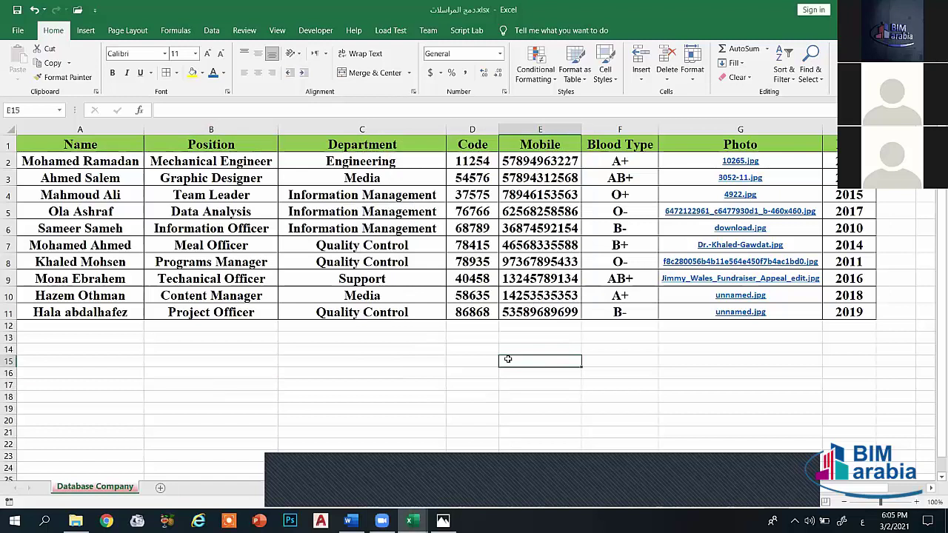
Step: Select cells D15 and C15, then switch to Word and highlight both Arabic question lines
left_click(480, 360)
left_click(439, 361)
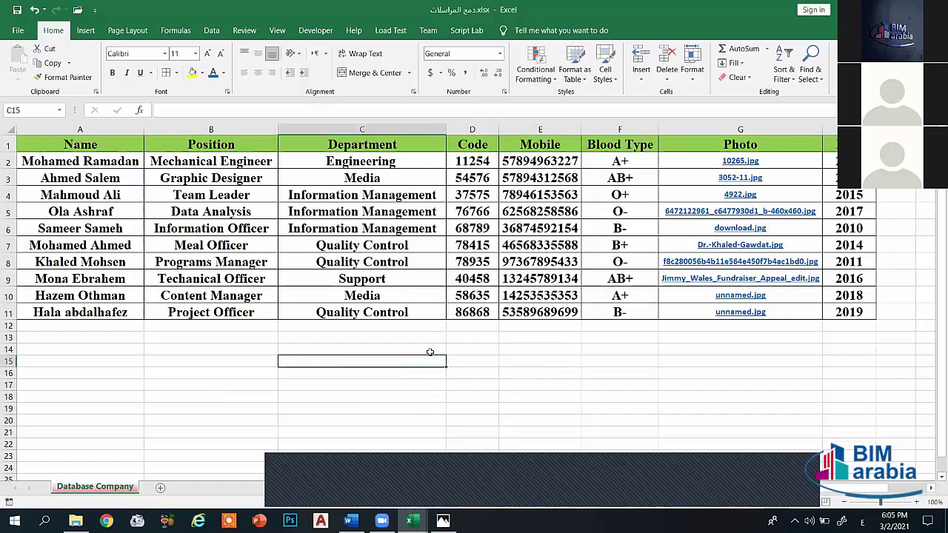
left_click(351, 520)
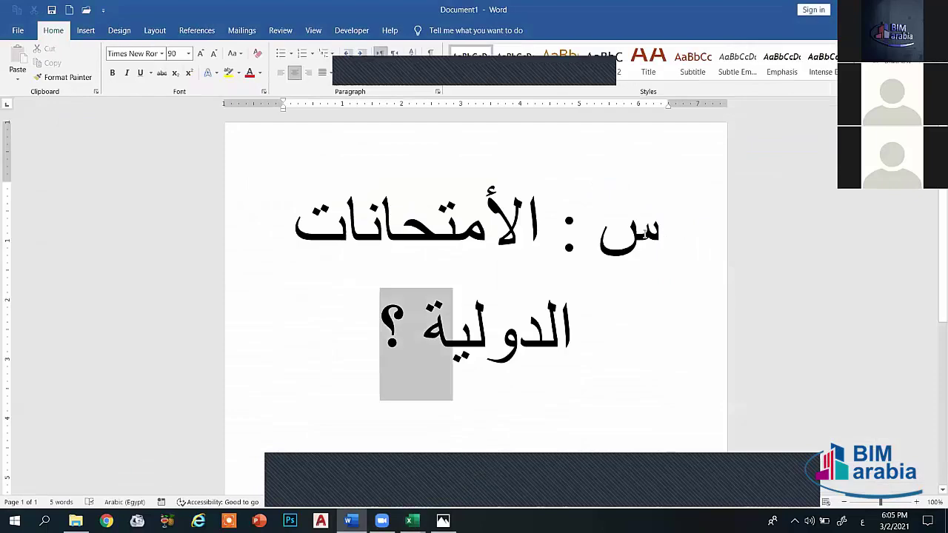
left_click_drag(387, 347, 660, 189)
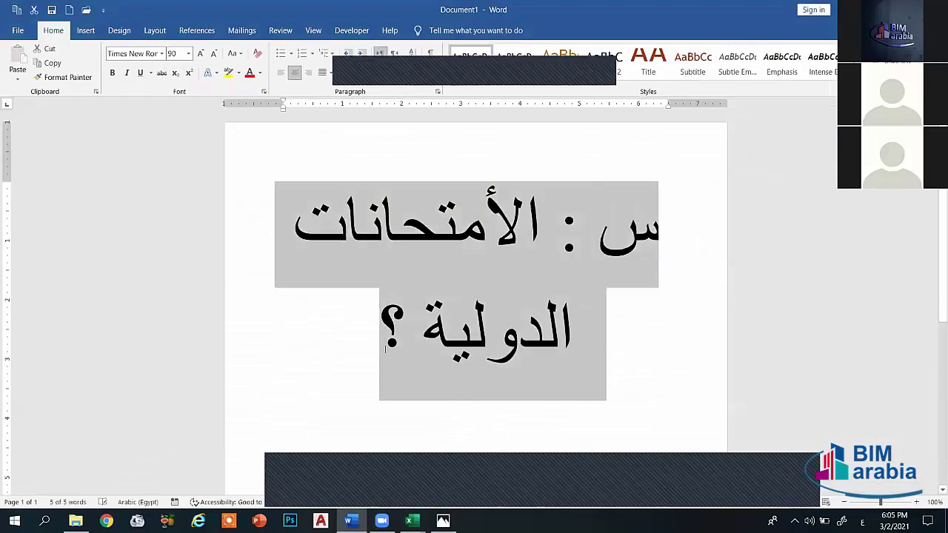
Step: Type 'ICDL - IC3 - MOS' in English below the Arabic question, then select all the text
left_click(386, 349)
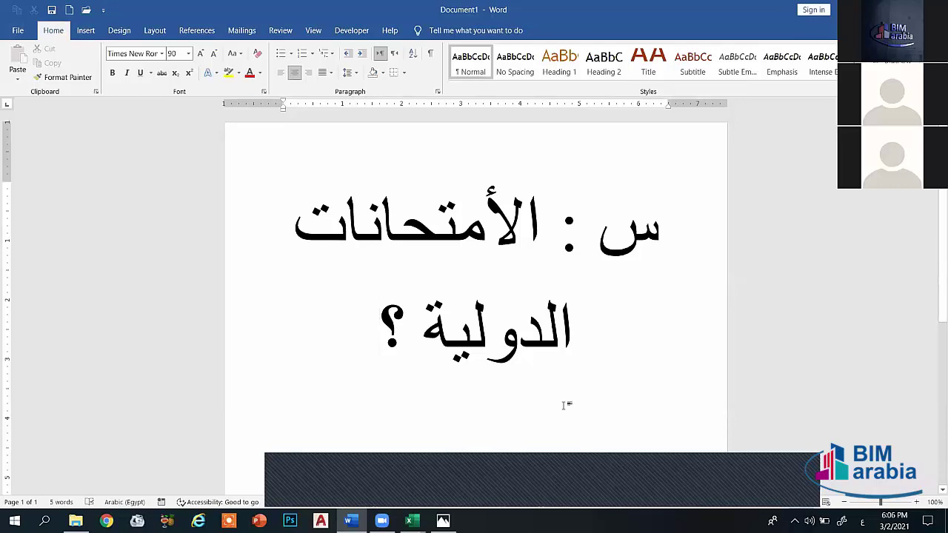
key("Return")
key("alt+shift")
type("م")
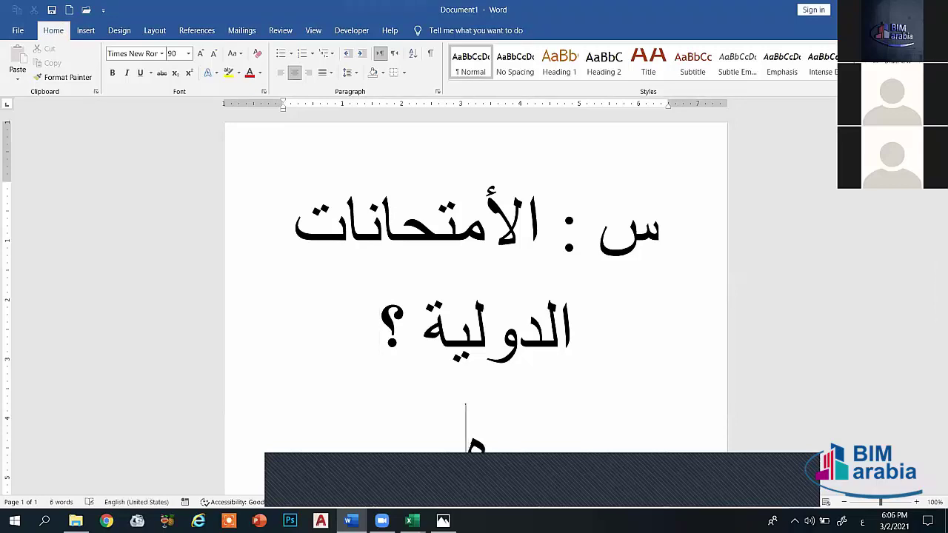
key("alt+shift")
key("alt+shift")
type("IC")
type("DL - ")
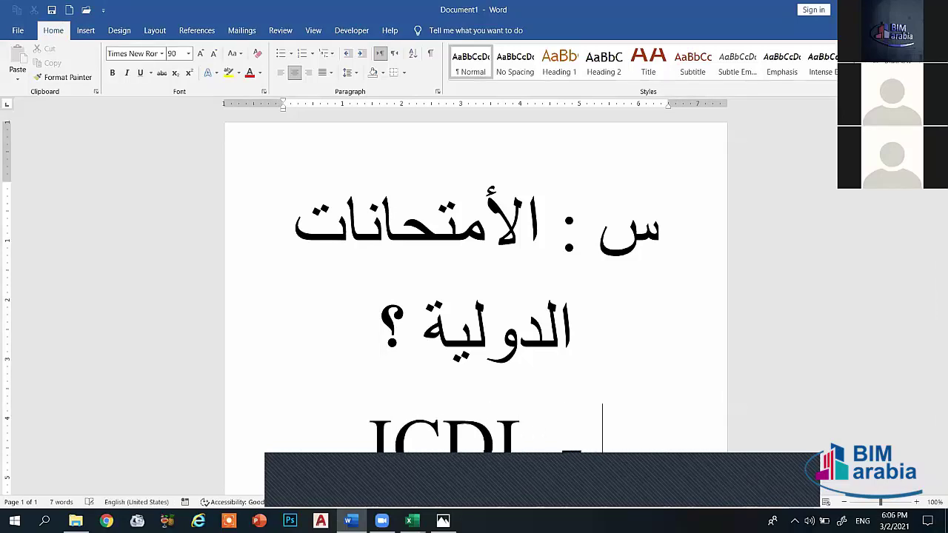
type("IC3")
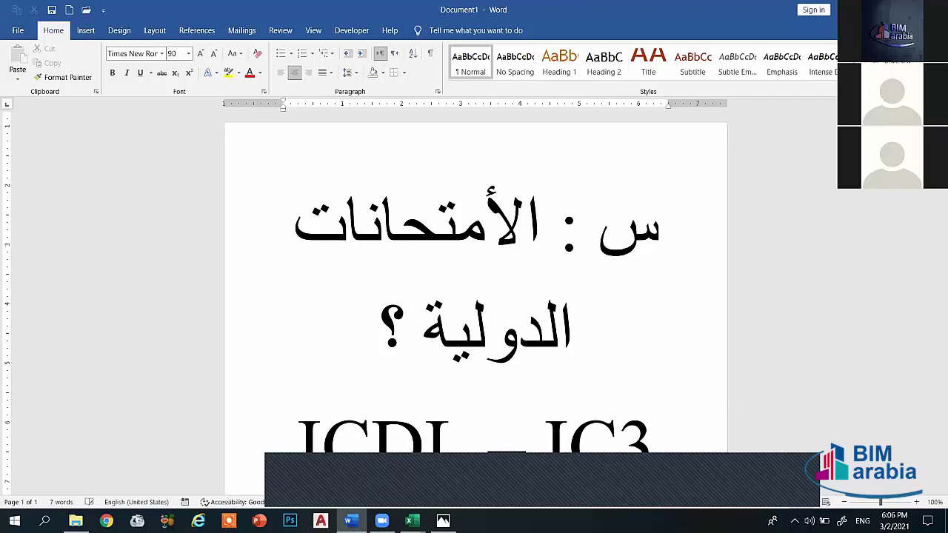
key("Return")
type("- M")
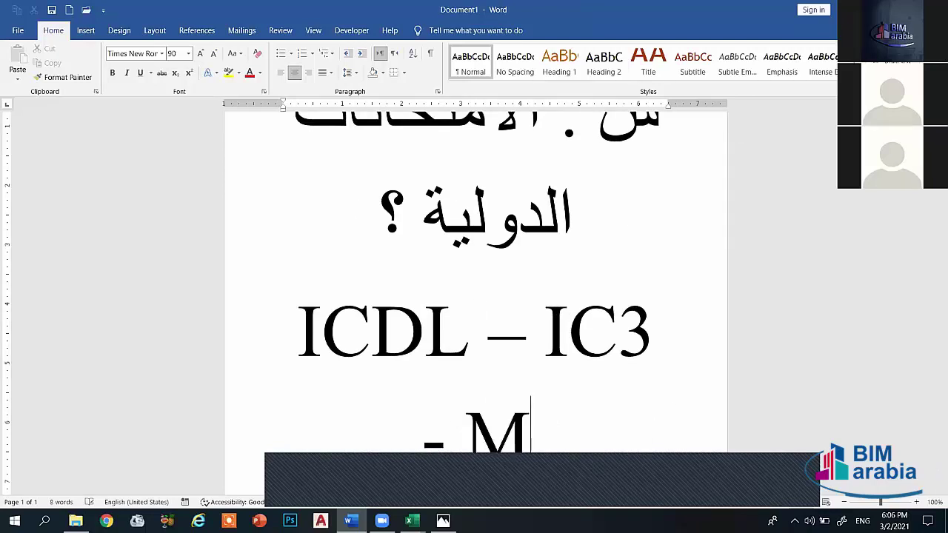
type("OS")
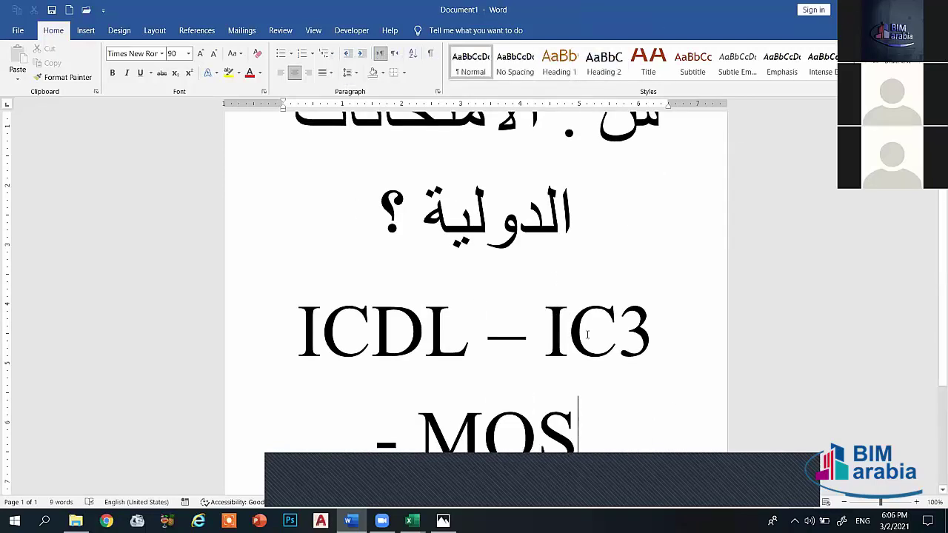
key("shift+Left")
key("shift+Left")
left_click_drag(389, 354, 447, 94)
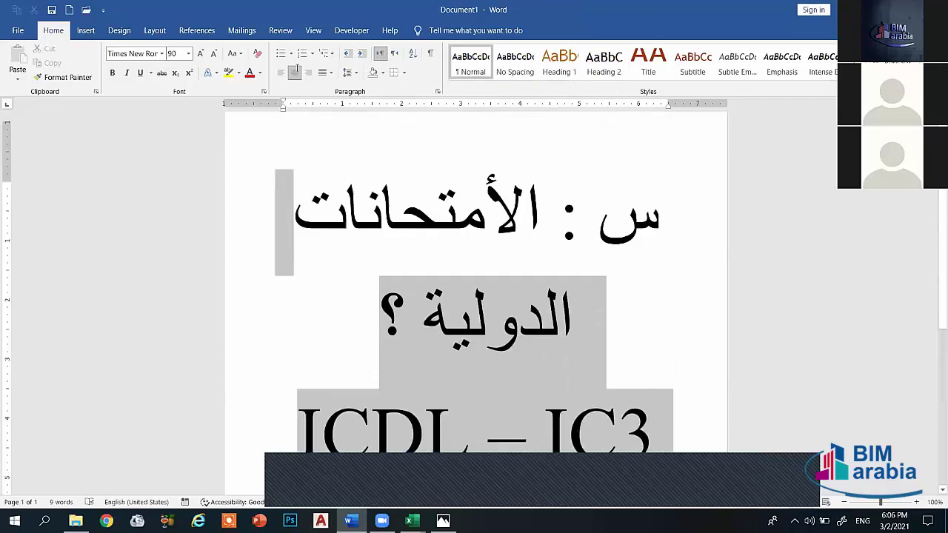
Step: Shrink all the selected text from 90 to 48 point
left_click(215, 54)
left_click(215, 54)
left_click(454, 319)
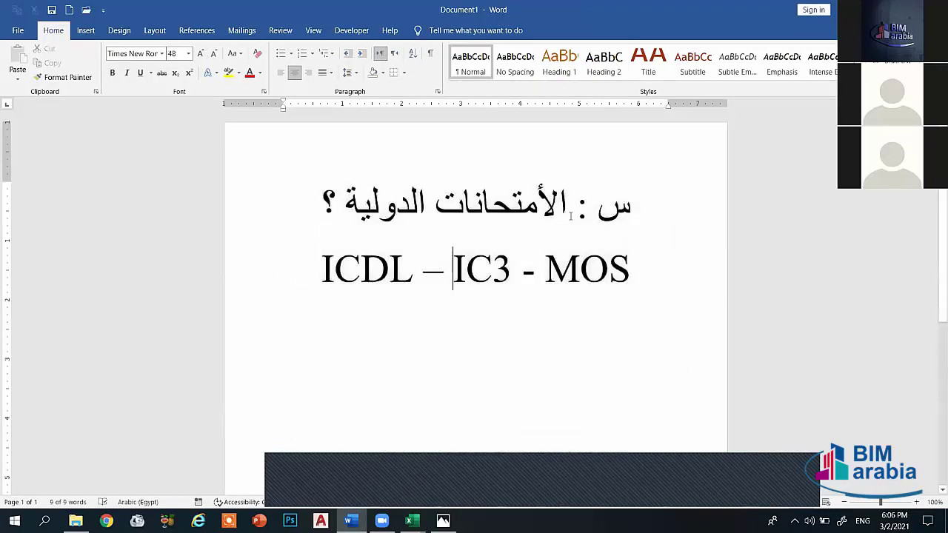
Step: Make the ICDL – IC3 - MOS line red and bold
triple_click(546, 271)
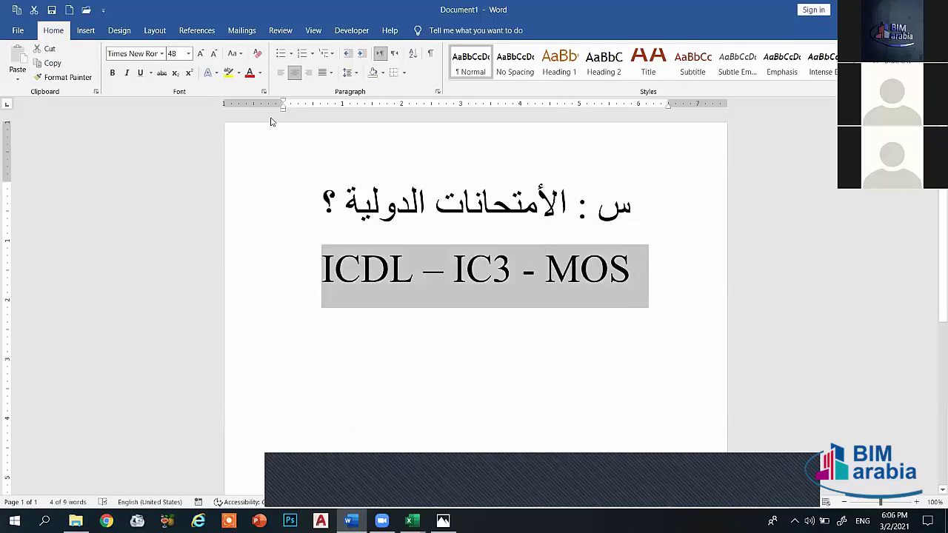
left_click(250, 72)
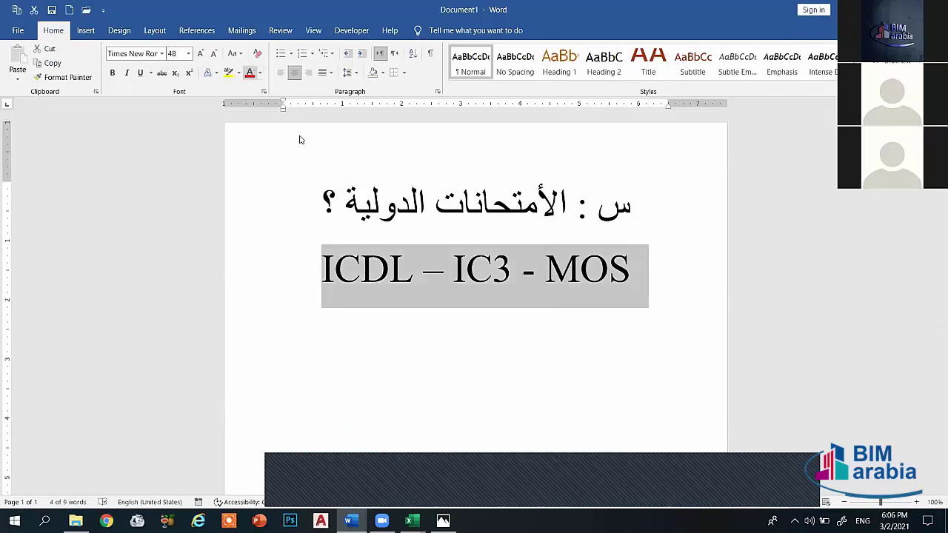
left_click(112, 72)
left_click(667, 271)
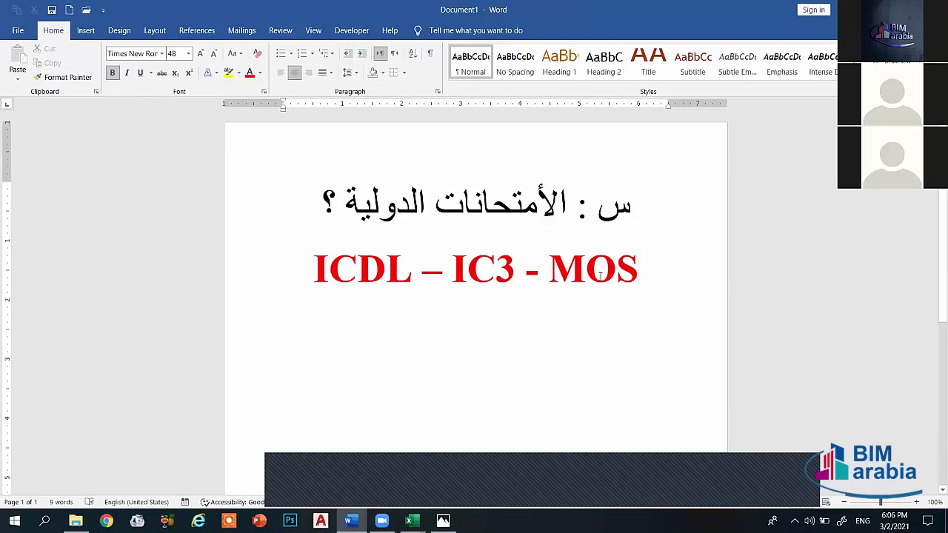
left_click_drag(640, 276, 346, 252)
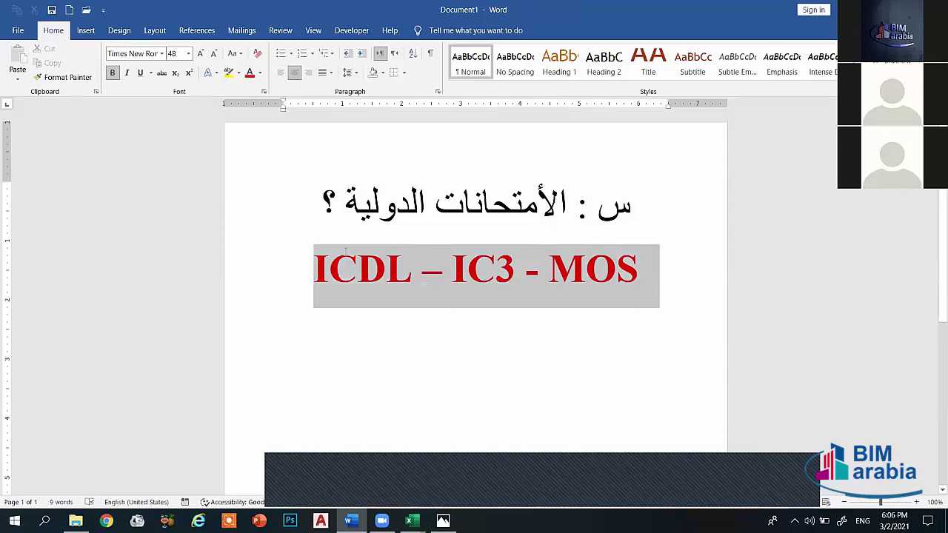
left_click(649, 273)
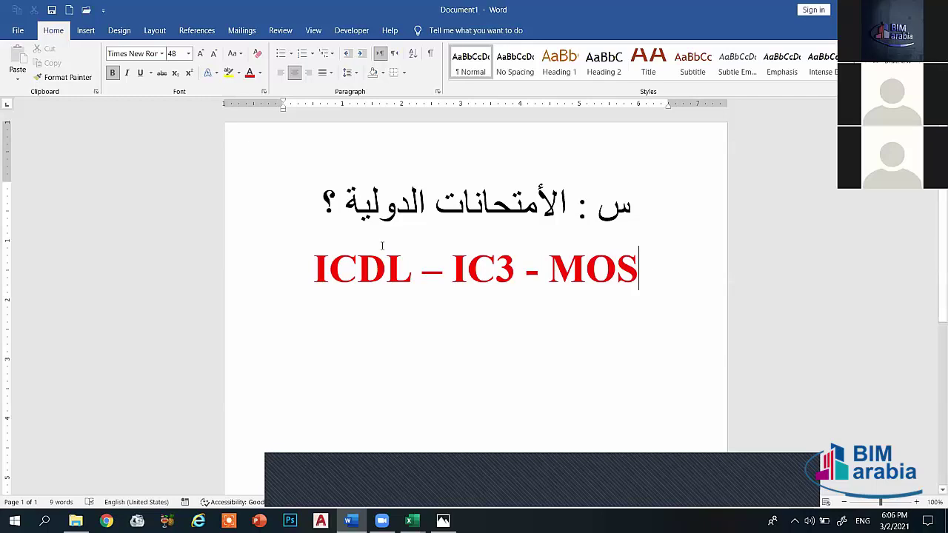
Step: Add '(arabia)' after ICDL and '(Certiport)' after IC3
left_click(408, 278)
type("(")
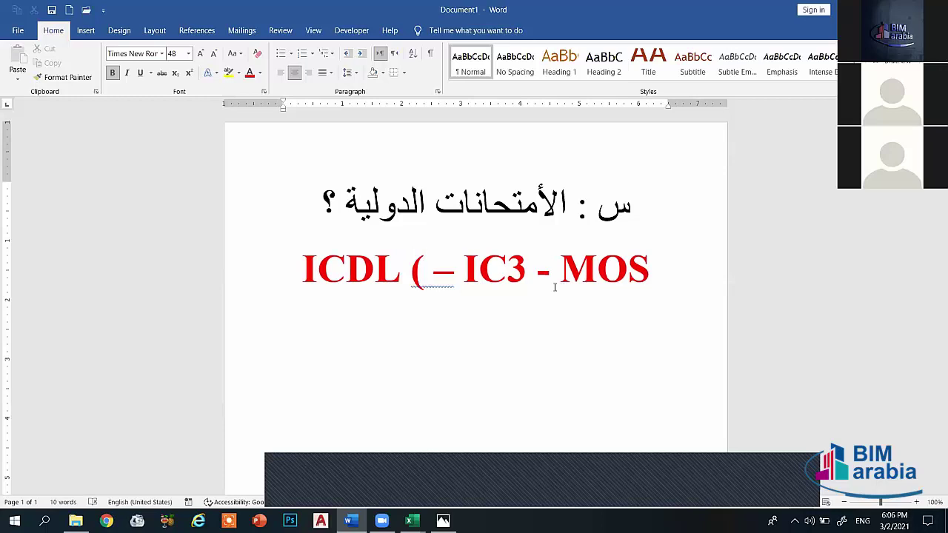
type("arabia")
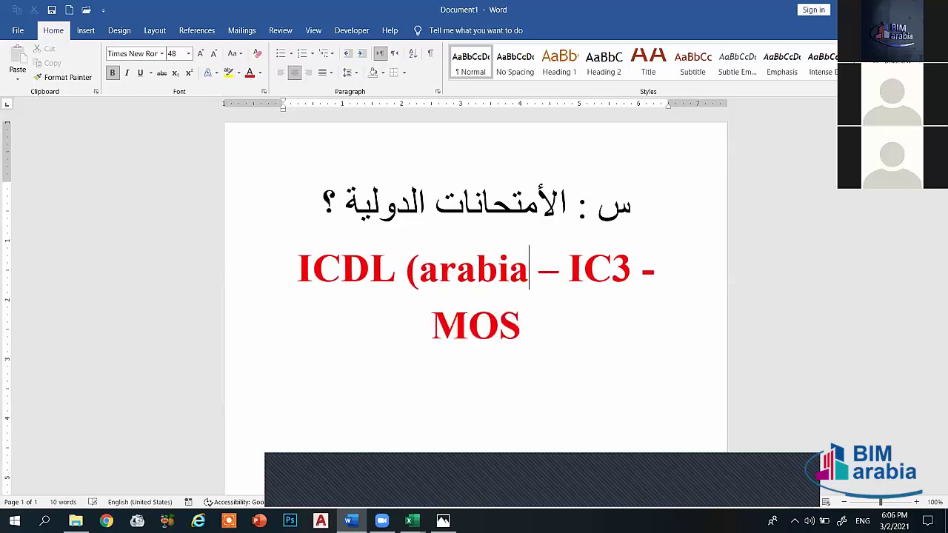
type(")")
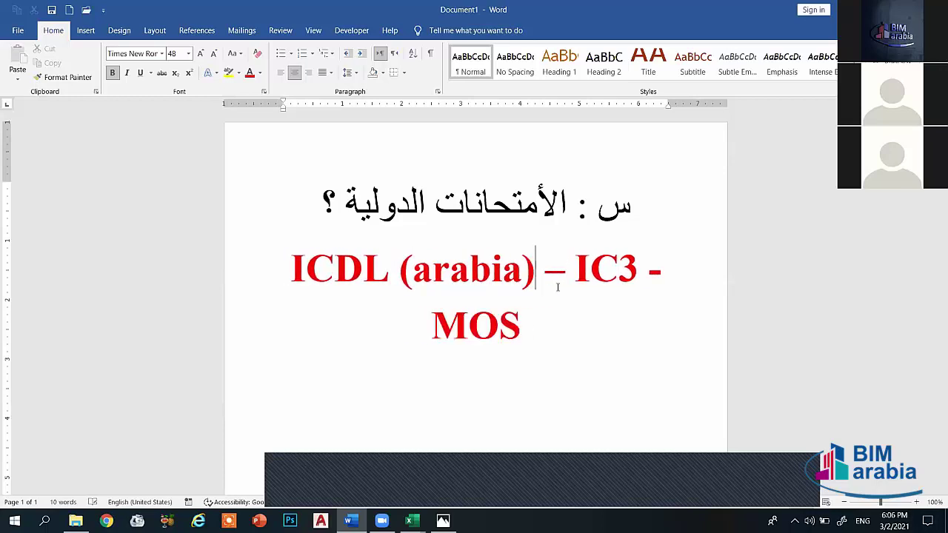
left_click(653, 268)
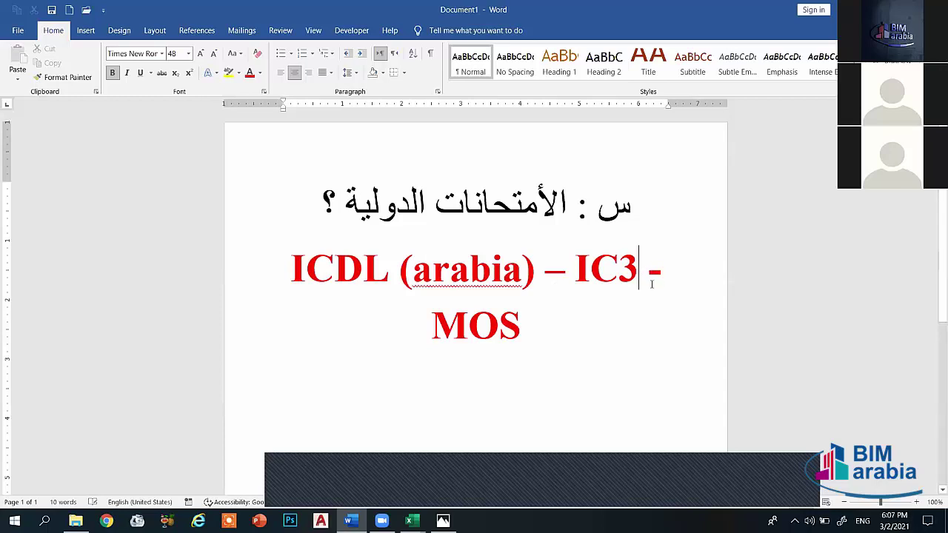
type("( ")
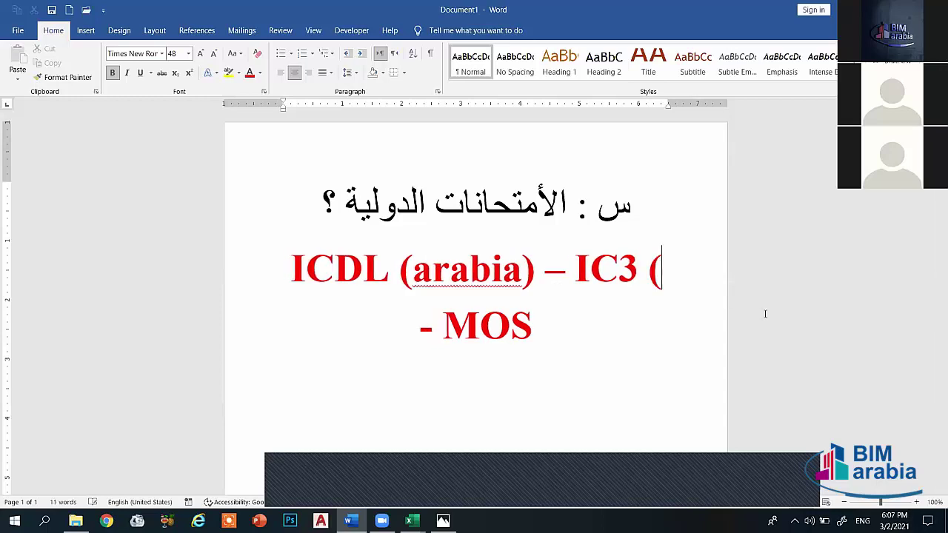
type("C")
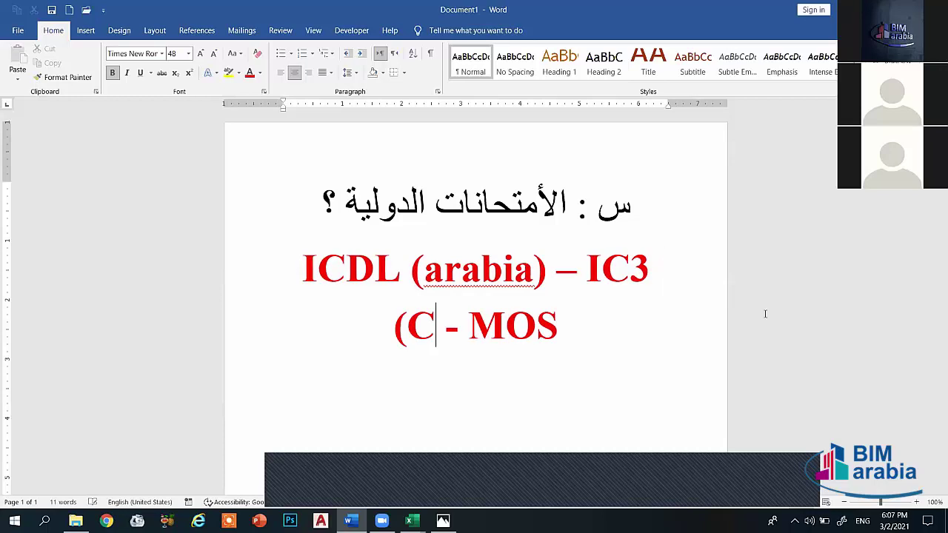
type("erti")
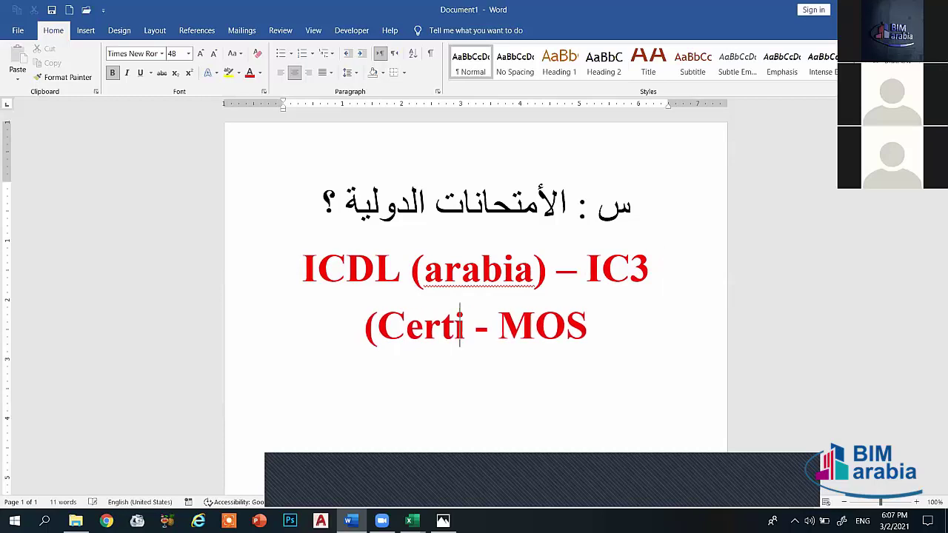
type("port")
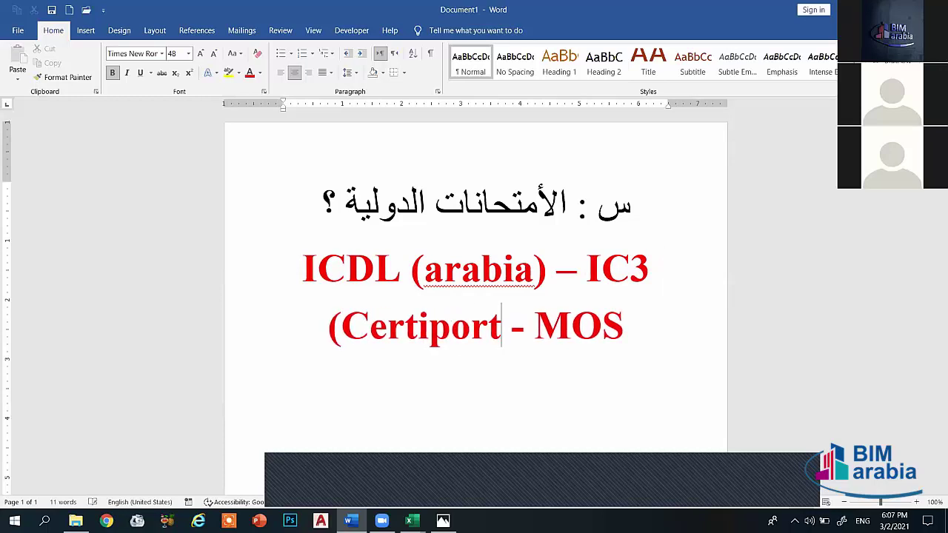
type(")")
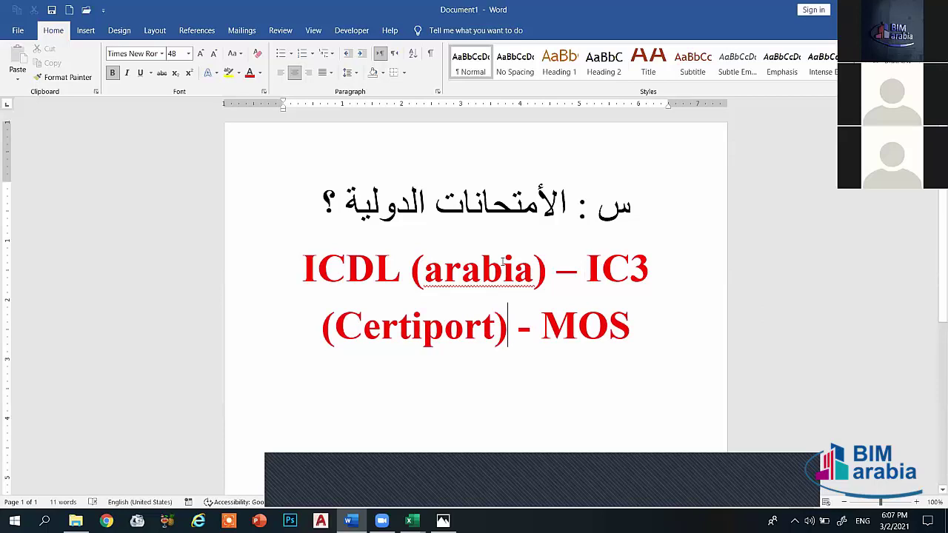
Step: Correct the spelling 'arabia' to 'Arabia' using the spelling suggestion
right_click(501, 271)
left_click(489, 299)
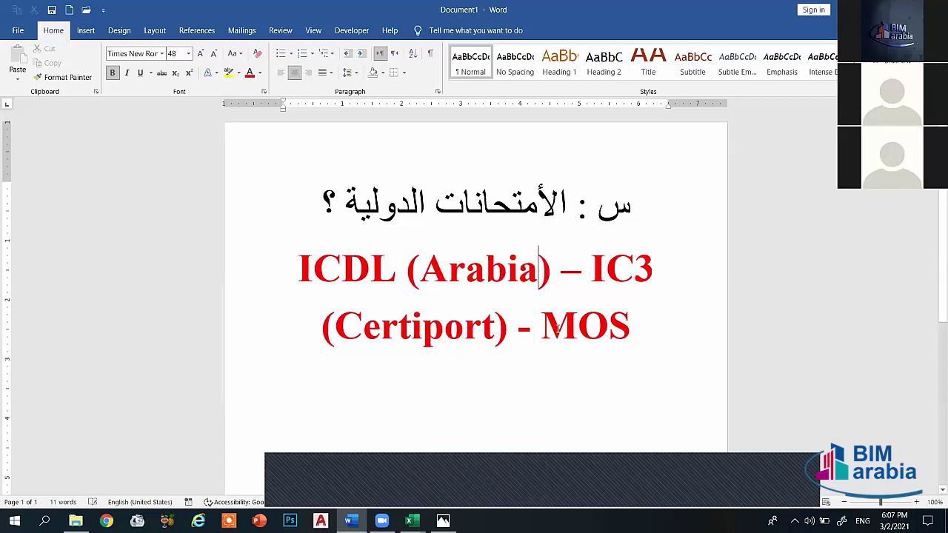
left_click(646, 334)
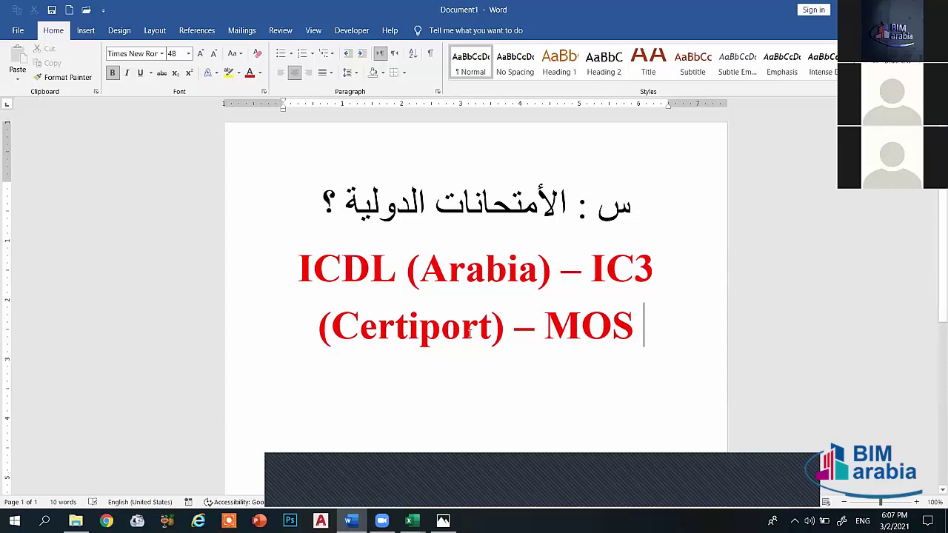
left_click_drag(539, 270, 409, 267)
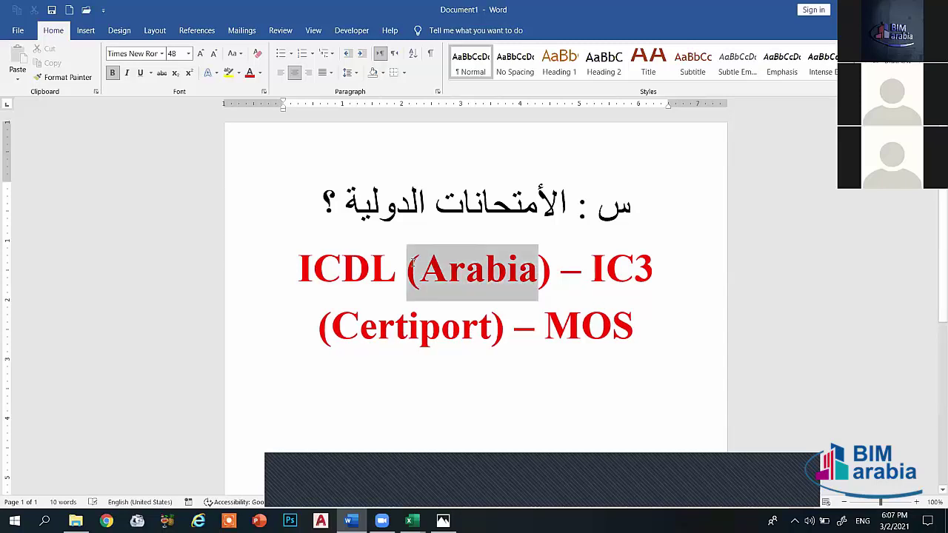
left_click(618, 327)
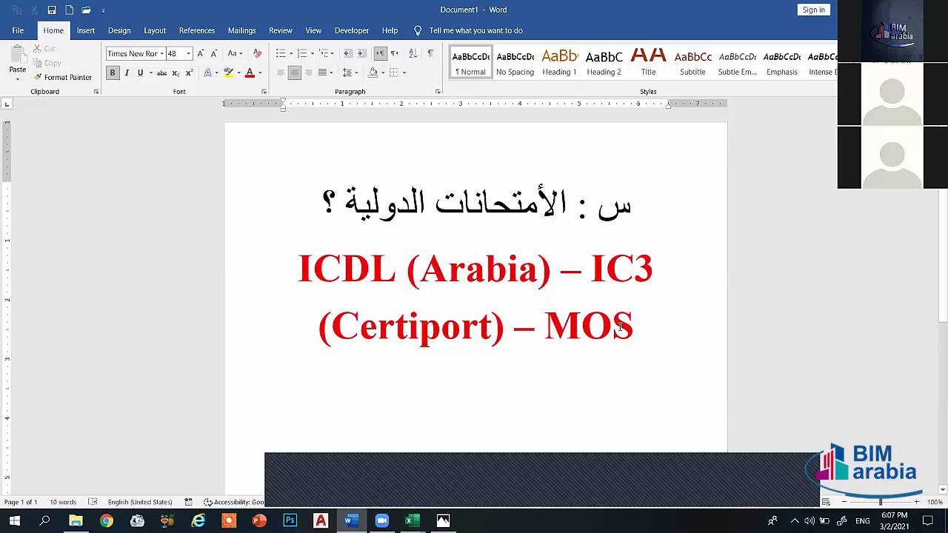
left_click_drag(491, 330, 332, 326)
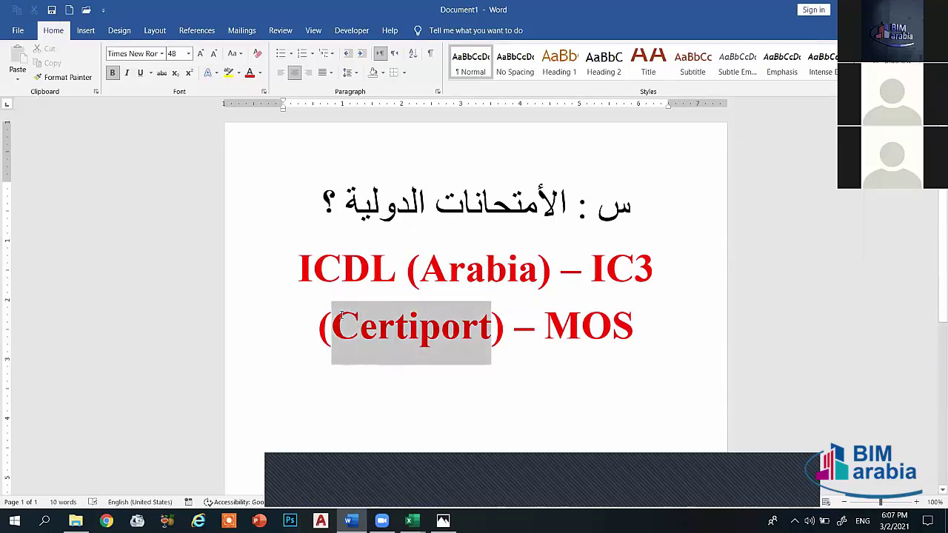
left_click_drag(640, 334, 552, 334)
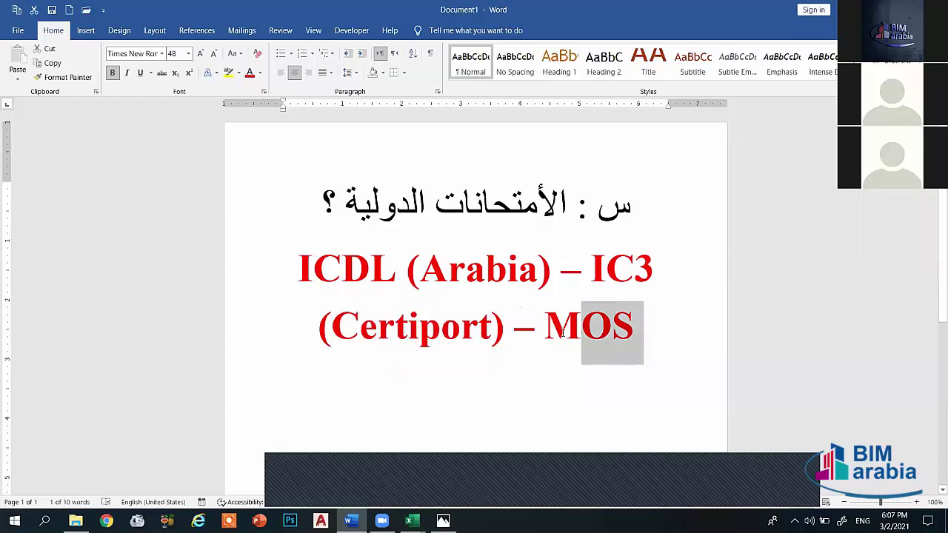
left_click(634, 338)
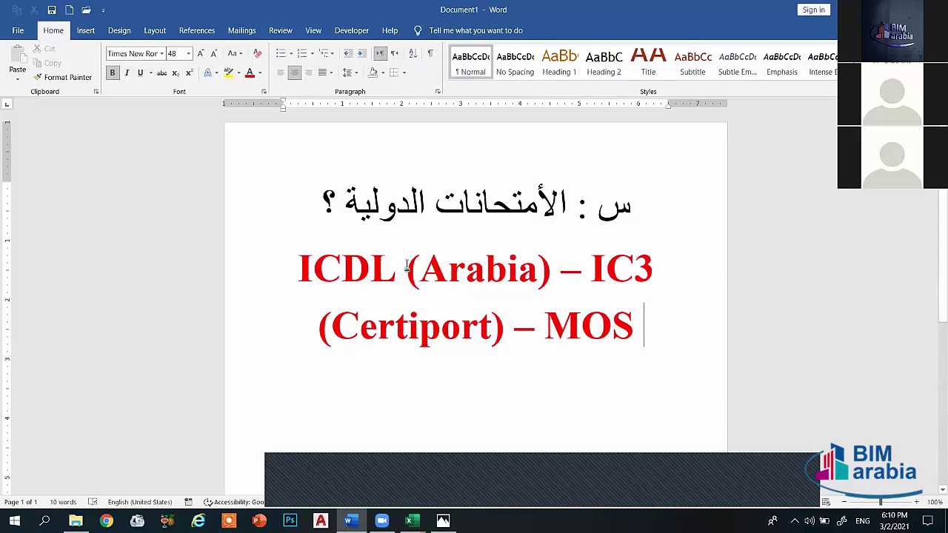
left_click_drag(536, 273, 421, 274)
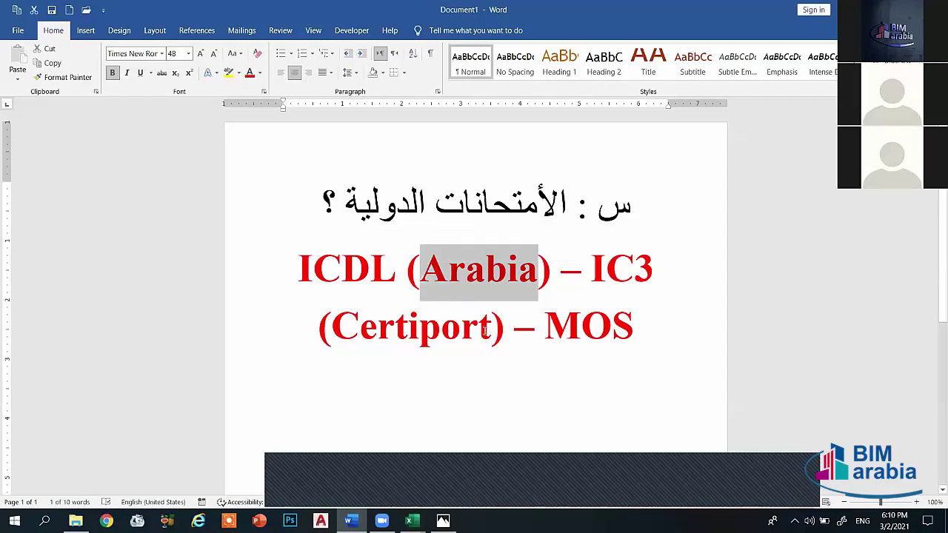
left_click_drag(492, 333, 332, 334)
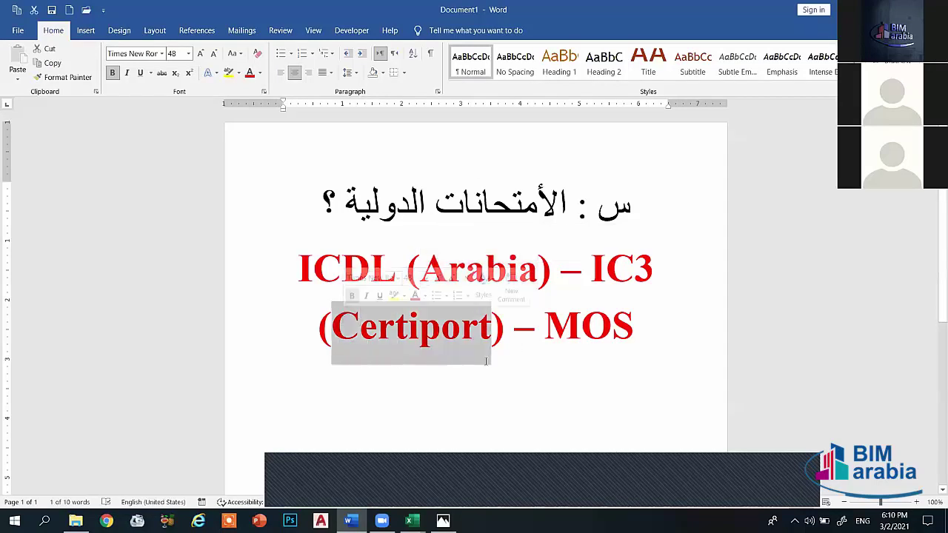
left_click(508, 332)
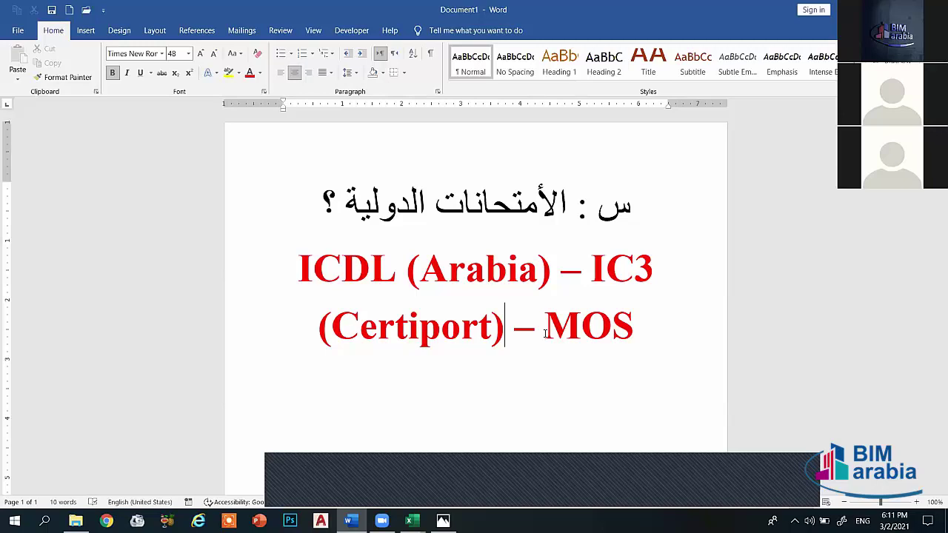
left_click(643, 326)
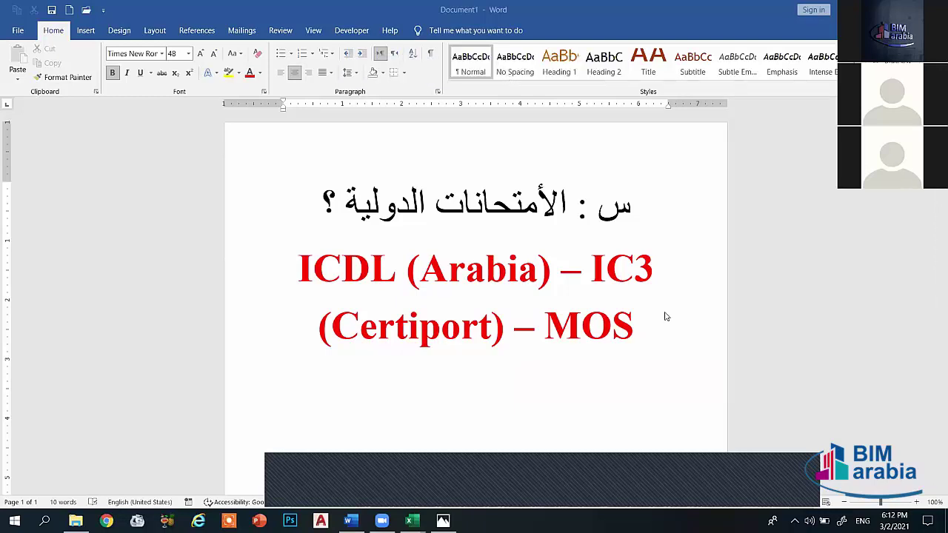
Step: Select everything from the end of MOS up through the Arabic question
left_click(636, 331)
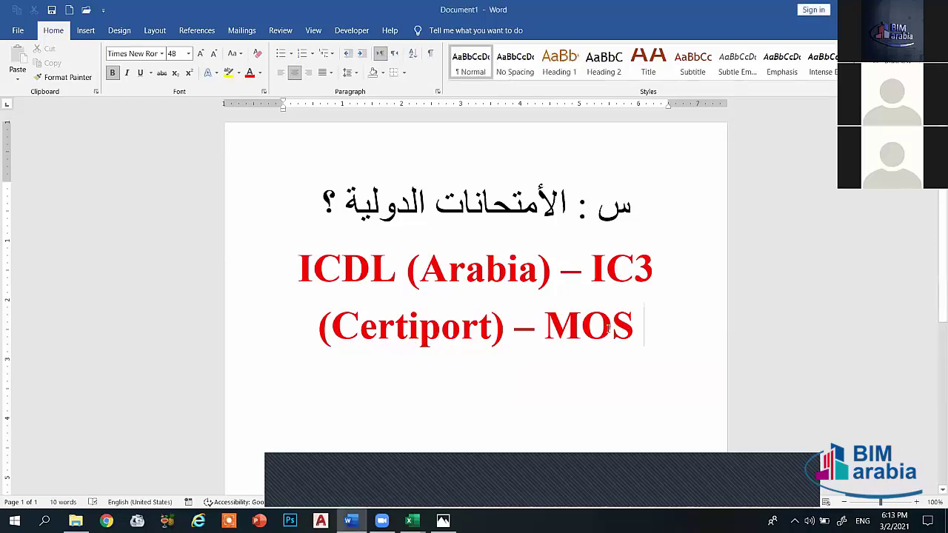
mouse_move(635, 331)
left_mouse_down()
mouse_move(600, 186)
mouse_move(634, 192)
left_mouse_up()
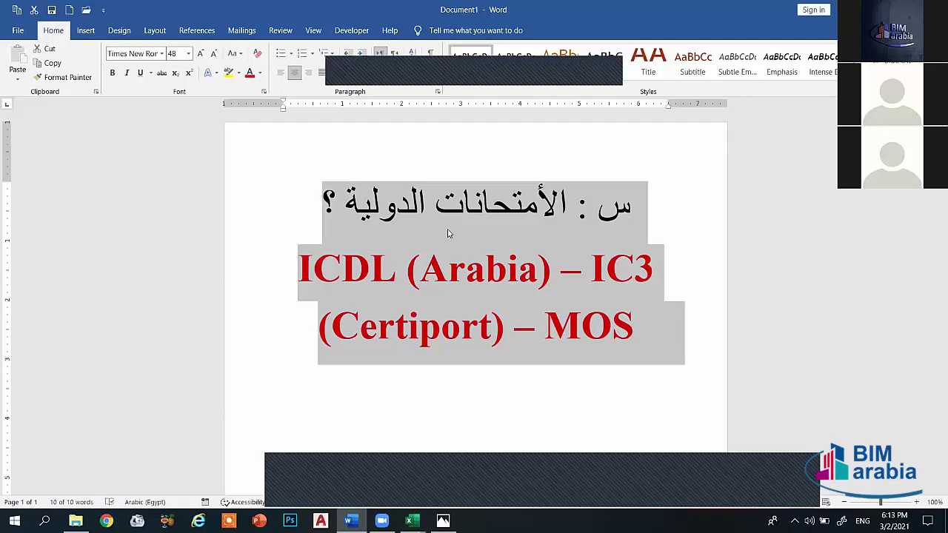
Step: Clear the current selection and reselect the whole document with Ctrl+A
left_click(586, 236)
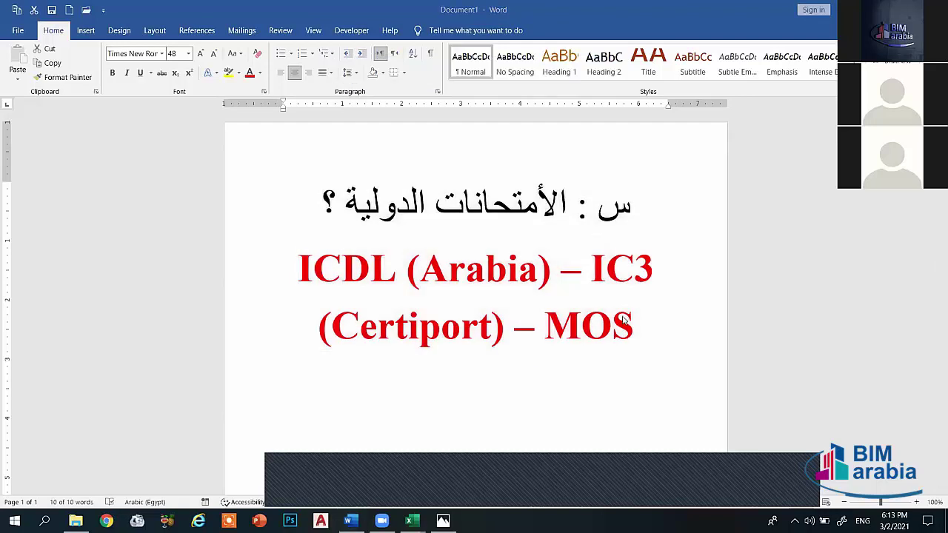
key("ctrl+a")
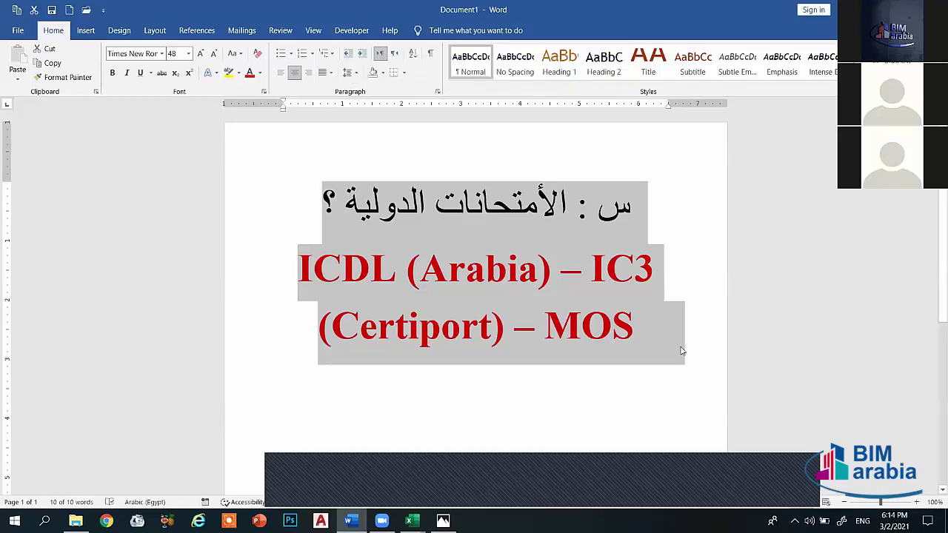
Step: Delete all the selected text, leaving Document1 blank at 0 words
key("Delete")
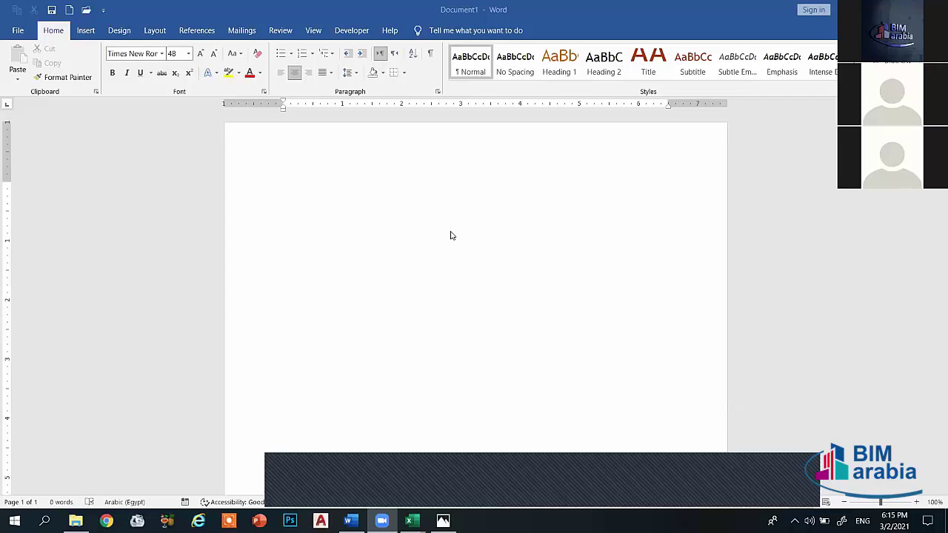
Step: Show the six recoverable .asd copies via Info > Manage Document > Recover Unsaved Documents
left_click(19, 32)
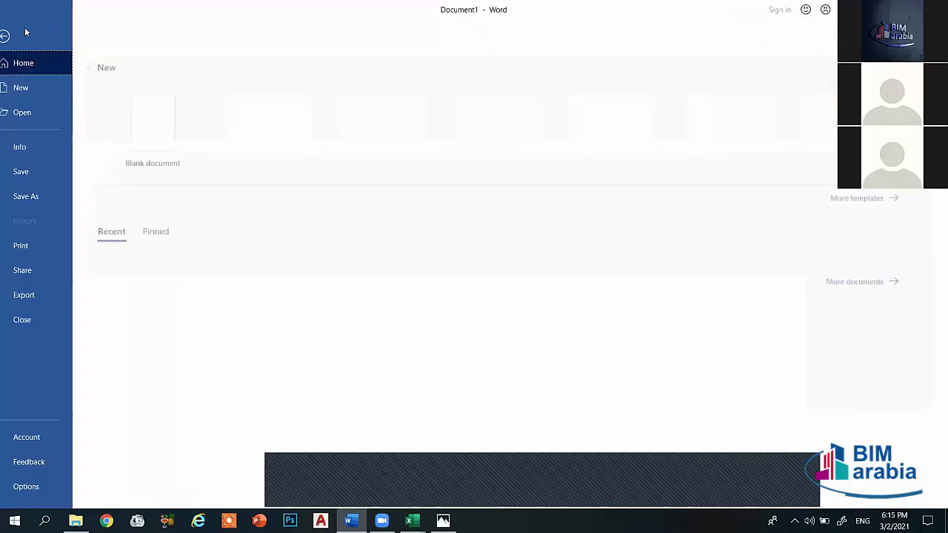
left_click(52, 149)
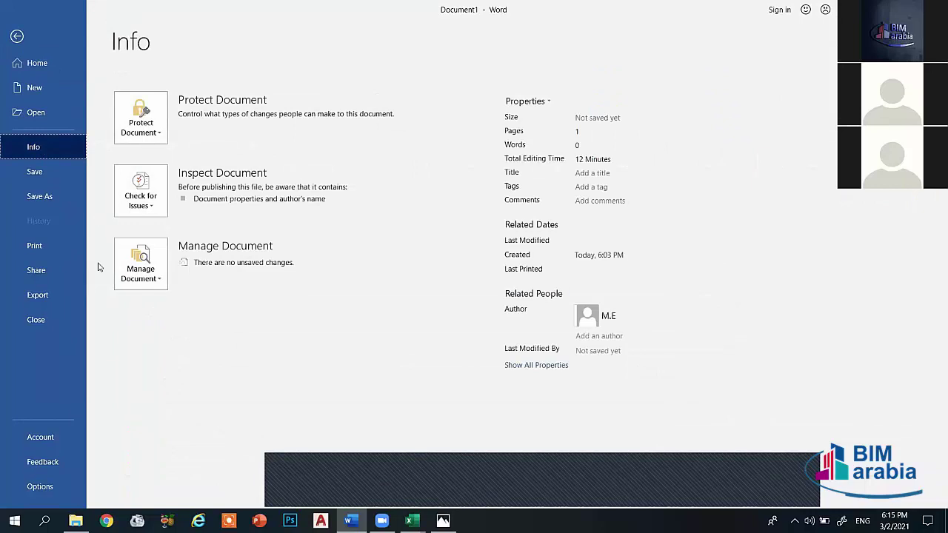
left_click(149, 280)
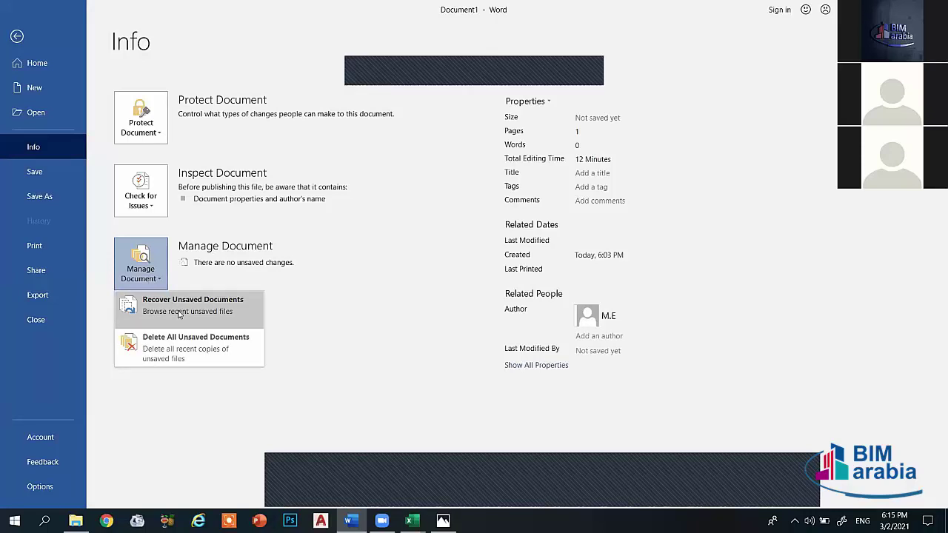
left_click(496, 77)
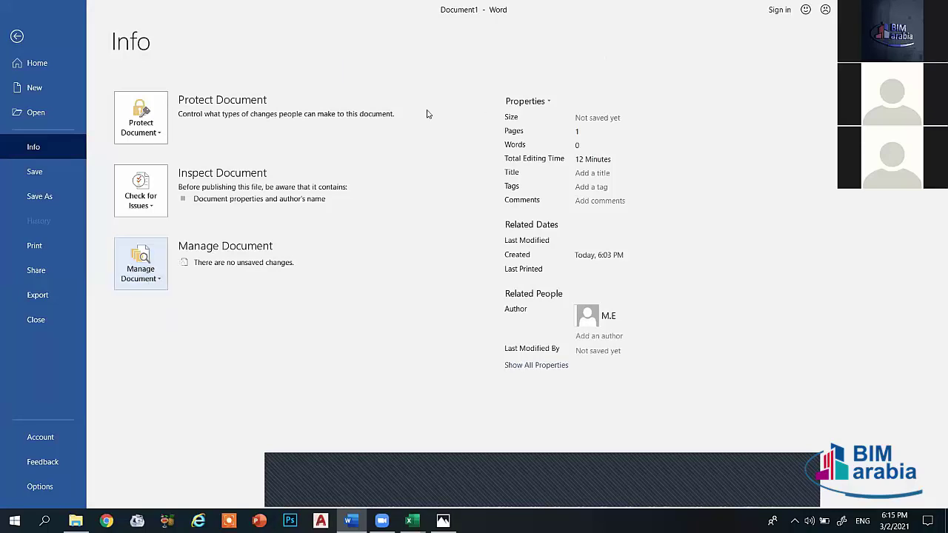
left_click(139, 273)
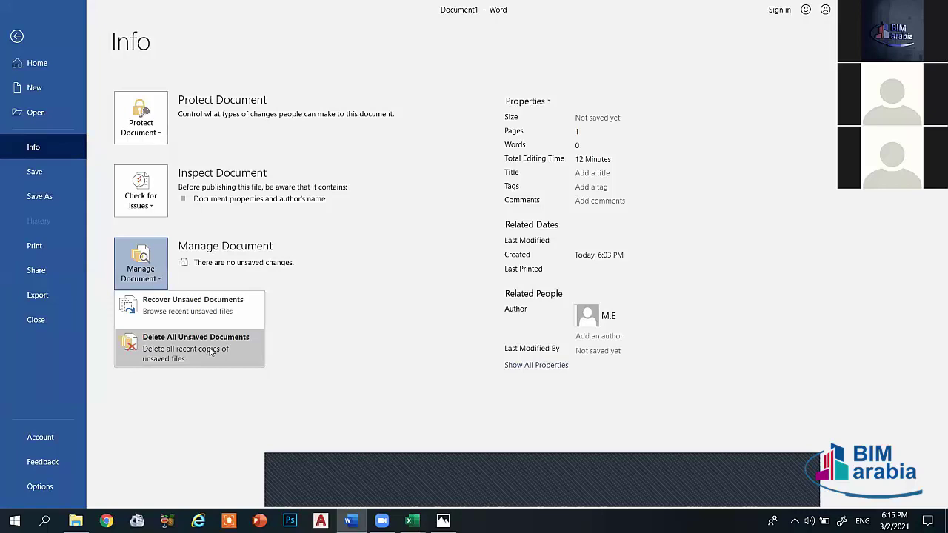
left_click(178, 360)
left_click(145, 281)
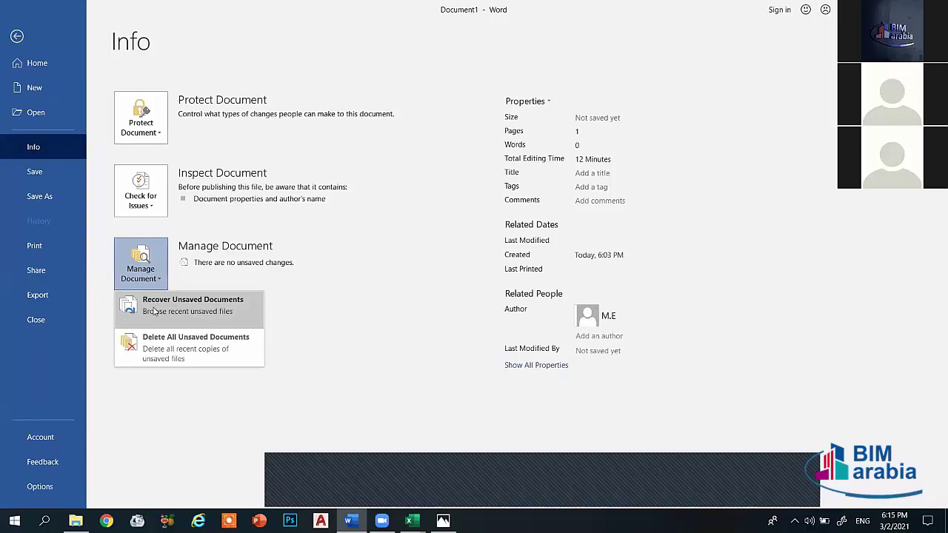
left_click(176, 312)
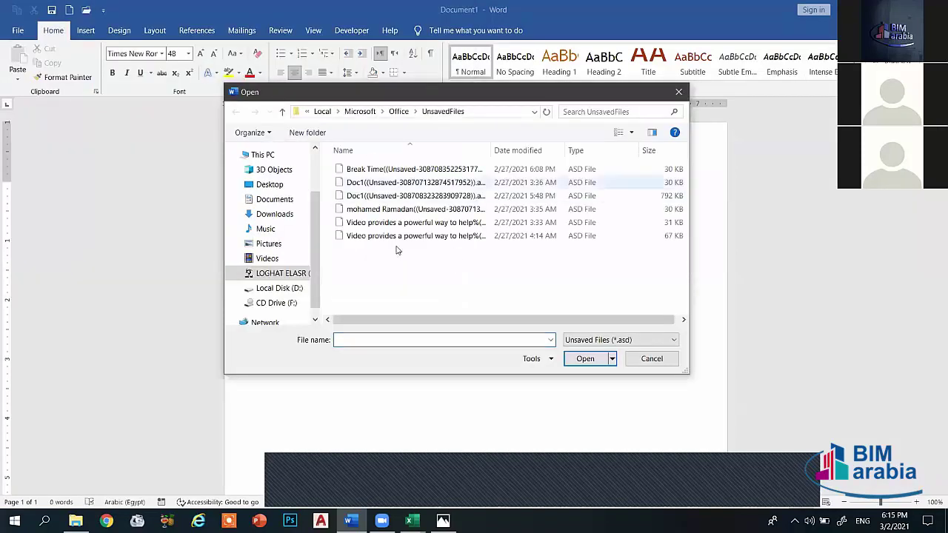
Step: Look through the six unsaved copies, then dismiss the list without recovering any
left_click(363, 169)
left_click(367, 182)
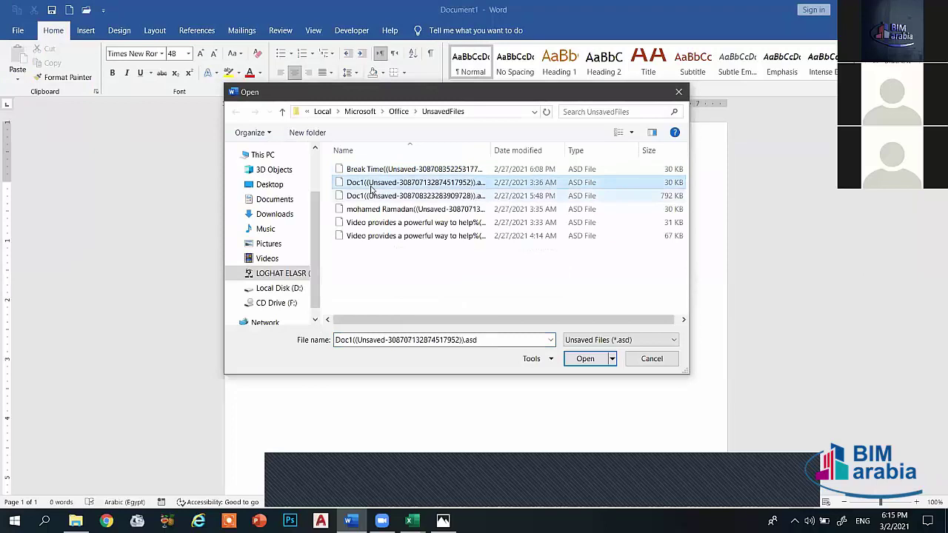
left_click(371, 196)
left_click(370, 209)
left_click(369, 222)
left_click(366, 236)
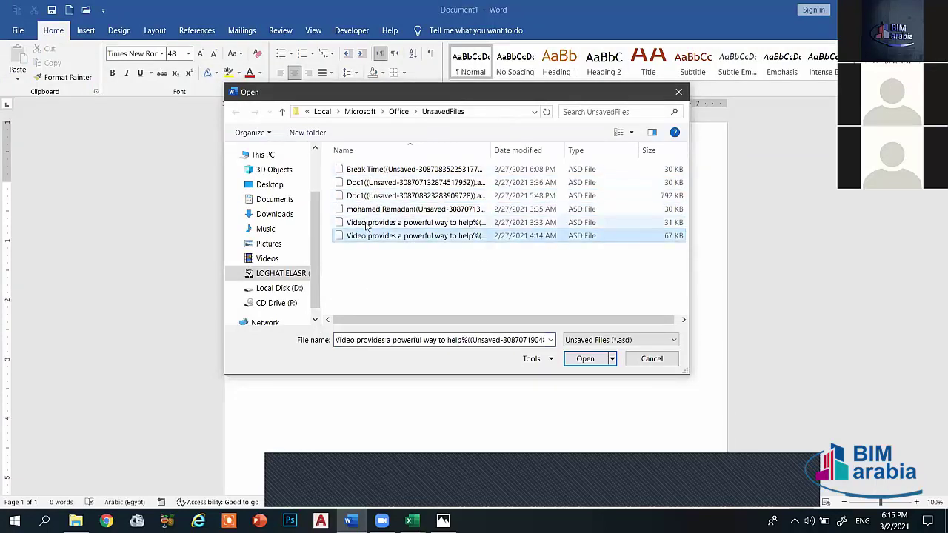
left_click(367, 225)
left_click(585, 361)
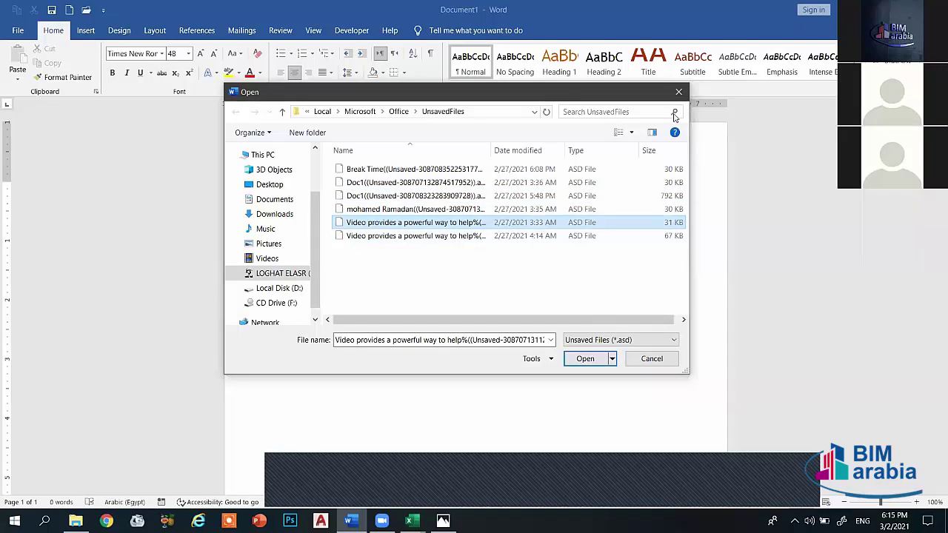
Step: Reopen the unsaved-documents list, browse the Doc1 copies, close it, and quit Word
left_click(13, 33)
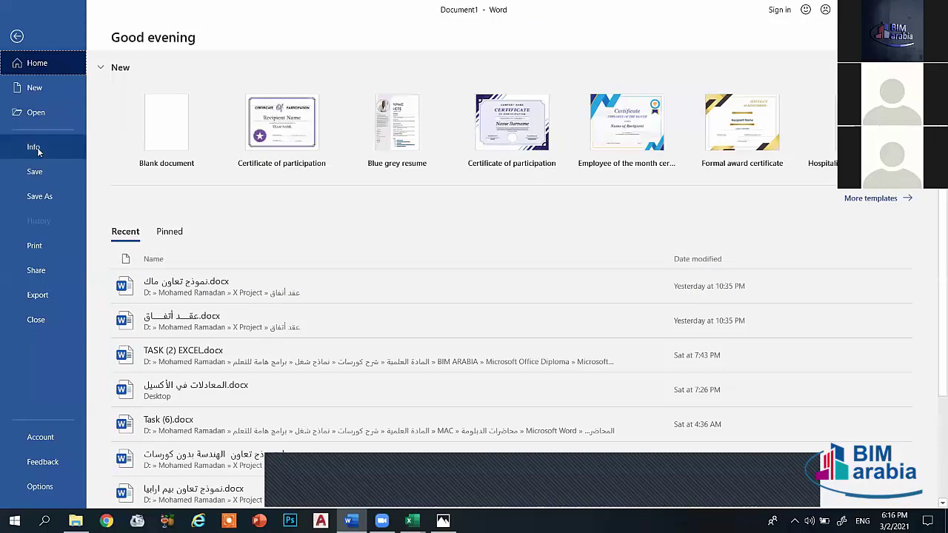
left_click(36, 149)
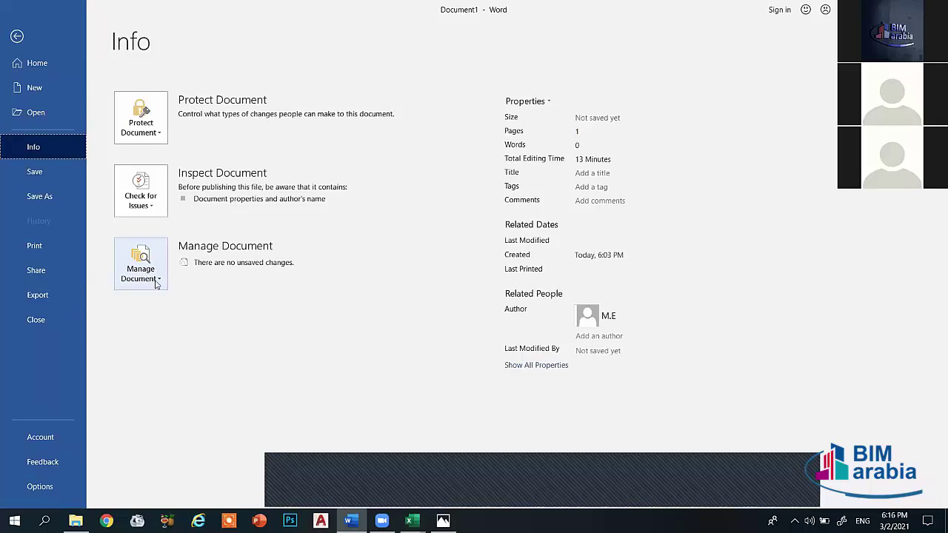
left_click(154, 281)
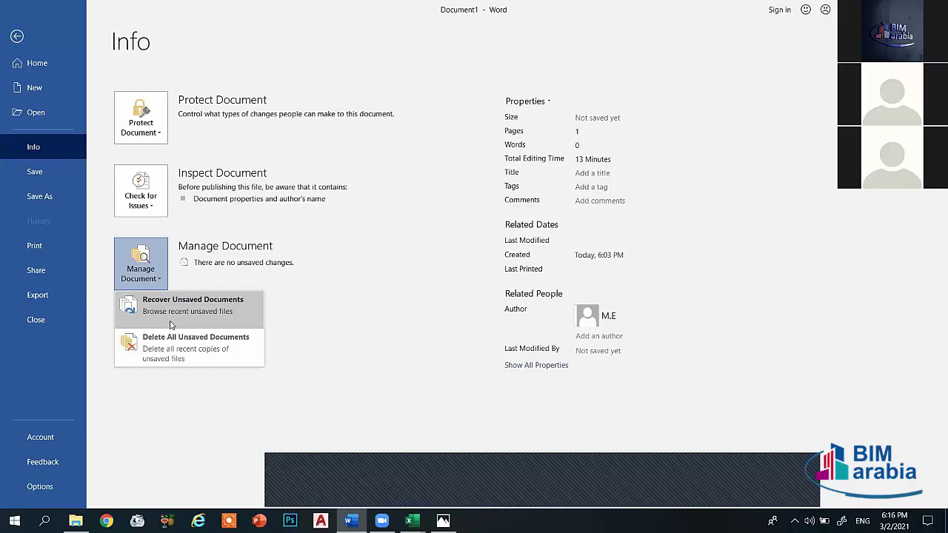
left_click(172, 324)
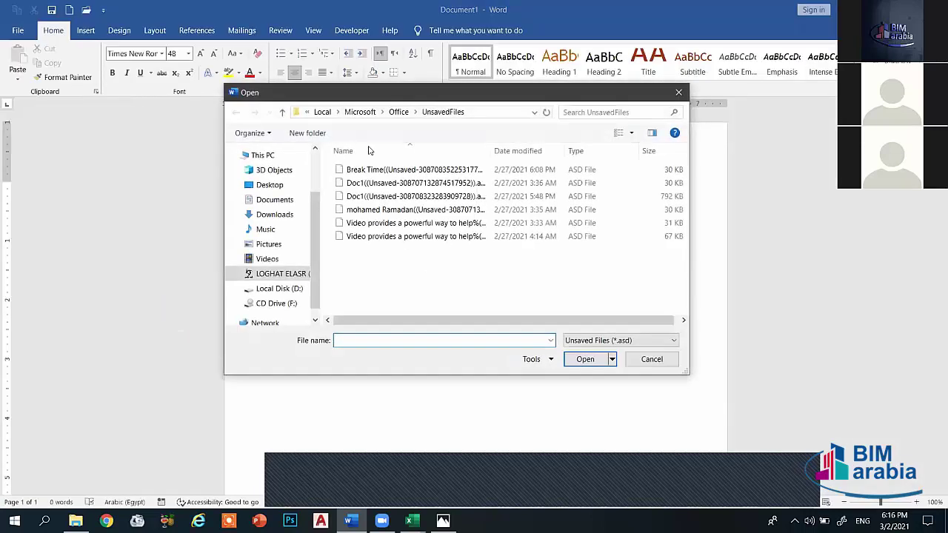
left_click(376, 183)
left_click(362, 196)
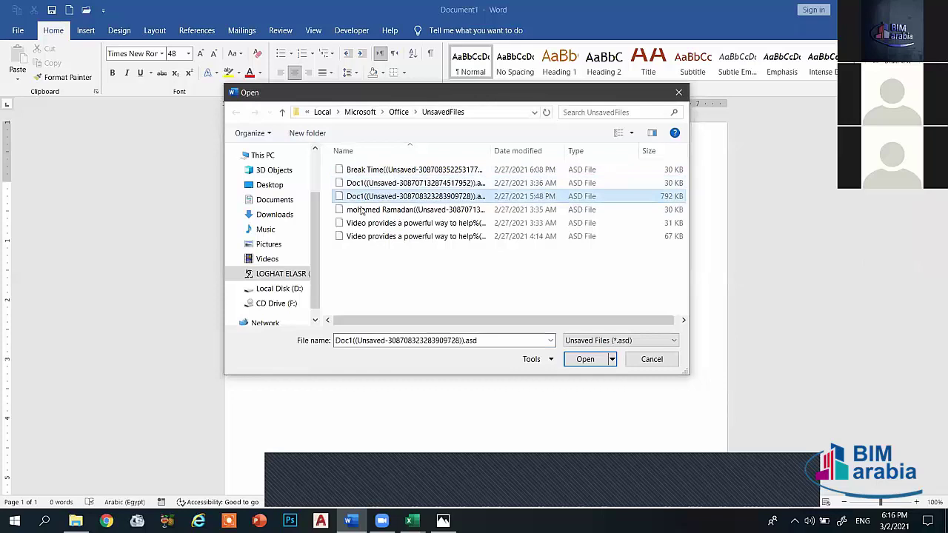
left_click(362, 211)
left_click(360, 236)
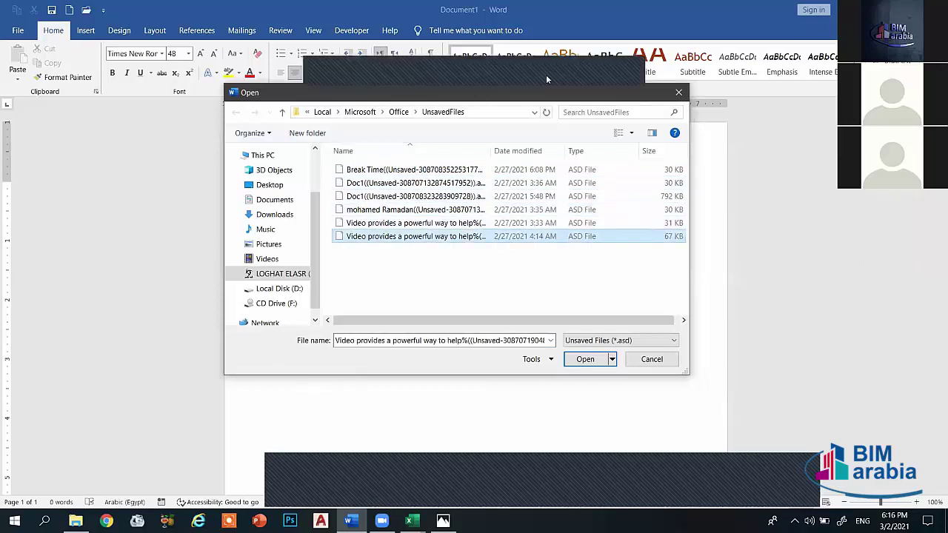
left_click(678, 94)
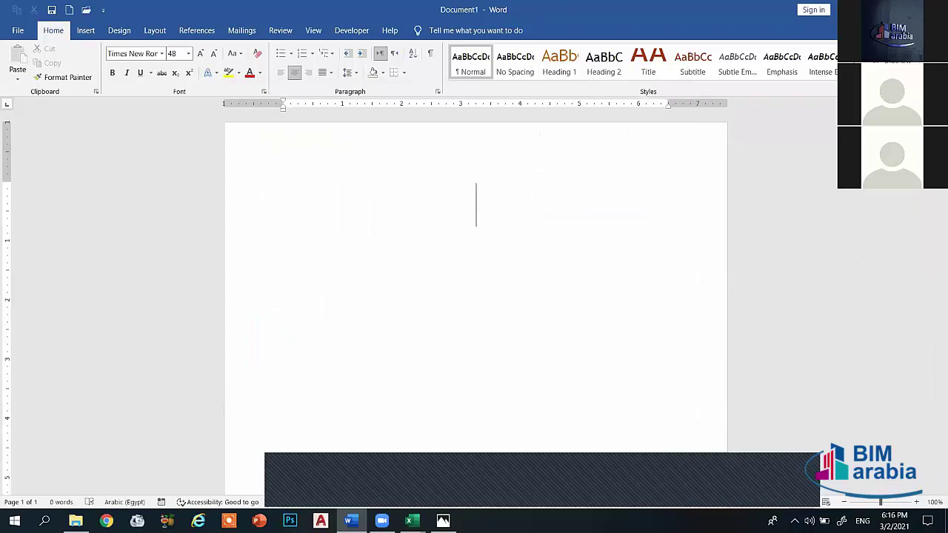
key("alt+F4")
Step: Close Word without saving Document1, then select the employee data A1:H11 in Excel
left_click(474, 286)
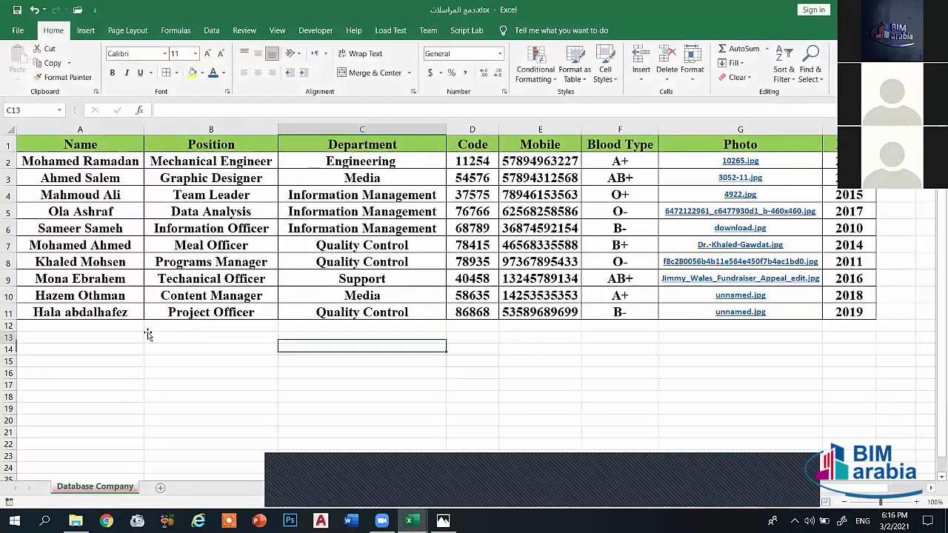
left_click(89, 327)
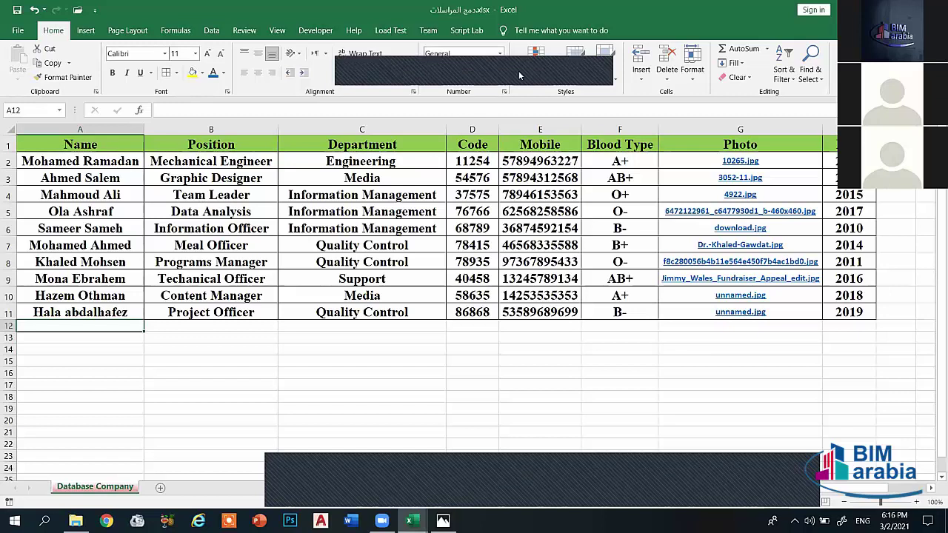
mouse_move(84, 145)
left_mouse_down()
mouse_move(415, 311)
mouse_move(796, 307)
left_mouse_up()
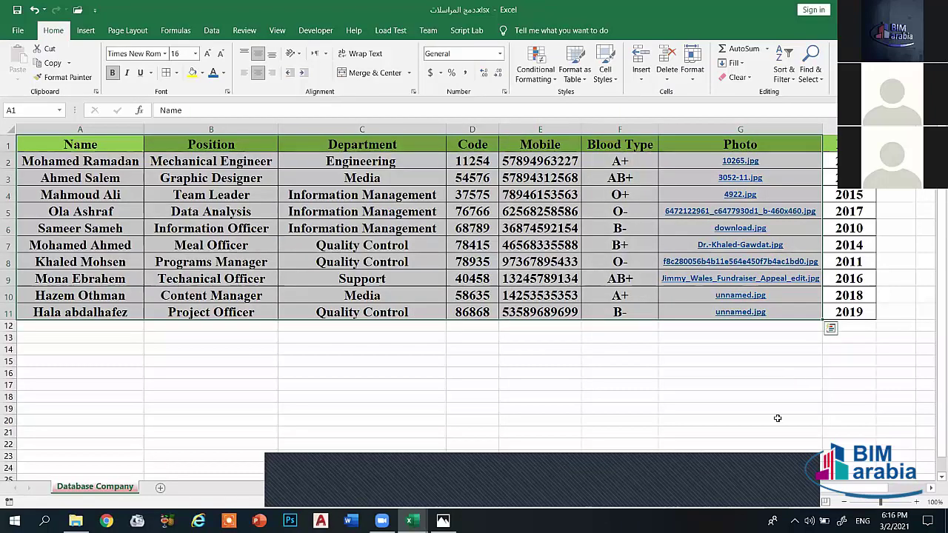
left_click(525, 396)
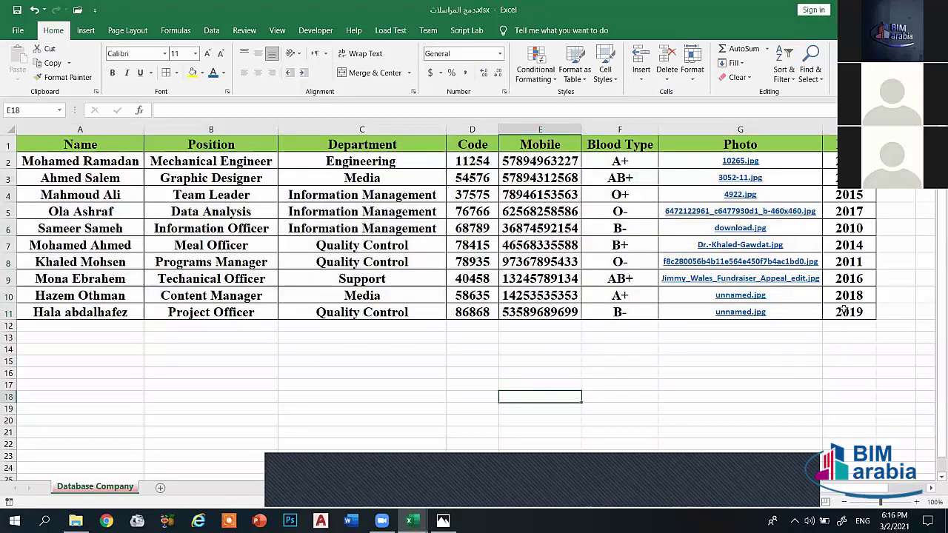
mouse_move(852, 312)
left_mouse_down()
mouse_move(92, 132)
mouse_move(80, 142)
left_mouse_up()
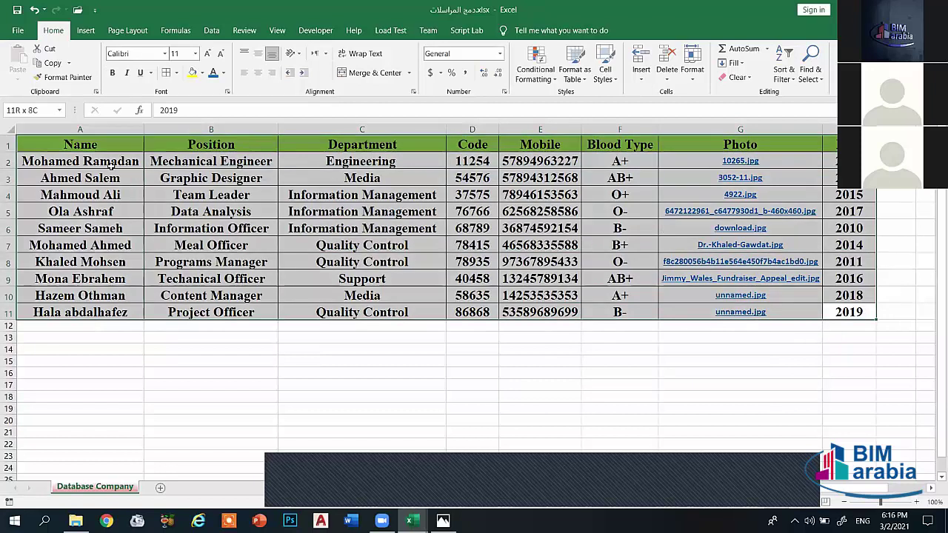
left_click(86, 30)
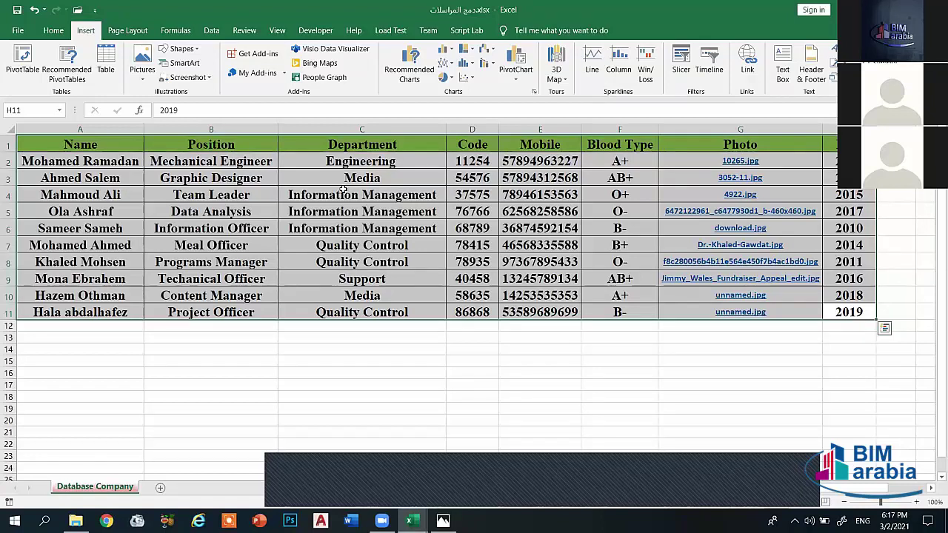
left_click(69, 63)
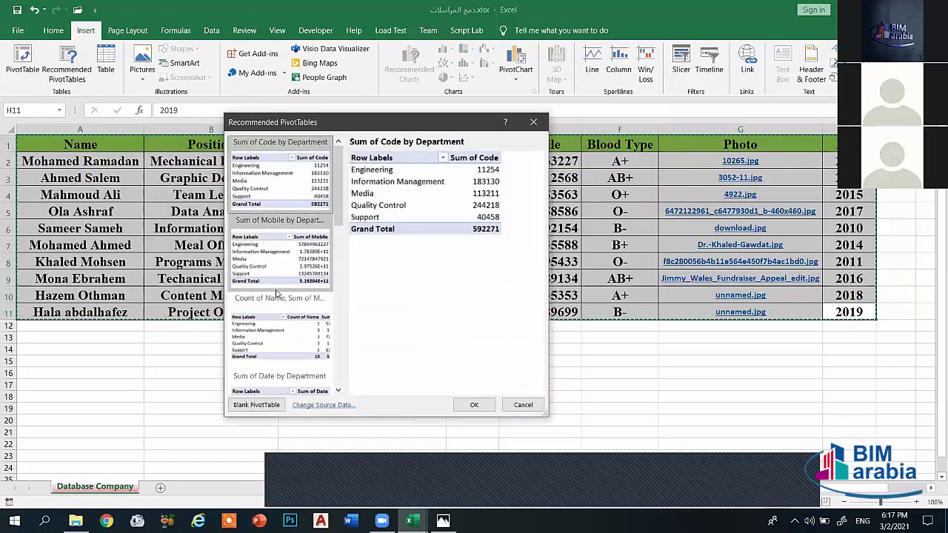
left_click(279, 331)
left_click(280, 172)
left_click(274, 258)
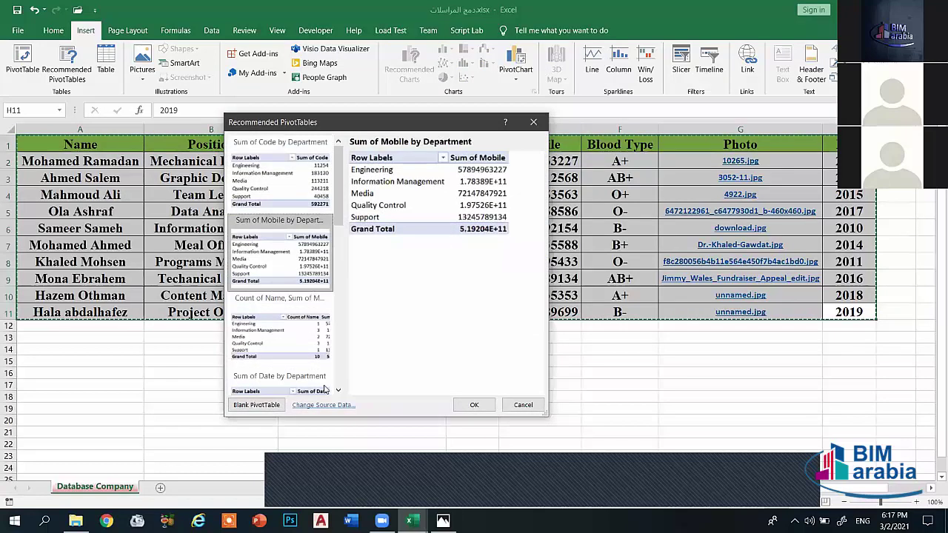
left_click(522, 404)
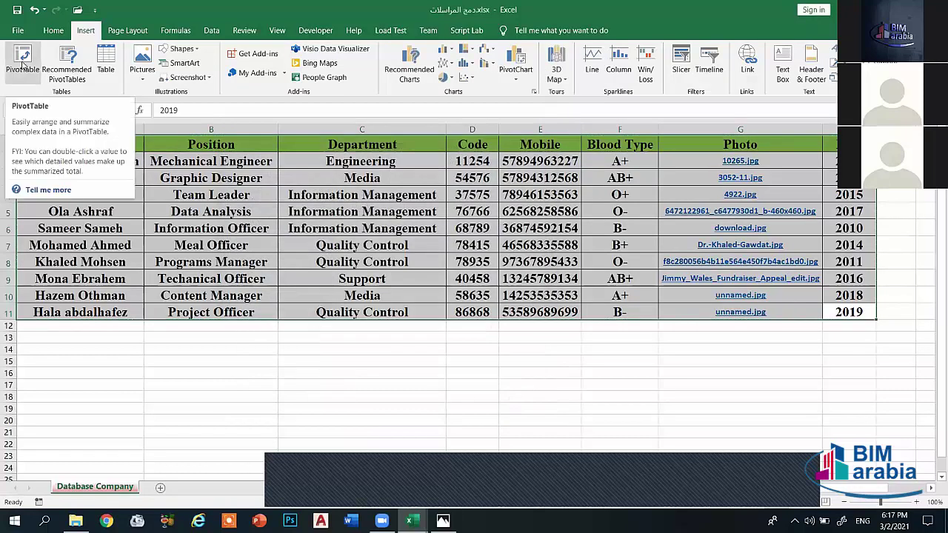
left_click(450, 246)
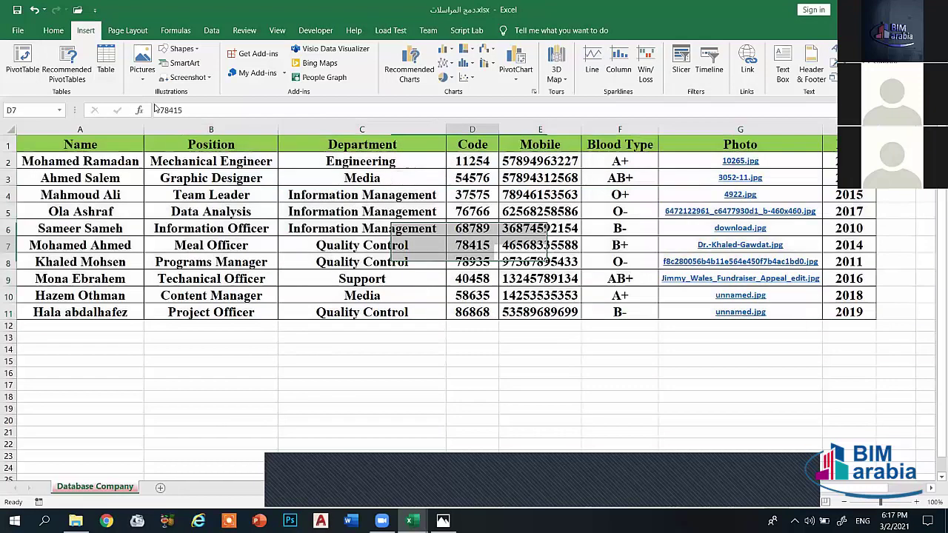
left_click(53, 31)
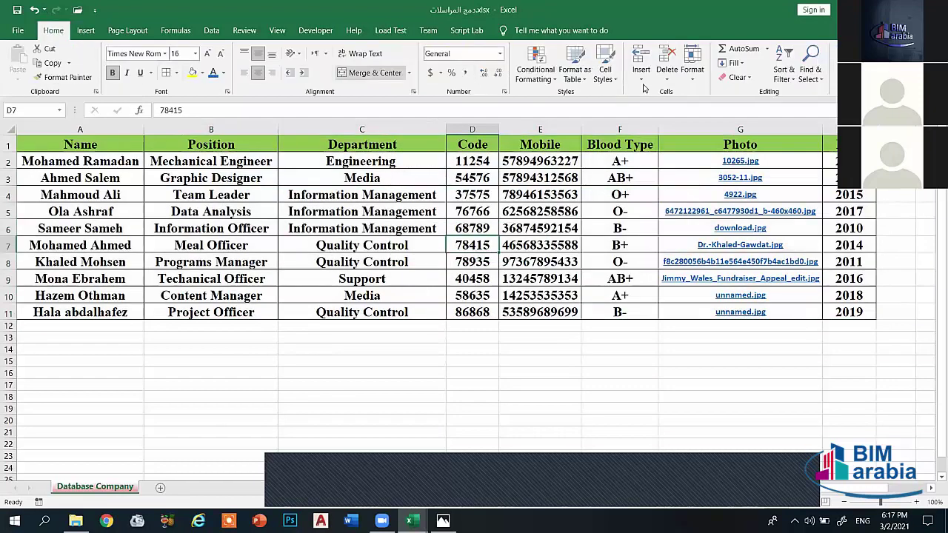
Step: Format the employee data A1:H11 as a table with headers using a chosen style
left_click(570, 71)
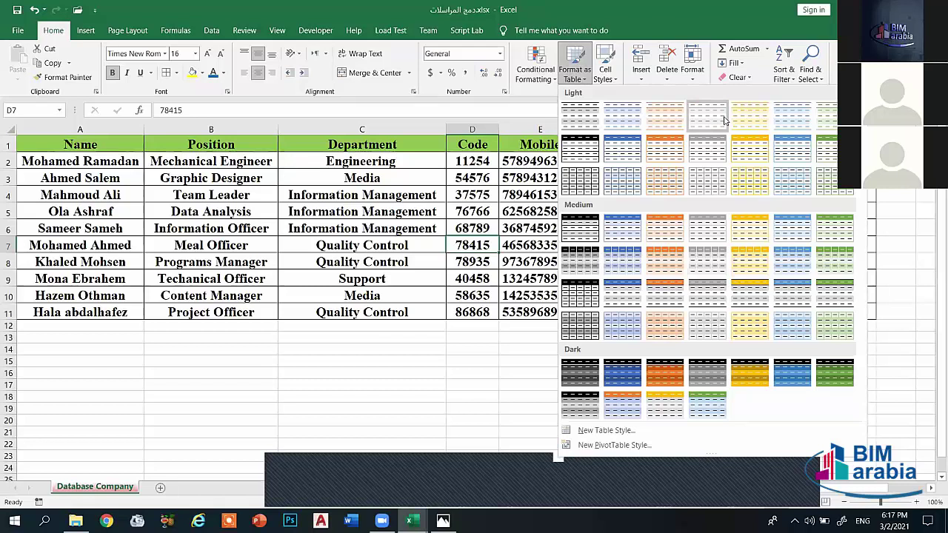
left_click(832, 152)
key("Return")
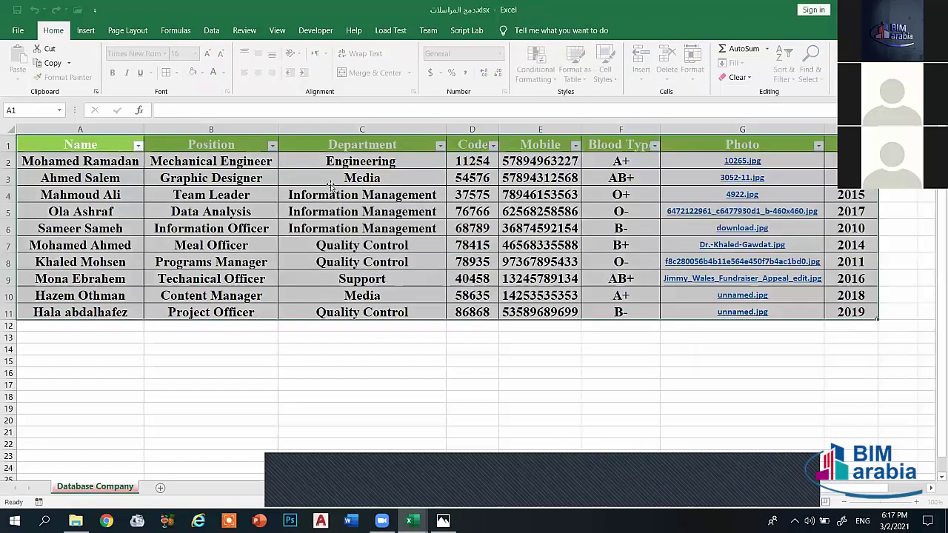
Step: Open the Name column's filter and close it without changes, then return to Home
left_click(362, 178)
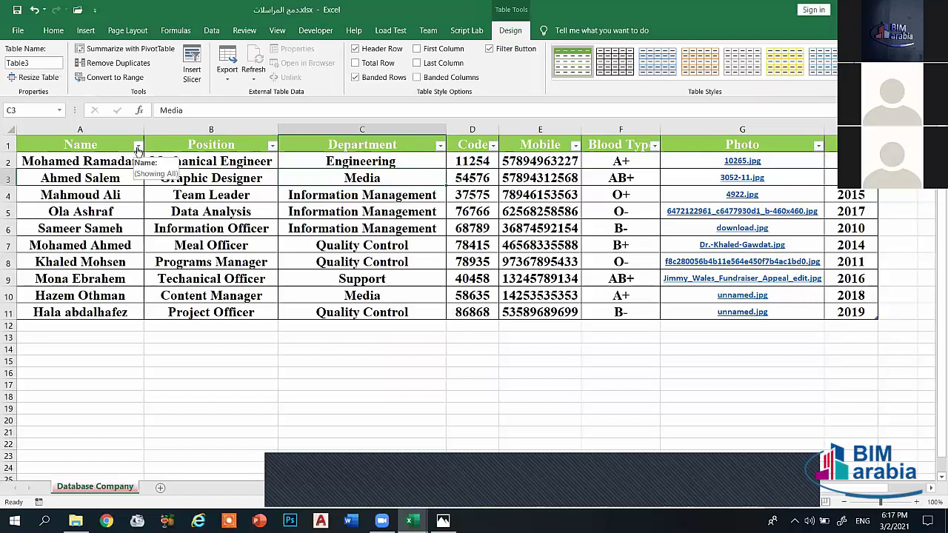
left_click(138, 147)
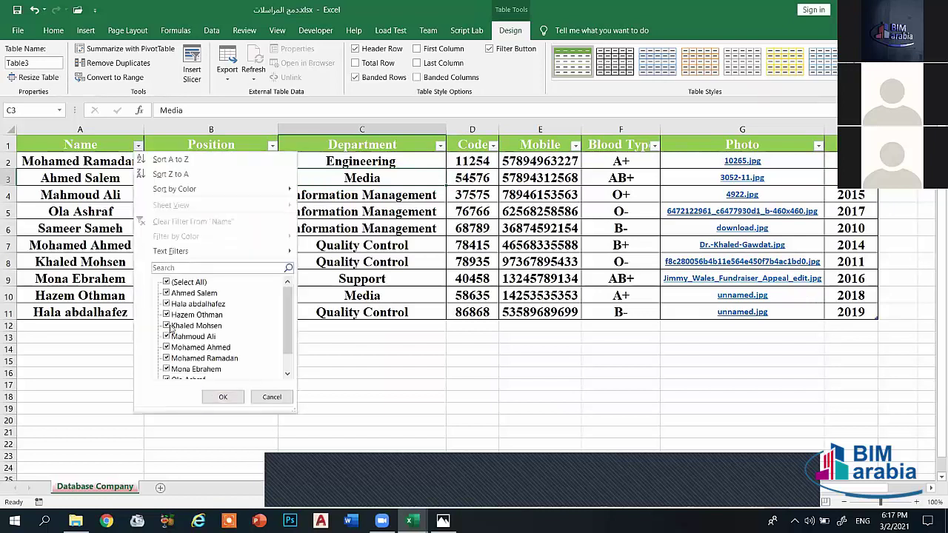
left_click(223, 397)
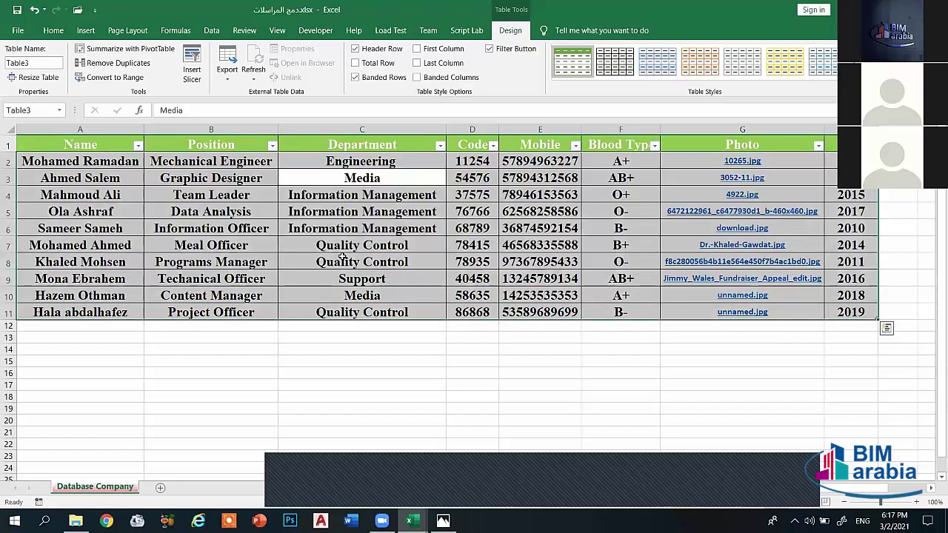
left_click(343, 256)
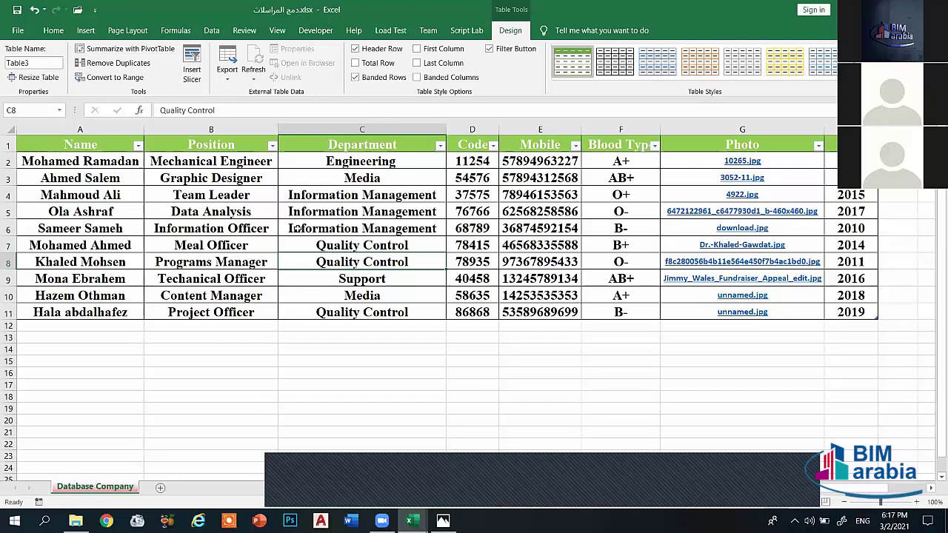
left_click(57, 32)
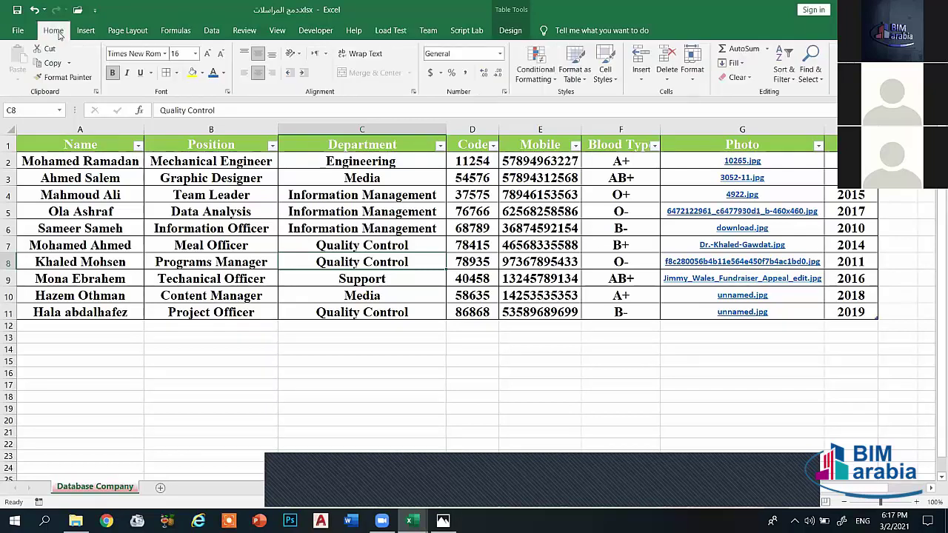
key("ctrl+a")
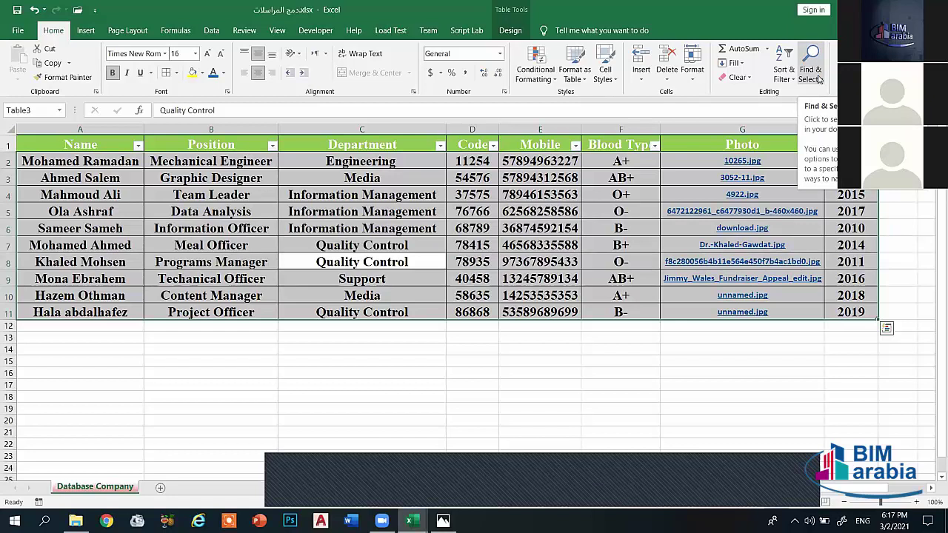
left_click(820, 79)
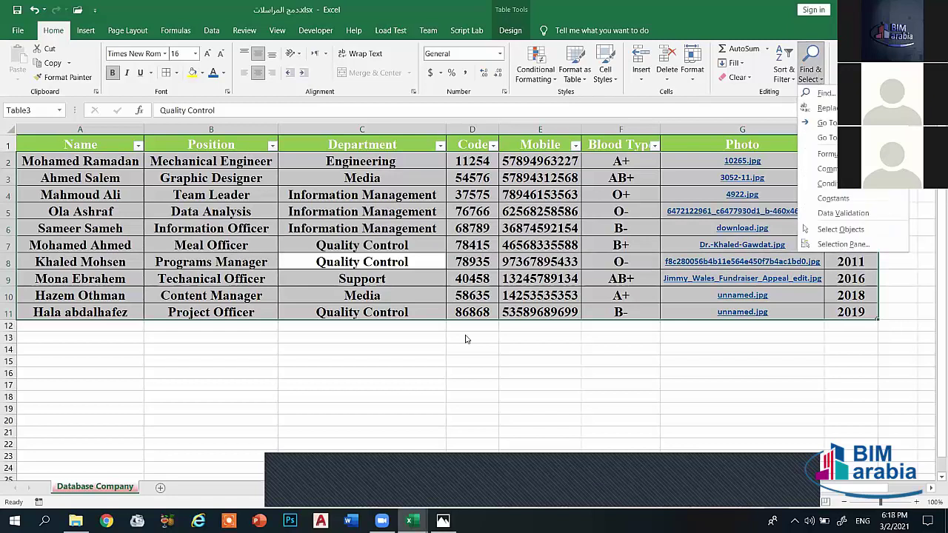
left_click(305, 232)
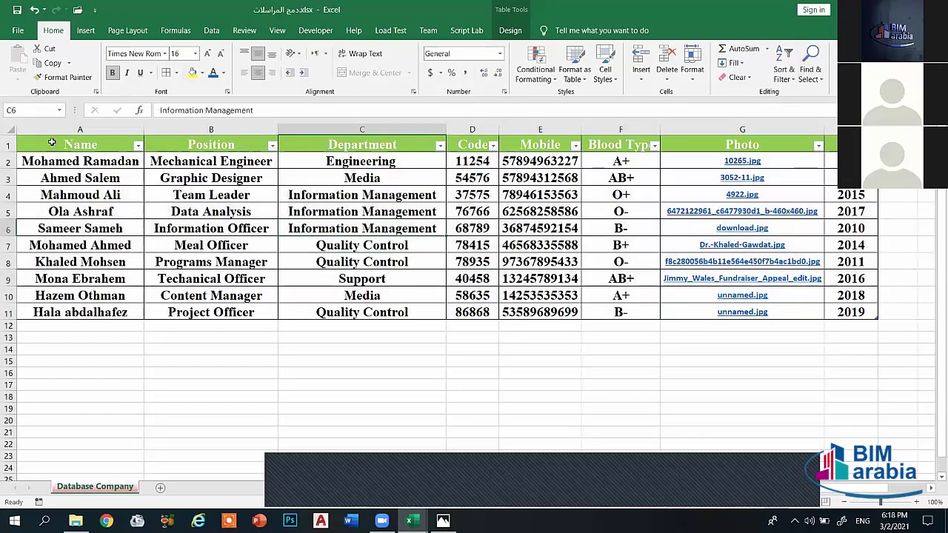
left_click_drag(52, 142, 788, 312)
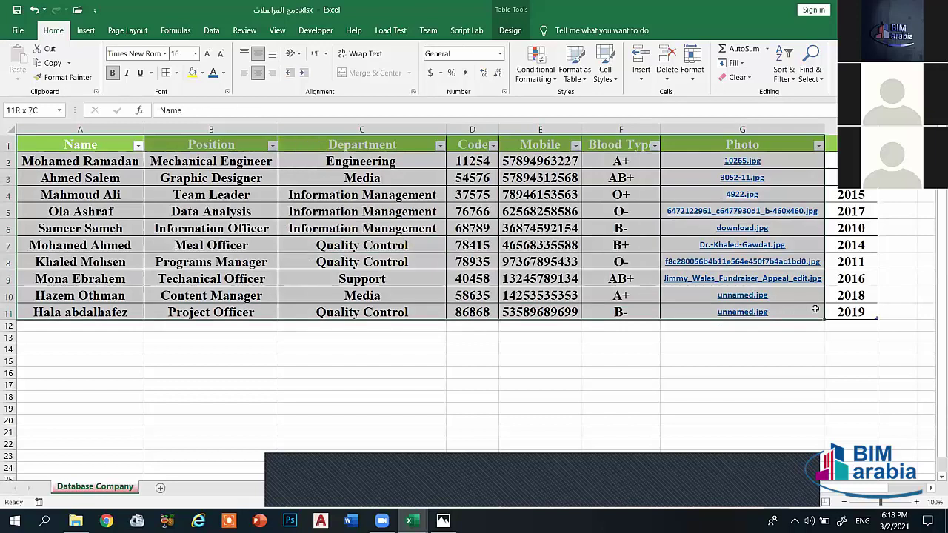
left_click(312, 251)
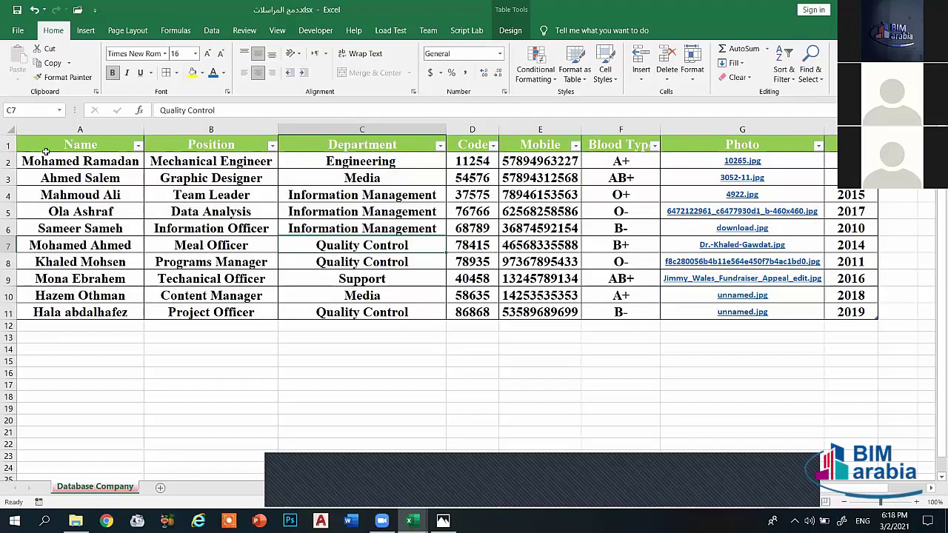
left_click_drag(44, 148, 508, 329)
left_click_drag(317, 461, 212, 254)
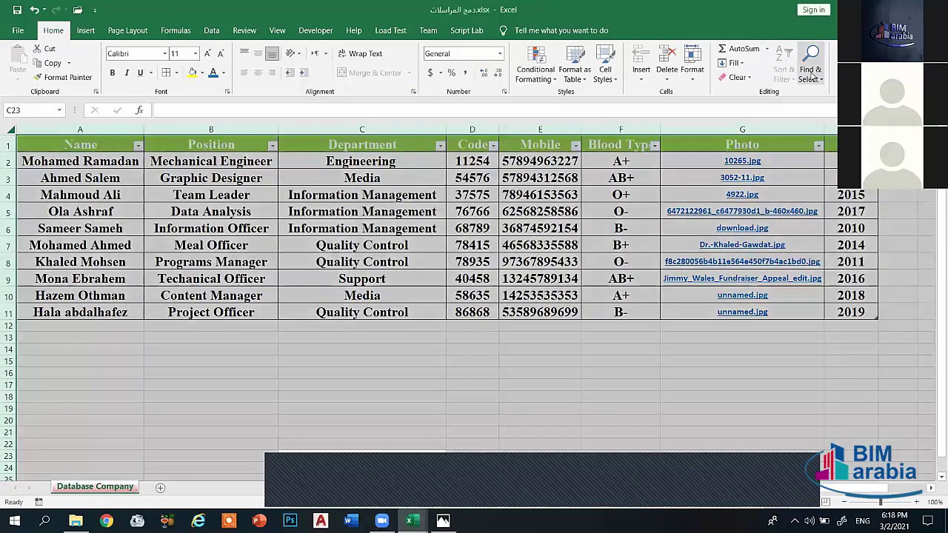
left_click(811, 74)
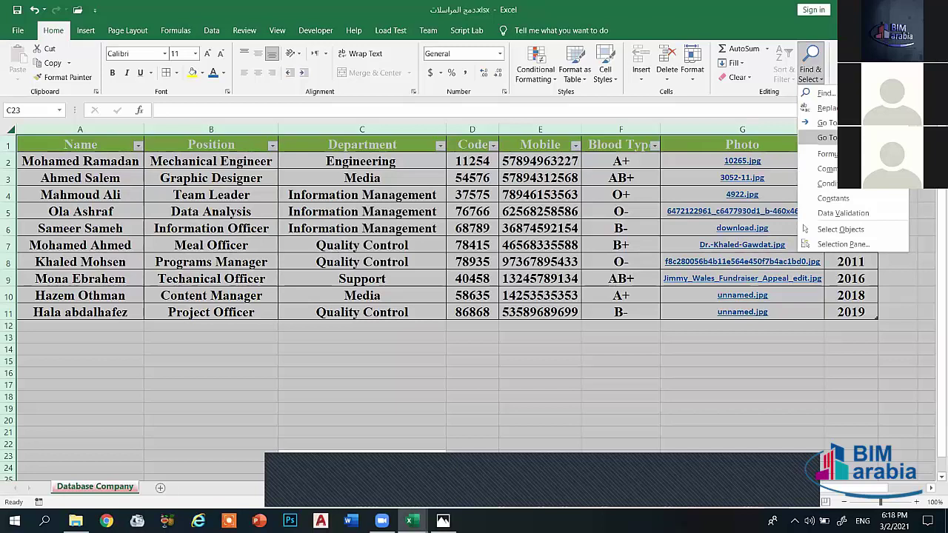
left_click(823, 138)
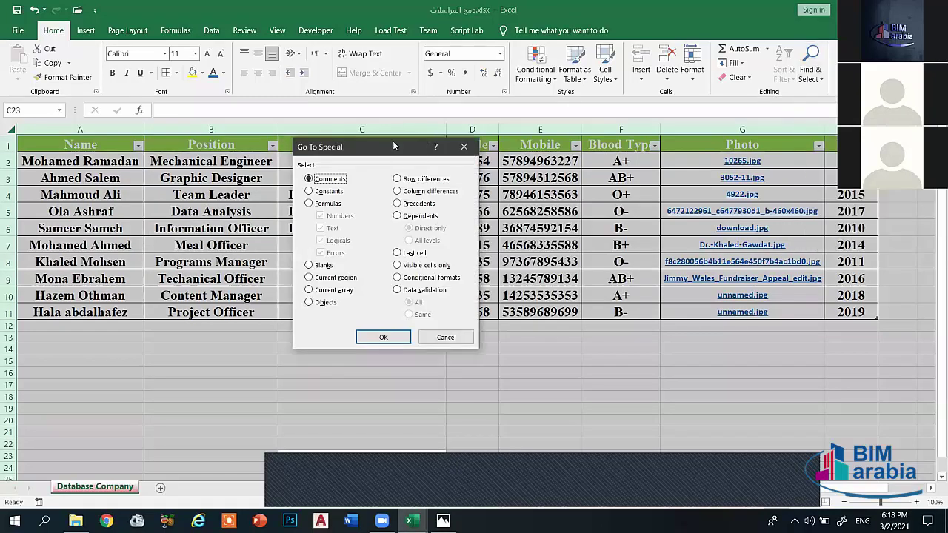
mouse_move(394, 146)
left_mouse_down()
mouse_move(468, 72)
mouse_move(458, 97)
left_mouse_up()
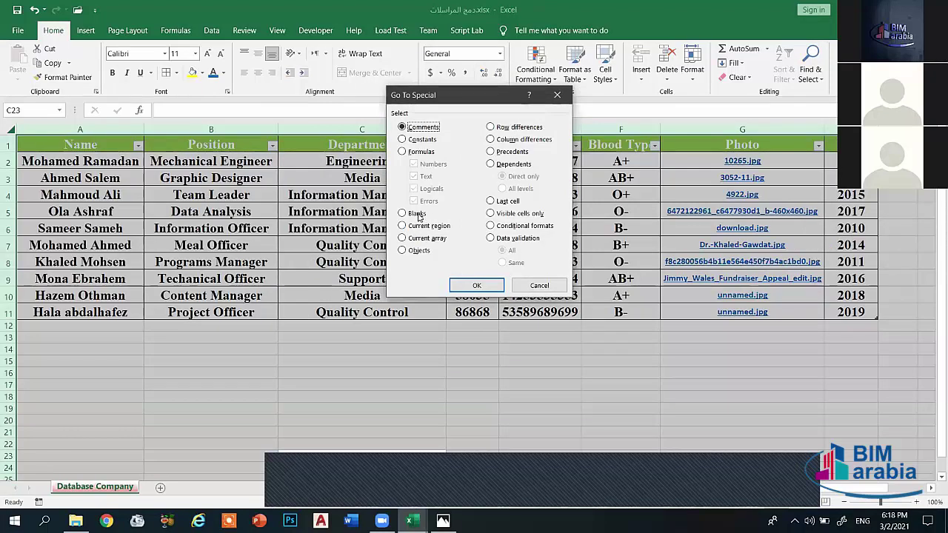
left_click(417, 214)
left_click(477, 285)
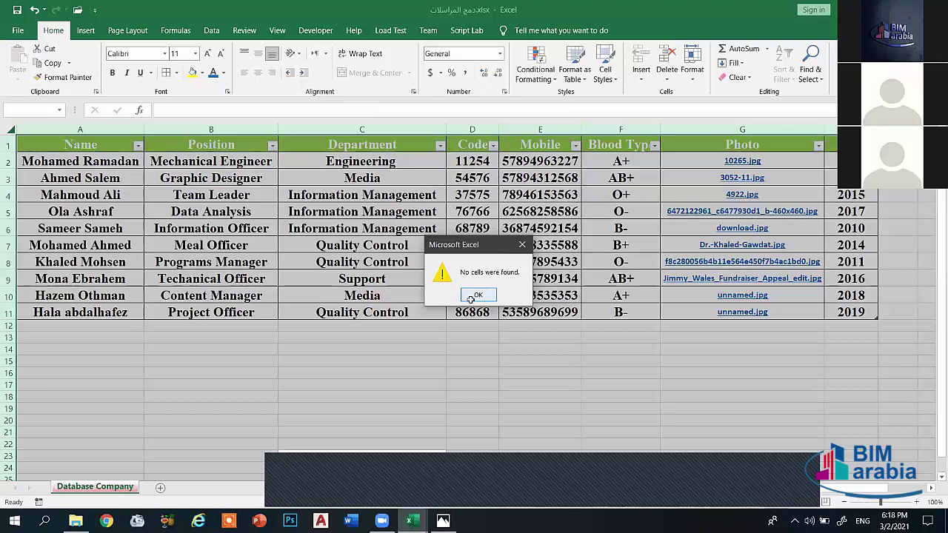
left_click(478, 294)
left_click(378, 262)
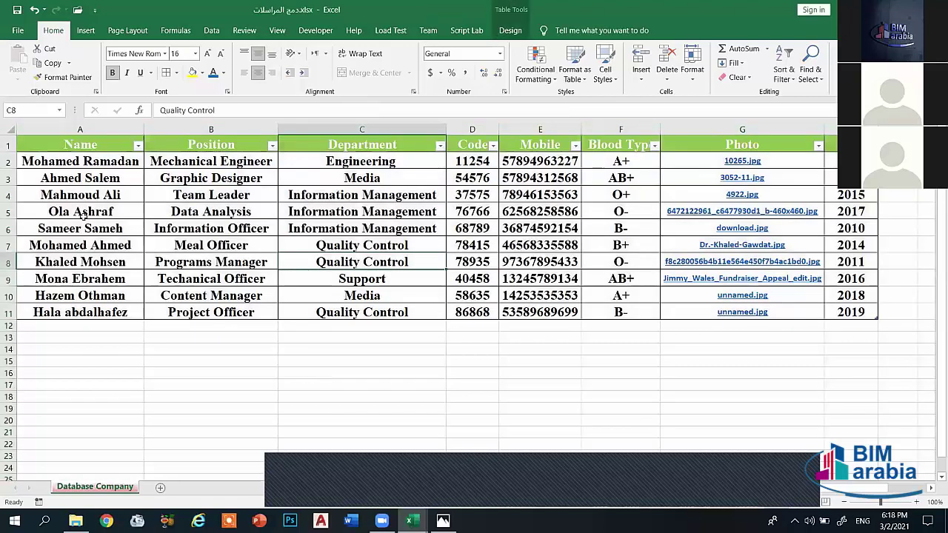
left_click_drag(49, 144, 852, 311)
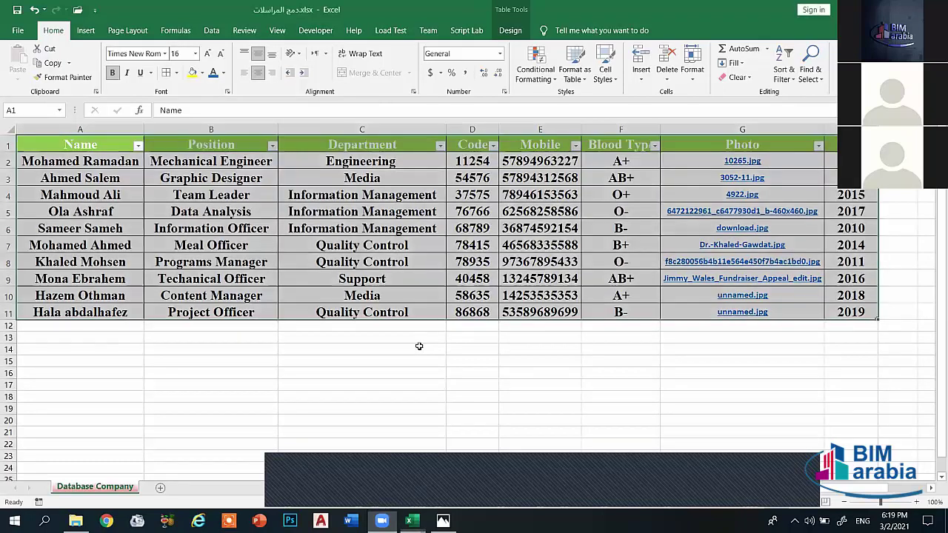
key("ctrl+a")
key("ctrl+q")
left_click(410, 358)
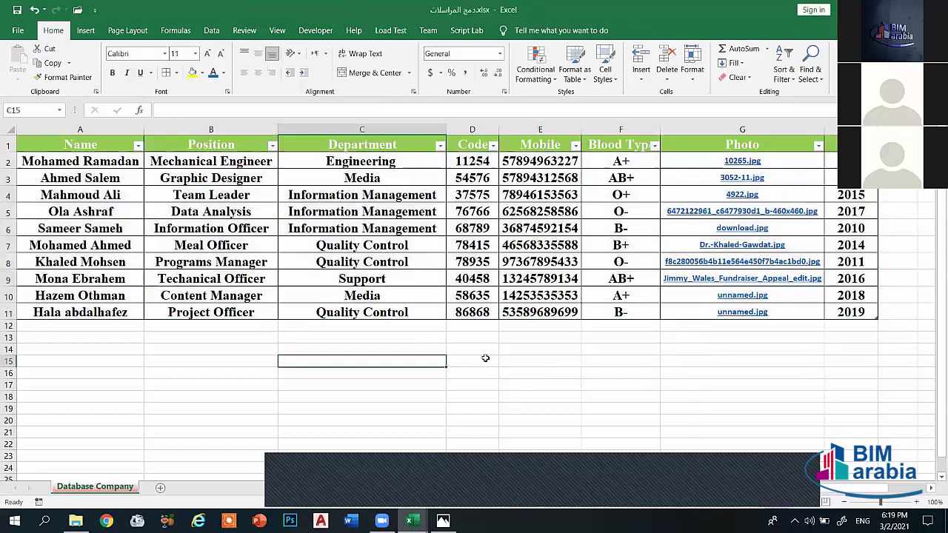
left_click(480, 360)
key("ctrl+a")
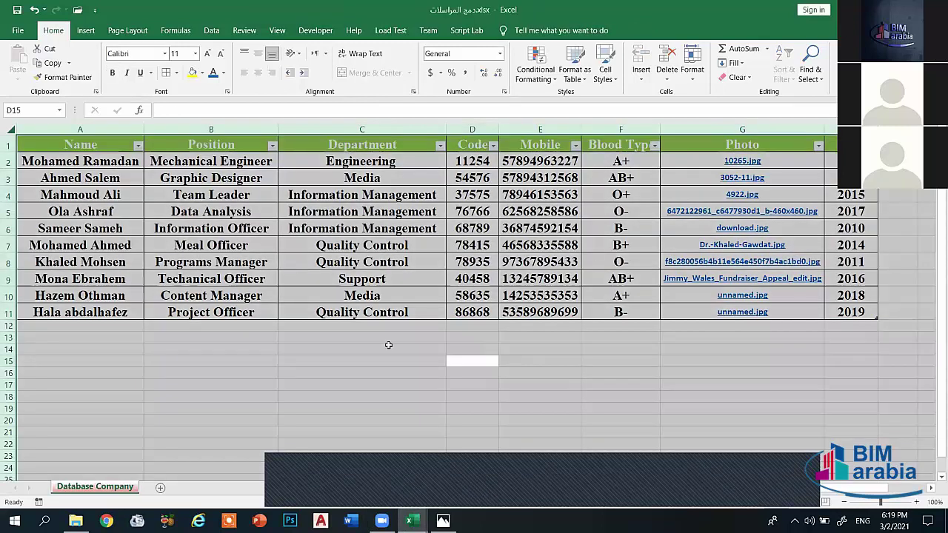
left_click(815, 81)
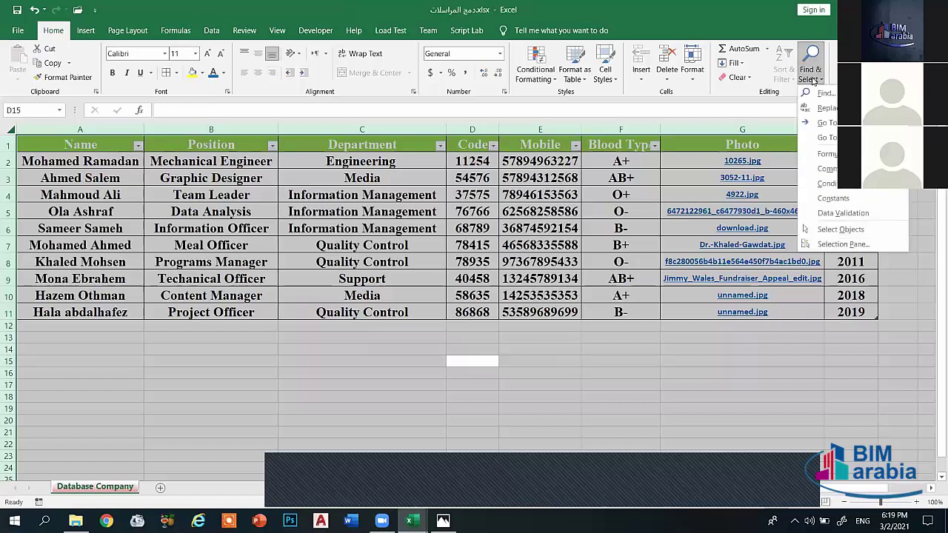
left_click(824, 139)
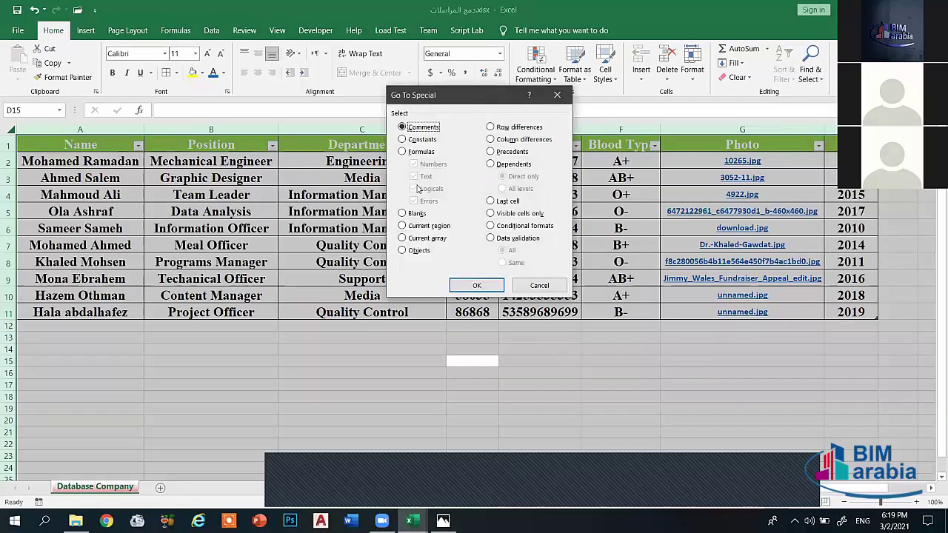
left_click(404, 218)
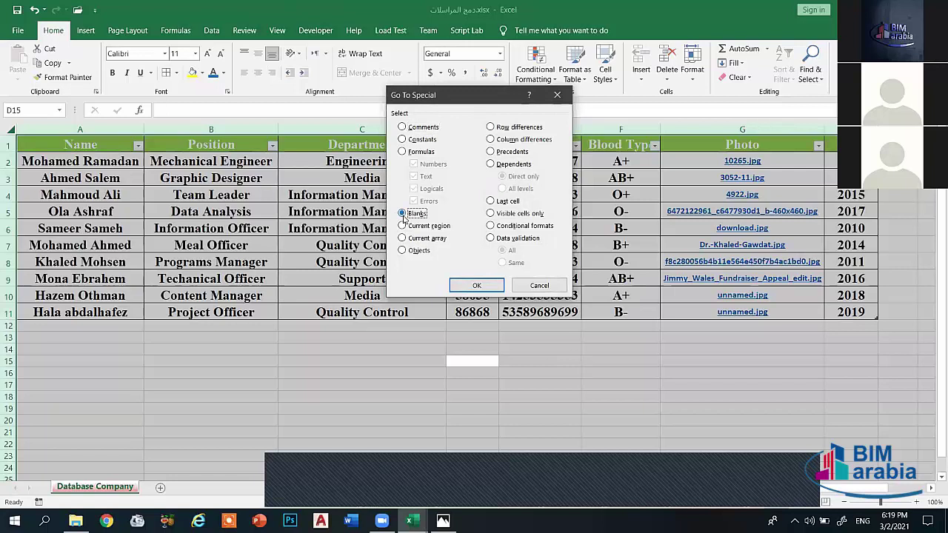
left_click(475, 288)
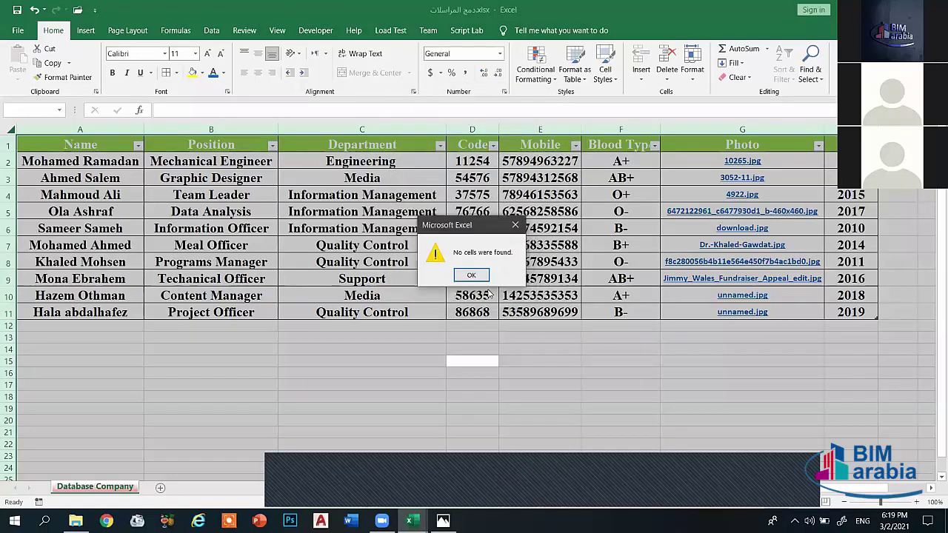
left_click(478, 295)
left_click(408, 346)
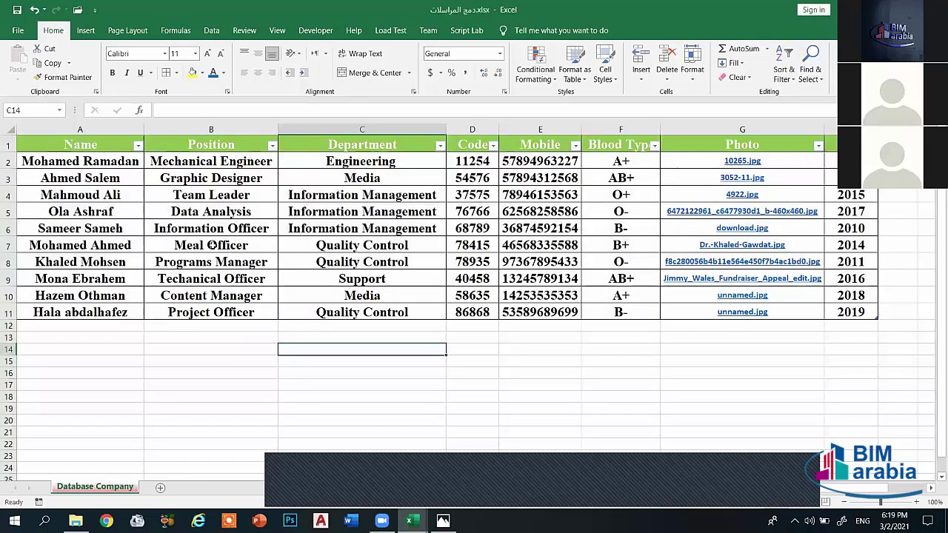
mouse_move(77, 146)
left_mouse_down()
mouse_move(821, 317)
mouse_move(859, 314)
left_mouse_up()
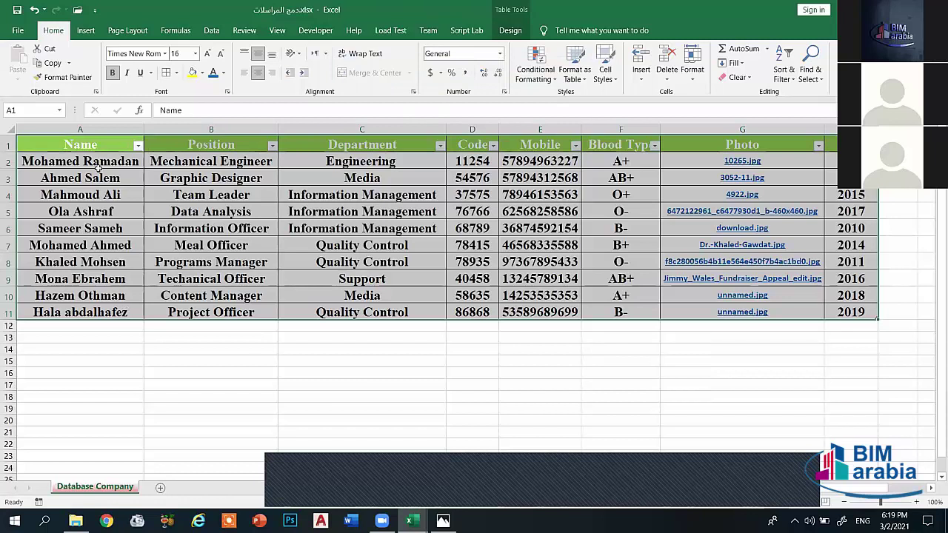
left_click(119, 165)
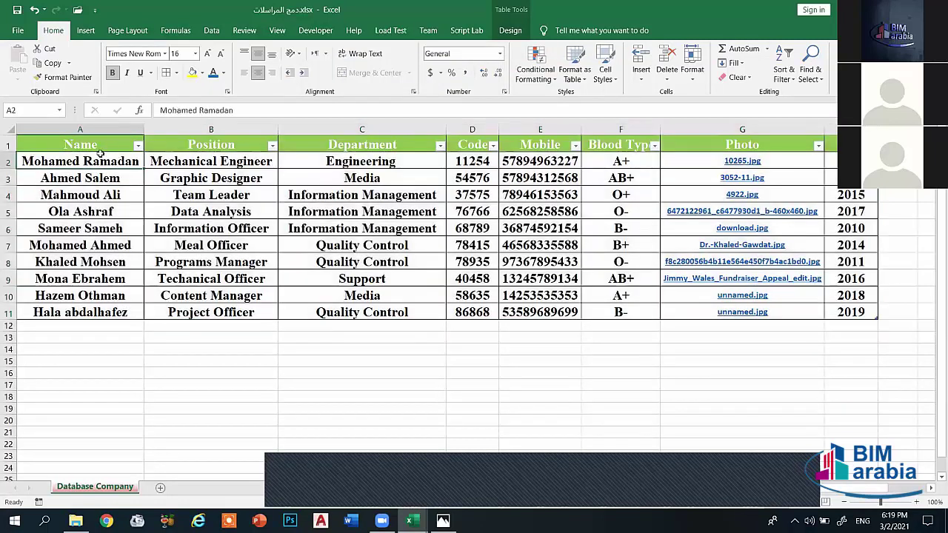
key("ctrl+a")
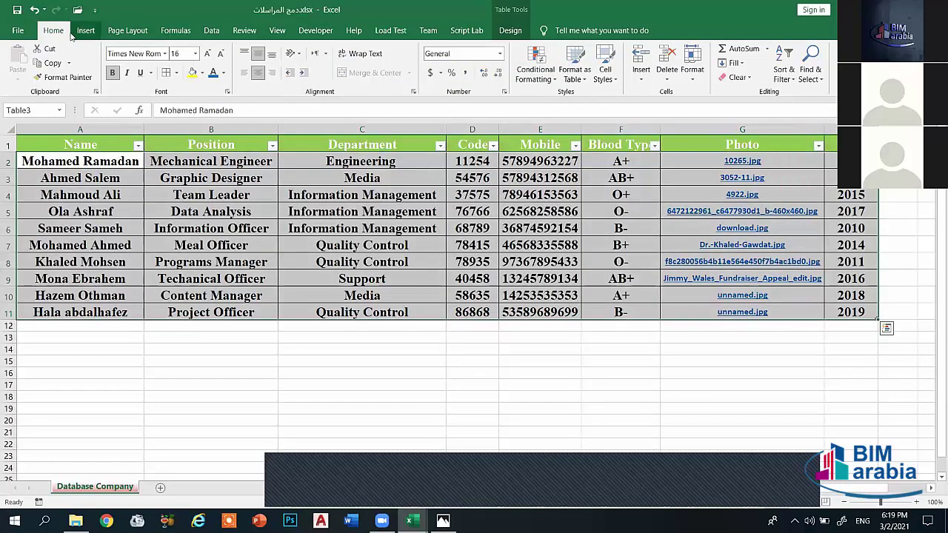
Step: Start a new PivotTable from Table3 through Insert > PivotTable
left_click(86, 31)
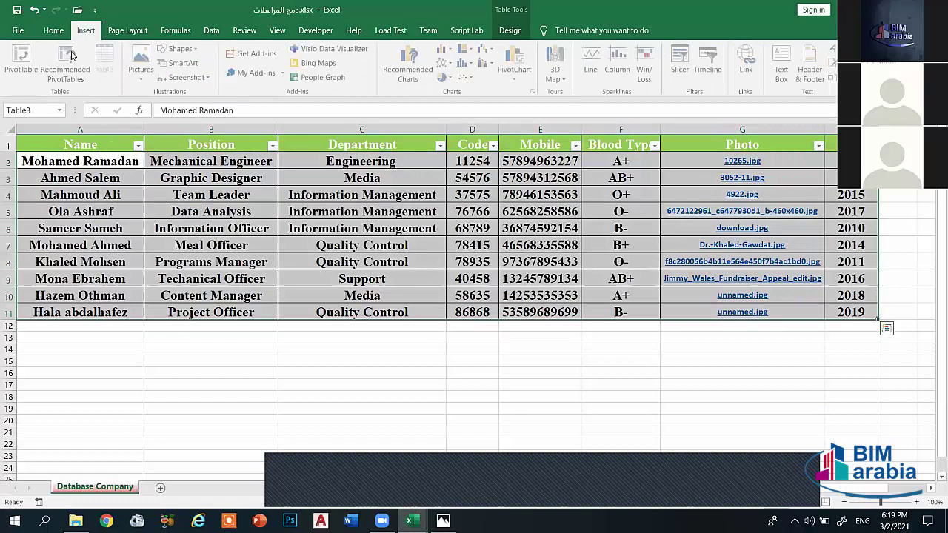
left_click(31, 58)
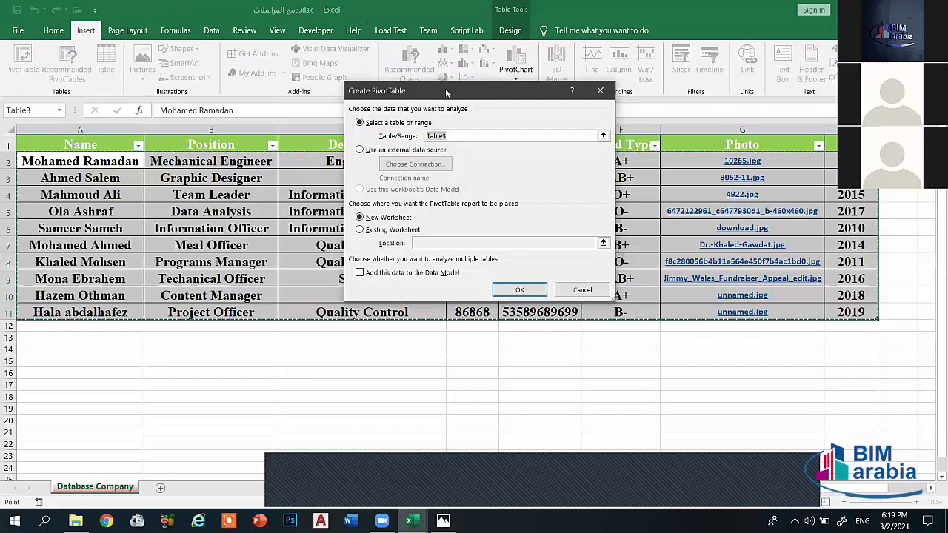
left_click_drag(447, 92, 433, 130)
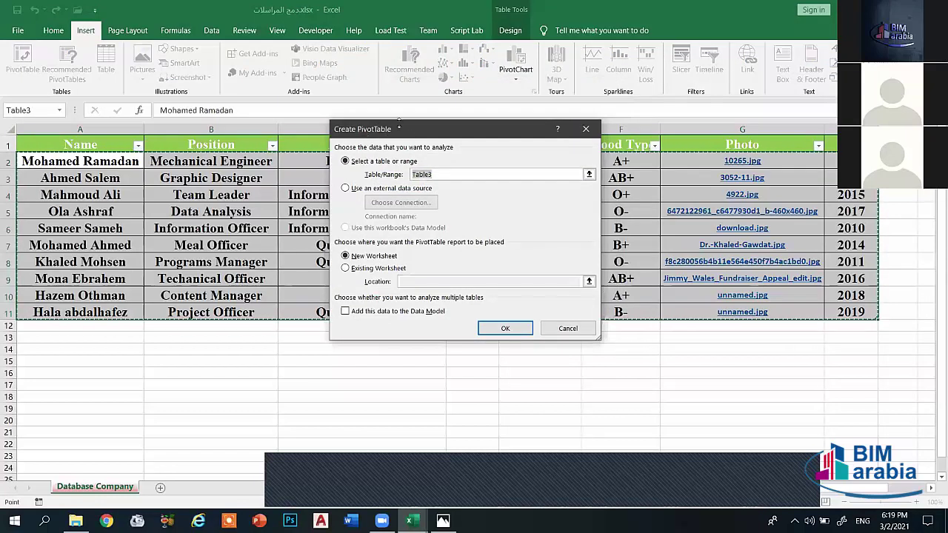
left_click_drag(412, 134, 429, 121)
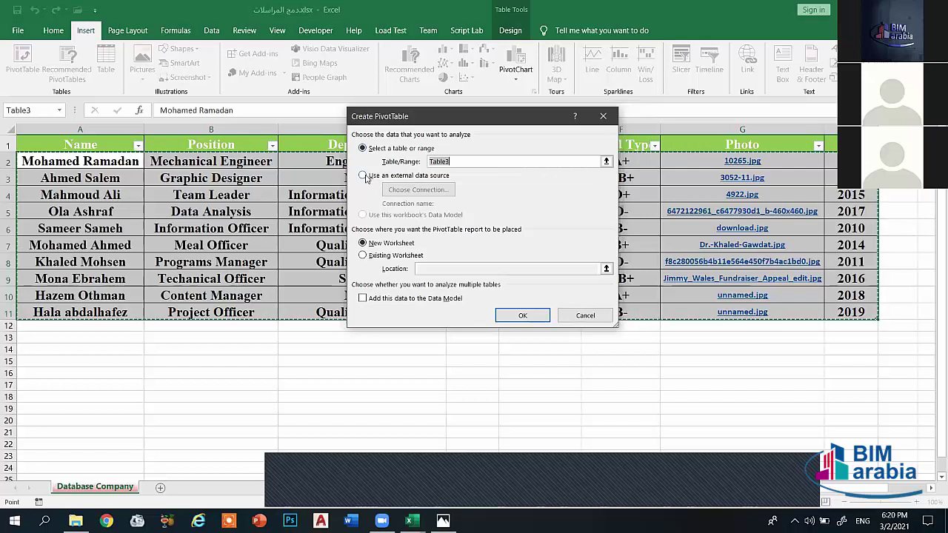
Step: Switch the source to an external data source and view the workbook's tables, including Table3
left_click(398, 176)
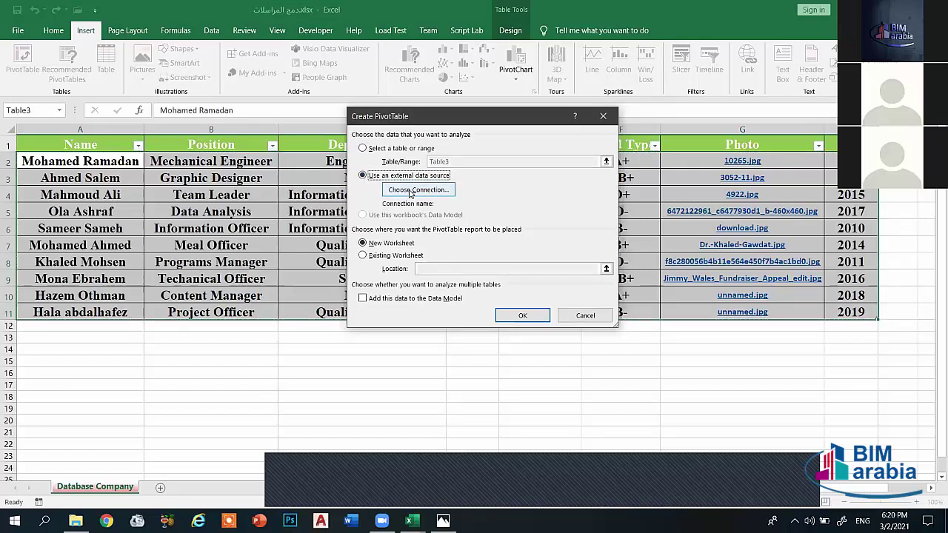
left_click(411, 191)
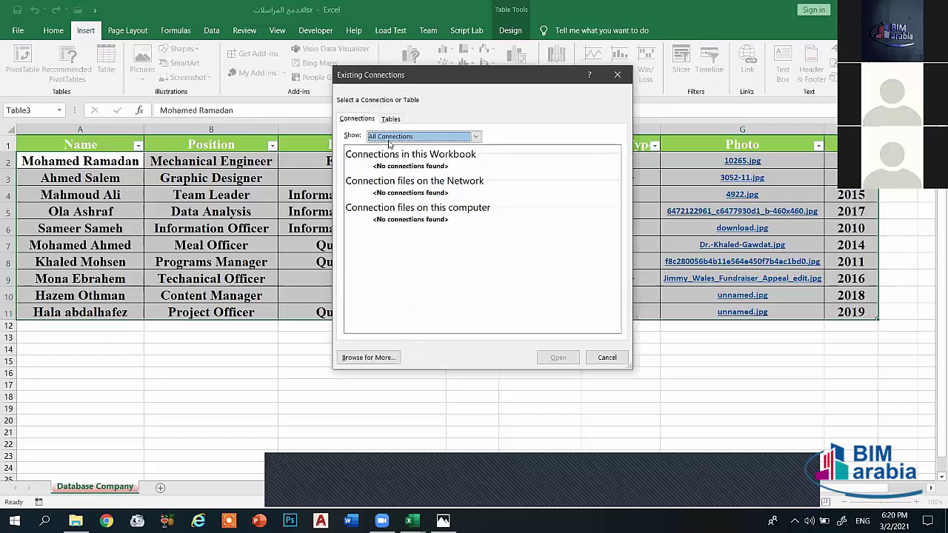
left_click(386, 120)
left_click(394, 172)
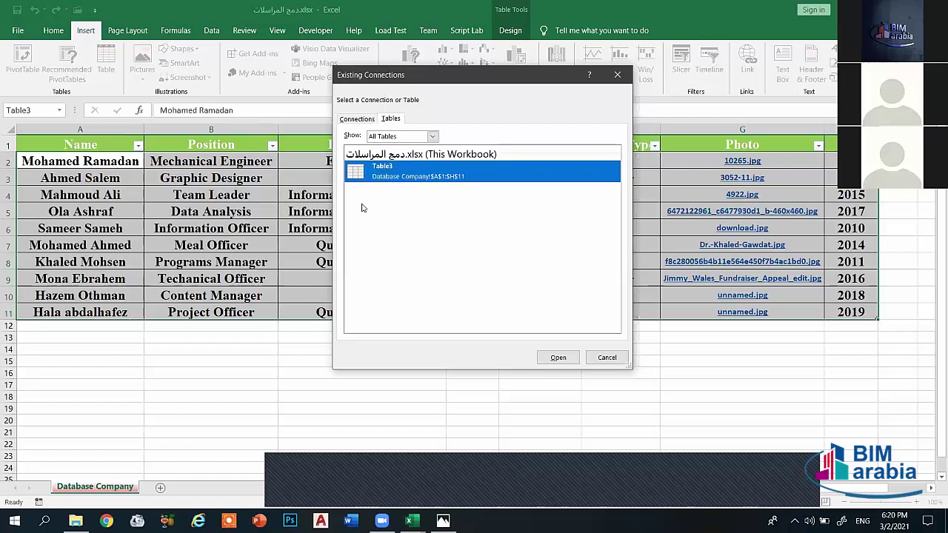
Step: Toggle the table-type filter between connection tables and workbook tables, then return to Connections
left_click(391, 139)
left_click(393, 157)
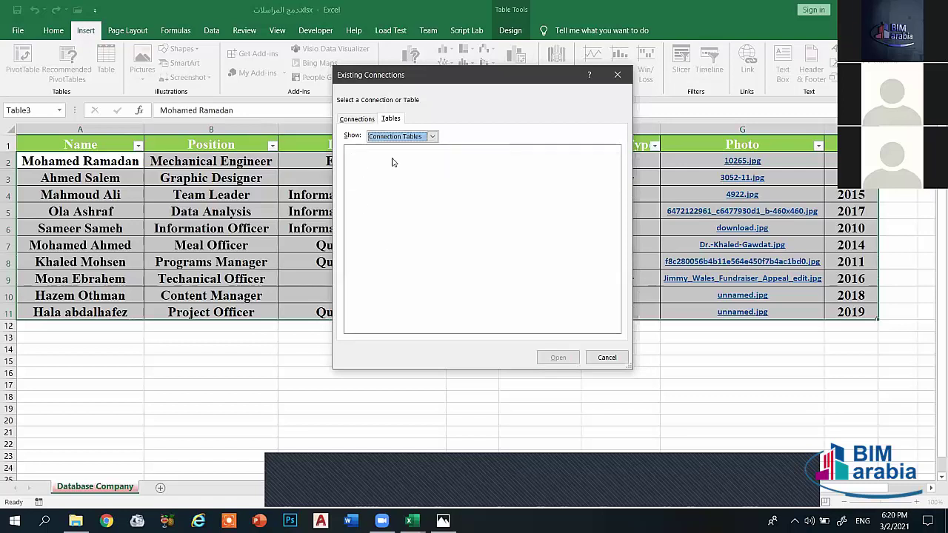
left_click(416, 141)
left_click(401, 159)
left_click(400, 138)
left_click(393, 164)
left_click(407, 137)
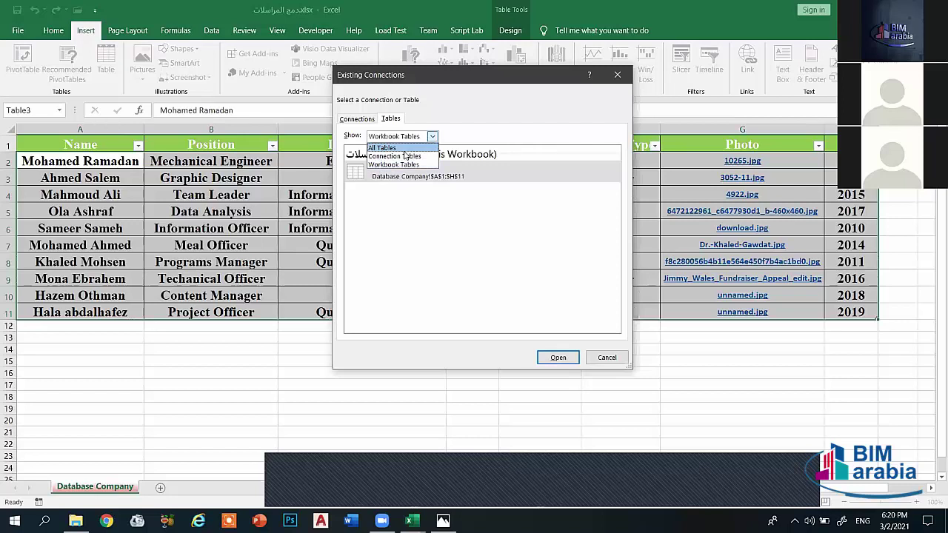
left_click(372, 121)
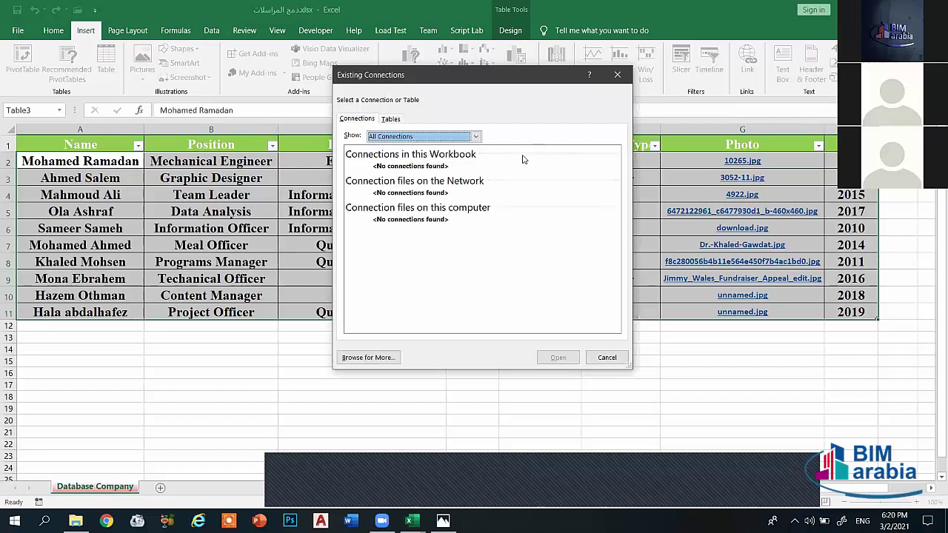
Step: Browse for more data source files, then close both dialogs without choosing a connection
left_click(369, 359)
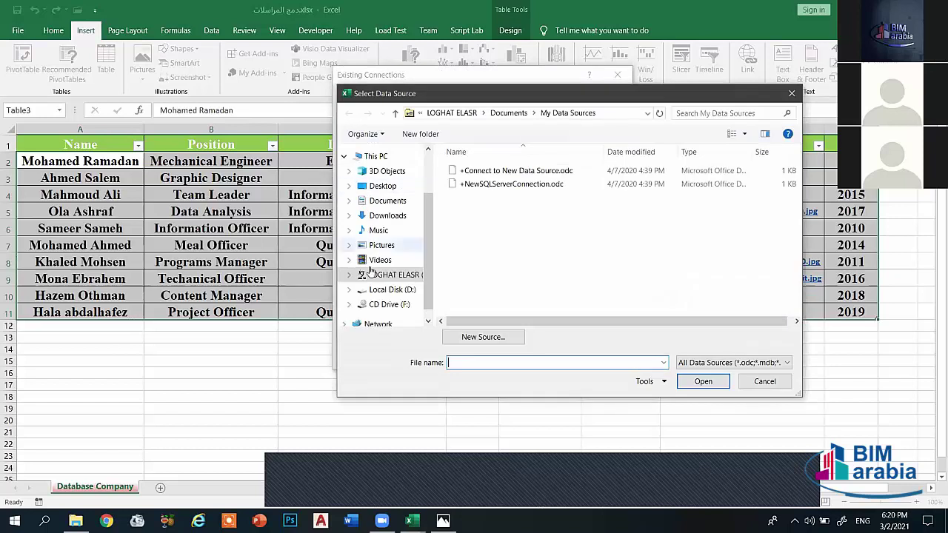
left_click(792, 95)
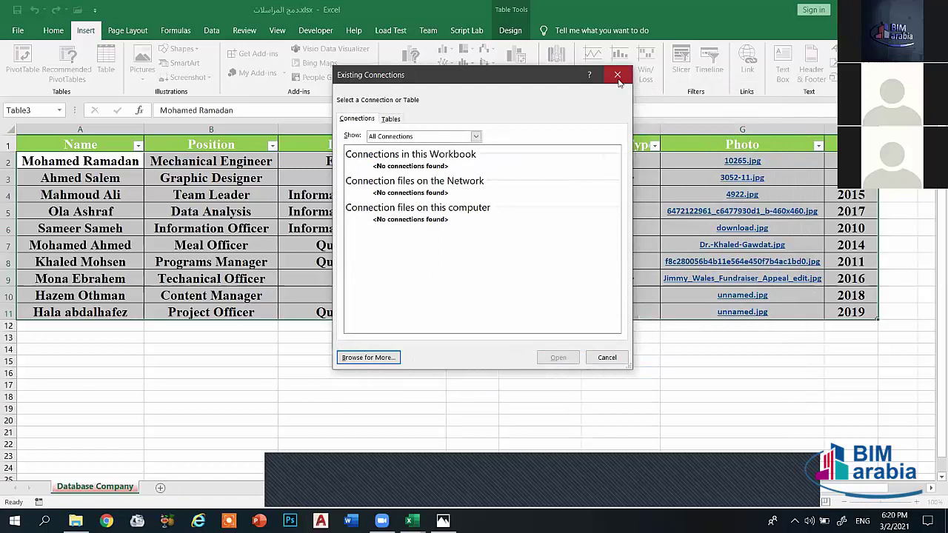
left_click(617, 75)
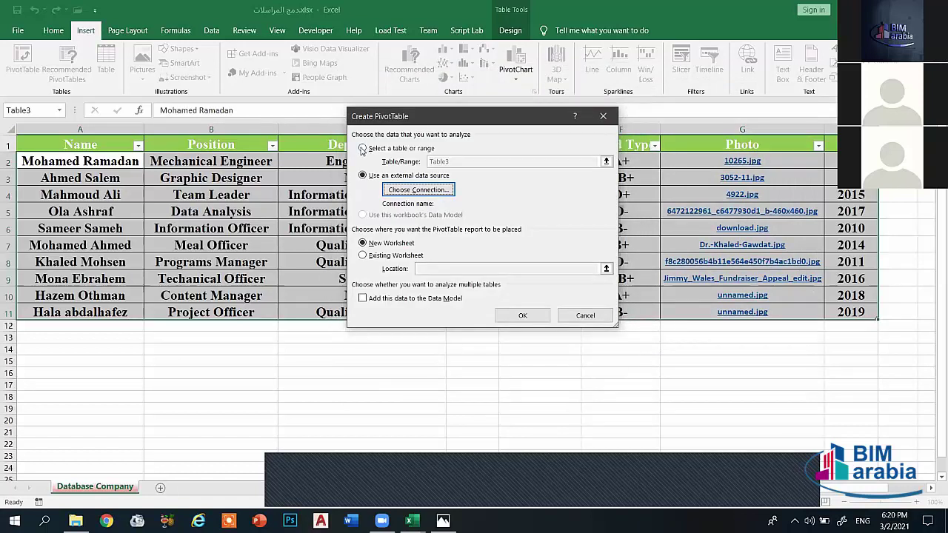
Step: Set the source back to Table3 and the destination to Existing Worksheet, then begin picking a location
left_click(362, 149)
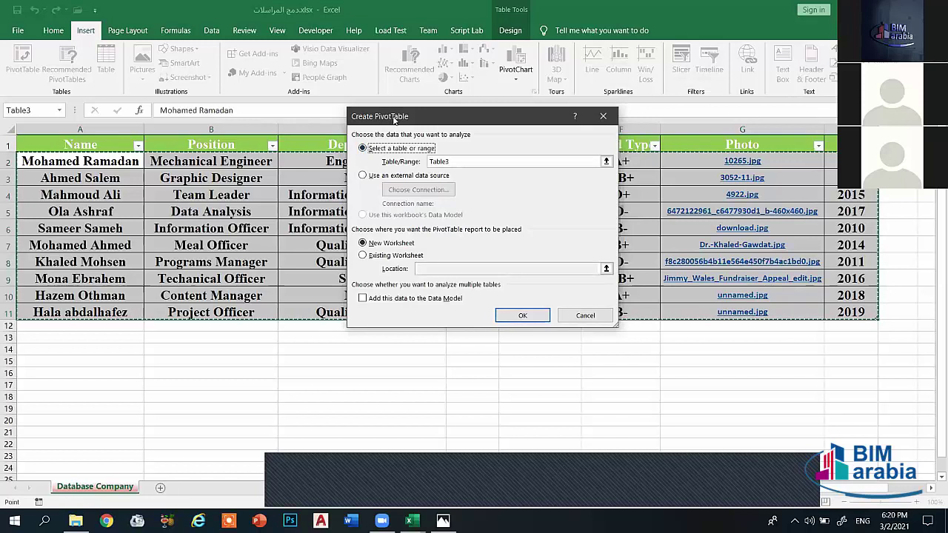
left_click_drag(393, 118, 349, 112)
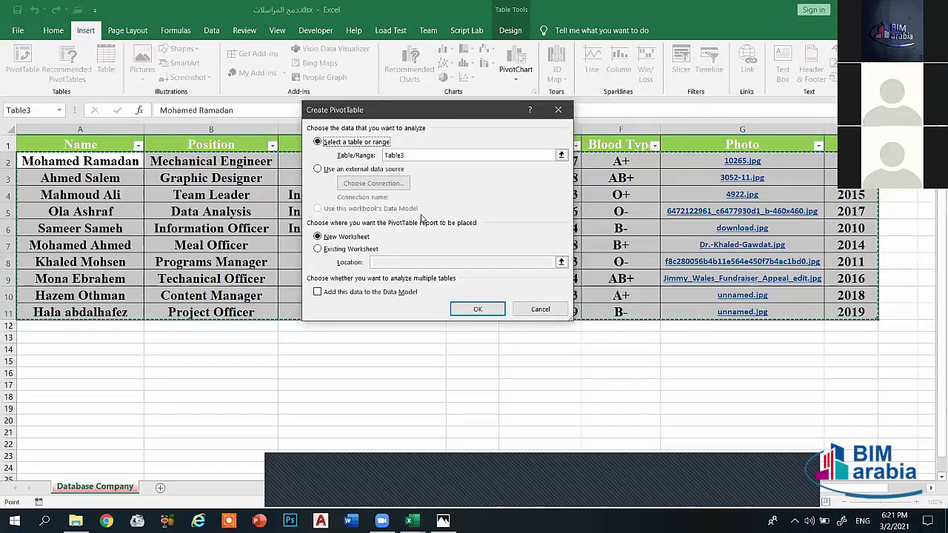
left_click(324, 248)
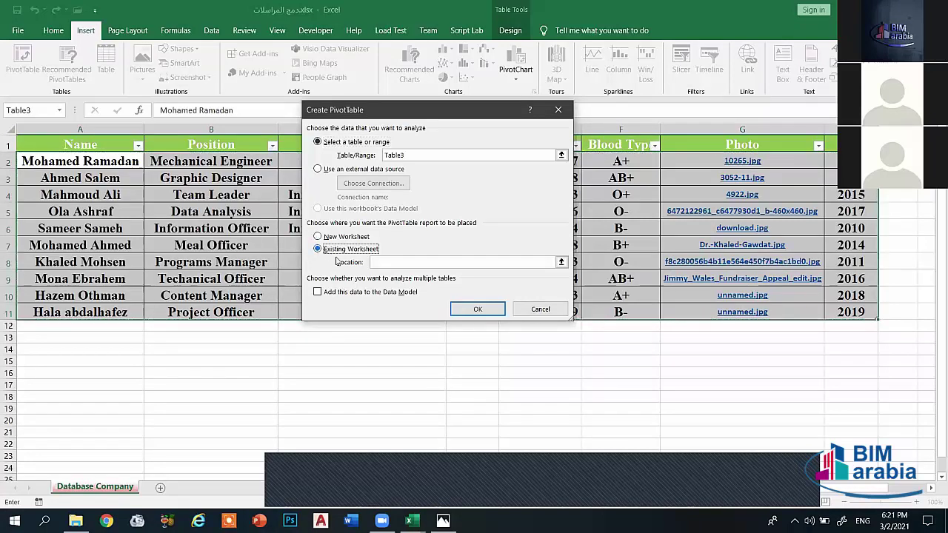
left_click(445, 263)
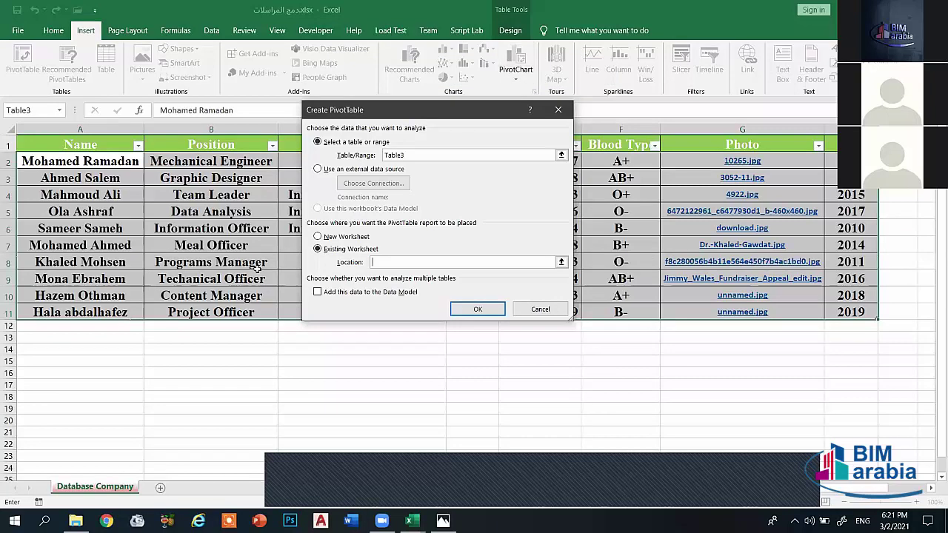
left_click(696, 122)
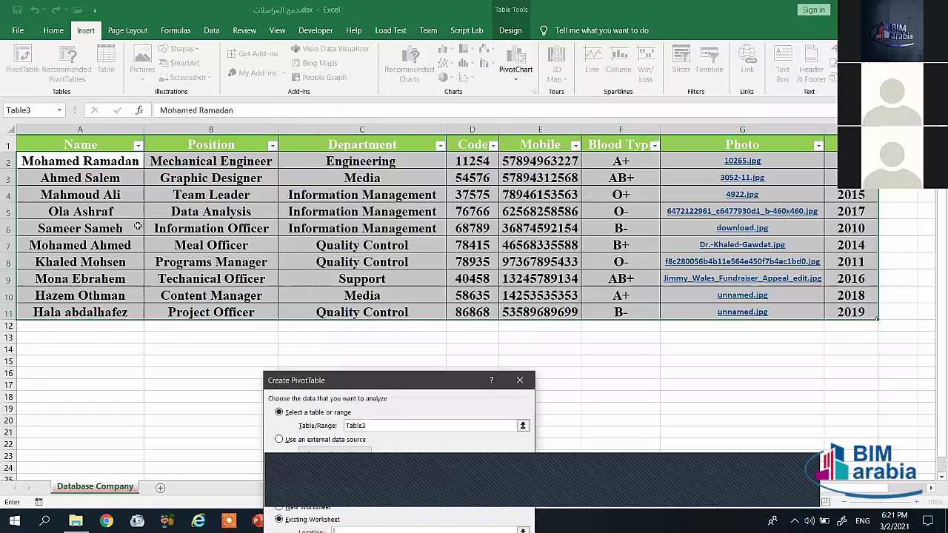
Step: Clear the location and create the empty PivotTable on a new worksheet instead
left_click(371, 176)
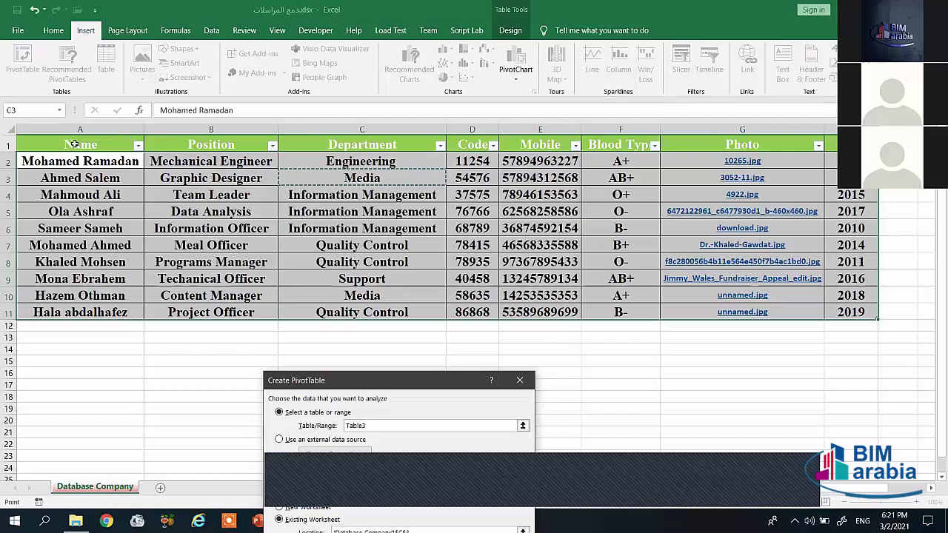
left_click_drag(74, 144, 838, 311)
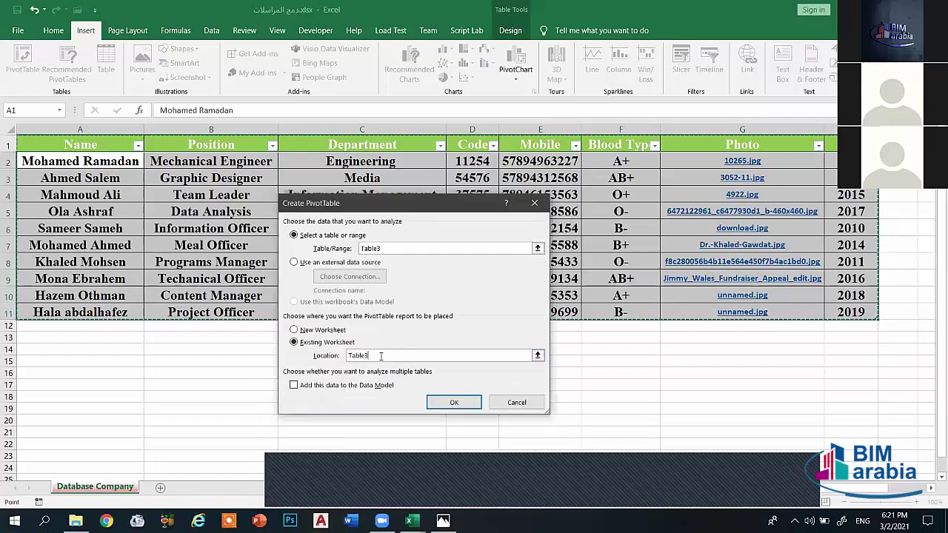
left_click_drag(381, 355, 326, 351)
key("BackSpace")
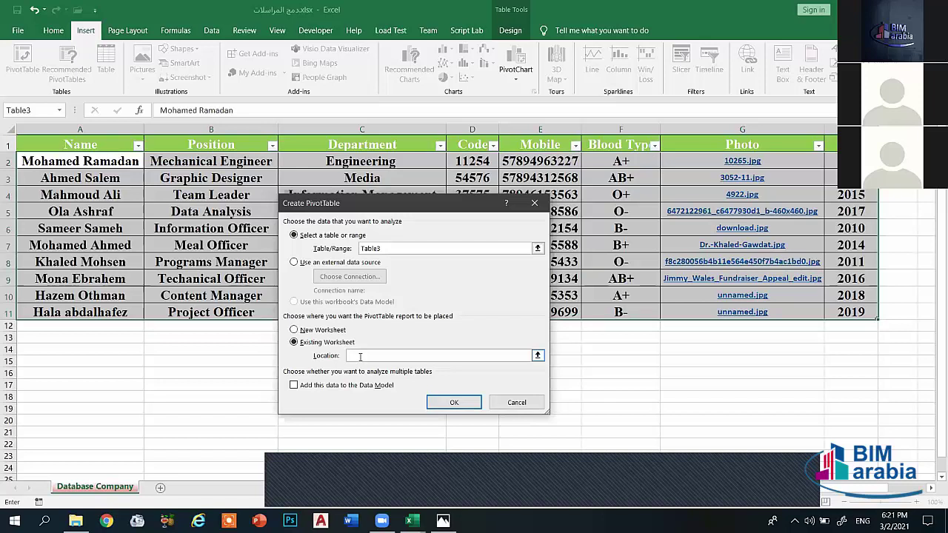
left_click(313, 330)
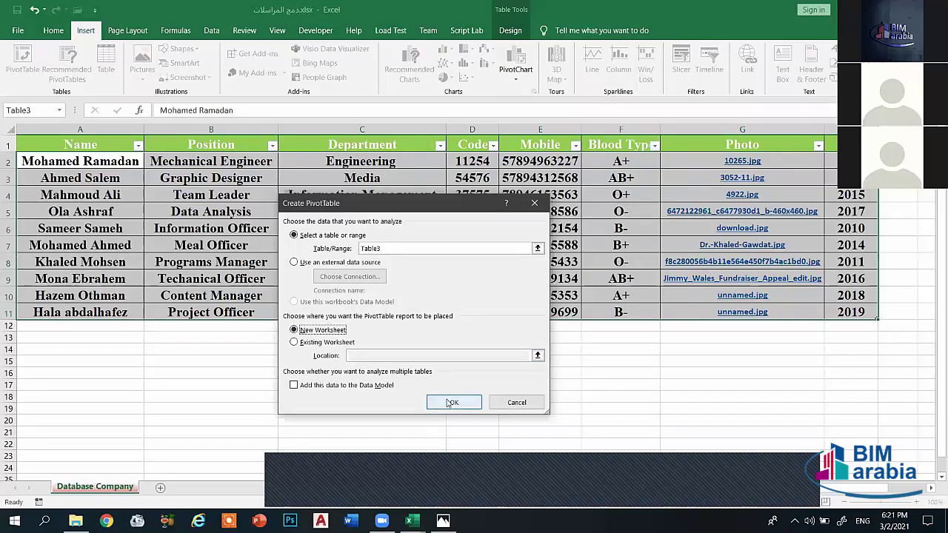
left_click(393, 249)
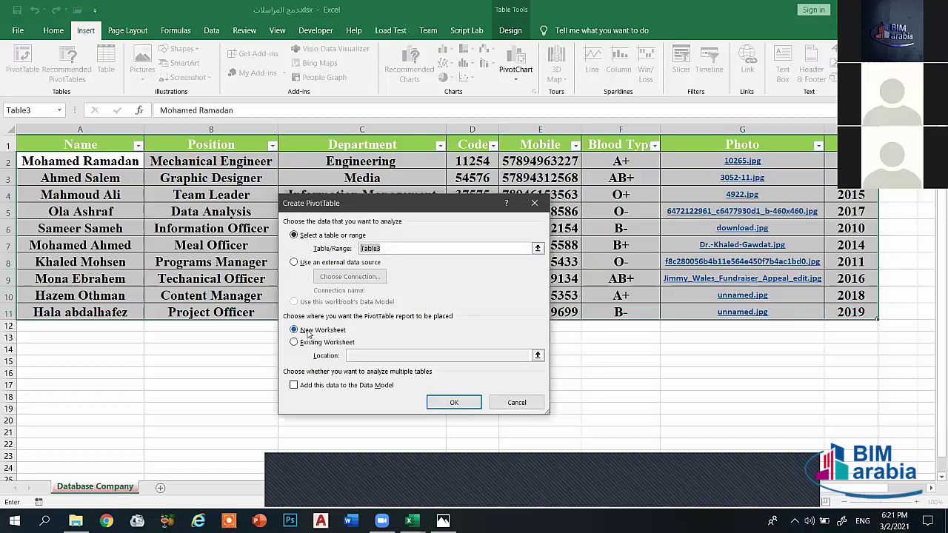
left_click(454, 402)
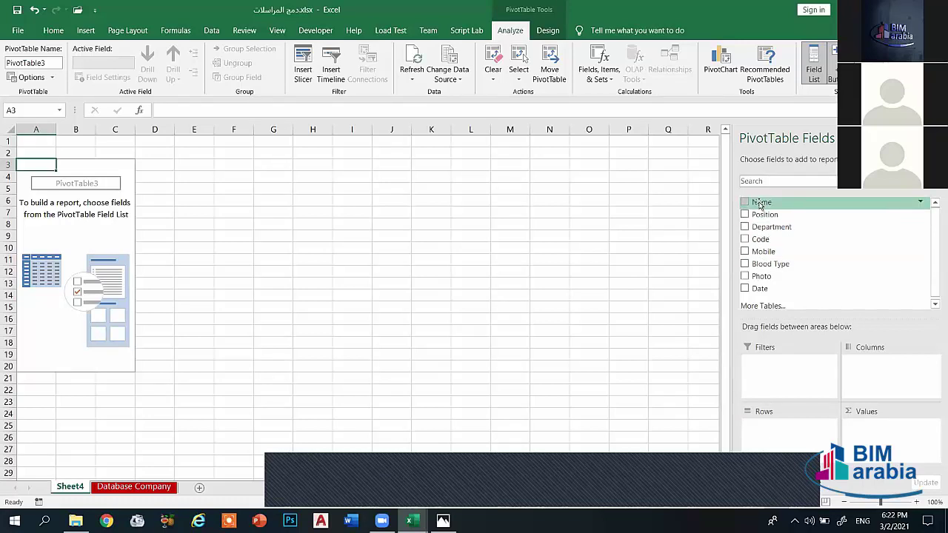
Step: Return to the Database Company sheet and select the Position and Department headers
left_click(111, 489)
left_click(111, 145)
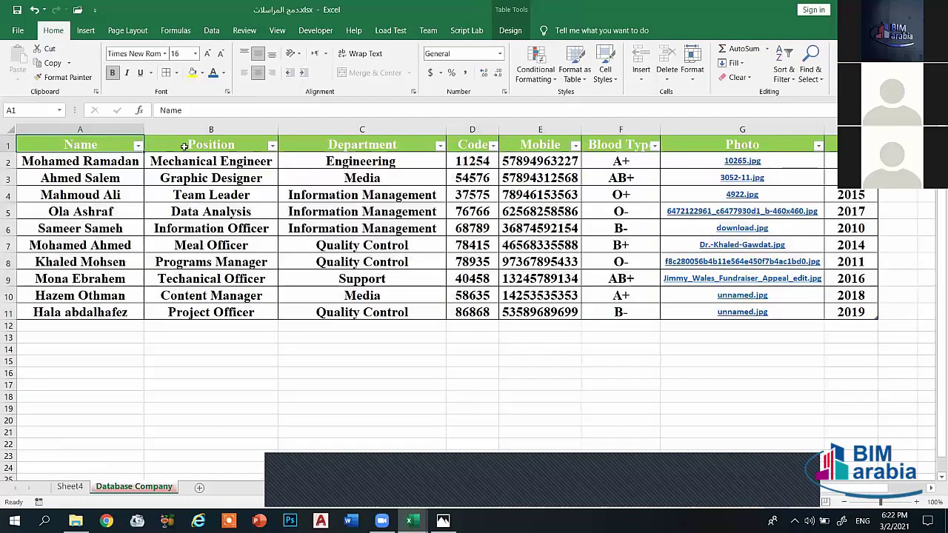
left_click(215, 145)
left_click(408, 151)
Step: Widen the Code, Mobile, Blood Type and year columns so their headers fit
left_click(479, 144)
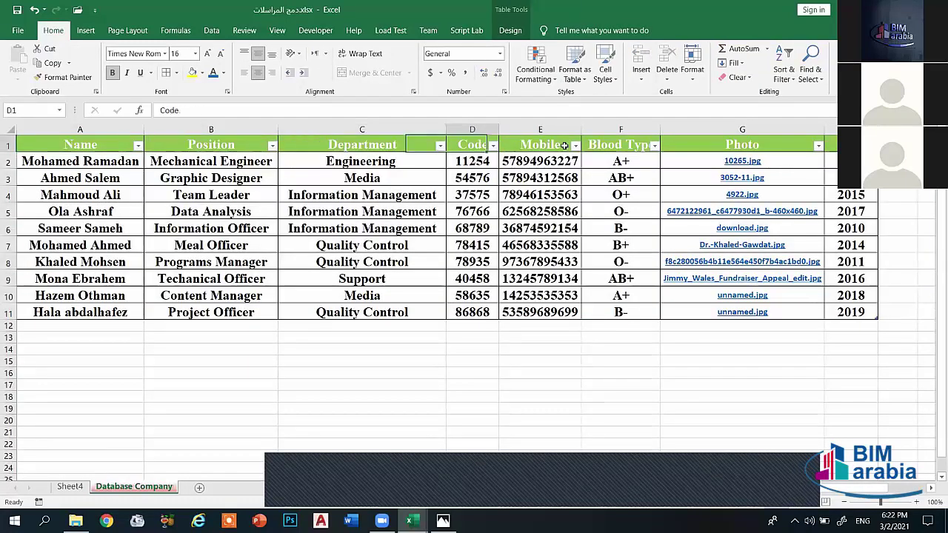
left_click_drag(500, 127, 506, 126)
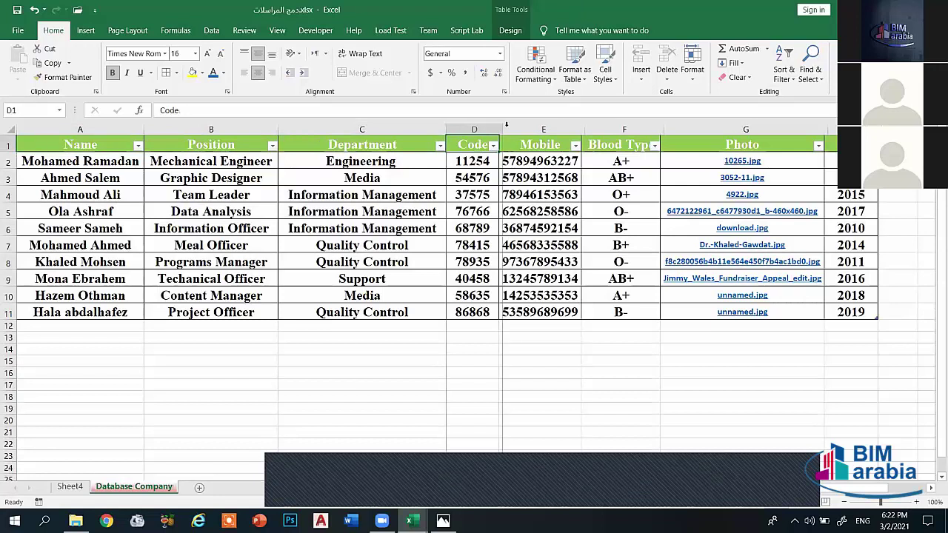
left_click(545, 145)
left_click_drag(585, 127, 592, 127)
left_click(626, 145)
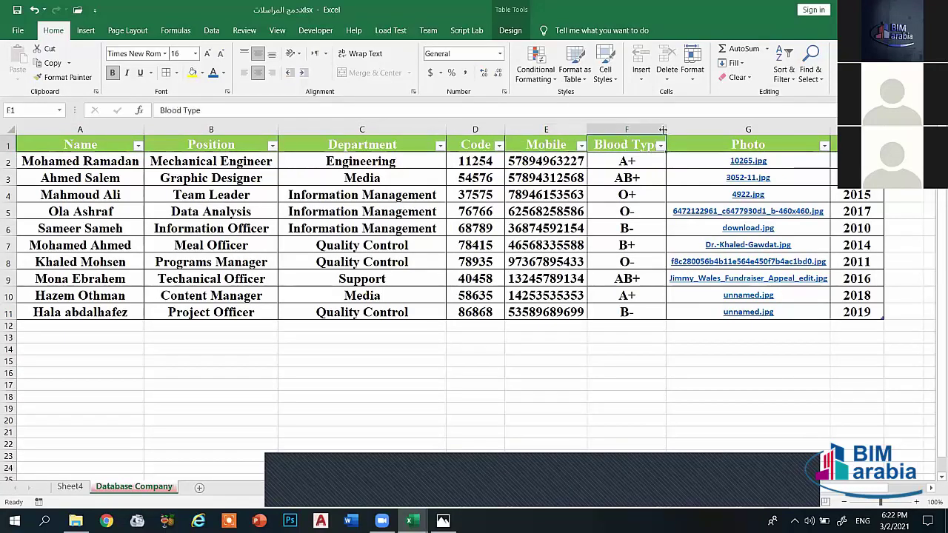
left_click_drag(666, 128, 685, 128)
left_click(733, 144)
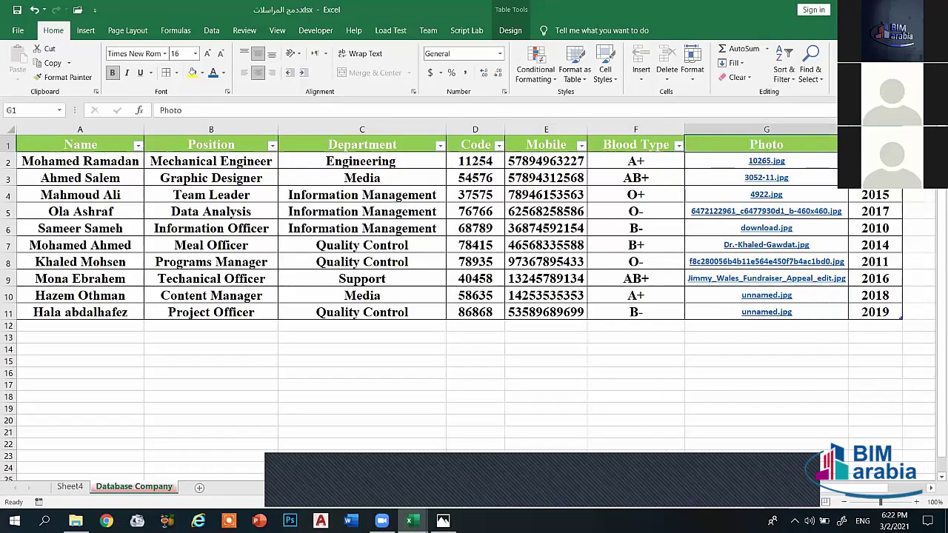
left_click_drag(902, 127, 910, 127)
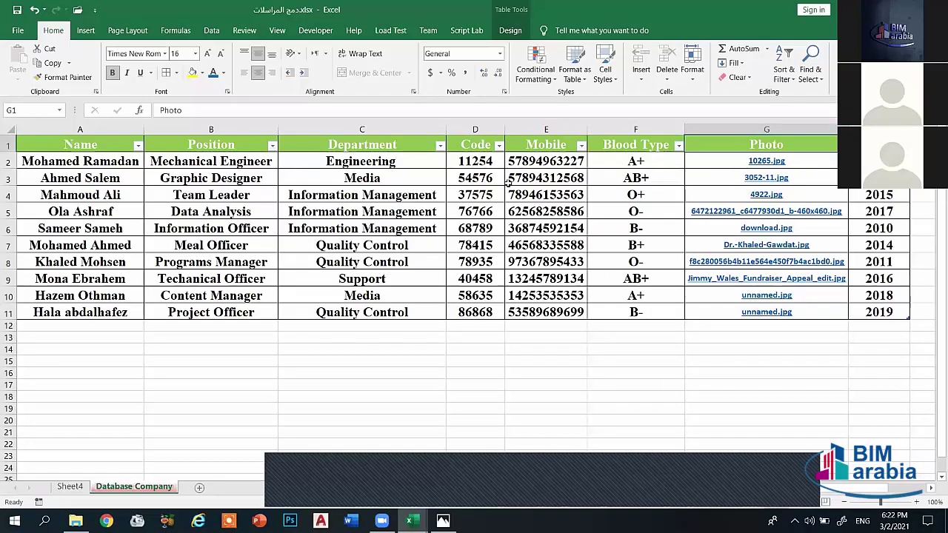
Step: Check the Name, Position, Department, Code, Mobile and Photo headers, moving on to Date
left_click(105, 145)
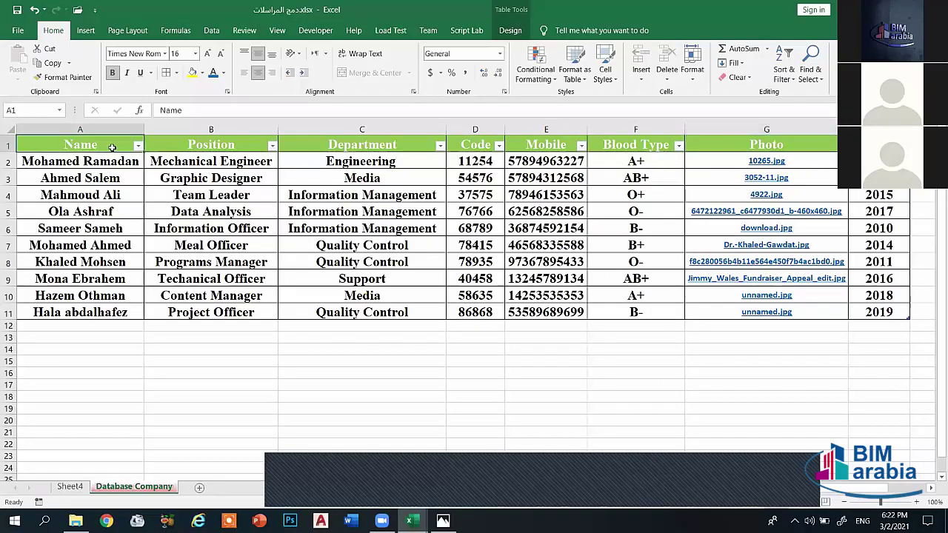
left_click(237, 152)
left_click(405, 145)
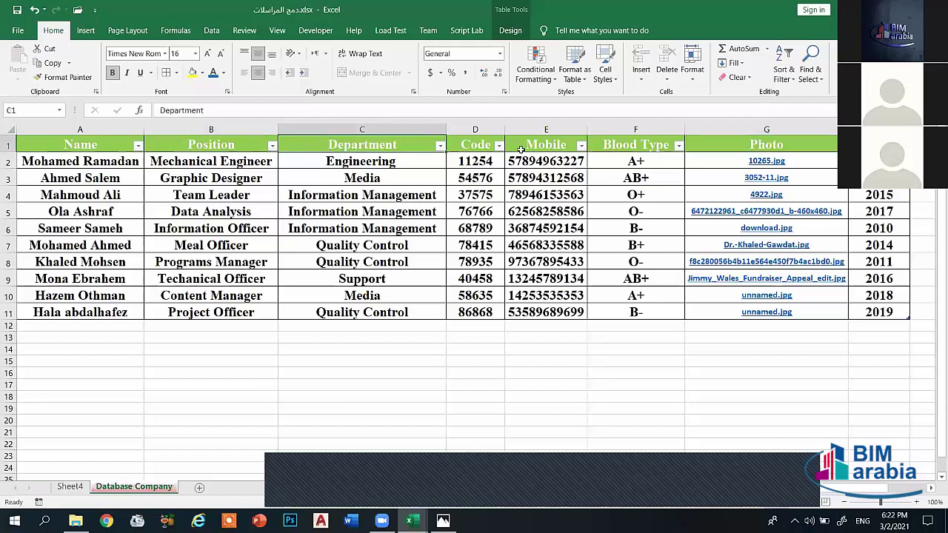
left_click(474, 137)
left_click(546, 143)
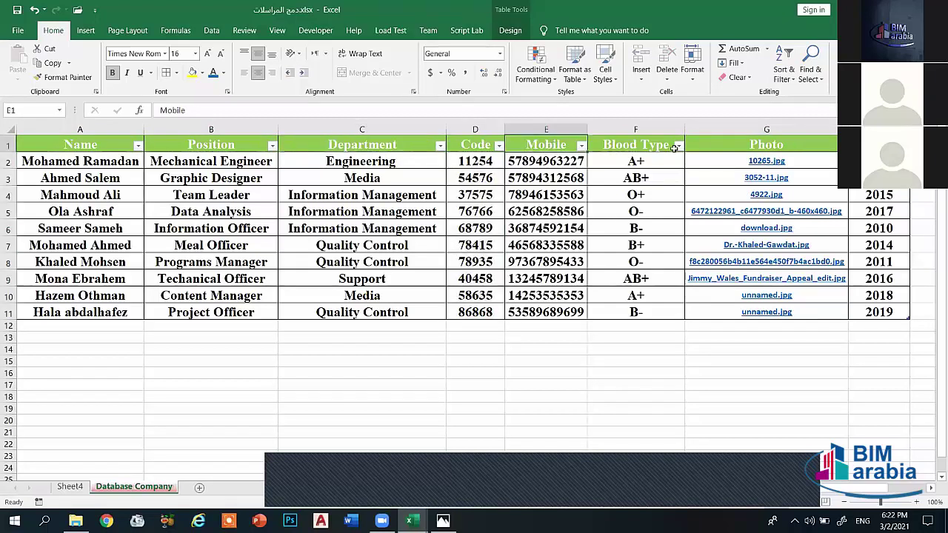
left_click(788, 148)
key("Right")
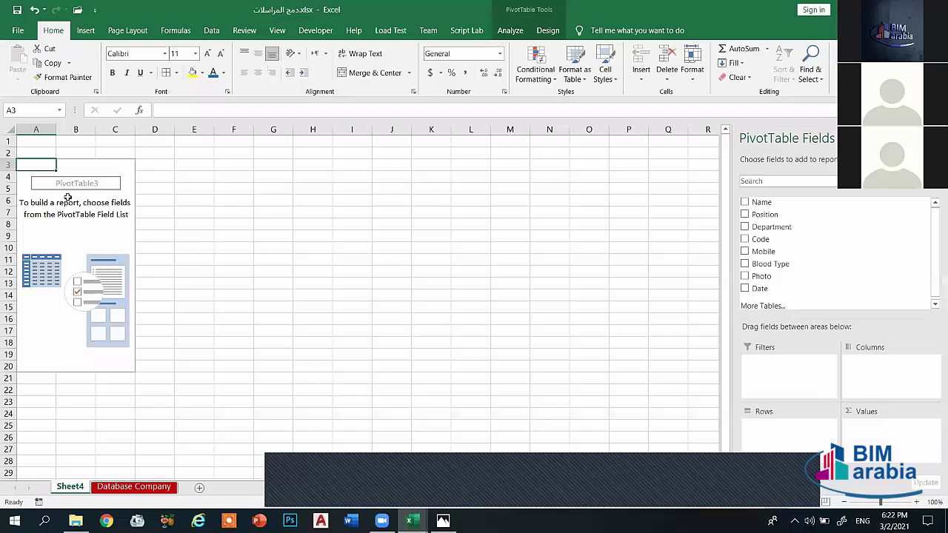
Step: Rename PivotTable3 to 'Database' in the PivotTable Name box on the Analyze tab
left_click(511, 31)
left_click(550, 30)
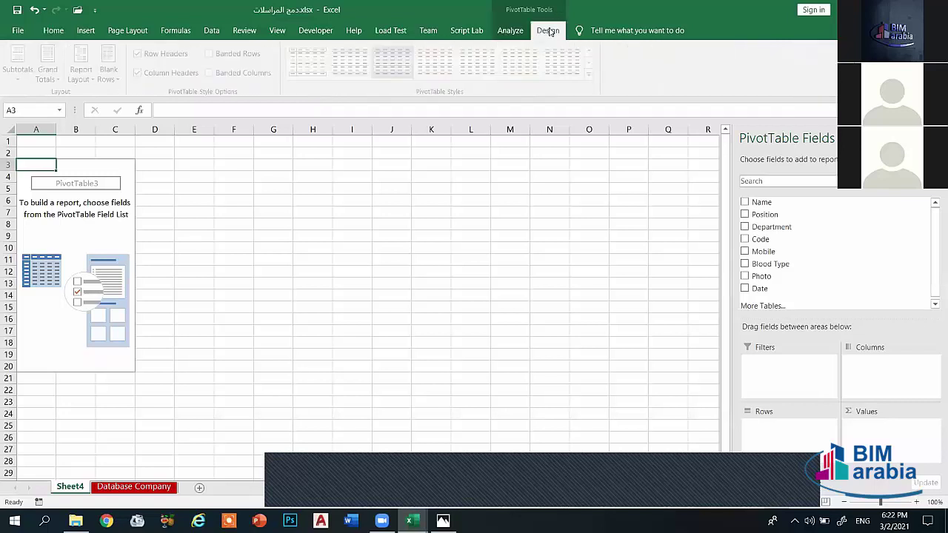
left_click(511, 30)
left_click(549, 30)
left_click(511, 30)
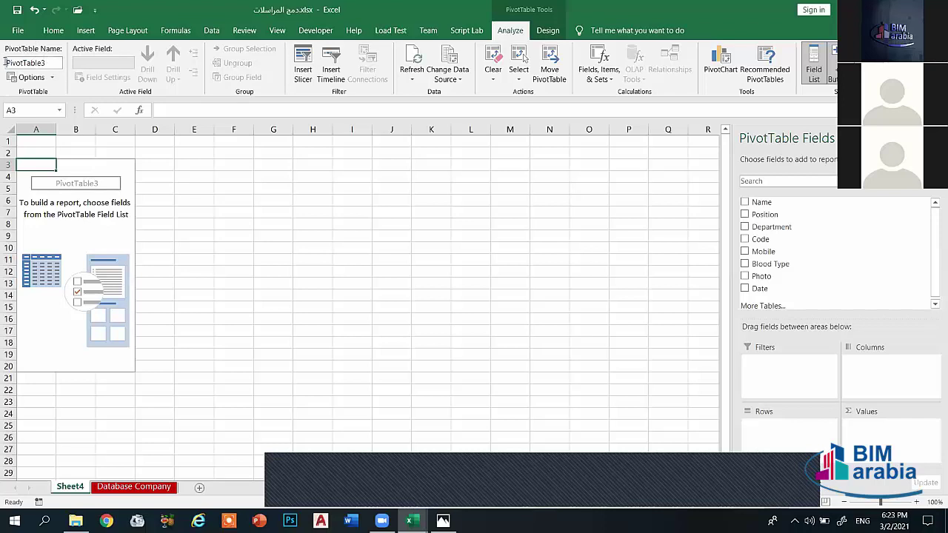
left_click(91, 186)
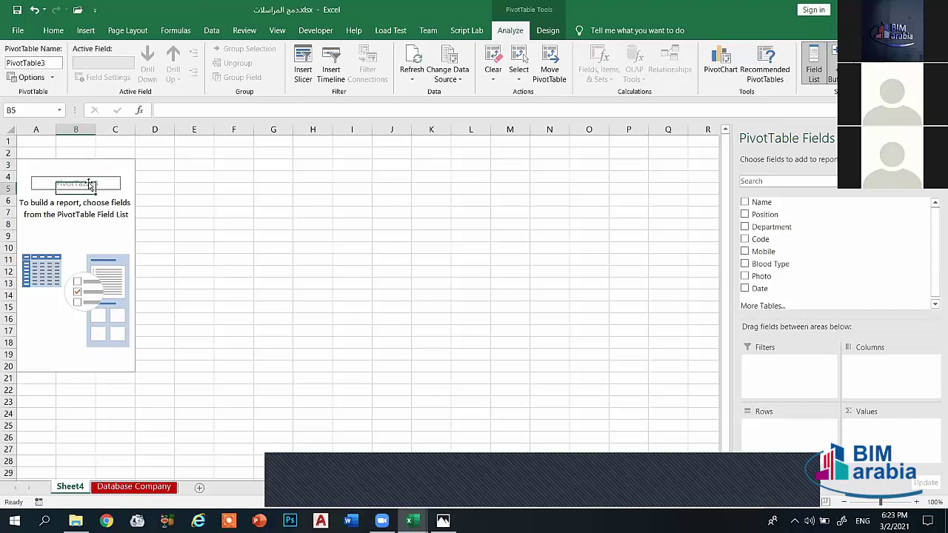
left_click(71, 178)
double_click(46, 62)
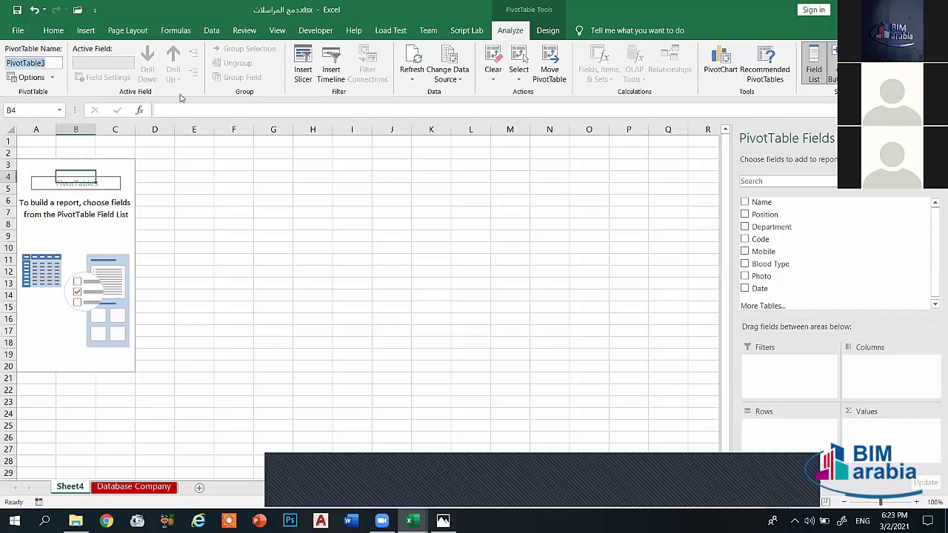
type("D")
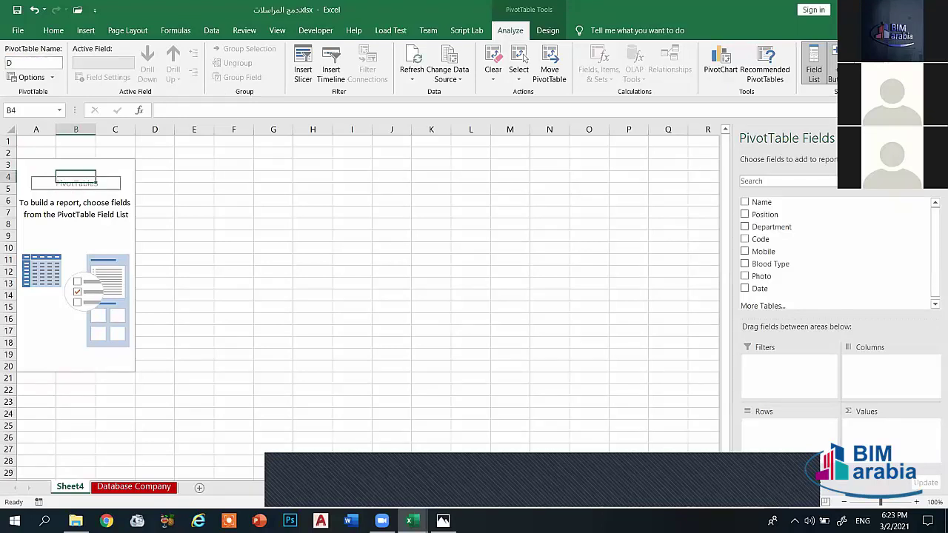
type("atabase")
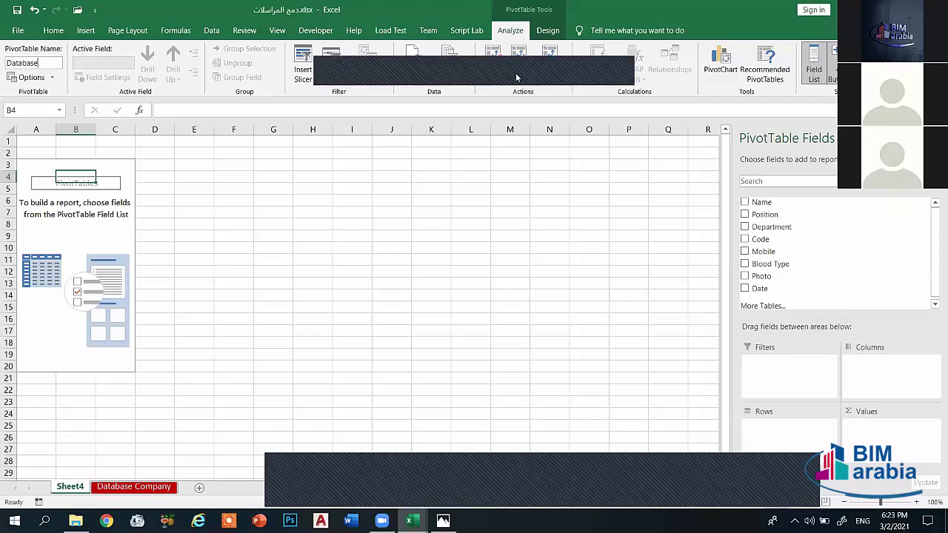
key("Return")
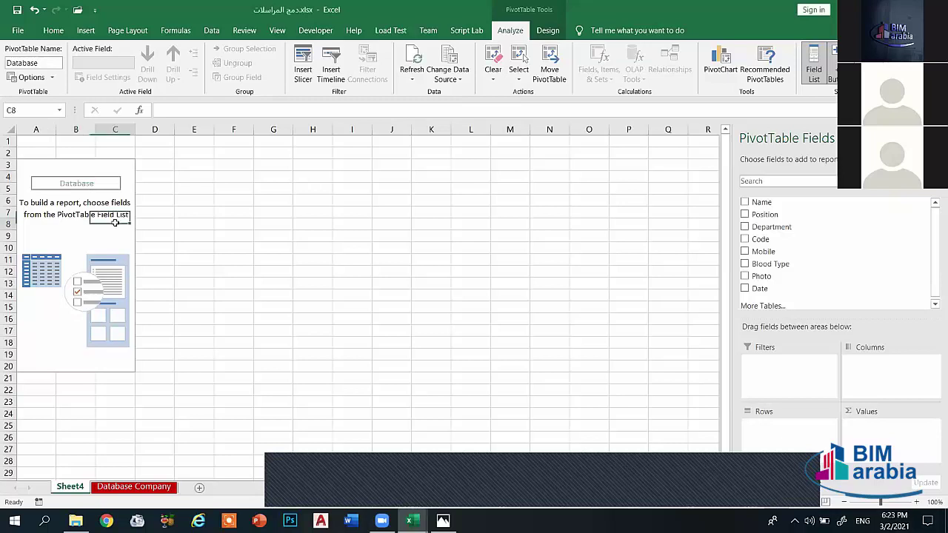
left_click(83, 234)
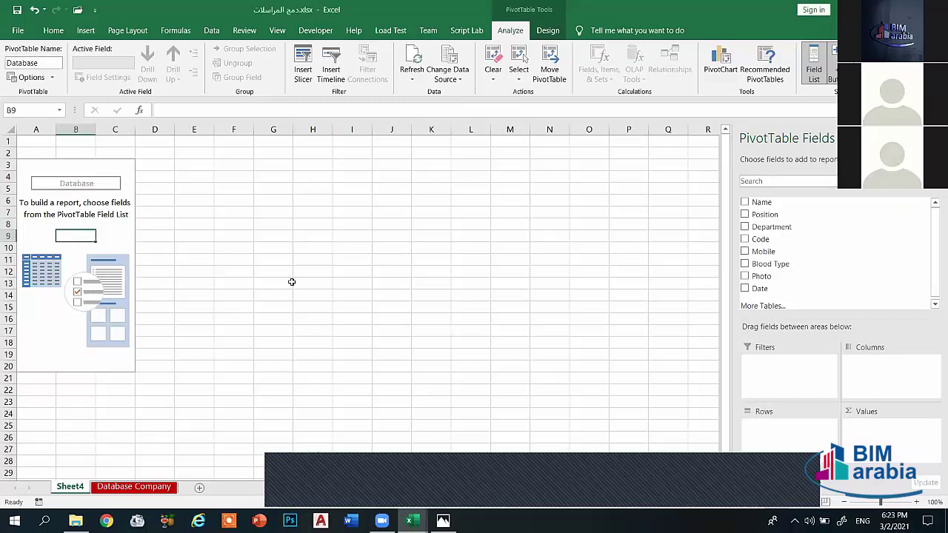
left_click(448, 226)
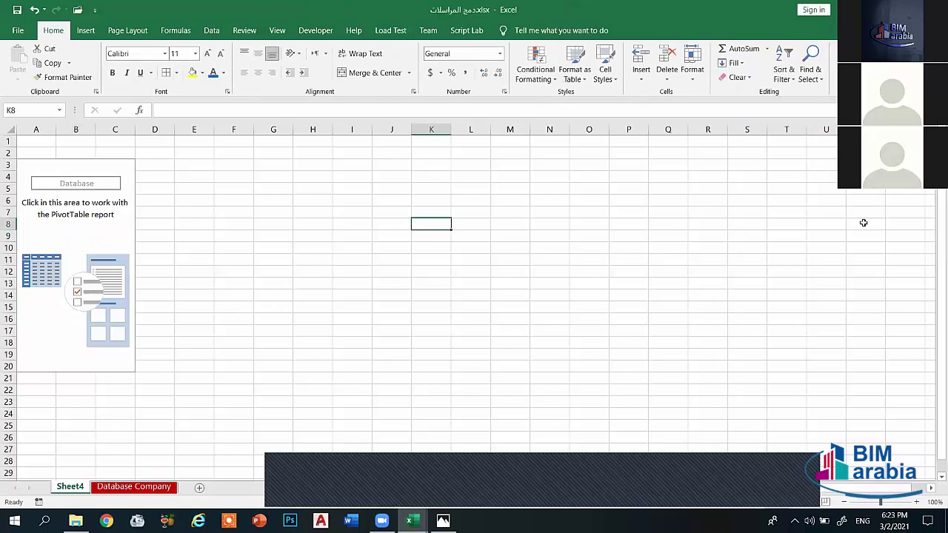
left_click(74, 237)
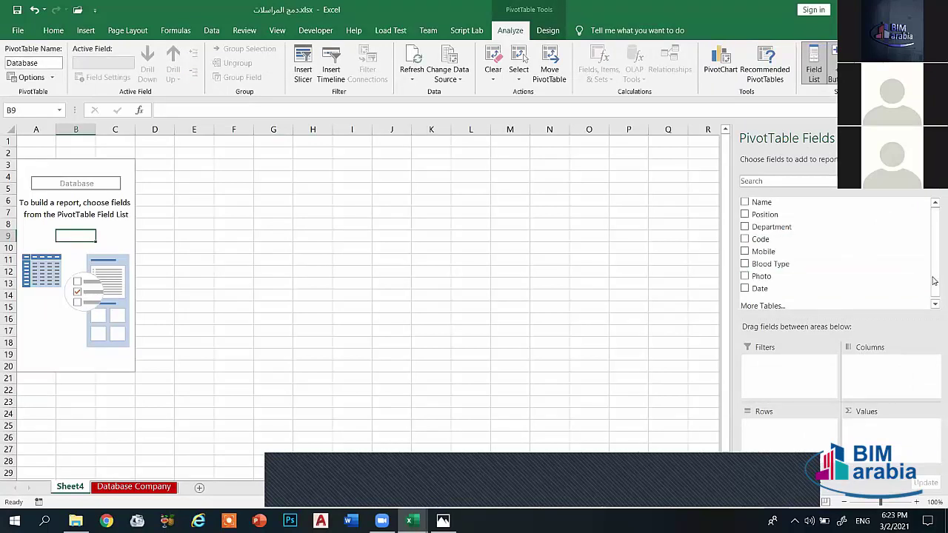
left_click_drag(727, 300, 727, 326)
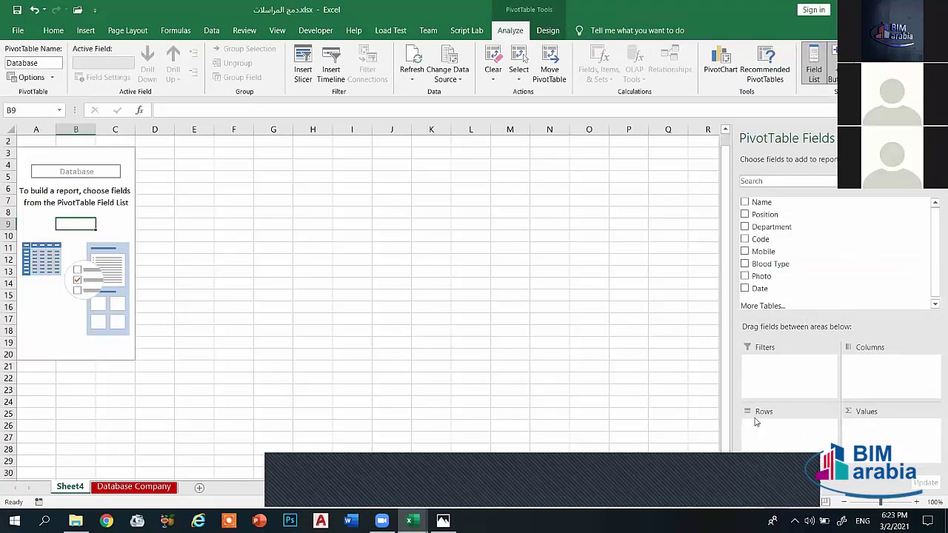
scroll(712, 315, "up", 1)
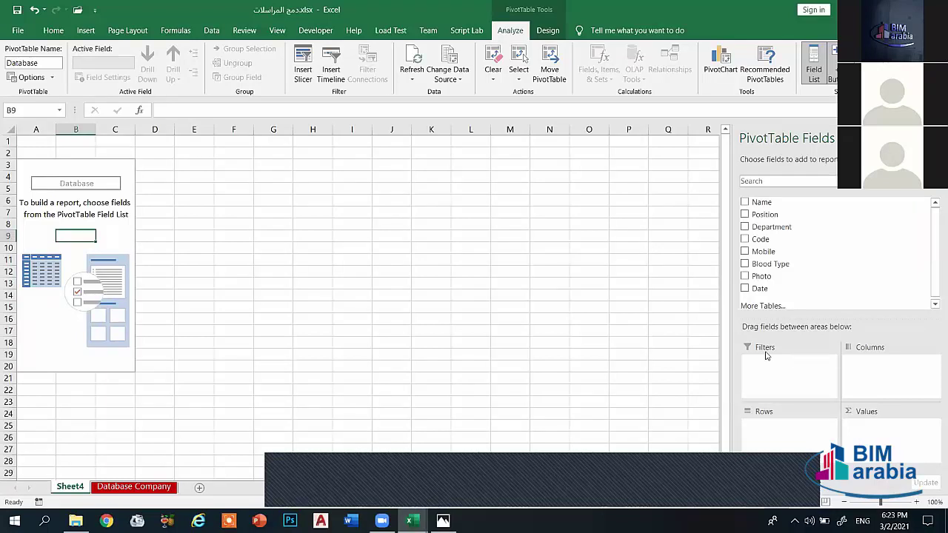
left_click(764, 214)
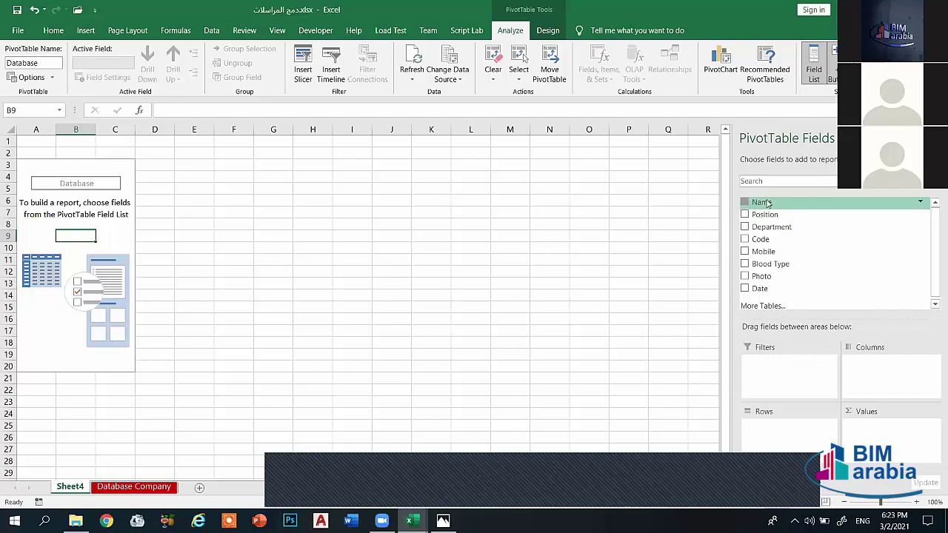
Step: Put Name and Position in Rows, and Mobile and Code in Values as sums
left_click_drag(749, 205, 848, 261)
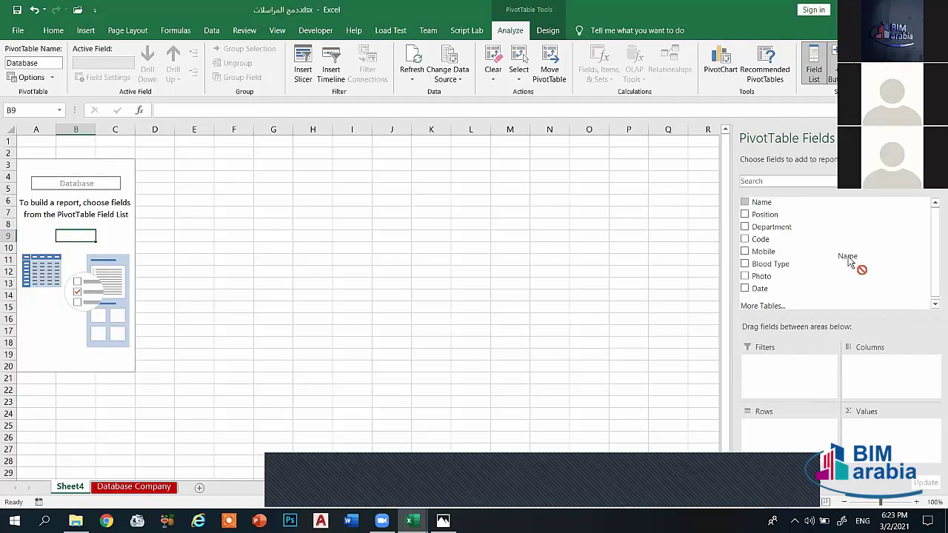
left_click_drag(848, 261, 903, 373)
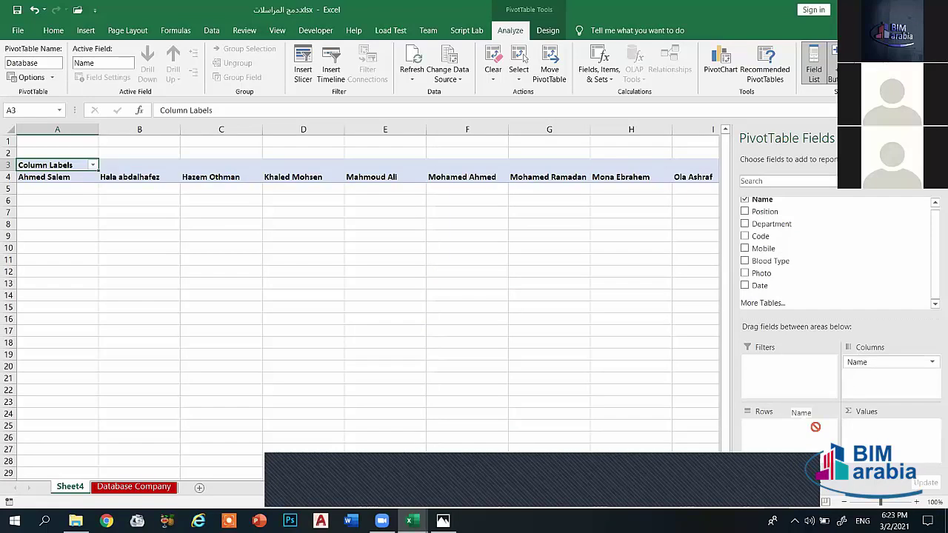
left_click_drag(859, 363, 782, 424)
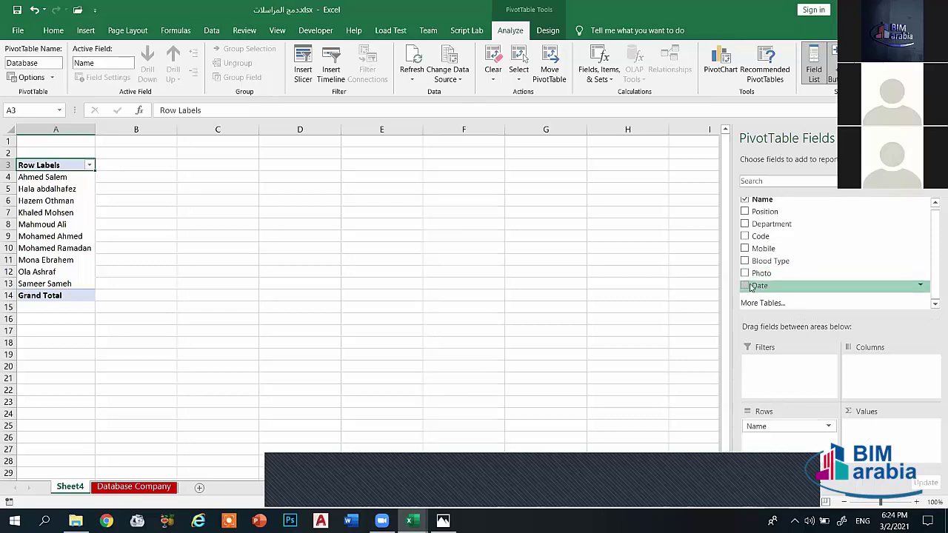
left_click_drag(750, 250, 871, 434)
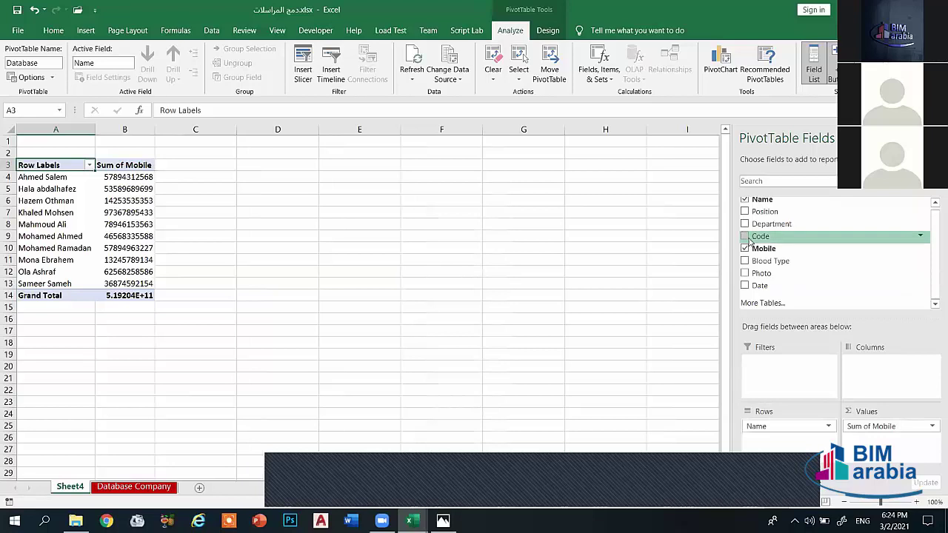
left_click_drag(755, 239, 870, 438)
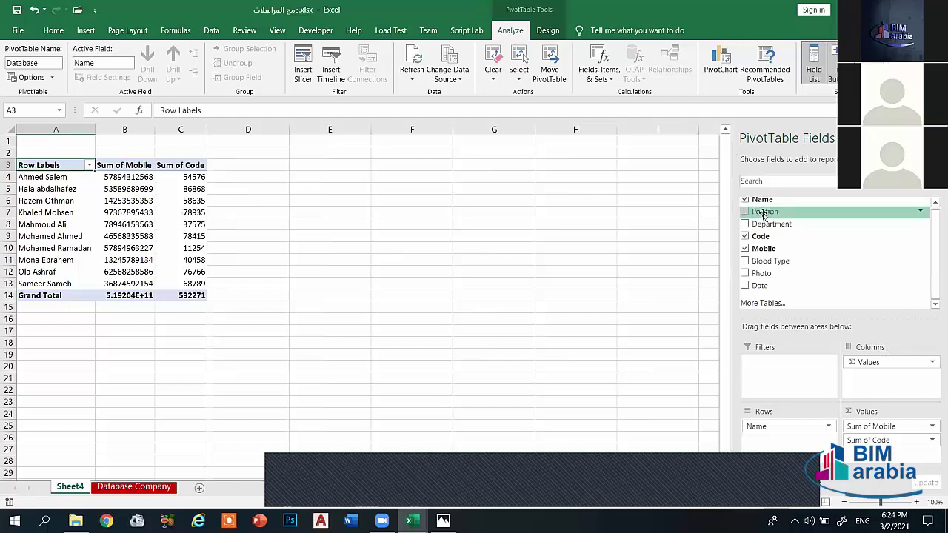
mouse_move(764, 212)
left_mouse_down()
mouse_move(863, 379)
mouse_move(771, 438)
left_mouse_up()
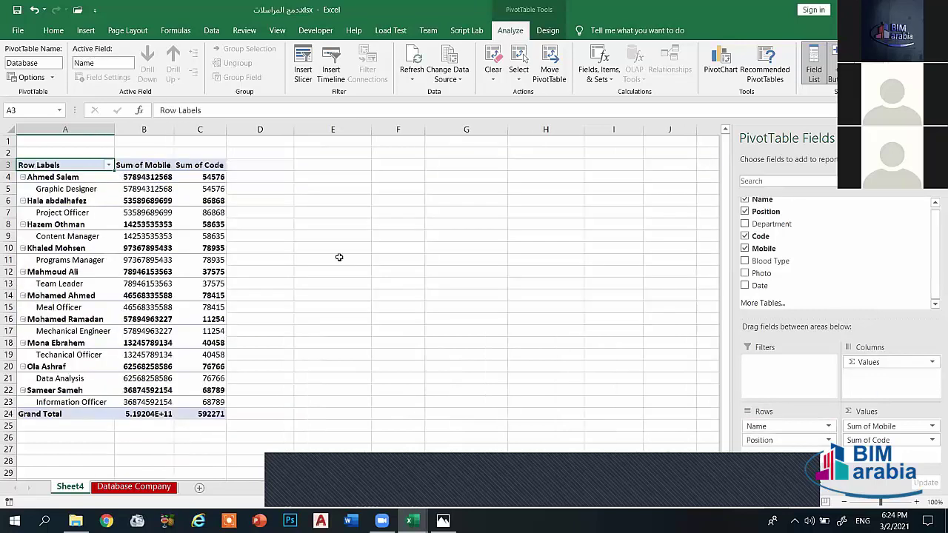
left_click(63, 187)
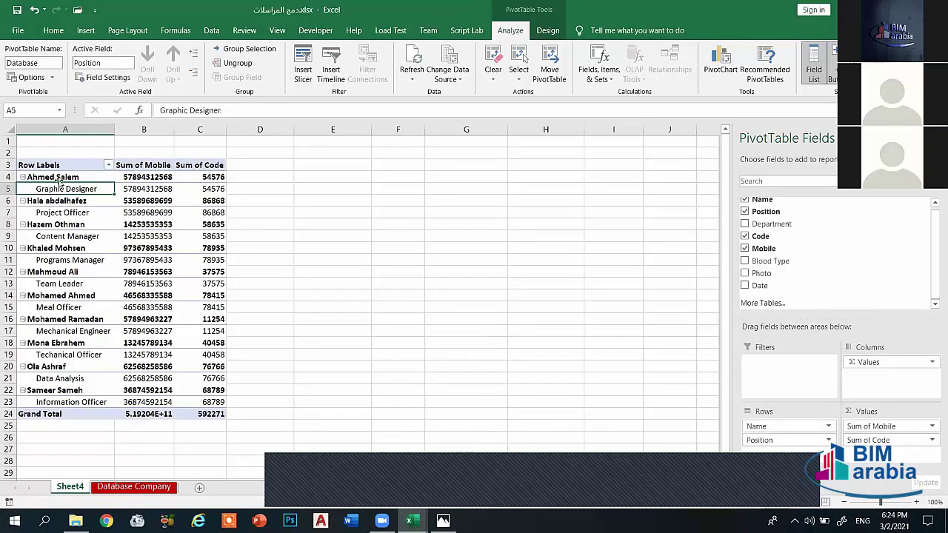
left_click(58, 178)
left_click(62, 189)
left_click(59, 200)
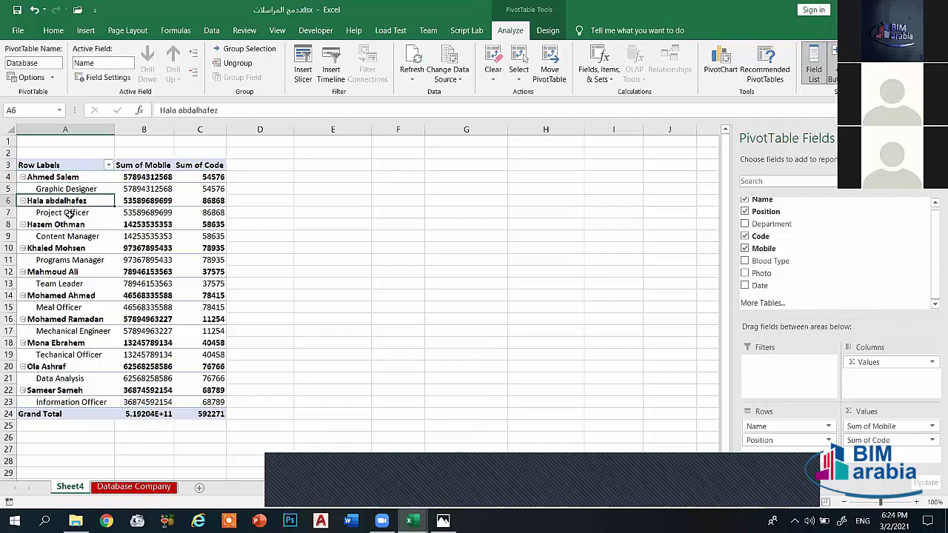
left_click(67, 213)
left_click(134, 178)
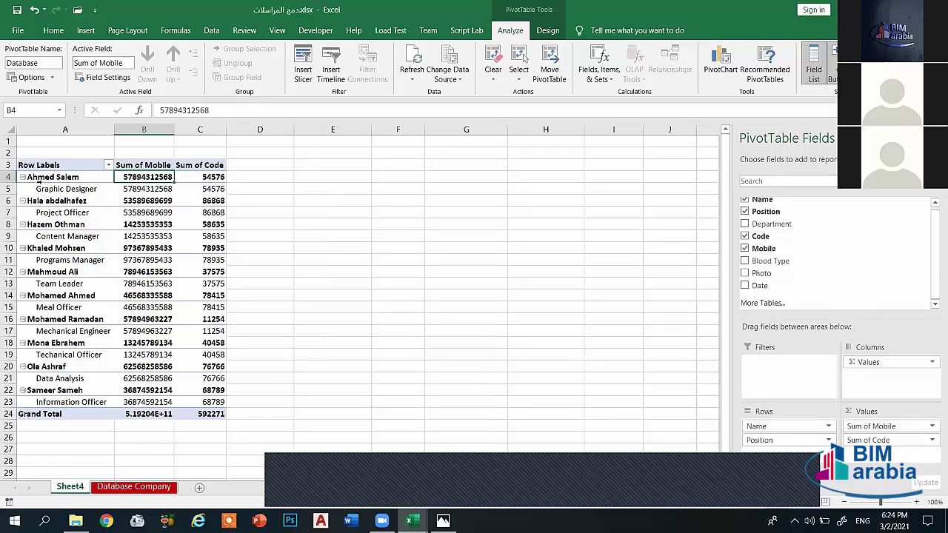
left_click(130, 189)
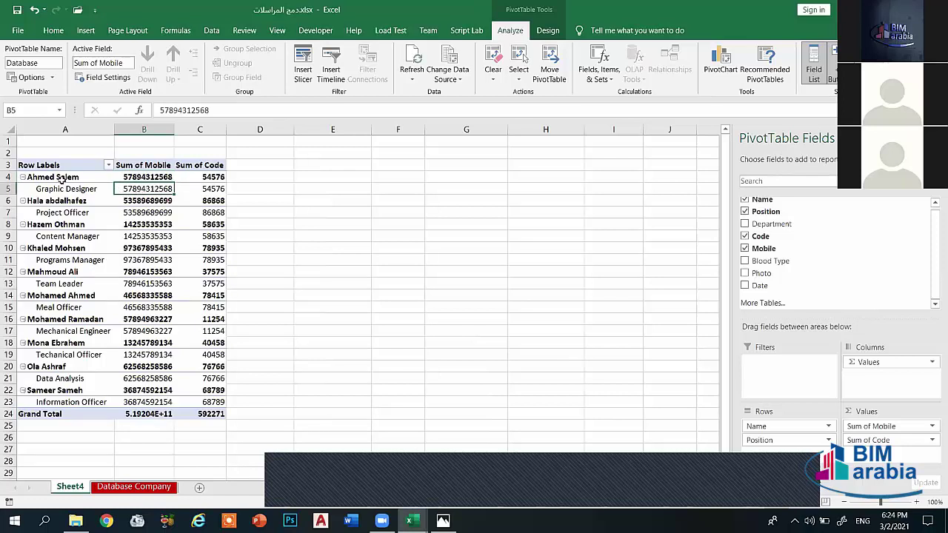
left_click(63, 177)
left_click(102, 188)
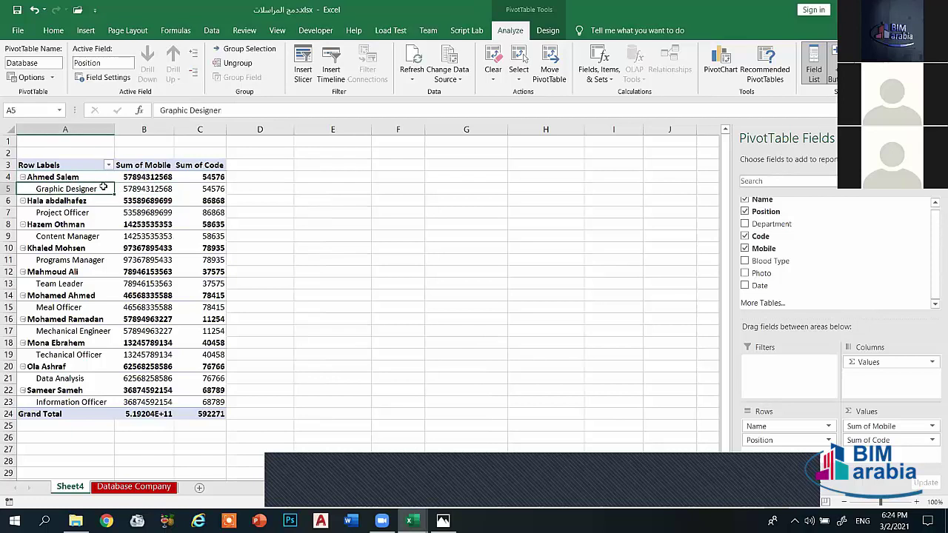
left_click(131, 178)
left_click(132, 188)
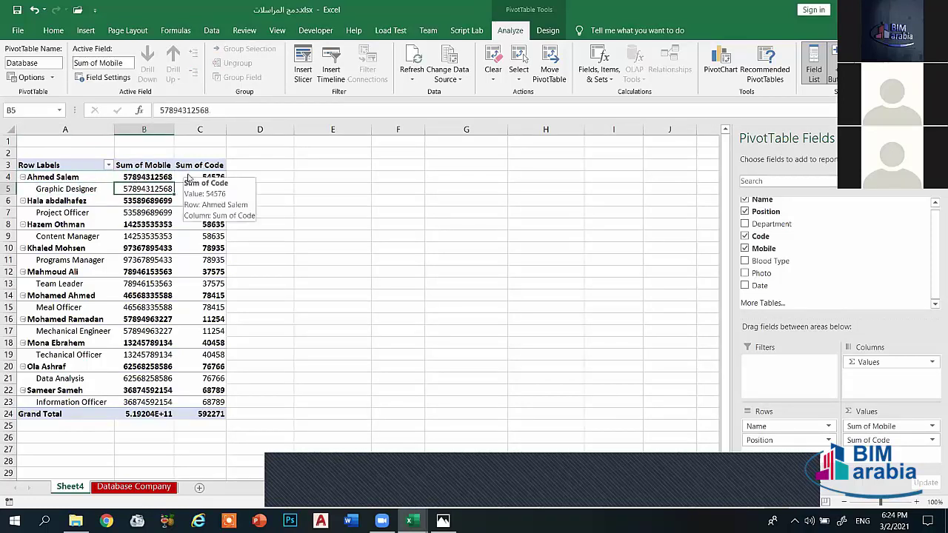
left_click(170, 177)
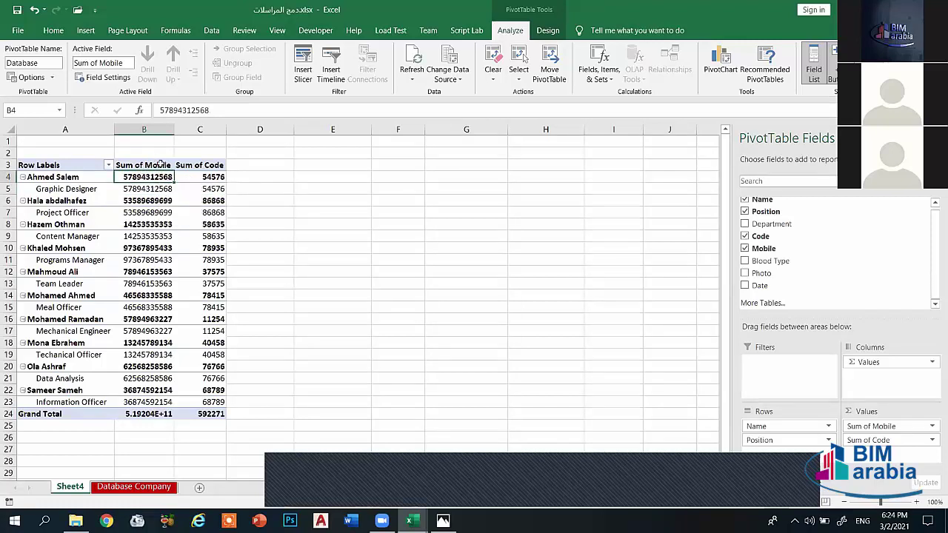
double_click(157, 165)
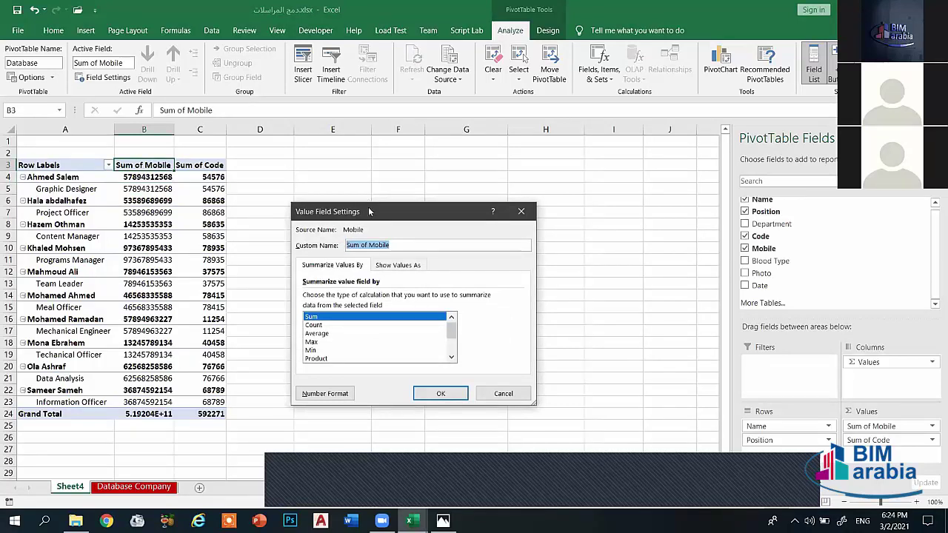
left_click_drag(368, 211, 437, 154)
key("Escape")
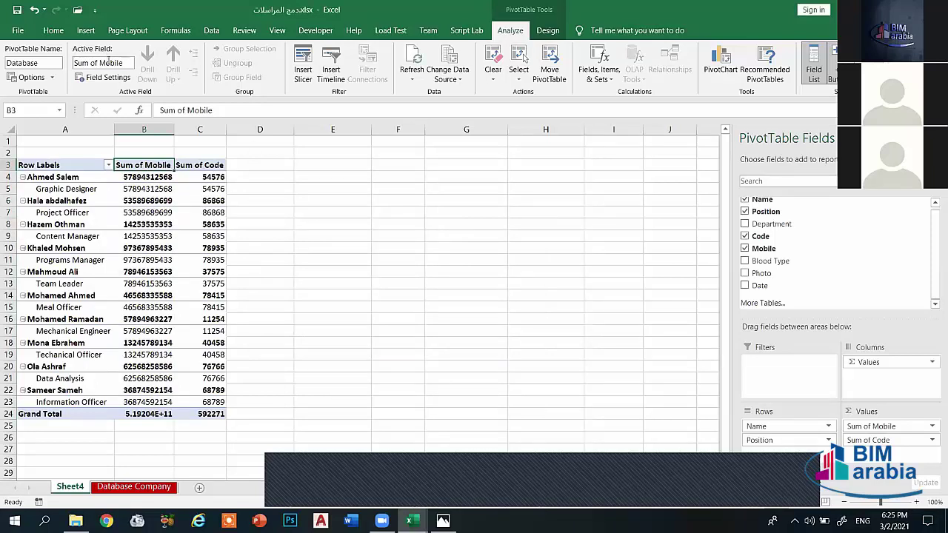
left_click(115, 63)
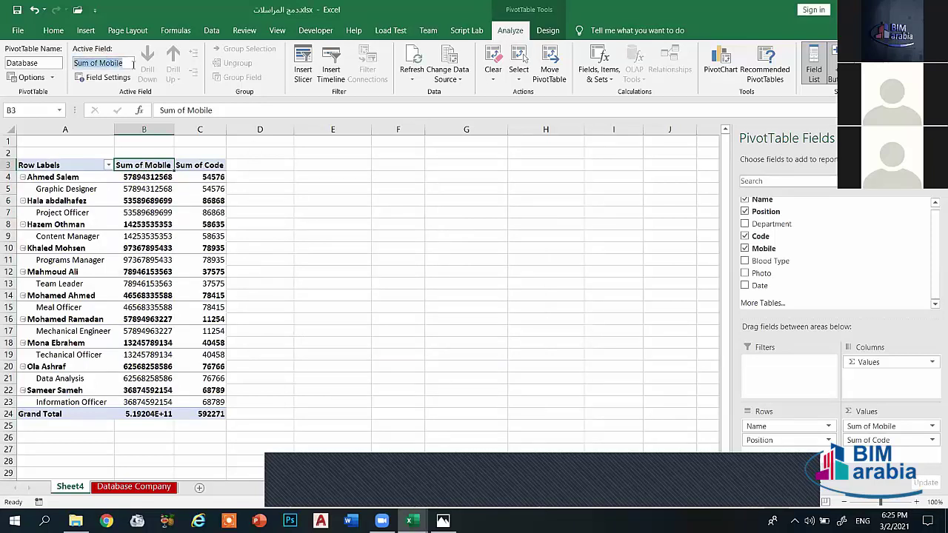
type("Mo")
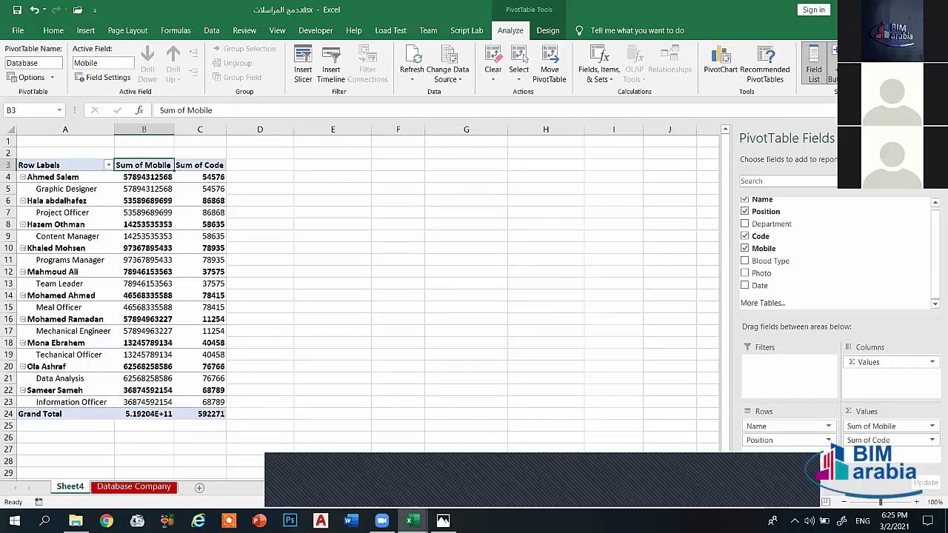
key("Escape")
left_click(100, 63)
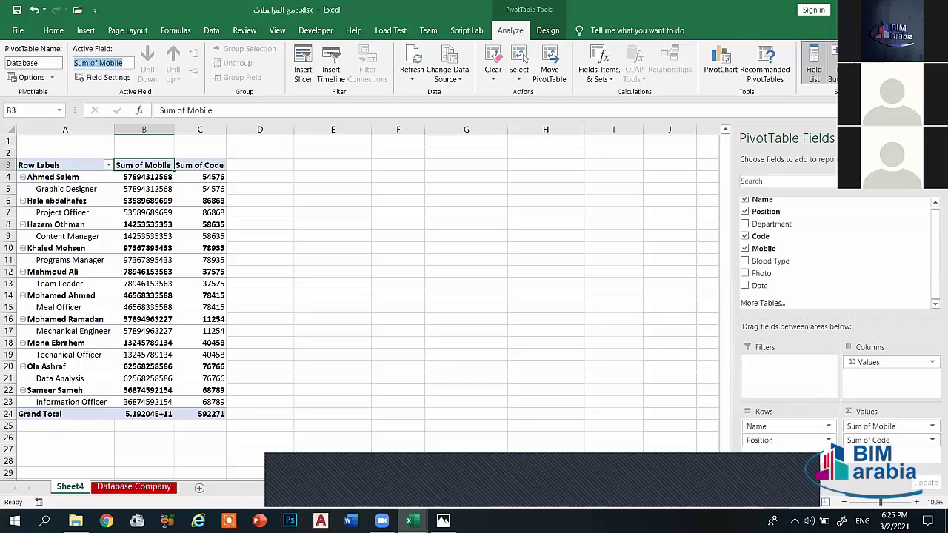
type("Mobile")
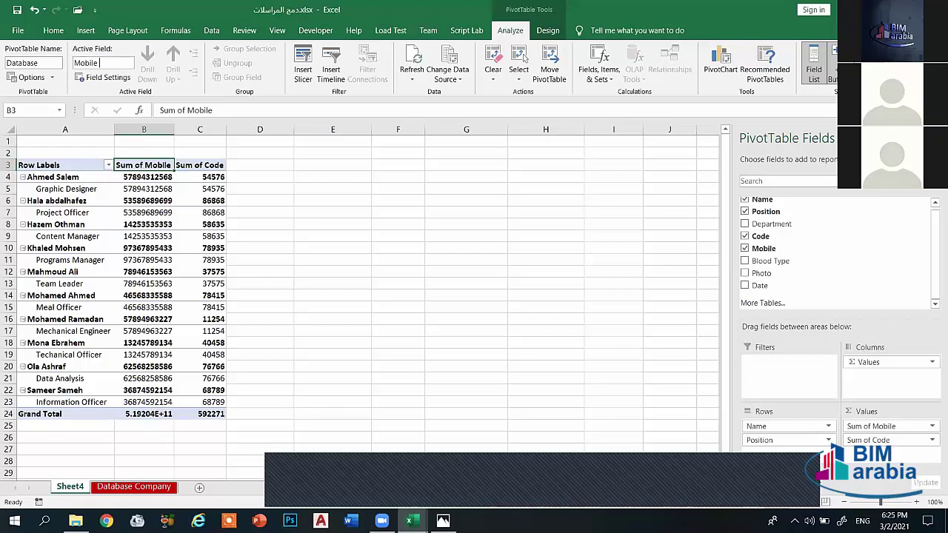
key("Return")
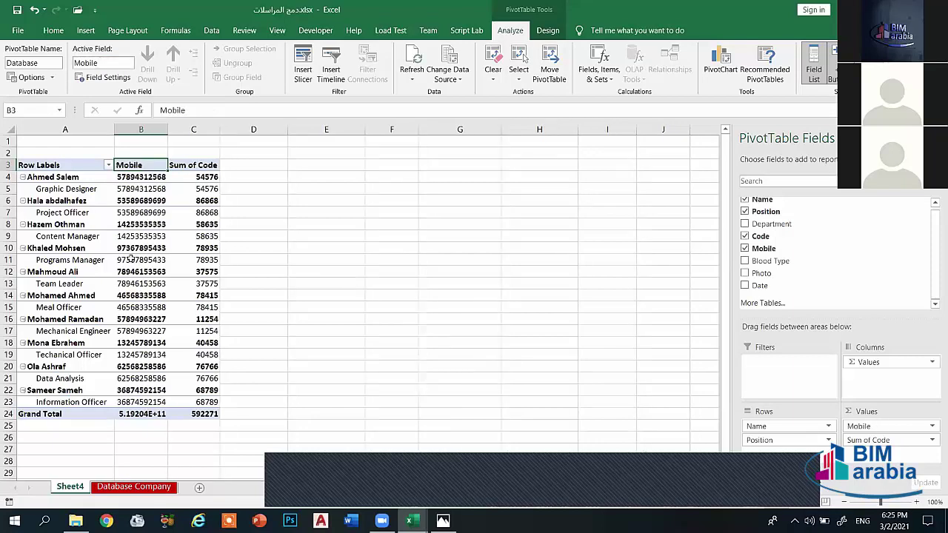
mouse_move(129, 250)
key("ctrl+z")
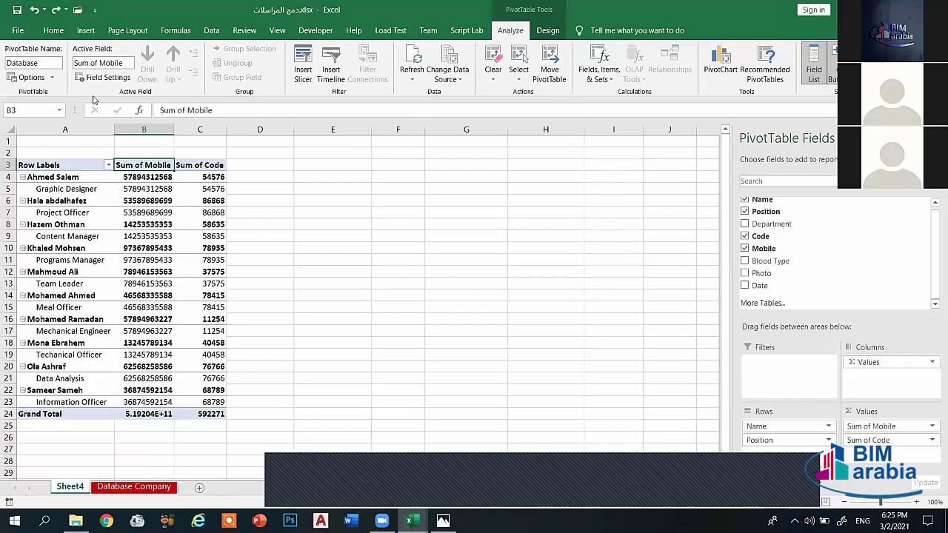
Step: Open the Sum of Mobile summary options twice, keeping it summarized as Sum
right_click(159, 167)
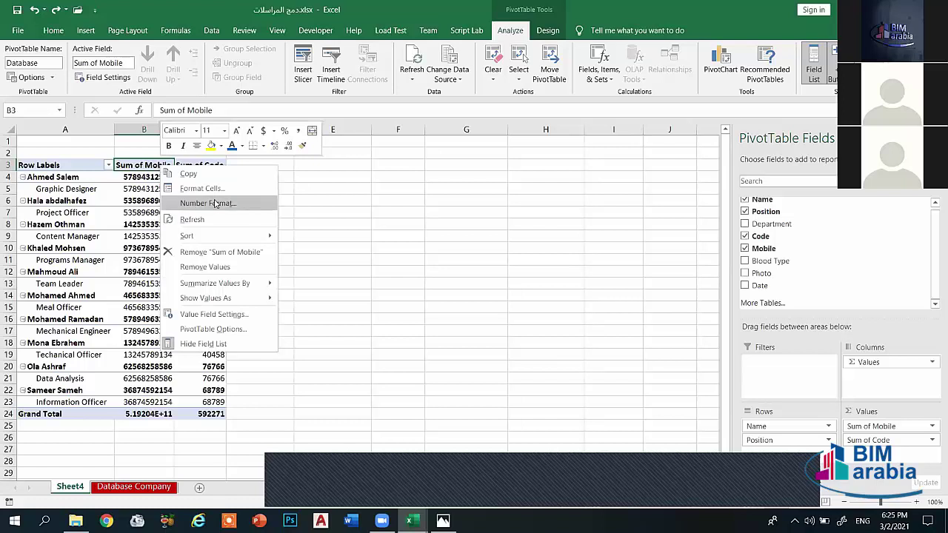
mouse_move(233, 289)
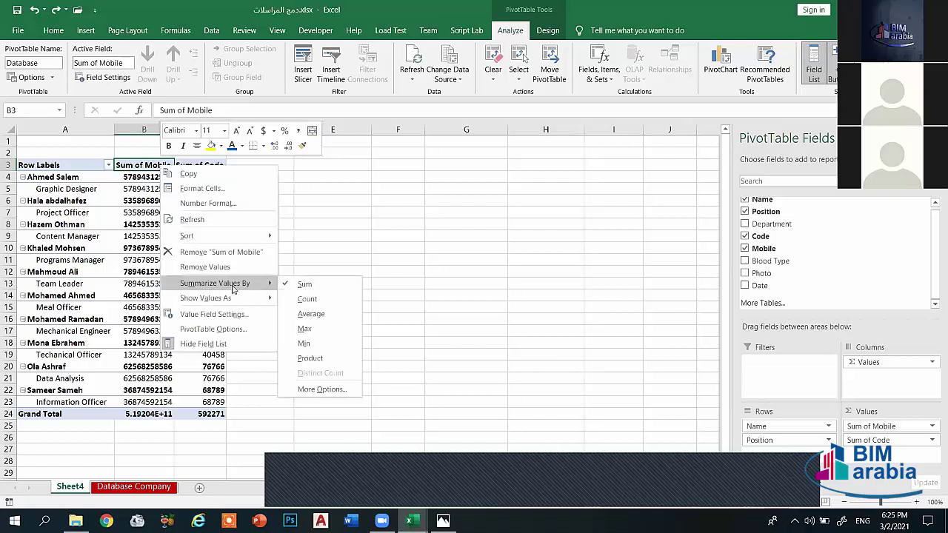
left_click(304, 284)
left_click(152, 177)
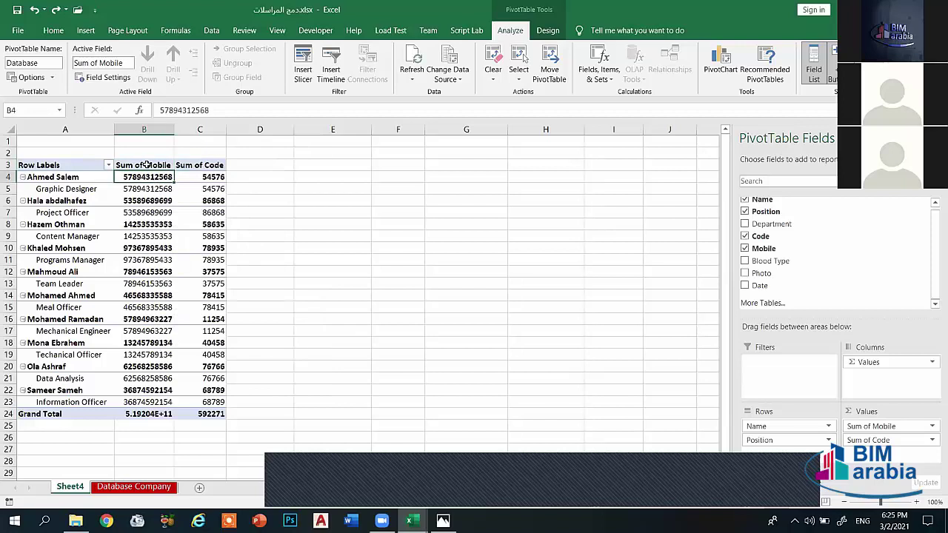
left_click(153, 166)
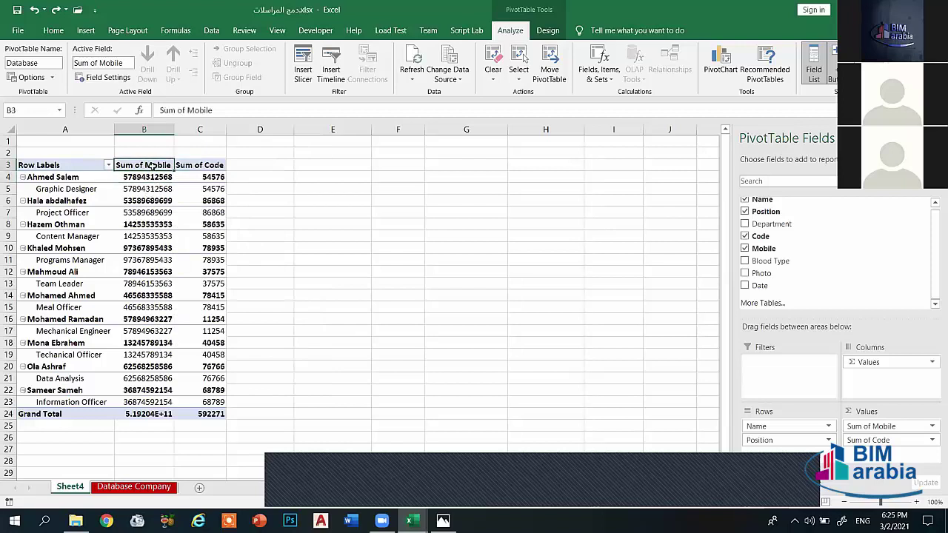
right_click(154, 167)
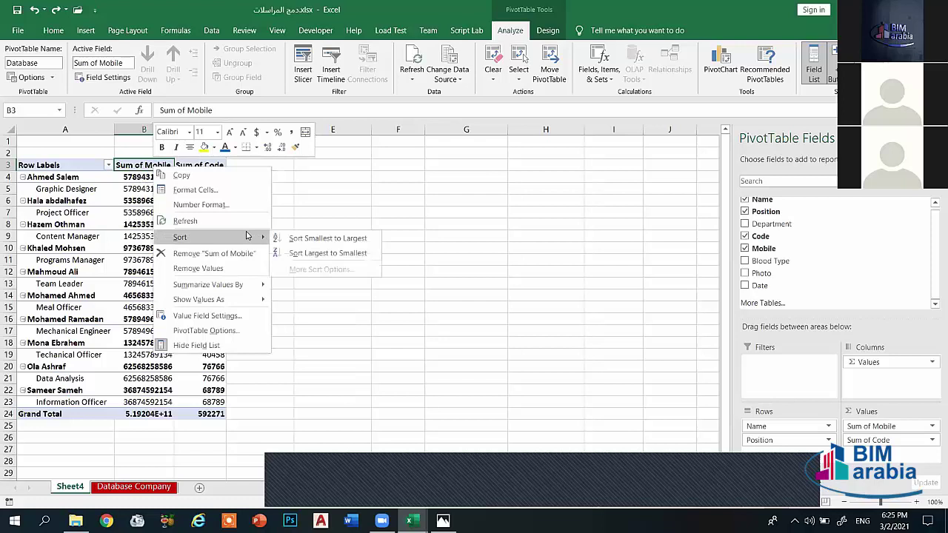
mouse_move(239, 292)
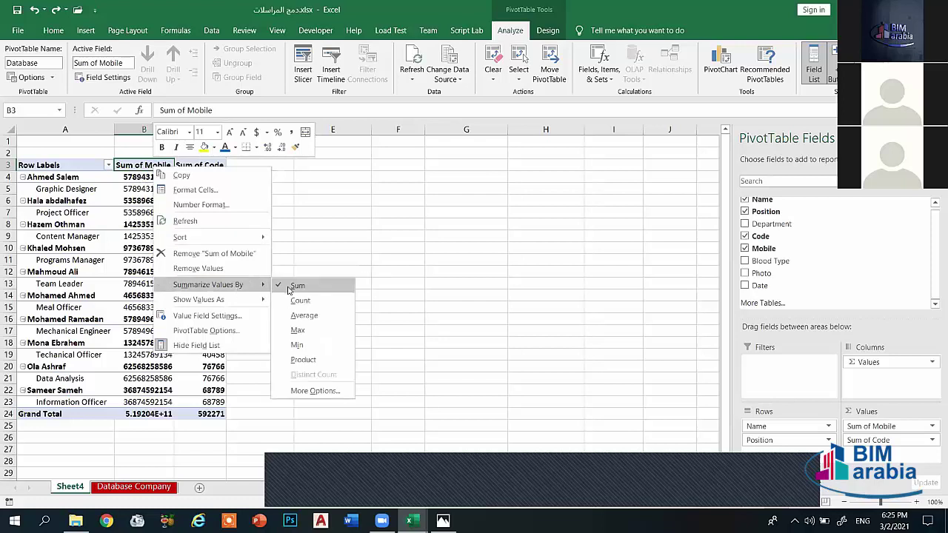
left_click(284, 287)
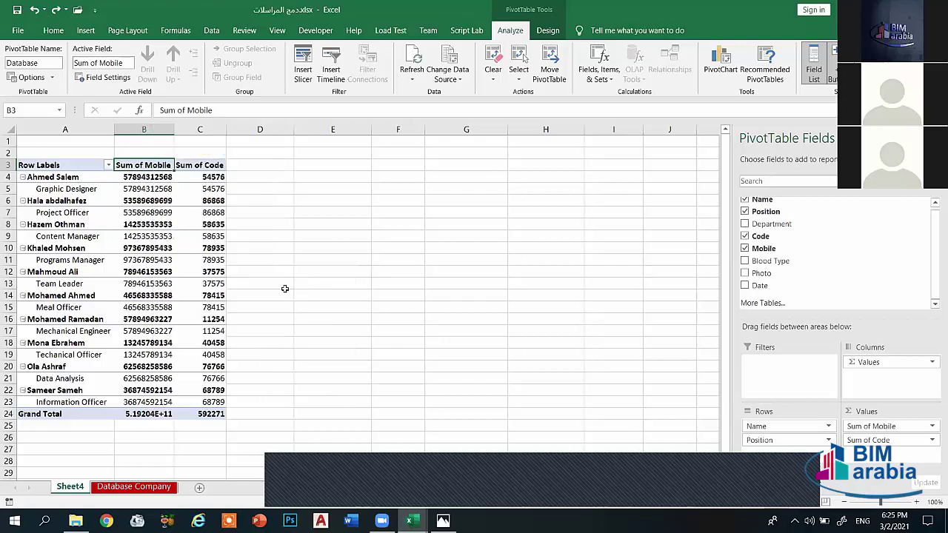
left_click(148, 415)
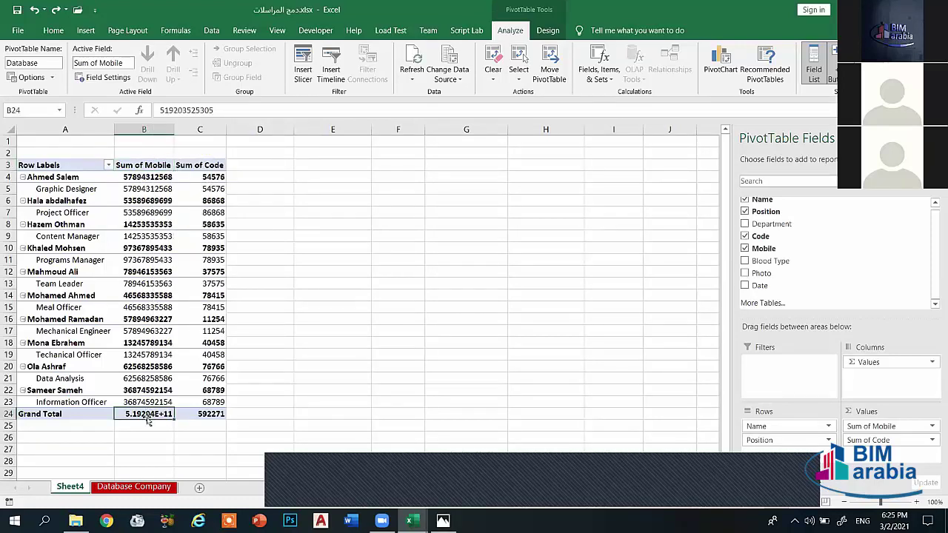
Step: Switch the Mobile summary to Max, then Min, and finally Average
right_click(154, 176)
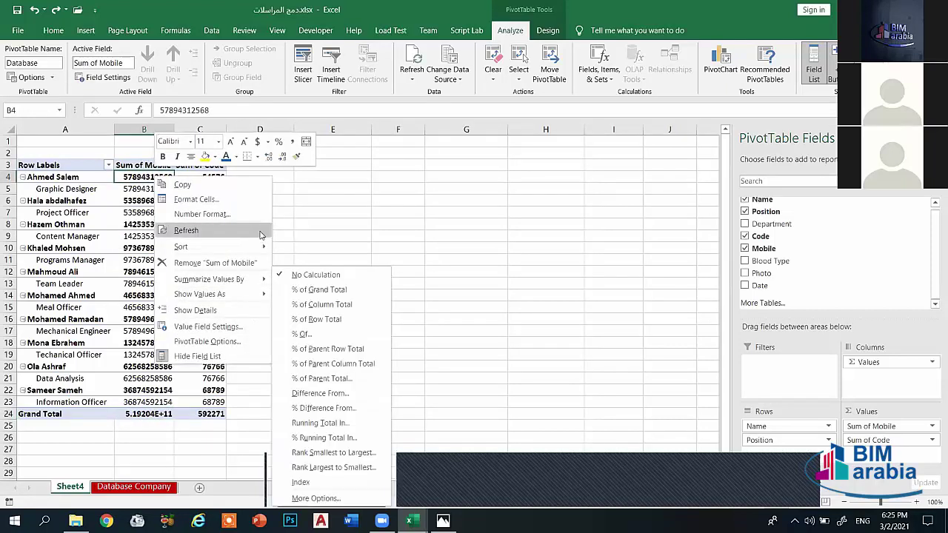
mouse_move(257, 280)
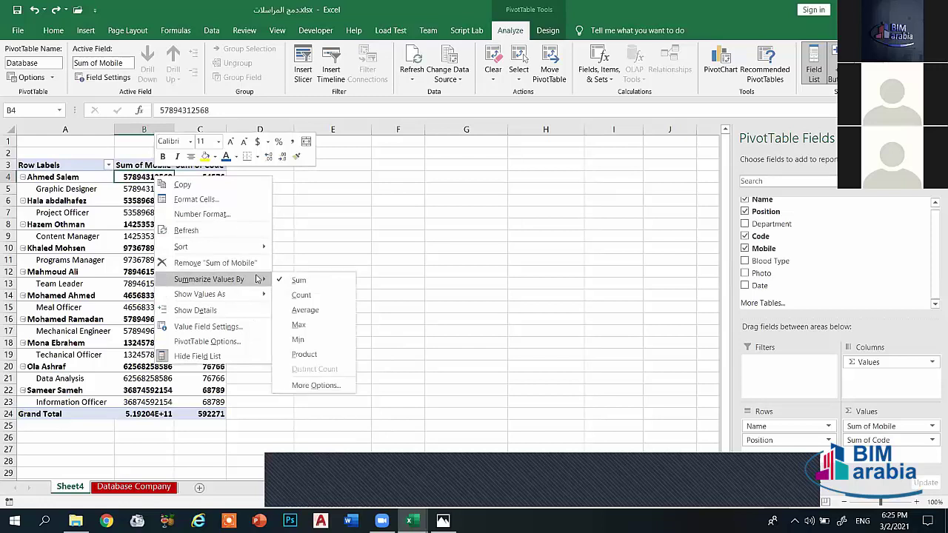
left_click(299, 323)
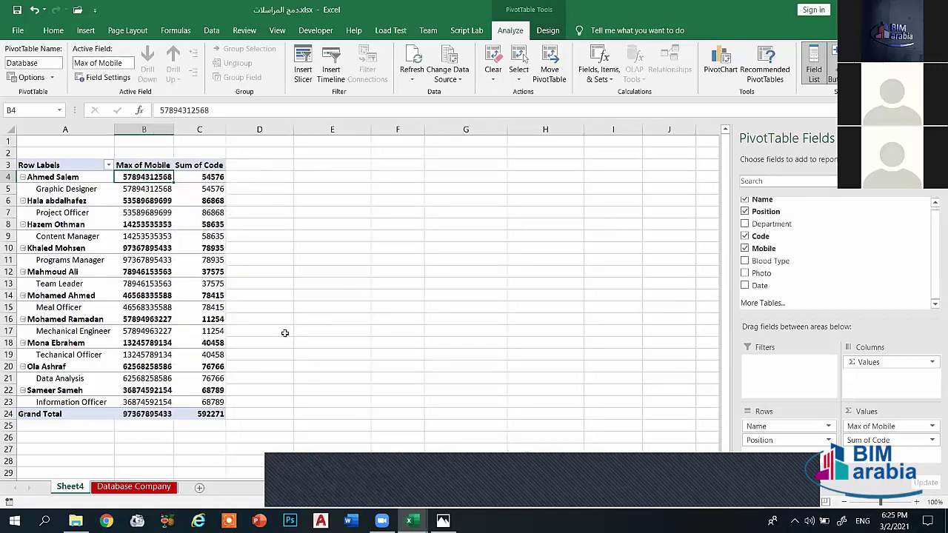
left_click(147, 419)
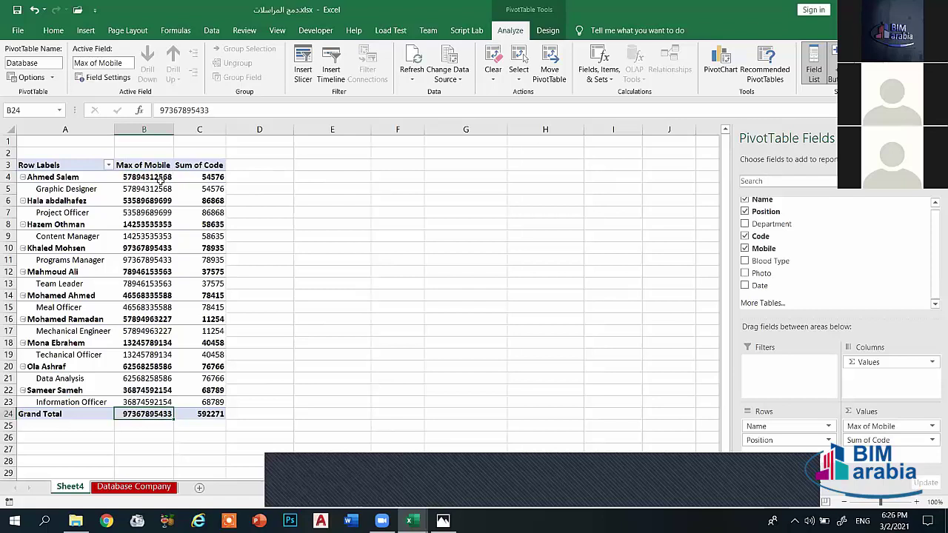
right_click(148, 413)
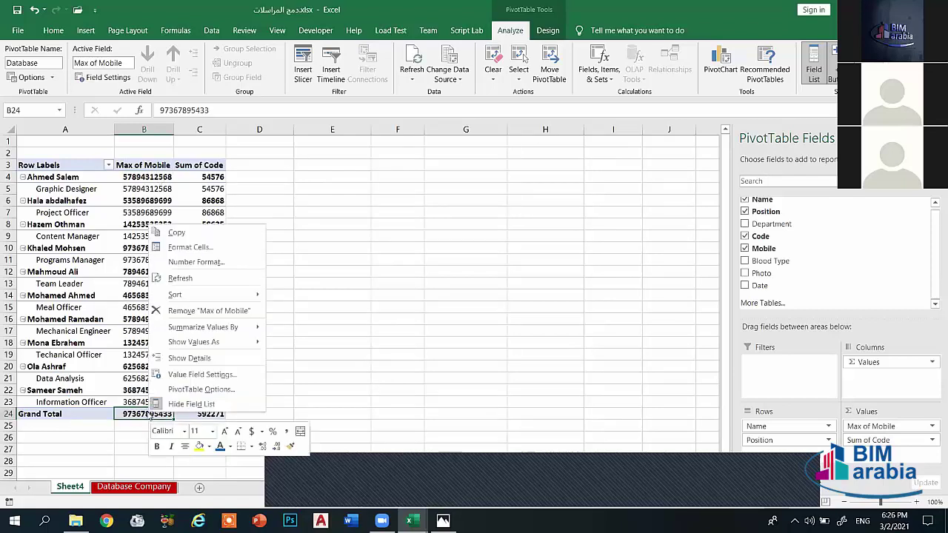
mouse_move(211, 329)
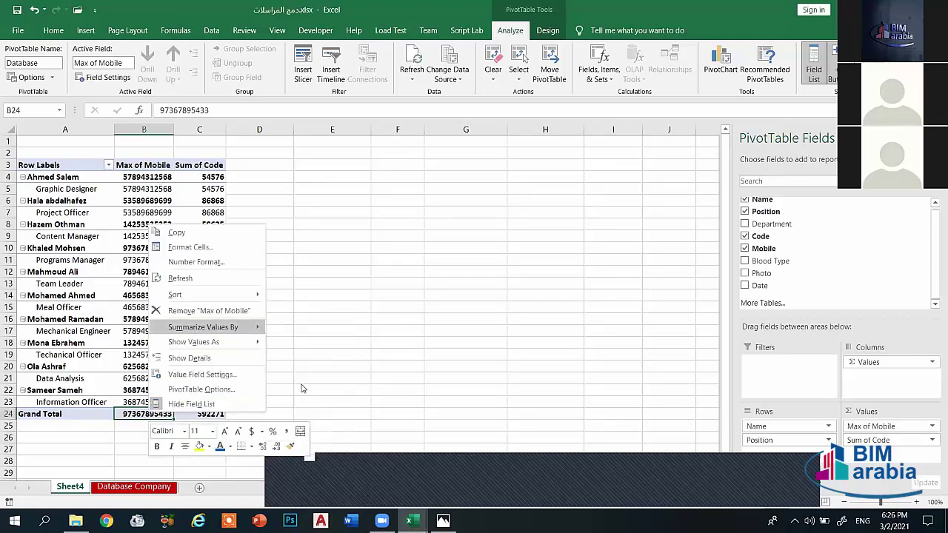
left_click(292, 387)
right_click(143, 415)
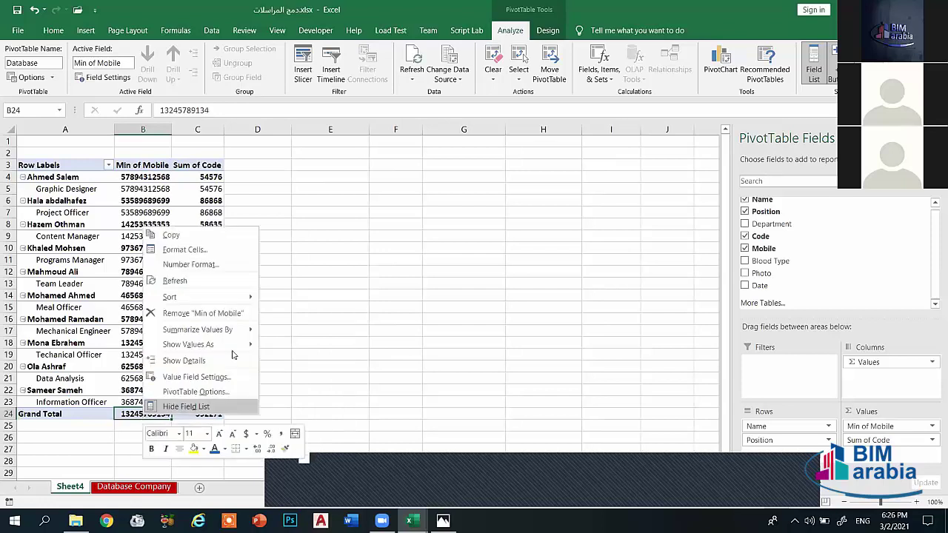
mouse_move(223, 330)
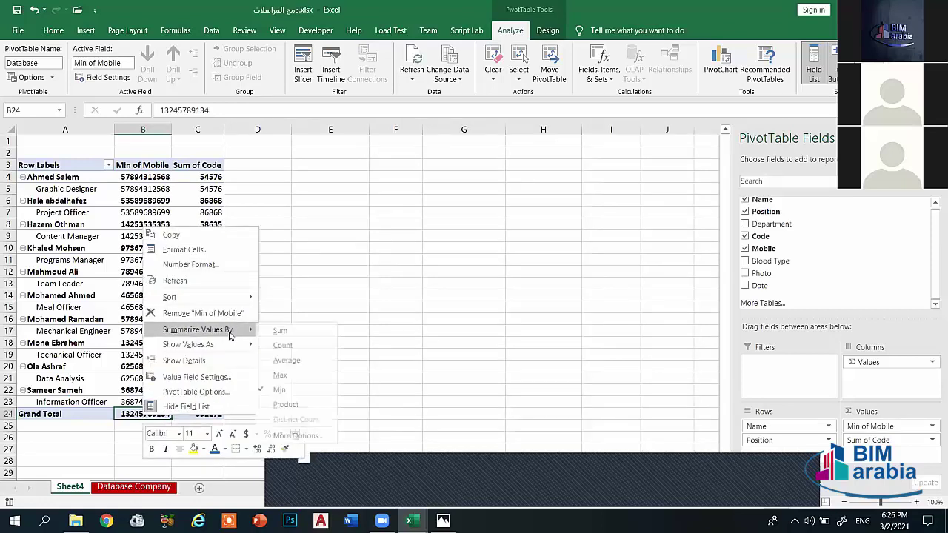
left_click(298, 361)
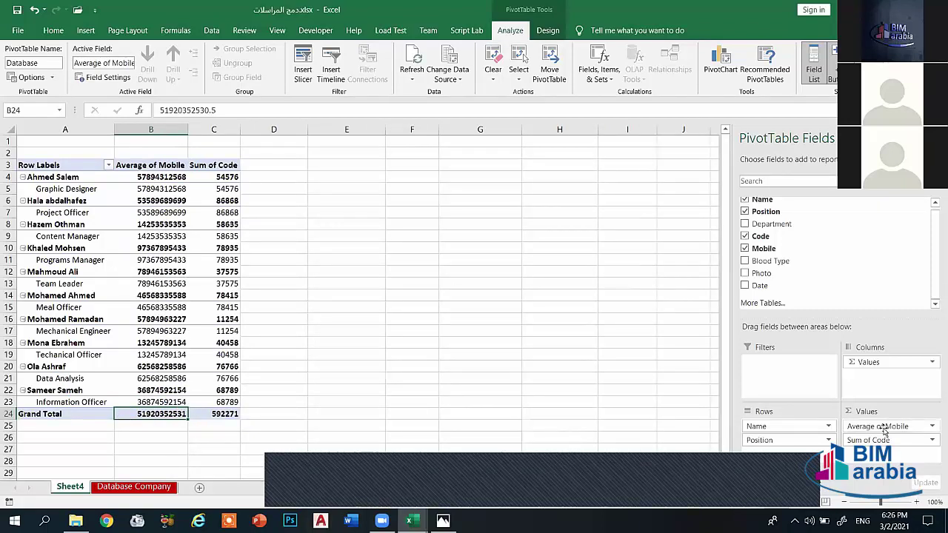
Step: Change the Mobile value field calculation to Product in Value Field Settings
left_click(932, 427)
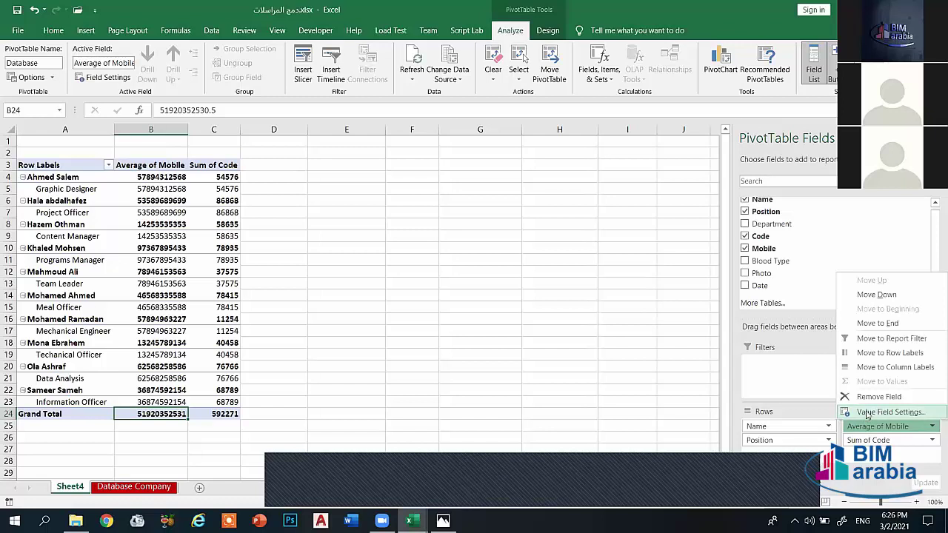
left_click(866, 413)
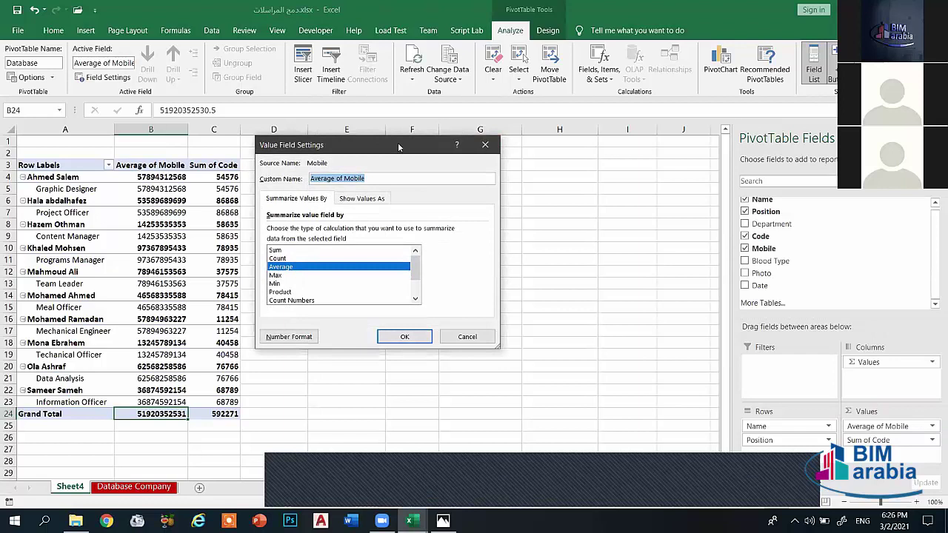
left_click_drag(399, 148, 531, 149)
left_click(413, 278)
left_click(419, 294)
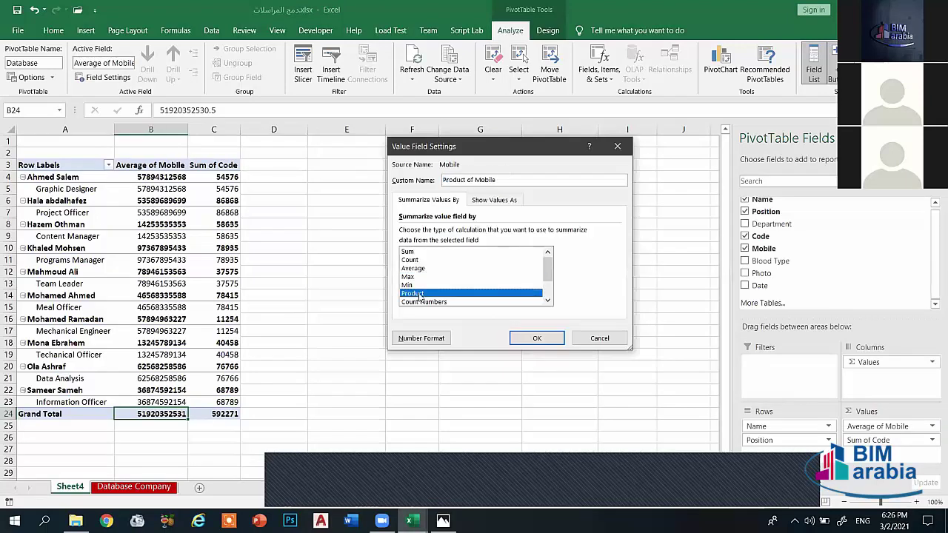
left_click(527, 337)
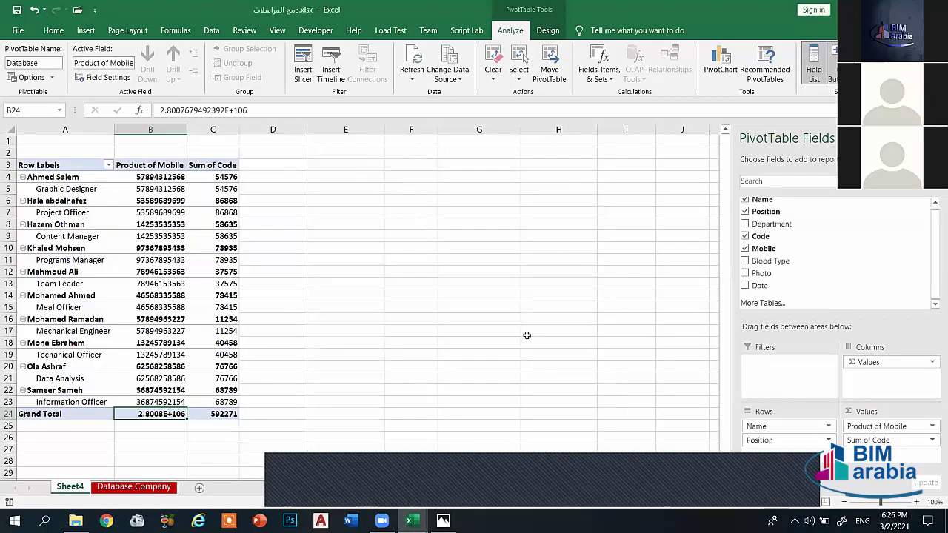
Step: Undo back to Average of Mobile and check the first Code and Mobile values
key("ctrl+z")
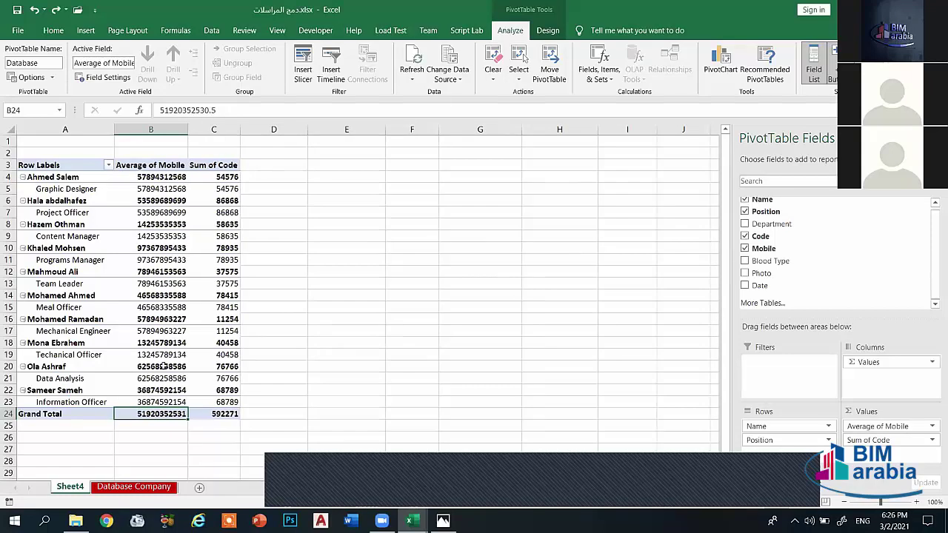
left_click(203, 180)
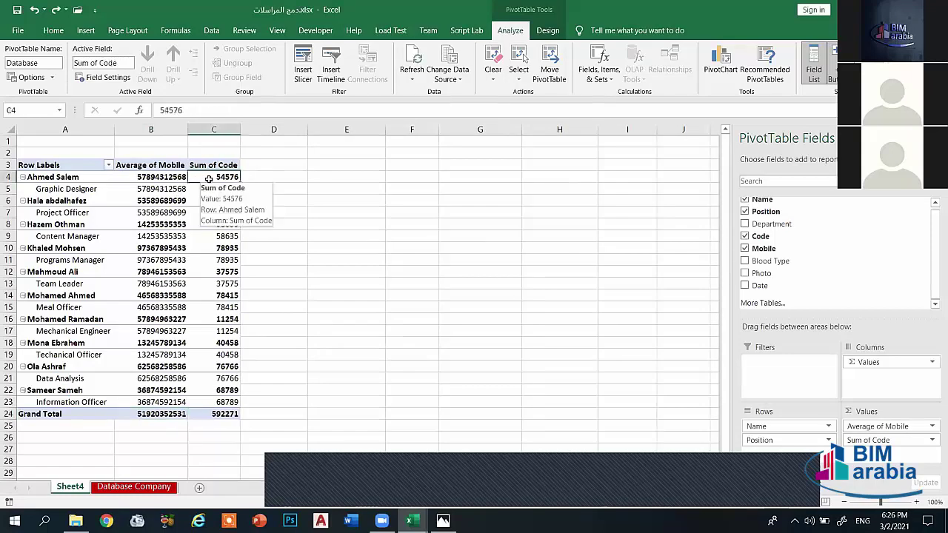
left_click(161, 179)
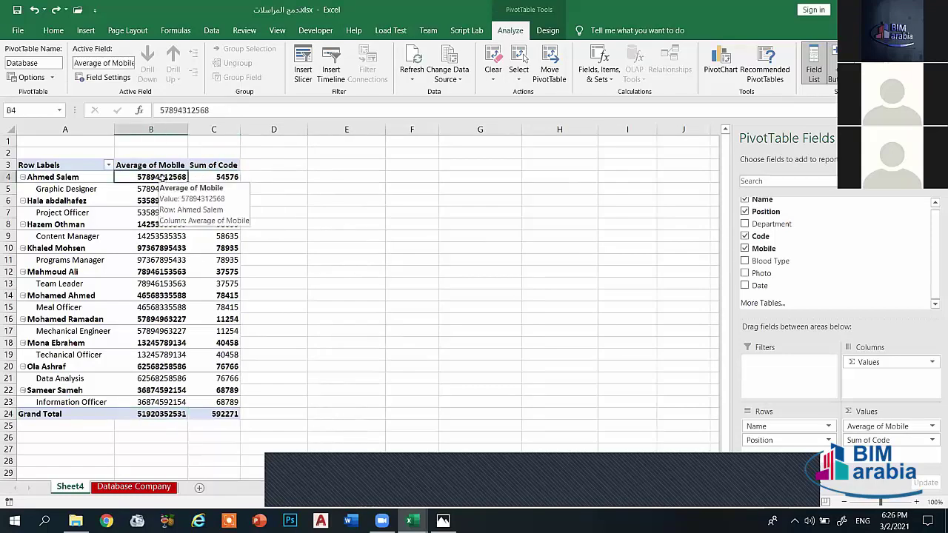
right_click(168, 182)
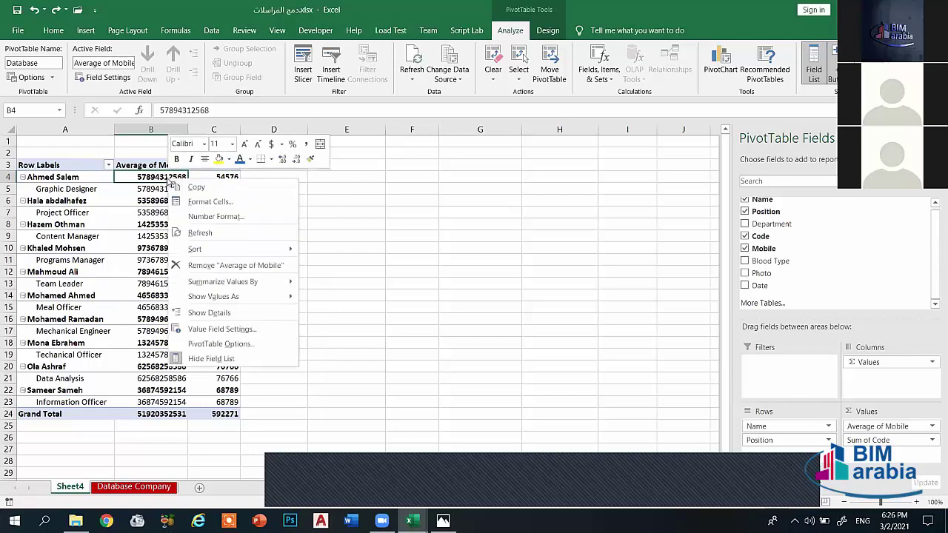
left_click(214, 216)
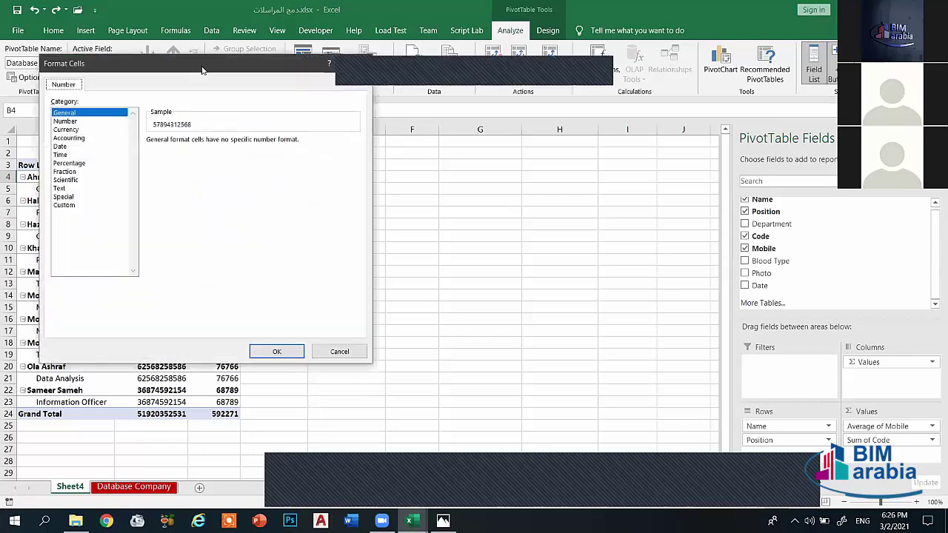
key("Escape")
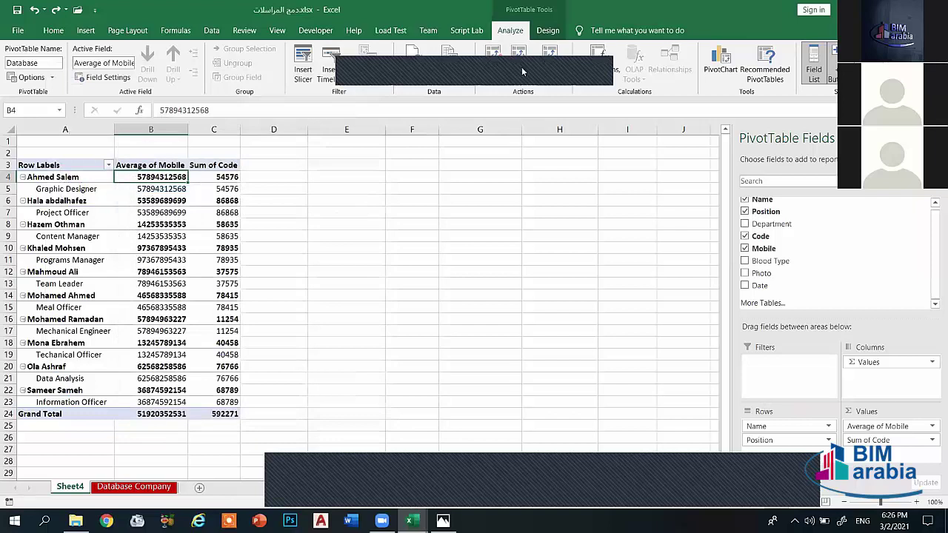
right_click(162, 179)
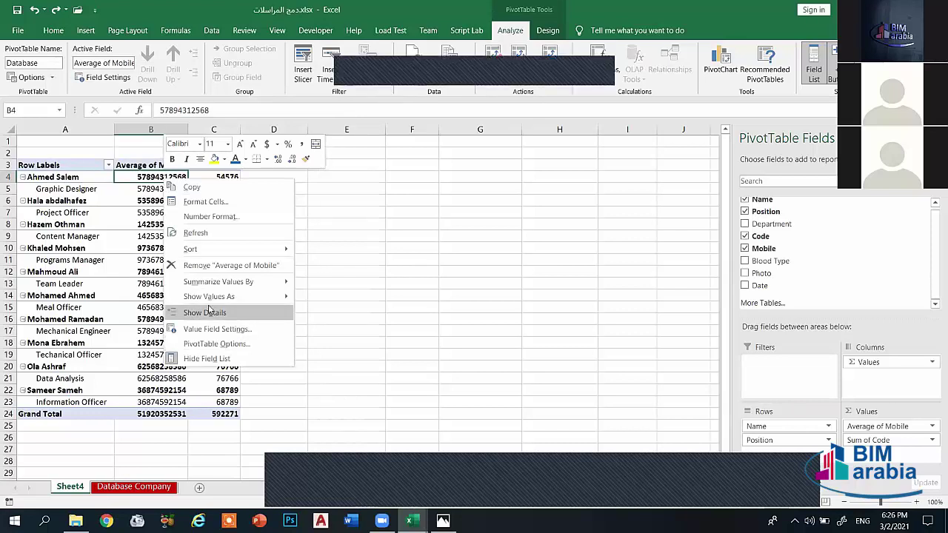
left_click(211, 216)
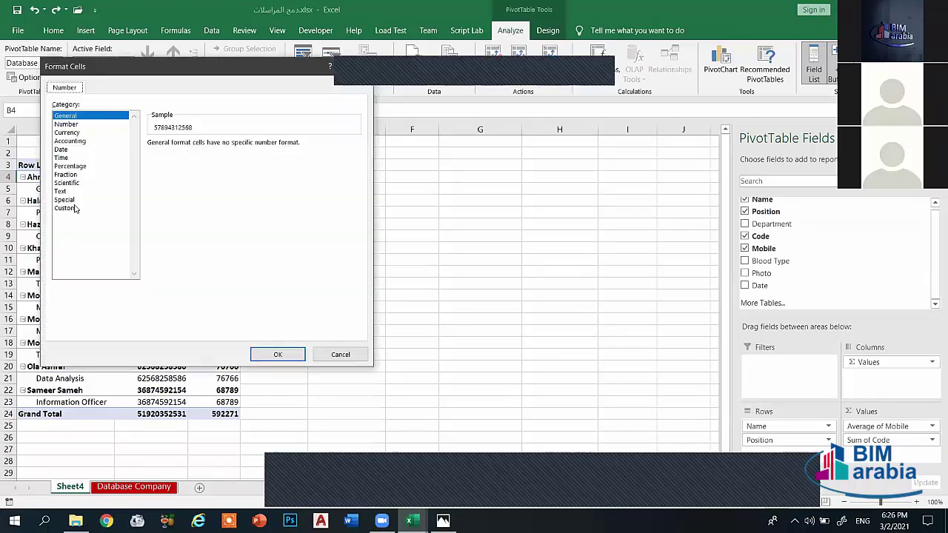
left_click(74, 208)
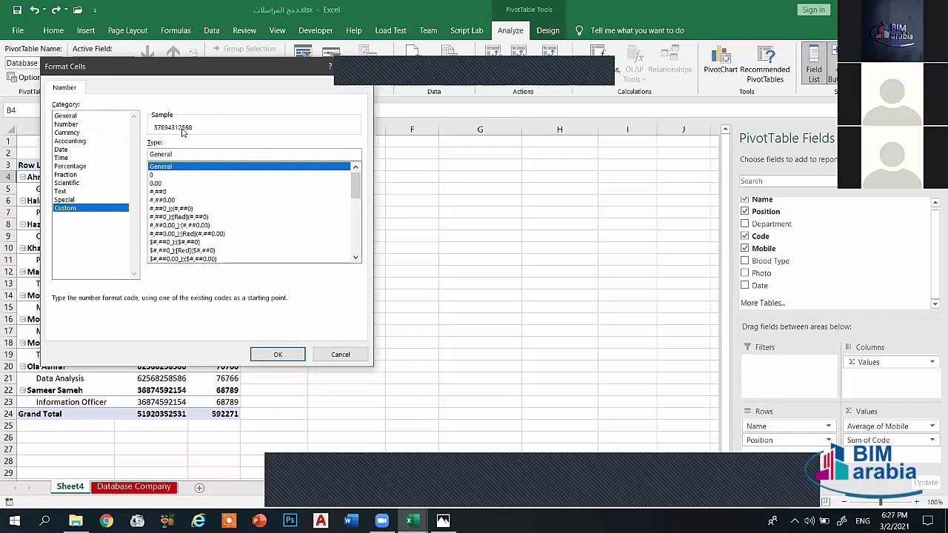
double_click(173, 153)
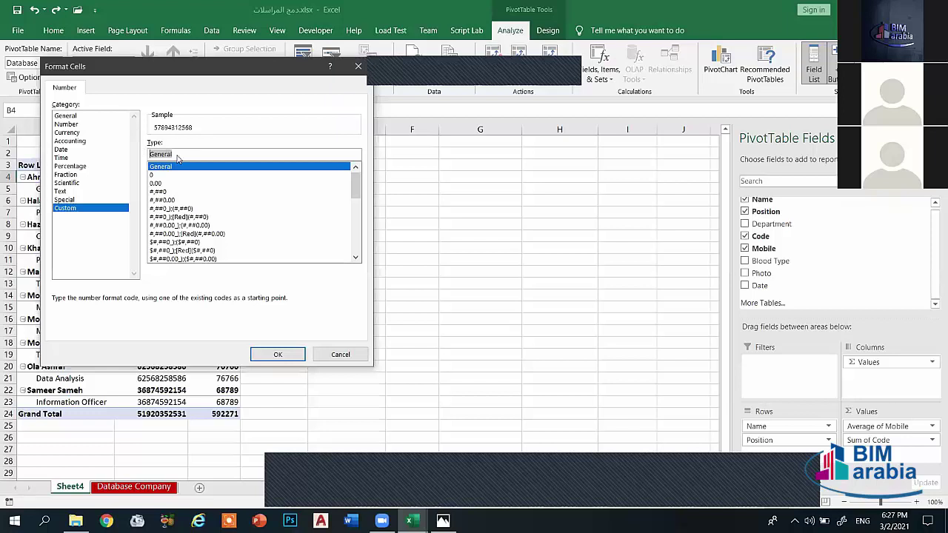
type("0")
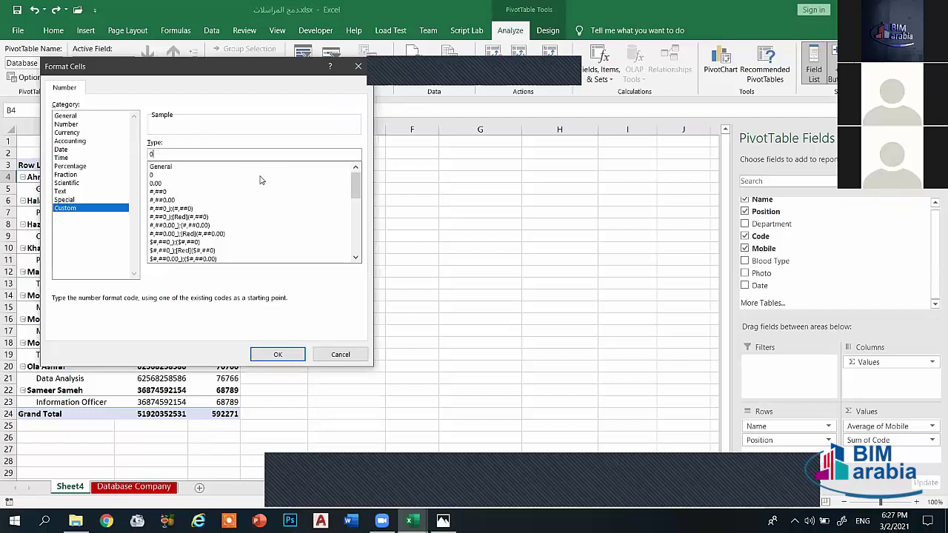
type("25")
left_click(284, 356)
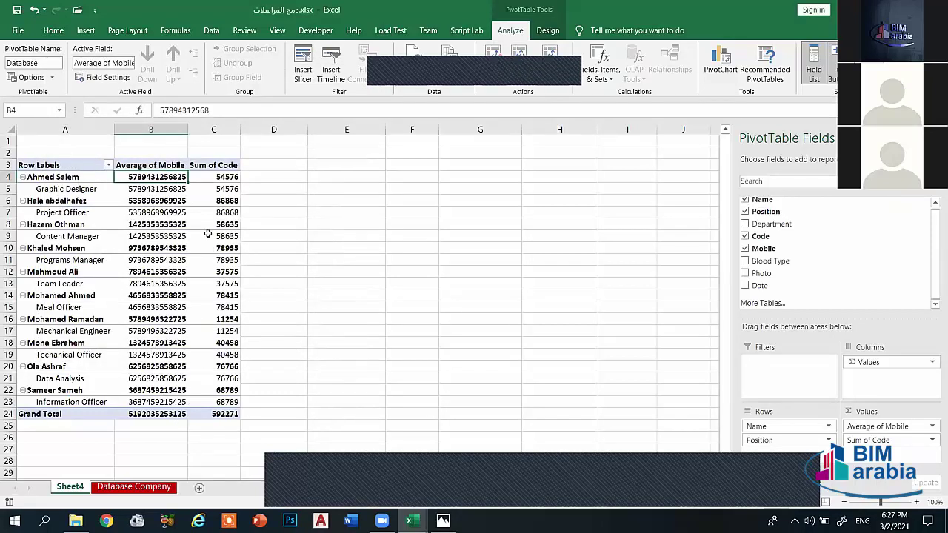
mouse_move(208, 235)
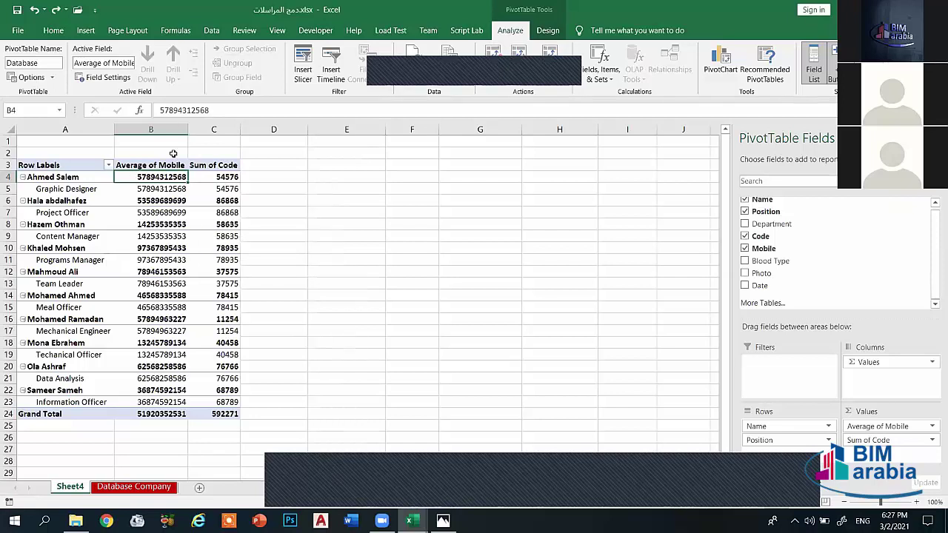
right_click(159, 181)
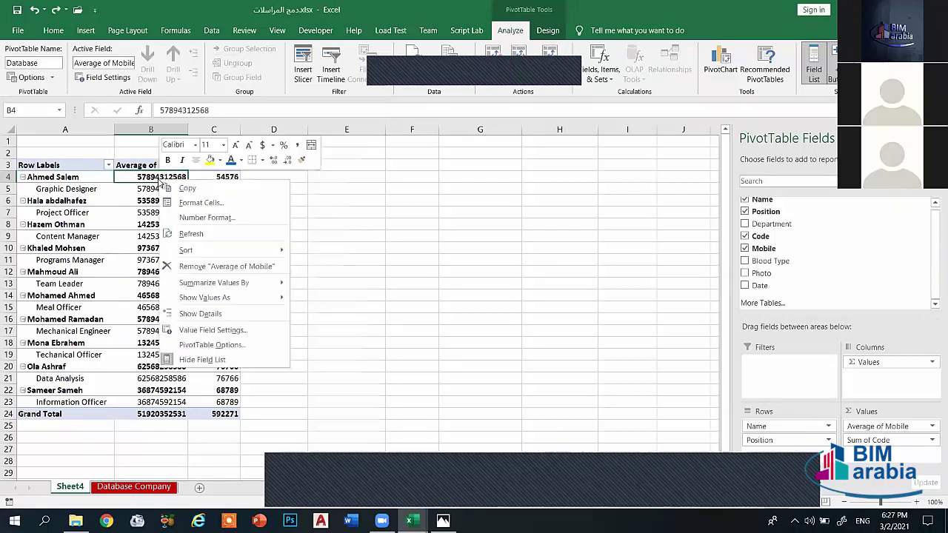
left_click(206, 226)
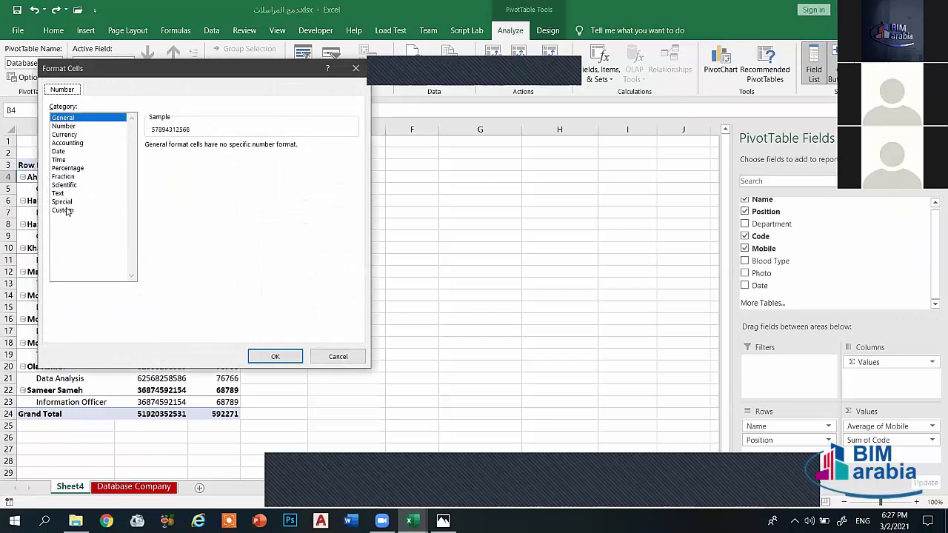
left_click(66, 211)
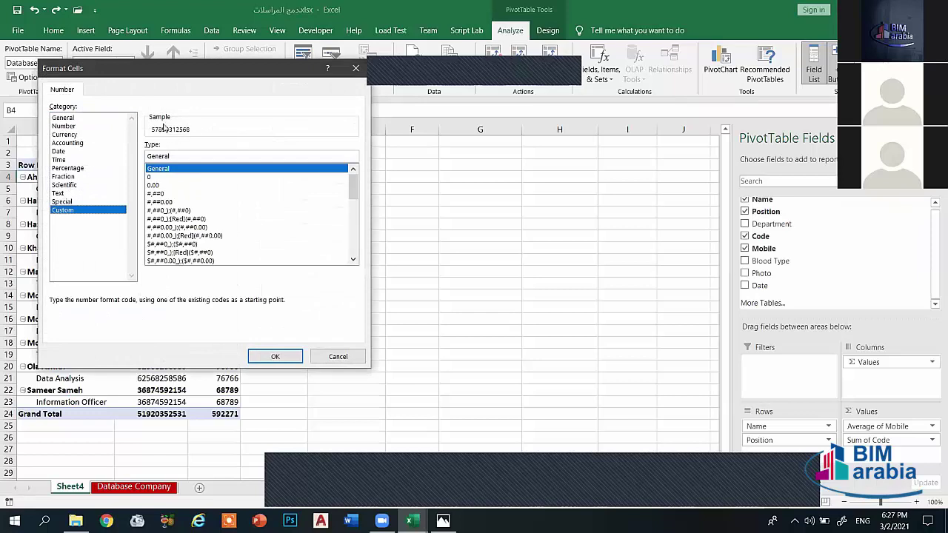
key("Tab")
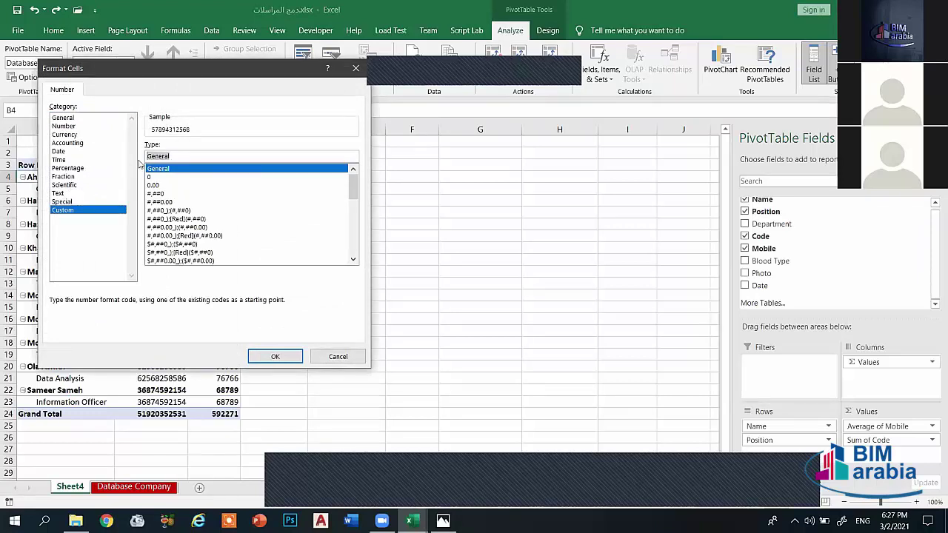
left_click(355, 68)
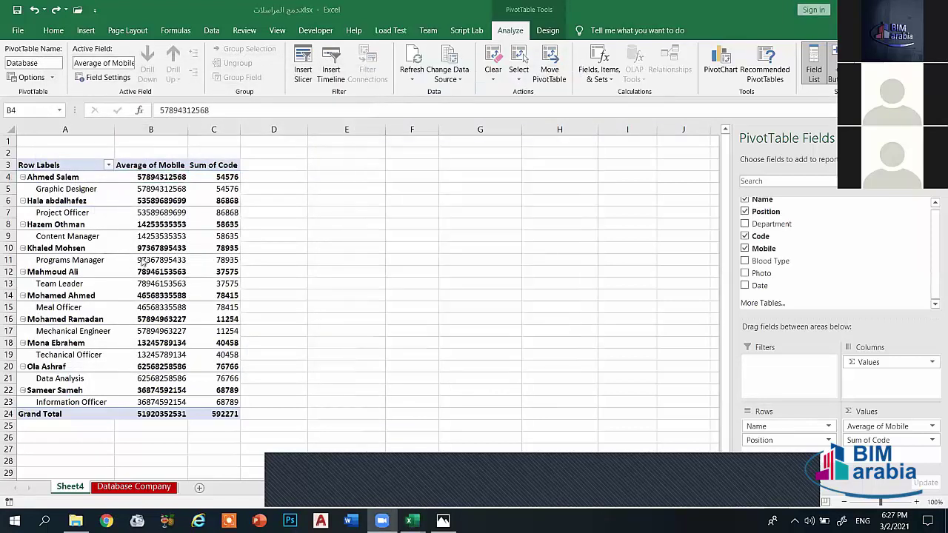
left_click(144, 252)
key("Up")
key("Up")
key("Up")
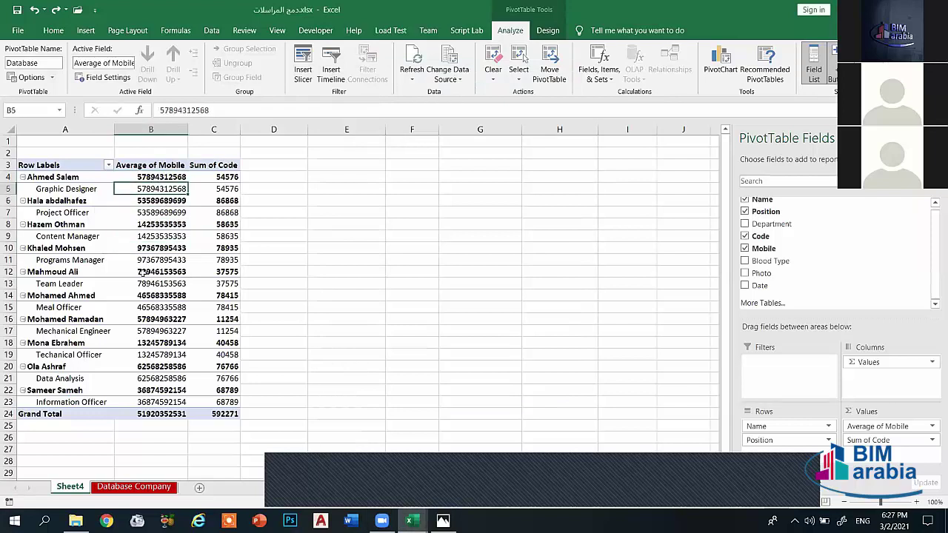
left_click(143, 331)
left_click(166, 356)
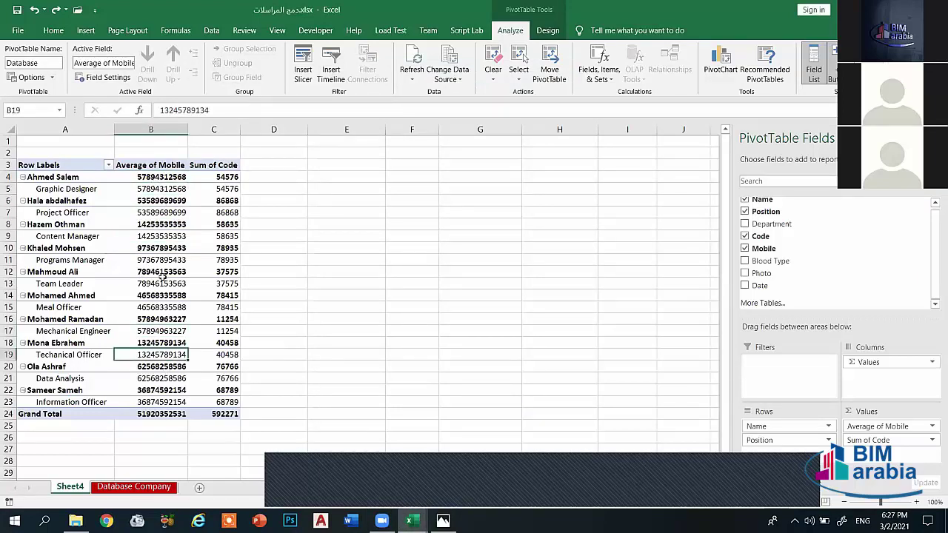
left_click(161, 307)
left_click(161, 415)
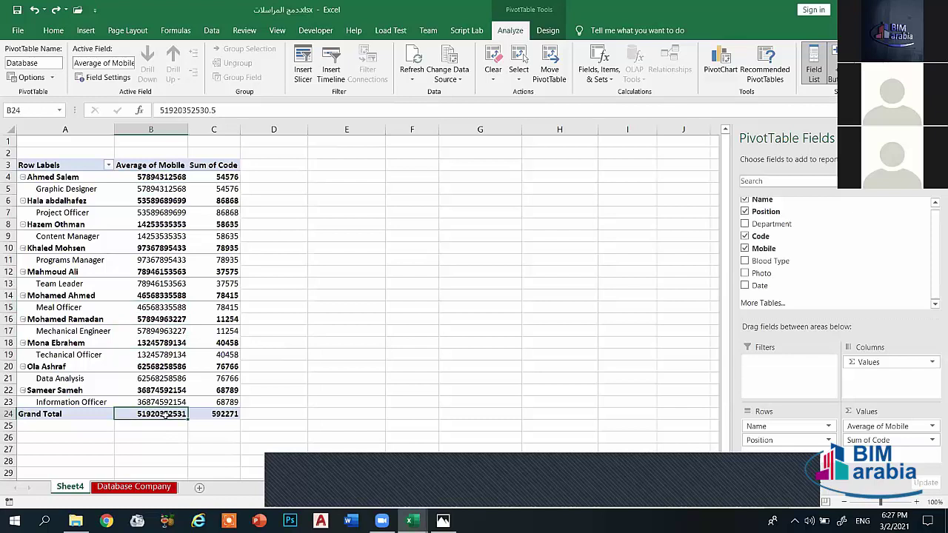
left_click(161, 400)
left_click(163, 378)
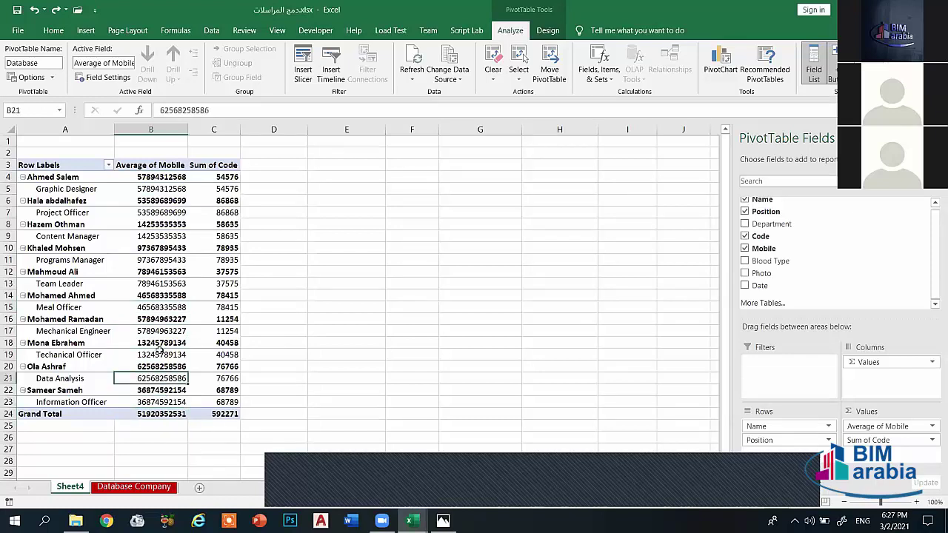
left_click(163, 355)
left_click(163, 320)
left_click(163, 296)
left_click(163, 260)
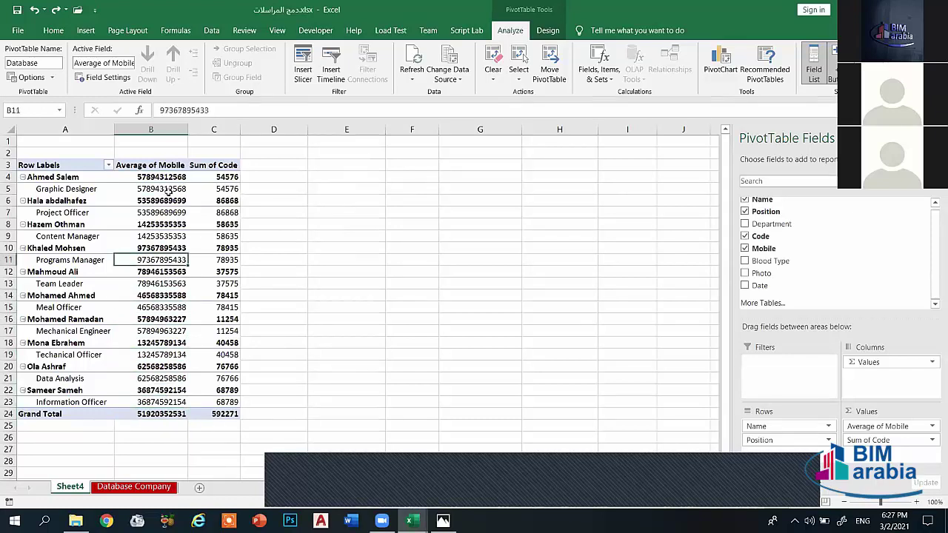
left_click(163, 225)
left_click(163, 213)
left_click(163, 189)
left_click(164, 177)
Step: Test a custom "0" number format on the Average of Mobile values, then undo it
right_click(163, 177)
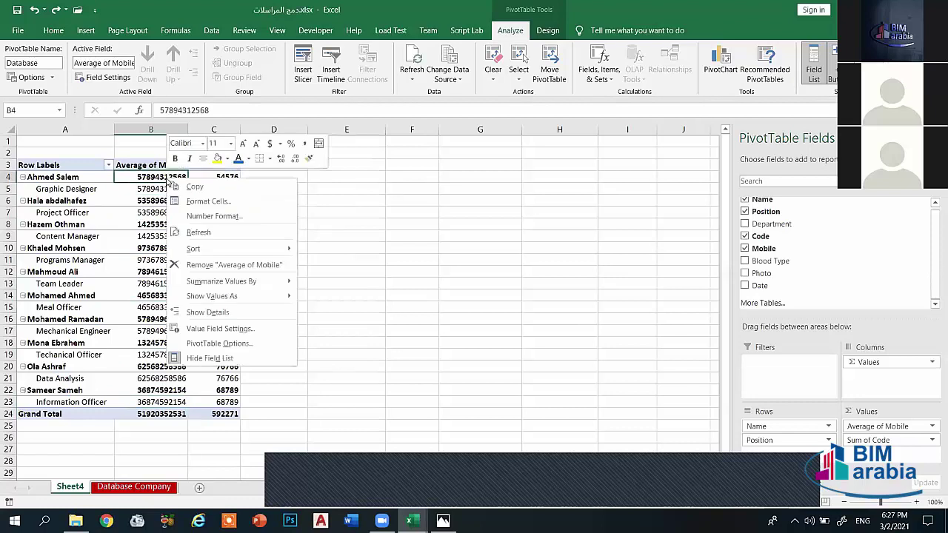
left_click(214, 216)
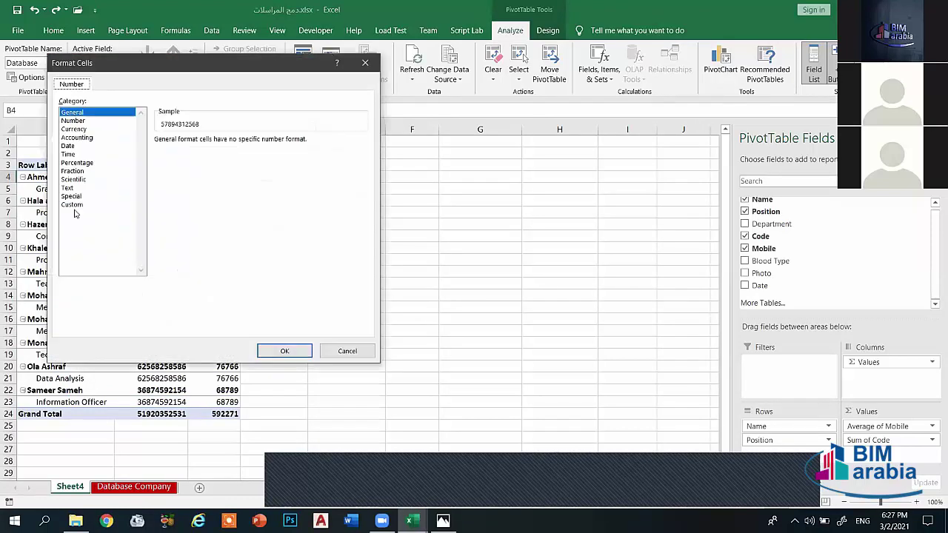
double_click(161, 151)
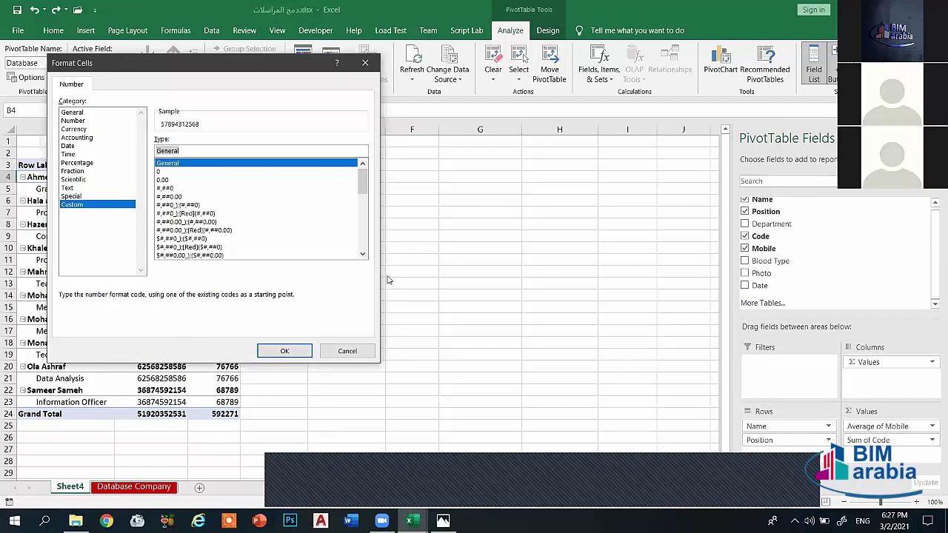
type("\"")
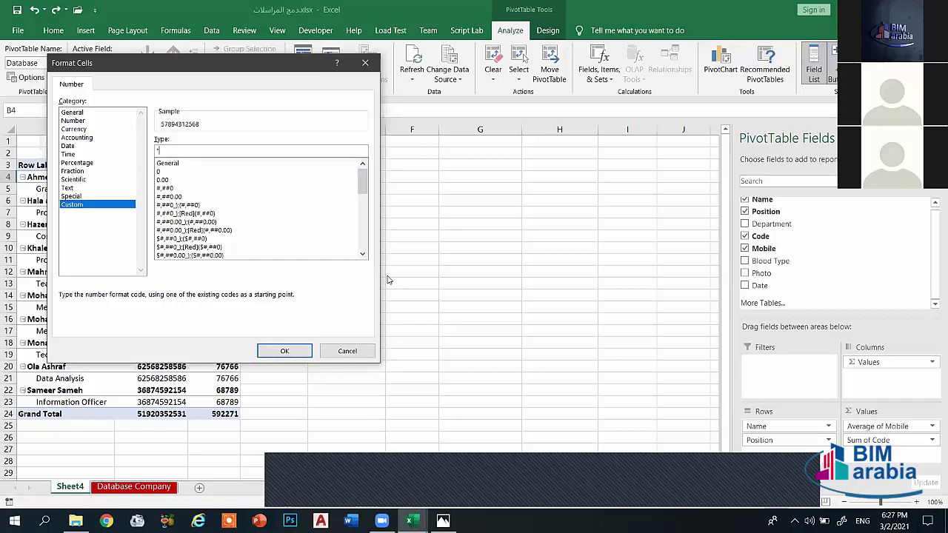
type("0\"")
left_click(298, 352)
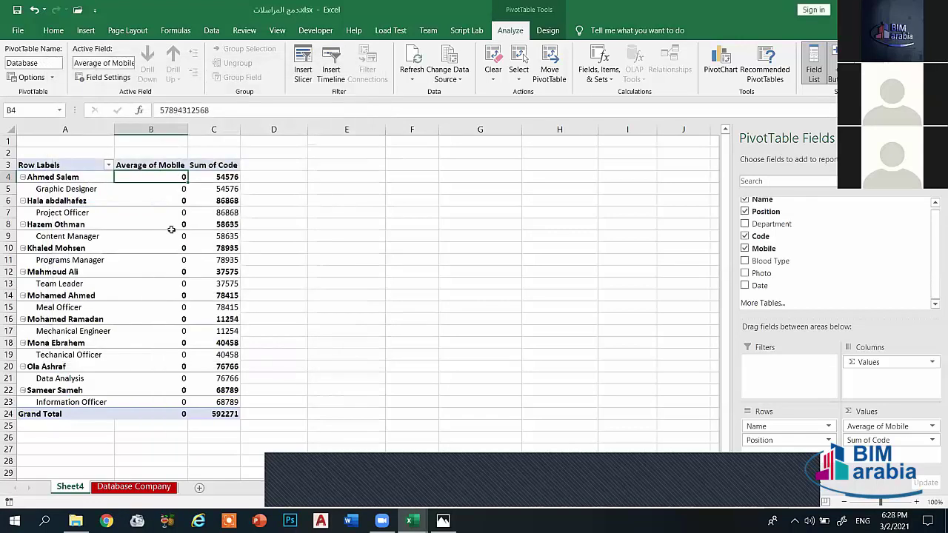
key("ctrl+z")
Step: Apply the custom number format 2548700 to the Average of Mobile values
right_click(177, 179)
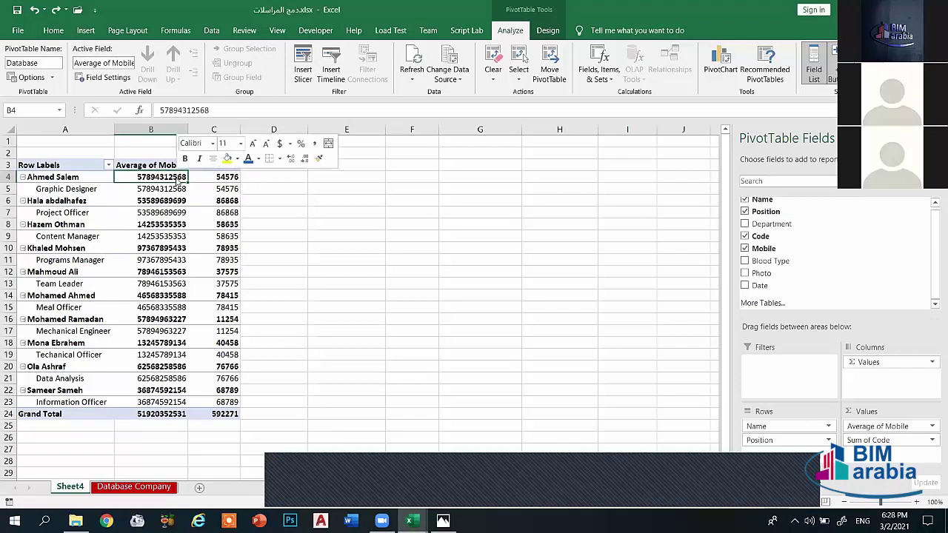
left_click(140, 190)
left_click(145, 190)
right_click(148, 191)
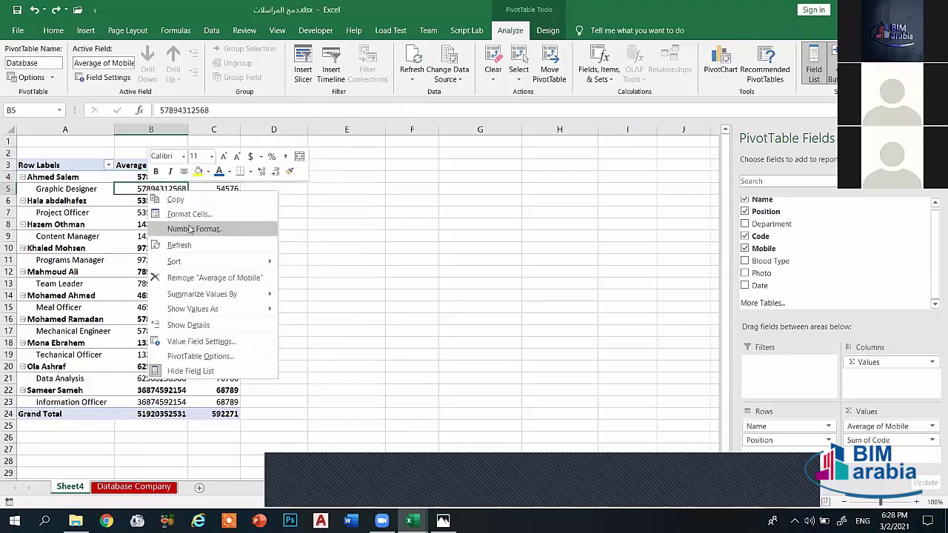
left_click(191, 229)
left_click(49, 214)
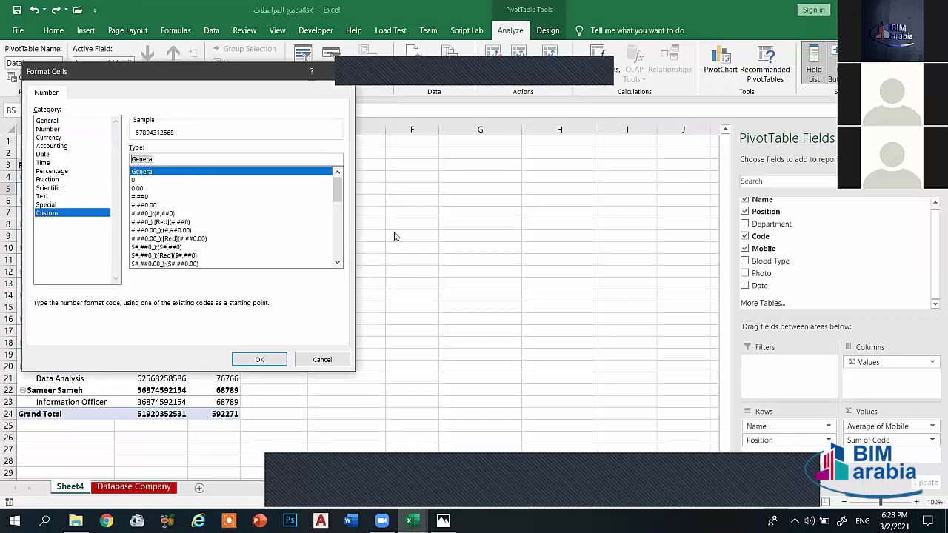
type("\"")
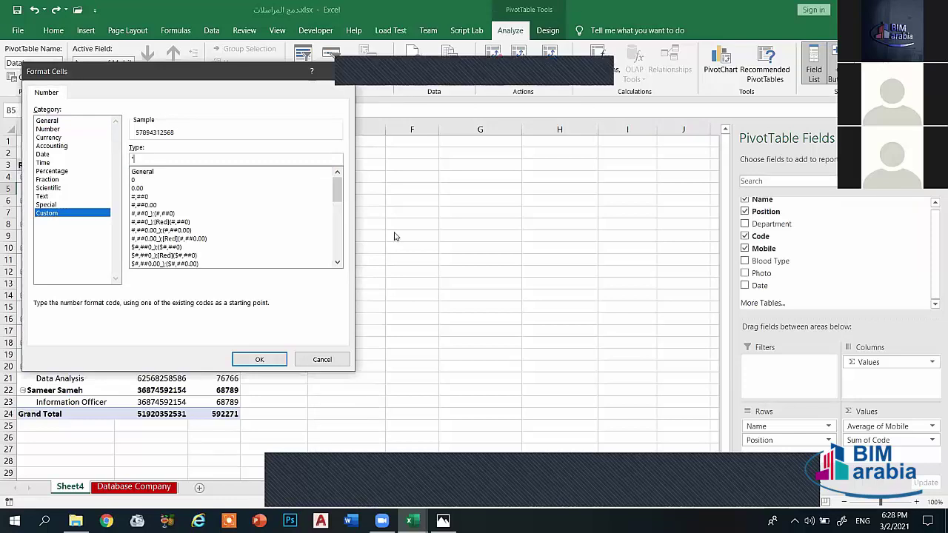
type("2548700")
type("\"")
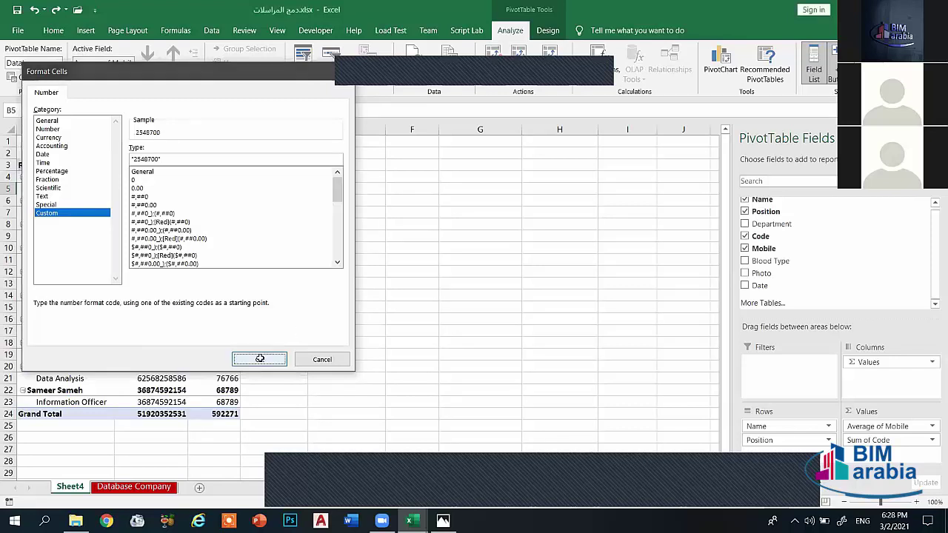
left_click(259, 358)
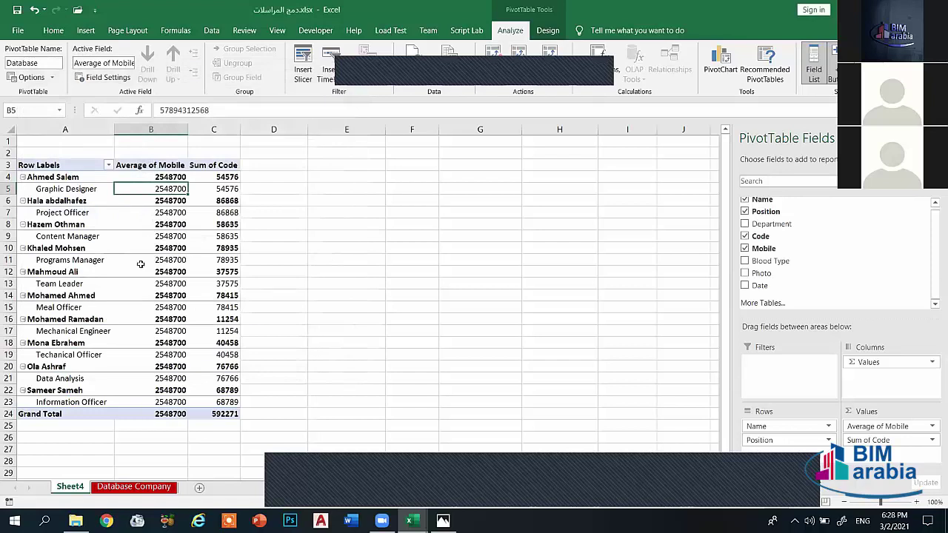
Step: Inspect the real values behind several formatted Mobile cells, then undo the 2548700 format
left_click(156, 388)
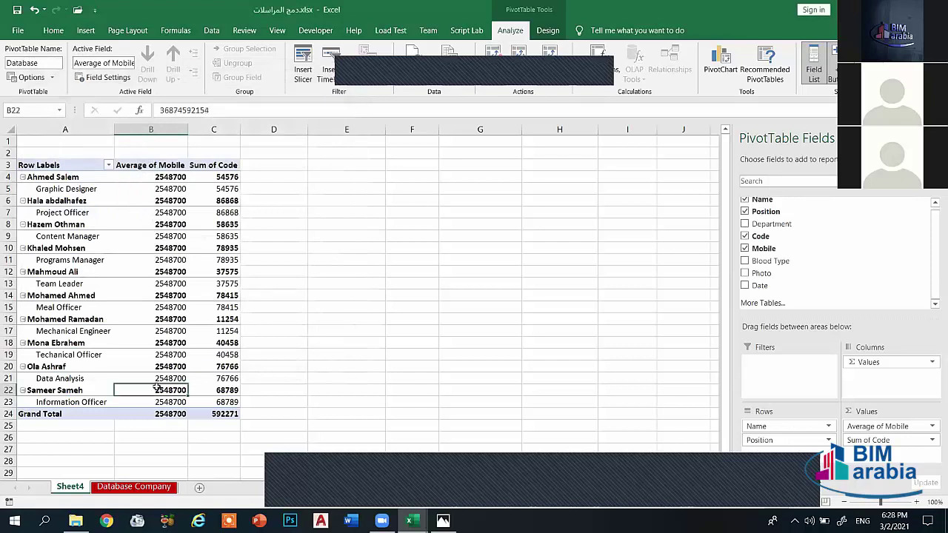
left_click(162, 369)
left_click(161, 311)
left_click(164, 274)
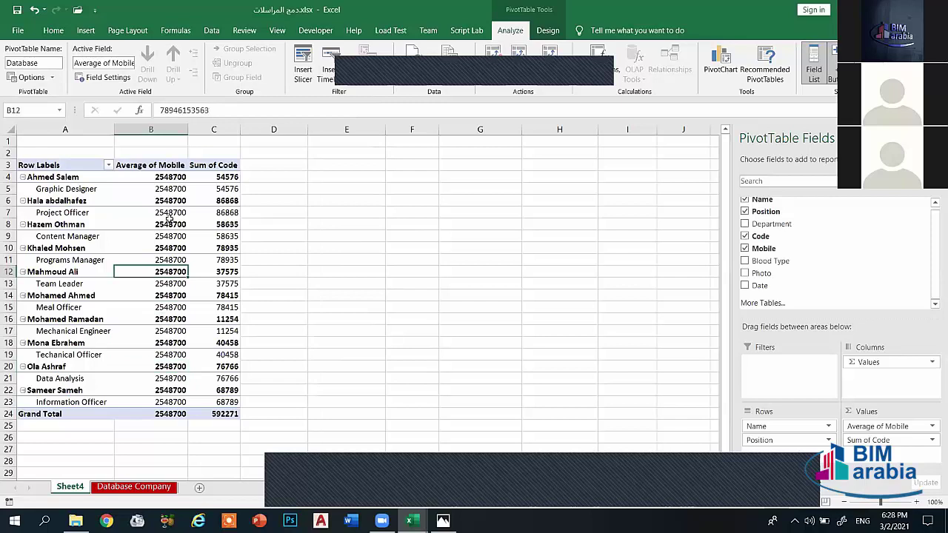
key("ctrl+z")
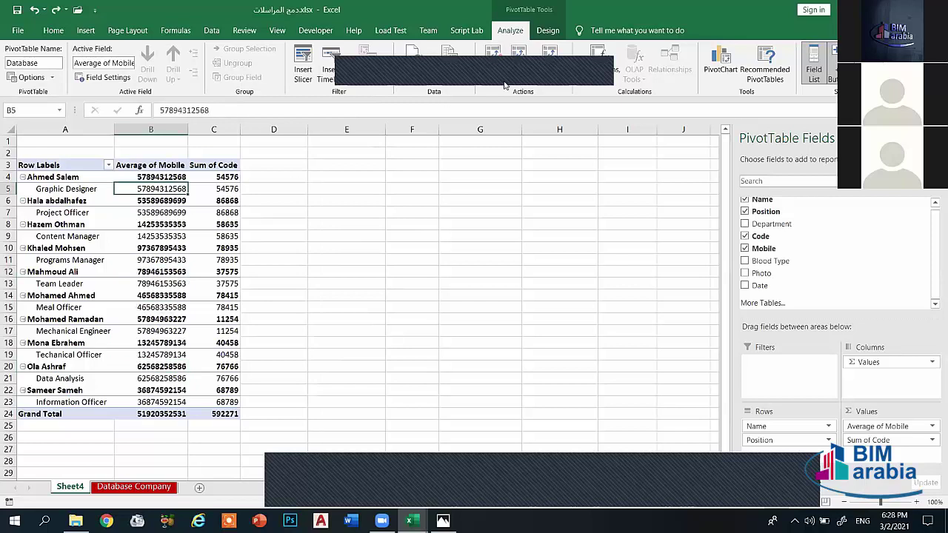
right_click(163, 177)
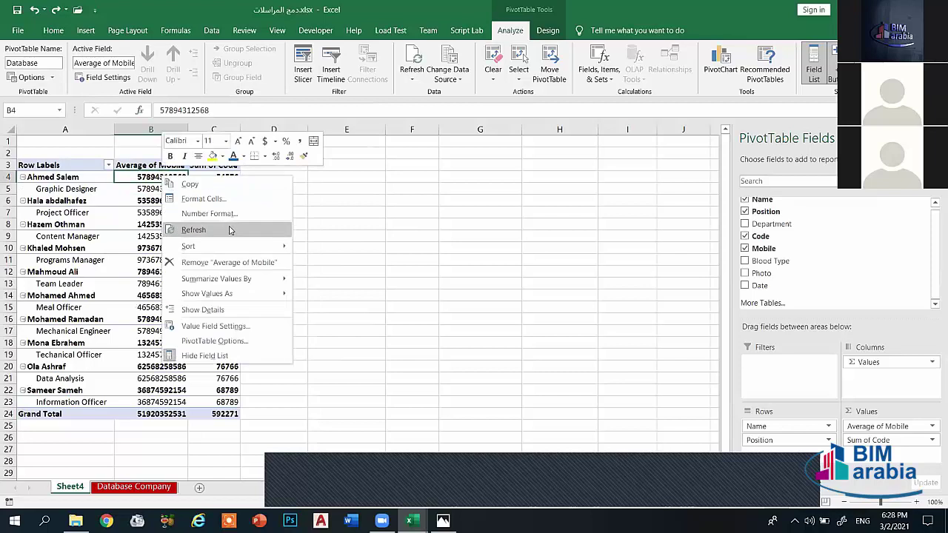
left_click(226, 214)
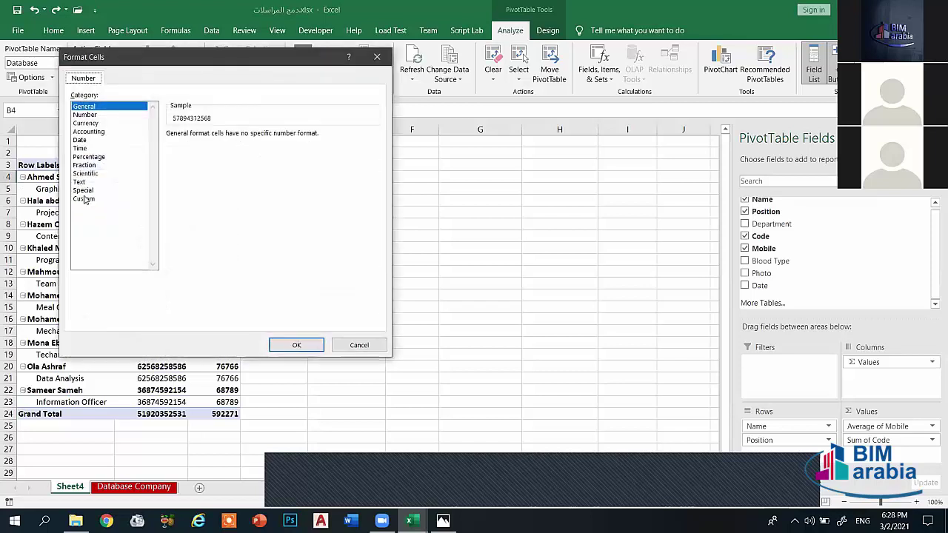
left_click(84, 198)
left_click_drag(196, 143, 158, 138)
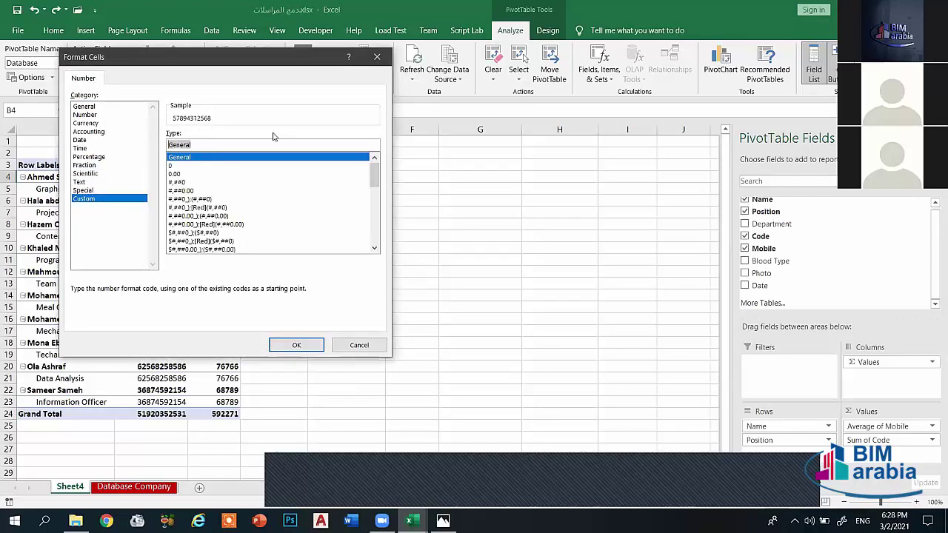
left_click(377, 58)
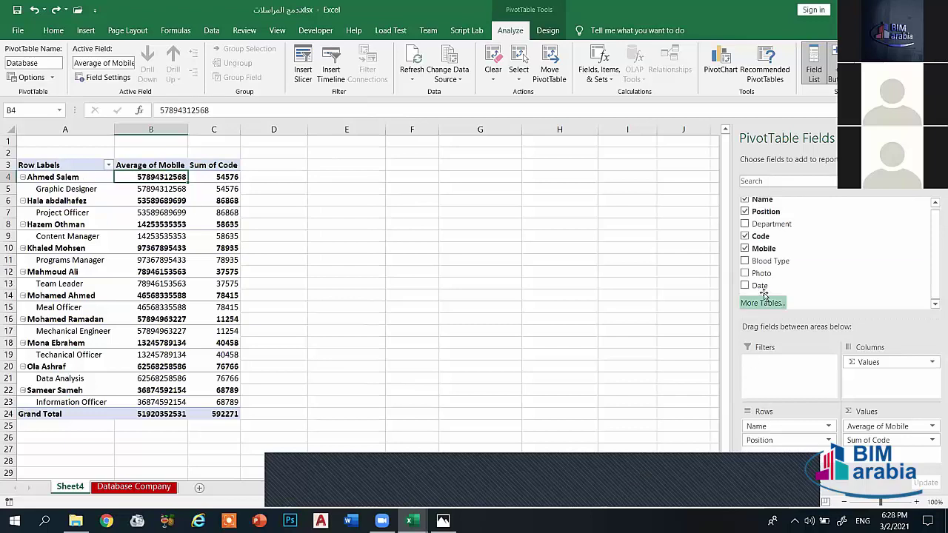
mouse_move(769, 223)
left_mouse_down()
mouse_move(773, 314)
mouse_move(757, 358)
left_mouse_up()
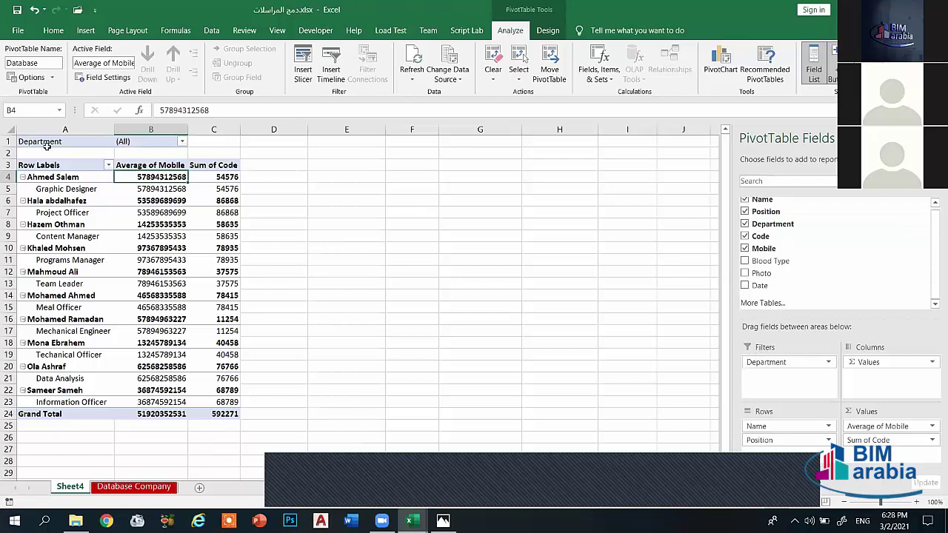
left_click(183, 143)
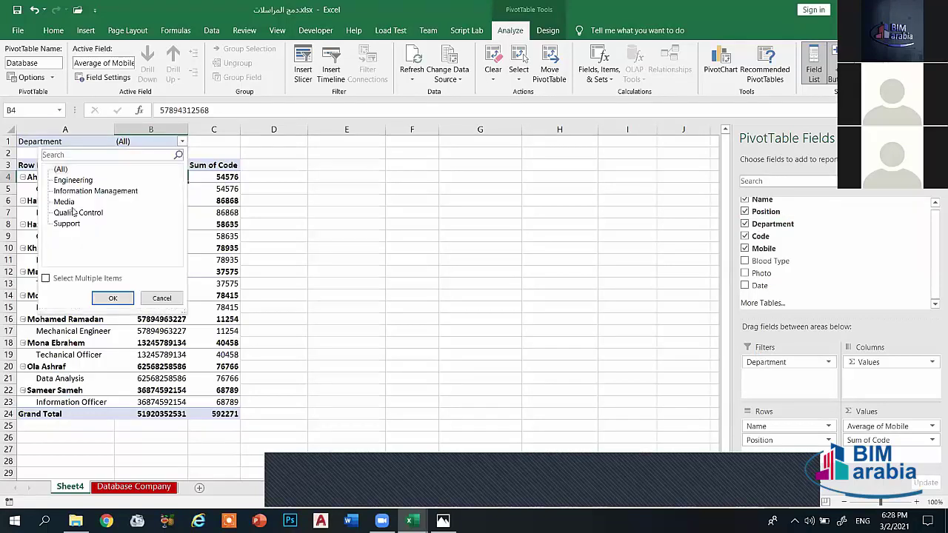
left_click(67, 181)
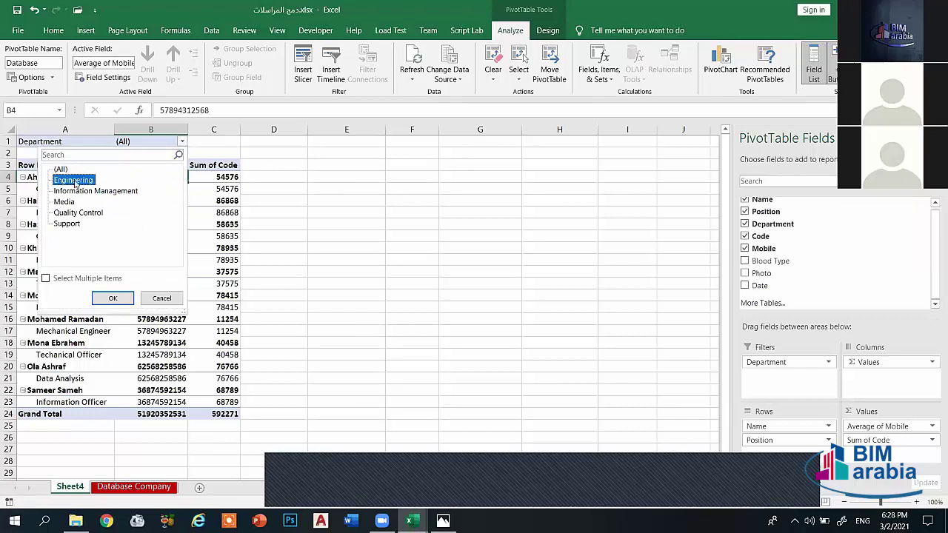
left_click(82, 191)
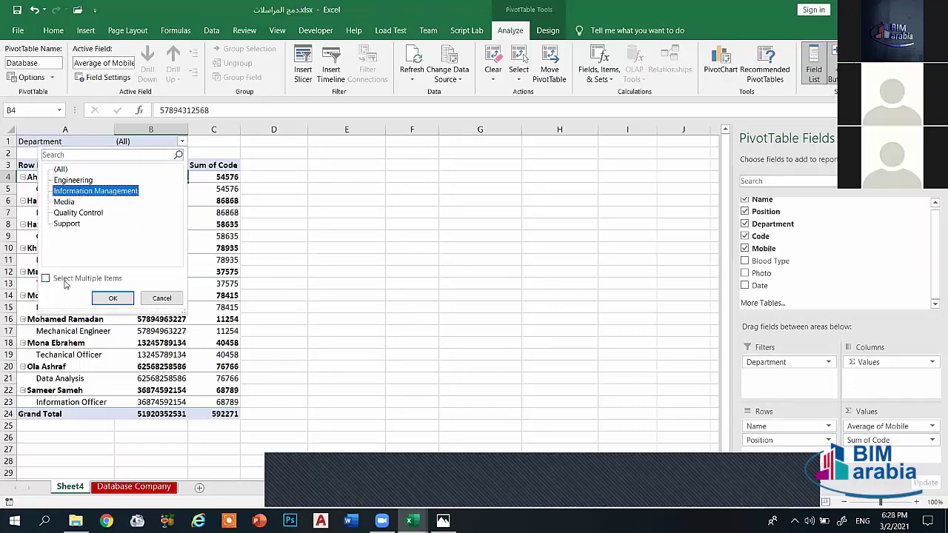
left_click(113, 298)
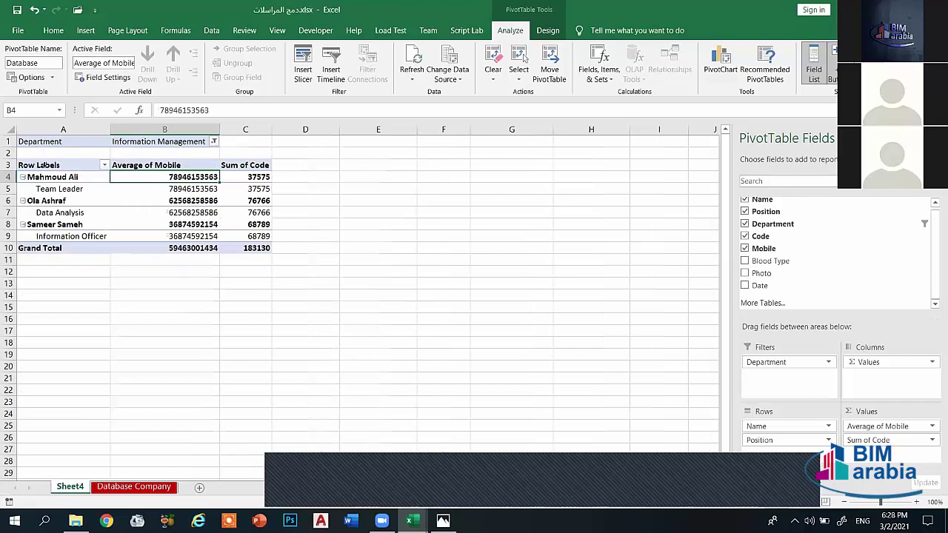
left_click(213, 141)
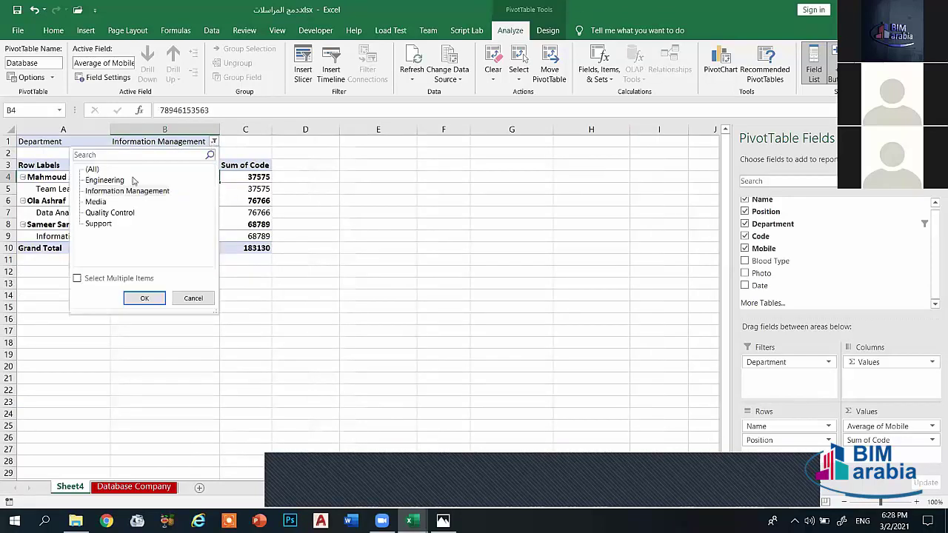
left_click(326, 218)
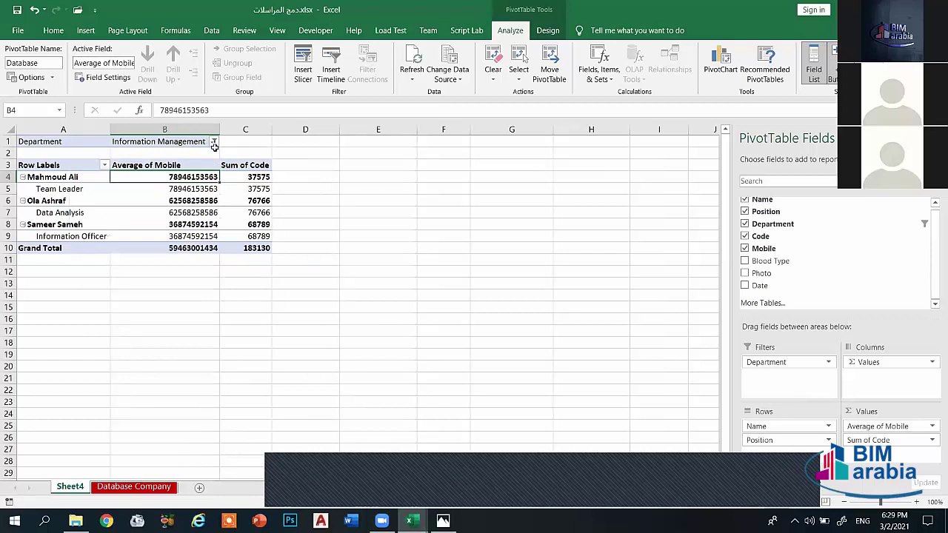
left_click(214, 143)
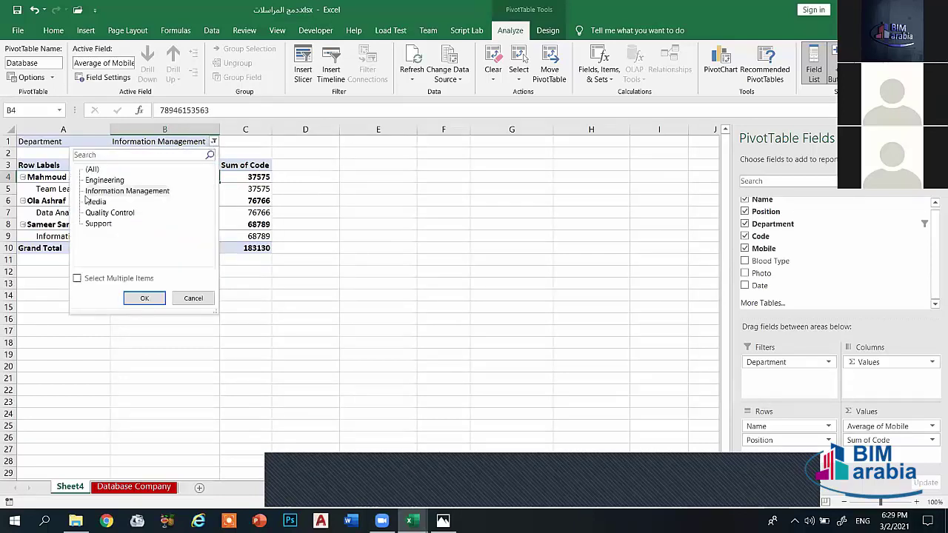
left_click(106, 181)
left_click(145, 298)
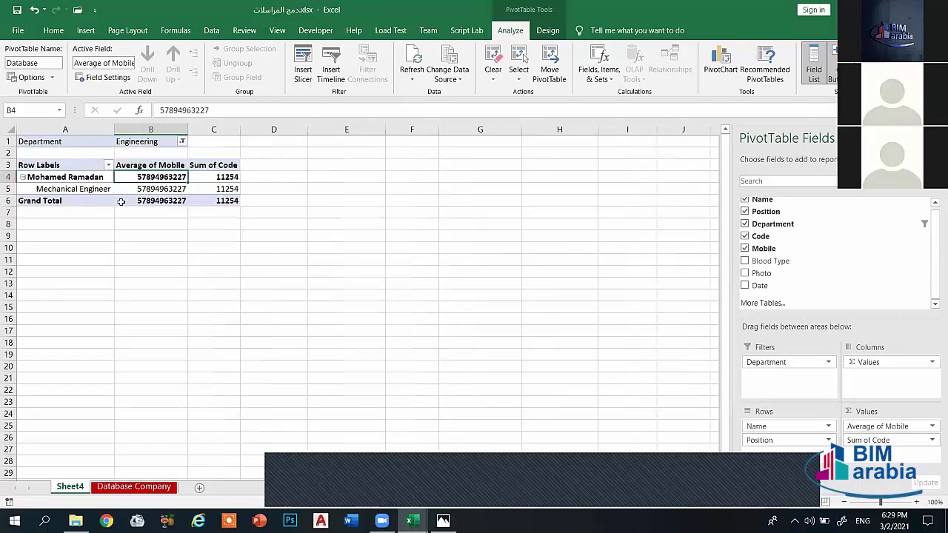
left_click(182, 142)
left_click(67, 202)
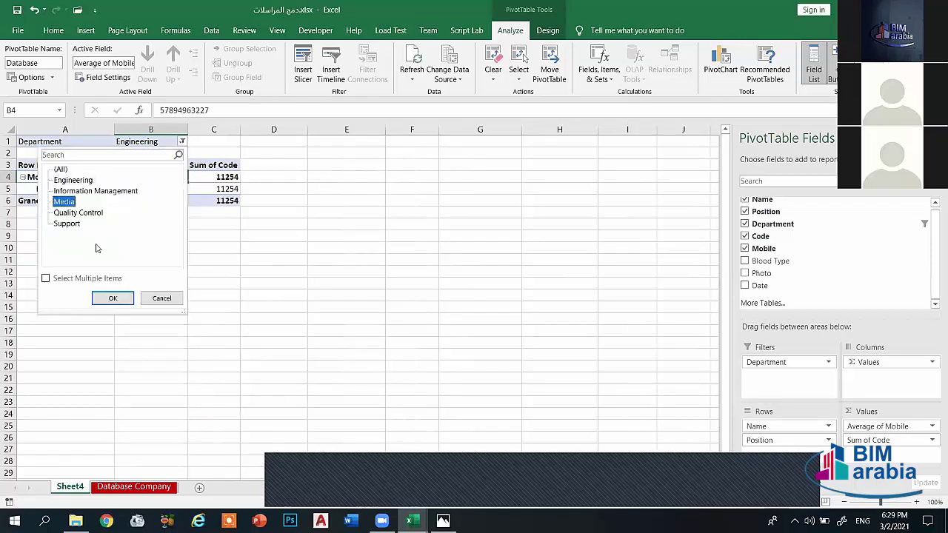
left_click(114, 298)
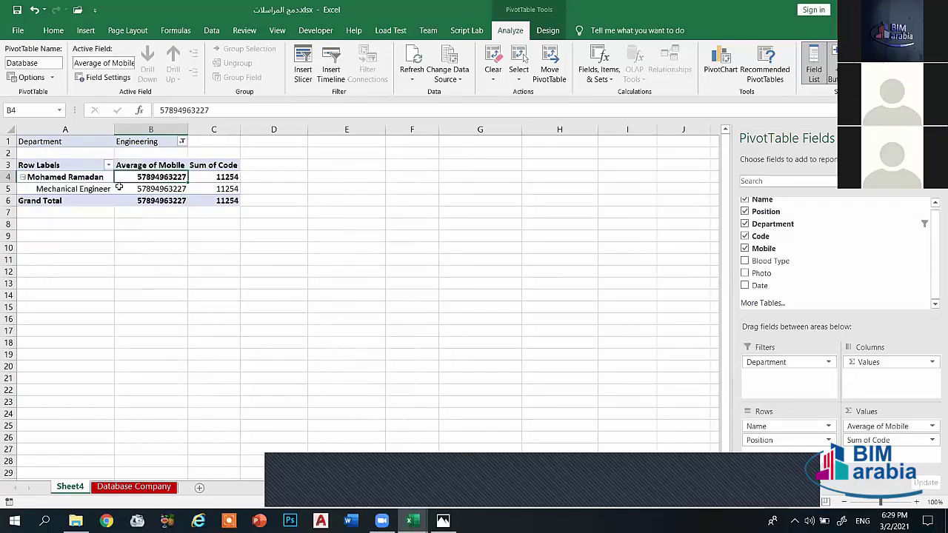
left_click(170, 142)
left_click(64, 214)
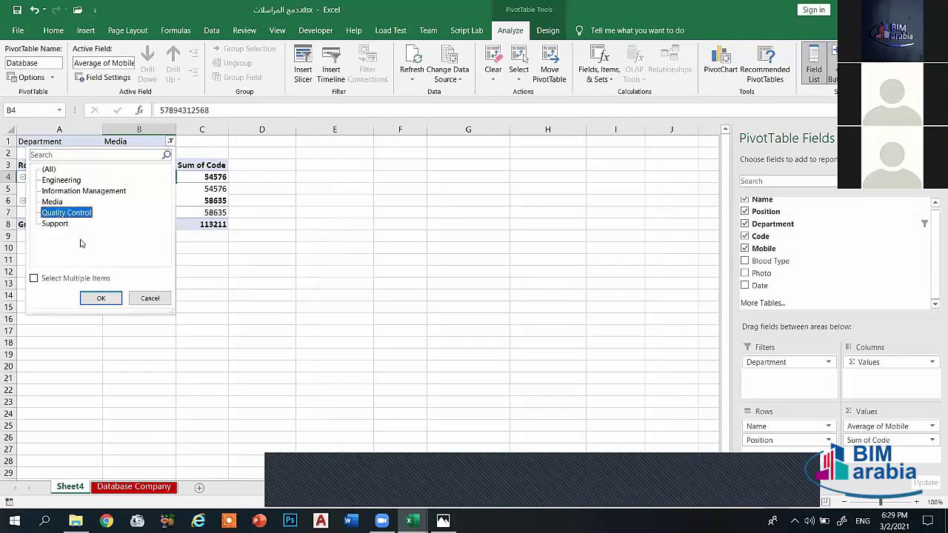
left_click(101, 298)
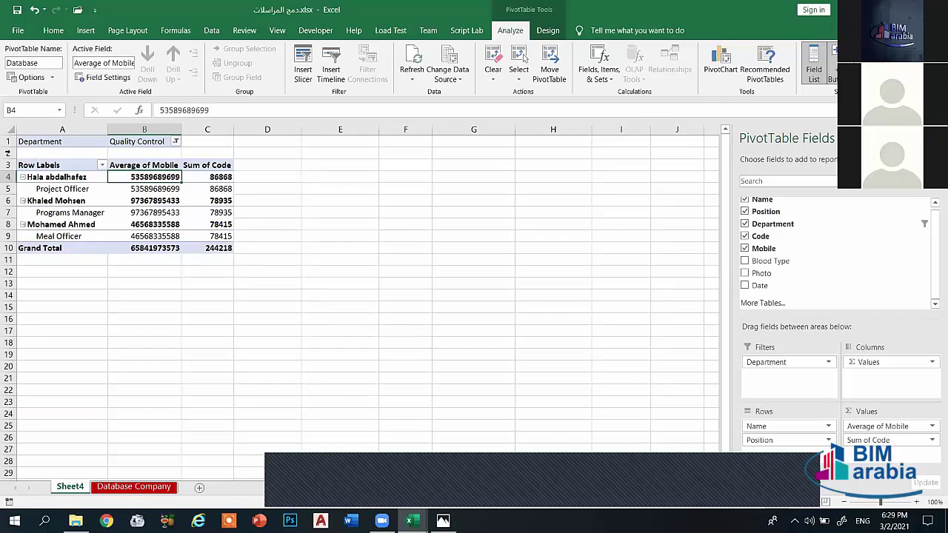
left_click(45, 142)
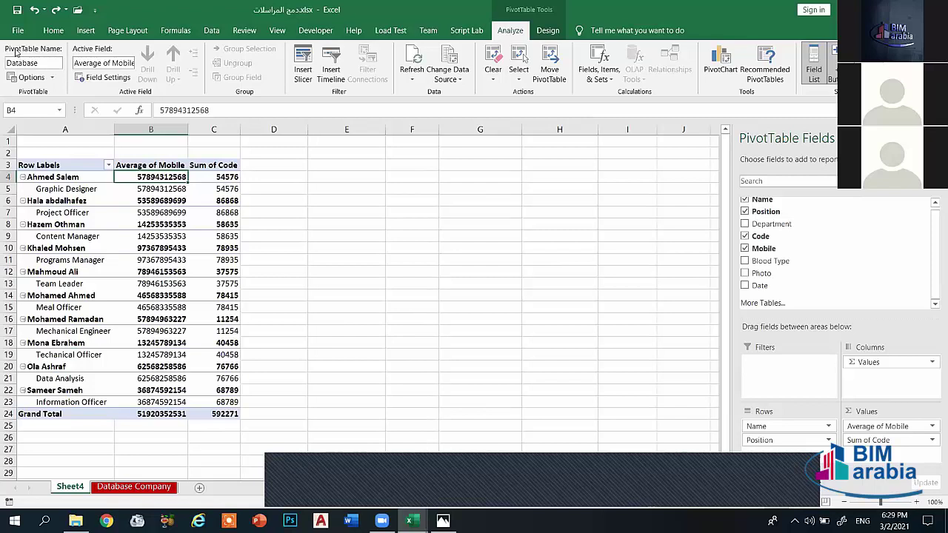
left_click_drag(7, 63, 40, 63)
left_click(117, 63)
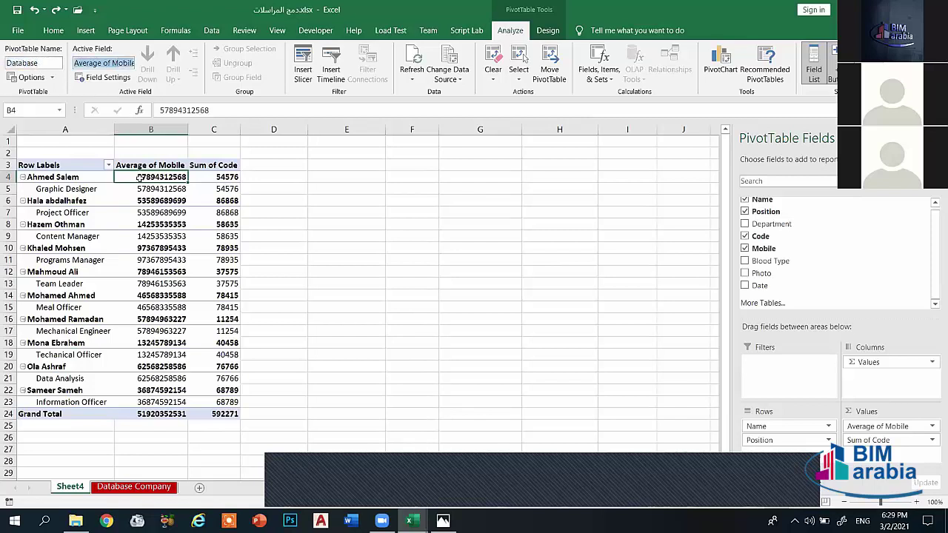
left_click(168, 201)
left_click(154, 180)
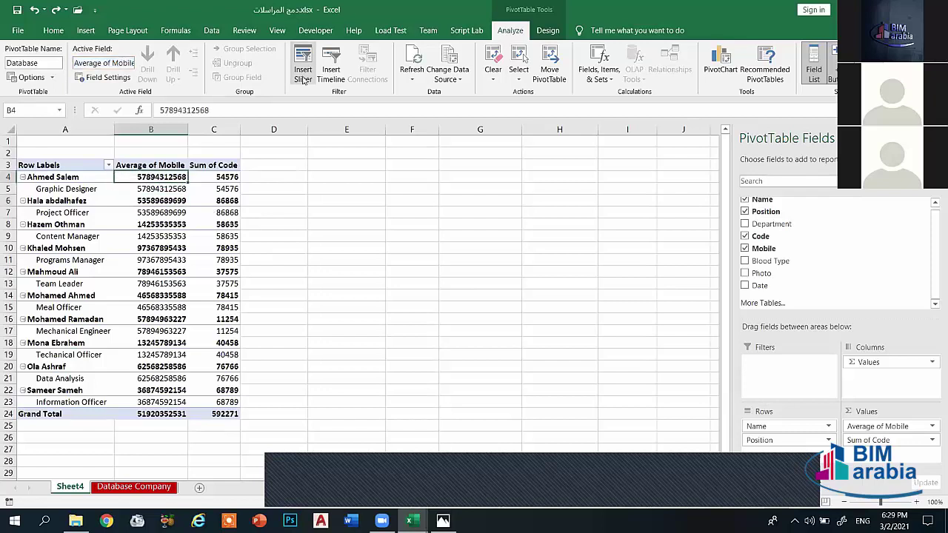
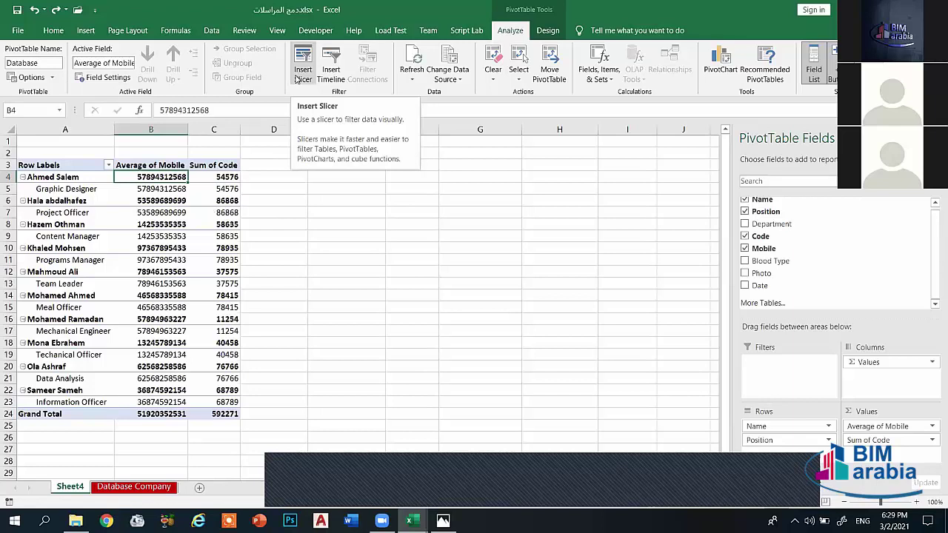
Step: Insert slicers for only the Name and Position fields of the employee pivot table
left_click(303, 82)
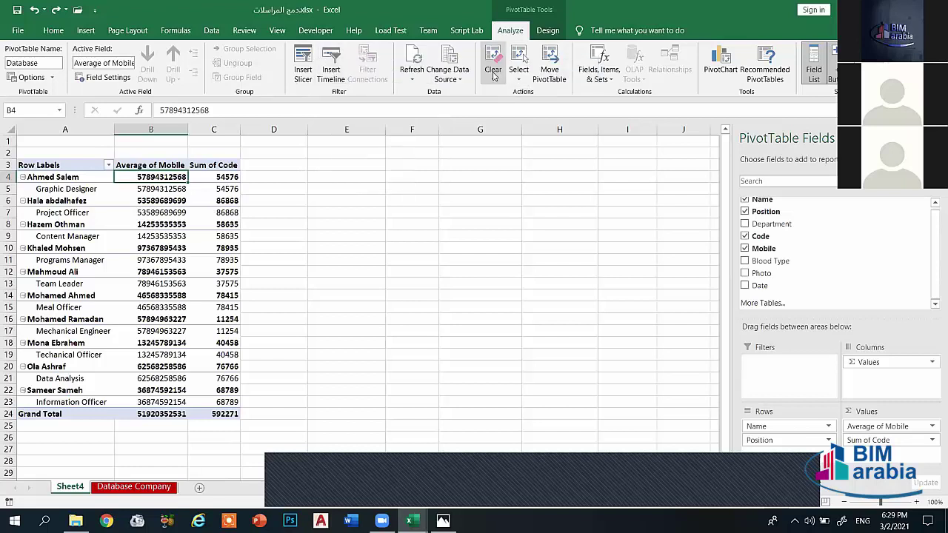
left_click(309, 67)
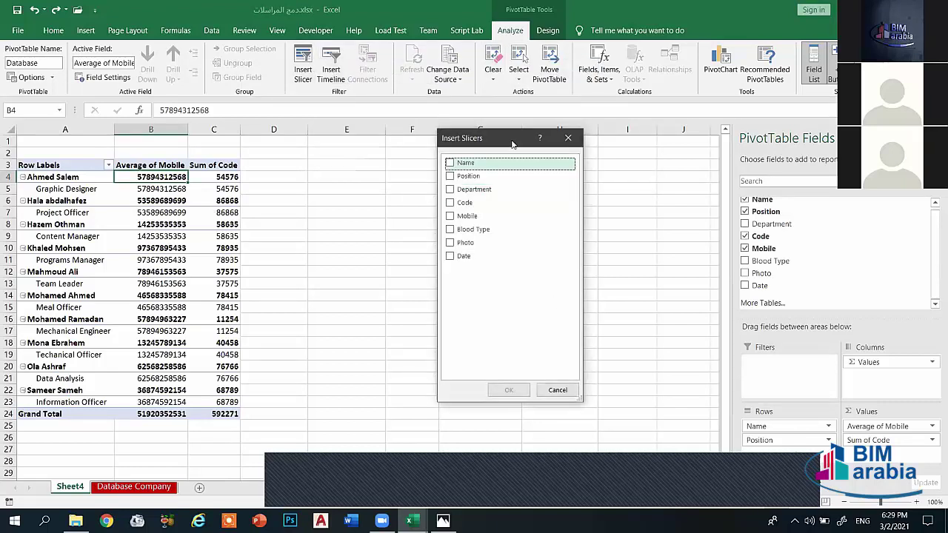
left_click_drag(492, 138, 435, 61)
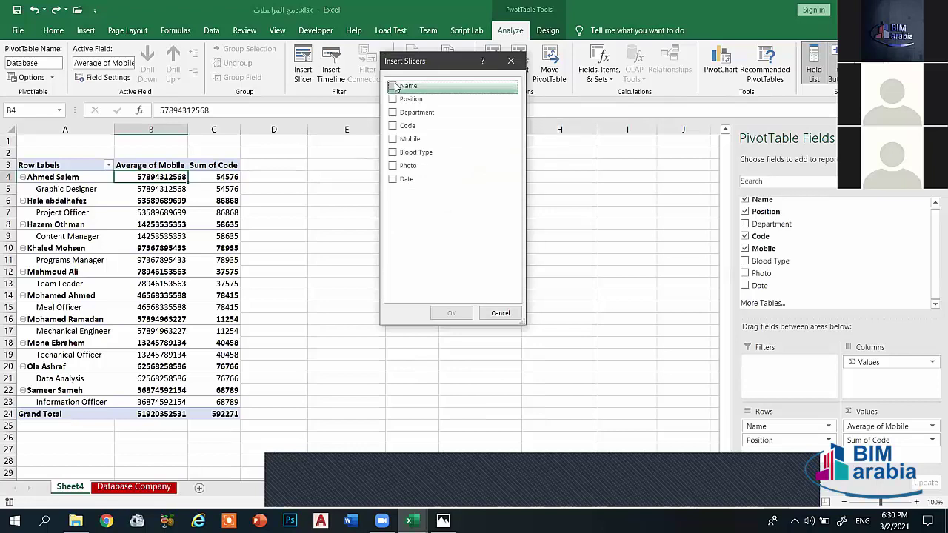
left_click(393, 85)
left_click(394, 100)
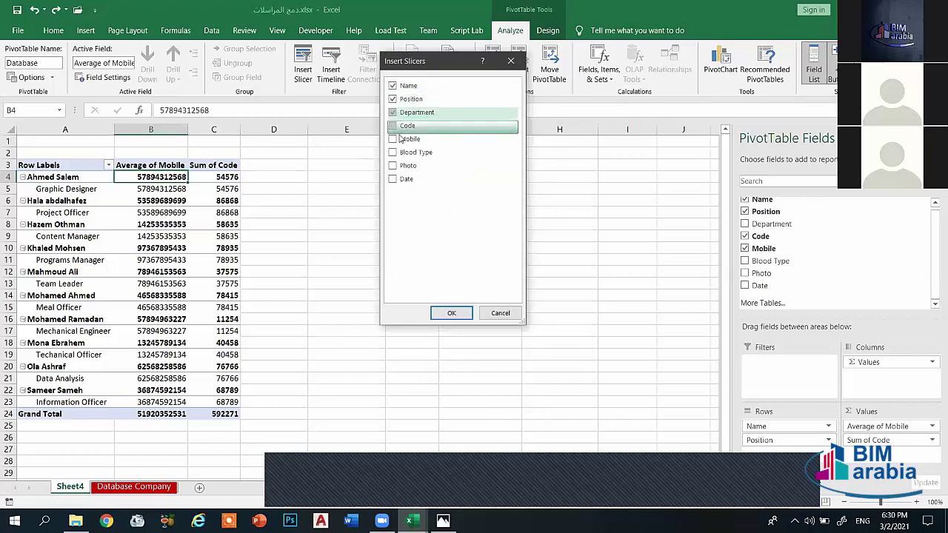
left_click(392, 127)
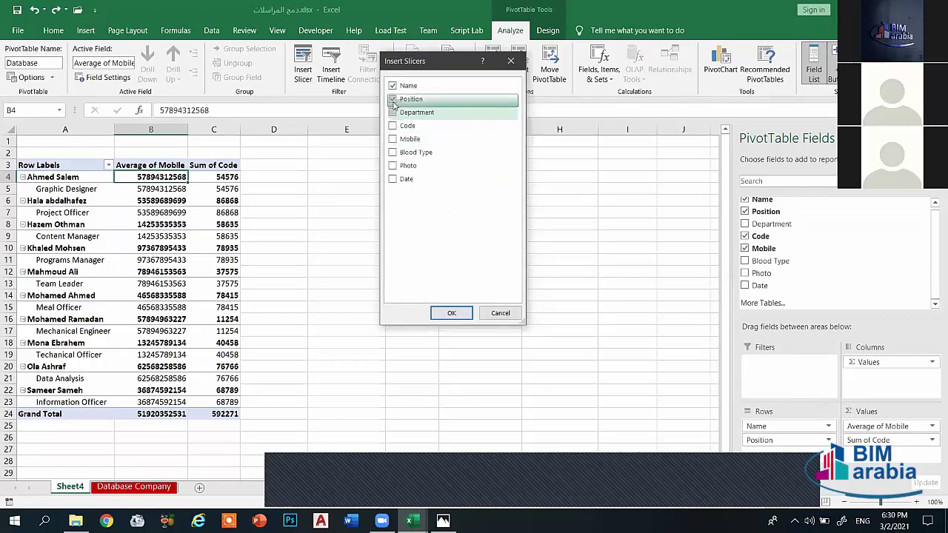
left_click(393, 113)
left_click(394, 100)
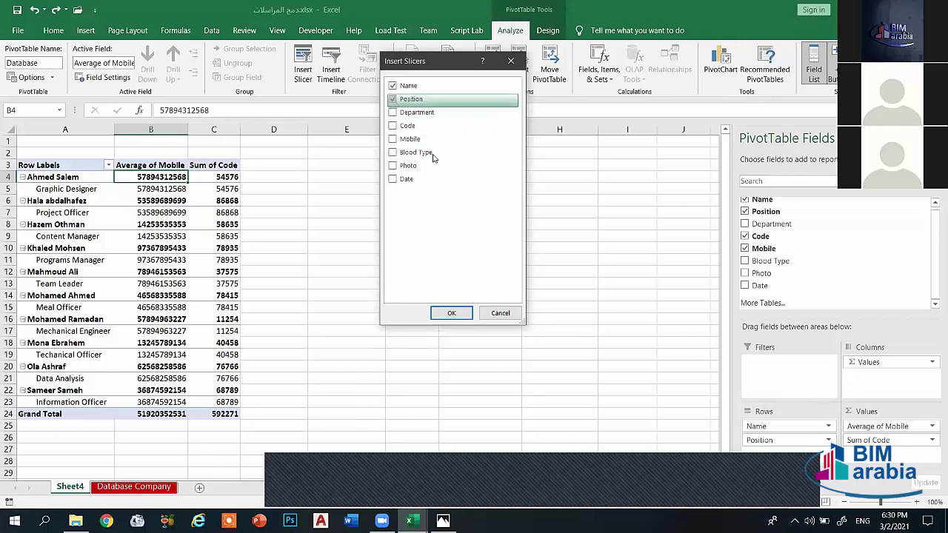
left_click(451, 313)
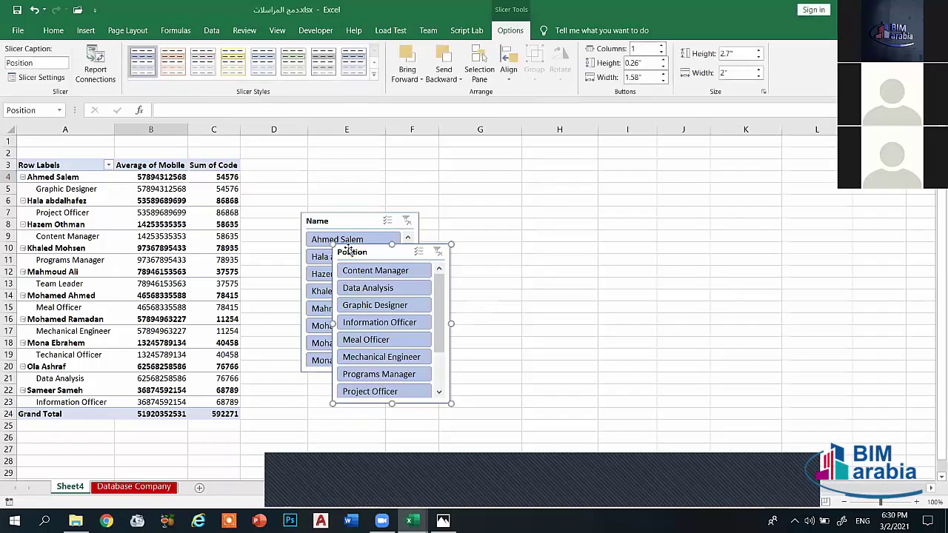
Step: Drag the Position and Name slicers apart, beside the pivot table
left_click_drag(352, 252, 537, 216)
left_click_drag(364, 220, 414, 206)
mouse_move(459, 291)
left_mouse_down()
mouse_move(459, 326)
mouse_move(459, 282)
mouse_move(459, 316)
left_mouse_up()
scroll(446, 207, "up", 3)
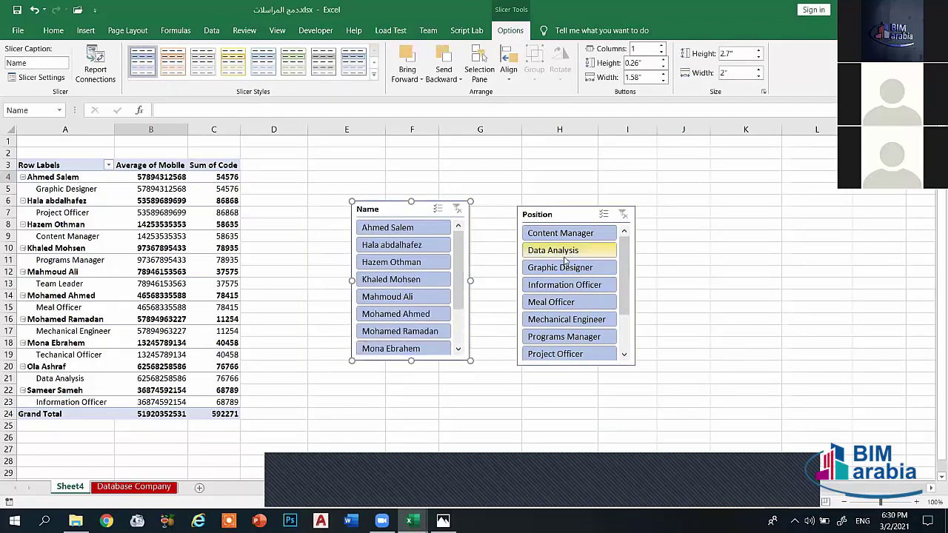
mouse_move(625, 281)
left_mouse_down()
mouse_move(625, 334)
mouse_move(625, 237)
left_mouse_up()
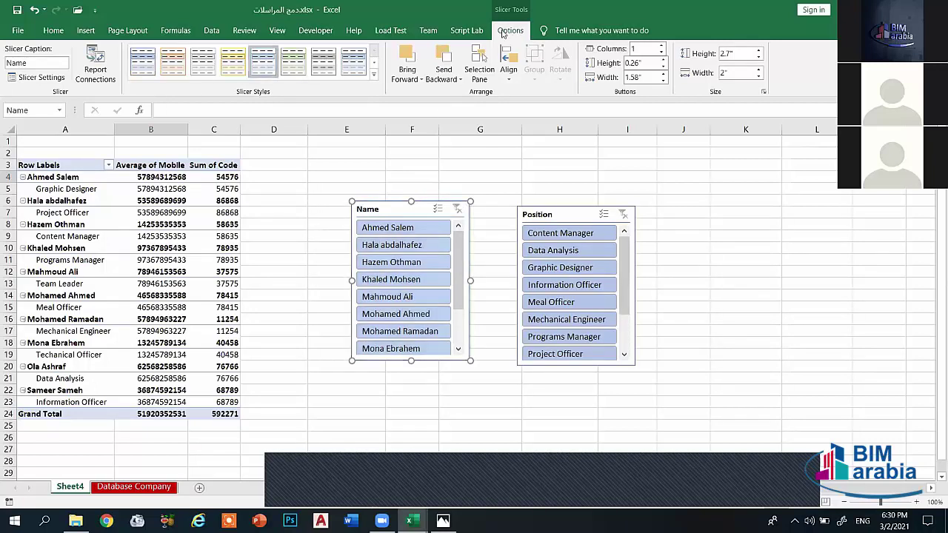
Step: Apply a green slicer style to Name and an orange style to Position
left_click(293, 61)
left_click(572, 214)
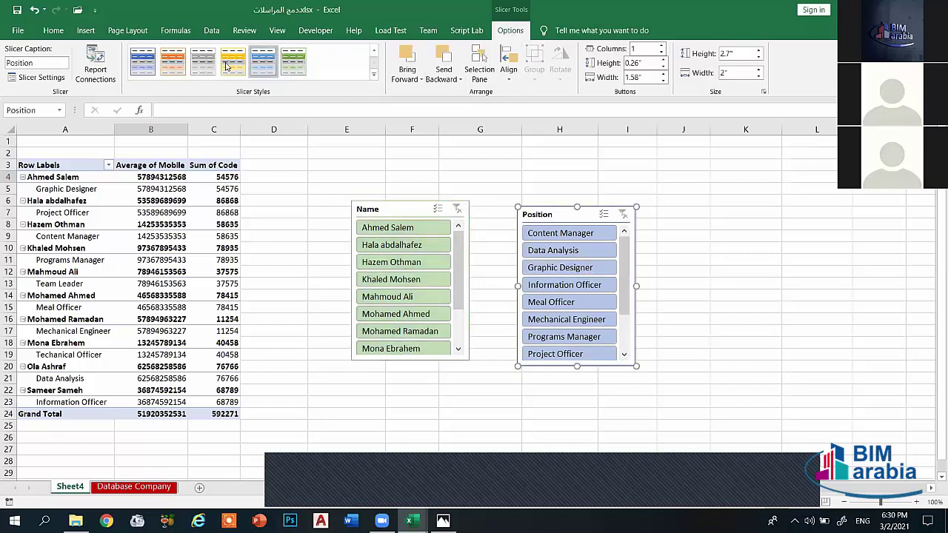
left_click(172, 62)
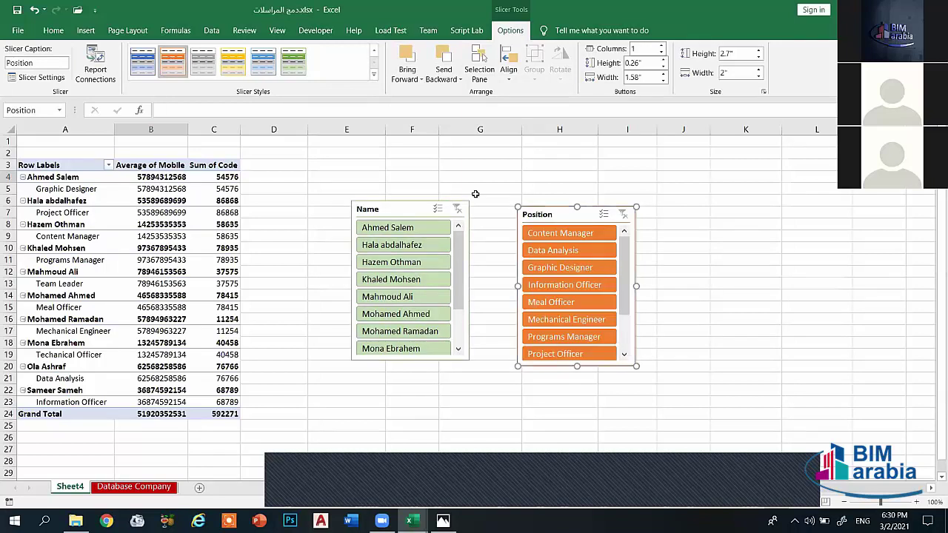
left_click(427, 174)
Step: Toggle Multi-Select on the Name slicer and nudge it nearer the Position slicer
left_click(467, 209)
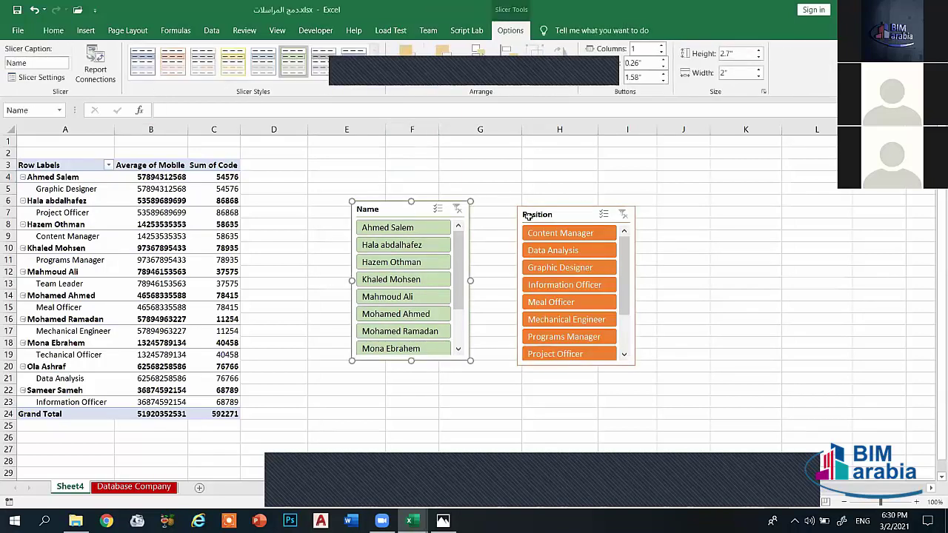
left_click(438, 210)
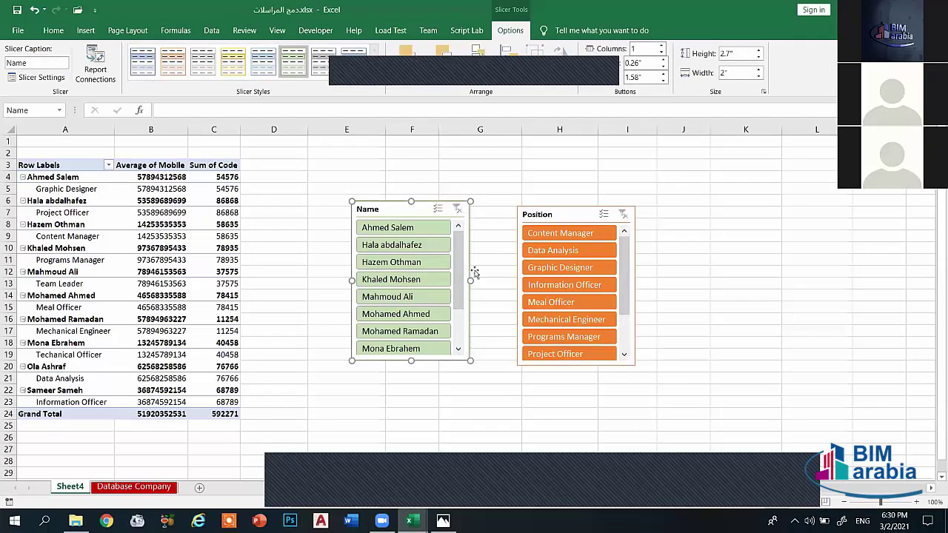
left_click_drag(398, 213, 413, 209)
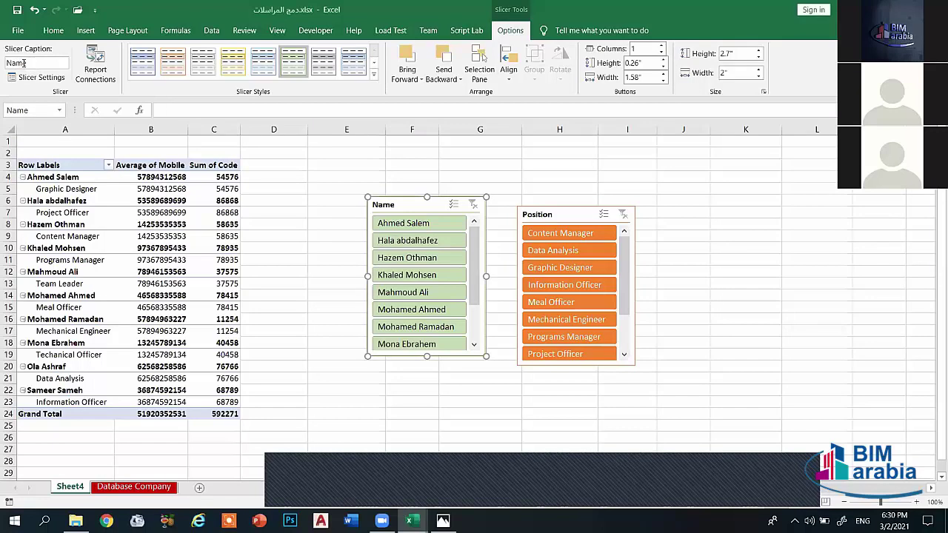
Step: Rename the Name slicer to 'Product Name' in Slicer Settings
left_click(22, 65)
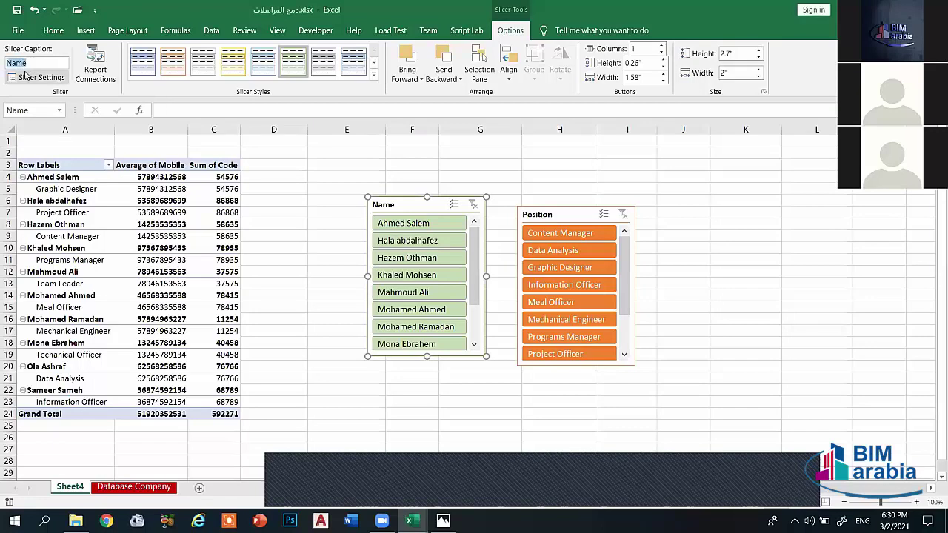
left_click(26, 76)
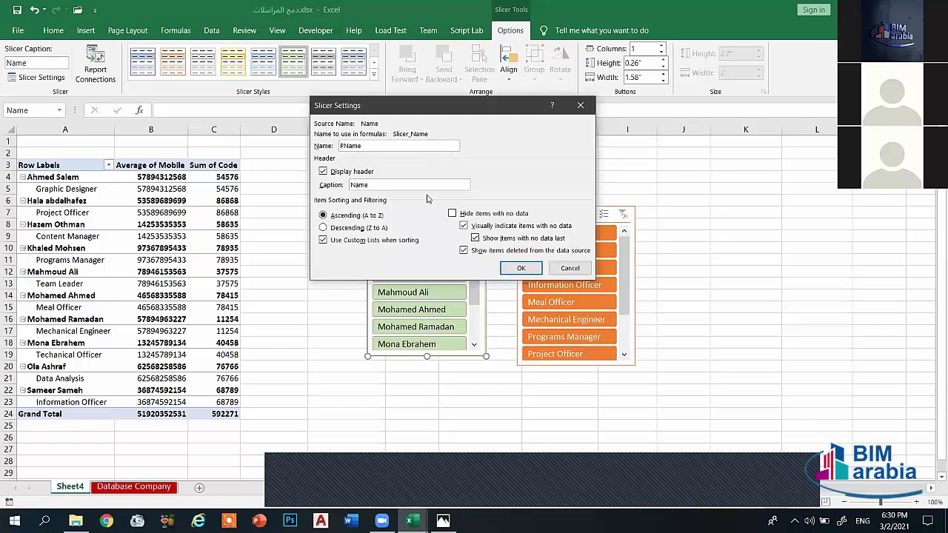
type("roduct")
left_click(521, 270)
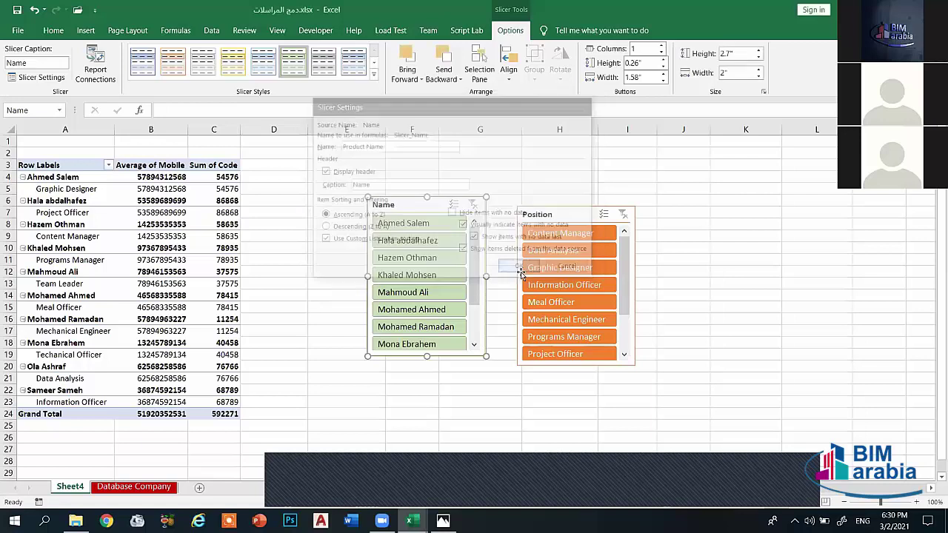
Step: Change the slicer caption to 'Product' and move it, then undo both changes
left_click(27, 62)
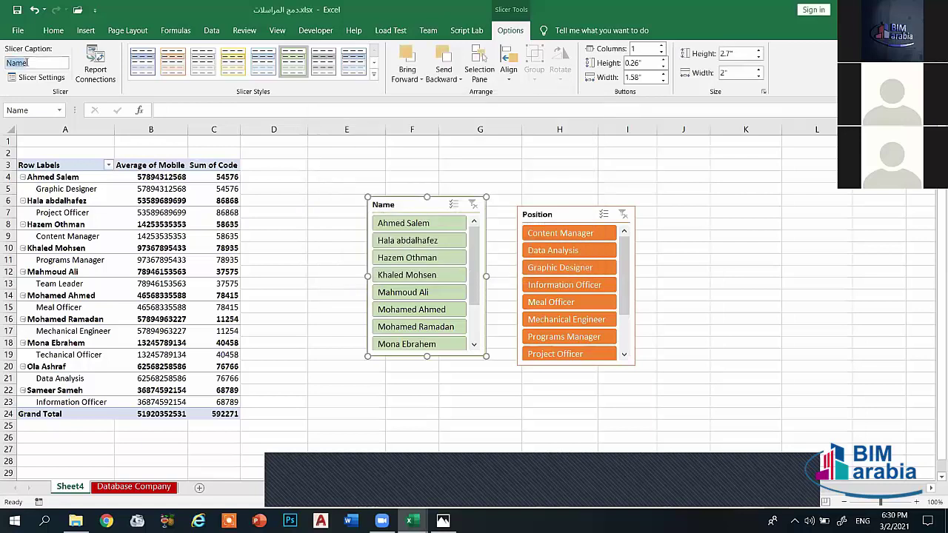
type("Product")
key("Return")
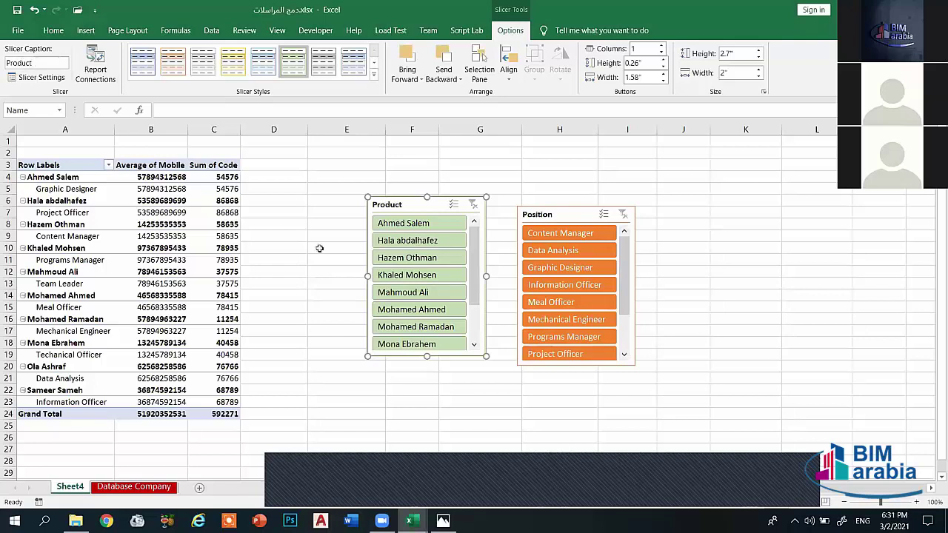
left_click_drag(418, 212, 427, 224)
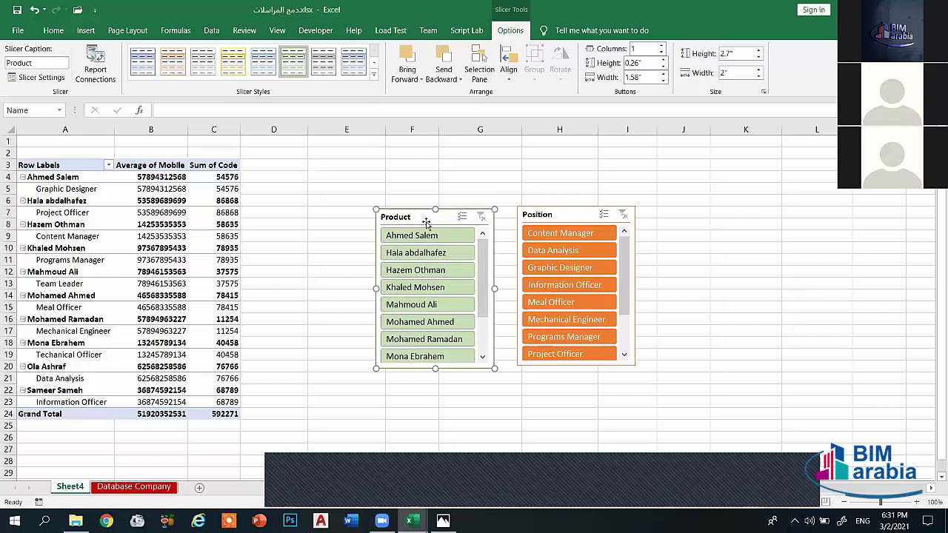
key("ctrl+z")
key("ctrl+z")
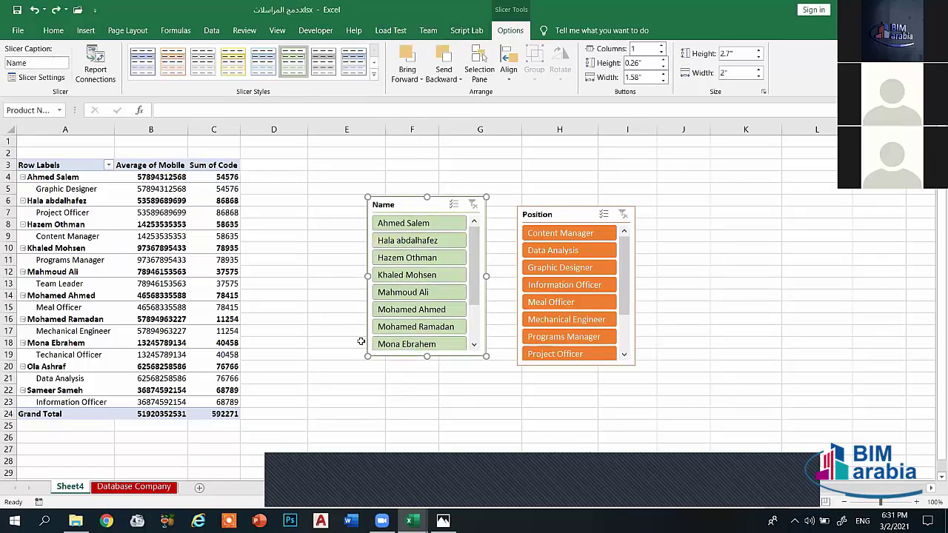
left_click(169, 260)
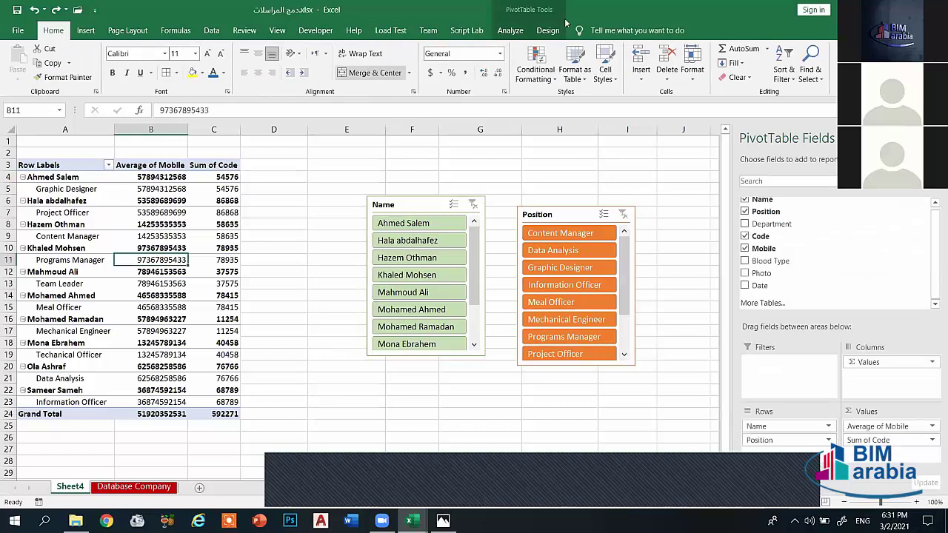
left_click(510, 30)
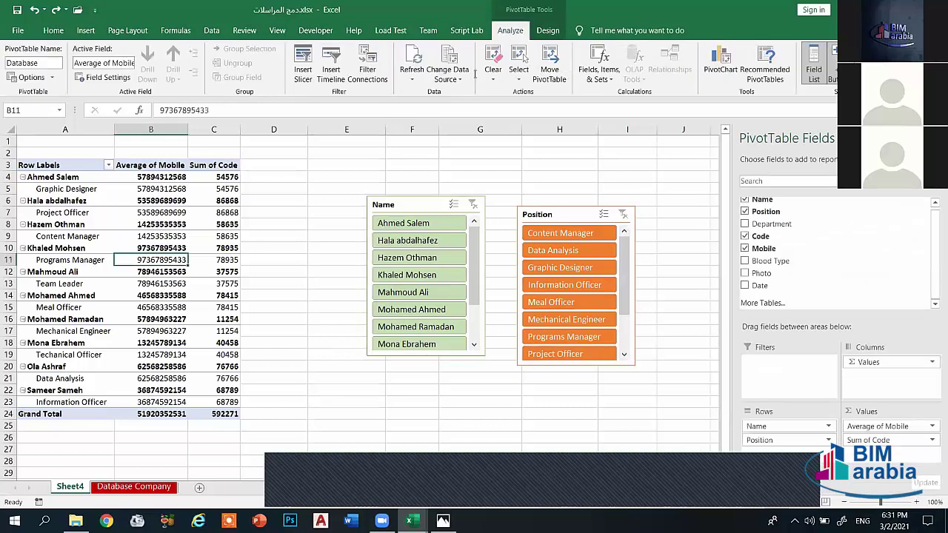
left_click(334, 77)
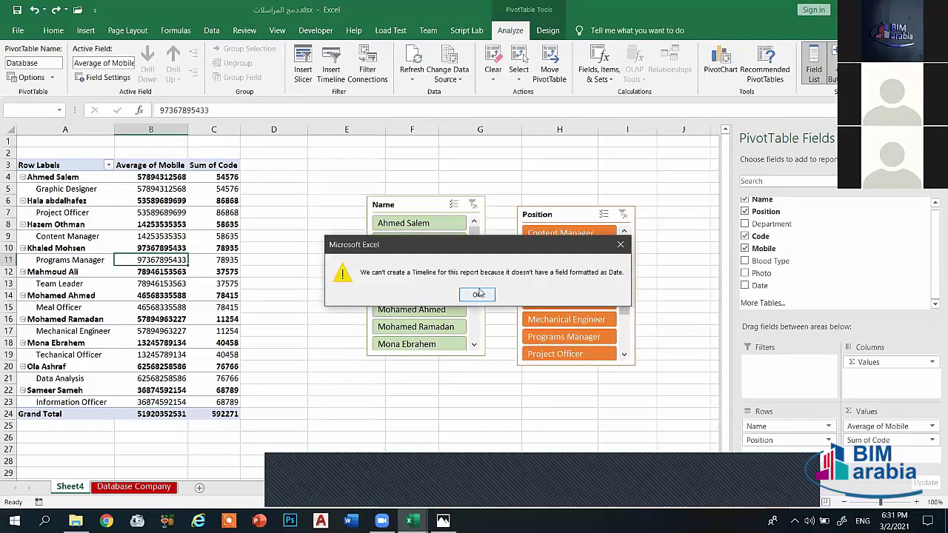
left_click(476, 295)
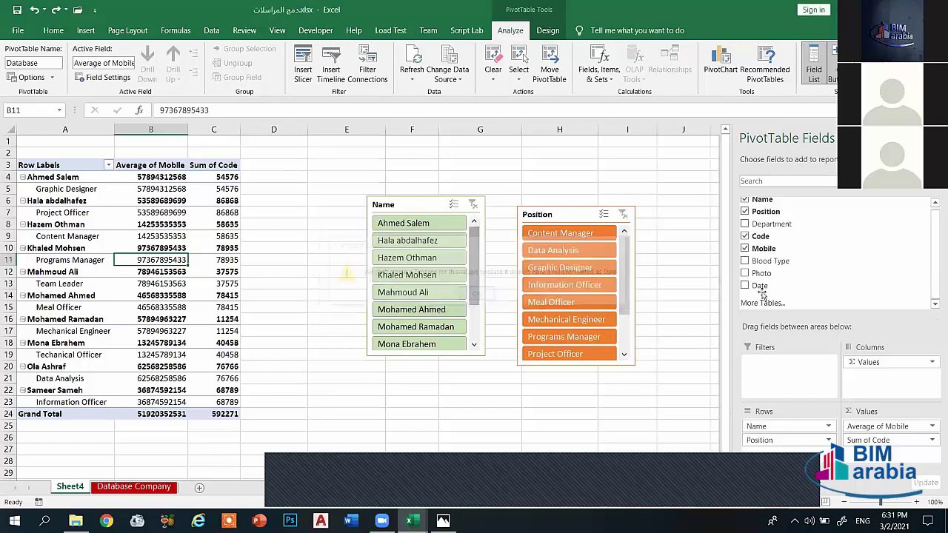
left_click(744, 286)
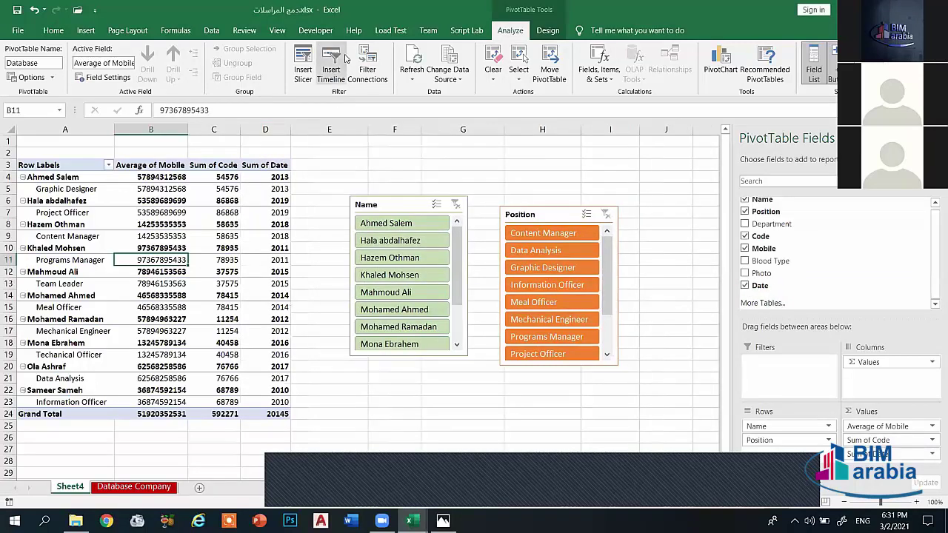
left_click(335, 69)
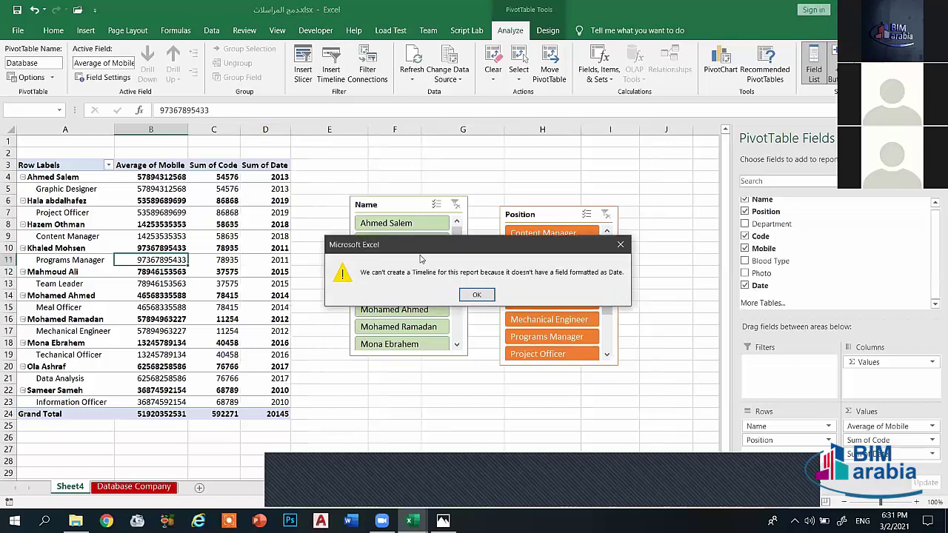
left_click(476, 295)
left_click(280, 178)
left_click(331, 63)
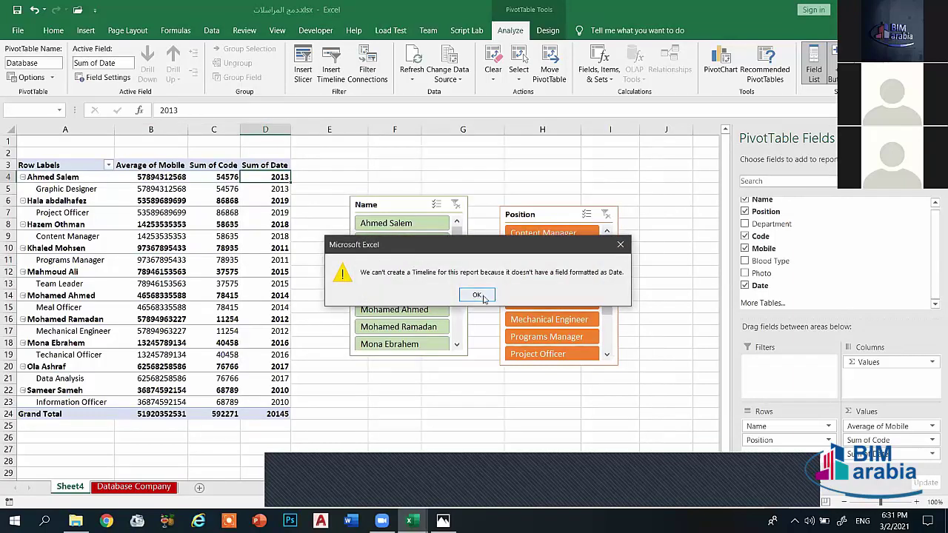
left_click(490, 295)
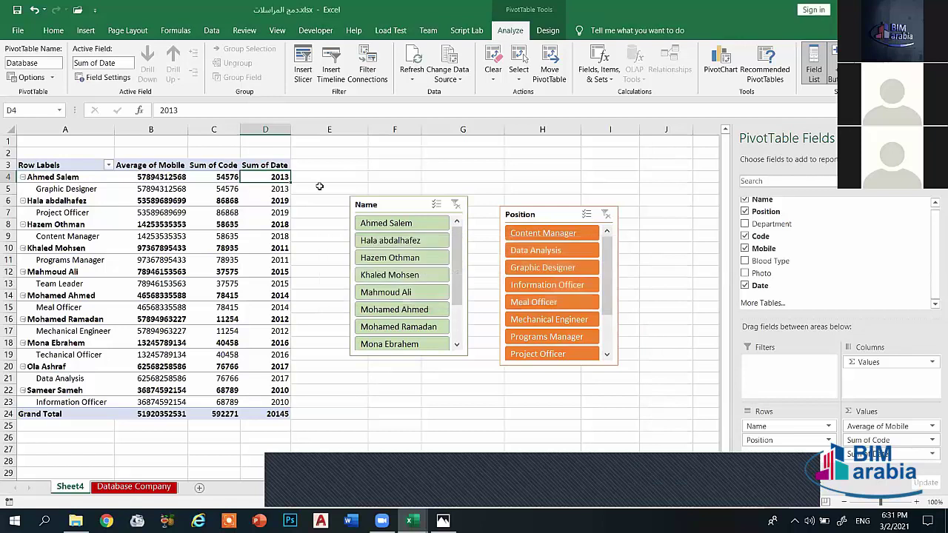
left_click_drag(271, 165, 264, 408)
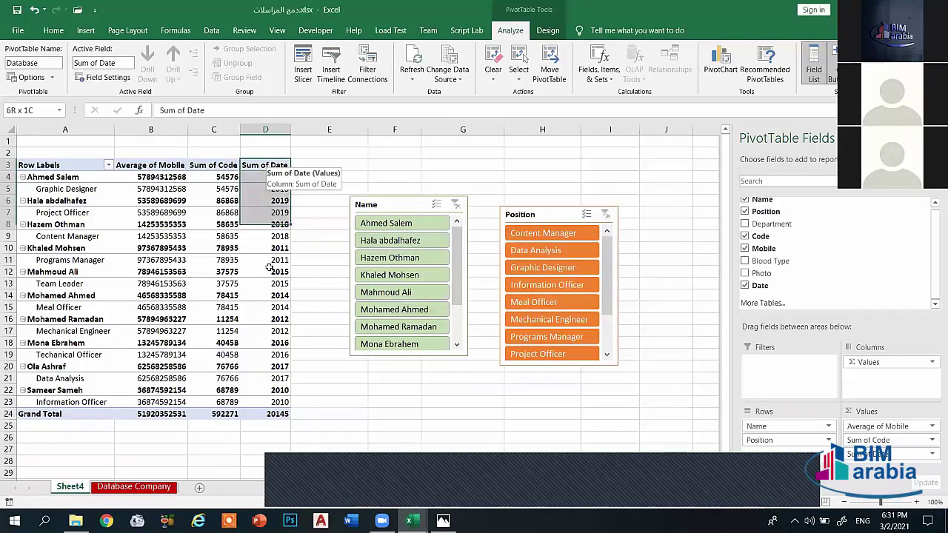
left_click(332, 68)
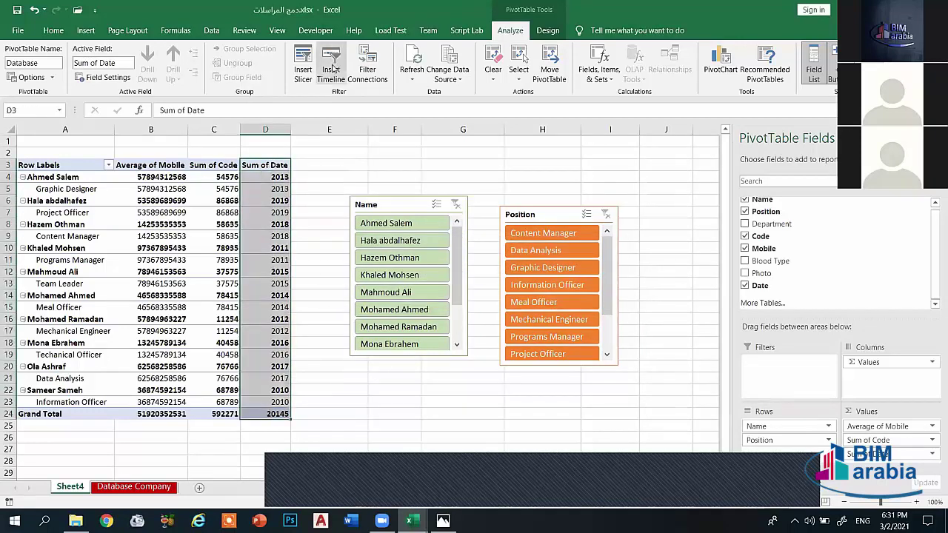
left_click(478, 295)
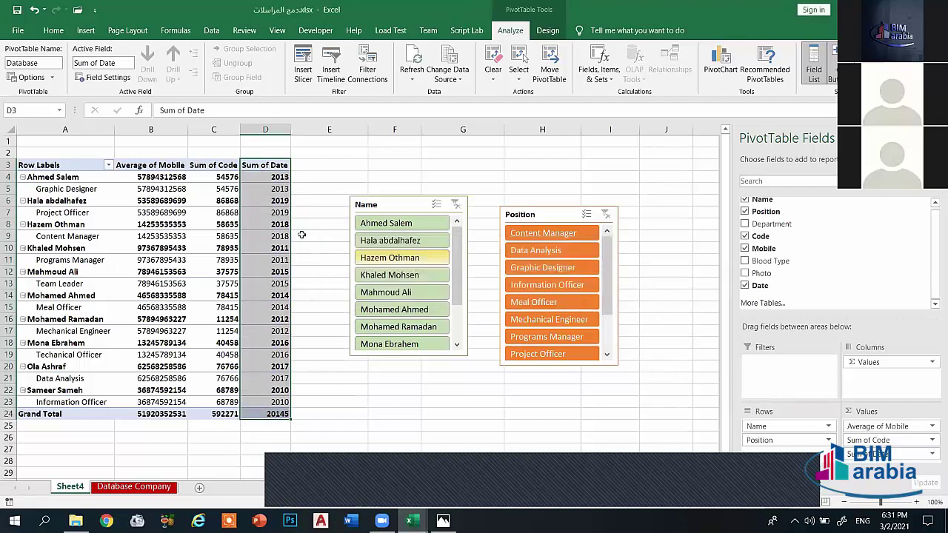
left_click(281, 212)
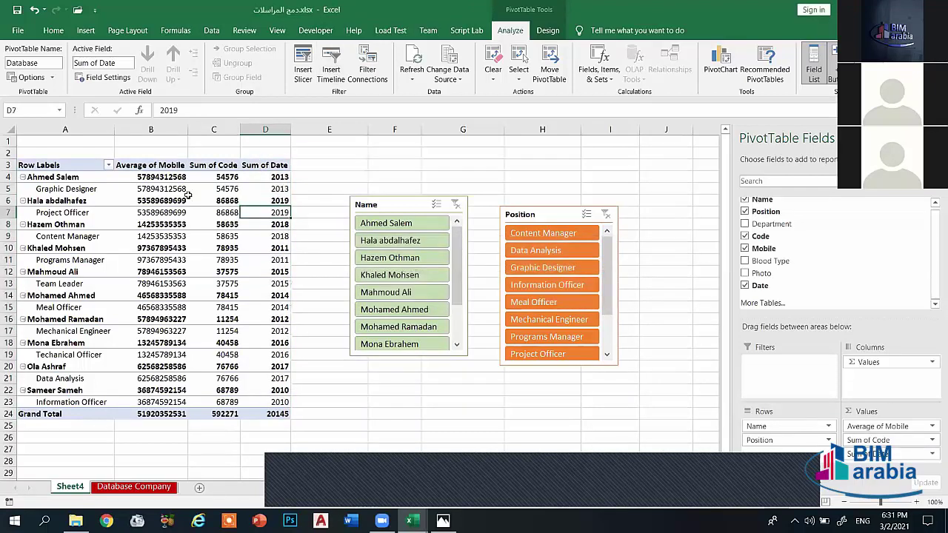
mouse_move(188, 195)
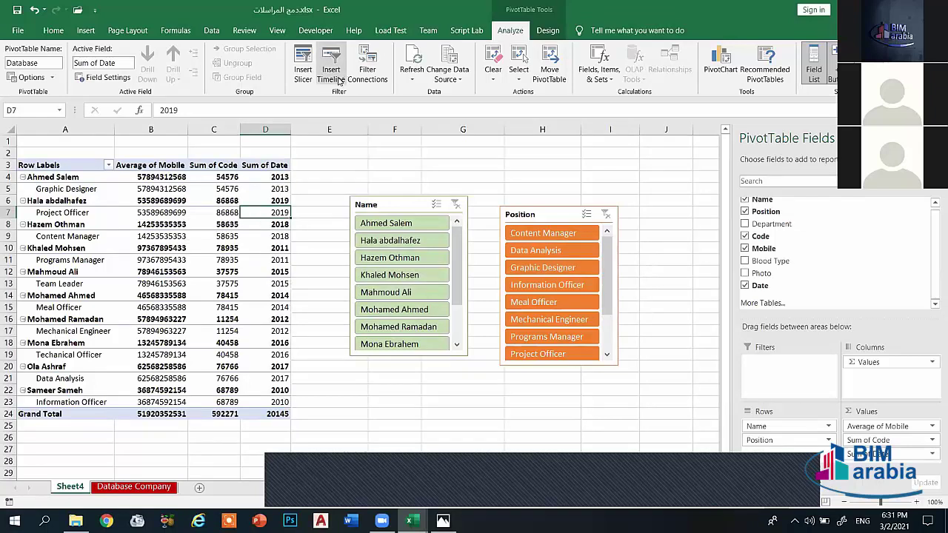
left_click_drag(283, 178, 265, 426)
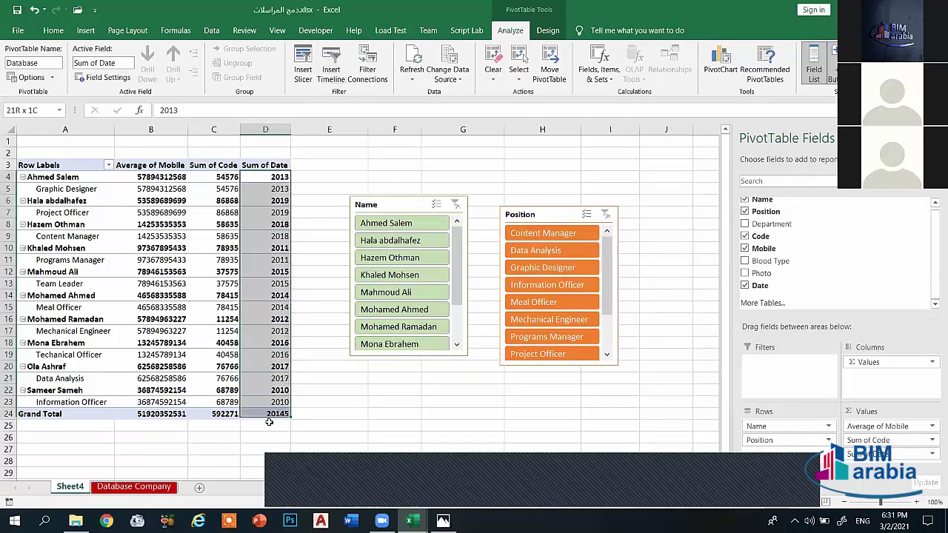
left_click(351, 178)
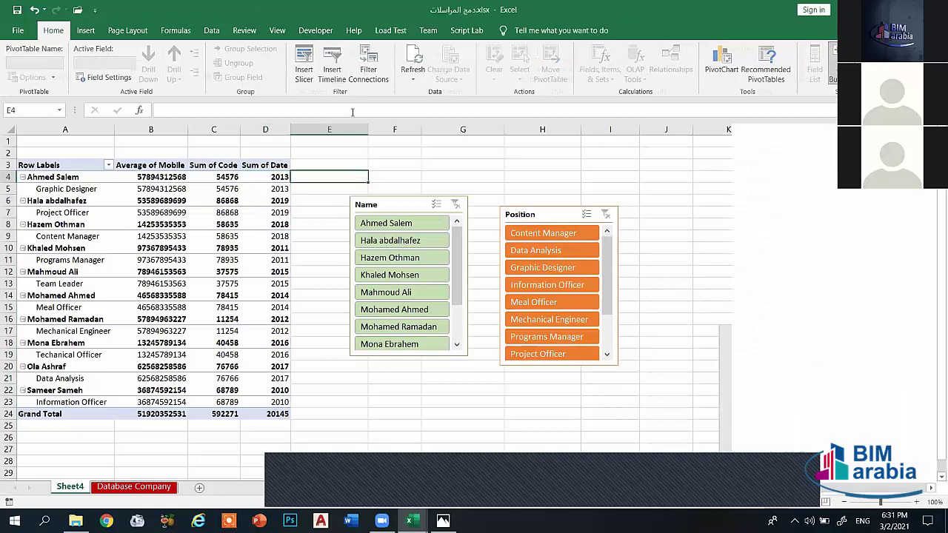
left_click(274, 205)
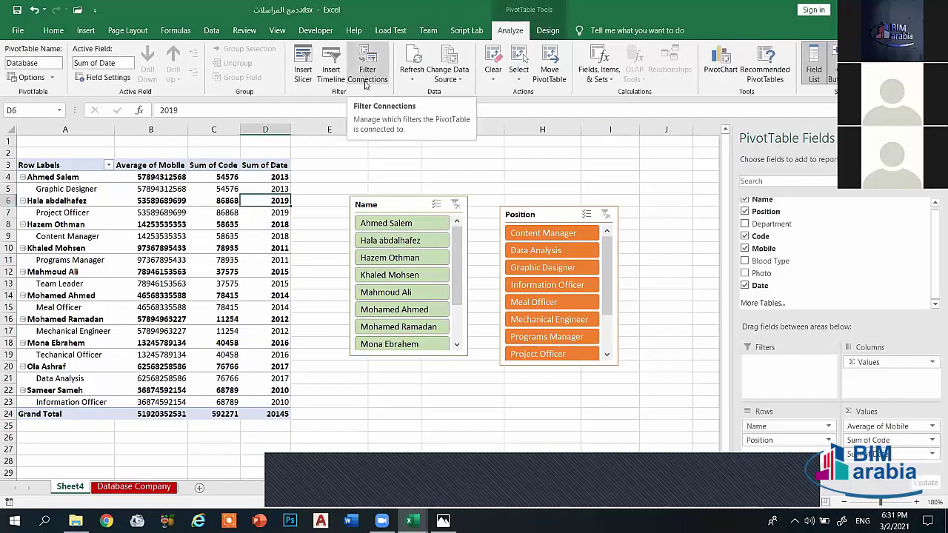
Step: Check the pivot table's Filter Connections, then move the Position slicer up slightly
left_click(365, 78)
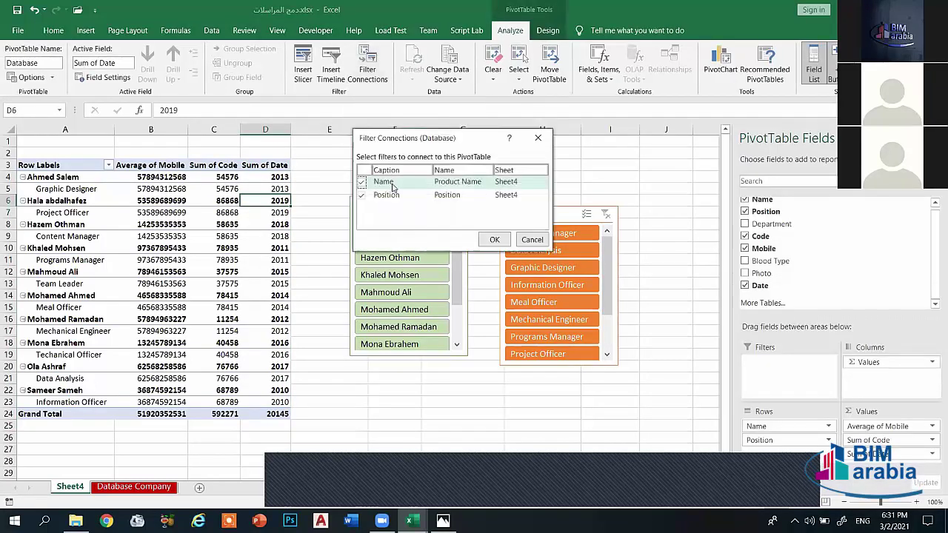
left_click(494, 239)
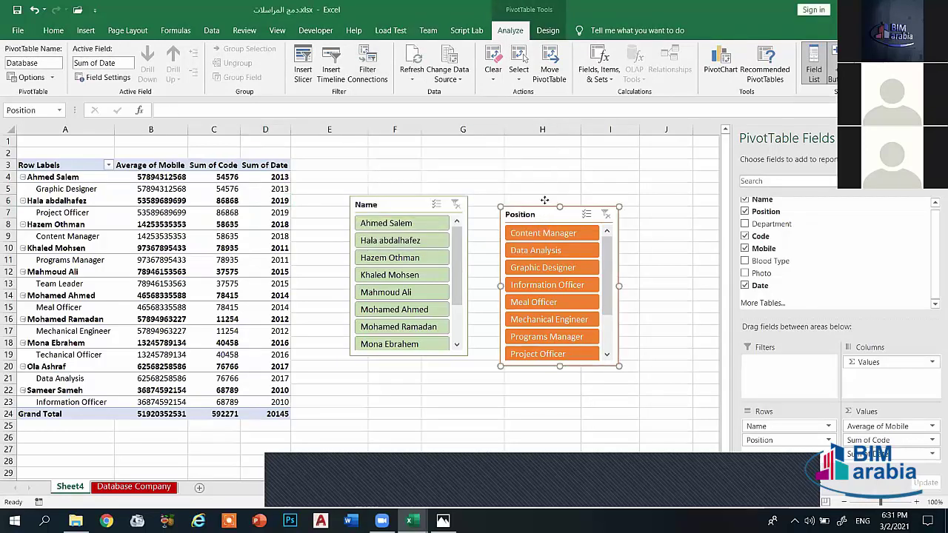
left_click_drag(546, 214, 546, 186)
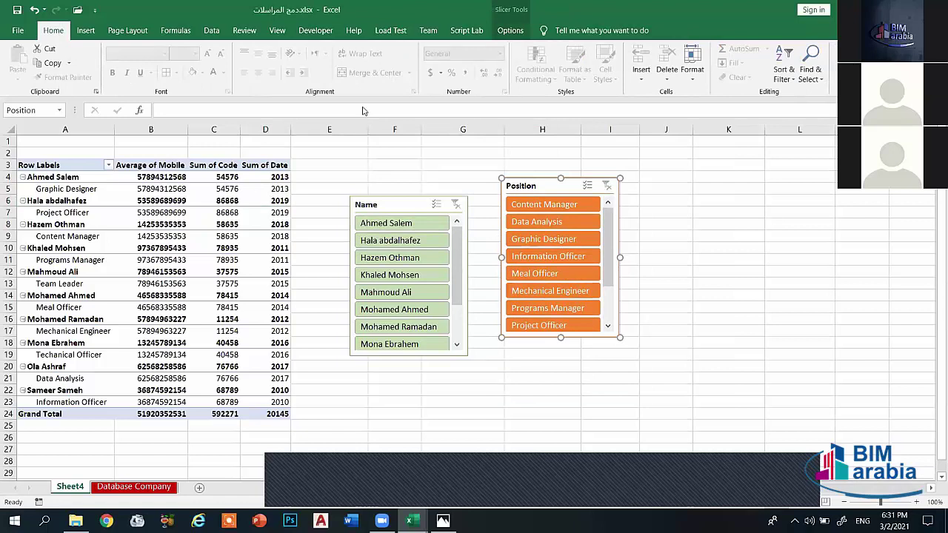
Step: Confirm the Name and Position slicers are both connected to the pivot table
left_click(266, 201)
left_click(367, 65)
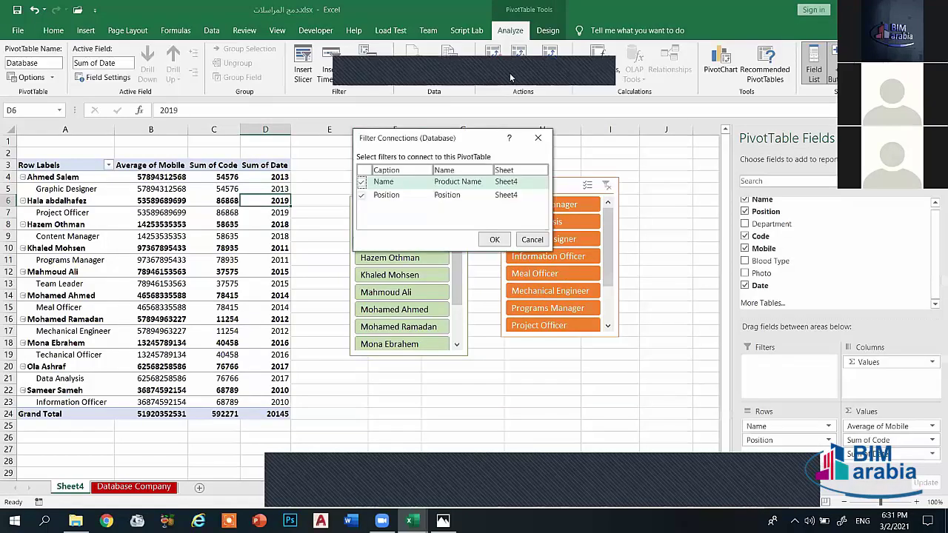
left_click(386, 195)
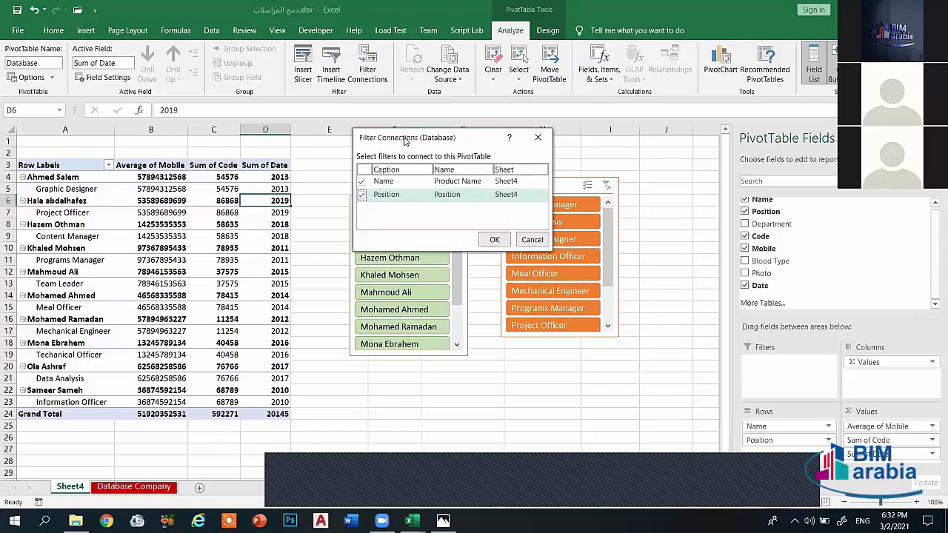
left_click_drag(413, 139, 434, 124)
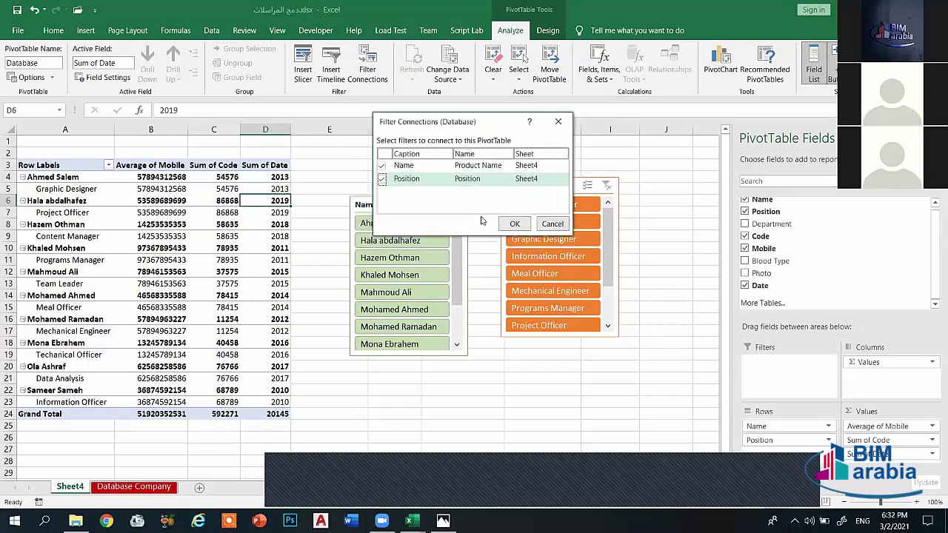
left_click(515, 165)
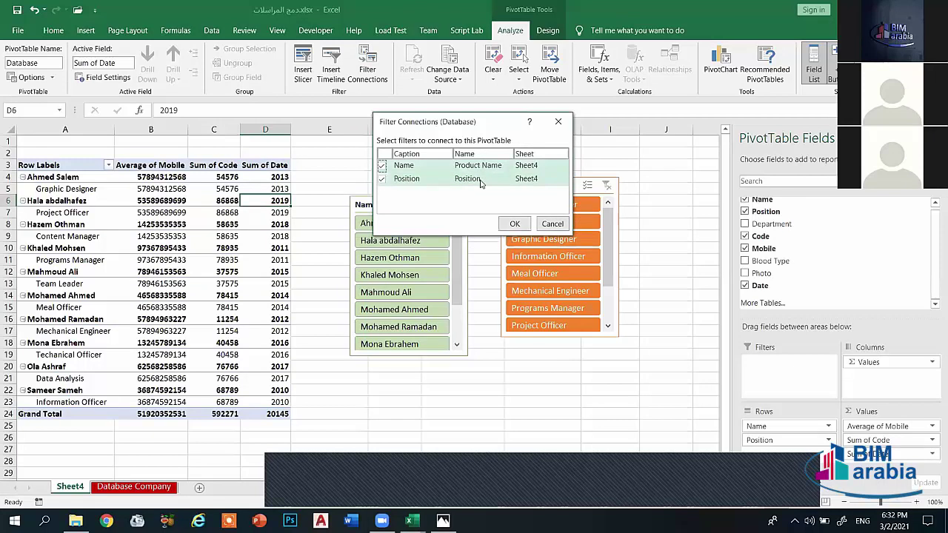
left_click(457, 179)
left_click(514, 224)
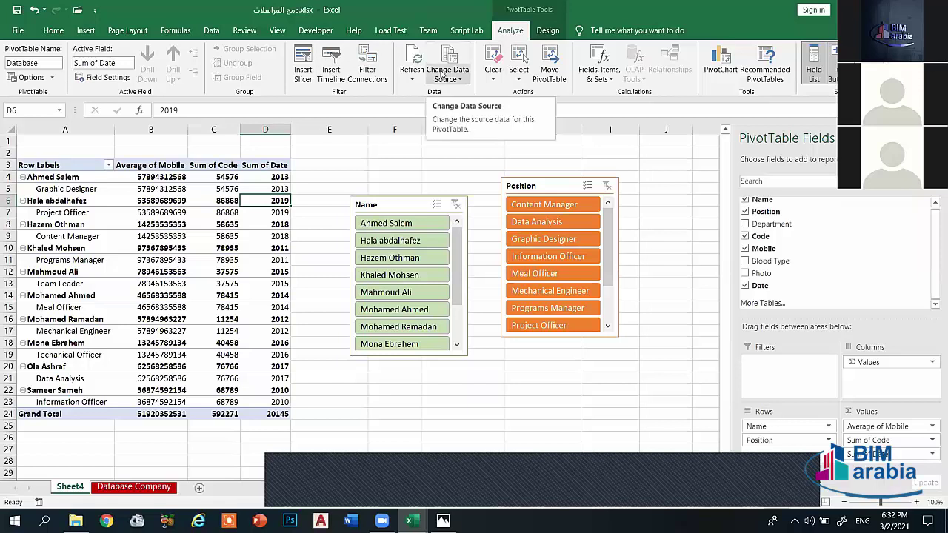
left_click(446, 78)
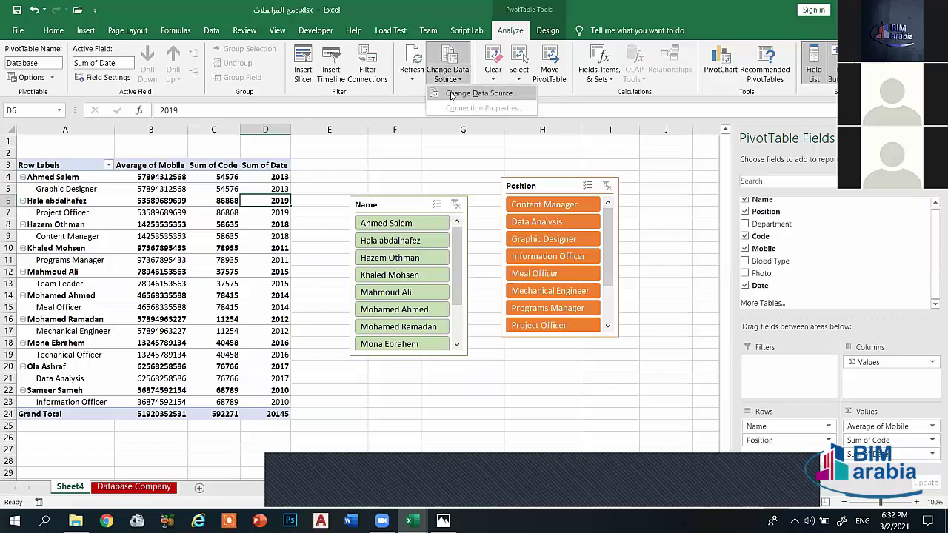
left_click(452, 94)
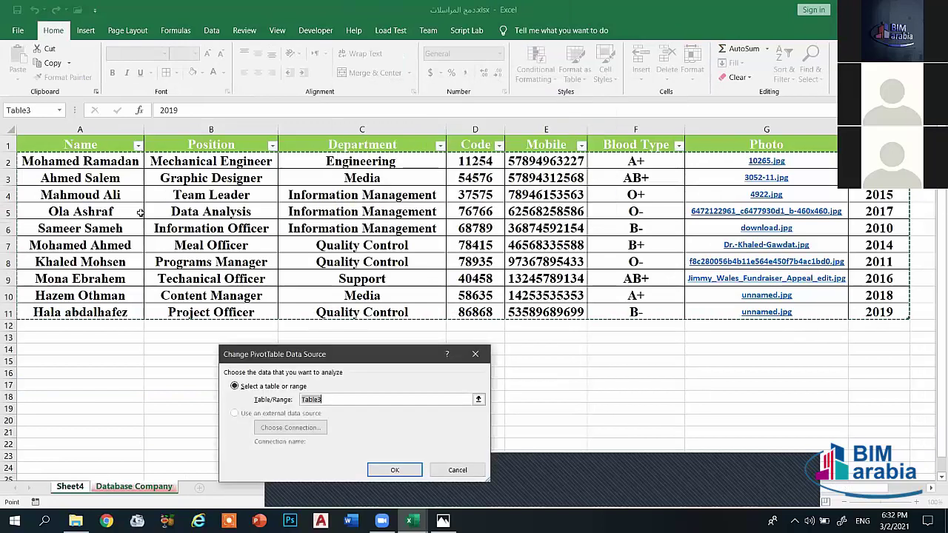
left_click(398, 470)
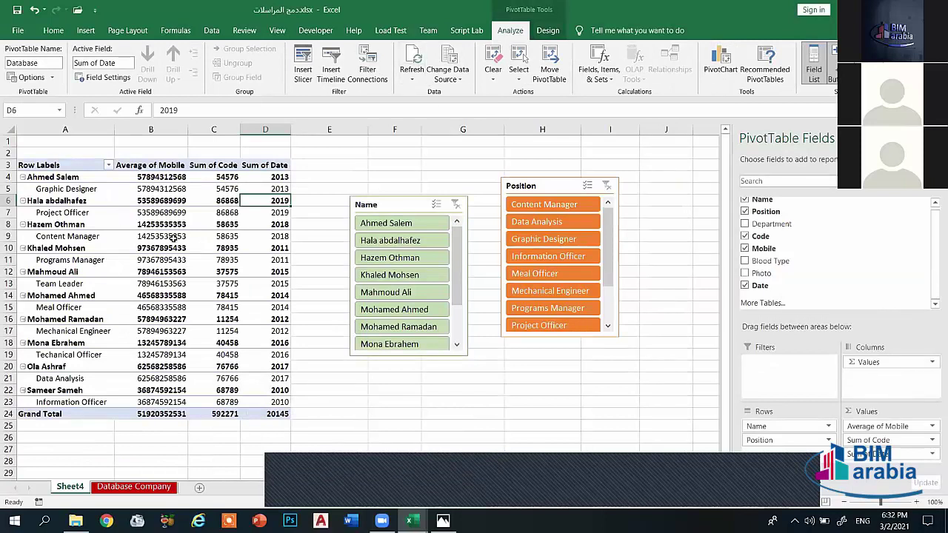
left_click(412, 56)
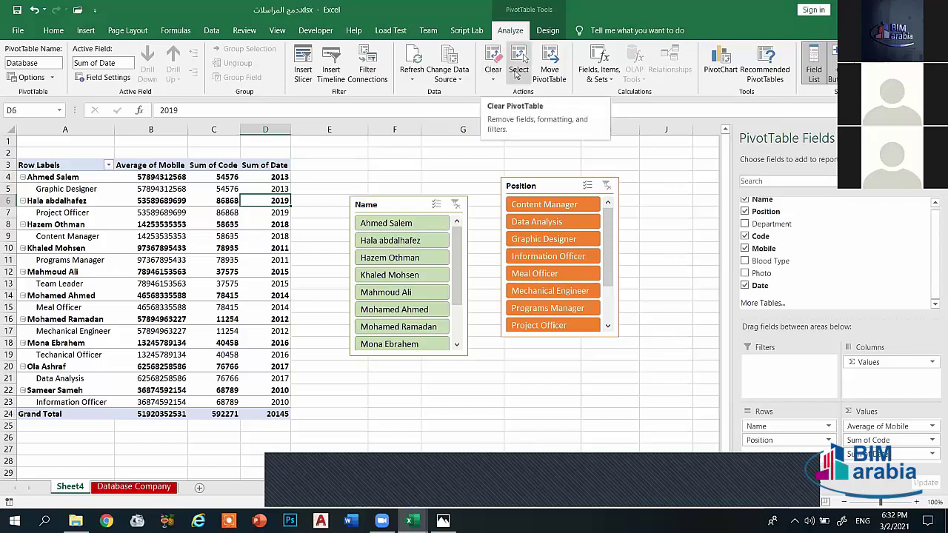
left_click(519, 74)
left_click(517, 65)
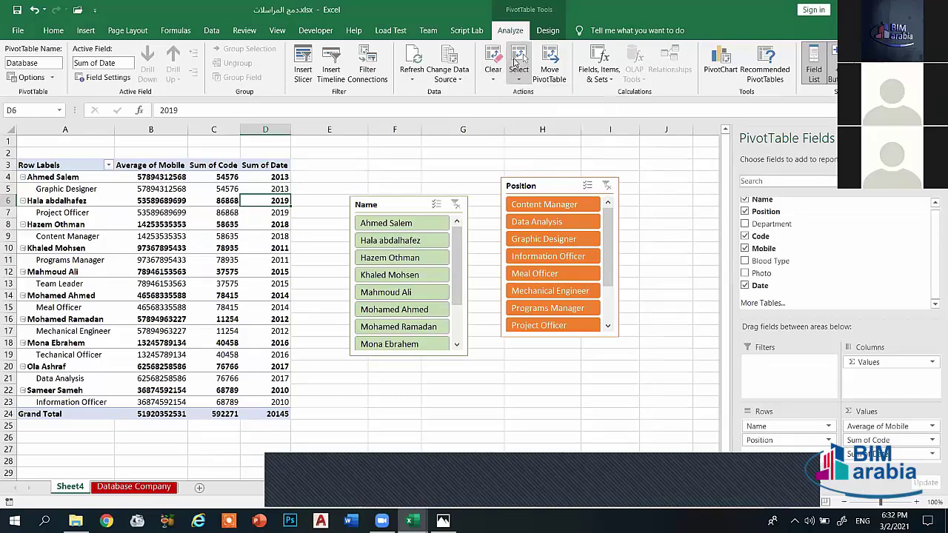
left_click(516, 63)
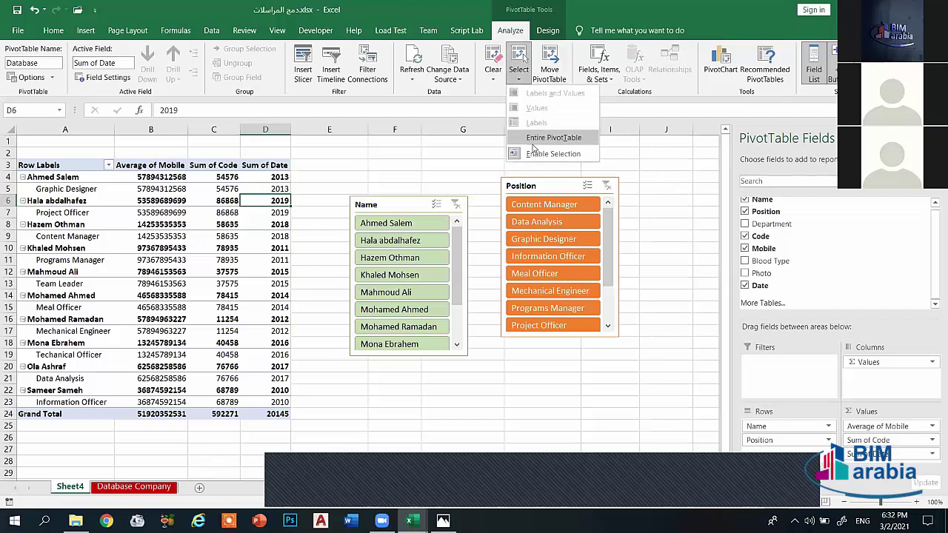
left_click(548, 139)
left_click(394, 164)
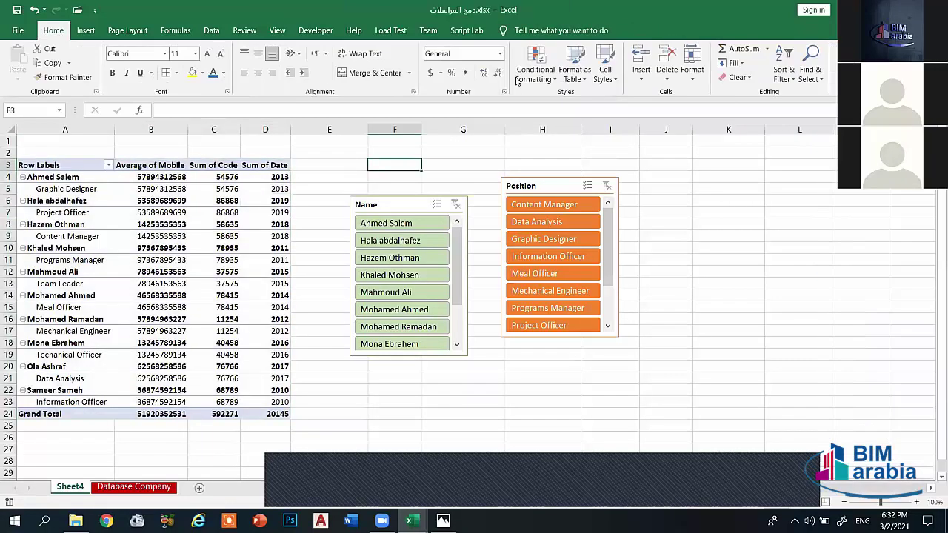
left_click(150, 212)
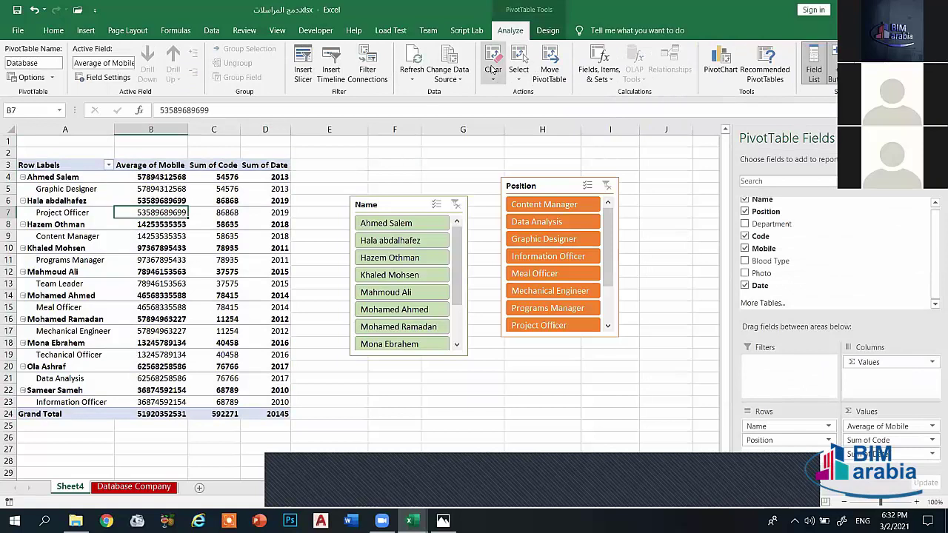
left_click(492, 69)
left_click(507, 90)
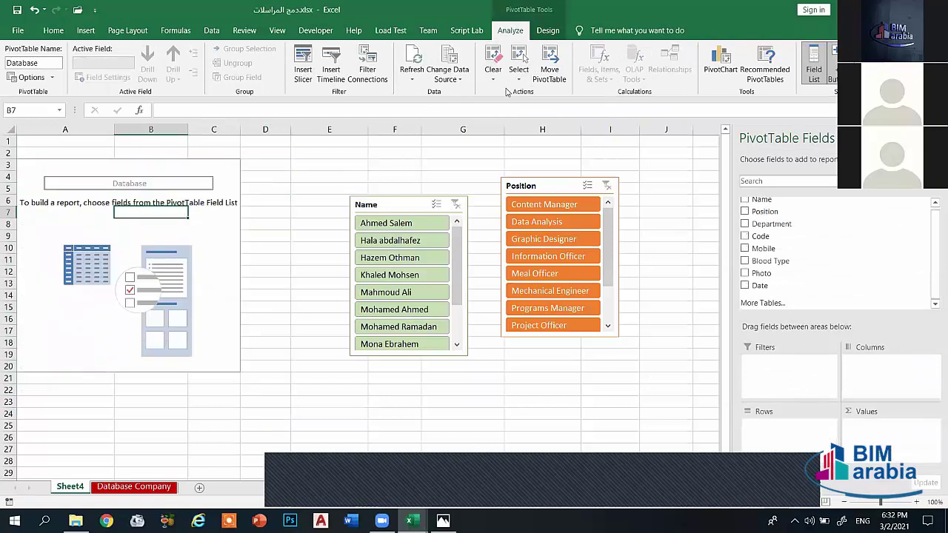
key("ctrl+z")
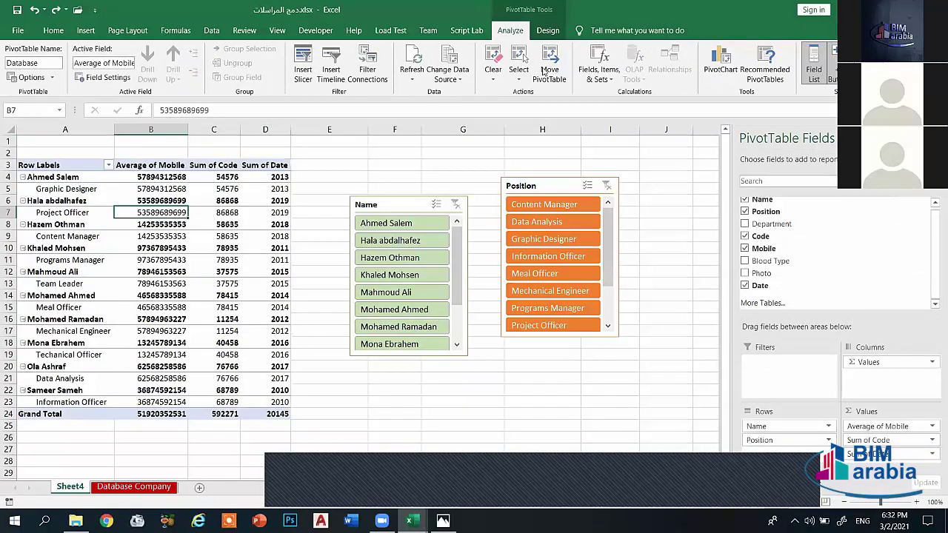
left_click(549, 68)
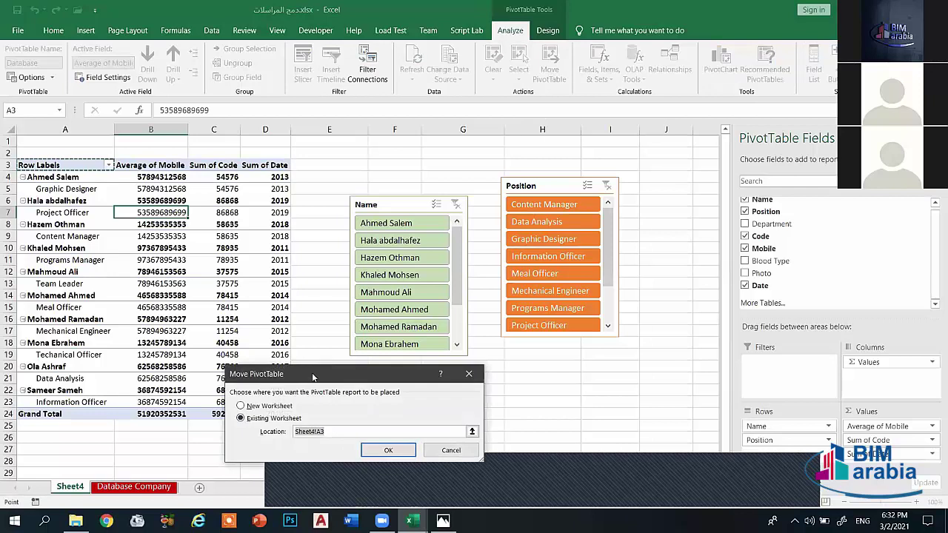
left_click_drag(312, 376, 335, 169)
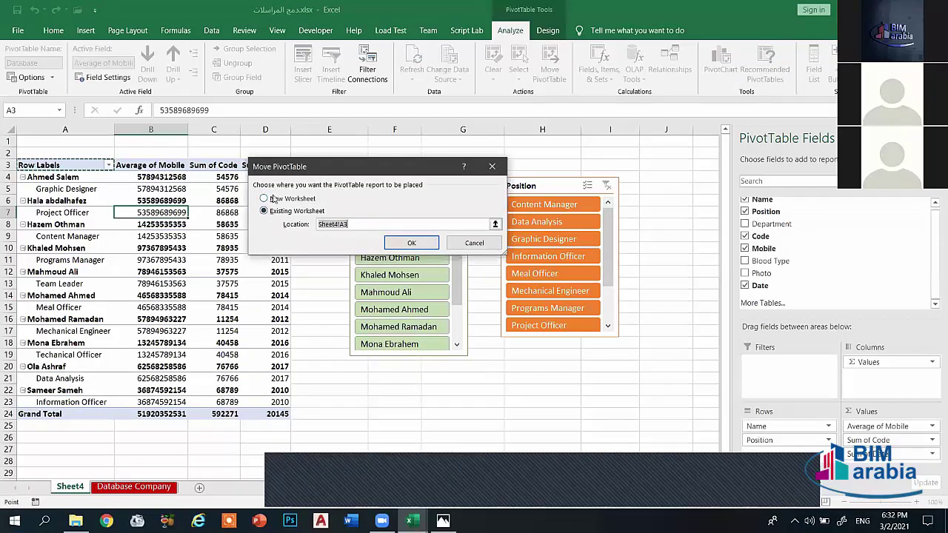
left_click(490, 167)
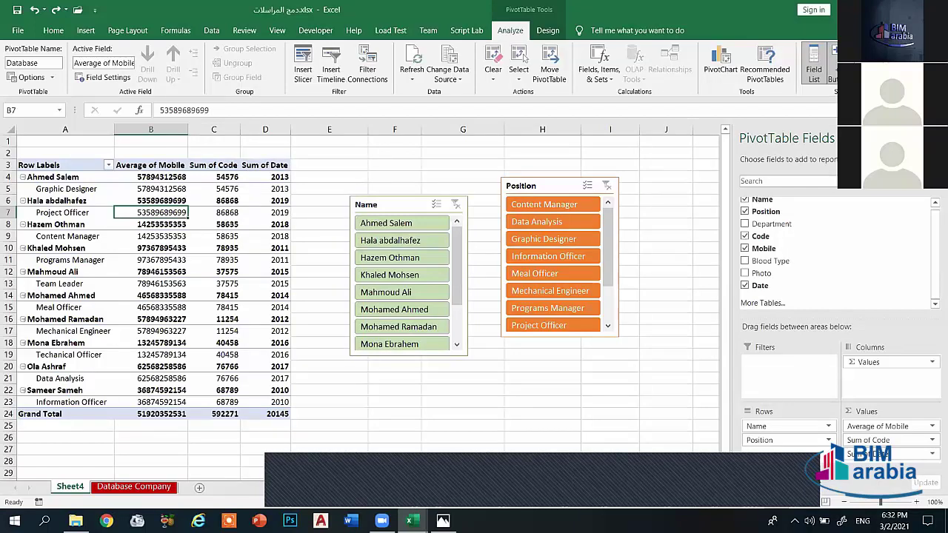
left_click(833, 65)
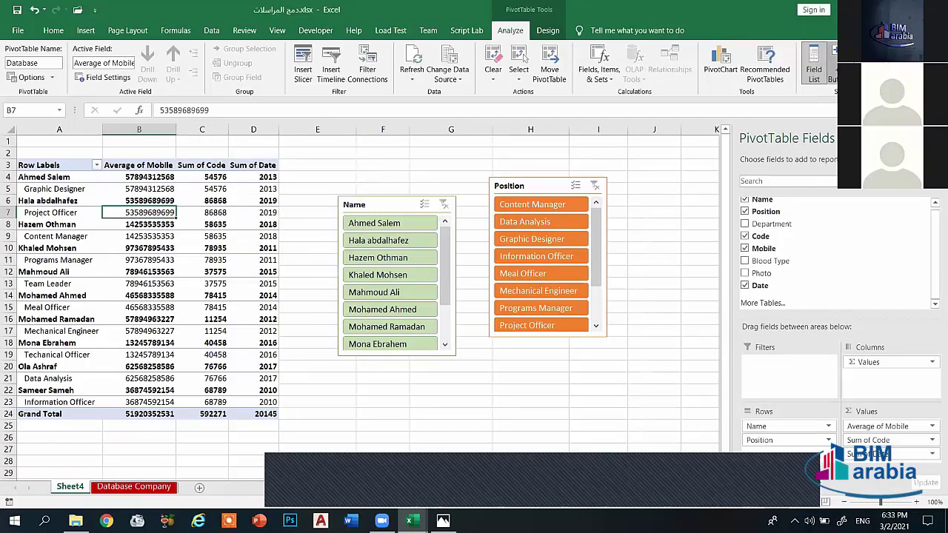
left_click(833, 65)
left_click(832, 65)
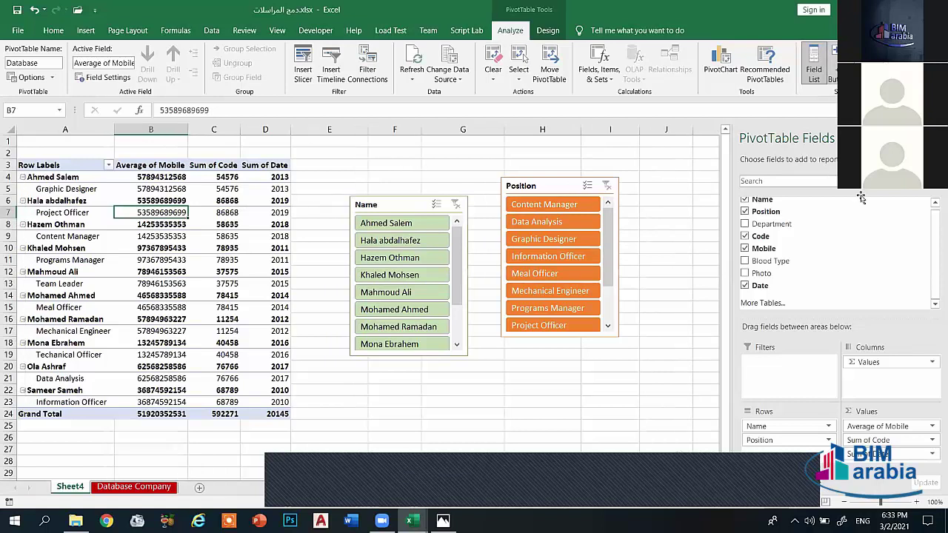
left_click(833, 65)
left_click(852, 66)
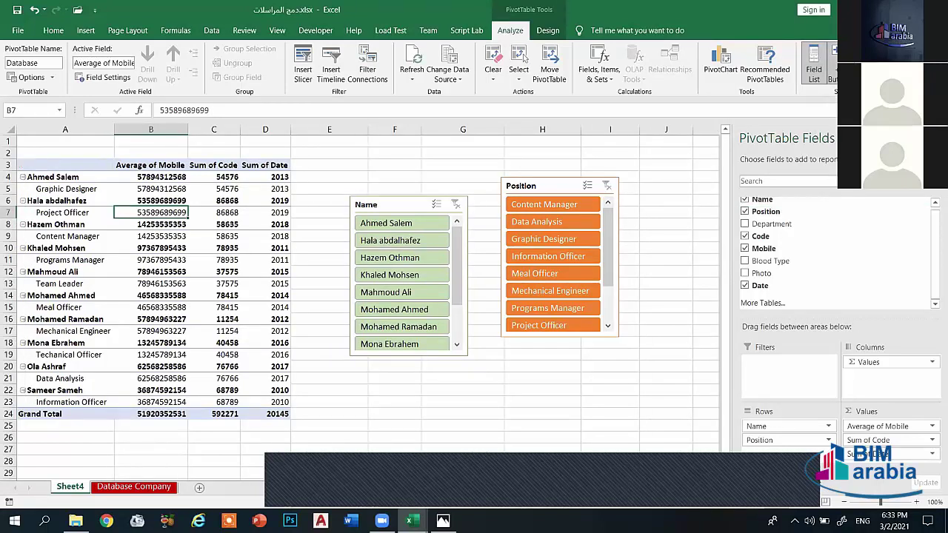
left_click(852, 67)
left_click(852, 67)
left_click(852, 67)
left_click(55, 165)
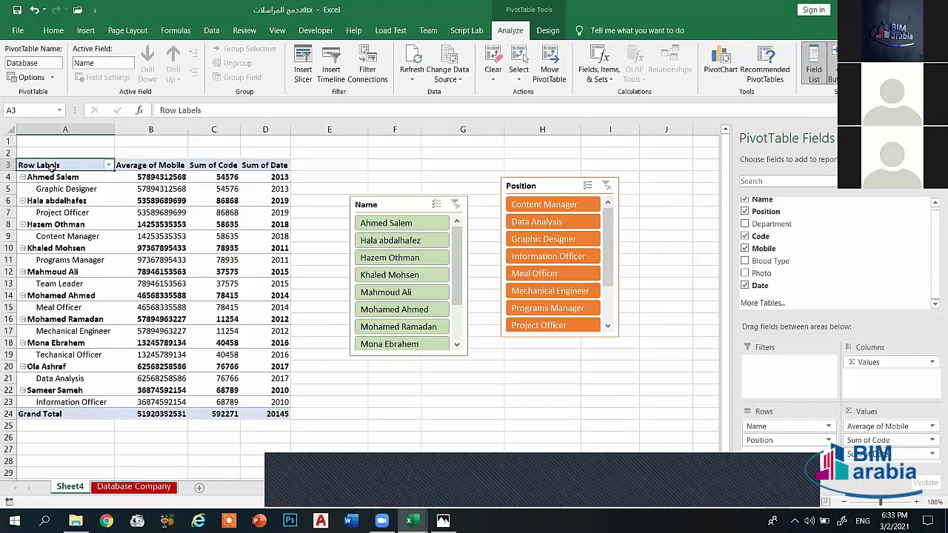
left_click(852, 67)
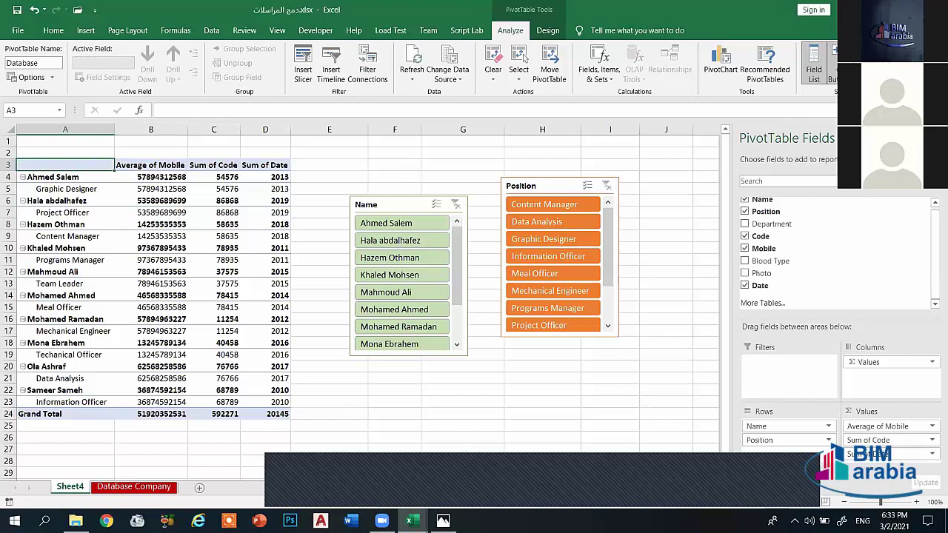
left_click(852, 67)
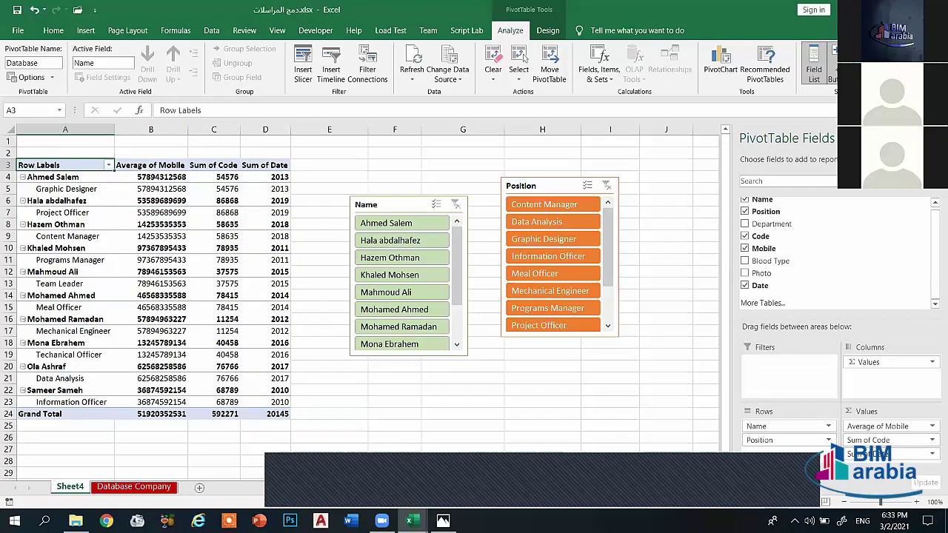
left_click(815, 74)
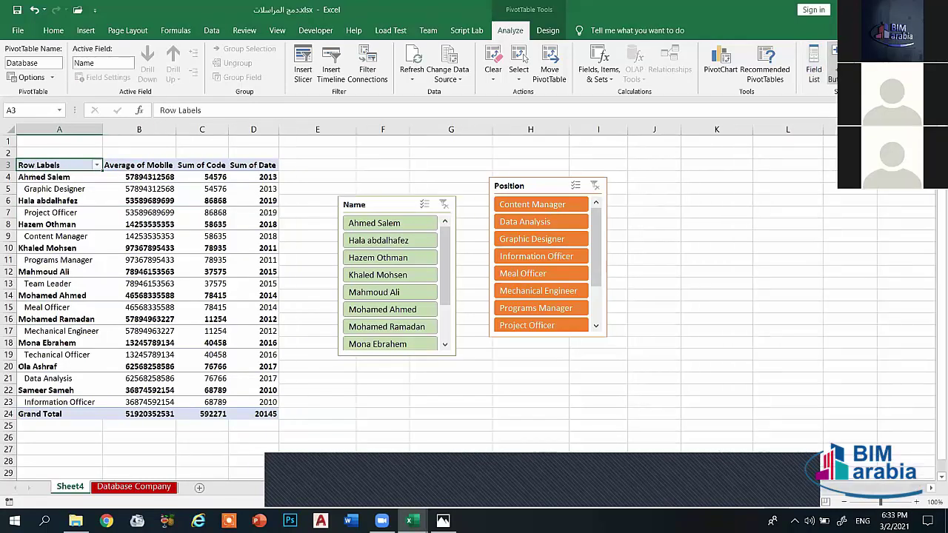
left_click(814, 70)
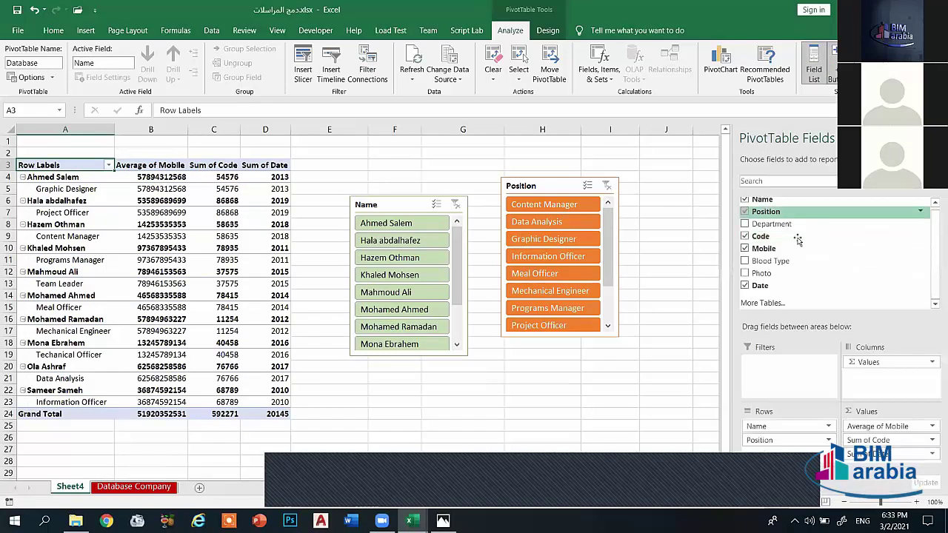
left_click(813, 74)
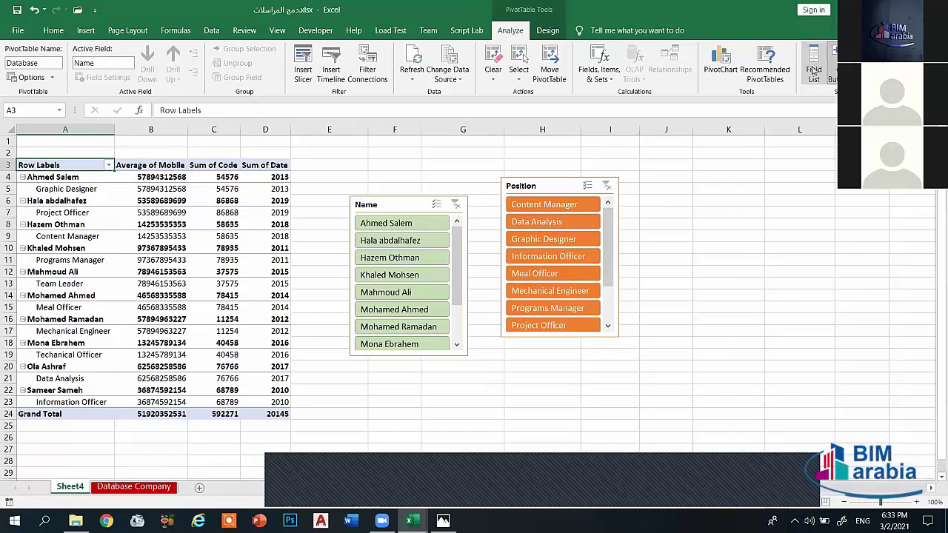
left_click(813, 70)
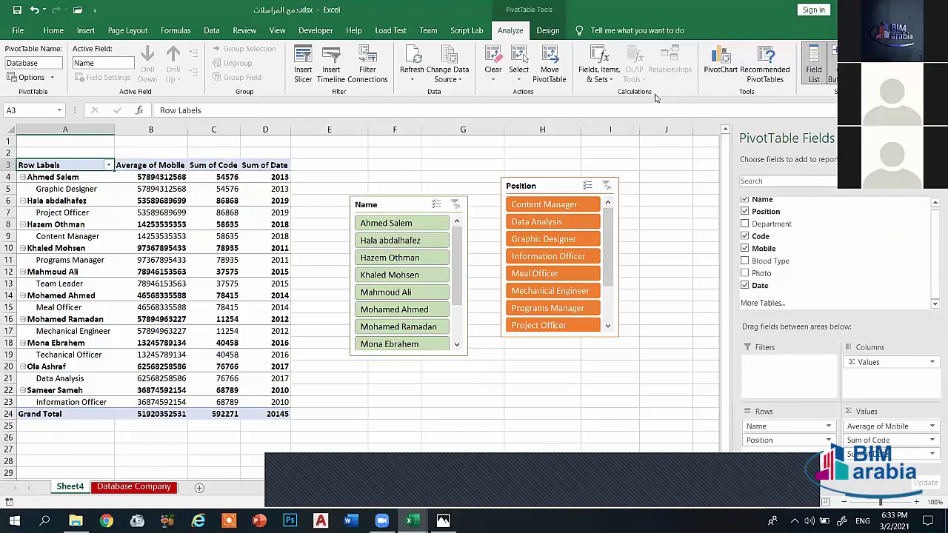
Step: Start a calculated field using Code, dismiss the formula error and clear it
left_click(599, 73)
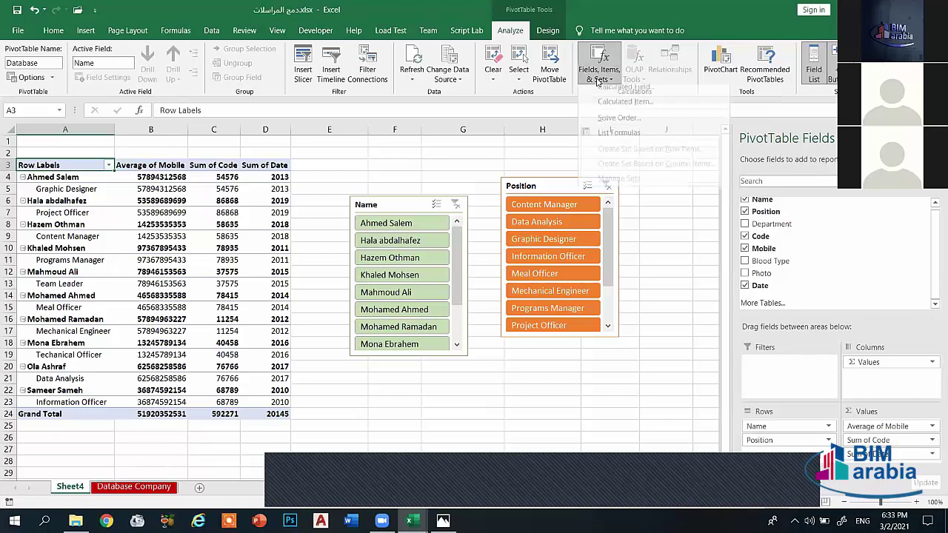
left_click(626, 94)
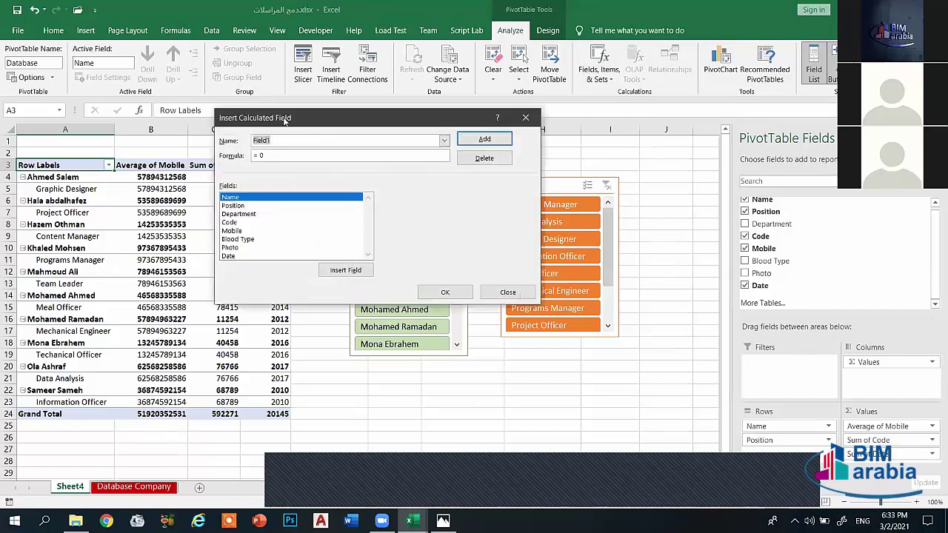
left_click_drag(376, 111, 467, 103)
left_click(325, 199)
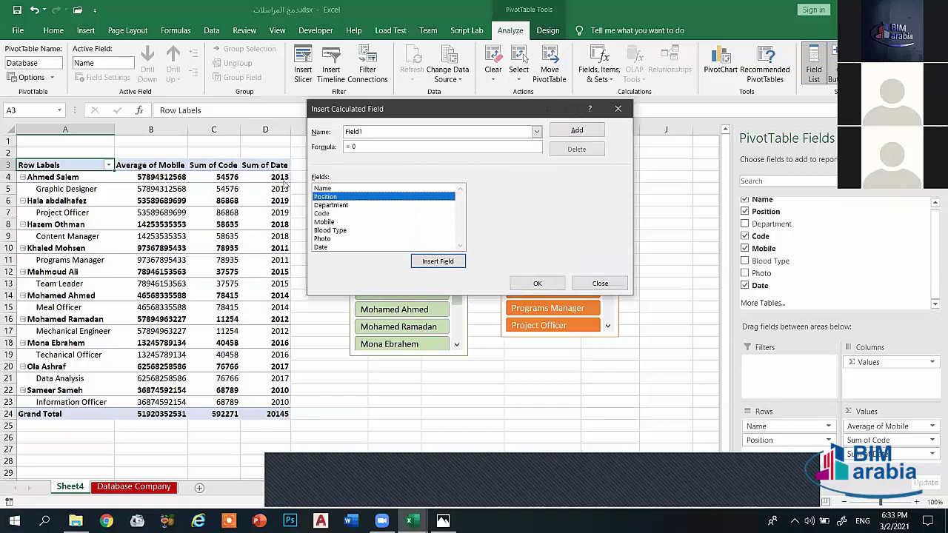
left_click(412, 214)
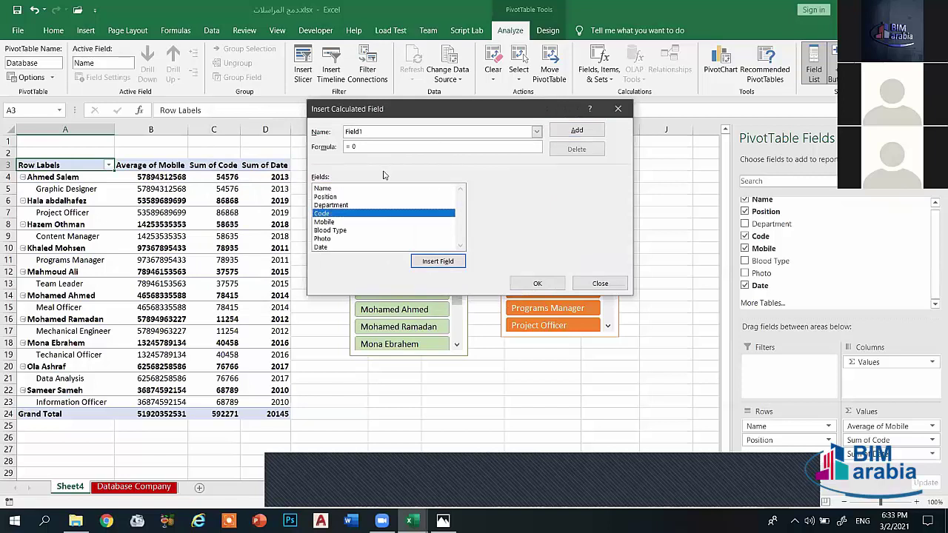
left_click(445, 263)
left_click(535, 283)
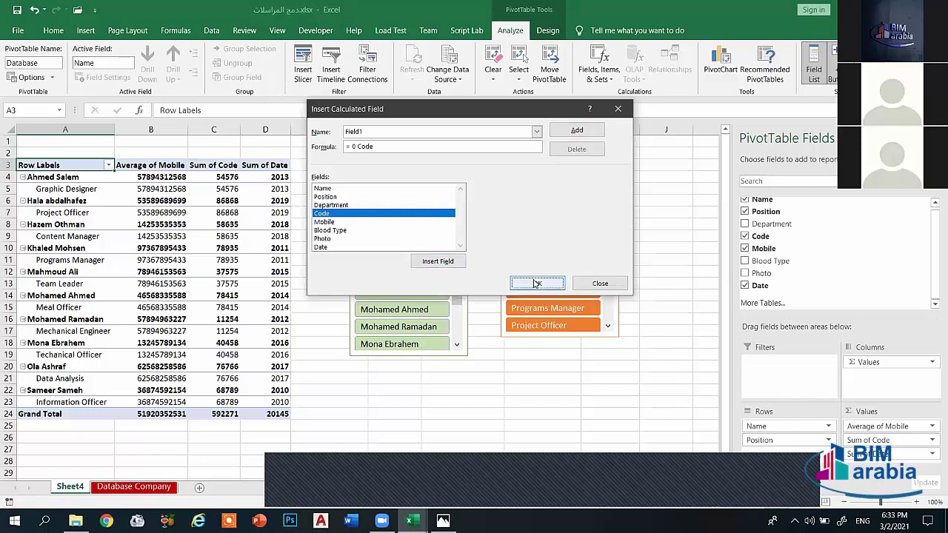
left_click(519, 328)
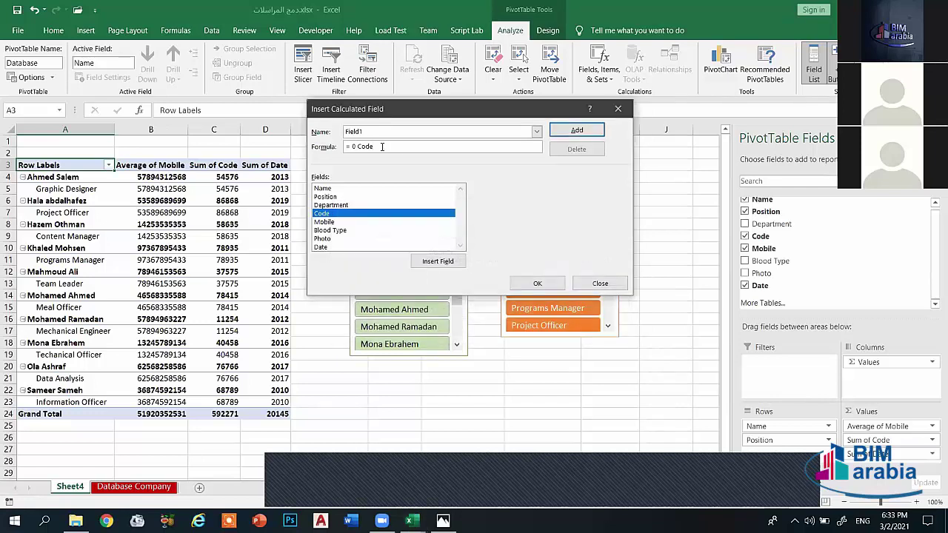
key("BackSpace")
Step: Set the calculated field formula to =Mobile and add it as Field1
left_click(340, 223)
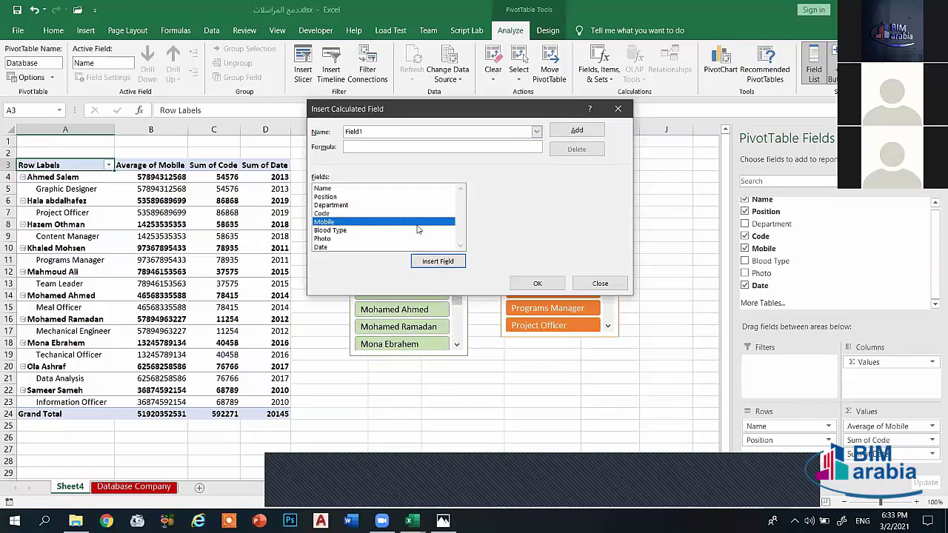
left_click(353, 148)
type("=")
key("BackSpace")
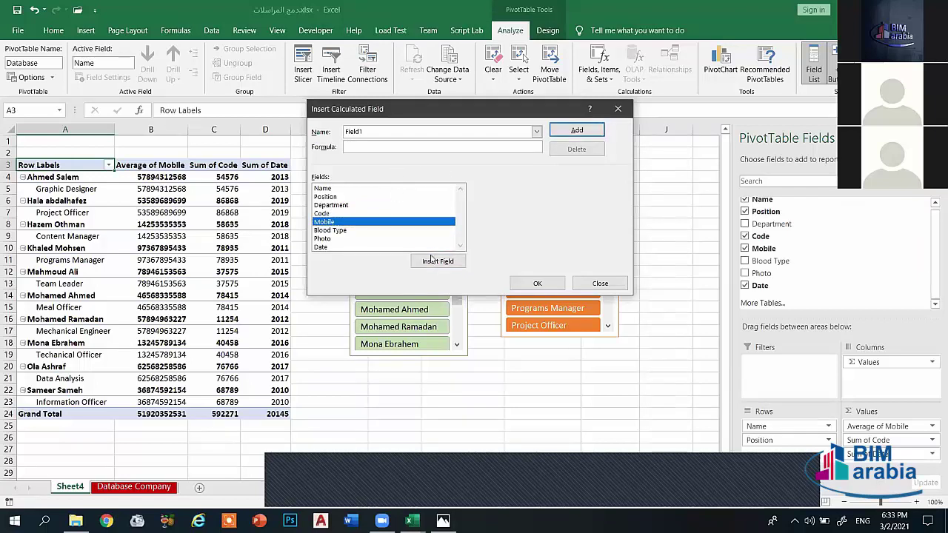
left_click(438, 268)
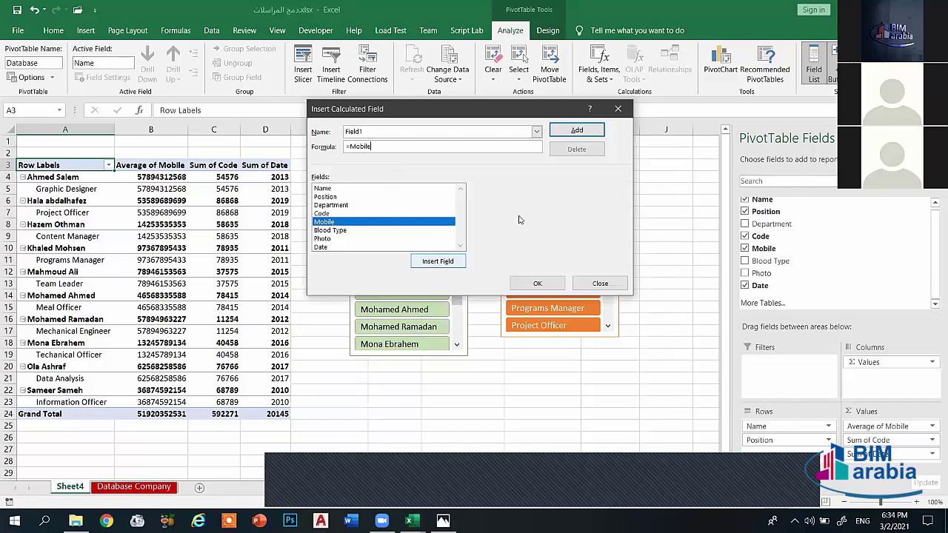
left_click(577, 130)
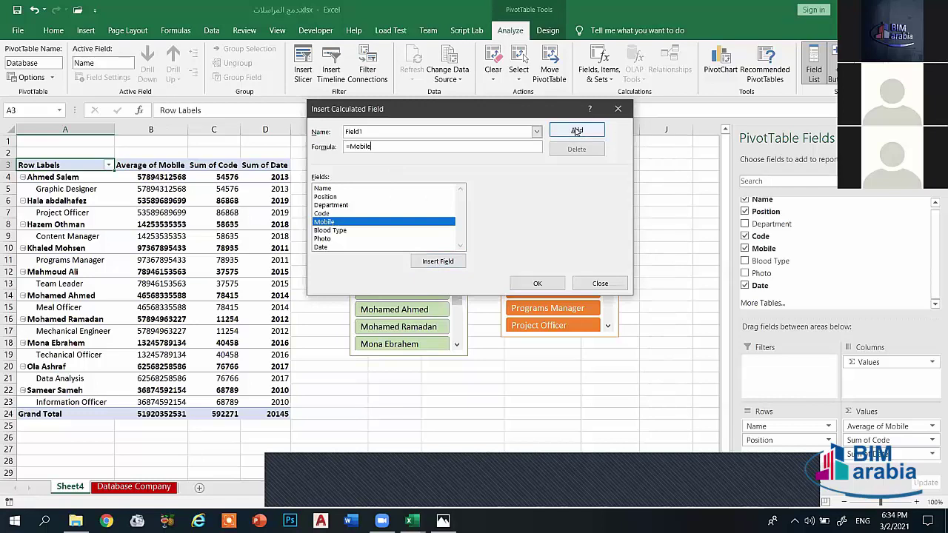
left_click(536, 283)
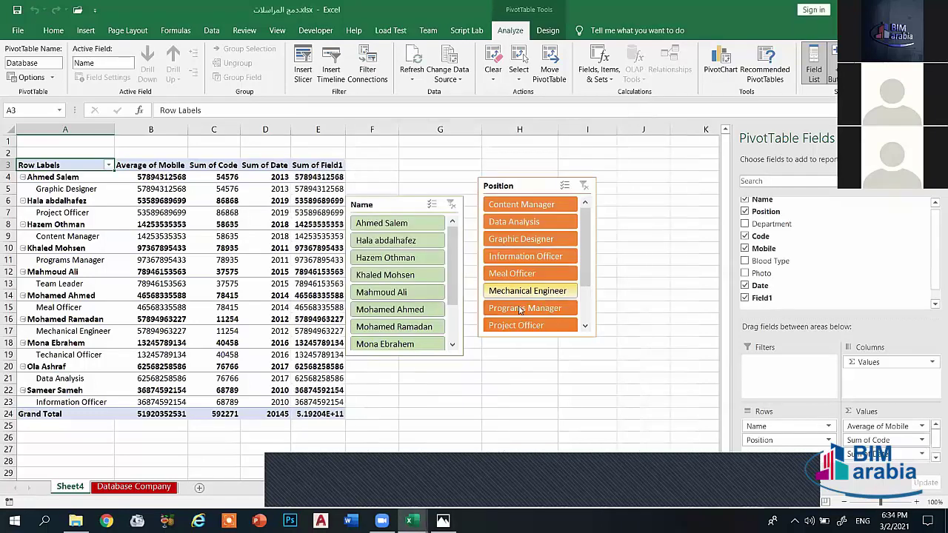
Step: Move the Name slicer right of the Position slicer and inspect the Sum of Field1 cells
left_click(399, 203)
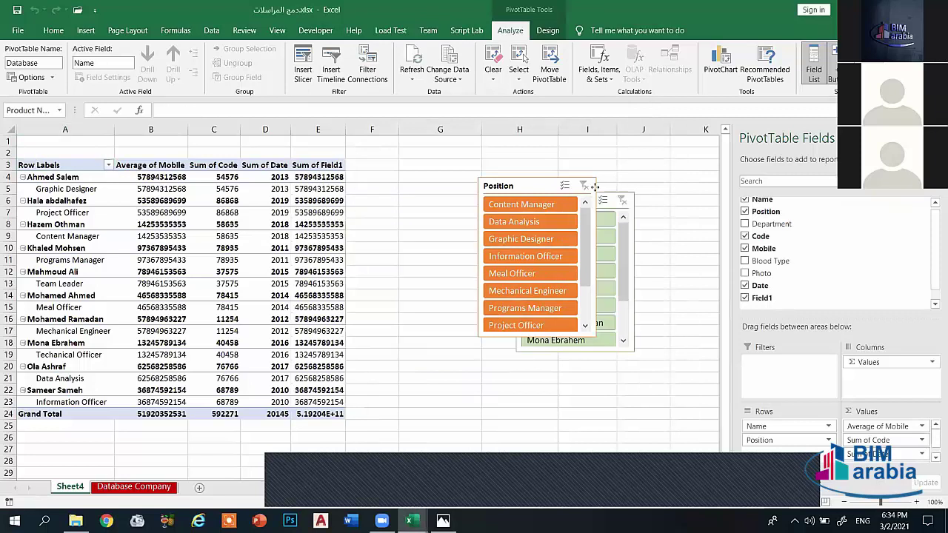
left_click_drag(399, 203, 654, 195)
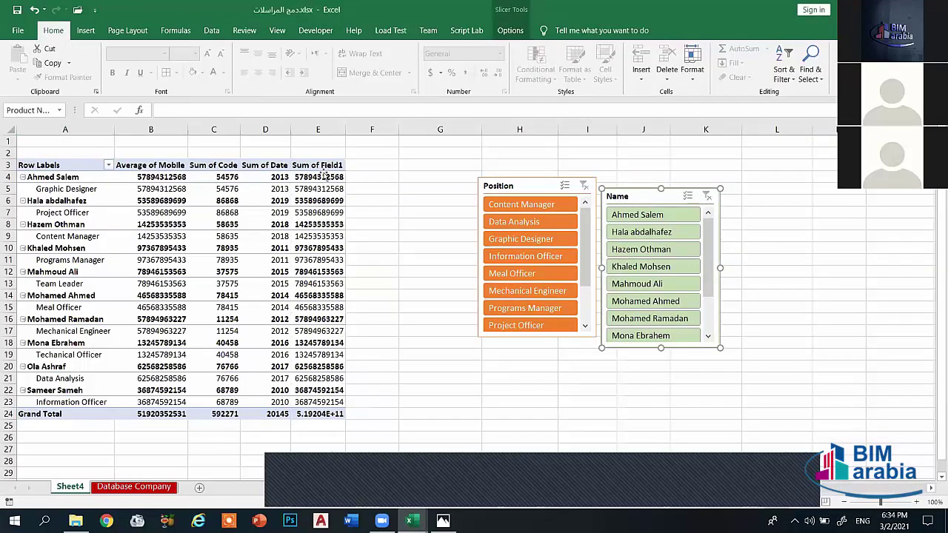
mouse_move(325, 169)
left_mouse_down()
mouse_move(302, 363)
mouse_move(311, 413)
left_mouse_up()
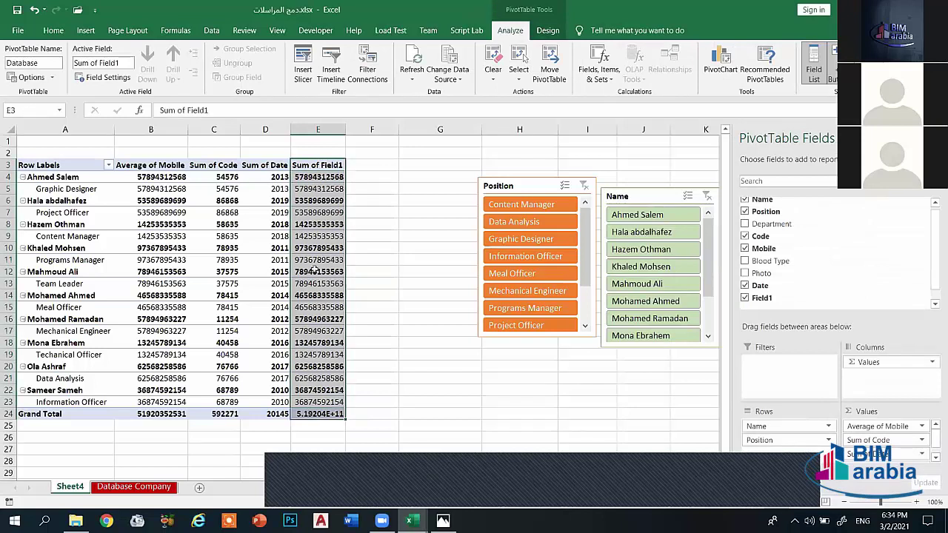
left_click(319, 213)
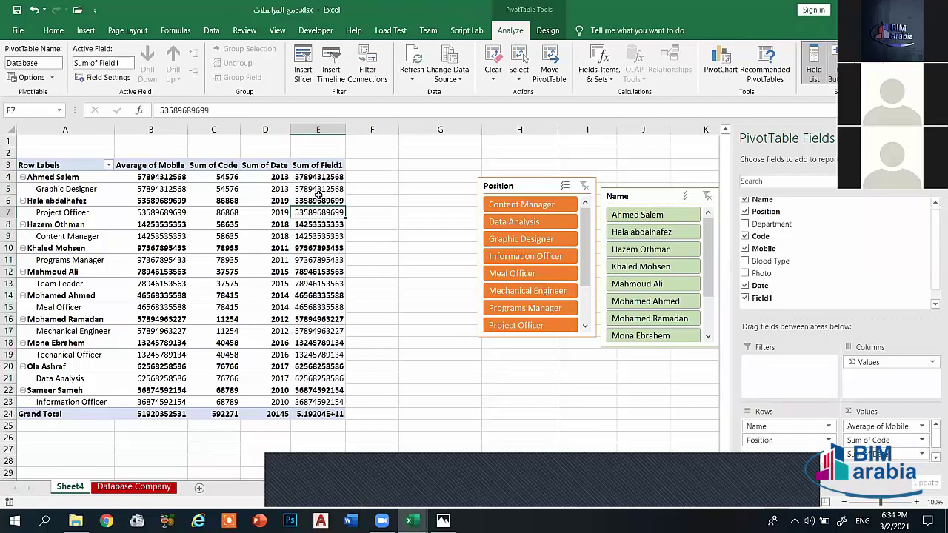
left_click(319, 199)
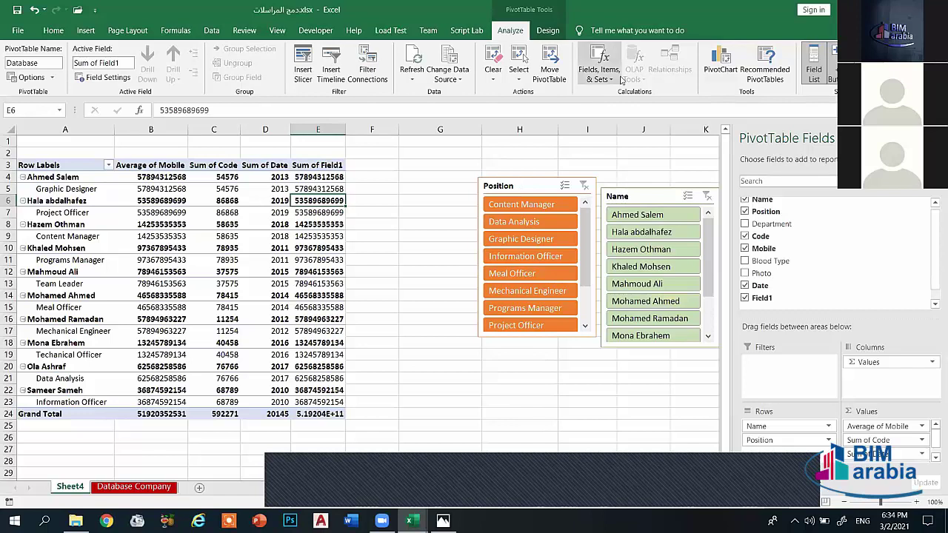
Step: Add a calculated field Field2 based on Code, adding a Sum of Field2 column
left_click(599, 70)
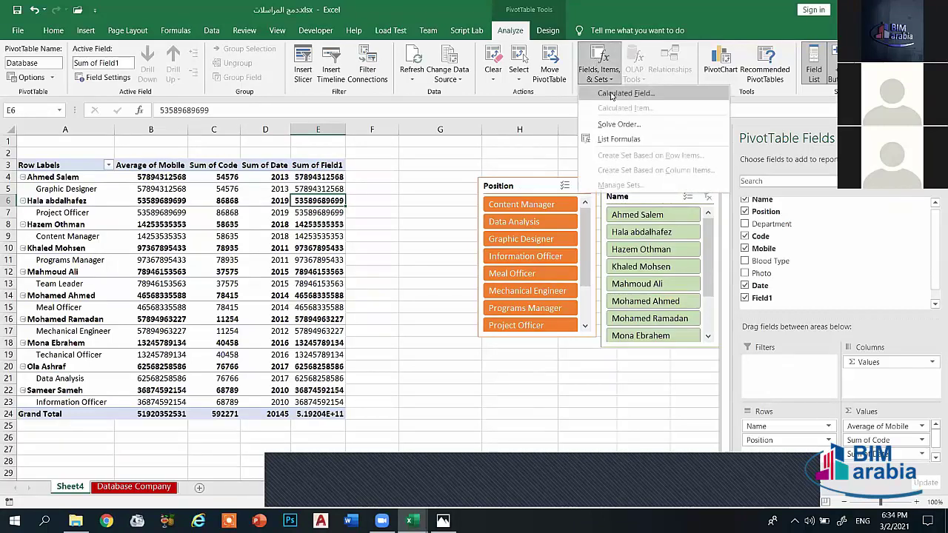
key("Return")
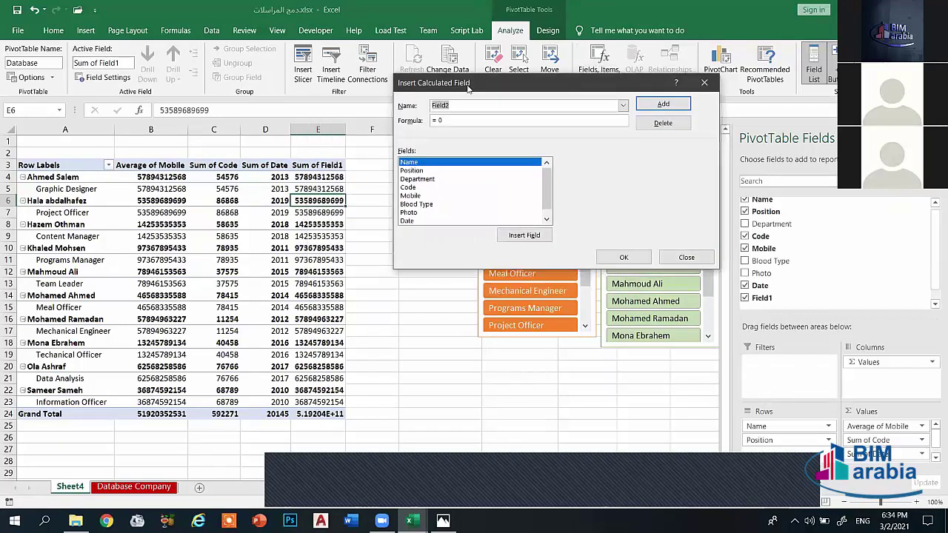
left_click(405, 189)
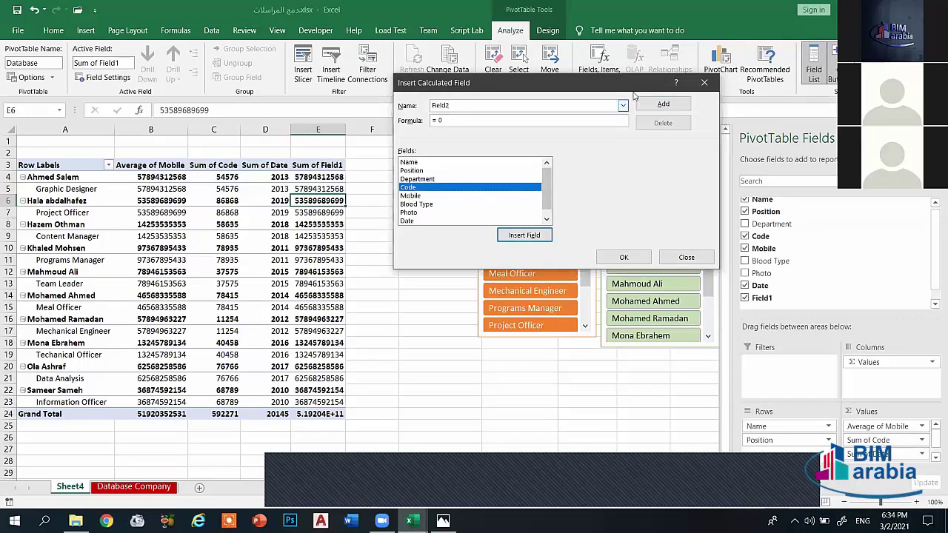
left_click(663, 106)
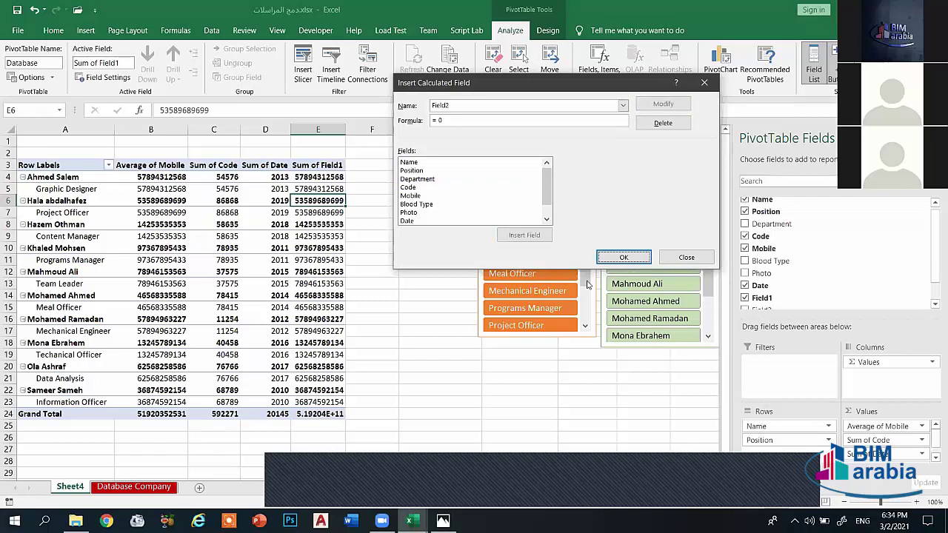
left_click(623, 257)
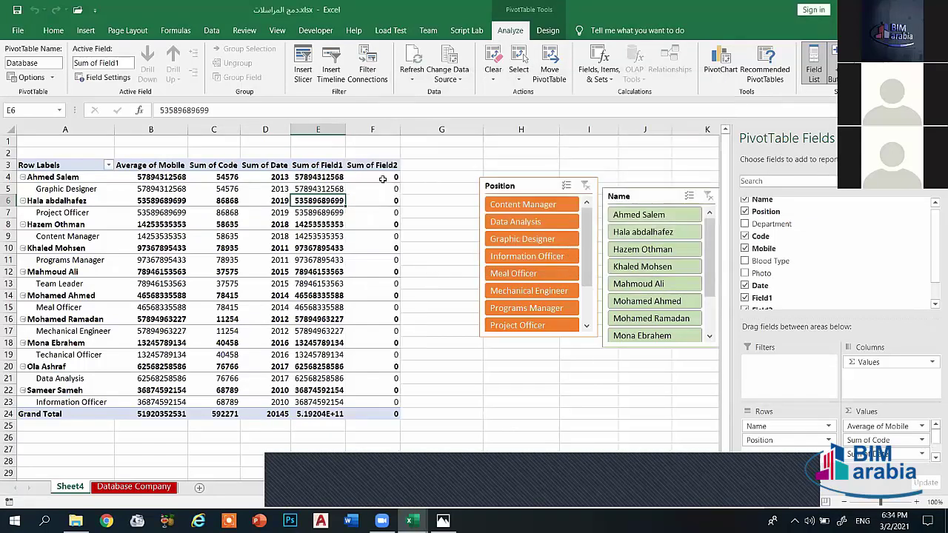
Step: Select the Sum of Field2 column, try deleting it, and dismiss the warning
left_click_drag(383, 179, 383, 410)
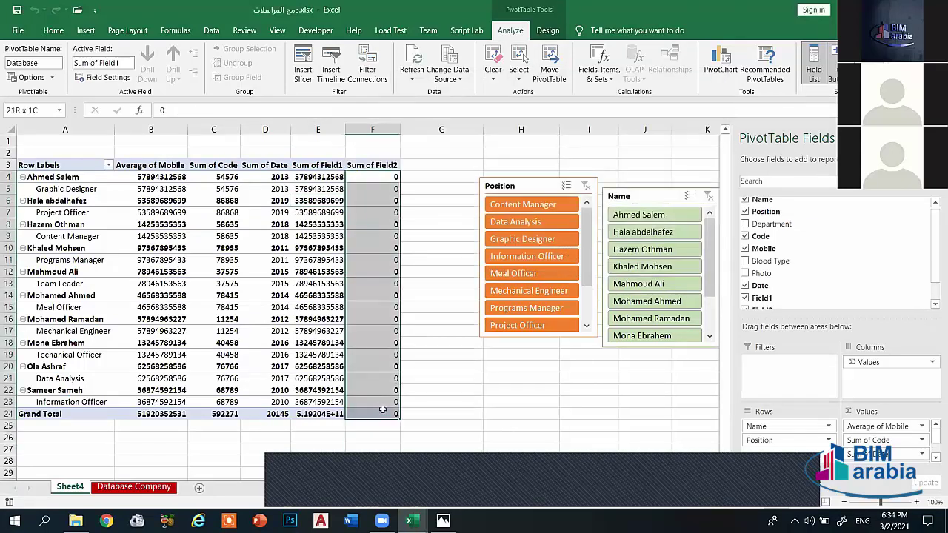
left_click(431, 199)
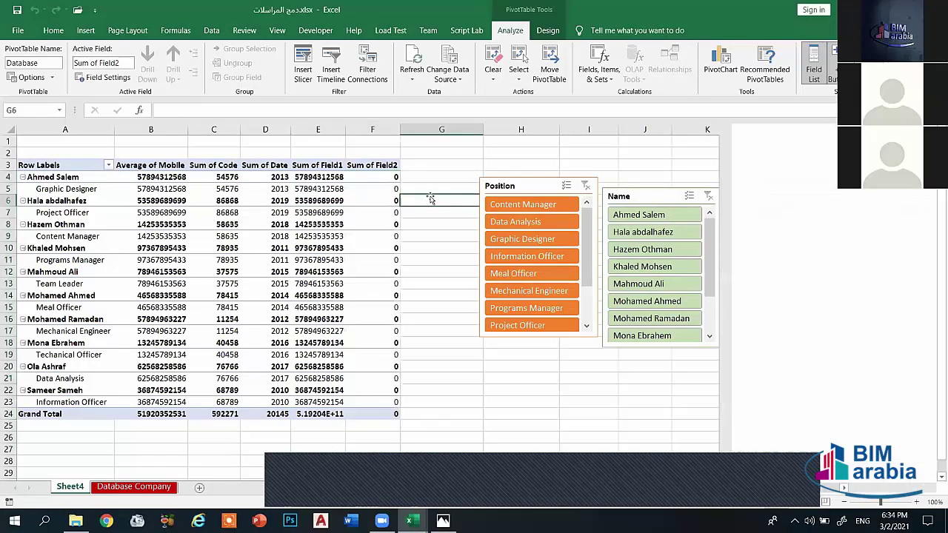
left_click(421, 249)
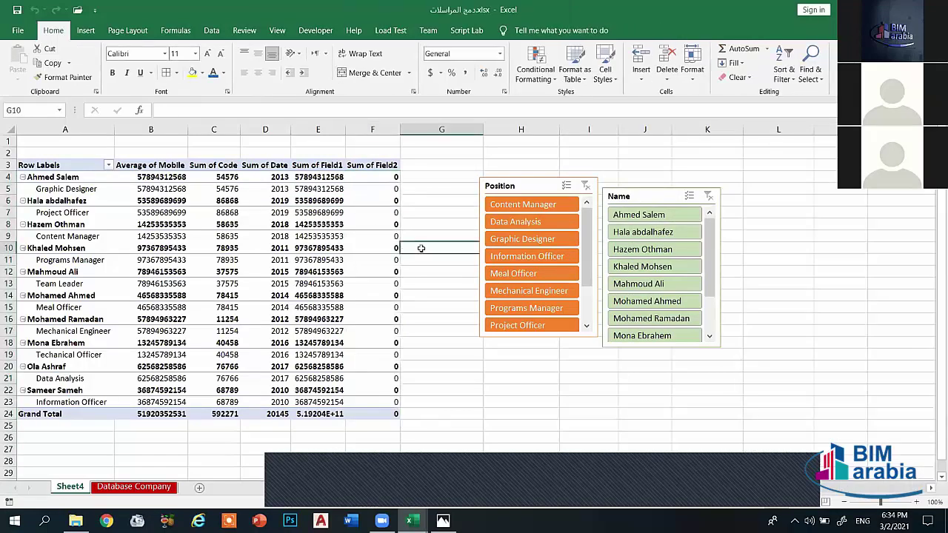
left_click_drag(384, 168, 387, 406)
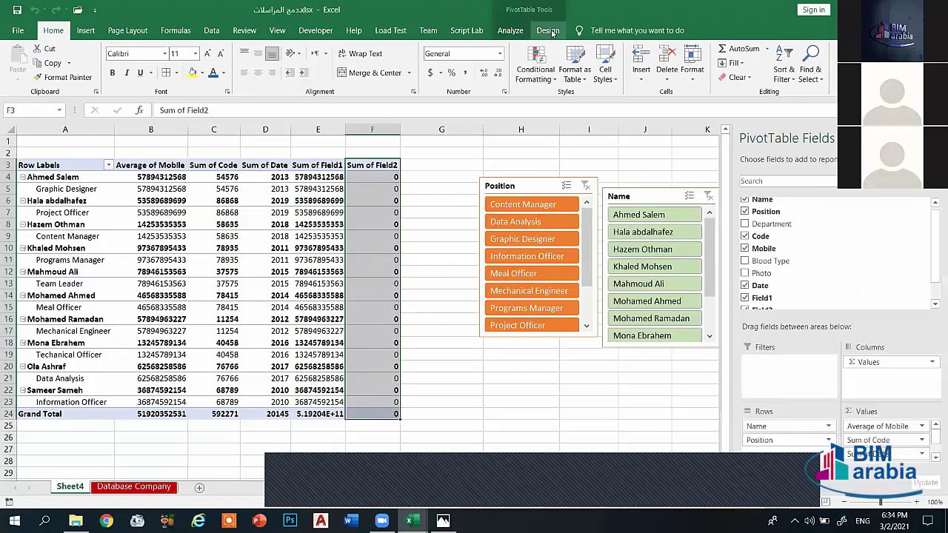
left_click(512, 31)
key("Delete")
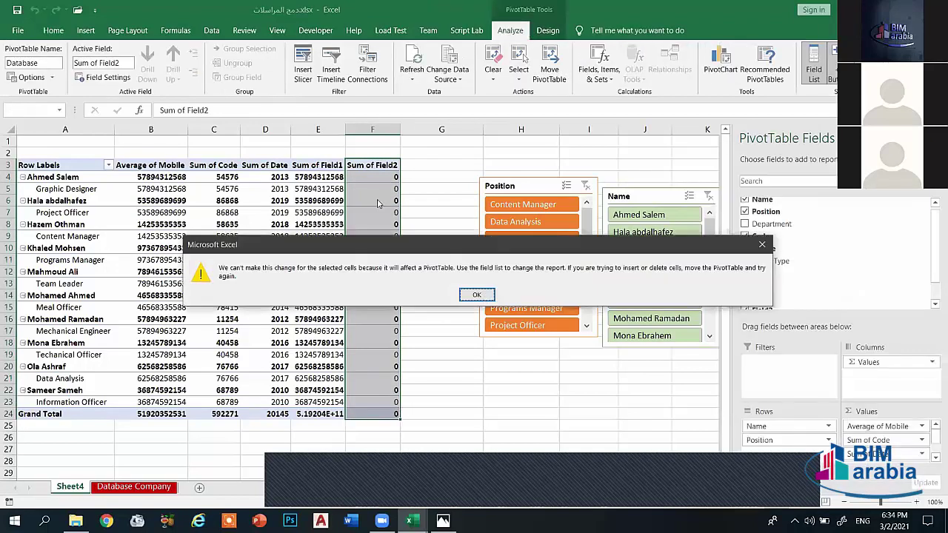
left_click(483, 296)
Step: Rename the Sum of Field2 header to 'code'
key("BackSpace")
key("Return")
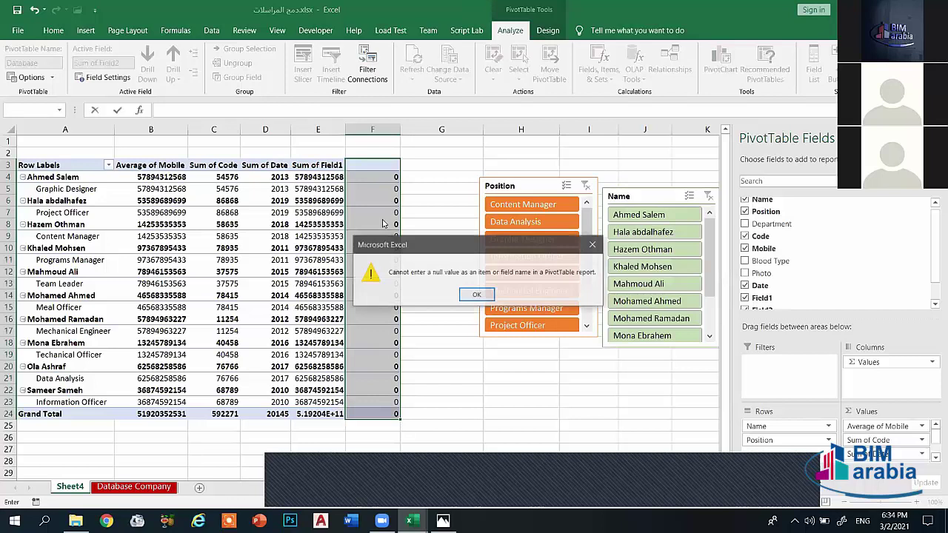
left_click(463, 295)
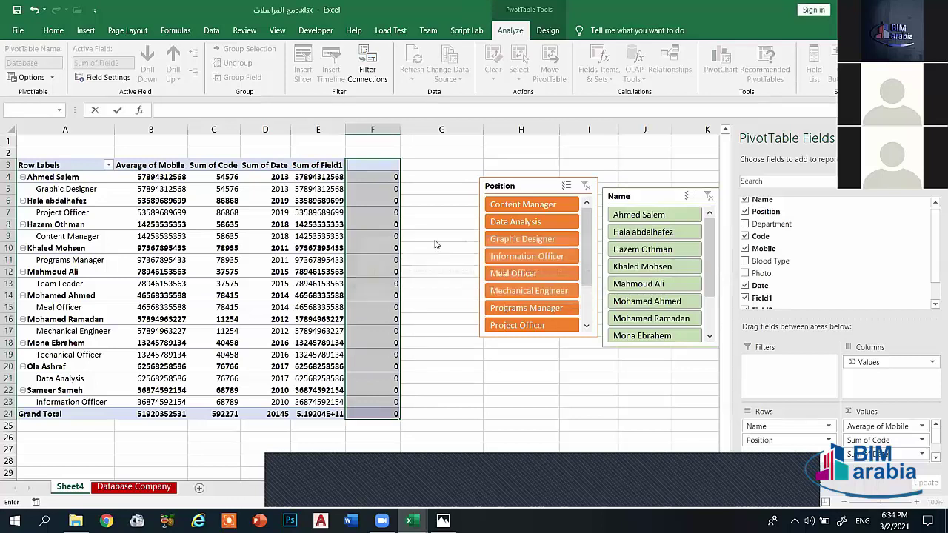
left_click(469, 290)
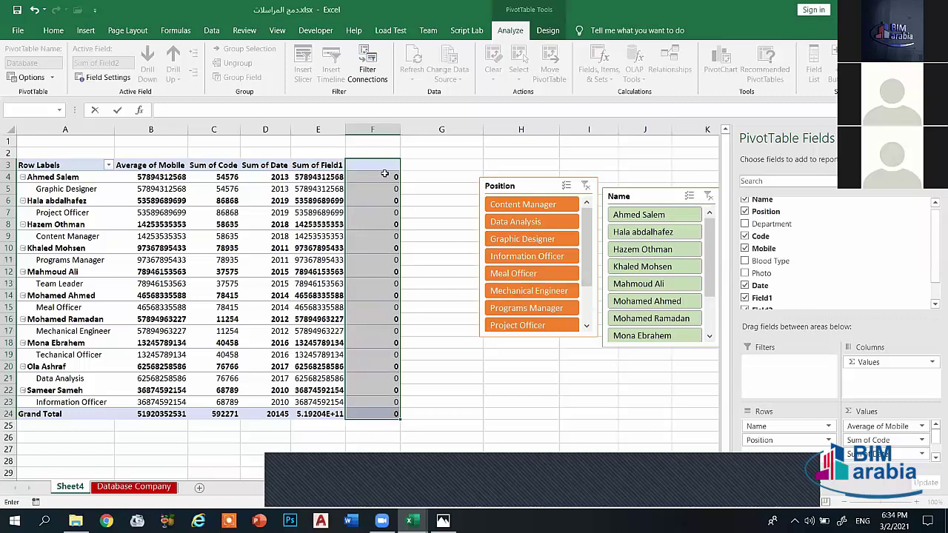
type("code")
left_click(339, 175)
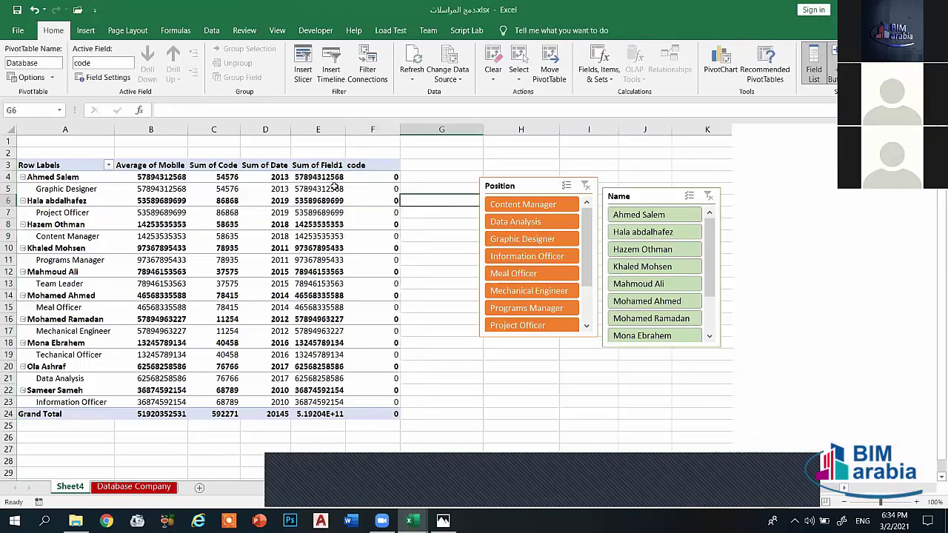
left_click(368, 165)
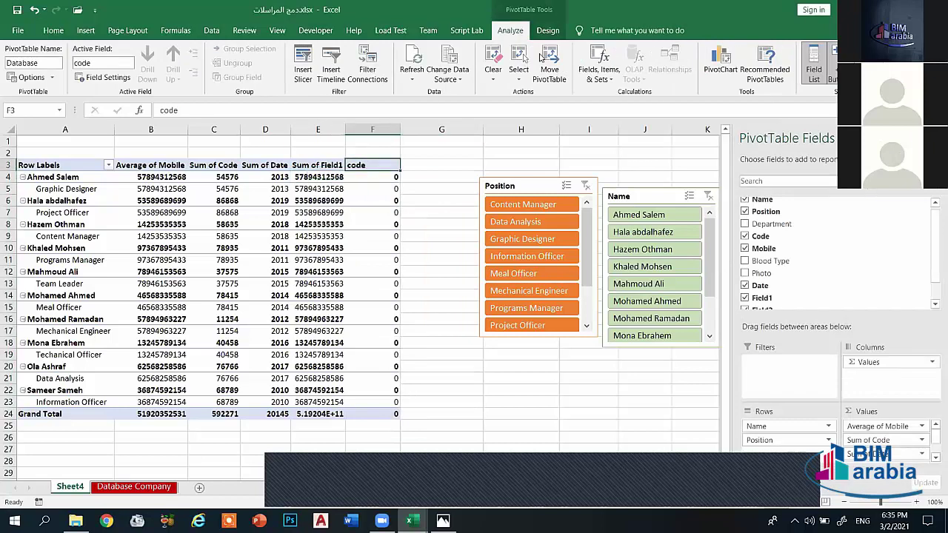
left_click(385, 225)
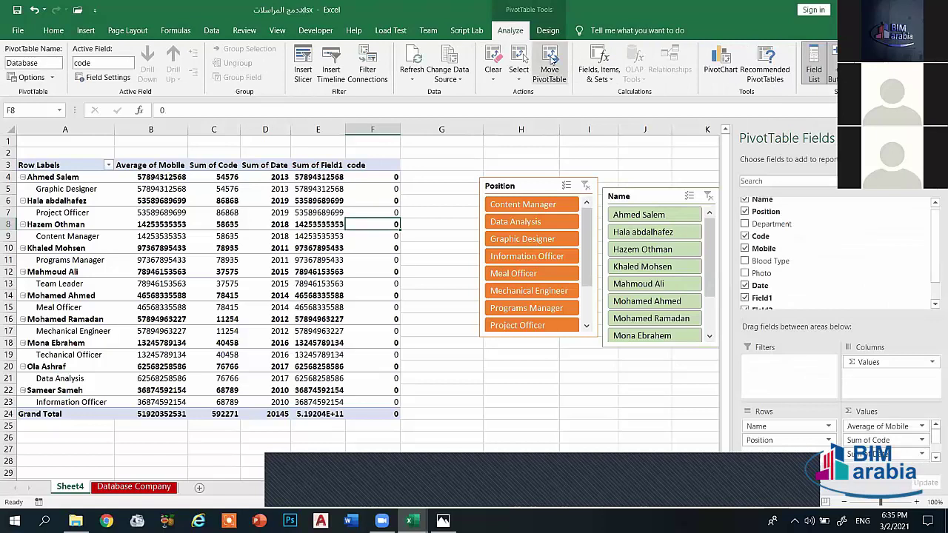
left_click(549, 68)
Step: Add calculated field Field3 with formula =Mobile and show its Sum of Field3 column
left_click(671, 131)
left_click(598, 69)
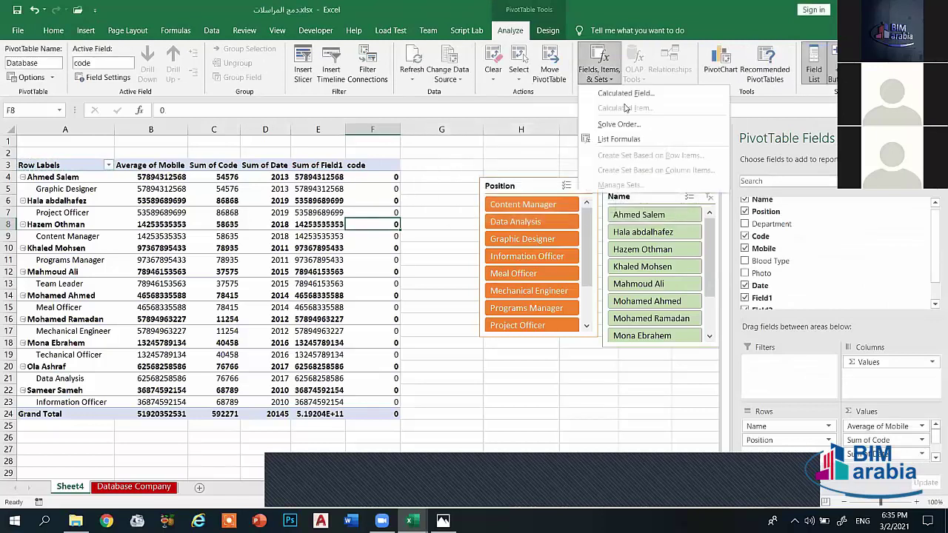
left_click(626, 93)
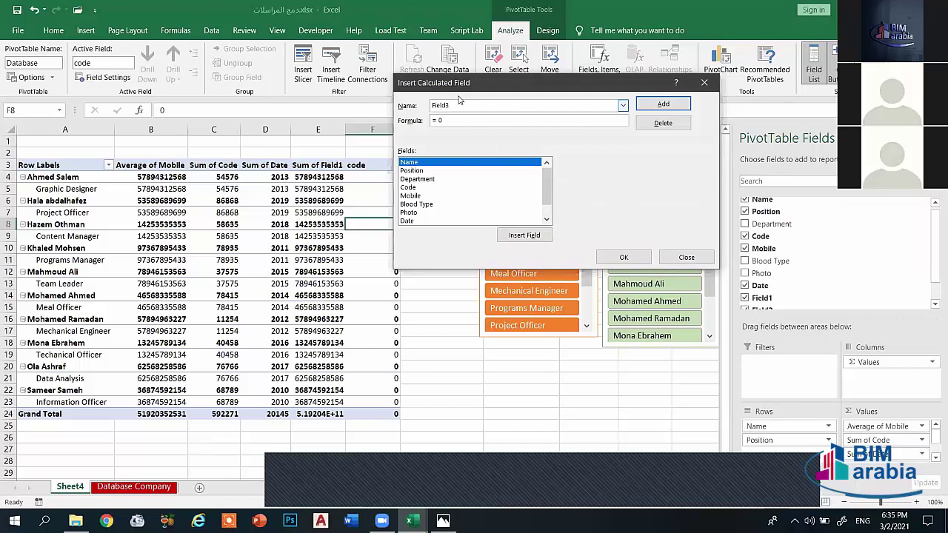
mouse_move(485, 84)
left_mouse_down()
mouse_move(577, 89)
mouse_move(505, 79)
left_mouse_up()
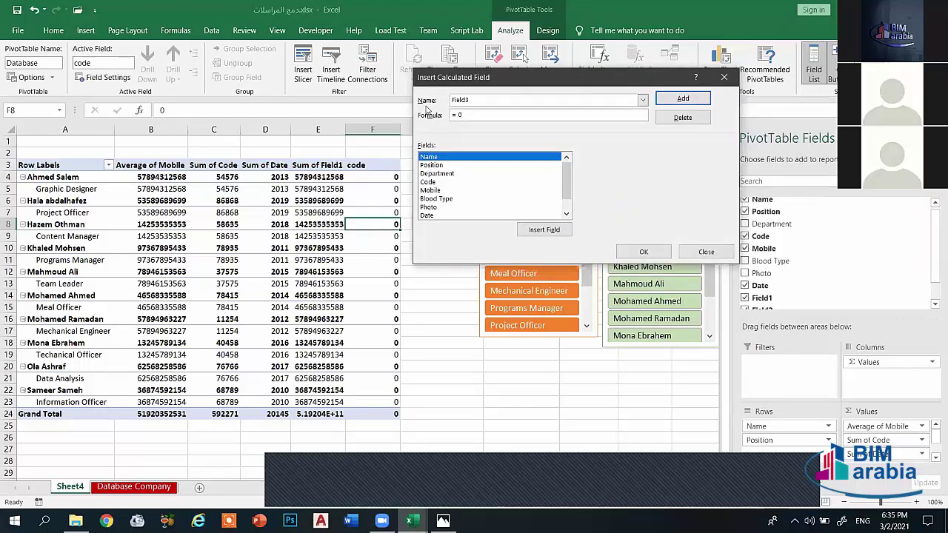
key("BackSpace")
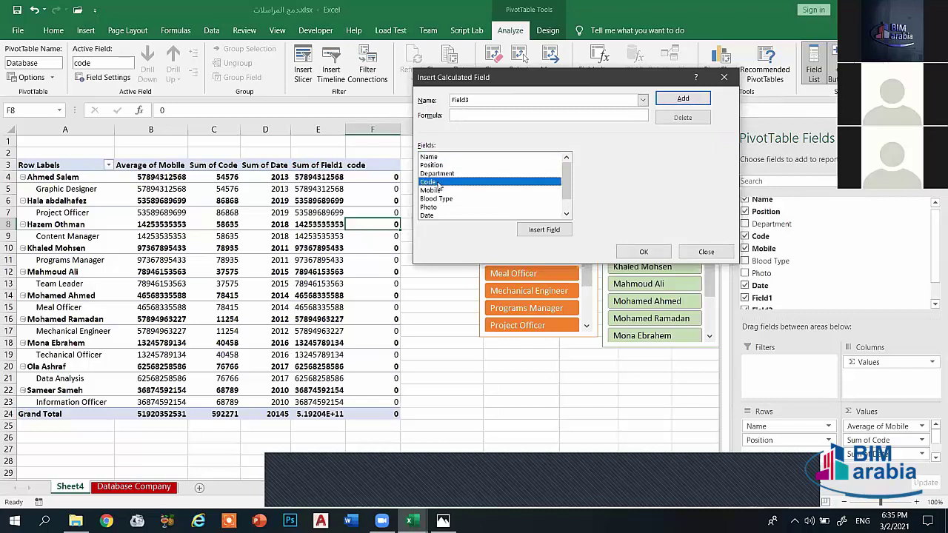
left_click(437, 181)
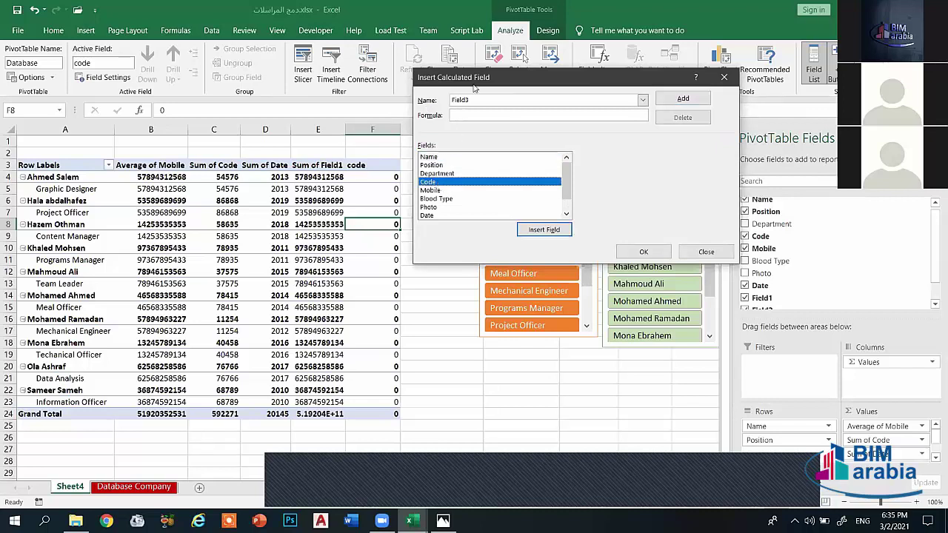
left_click(436, 191)
left_click(550, 232)
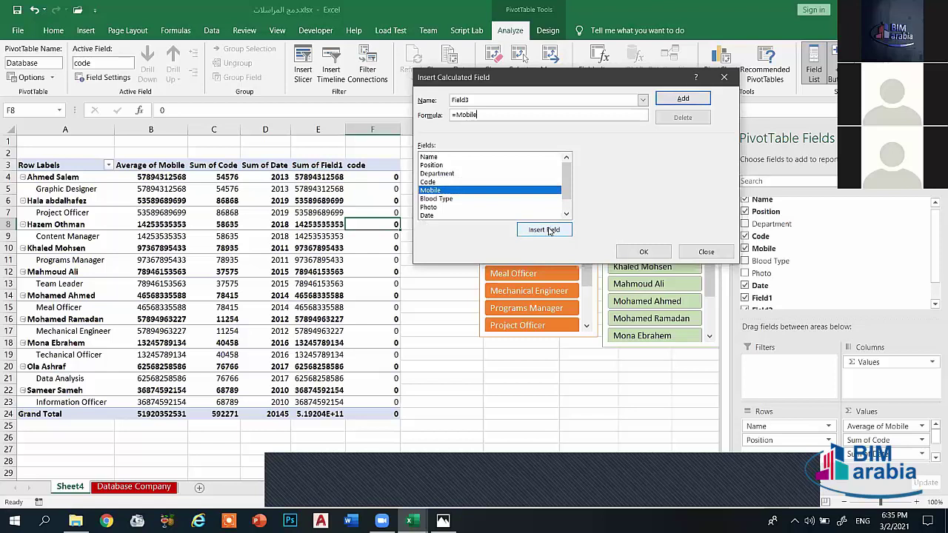
left_click(682, 99)
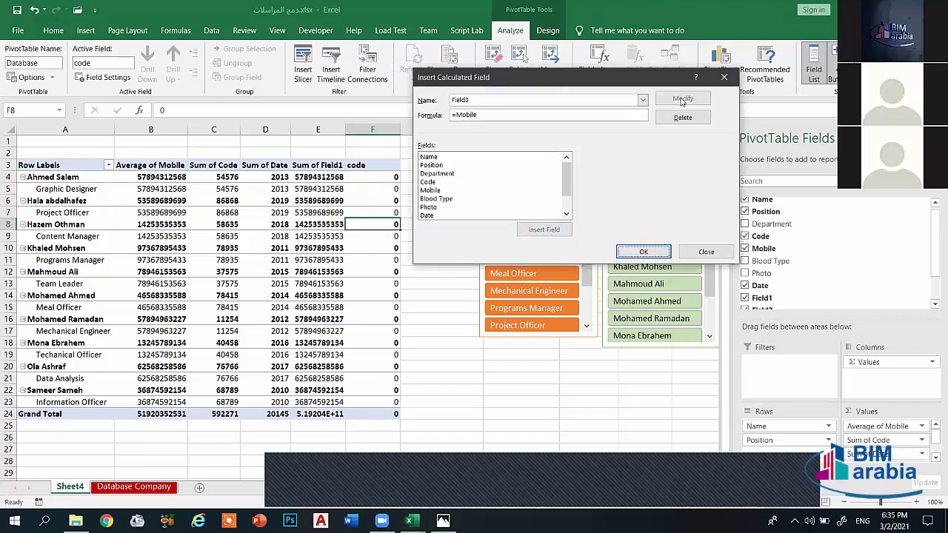
left_click(645, 251)
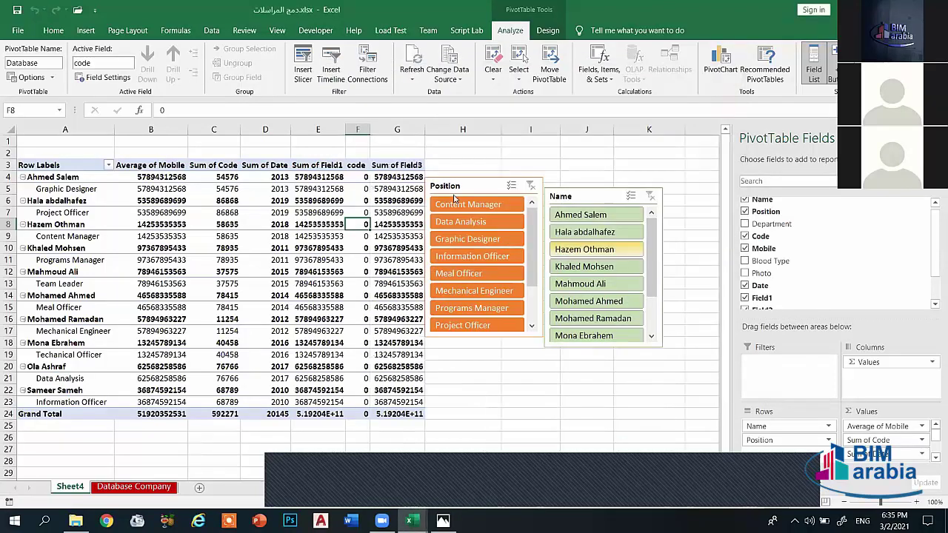
left_click_drag(397, 178, 401, 414)
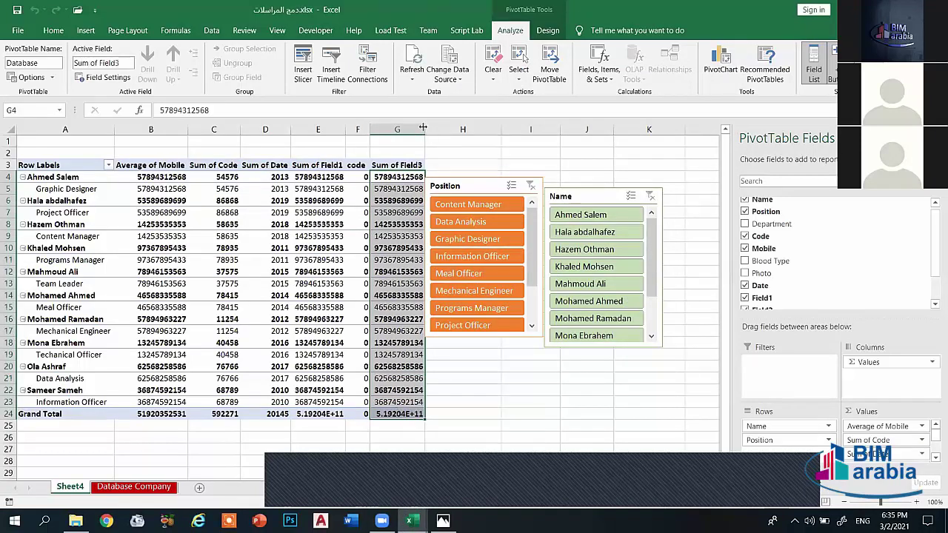
Step: Start another calculated field with Mobile, then cancel it
left_click(598, 70)
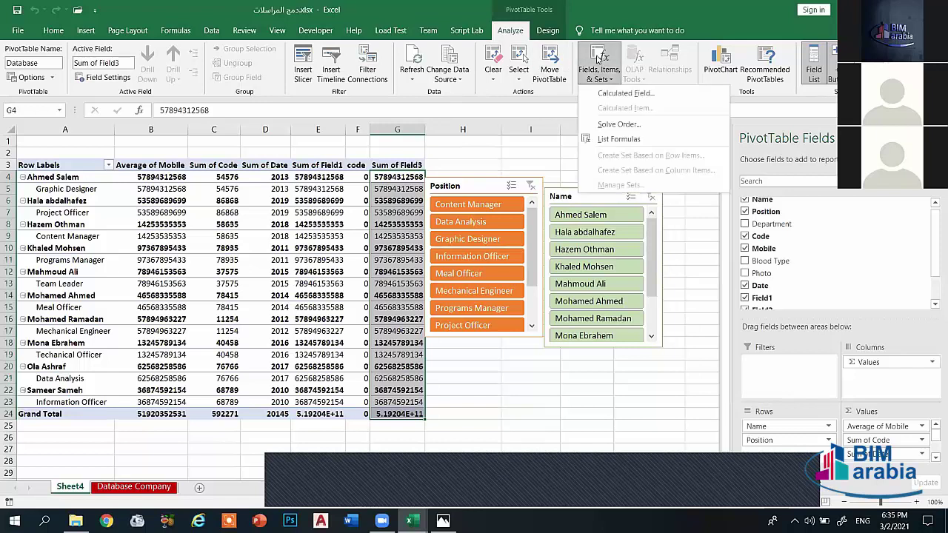
left_click(621, 92)
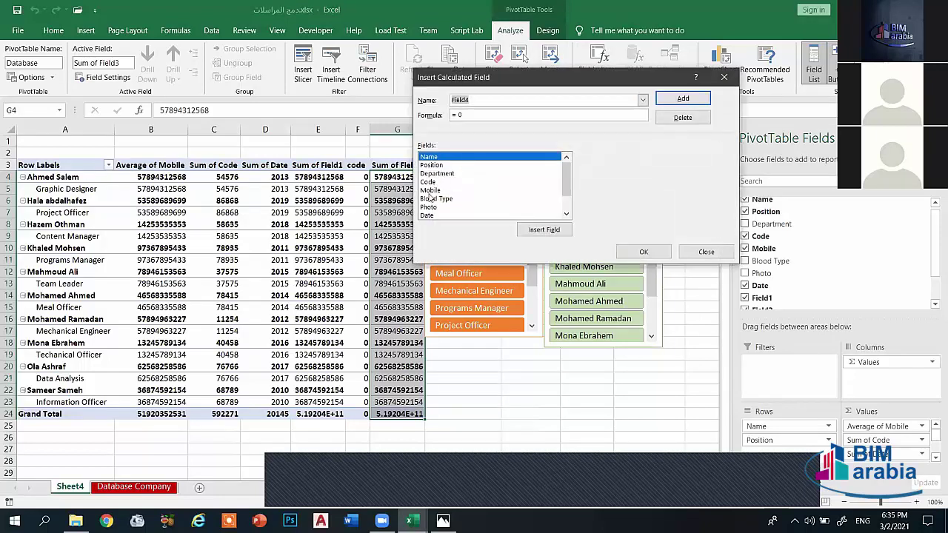
left_click(430, 190)
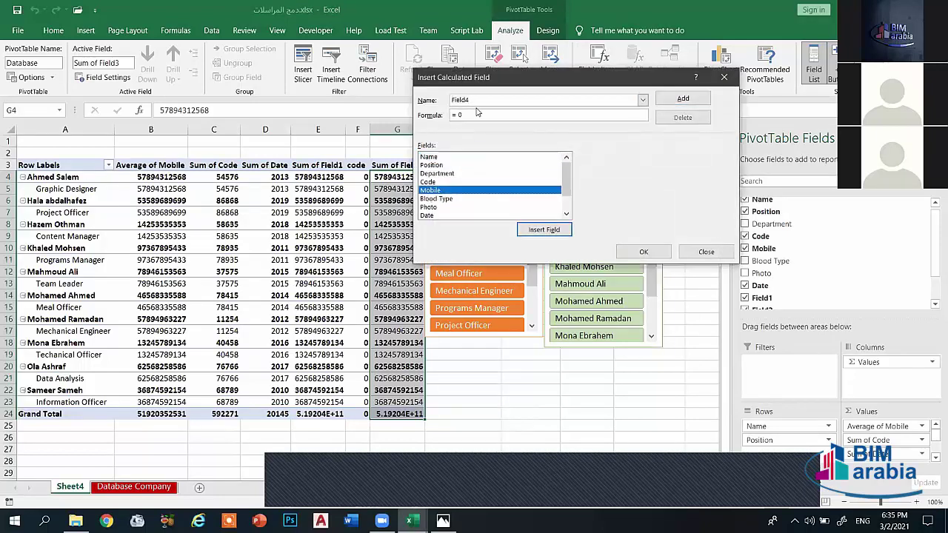
left_click(725, 80)
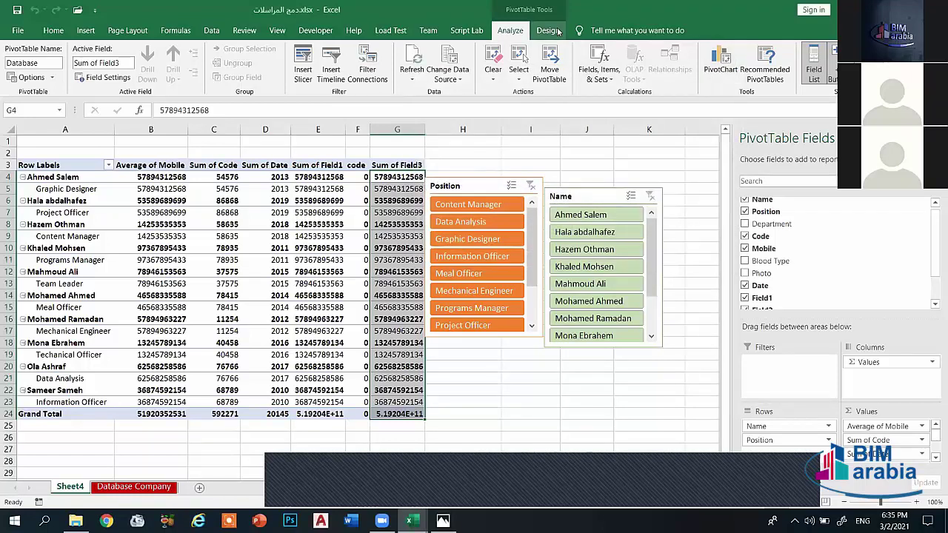
Step: Apply a light blue pivot style with Banded Rows and Banded Columns turned on
left_click(549, 30)
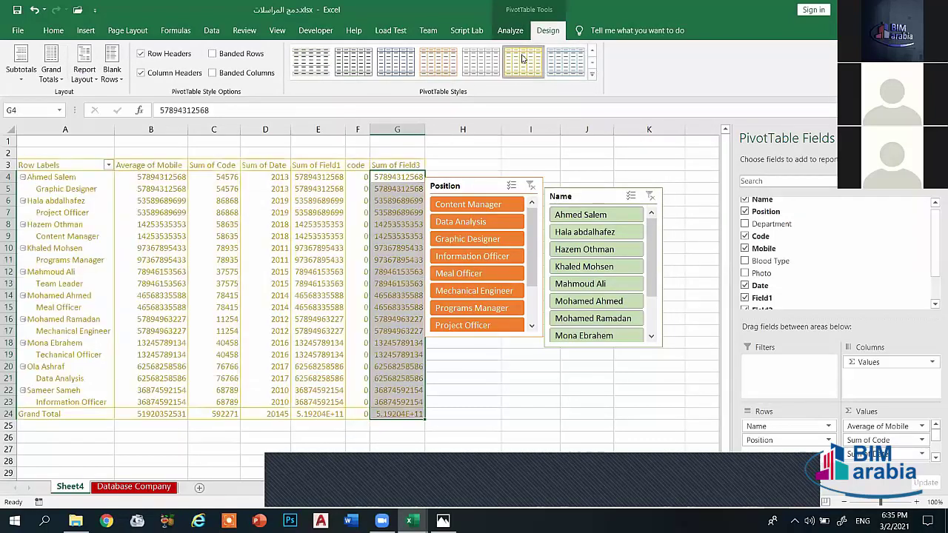
left_click(564, 65)
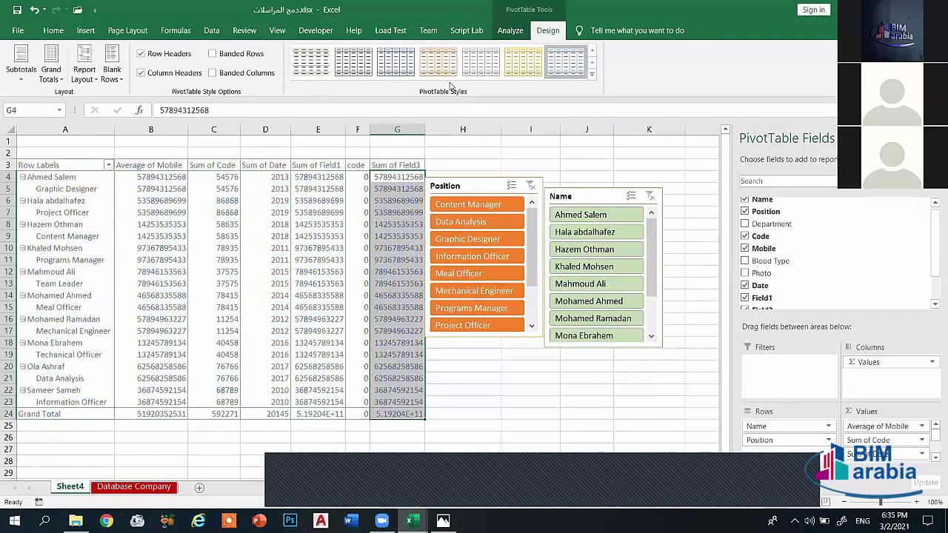
left_click(212, 55)
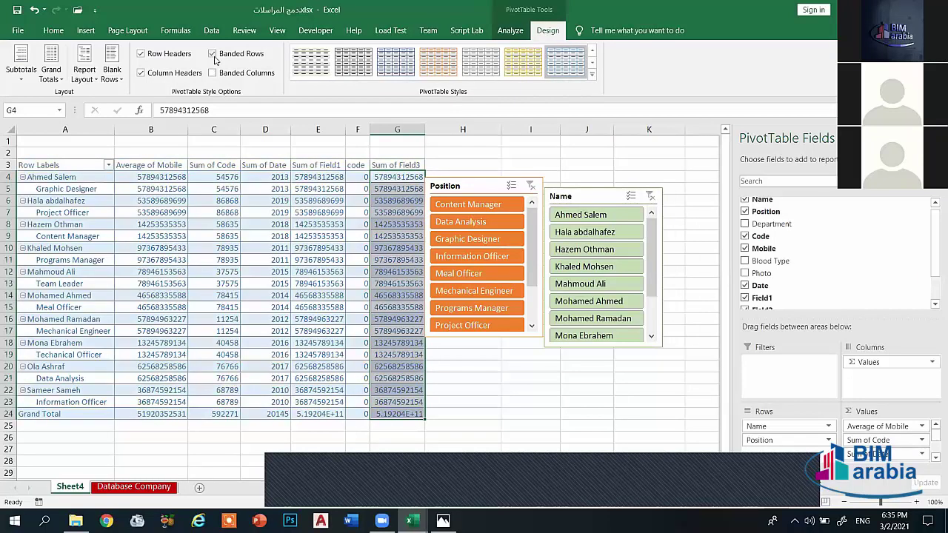
left_click(214, 58)
left_click(213, 54)
left_click(213, 73)
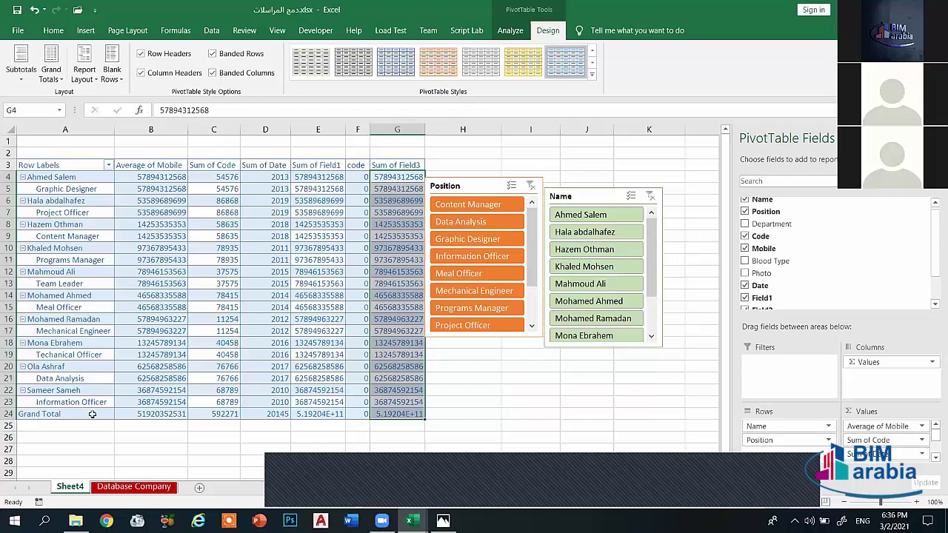
Step: Review the Subtotals options and keep the Compact report layout
left_click(146, 419)
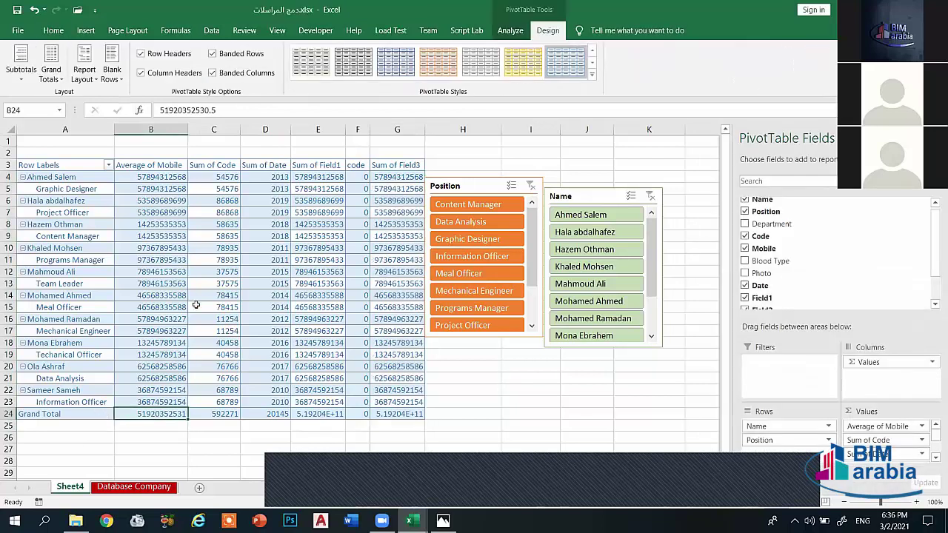
left_click(21, 68)
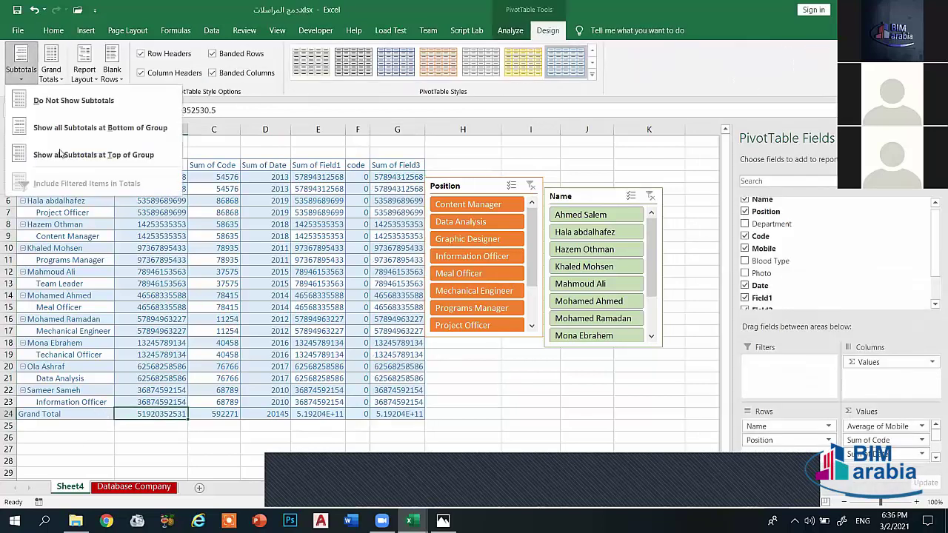
left_click(84, 74)
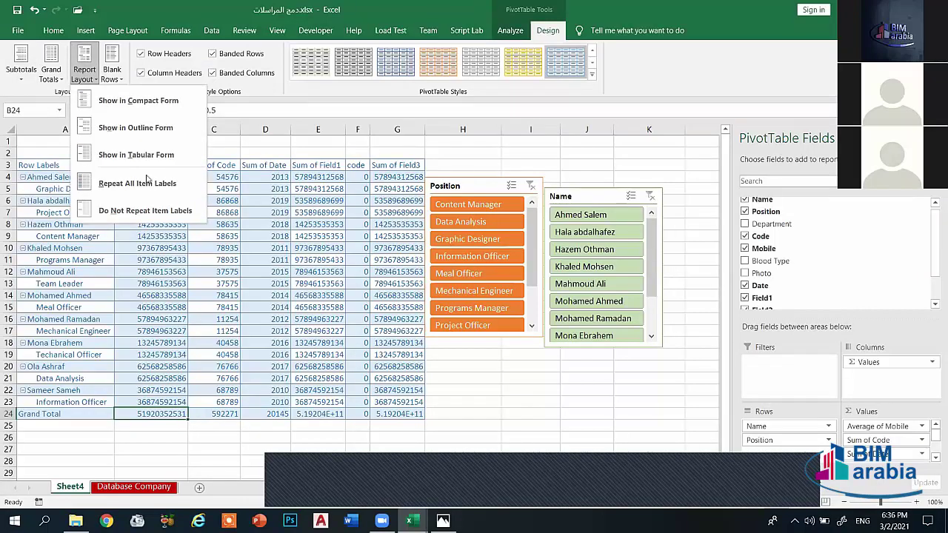
left_click(120, 103)
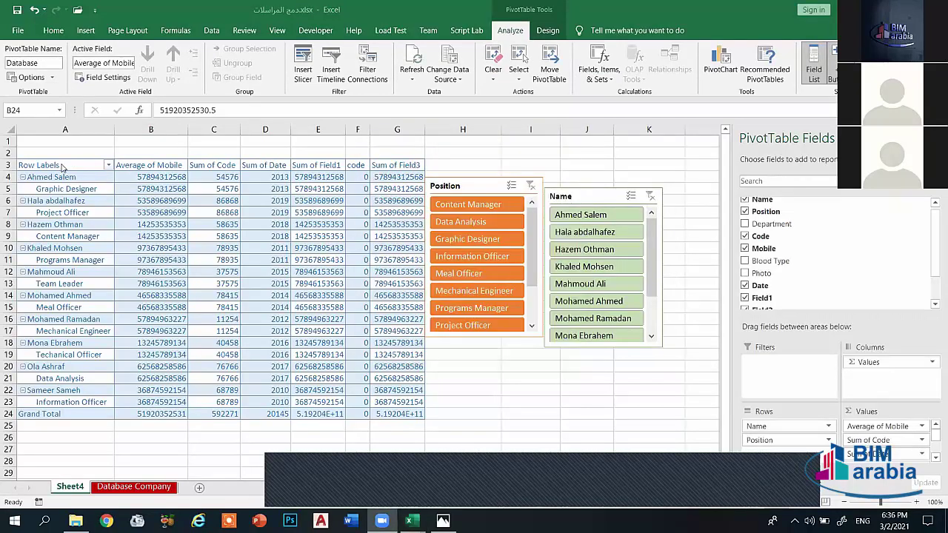
Step: Increase the pivot table's font size to 18
mouse_move(397, 413)
left_mouse_down()
mouse_move(158, 261)
mouse_move(63, 164)
left_mouse_up()
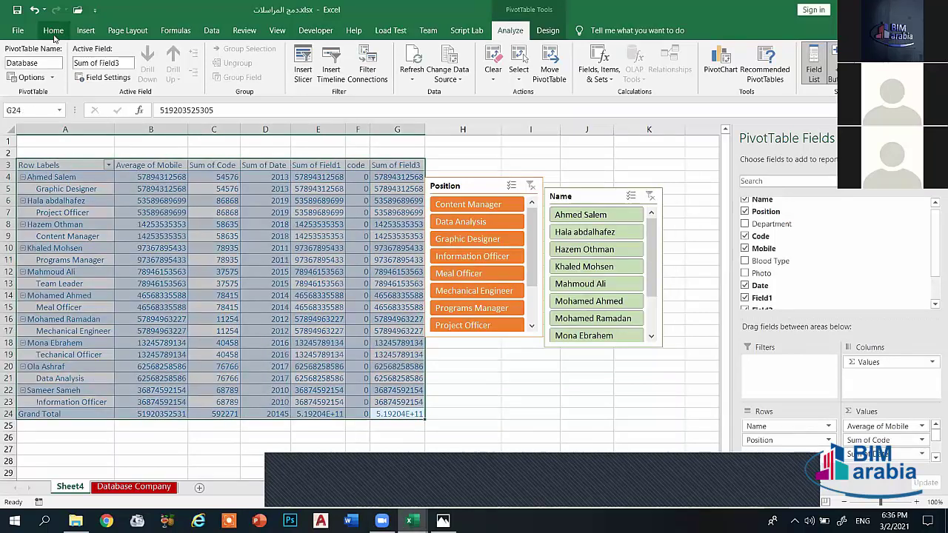
left_click(58, 35)
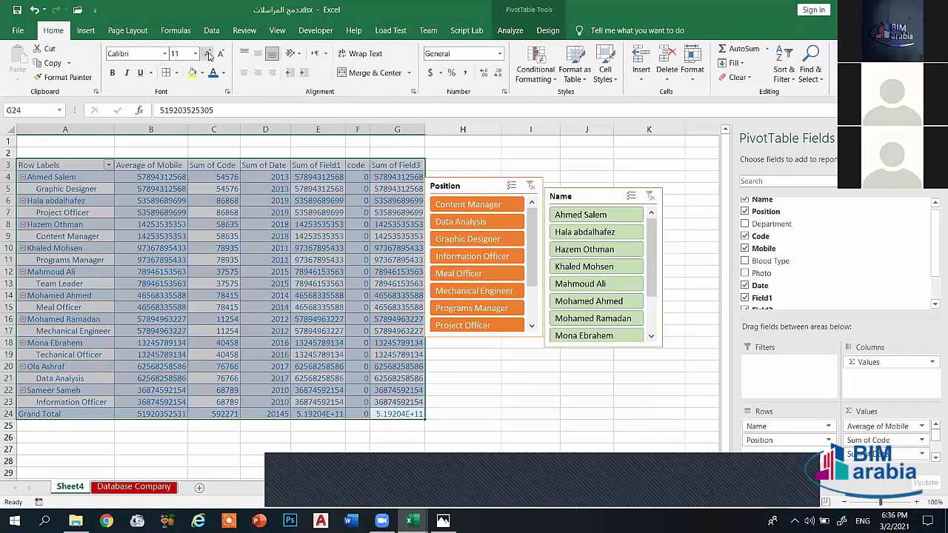
left_click(208, 55)
left_click(208, 55)
left_click(208, 55)
left_click(208, 54)
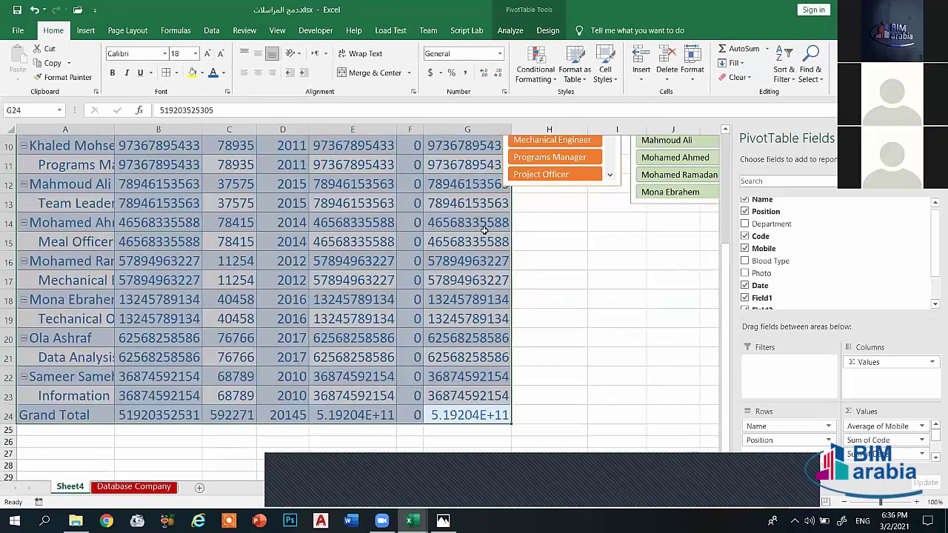
scroll(484, 231, "up", 3)
left_click(548, 153)
Step: Fit column G, widen column A for full labels, and move the Position slicer further right
left_click_drag(512, 130, 573, 130)
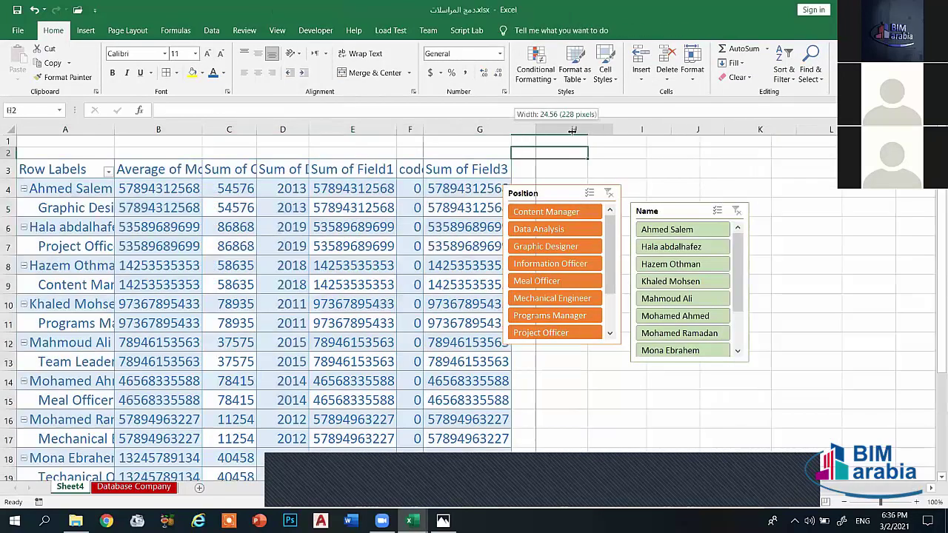
mouse_move(567, 195)
left_mouse_down()
mouse_move(854, 238)
mouse_move(649, 210)
left_mouse_up()
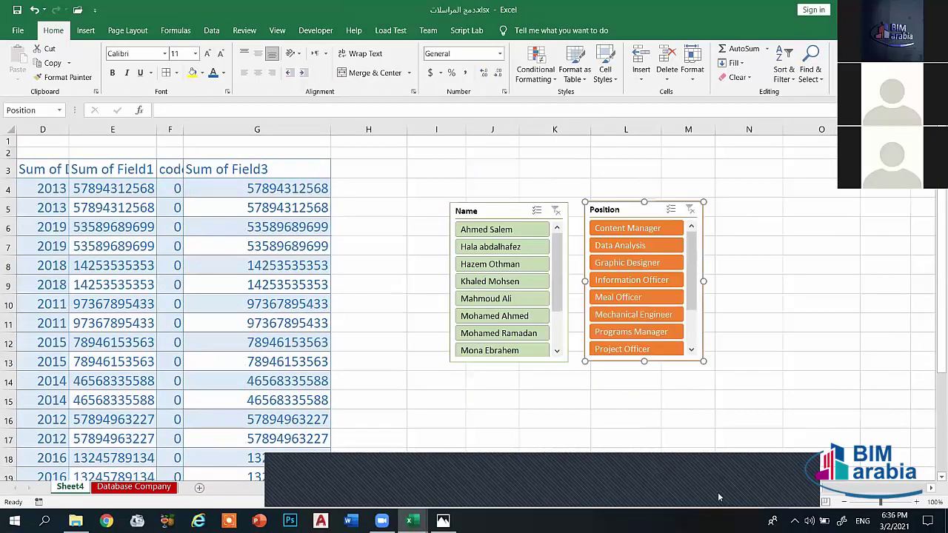
scroll(718, 489, "left", 3)
scroll(719, 489, "left", 3)
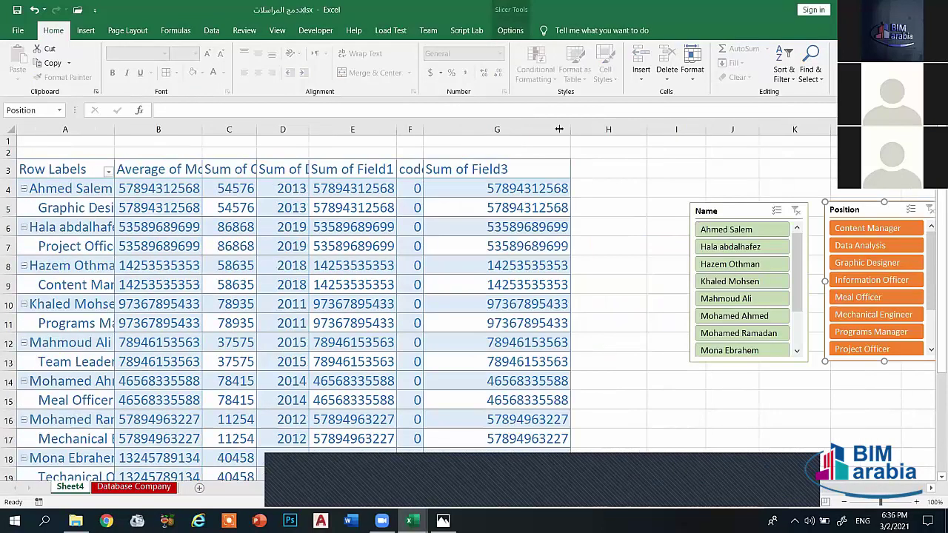
left_click_drag(559, 129, 511, 129)
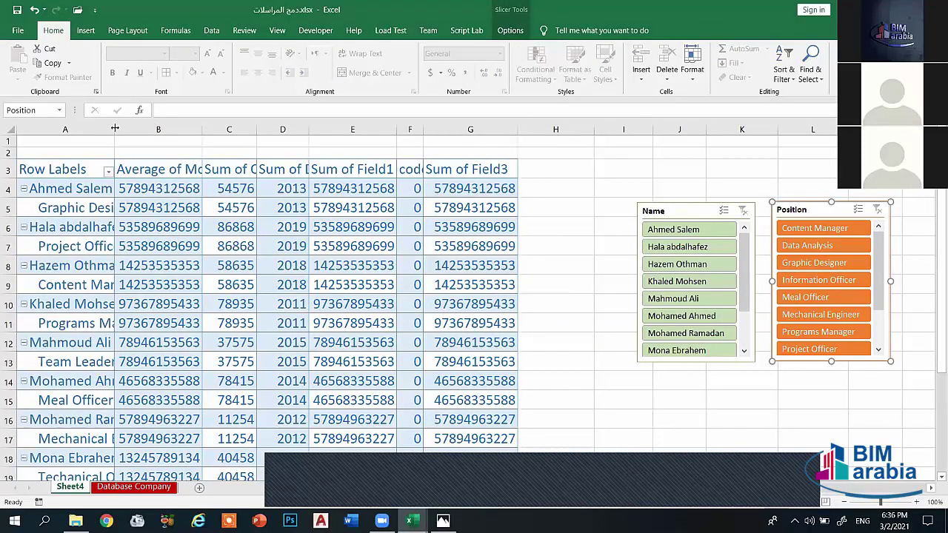
left_click_drag(114, 134, 147, 134)
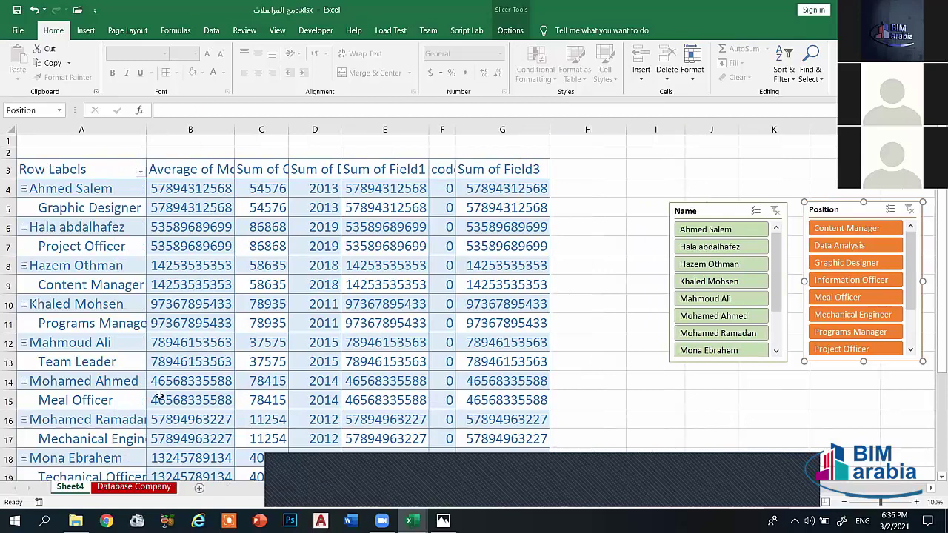
Step: Group the first three employees (A4, A6, A8) into Group1
left_click(90, 190)
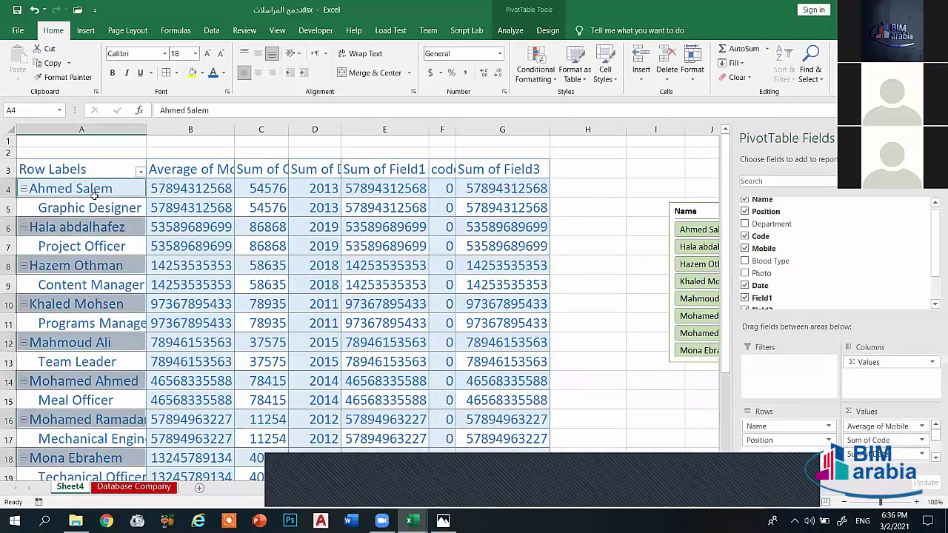
left_click(95, 210)
left_click(105, 190)
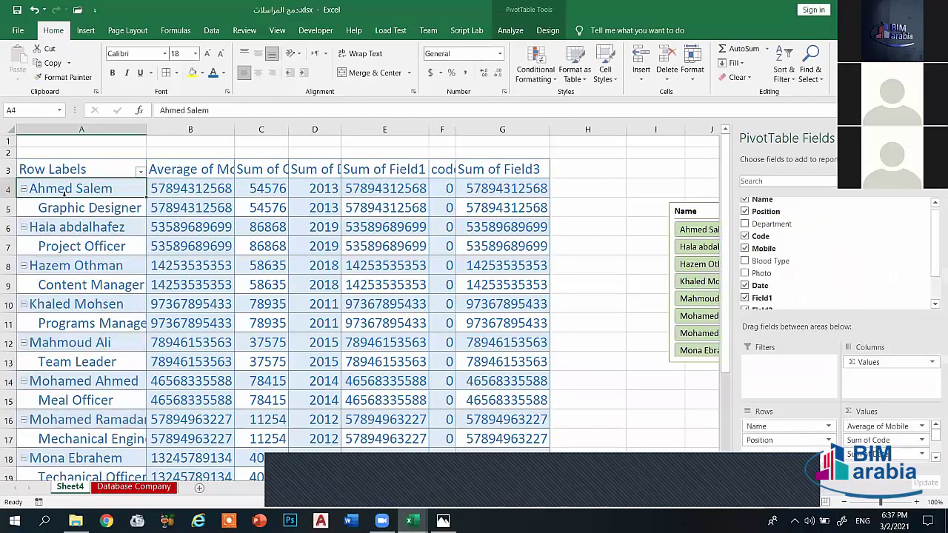
left_click(98, 231, "ctrl")
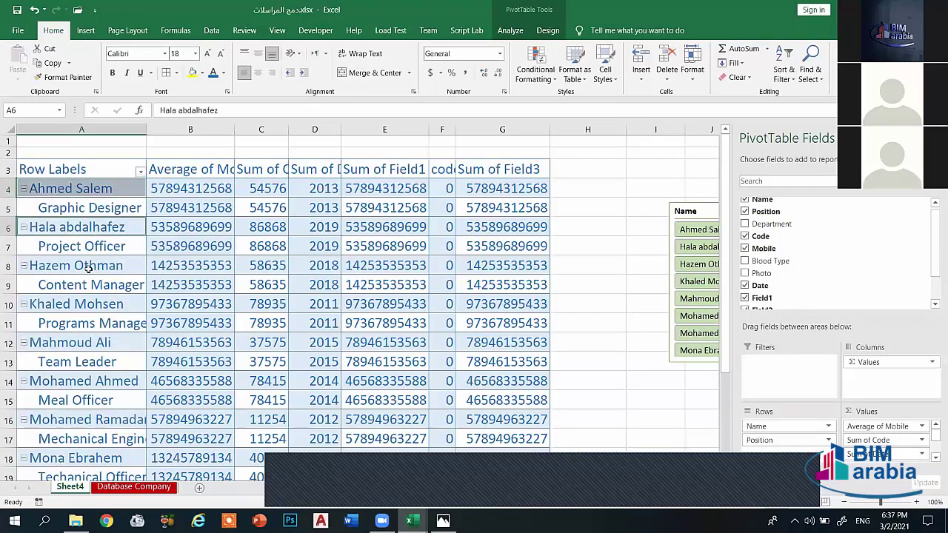
left_click(87, 268, "ctrl")
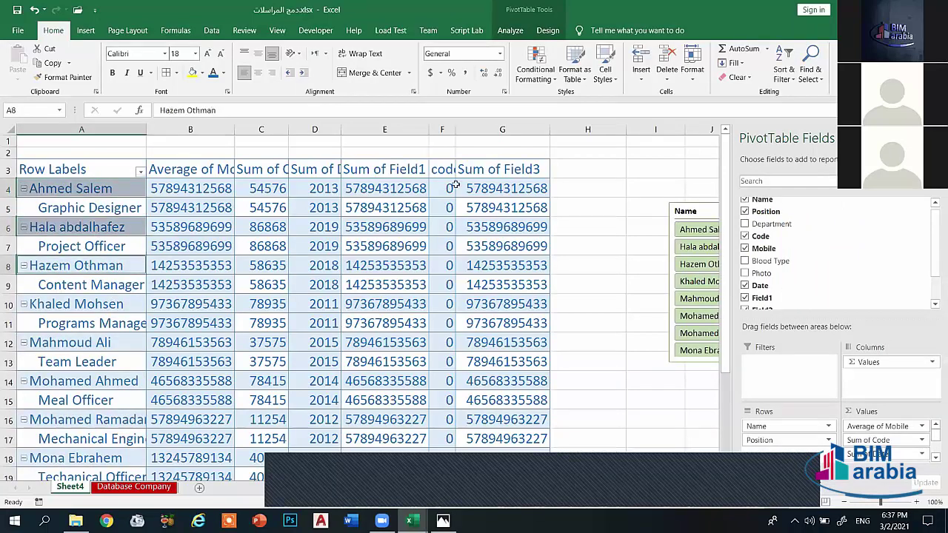
left_click(510, 30)
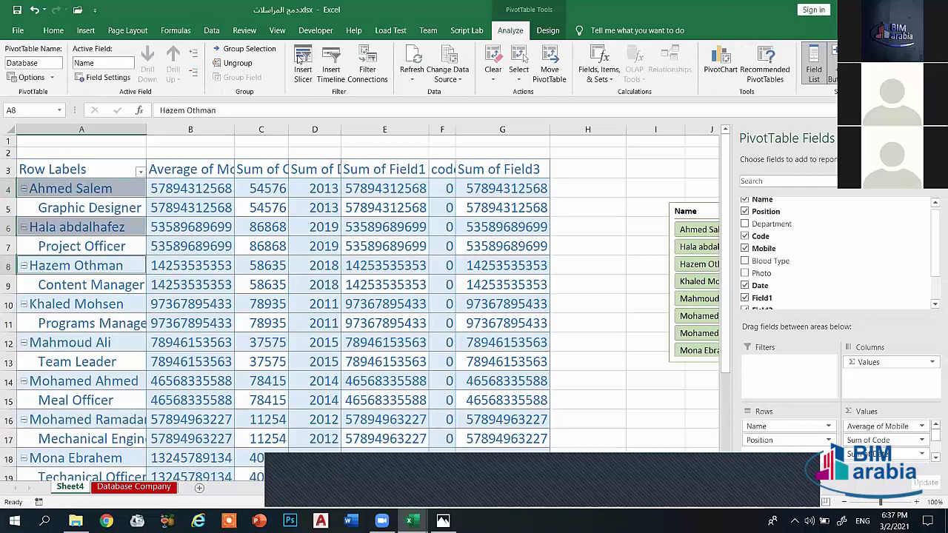
left_click(252, 49)
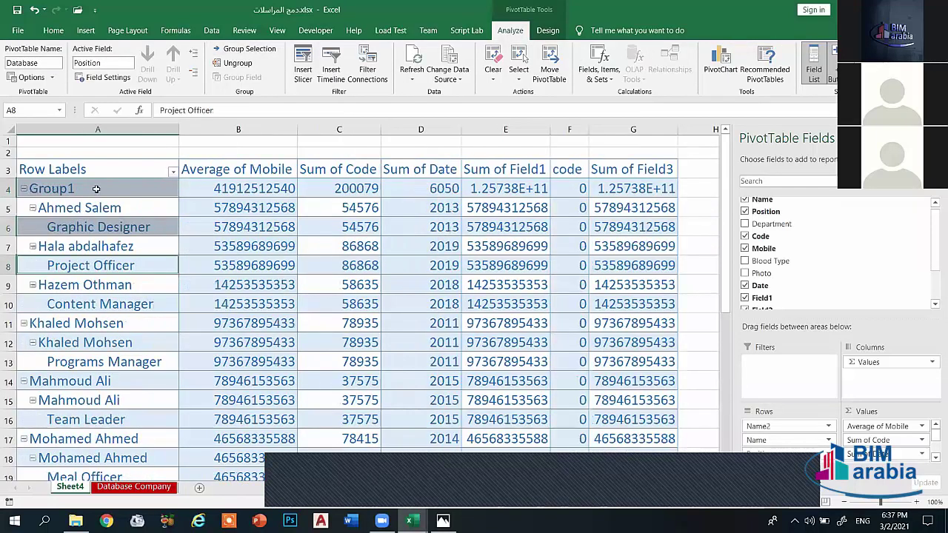
Step: Collapse and re-expand Group1 and check its context menu options
left_click(97, 189)
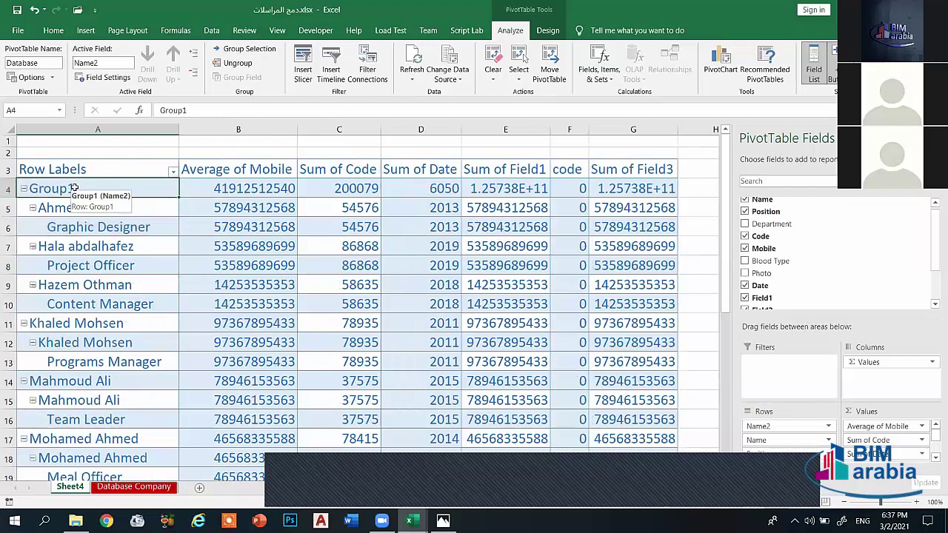
double_click(74, 188)
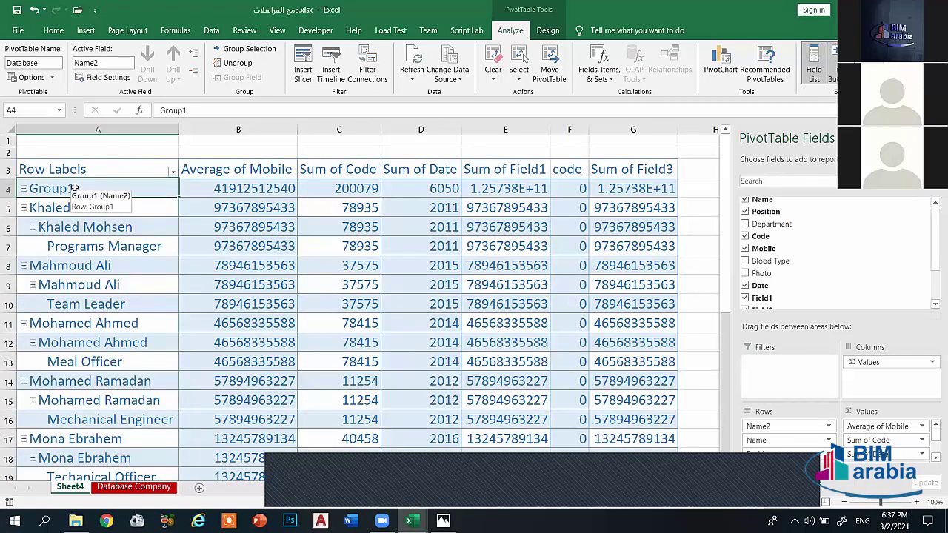
double_click(74, 188)
right_click(74, 189)
key("Escape")
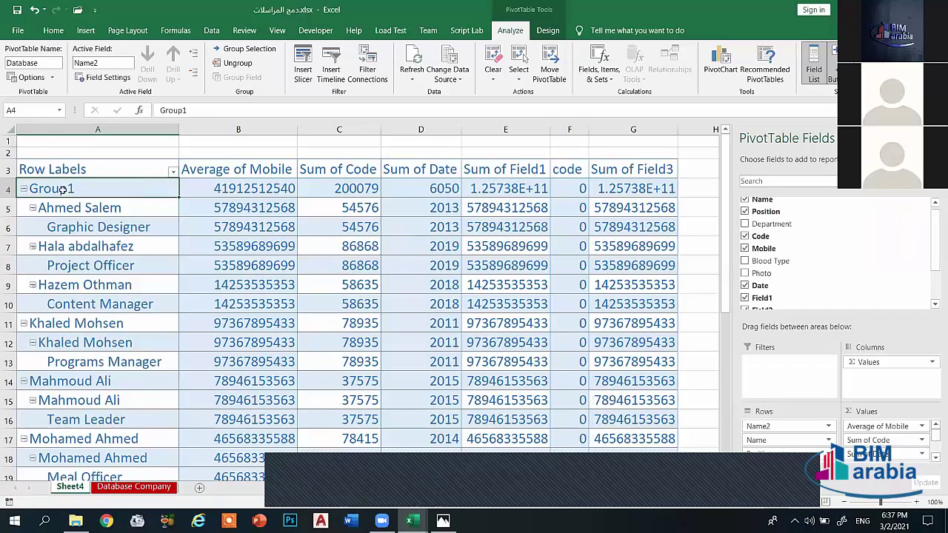
double_click(63, 189)
double_click(63, 189)
right_click(67, 191)
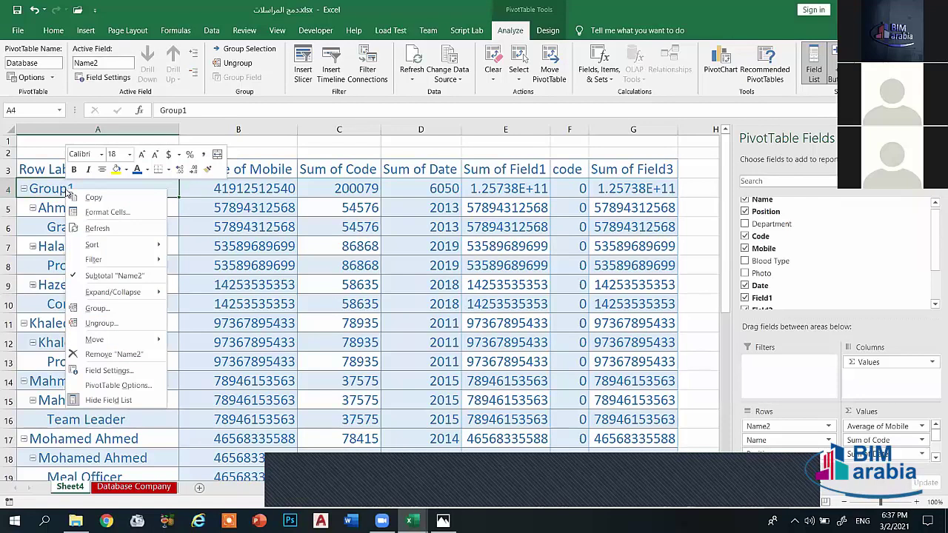
key("Escape")
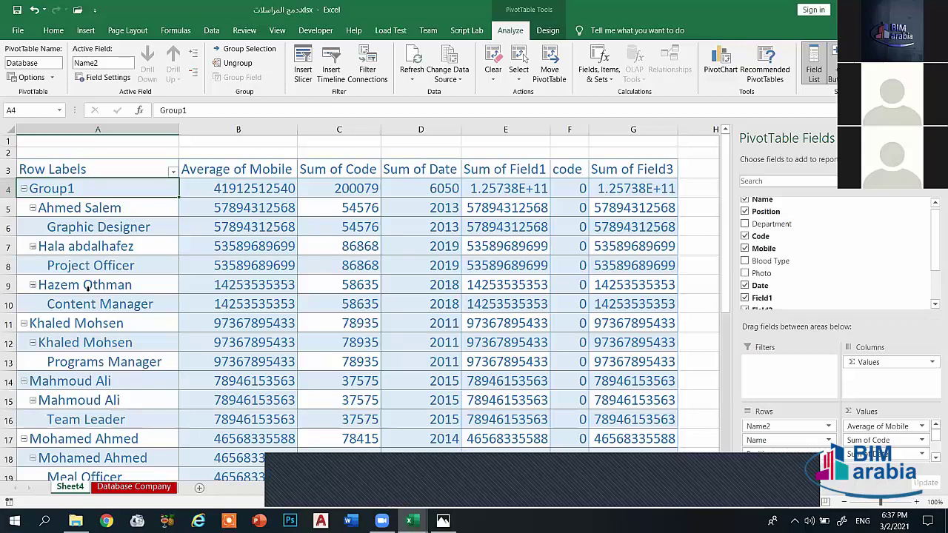
Step: Group the next three employees (A11, A14, A17) into Group2
left_click(66, 326)
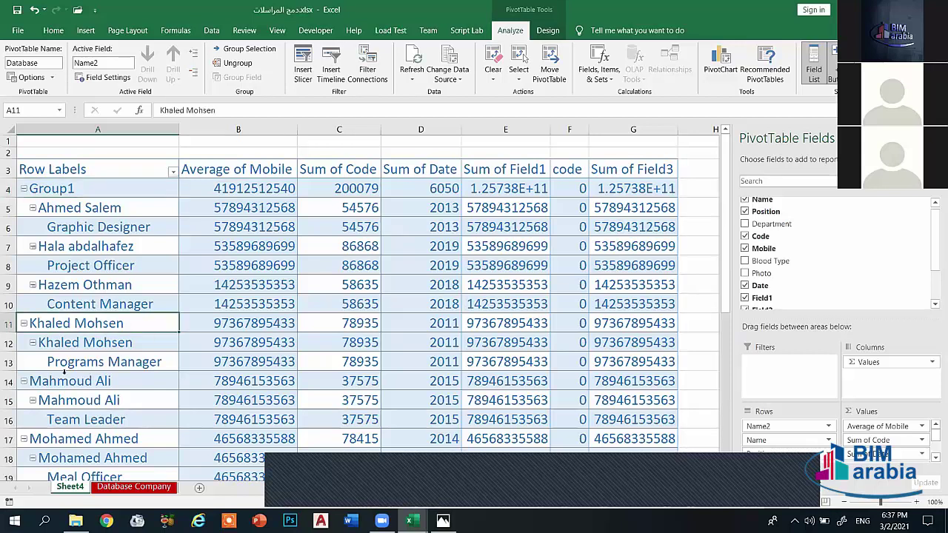
left_click(60, 383, "ctrl")
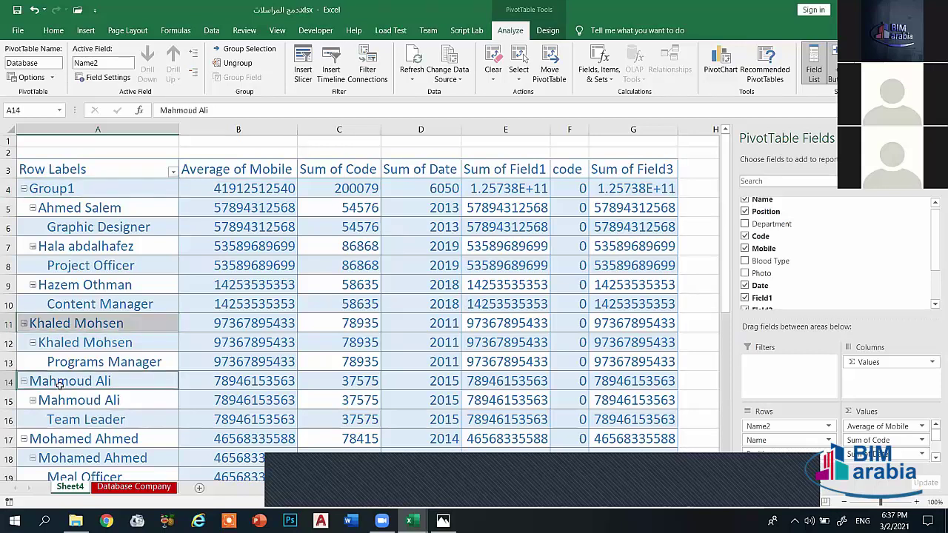
left_click(106, 441, "ctrl")
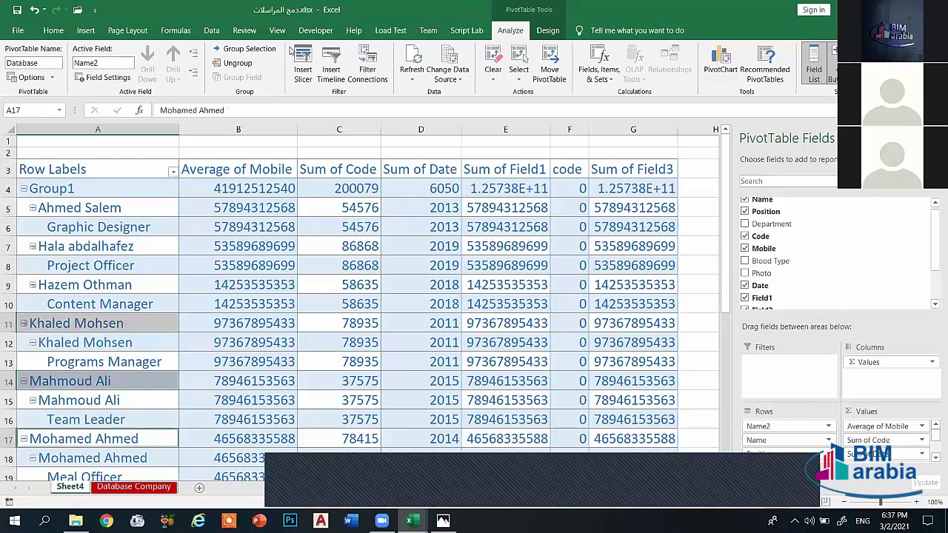
left_click(234, 49)
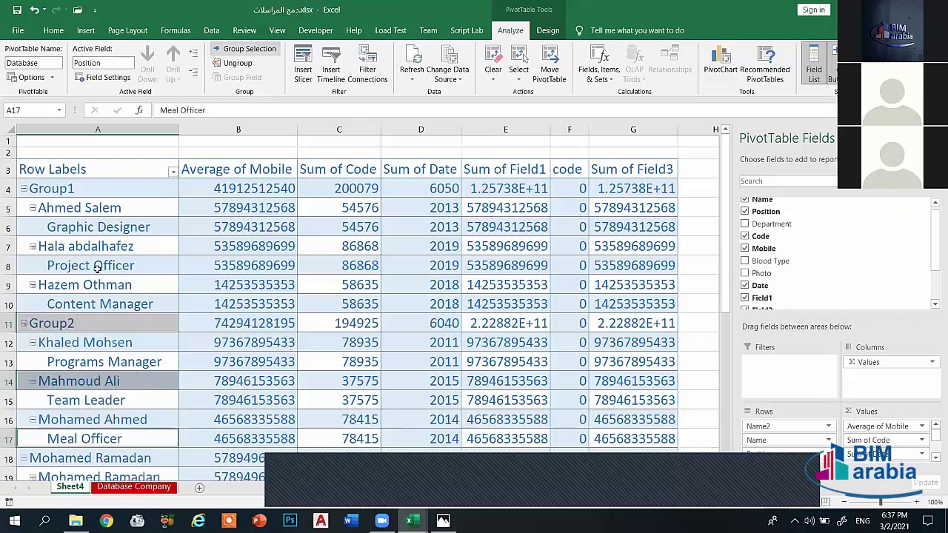
left_click(88, 323)
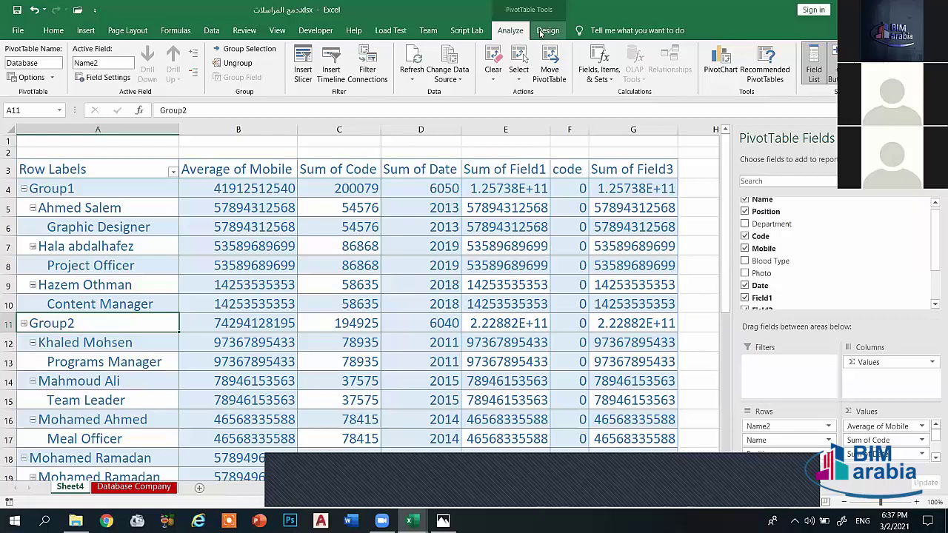
left_click(547, 30)
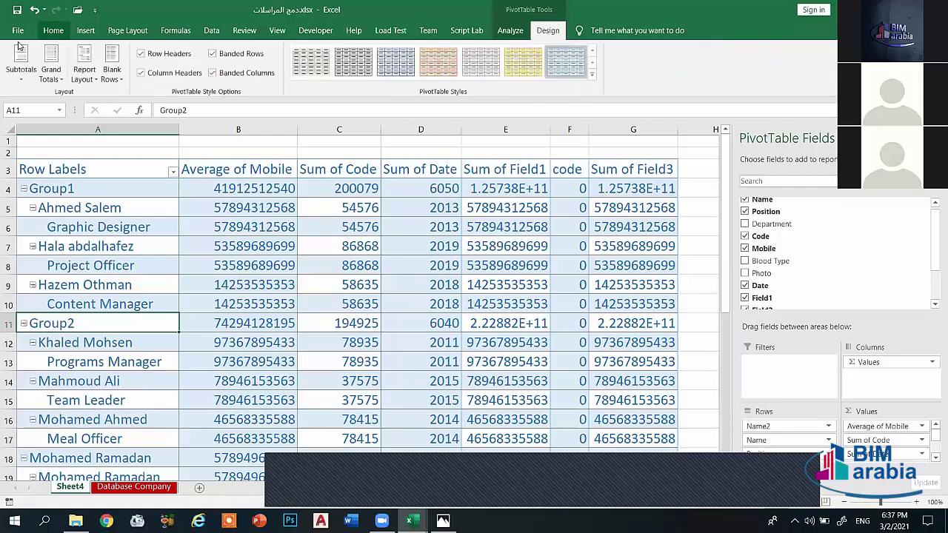
Step: Review the Subtotals and Grand Totals options, then try Outline form and undo it
left_click(91, 78)
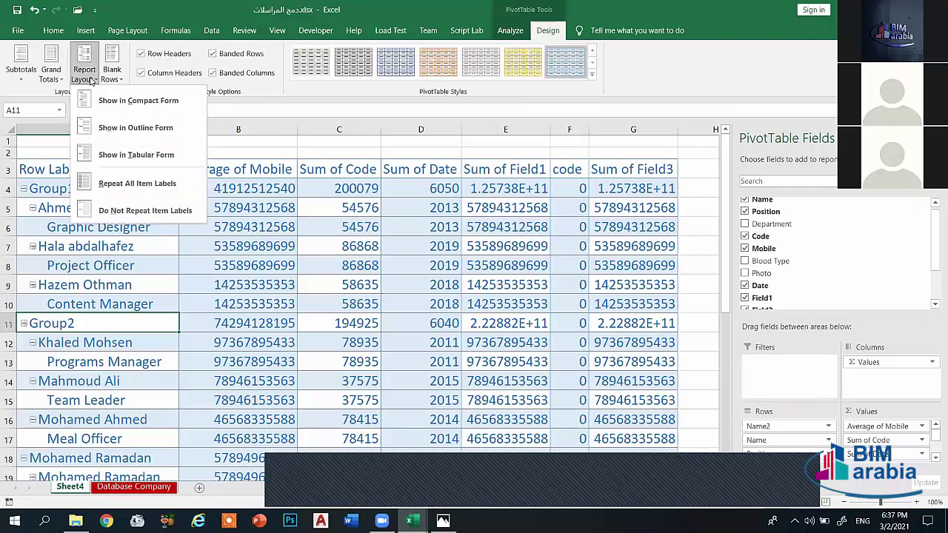
left_click(91, 78)
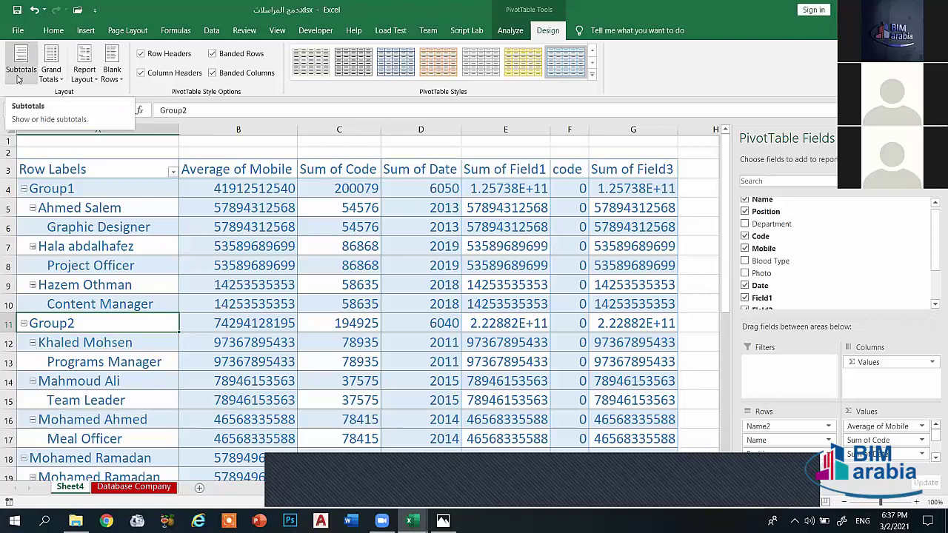
left_click(20, 77)
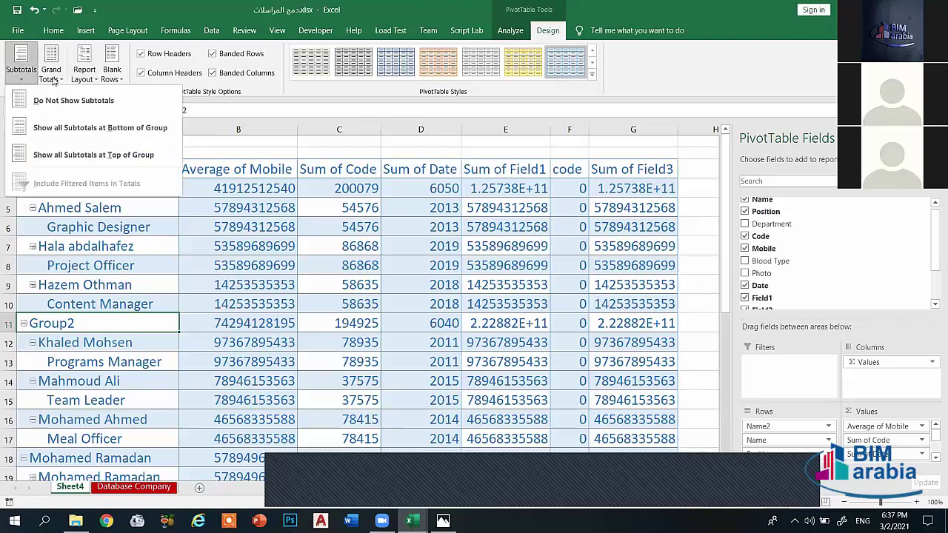
left_click(51, 74)
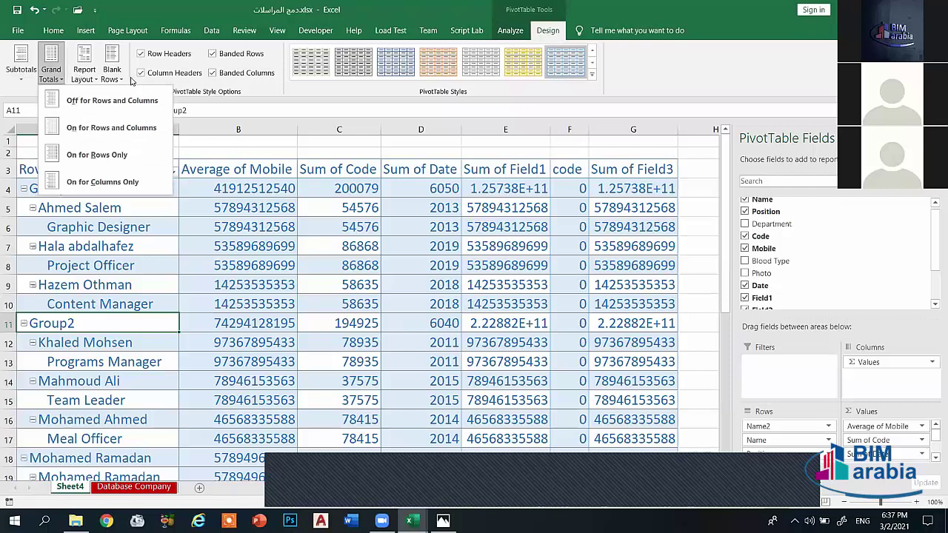
left_click(85, 79)
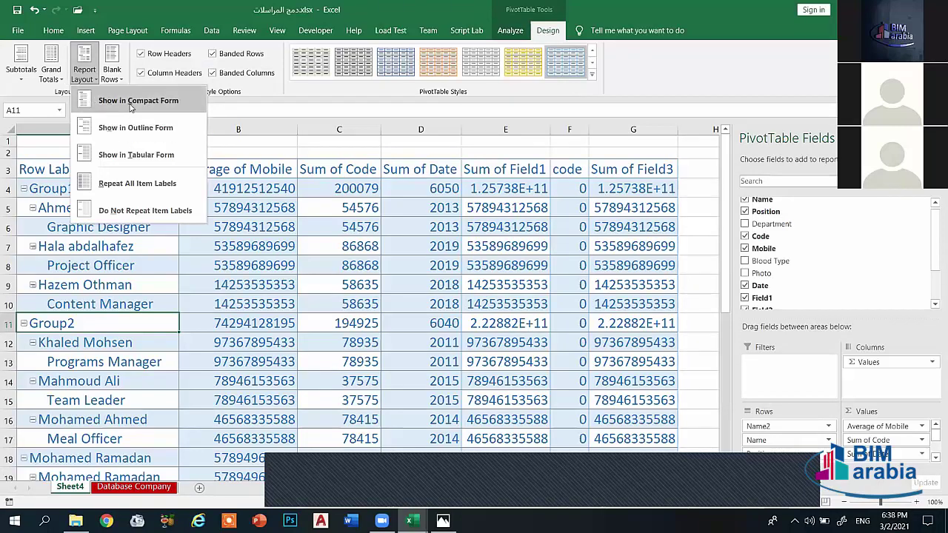
left_click(131, 127)
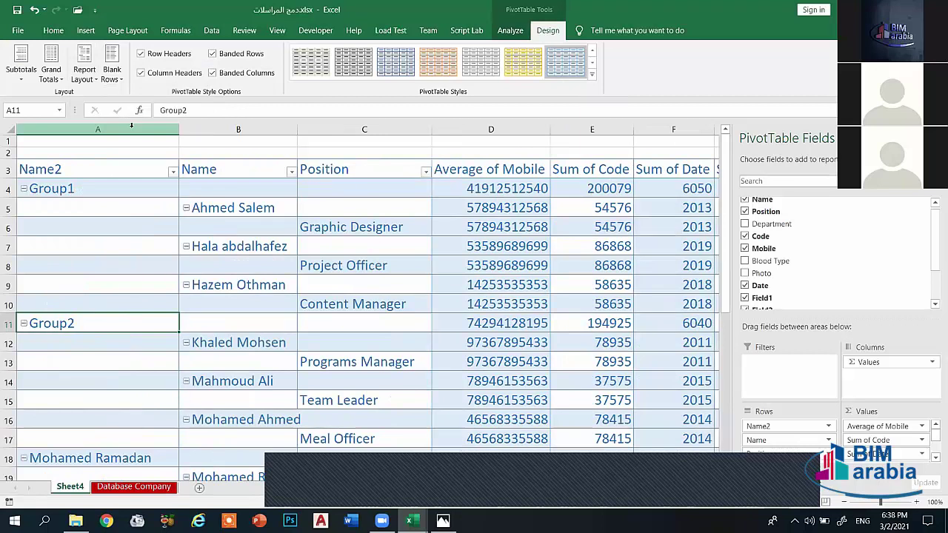
key("ctrl+z")
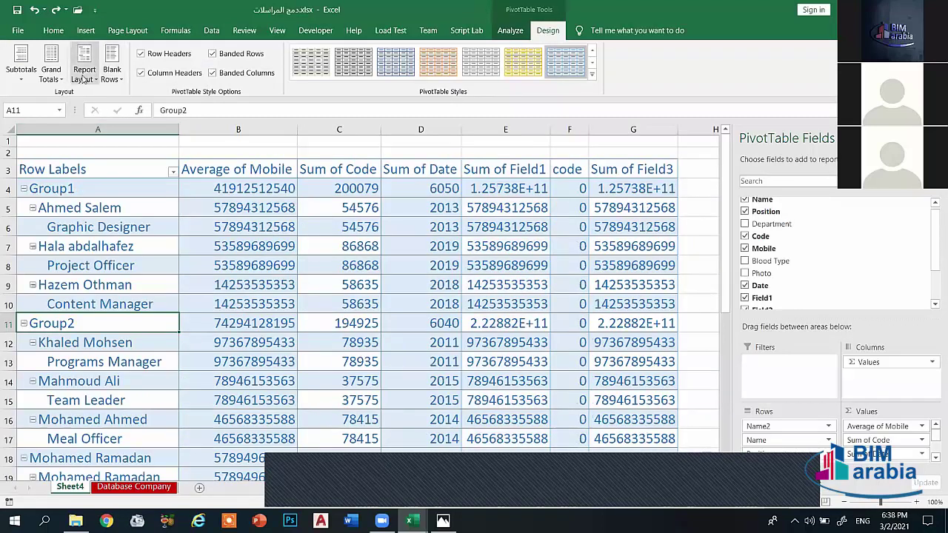
Step: Try the Tabular form layout, then undo it back to compact form
left_click(85, 79)
left_click(81, 79)
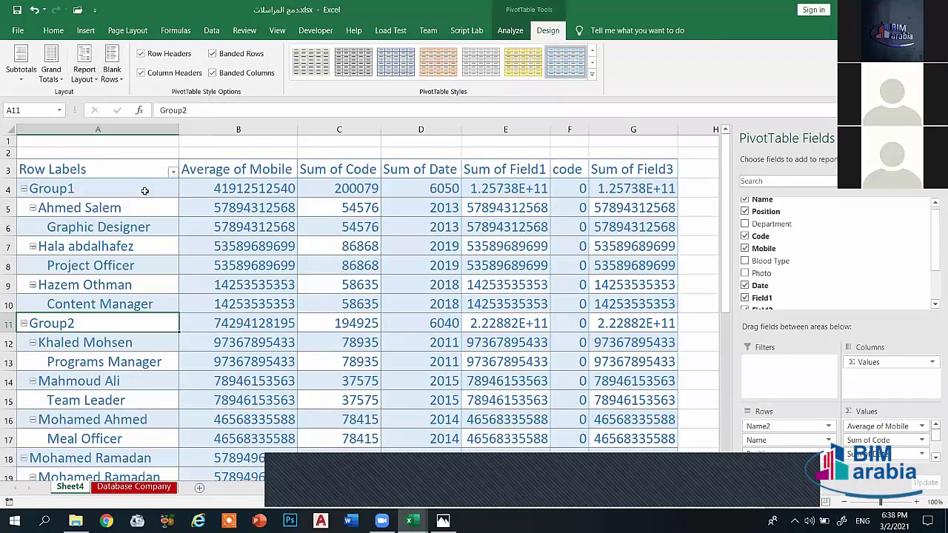
left_click(79, 78)
left_click(124, 146)
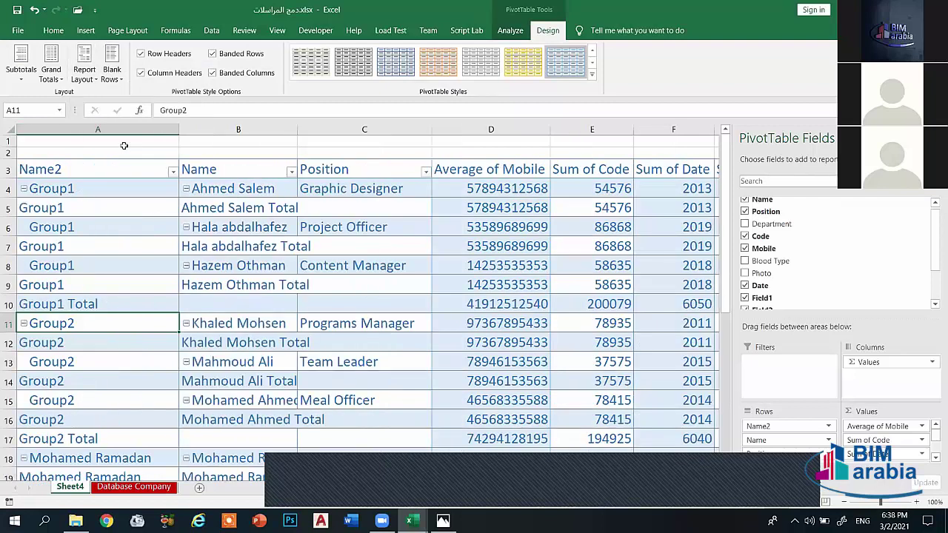
key("ctrl+z")
left_click(111, 74)
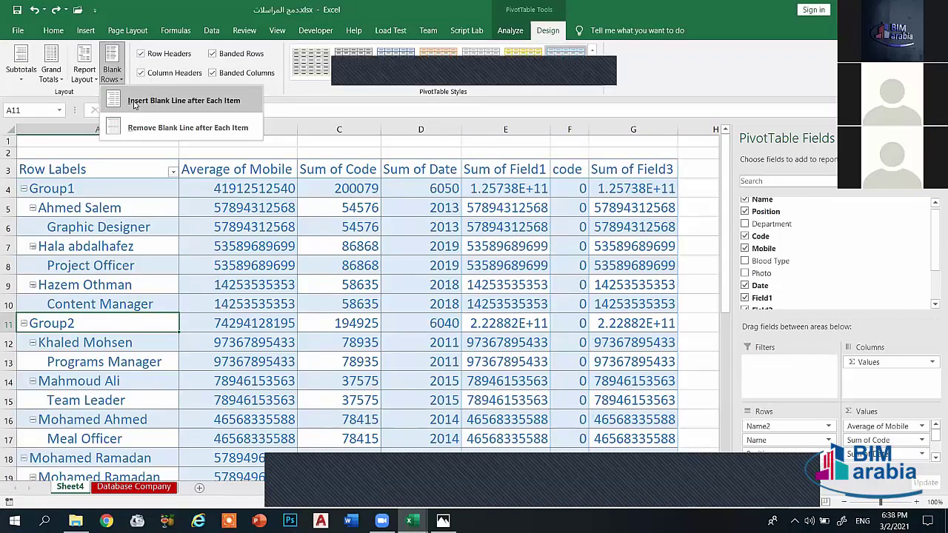
Step: Insert a blank line after each employee item in the pivot table
left_click(135, 104)
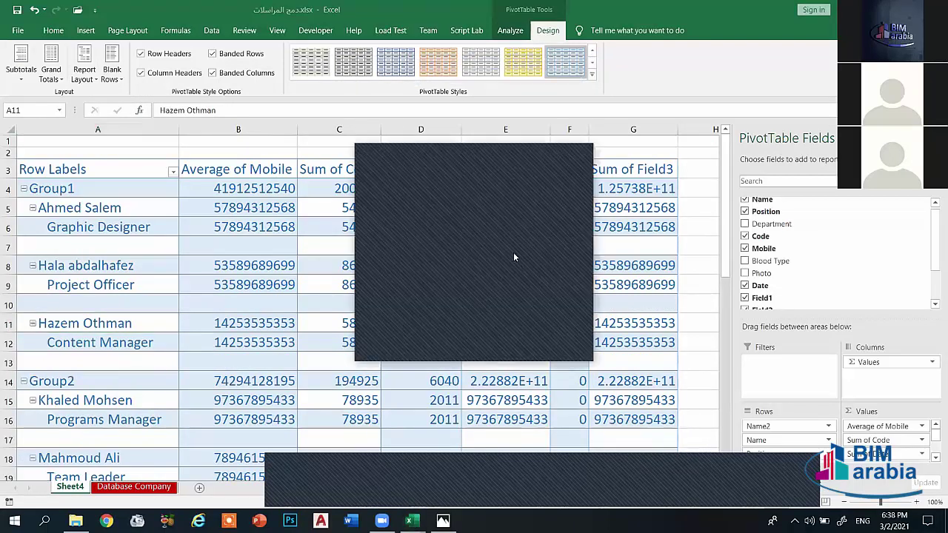
left_click(582, 155)
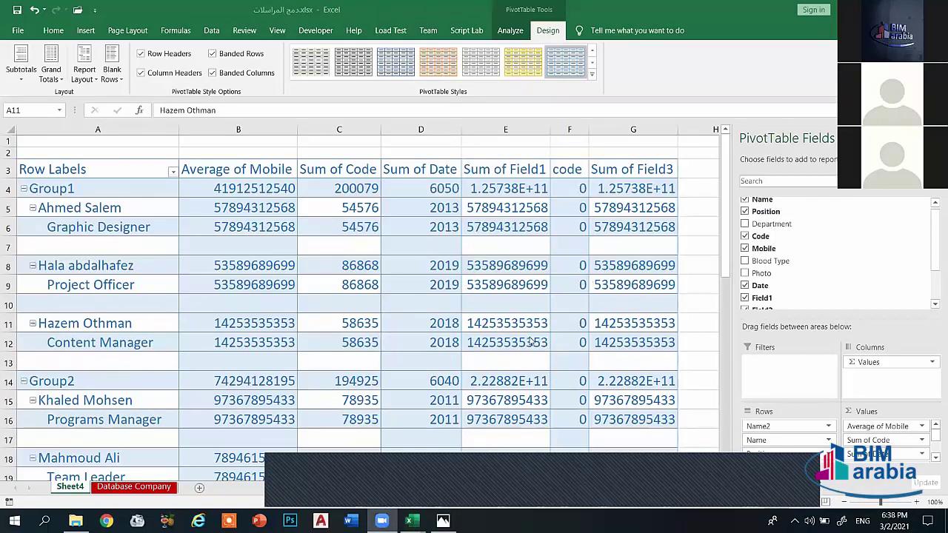
left_click(583, 156)
left_click(510, 33)
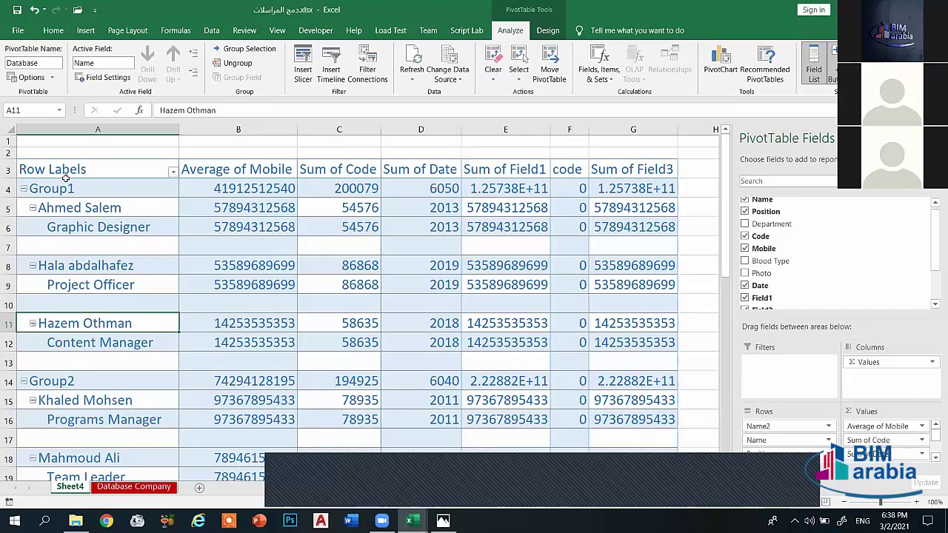
left_click_drag(70, 169, 140, 343)
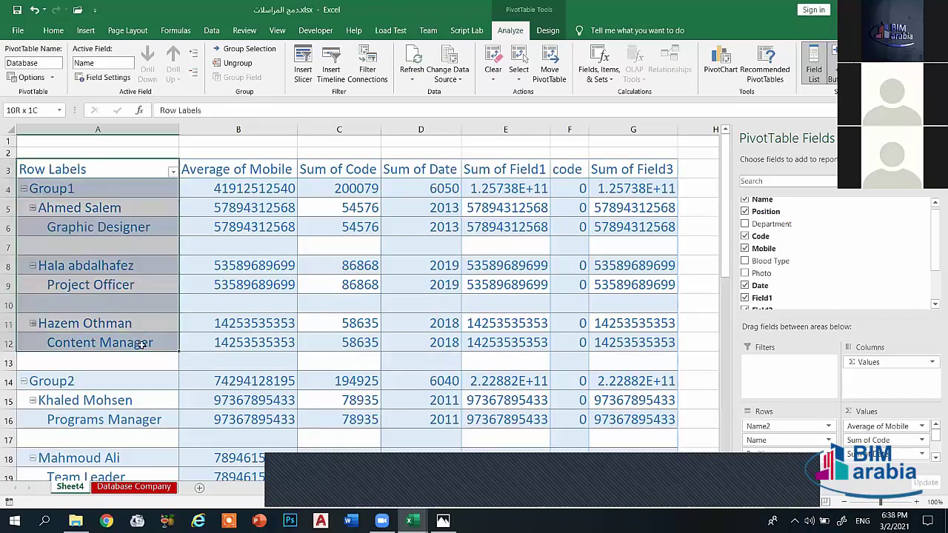
left_click(228, 258)
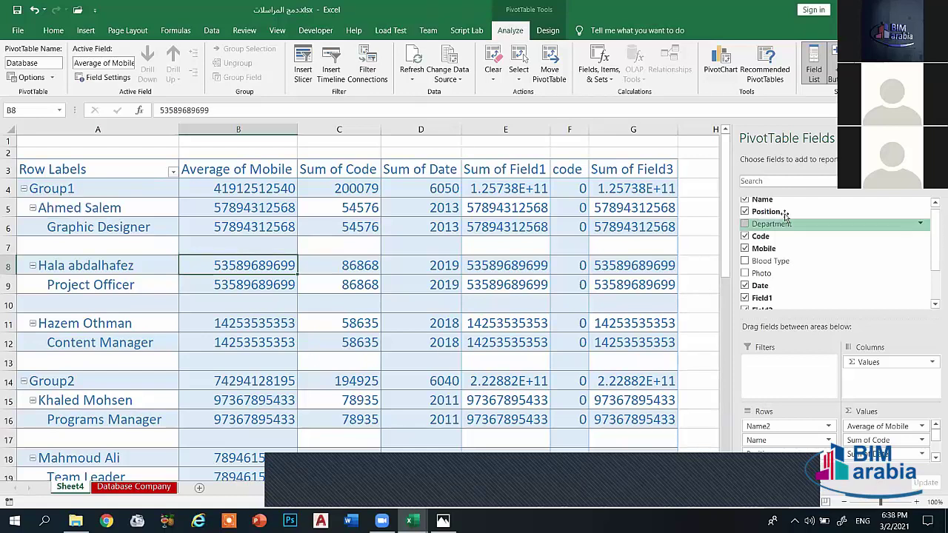
scroll(774, 225, "up", 1)
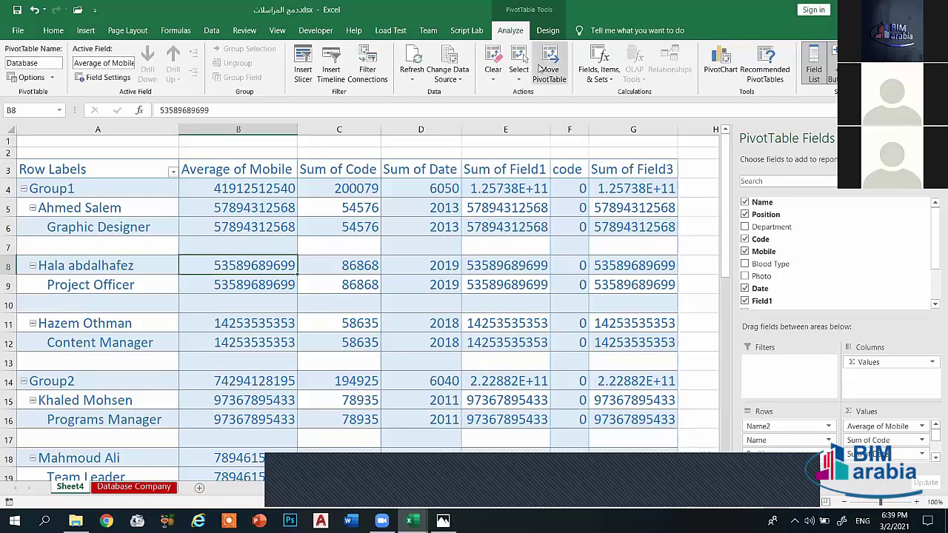
Step: Create a PivotChart on a new sheet from the Database Company table A1:H11
left_click(120, 488)
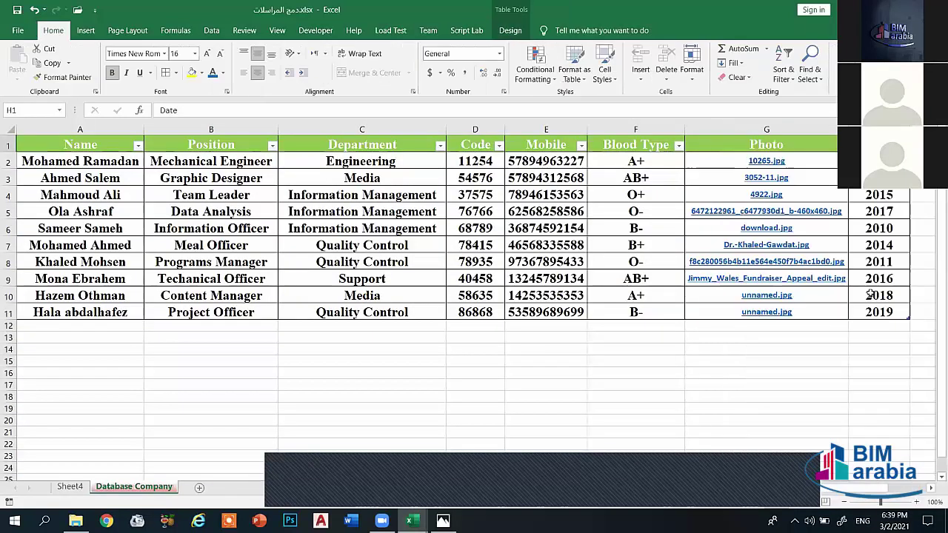
left_click_drag(880, 312, 45, 145)
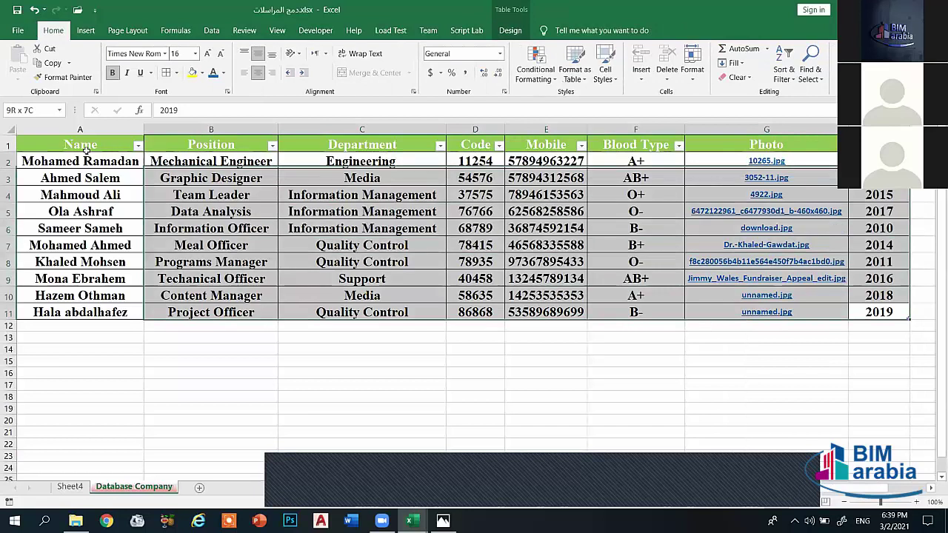
left_click(85, 30)
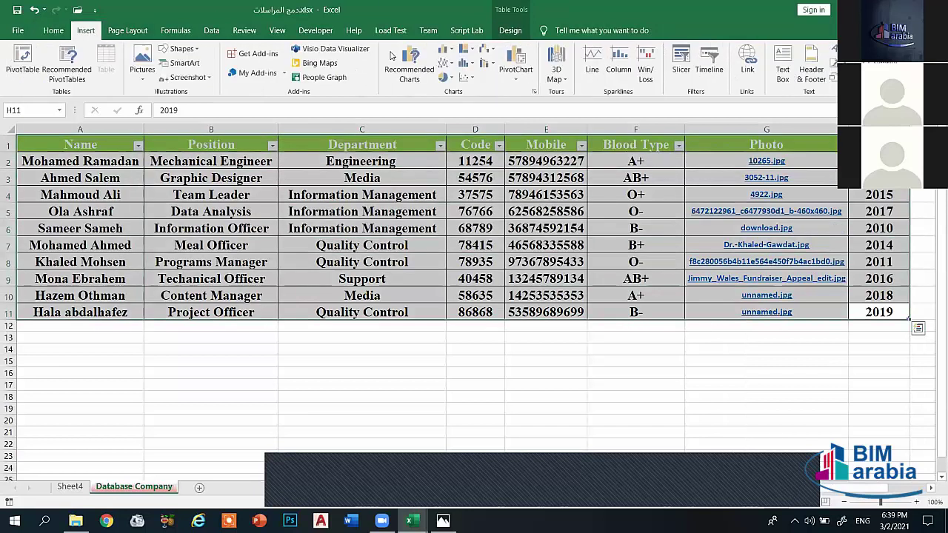
left_click(520, 57)
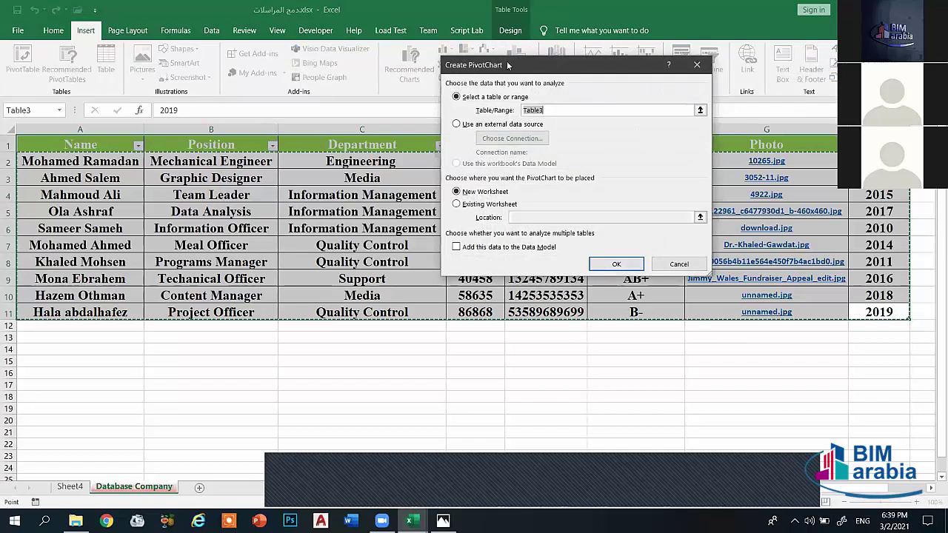
left_click_drag(533, 66, 427, 70)
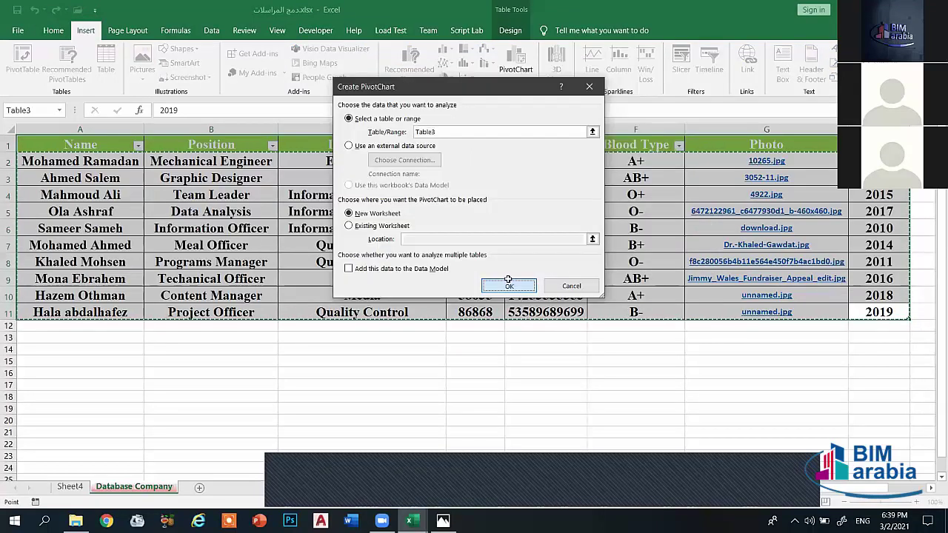
left_click(508, 282)
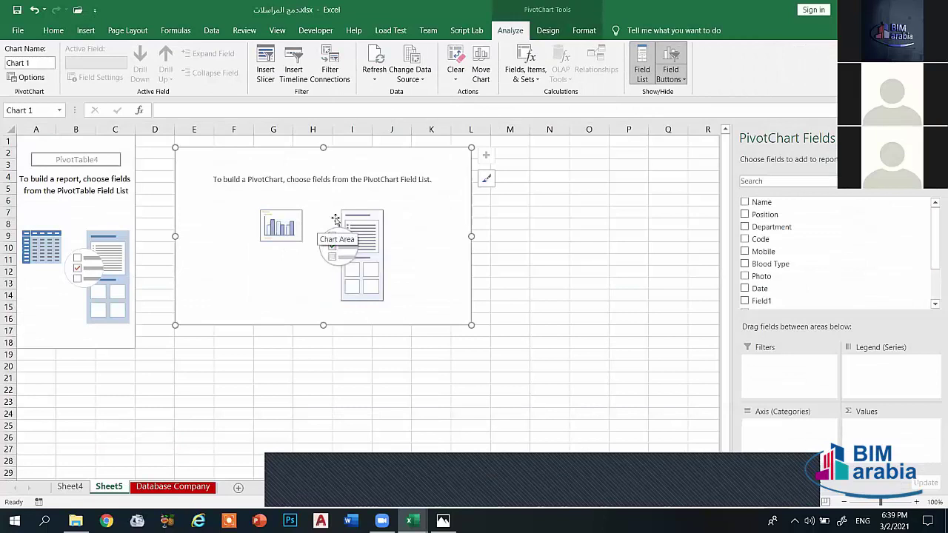
Step: Test the Name, Position and Department fields, then uncheck them all, leaving the pivot empty
left_click(746, 203)
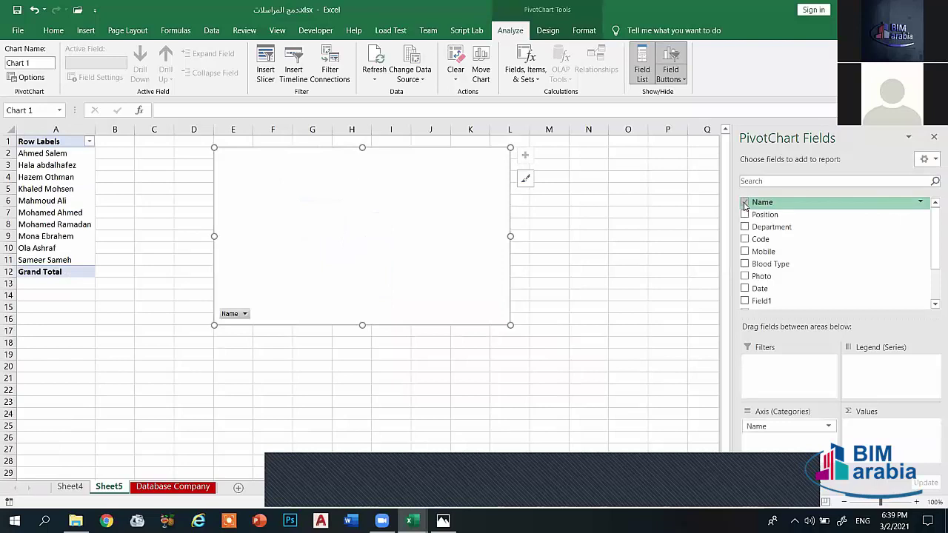
left_click(745, 203)
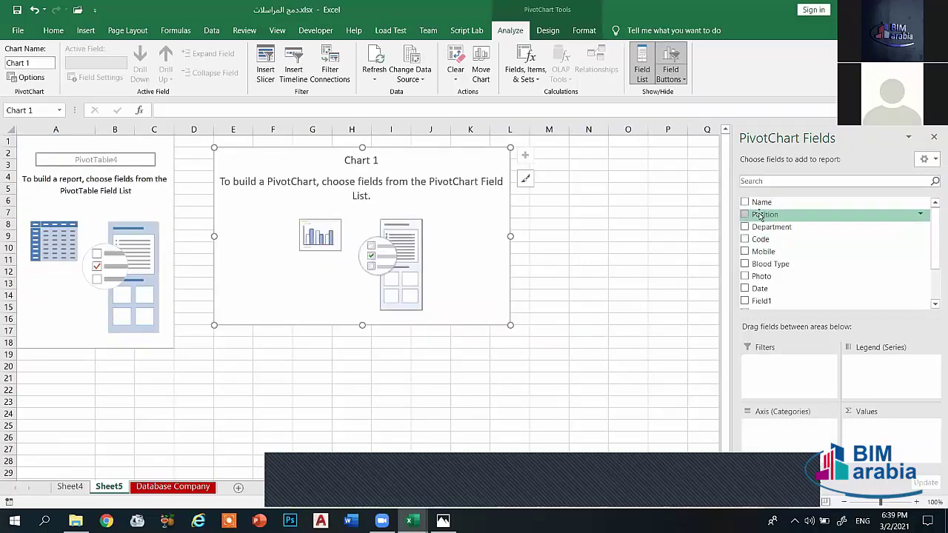
mouse_move(761, 202)
left_mouse_down()
mouse_move(887, 380)
mouse_move(800, 440)
mouse_move(861, 439)
mouse_move(793, 369)
mouse_move(887, 444)
mouse_move(788, 441)
mouse_move(794, 367)
mouse_move(774, 195)
mouse_move(758, 196)
left_mouse_up()
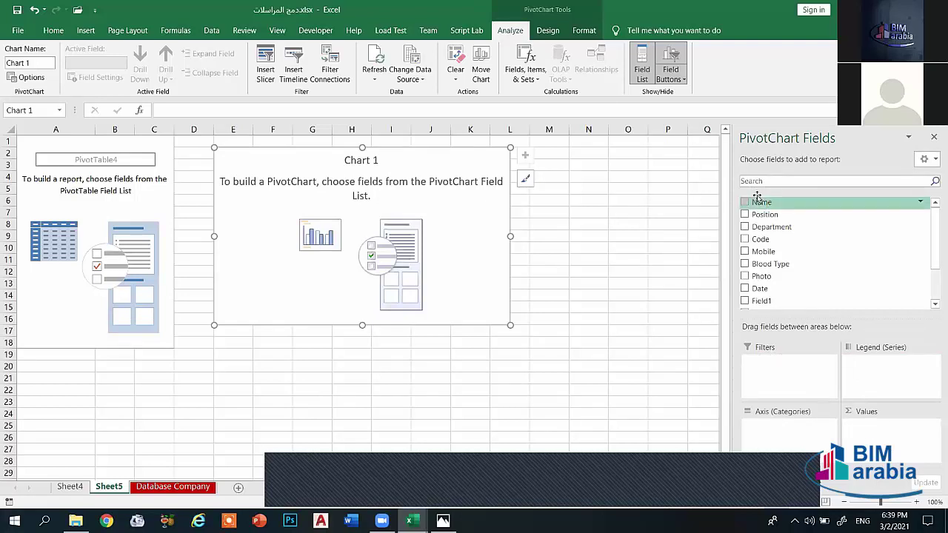
left_click(746, 202)
left_click(745, 203)
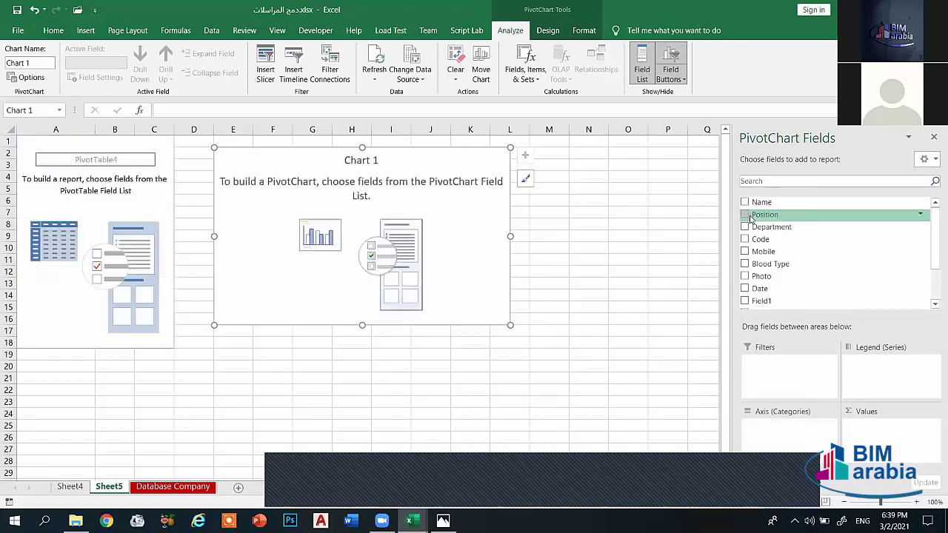
left_click(745, 214)
left_click(745, 227)
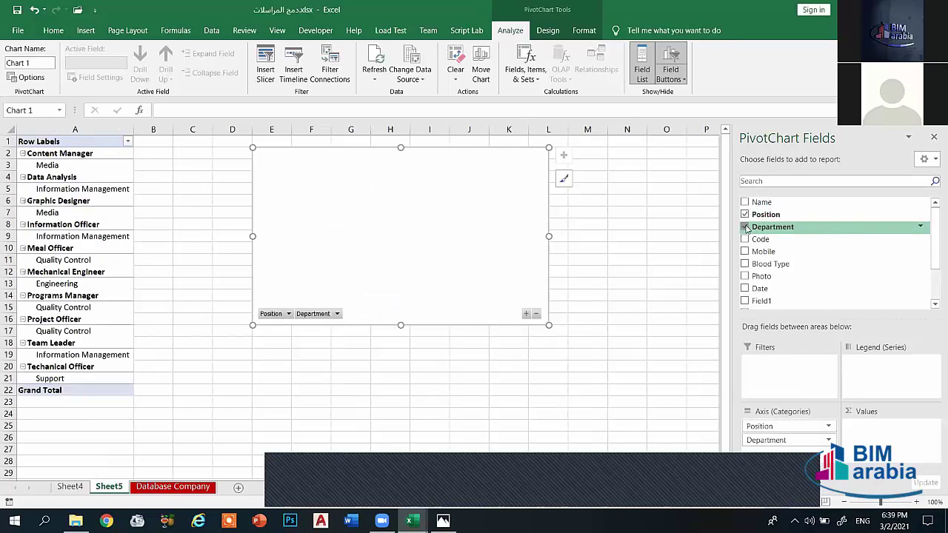
left_click(745, 227)
left_click(745, 214)
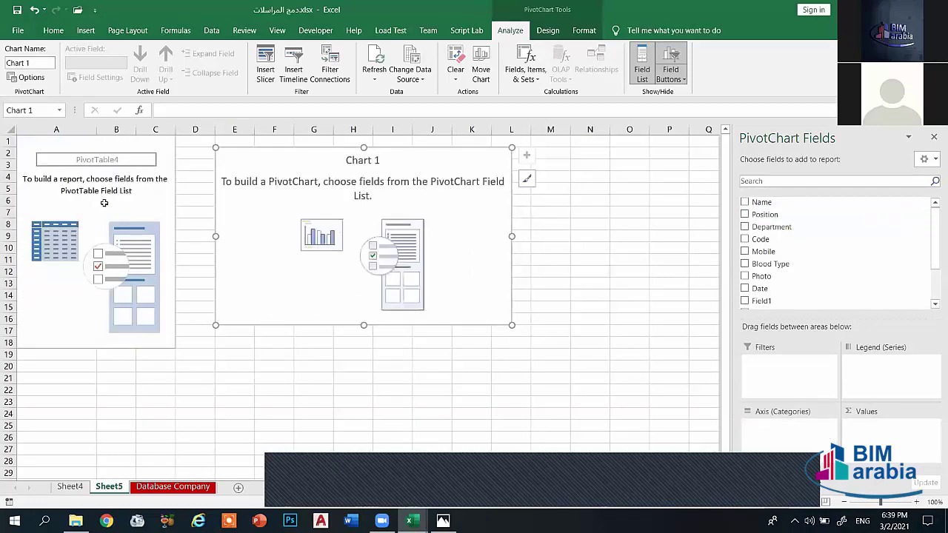
Step: Enable the classic PivotTable layout for PivotTable4 in PivotTable Options' Display settings
right_click(103, 202)
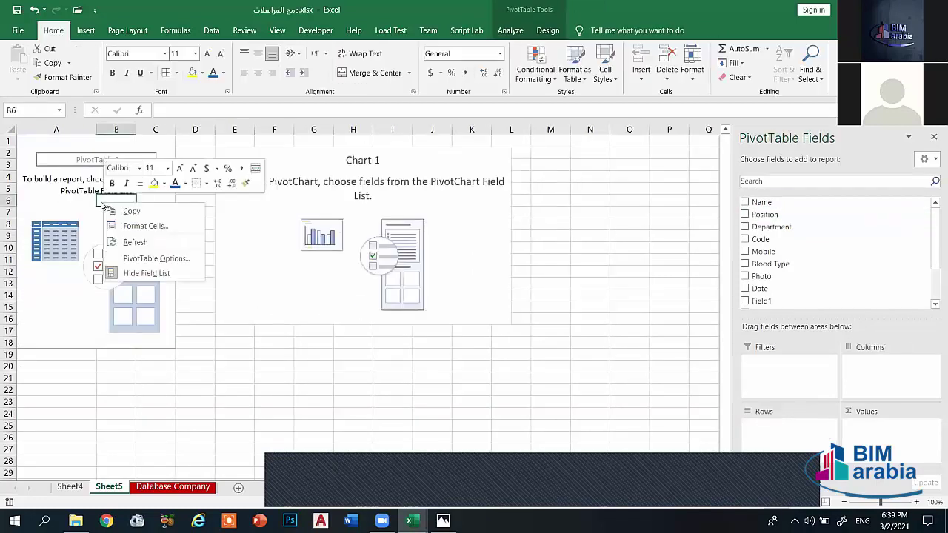
left_click(164, 263)
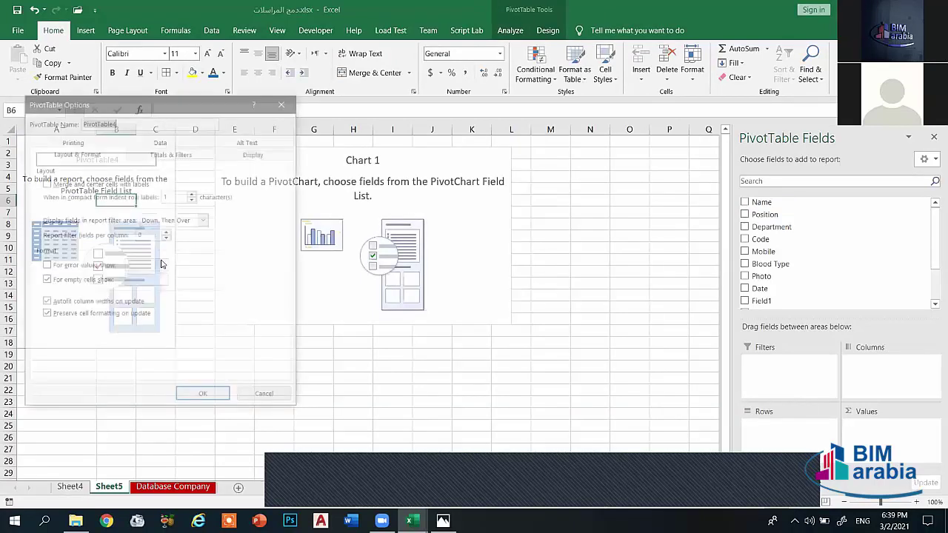
left_click(247, 153)
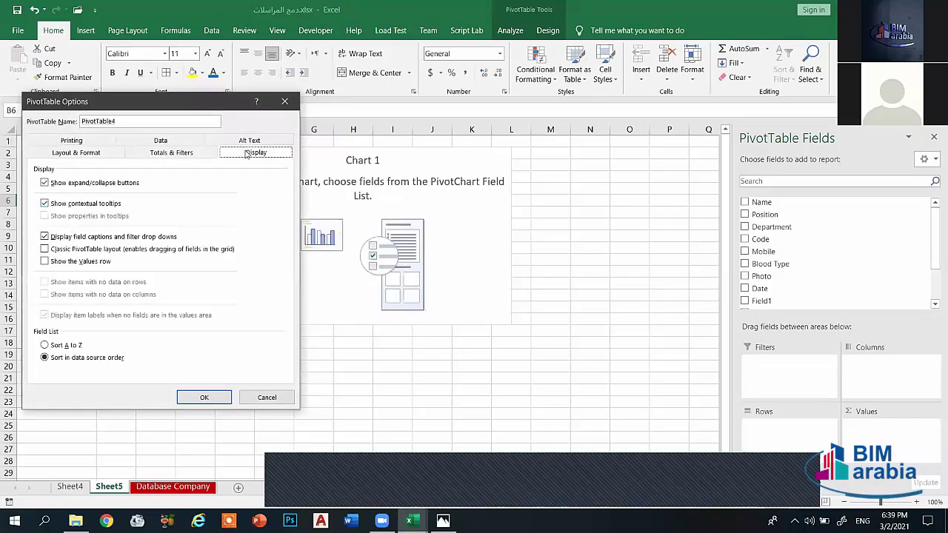
left_click(57, 254)
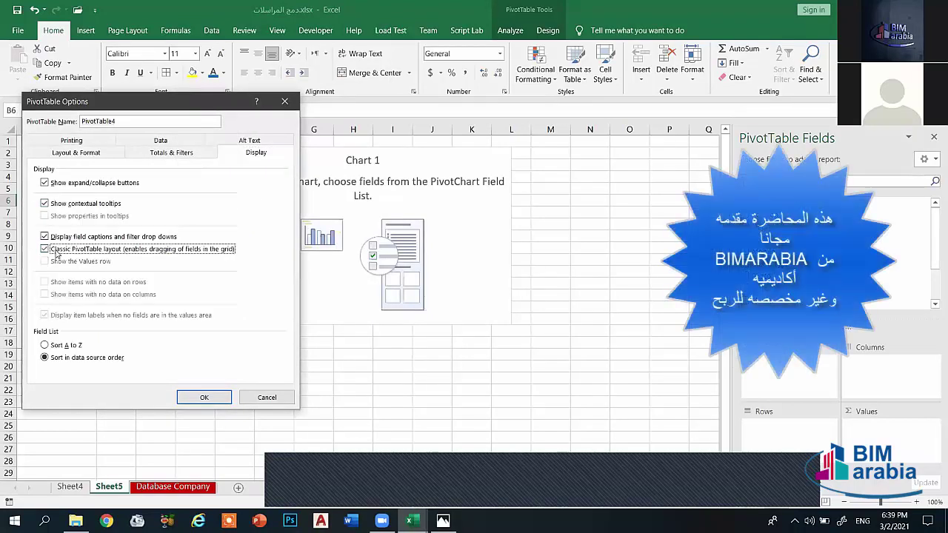
left_click(204, 397)
Step: Move Chart 1 clear of the pivot, try adding Code to values, then undo it
left_click_drag(300, 203, 465, 232)
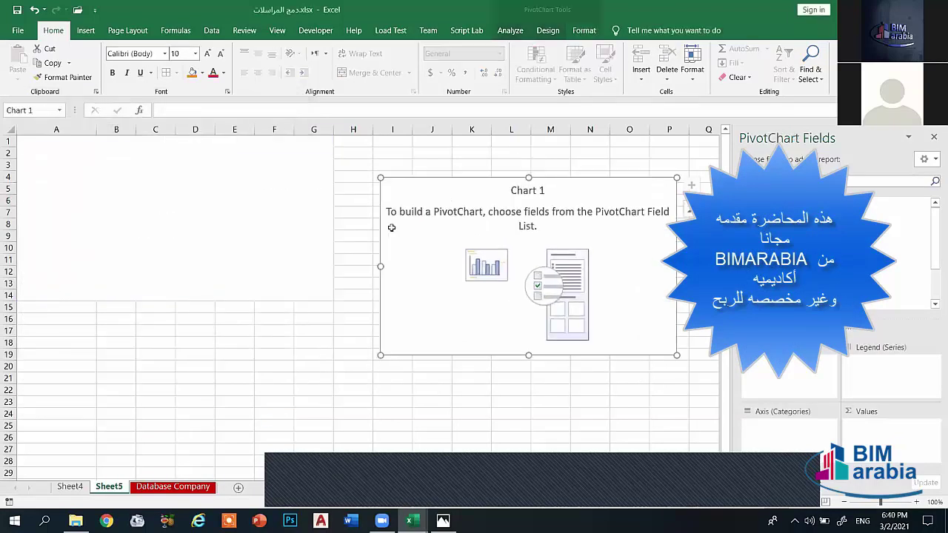
left_click(274, 212)
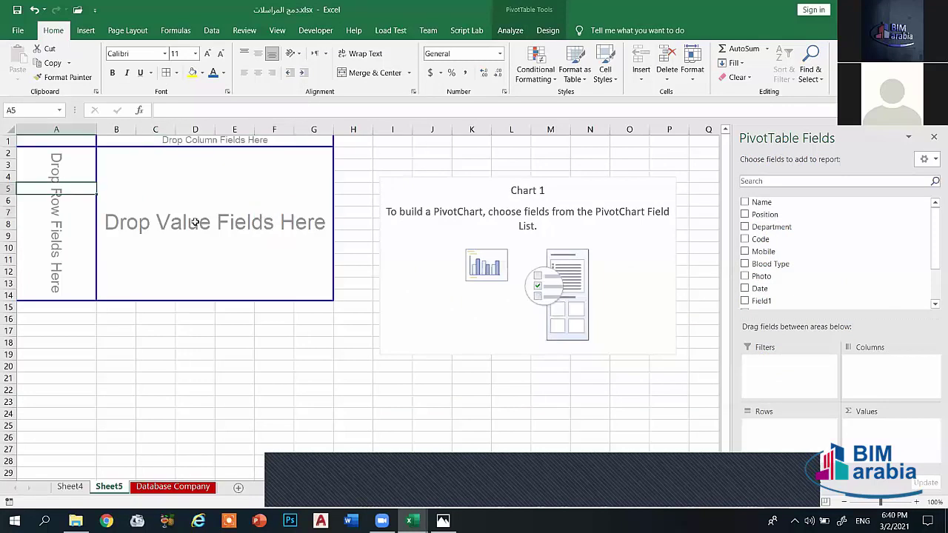
left_click(61, 225)
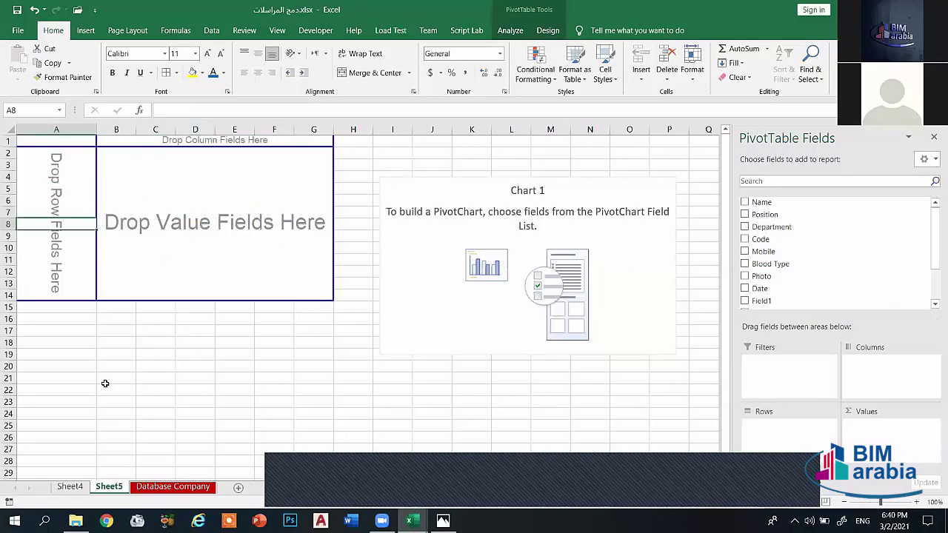
left_click_drag(760, 239, 123, 204)
left_click_drag(251, 315, 272, 350)
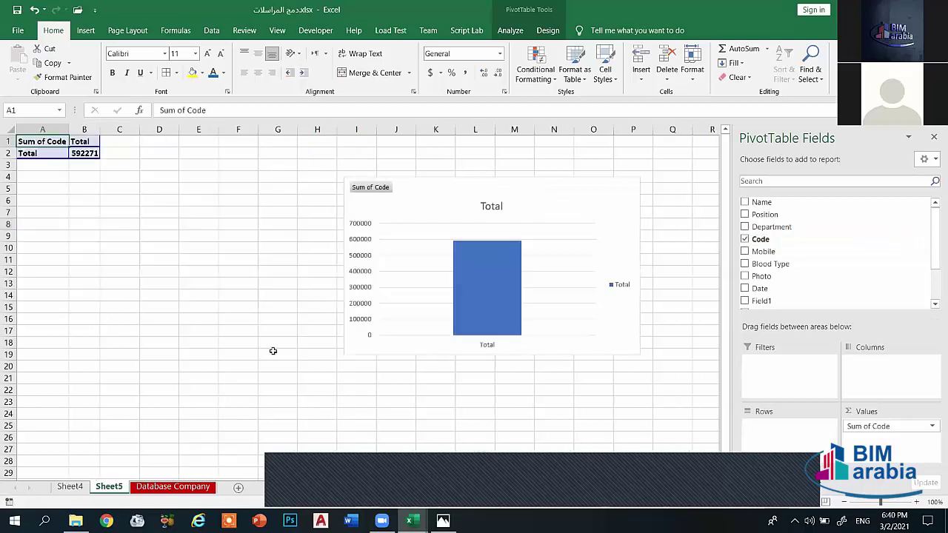
key("ctrl+z")
key("ctrl+z")
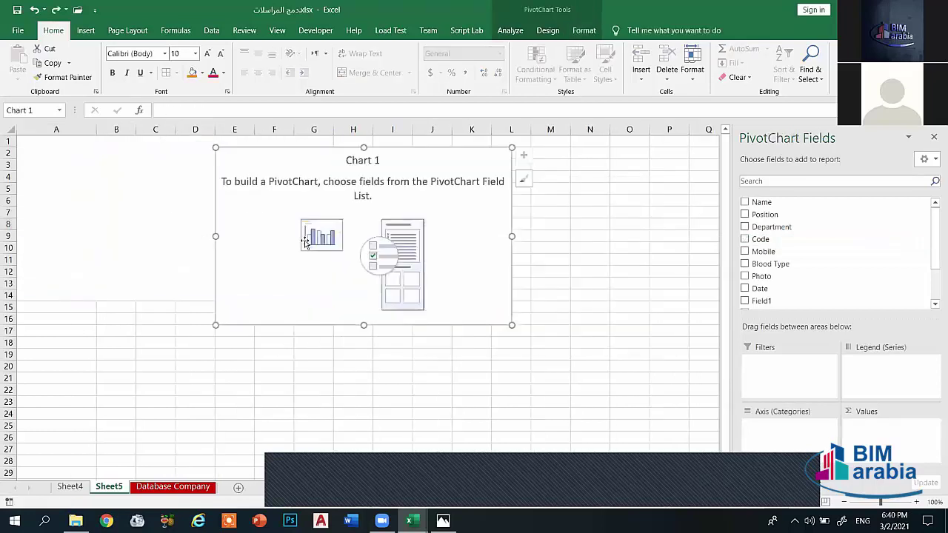
key("ctrl+z")
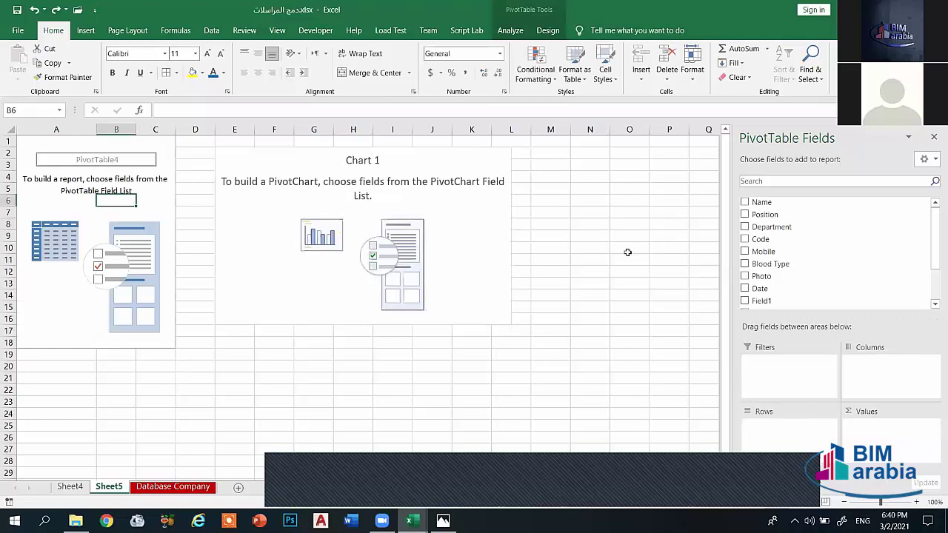
Step: Nest Name, Position, Department and Blood Type as rows with Sum of Mobile values
left_click(745, 202)
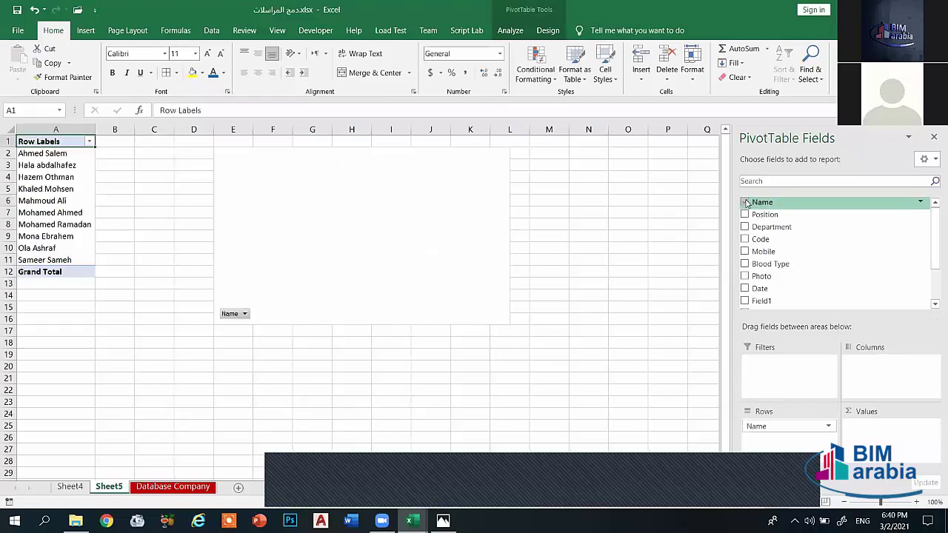
left_click(745, 214)
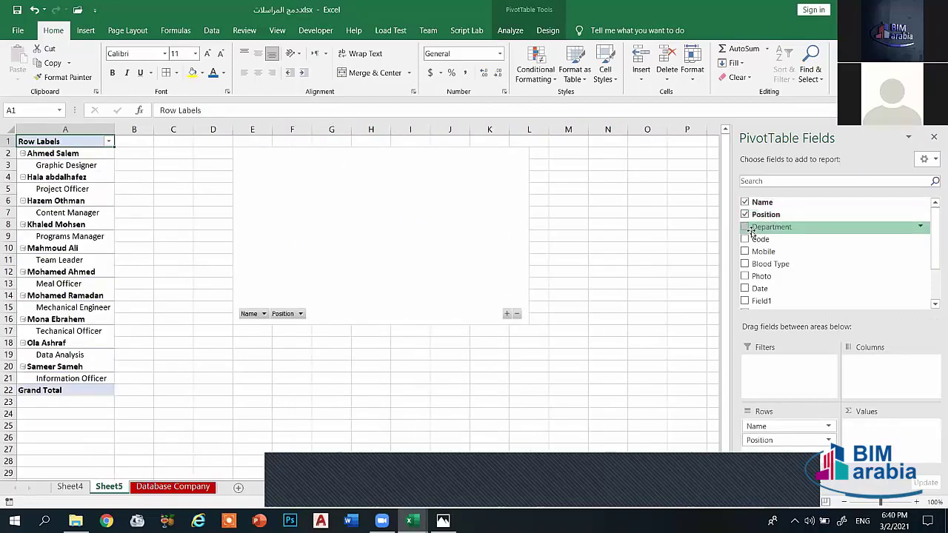
left_click(746, 227)
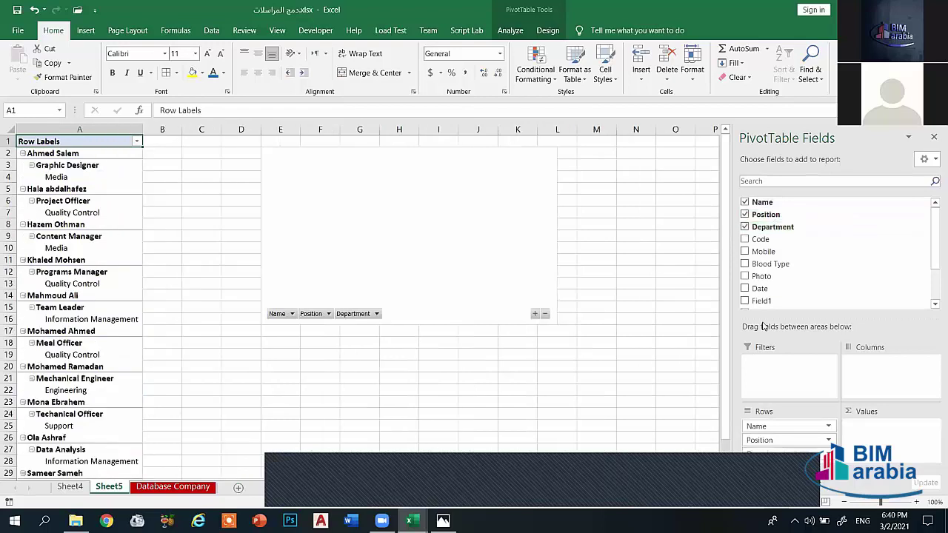
left_click(746, 264)
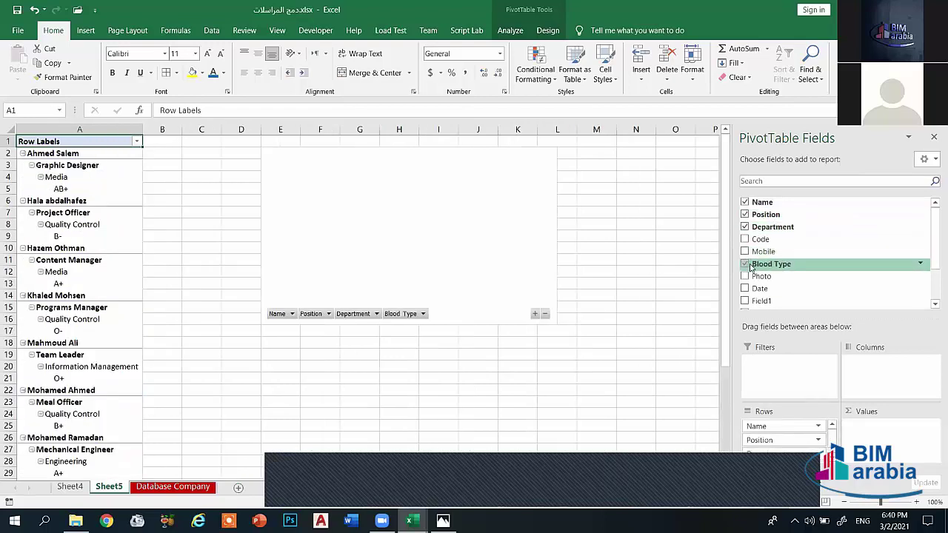
left_click(745, 252)
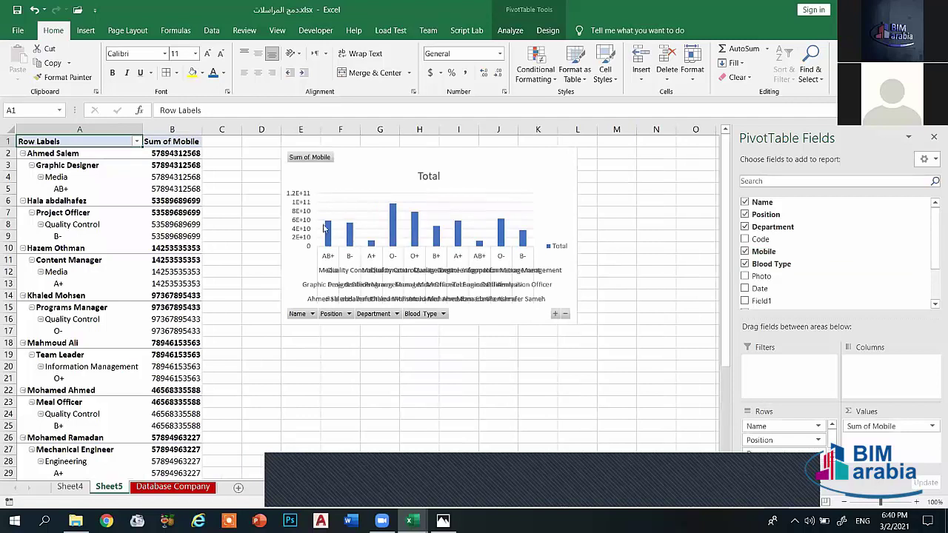
left_click_drag(365, 162, 380, 190)
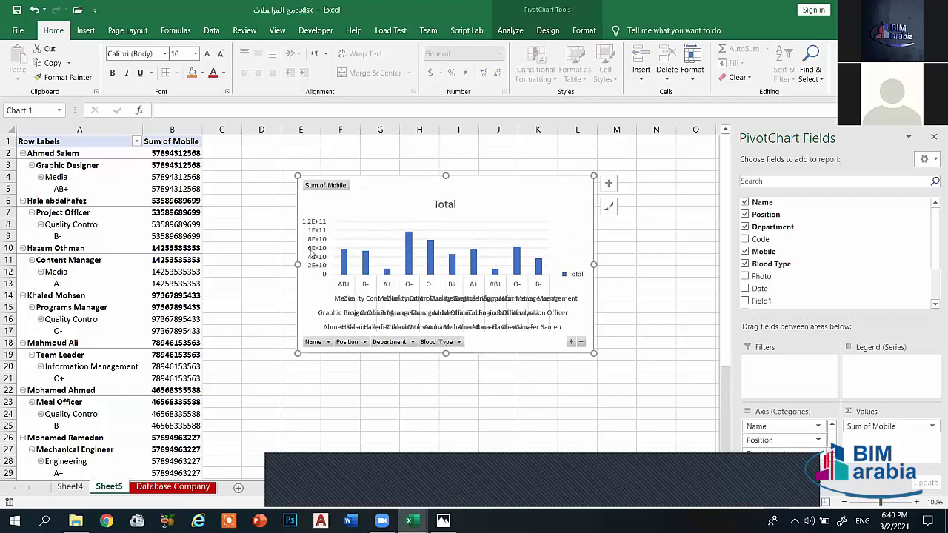
Step: Apply Chart Style 5 to the PivotChart, adding a grey background, value labels and data table
left_click(86, 30)
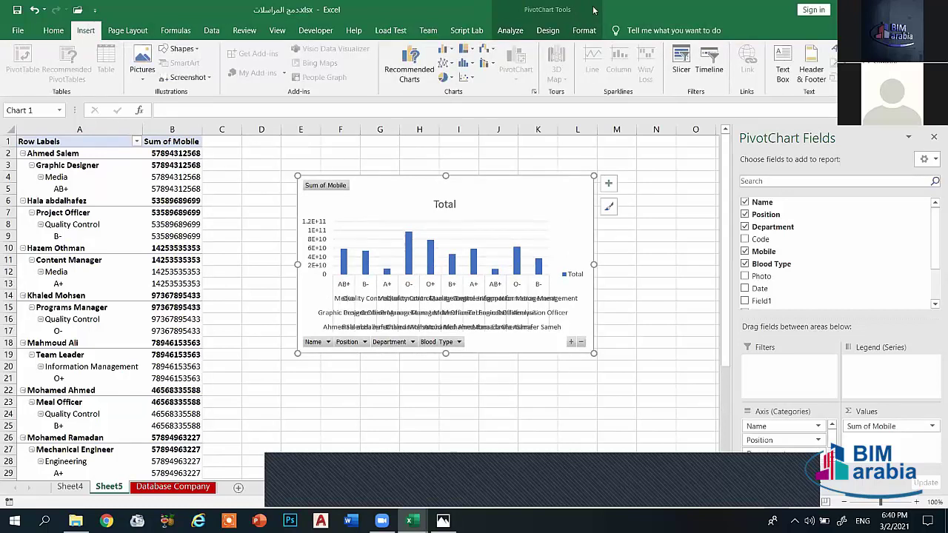
left_click(517, 33)
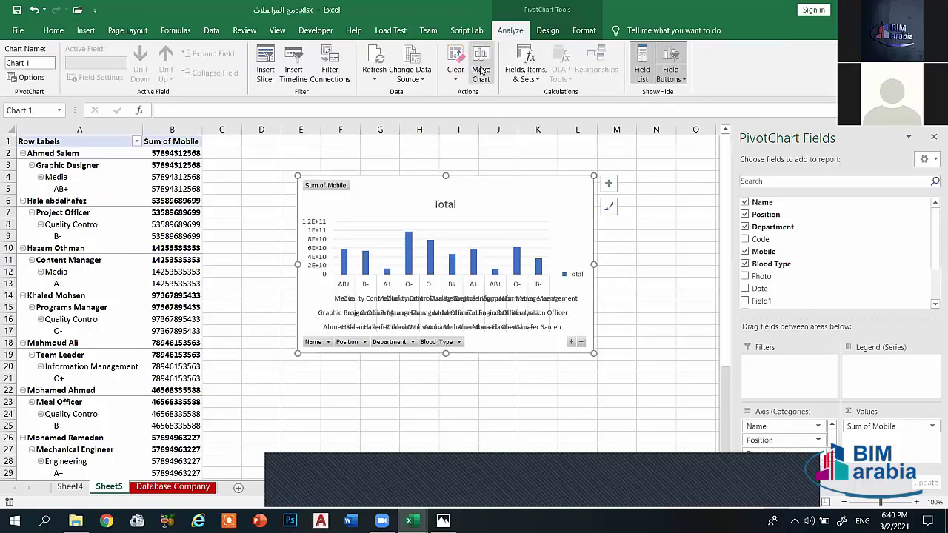
left_click(548, 31)
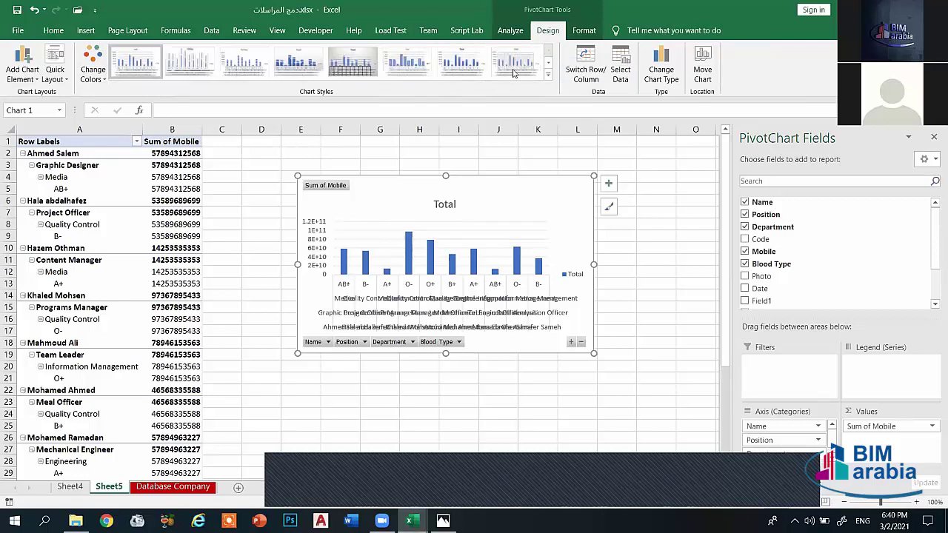
left_click(109, 84)
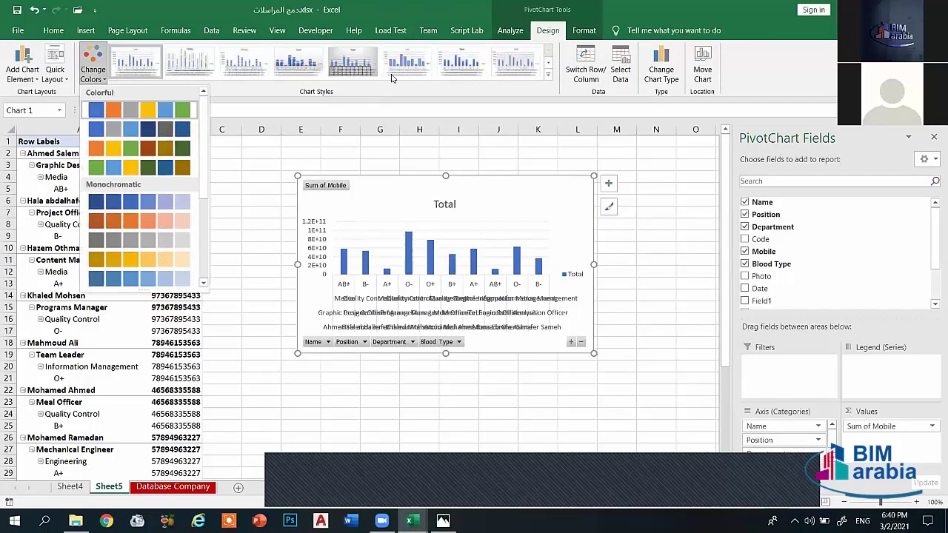
left_click(341, 61)
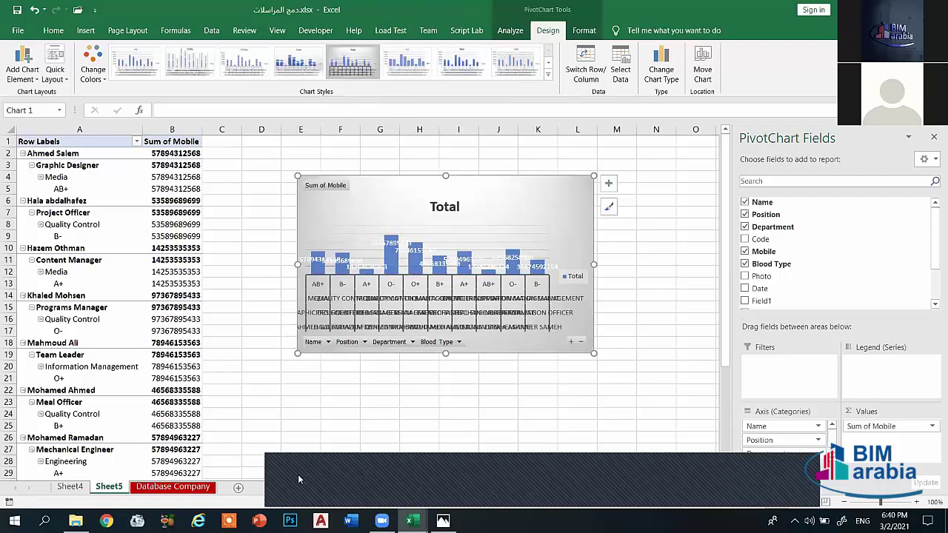
left_click(501, 213)
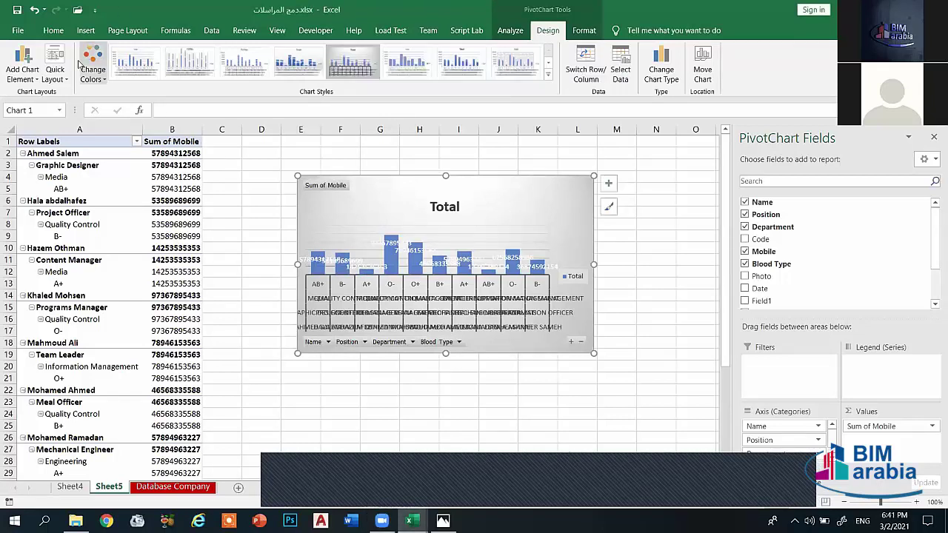
Step: Replace the chart's default 'Total' title with the typed first name title
left_click(31, 76)
mouse_move(44, 94)
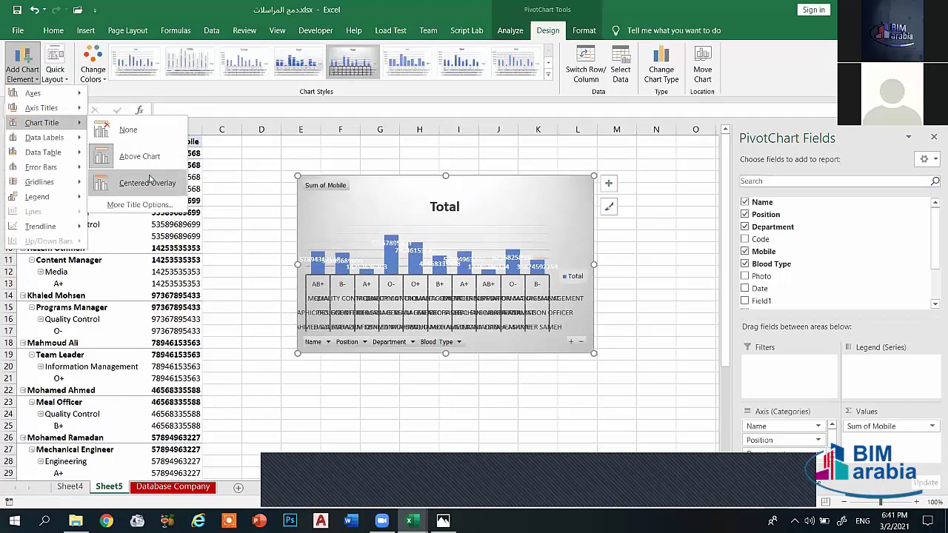
left_click(443, 207)
double_click(445, 207)
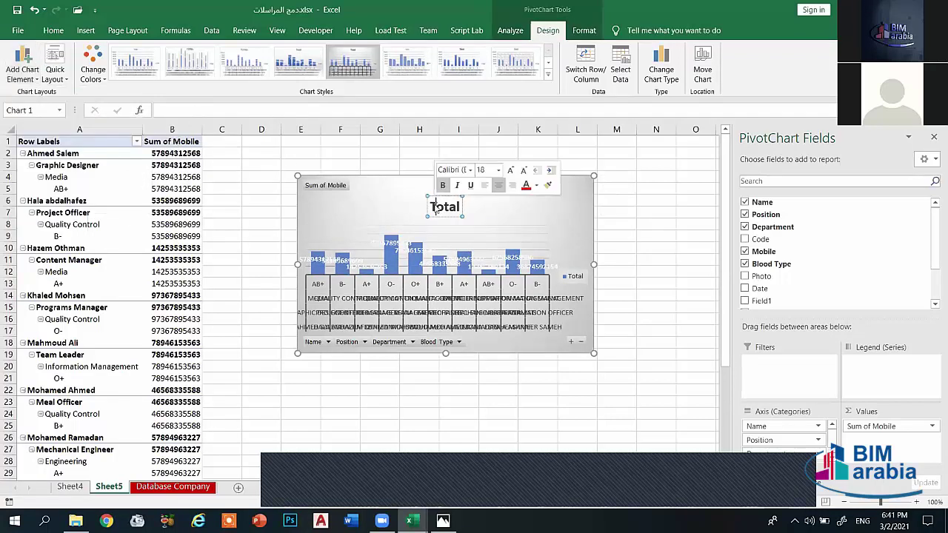
type("n")
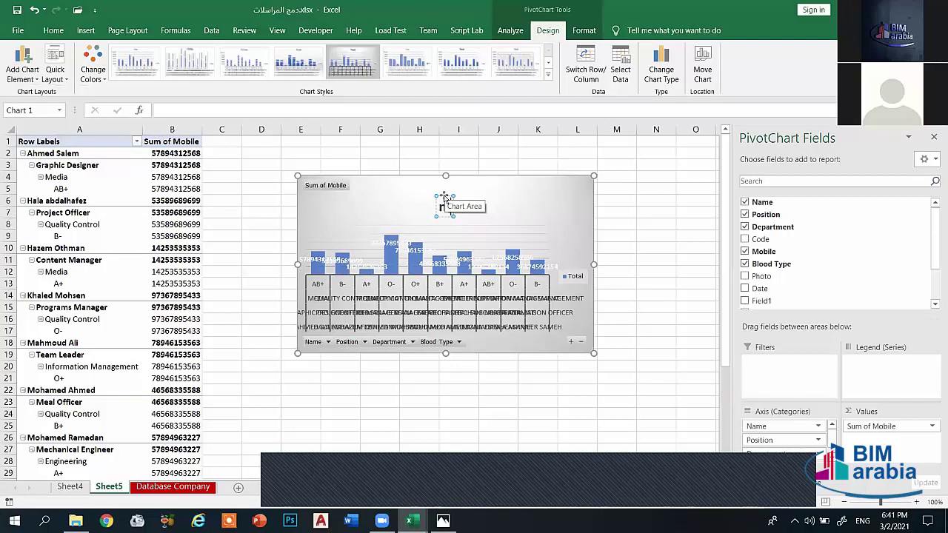
type("ham")
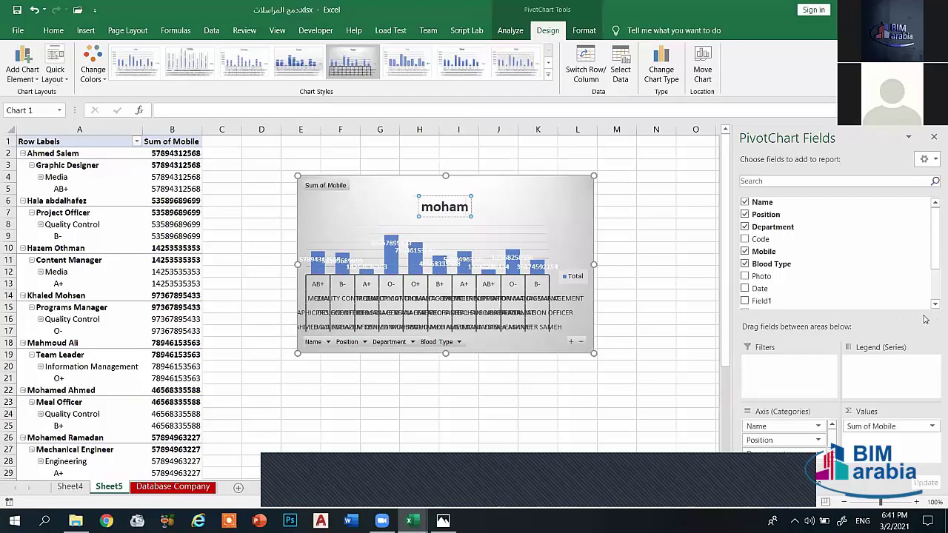
type("a")
key("BackSpace")
type("ed")
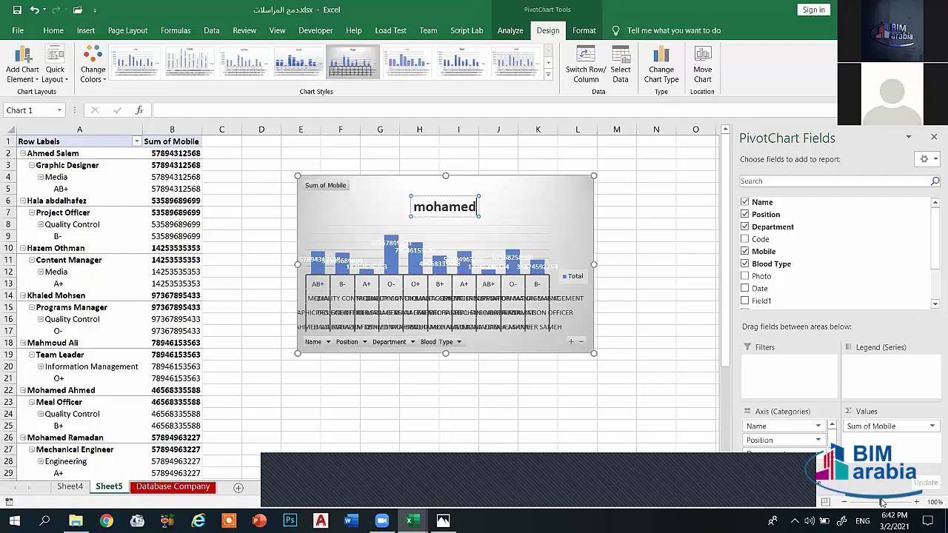
key("Escape")
key("Escape")
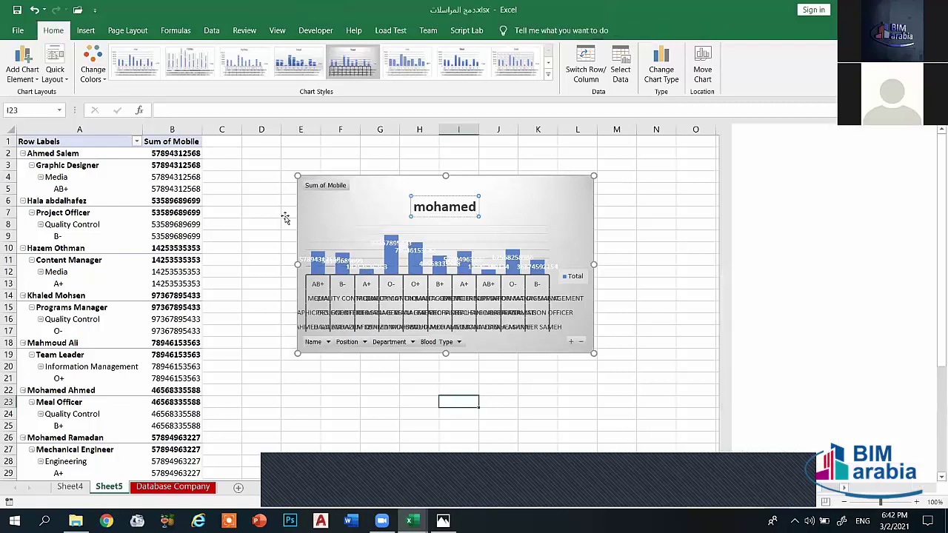
left_click(364, 203)
left_click(34, 81)
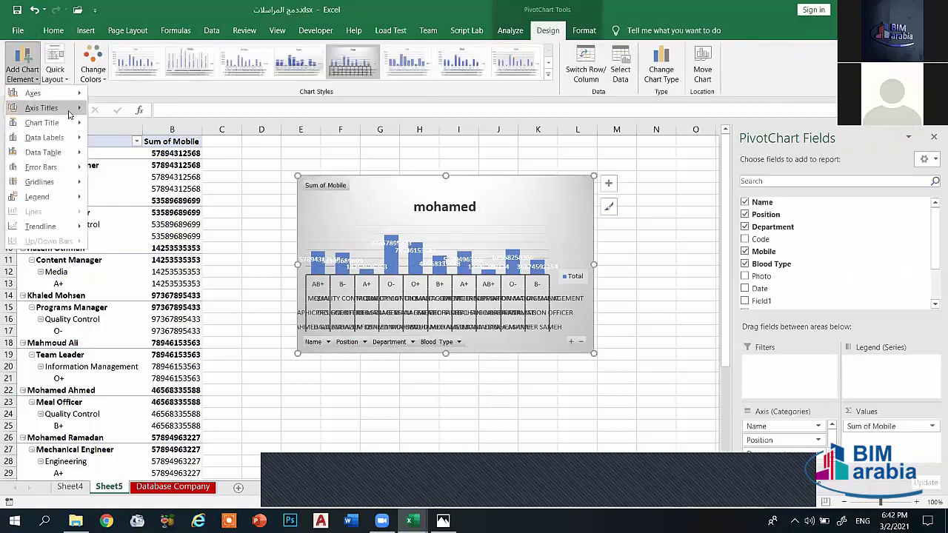
Step: Browse the Data Labels, Gridlines, Legend and Trendline element options without changing the chart
mouse_move(51, 137)
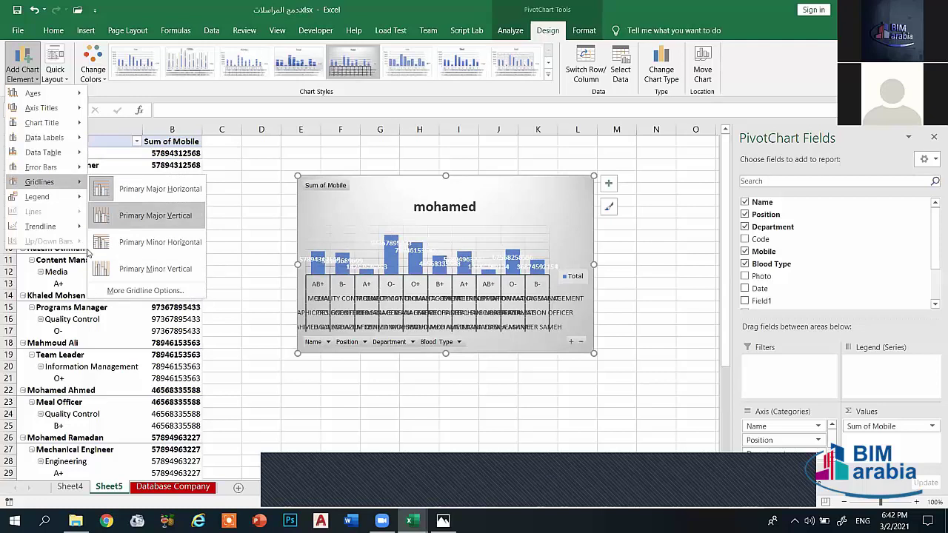
mouse_move(60, 197)
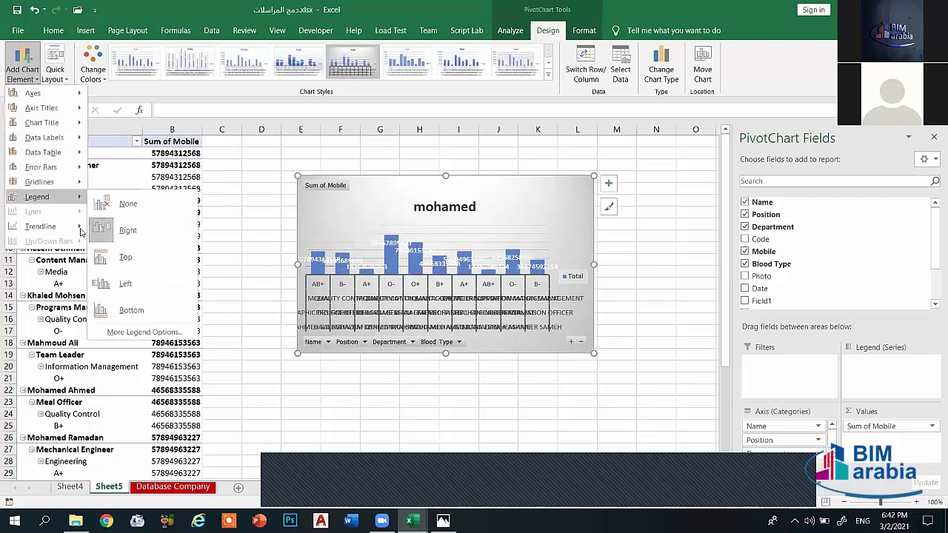
mouse_move(74, 226)
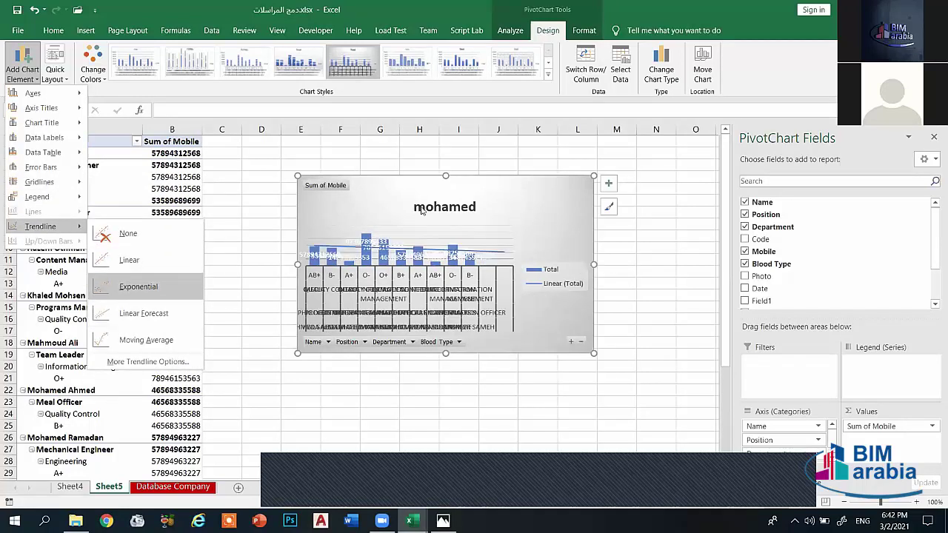
key("Escape")
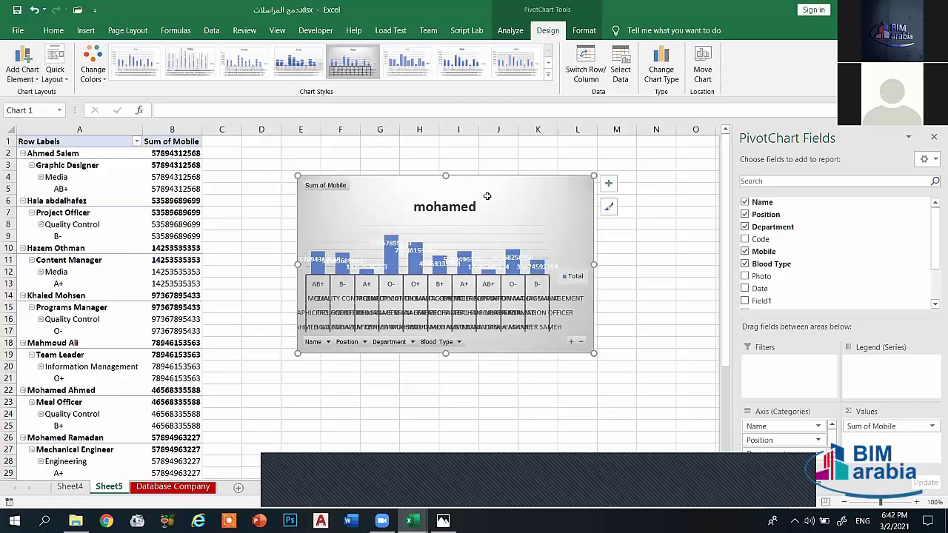
left_click(56, 70)
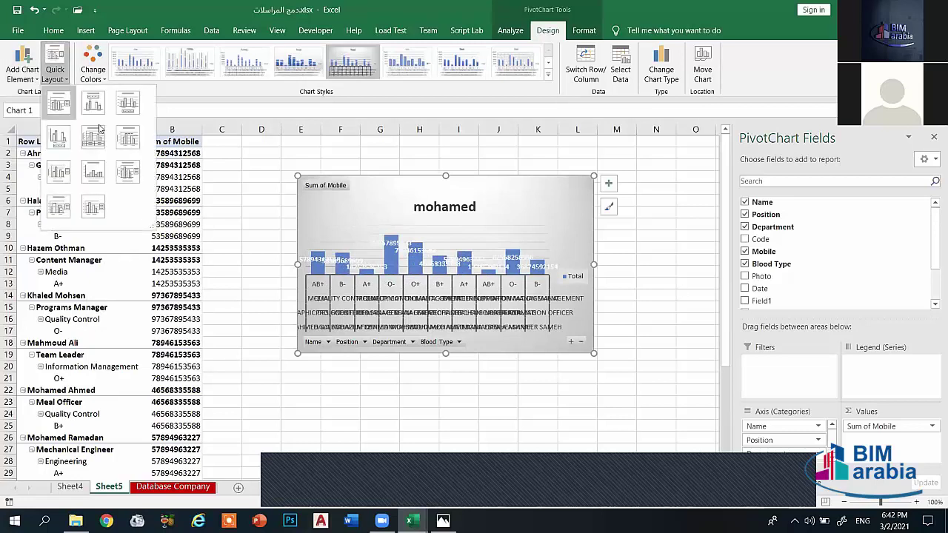
Step: Apply a preset layout, recolour the bars orange, and select the first AB+ bar
left_click(98, 174)
left_click(94, 71)
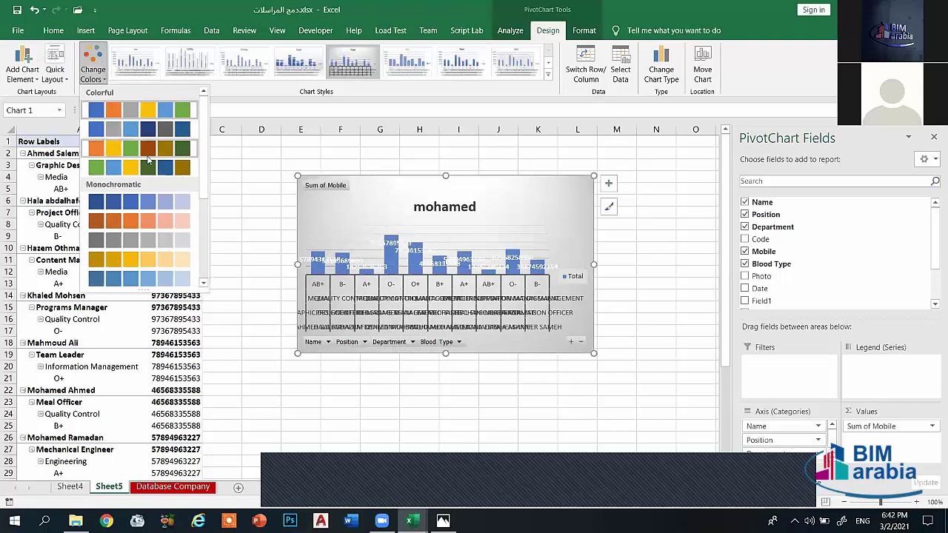
left_click(135, 250)
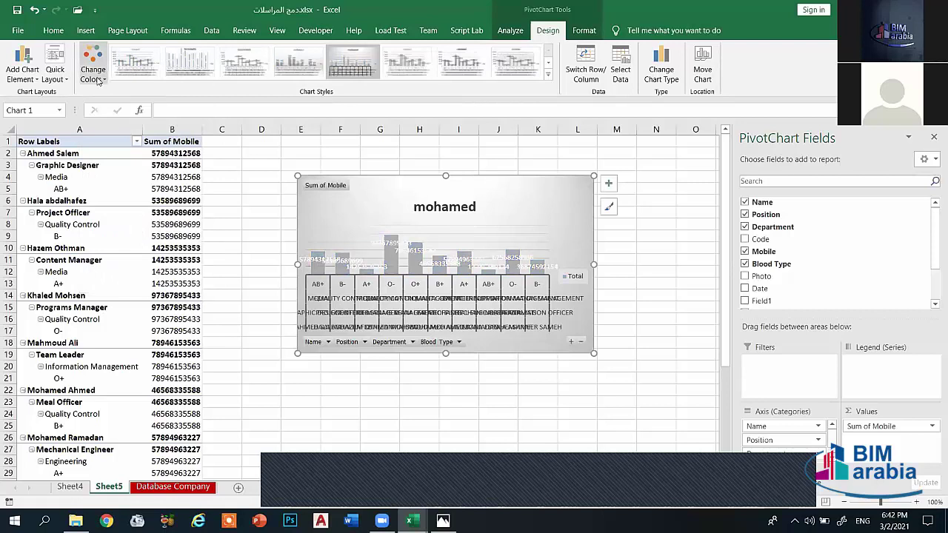
left_click(97, 80)
left_click(146, 213)
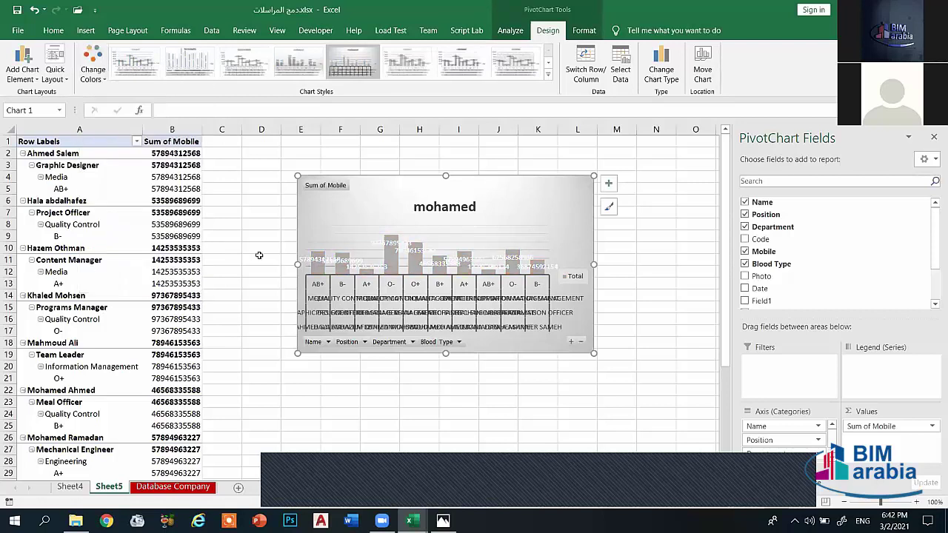
left_click(318, 271)
left_click(318, 271)
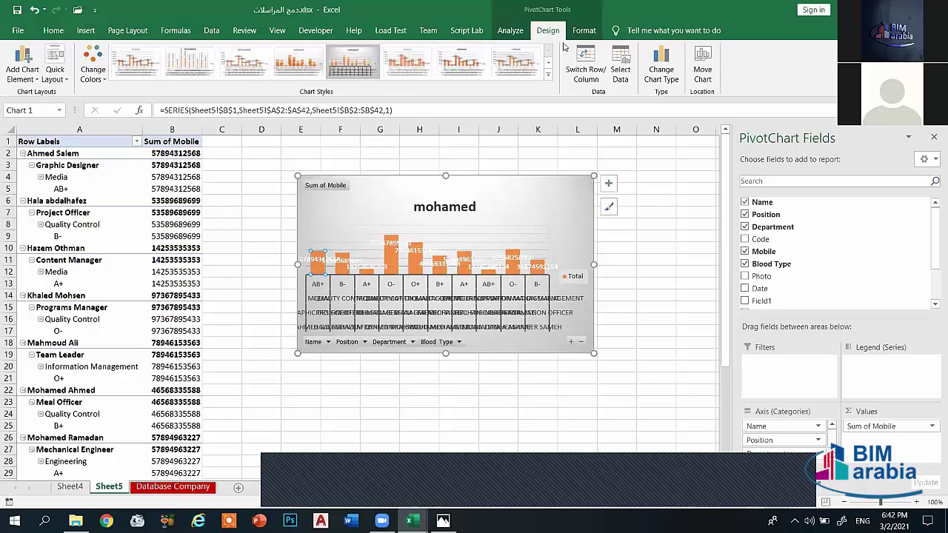
Step: Fill the first bar of the mohamed chart grey
left_click(57, 30)
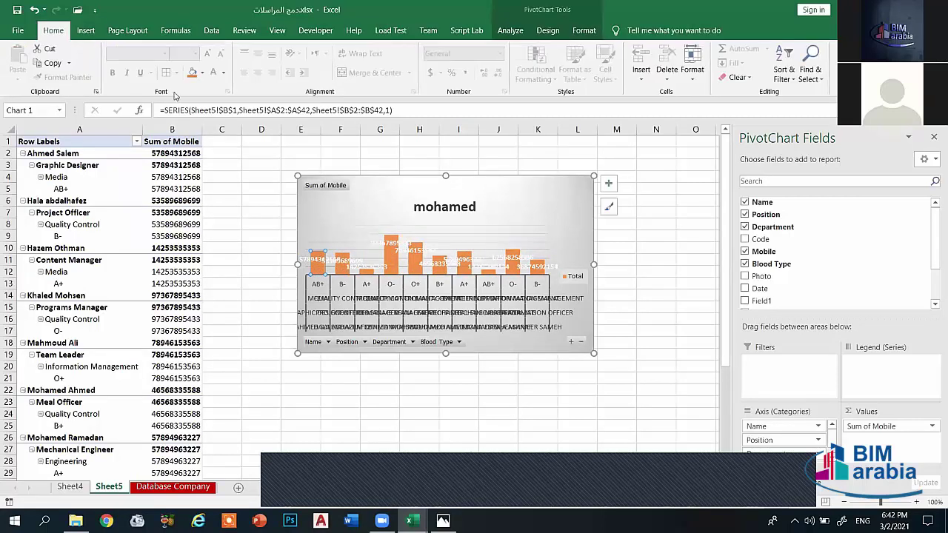
left_click(199, 71)
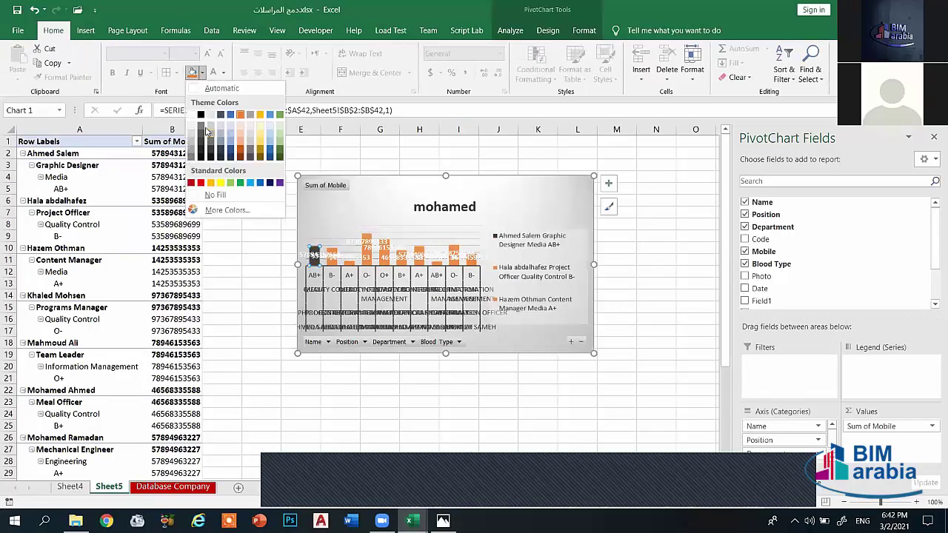
left_click(206, 134)
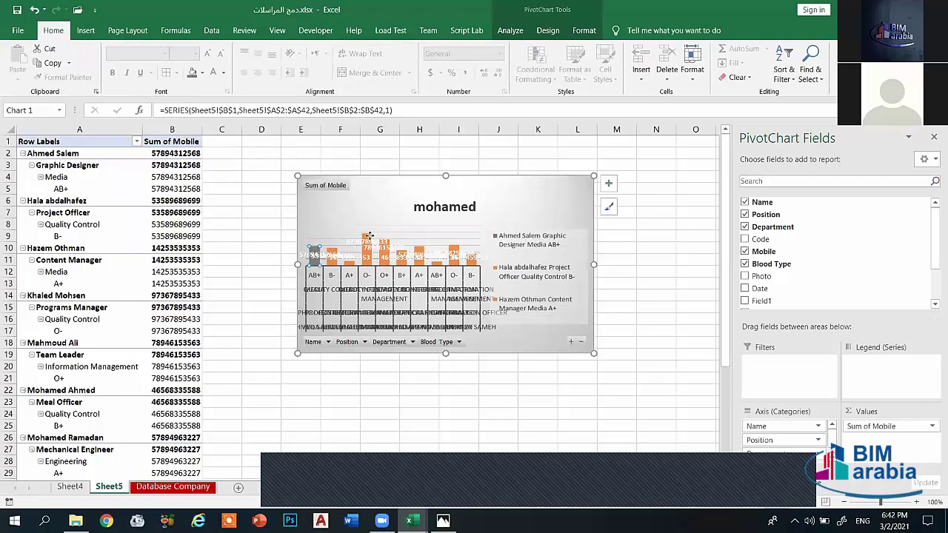
Step: Select the second A+ bar on its own and fill it red
left_click(370, 239)
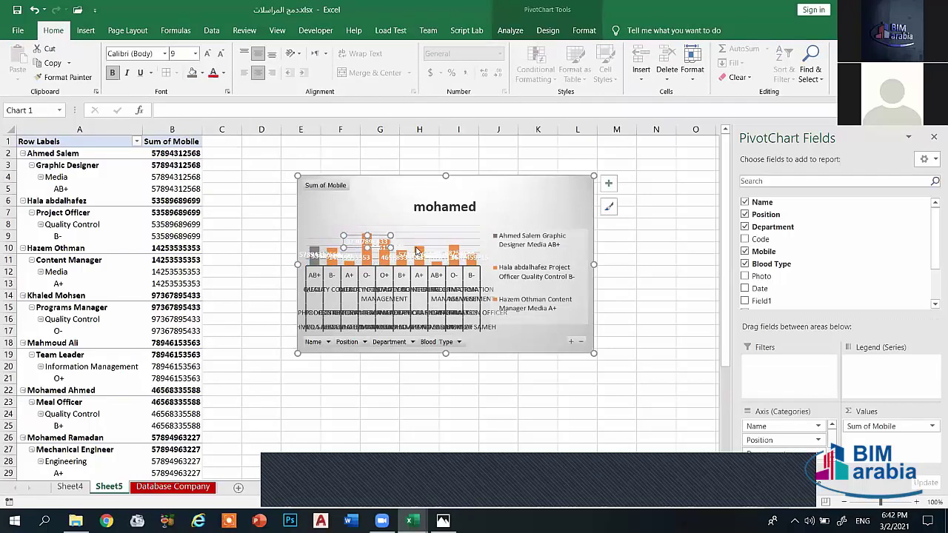
left_click(420, 252)
left_click(420, 252)
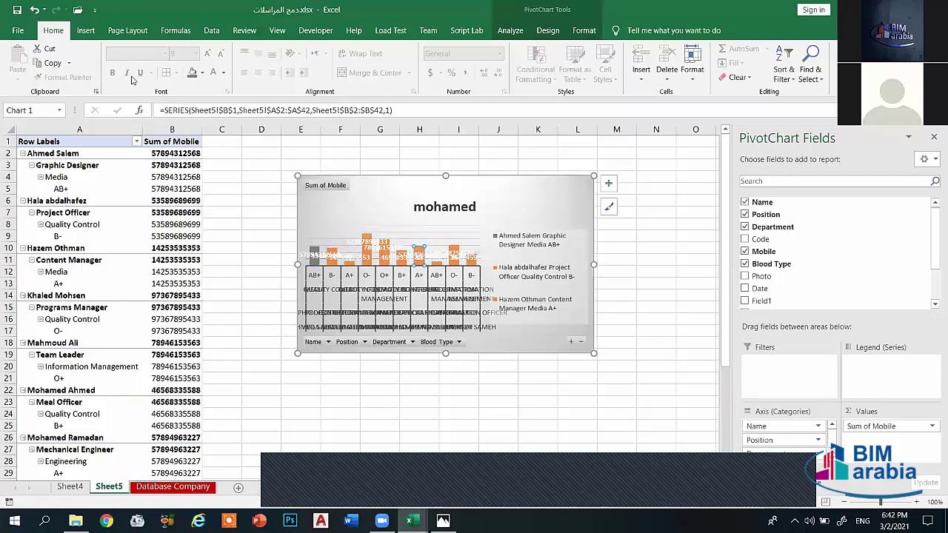
left_click(203, 73)
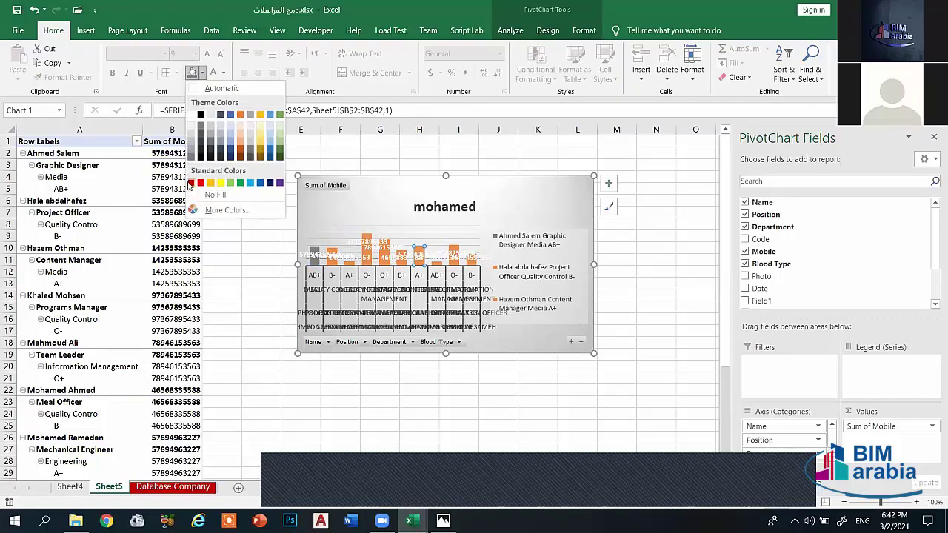
left_click(348, 243)
left_click(387, 364)
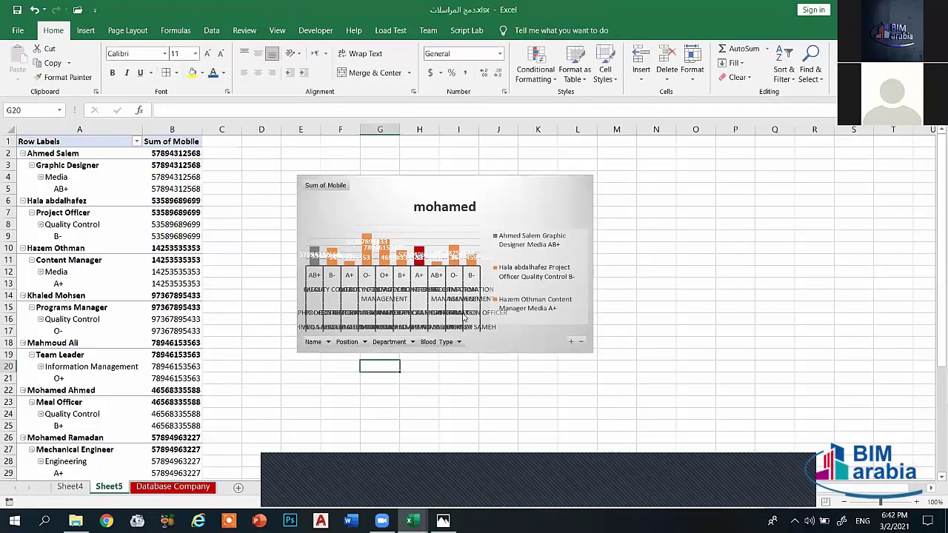
Step: Remove the value labels from the chart's columns with Data Labels set to None
left_click(398, 246)
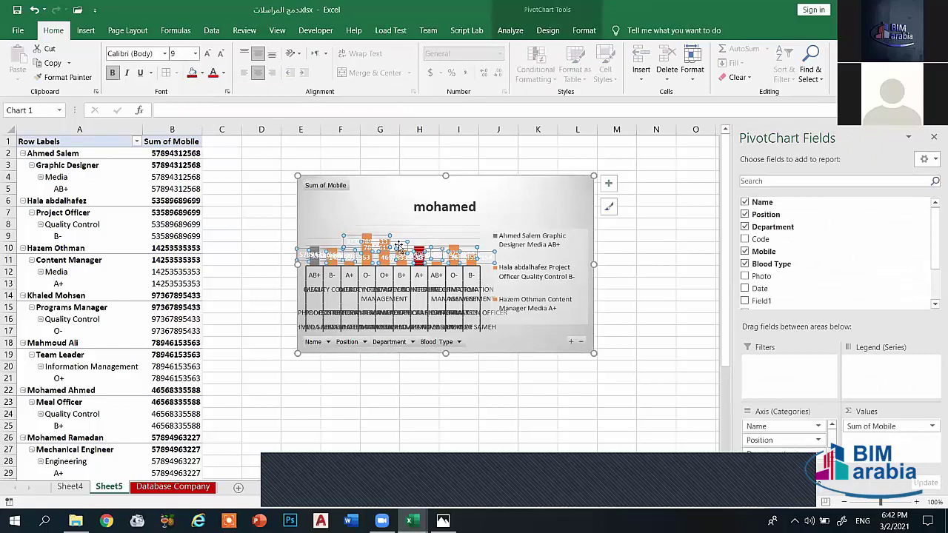
left_click(510, 30)
left_click(548, 31)
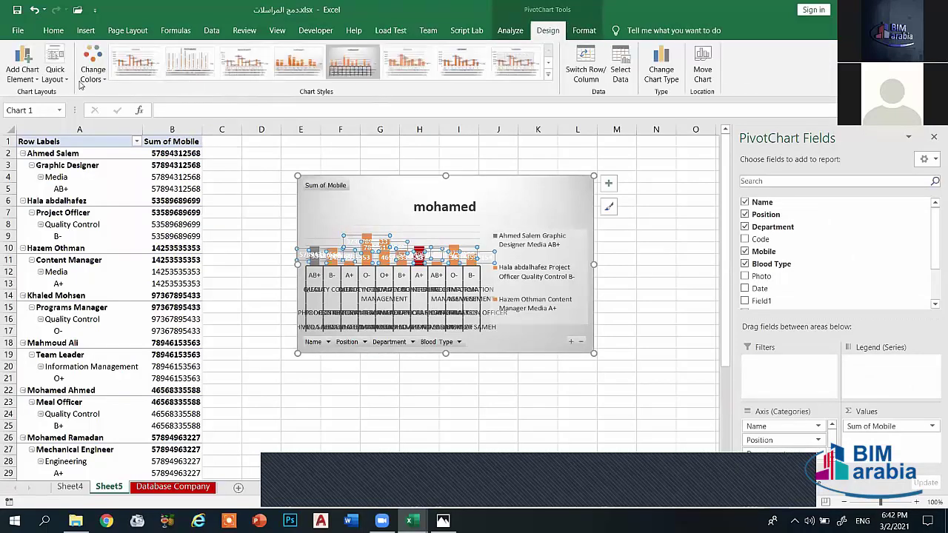
left_click(22, 66)
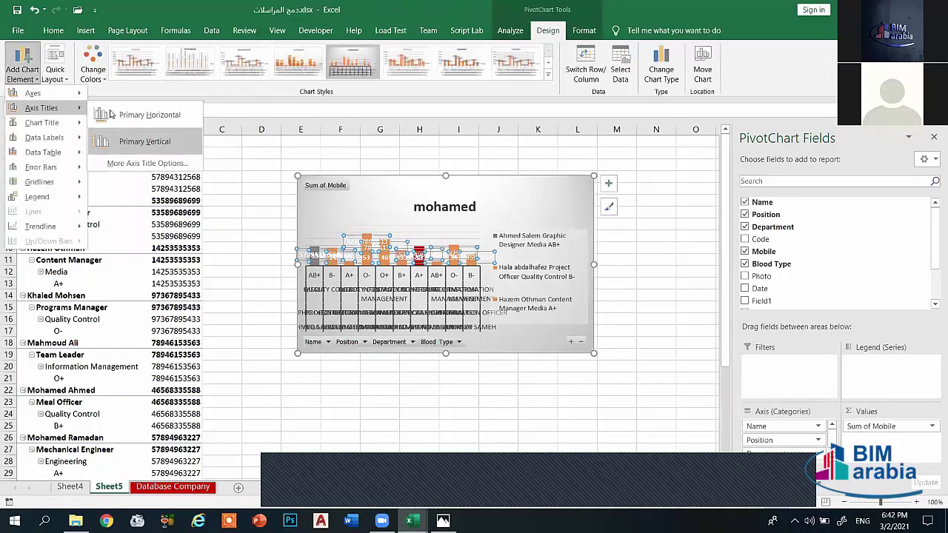
mouse_move(45, 122)
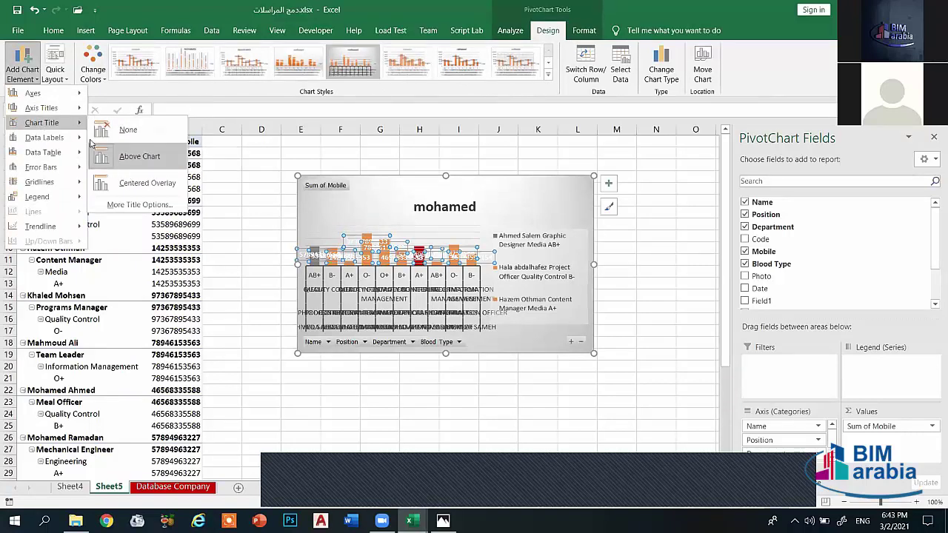
mouse_move(70, 138)
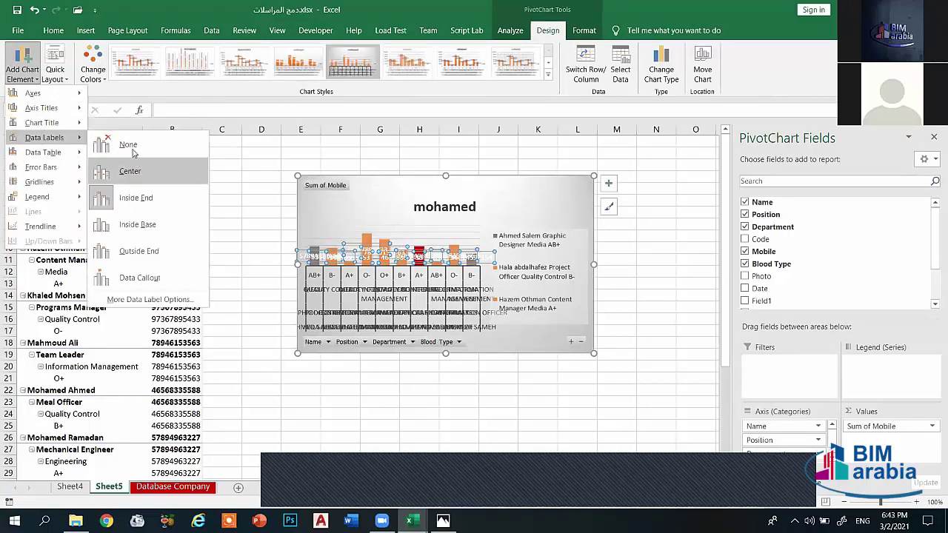
key("Escape")
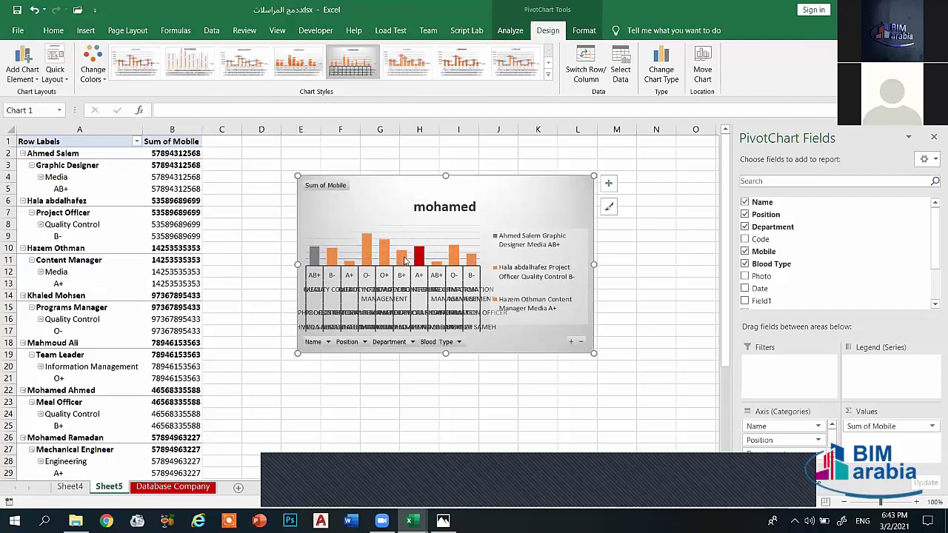
Step: Select the tall O- bar on its own and fill it green
left_click(405, 264)
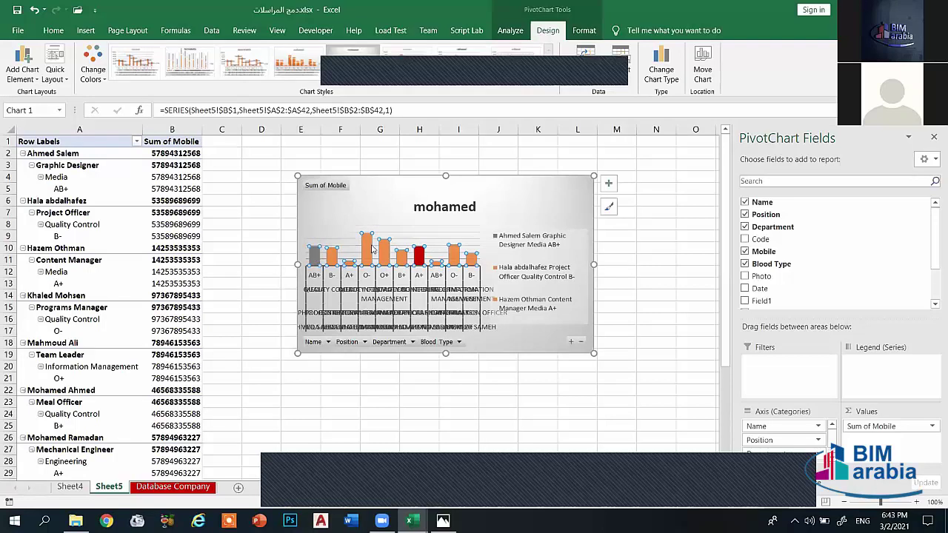
left_click(365, 247)
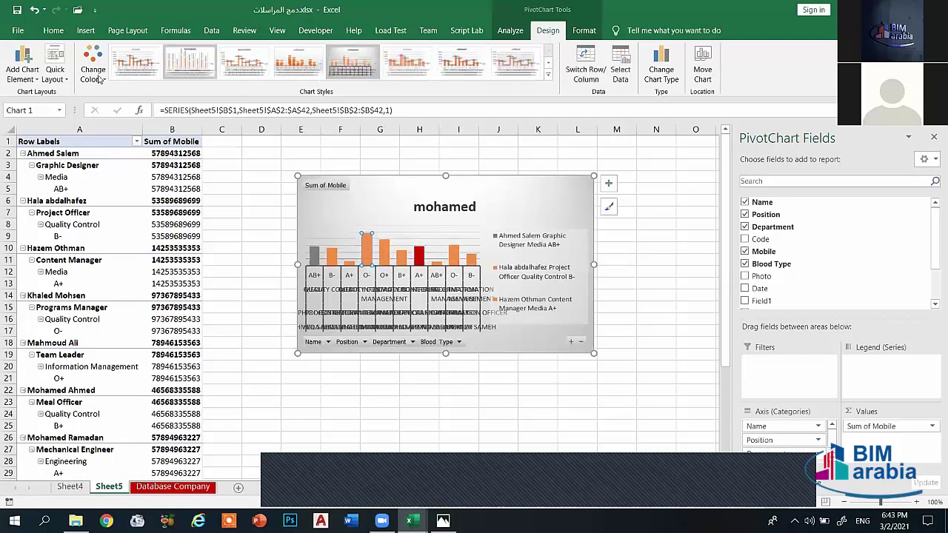
left_click(54, 31)
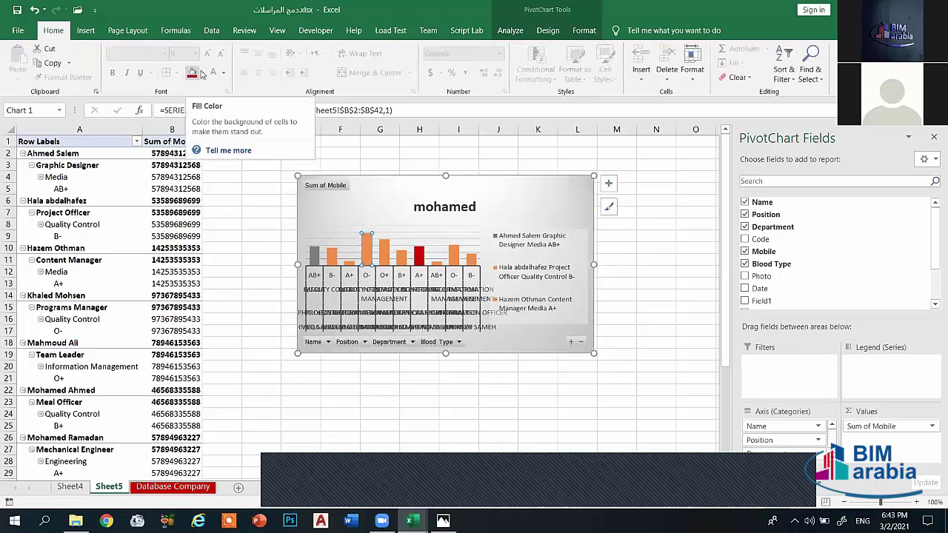
left_click(202, 73)
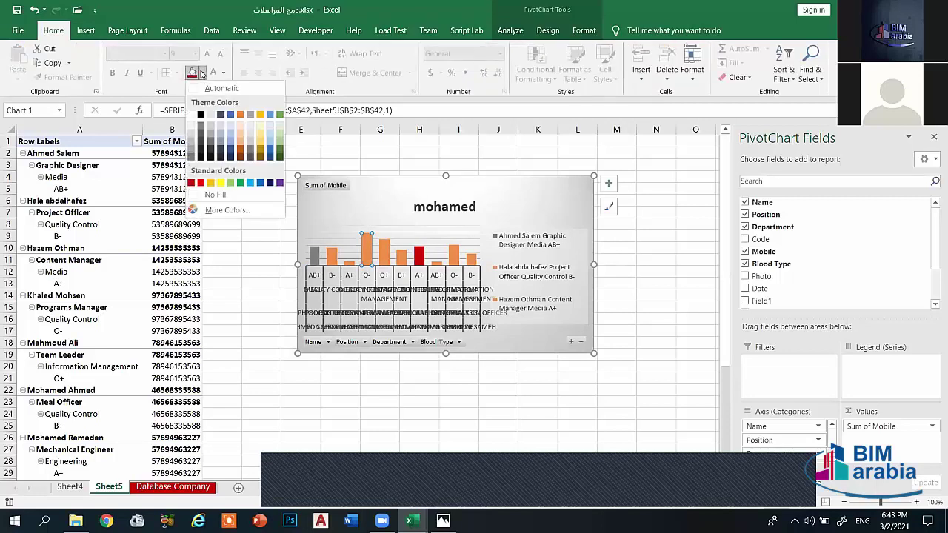
left_click(279, 117)
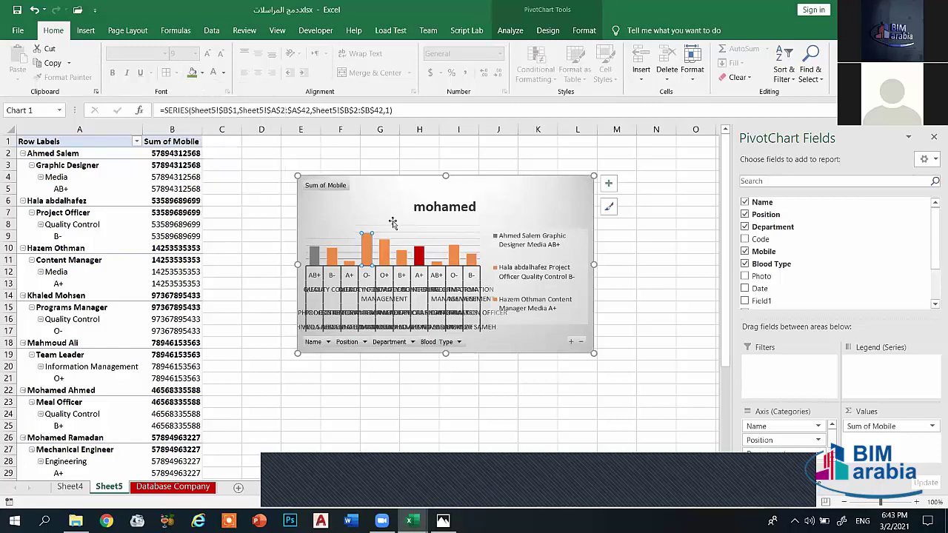
left_click(397, 224)
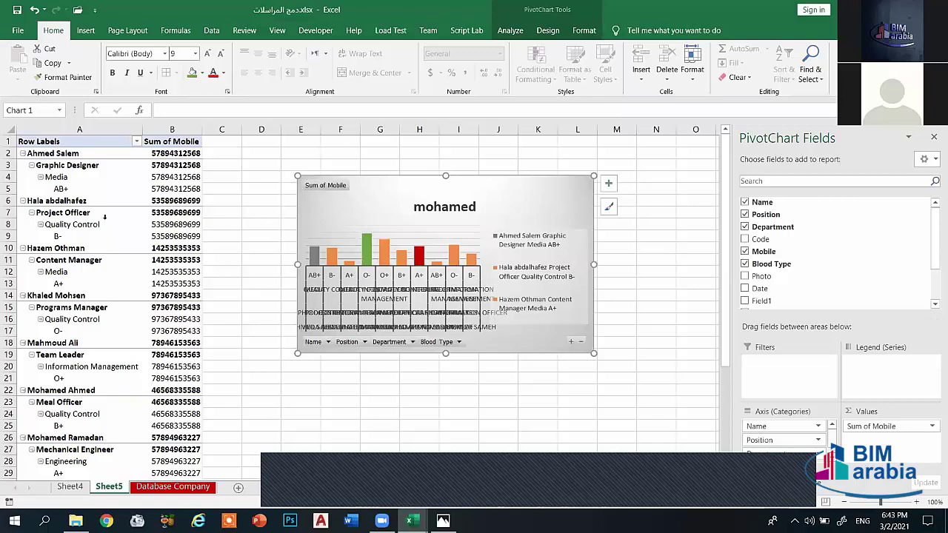
Step: Close the PivotChart Fields pane and switch to the Photos image of Excel formulas
left_click(87, 31)
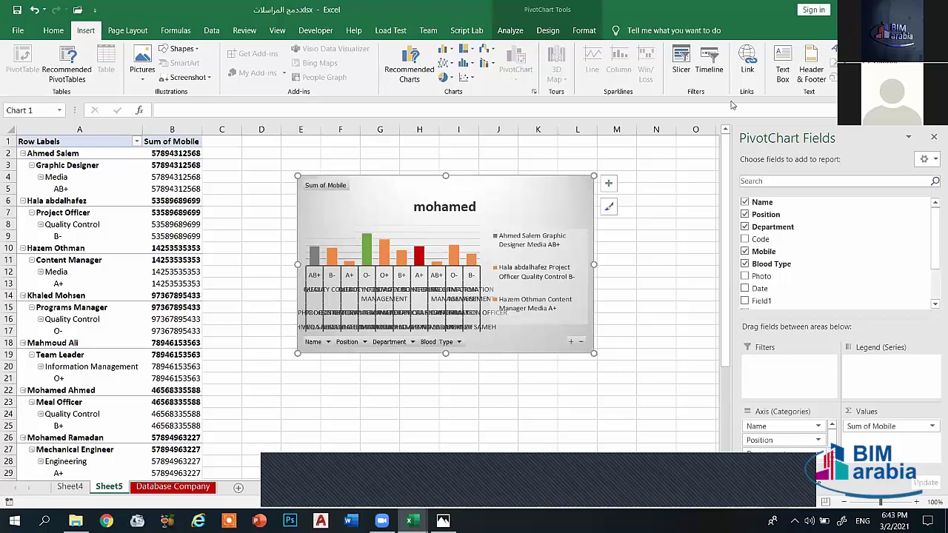
left_click(935, 137)
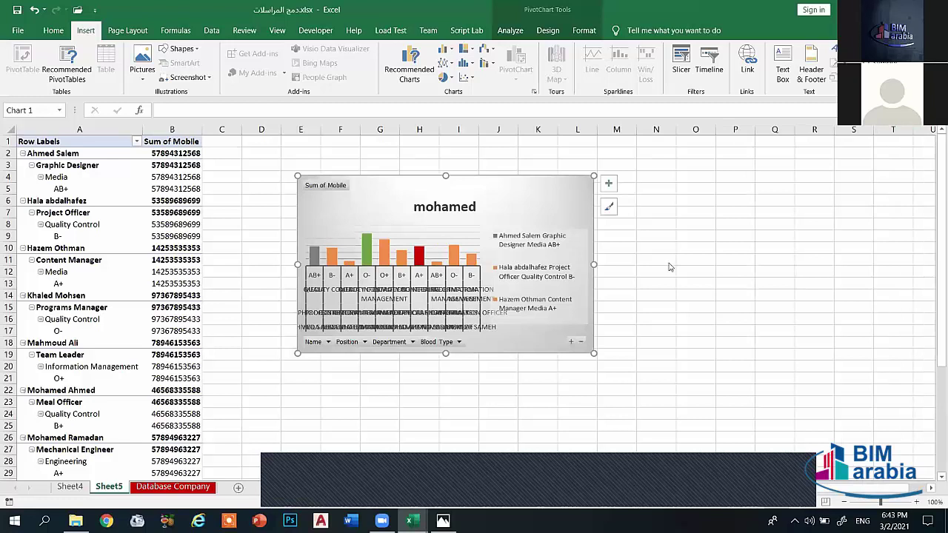
key("alt+Tab")
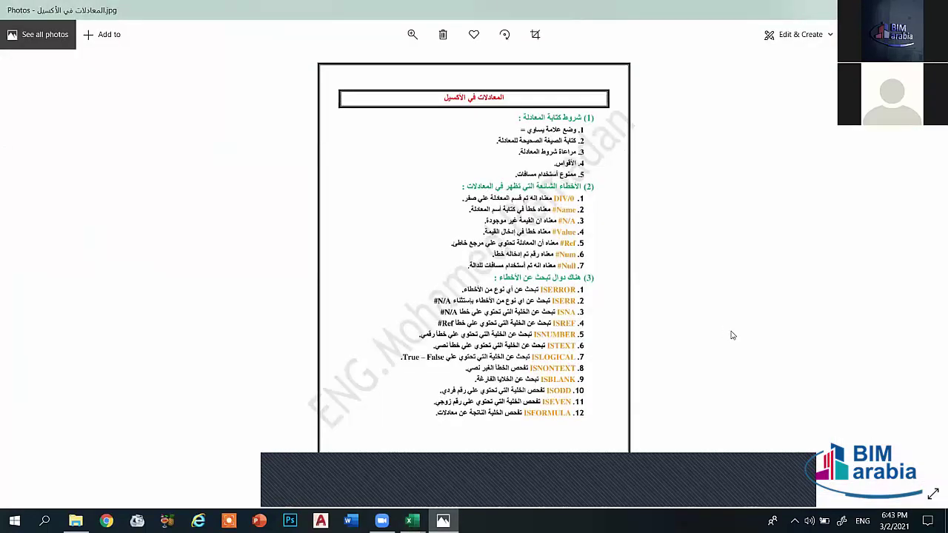
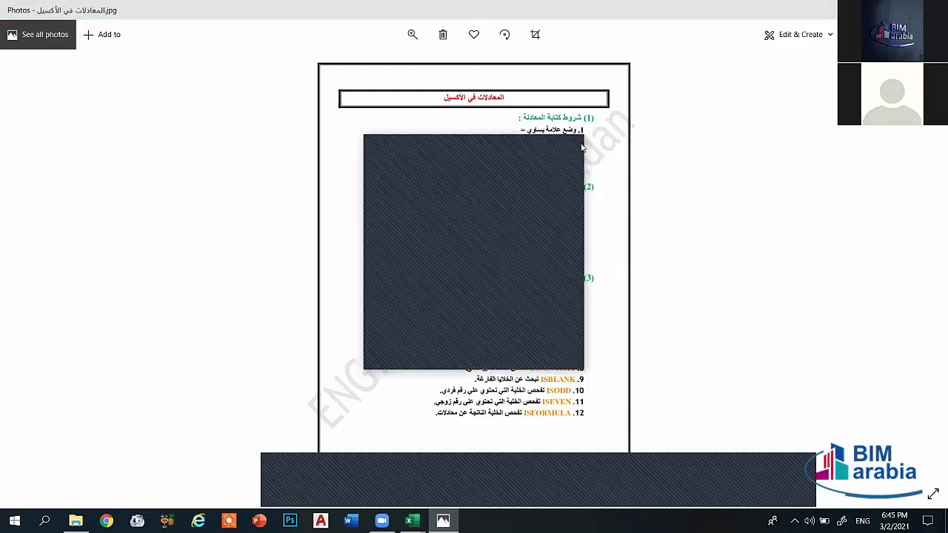
Step: Zoom the Photos image in until the seven common formula errors list fills the window
left_click(413, 35)
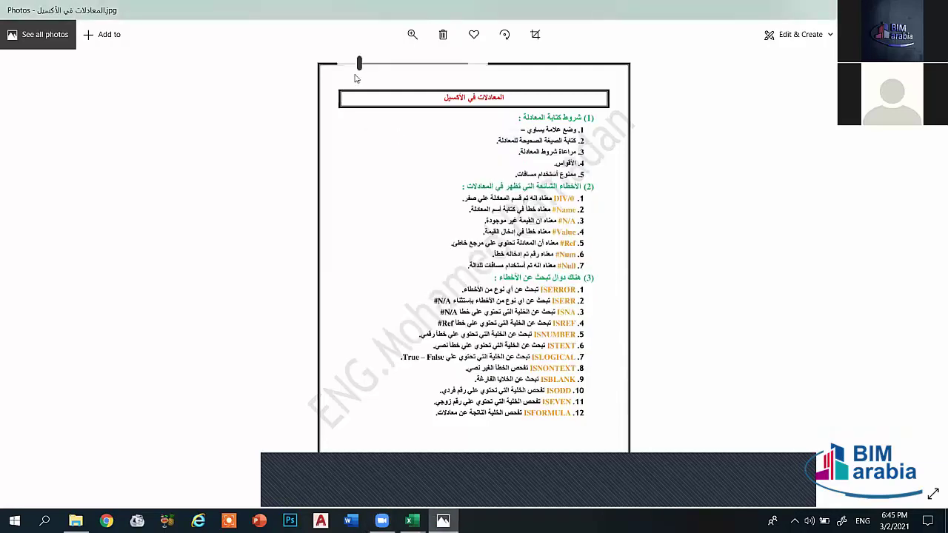
left_click_drag(358, 65, 382, 67)
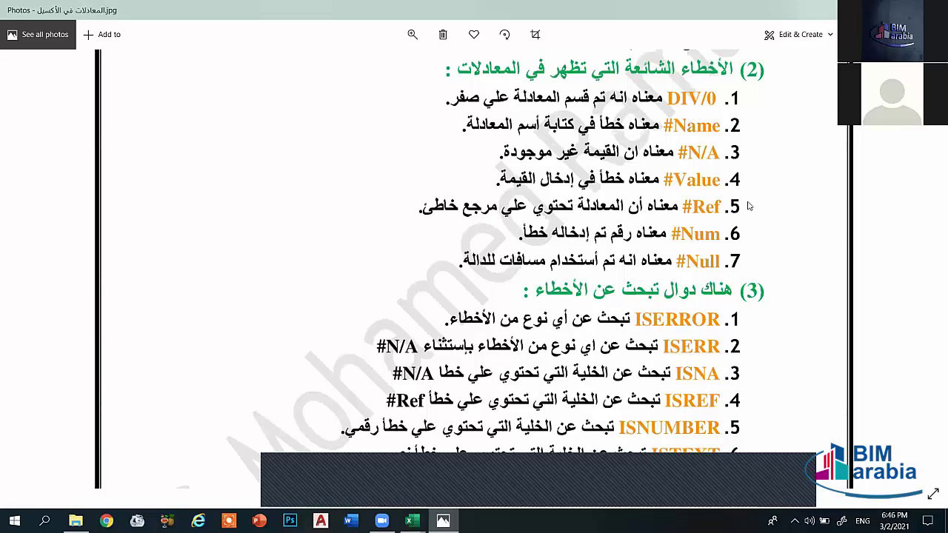
Step: Zoom the page image back out and minimize Photos to reveal Excel's Sheet5 pivot table and chart
left_click(409, 37)
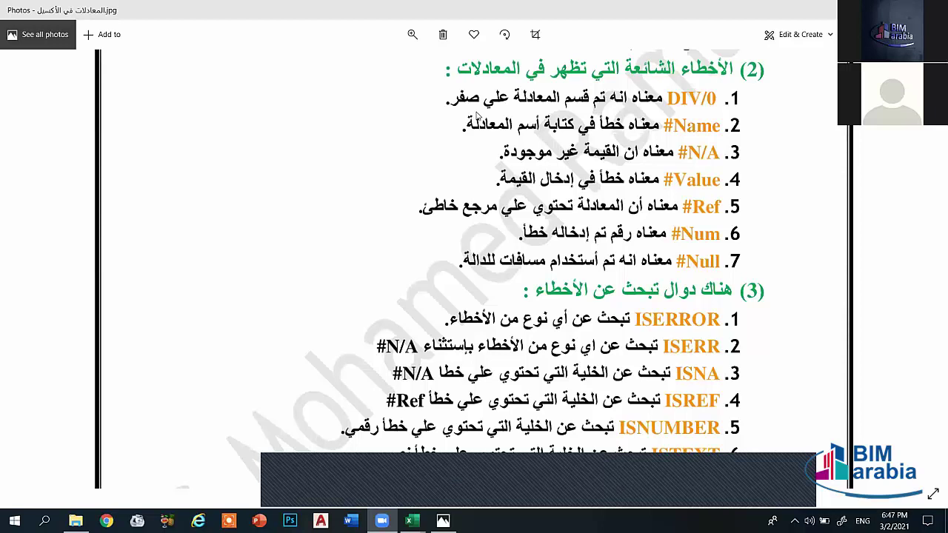
left_click(413, 34)
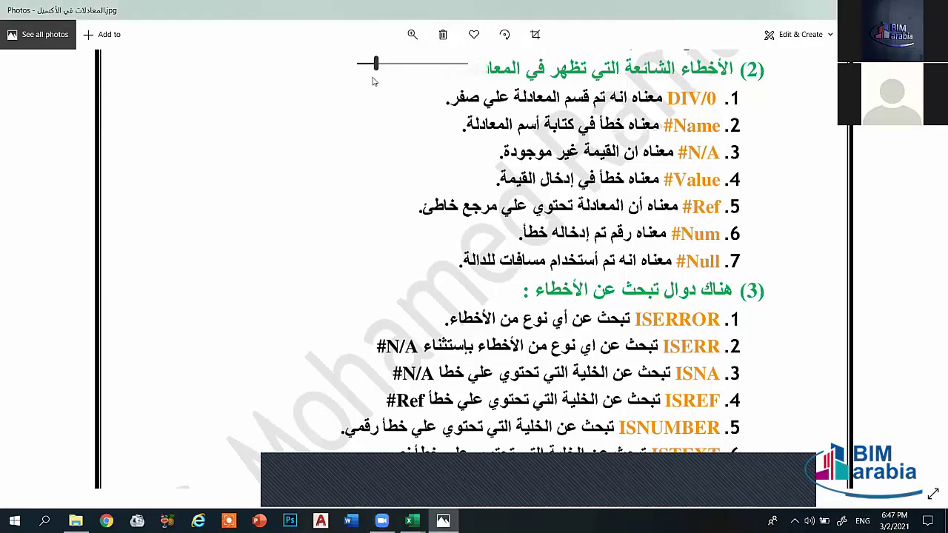
left_click_drag(376, 64, 363, 64)
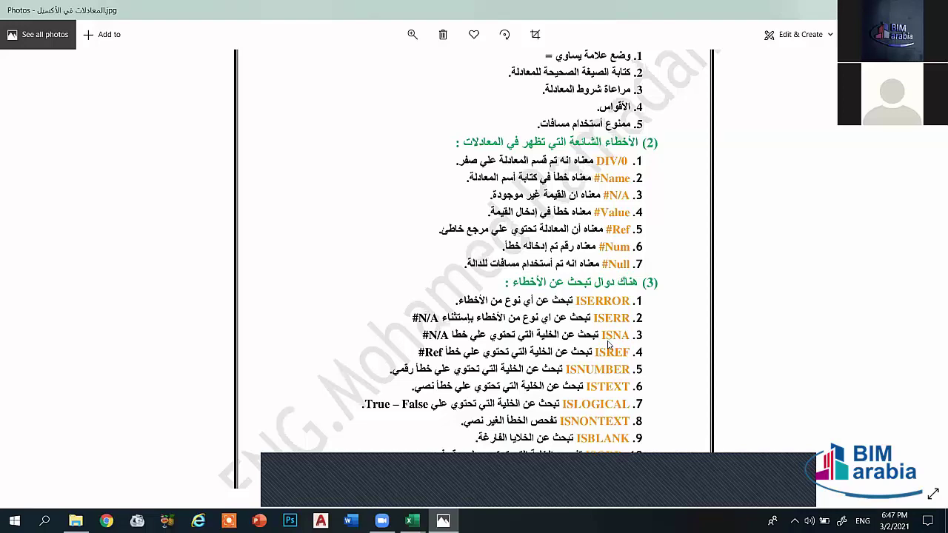
left_click(412, 33)
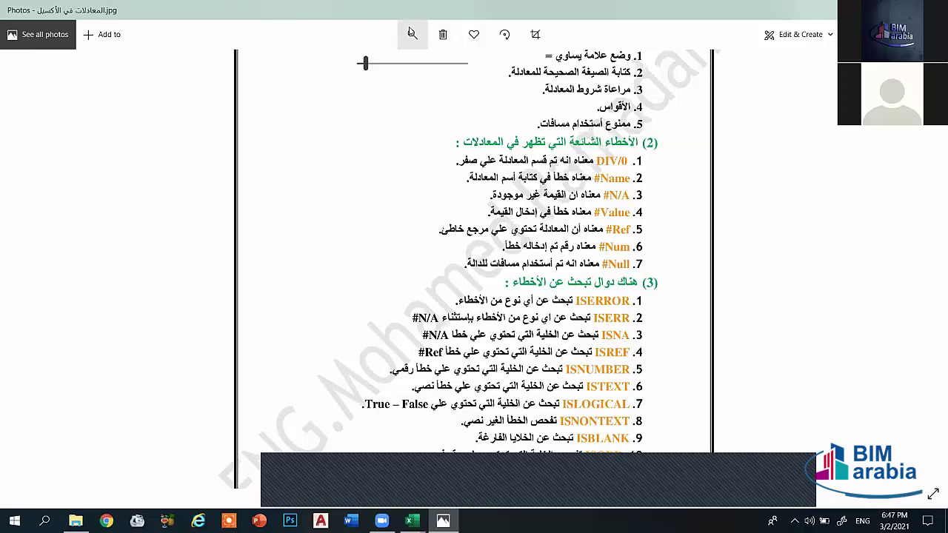
scroll(503, 415, "down", 2)
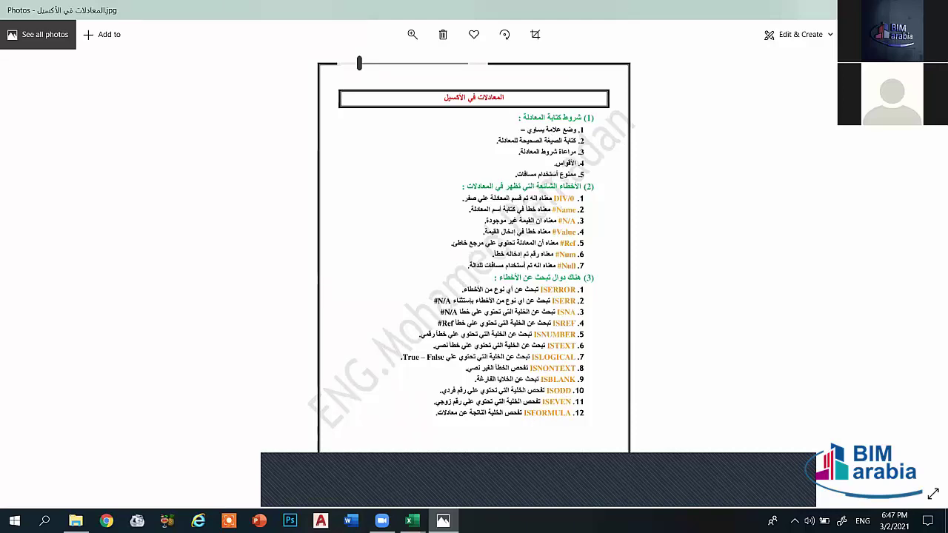
key("super+Down")
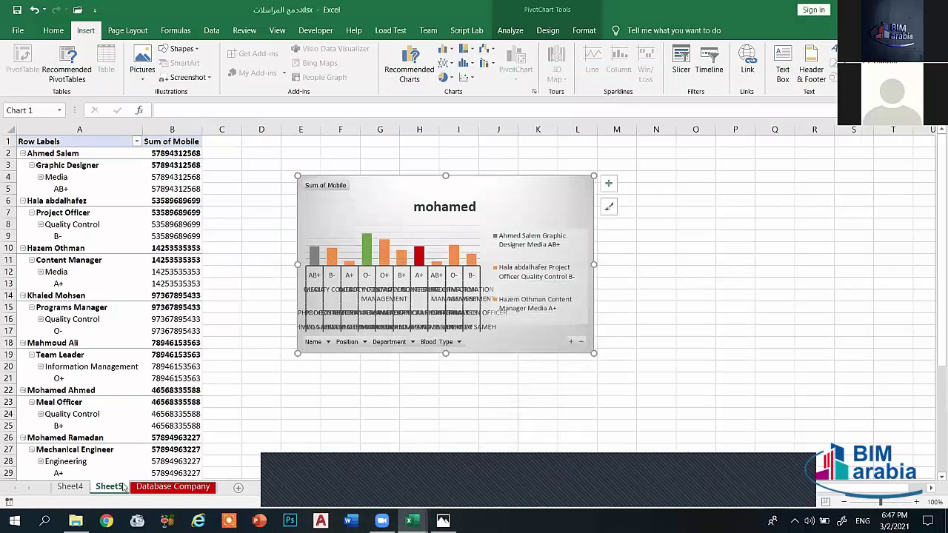
Step: Add a new blank Sheet6 to the workbook
key("ctrl+Page_Up")
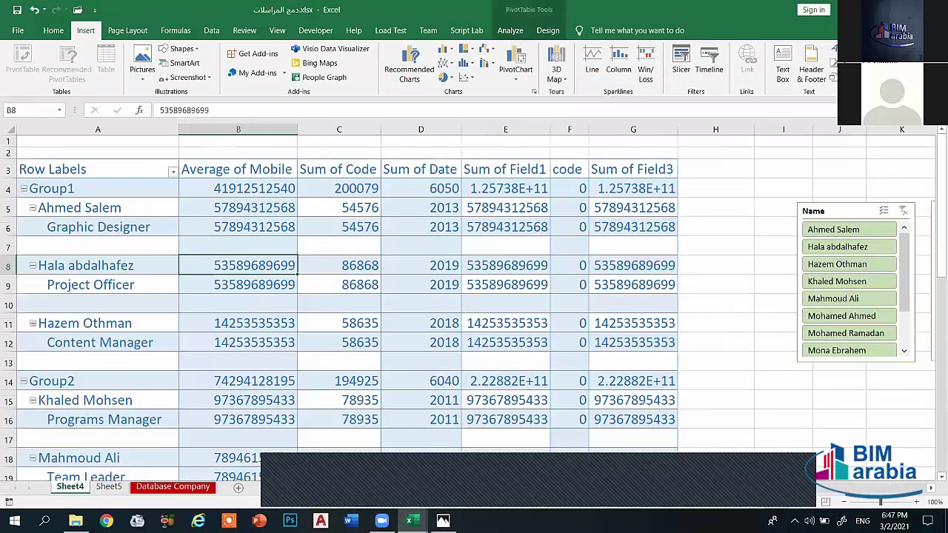
left_click(163, 487)
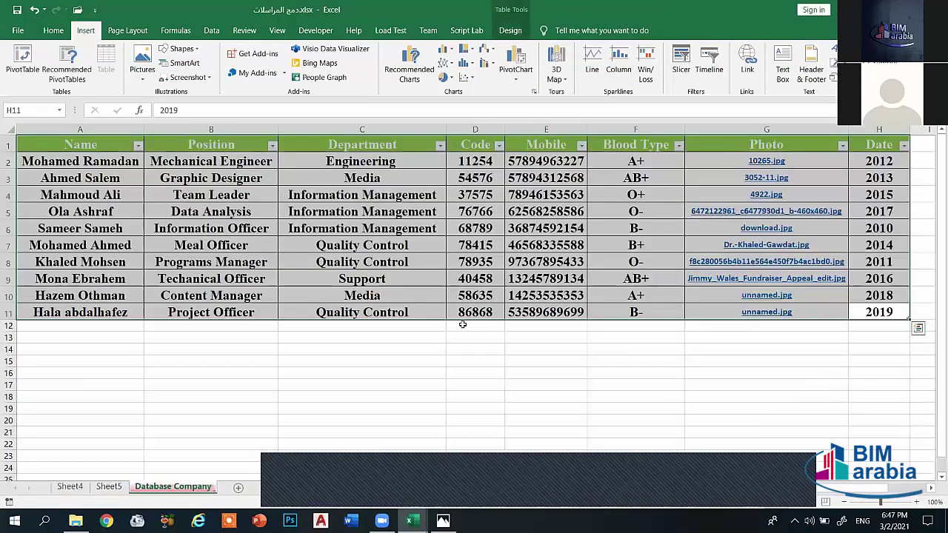
left_click(437, 347)
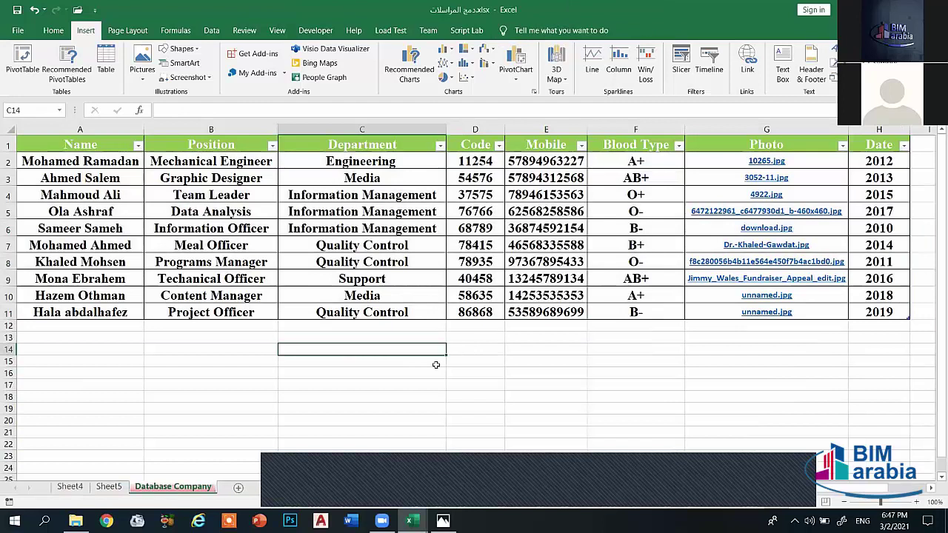
left_click(236, 486)
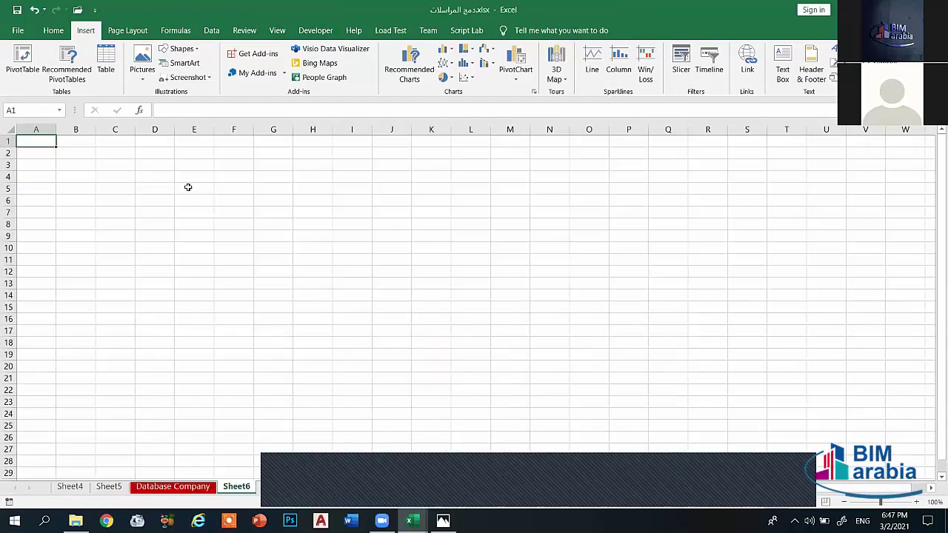
left_click(53, 31)
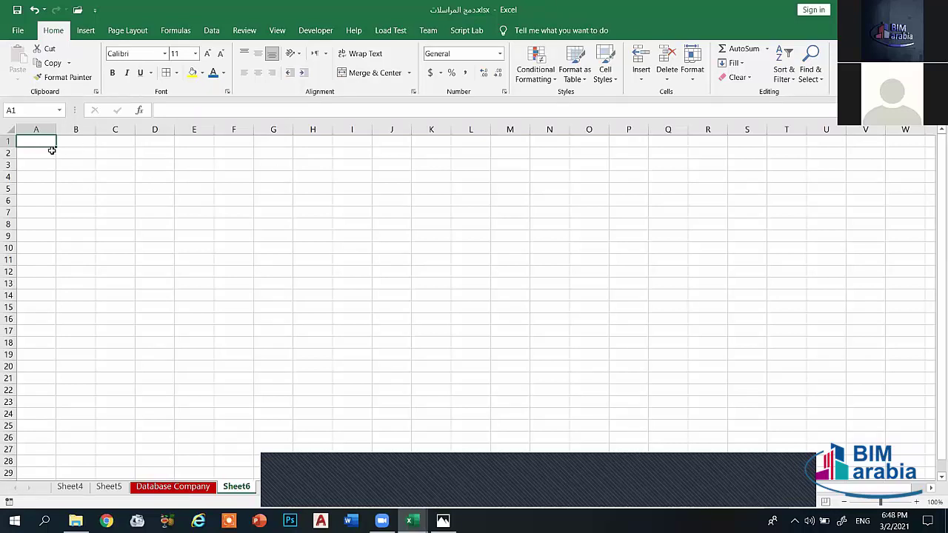
left_click_drag(37, 153, 35, 294)
left_click(201, 223)
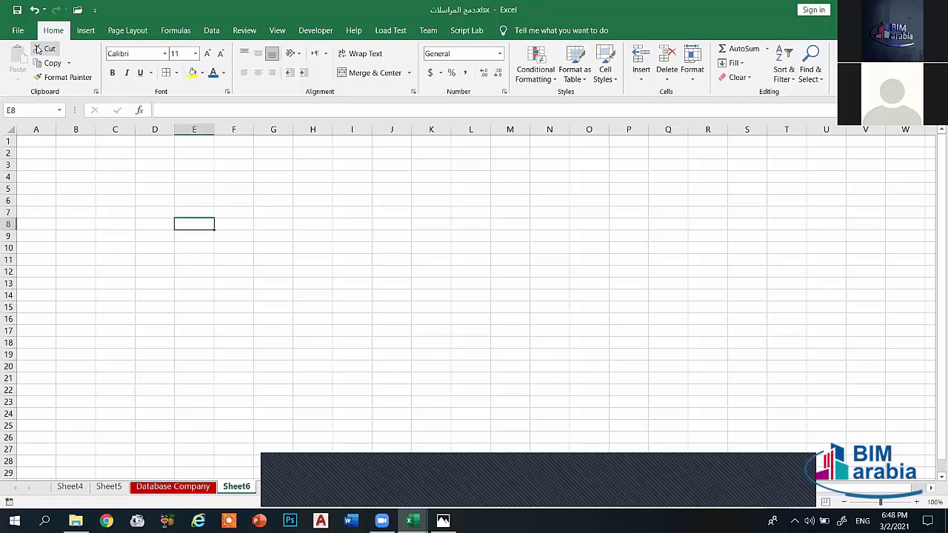
Step: Switch Sheet6 to right-to-left so column A sits on the right
left_click(132, 32)
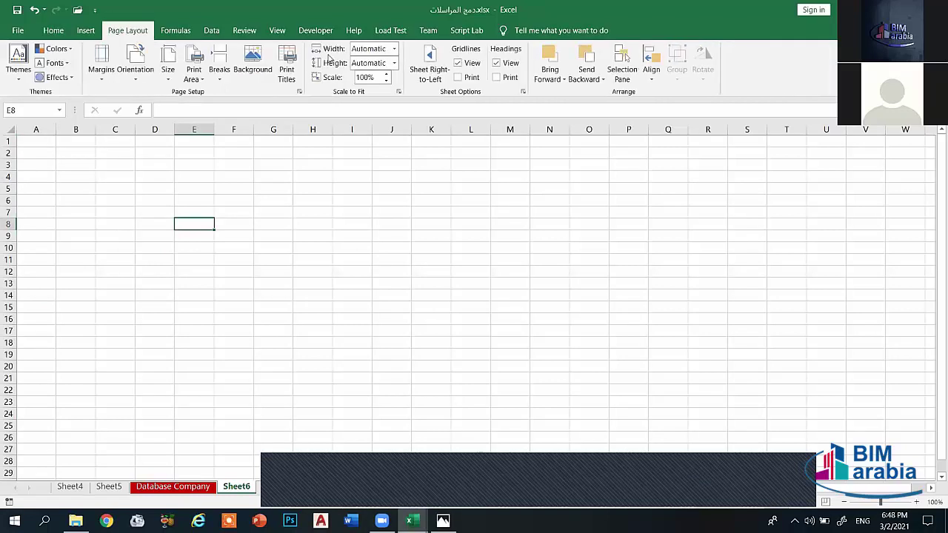
left_click(430, 64)
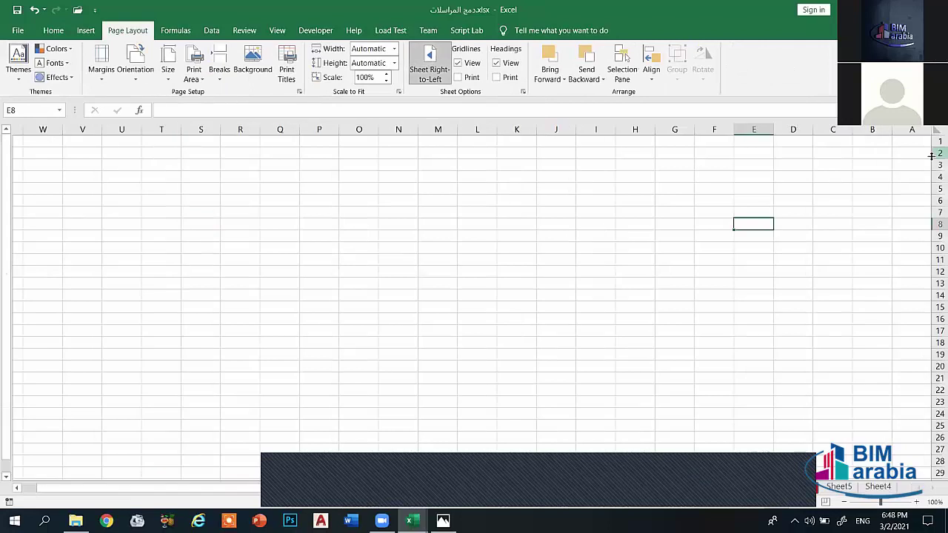
left_click(913, 146)
left_click_drag(913, 150, 145, 263)
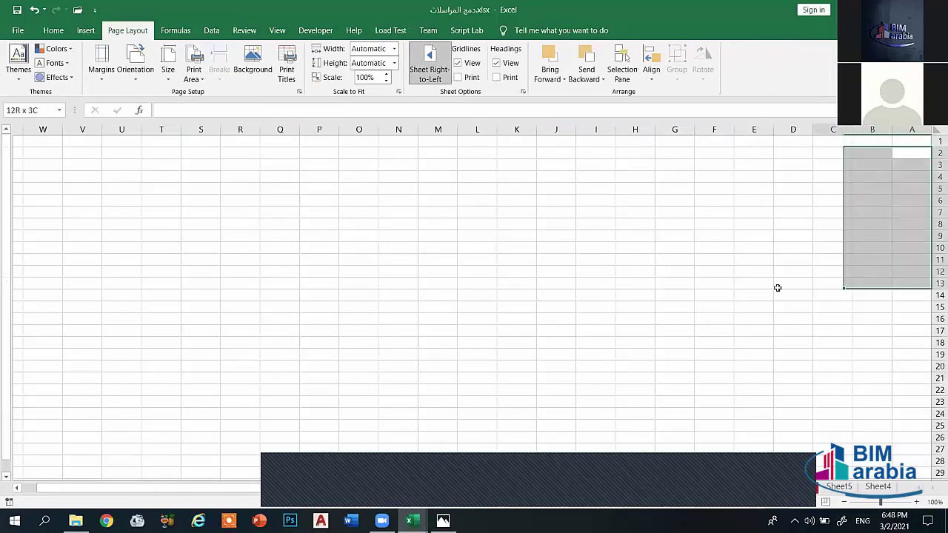
left_click(358, 331)
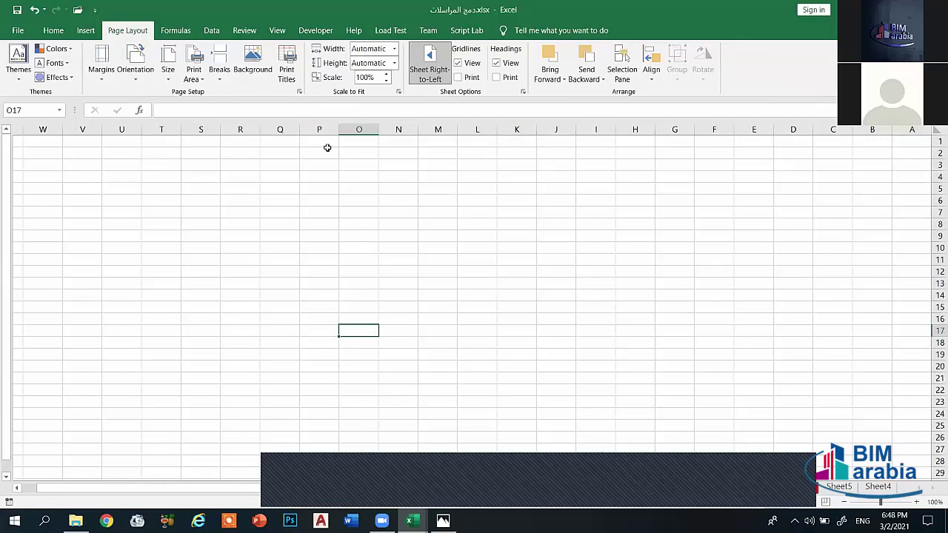
left_click(905, 142)
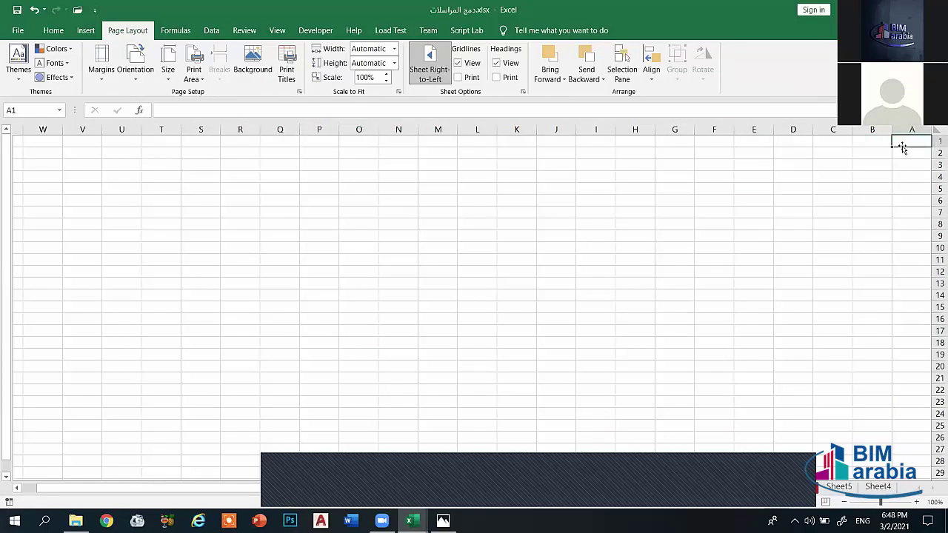
Step: Enter the Arabic headers م, الأسم and المادة in A1:C1
left_click(902, 152)
left_click(821, 187)
left_click(904, 145)
type("l")
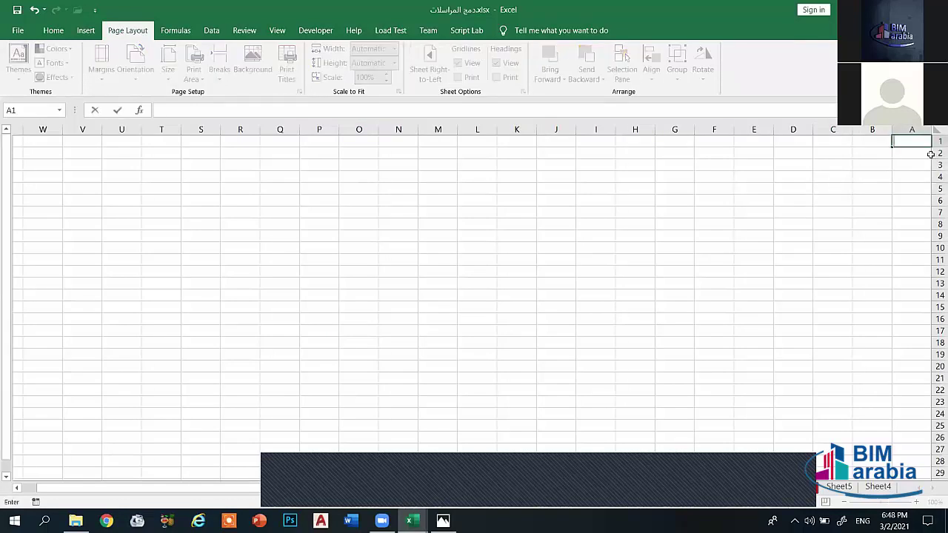
key("alt+shift")
key("Tab")
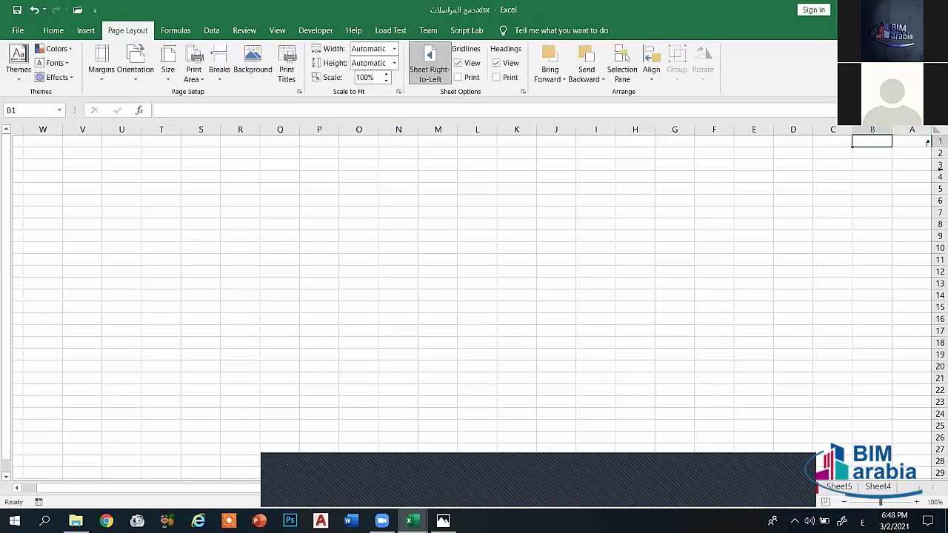
type("الأ")
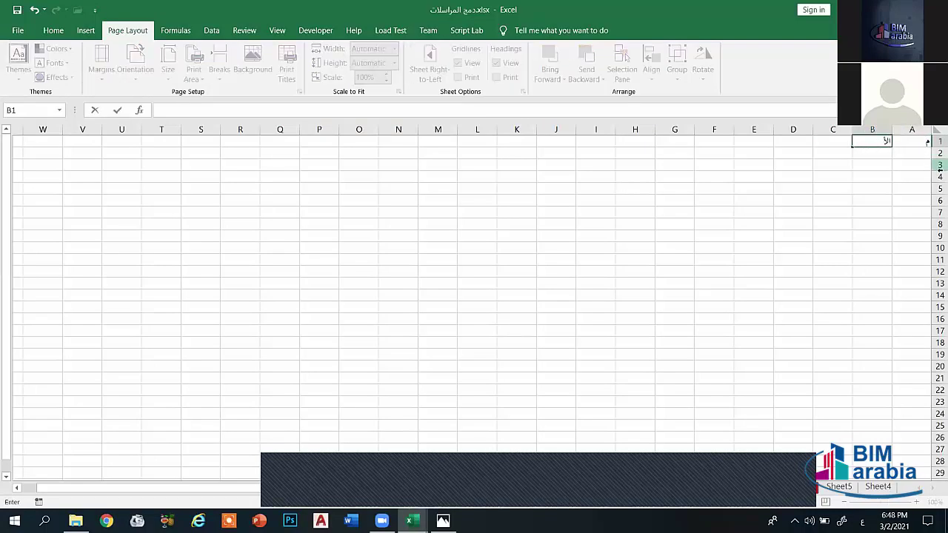
type("سم")
left_click(842, 145)
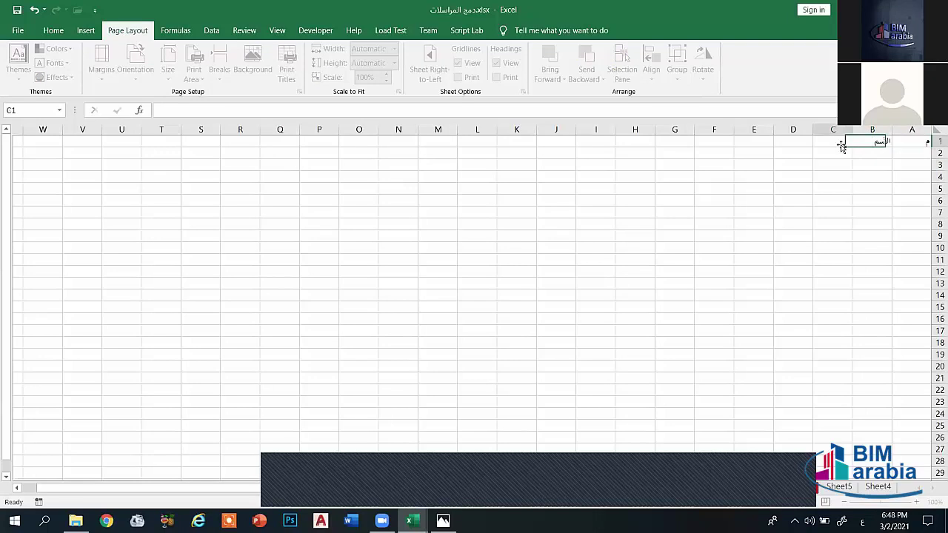
left_click(925, 190)
type("ا")
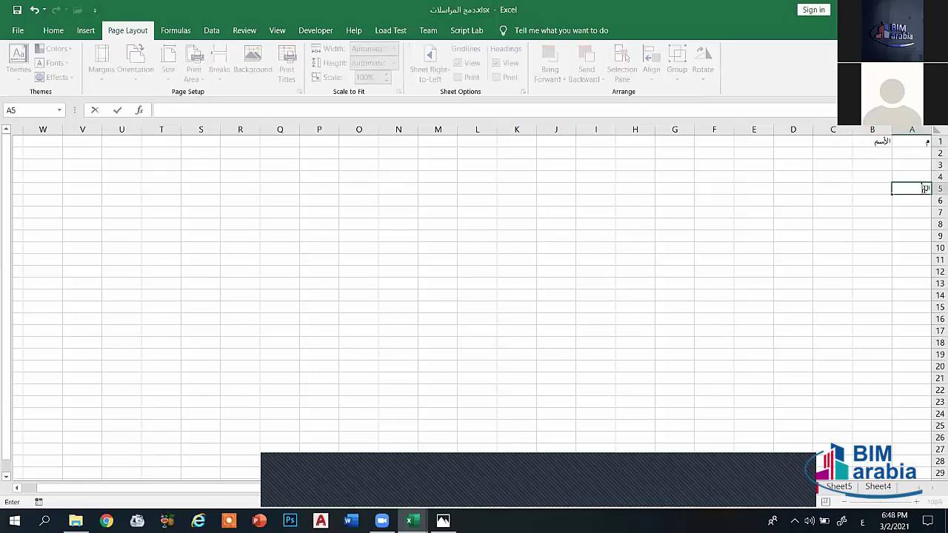
left_click(836, 146)
type("اد")
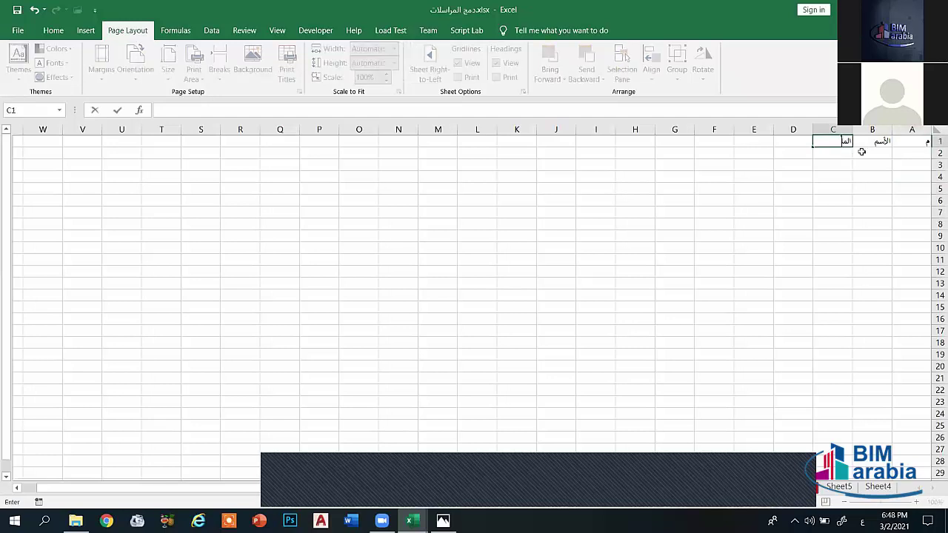
type("ة")
left_click(797, 145)
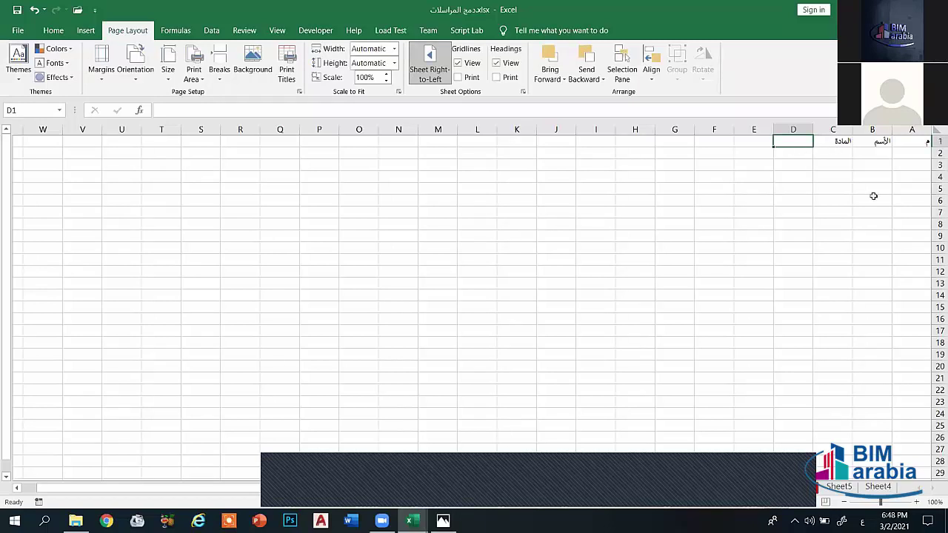
Step: Enter extra headers such as المجموع and المتوسط in D1:F1, then clear them again
type("المجموع")
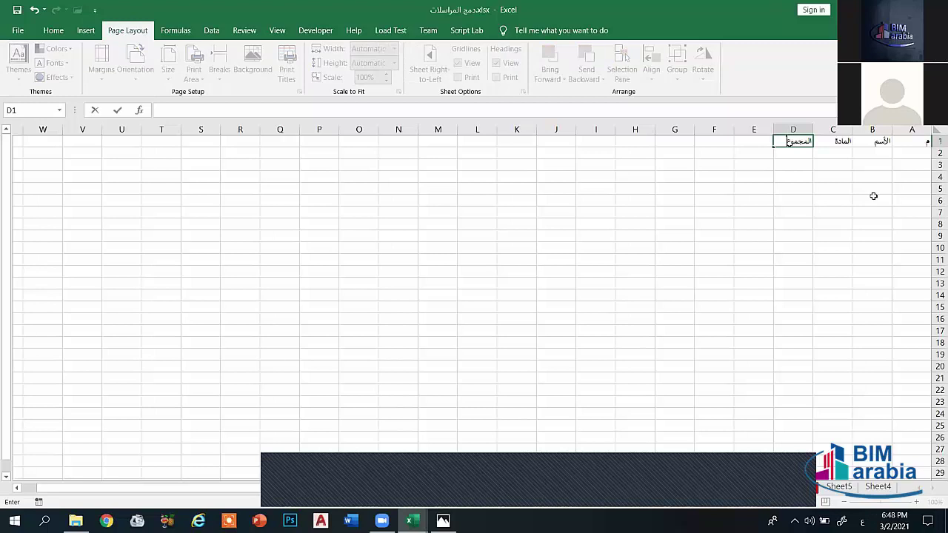
left_click(756, 140)
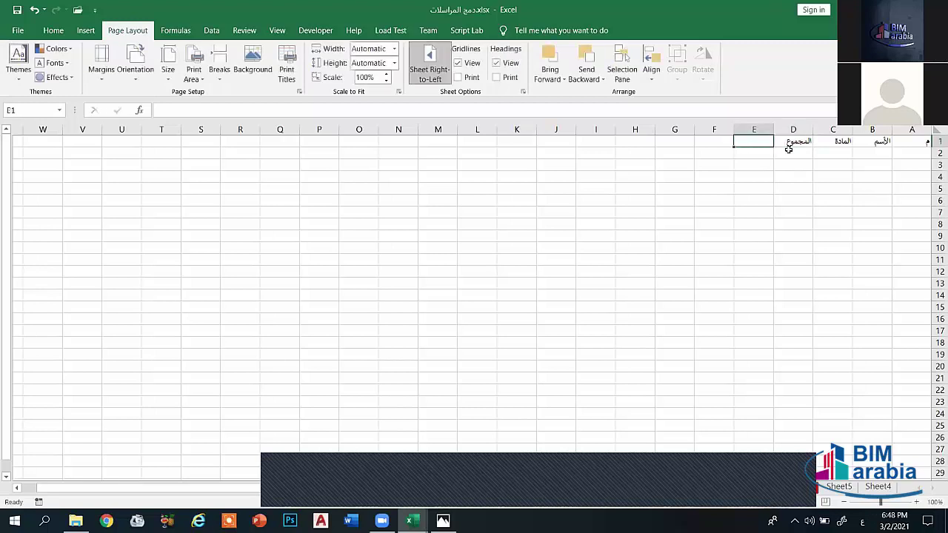
type("المتوسط")
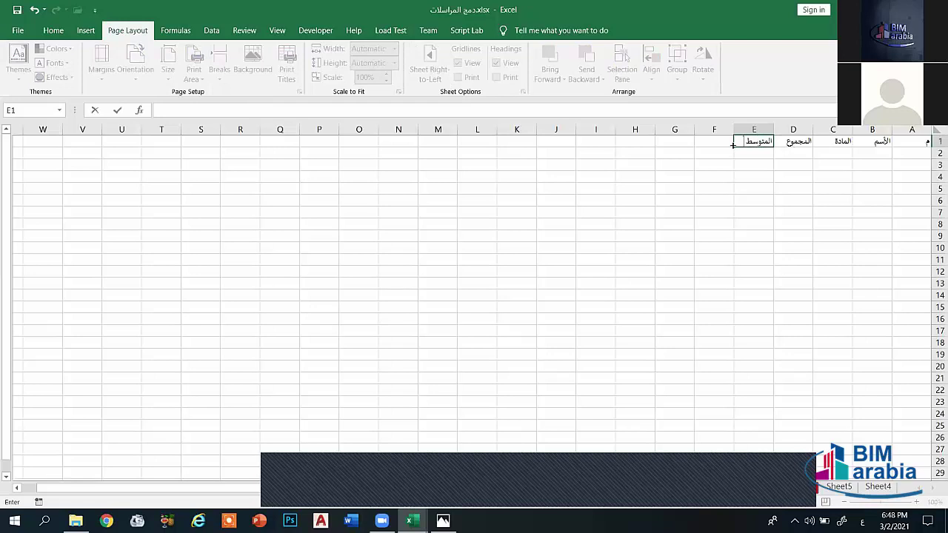
left_click(718, 143)
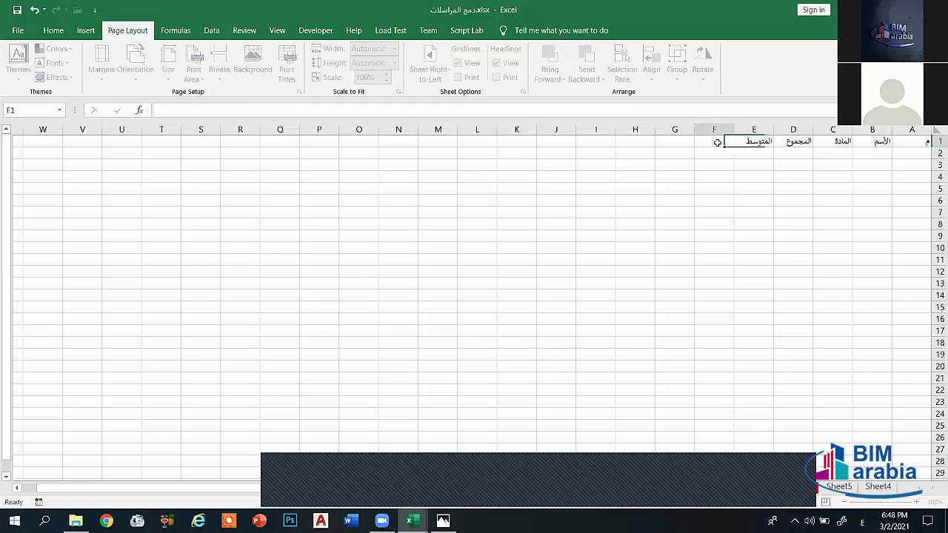
type("اكبر ال")
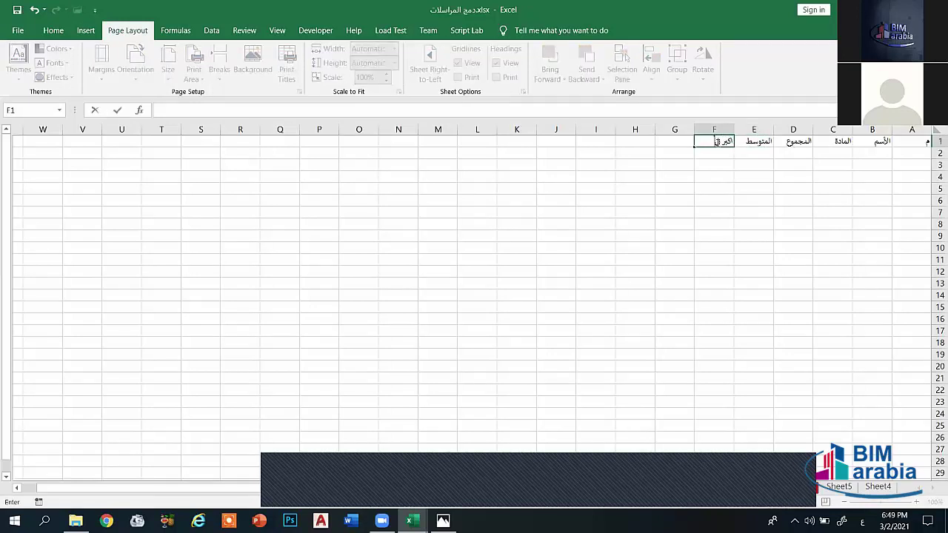
type("قيمة")
left_click(691, 143)
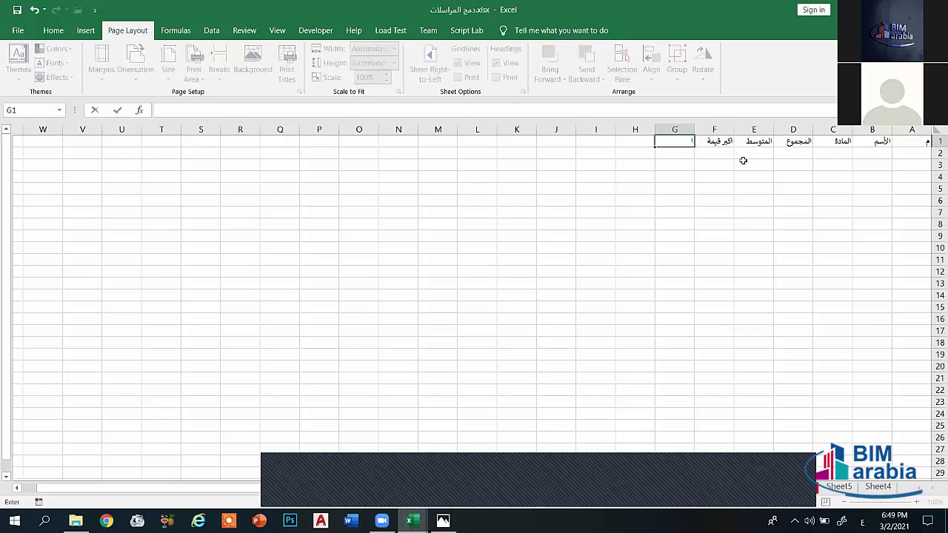
type("ص")
left_click(710, 143)
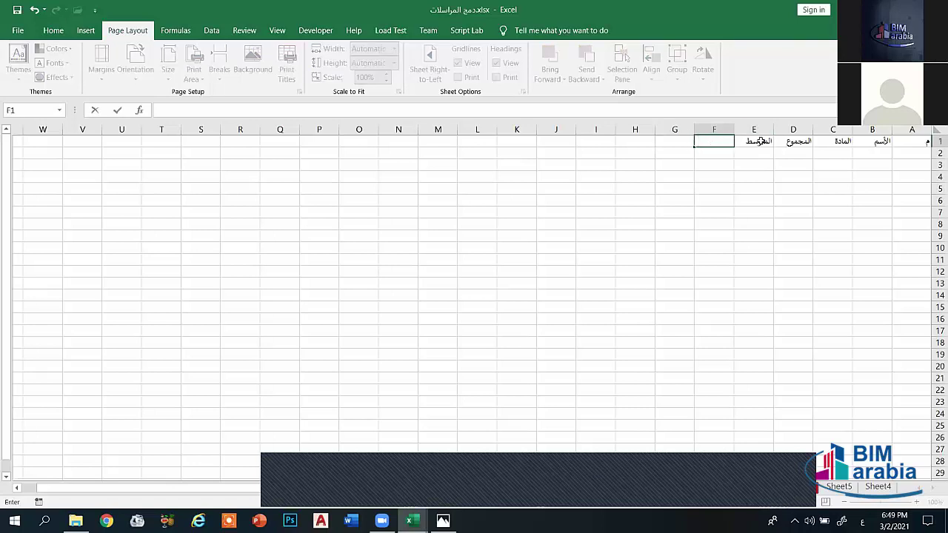
key("Right")
key("BackSpace")
key("Right")
key("BackSpace")
key("Right")
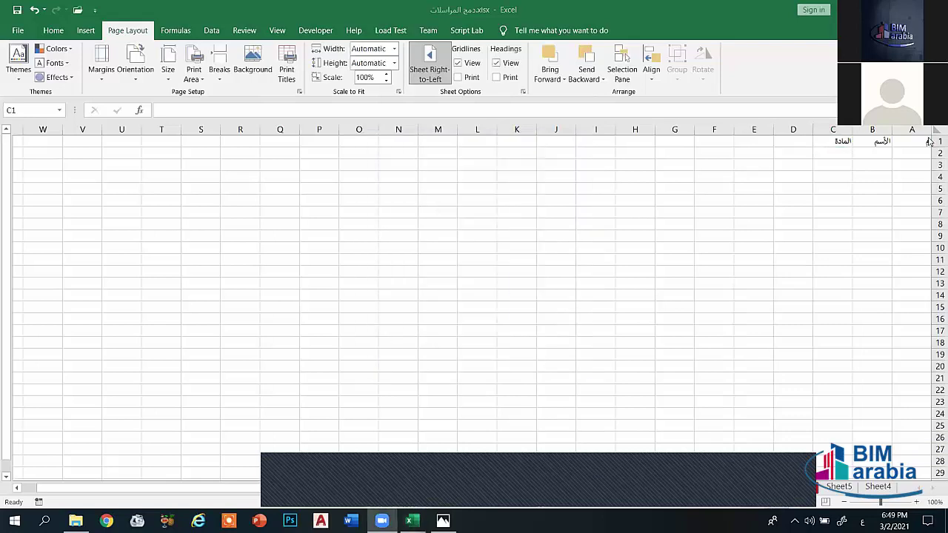
Step: Format A1:J15 with the first light table style, then undo it
left_click(899, 160)
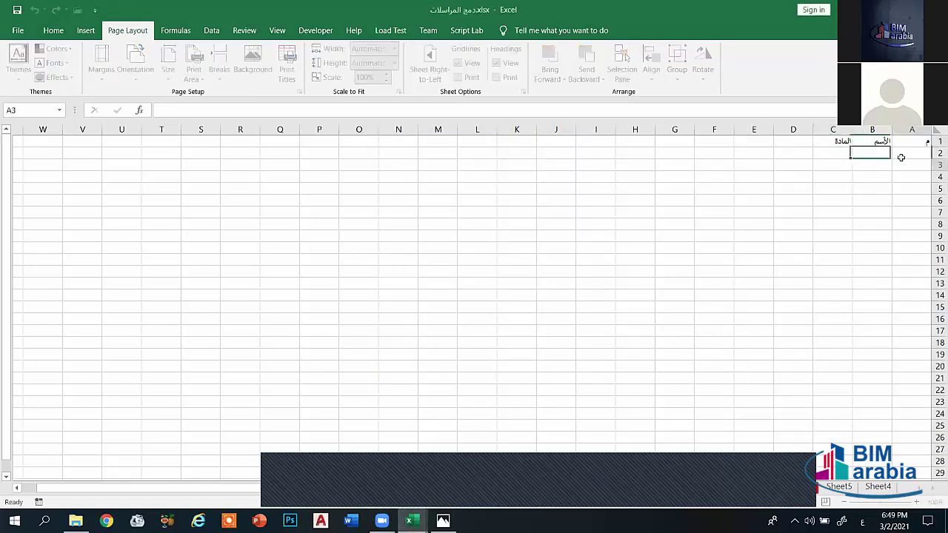
mouse_move(914, 141)
left_mouse_down()
mouse_move(636, 212)
mouse_move(588, 318)
left_mouse_up()
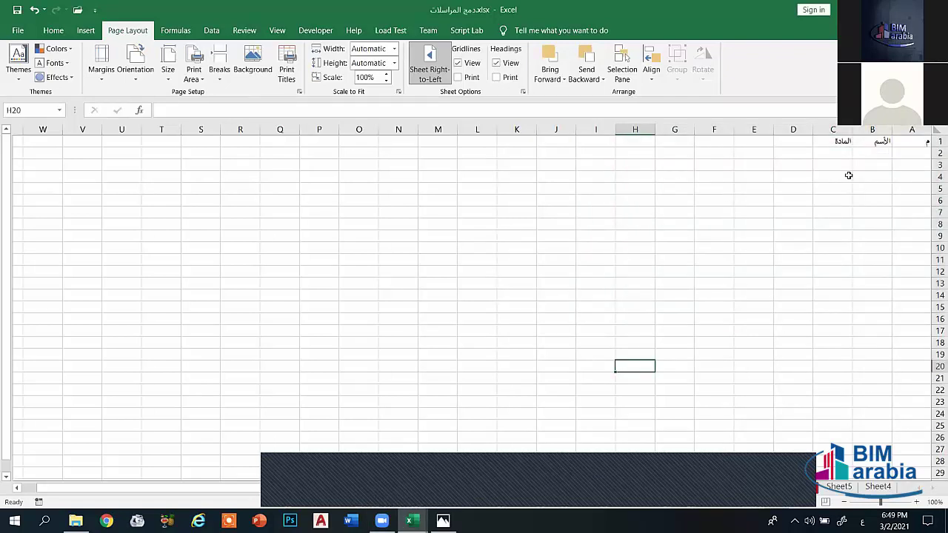
mouse_move(900, 142)
left_mouse_down()
mouse_move(581, 312)
mouse_move(558, 301)
left_mouse_up()
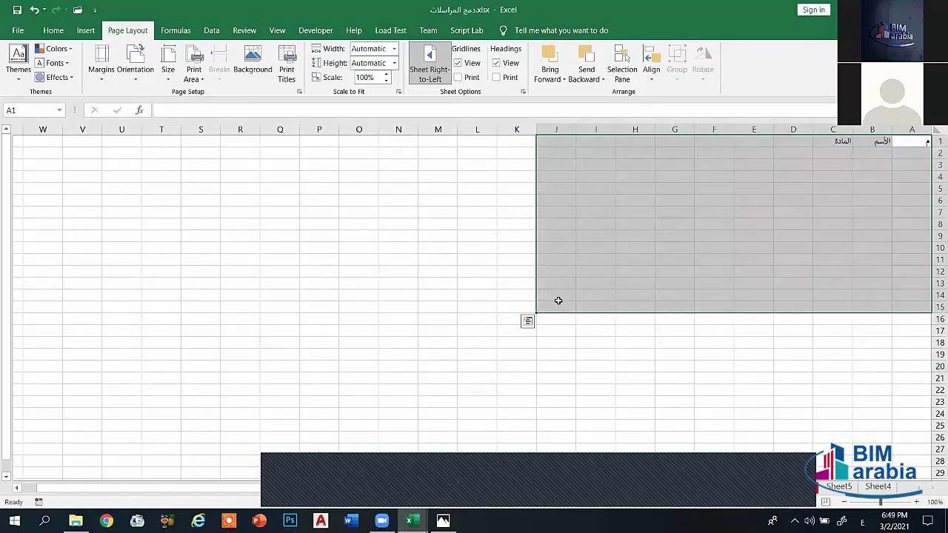
left_click(54, 30)
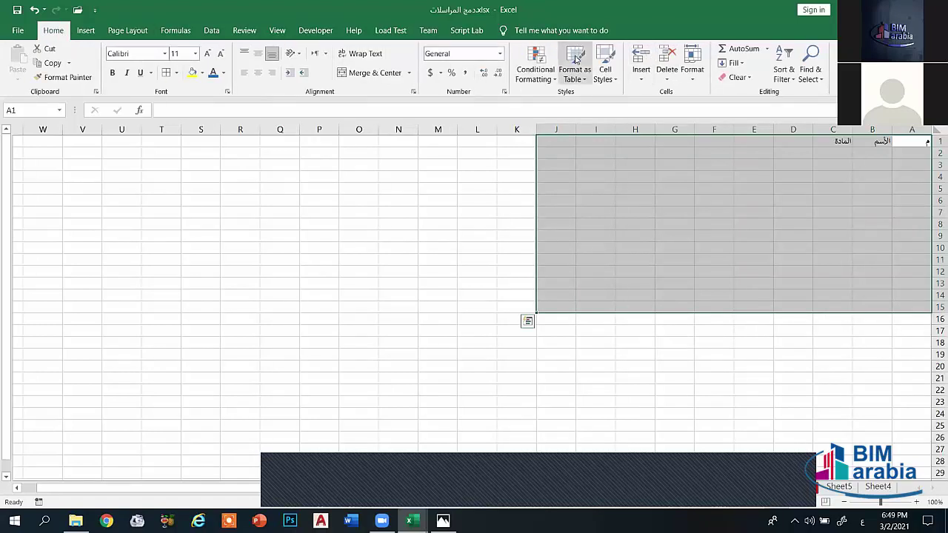
left_click(576, 73)
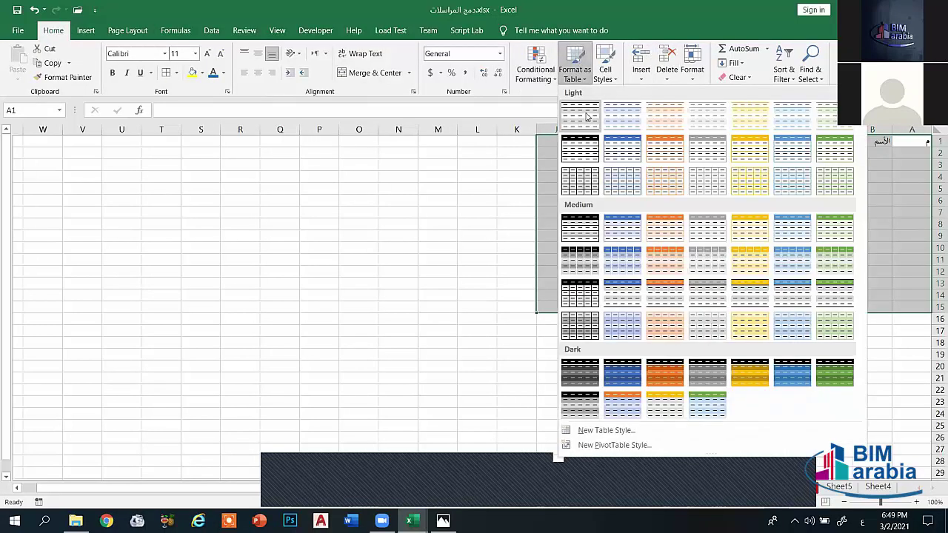
left_click(586, 116)
left_click(461, 220)
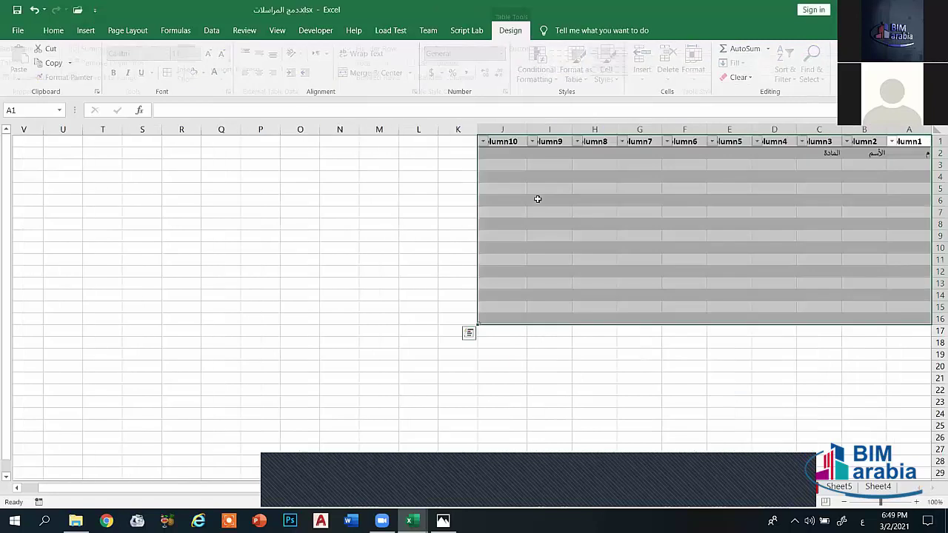
left_click(848, 177)
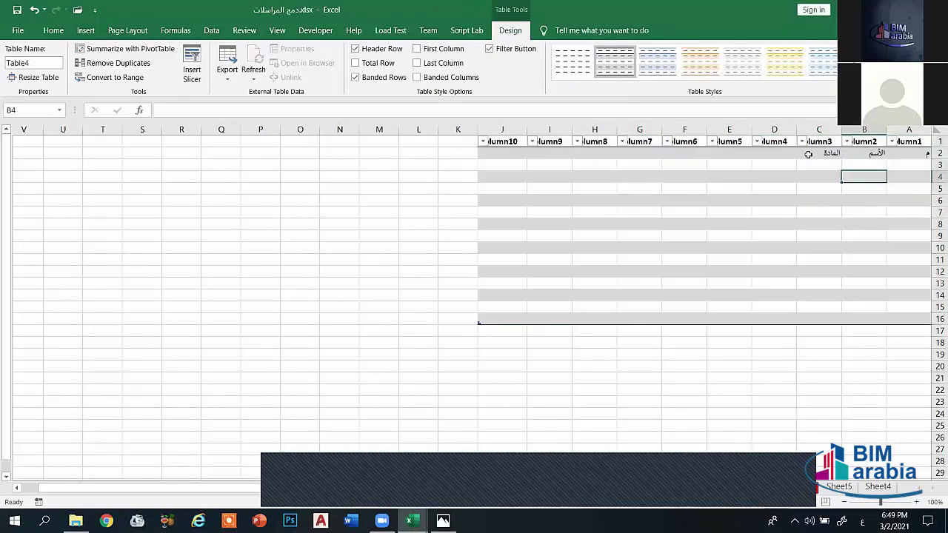
key("ctrl+z")
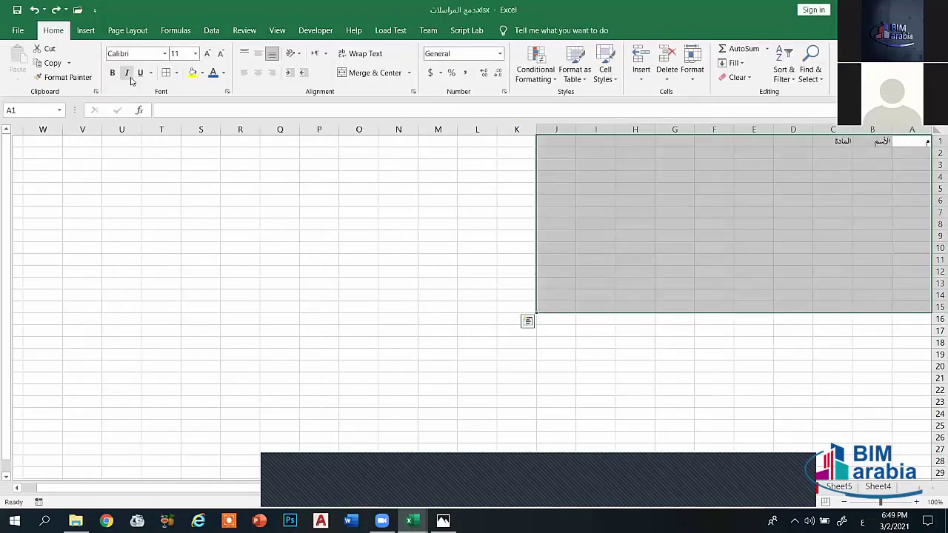
Step: Give every cell in A1:J15 thin All Borders
left_click(177, 72)
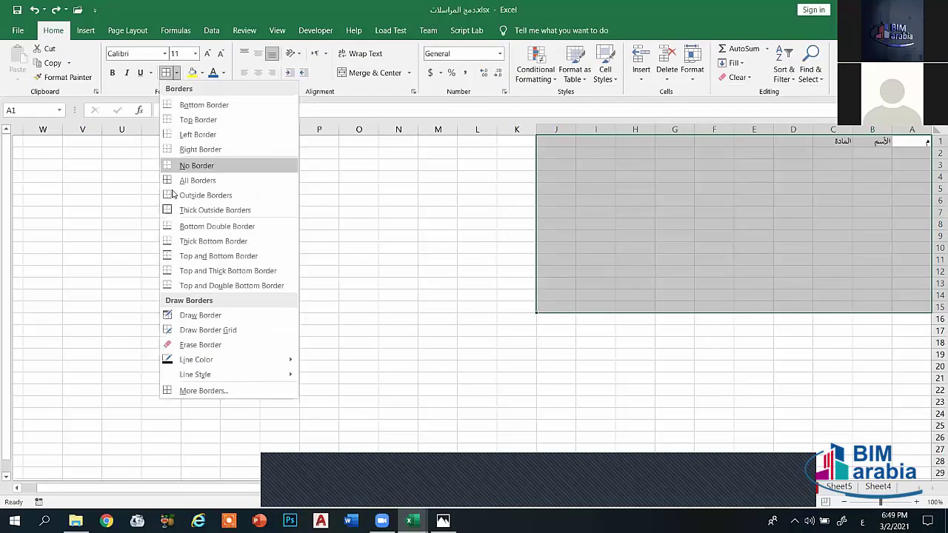
left_click(213, 182)
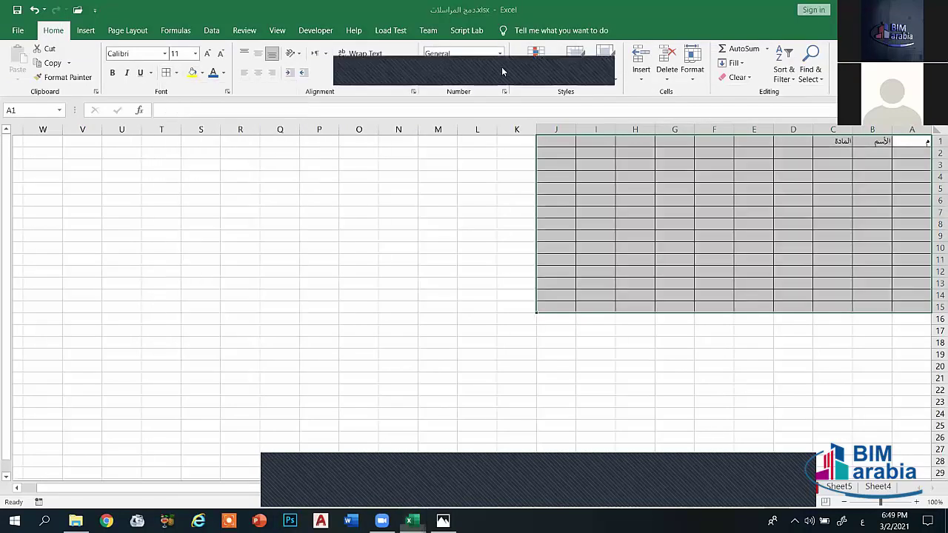
left_click(795, 231)
left_click(916, 144)
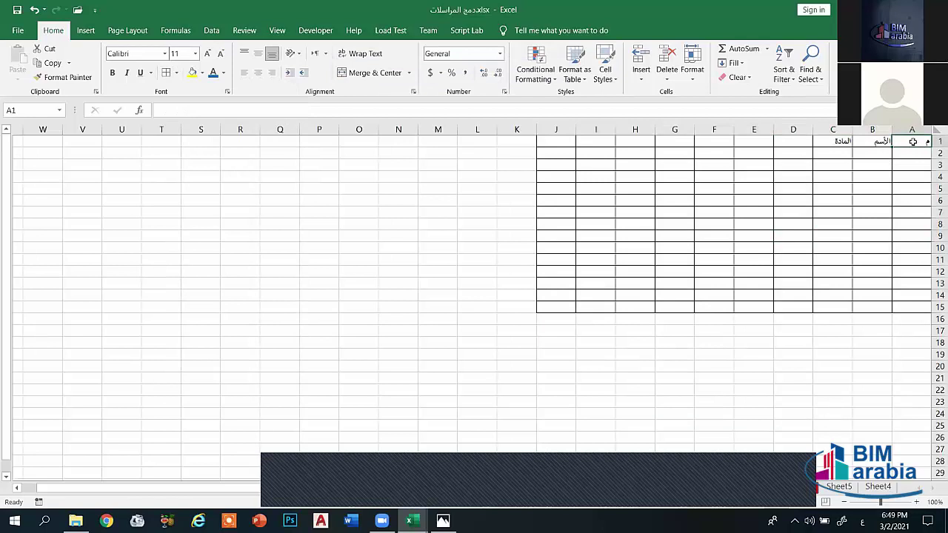
left_click_drag(914, 142, 557, 306)
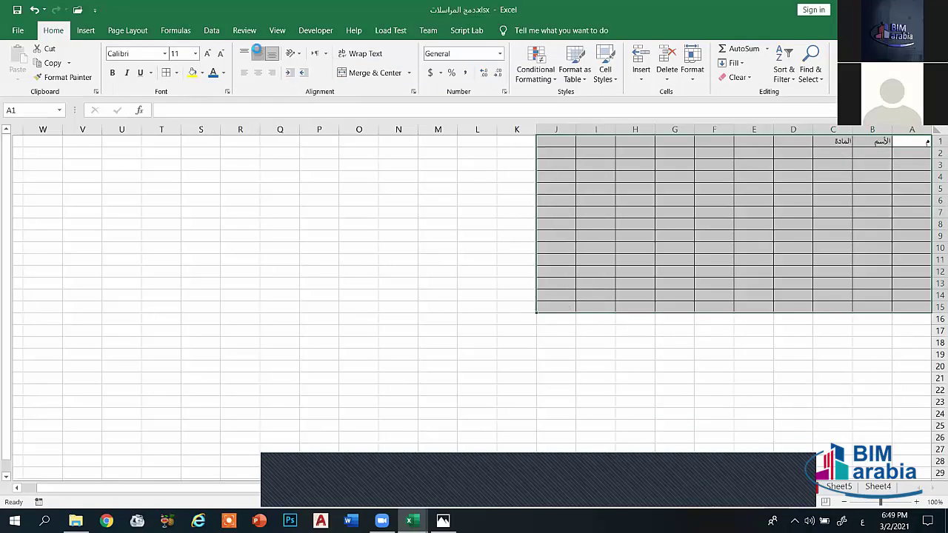
Step: Centre the headers م, الأسم and المادة horizontally
left_click(258, 72)
left_click(824, 213)
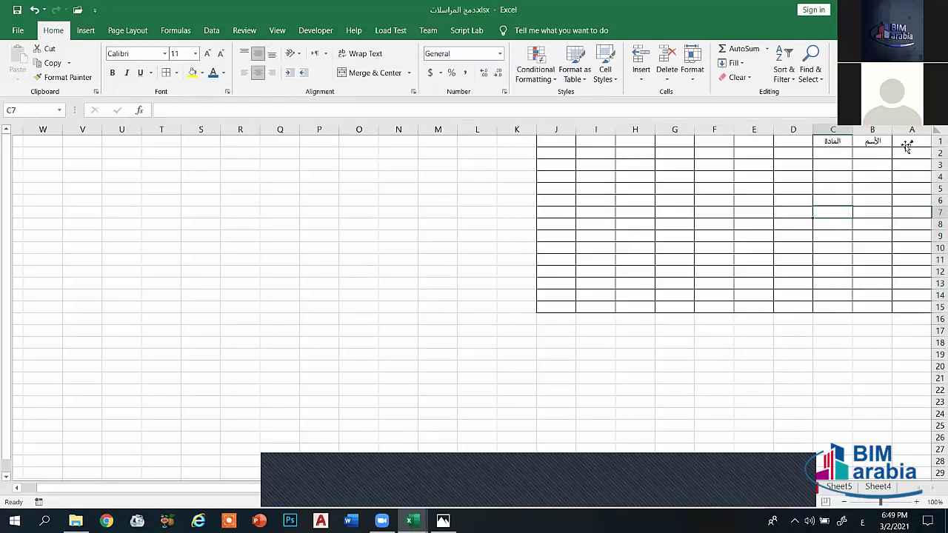
left_click(907, 145)
left_click(872, 143)
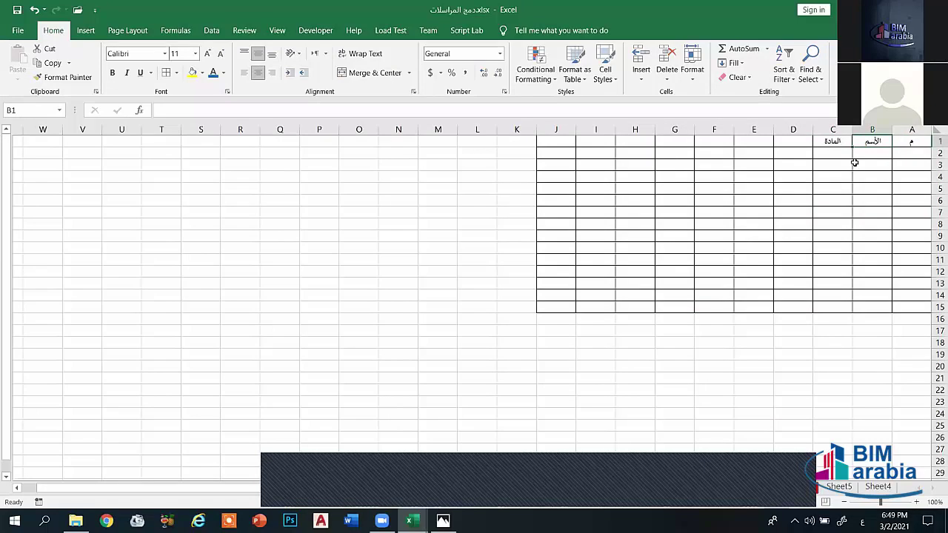
key("Tab")
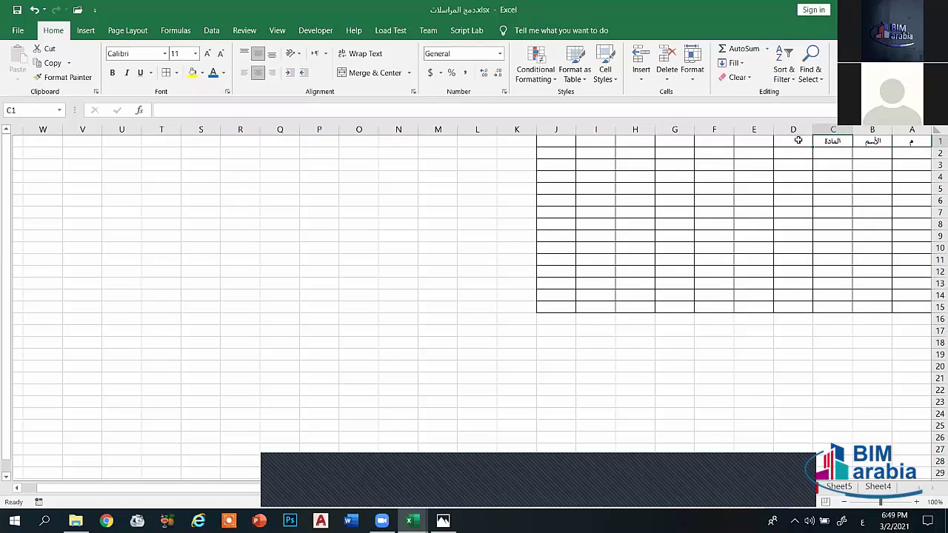
Step: Delete the unused bordered cells E1:J15 and then D1:D15
left_click(792, 144)
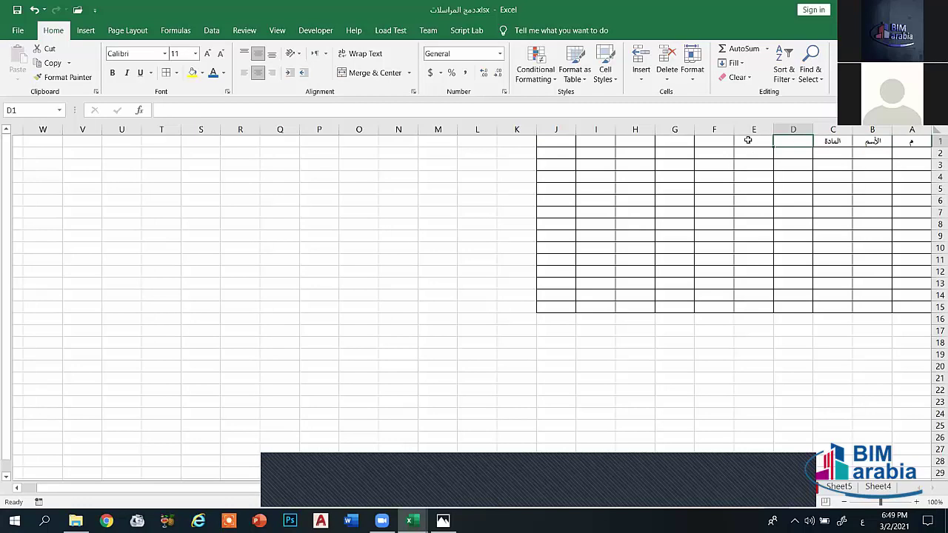
left_click_drag(748, 140, 556, 303)
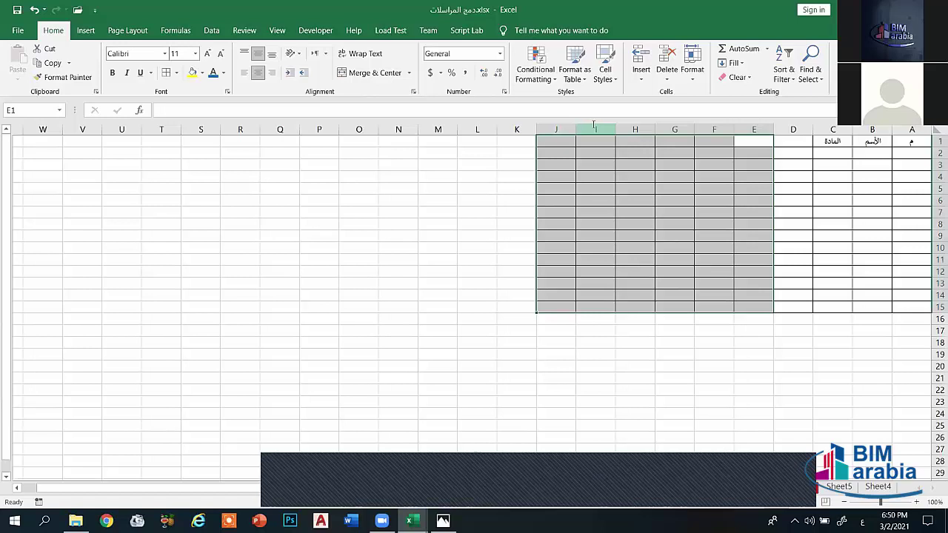
left_click(667, 53)
left_click(754, 355)
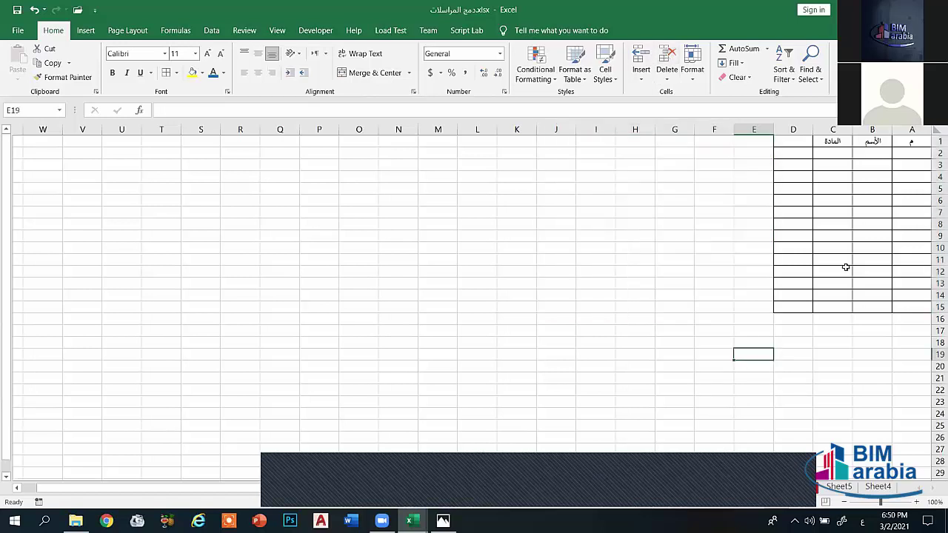
mouse_move(791, 145)
left_mouse_down()
mouse_move(784, 308)
mouse_move(797, 143)
left_mouse_up()
left_click(784, 308)
left_click(711, 212)
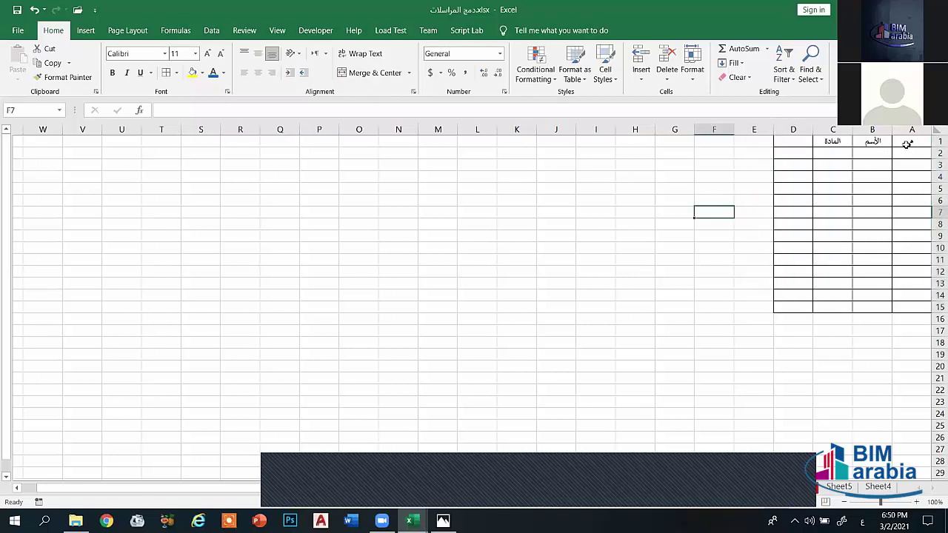
left_click(835, 157)
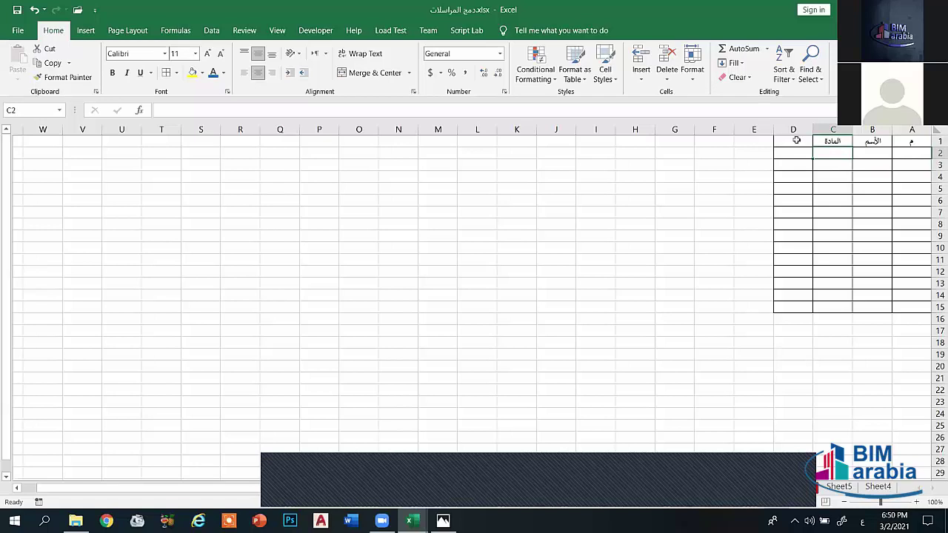
left_click_drag(796, 140, 790, 308)
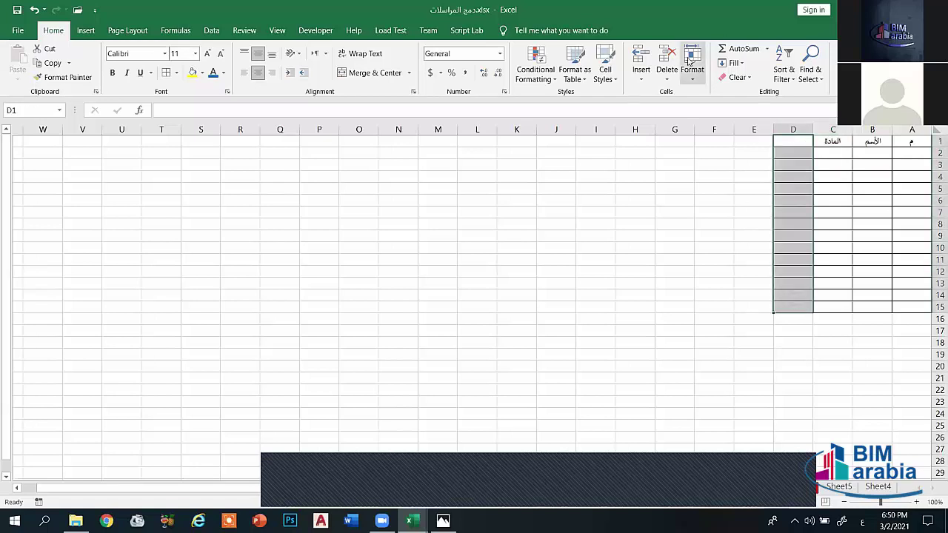
left_click(738, 248)
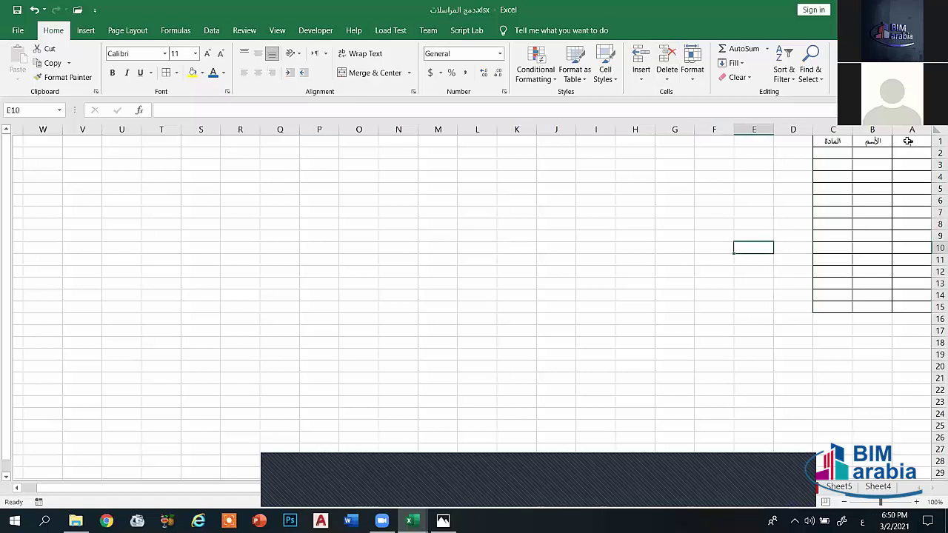
Step: Raise the A1:C15 font size four steps, then lower it two
left_click_drag(909, 141, 823, 308)
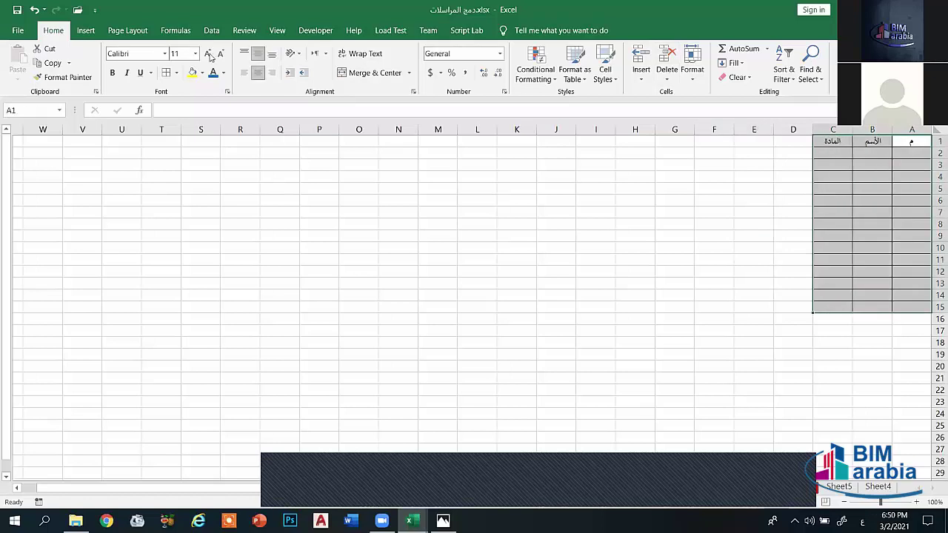
left_click(208, 54)
left_click(208, 54)
left_click(208, 54)
left_click(208, 54)
left_click(208, 54)
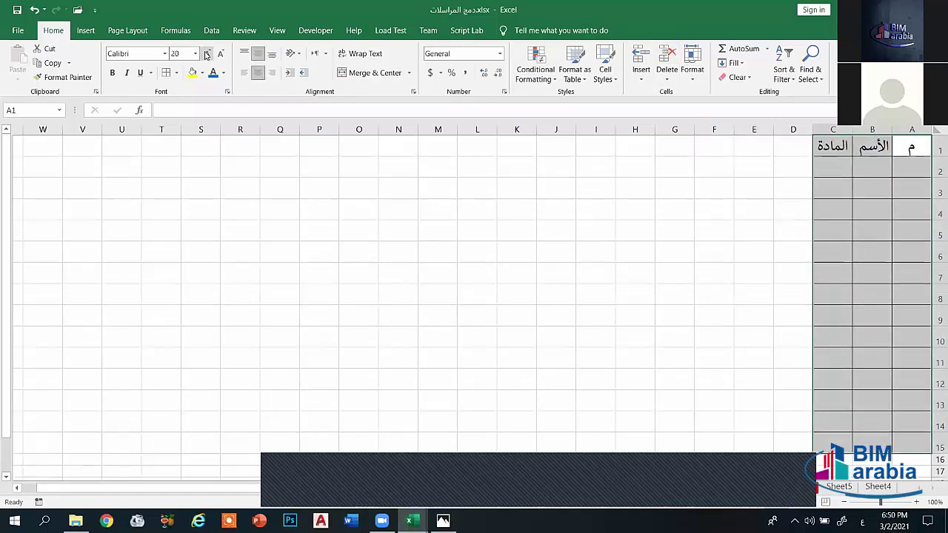
left_click(223, 54)
left_click(223, 54)
left_click(223, 54)
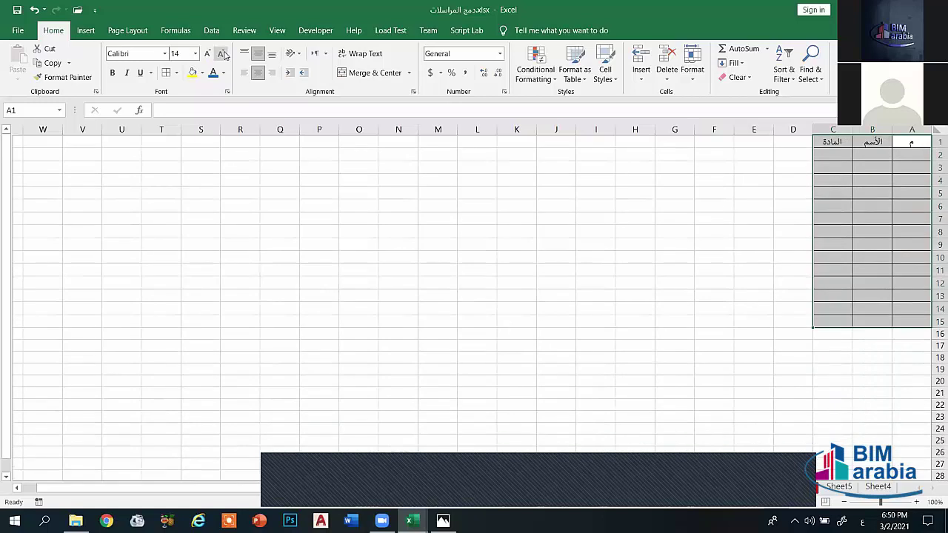
left_click(792, 168)
Step: Widen columns C and B, and column A slightly
left_click_drag(773, 130, 695, 131)
left_click_drag(853, 131, 730, 132)
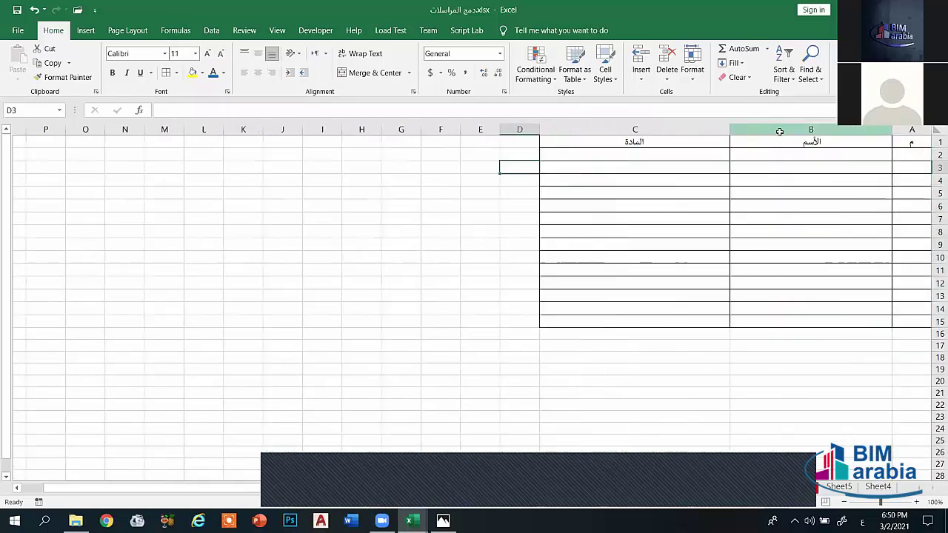
left_click_drag(893, 130, 881, 129)
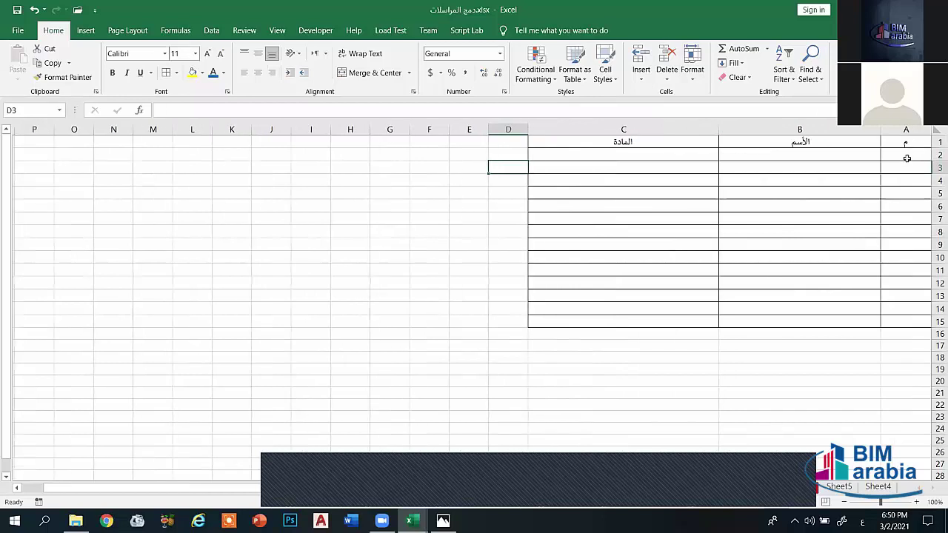
Step: Enlarge the text of the name table A1:C15 to 18 points
left_click(907, 158)
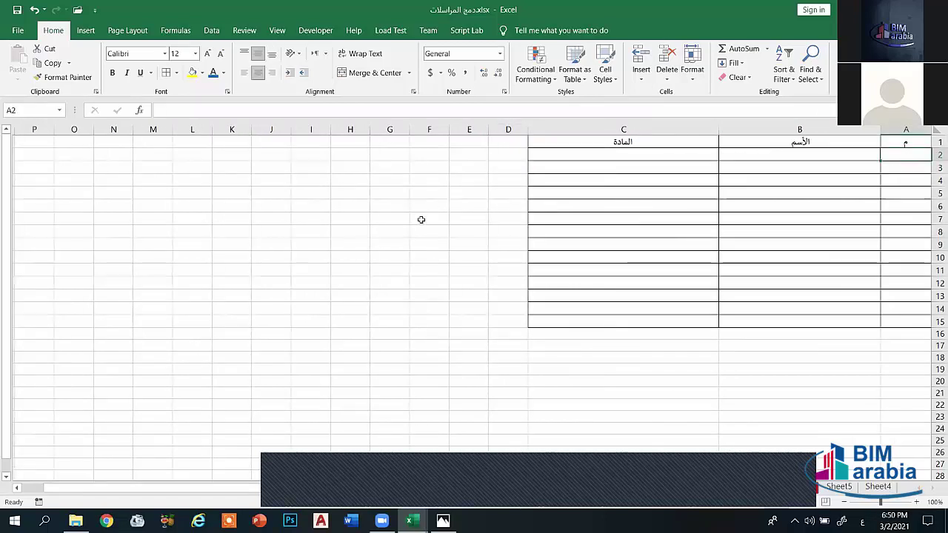
left_click_drag(881, 142, 612, 316)
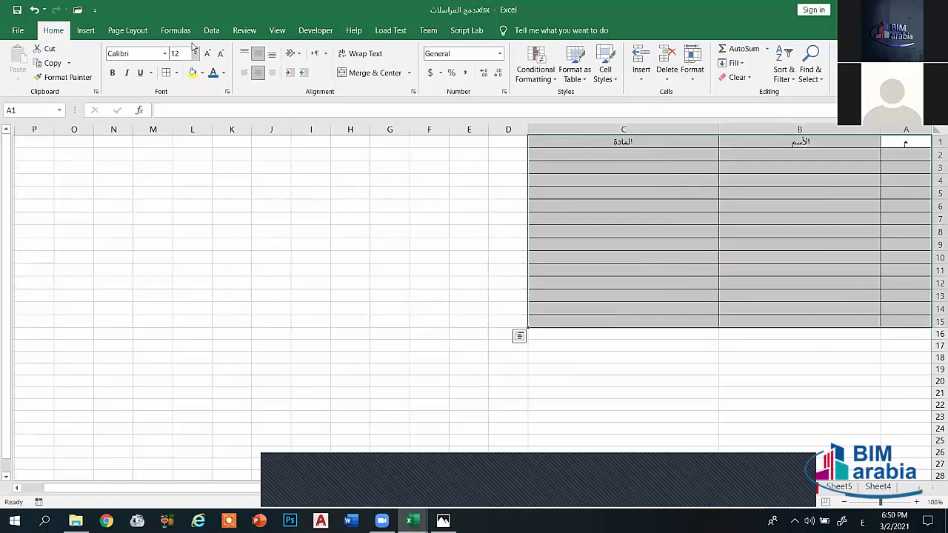
left_click(207, 54)
left_click(207, 55)
left_click(207, 54)
left_click(743, 180)
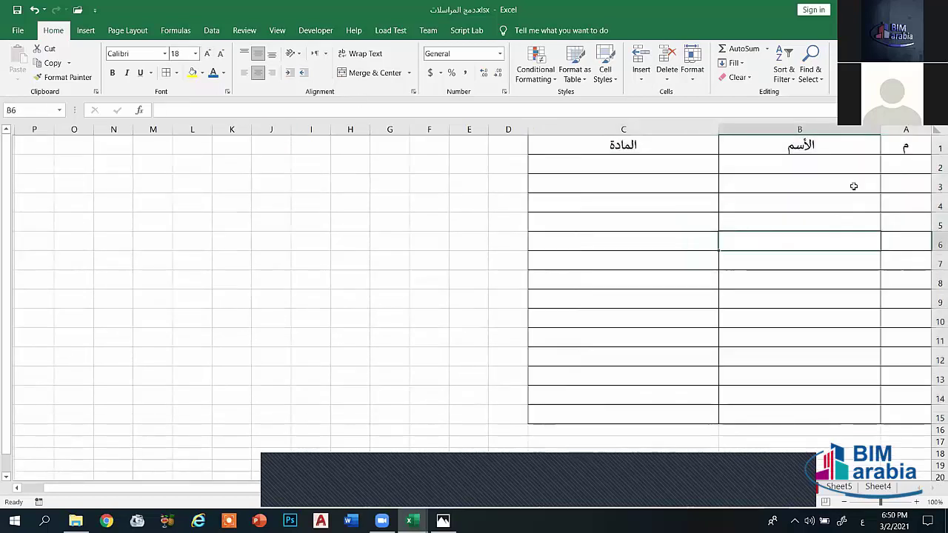
left_click(901, 165)
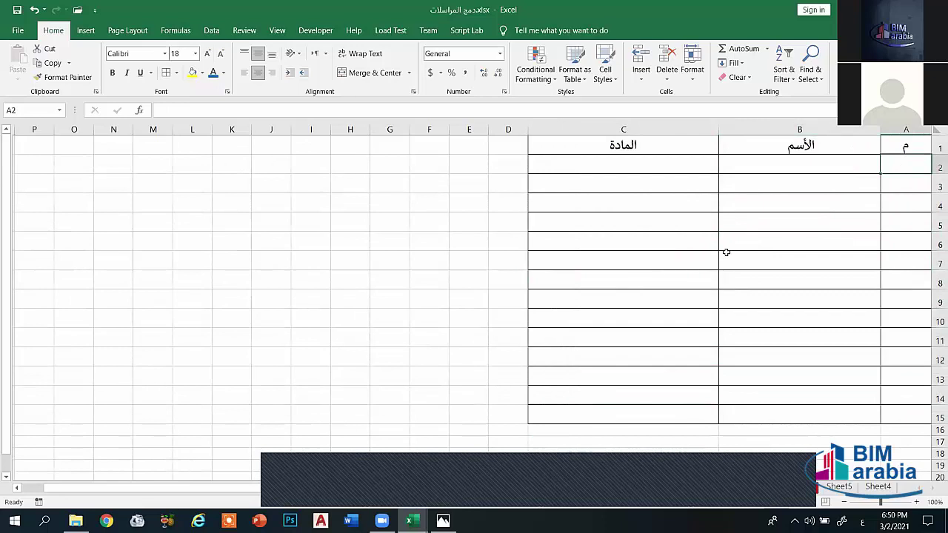
Step: Enter 1 and 2 in A2:A3 and fill the numbering series down column A
type("1")
left_click(886, 183)
type("2")
left_click(907, 205)
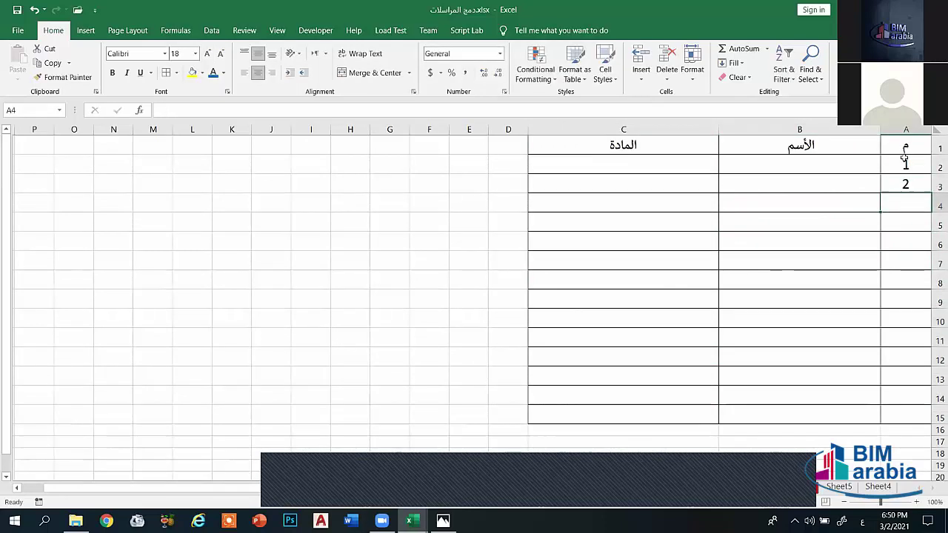
mouse_move(905, 158)
left_mouse_down()
mouse_move(915, 361)
mouse_move(909, 414)
mouse_move(906, 388)
left_mouse_up()
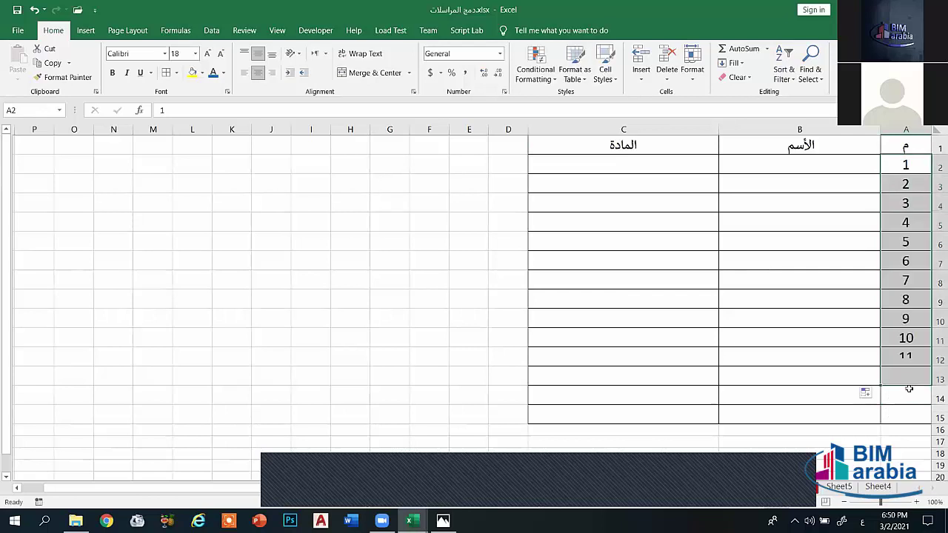
left_click(903, 409)
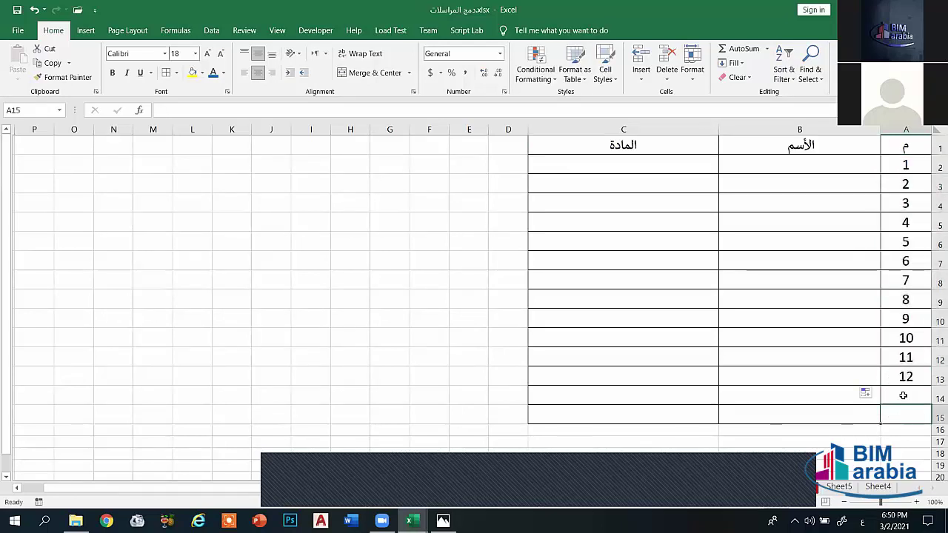
Step: Clear the extra numbers 11 and 12 from A12:A13
left_click(905, 377)
left_click(916, 361)
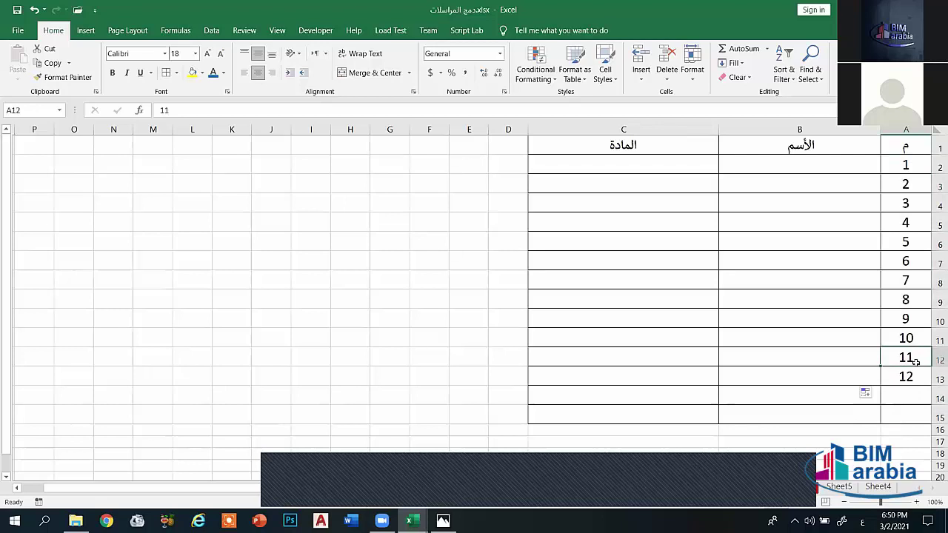
key("Delete")
left_click(905, 378)
key("Delete")
left_click(900, 409)
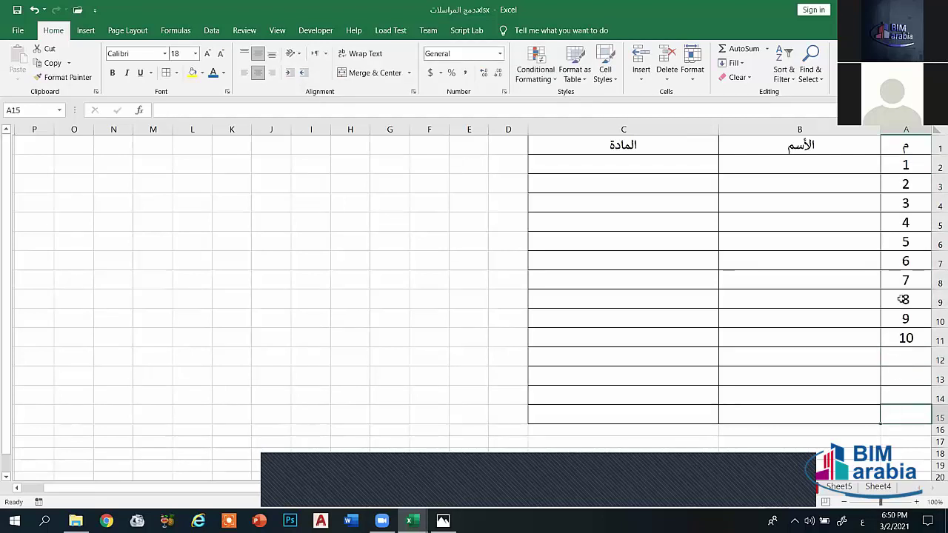
Step: Type 1 through 5 down the scratch cells L3:L7
left_click(186, 186)
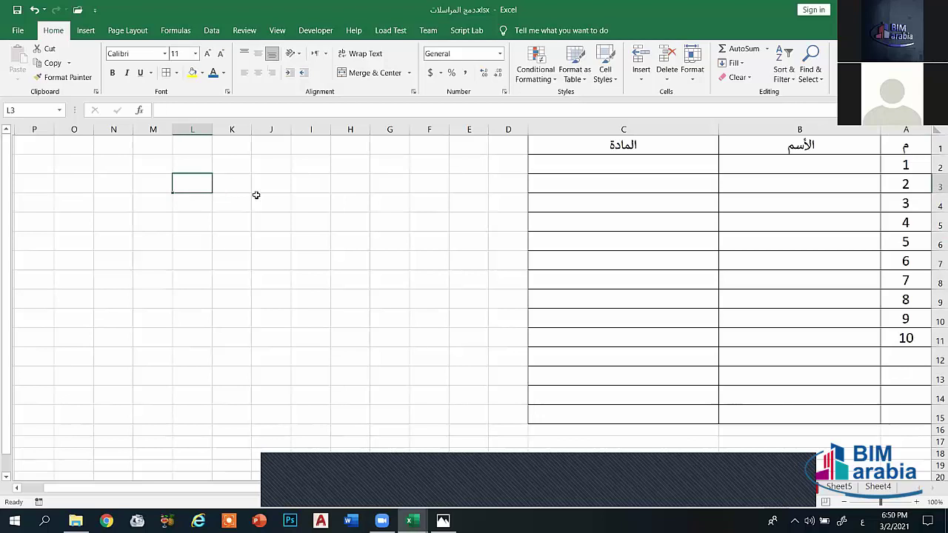
type("1")
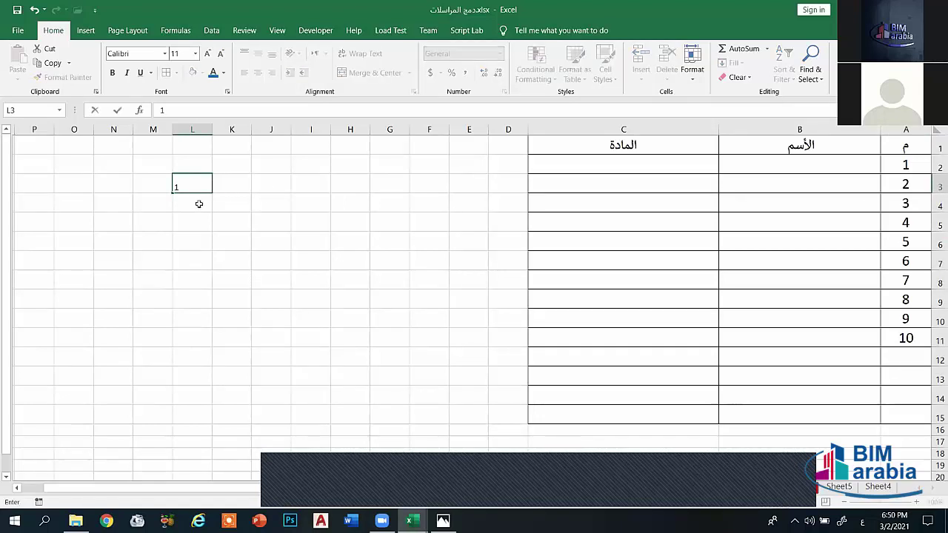
left_click(198, 203)
type("2")
left_click(195, 220)
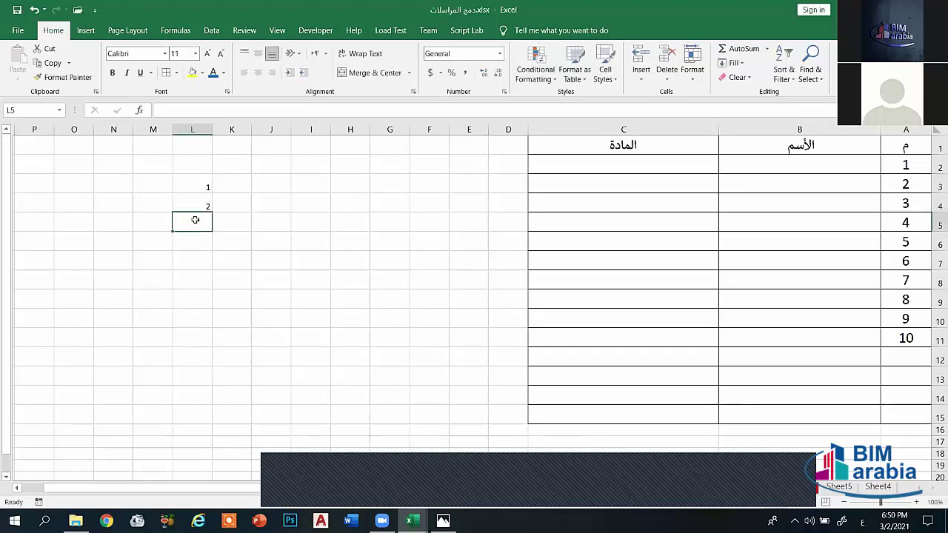
type("3")
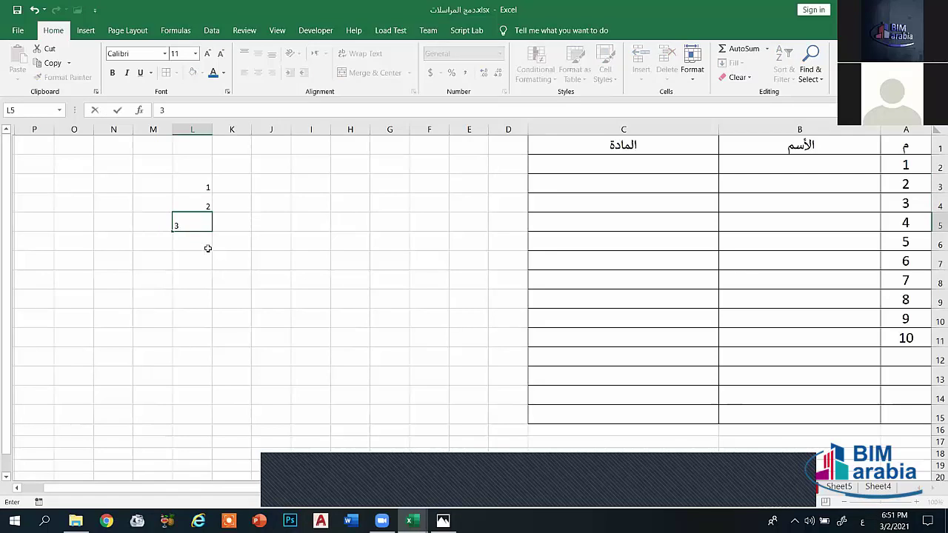
left_click(191, 241)
type("4")
left_click(197, 261)
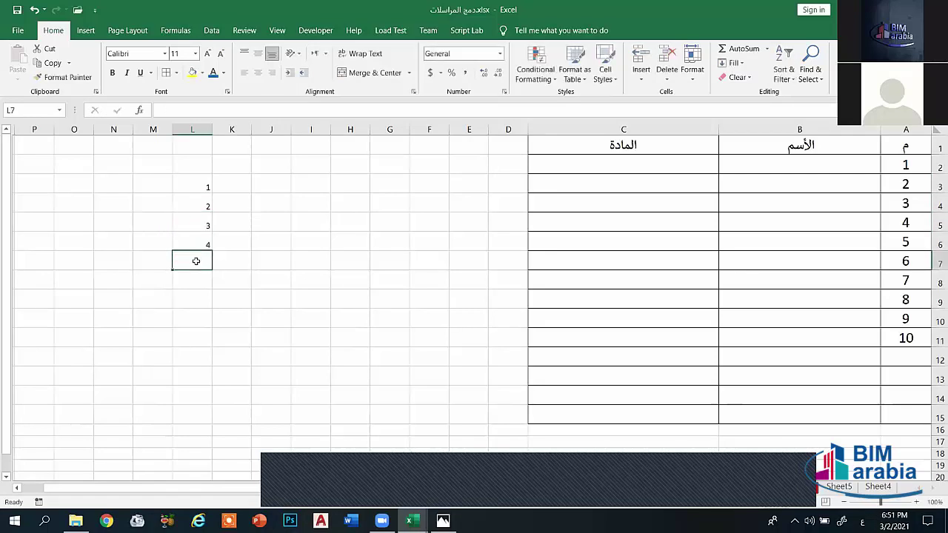
type("5")
Step: Enter 1 and 2 in K3:K4 and fill the series down to 11 in K13
left_click(238, 189)
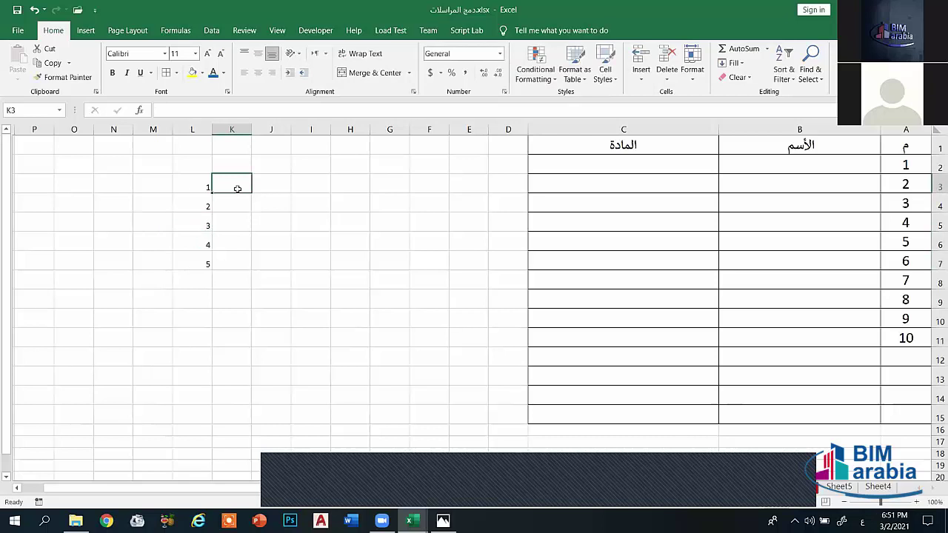
type("1")
left_click(235, 203)
type("2")
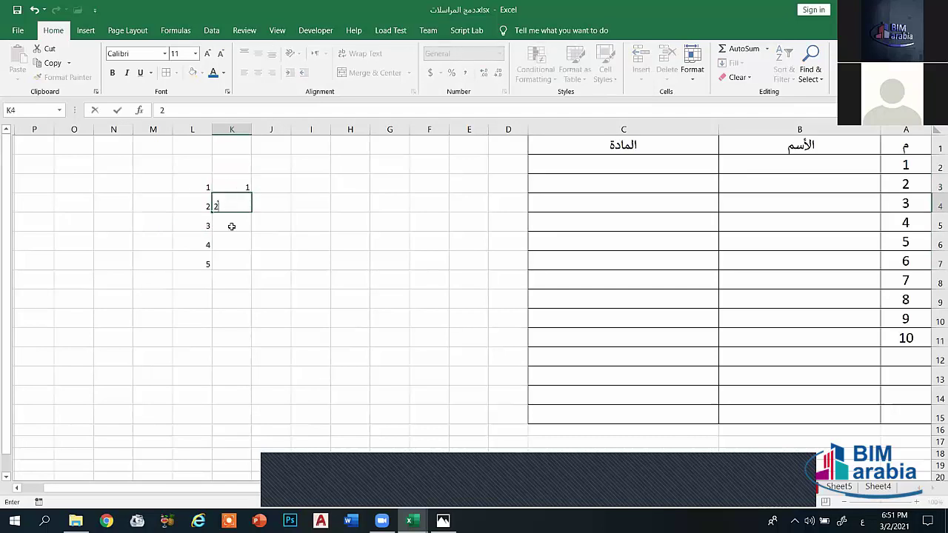
left_click(231, 226)
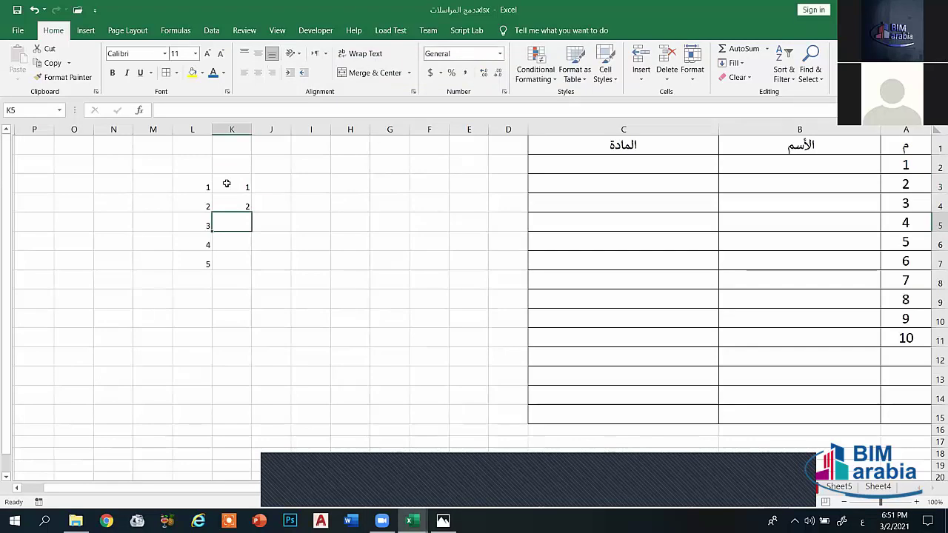
left_click(235, 191)
left_click_drag(235, 190, 236, 207)
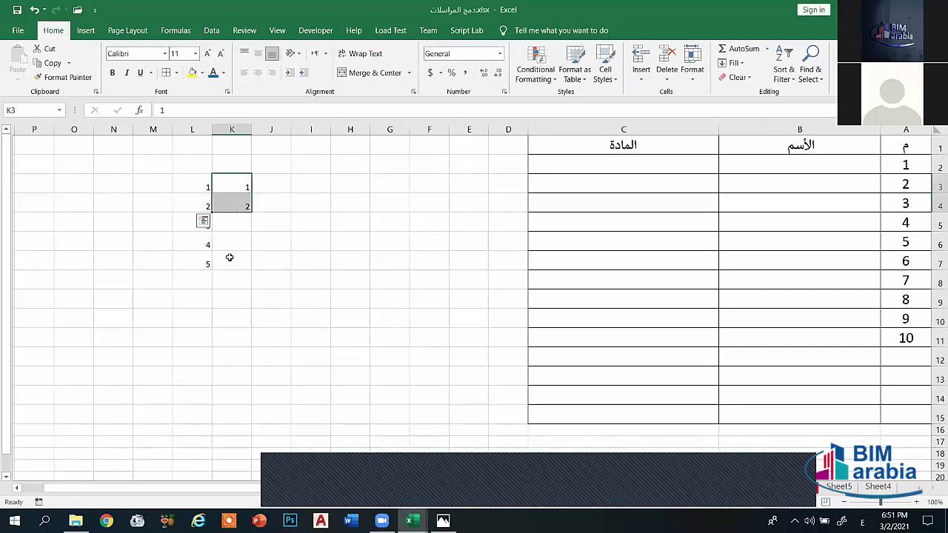
left_click(234, 226)
left_click_drag(241, 186, 245, 207)
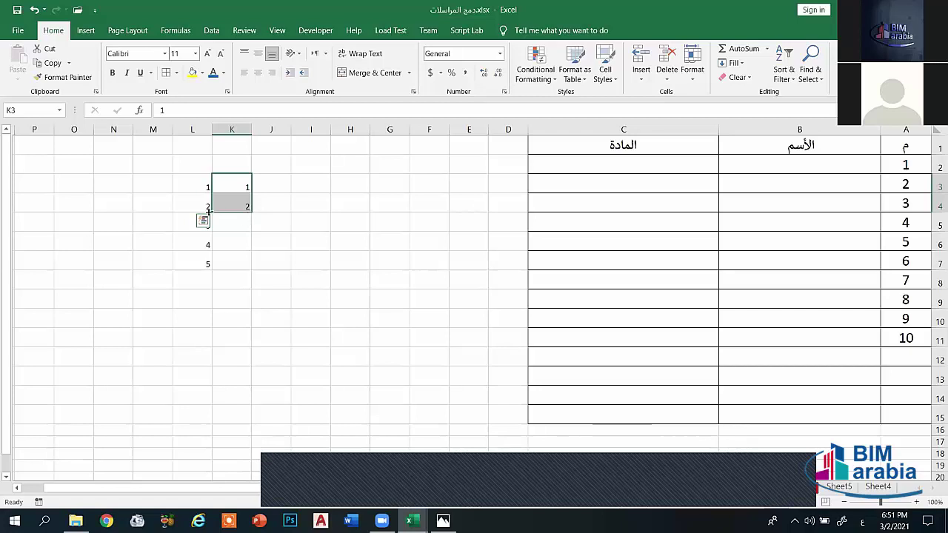
left_click_drag(213, 215, 223, 386)
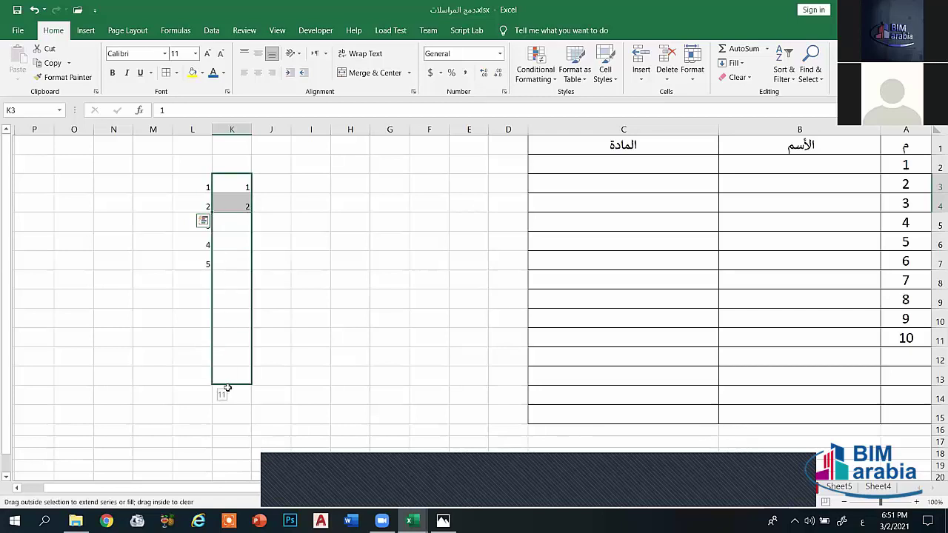
left_click(289, 285)
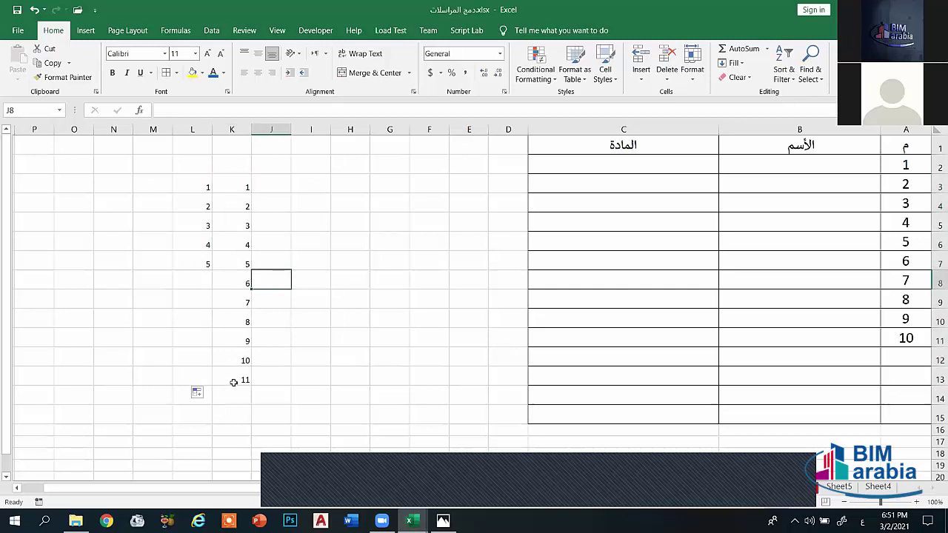
left_click_drag(233, 382, 228, 187)
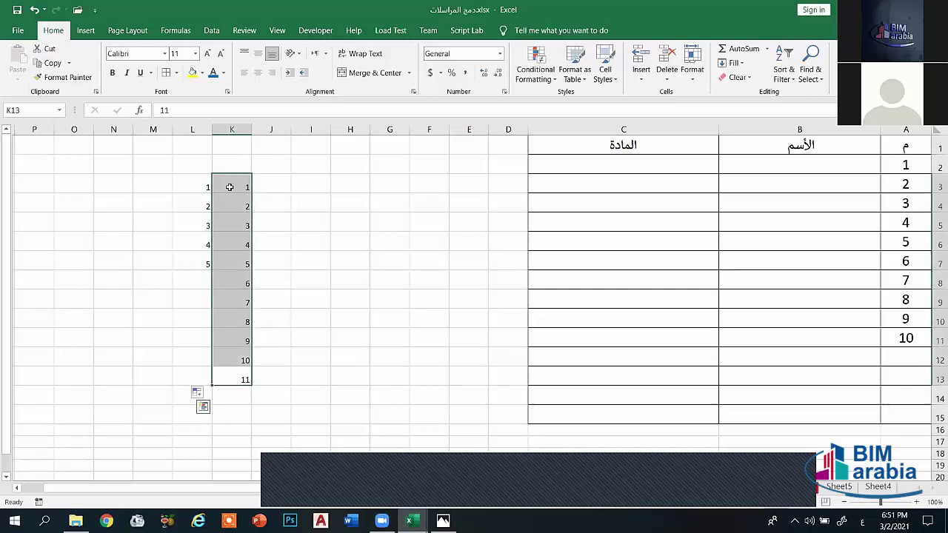
Step: Enter 2 and 4 in J3:J4 and fill column J down to row 13 as 2–22 by twos
left_click(287, 189)
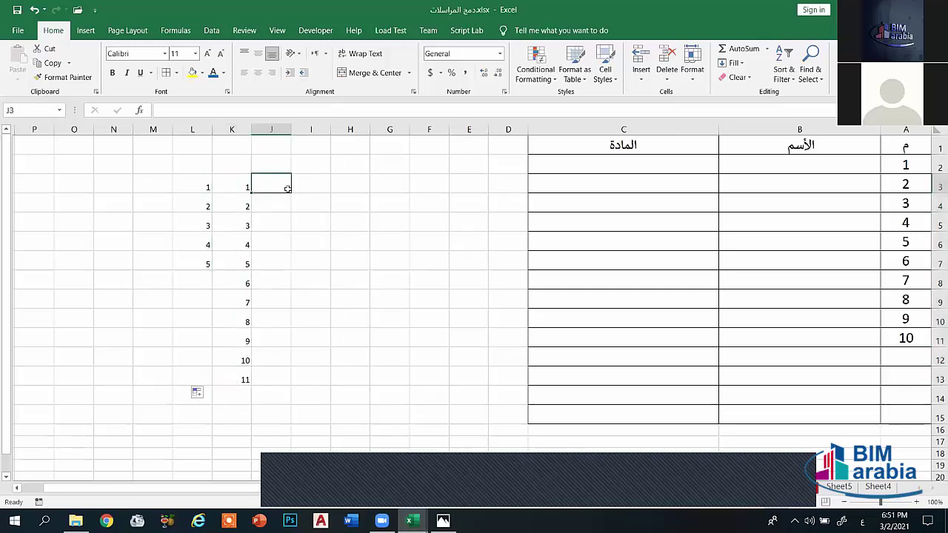
type("2")
key("Return")
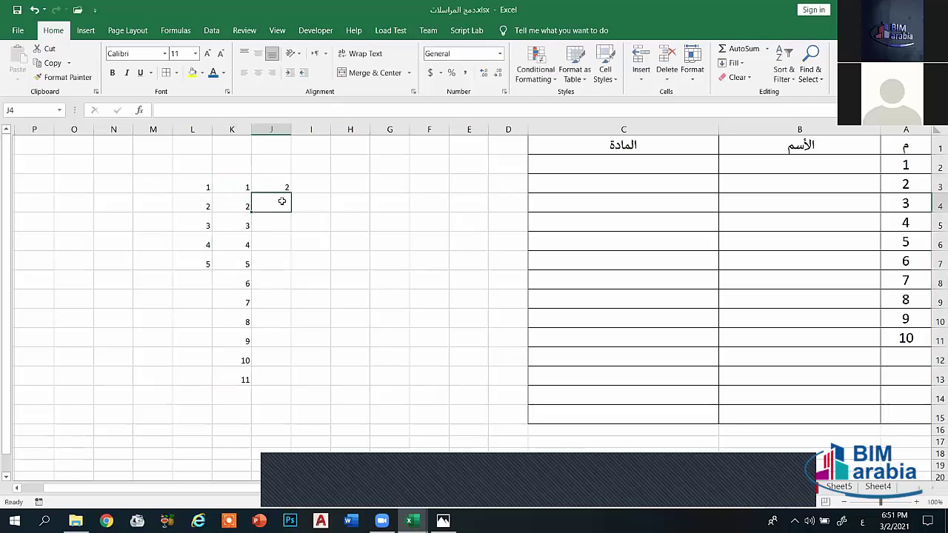
type("4")
key("Return")
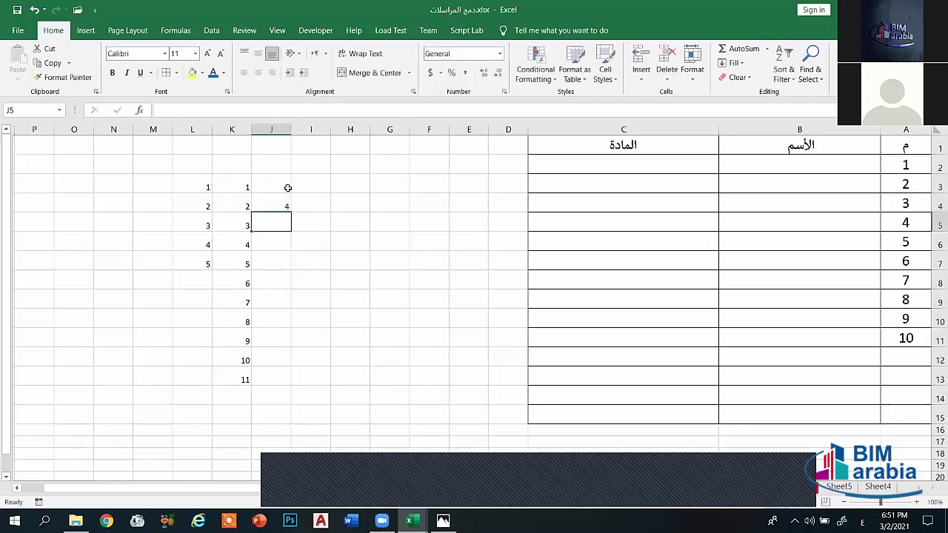
left_click(285, 185)
left_click_drag(284, 183, 276, 385)
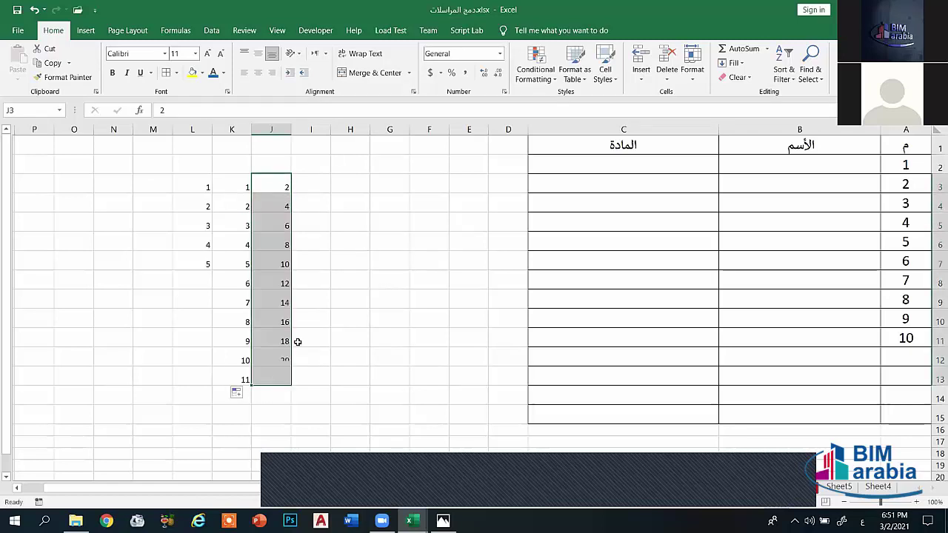
left_click(339, 239)
Step: Enter 3 and 6 in I3:I4 and drag column I down to row 13
left_click(306, 185)
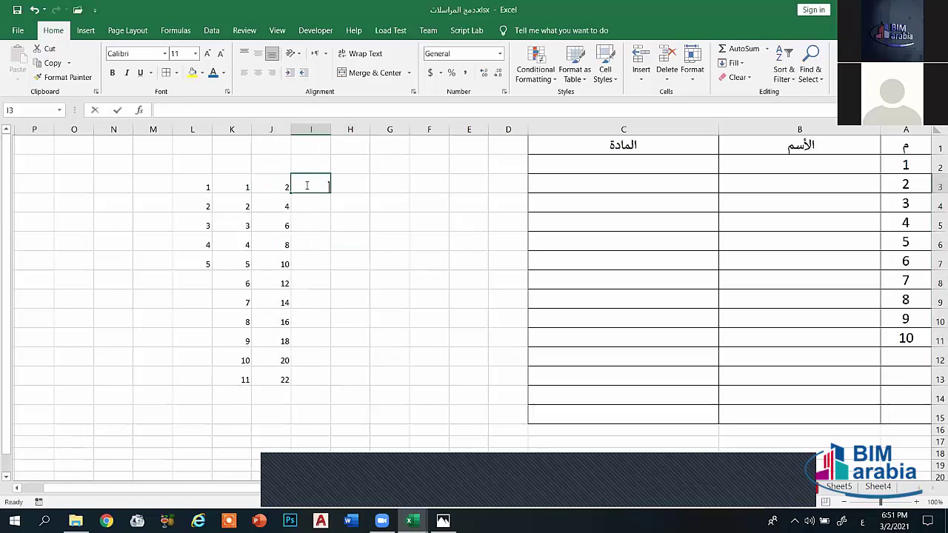
type("3")
key("Return")
type("6")
key("Return")
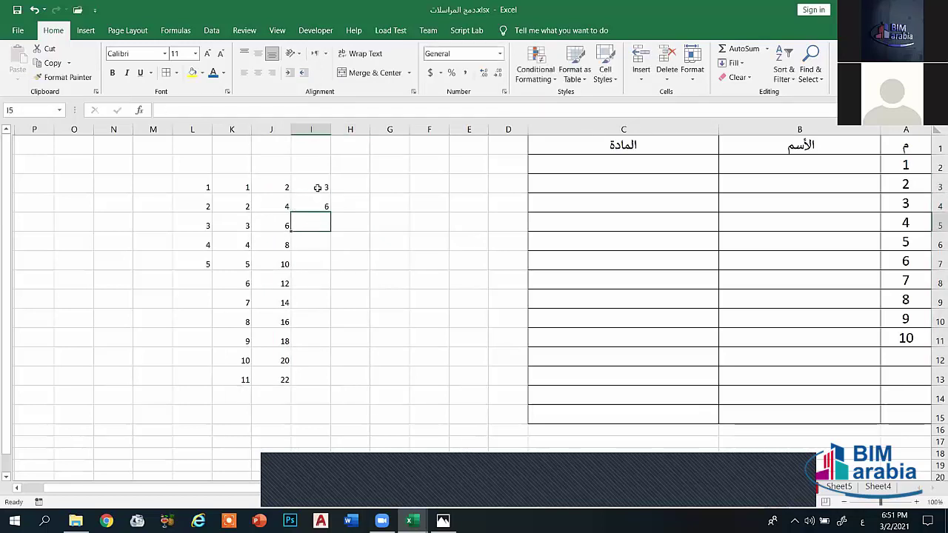
left_click(323, 192)
left_click_drag(294, 195, 312, 384)
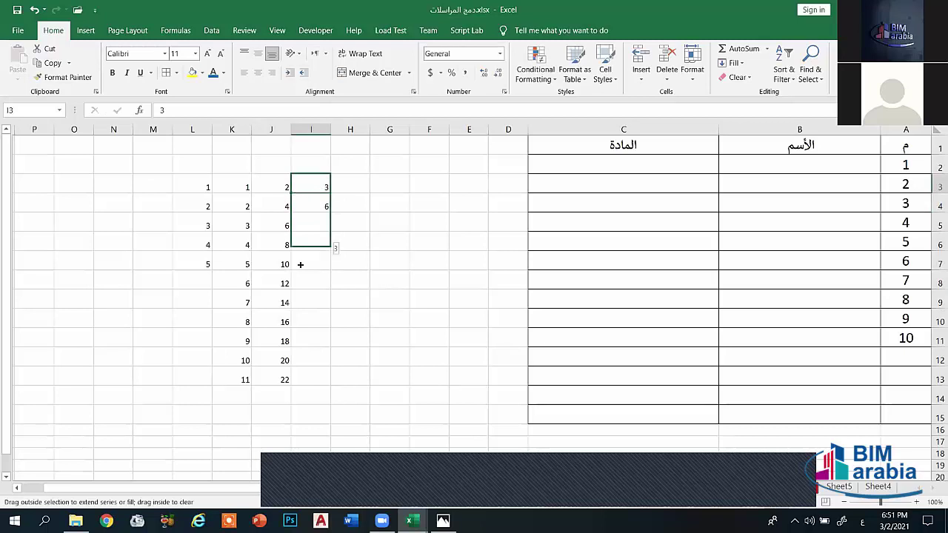
left_click(366, 270)
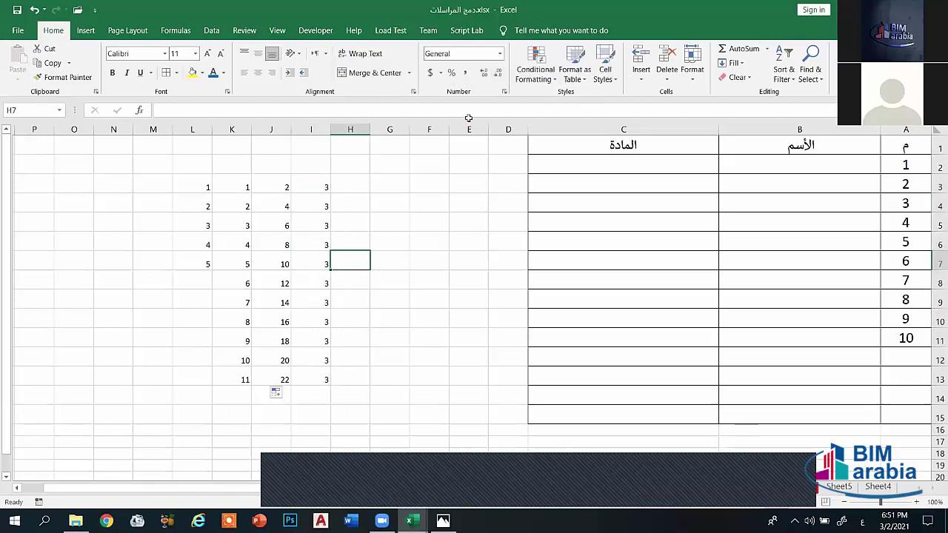
Step: Check the starting values in J3, J4 and the repeated value in I3
left_click(286, 191)
left_click(287, 203)
left_click(287, 189)
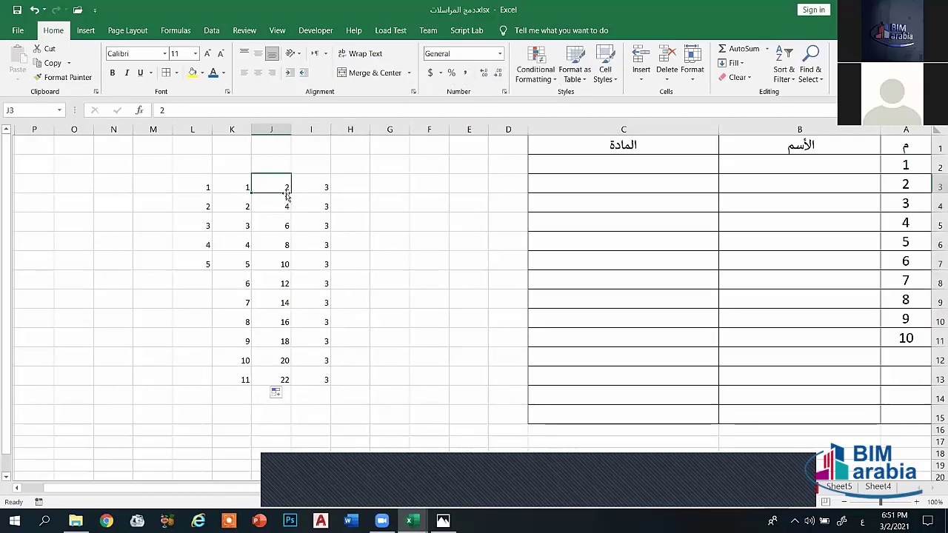
left_click(286, 205)
left_click(279, 190)
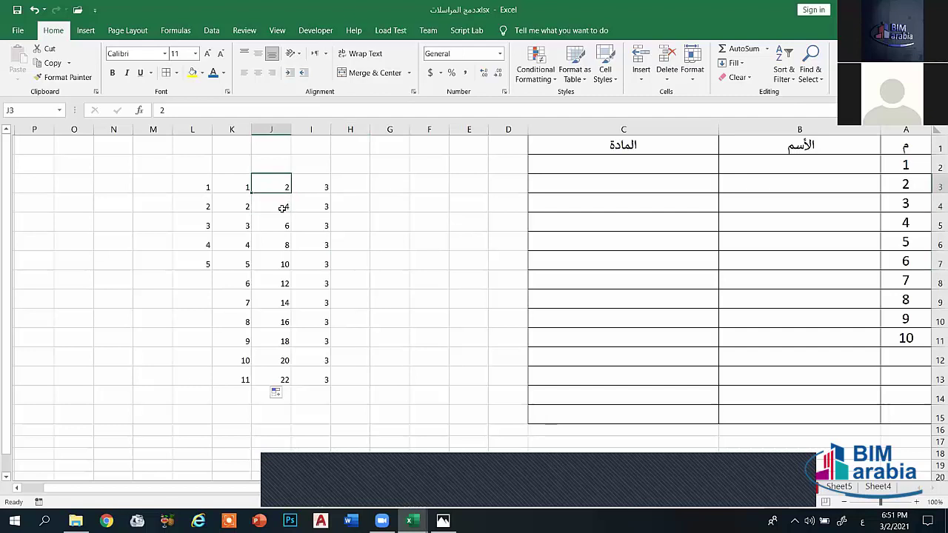
left_click(324, 184)
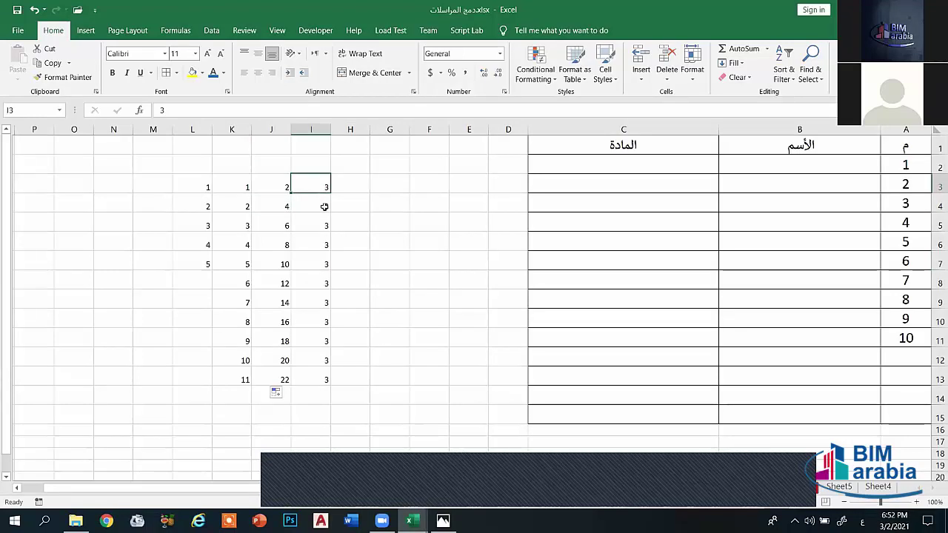
Step: Re-enter 6 in I4 and fill I3:I4 down so column I runs 3 to 33
left_click(325, 207)
type("6")
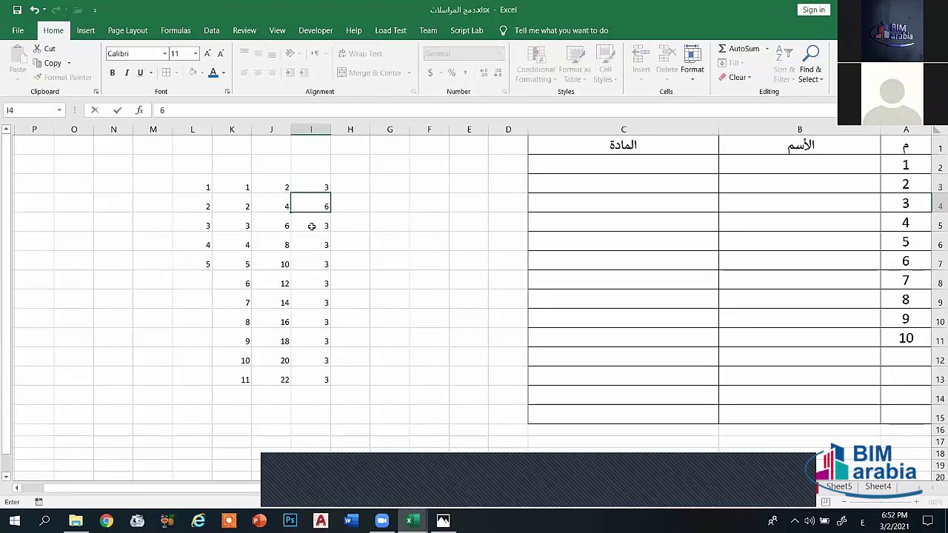
mouse_move(319, 188)
left_mouse_down()
mouse_move(297, 212)
mouse_move(305, 383)
left_mouse_up()
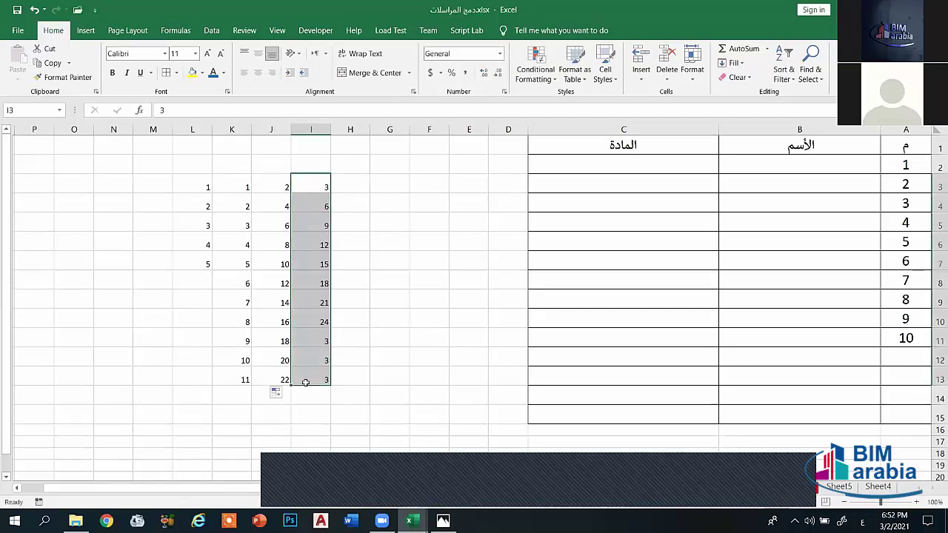
left_click(363, 315)
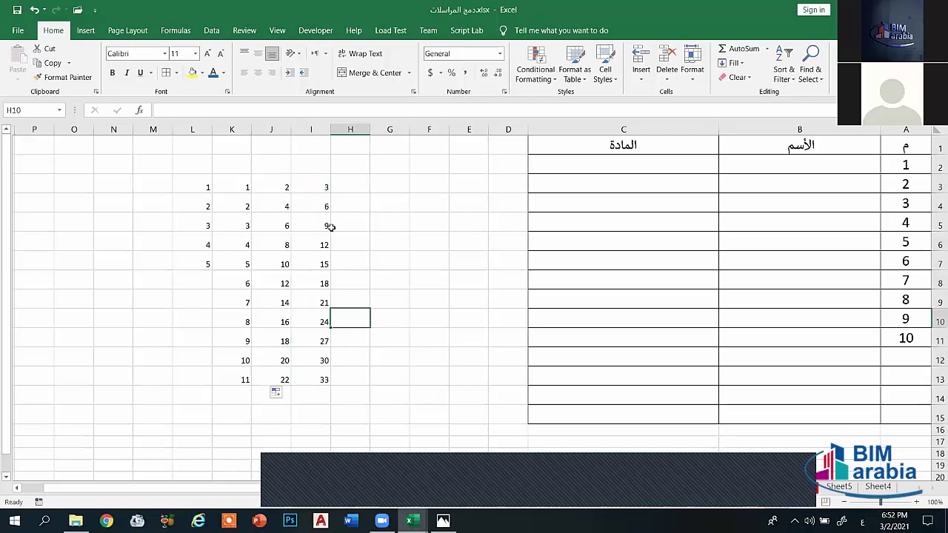
left_click_drag(317, 185, 314, 201)
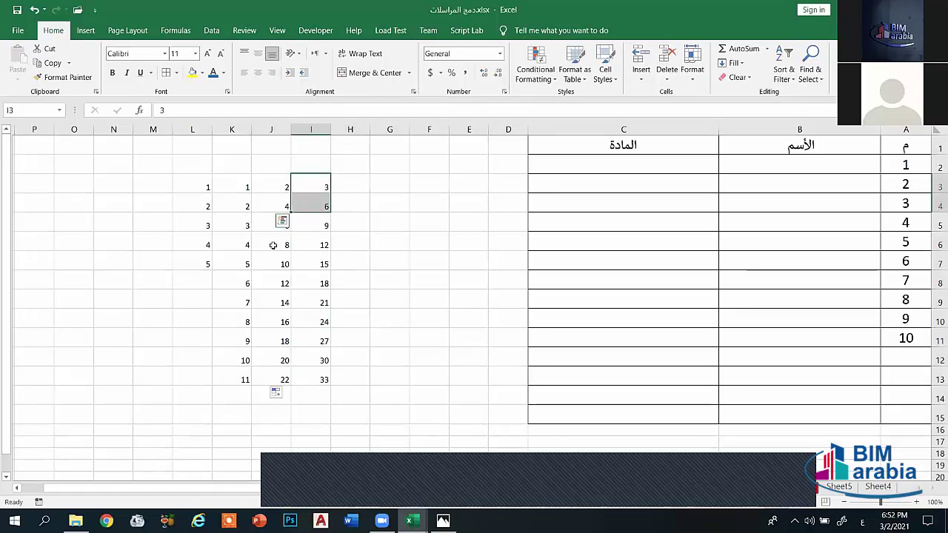
left_click(345, 192)
Step: Enter السبت in H3 and fill it down column H to row 13
type("ال")
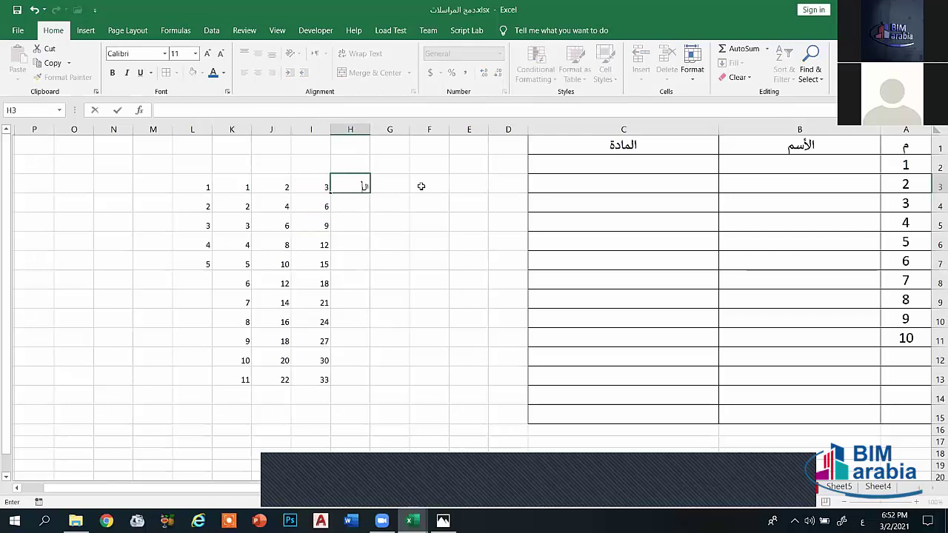
type("سبت")
key("Return")
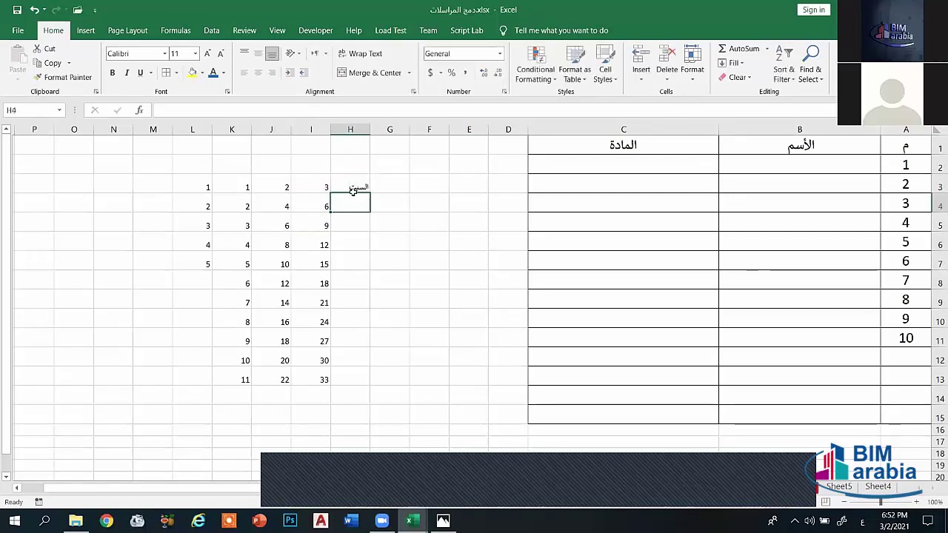
left_click(348, 191)
mouse_move(369, 195)
left_mouse_down()
mouse_move(345, 283)
mouse_move(361, 382)
left_mouse_up()
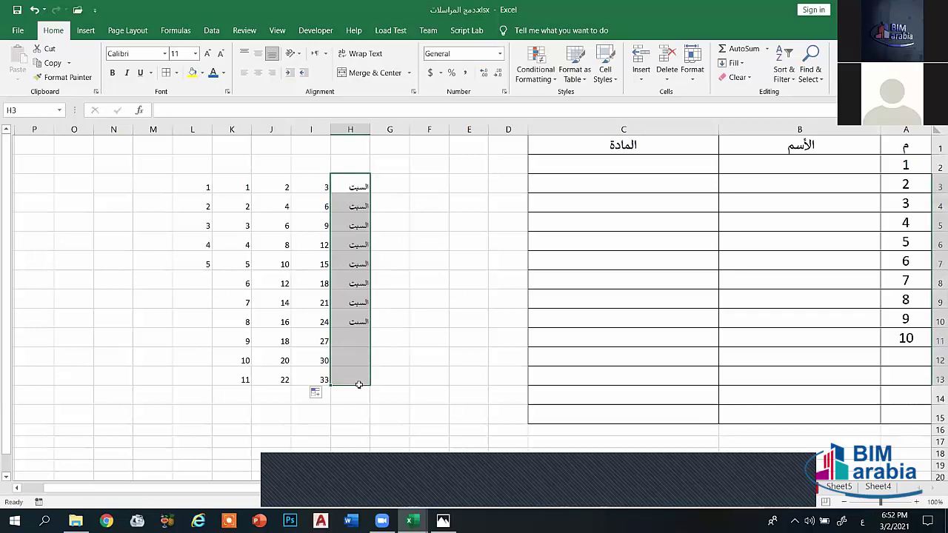
Step: Enter سبت in G3 and fill it down column G to row 13
left_click(397, 187)
type("سبت")
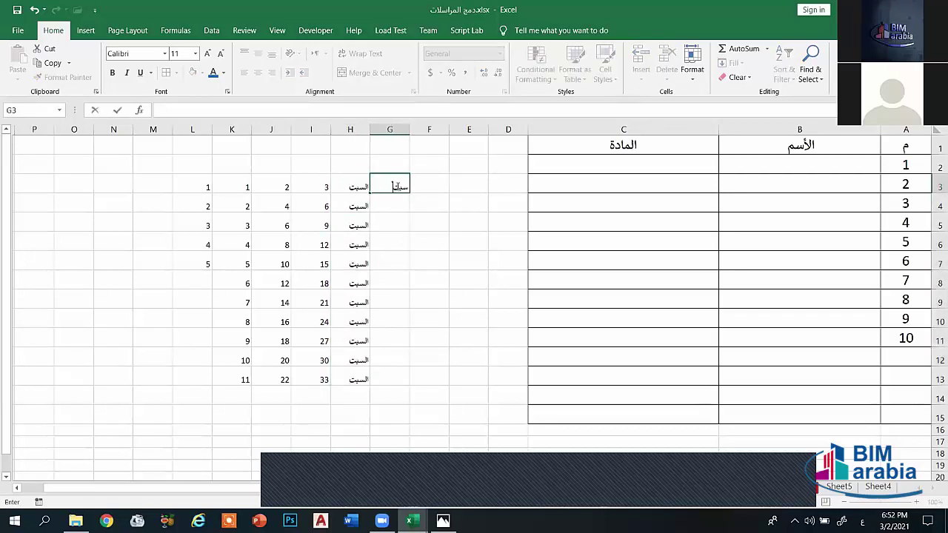
key("ctrl+Return")
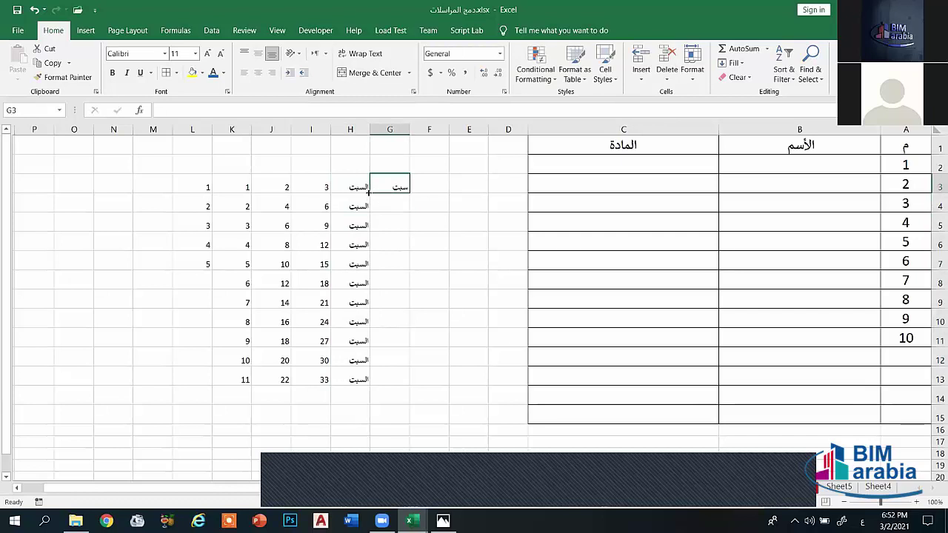
left_click_drag(369, 192, 385, 382)
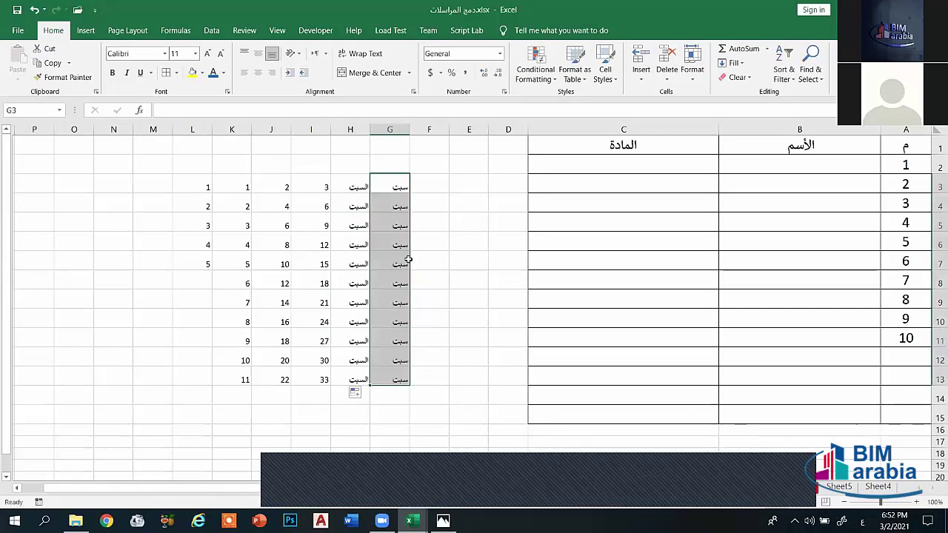
left_click(423, 186)
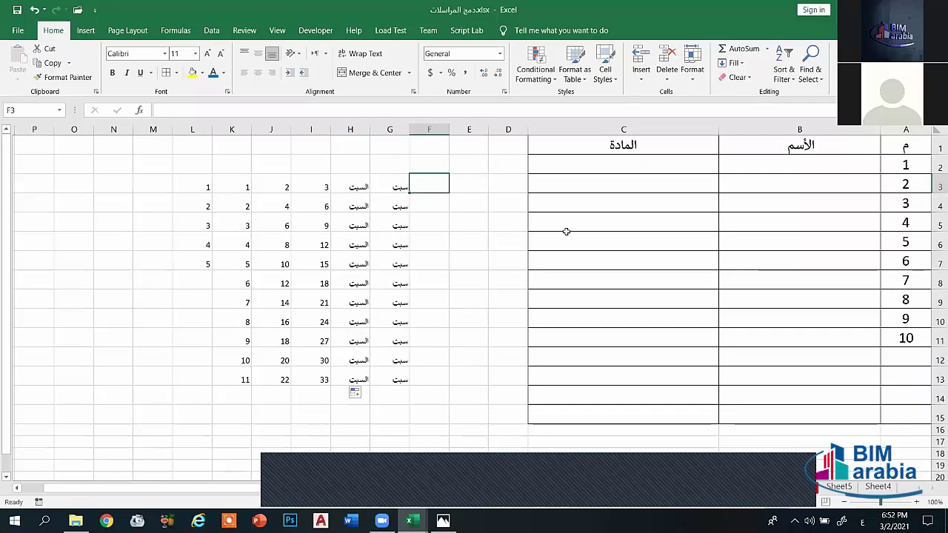
Step: Open the Edit Custom Lists window from Excel Options' Advanced page
left_click(17, 31)
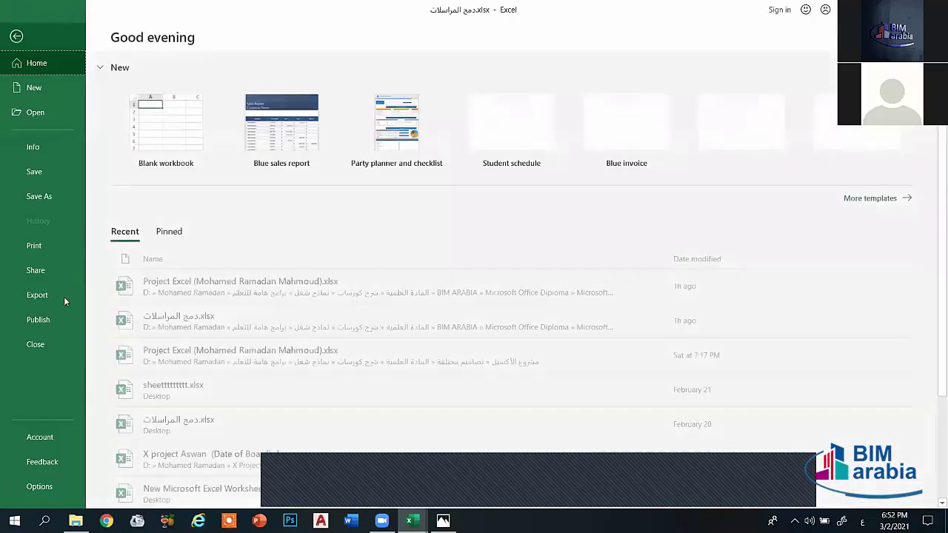
left_click(31, 486)
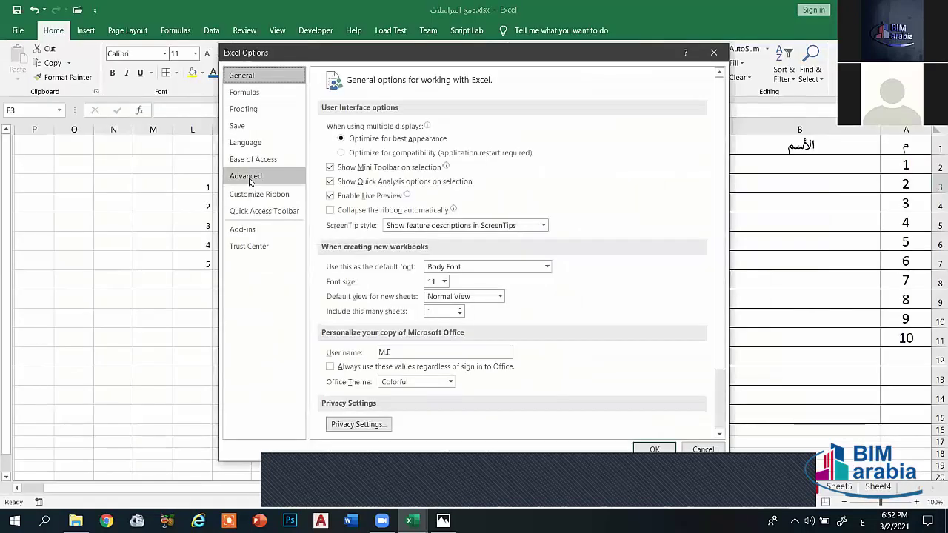
left_click(247, 178)
scroll(717, 118, "down", 5)
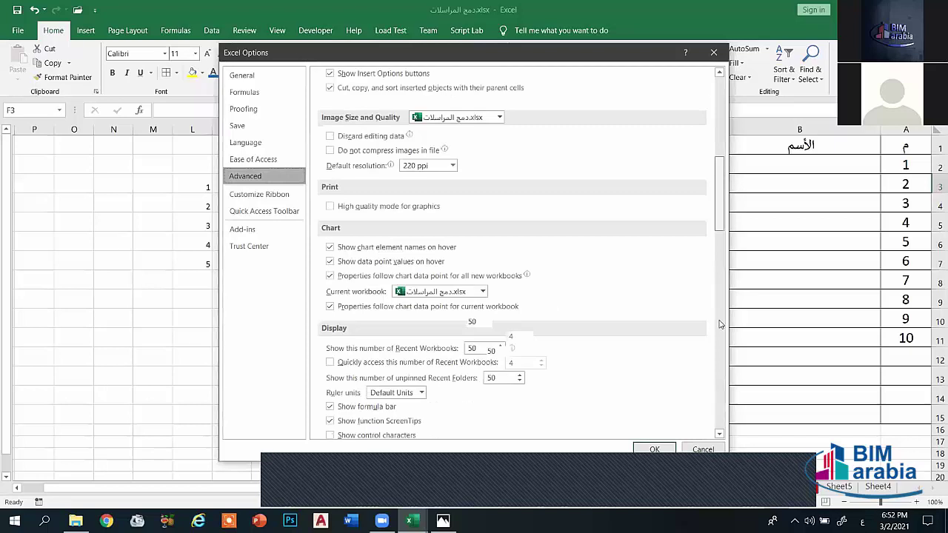
scroll(717, 118, "down", 5)
scroll(717, 118, "down", 5)
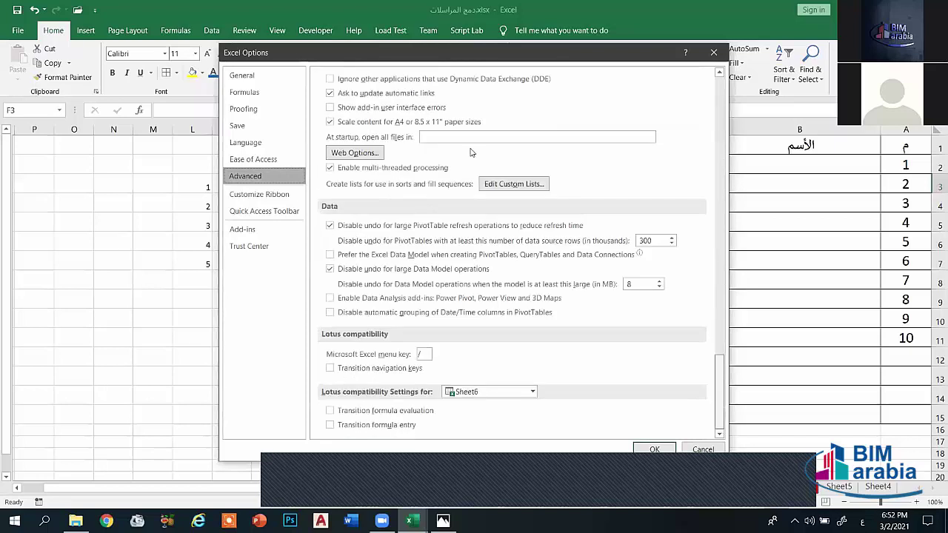
left_click(521, 189)
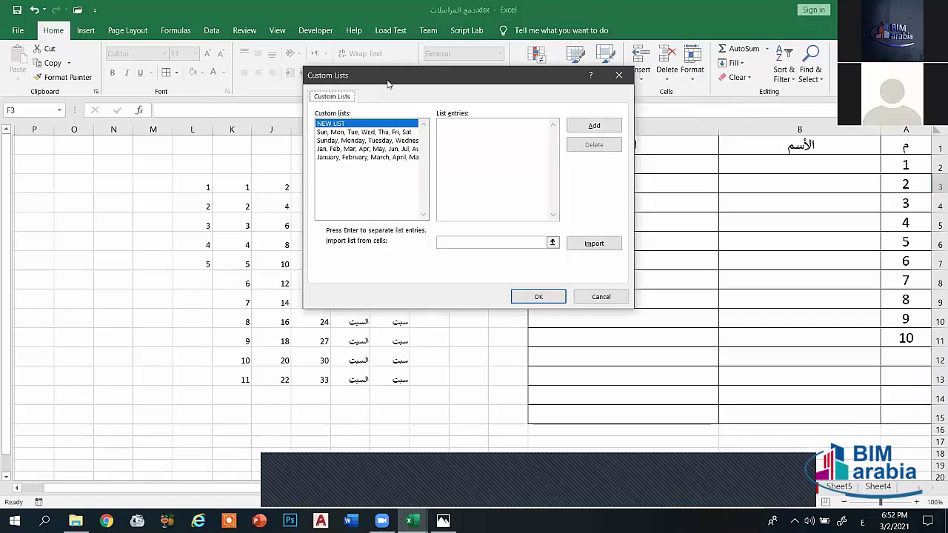
left_click_drag(387, 83, 375, 92)
Step: Type the Arabic weekdays from السبت one per line, add the list, and close Options
left_click(482, 141)
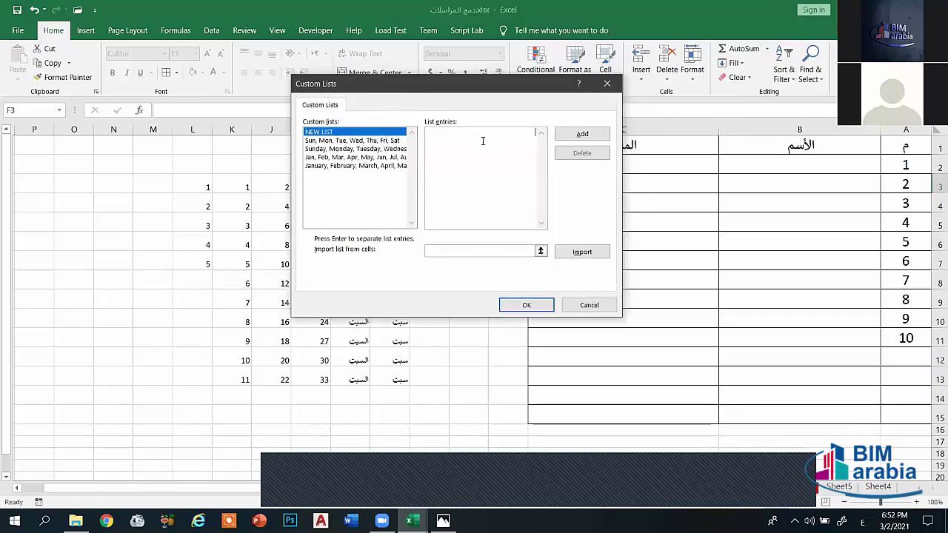
type("السبت")
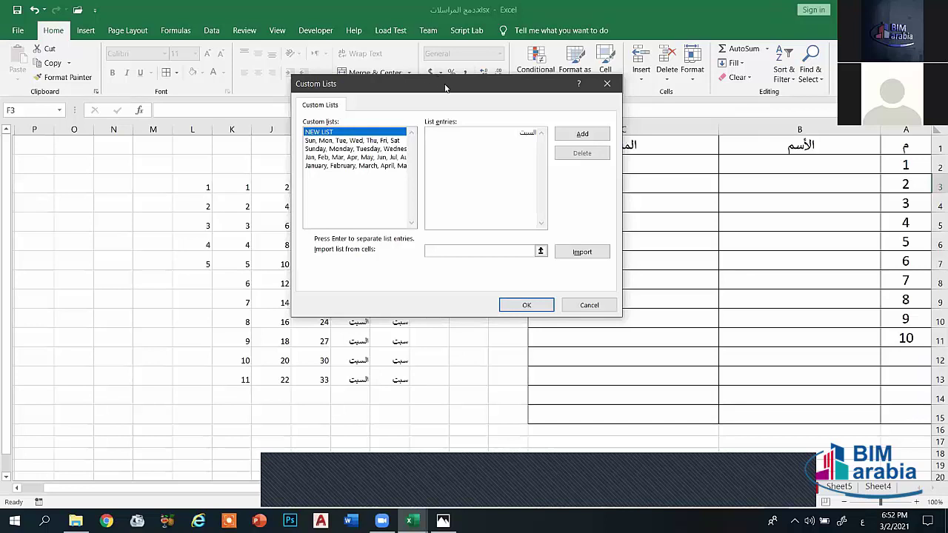
left_click_drag(445, 87, 234, 102)
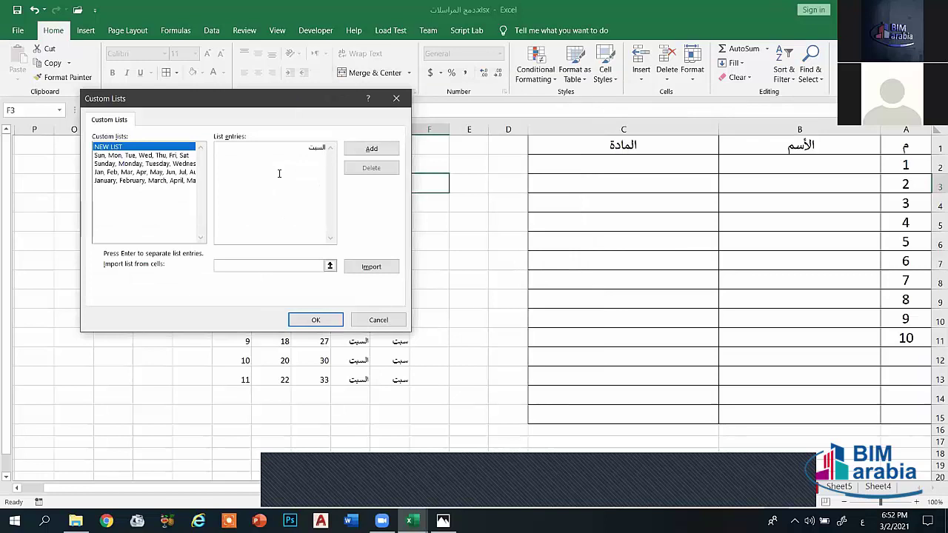
key("Return")
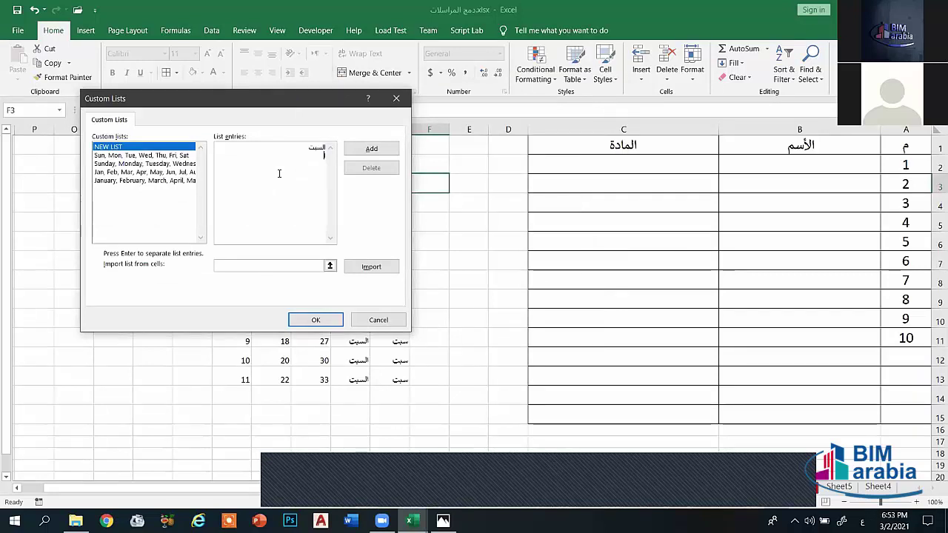
type("الأ")
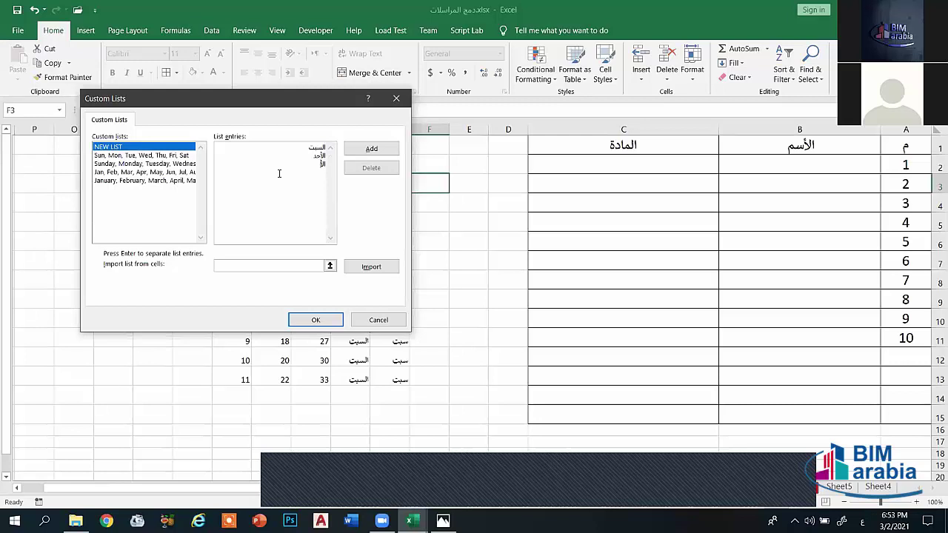
type("ثنين")
key("Return")
type("الثلاثاء")
key("Return")
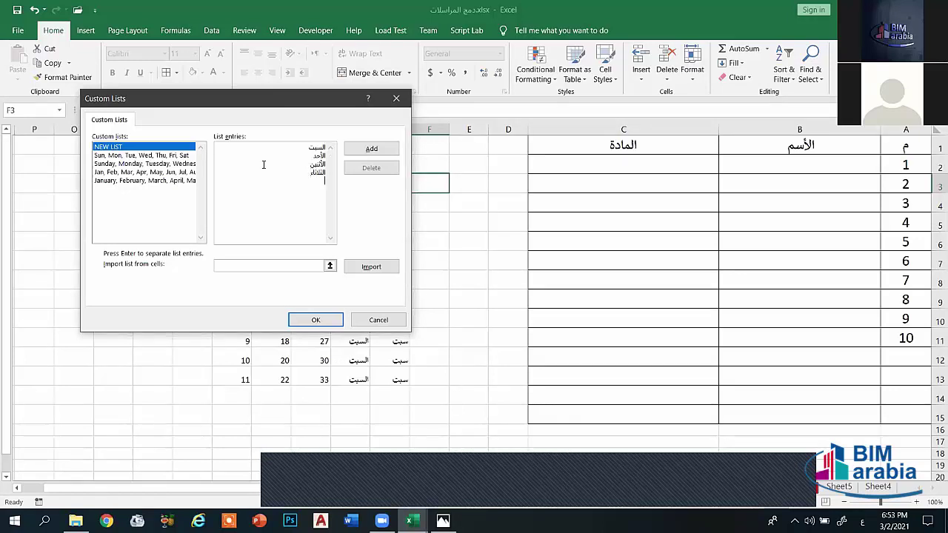
type("رب")
type("ميس")
left_click(374, 149)
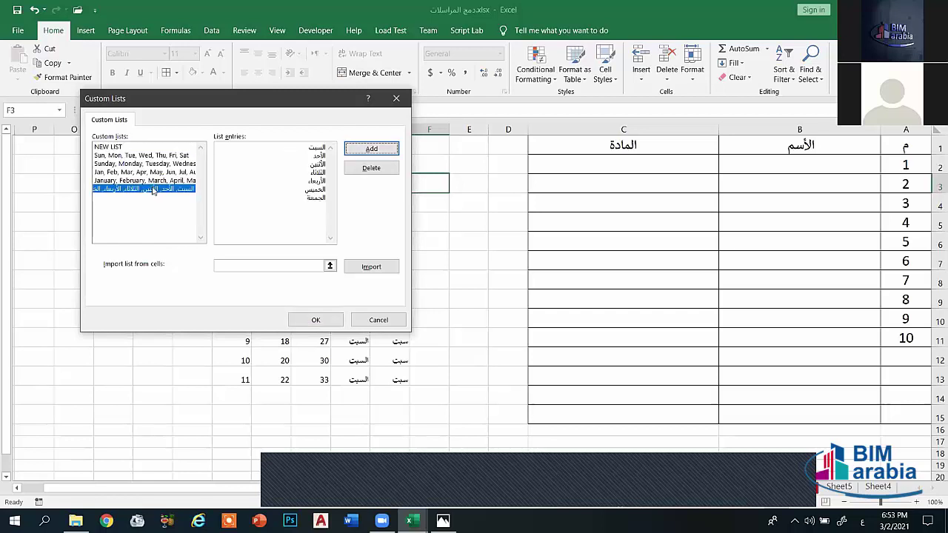
left_click(315, 320)
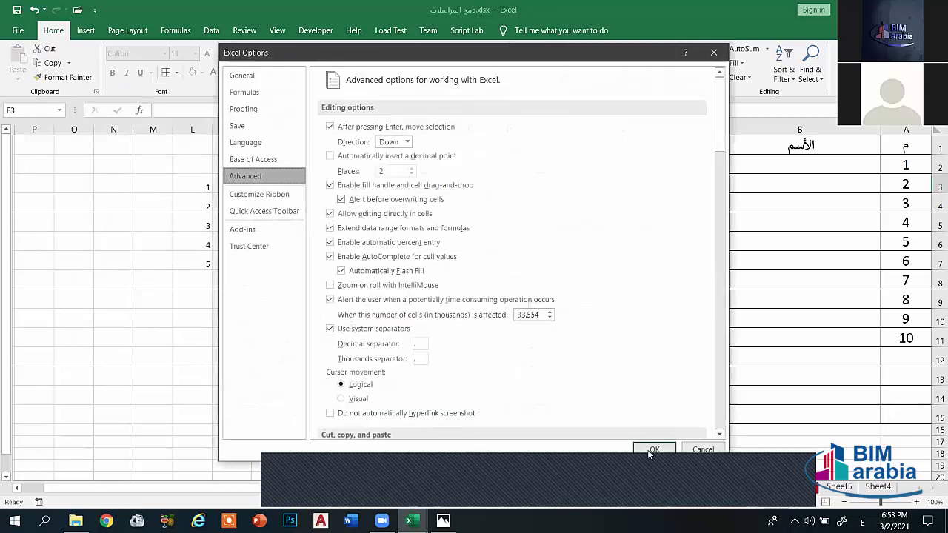
key("Return")
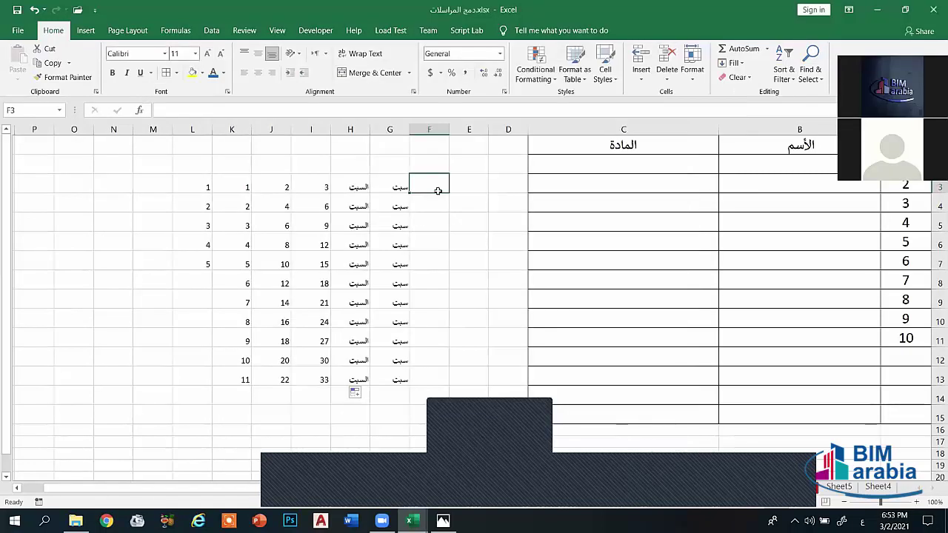
type("السبت")
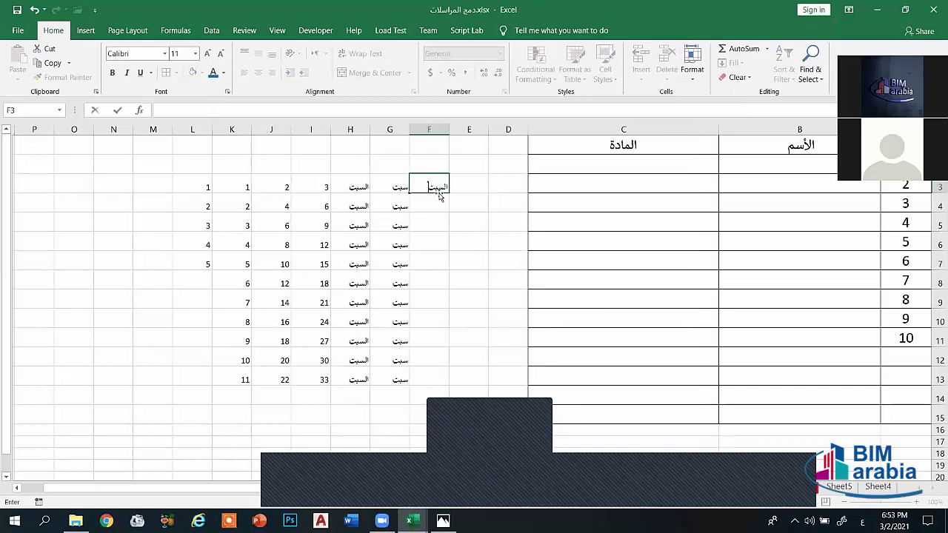
key("Return")
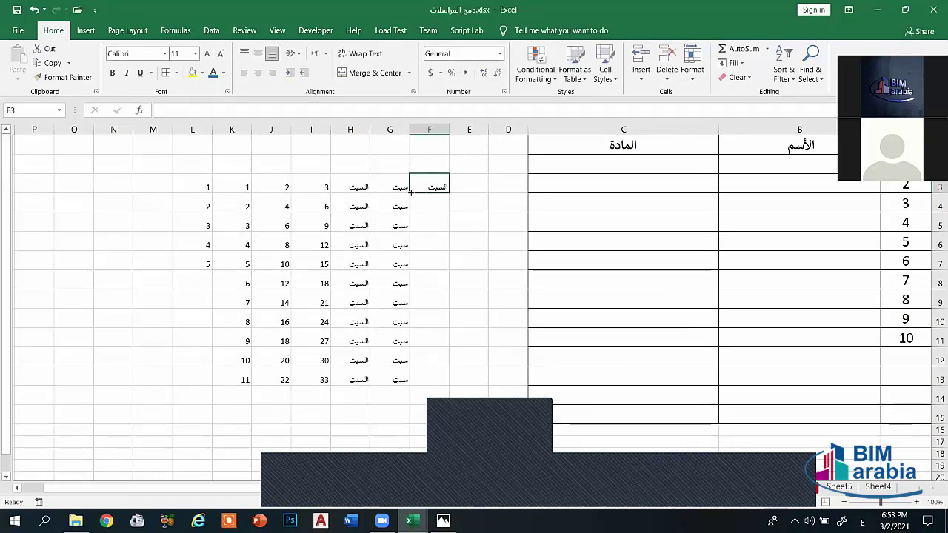
left_click_drag(410, 196, 430, 385)
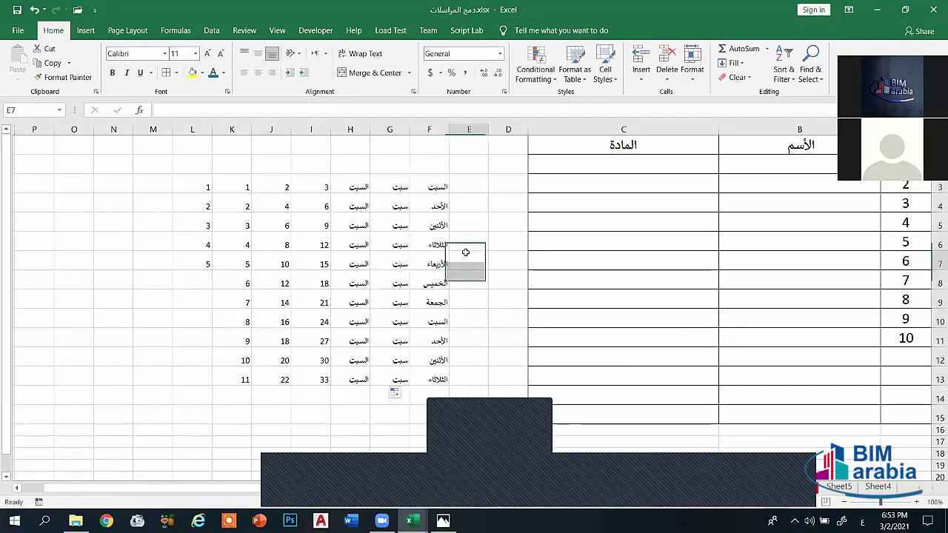
left_click(432, 209)
left_click(432, 225)
left_click(432, 245)
left_click(432, 264)
left_click(432, 283)
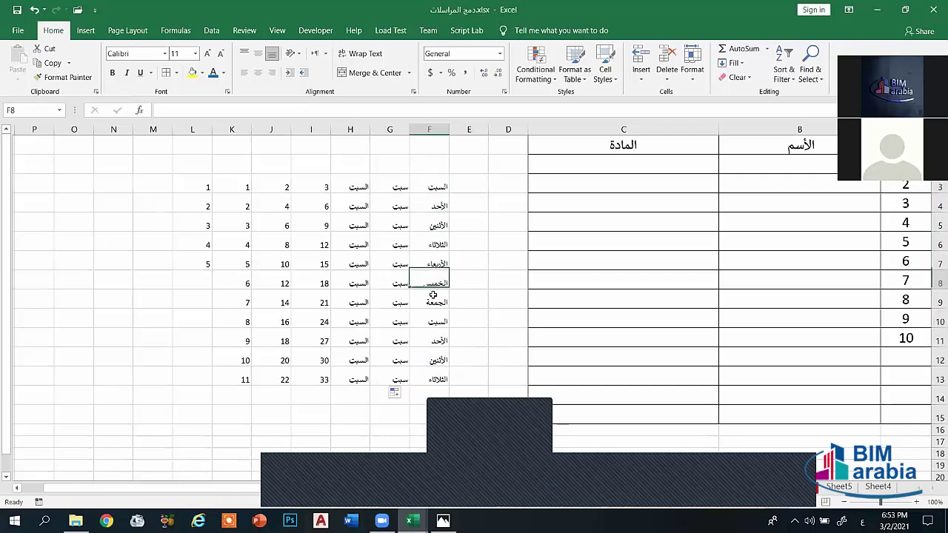
left_click(433, 302)
key("Down")
key("Down")
key("Down")
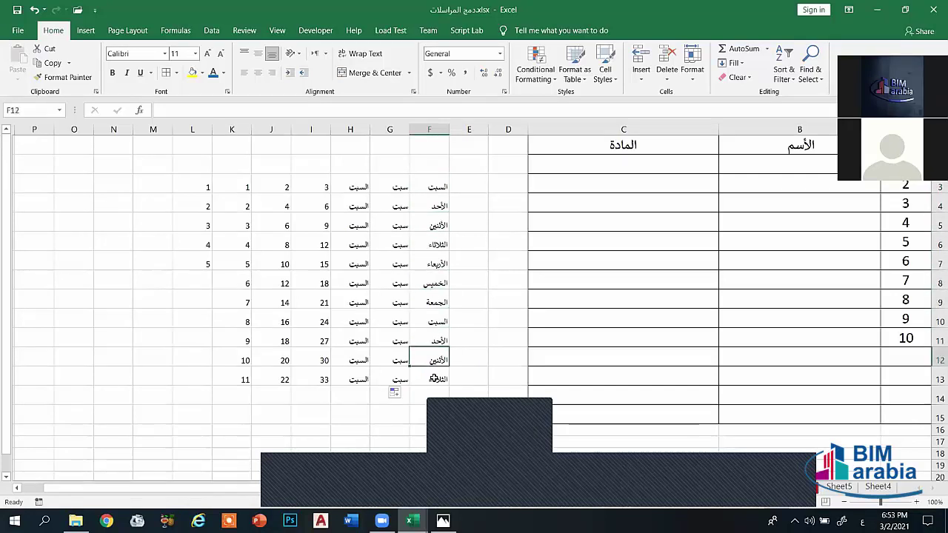
key("Down")
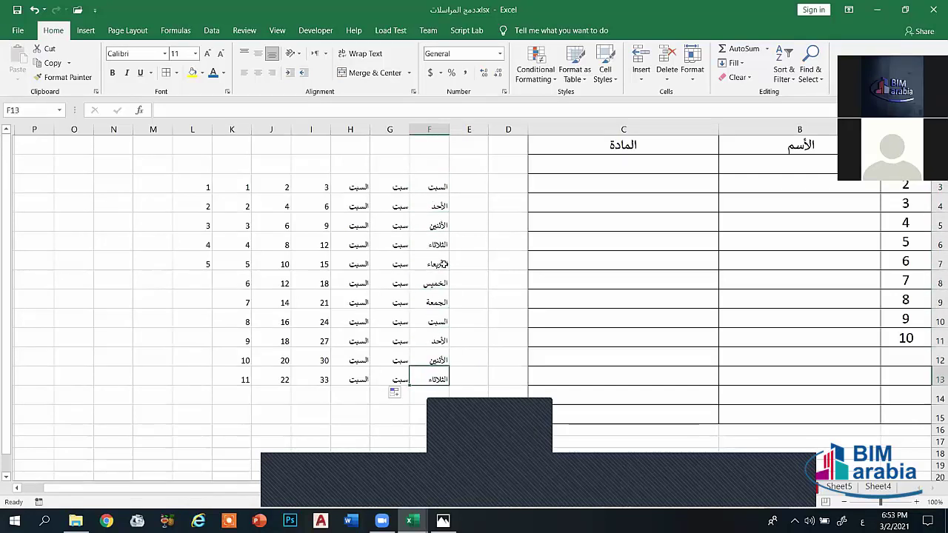
left_click(460, 185)
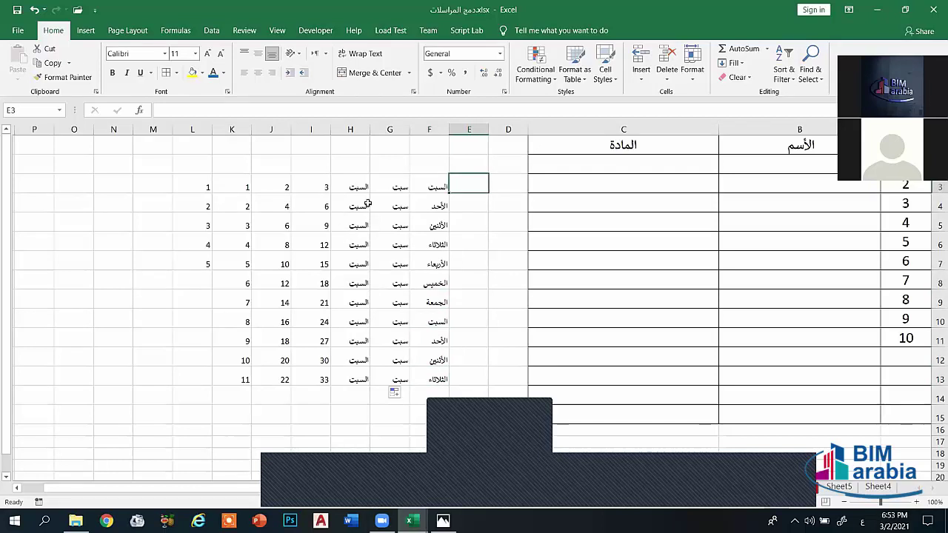
Step: Enter sat in E3, auto-fill the day names down to E11, and check them
type("ل")
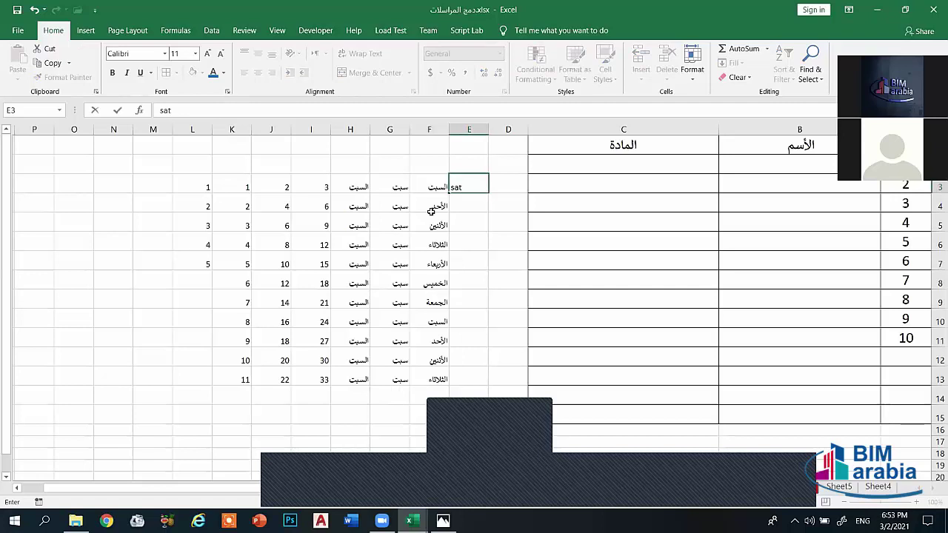
key("Return")
left_click(456, 186)
left_click_drag(447, 193, 448, 190)
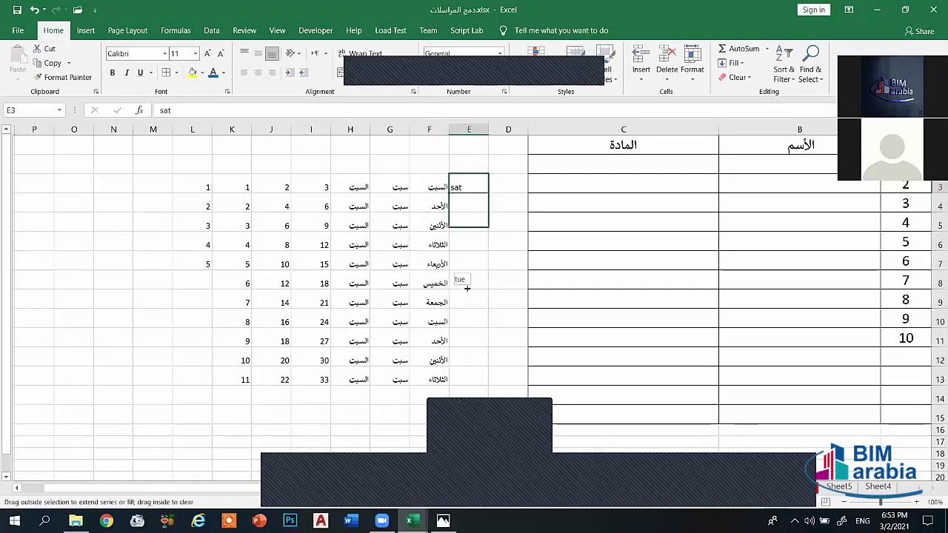
left_click_drag(447, 190, 449, 344)
left_click(460, 204)
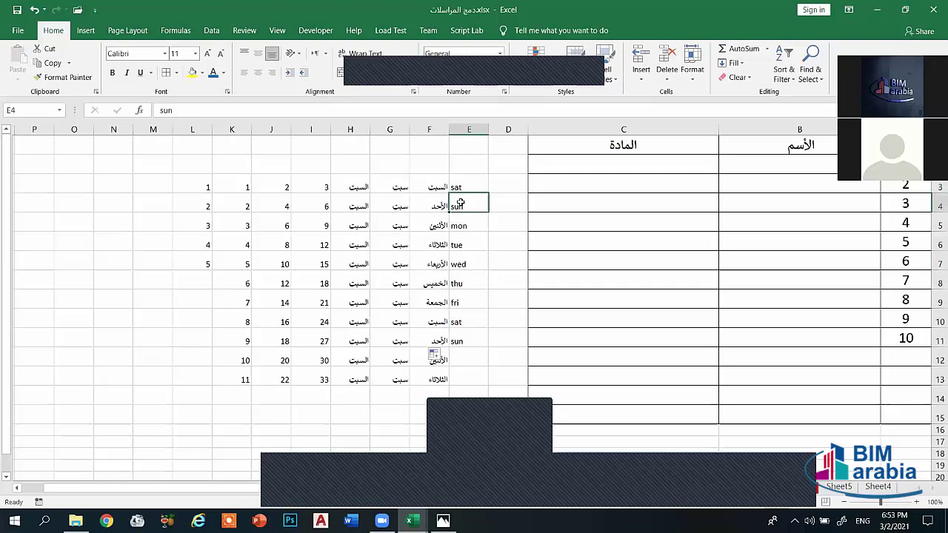
left_click(470, 248)
left_click(472, 269)
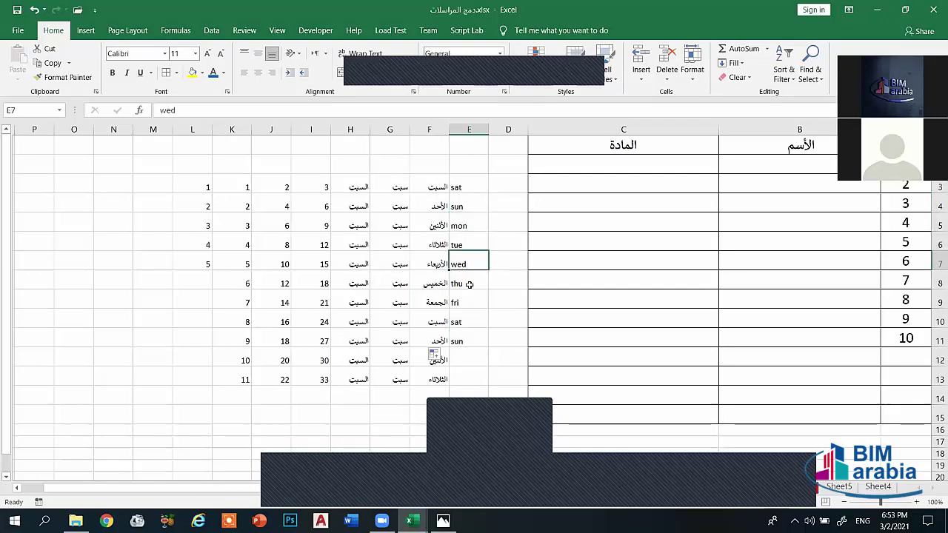
left_click(470, 284)
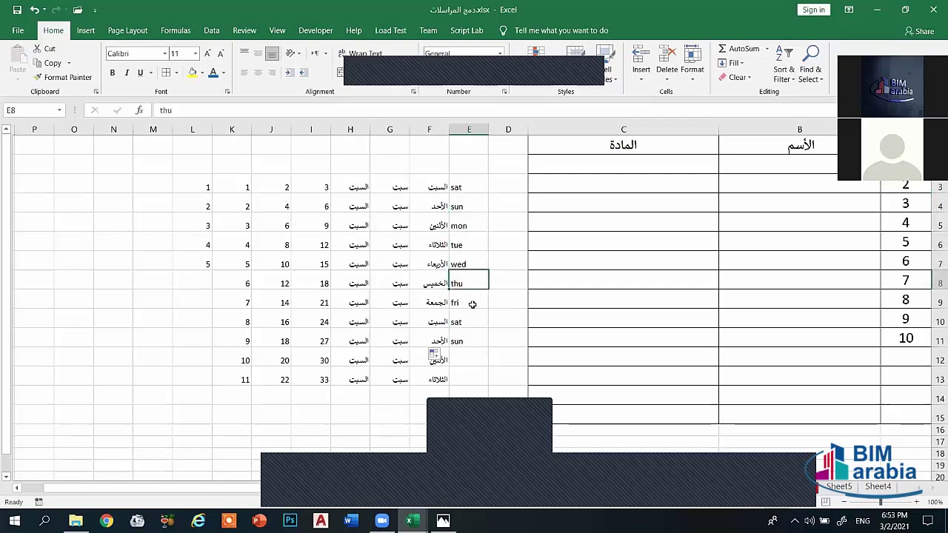
left_click(471, 302)
left_click(469, 322)
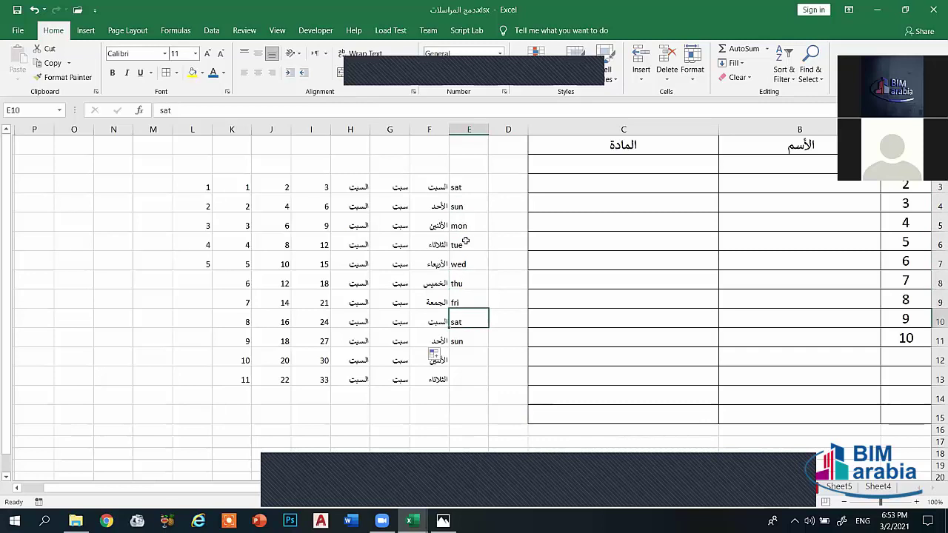
left_click_drag(459, 187, 472, 342)
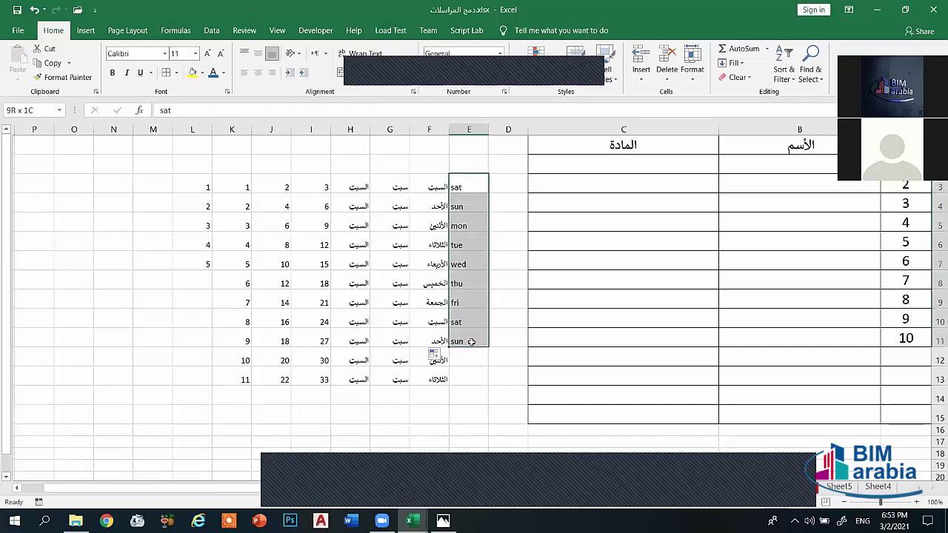
Step: Enter 12354 in cell N5
left_click(130, 221)
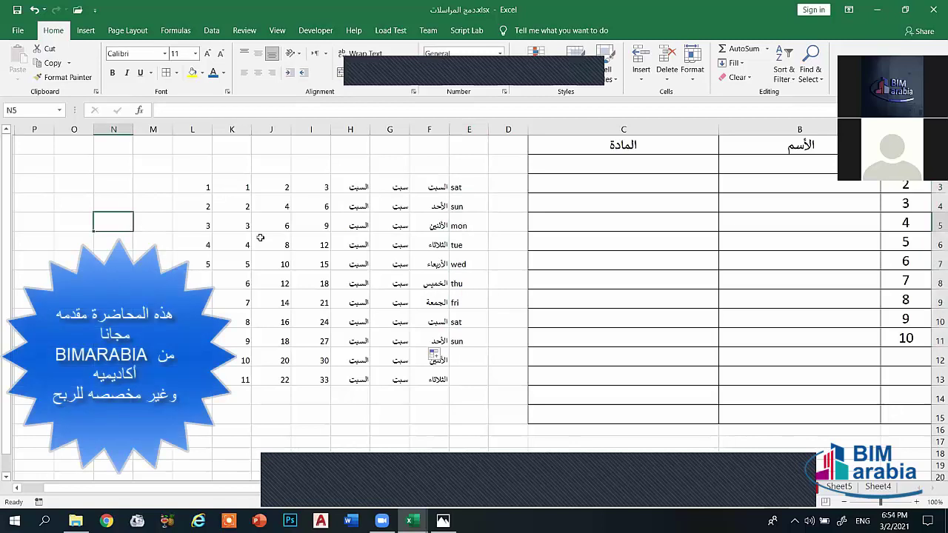
type("12354")
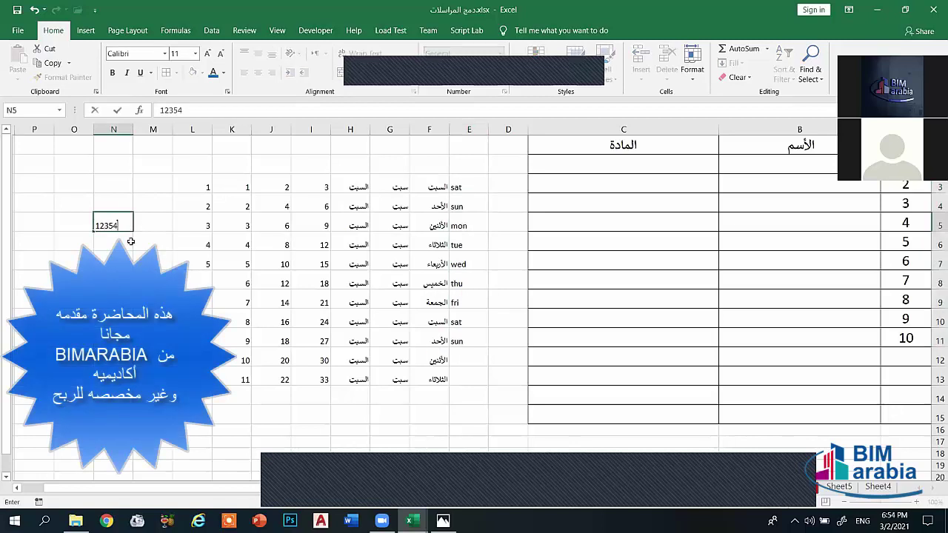
key("Return")
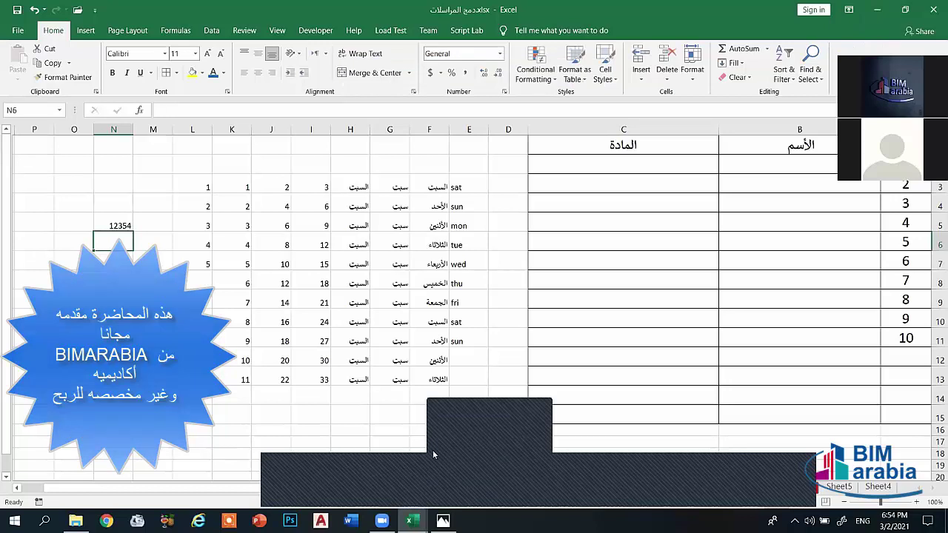
left_click(120, 227)
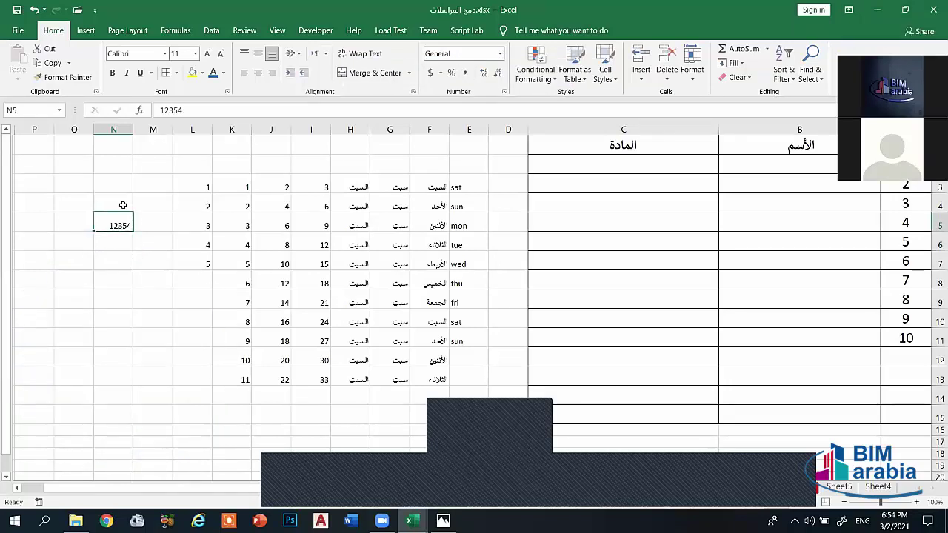
Step: Show N5 as Long Date, Short Date, then Currency, finally leaving it as Time (12:00:00 AM)
left_click(500, 53)
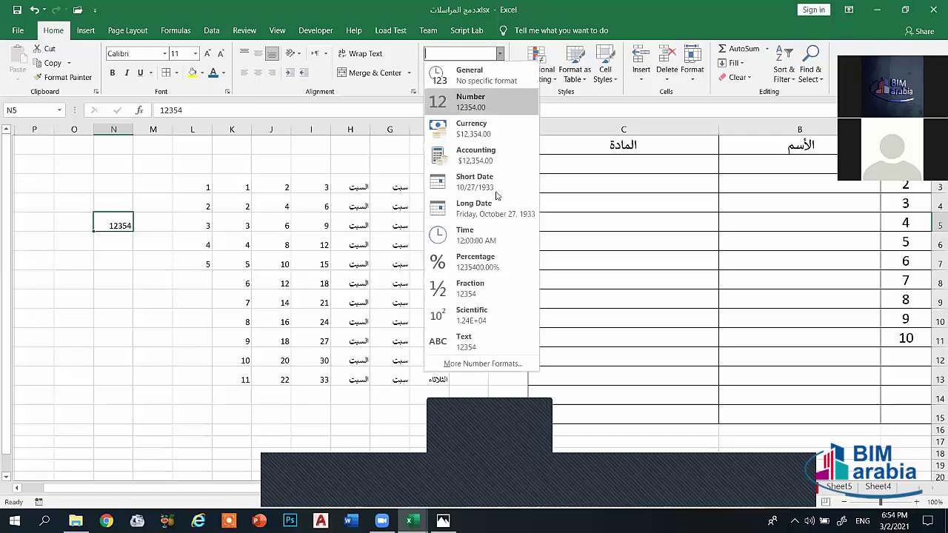
left_click(490, 210)
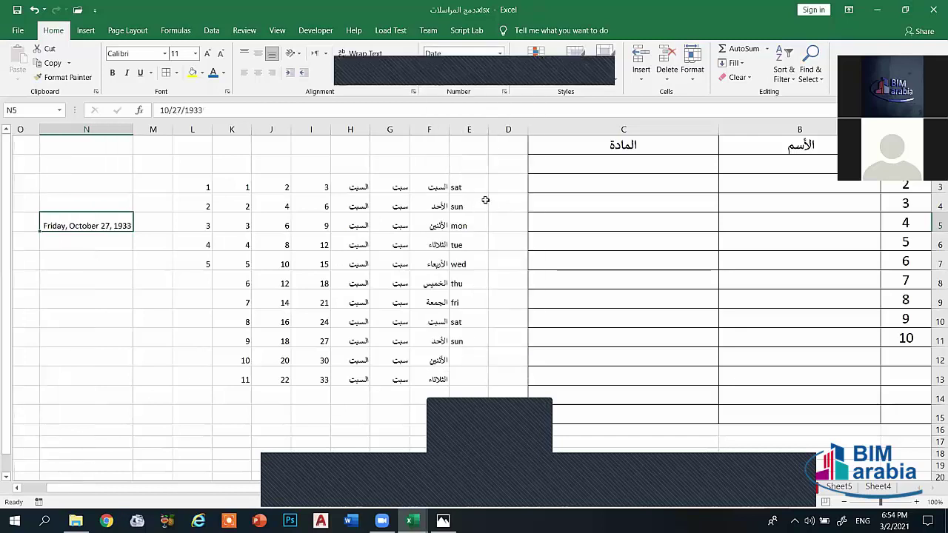
left_click(500, 53)
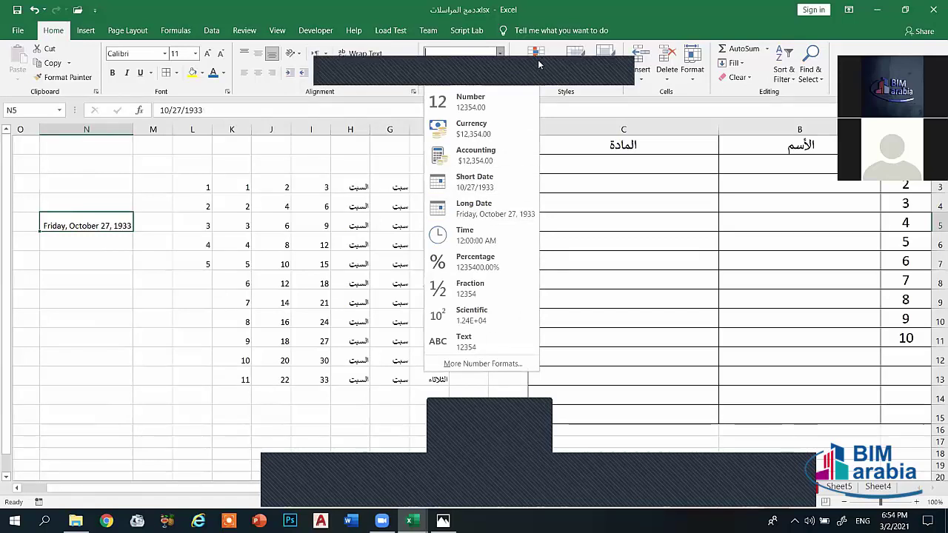
key("Escape")
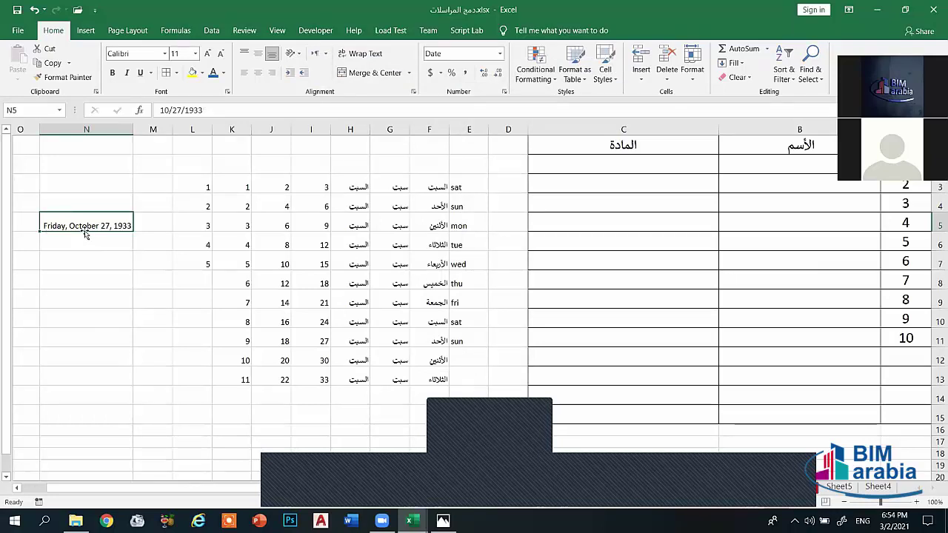
left_click(501, 56)
left_click(481, 237)
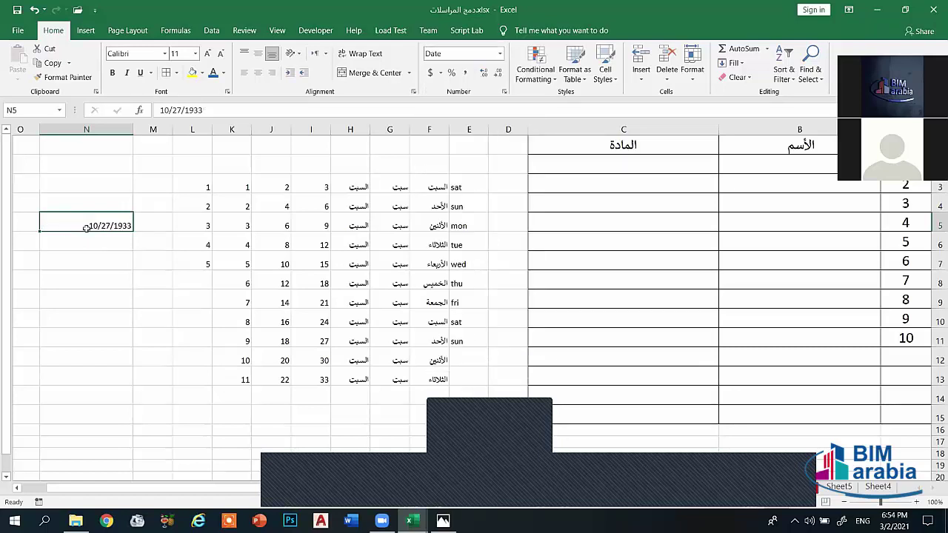
left_click(500, 54)
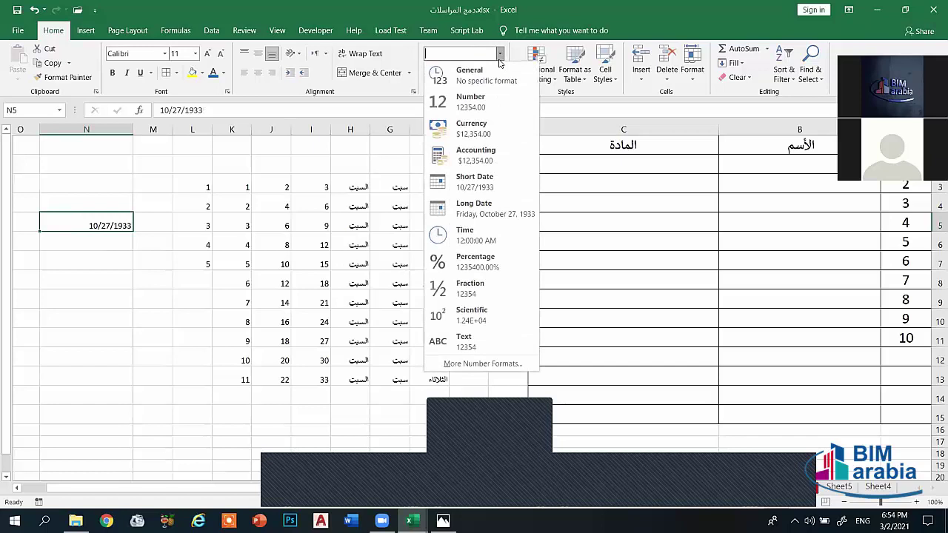
left_click(478, 134)
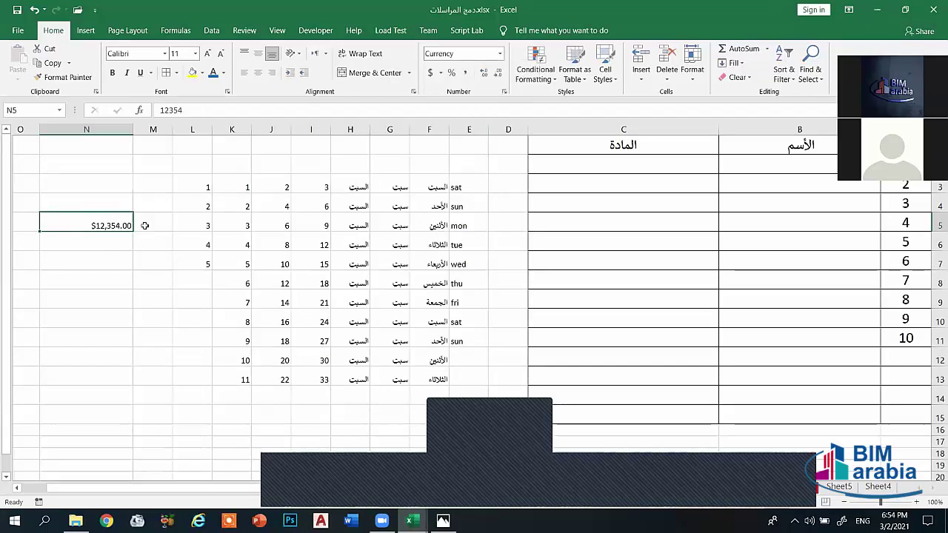
left_click(500, 55)
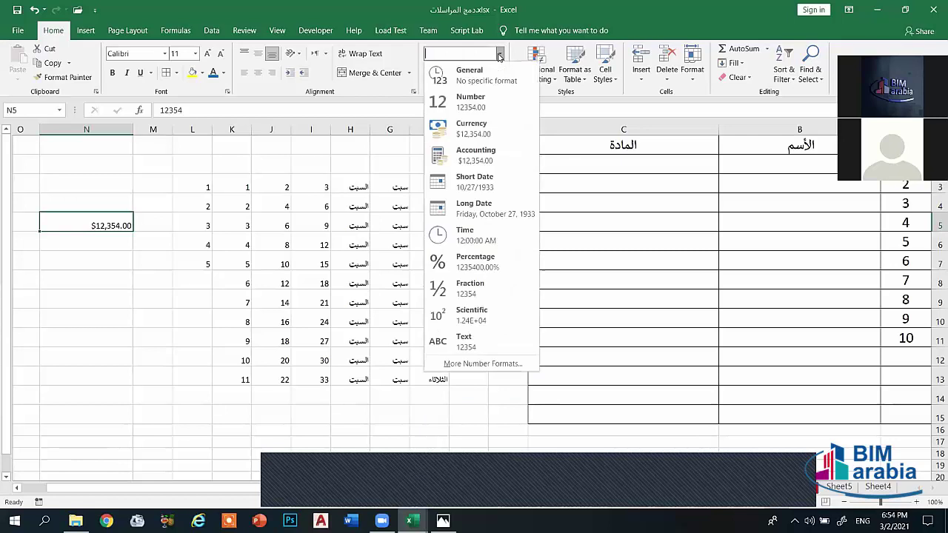
left_click(469, 235)
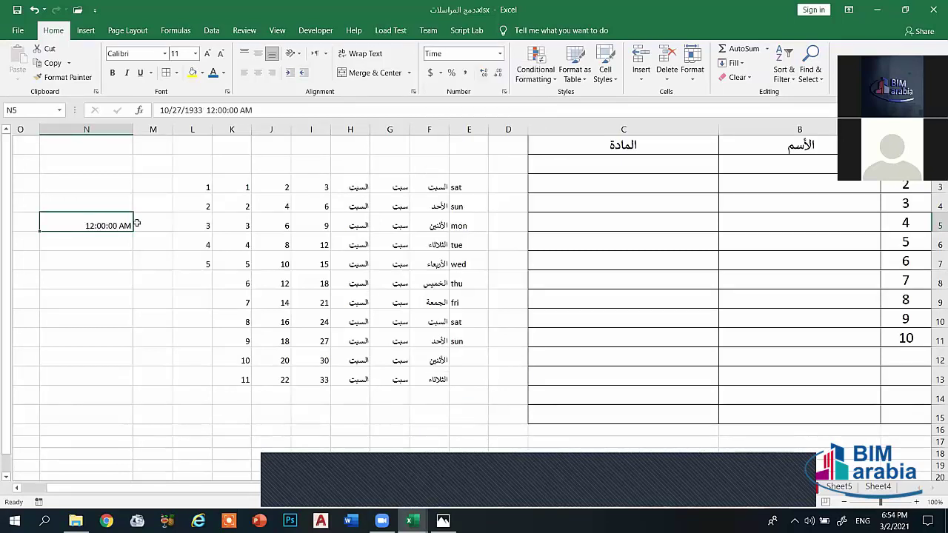
left_click(498, 55)
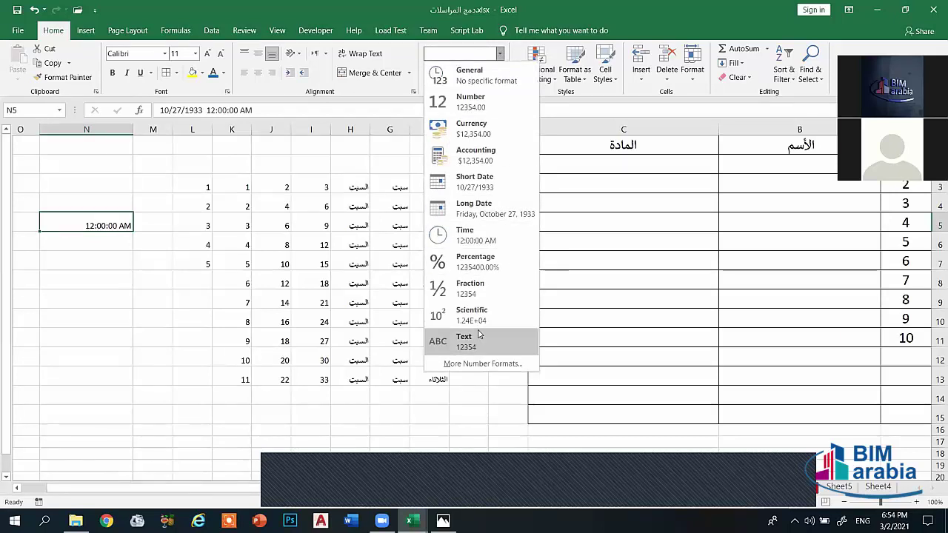
Step: Browse the Currency symbol list in Format Cells and close without applying
left_click(459, 364)
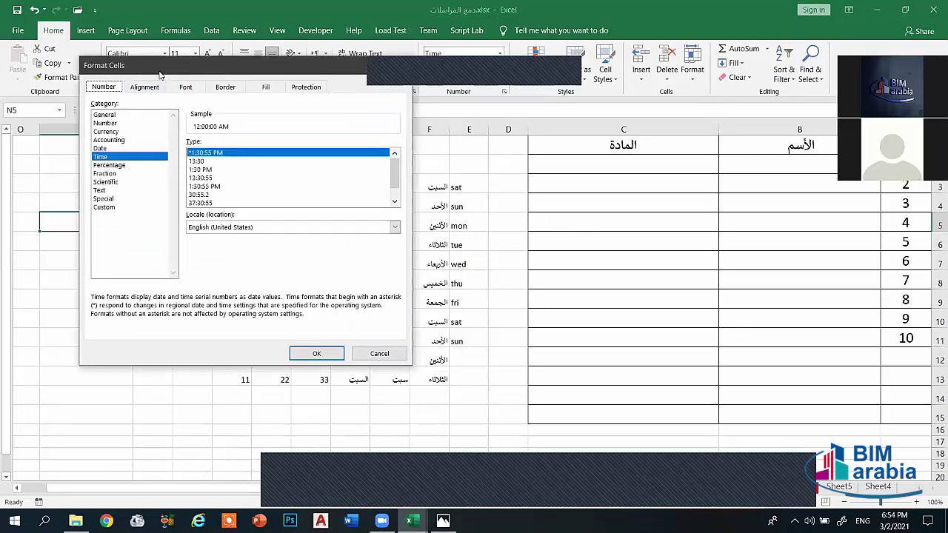
left_click(299, 194)
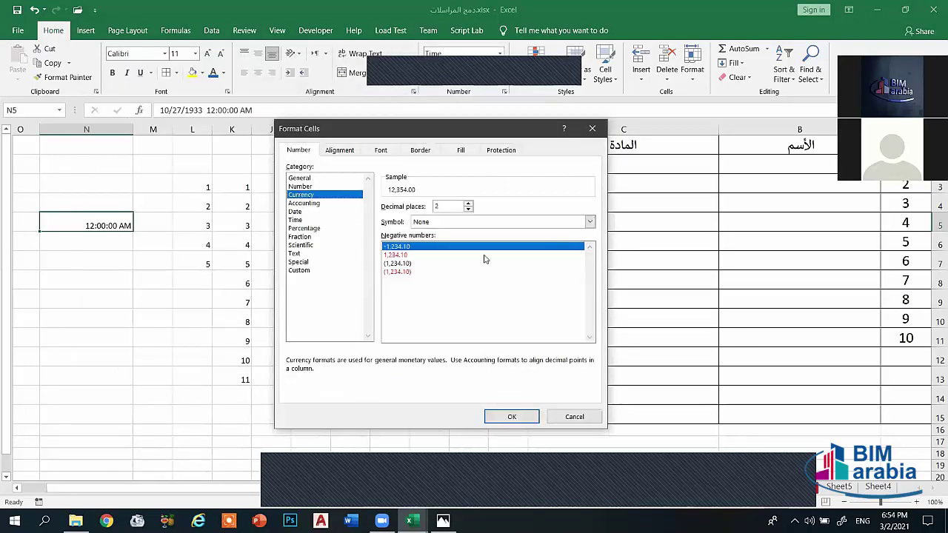
left_click(447, 223)
scroll(437, 283, "down", 2)
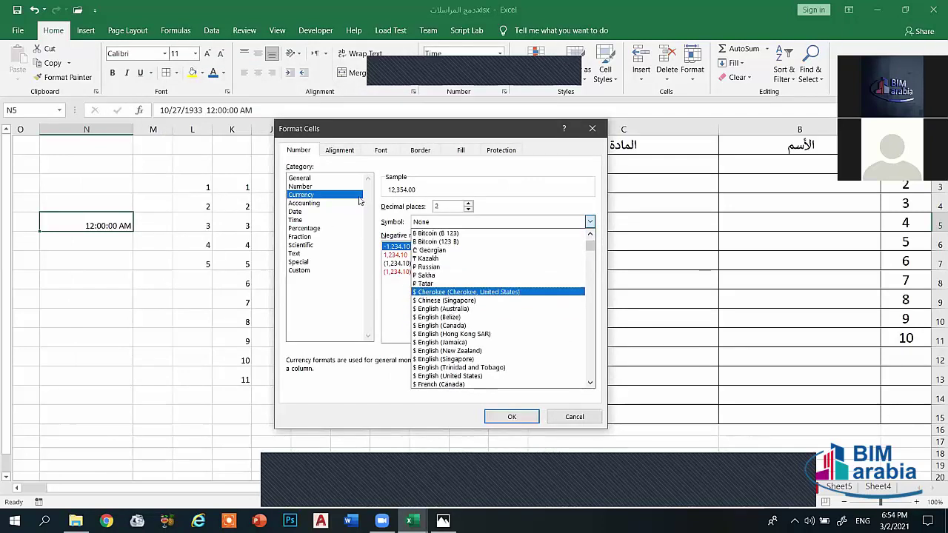
scroll(424, 226, "down", 3)
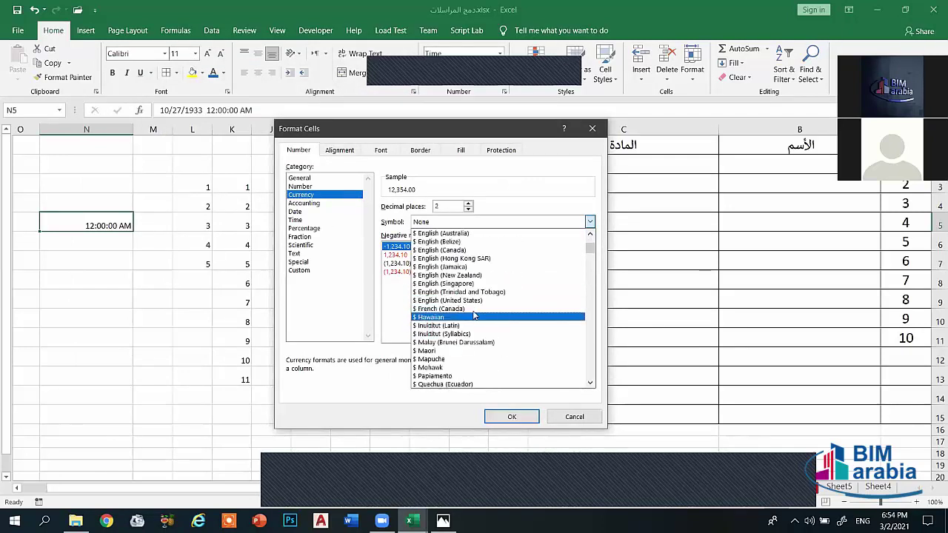
left_click(591, 129)
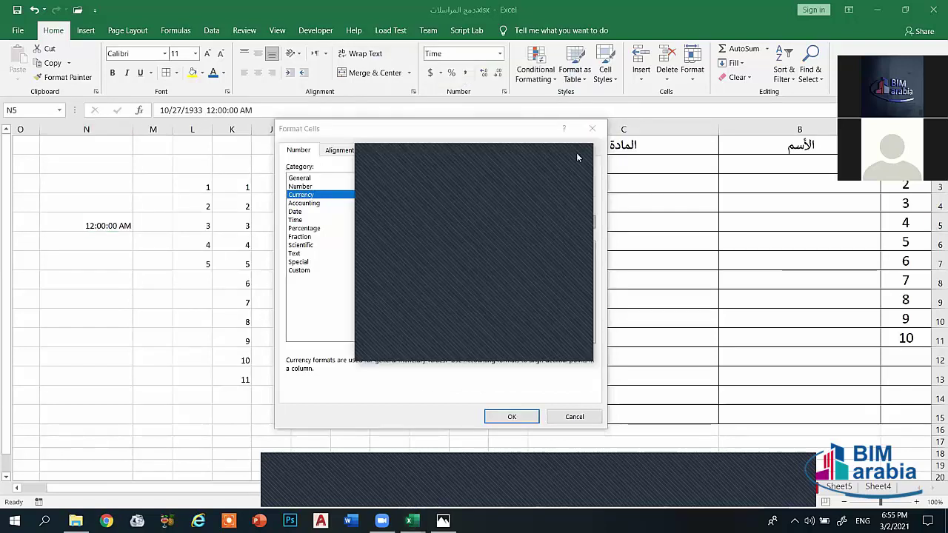
left_click(588, 130)
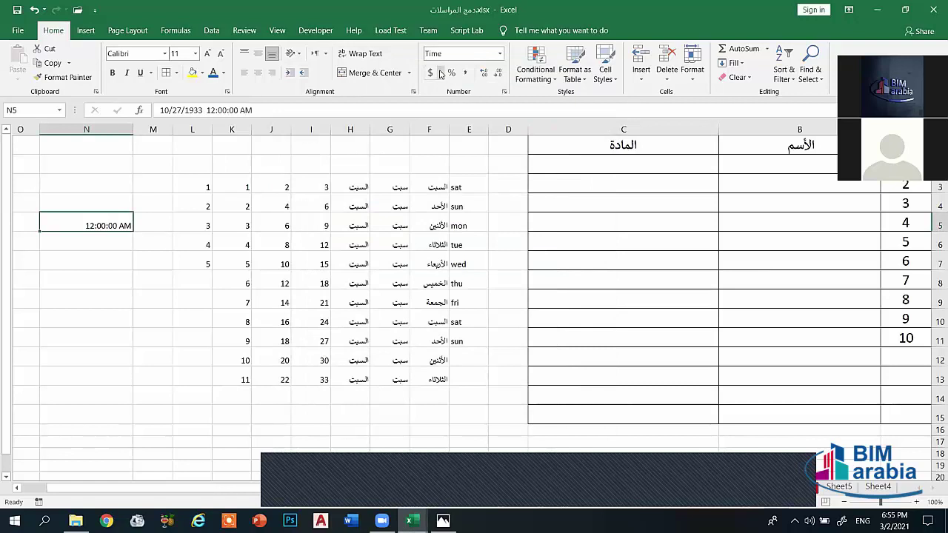
Step: View the Accounting format's symbol choices, keep $, and close without applying
left_click(440, 73)
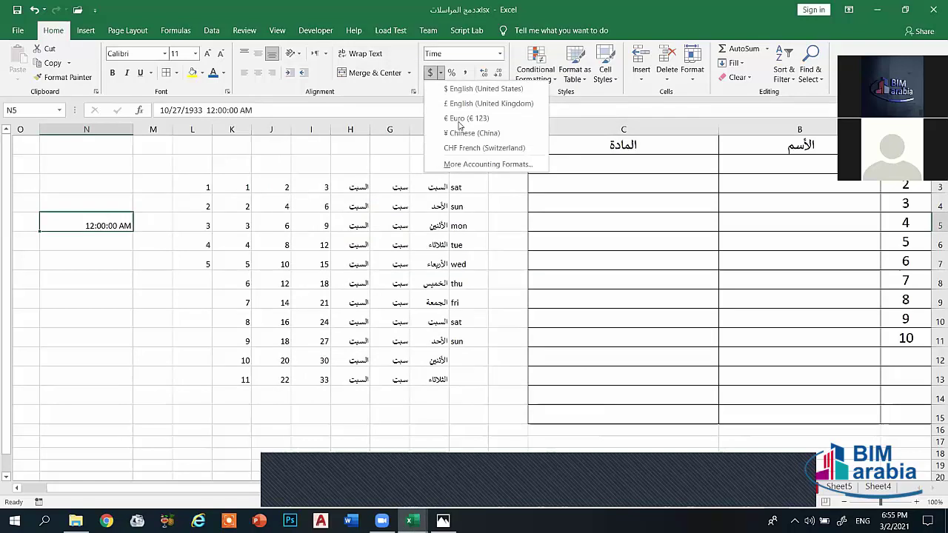
left_click(485, 164)
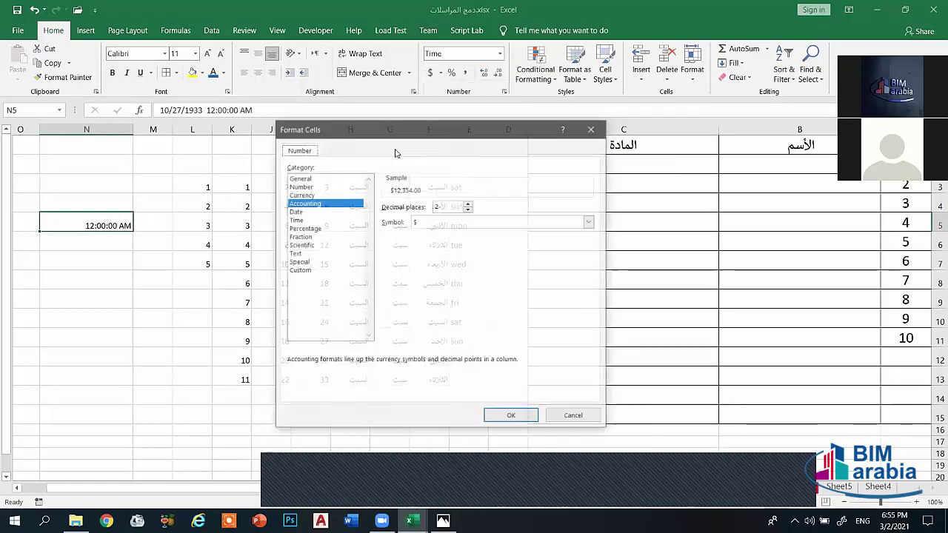
left_click(454, 222)
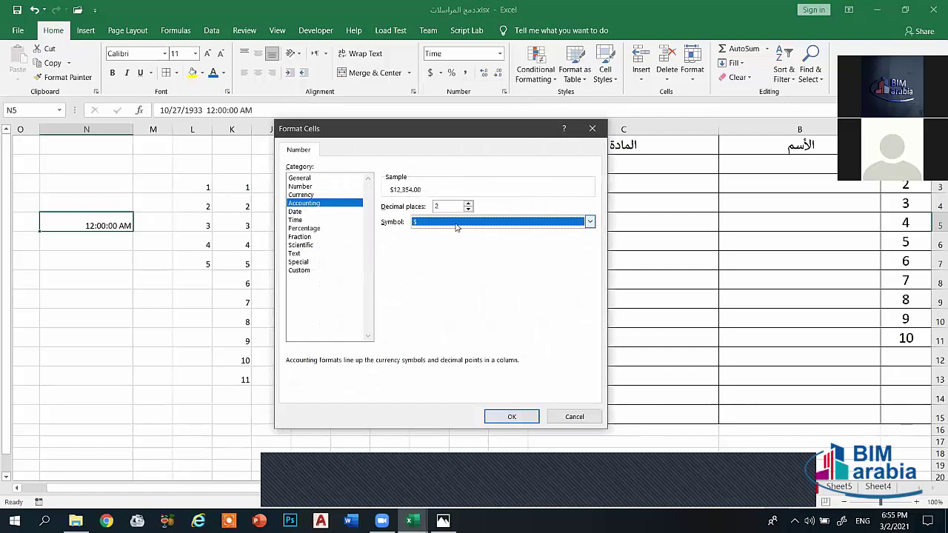
left_click(591, 134)
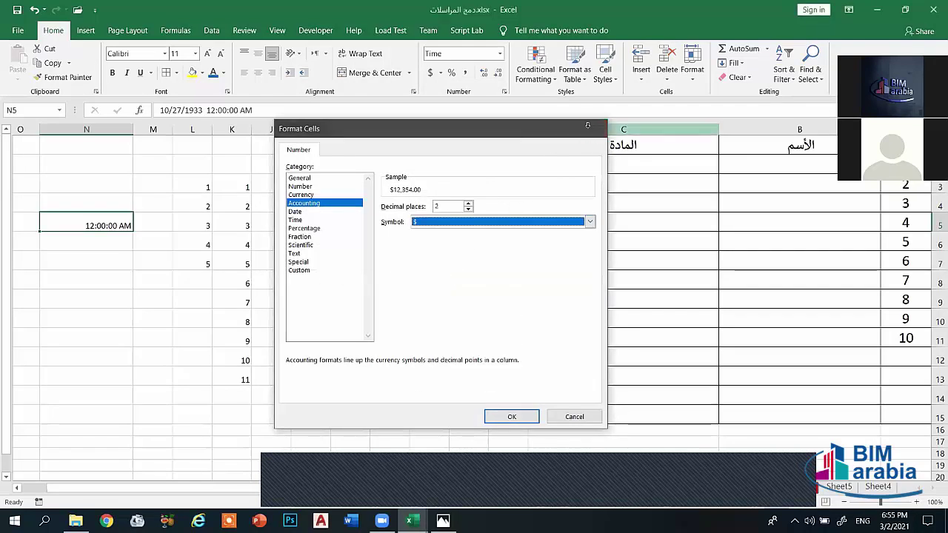
left_click(592, 132)
left_click(169, 248)
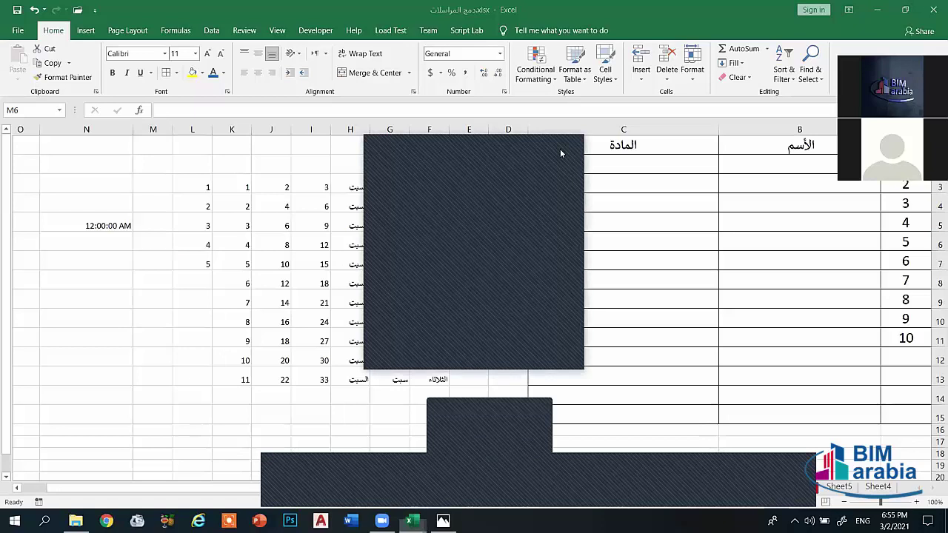
left_click(463, 74)
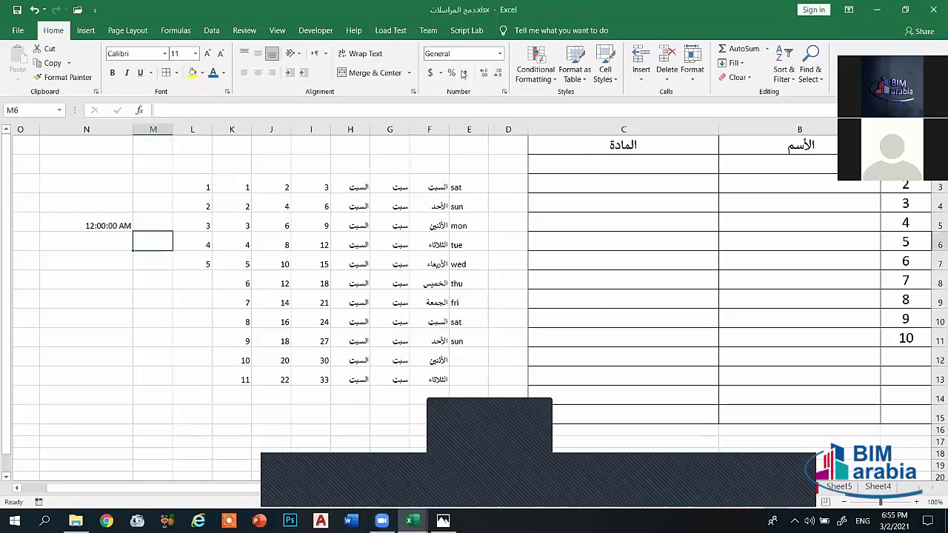
Step: Enter 125 in cell M5
left_click(498, 56)
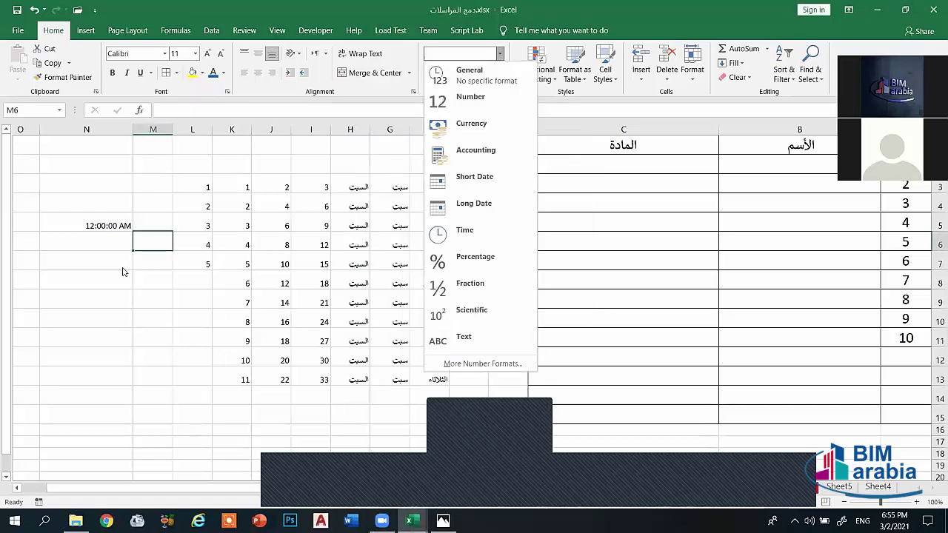
left_click(115, 244)
left_click(116, 238)
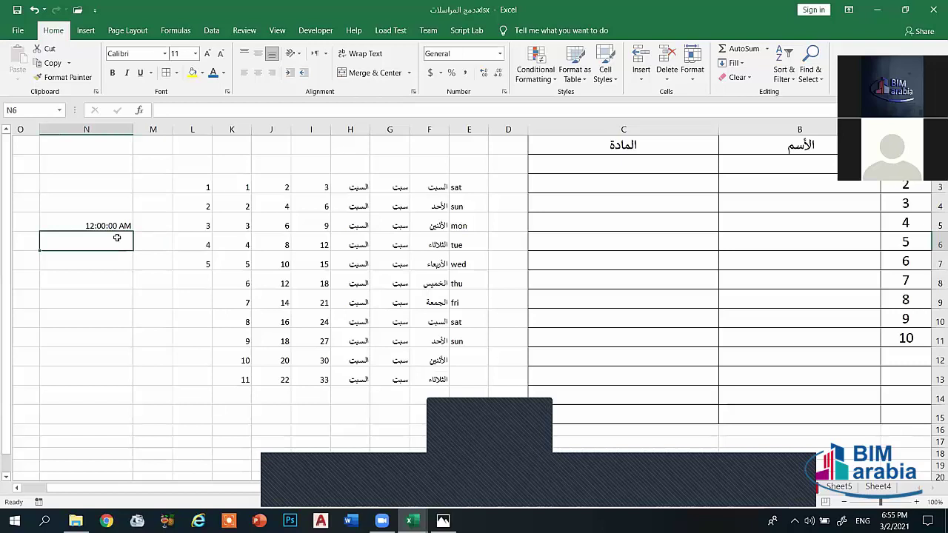
left_click(154, 226)
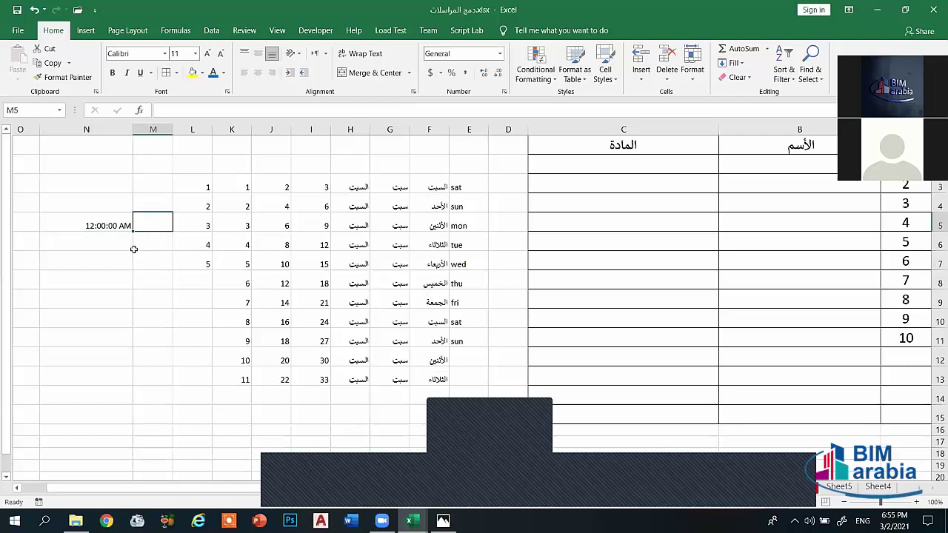
type("125")
key("Return")
left_click(151, 225)
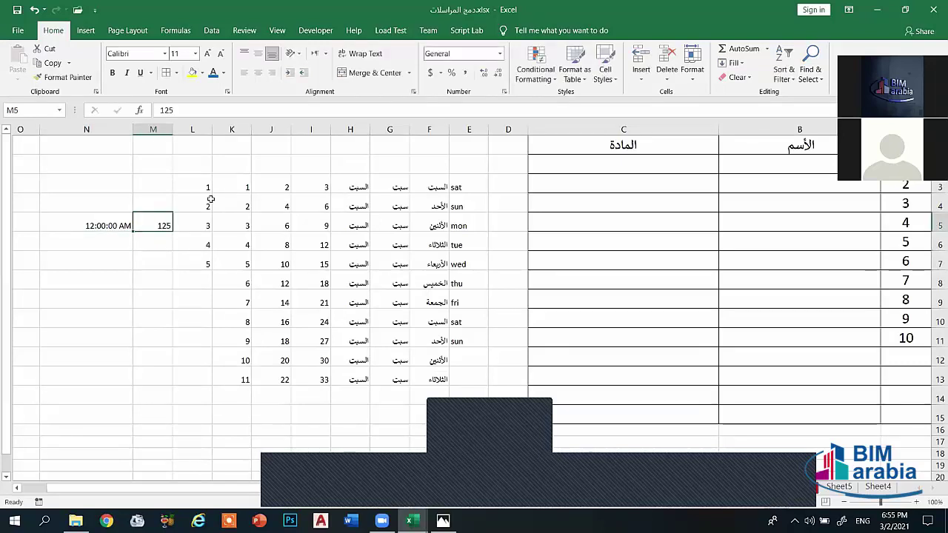
Step: Format M5 as Number with 3 decimal places so it shows 125.000
left_click(500, 56)
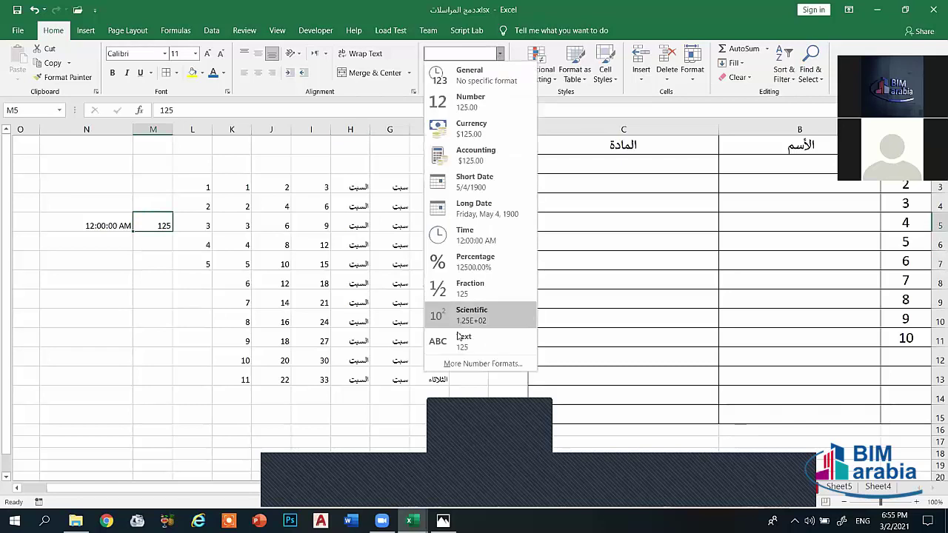
left_click(455, 365)
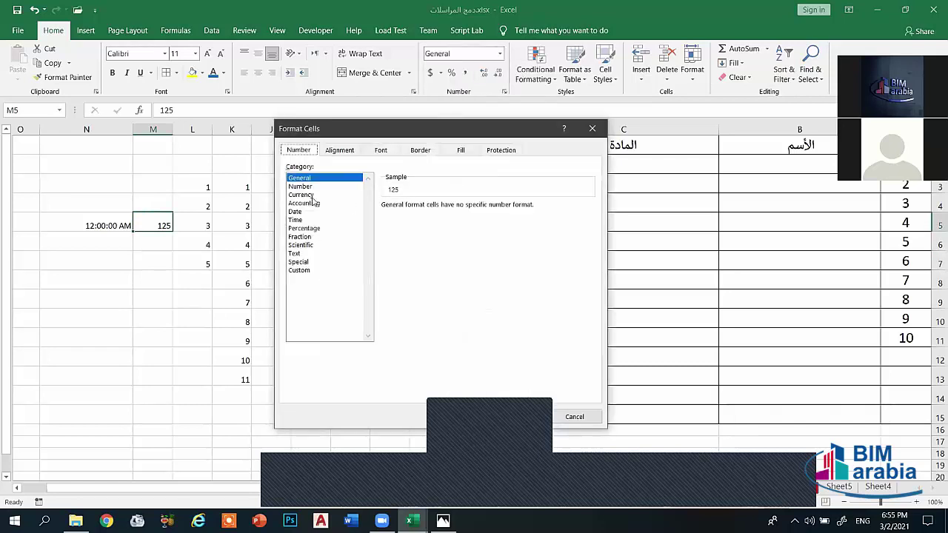
left_click(304, 186)
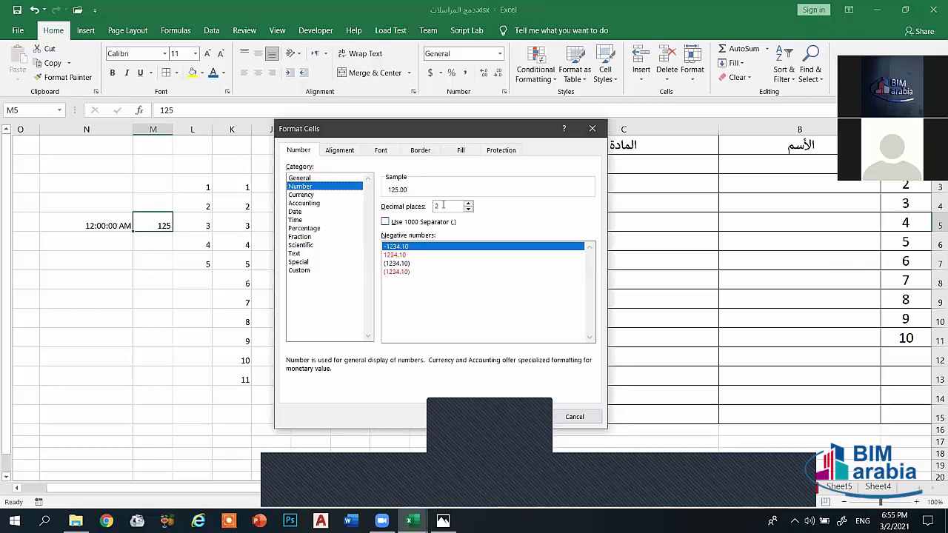
left_click_drag(443, 206, 428, 207)
left_click(468, 203)
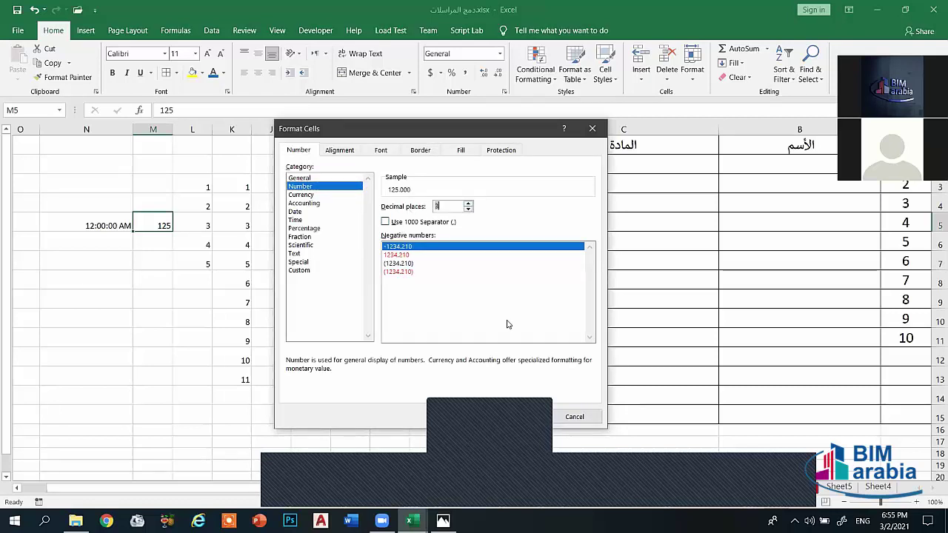
left_click(497, 420)
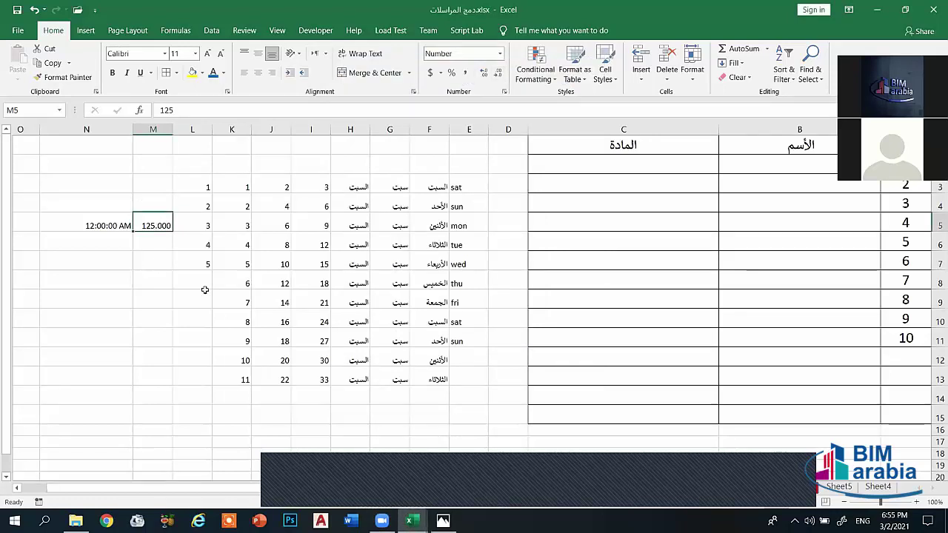
left_click(146, 293)
Step: Reopen Excel Options' Advanced page and open the Custom Lists editor again
left_click(18, 30)
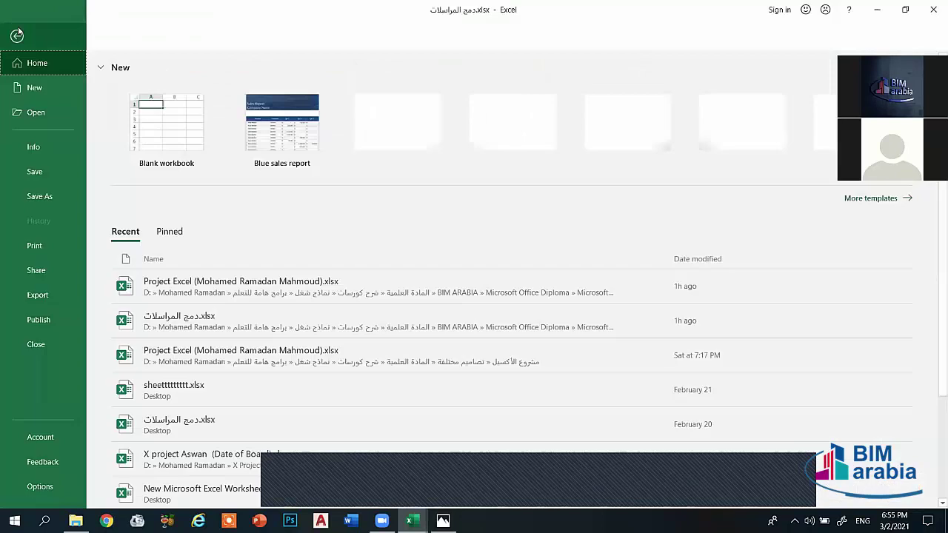
left_click(49, 487)
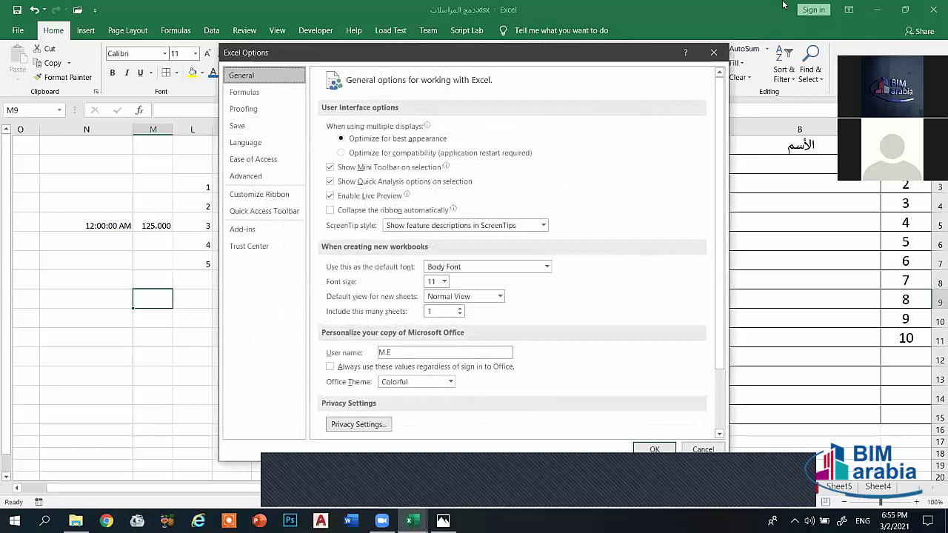
left_click(711, 52)
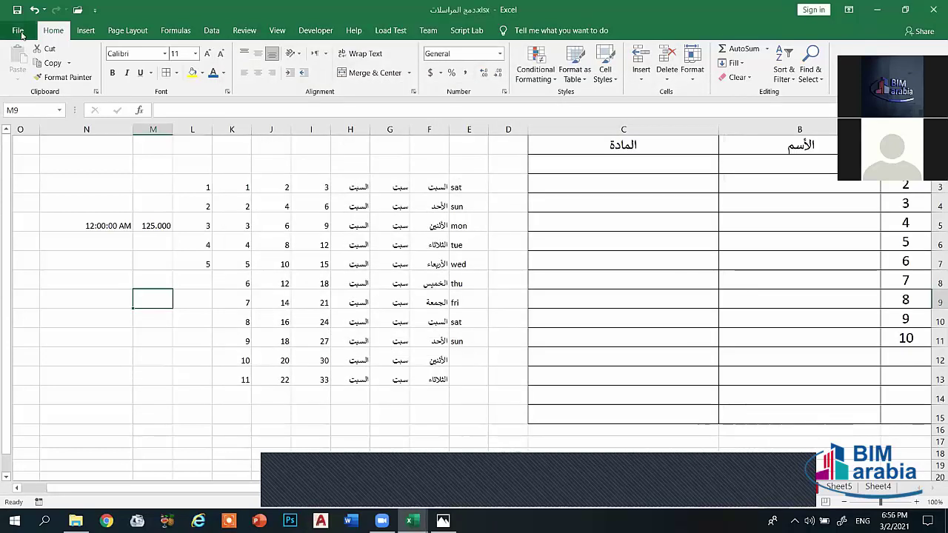
left_click(19, 31)
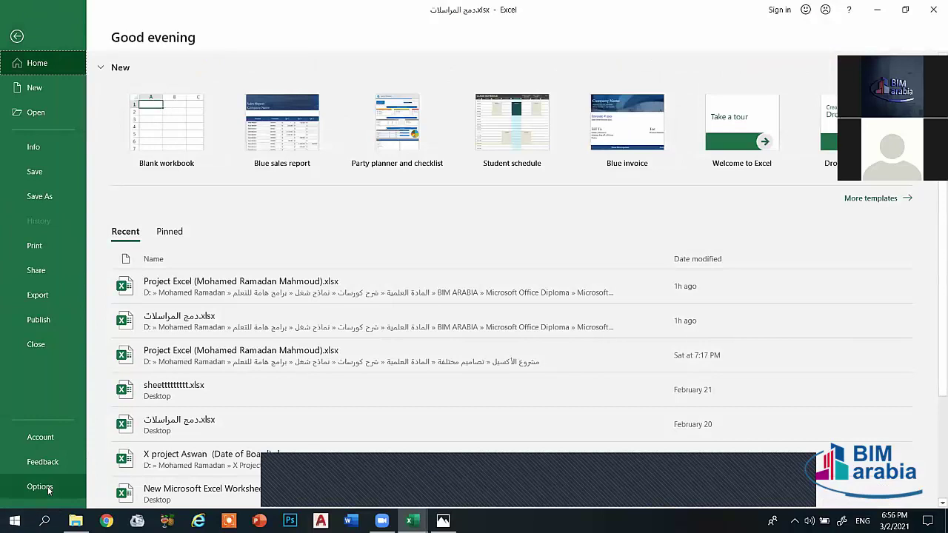
left_click(40, 486)
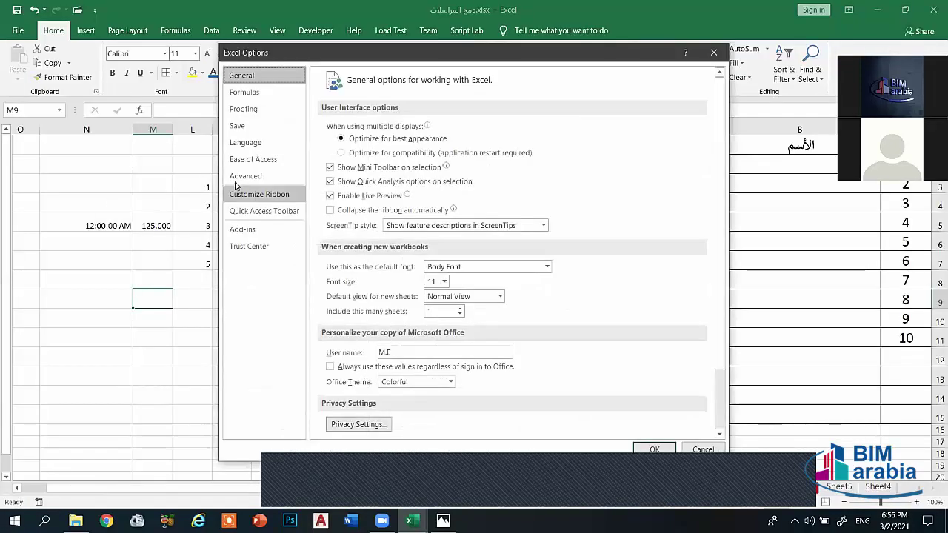
left_click(245, 178)
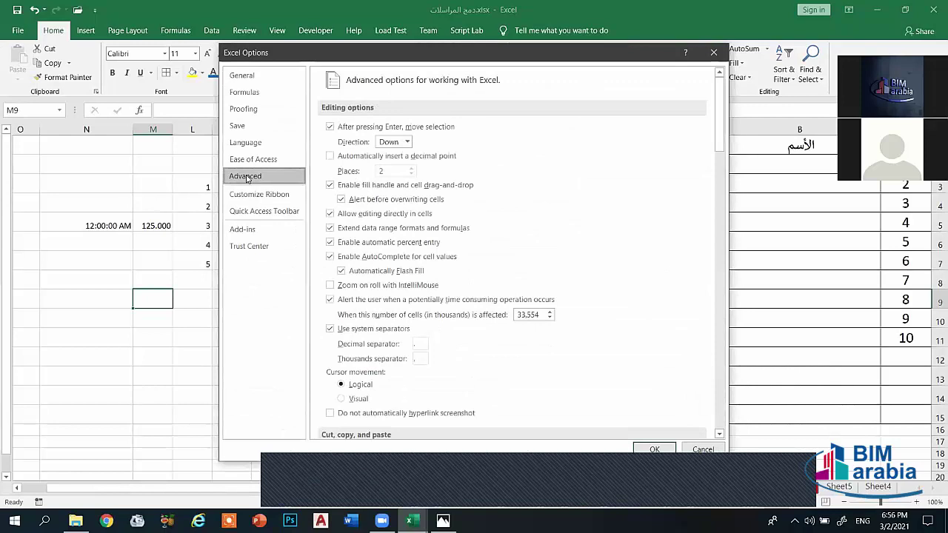
left_click_drag(720, 115, 730, 451)
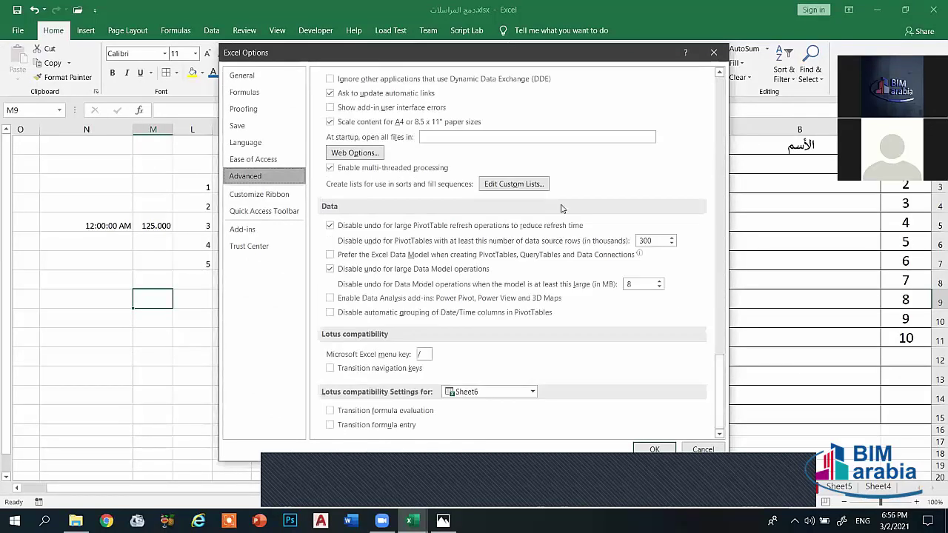
left_click(521, 187)
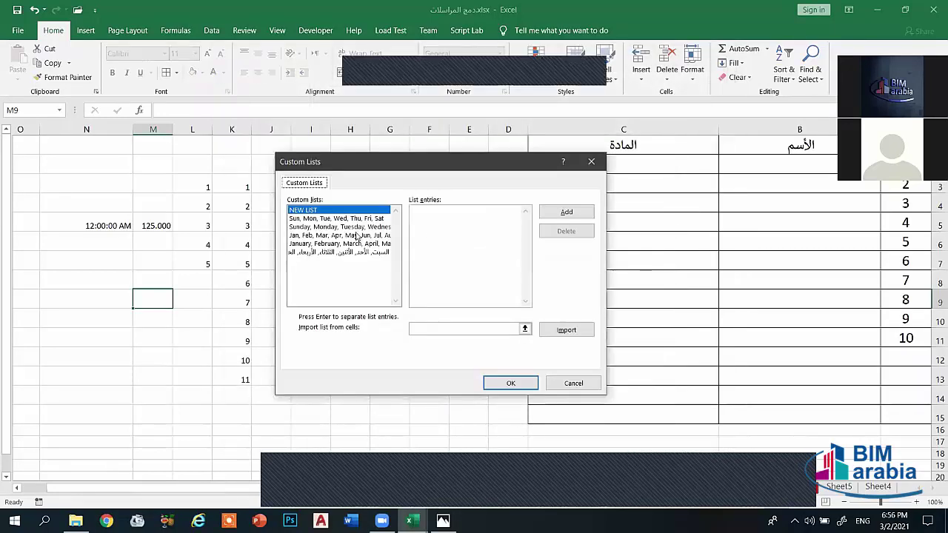
Step: Browse the built-in weekday, month and Arabic weekday custom lists
left_click(348, 219)
left_click(348, 244)
left_click(349, 251)
left_click(345, 226)
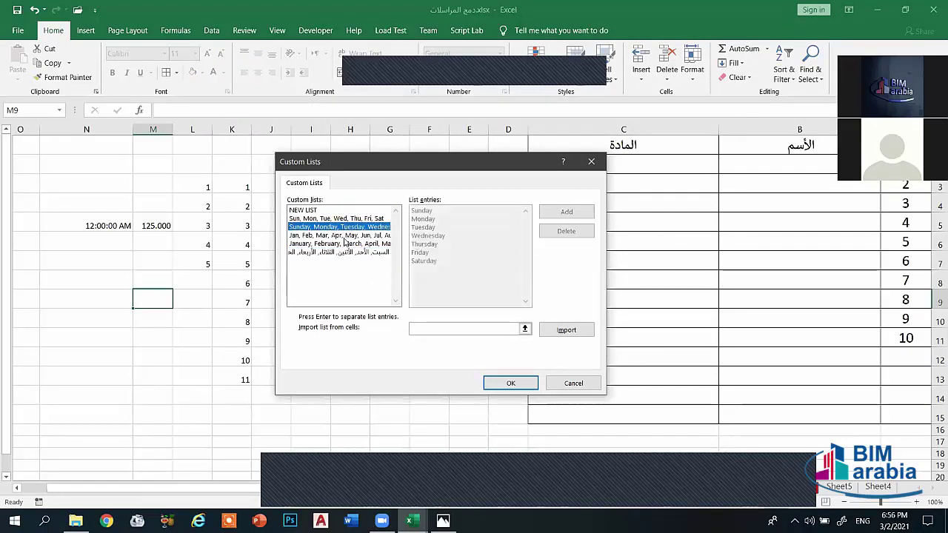
left_click(347, 244)
left_click(356, 235)
left_click(357, 227)
left_click(335, 218)
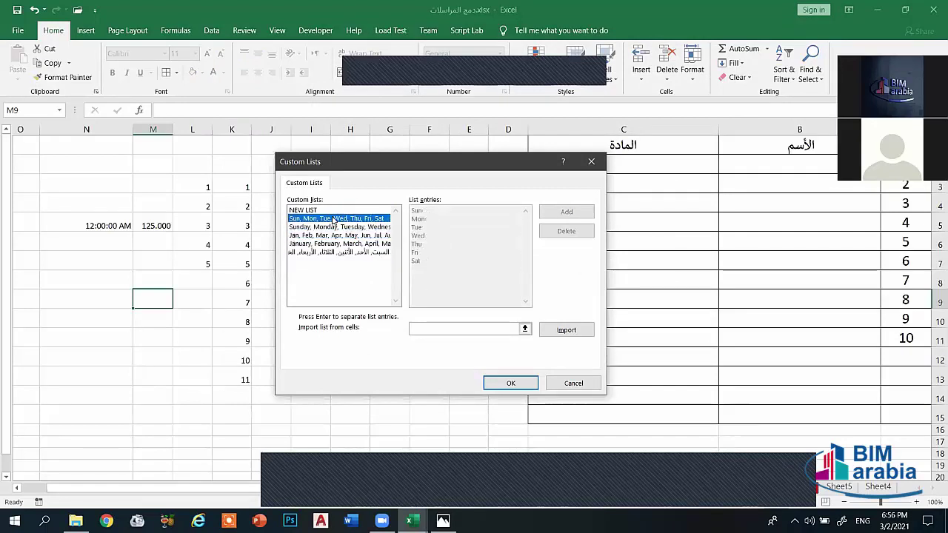
left_click(320, 210)
left_click(329, 252)
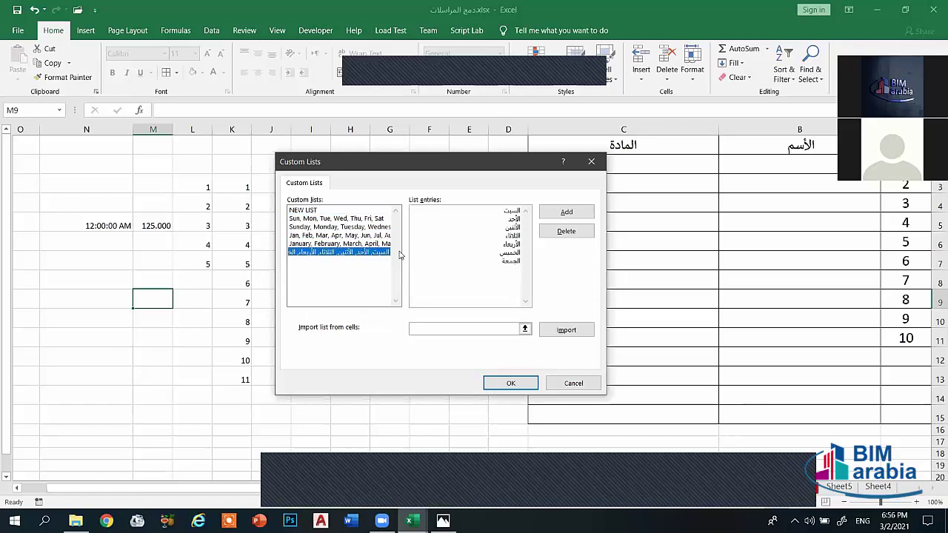
left_click(345, 227)
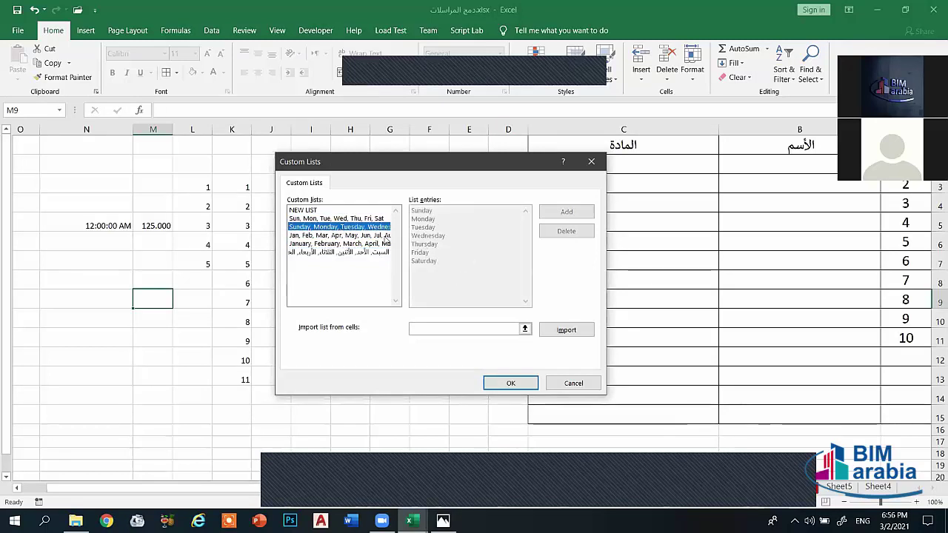
Step: Review the month list and select all entries of the Arabic weekday list
left_click(386, 243)
left_click(356, 218)
left_click(349, 244)
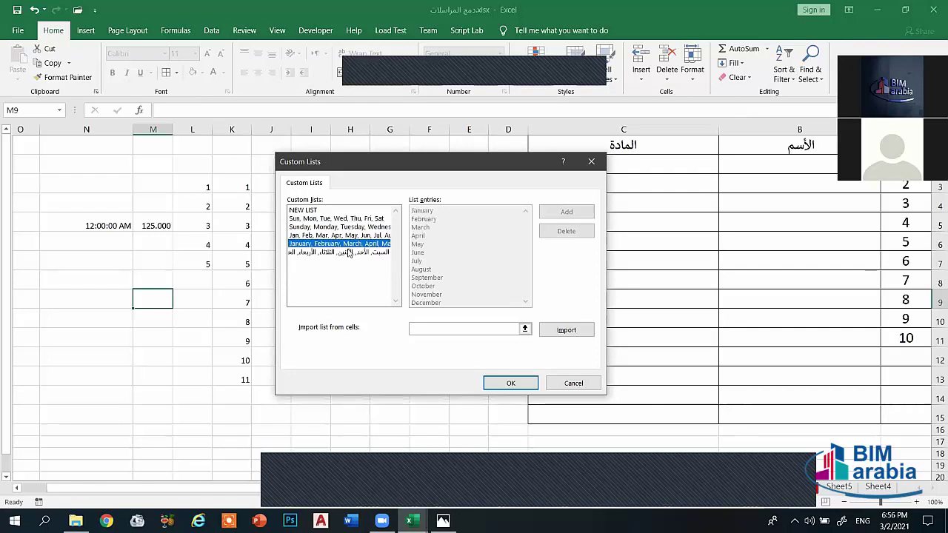
left_click(348, 252)
left_click(502, 228)
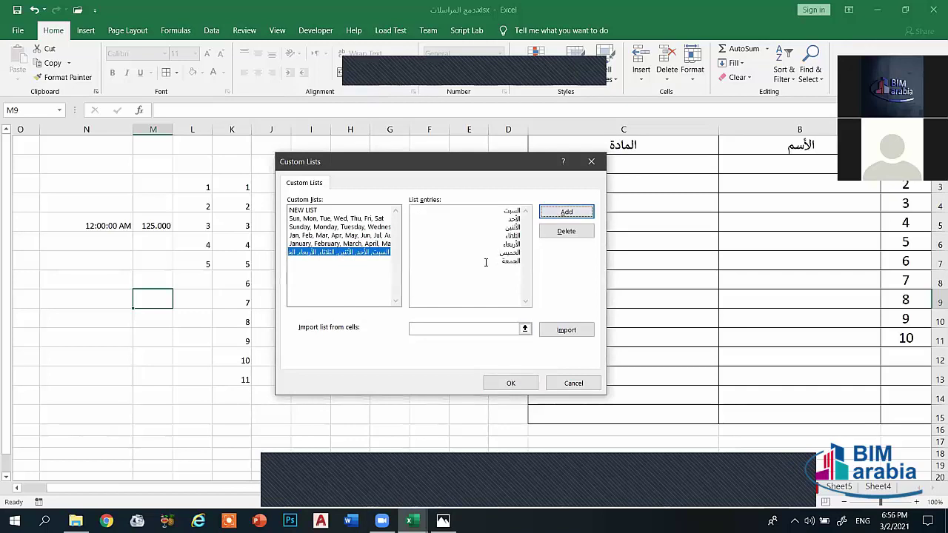
left_click_drag(487, 265, 544, 196)
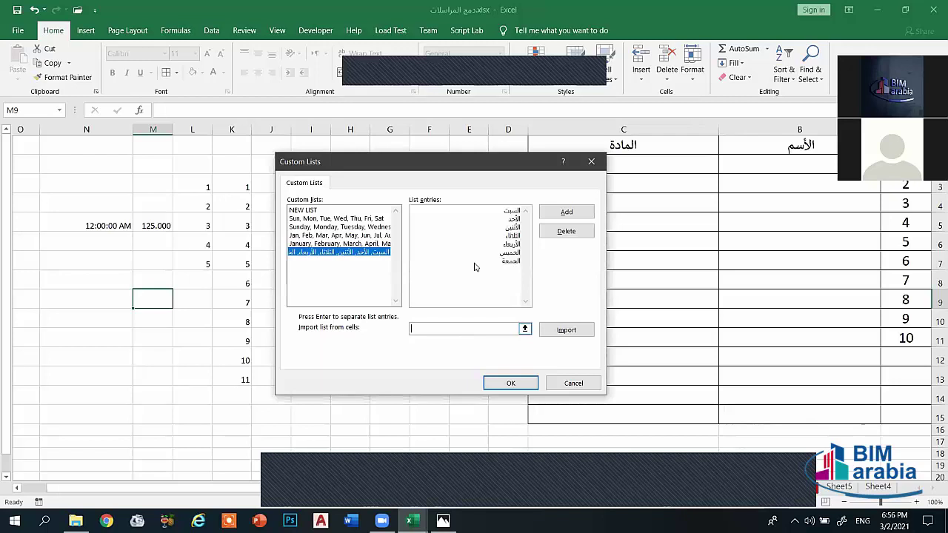
left_click(348, 244)
Step: Add a new custom list of five first names and close both options windows
left_click(307, 212)
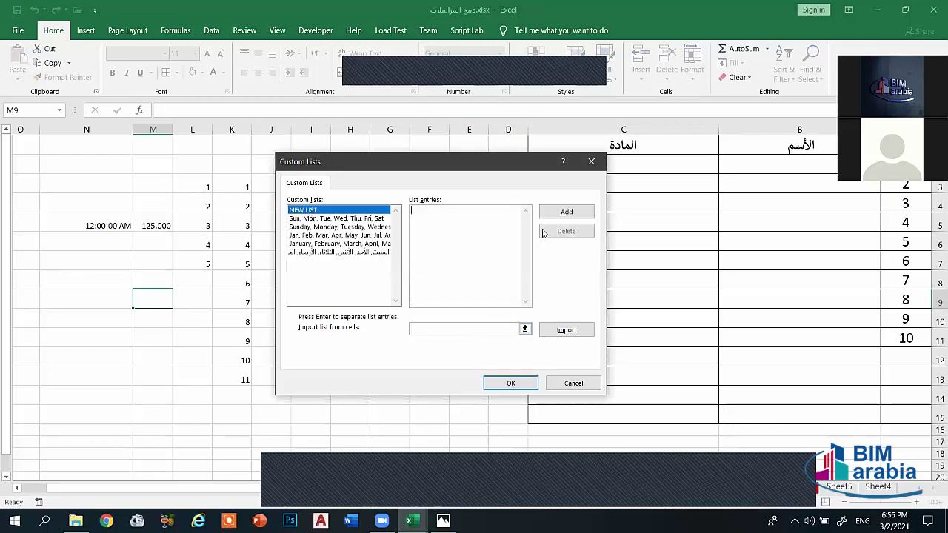
left_click(496, 218)
type("moha")
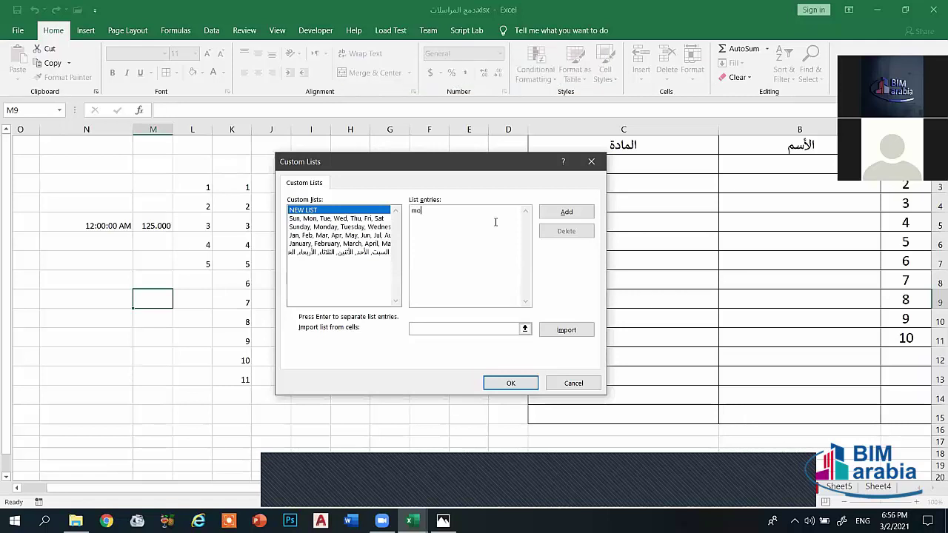
type("med")
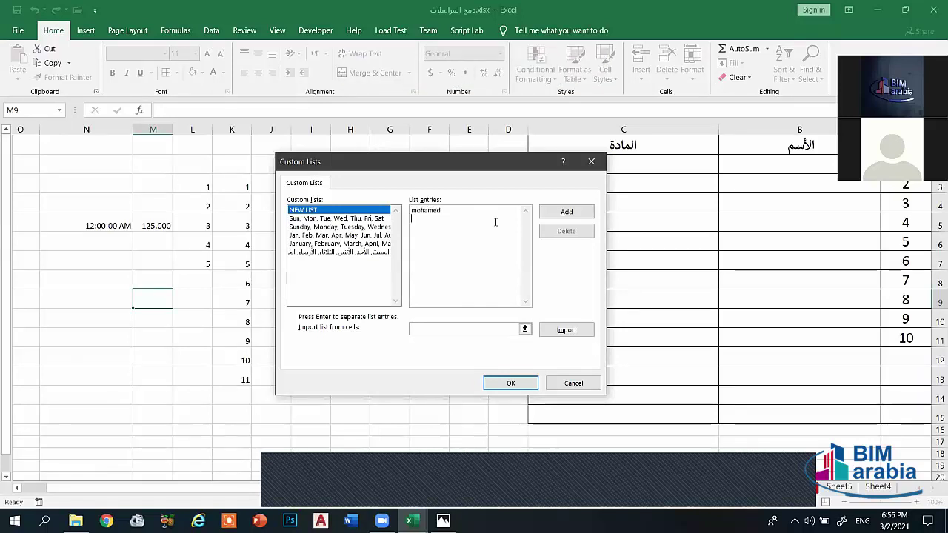
key("Return")
type("ahmed")
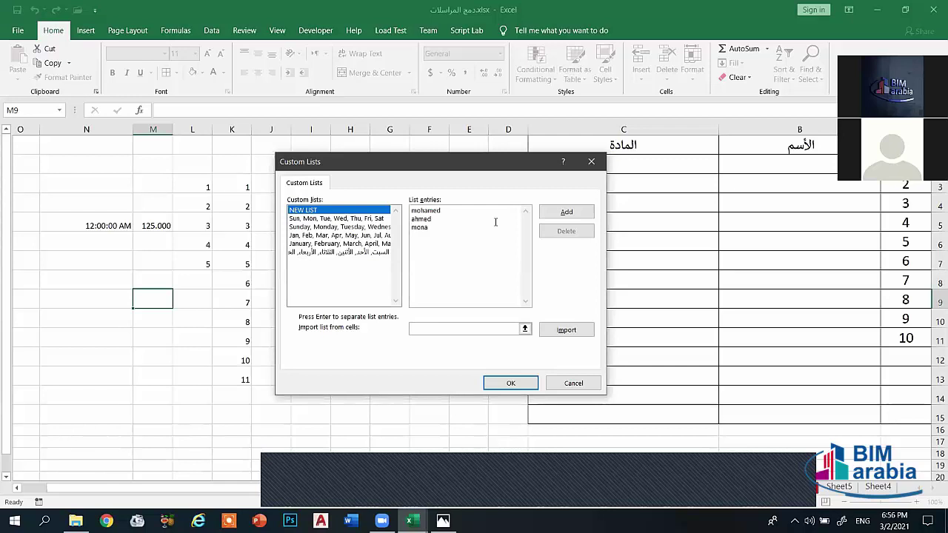
type("abdal")
type("lah")
key("Return")
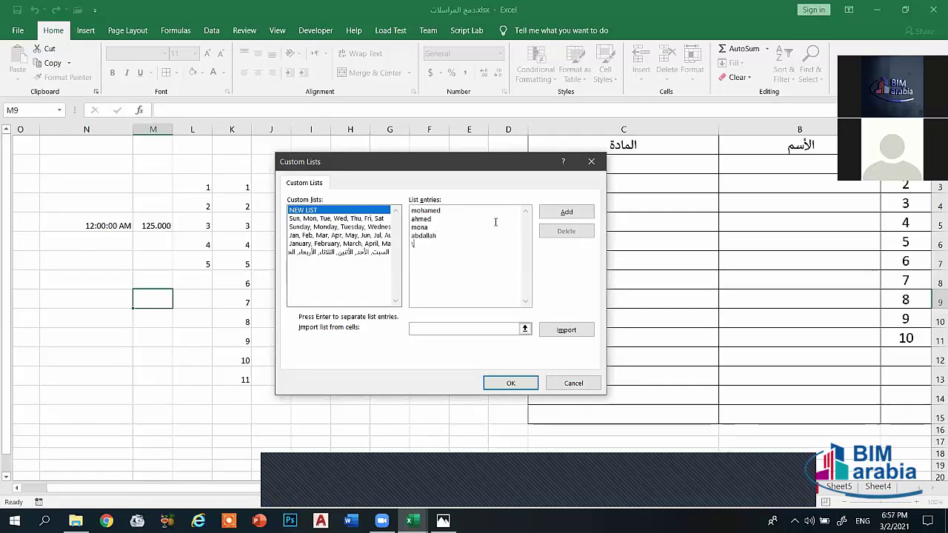
key("BackSpace")
type("marwa")
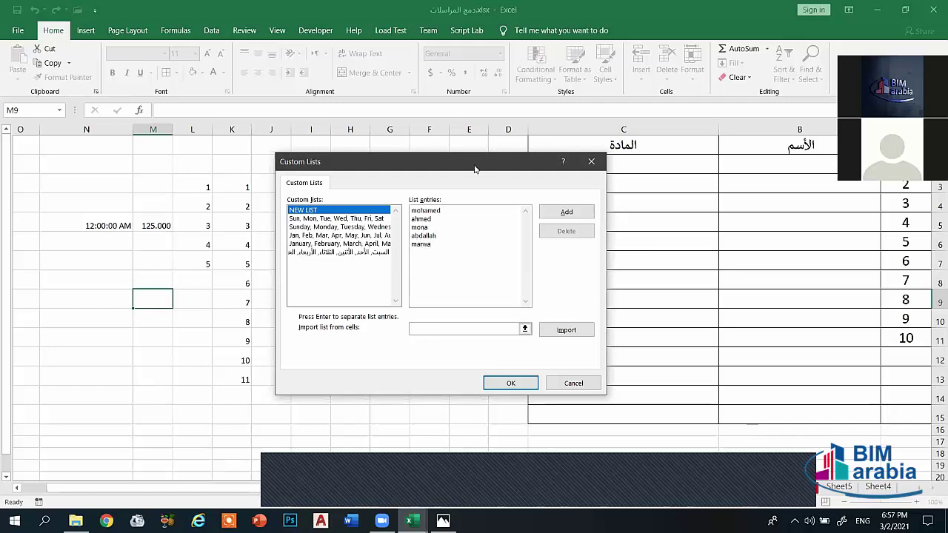
left_click(565, 213)
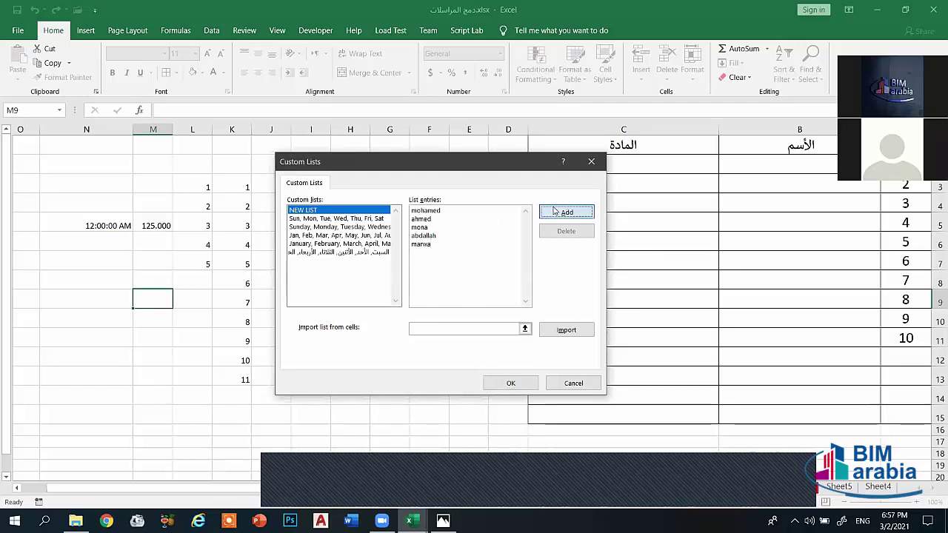
left_click(515, 389)
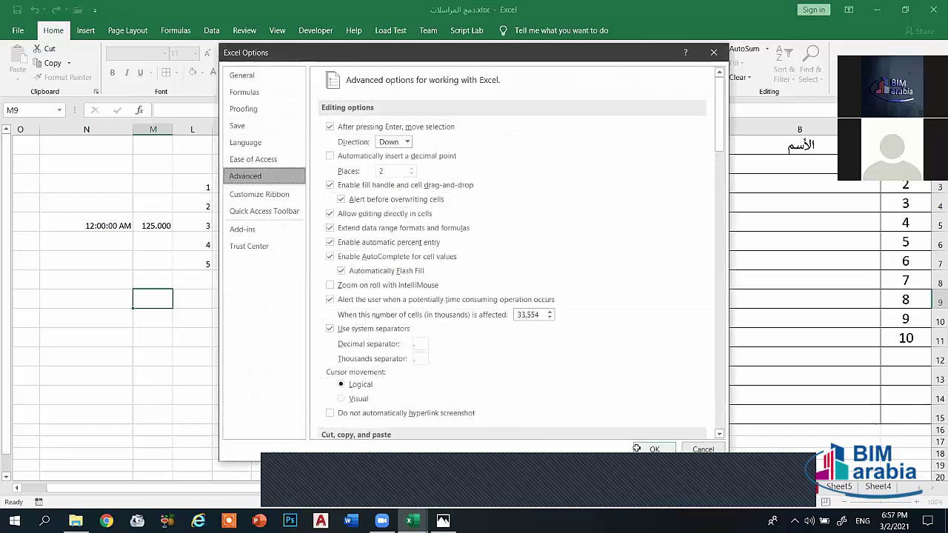
left_click(637, 449)
Step: Enter the list's first name in M9 and fill it down to M14 from the custom list
type("mo")
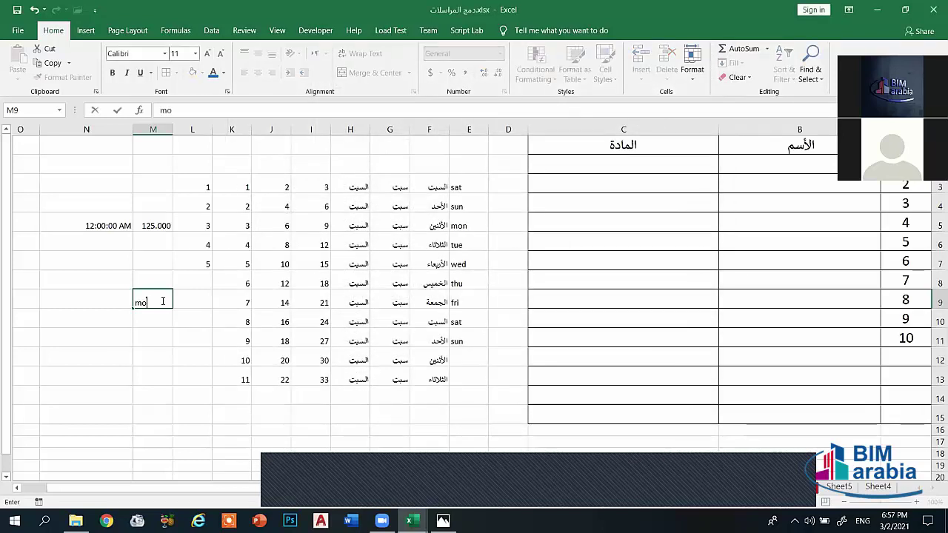
type("hamed")
left_click(146, 319)
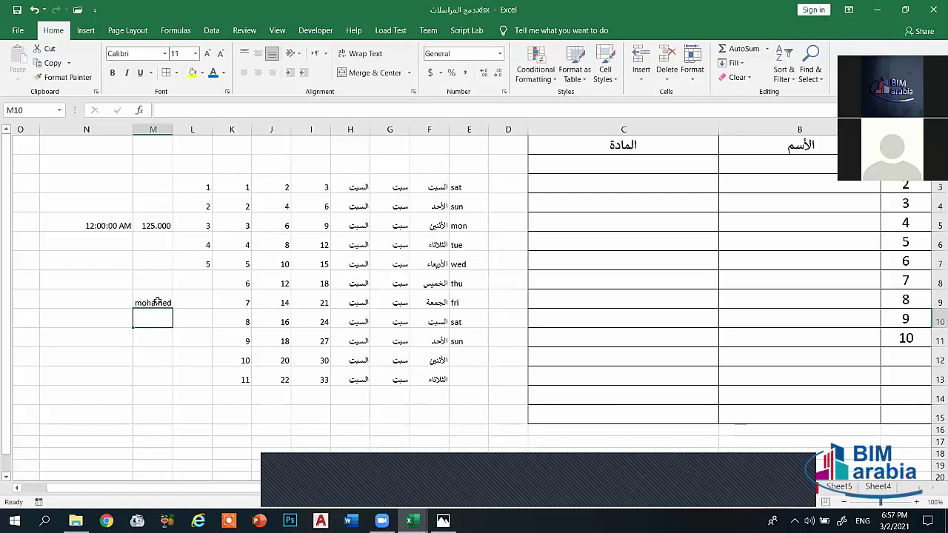
left_click(135, 310)
left_click_drag(172, 312, 164, 394)
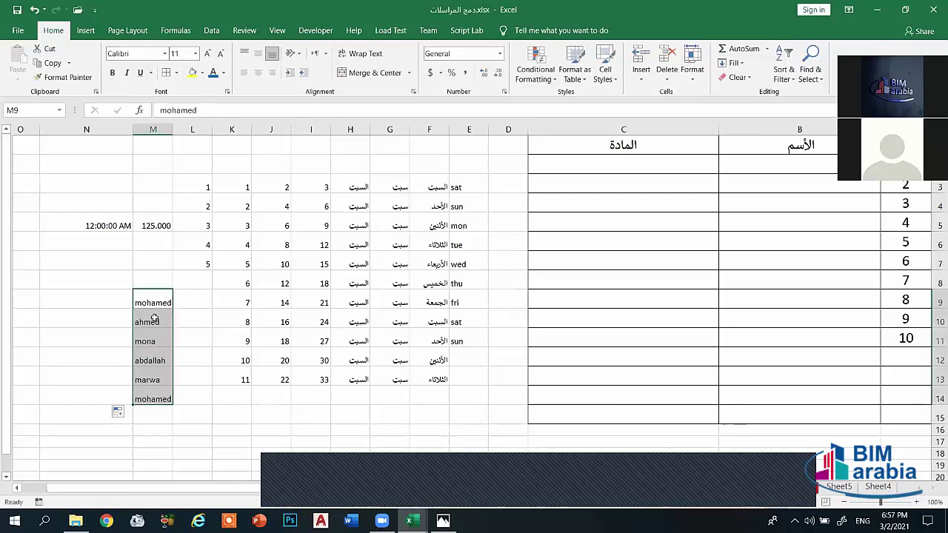
left_click(152, 326)
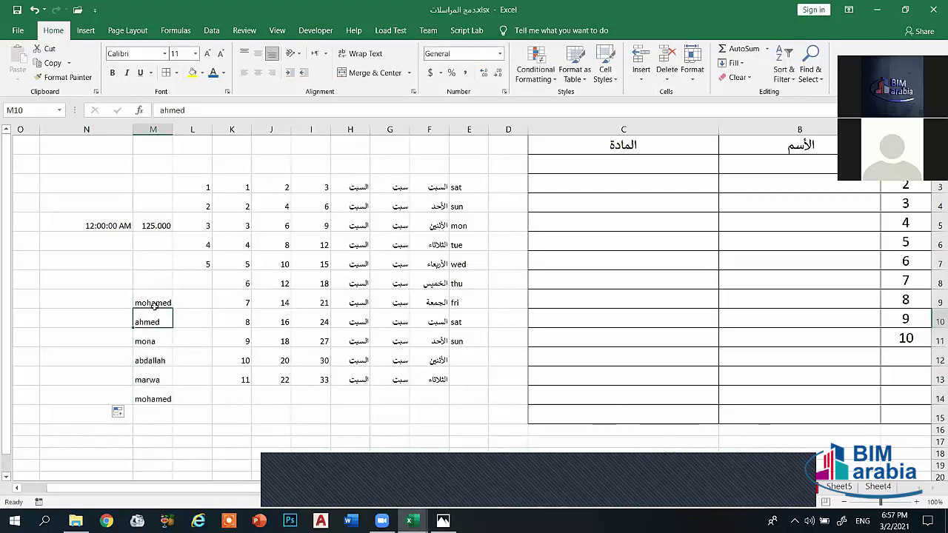
left_click(149, 345)
left_click(113, 339)
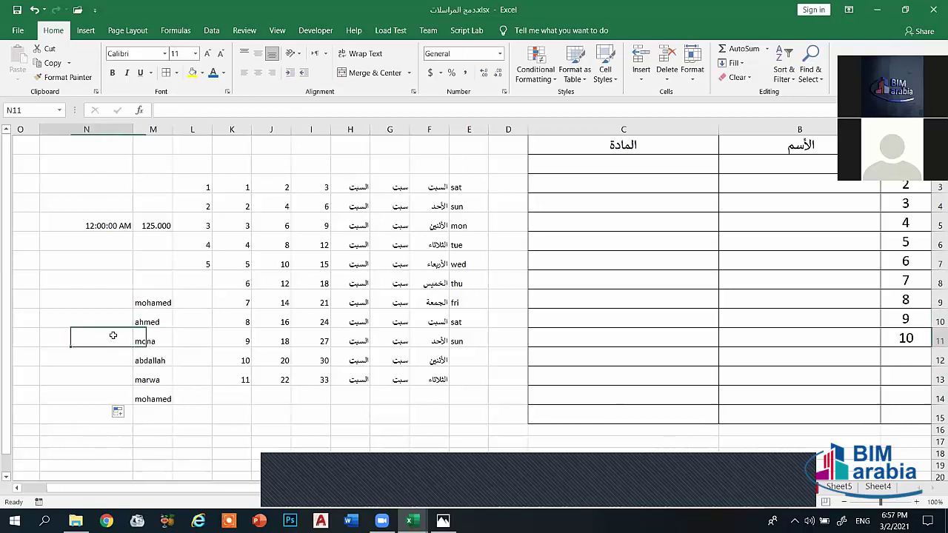
left_click(17, 31)
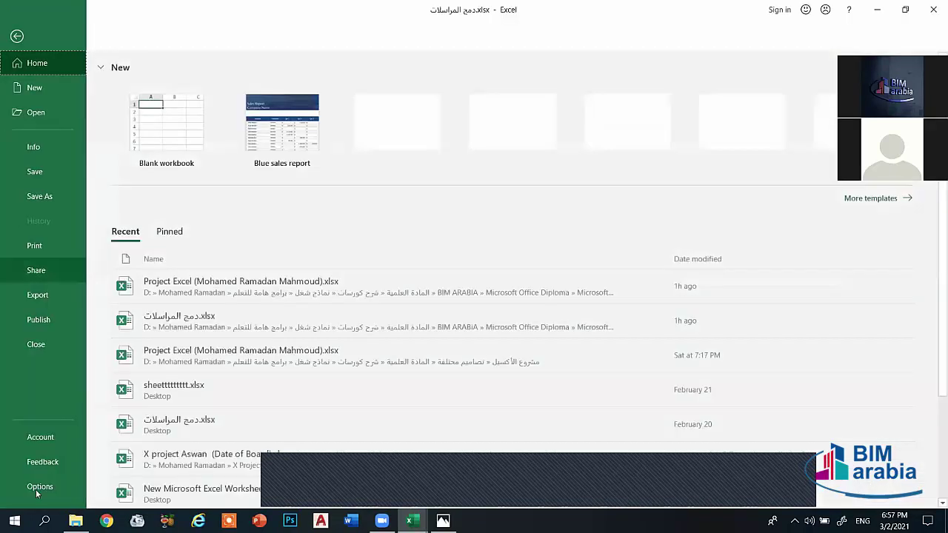
Step: Delete the five-name custom list from Advanced options and close the options windows
left_click(30, 486)
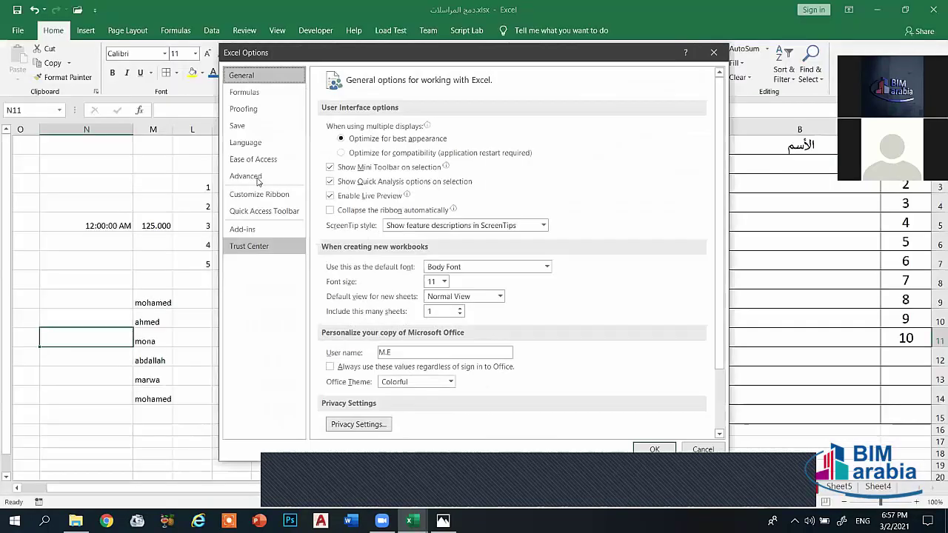
left_click(245, 176)
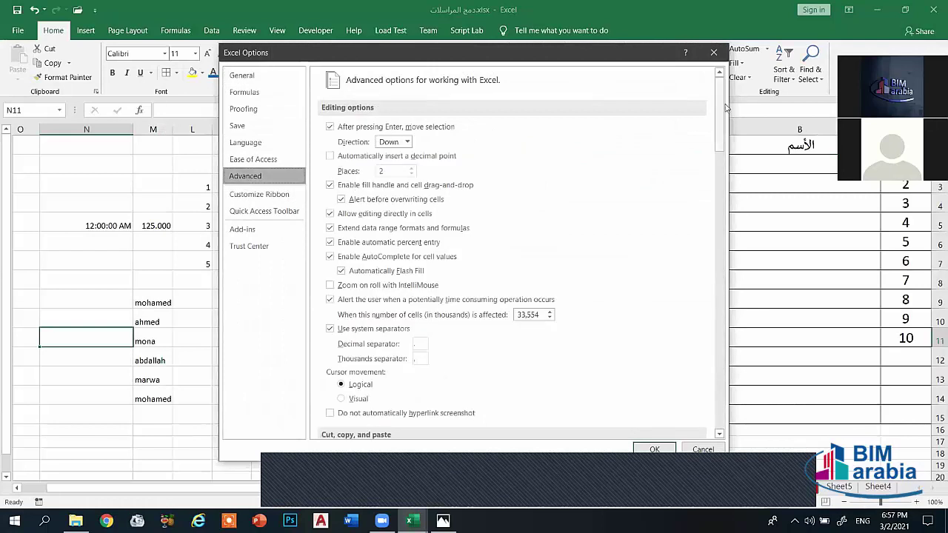
left_click_drag(719, 118, 719, 445)
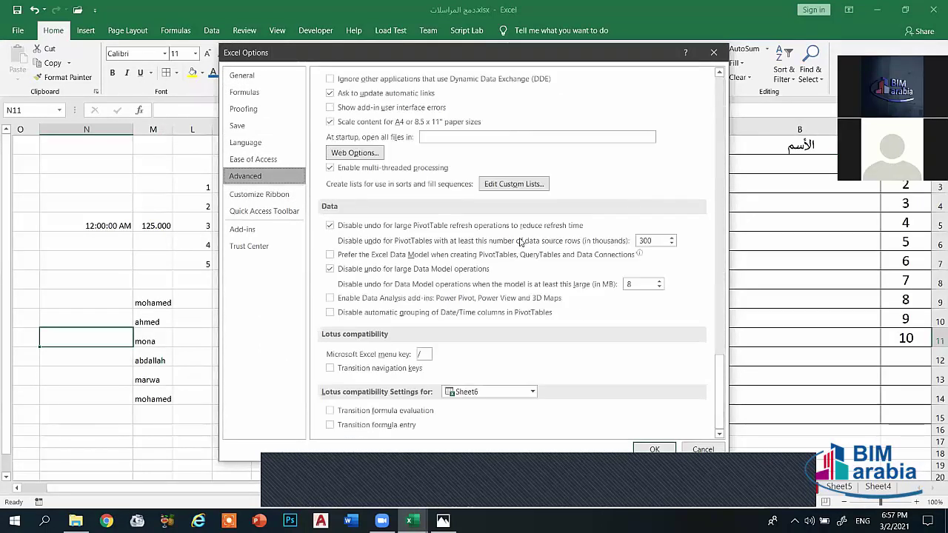
left_click(511, 186)
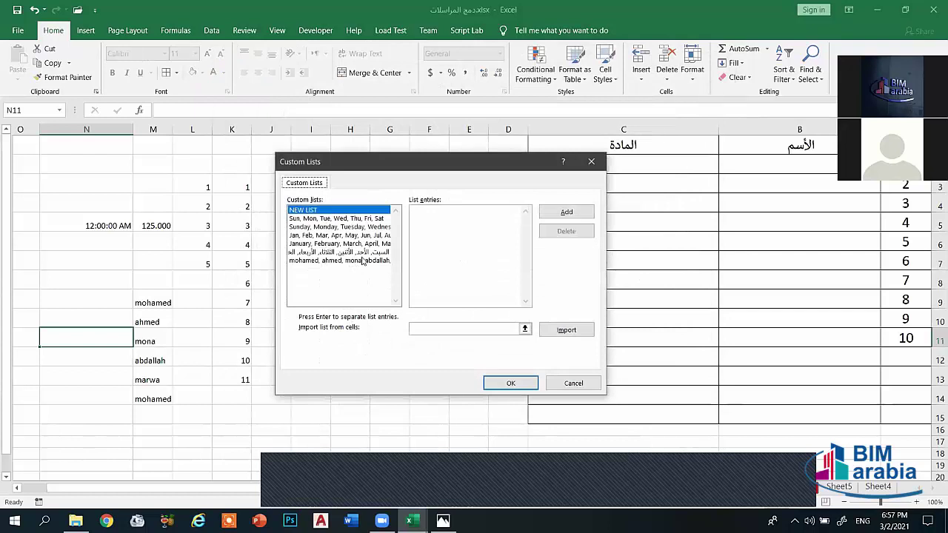
left_click(363, 261)
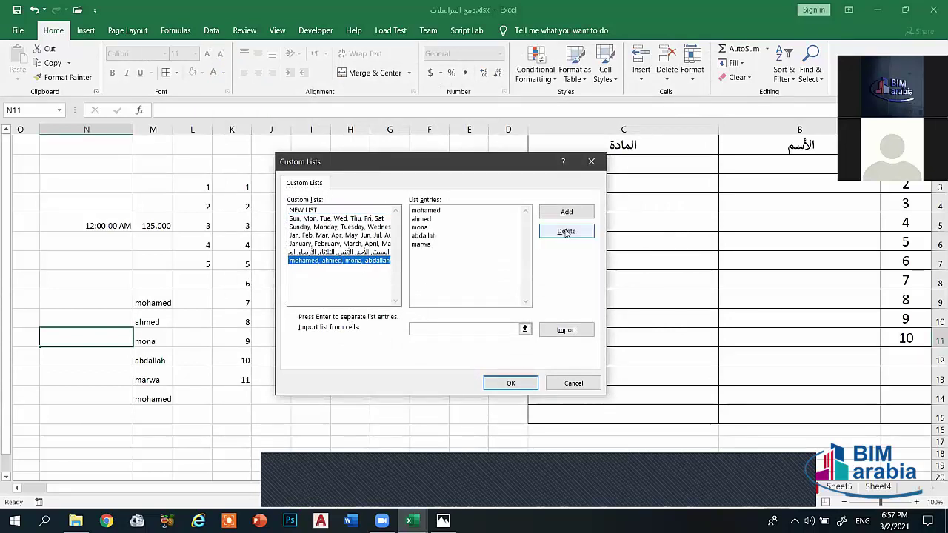
left_click(566, 231)
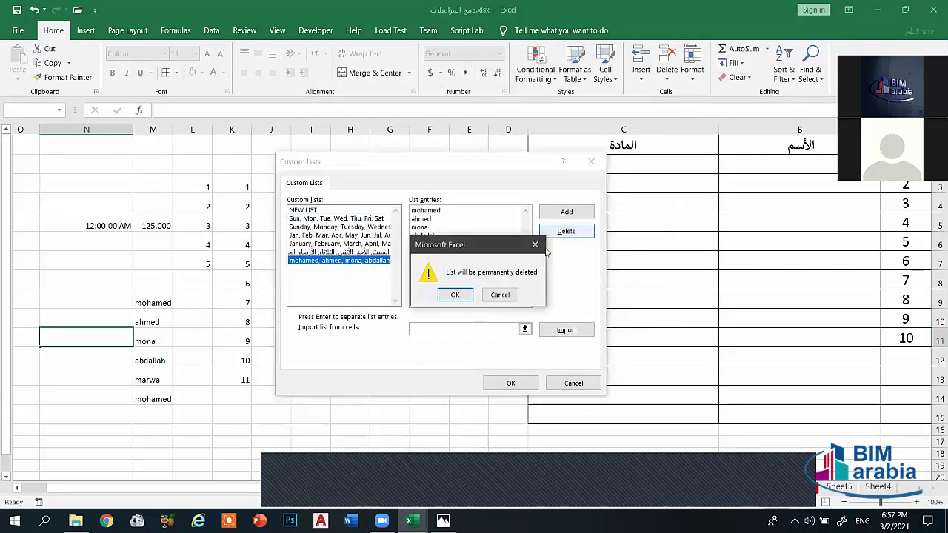
left_click(455, 295)
left_click(510, 383)
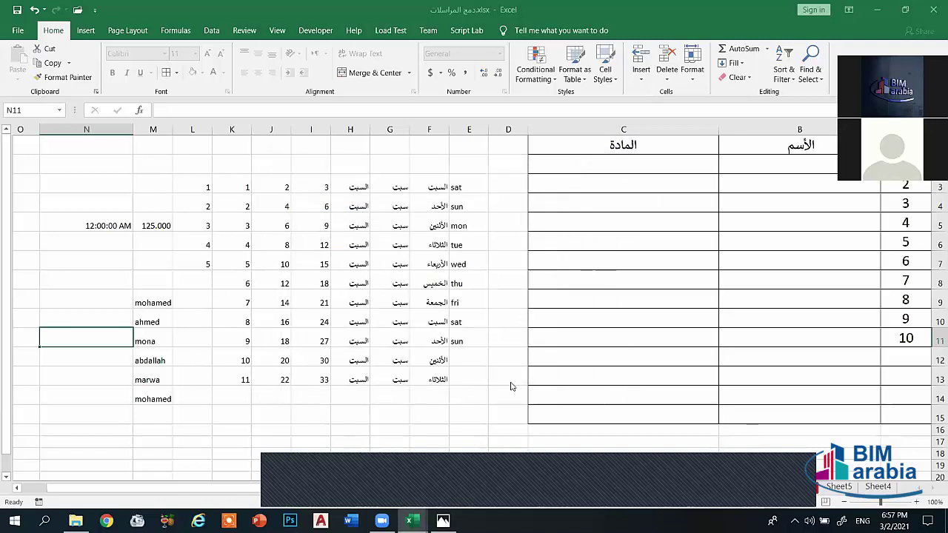
left_click(652, 449)
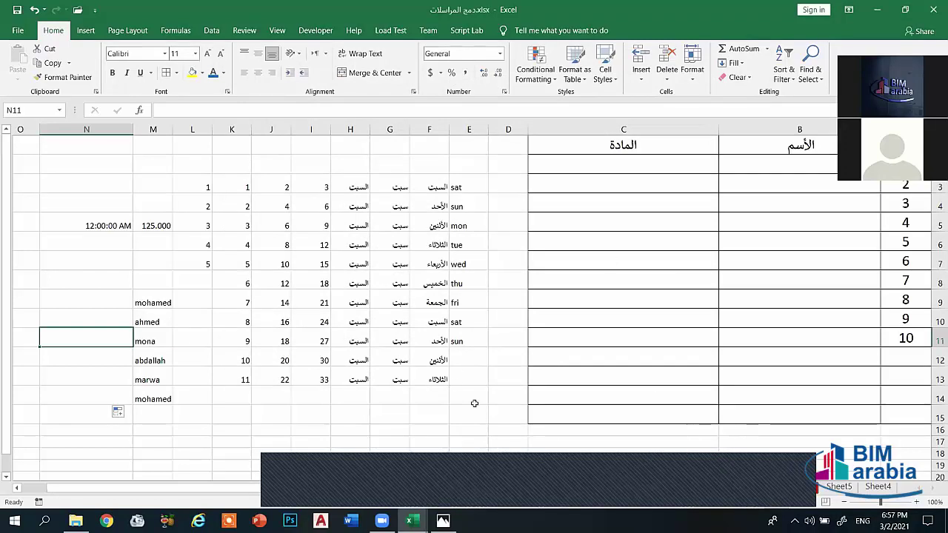
Step: Clear every scratch value in the range E3:N15
mouse_move(475, 413)
left_mouse_down()
mouse_move(139, 189)
mouse_move(126, 194)
left_mouse_up()
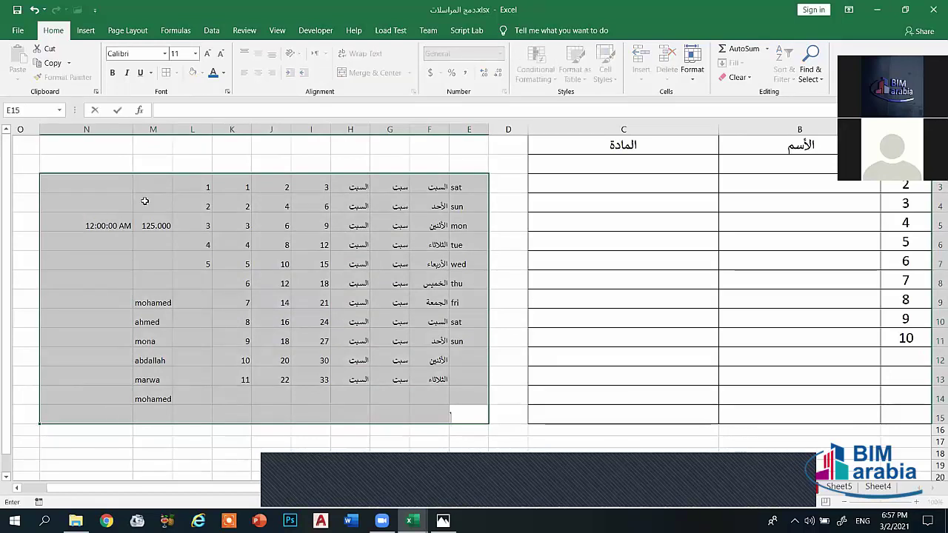
left_click_drag(448, 417, 135, 194)
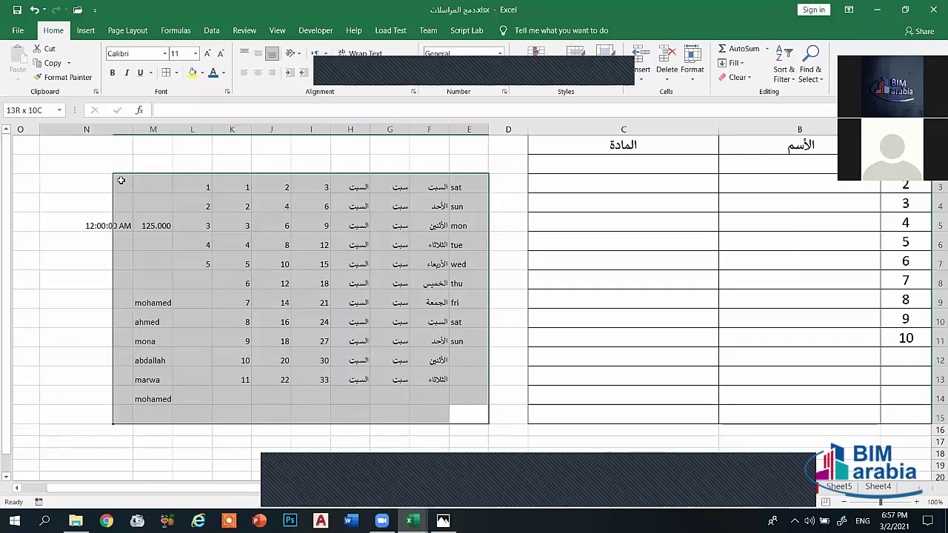
left_click_drag(135, 194, 121, 180)
key("Delete")
left_click(390, 261)
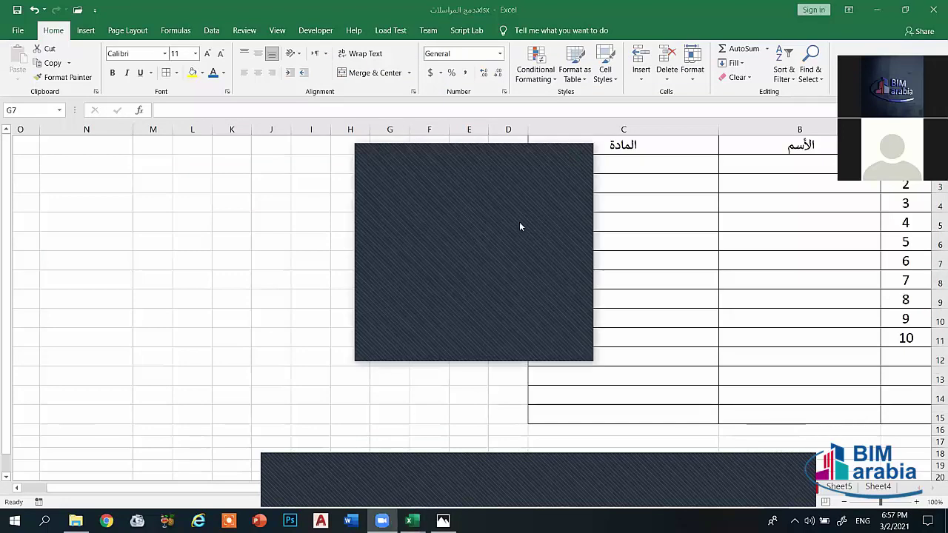
left_click(576, 157)
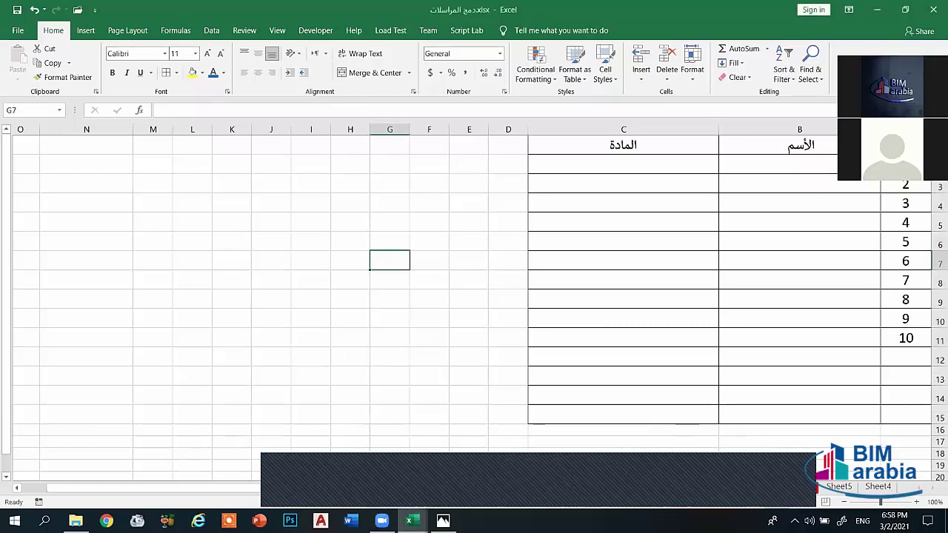
left_click(800, 164)
Step: Enter two Arabic full names into cells B2 and B3
type("l")
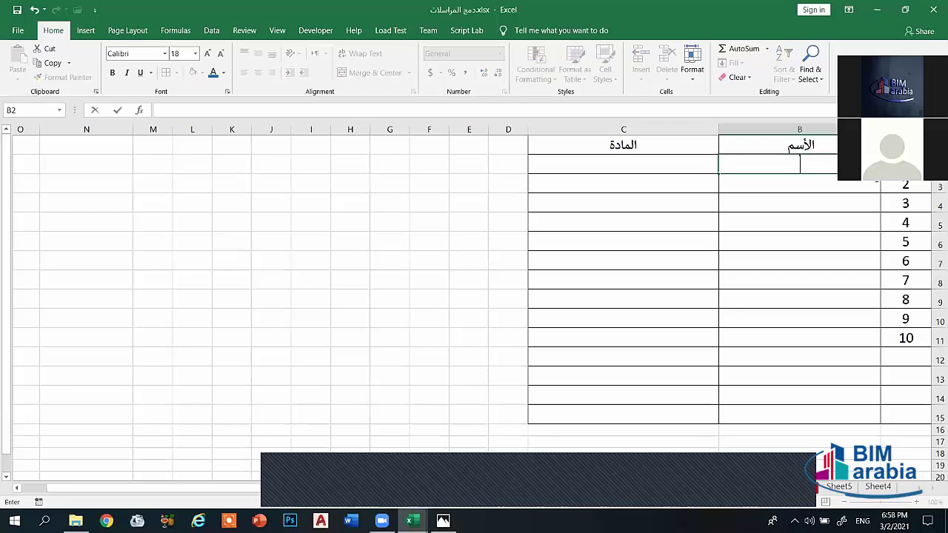
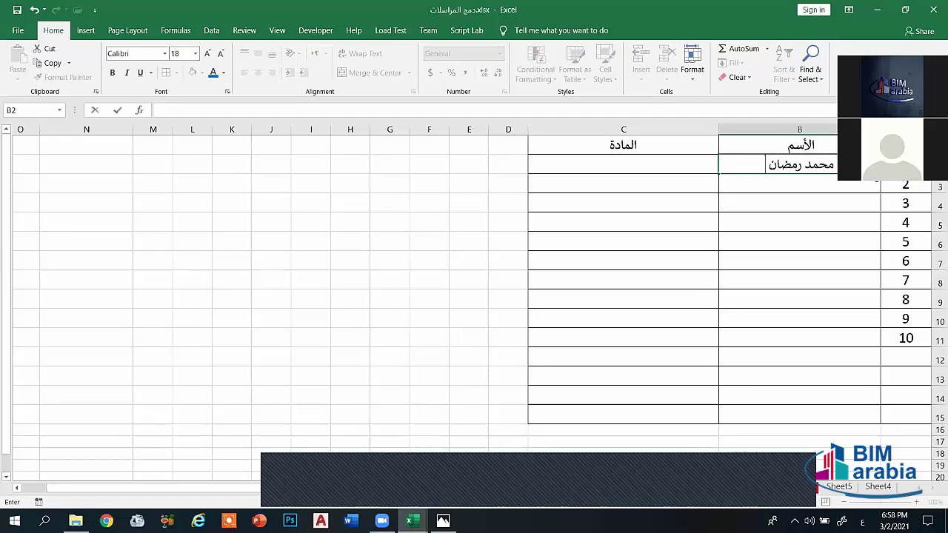
left_click(822, 183)
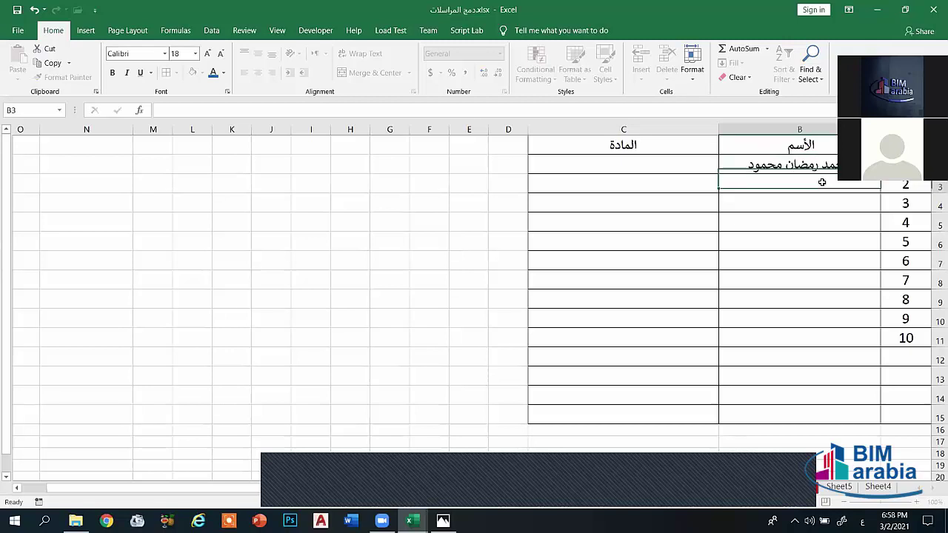
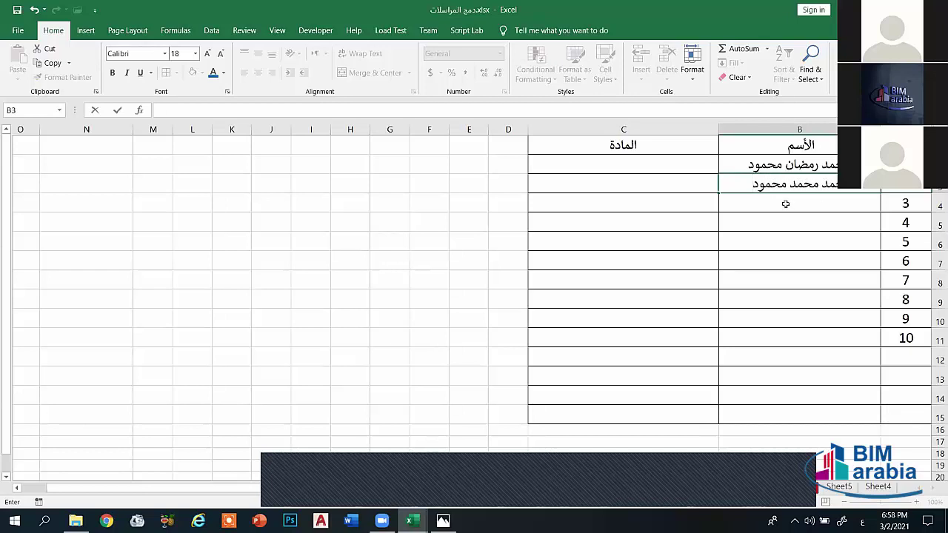
key("Return")
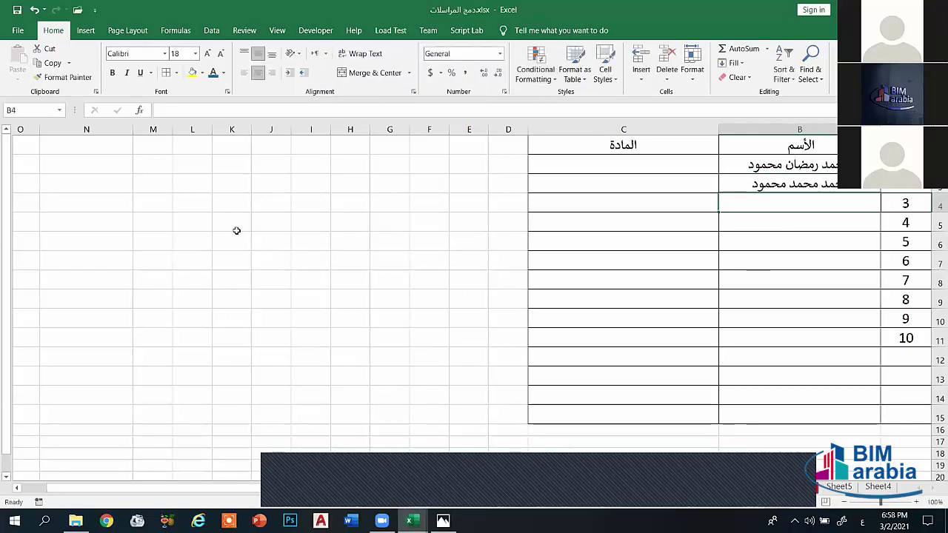
left_click(233, 243)
Step: Move the entry to K7 and enter 25/3 so it shows as the date 25-Mar
type("25/3")
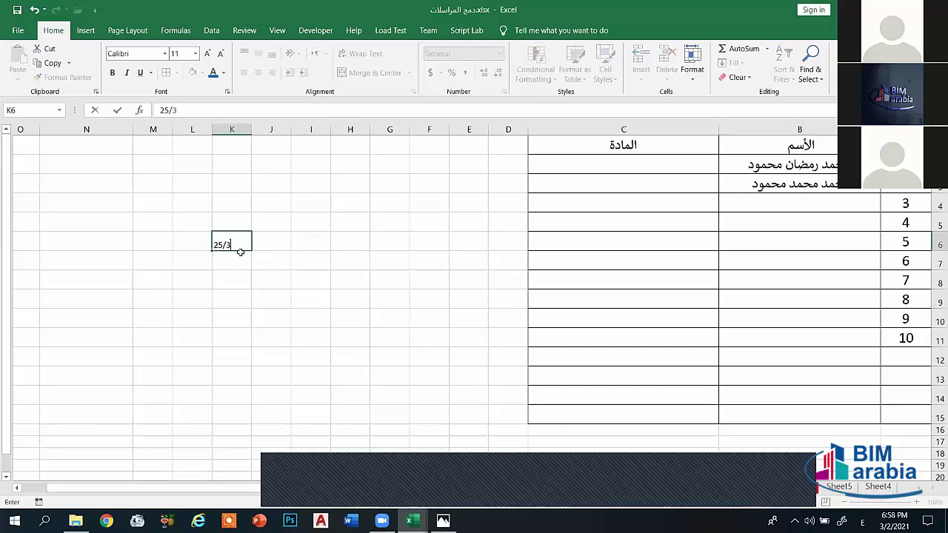
left_click_drag(240, 252, 236, 272)
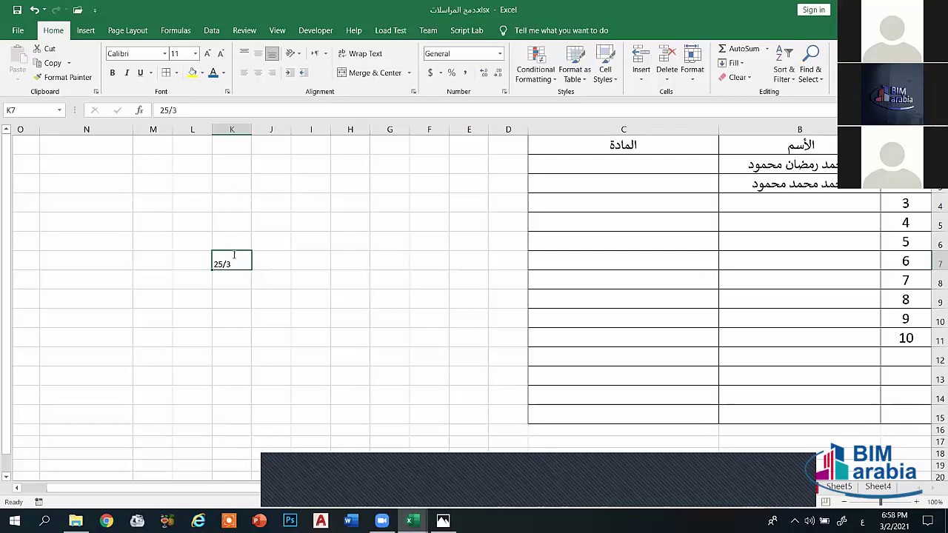
type("3/")
left_click(238, 283)
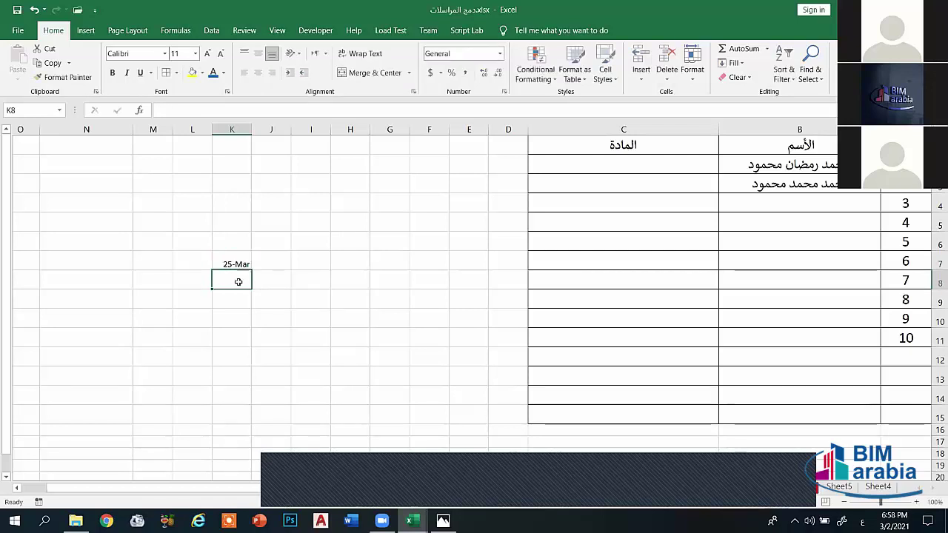
left_click(250, 263)
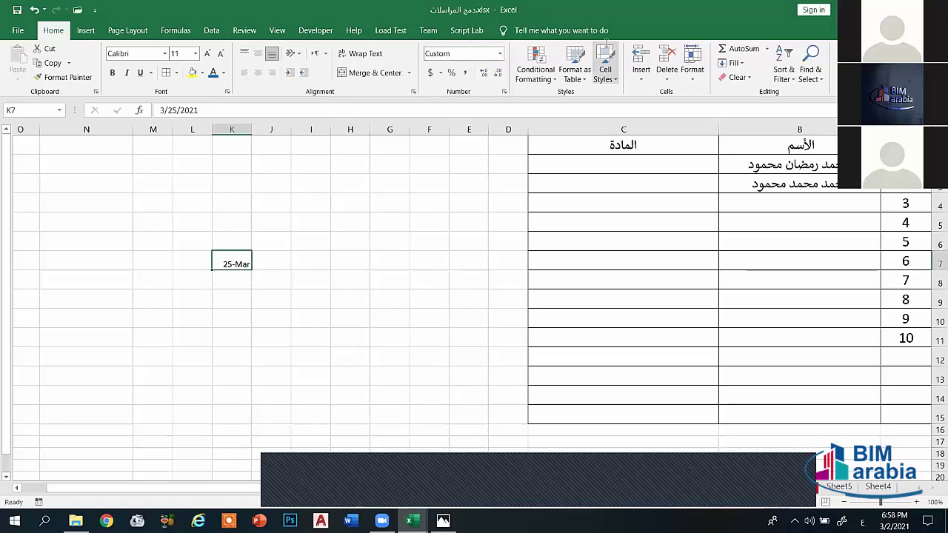
Step: Format K7 as Fraction and enter 1/8
left_click(500, 54)
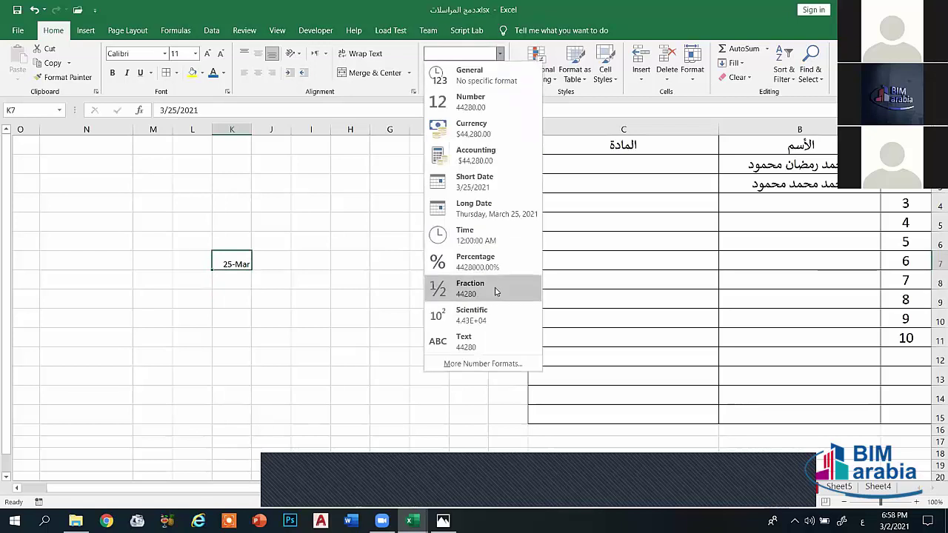
left_click(495, 288)
type("3")
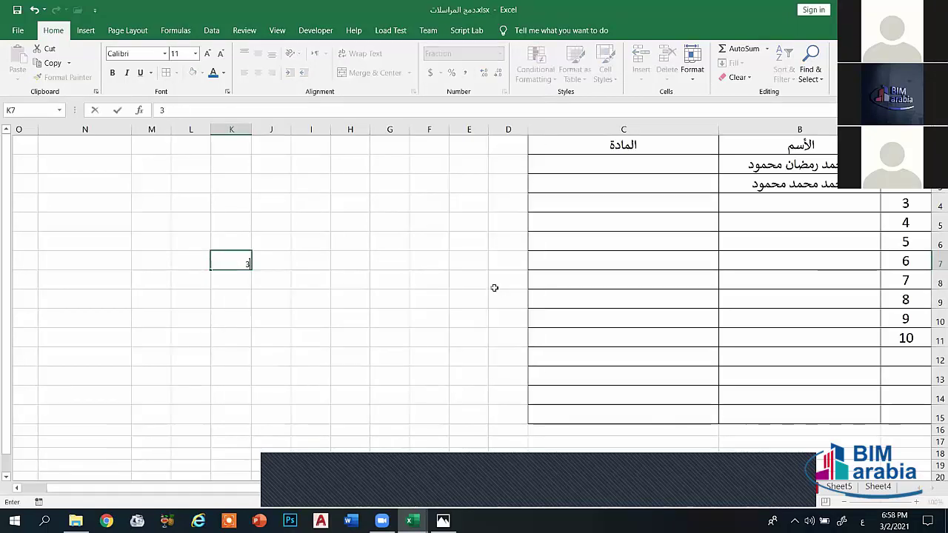
type("1/8")
left_click(253, 295)
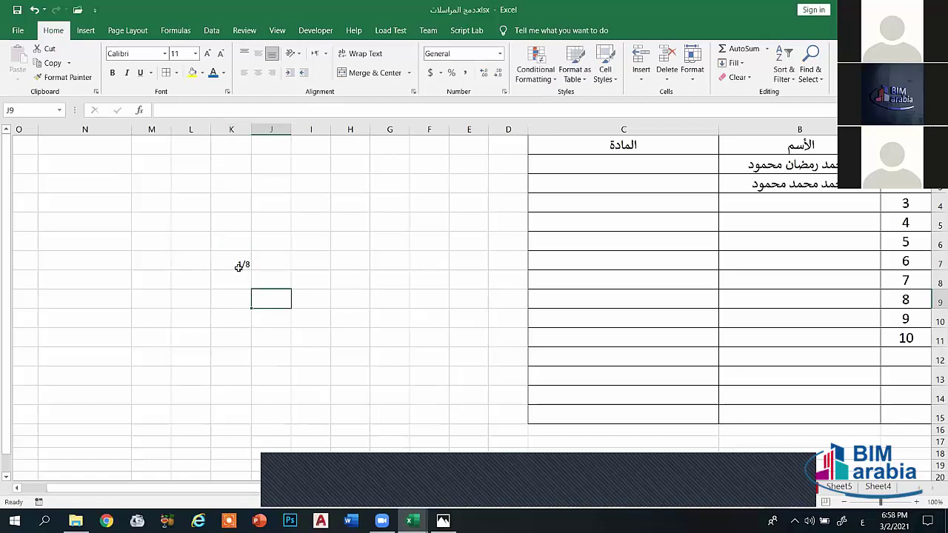
left_click(238, 266)
left_click(500, 53)
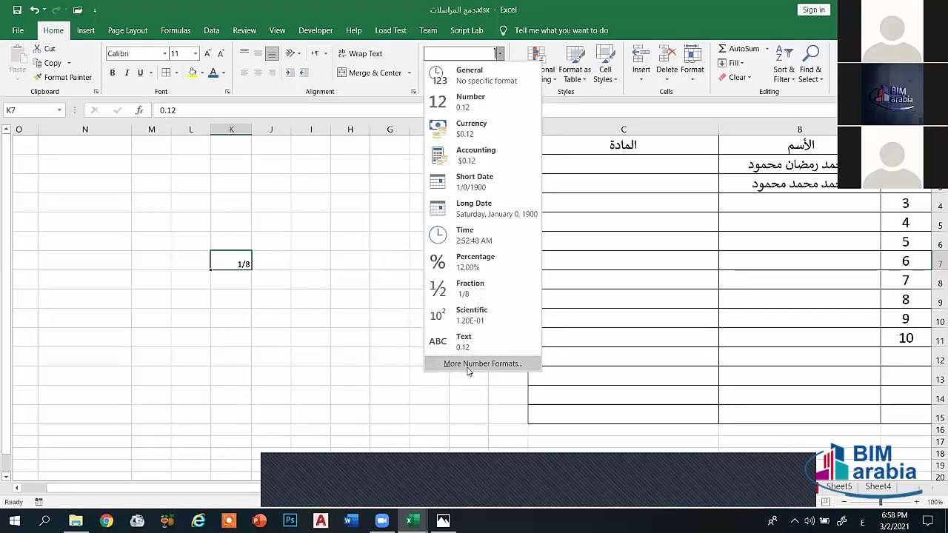
Step: Apply the As halves fraction format to K7 through More Number Formats
left_click(469, 363)
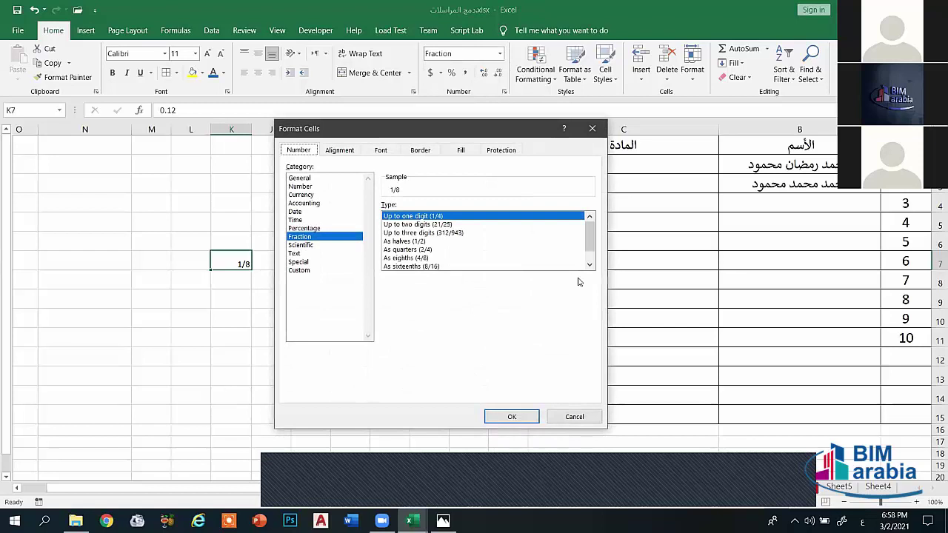
left_click_drag(489, 136, 487, 156)
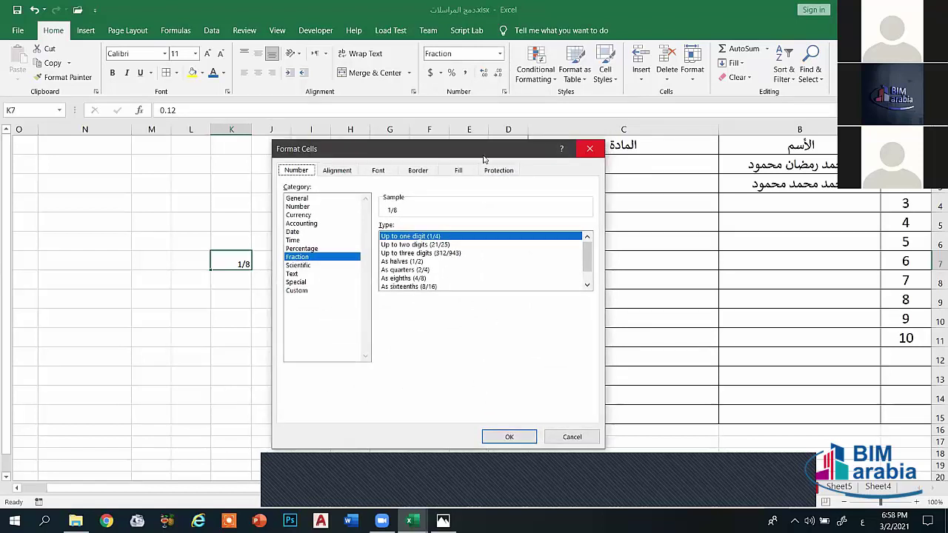
left_click(589, 152)
left_click(500, 54)
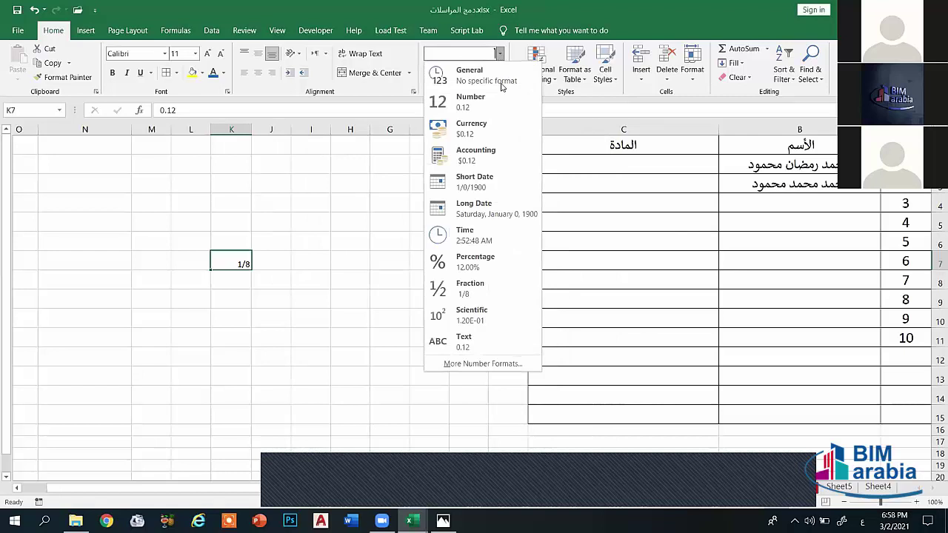
left_click(470, 364)
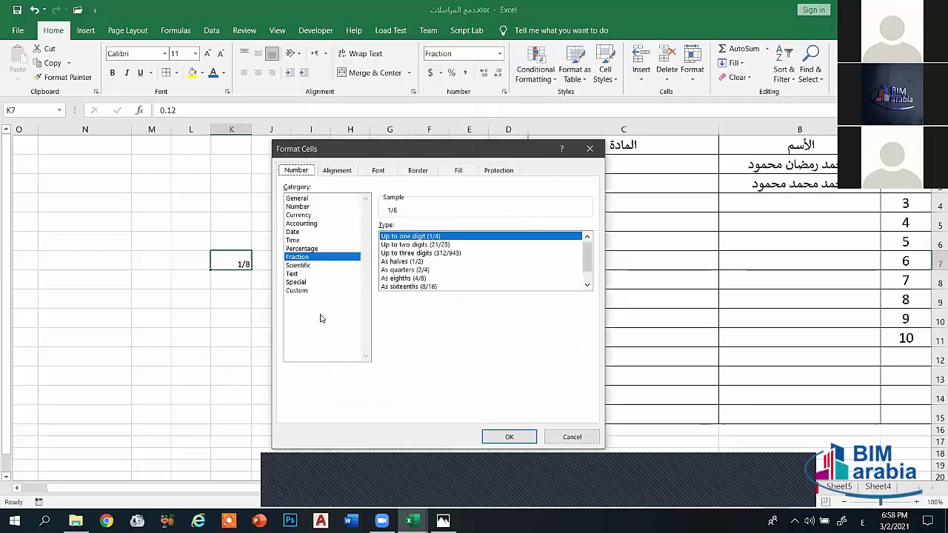
left_click(295, 282)
left_click(293, 274)
left_click(296, 265)
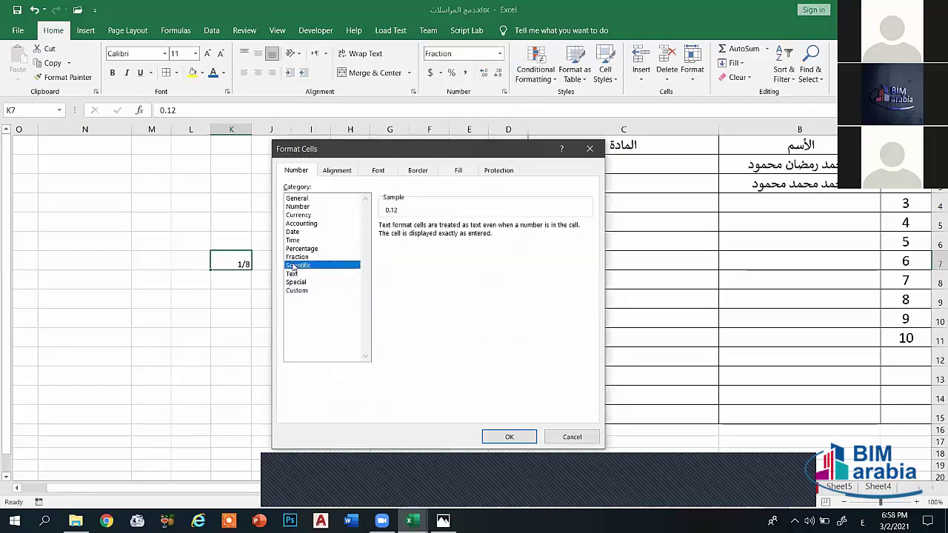
left_click(297, 257)
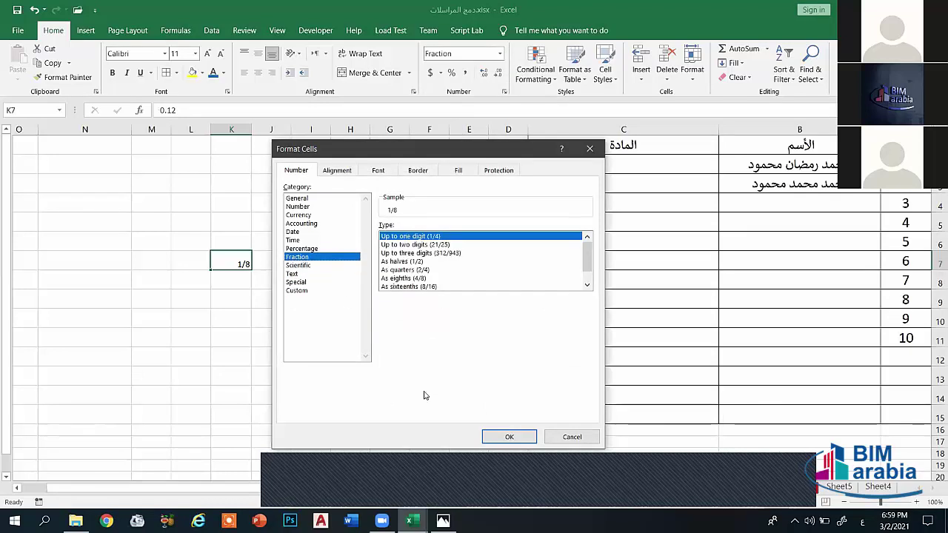
left_click(425, 245)
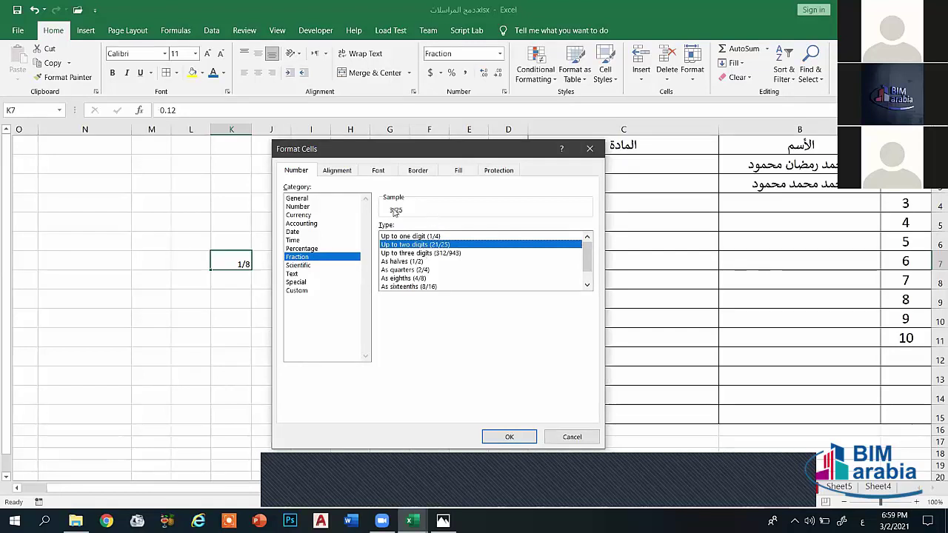
left_click(419, 270)
scroll(585, 255, "down", 1)
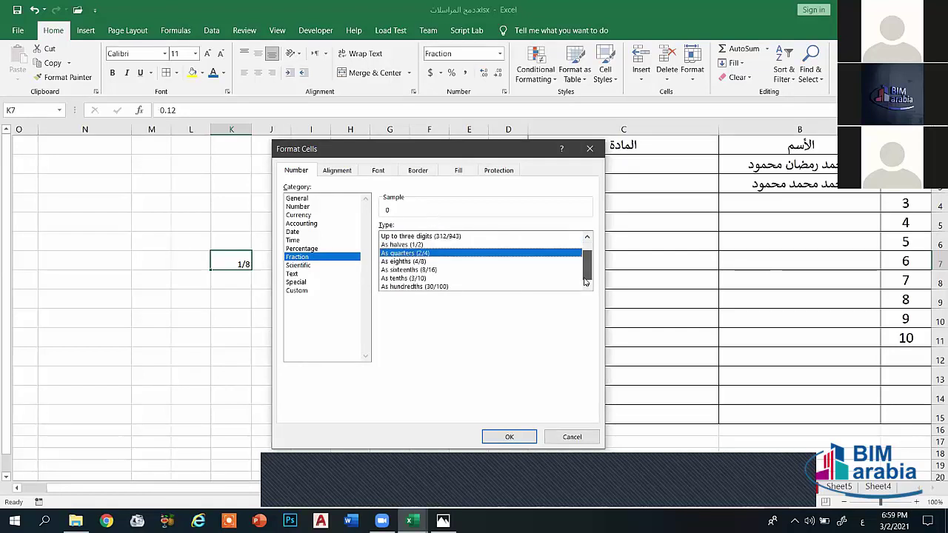
scroll(585, 255, "up", 1)
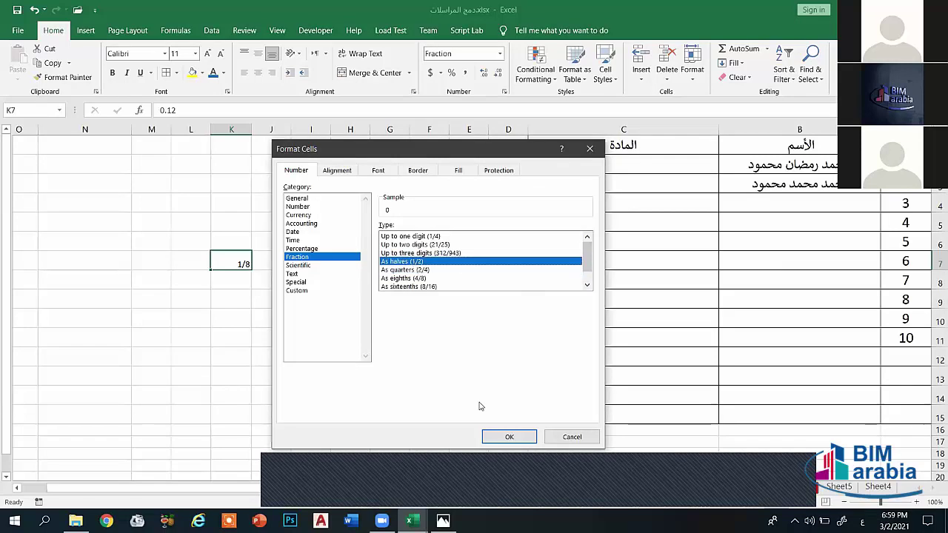
left_click(510, 437)
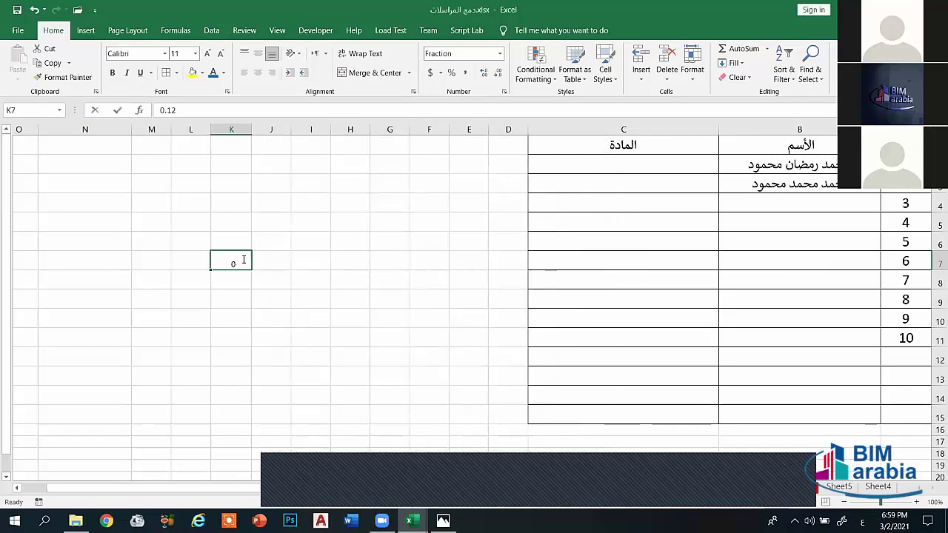
Step: Enter 5/8 in K7 and compare the fraction types in Format Cells without applying changes
type("5/8")
key("ctrl+Return")
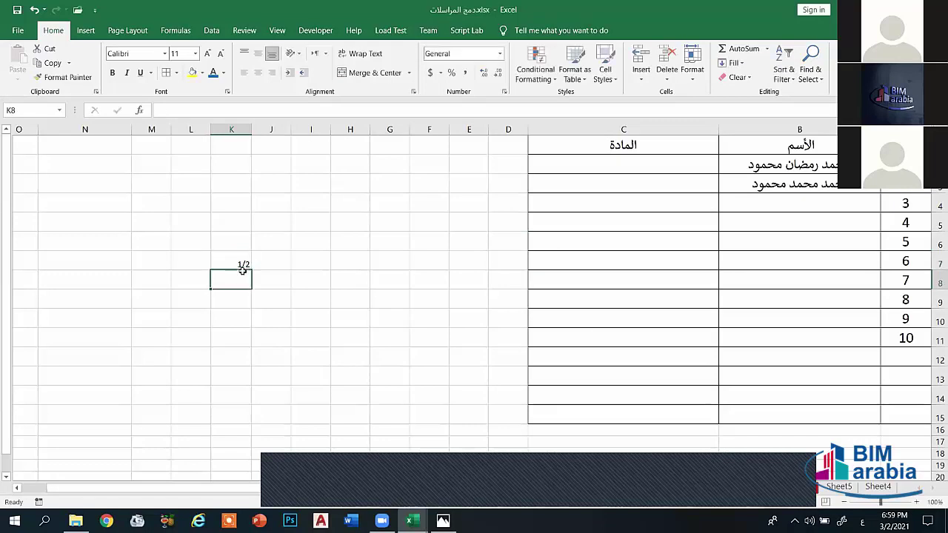
left_click(500, 54)
key("ctrl+1")
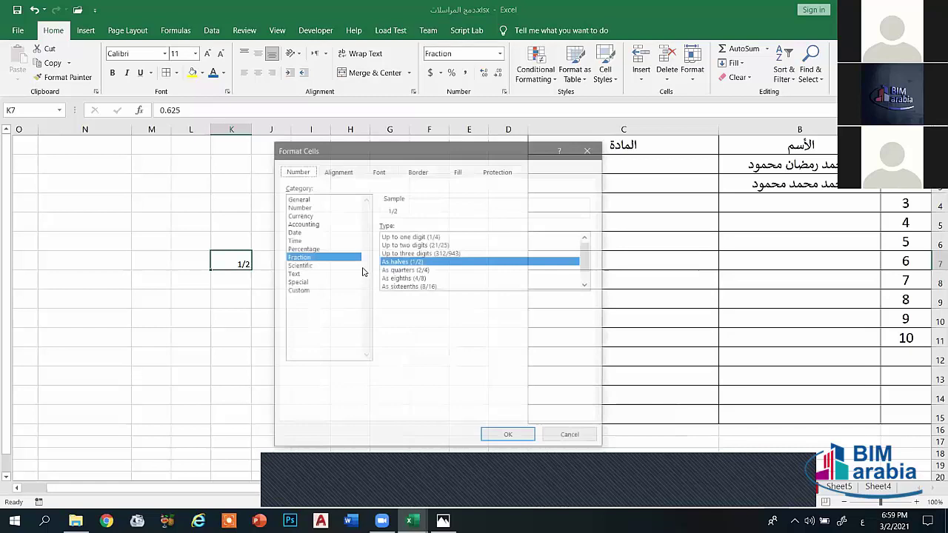
left_click(420, 269)
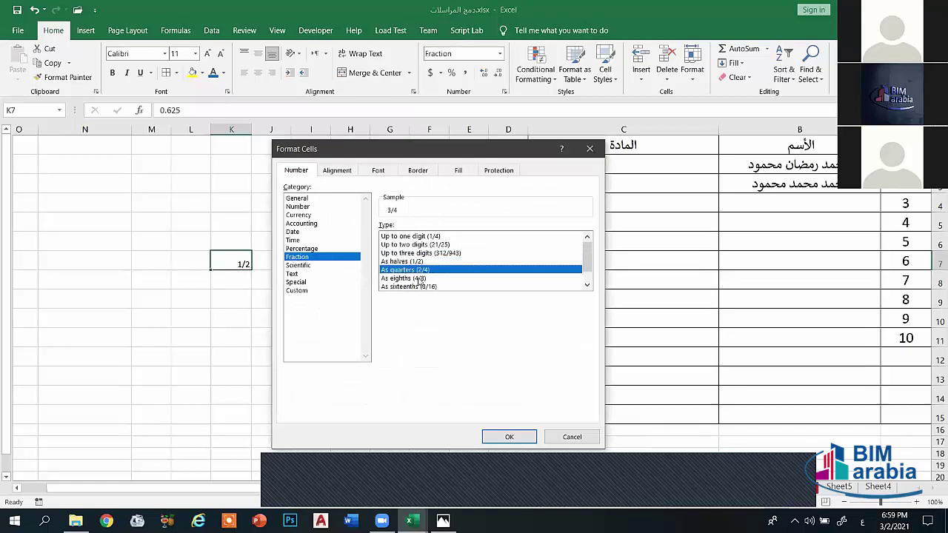
left_click(416, 279)
left_click(416, 286)
left_click(419, 270)
left_click(420, 253)
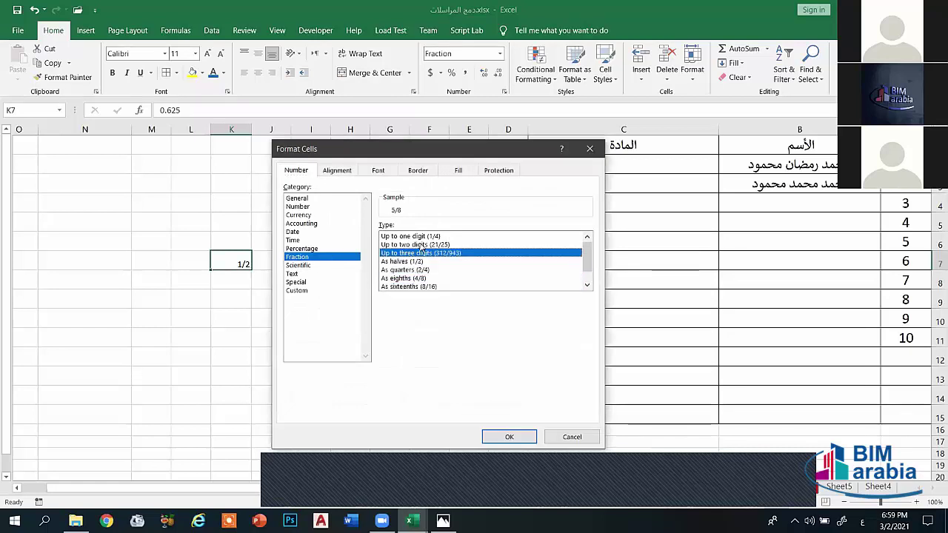
left_click(419, 244)
left_click(585, 152)
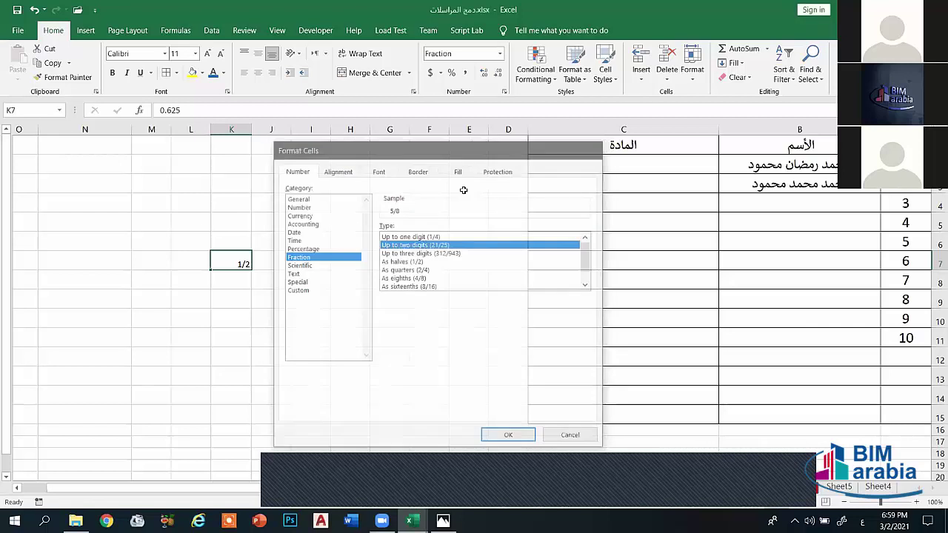
type("1")
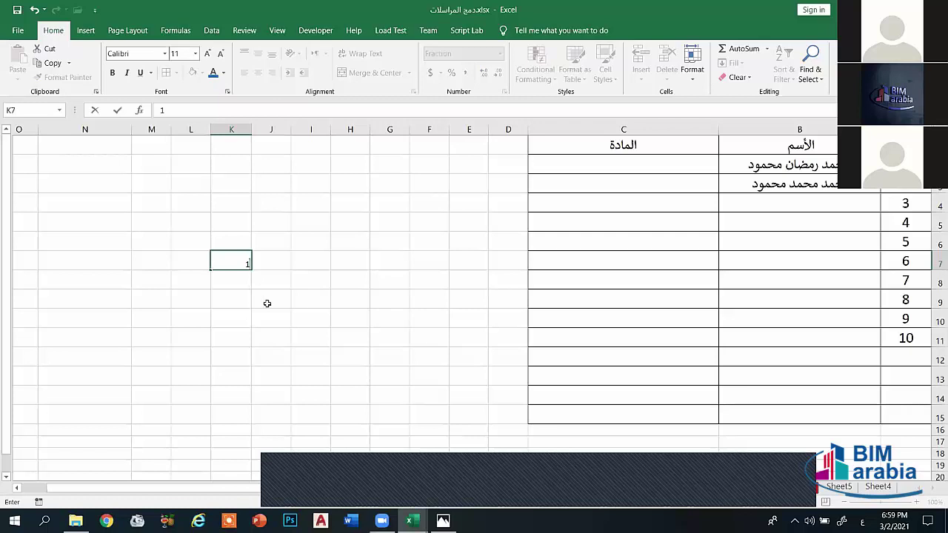
left_click(306, 297)
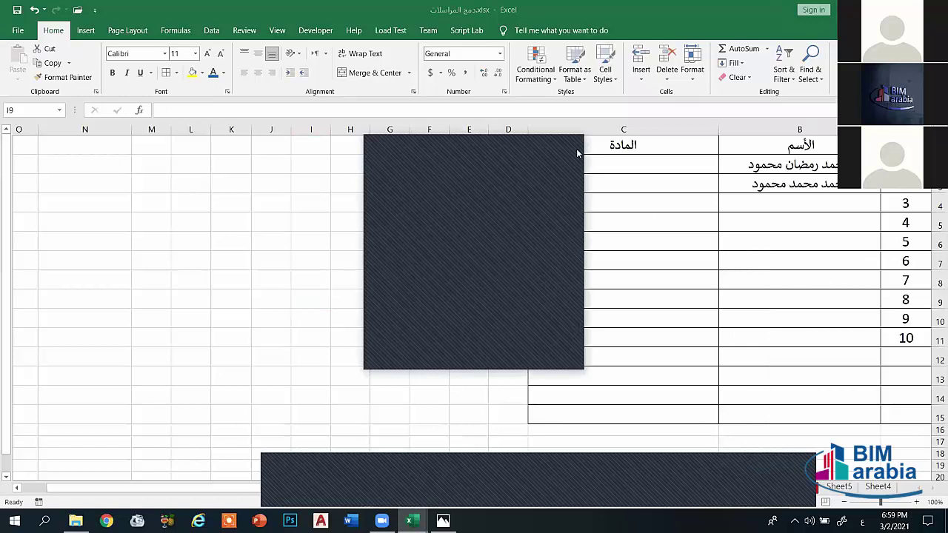
Step: Enter 1/2 in K8 and give it the As halves fraction format
left_click(239, 283)
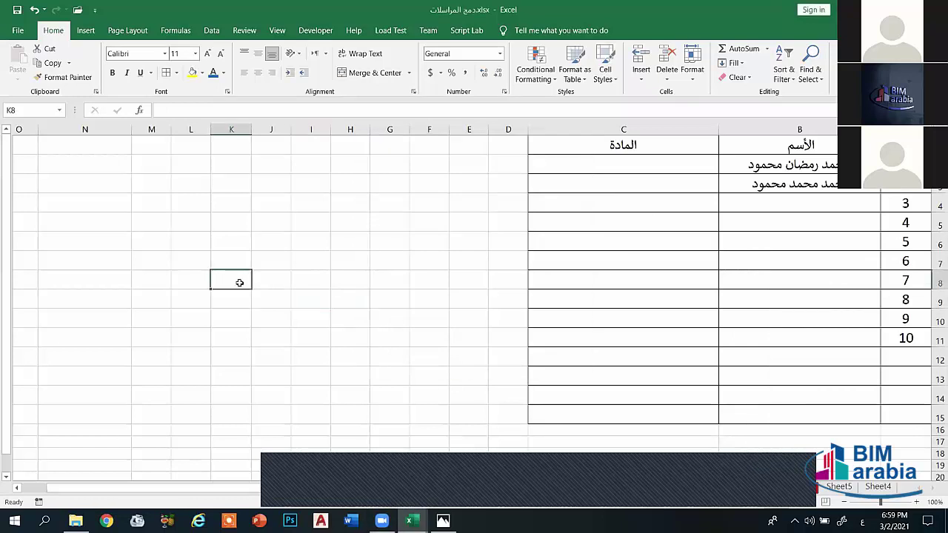
type("1/2")
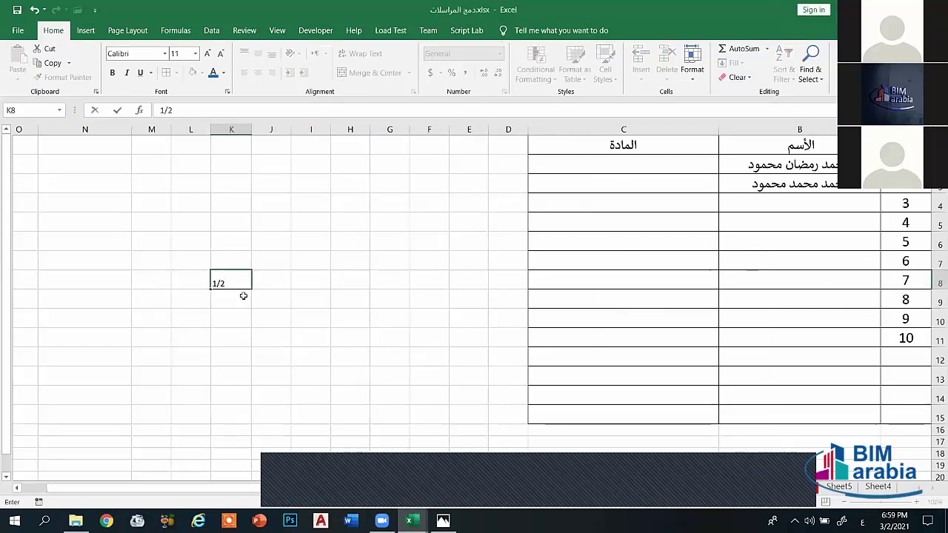
key("Return")
left_click(246, 285)
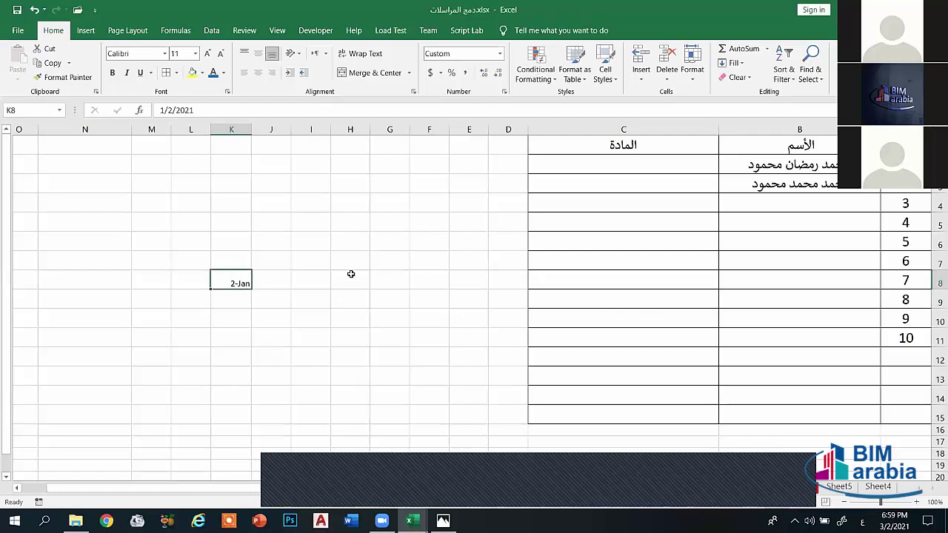
left_click(499, 54)
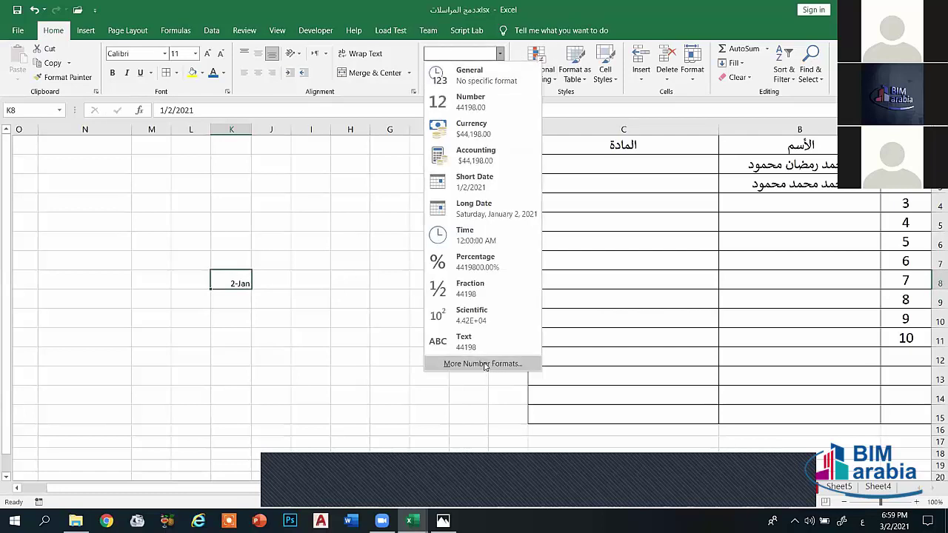
left_click(489, 363)
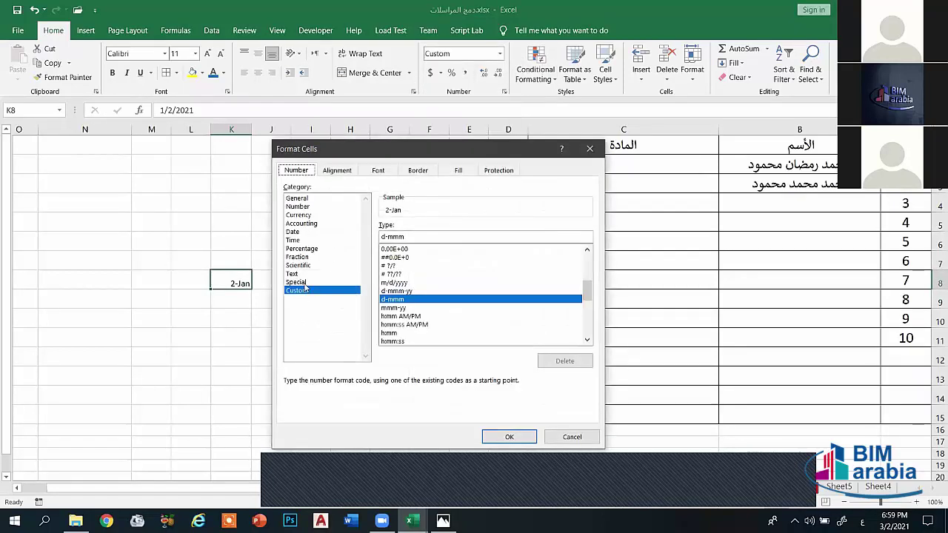
left_click(300, 258)
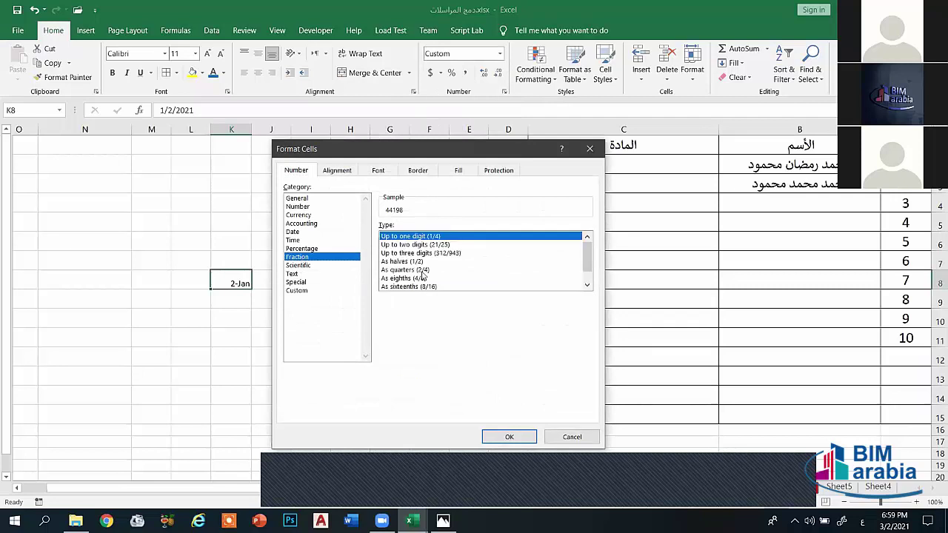
left_click(444, 254)
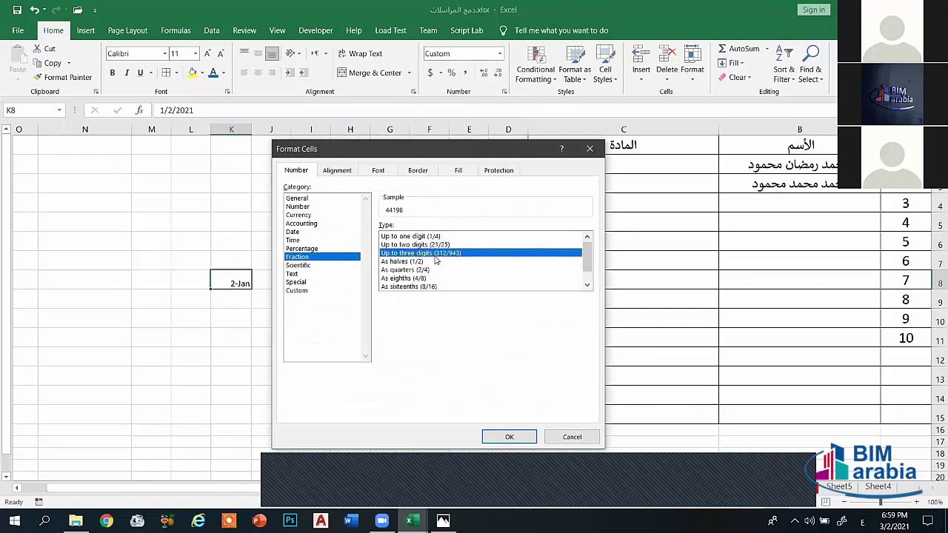
left_click(411, 262)
left_click(504, 437)
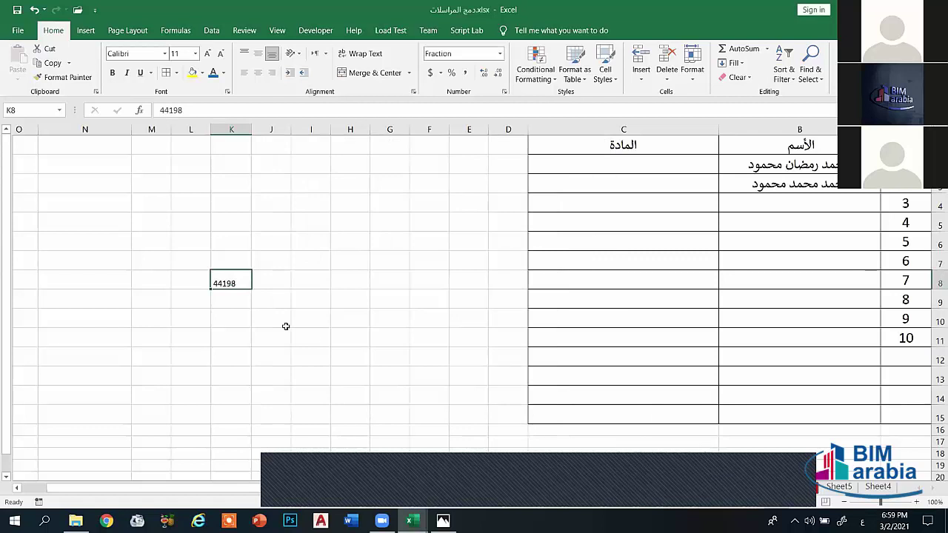
type("1/2")
left_click(232, 304)
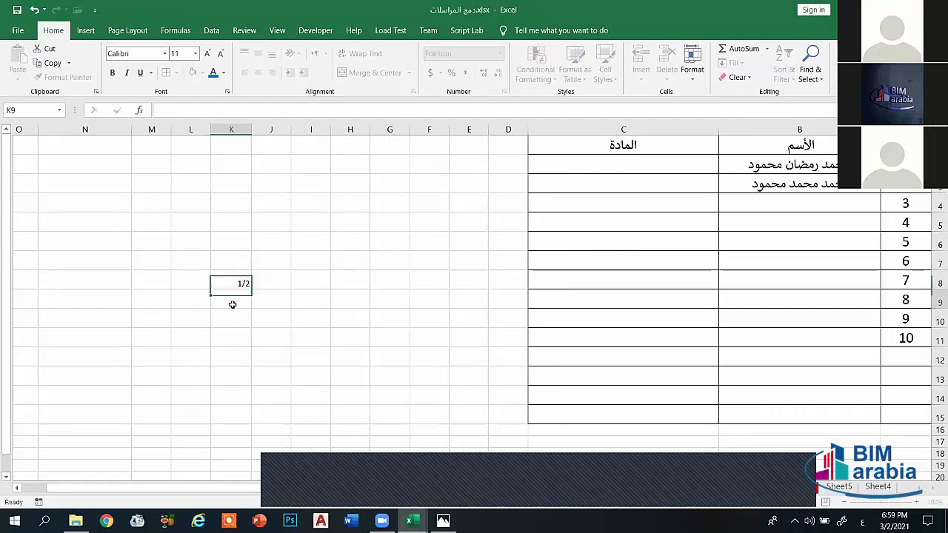
key("Up")
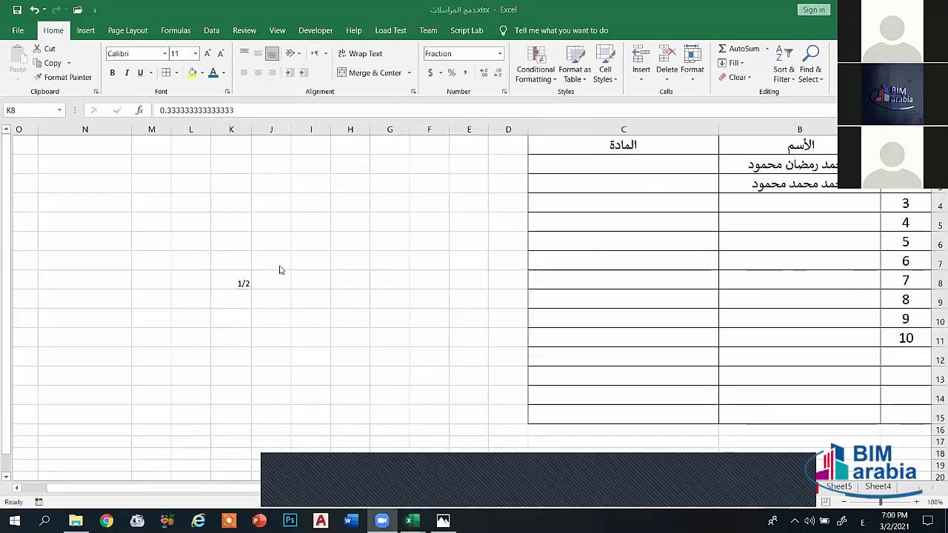
Step: Preview the one- and two-digit fraction types for K8, closing without changes
left_click(501, 54)
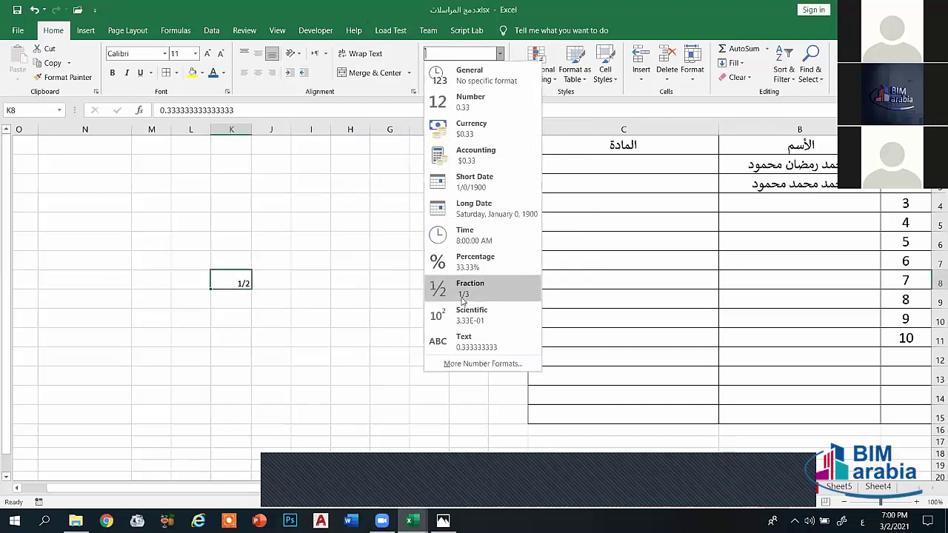
left_click(481, 363)
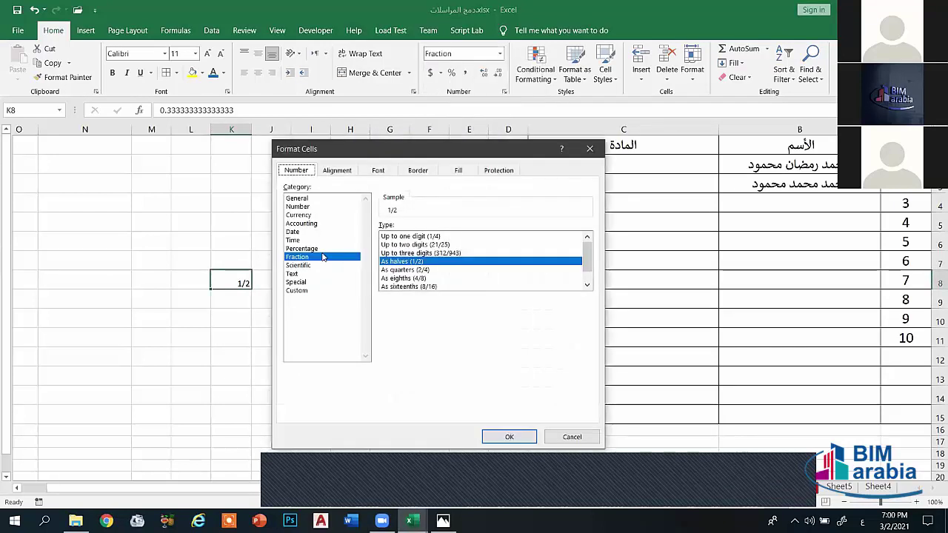
left_click(413, 253)
left_click(427, 270)
left_click(415, 236)
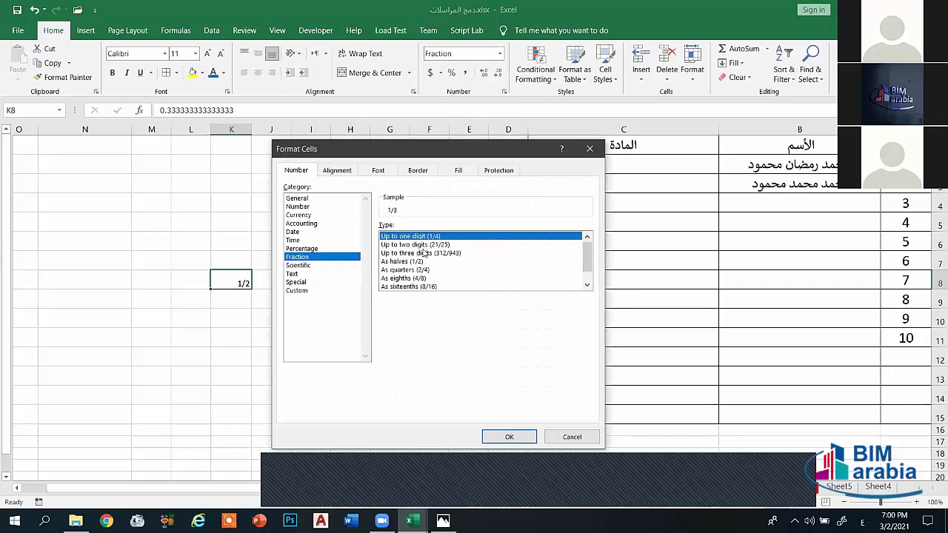
left_click(401, 246)
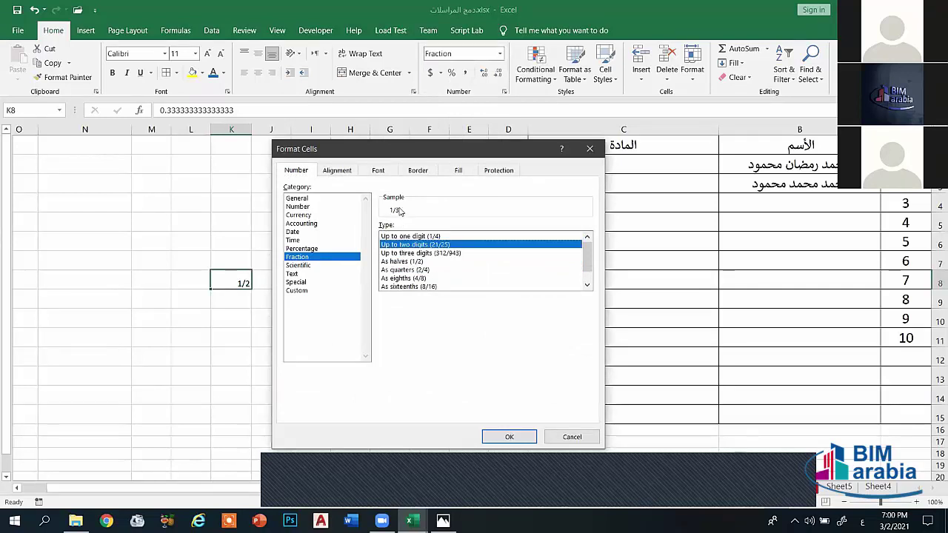
left_click(402, 237)
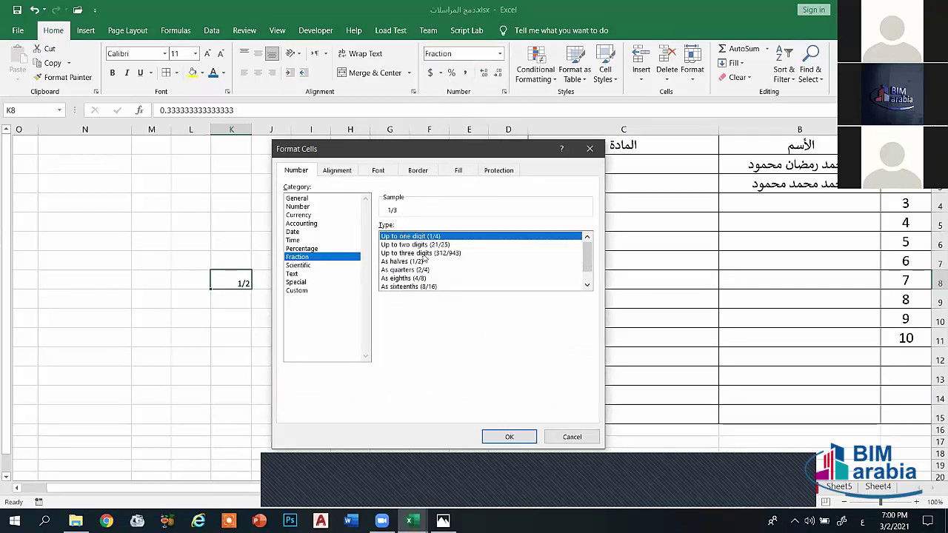
left_click(589, 149)
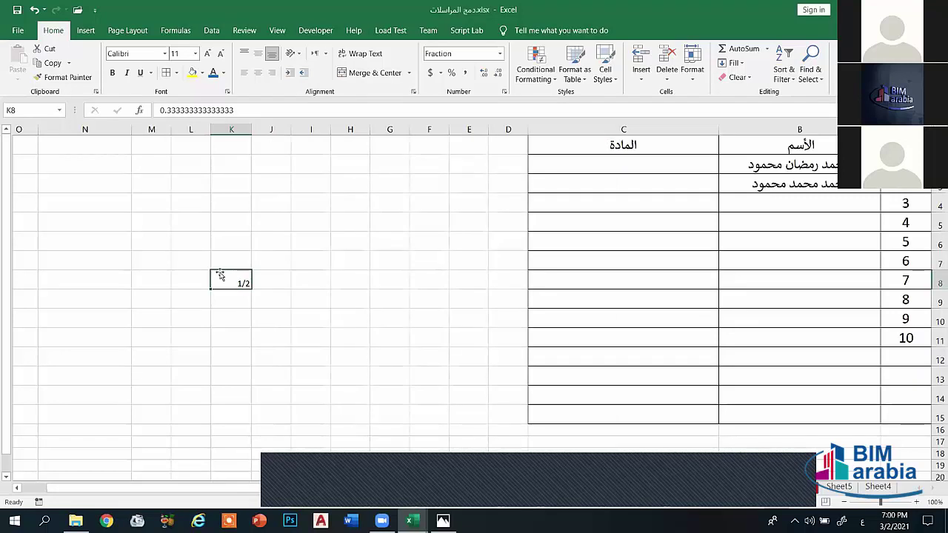
Step: Enter the formula =1/2 in K8
type("=")
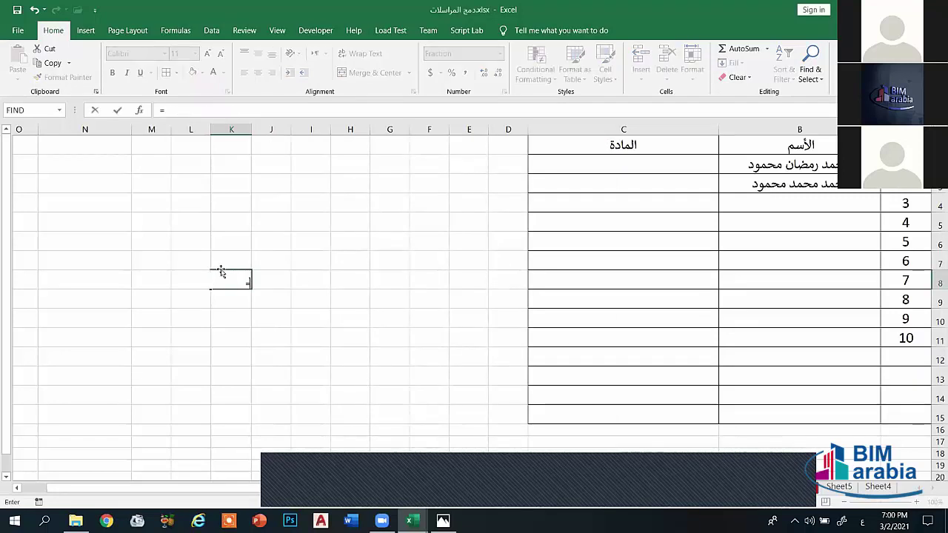
type("/2")
key("Return")
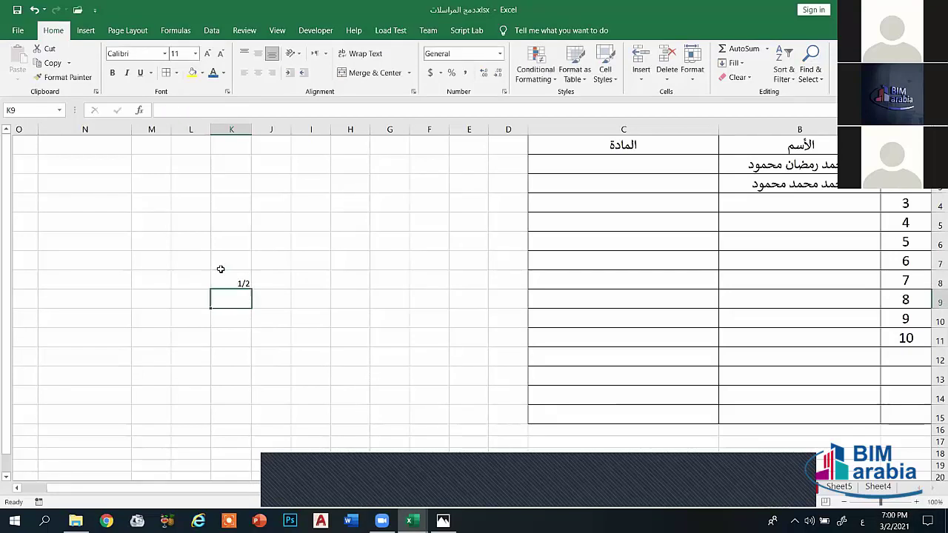
left_click(244, 284)
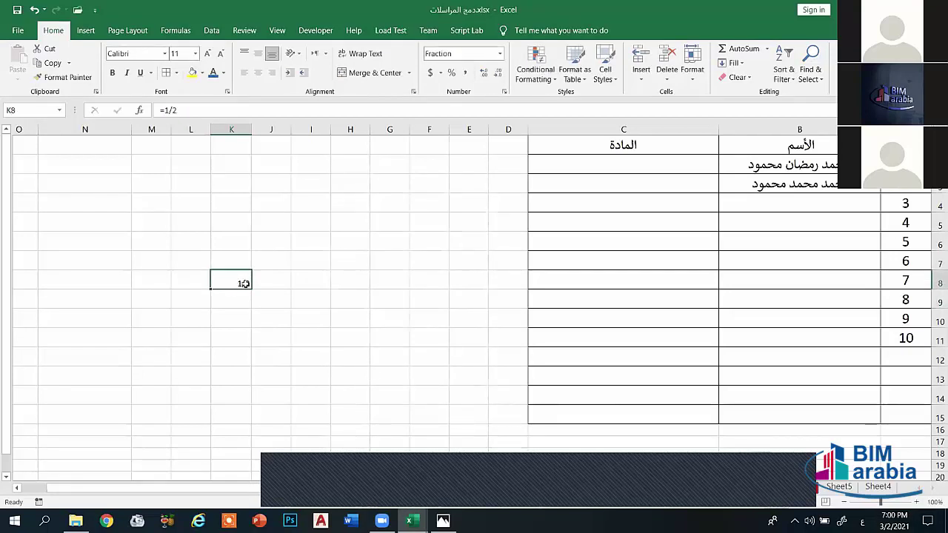
type("=")
type("1/")
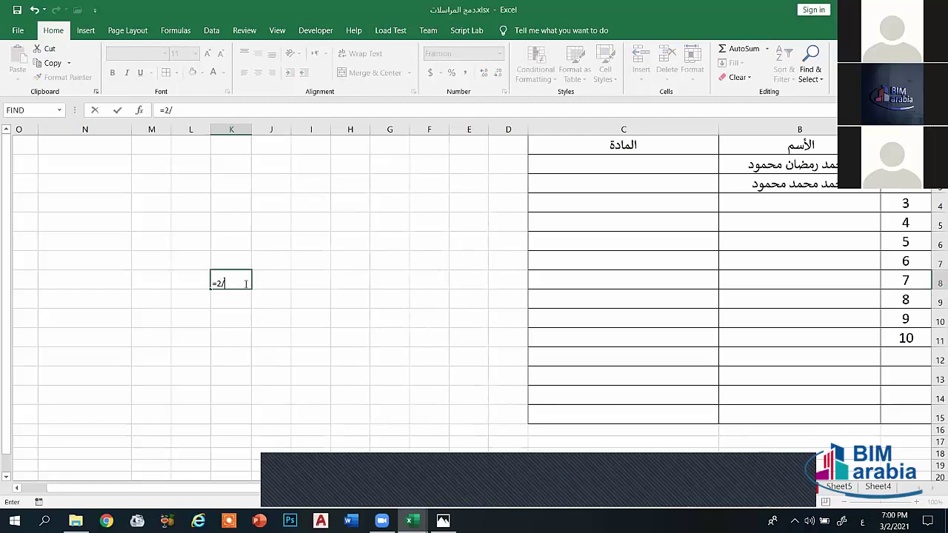
type("2")
key("Return")
left_click(242, 282)
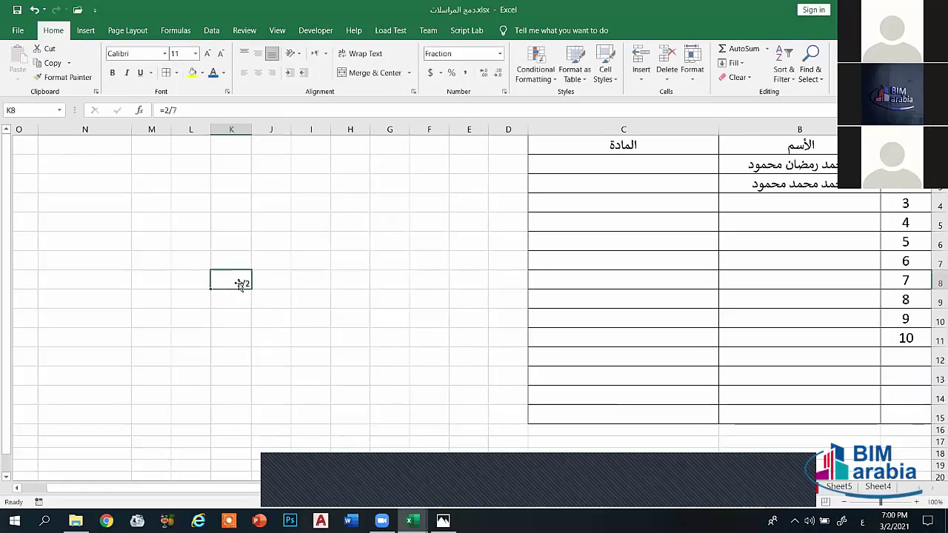
Step: Enter the formulas =5/3 in H10 and =2/6 in H9
left_click(357, 325)
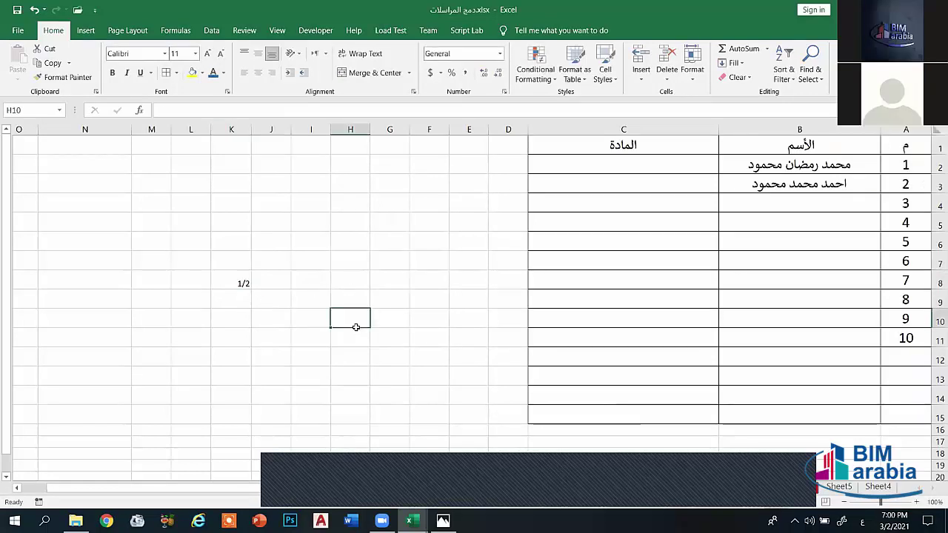
type("=5/")
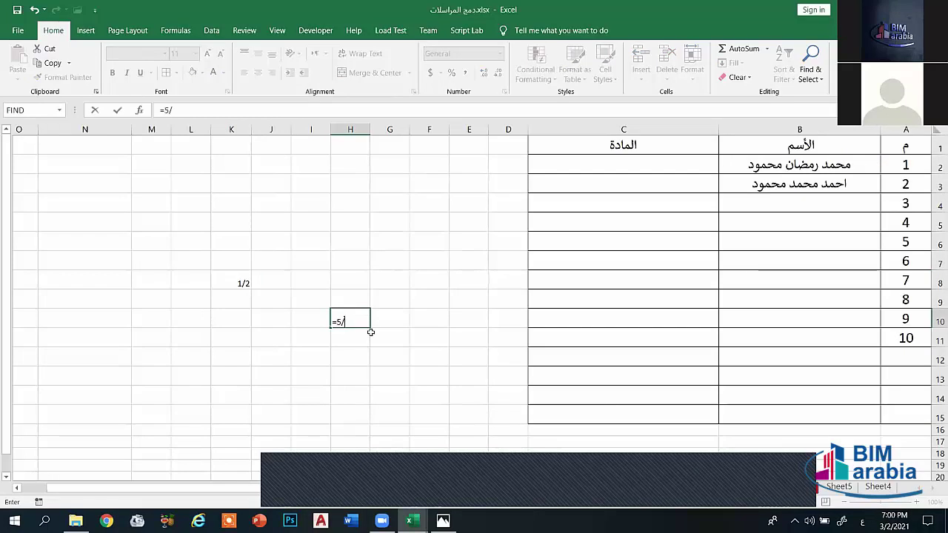
type("3")
key("Return")
left_click(357, 321)
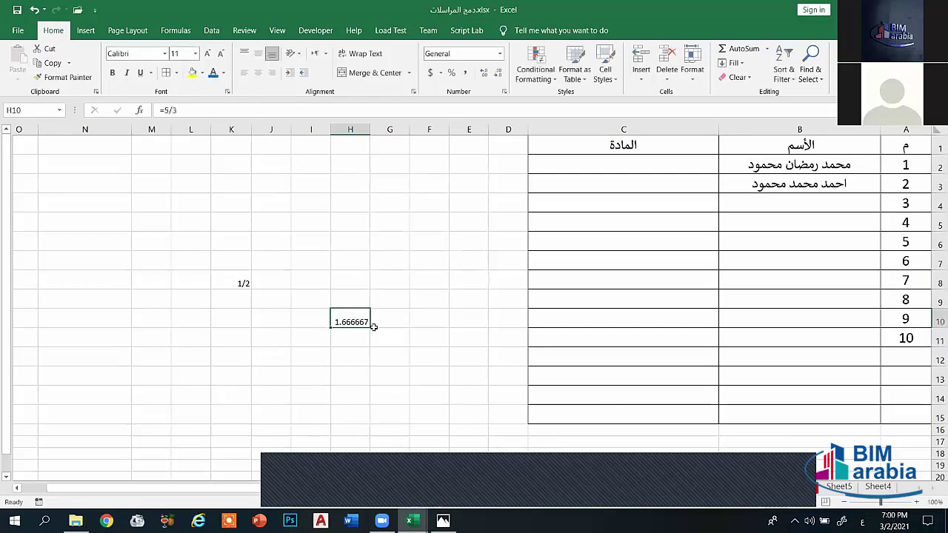
left_click(345, 303)
type("=2/6")
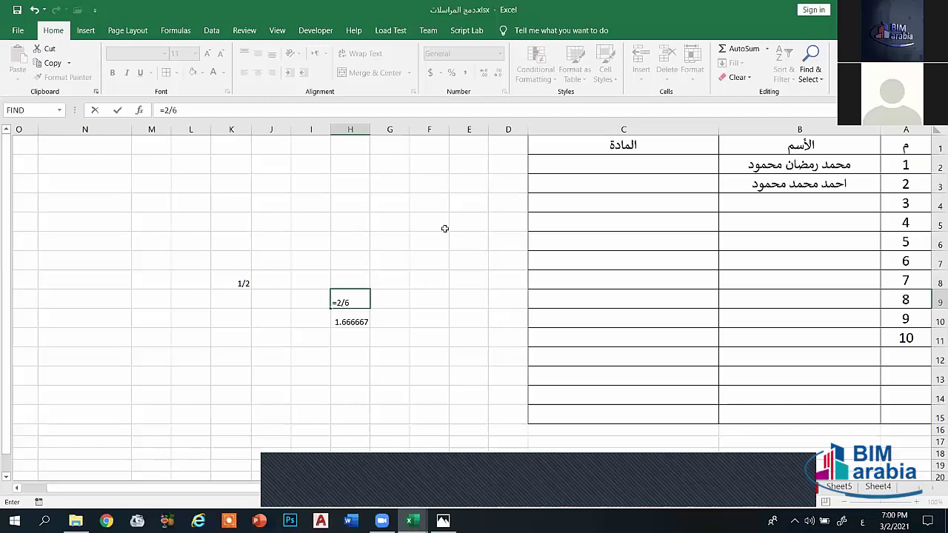
key("Return")
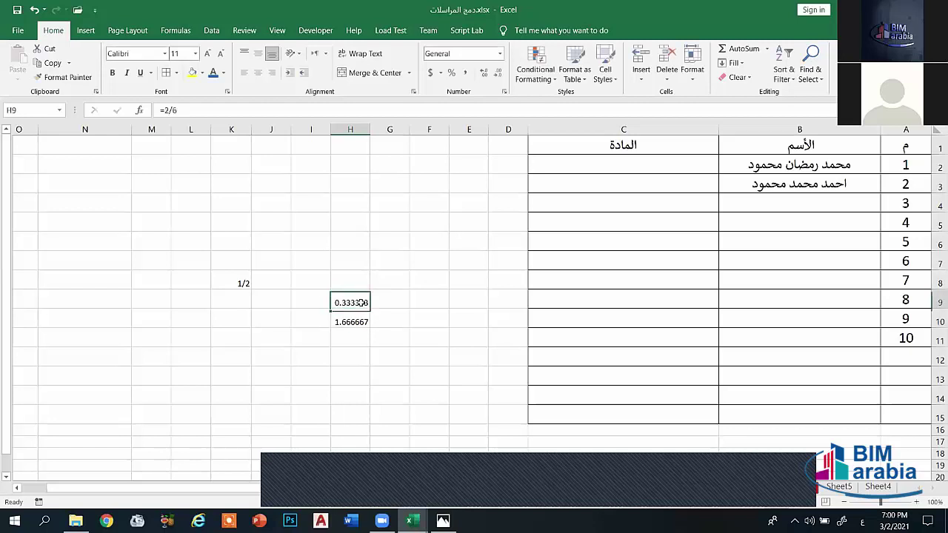
Step: Clear the scratch results from the H8:K10 block
mouse_move(354, 319)
left_mouse_down()
mouse_move(264, 282)
mouse_move(237, 282)
left_mouse_up()
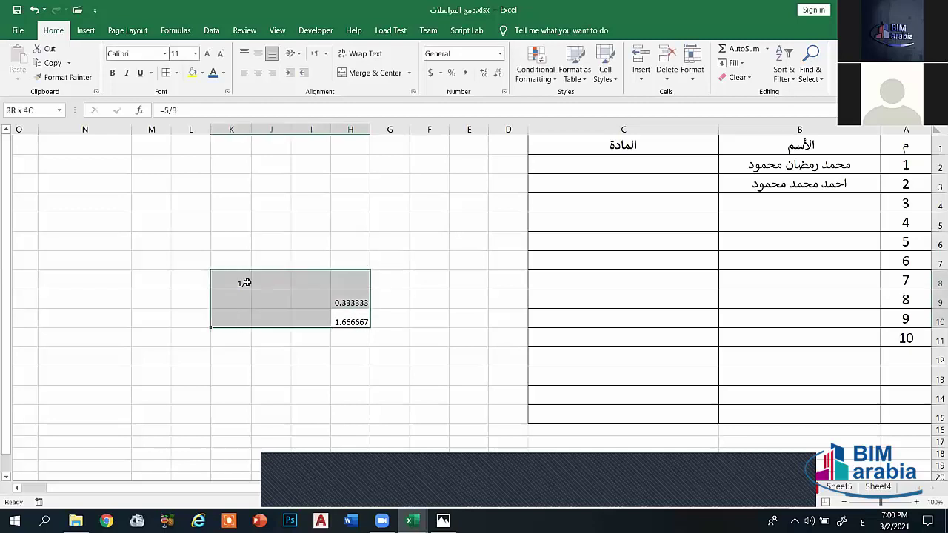
key("Delete")
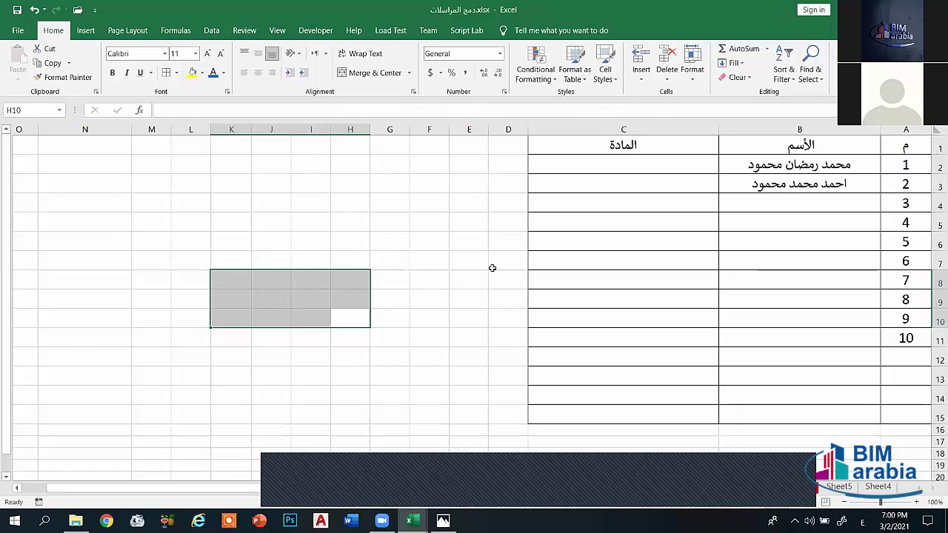
key("Up")
key("Up")
key("Up")
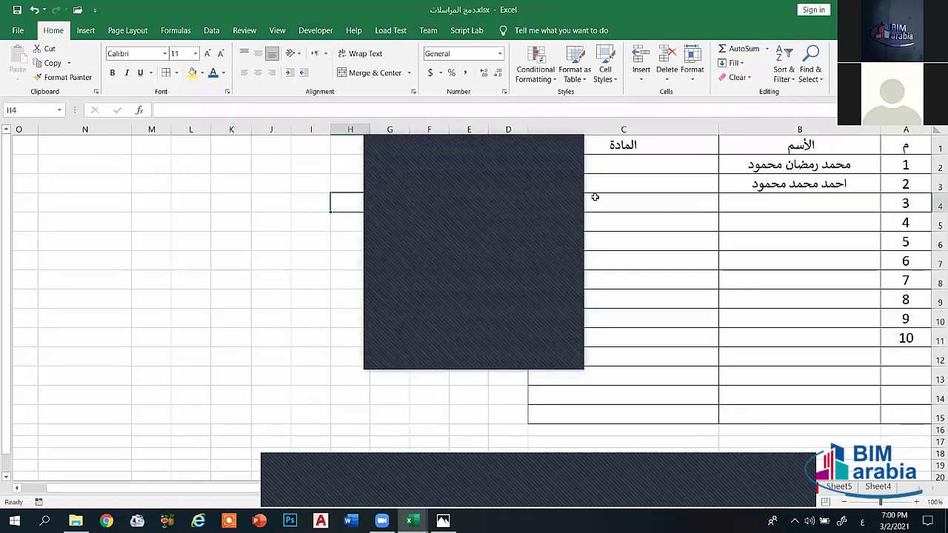
Step: Format H7 as Text and enter 1/6 so it stays literal text
left_click(352, 259)
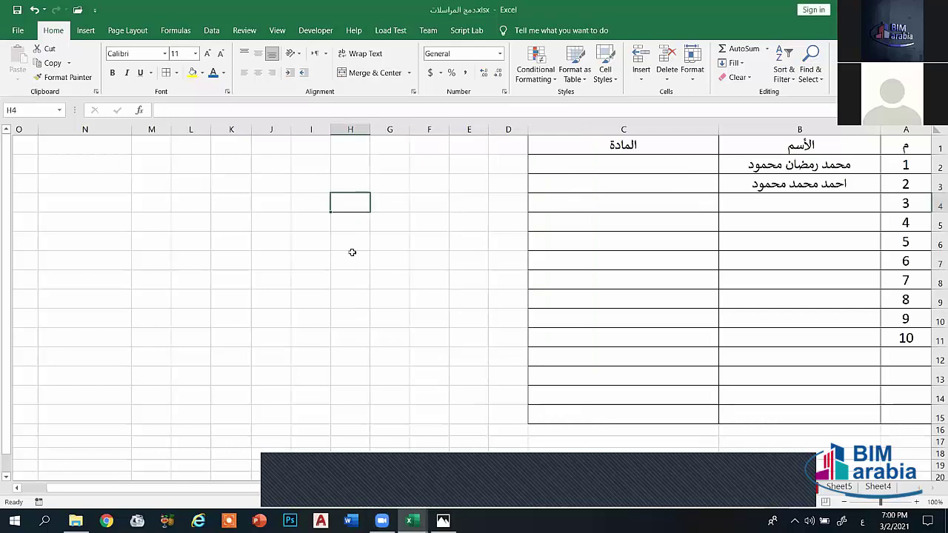
left_click(500, 53)
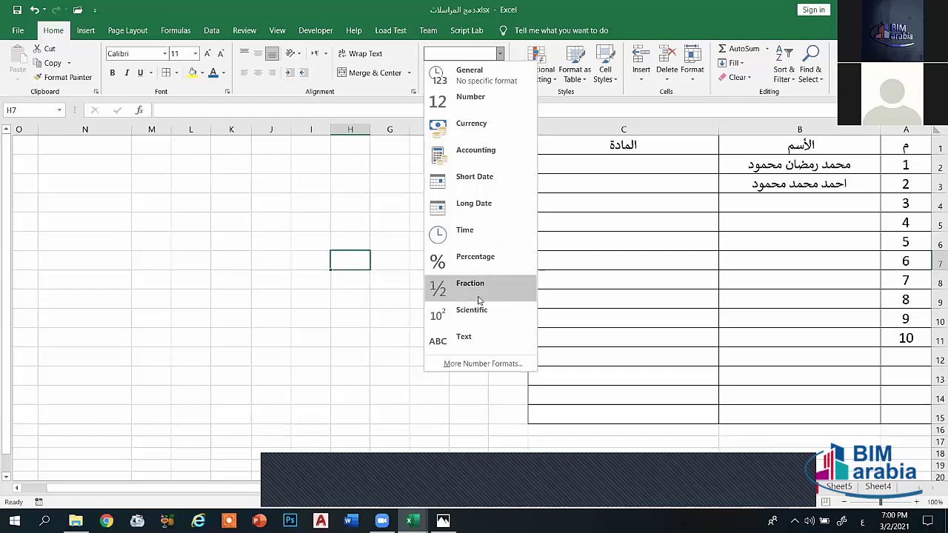
left_click(452, 338)
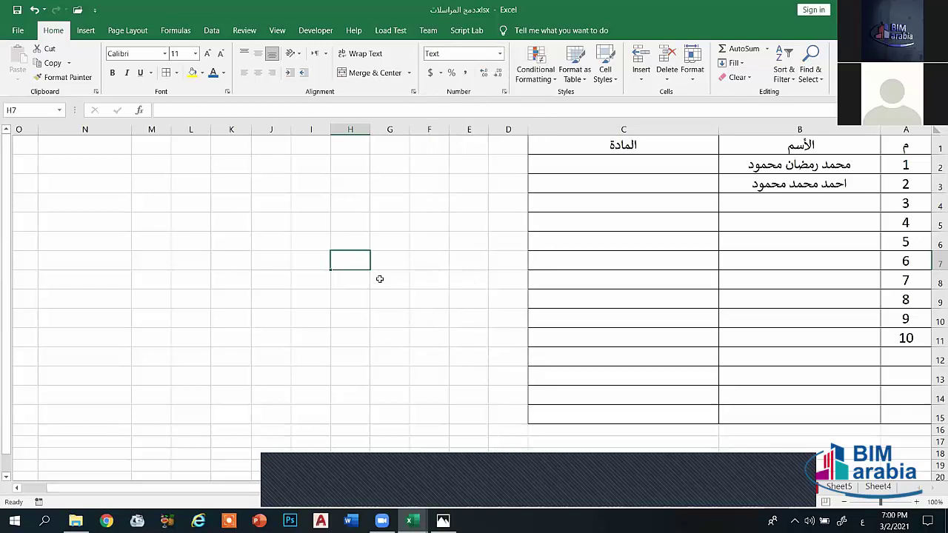
type("1/6")
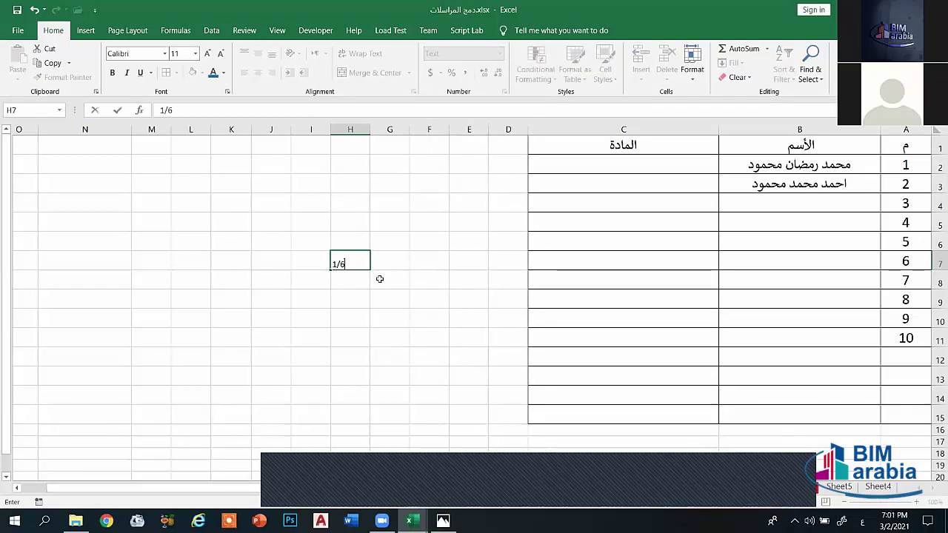
left_click(356, 278)
left_click(357, 269)
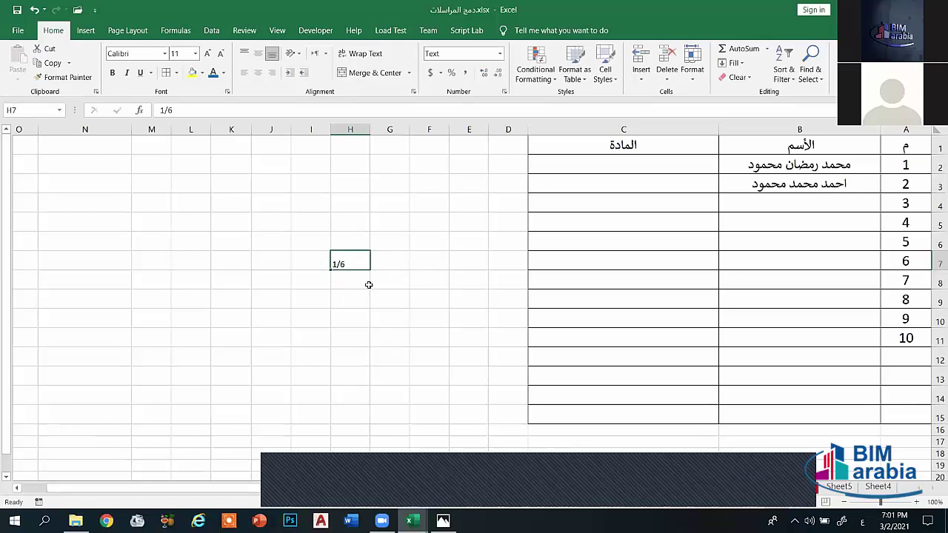
left_click(366, 282)
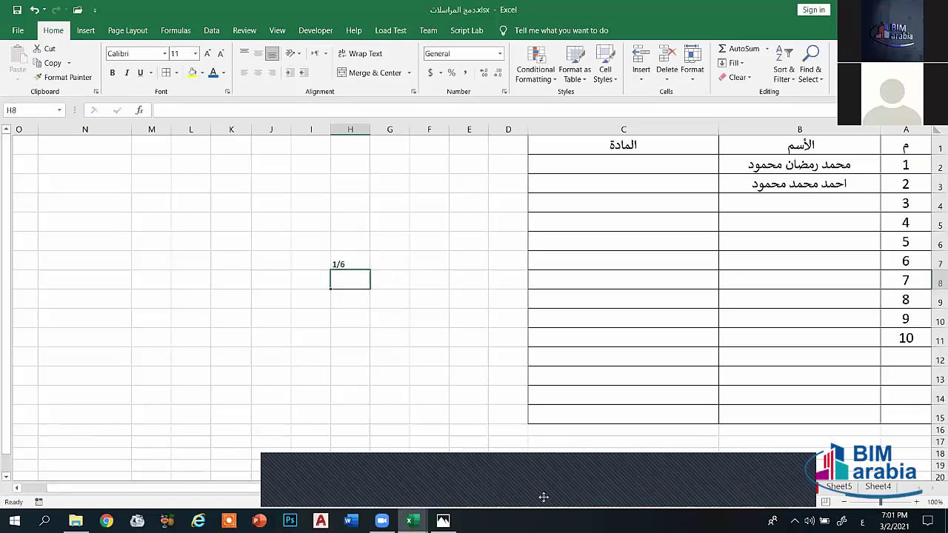
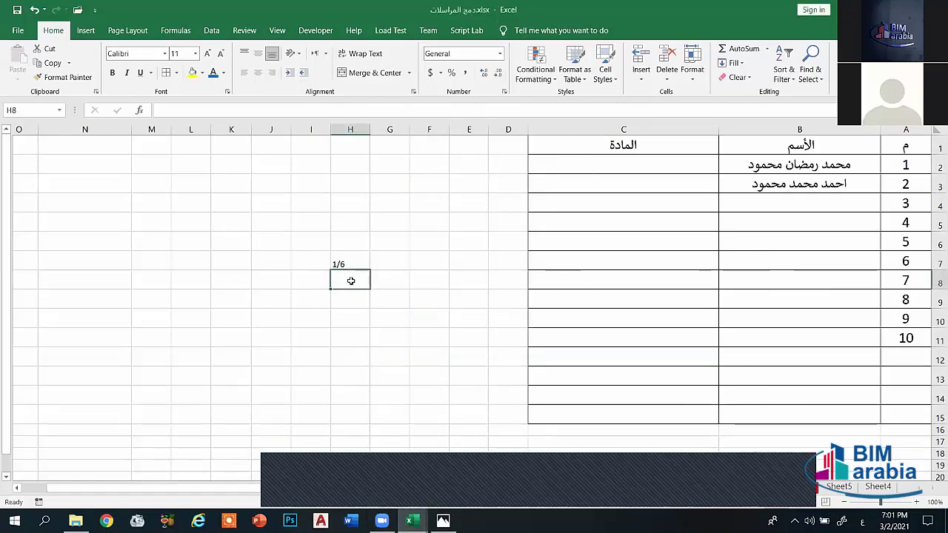
Step: Format H8 as Text and enter 9/7 in it
left_click(500, 53)
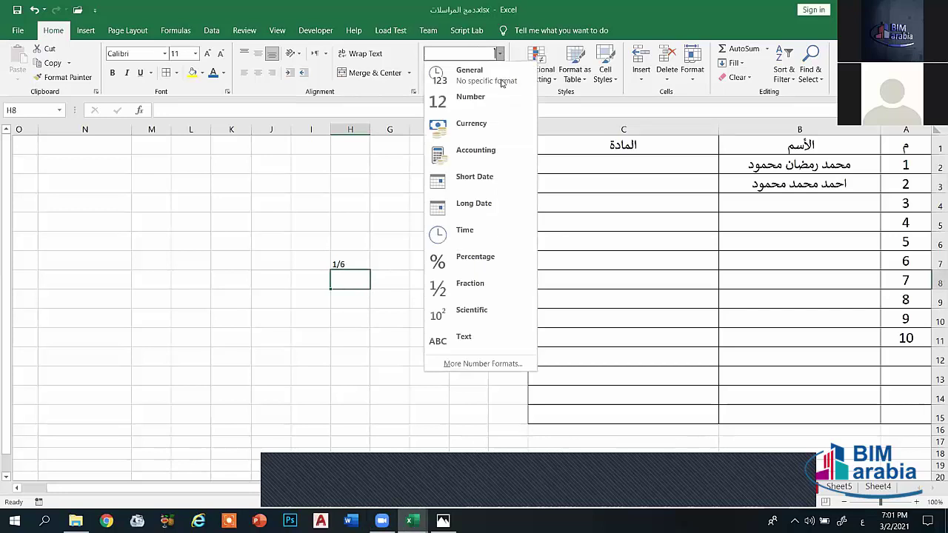
left_click(464, 337)
type("9/")
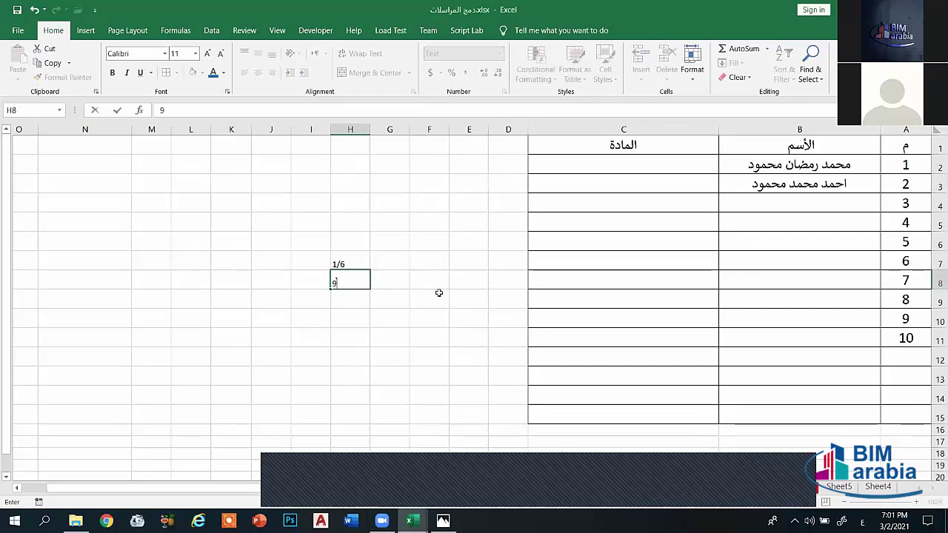
type("7")
left_click(362, 303)
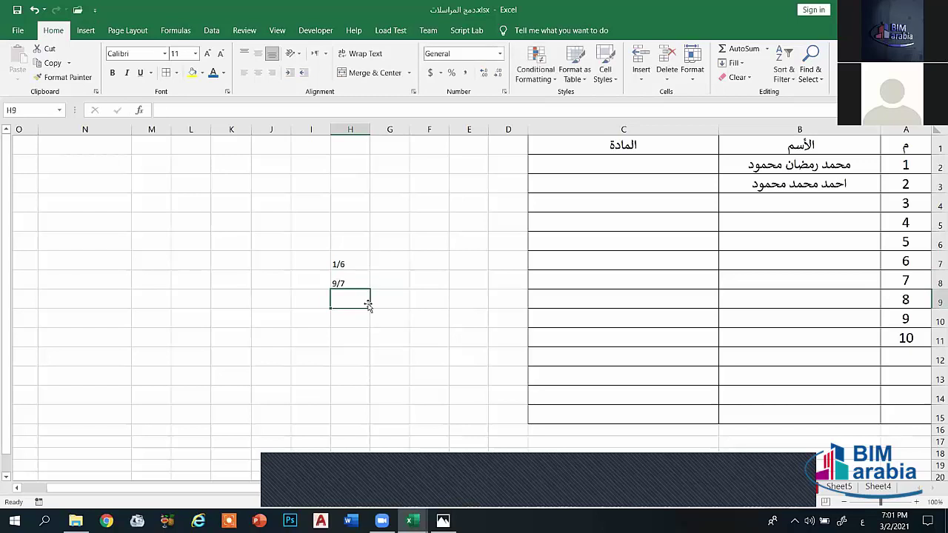
Step: Widen column G and type a phone-style number into G6
left_click(390, 237)
left_click_drag(369, 127, 286, 127)
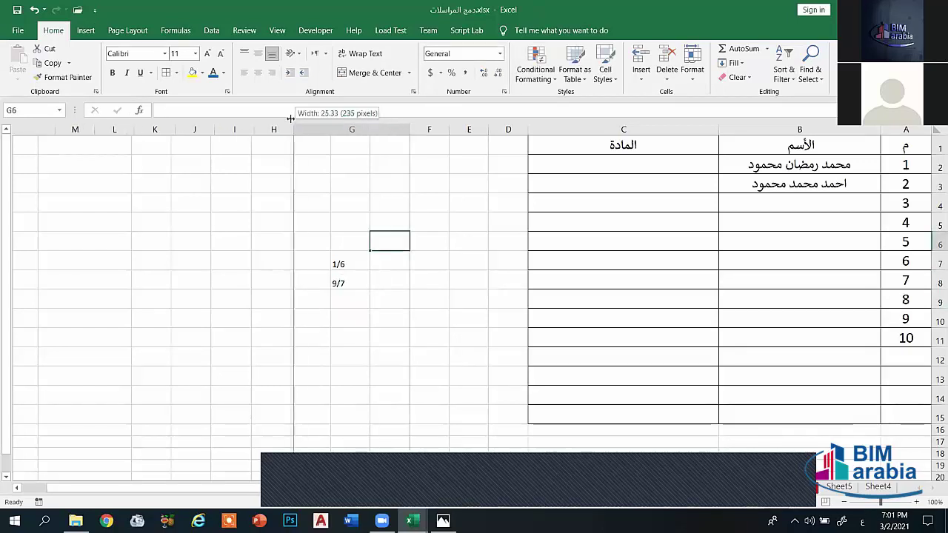
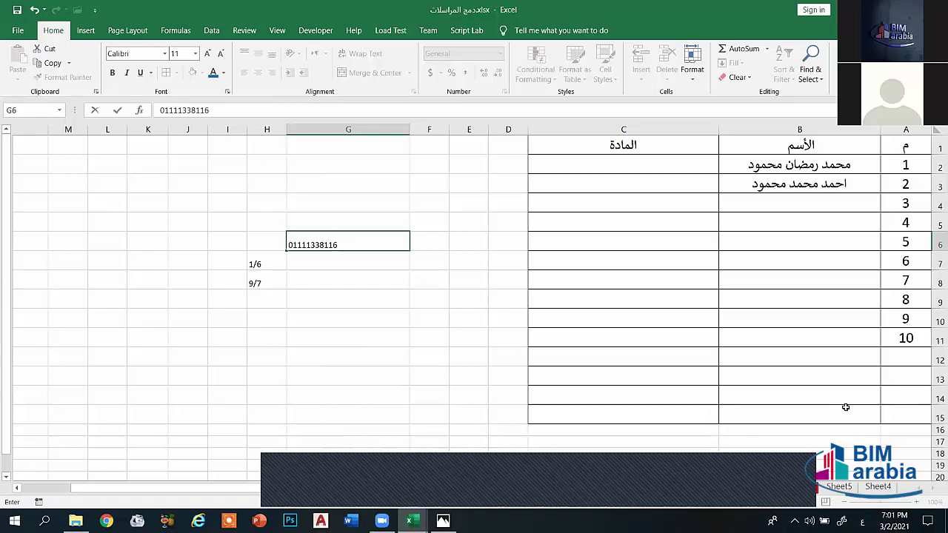
key("Return")
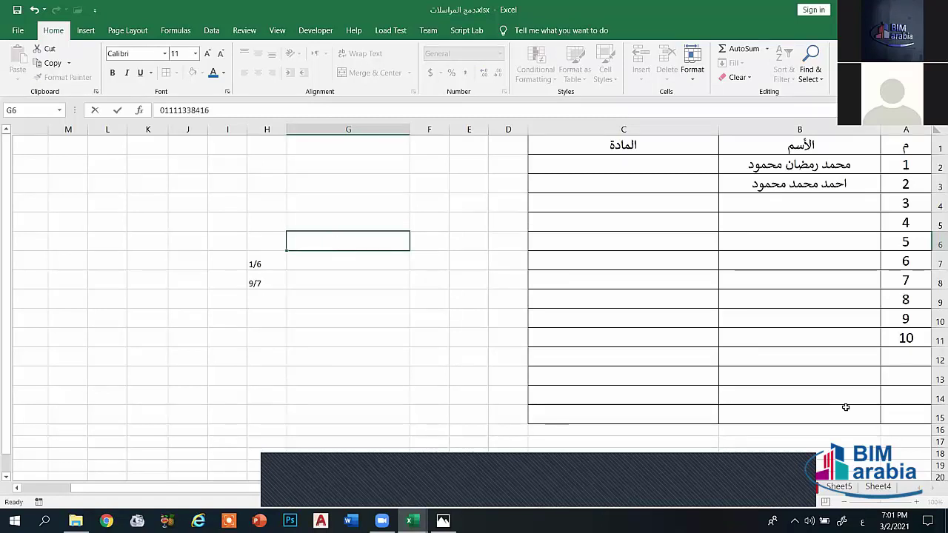
key("Up")
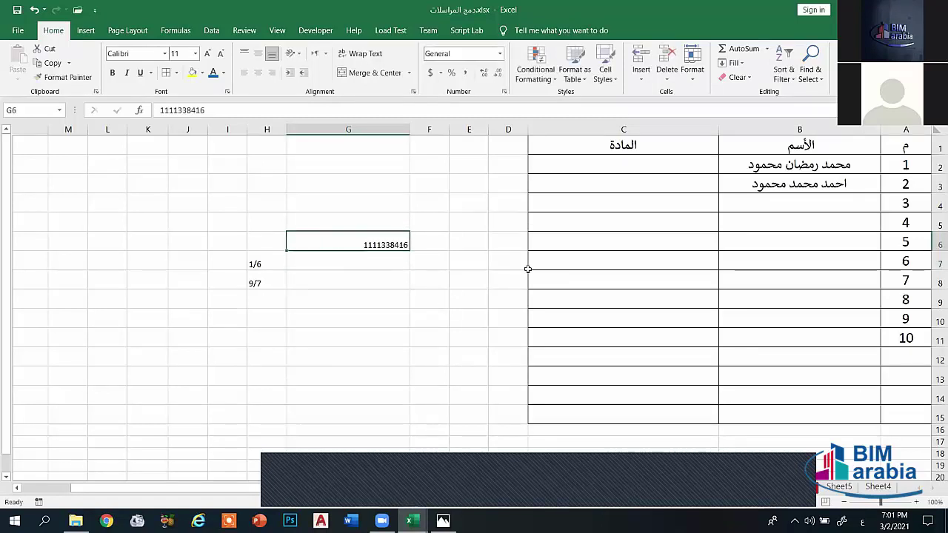
Step: Format G6 as Text and re-enter the phone number so its leading zero is kept
left_click(500, 53)
left_click(473, 345)
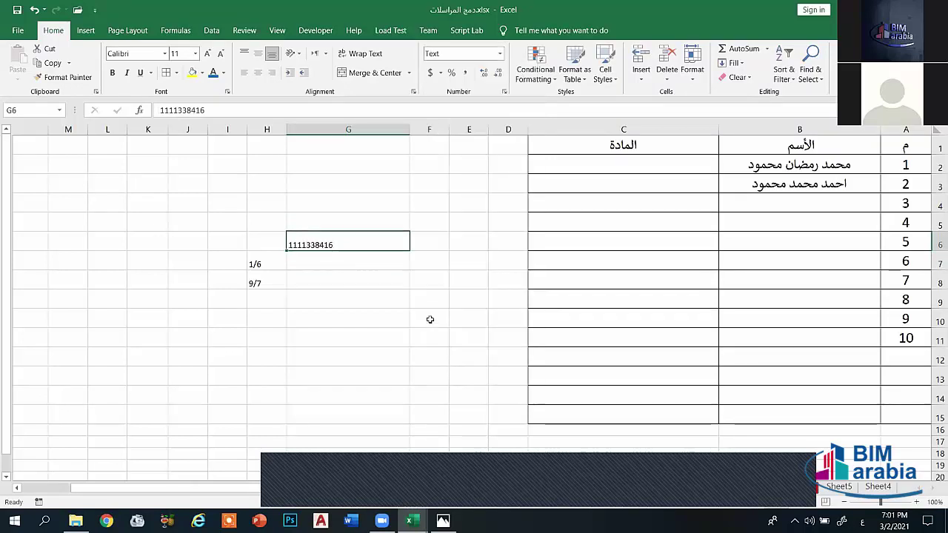
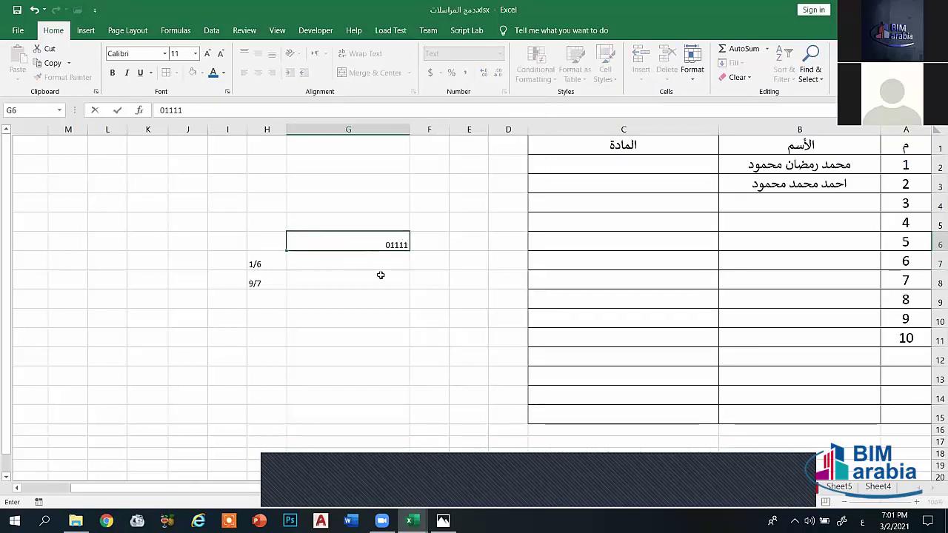
key("Return")
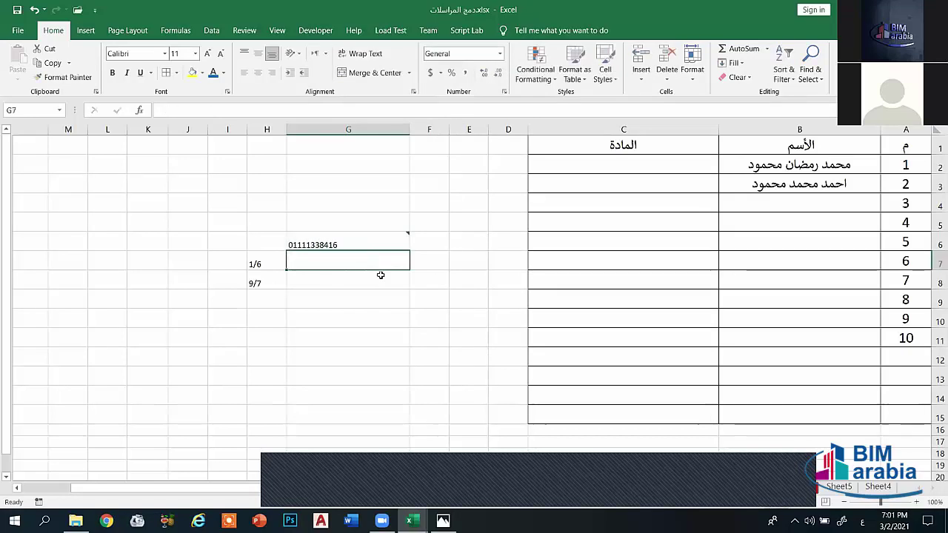
Step: Fill the number down to G13, replace G7 with another number, then clear H6:G13
left_click(303, 243)
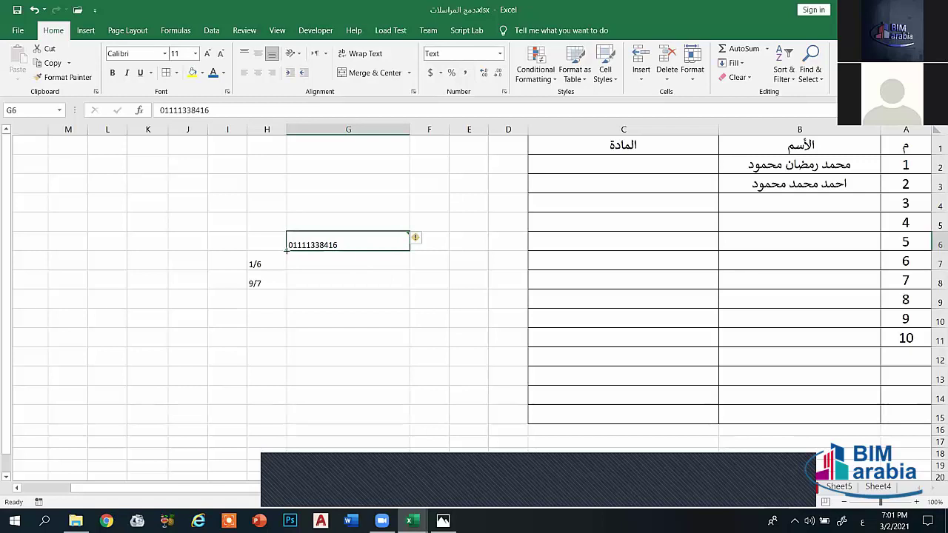
left_click_drag(285, 251, 293, 395)
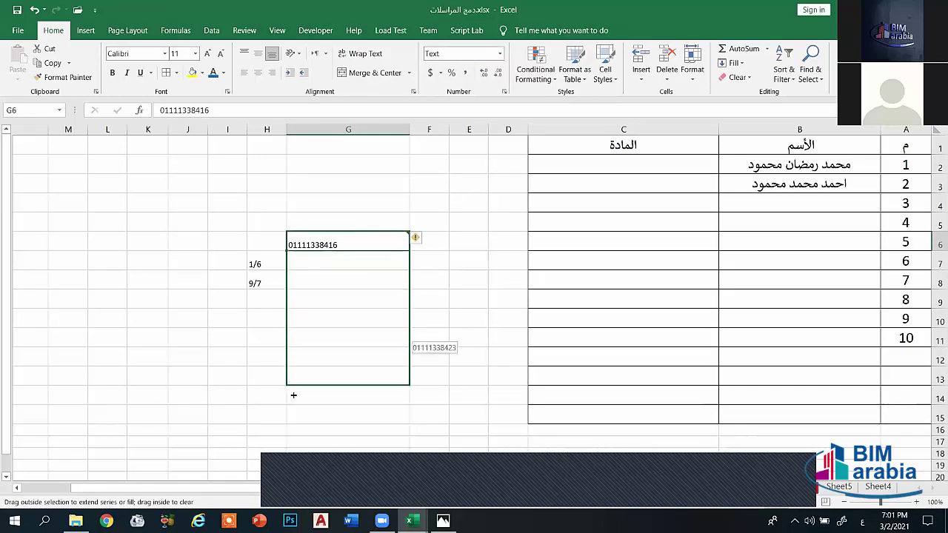
left_click(312, 264)
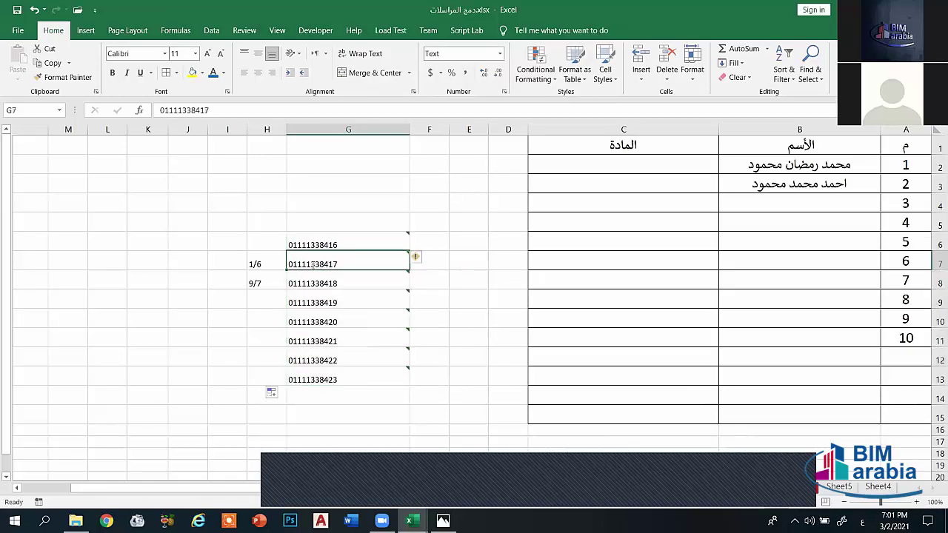
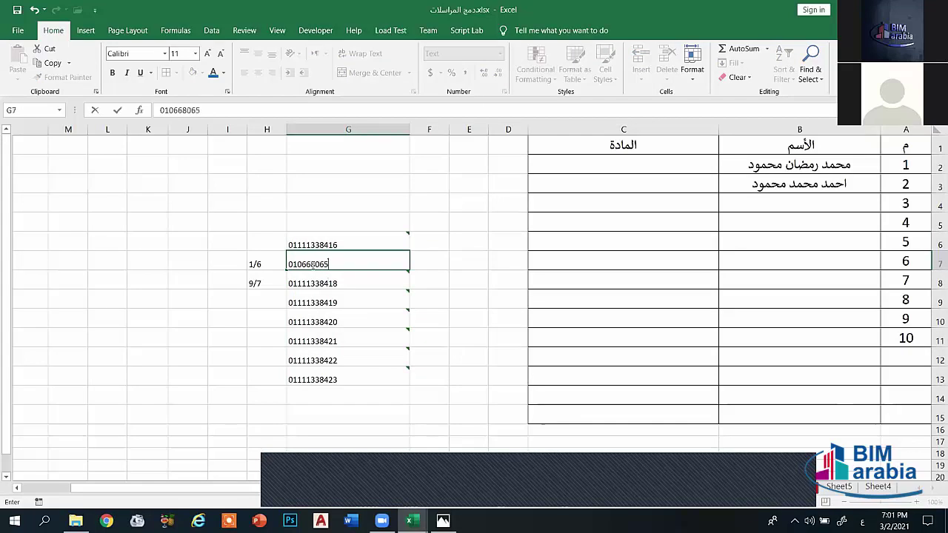
key("Return")
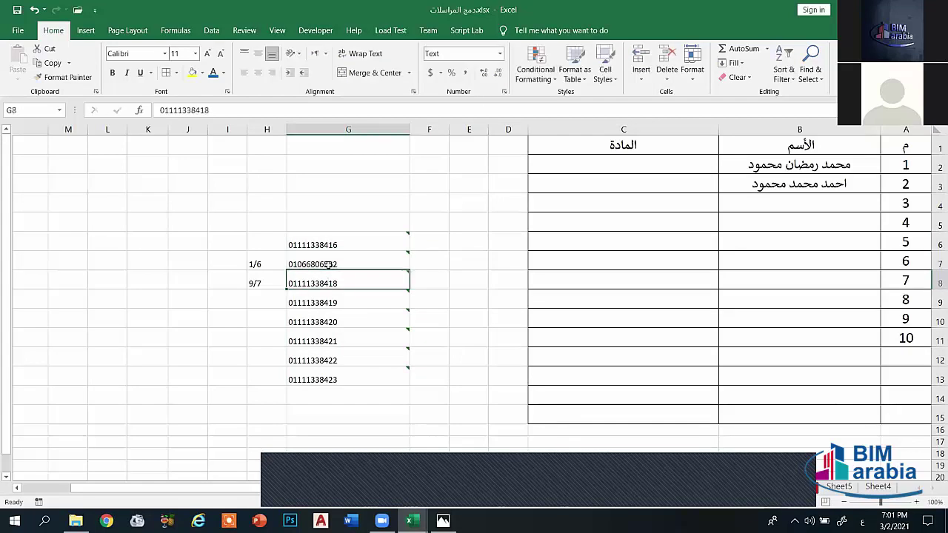
type("151515")
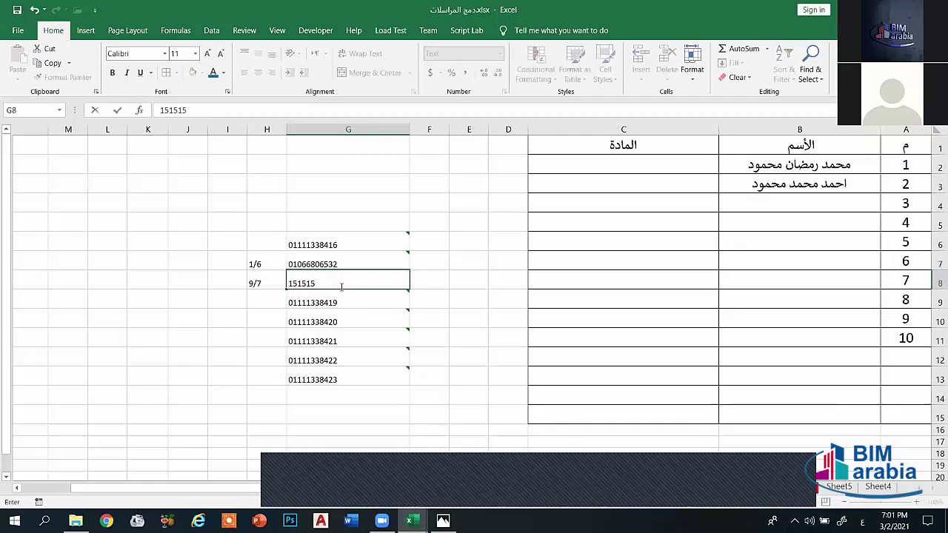
key("BackSpace")
key("BackSpace")
key("BackSpace")
key("BackSpace")
key("BackSpace")
key("BackSpace")
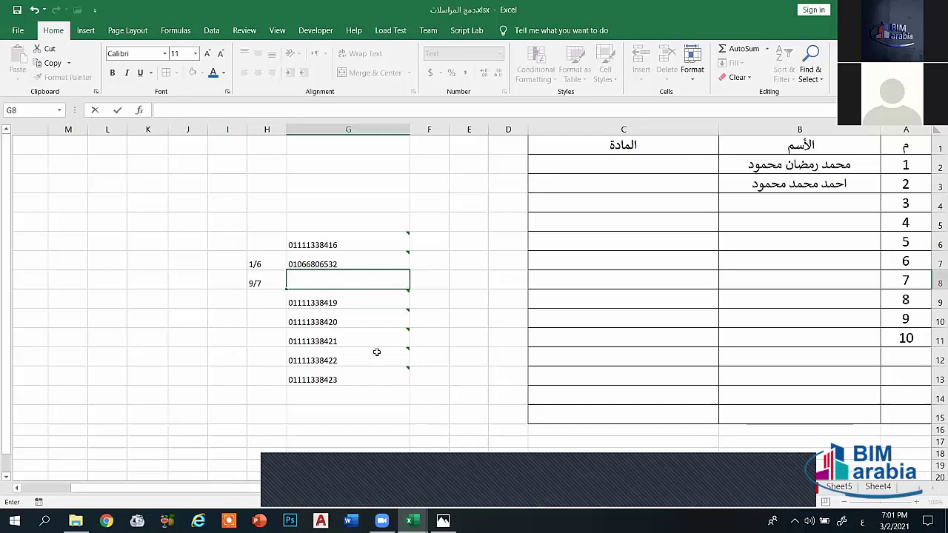
left_click_drag(350, 380, 279, 243)
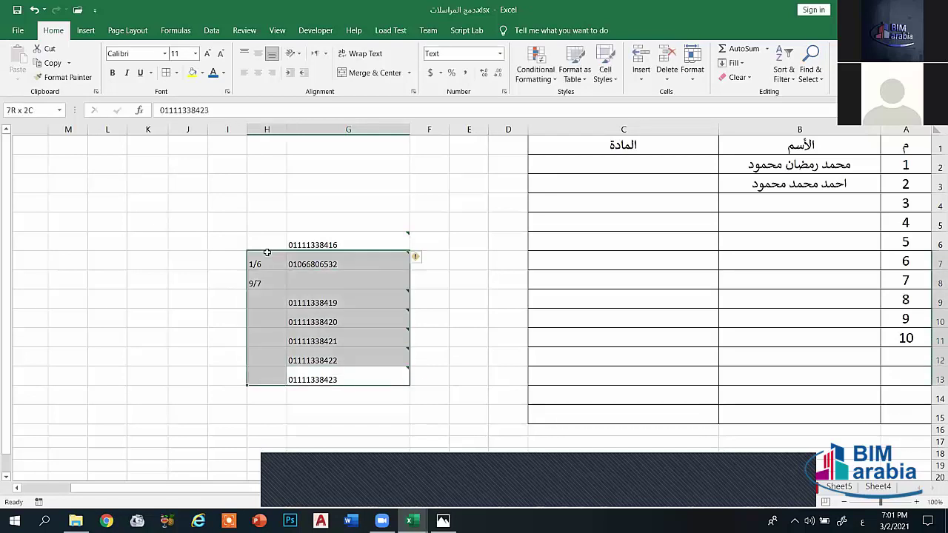
key("Delete")
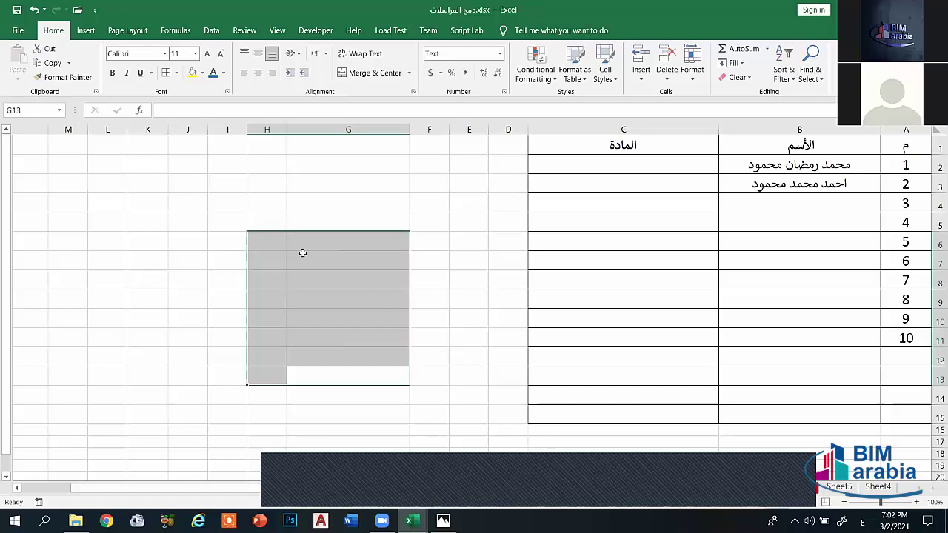
left_click(420, 211)
left_click(425, 220)
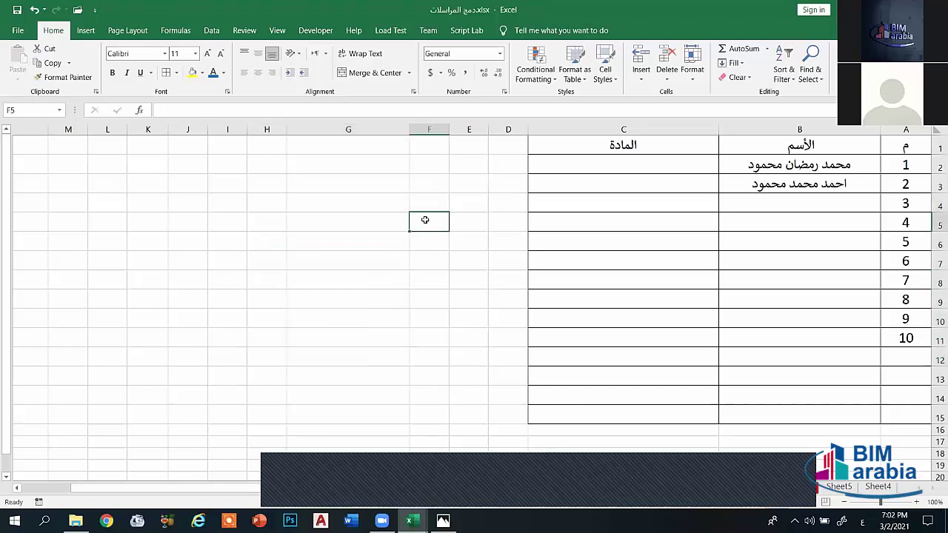
type("8/7")
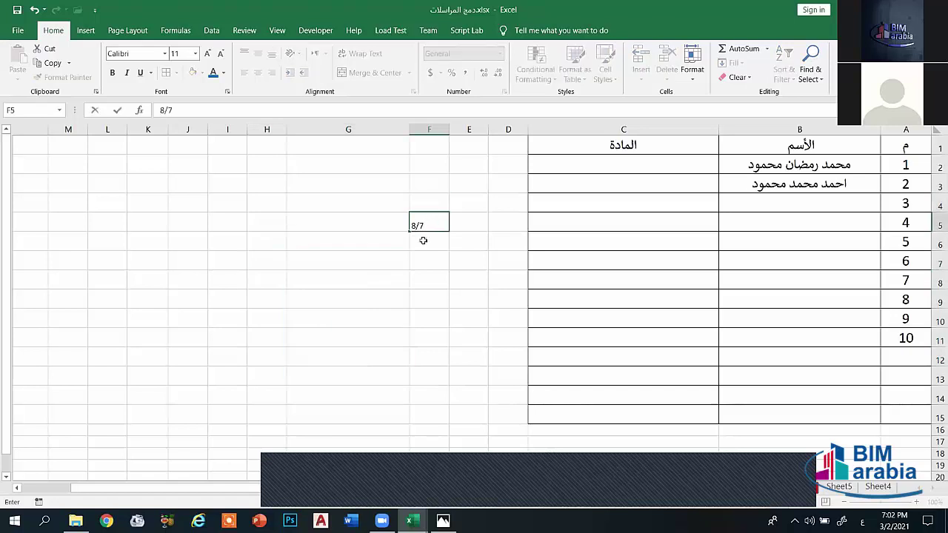
key("ctrl+Return")
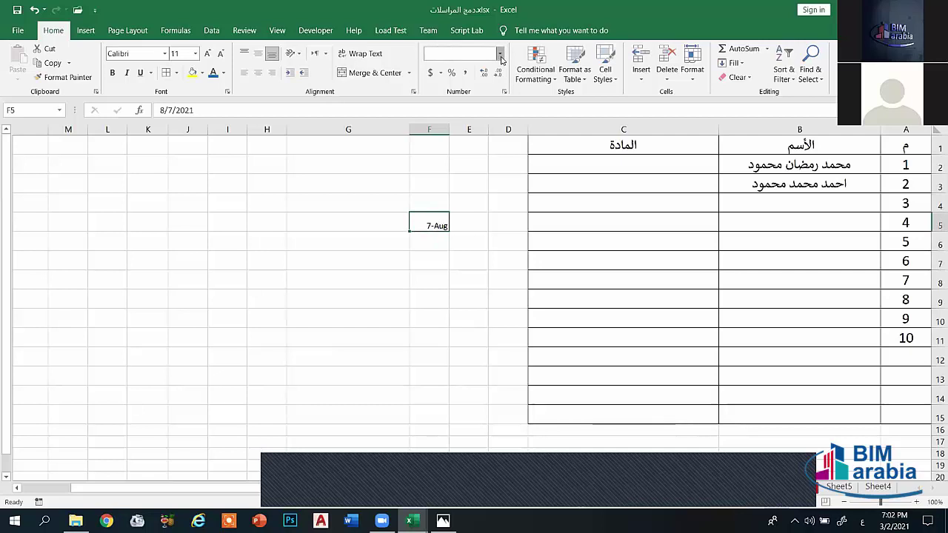
left_click(501, 60)
left_click(460, 341)
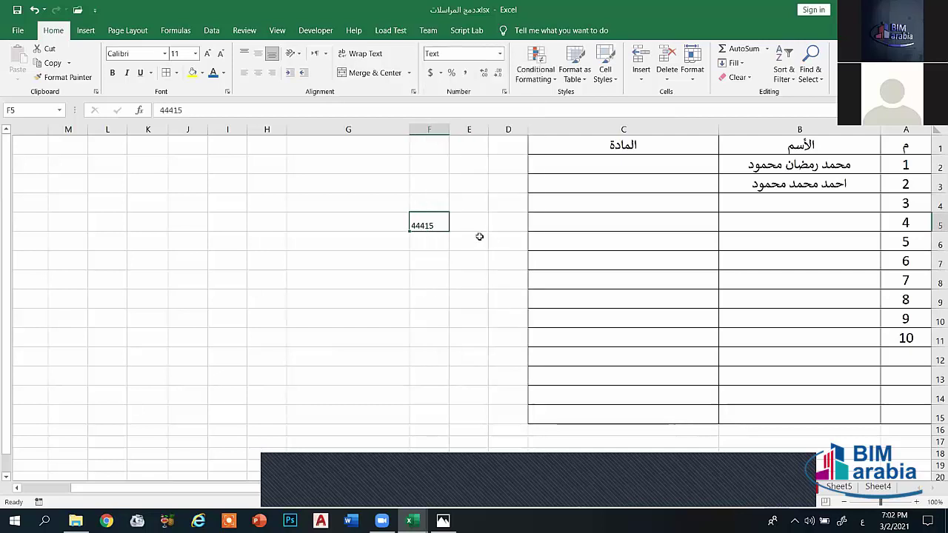
type("8/7")
key("Return")
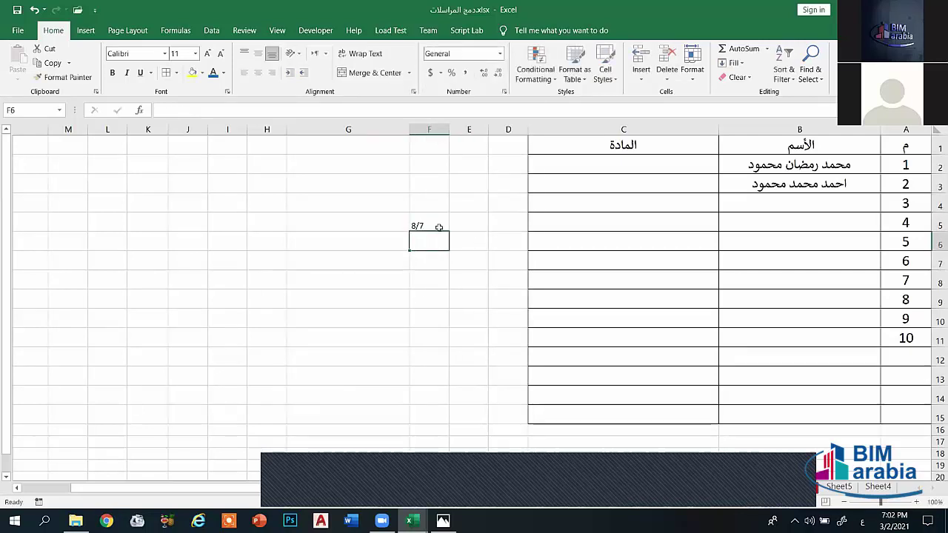
left_click(439, 227)
key("BackSpace")
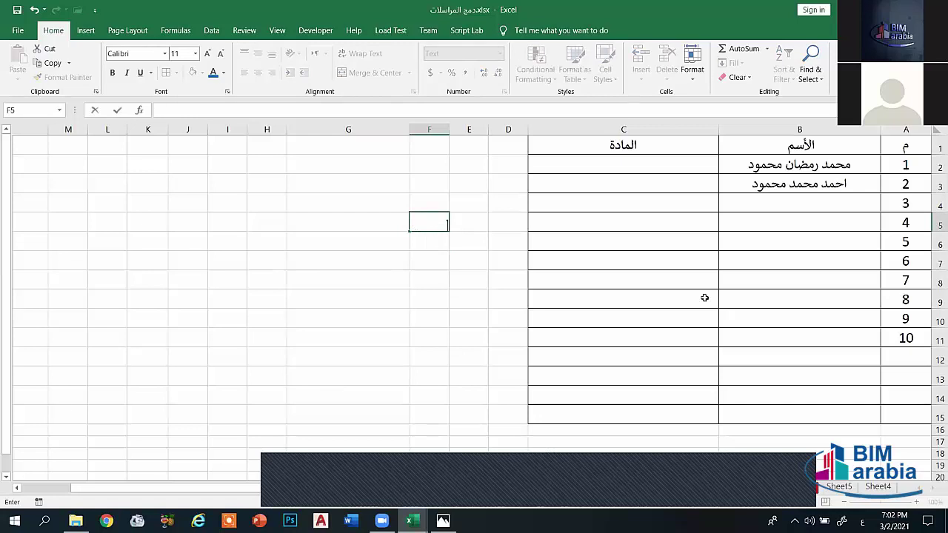
left_click(449, 279)
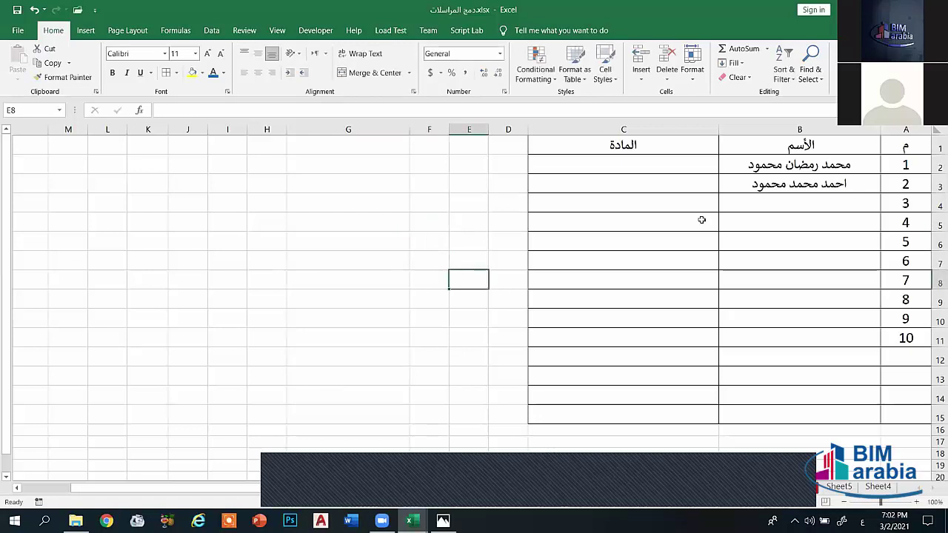
Step: Type the third, fourth and fifth students' names into B4, B5 and B6
left_click(860, 209)
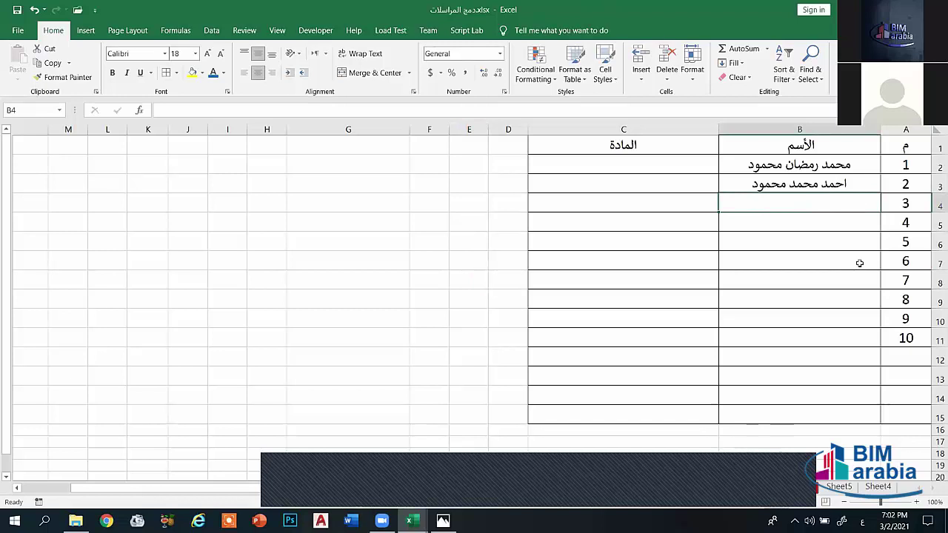
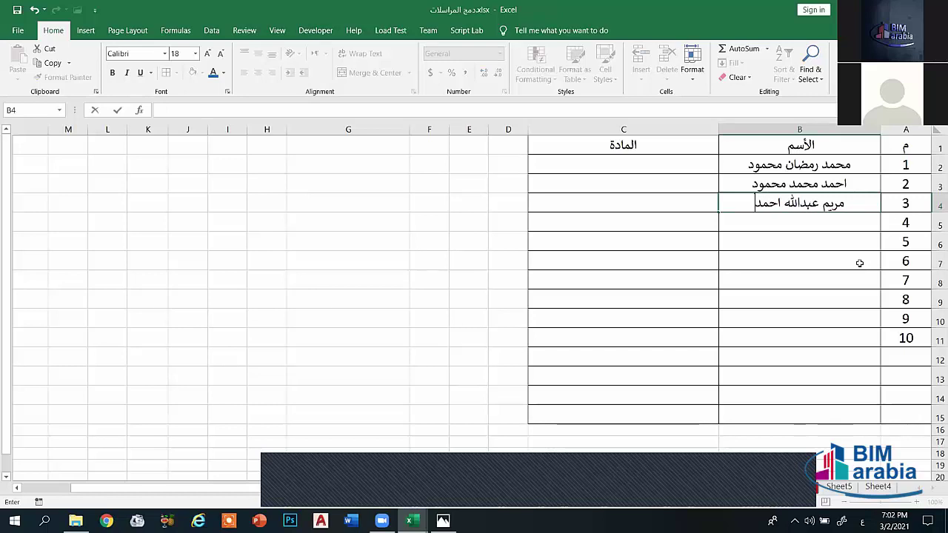
left_click(786, 219)
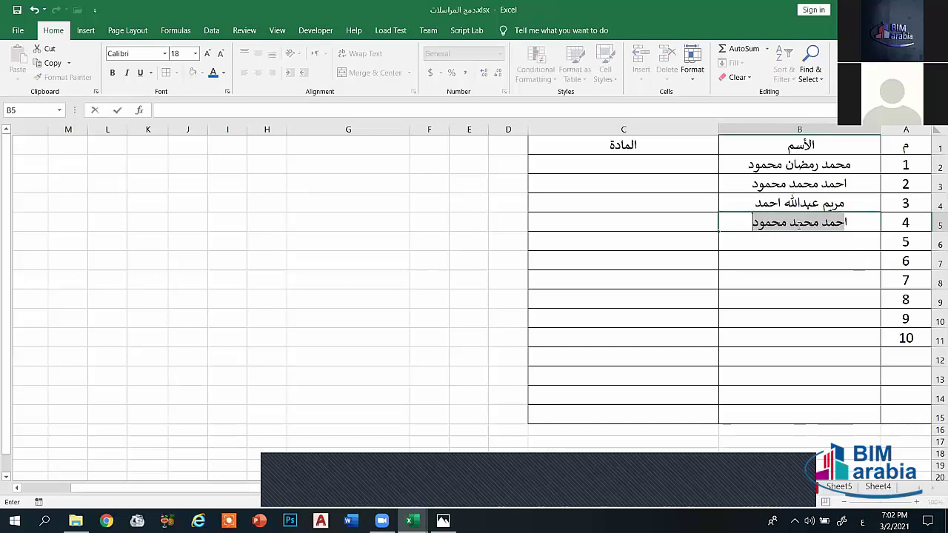
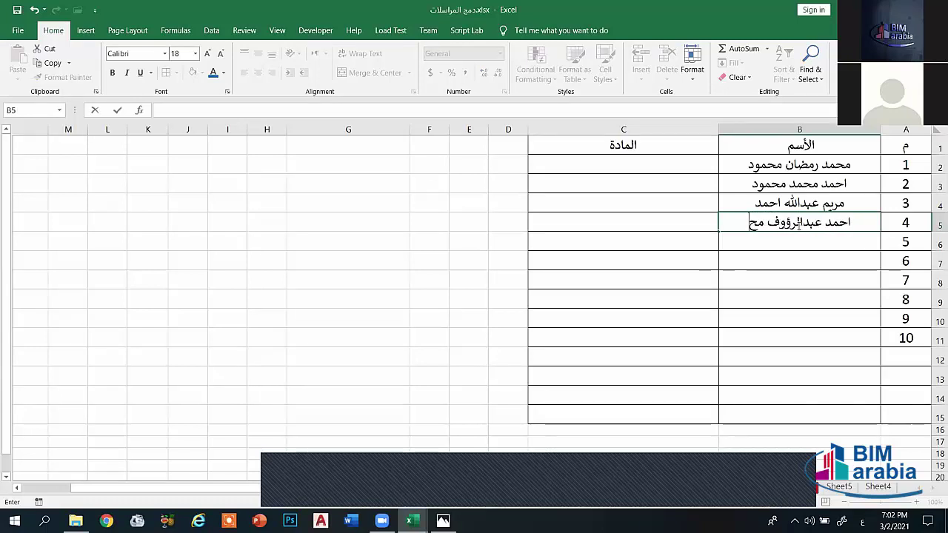
key("Return")
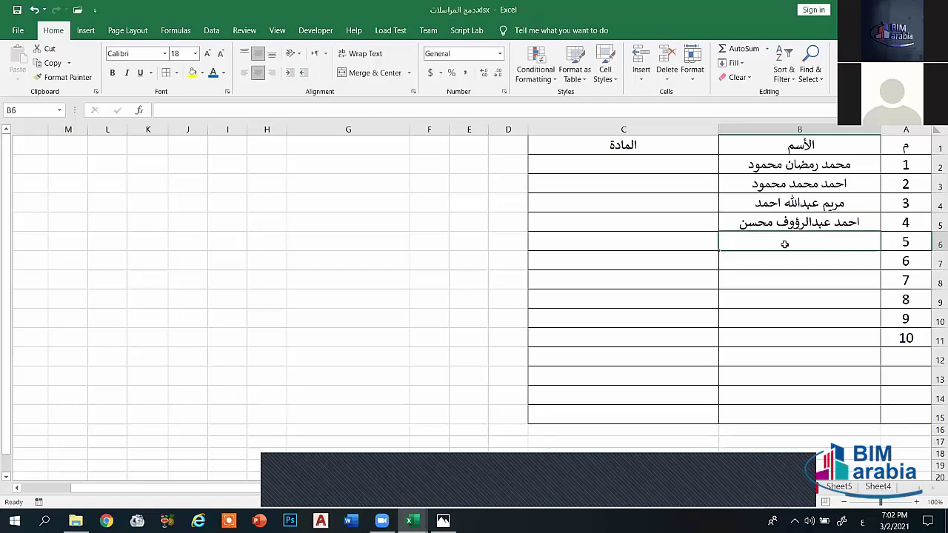
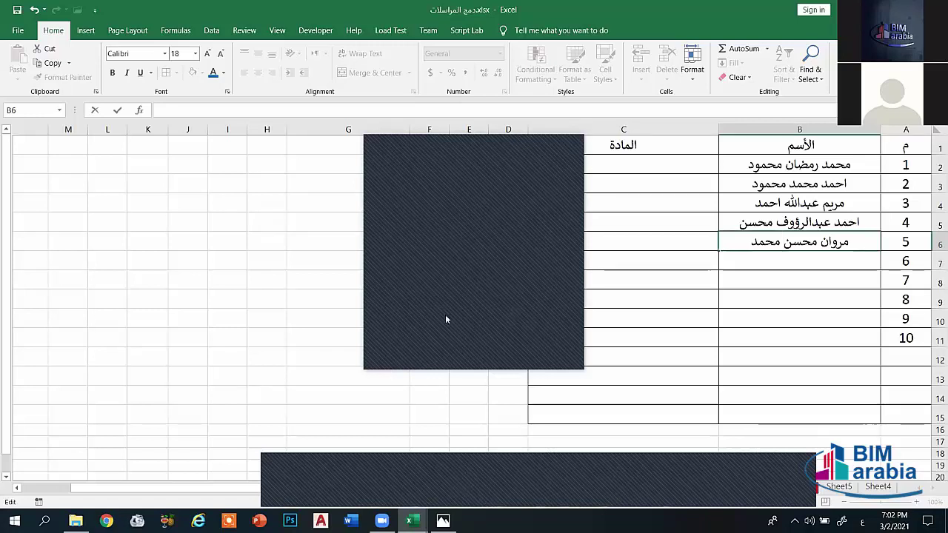
left_click(355, 280)
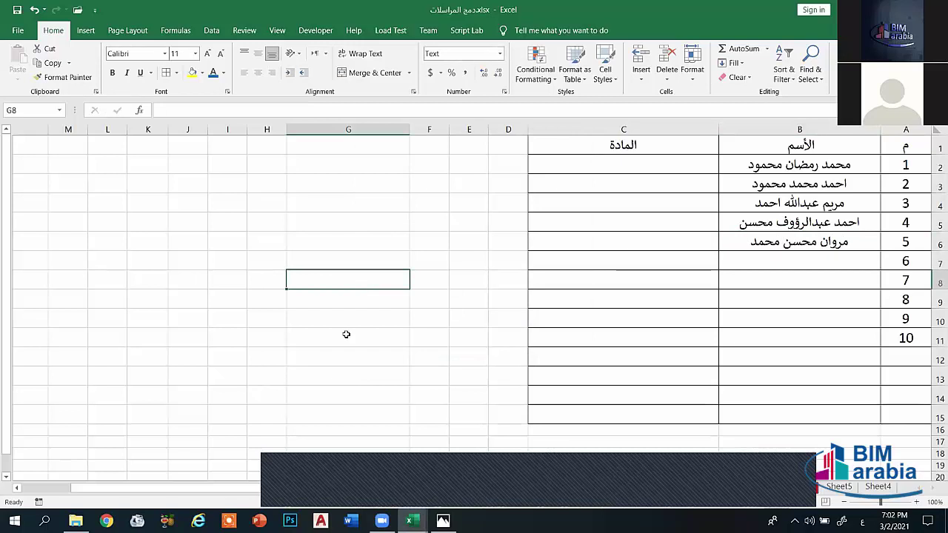
type("=")
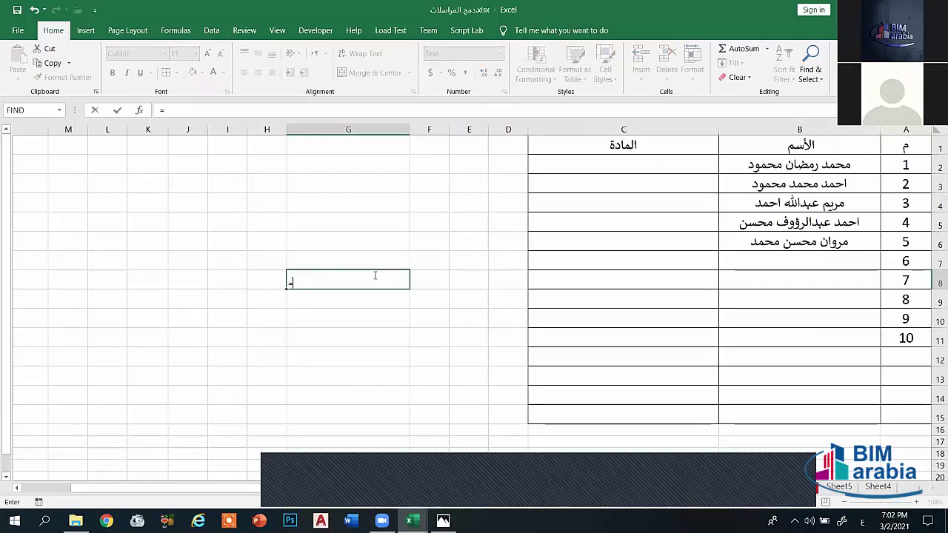
type("2")
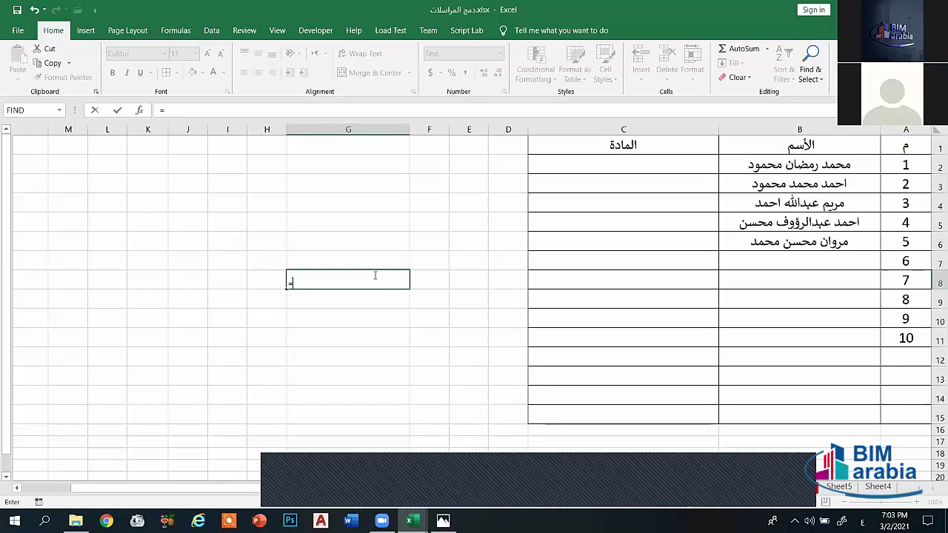
type("/6")
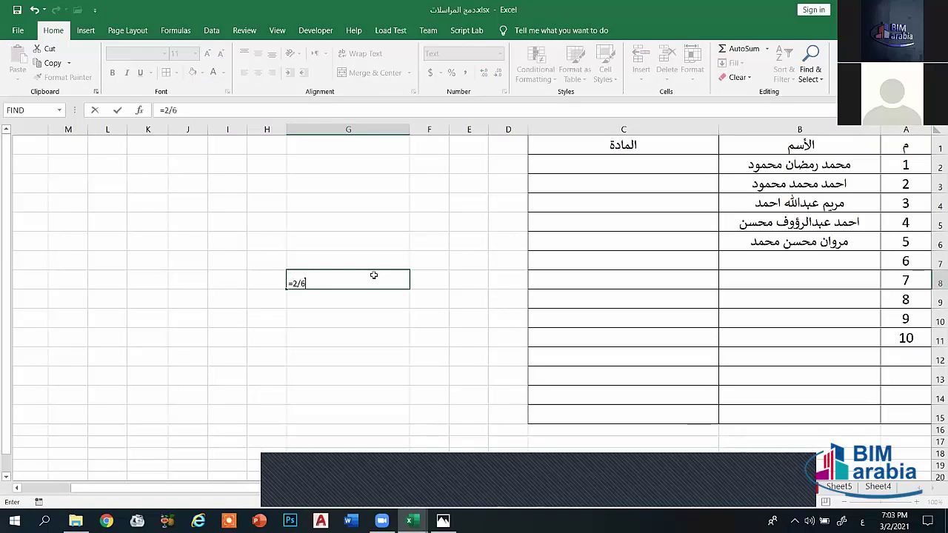
key("Return")
left_click(360, 275)
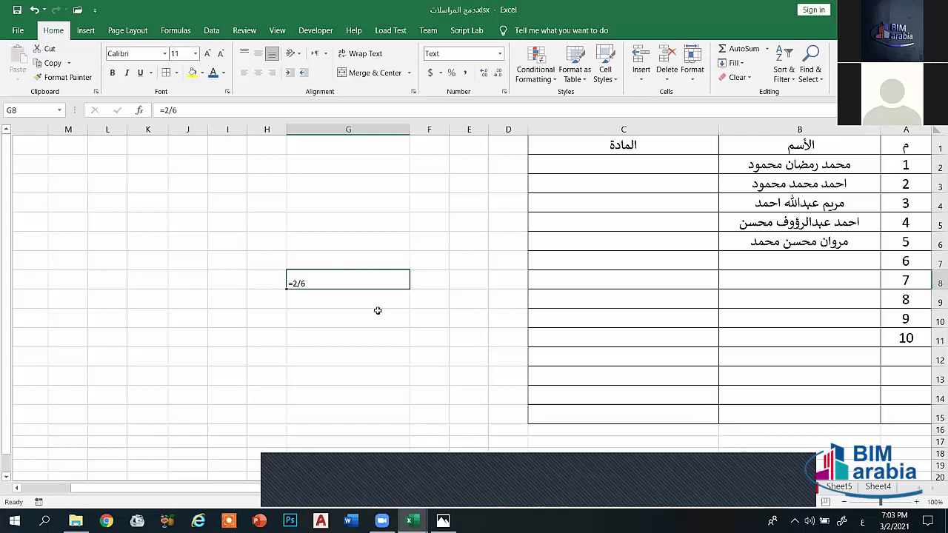
double_click(319, 283)
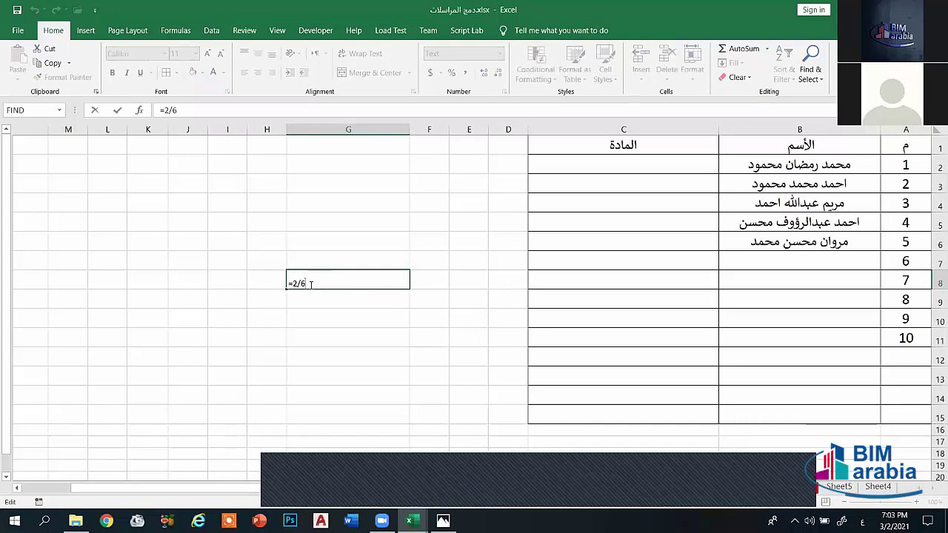
key("BackSpace")
key("BackSpace")
key("BackSpace")
key("BackSpace")
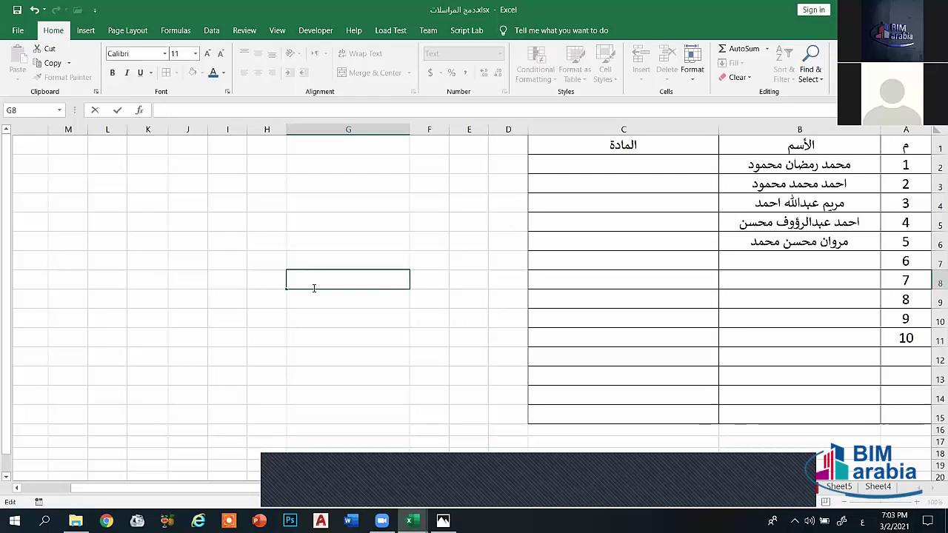
key("Return")
left_click(352, 280)
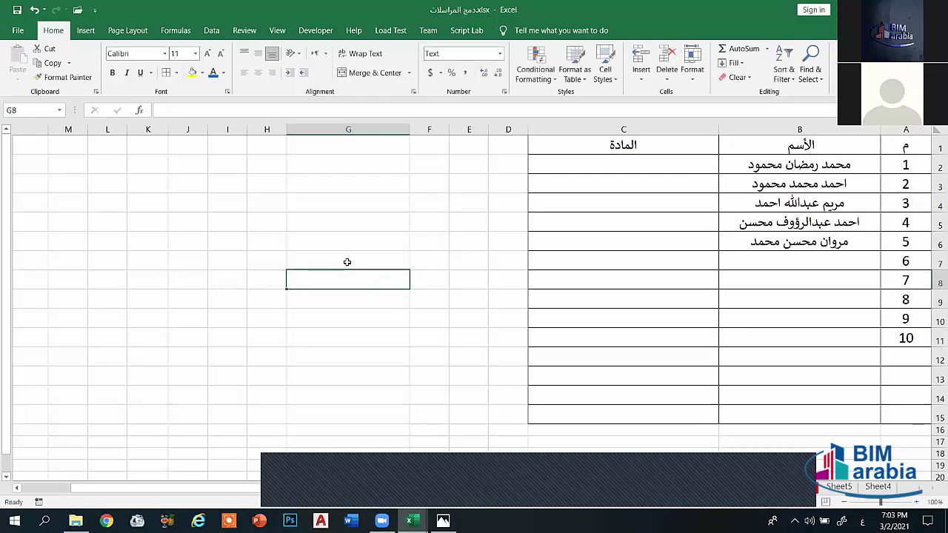
left_click(347, 262)
left_click(343, 242)
left_click(346, 222)
left_click(360, 206)
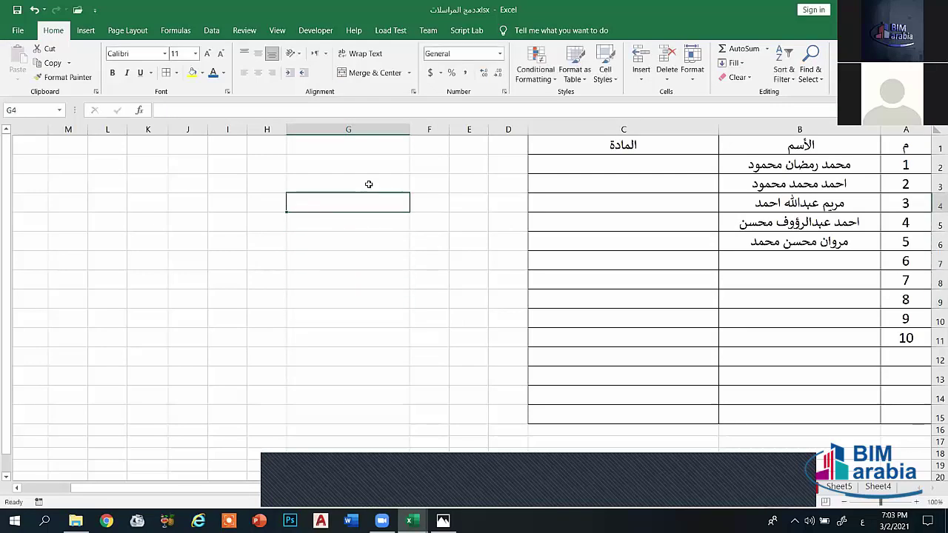
left_click(369, 183)
left_click(434, 238)
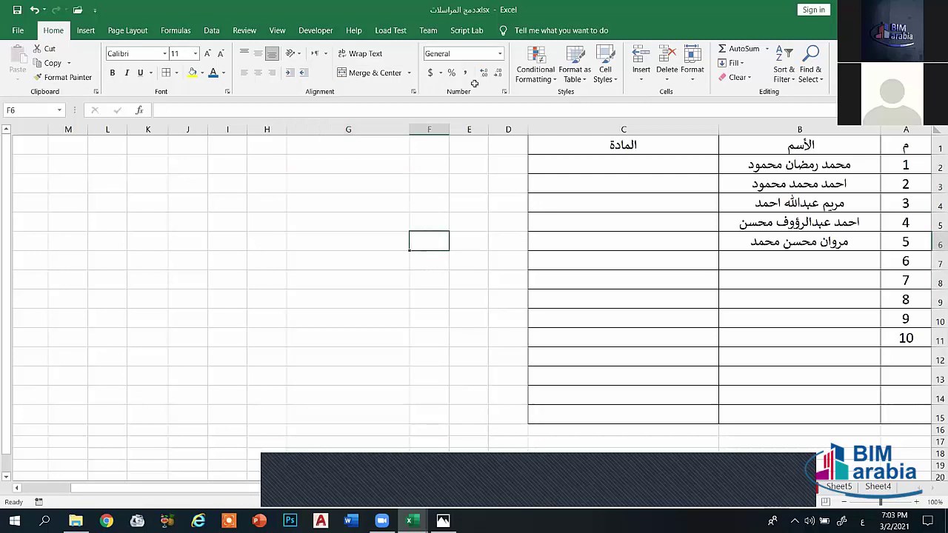
type("=")
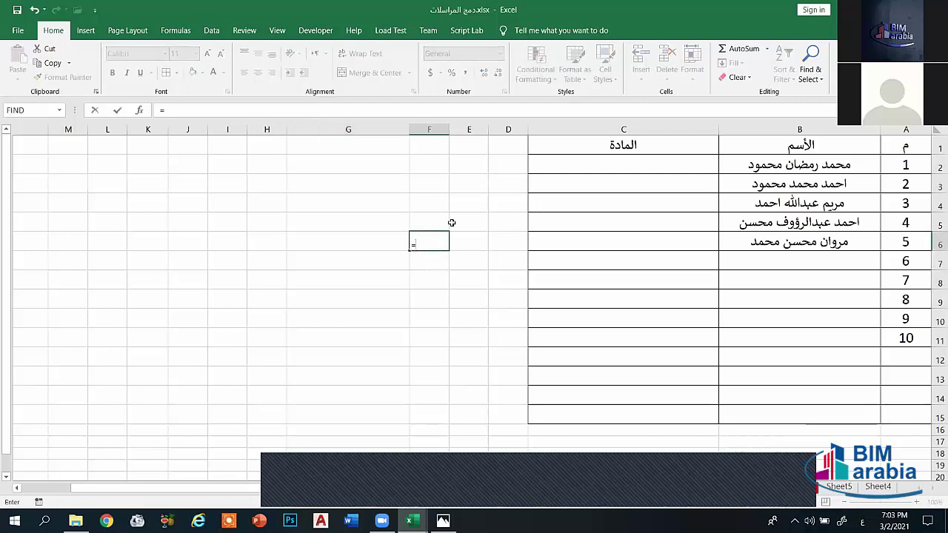
type("8/3")
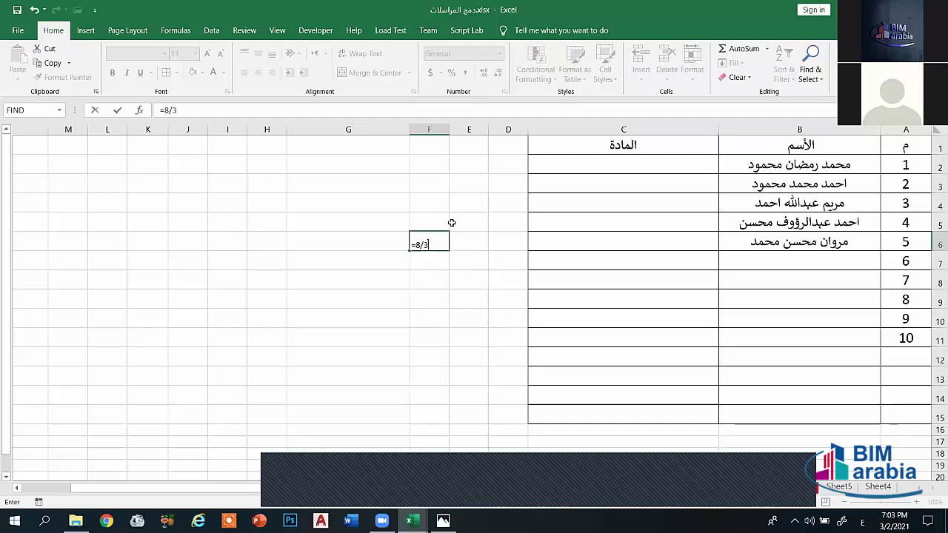
key("Return")
key("Up")
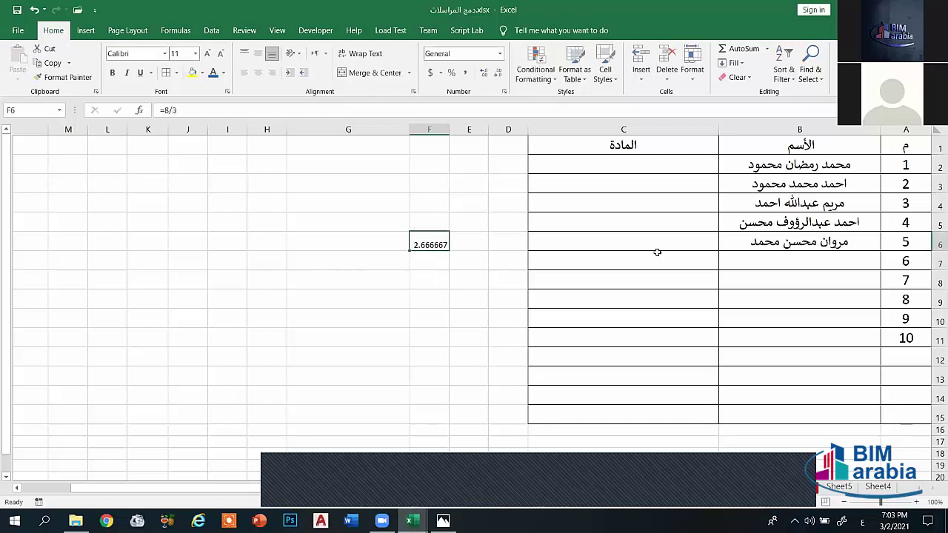
key("BackSpace")
left_click(491, 336)
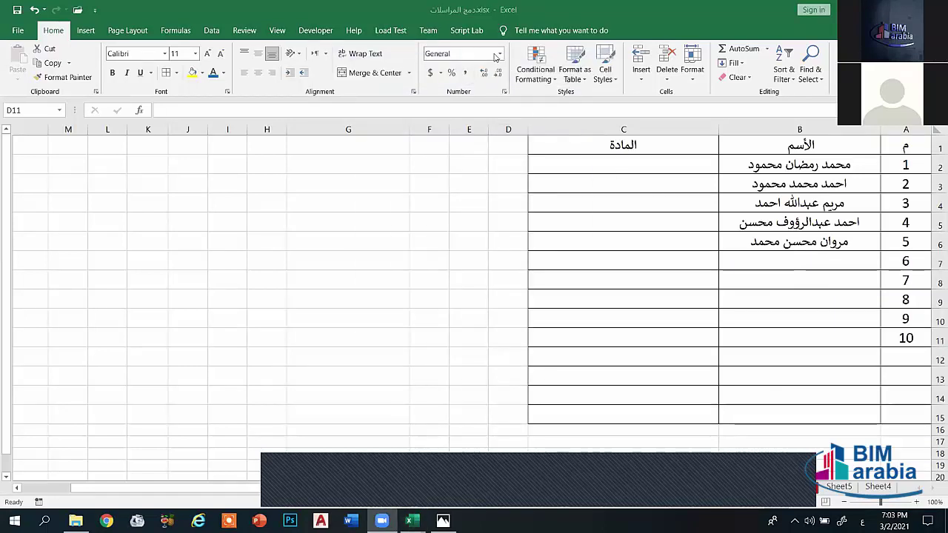
Step: Apply the custom whole-number 0 format to D11
left_click(500, 54)
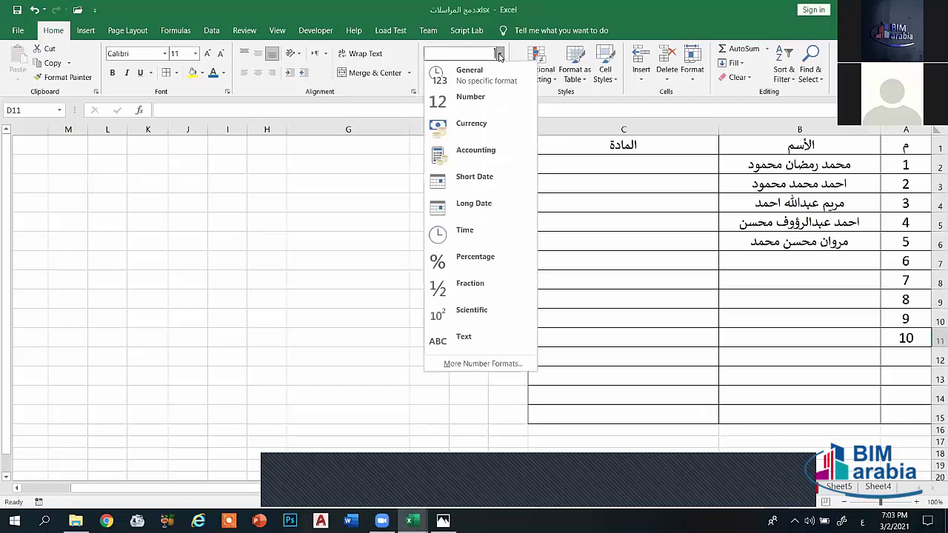
left_click(483, 364)
left_click(300, 290)
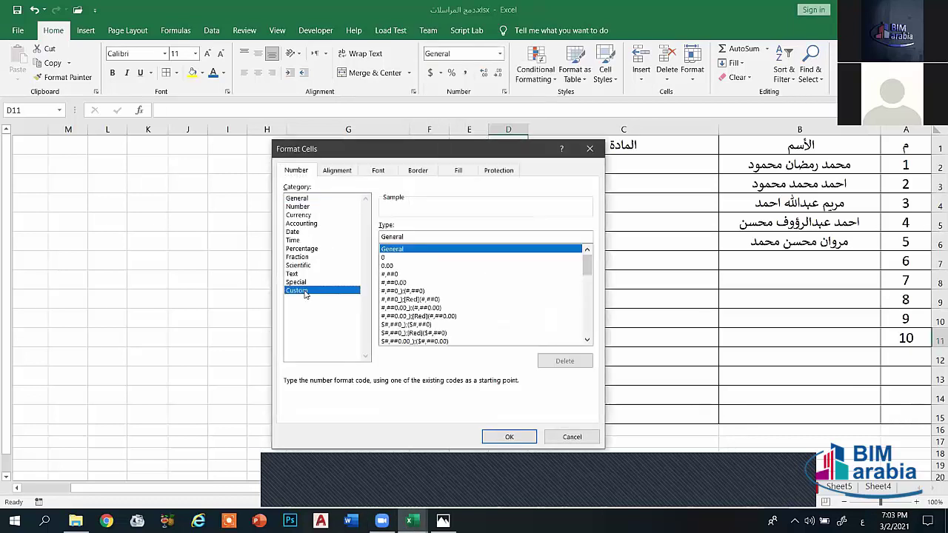
left_click(403, 282)
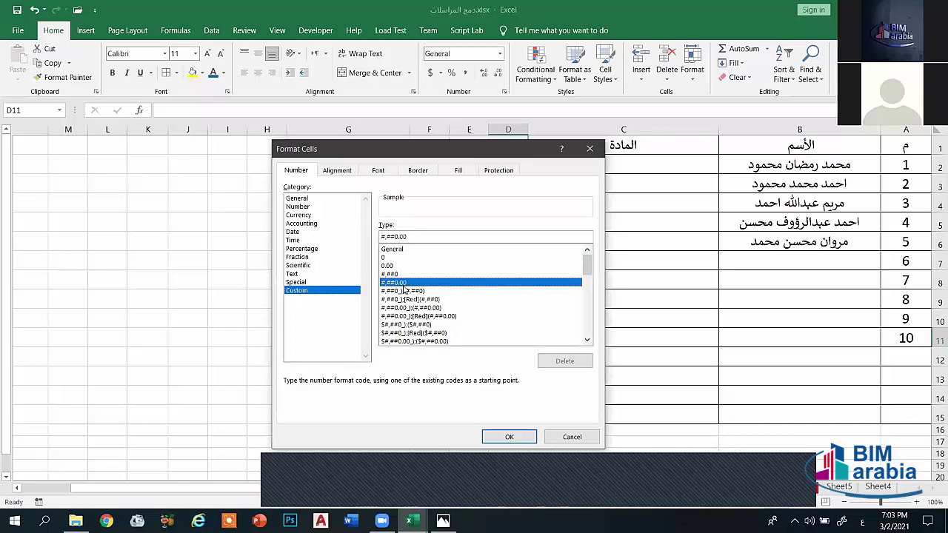
left_click(387, 258)
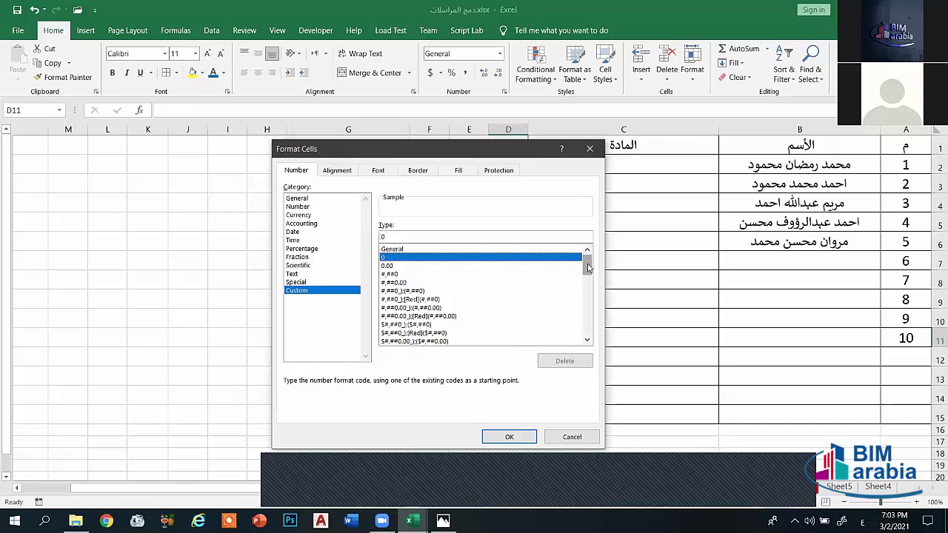
mouse_move(587, 267)
left_mouse_down()
mouse_move(590, 355)
mouse_move(588, 261)
left_mouse_up()
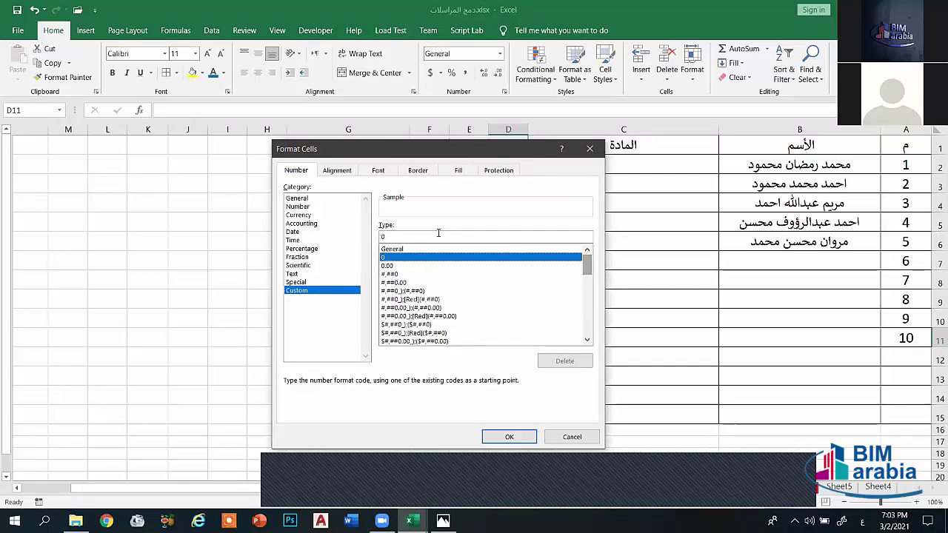
left_click(510, 437)
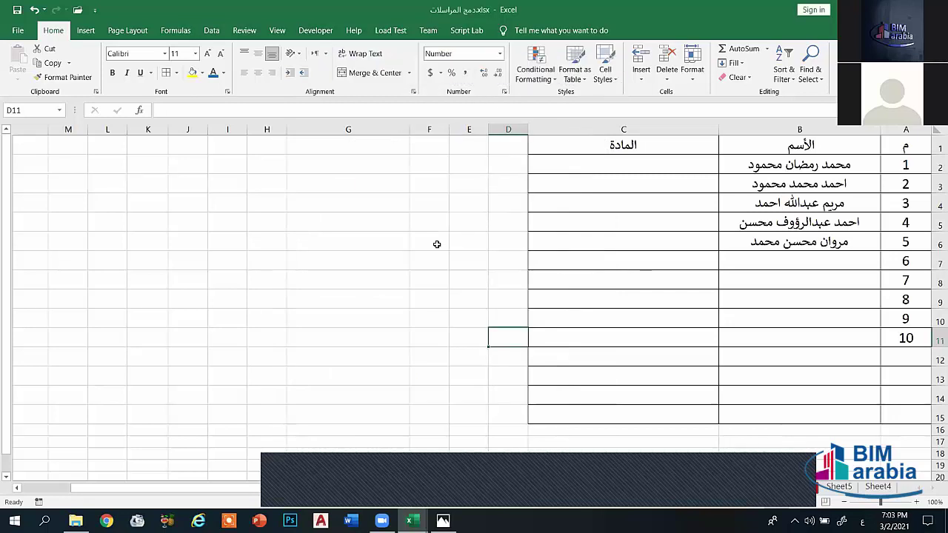
left_click(471, 344)
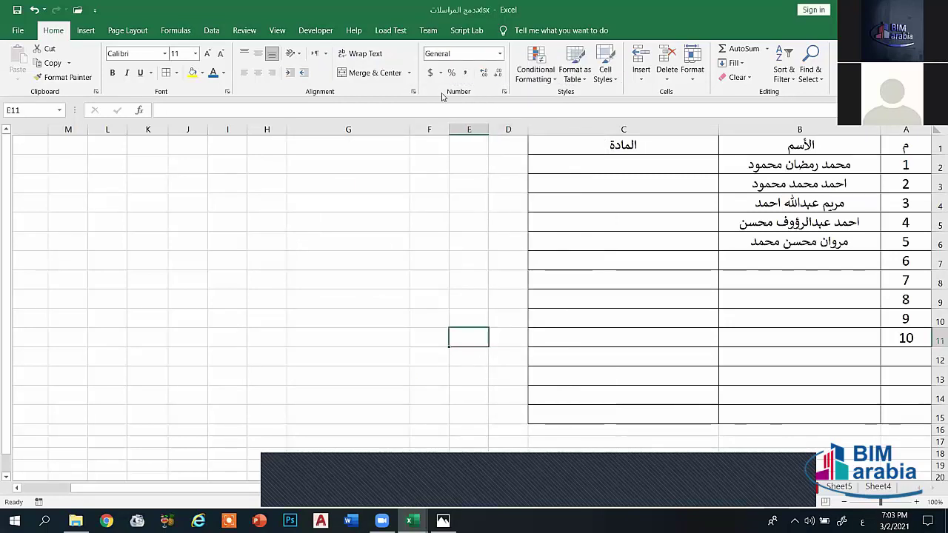
Step: Test =1/2 and =1/3 in D11 to see the rounded results, then clear D11
left_click(498, 337)
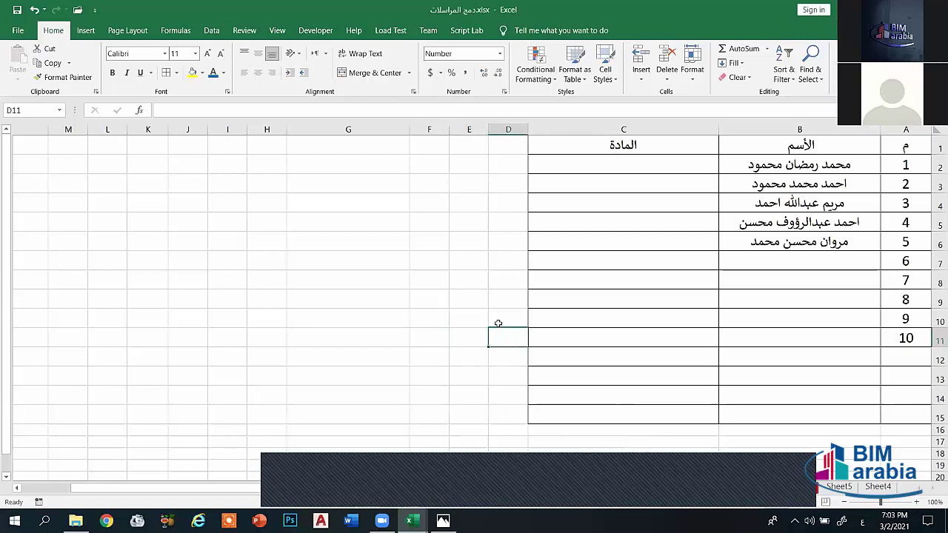
type("=")
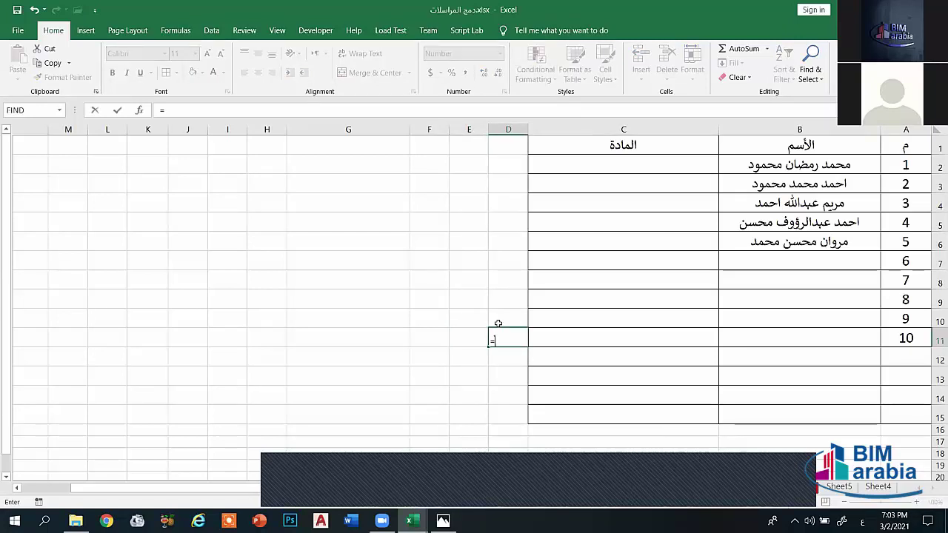
type("1/2")
key("Return")
left_click(512, 337)
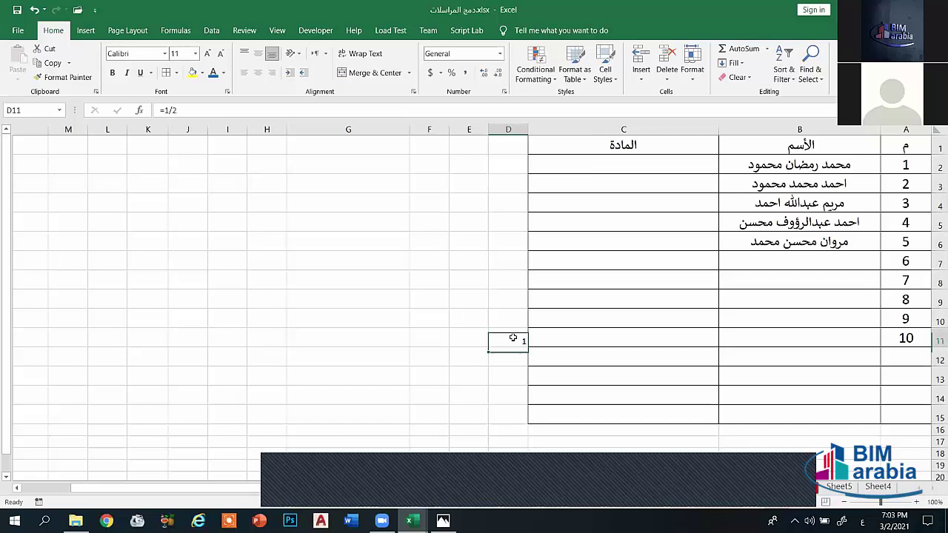
type("=")
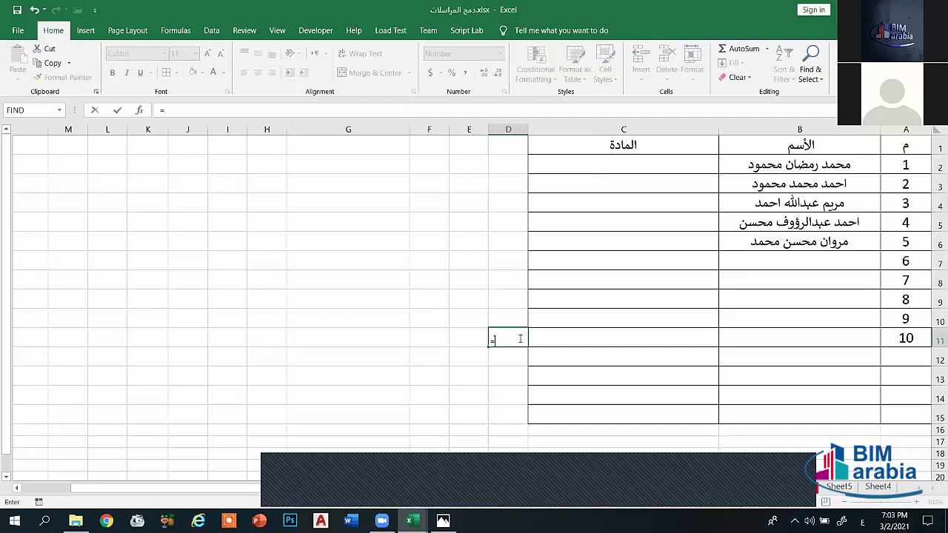
type("1/3")
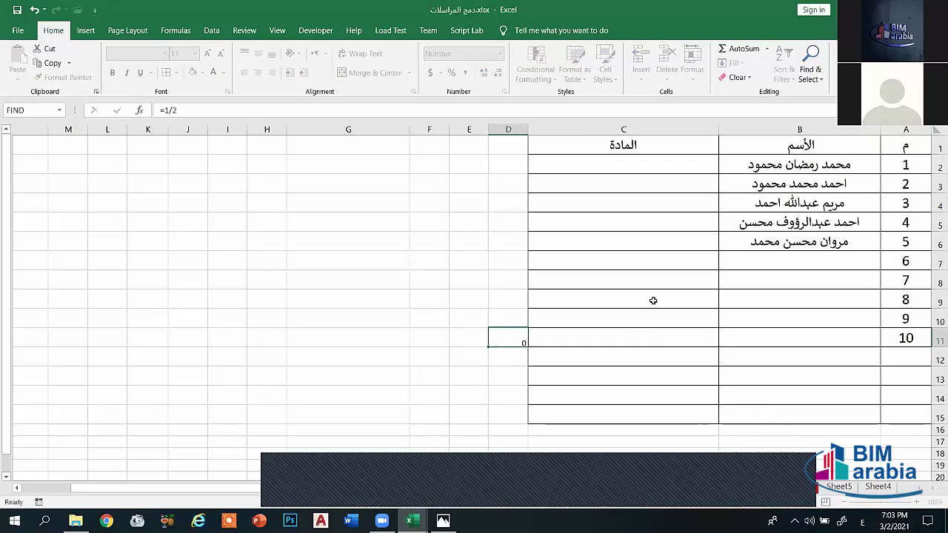
key("Return")
key("Up")
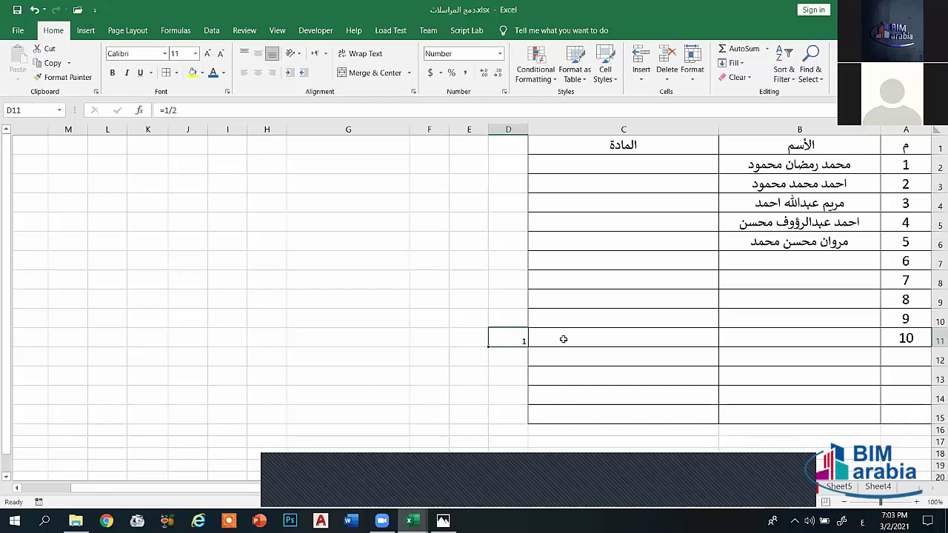
key("Delete")
left_click(495, 375)
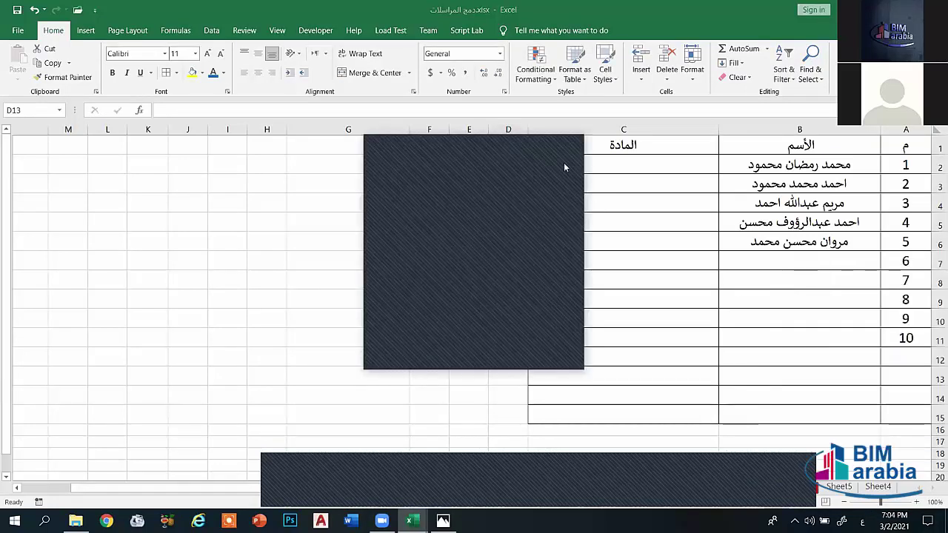
Step: Give D13 the custom 0 format and enter a phone number, which drops its leading zero
left_click(502, 56)
left_click(481, 363)
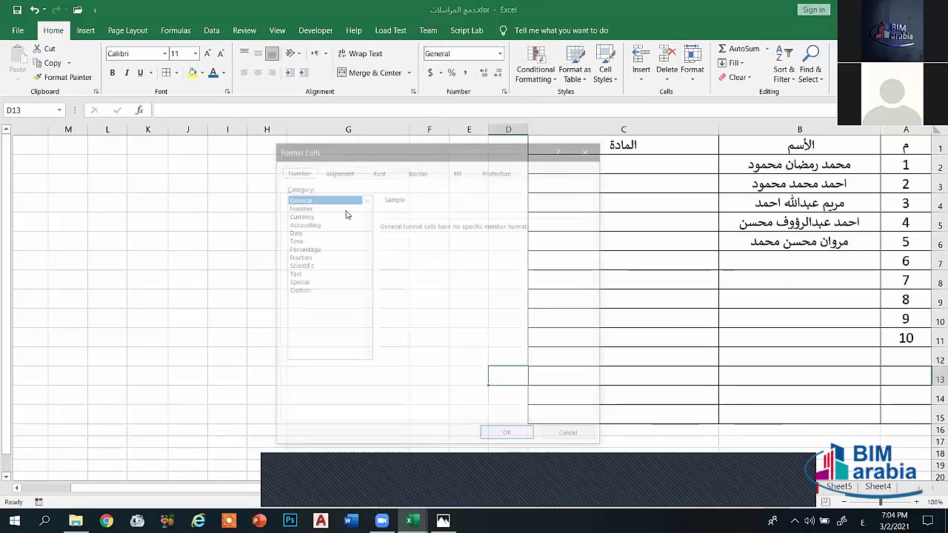
left_click(297, 290)
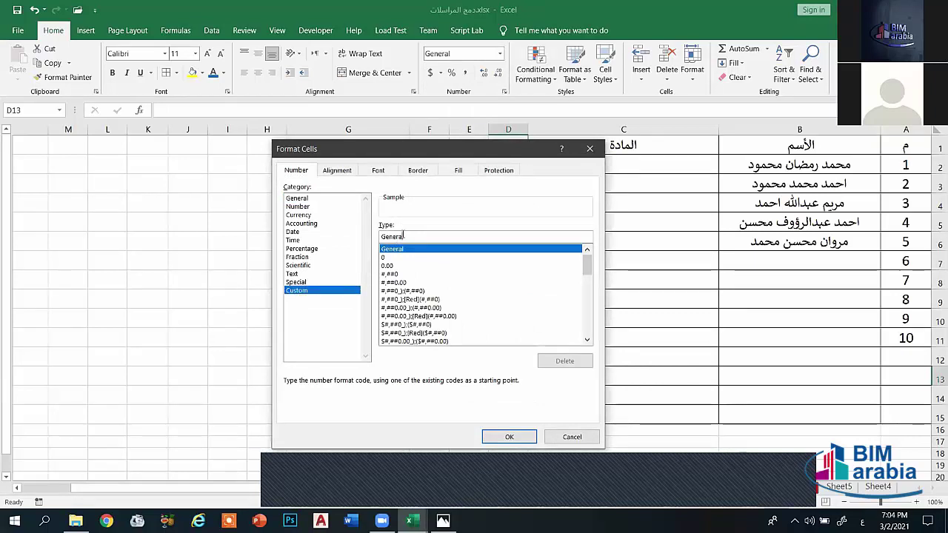
left_click_drag(404, 236, 378, 236)
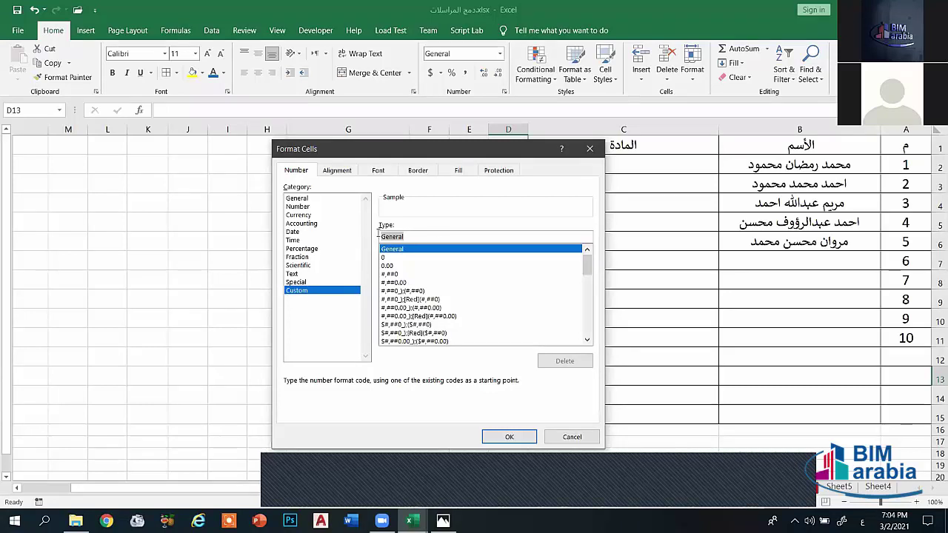
left_click(386, 258)
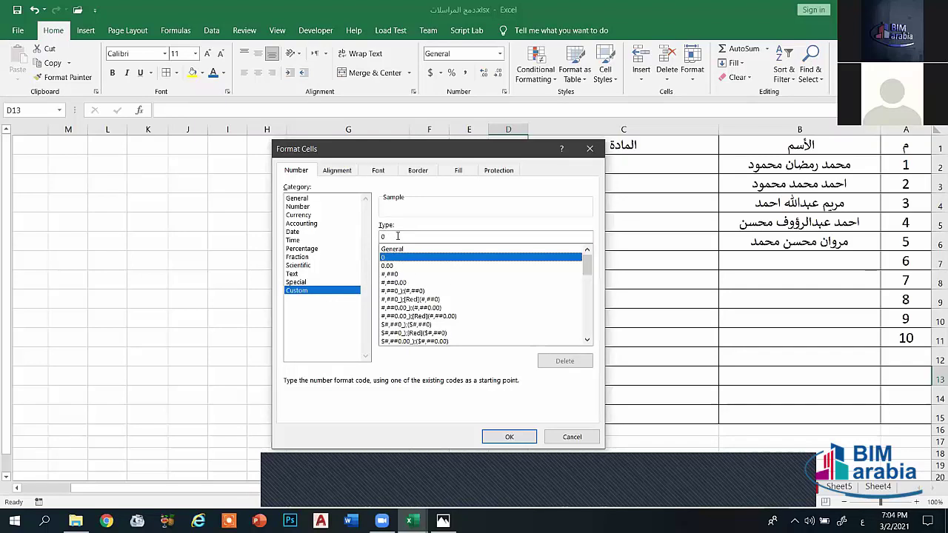
left_click(503, 437)
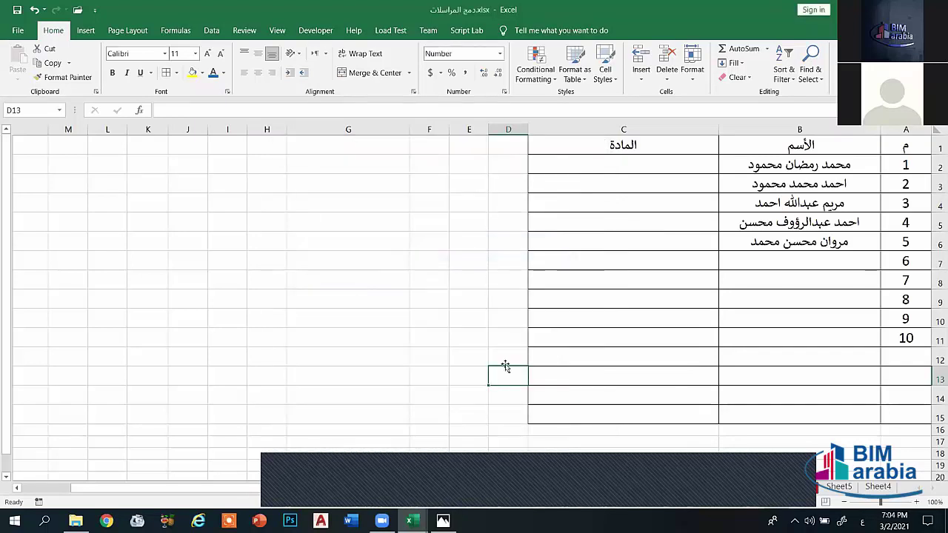
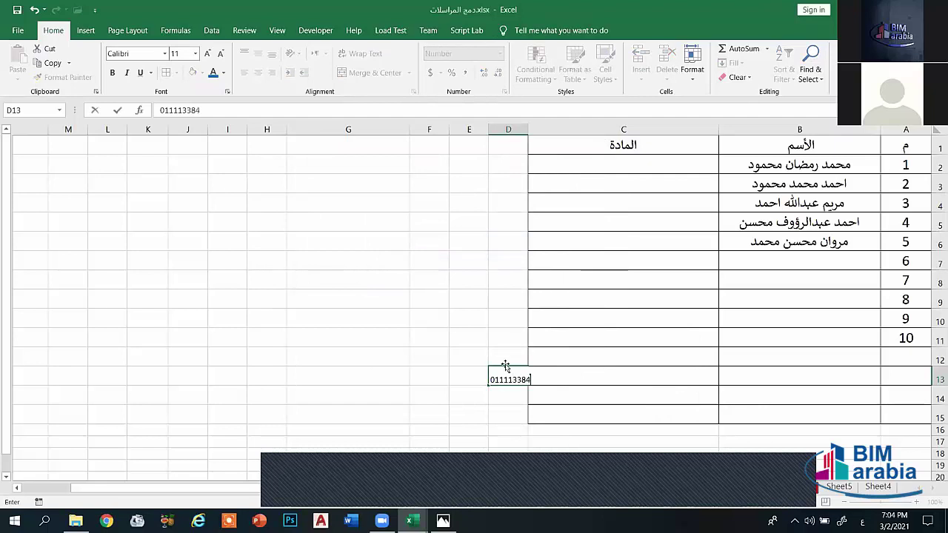
left_click(500, 400)
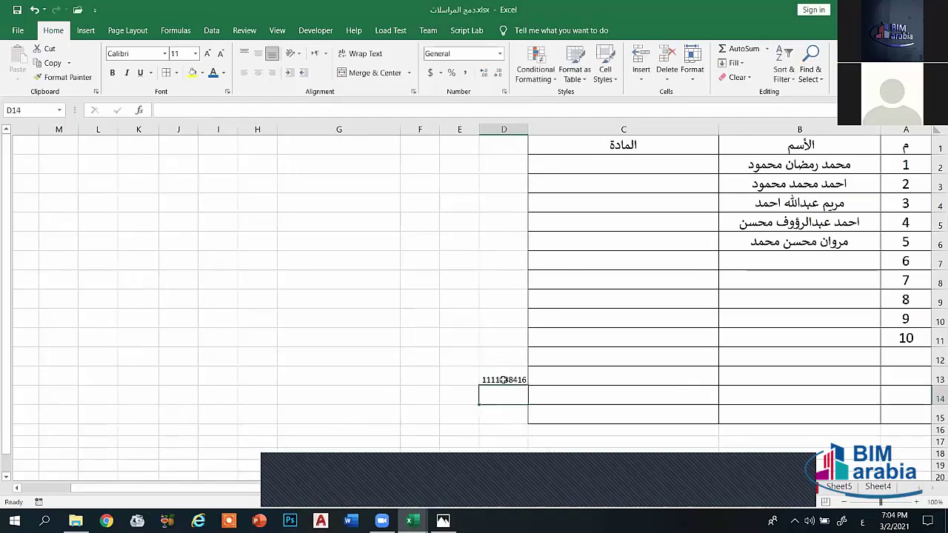
left_click(503, 379)
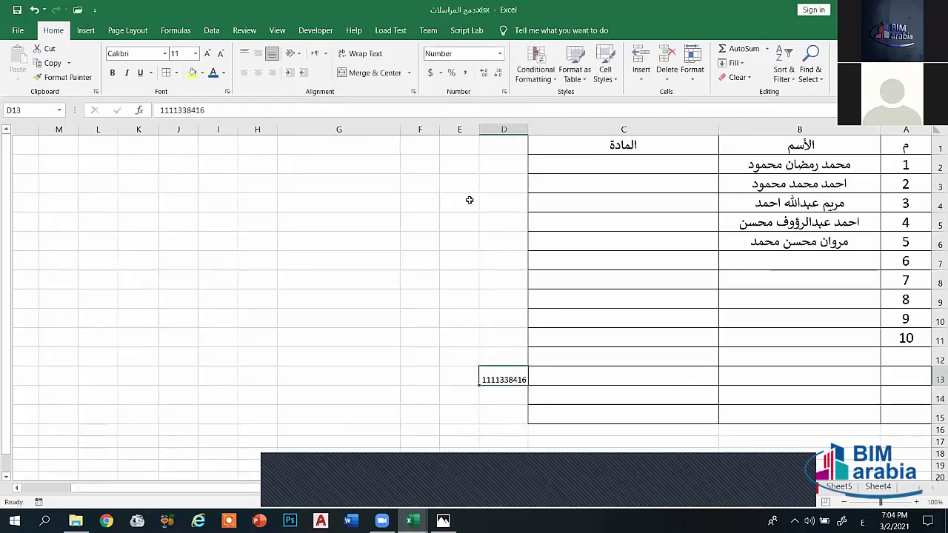
Step: Browse the Custom, Special, Text, Time and Date format categories, previewing several date and time formats
left_click(500, 56)
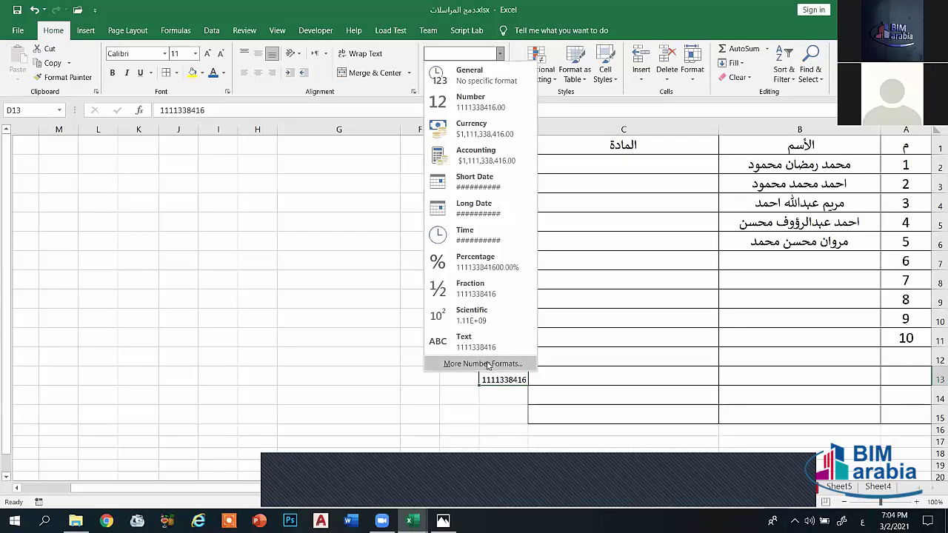
left_click(488, 364)
left_click(317, 293)
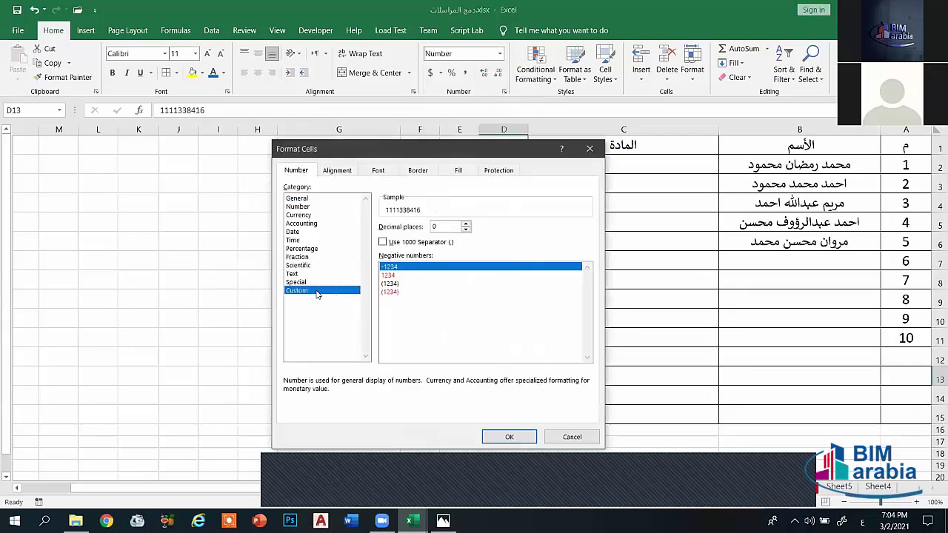
left_click(300, 282)
left_click(294, 274)
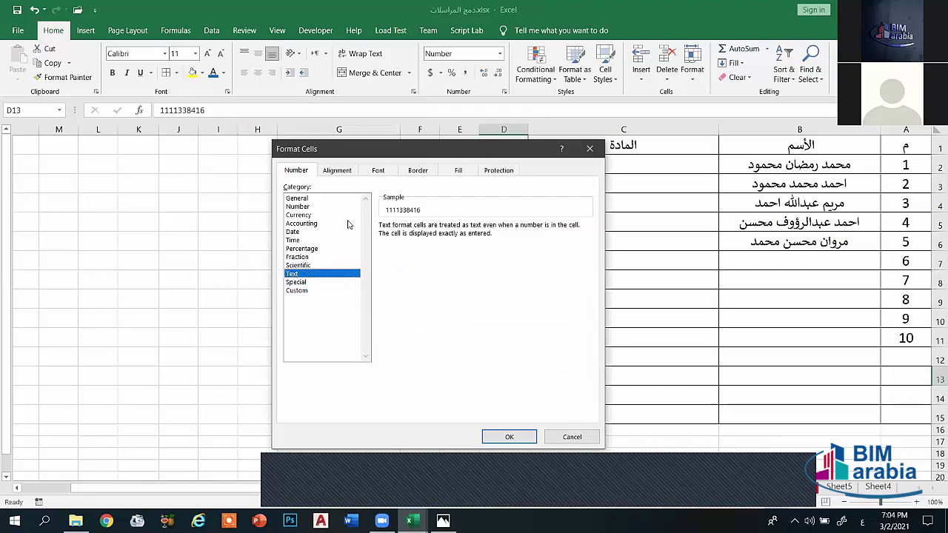
left_click(294, 240)
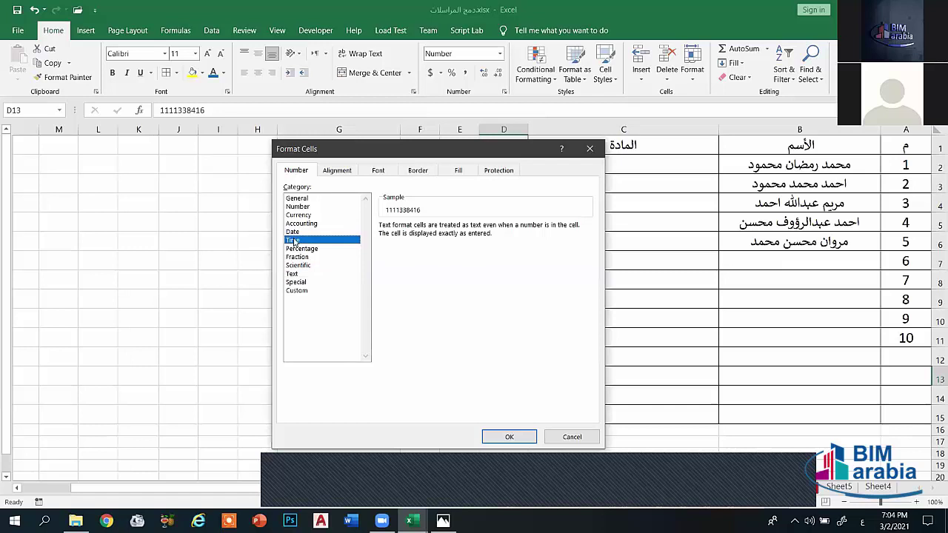
left_click(398, 263)
scroll(426, 271, "down", 1)
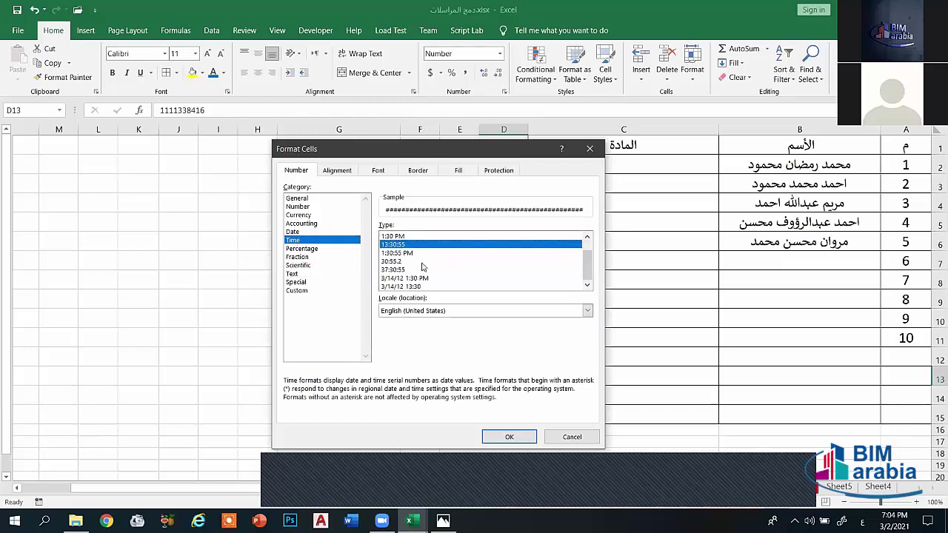
left_click(294, 233)
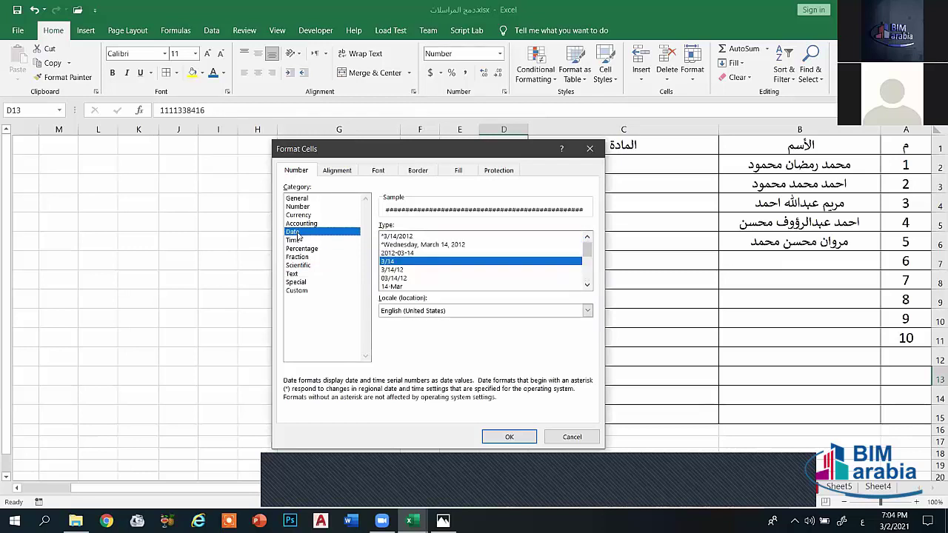
left_click(415, 279)
left_click(307, 241)
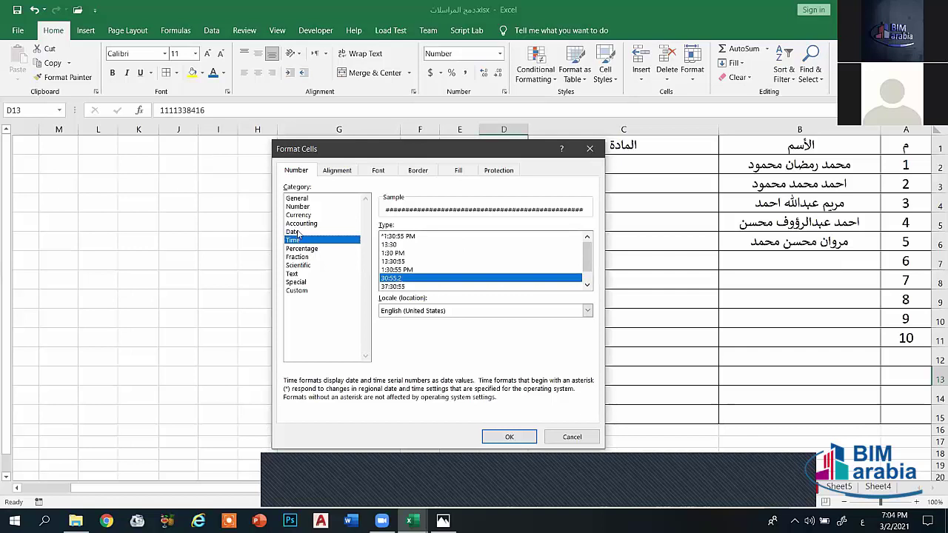
left_click(298, 234)
left_click_drag(404, 276, 393, 243)
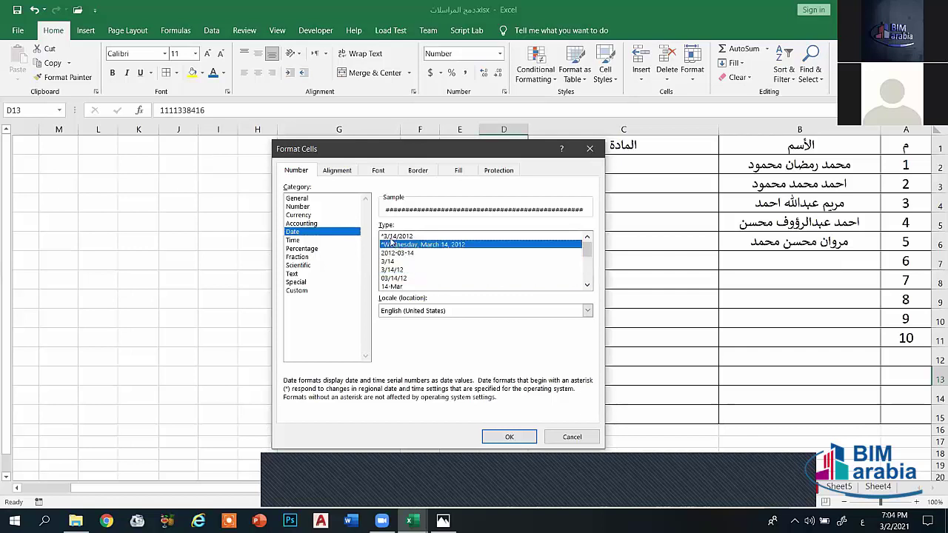
Step: Review the Currency symbols and Number options, then close Format Cells without changes
left_click(300, 215)
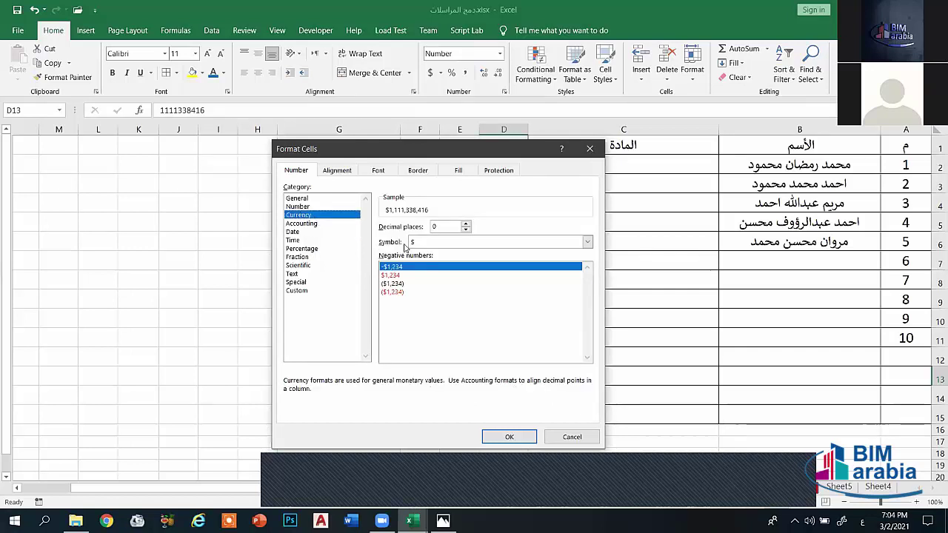
left_click(445, 243)
left_click(445, 243)
left_click(298, 208)
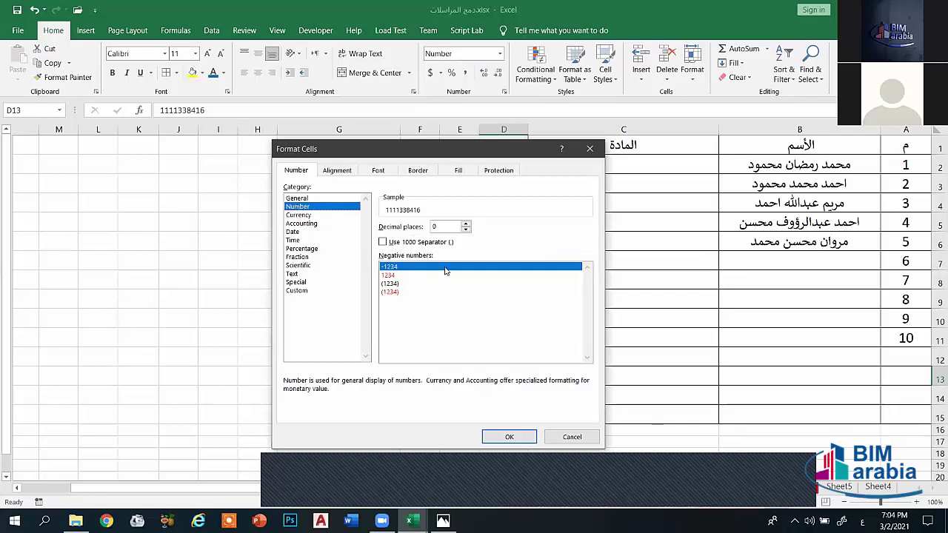
left_click(589, 148)
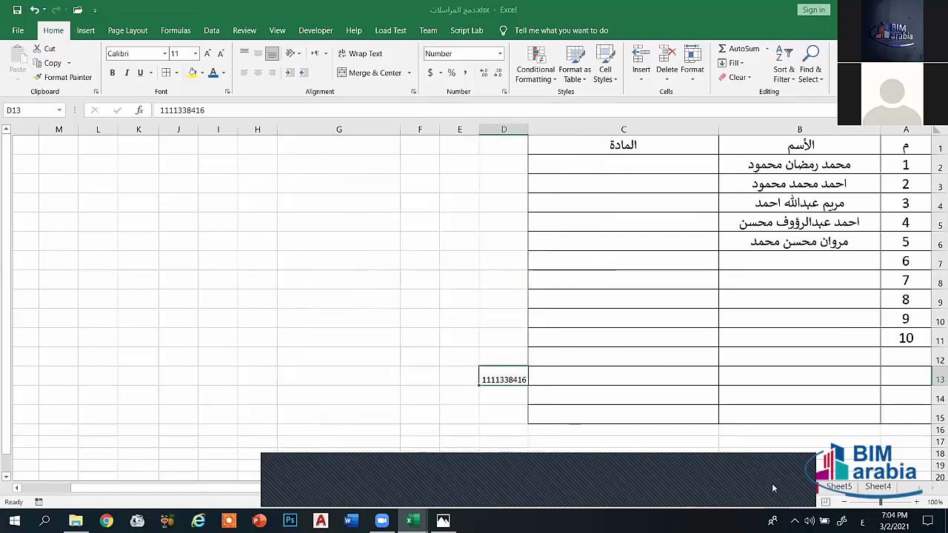
key("ctrl+1")
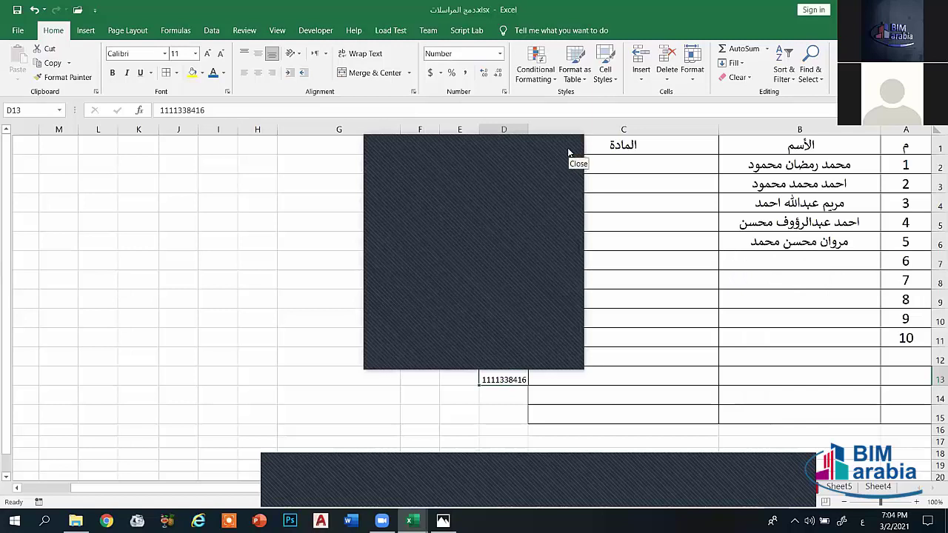
left_click(568, 153)
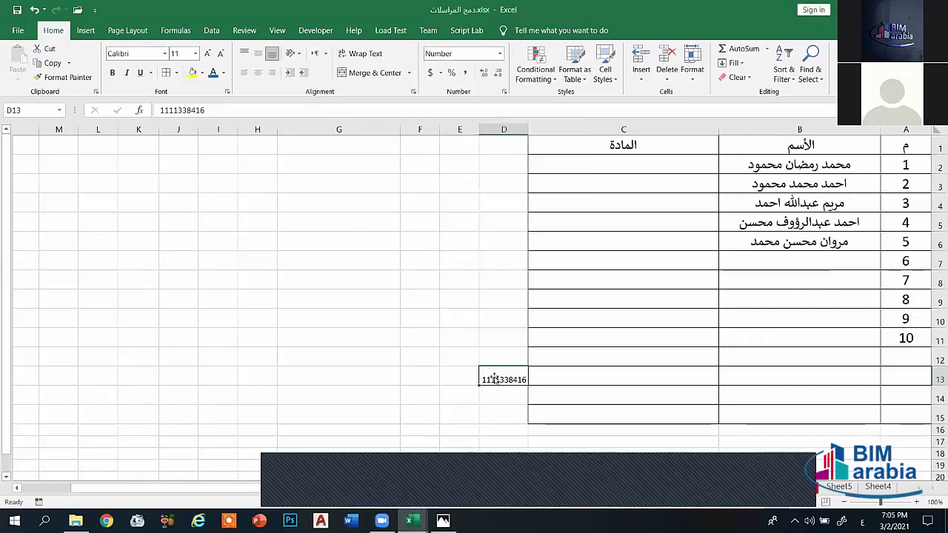
Step: Delete the phone number from D13, leaving it empty
key("BackSpace")
left_click(391, 304)
left_click(215, 263)
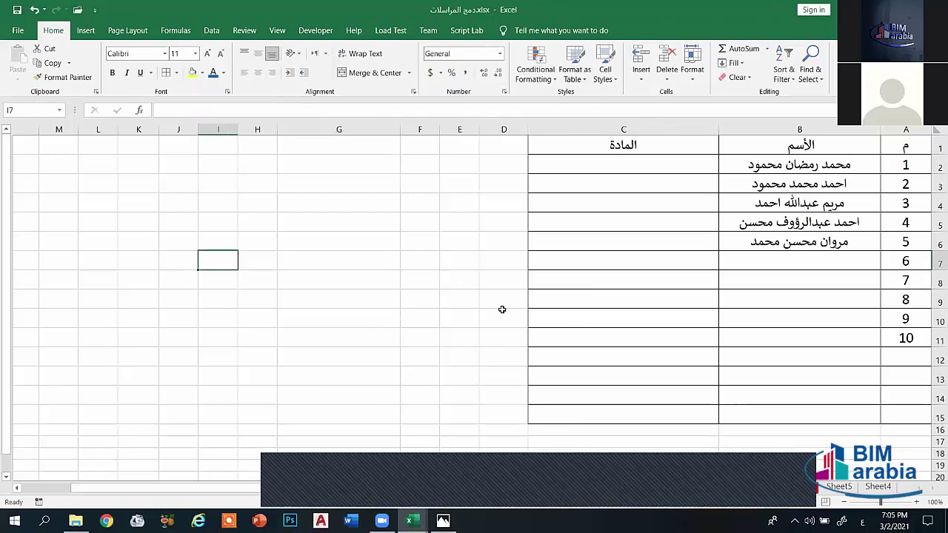
Step: Enter the next two students' names in the name column
left_click(787, 260)
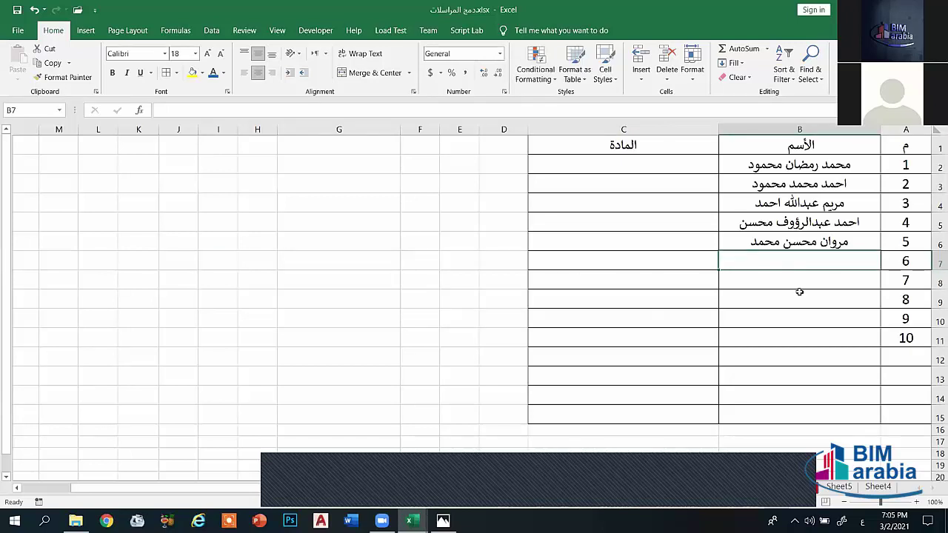
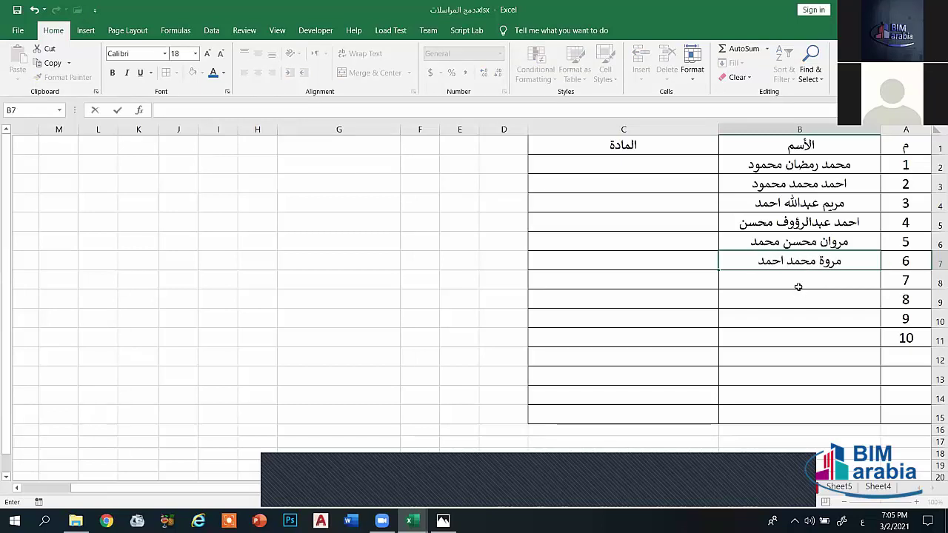
key("Return")
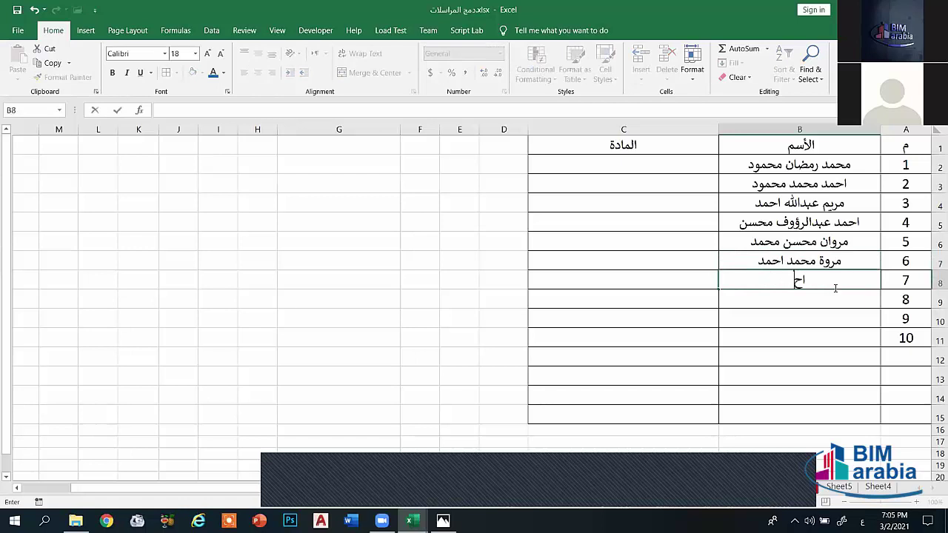
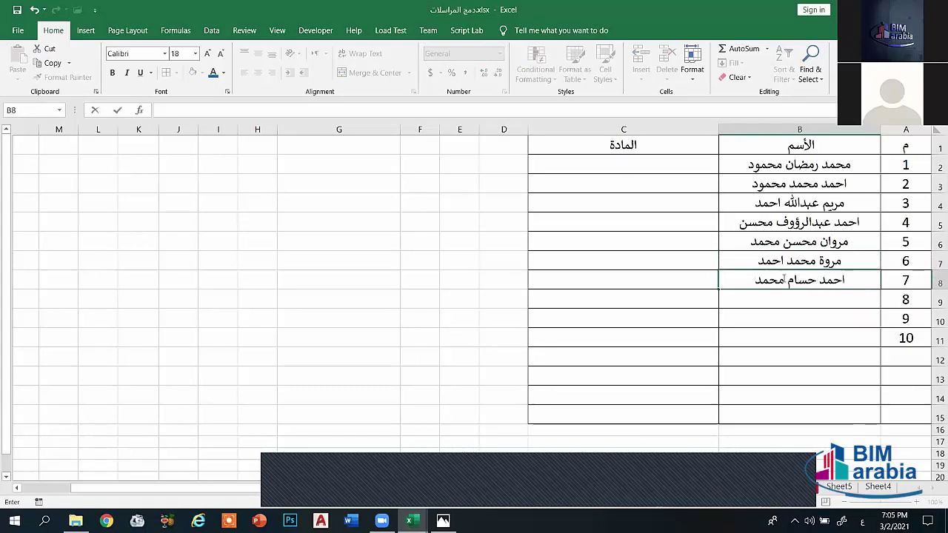
left_click(772, 296)
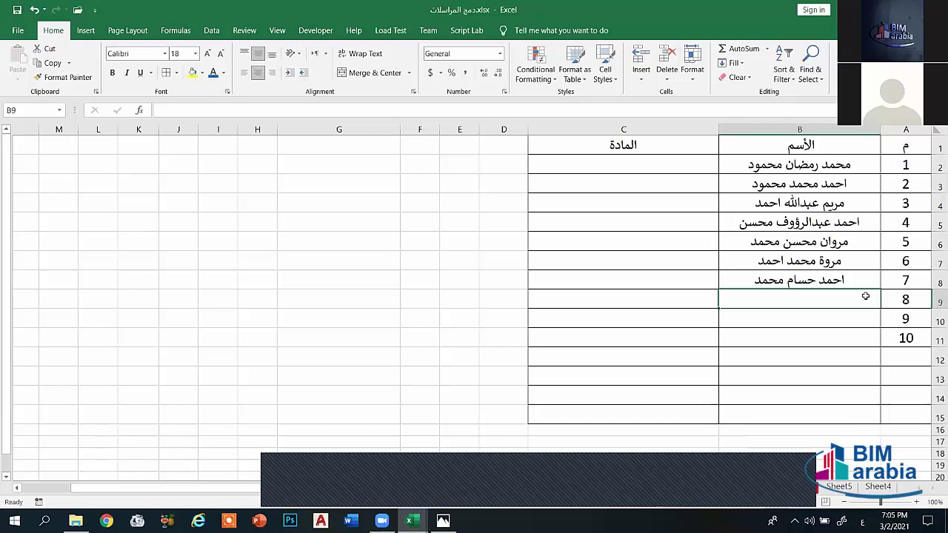
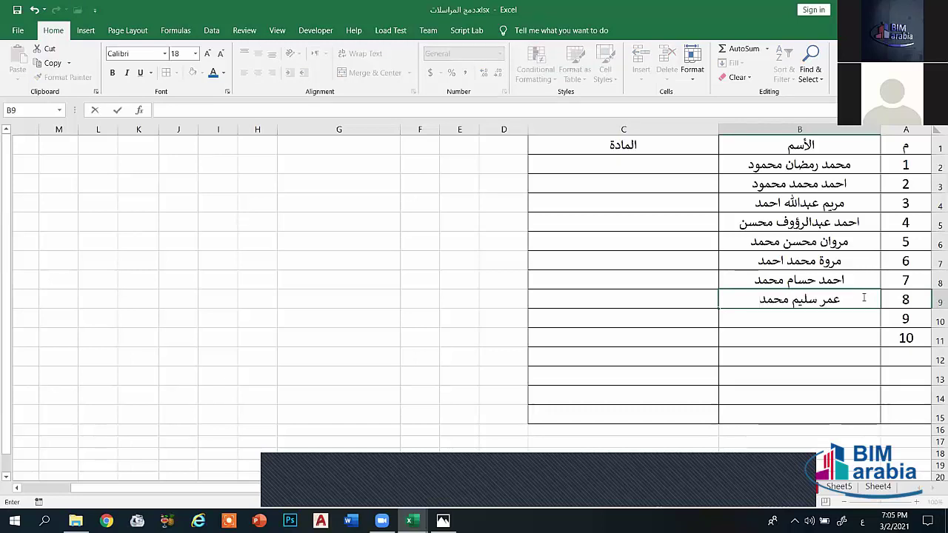
Step: Enter the remaining students' names, finishing with the last one in B11
left_click(842, 324)
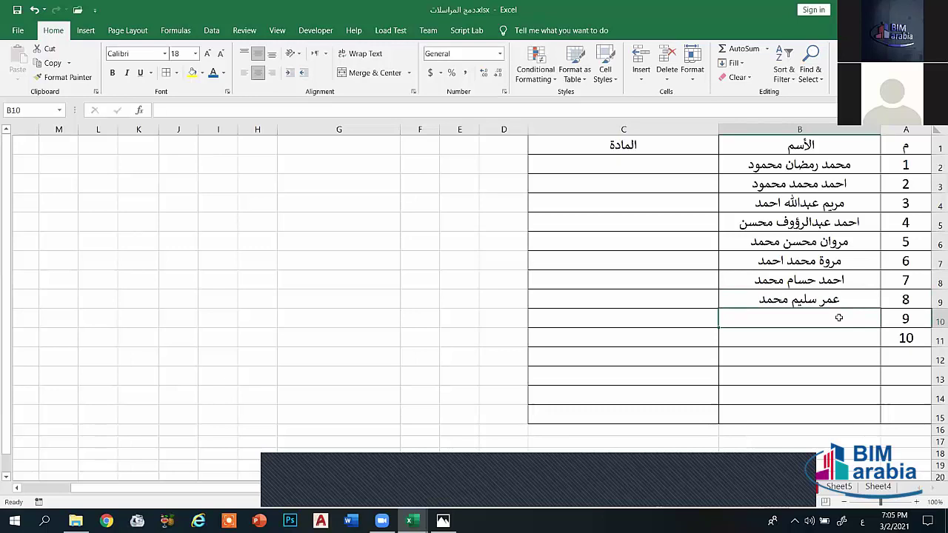
type("ا")
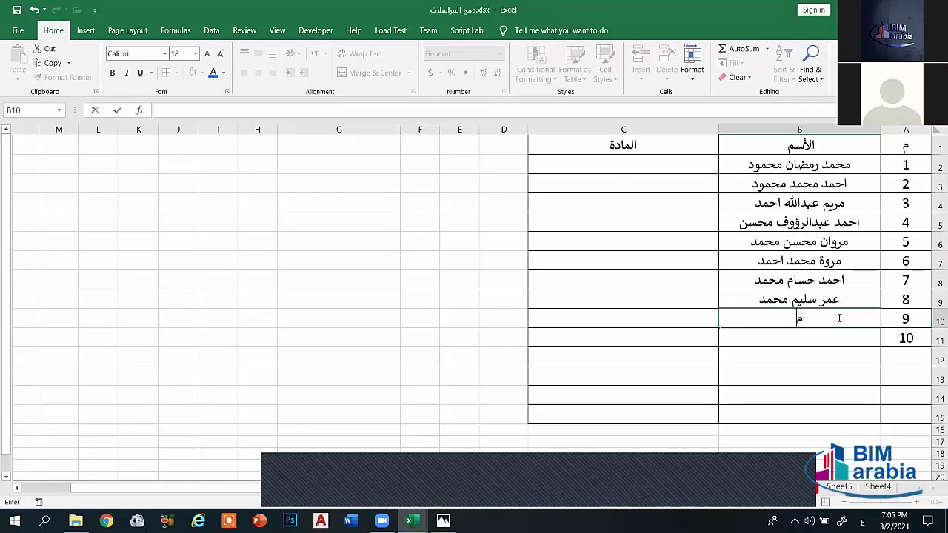
key("BackSpace")
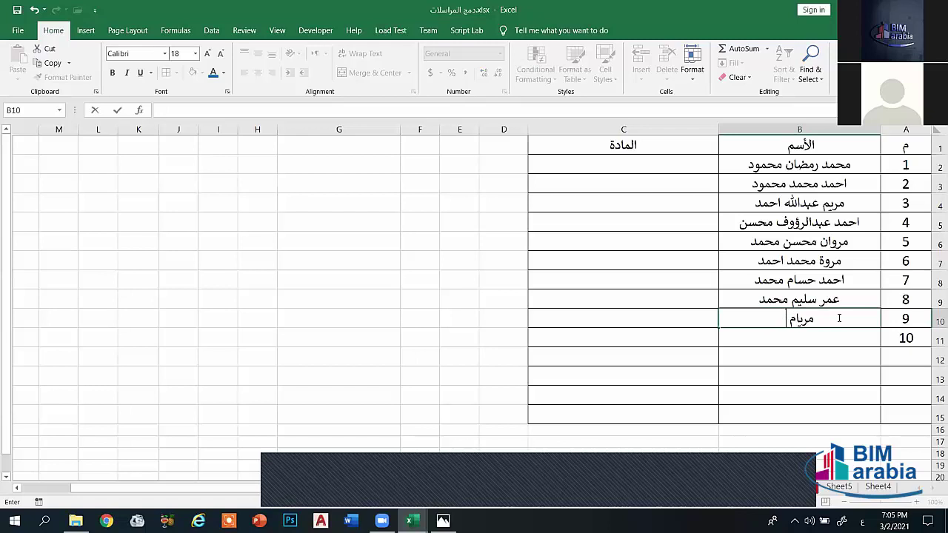
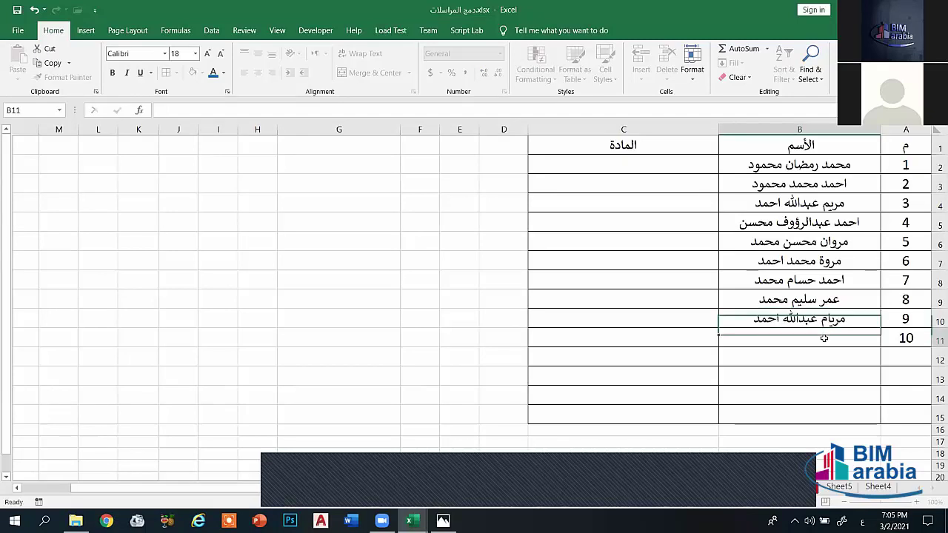
left_click(828, 338)
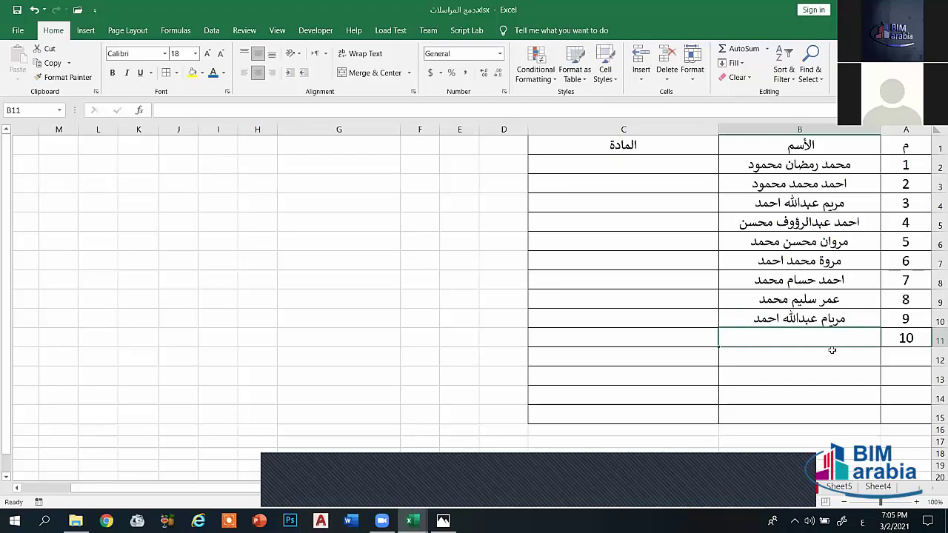
key("F2")
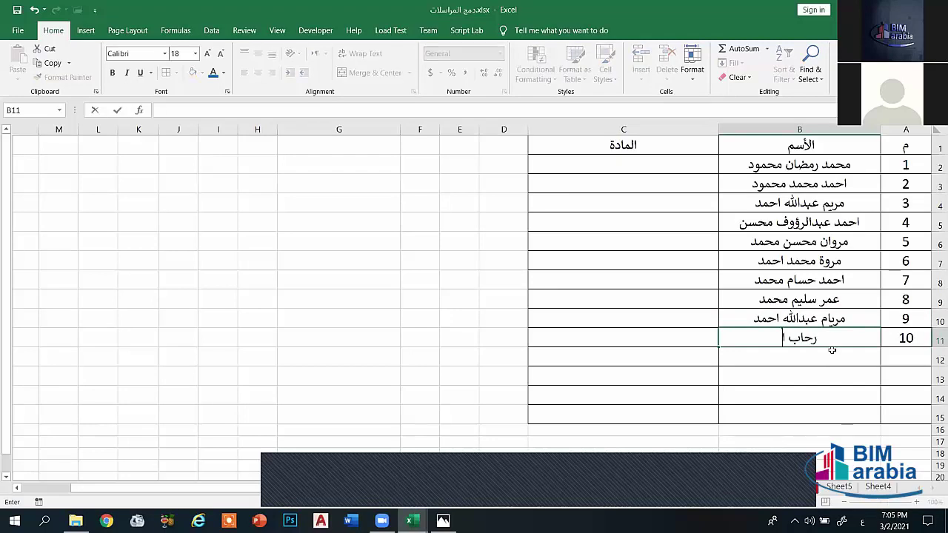
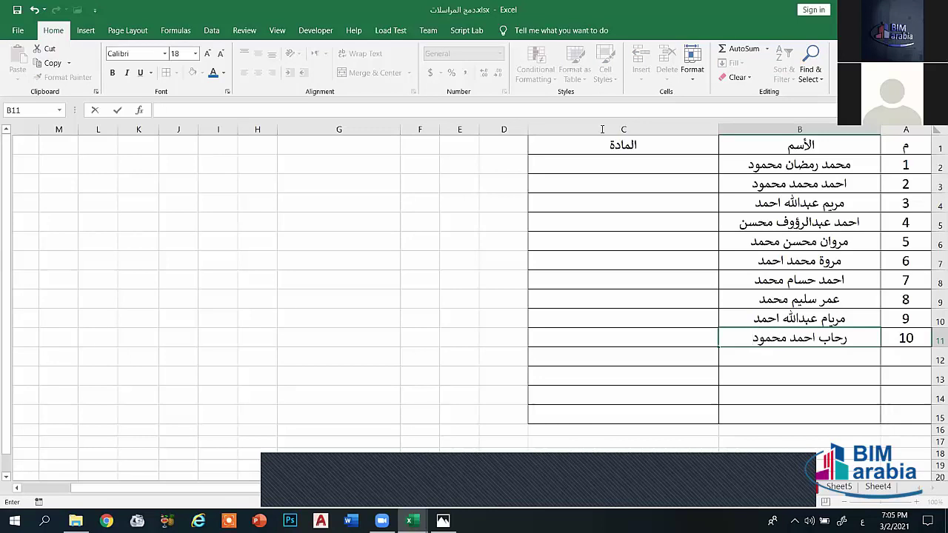
Step: Enter subjects انتقال حرارة وكتلة, ديناميكا حراري, تبريد وتكييف and صرف صحي for students 1–4
left_click(644, 166)
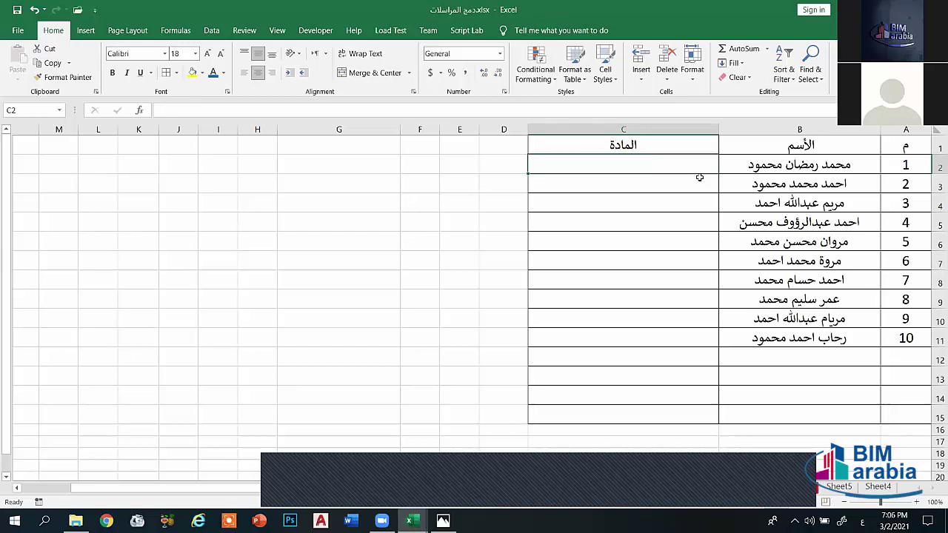
type("ا")
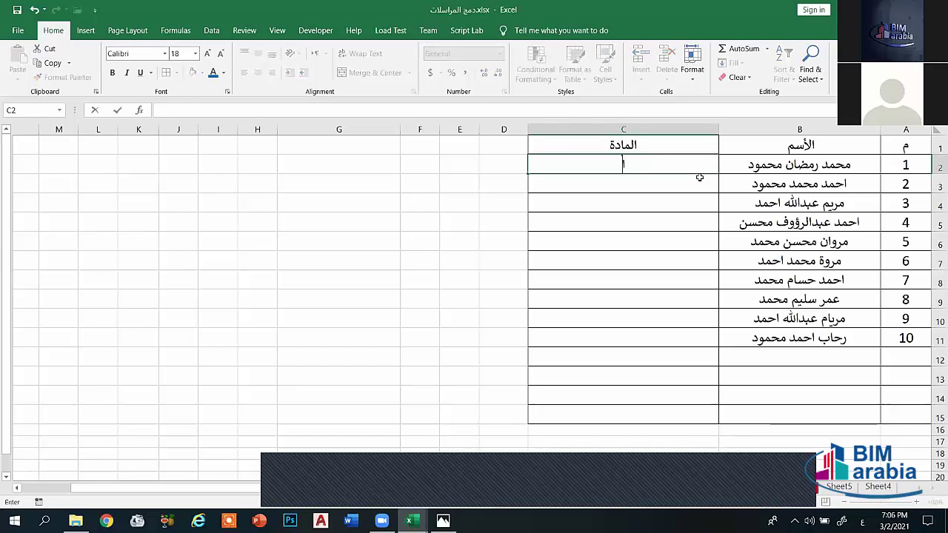
type("نتقال ح")
type("رارة وكت")
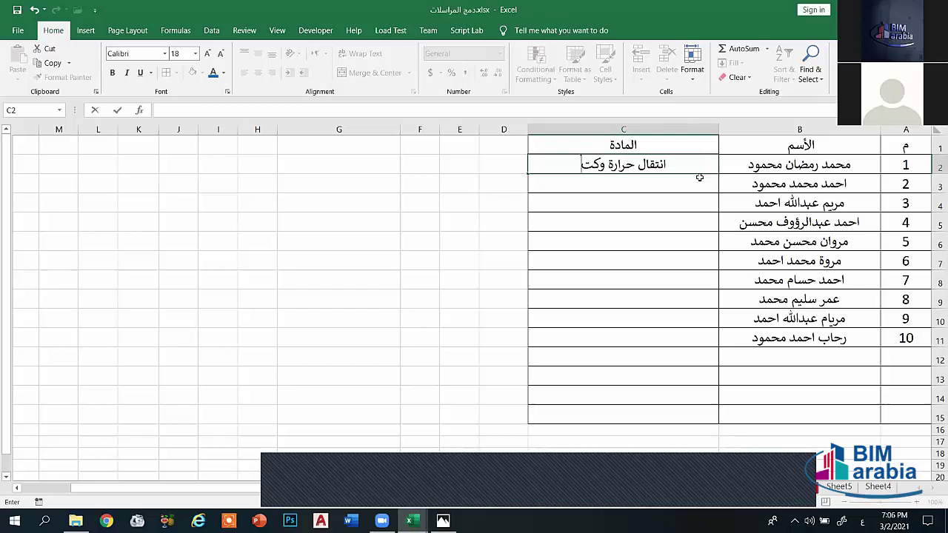
type("لة")
key("Return")
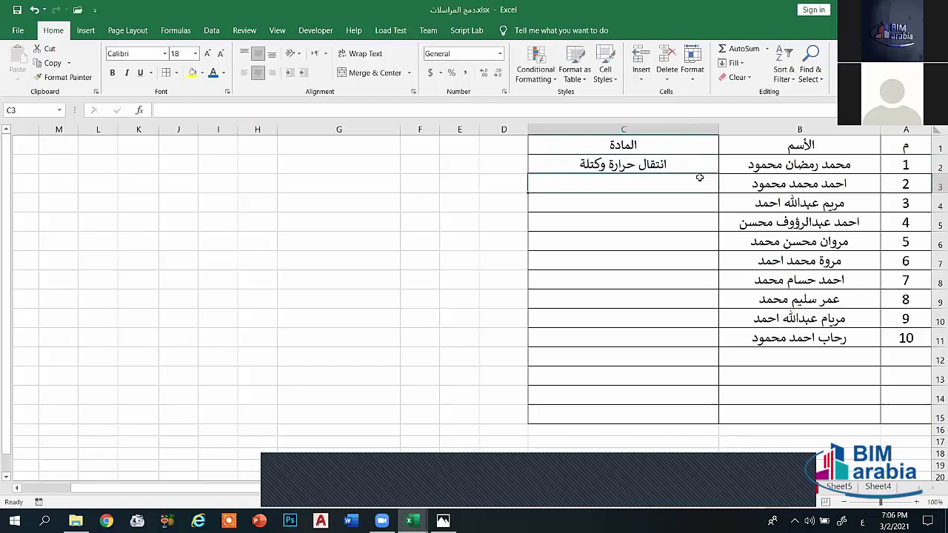
type("دينام")
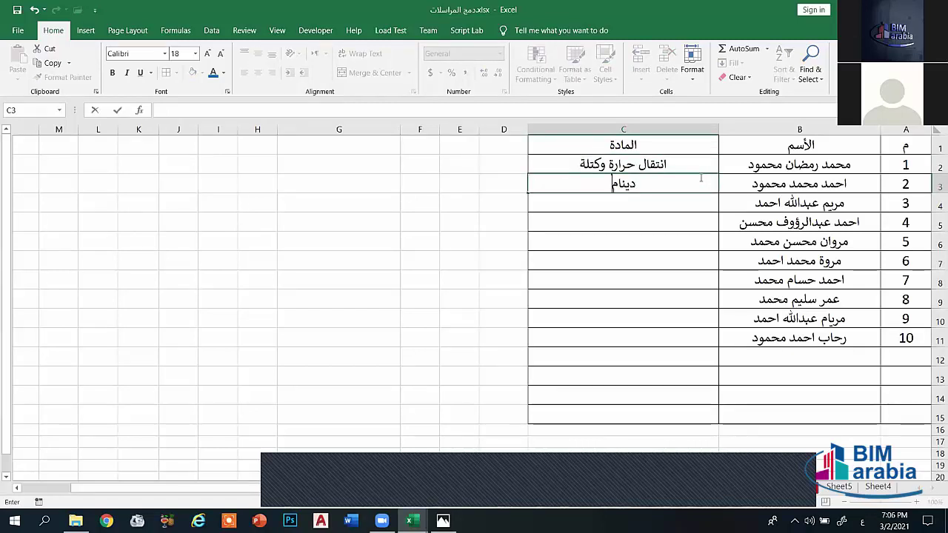
type("يكا حرارية")
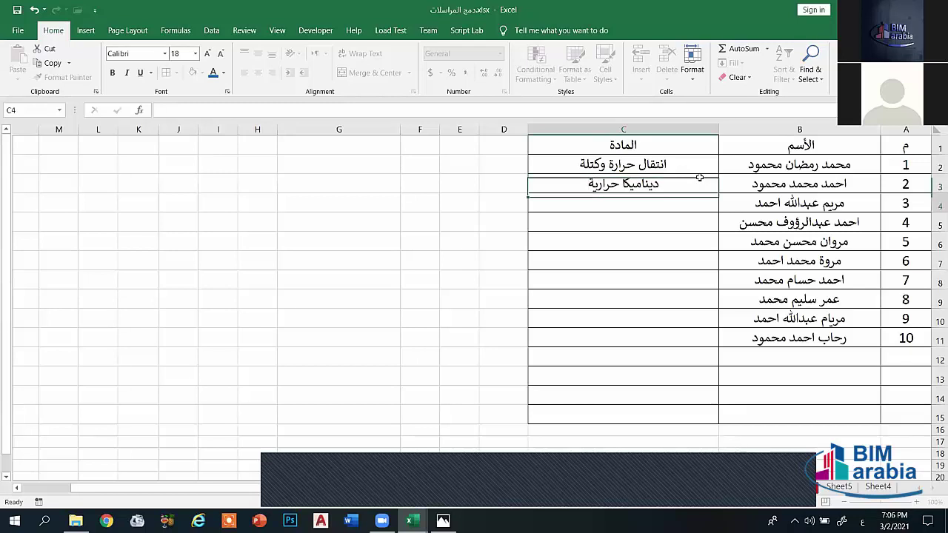
key("Return")
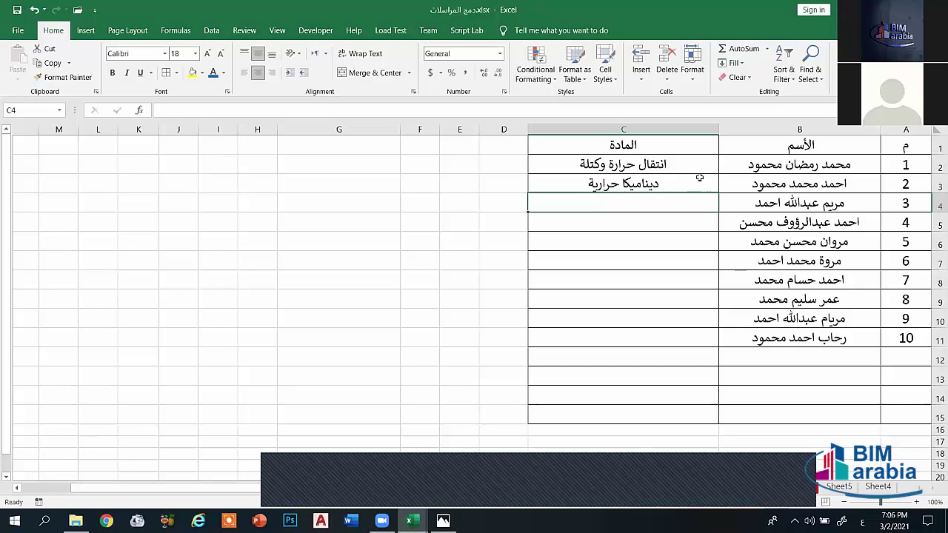
type("تبريد وتكي")
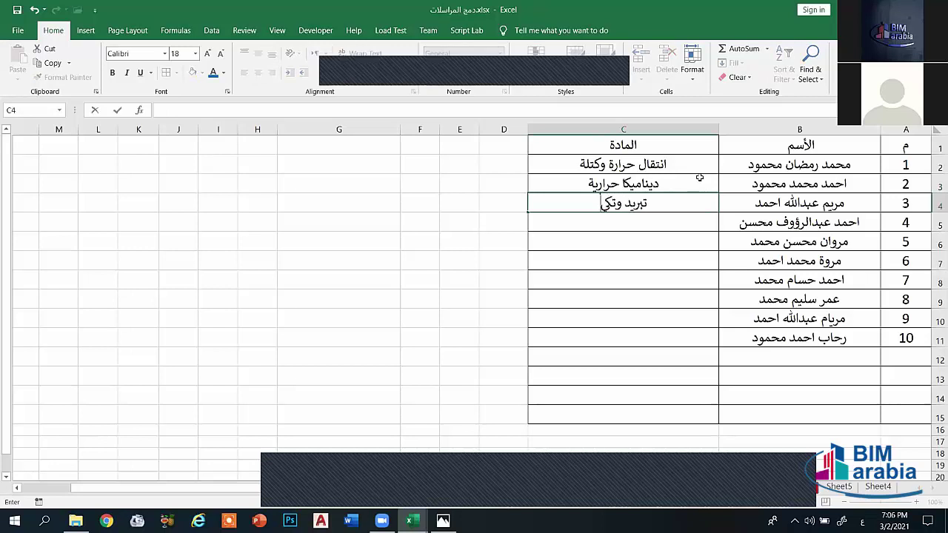
type("يف")
key("Return")
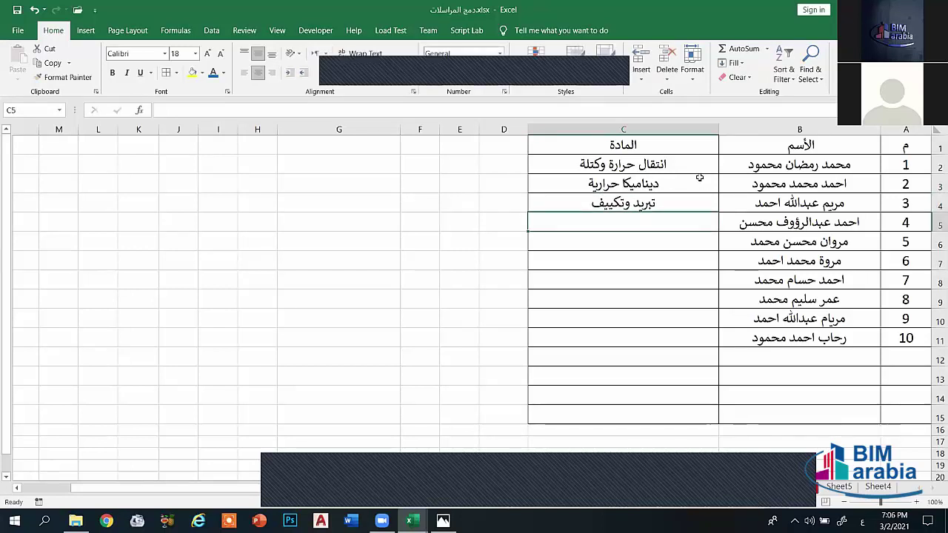
type("صرف")
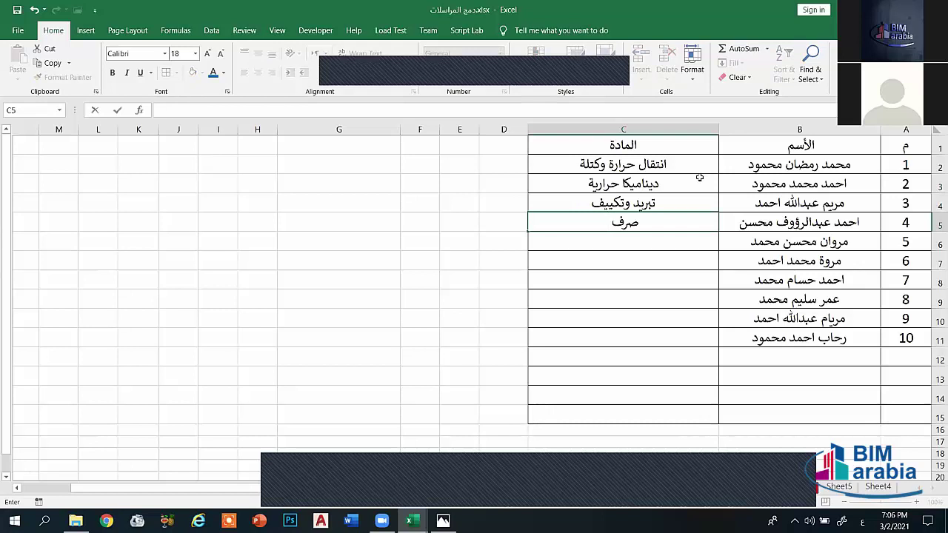
type(" صحي")
key("Return")
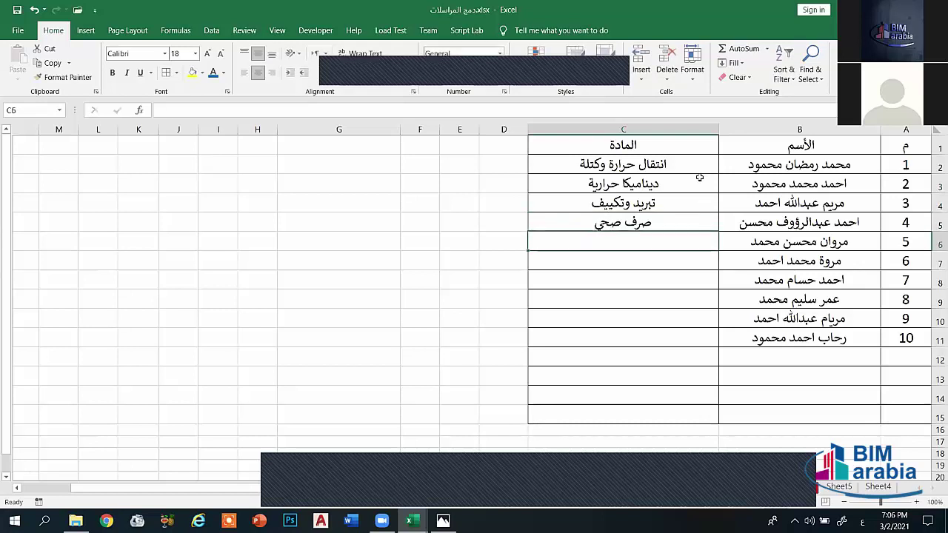
Step: Enter subjects غازات طبية, الحريق, تكنولوجيا انتاج and تقارير فنية for students 5–8
type("غازات")
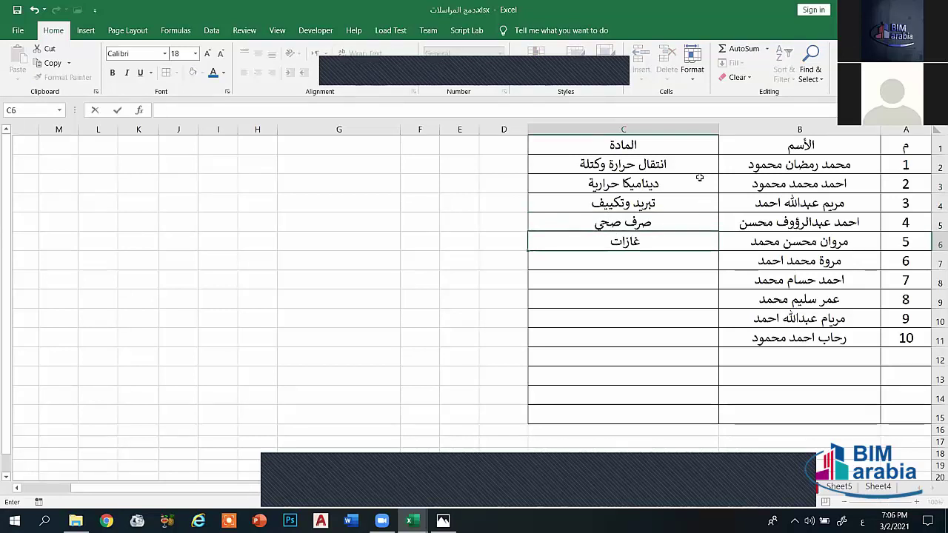
type(" طبية")
key("Return")
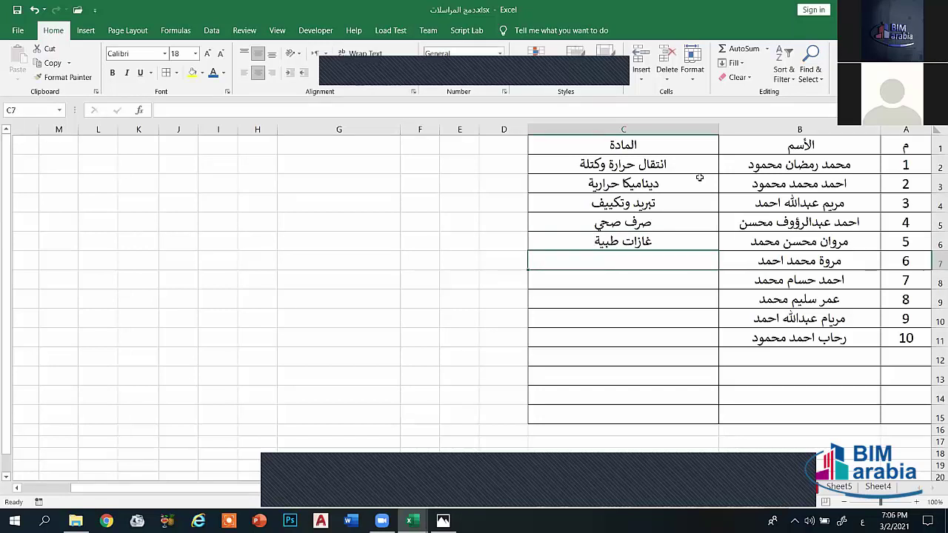
type("الحريق")
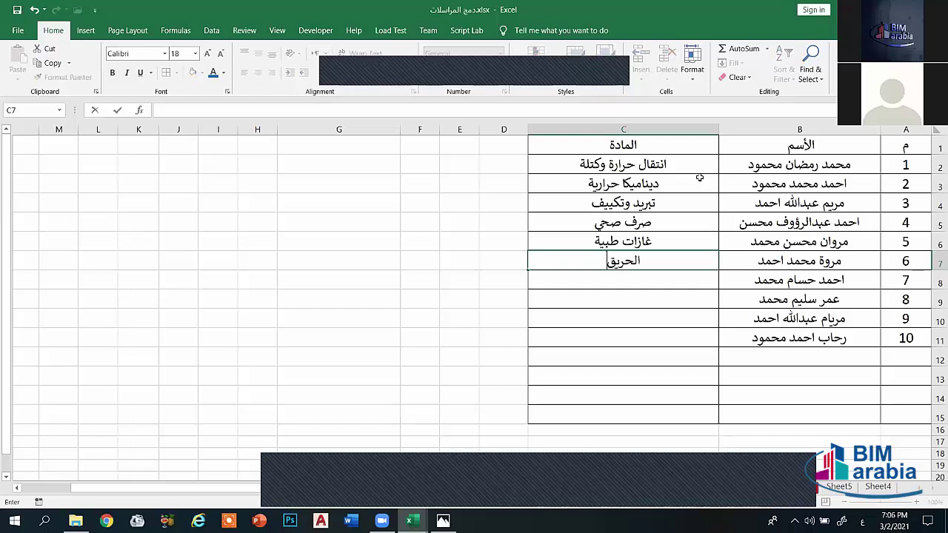
key("Return")
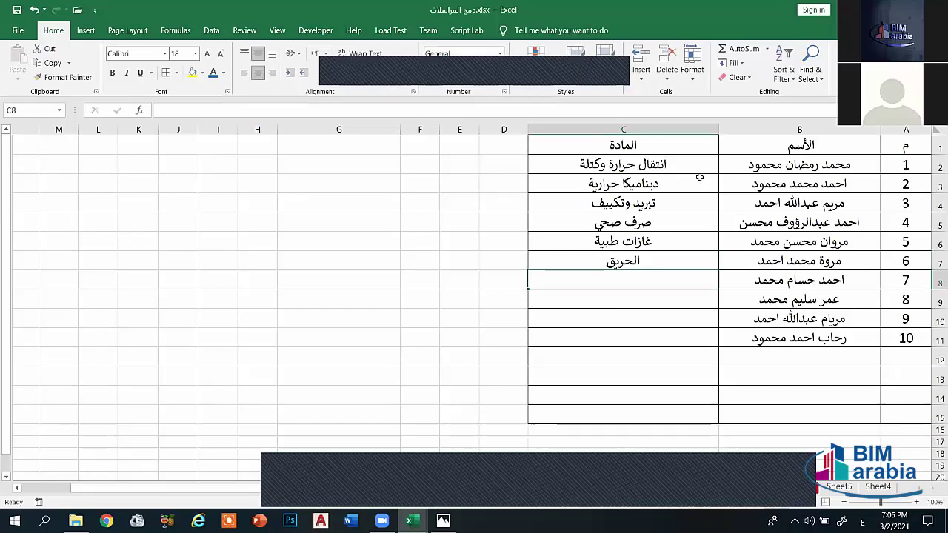
type("تكنولوجيا")
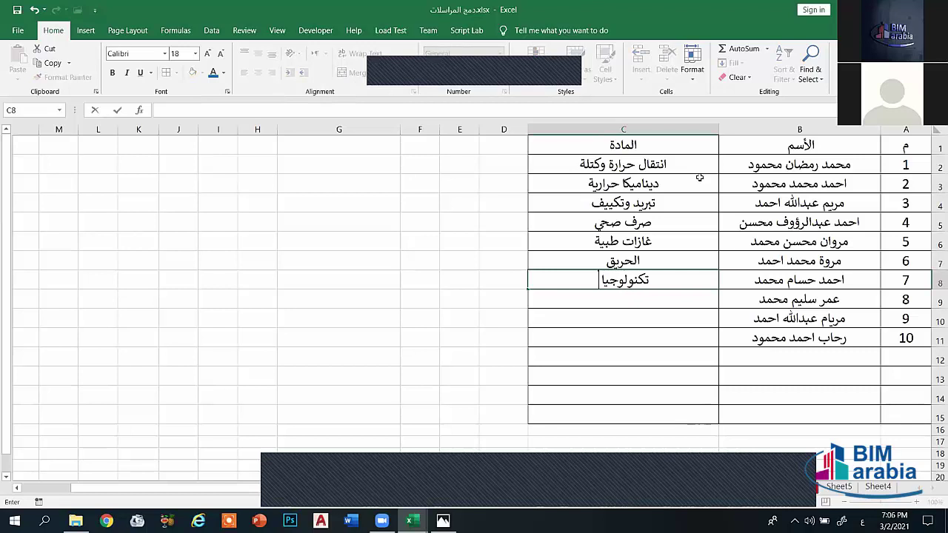
type(" انتاج")
key("Return")
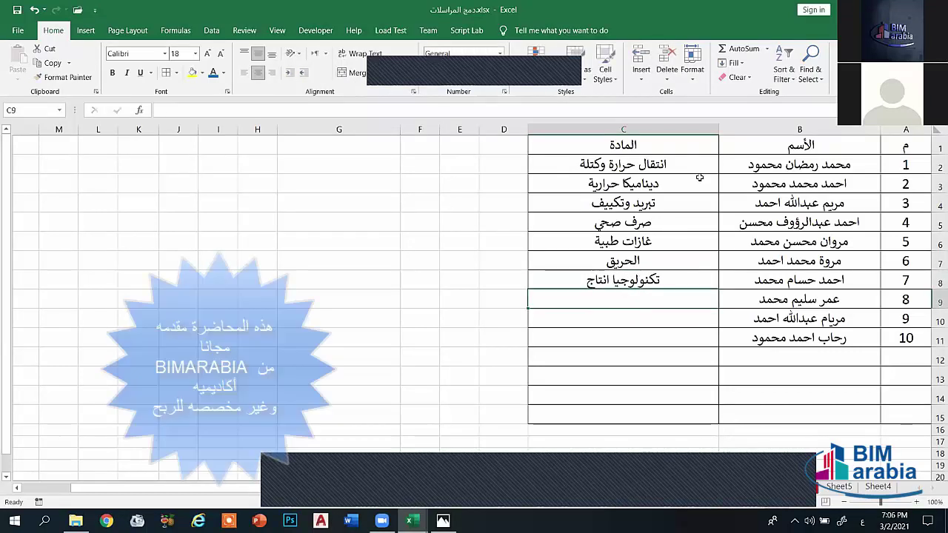
type("تقارير")
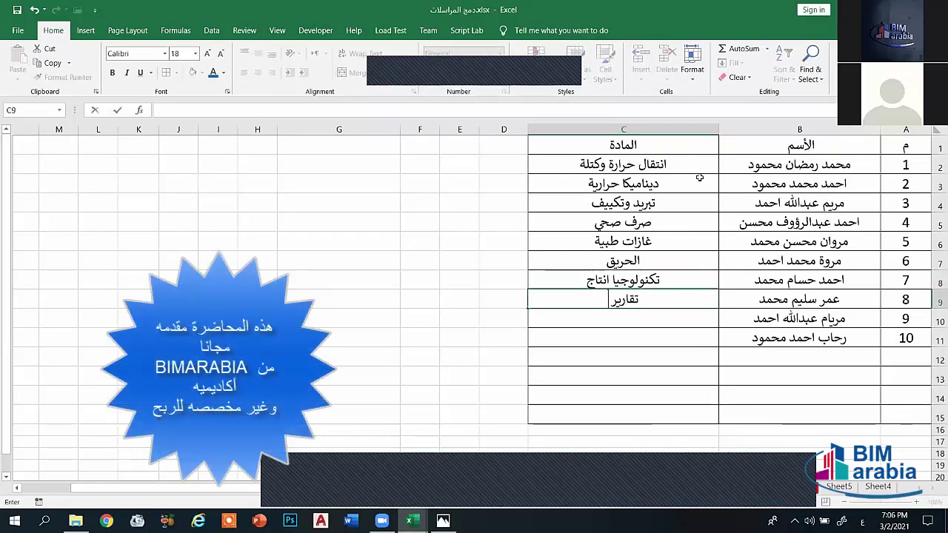
type(" فنية")
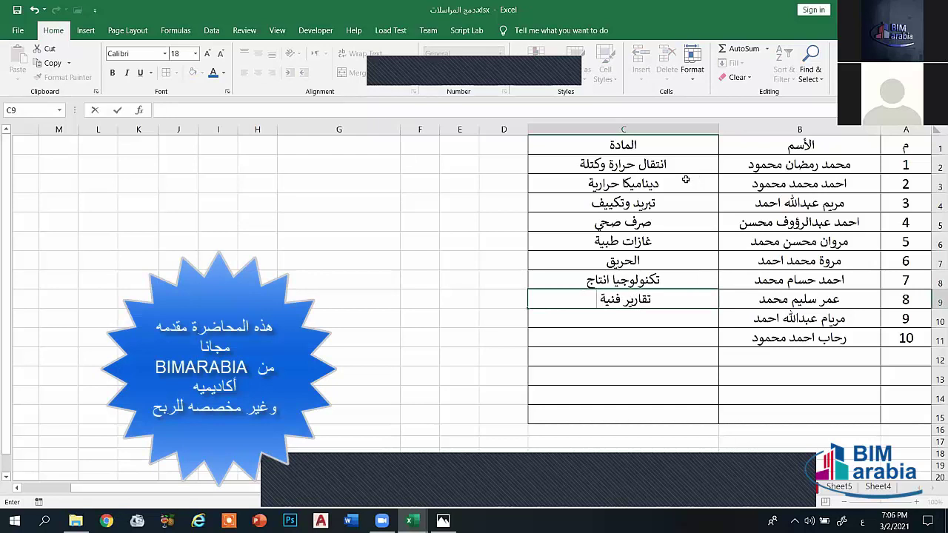
left_click(505, 146)
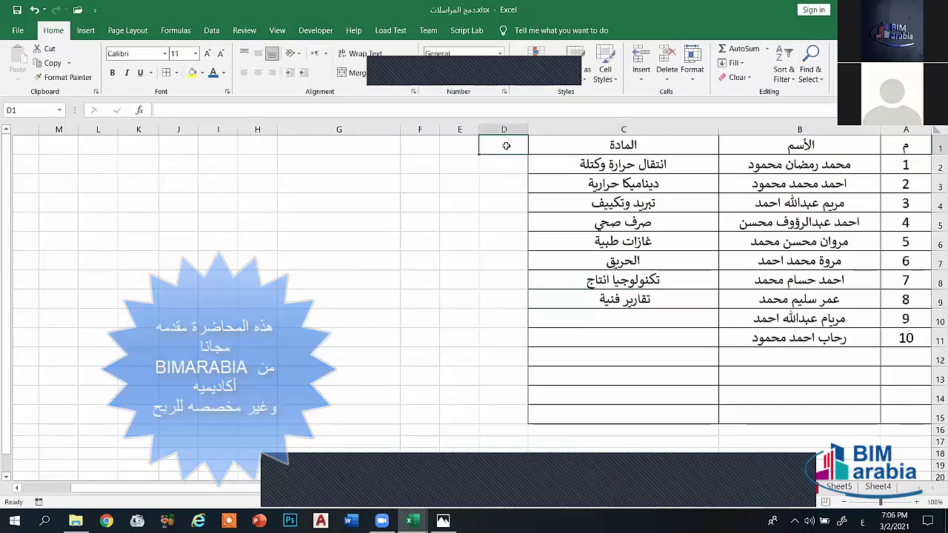
Step: Add the الدرجات header in D1 and apply All Borders to D1:D15
type("الدر")
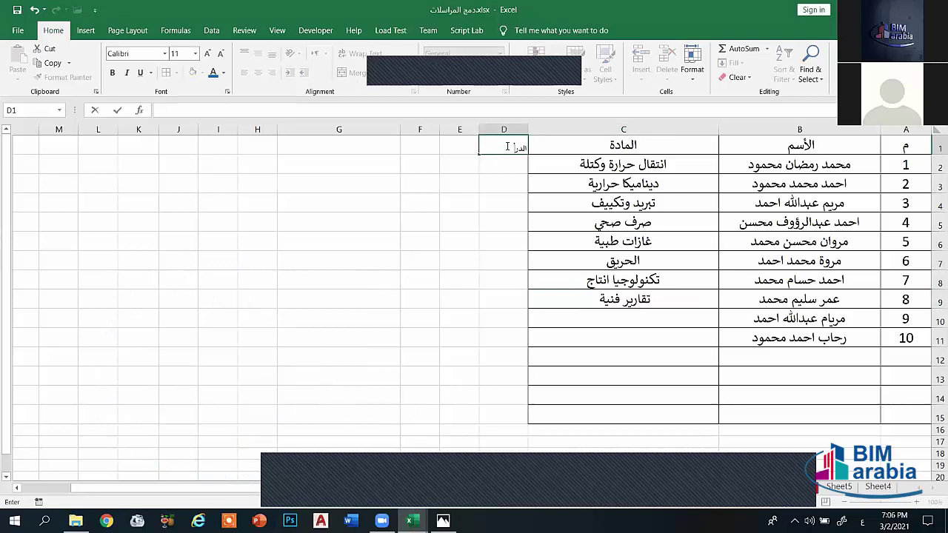
key("BackSpace")
key("BackSpace")
key("Return")
left_click_drag(508, 145, 519, 415)
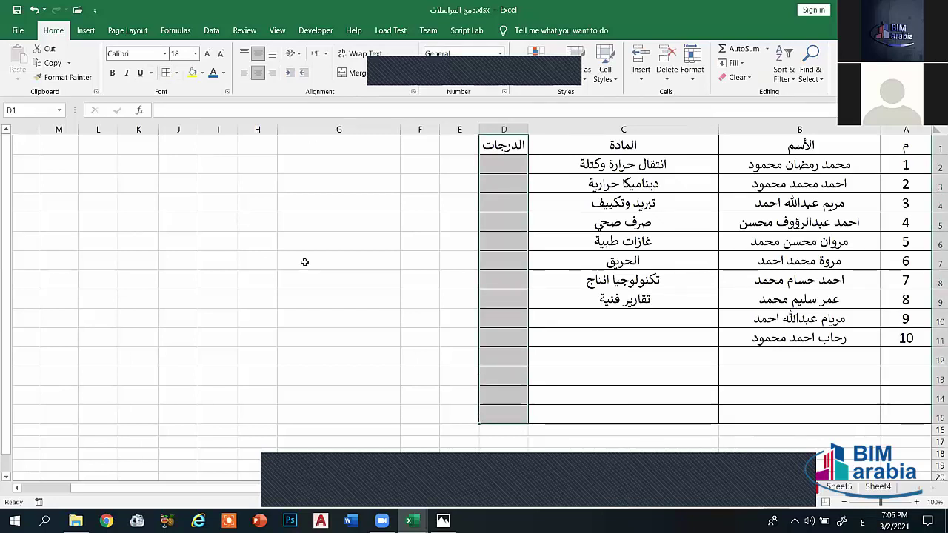
left_click(305, 267)
Step: Enter grades 90, 75, 65 and 74 in D2:D5
left_click(518, 166)
type("90")
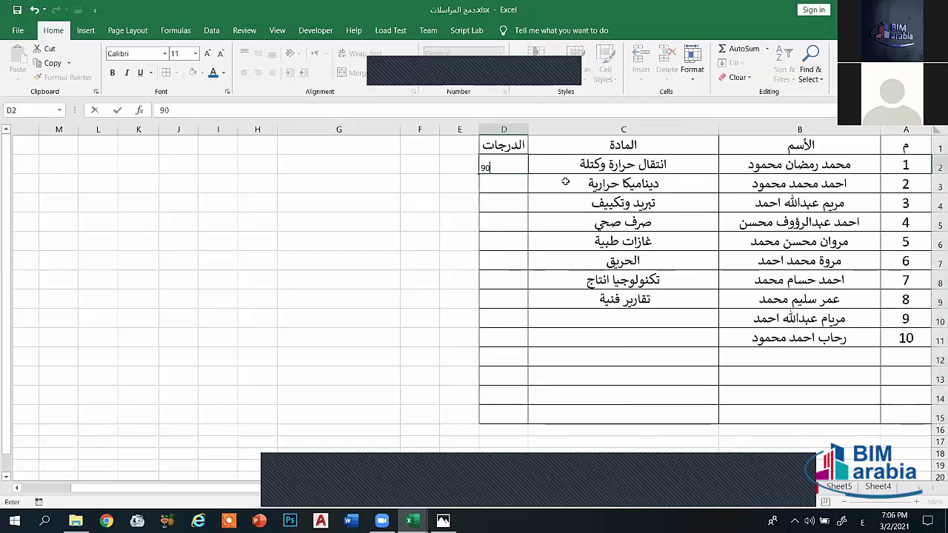
left_click(509, 182)
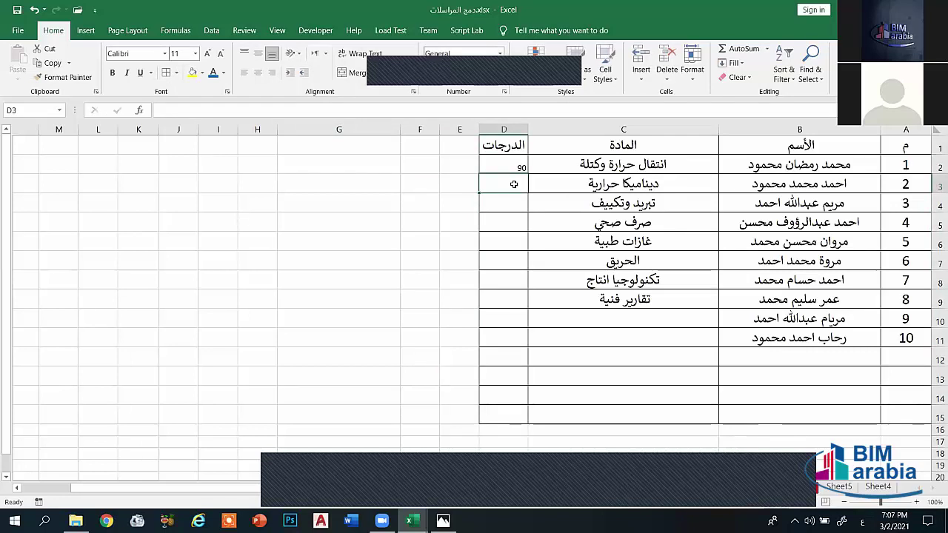
type("75")
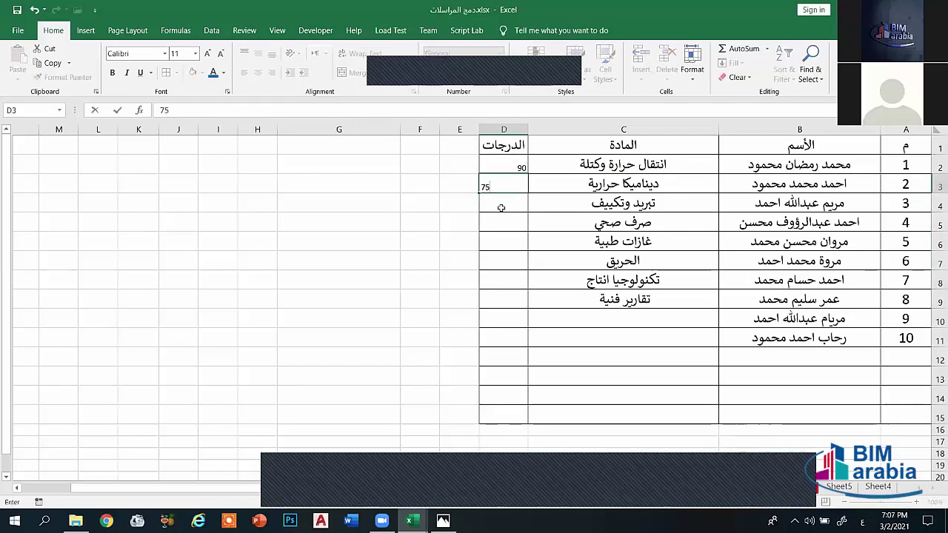
left_click(504, 207)
type("65")
left_click(502, 226)
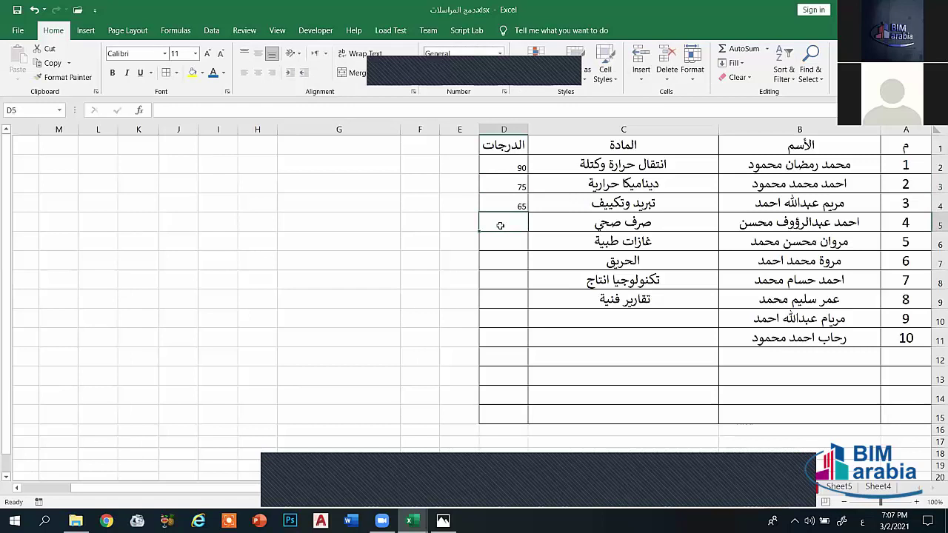
type("74")
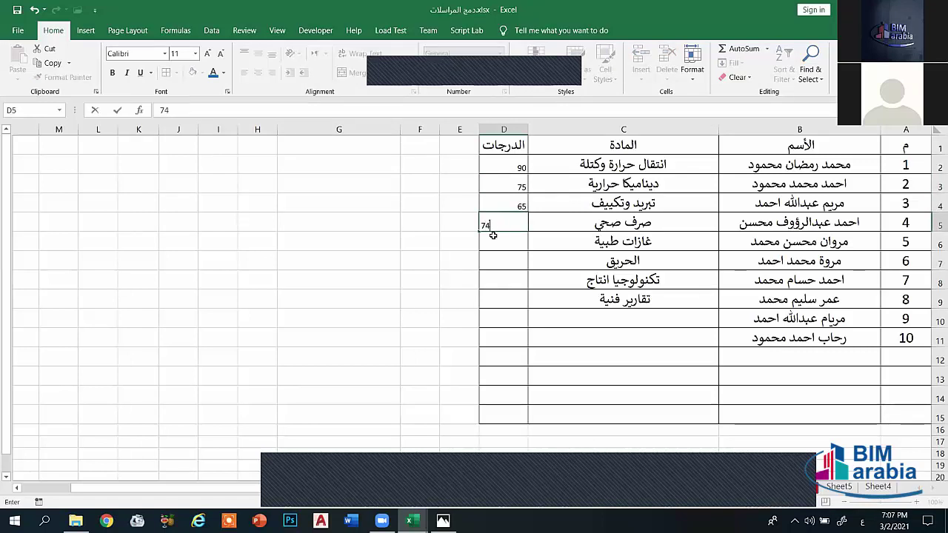
left_click(496, 246)
Step: Enter grades 97, 45, 55 and 87 in D6:D9
type("97")
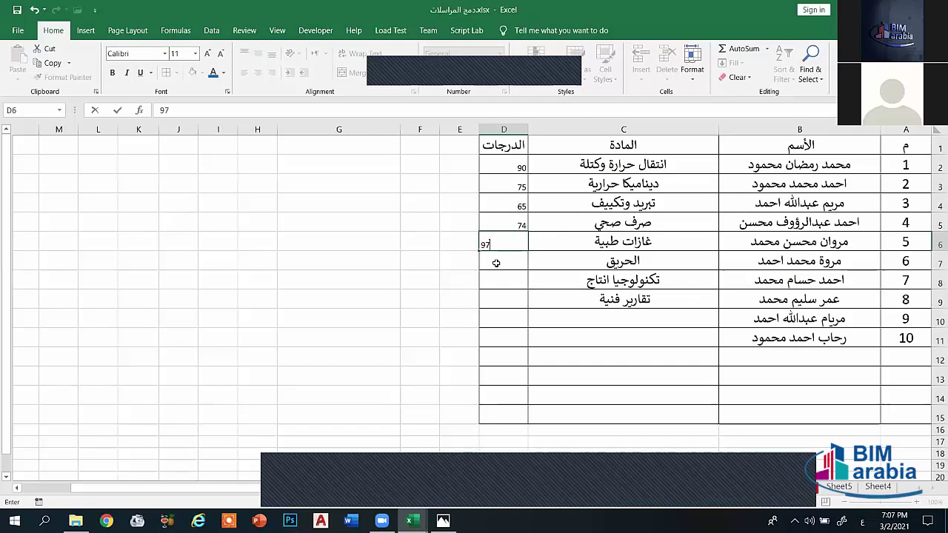
left_click(496, 263)
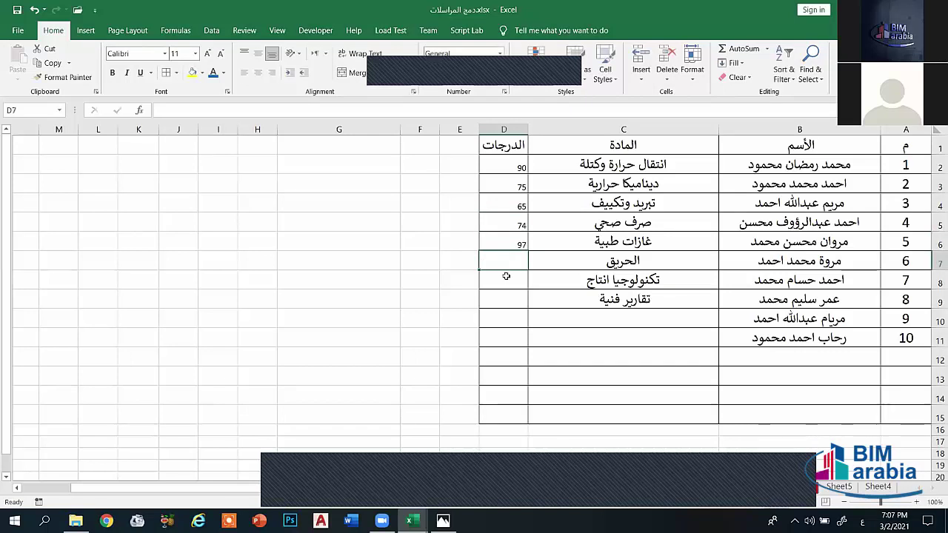
type("45")
left_click(507, 278)
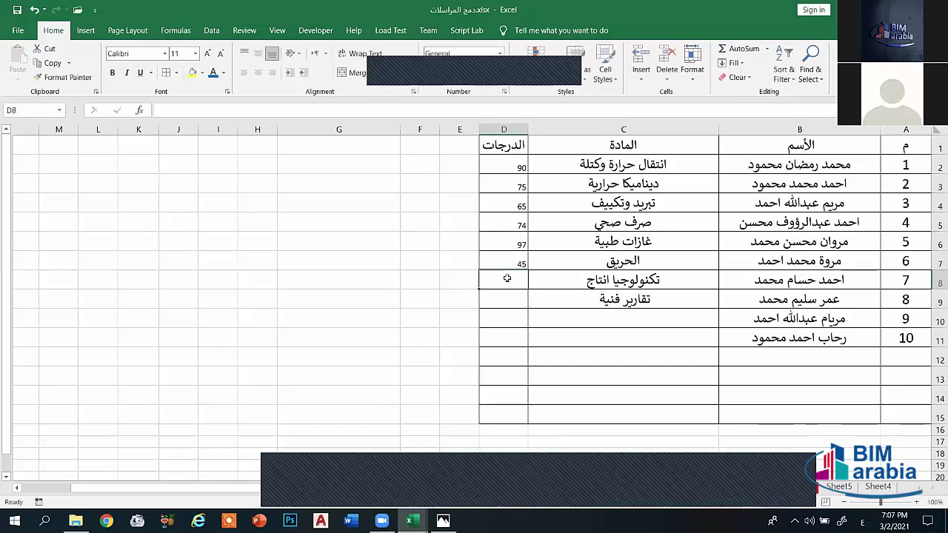
type("55")
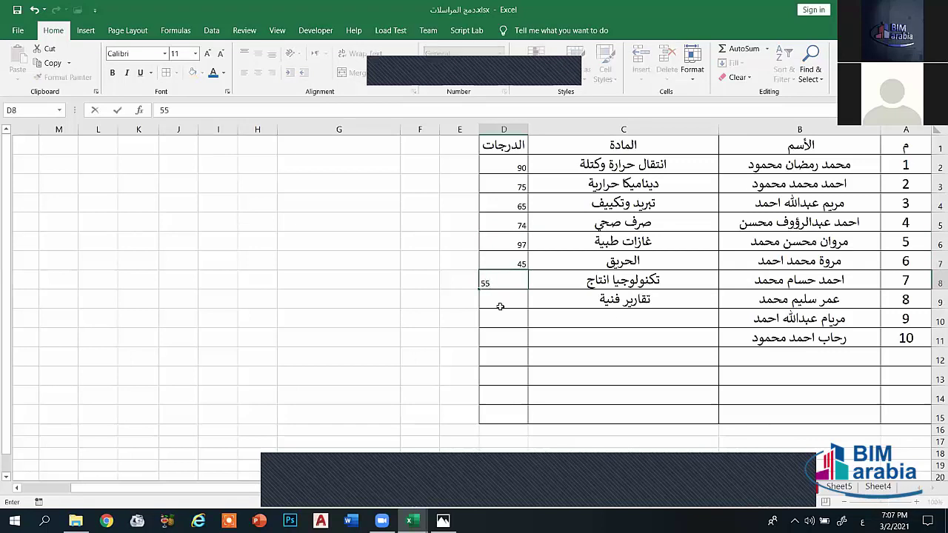
left_click(511, 308)
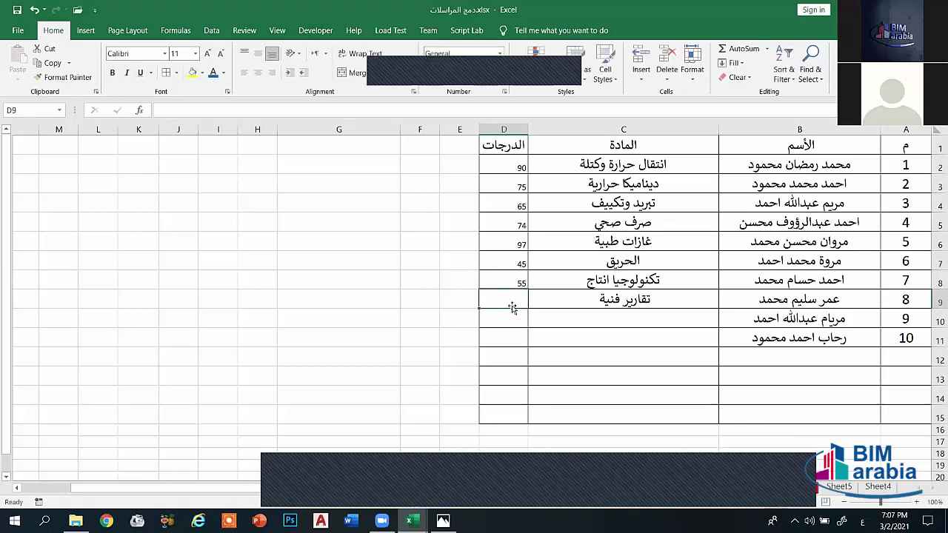
type("87")
left_click(637, 318)
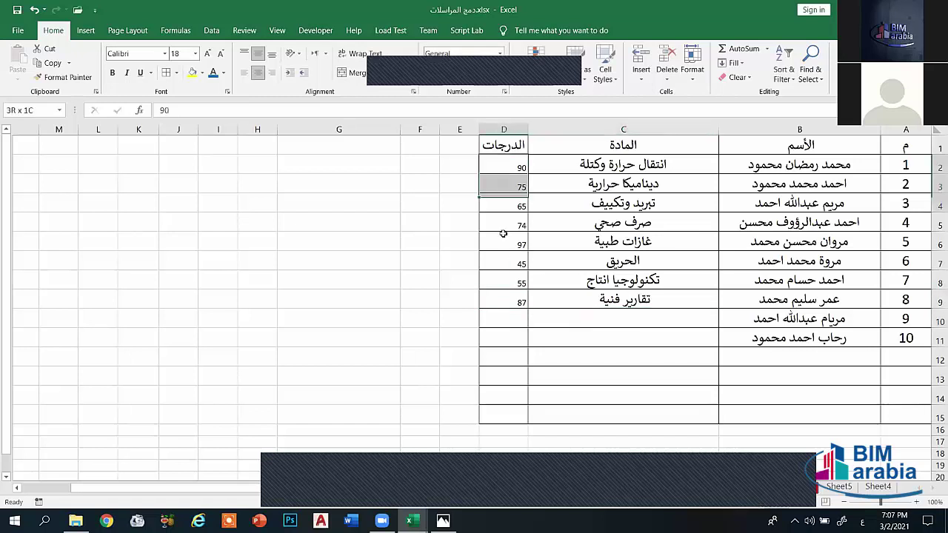
Step: Center the grades in D2:D11 and increase their font size two steps
left_click_drag(495, 169, 499, 337)
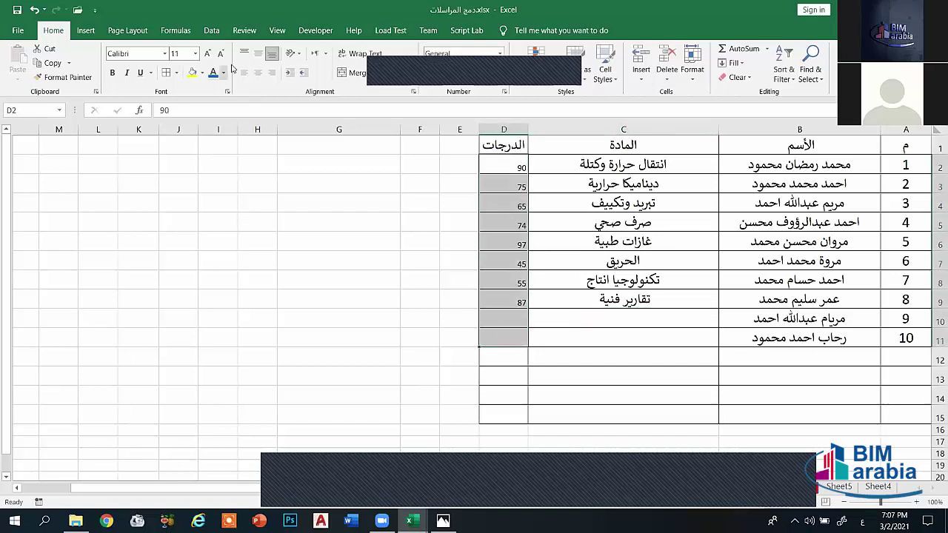
left_click(258, 72)
left_click(208, 54)
left_click(209, 53)
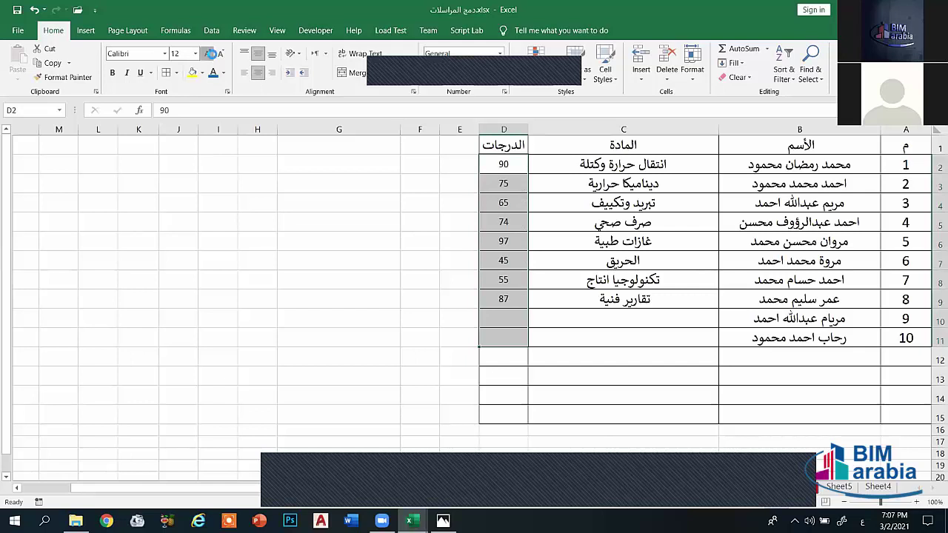
left_click(208, 53)
left_click(209, 53)
left_click(601, 323)
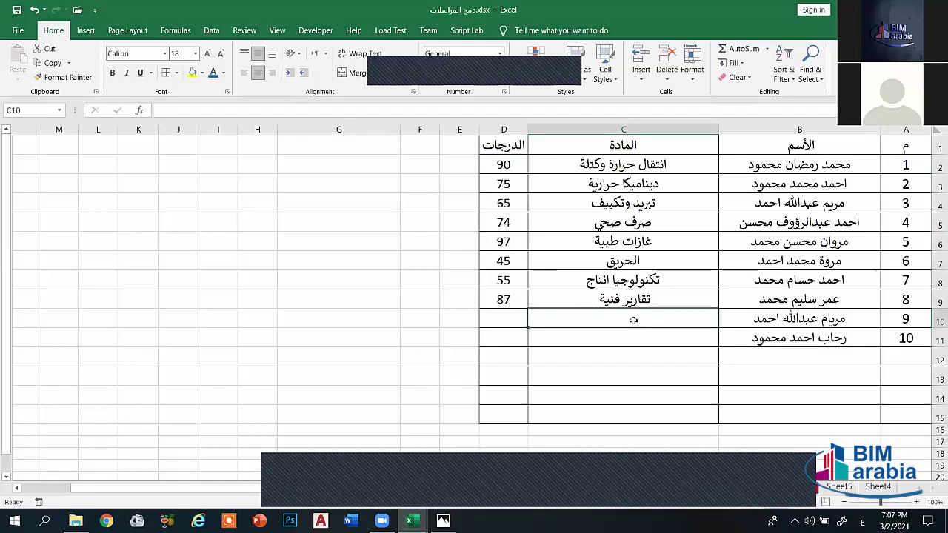
Step: Enter subjects الالات كهربية and تحليل عددي in C10:C11 with grades 64 and 70
type("الا")
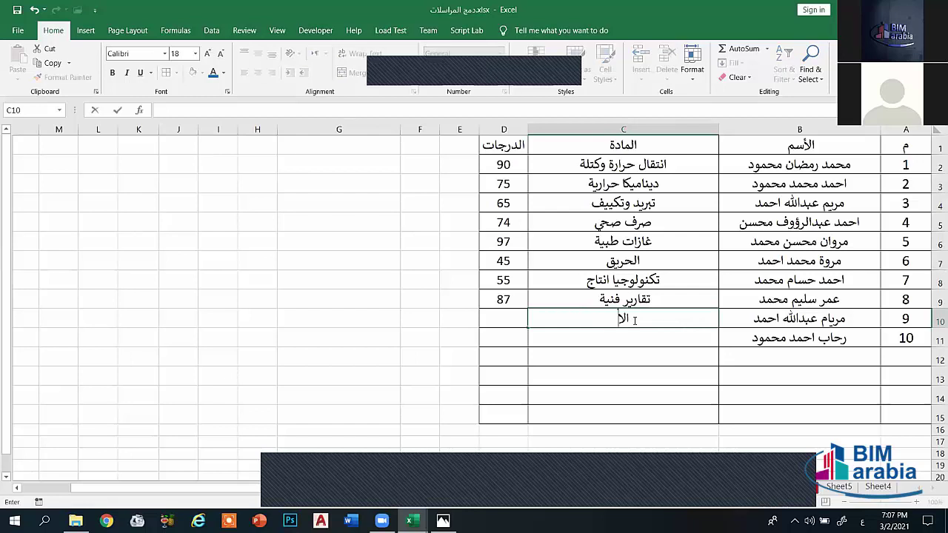
type("آلات كهر")
type("بية")
left_click(628, 339)
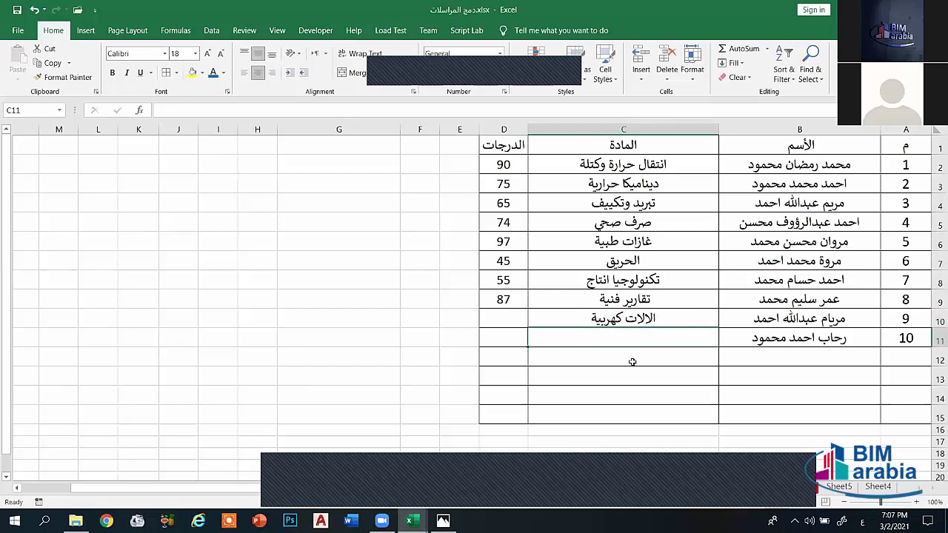
type("ت")
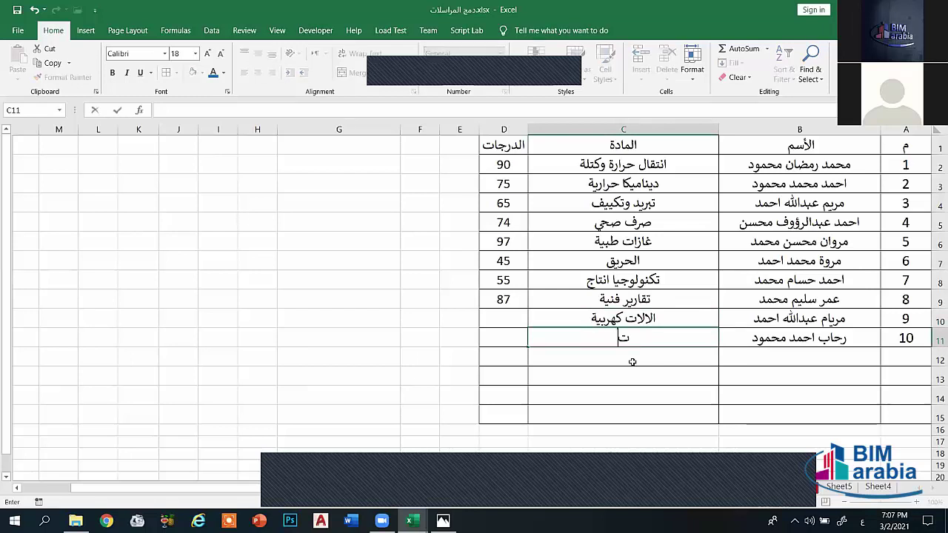
type("حليل عد")
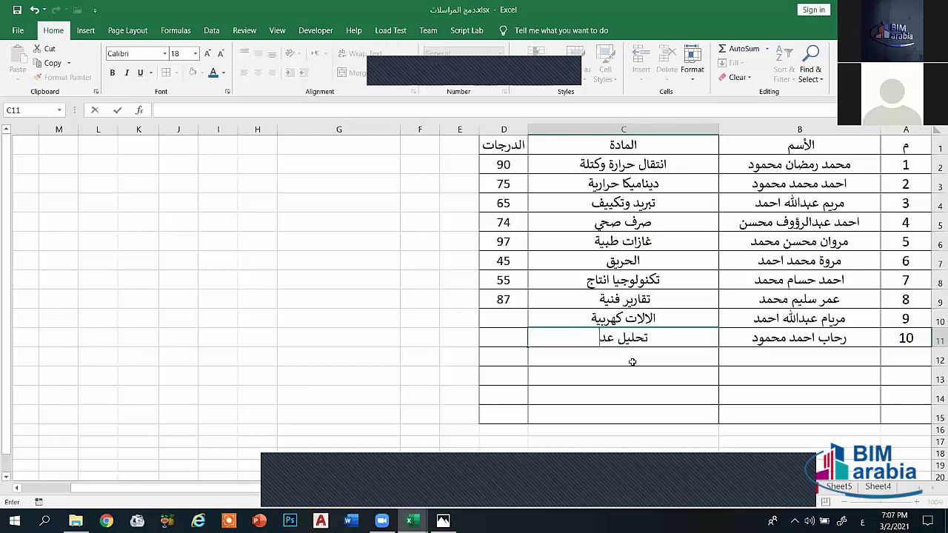
type("دي")
left_click(500, 337)
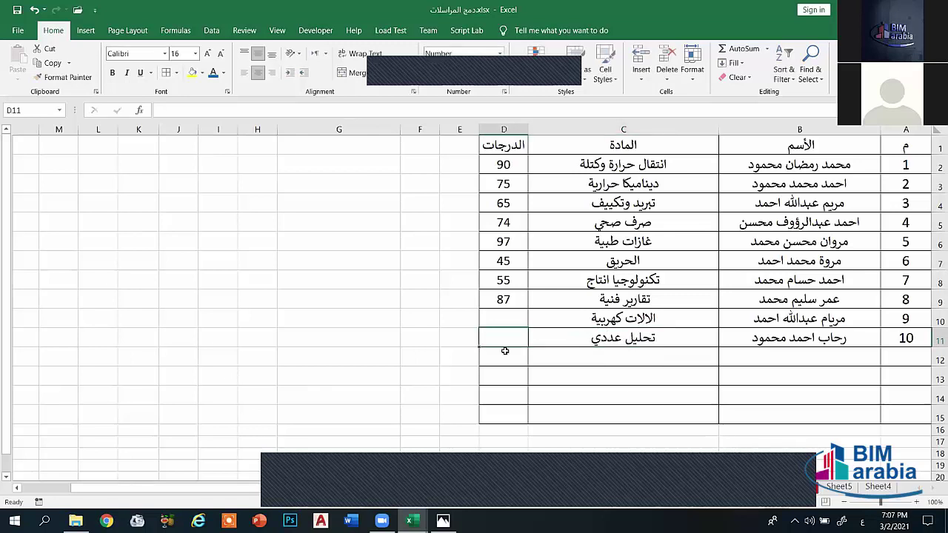
type("70")
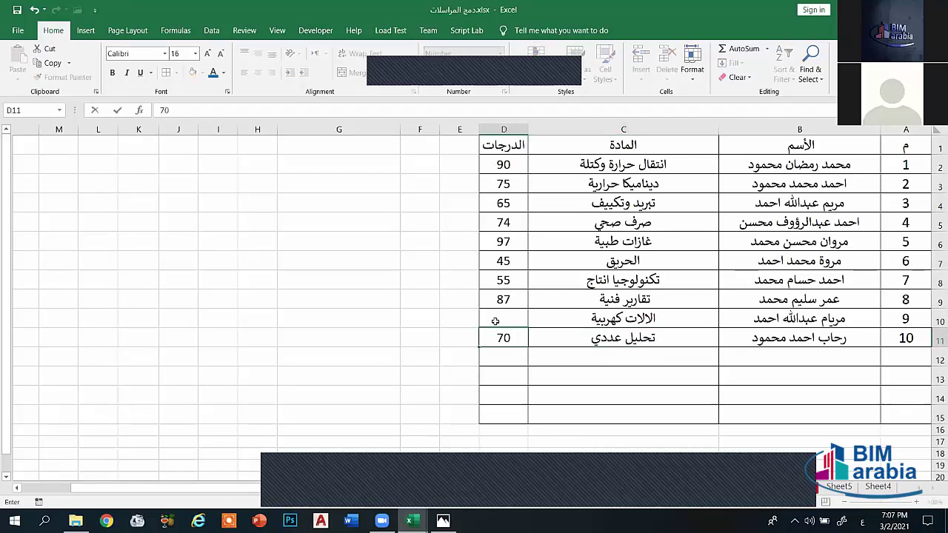
left_click(503, 327)
type("64")
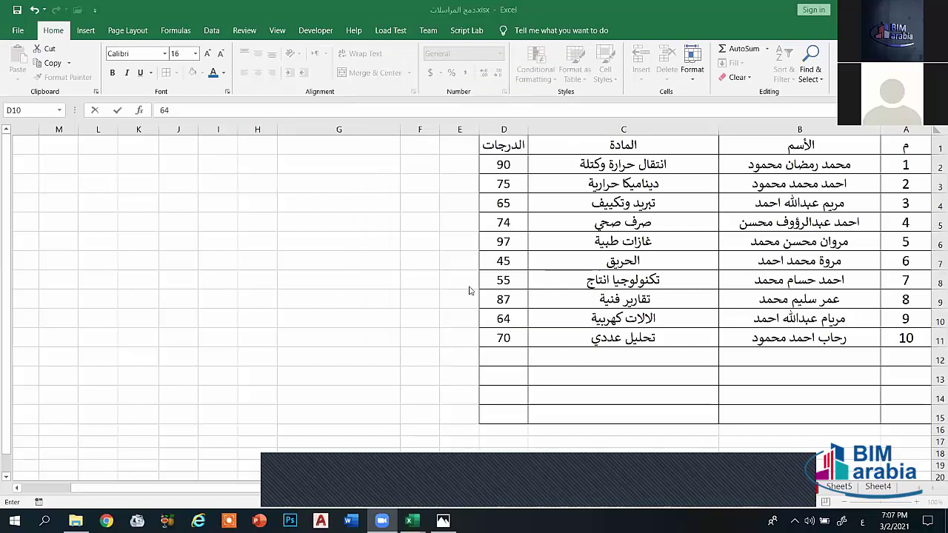
left_click(491, 164)
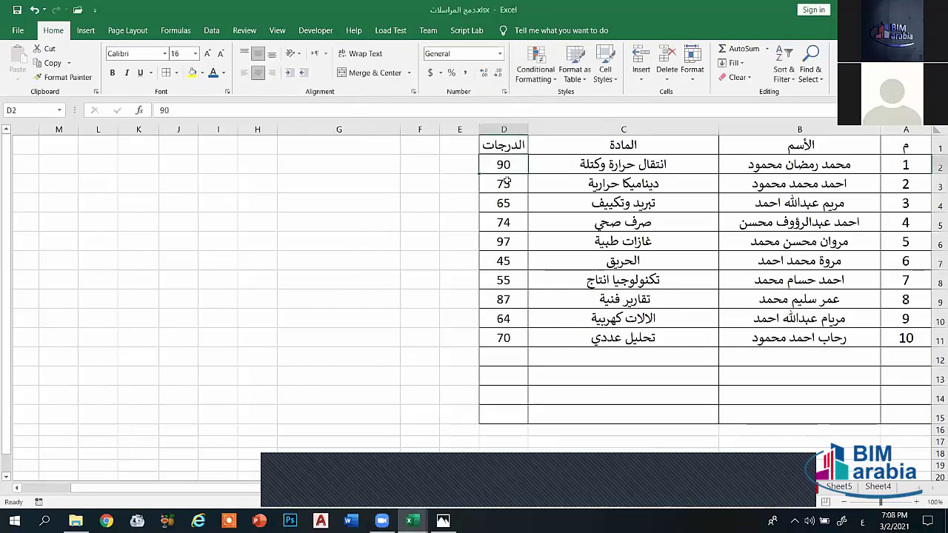
Step: Check the grade column, then select cell D12 below the table
left_click(507, 181)
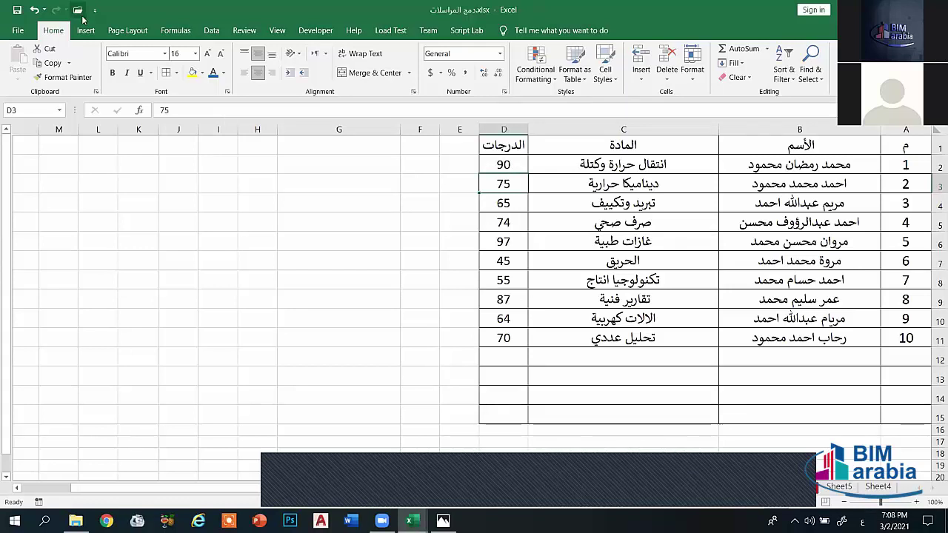
left_click(338, 209)
left_click(524, 354)
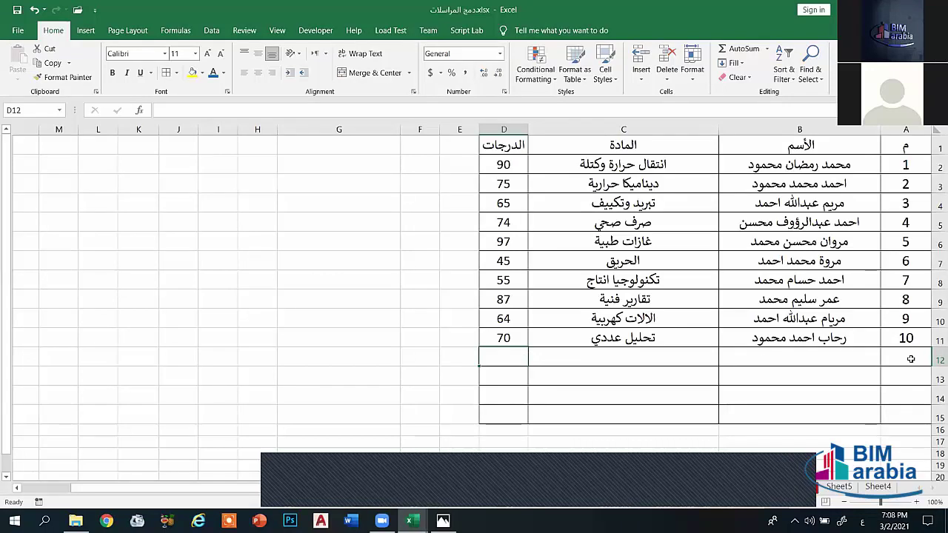
Step: Merge columns A–C in each of rows 12 to 15
left_click_drag(912, 360, 655, 366)
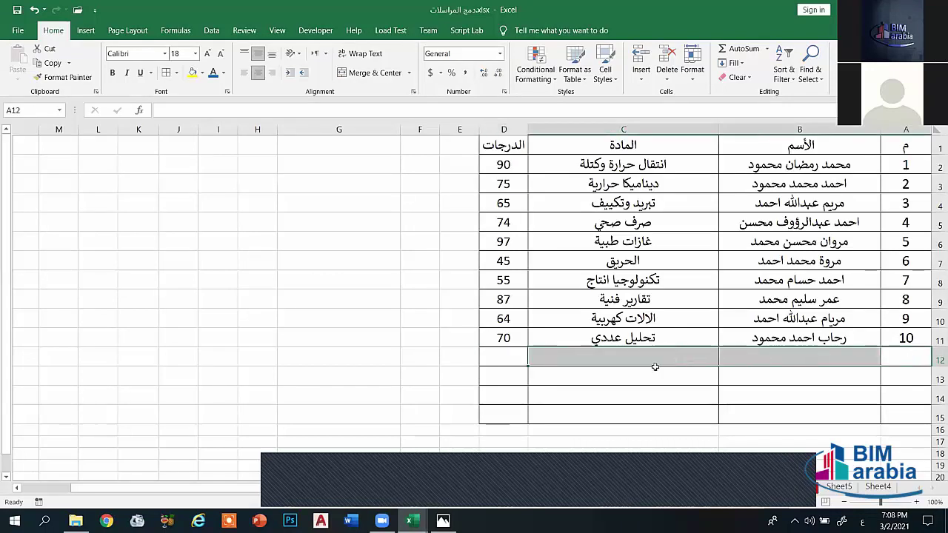
left_click(363, 73)
mouse_move(911, 376)
left_mouse_down()
mouse_move(652, 376)
mouse_move(908, 400)
left_mouse_up()
left_click(363, 73)
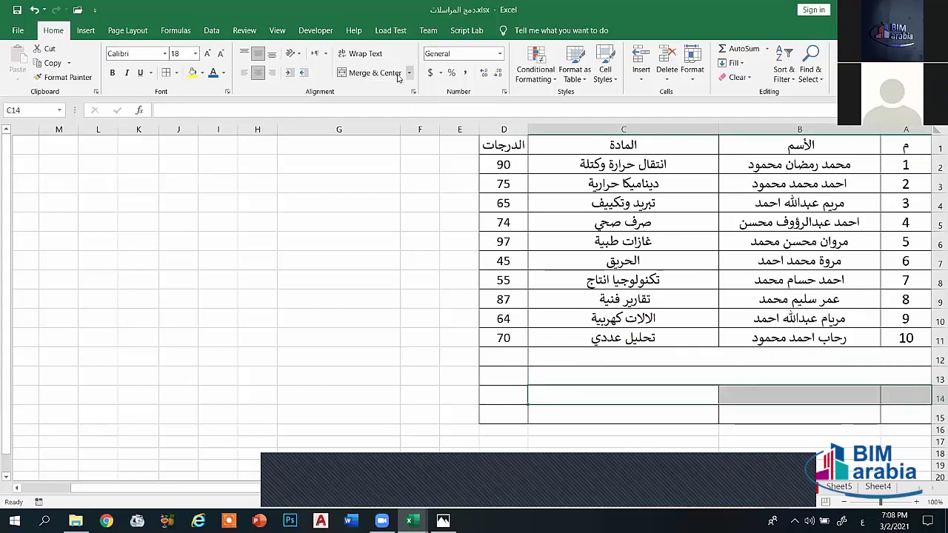
left_click(363, 72)
left_click_drag(597, 417, 903, 410)
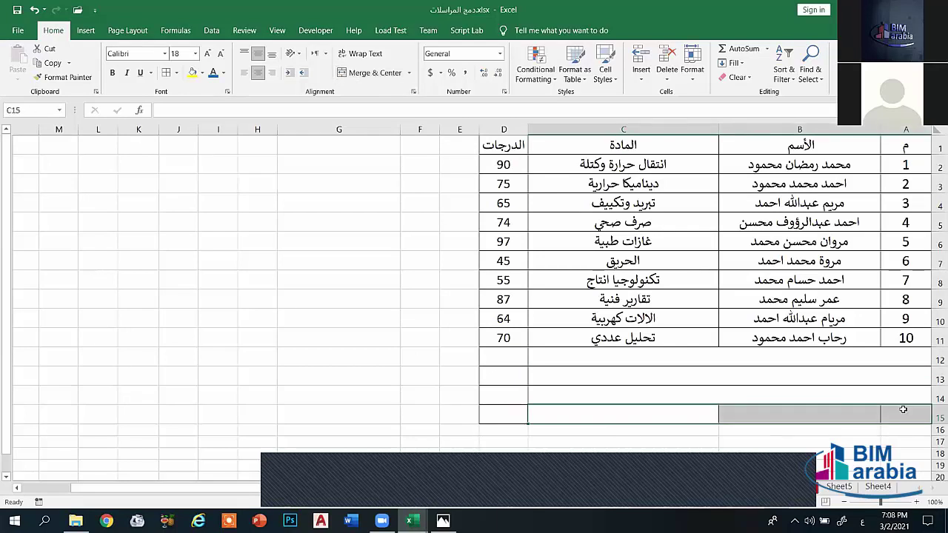
left_click(374, 73)
Step: Label rows 12–15 المجموع, المتوسط, القيمة العظمي, الفقيمة الصغري, adding SUM to the total label
left_click(705, 361)
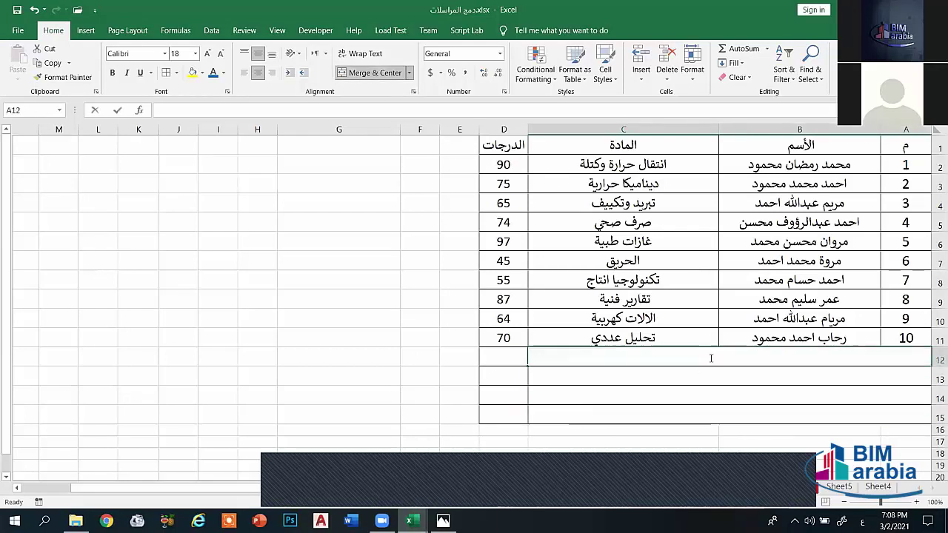
type("المجموع")
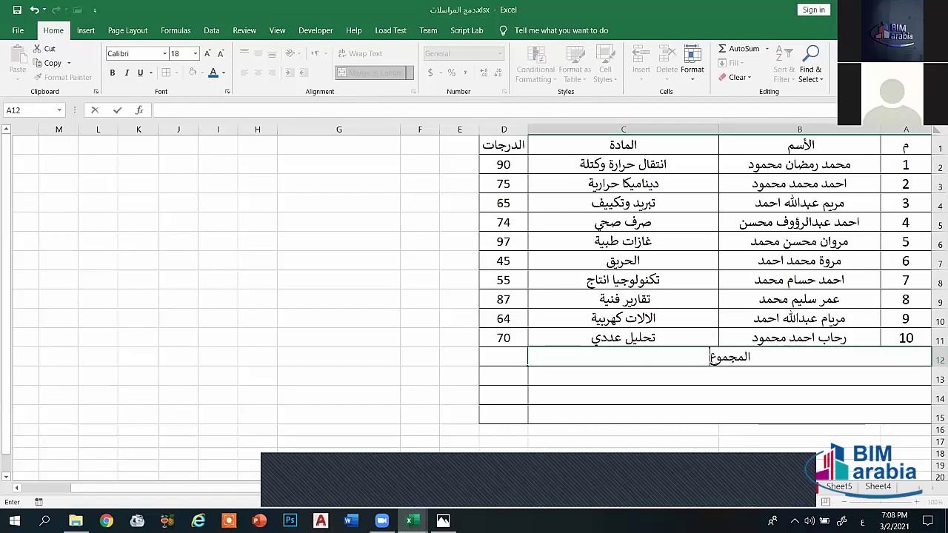
left_click(713, 379)
type("المت")
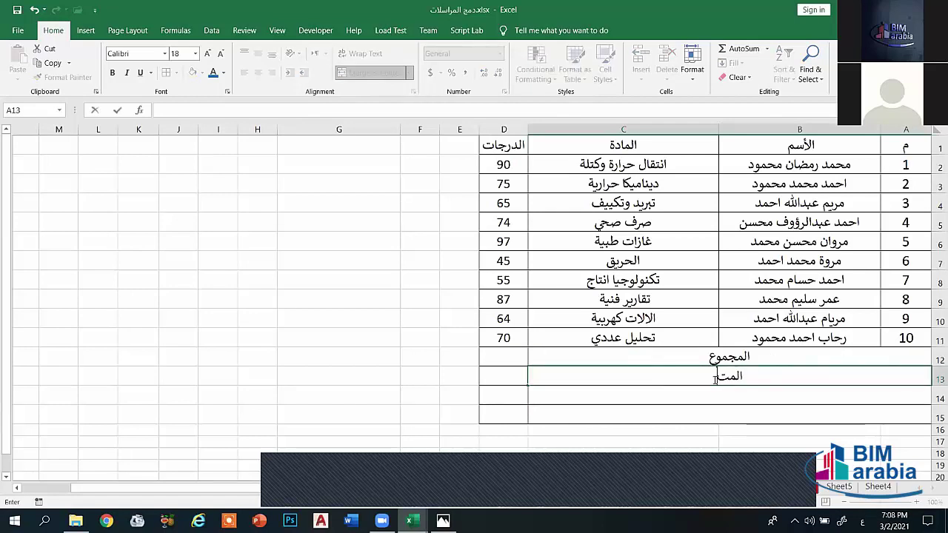
type("وسط")
left_click(720, 396)
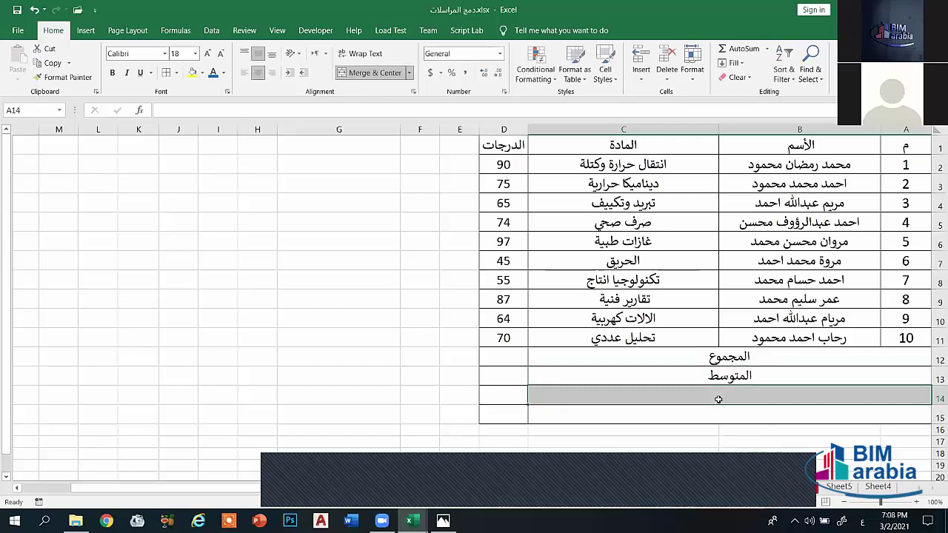
type("القيم")
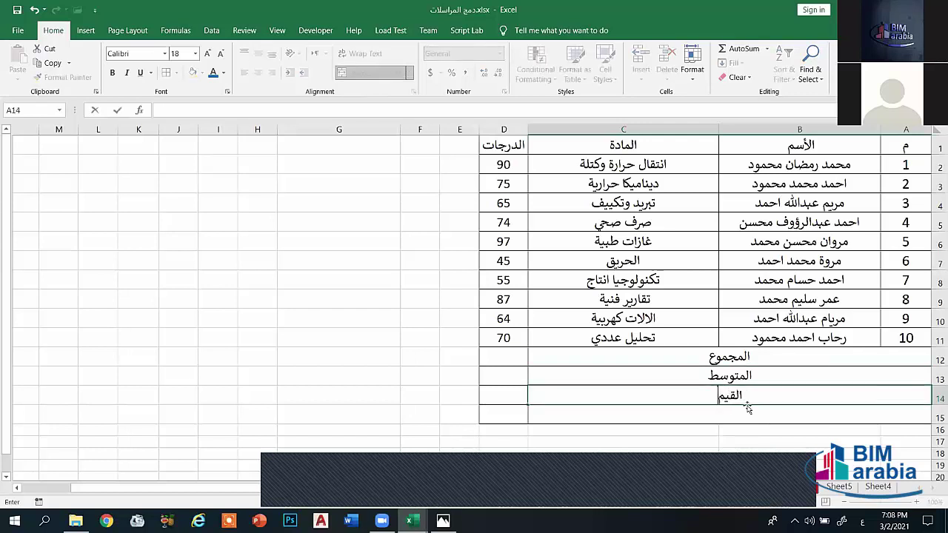
type("ة الع")
type("ظمي")
left_click(740, 413)
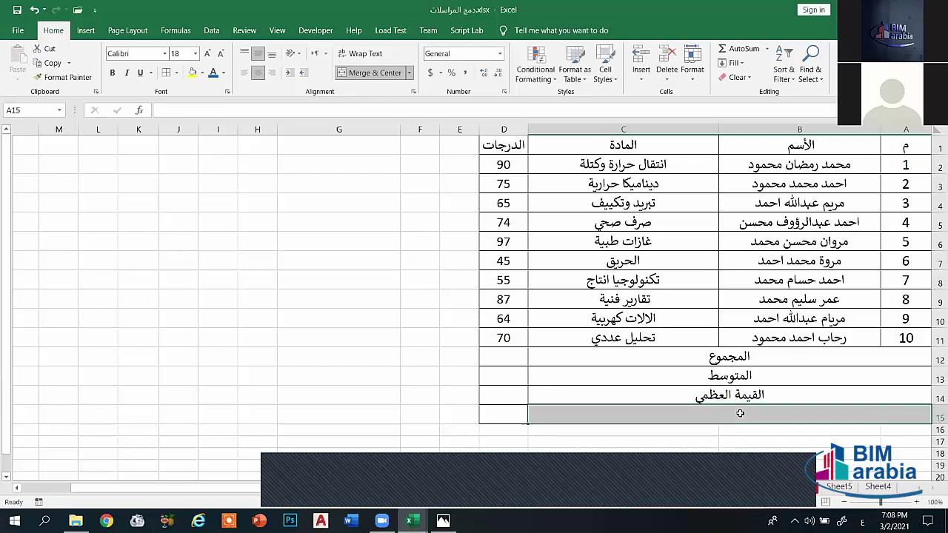
type("الفقيمة ال")
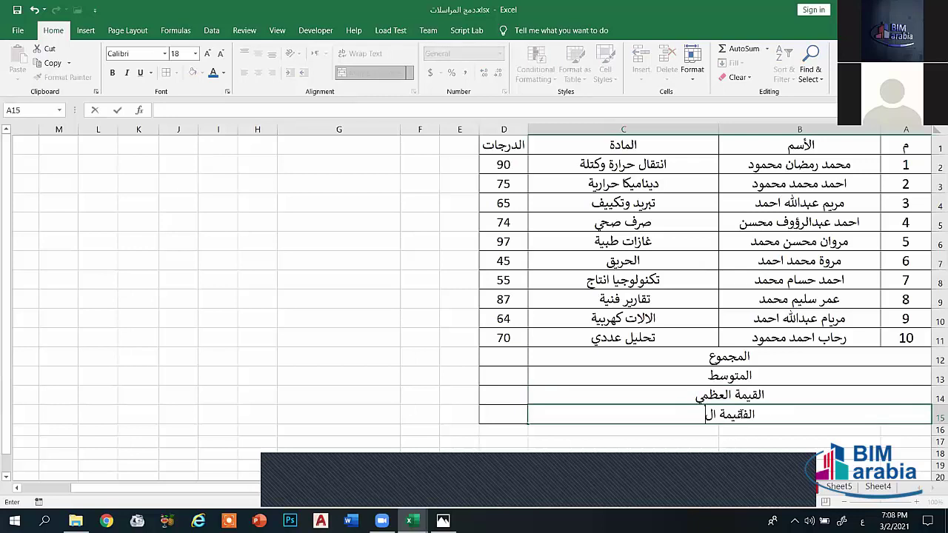
type("صغري")
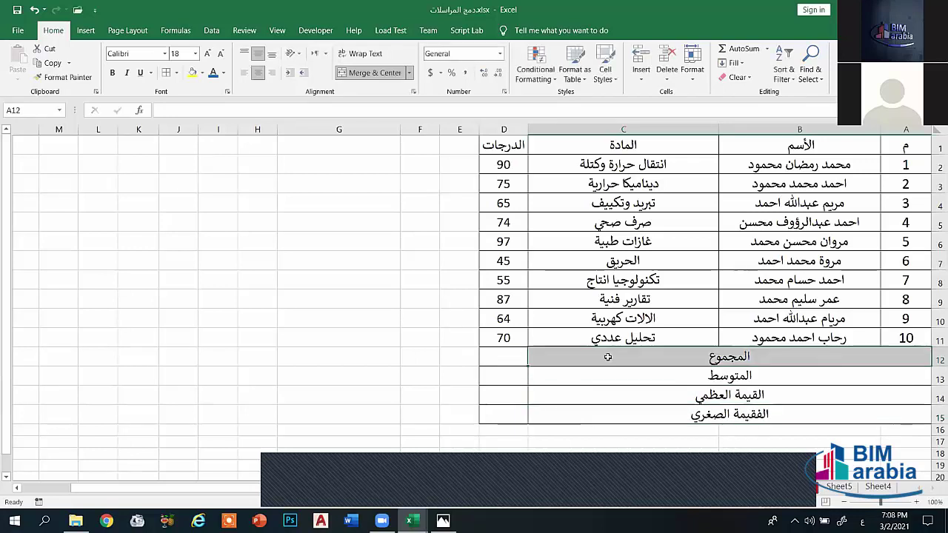
double_click(609, 358)
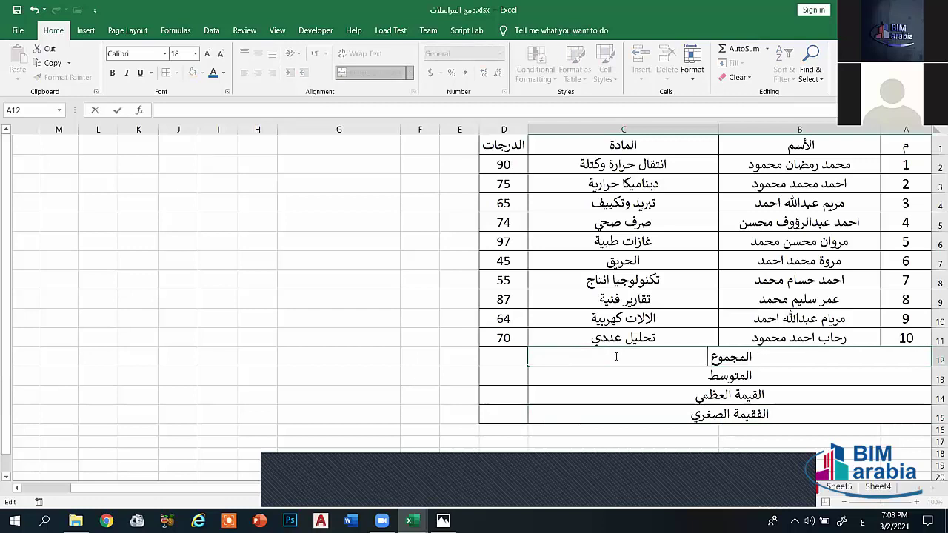
type("S")
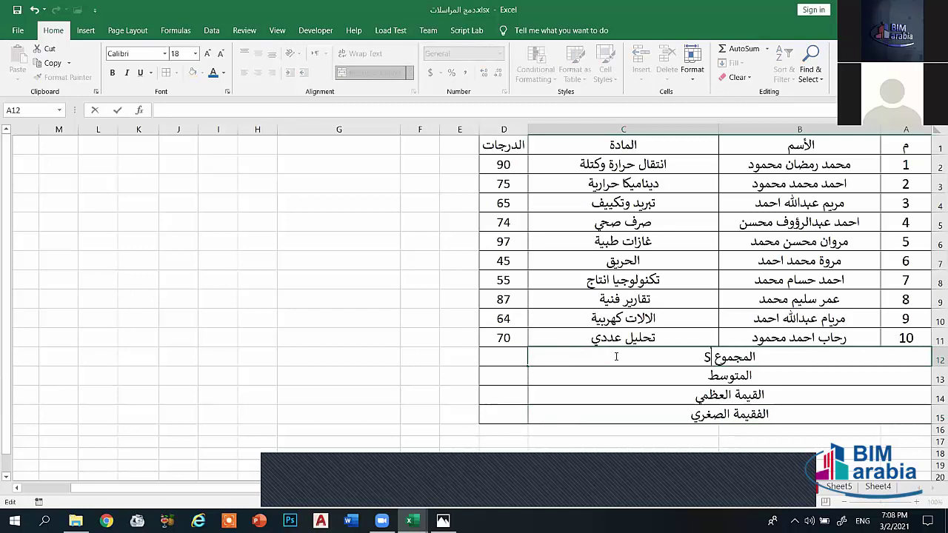
type("UM")
Step: Append AVERAGE, MAX and MIN to the average, maximum and minimum labels in rows 13–15
left_click(649, 384)
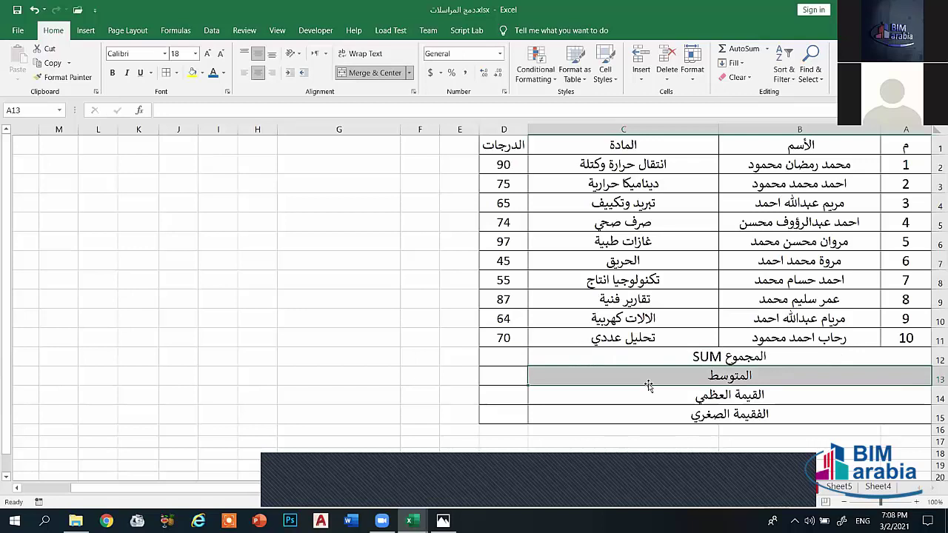
double_click(648, 384)
type("A")
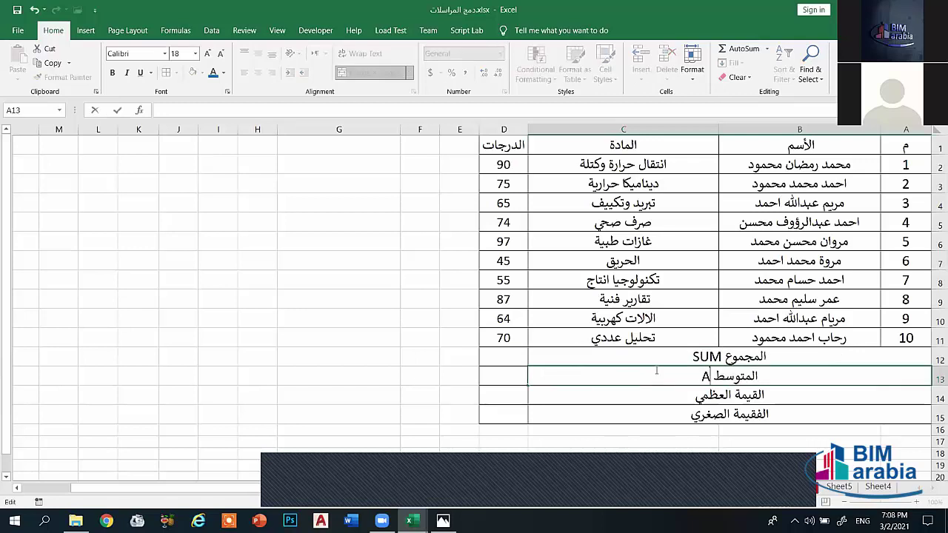
type("VE")
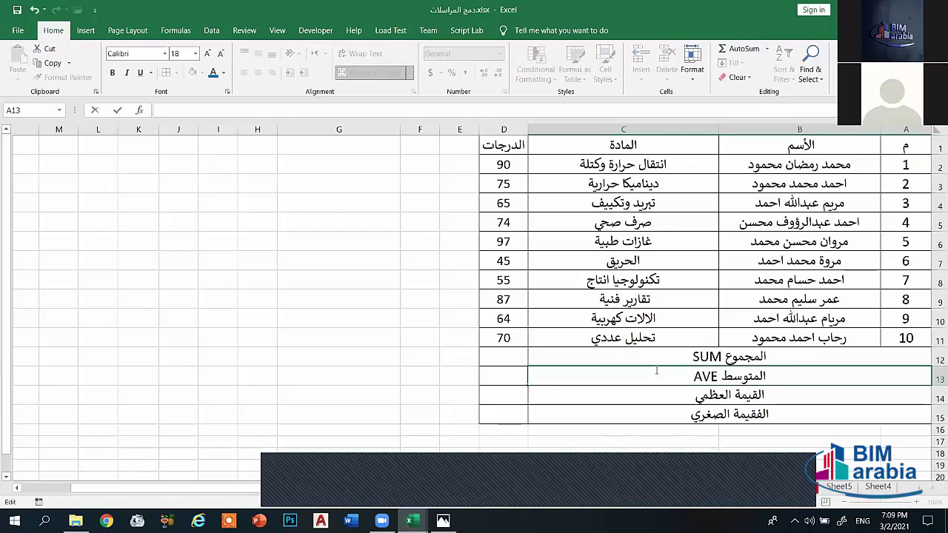
type("=")
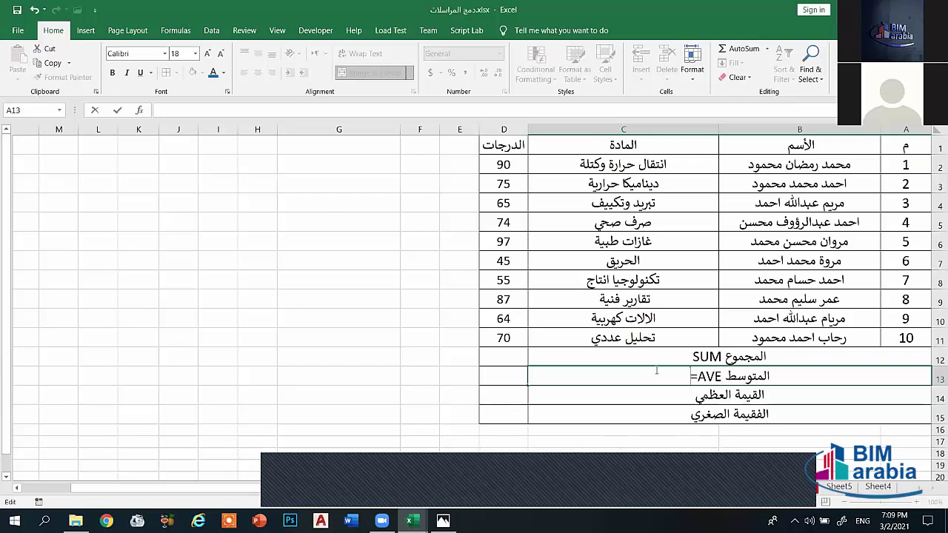
type("R")
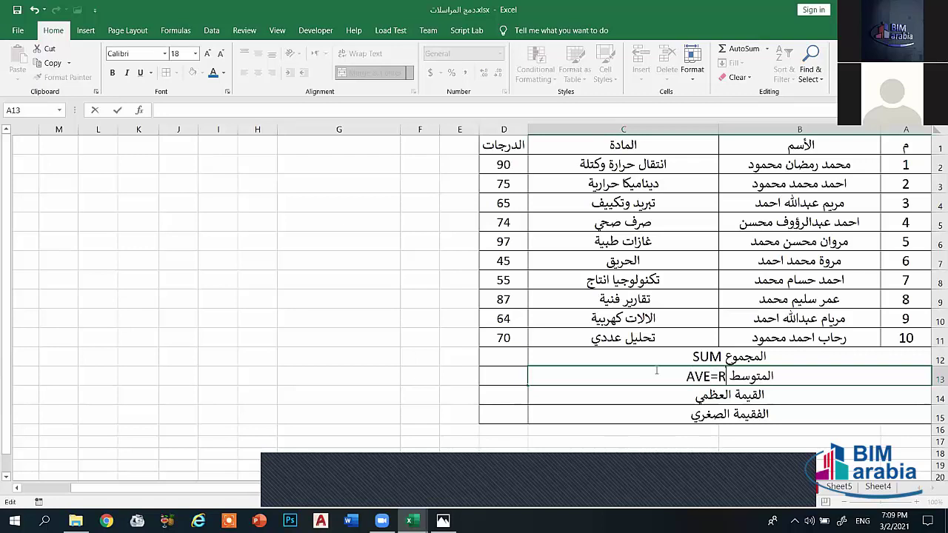
key("BackSpace")
key("BackSpace")
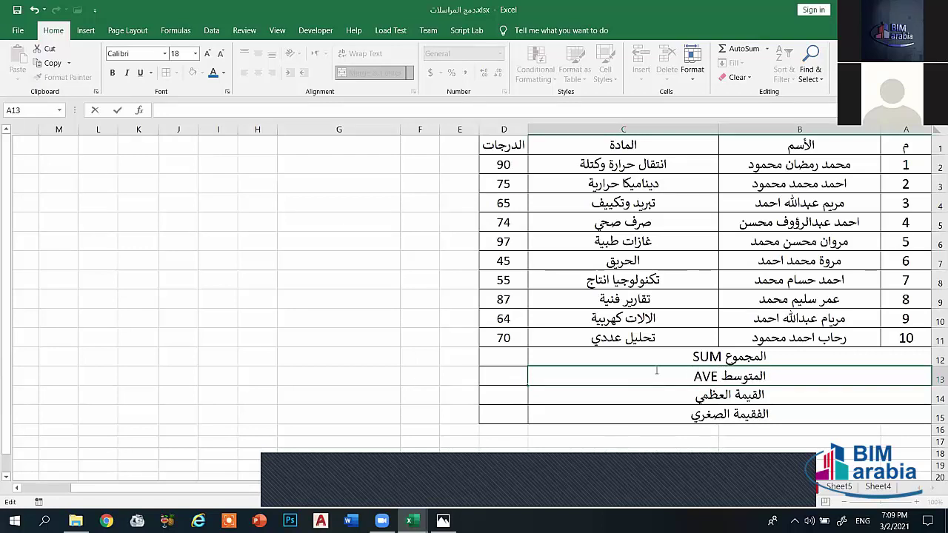
type("R")
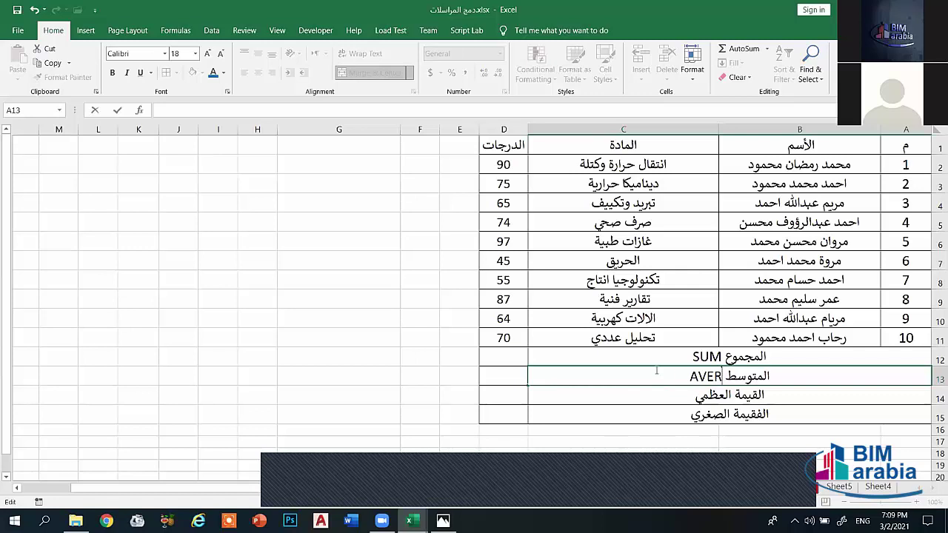
type("AGE")
double_click(658, 400)
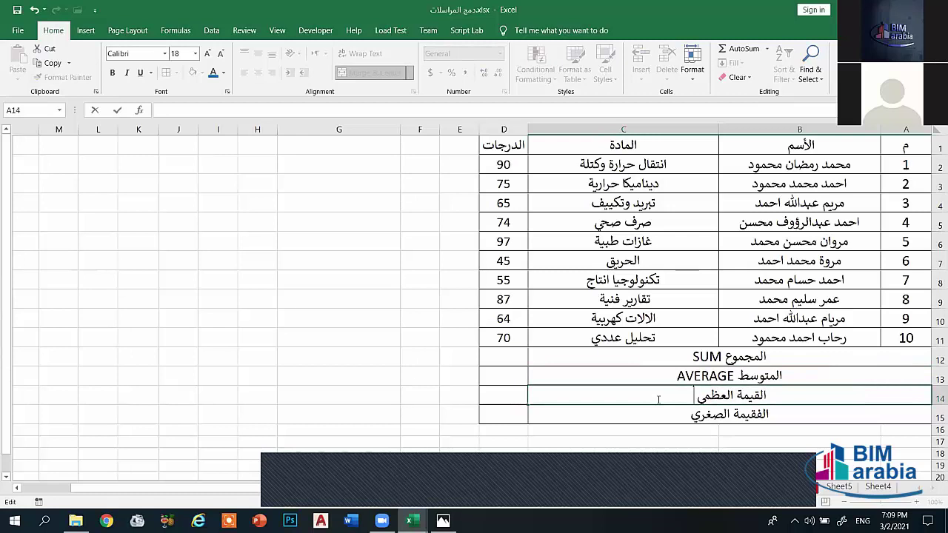
type("MAX")
double_click(665, 413)
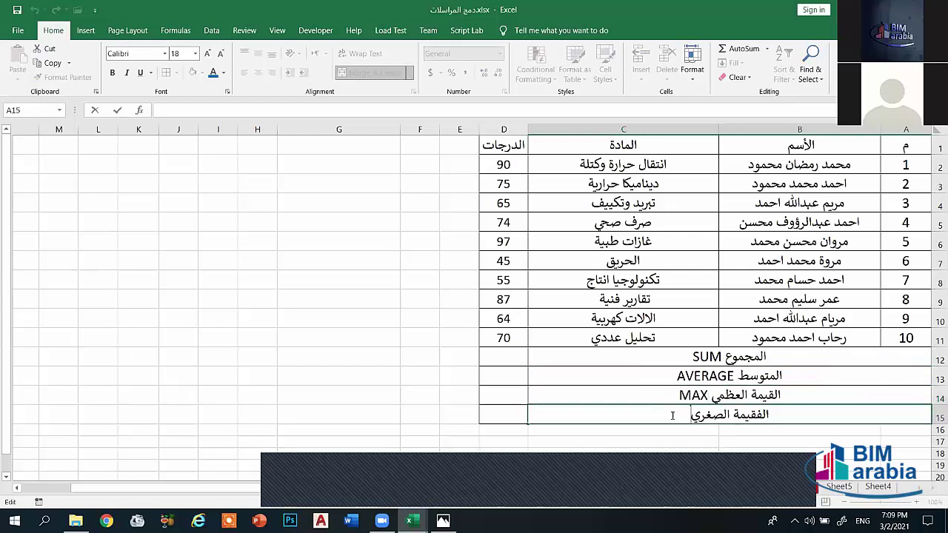
type("MIN")
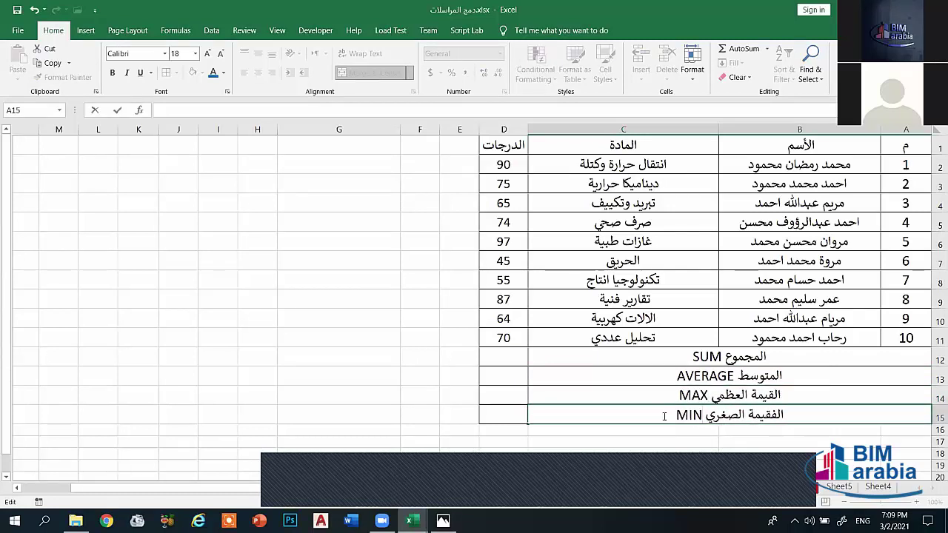
left_click(635, 353)
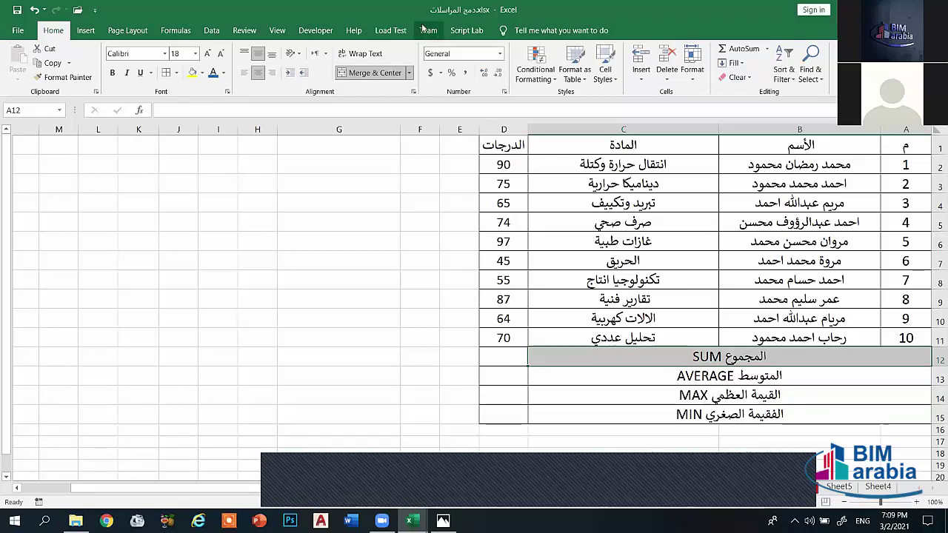
Step: Enter =SUM(D2:D11) in D12 to total the ten grades
left_click(503, 358)
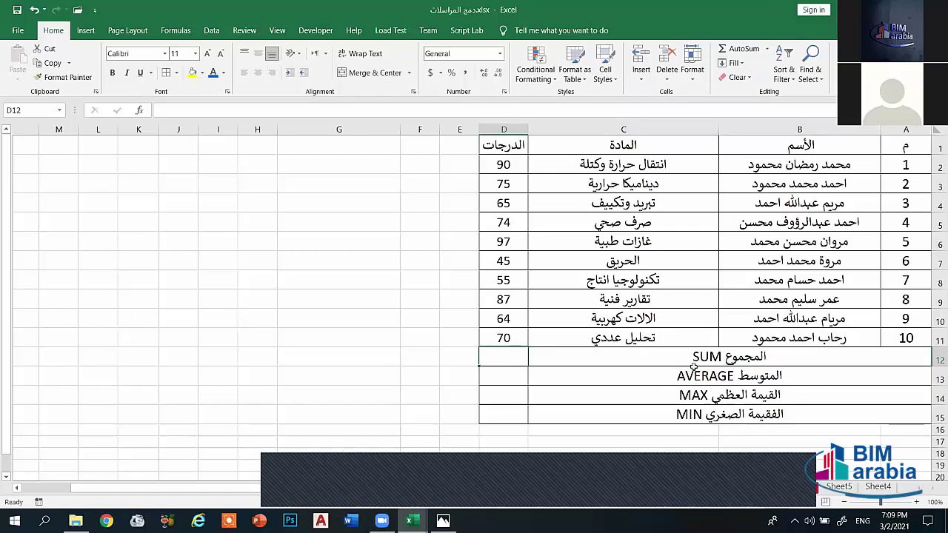
type("=")
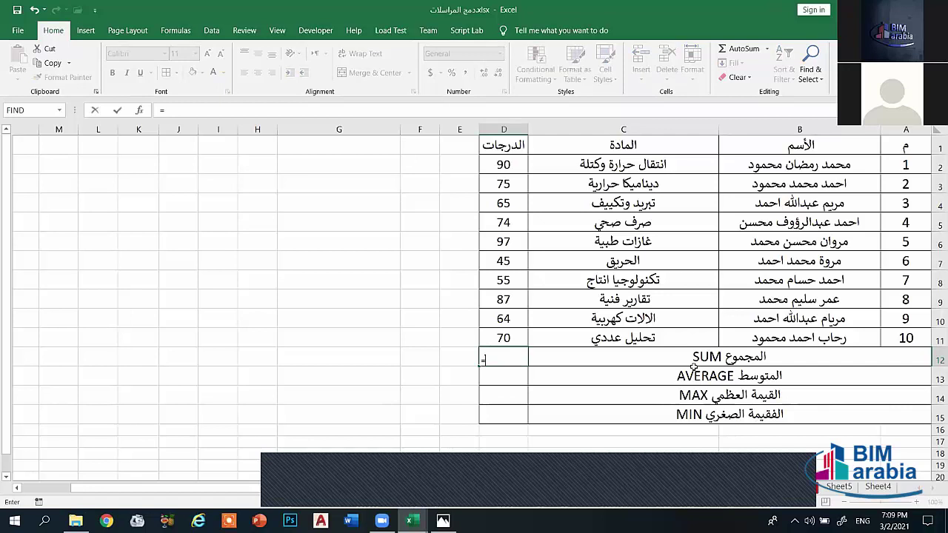
type("s")
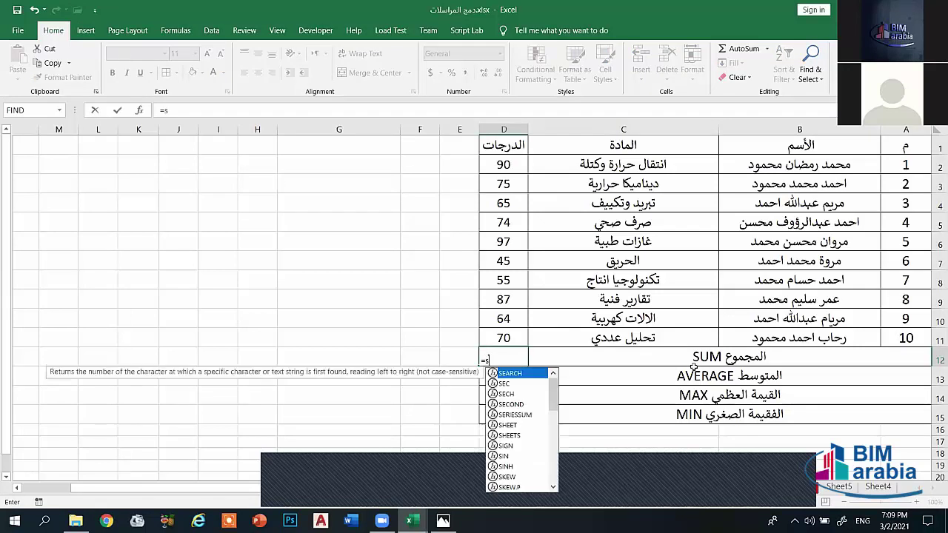
type("um")
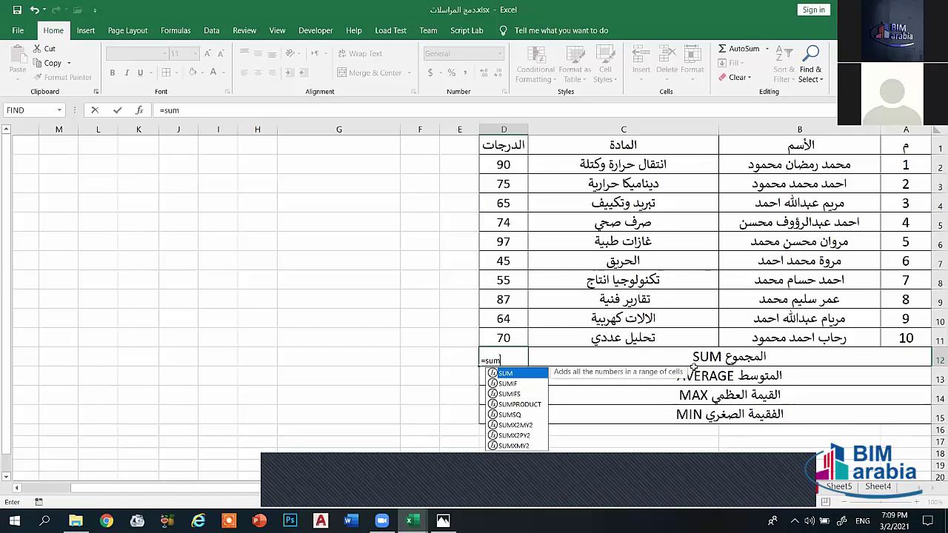
type("(")
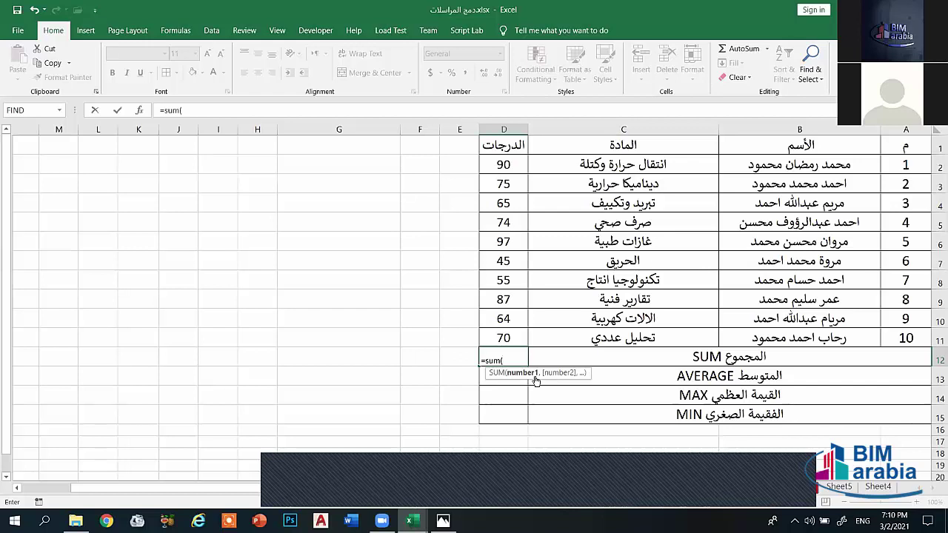
left_click_drag(499, 164, 496, 288)
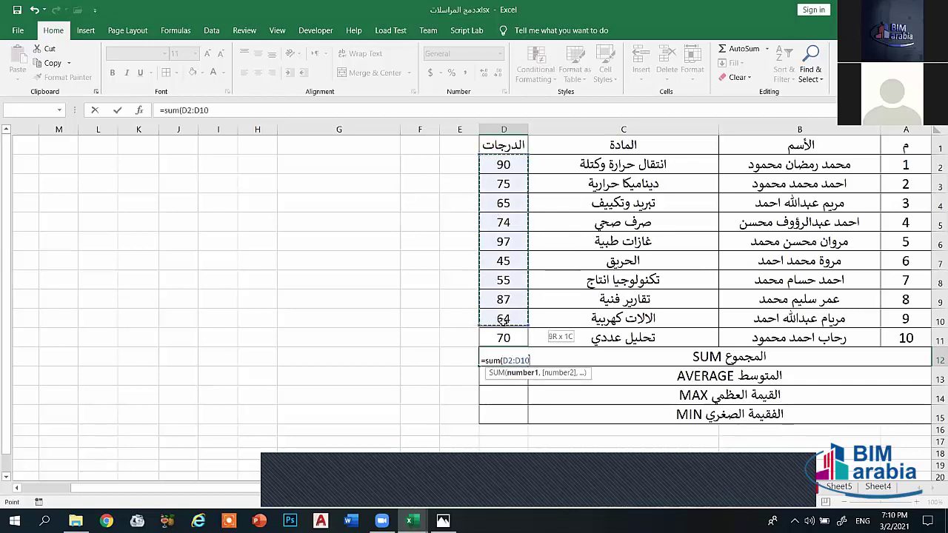
left_click_drag(497, 287, 500, 339)
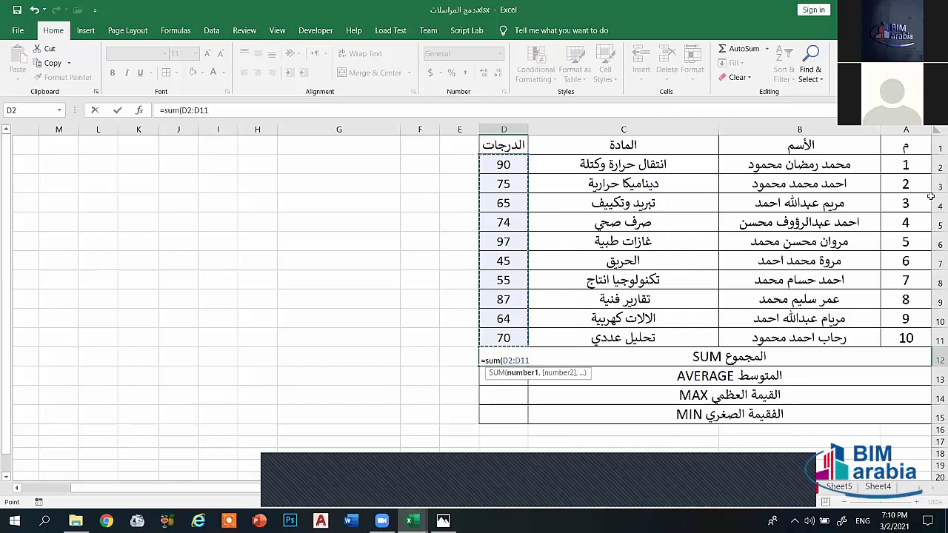
type(")")
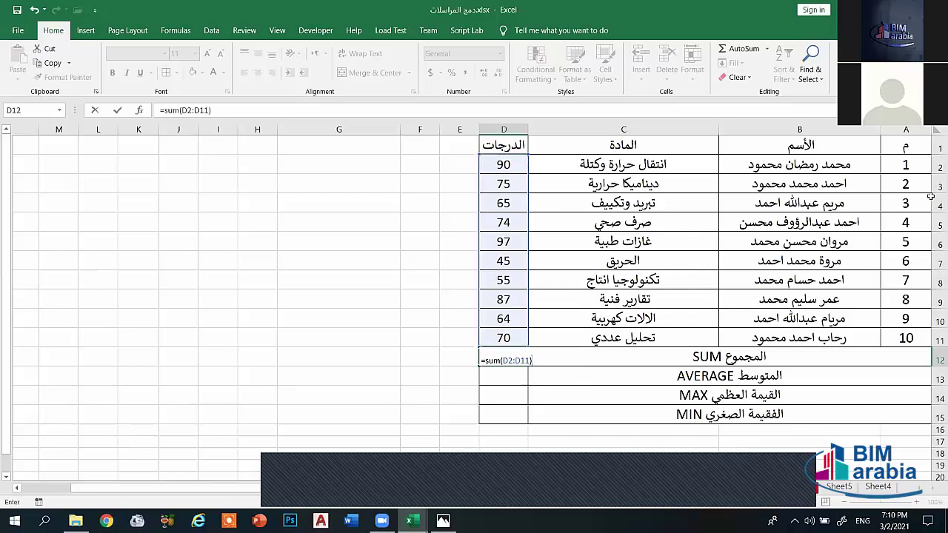
key("Return")
left_click(518, 361)
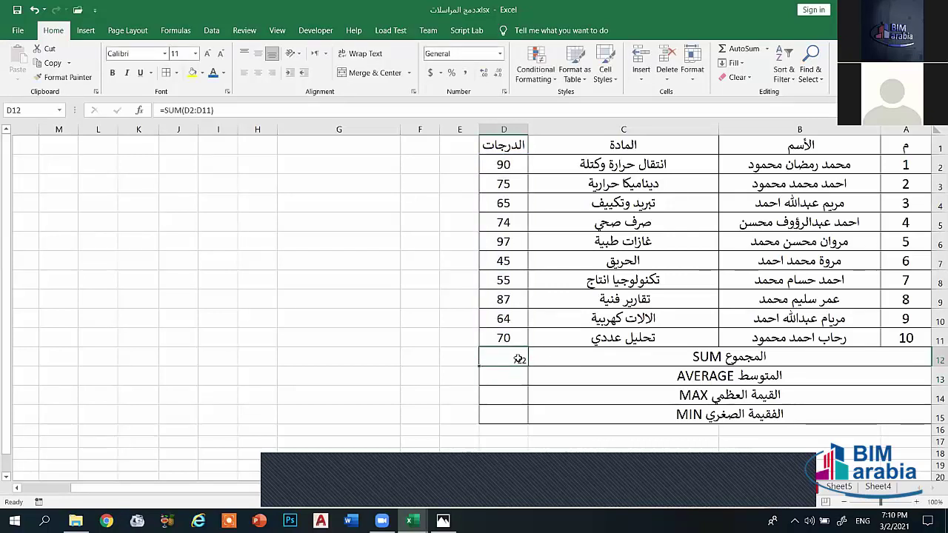
Step: Format D12:D15 as bold 16-point text and clear the total from D12
mouse_move(510, 359)
left_mouse_down()
mouse_move(503, 430)
mouse_move(504, 359)
left_mouse_up()
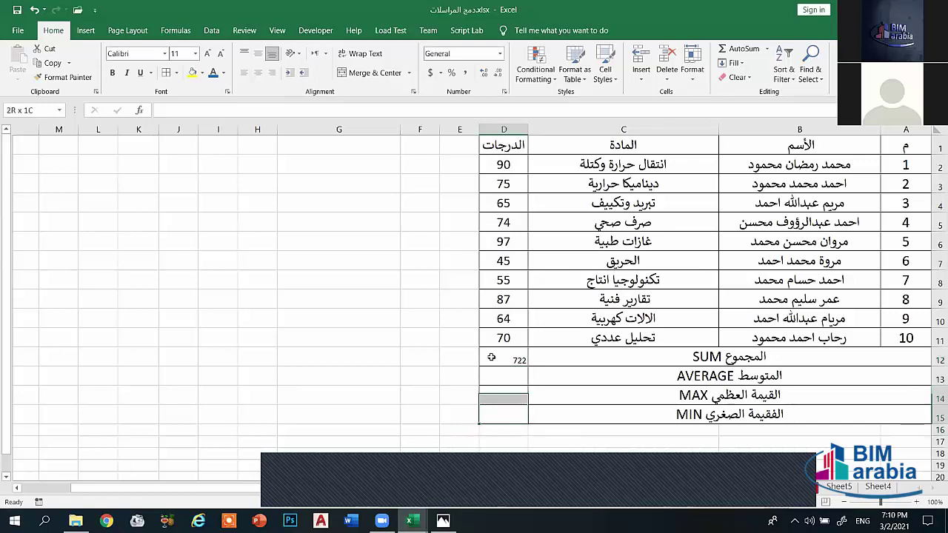
key("Return")
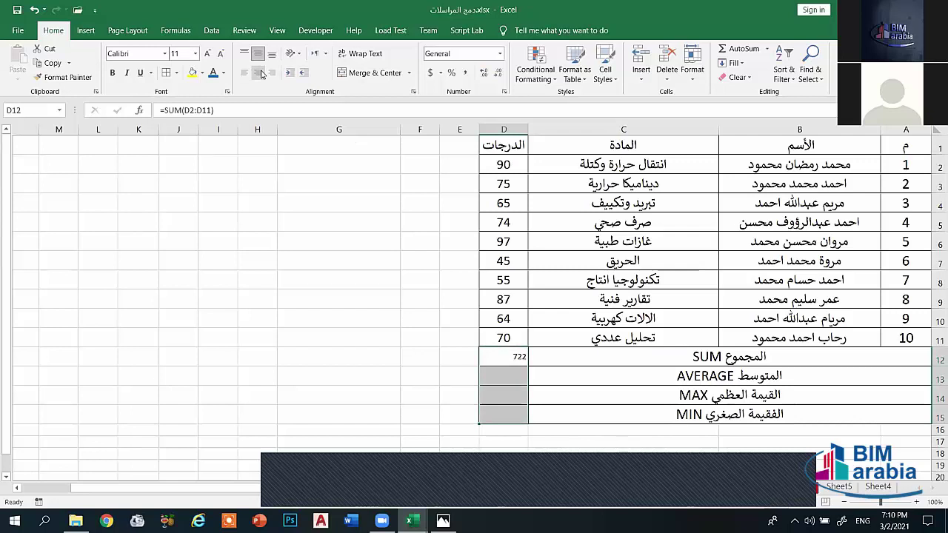
left_click(207, 54)
left_click(207, 53)
left_click(207, 53)
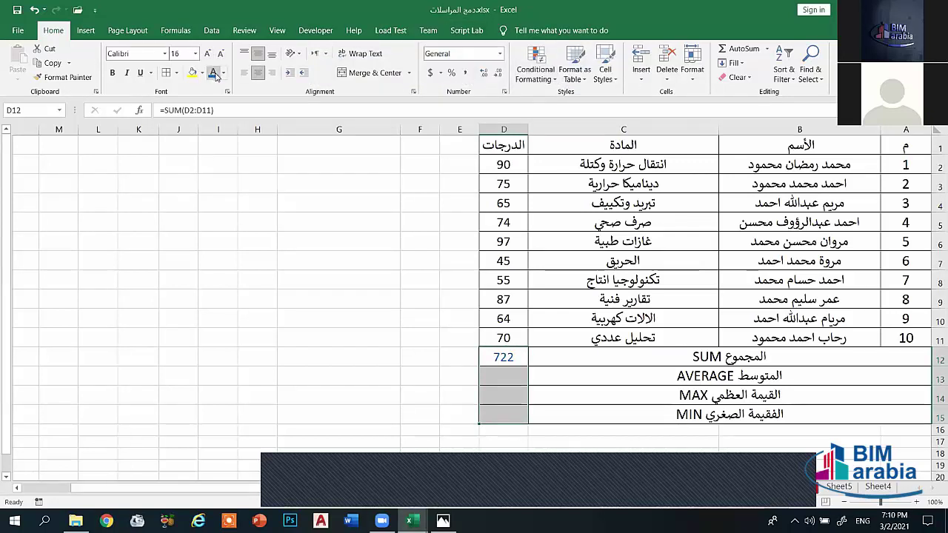
left_click(113, 73)
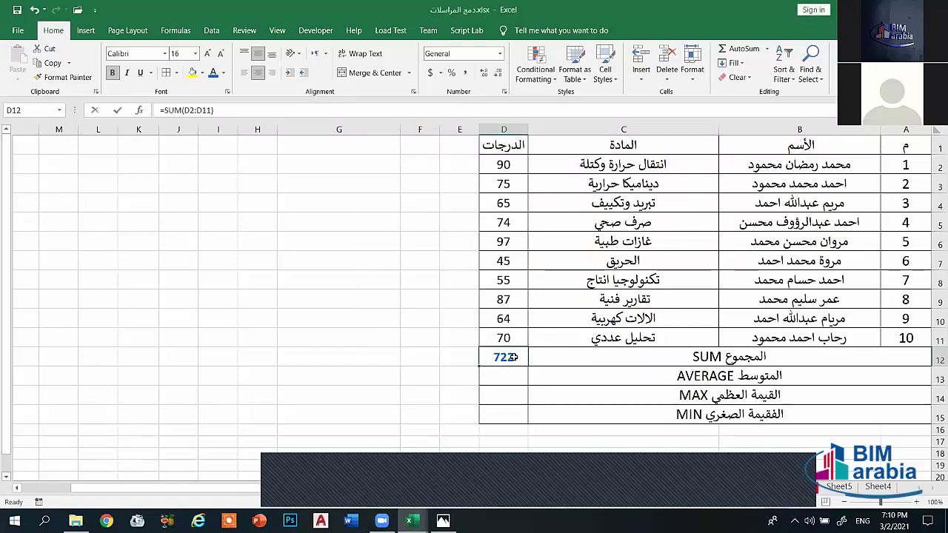
key("Delete")
key("Return")
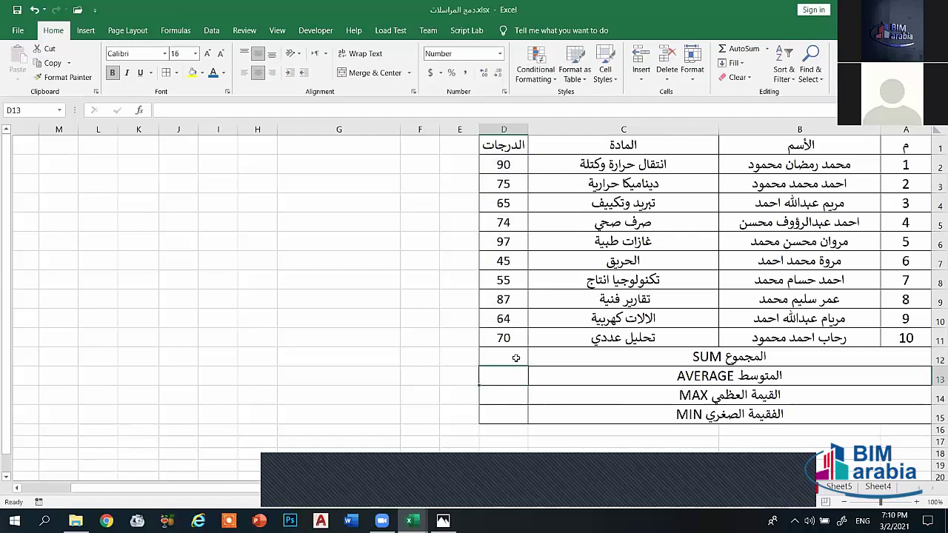
Step: Re-enter =SUM(D2:D11) in D12 so it shows the bold total 722
left_click(517, 358)
type("=")
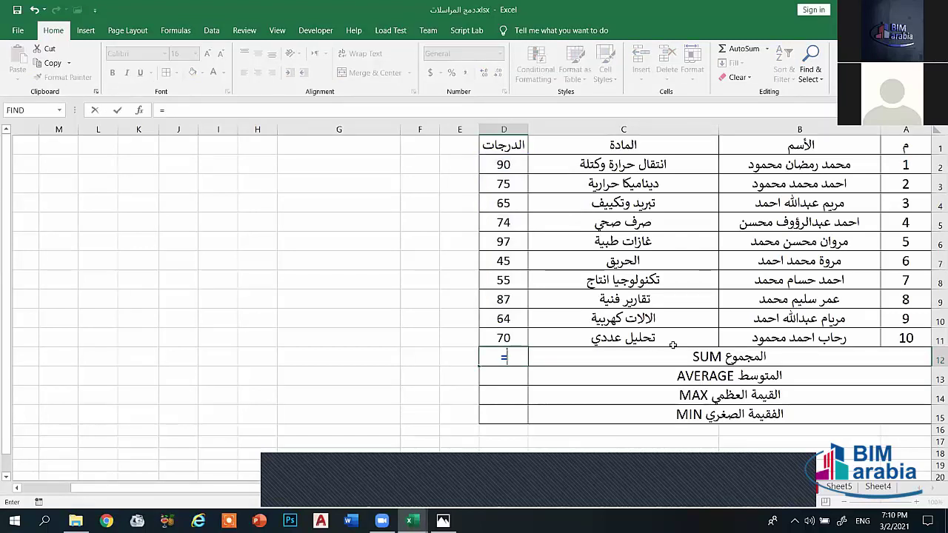
type("sum")
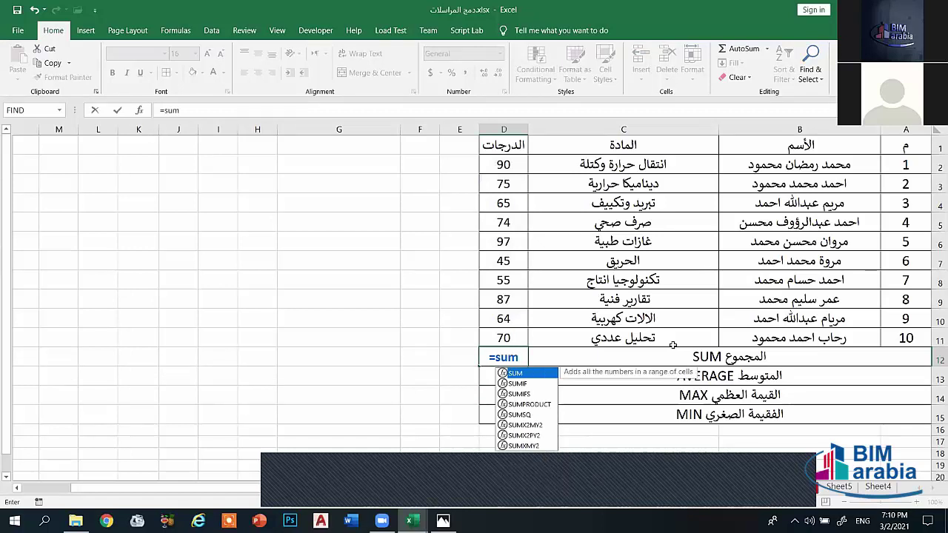
type("(")
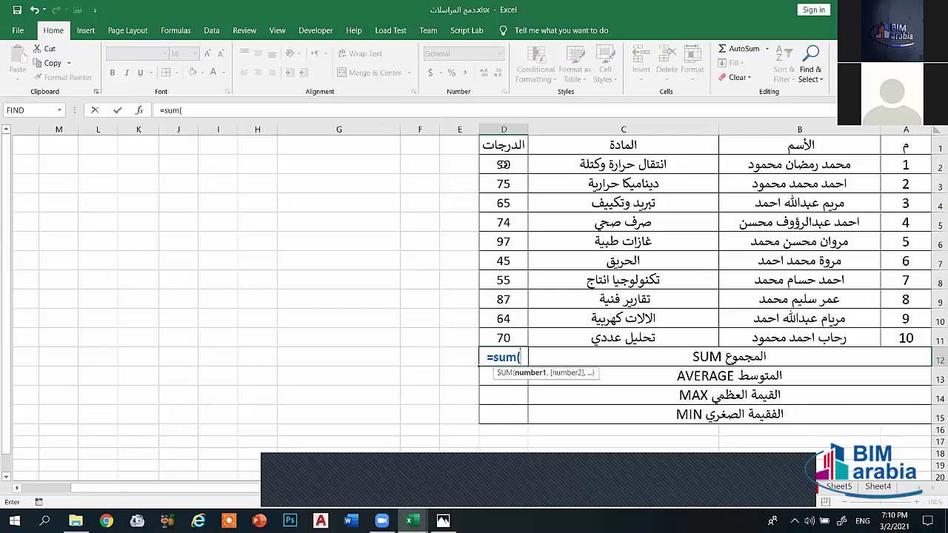
left_click_drag(503, 165, 503, 340)
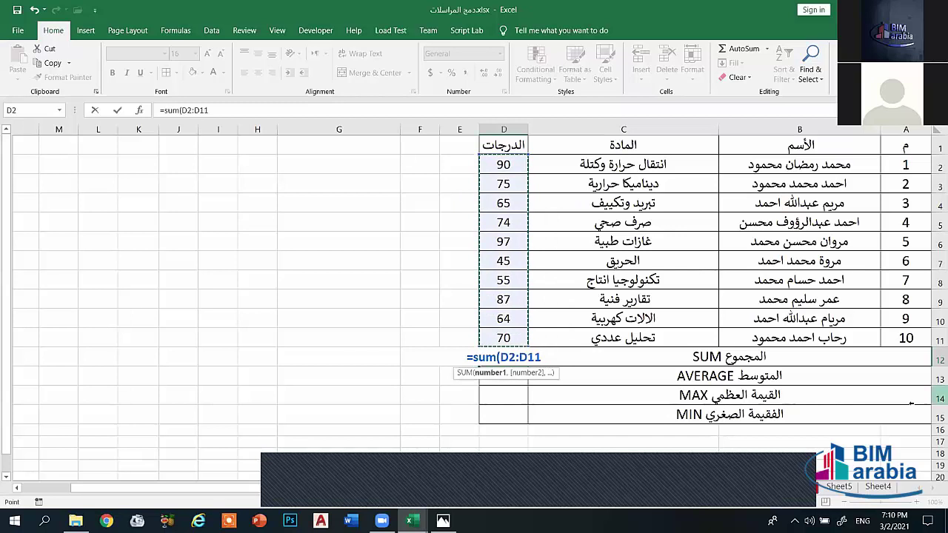
mouse_move(935, 379)
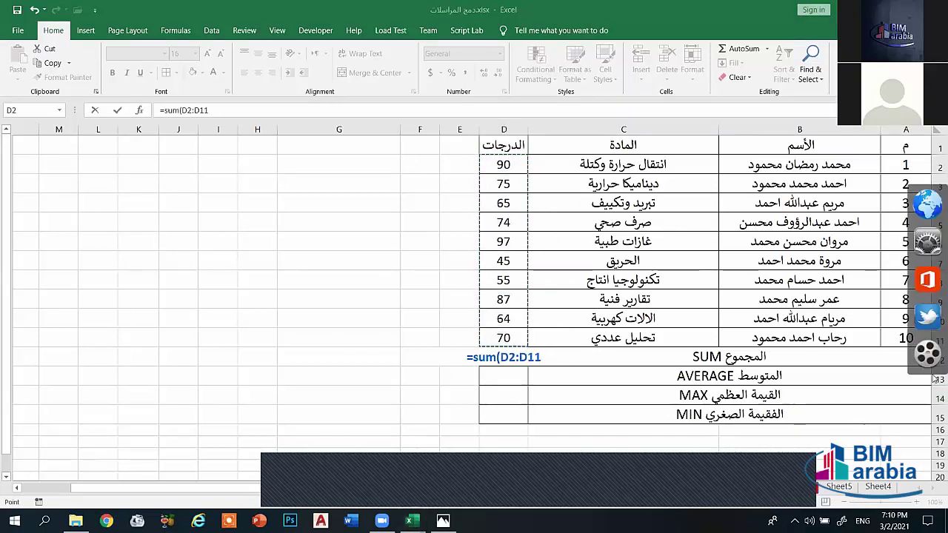
type(")")
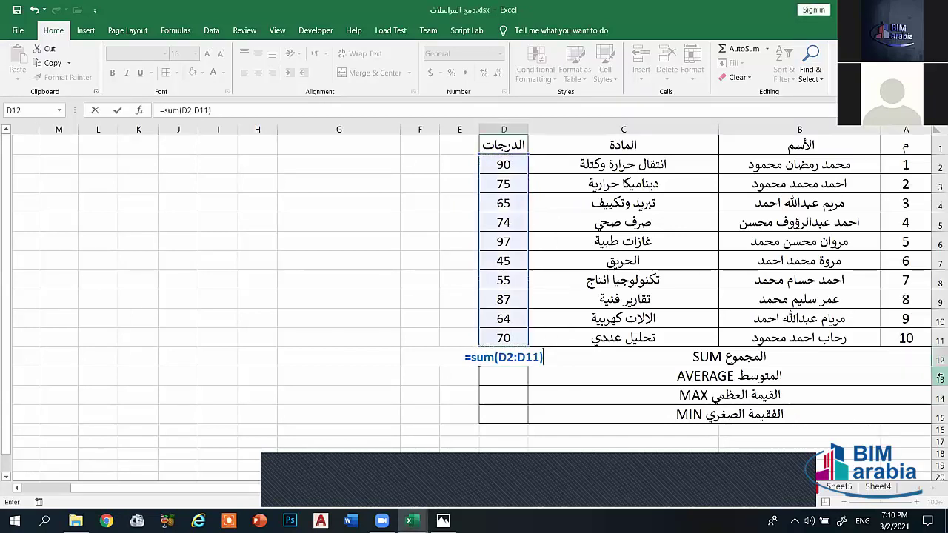
key("ctrl+Return")
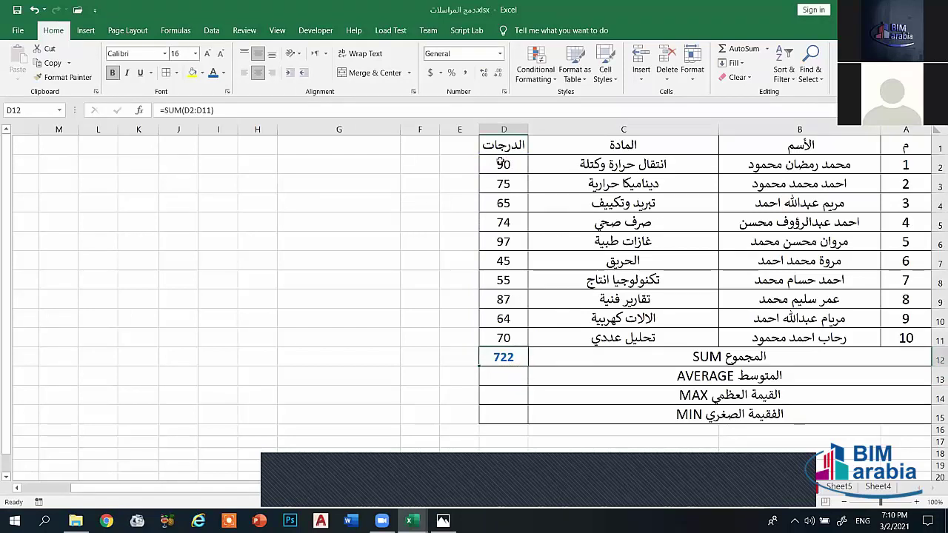
left_click_drag(504, 165, 503, 338)
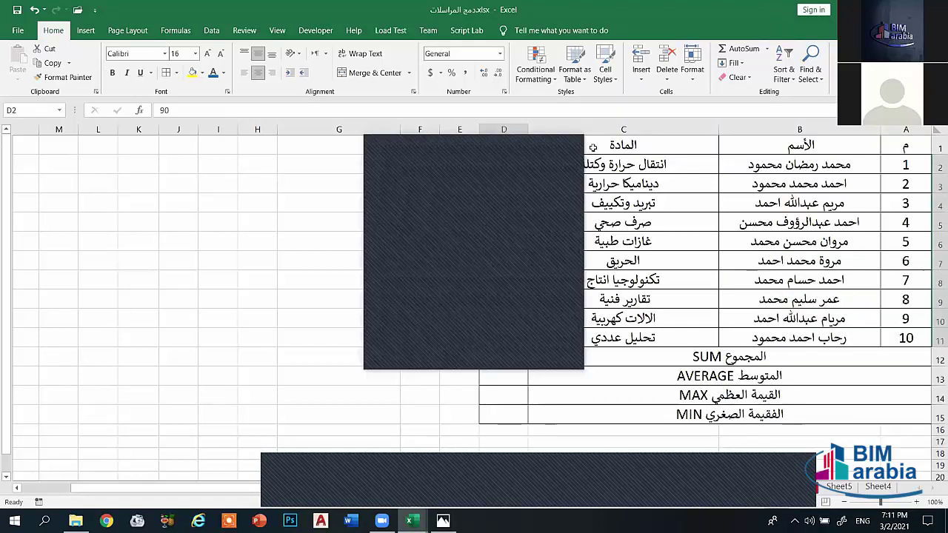
left_click(512, 384)
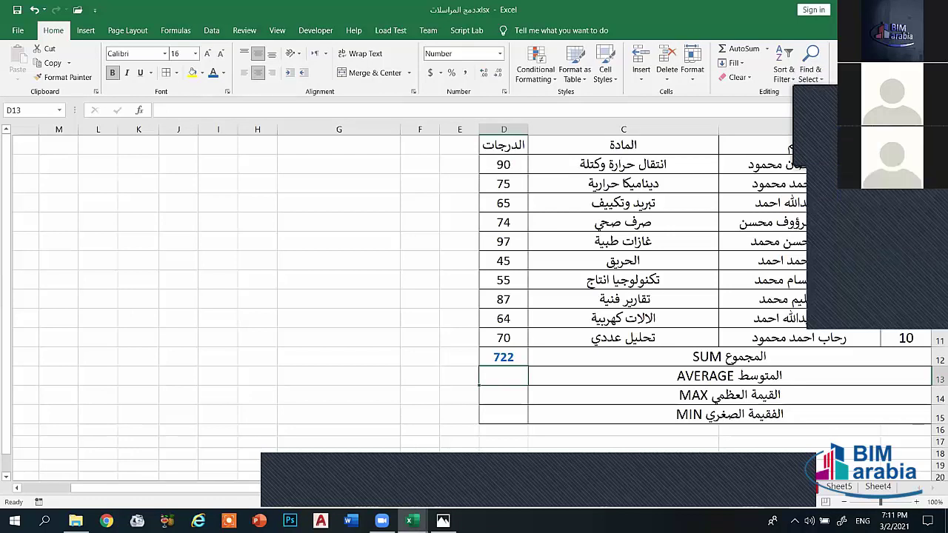
left_click(510, 164)
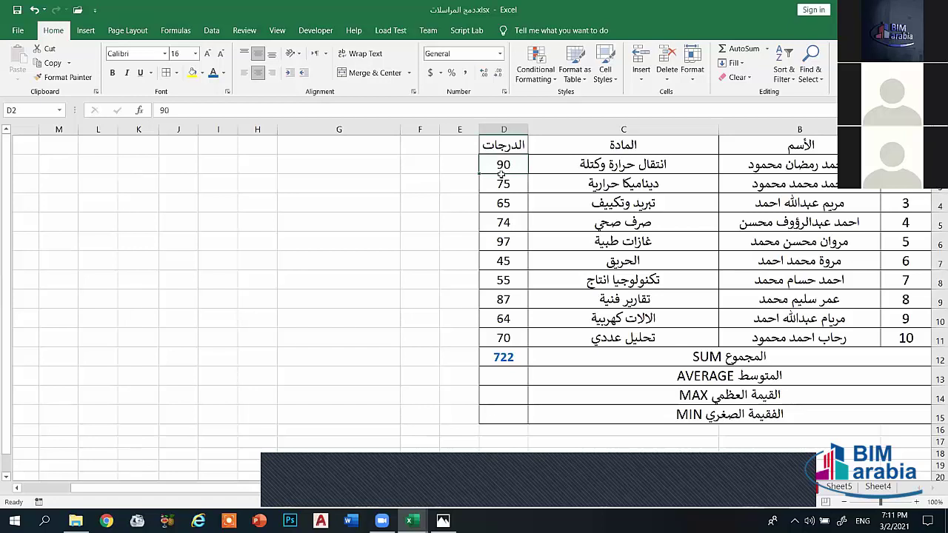
left_click(508, 203)
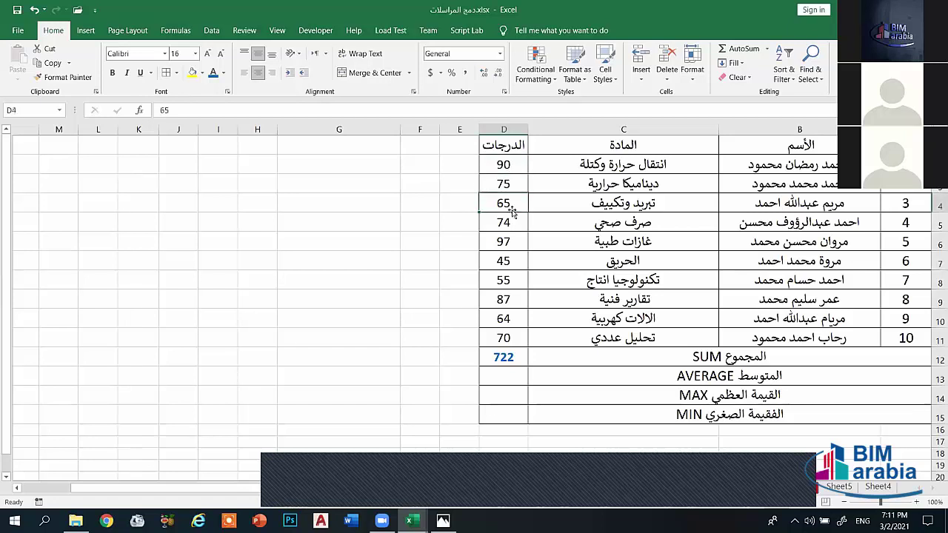
left_click(496, 226)
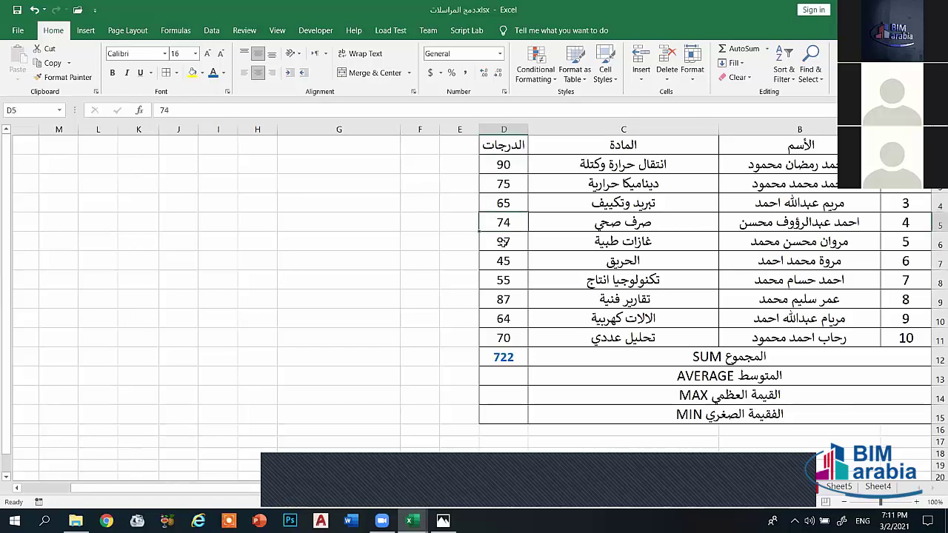
left_click(503, 242)
left_click(506, 263)
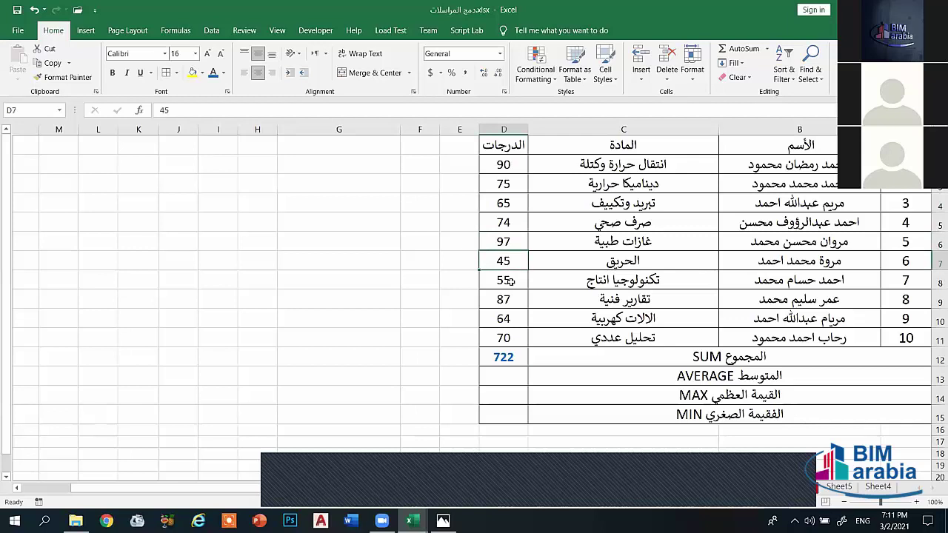
left_click(510, 281)
left_click(510, 298)
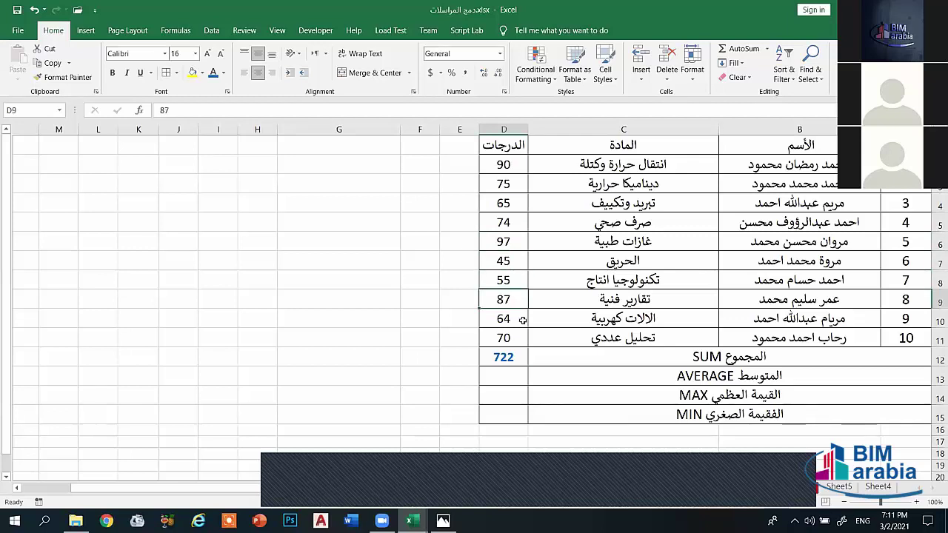
left_click(518, 320)
left_click(519, 333)
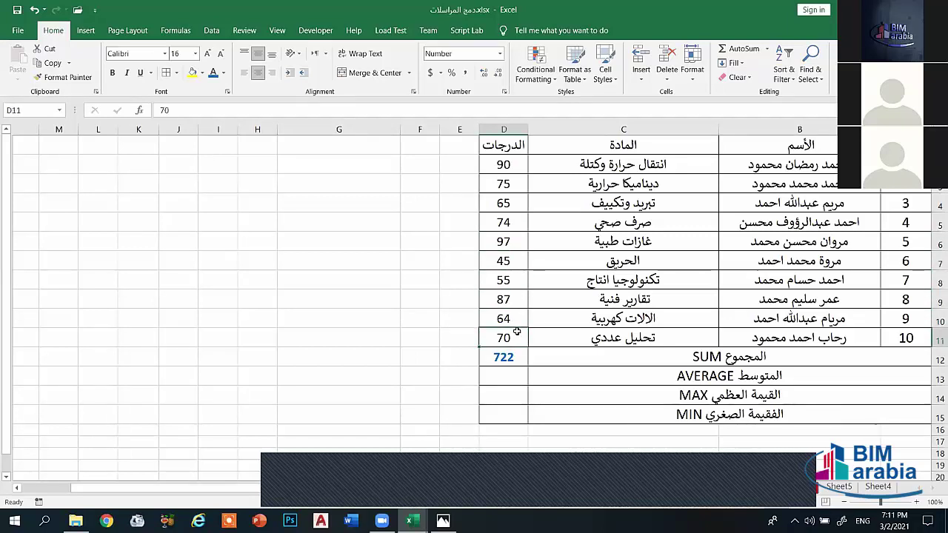
left_click(511, 165)
left_click(511, 186)
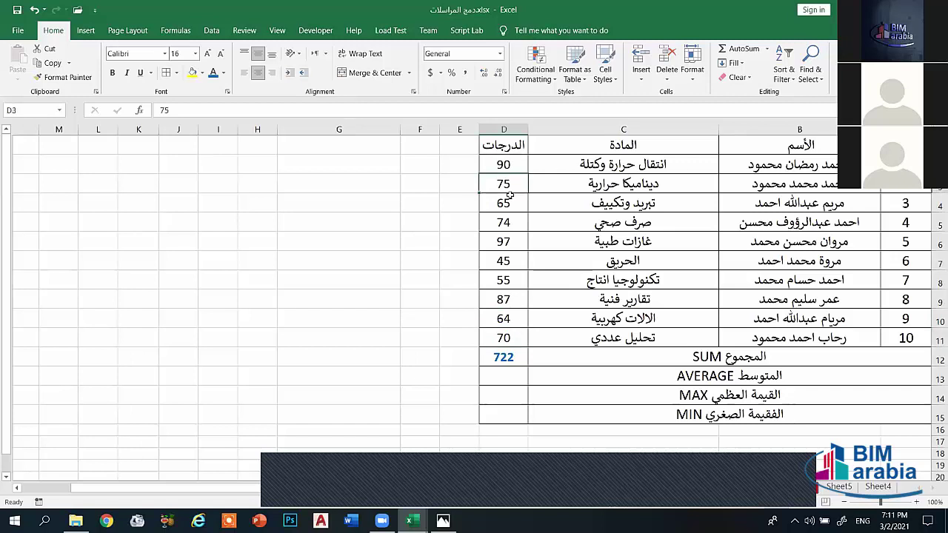
left_click(510, 198)
left_click(511, 230)
left_click(511, 244)
left_click(509, 264)
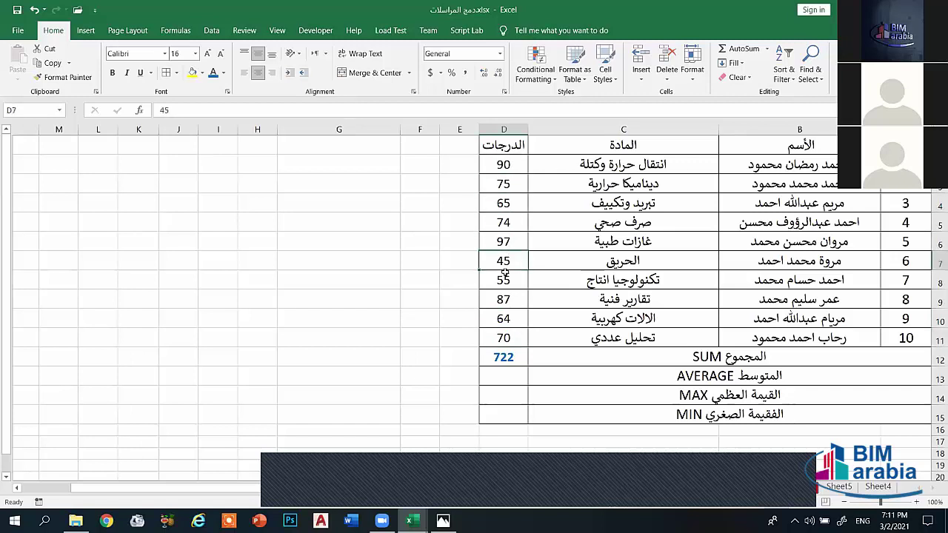
left_click(507, 283)
left_click(507, 302)
key("Down")
key("Down")
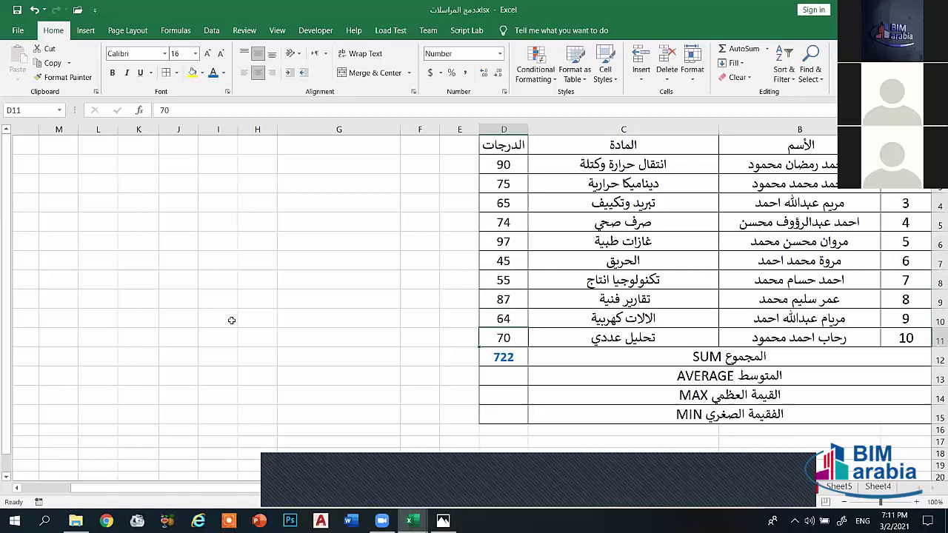
Step: Enter =AVERAGE(D2:D11) in D13, giving an average grade of 72
left_click(517, 375)
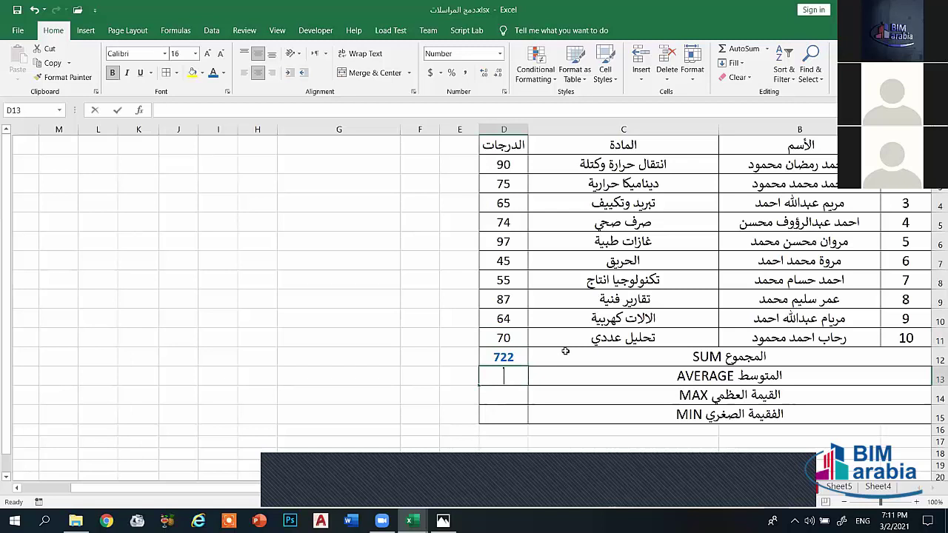
type("=avera")
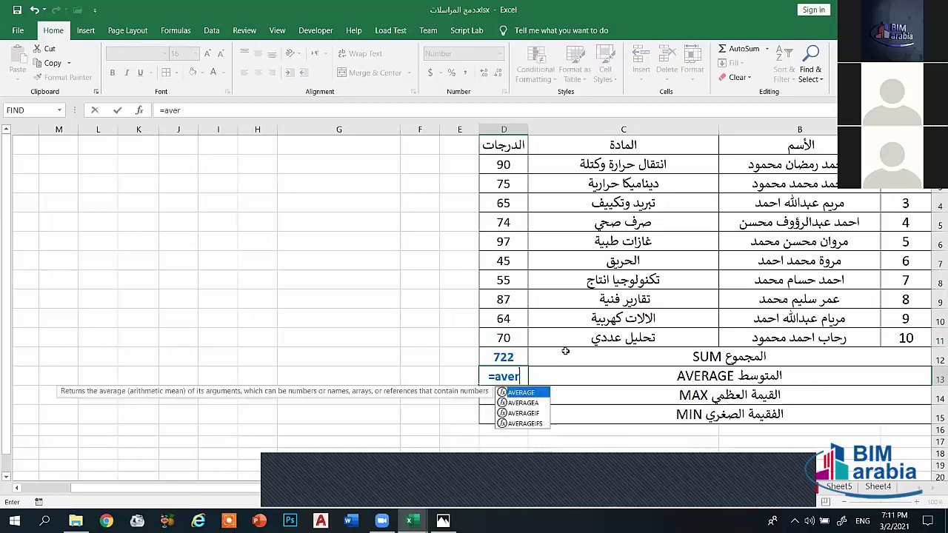
type("ge")
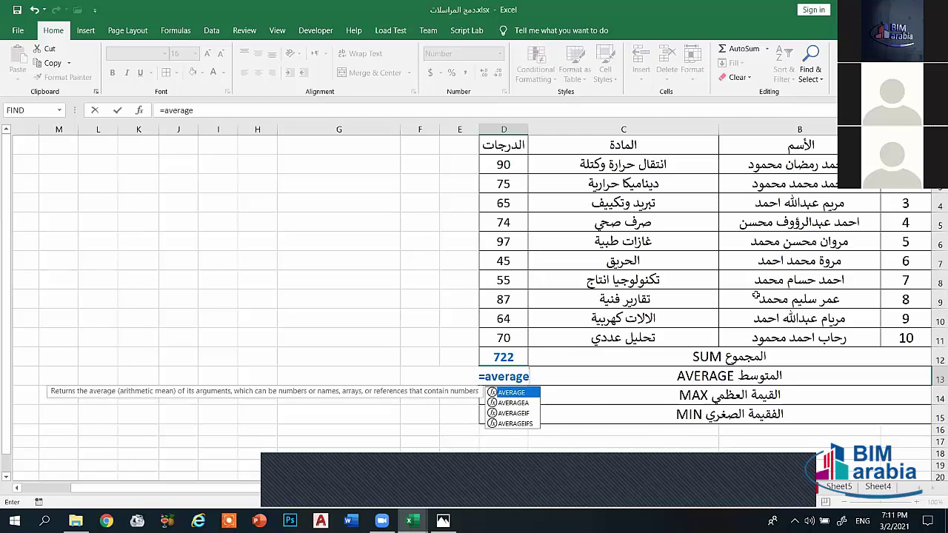
type("(")
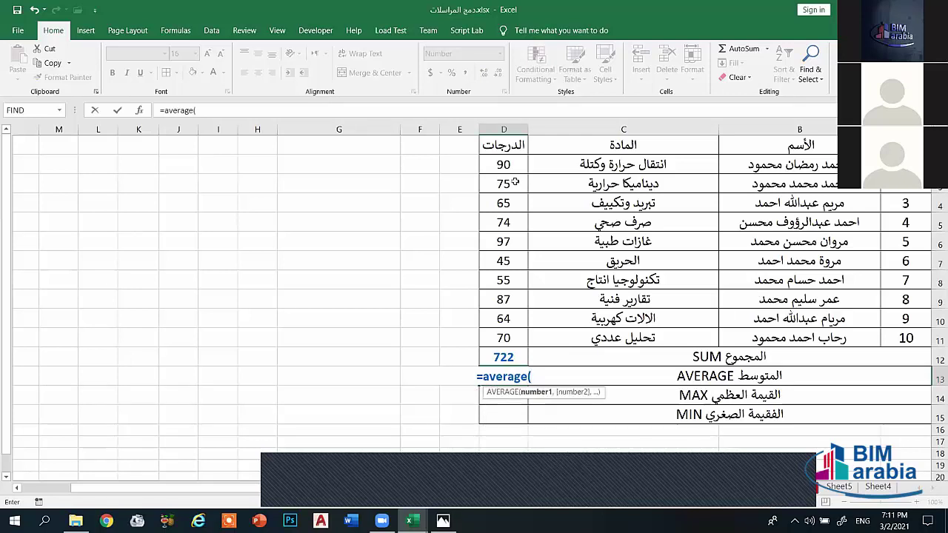
left_click(509, 168)
mouse_move(508, 187)
left_mouse_down()
mouse_move(501, 311)
mouse_move(511, 358)
mouse_move(512, 338)
left_mouse_up()
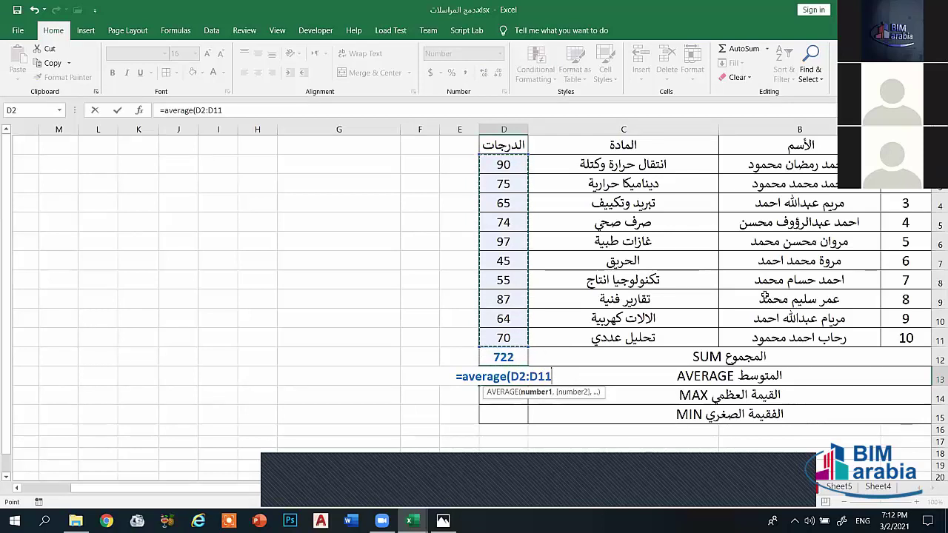
type(")")
key("Return")
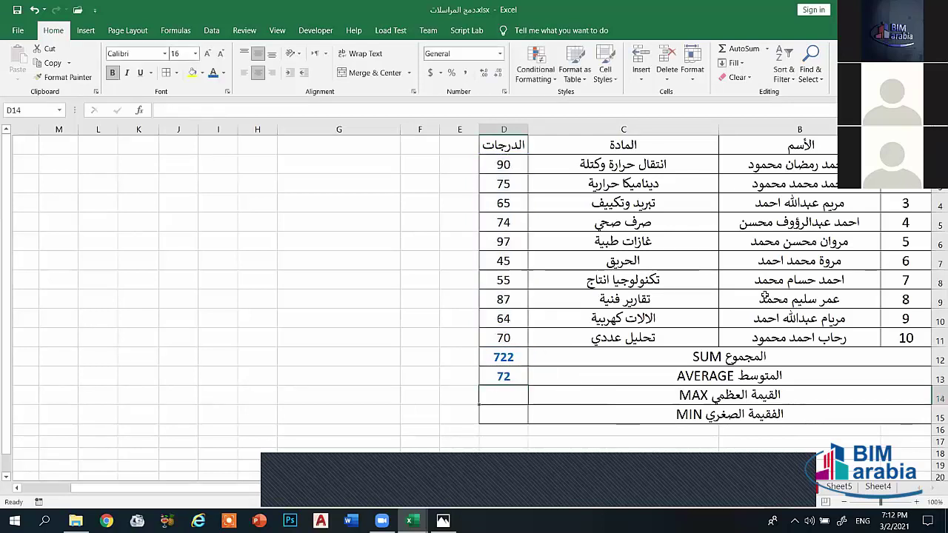
left_click(510, 381)
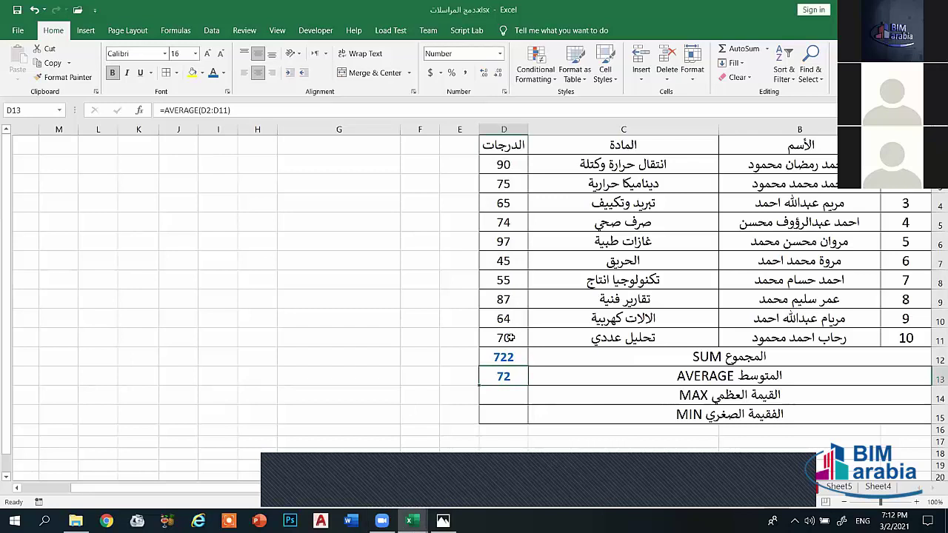
Step: Review the SUM and AVERAGE formulas and the grades in D2:D11
left_click_drag(510, 338, 503, 164)
left_click(504, 396)
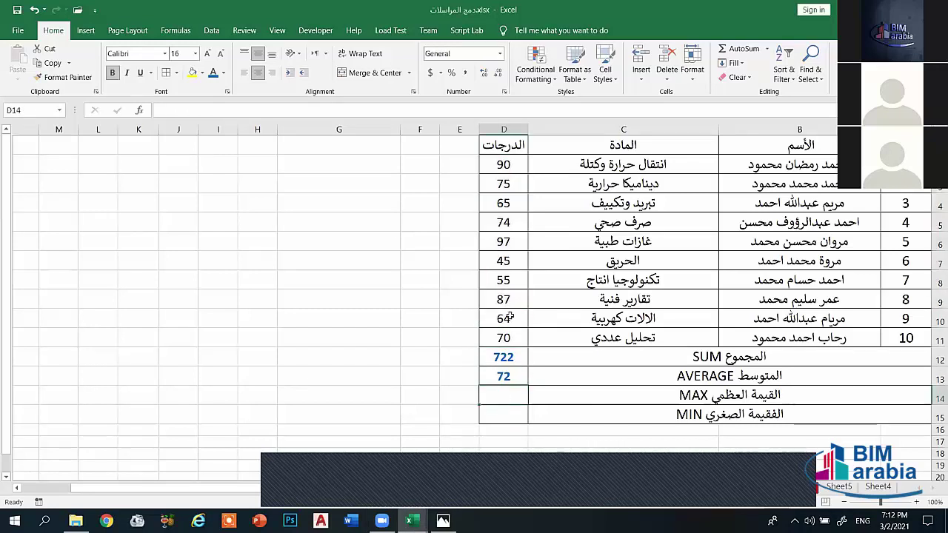
left_click(504, 358)
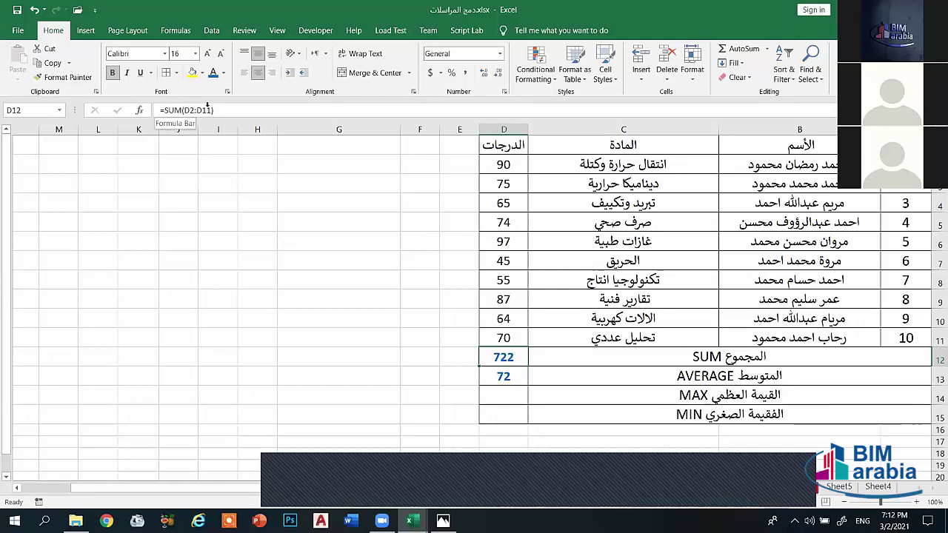
left_click(490, 377)
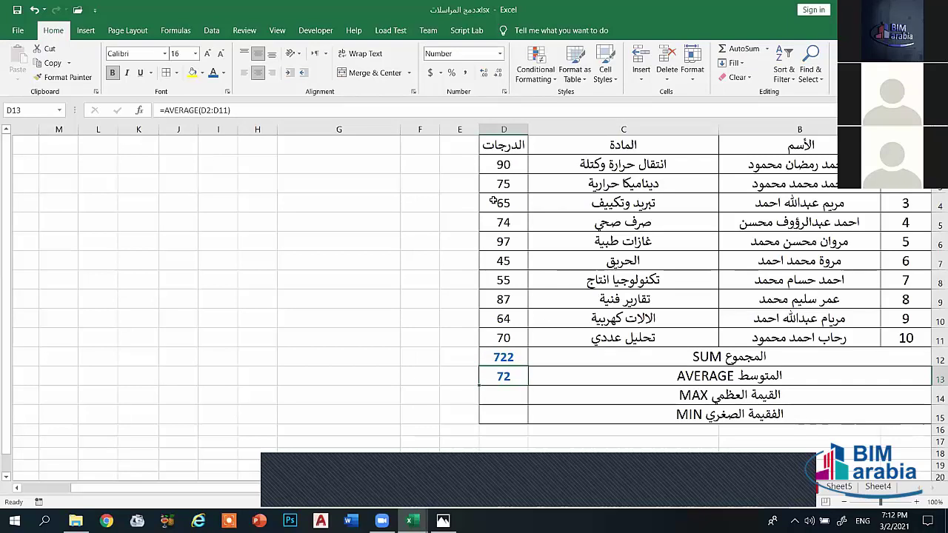
left_click(498, 169)
left_click(499, 244)
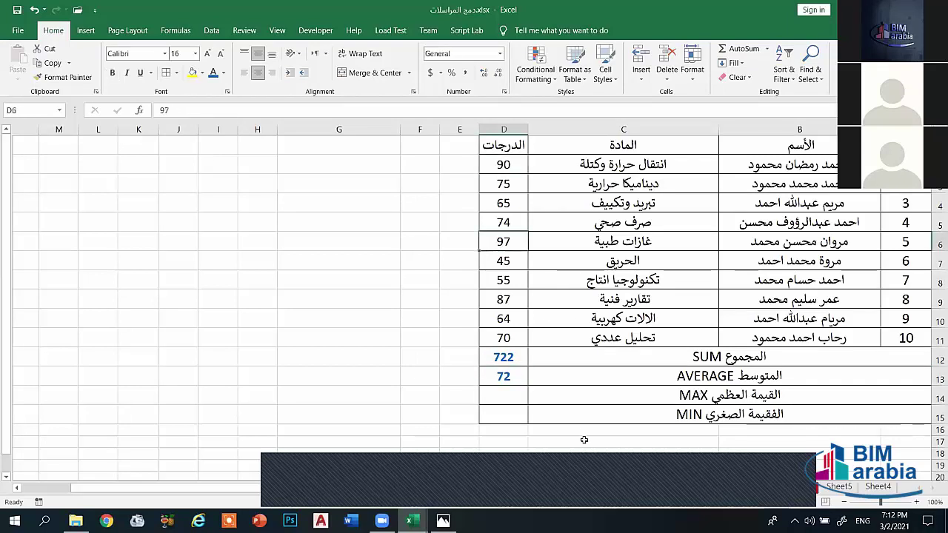
left_click(502, 259)
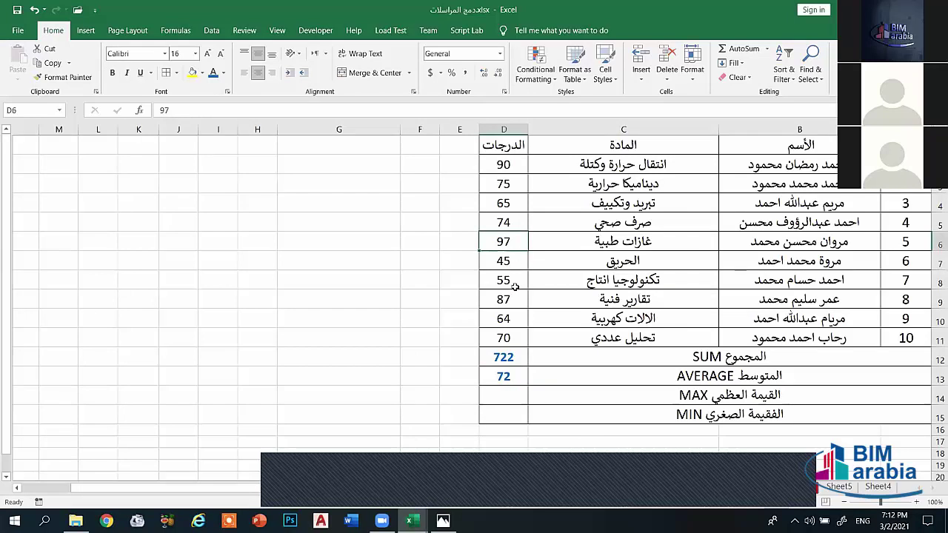
left_click(506, 337)
mouse_move(506, 337)
left_mouse_down()
mouse_move(480, 330)
mouse_move(504, 160)
left_mouse_up()
Step: Enter =MAX(D2:D11) in D14 to show the highest grade, 97
left_click(509, 397)
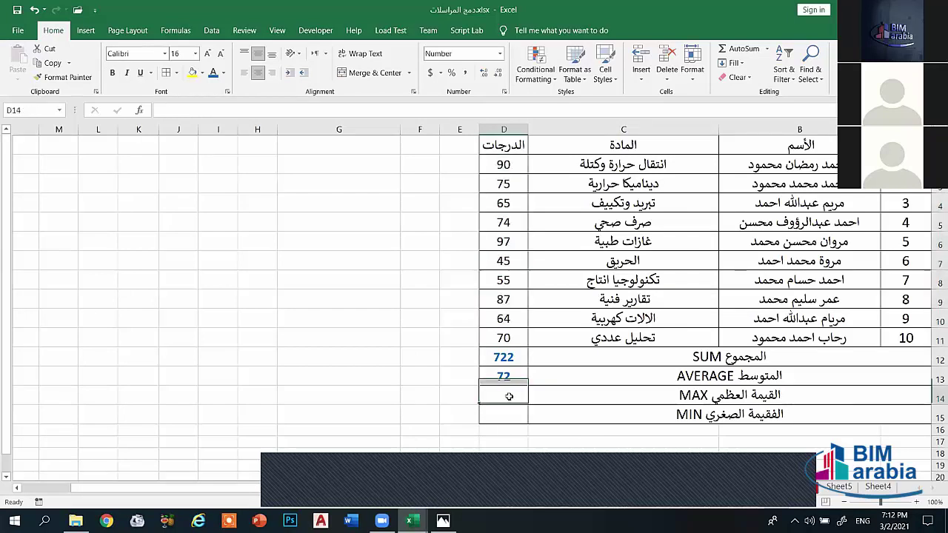
type("=")
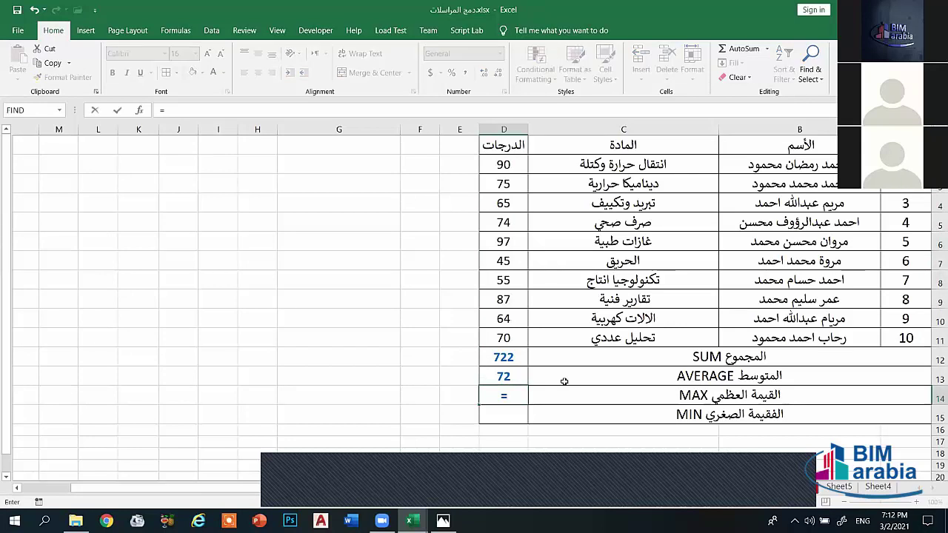
type("max")
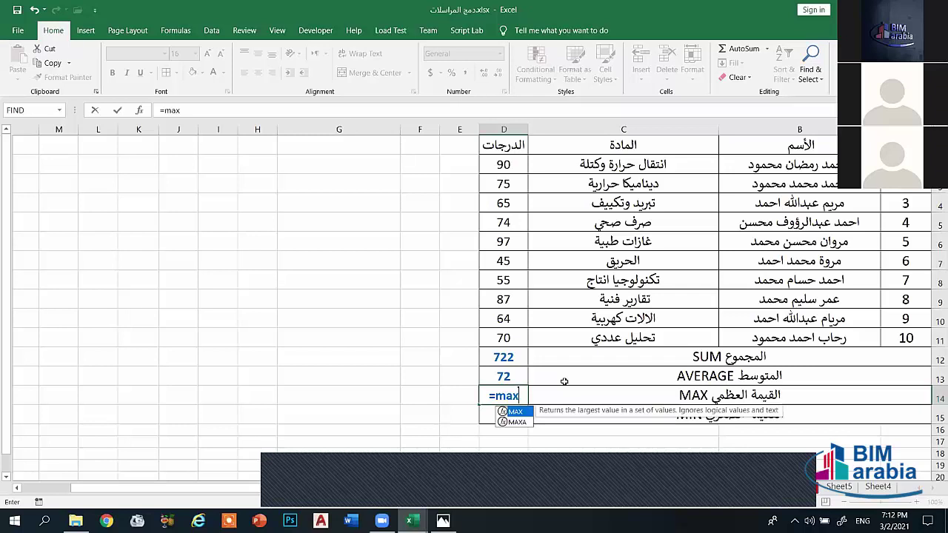
type("(")
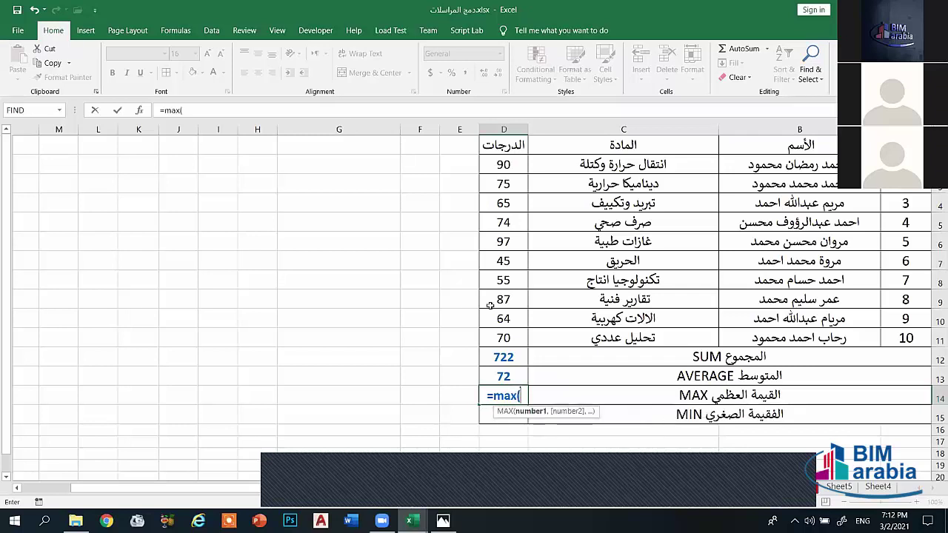
left_click(510, 163)
left_click_drag(510, 163, 505, 340)
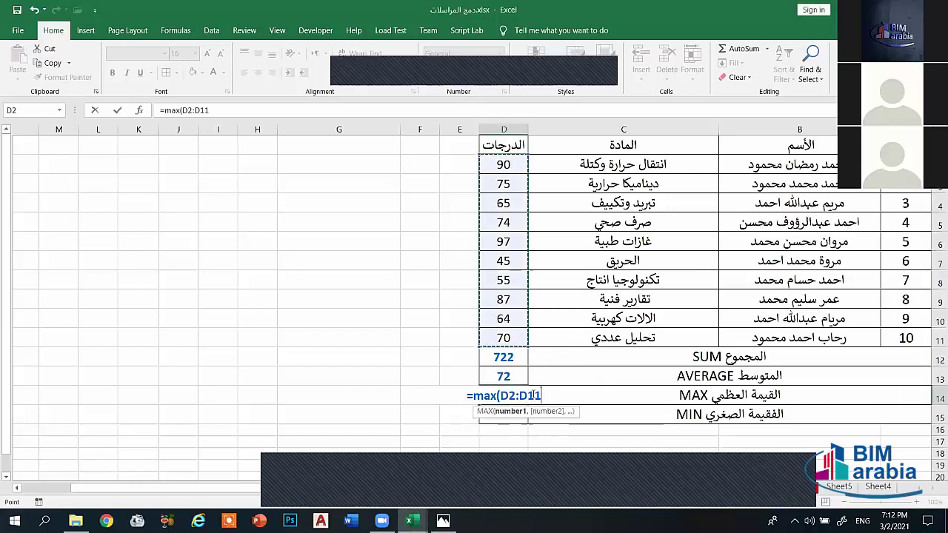
type(")")
key("Return")
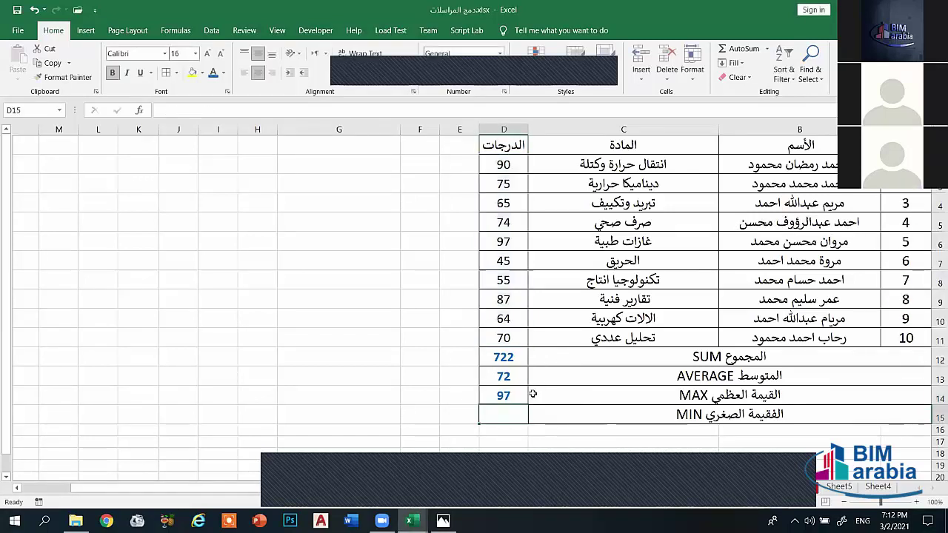
left_click(505, 398)
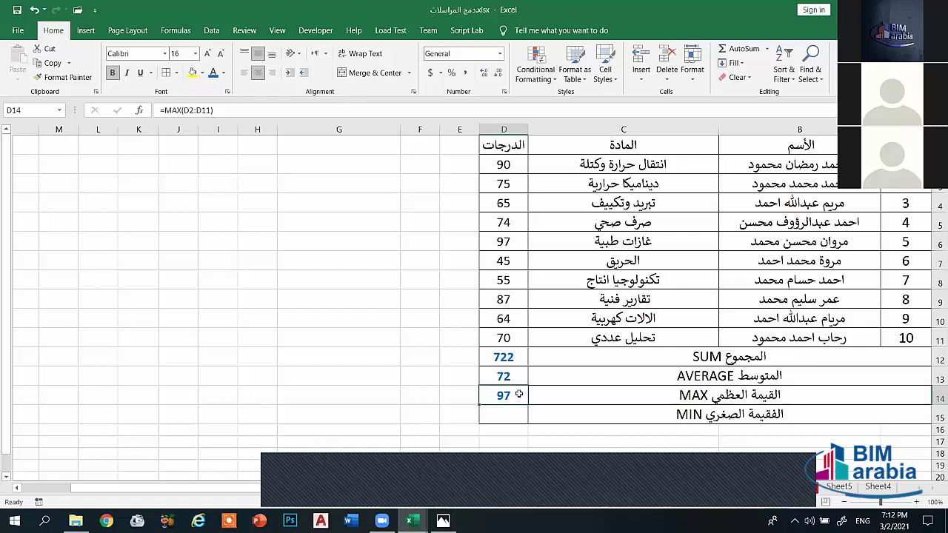
left_click(490, 417)
Step: Fill the lowest grade 45 in D7 yellow and the highest grade 97 in D6 blue
left_click_drag(518, 338, 504, 164)
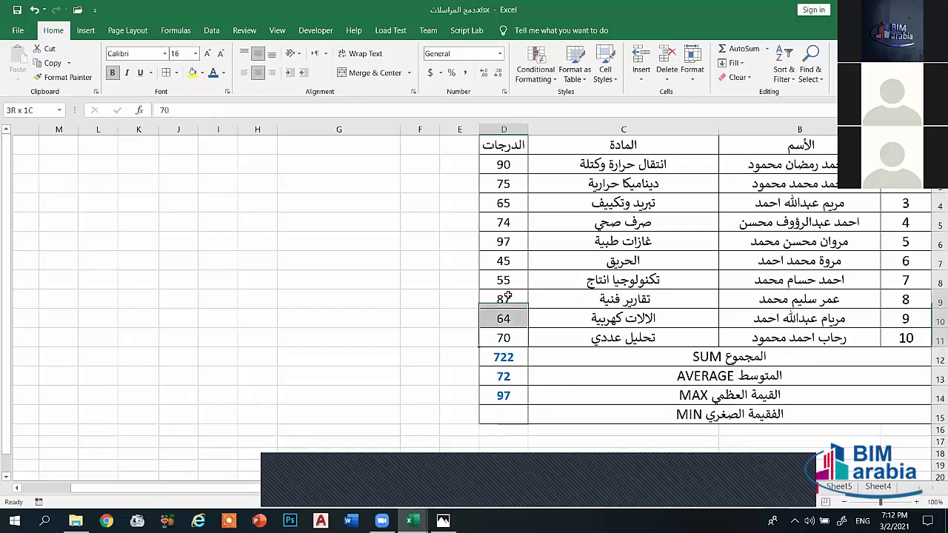
left_click(510, 263)
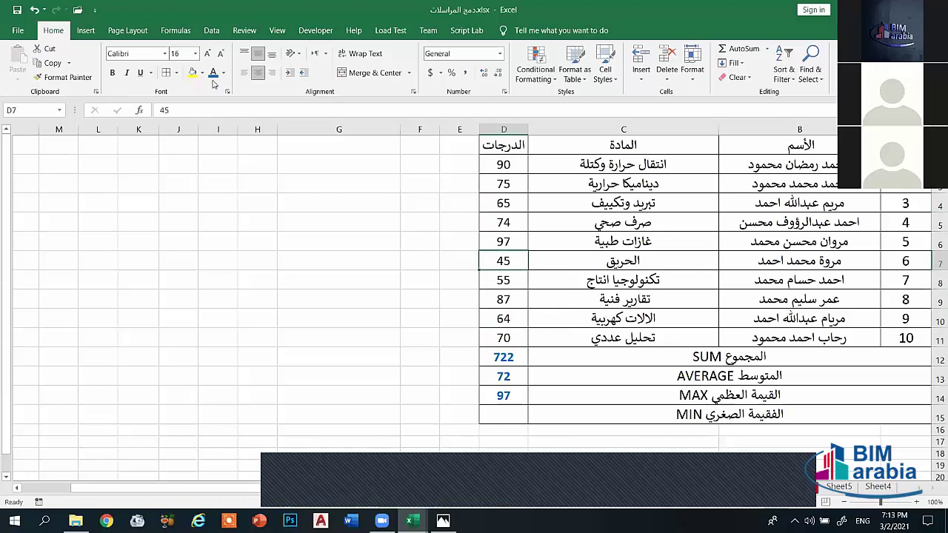
left_click(192, 72)
left_click(504, 292)
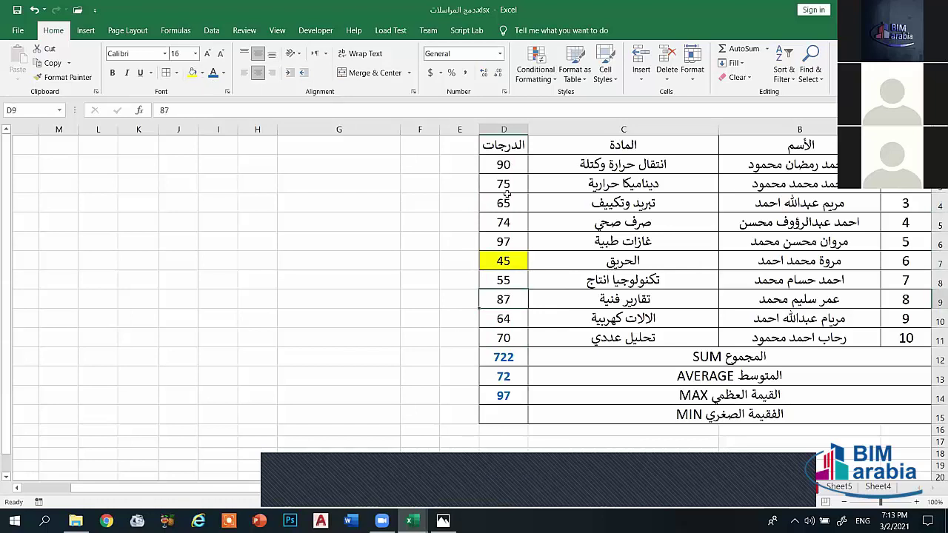
left_click(504, 241)
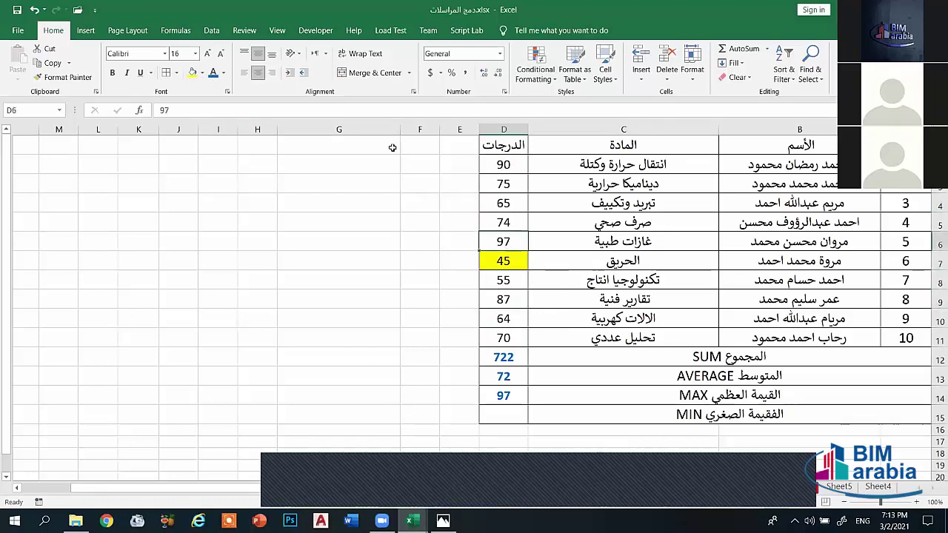
left_click(203, 73)
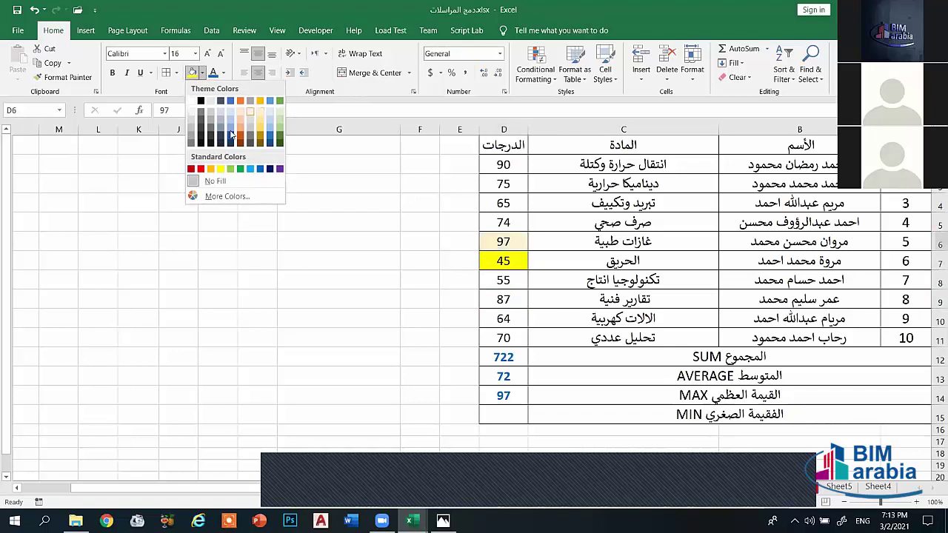
left_click(230, 104)
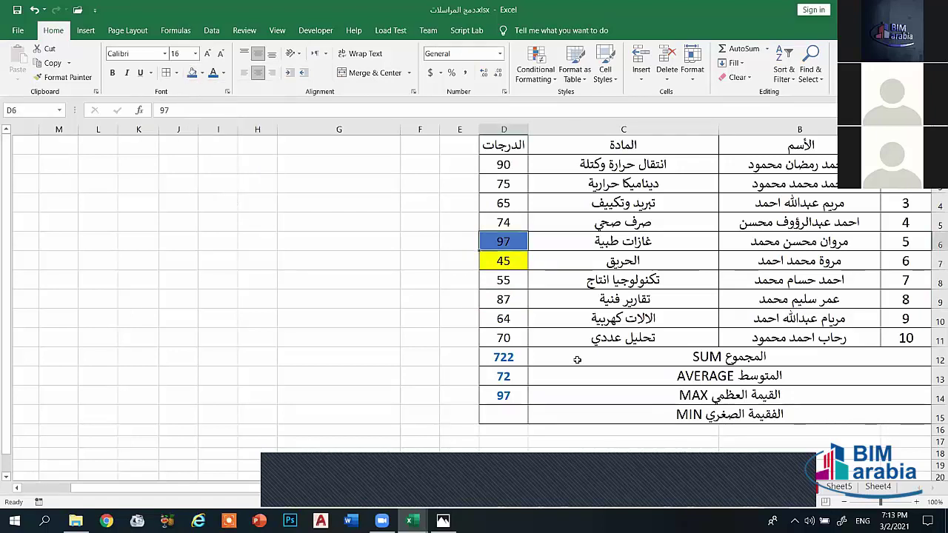
left_click(502, 298)
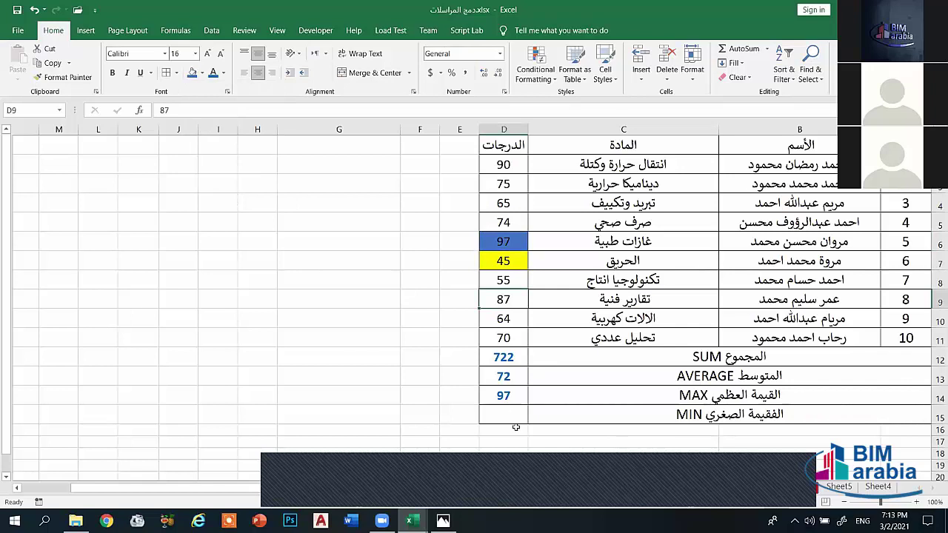
left_click(507, 415)
Step: Enter =MIN(D2:D11) in D15 to show the lowest grade, 45
type("=")
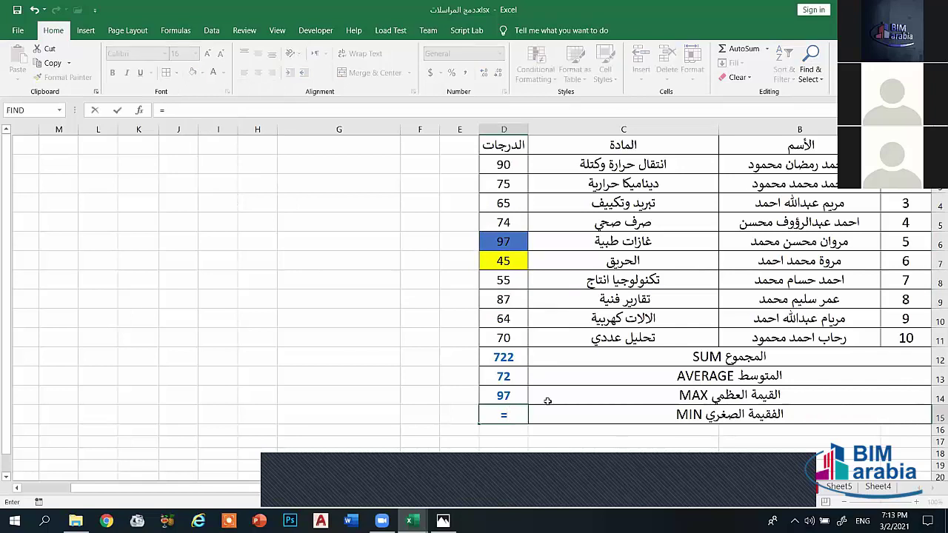
type("min")
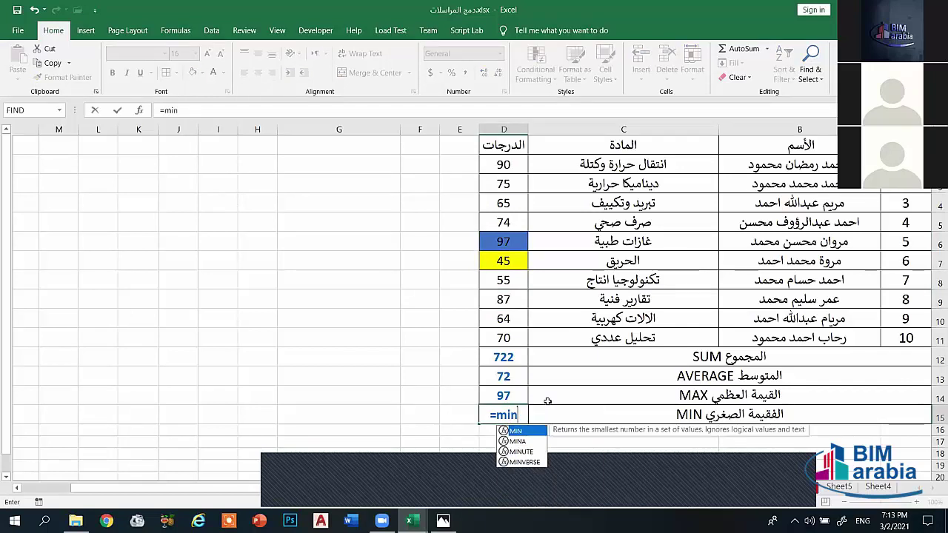
type("(")
mouse_move(508, 164)
left_mouse_down()
mouse_move(495, 300)
mouse_move(503, 338)
left_mouse_up()
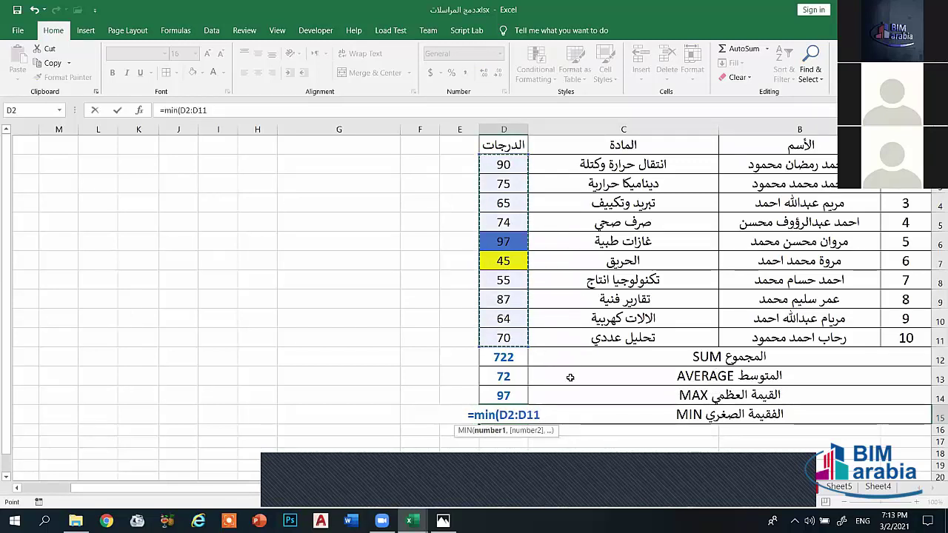
type(")")
key("Return")
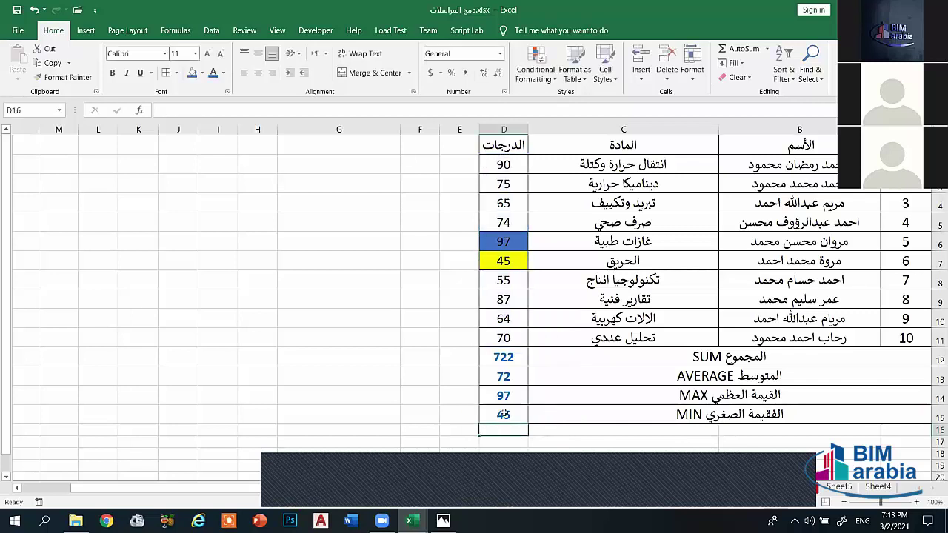
left_click_drag(505, 415, 492, 353)
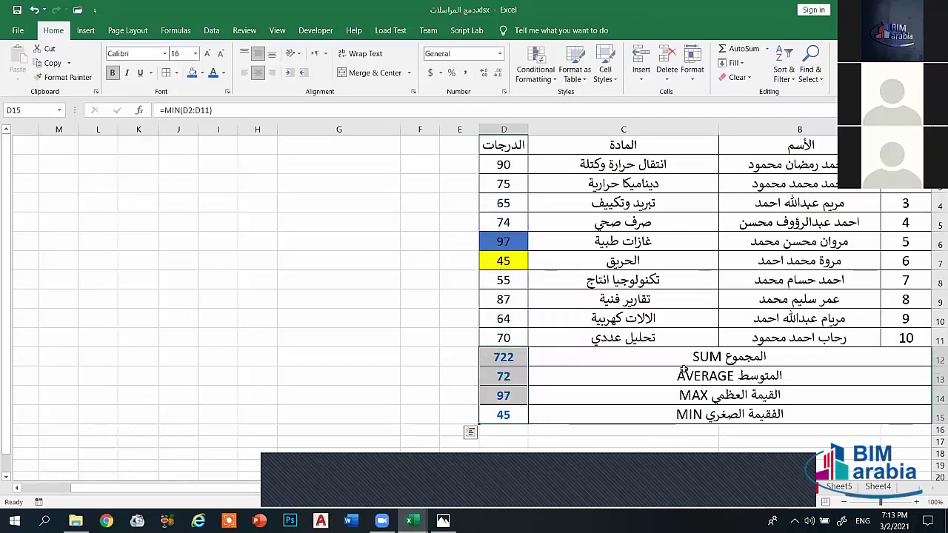
Step: Select each merged SUM, AVERAGE, MAX and MIN label row to review them
left_click(663, 357)
left_click(633, 383)
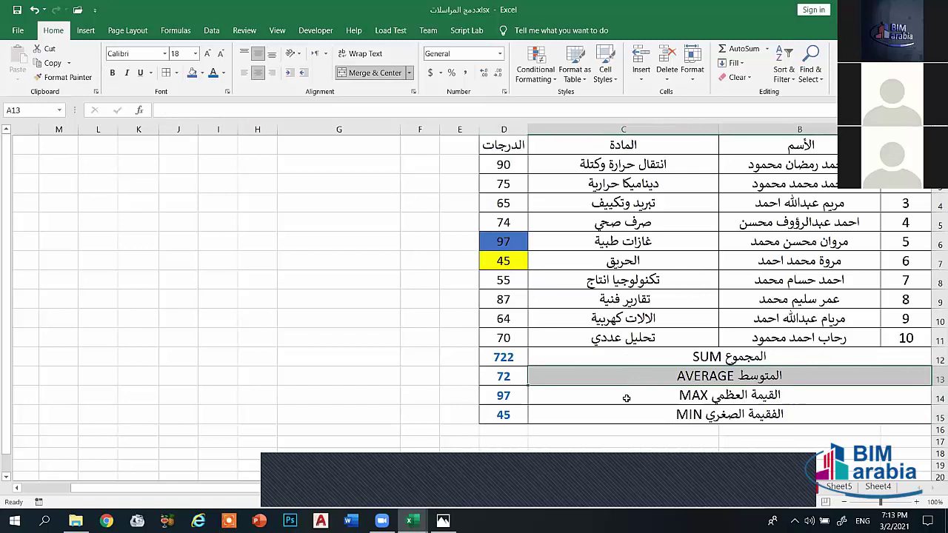
left_click(675, 402)
left_click(668, 411)
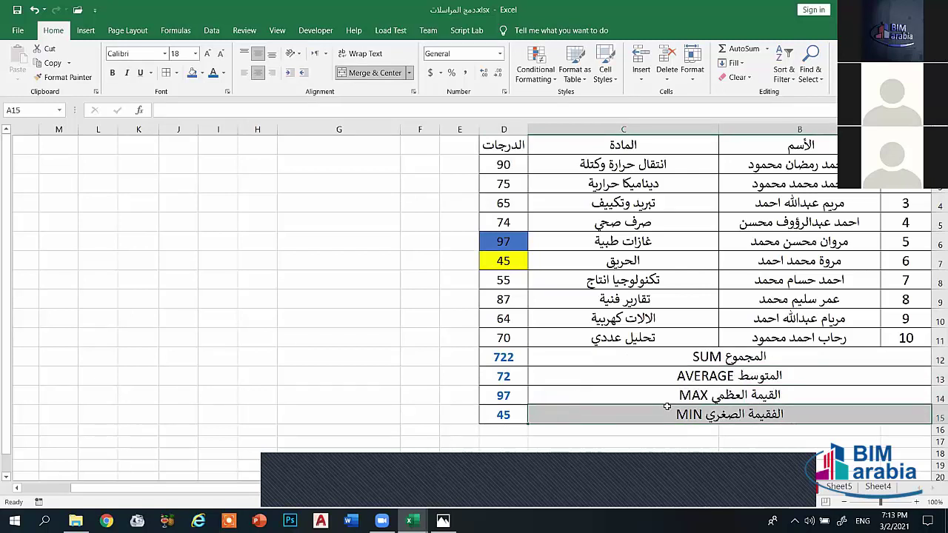
left_click(669, 400)
left_click(668, 377)
left_click(667, 356)
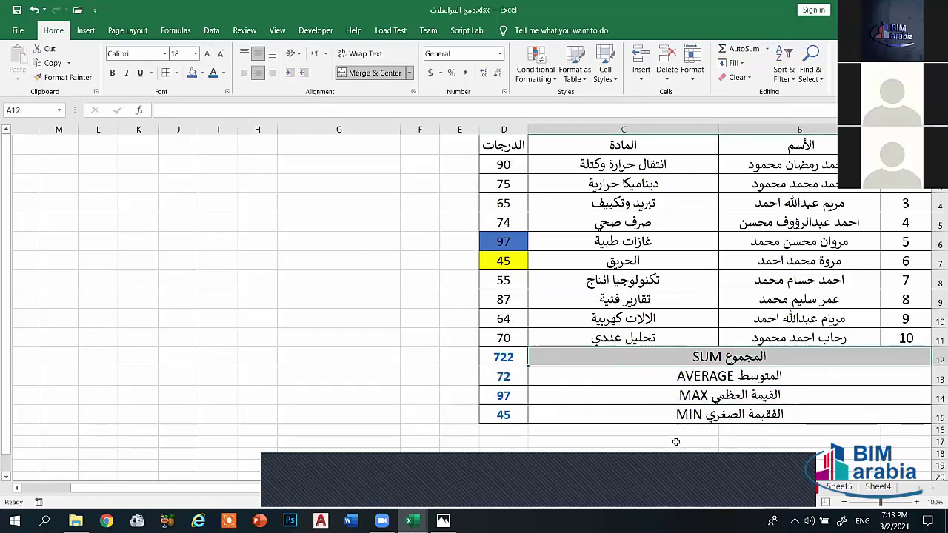
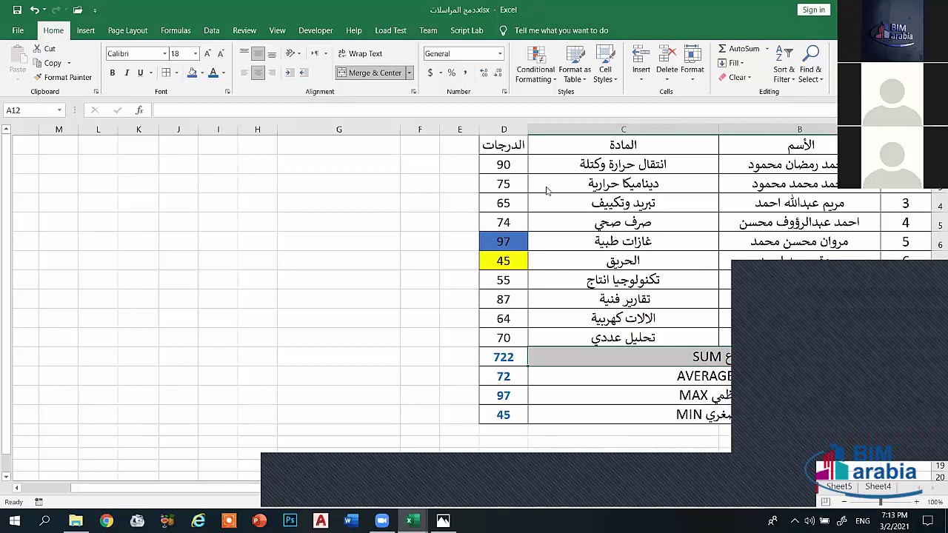
Step: Remove the blue fill from grade 97 in D6
left_click(503, 415)
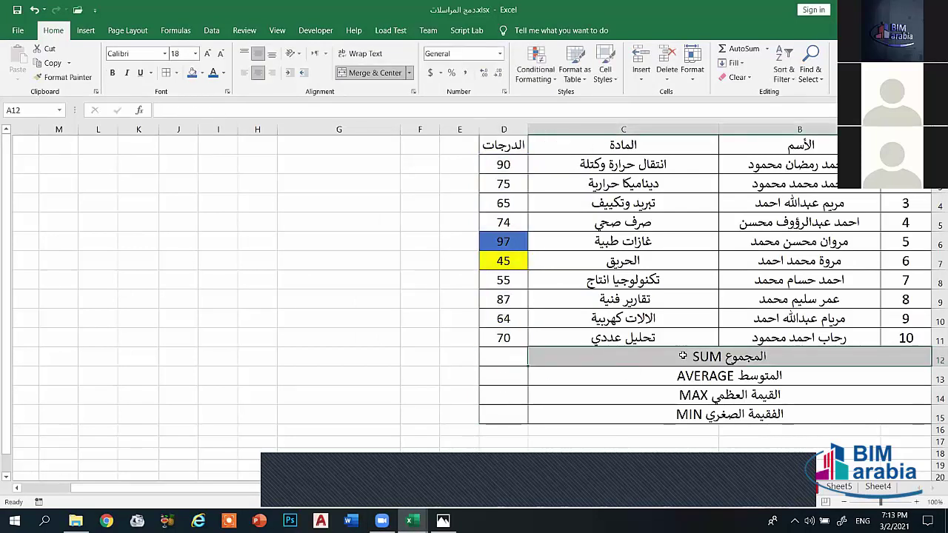
left_click_drag(504, 163, 506, 330)
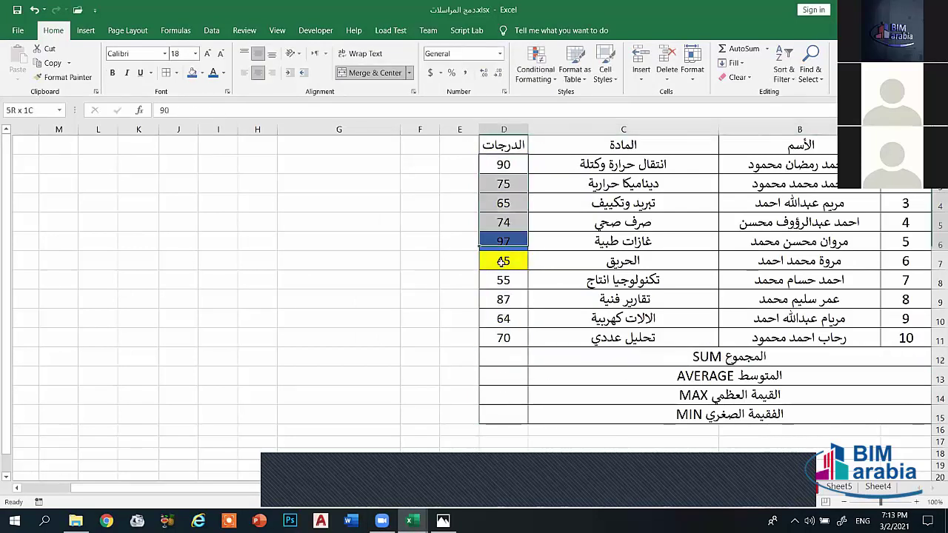
left_click(504, 241)
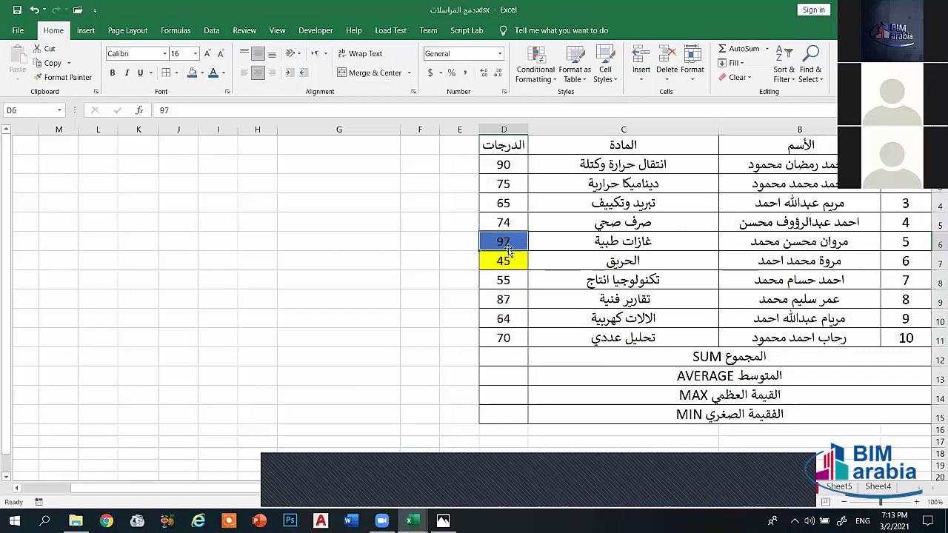
left_click(201, 73)
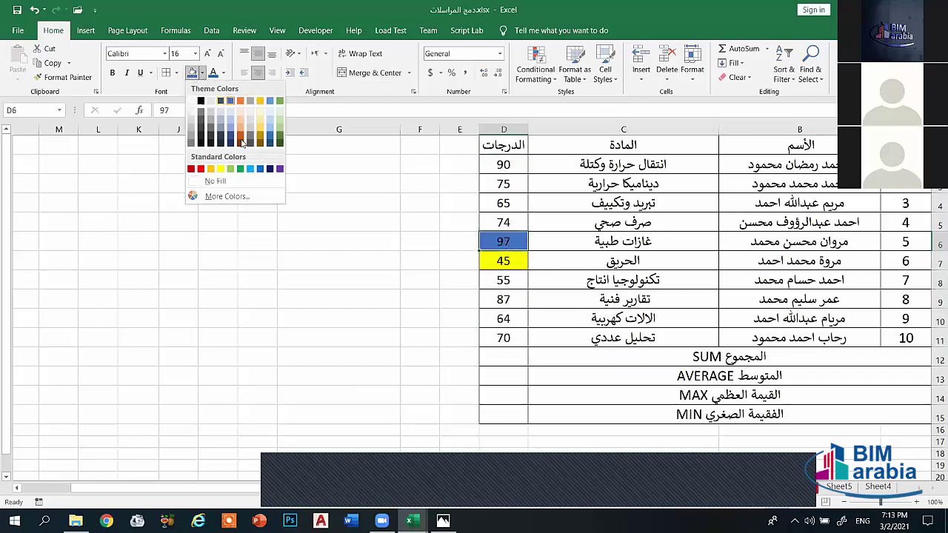
left_click(192, 101)
Step: Remove the yellow fill from grade 45 in D7 and confirm D6 has No Fill
left_click(511, 266)
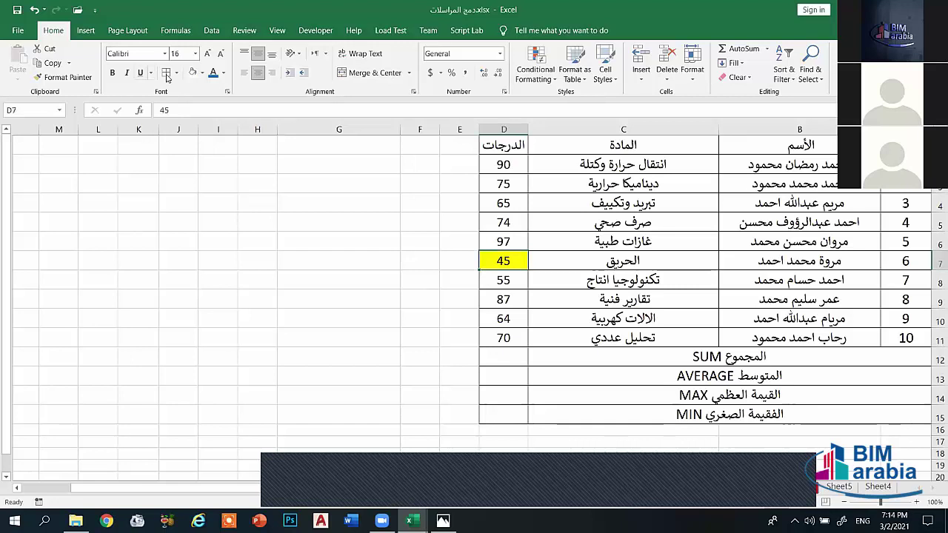
left_click(202, 73)
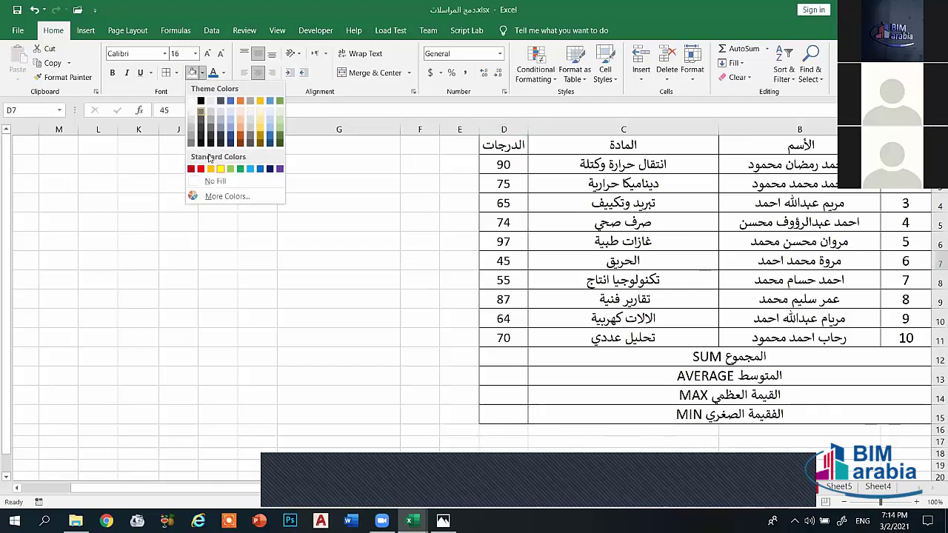
left_click(209, 181)
left_click(514, 249)
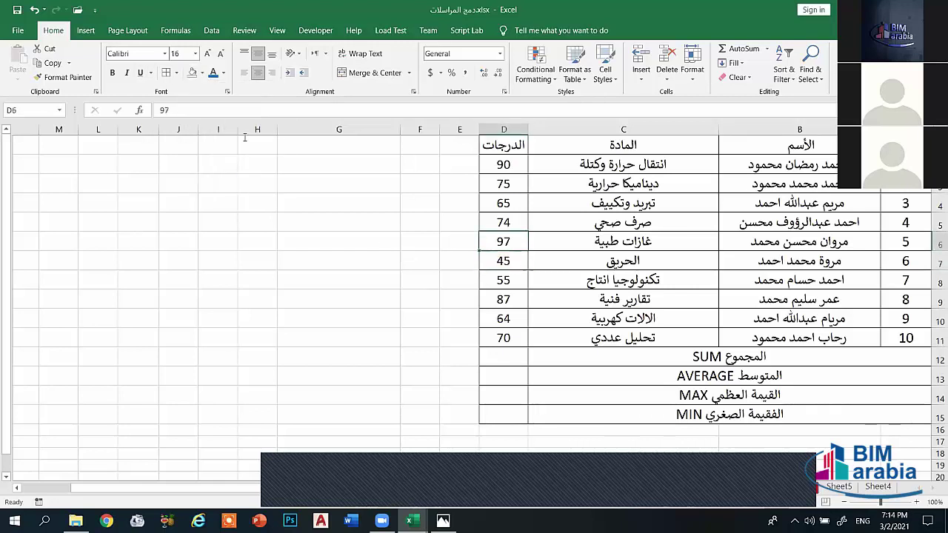
left_click(176, 72)
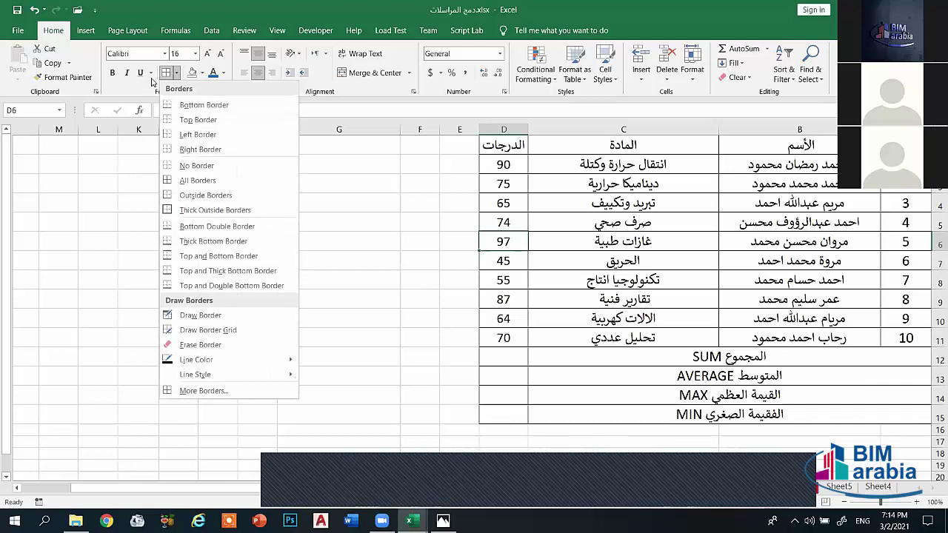
left_click(202, 72)
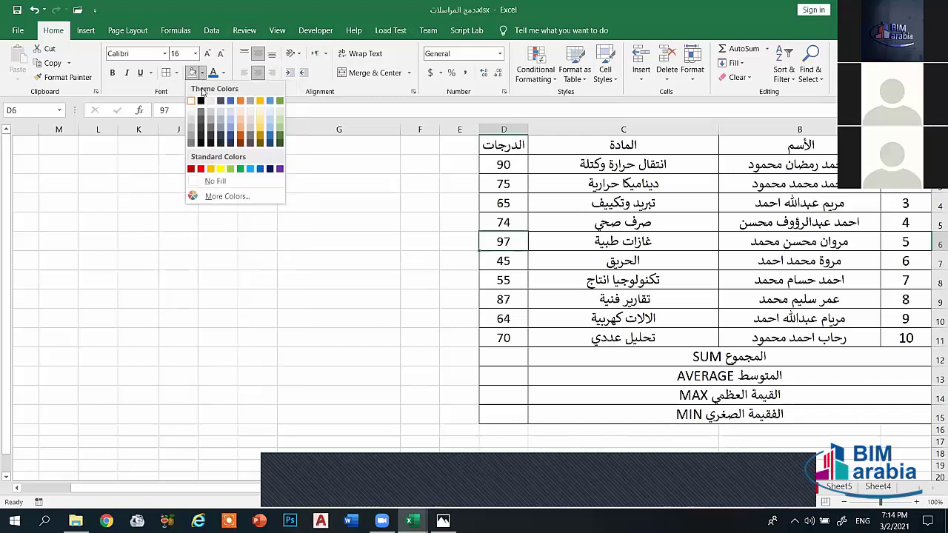
left_click(204, 180)
left_click(504, 283)
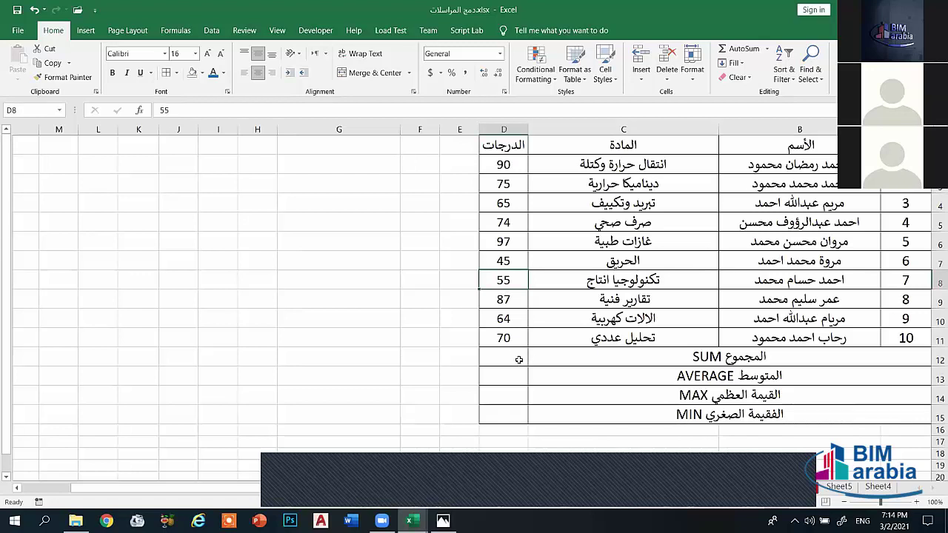
Step: Enter =SUM(D2:D11) in D12 to total the ten grades
left_click(520, 359)
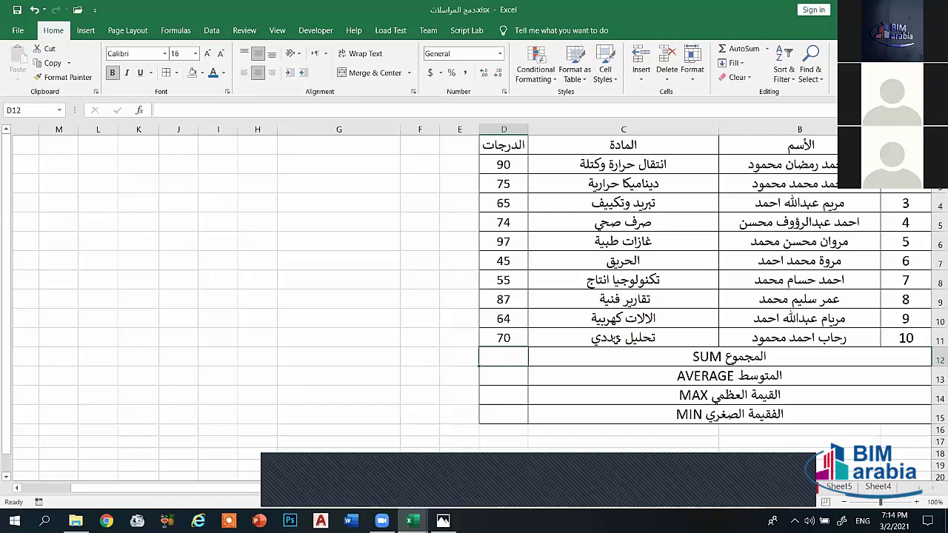
type("=")
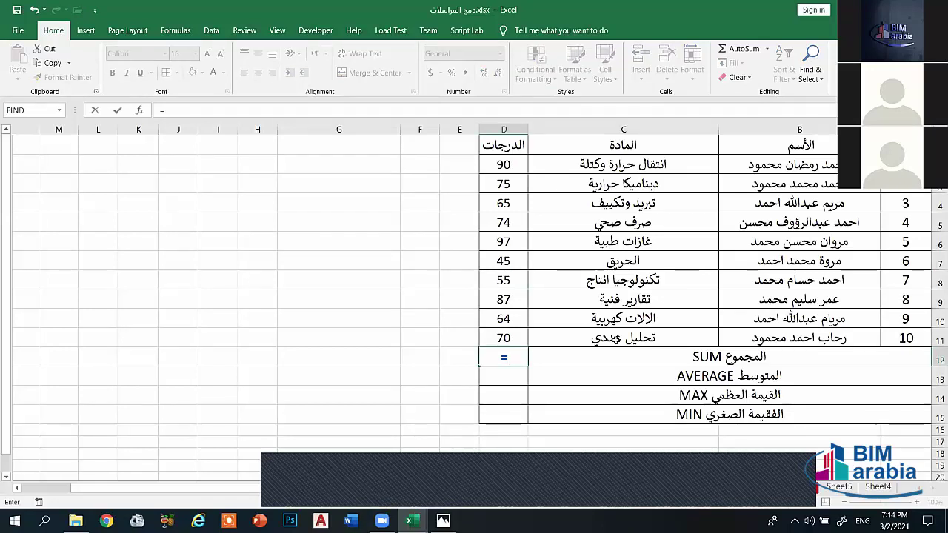
key("Escape")
type("sum")
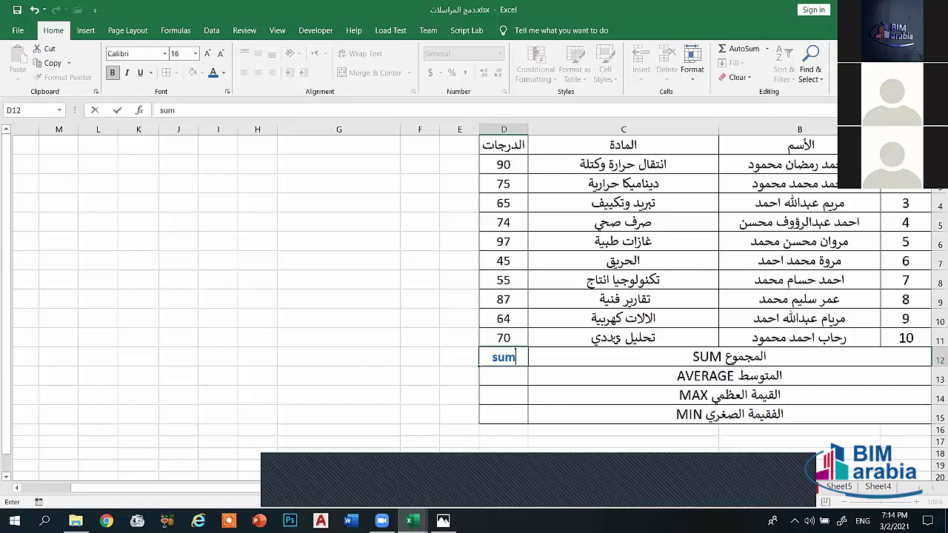
key("BackSpace")
key("BackSpace")
key("BackSpace")
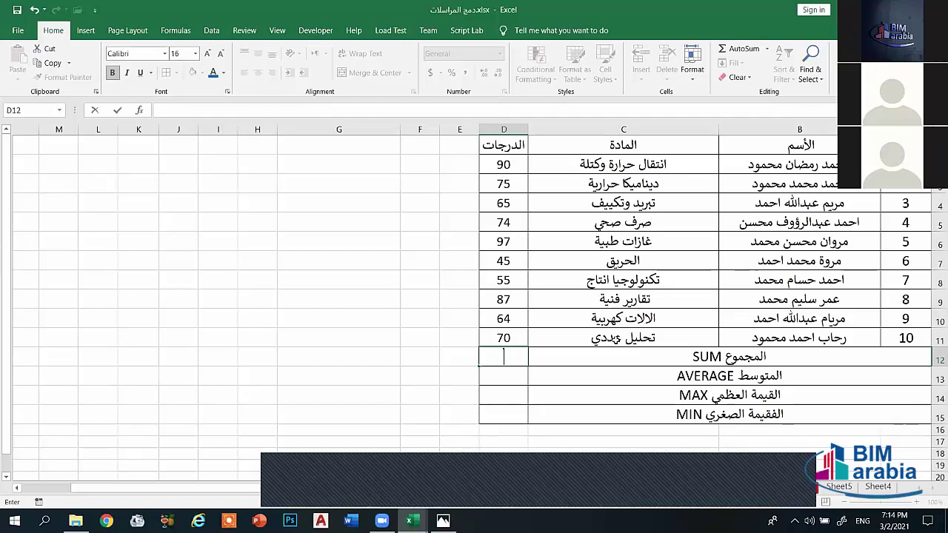
type("=")
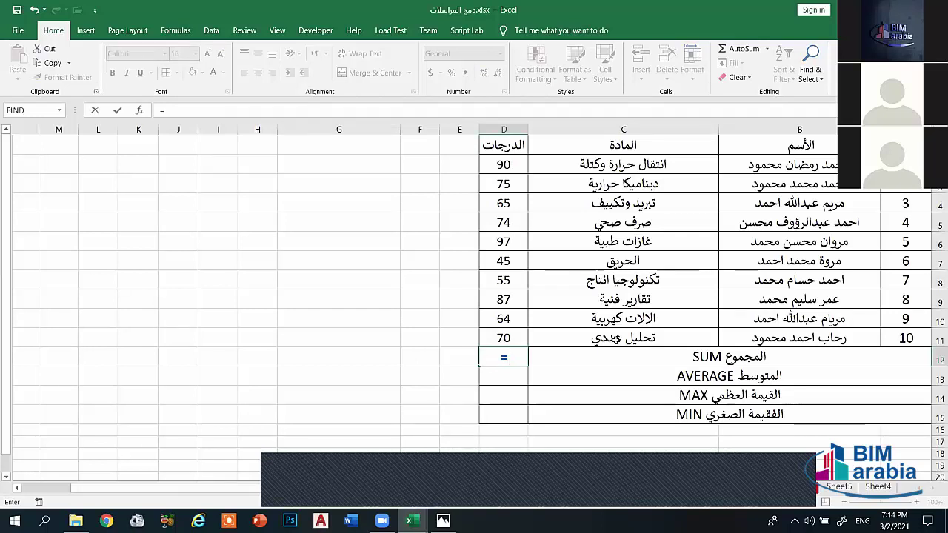
type("sum")
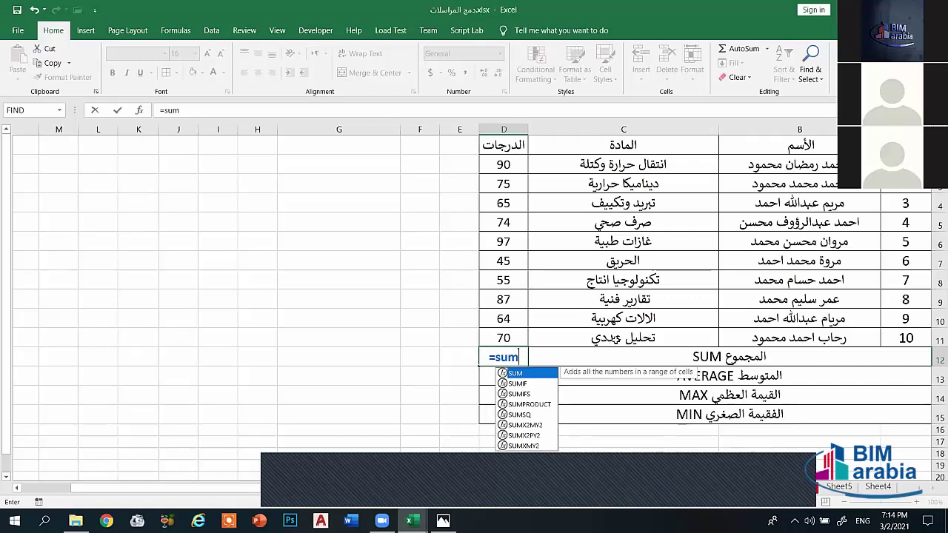
type("(")
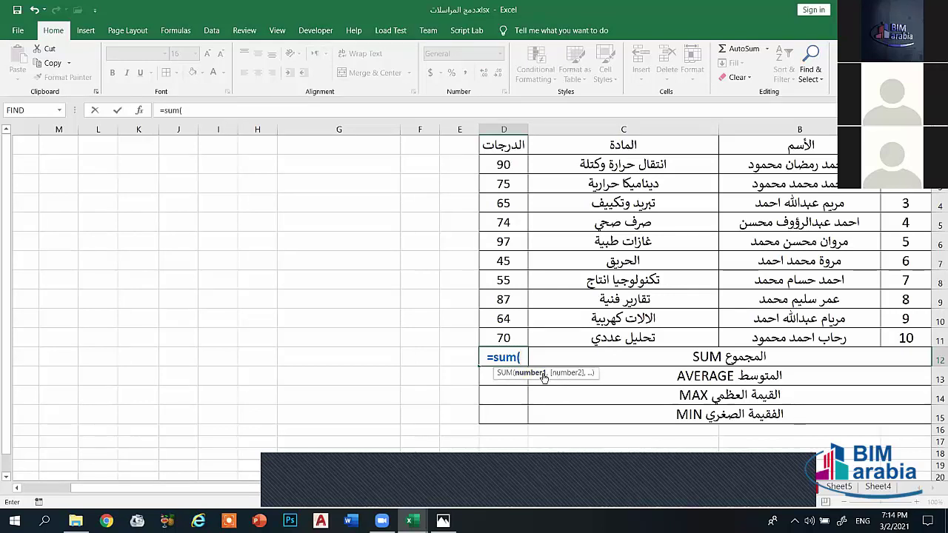
left_click_drag(501, 165, 493, 246)
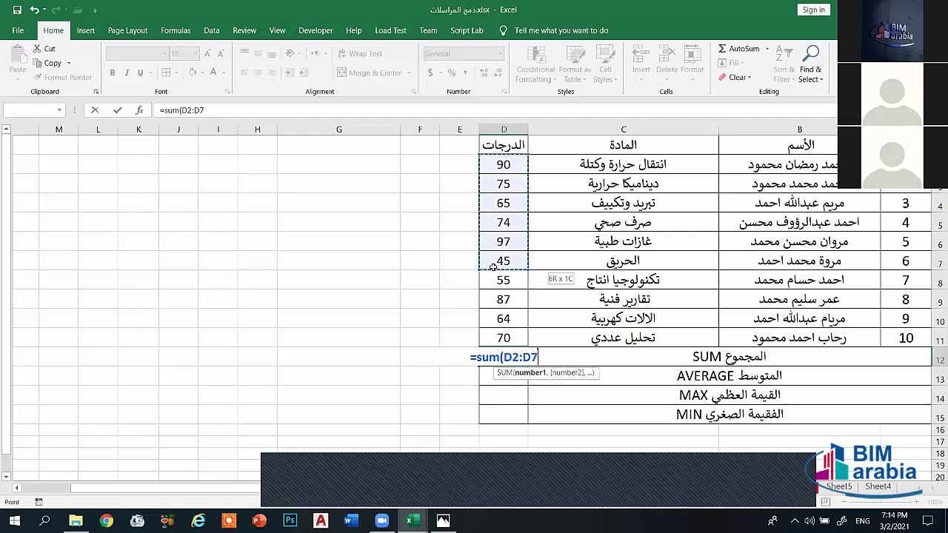
mouse_move(493, 246)
left_mouse_down()
mouse_move(503, 164)
mouse_move(515, 337)
left_mouse_up()
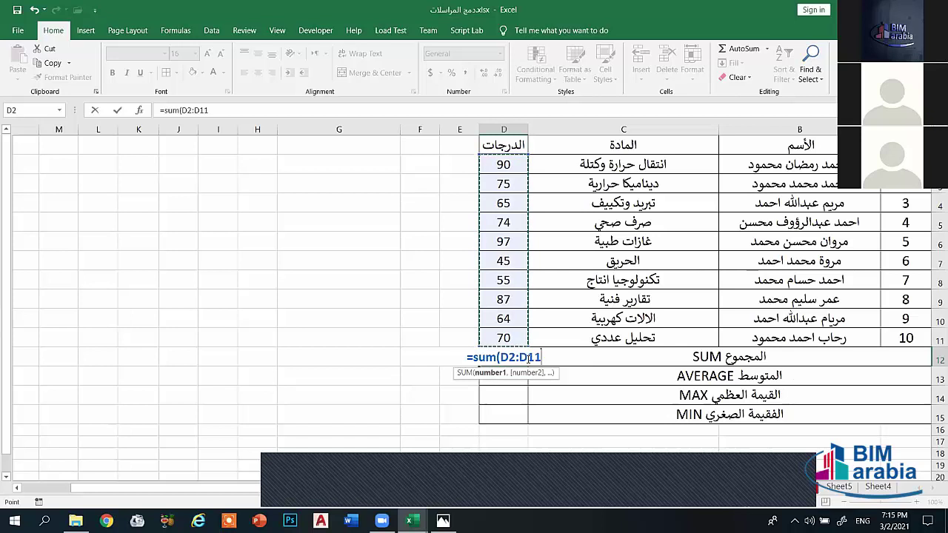
key("BackSpace")
key("BackSpace")
key("BackSpace")
key("BackSpace")
key("BackSpace")
key("BackSpace")
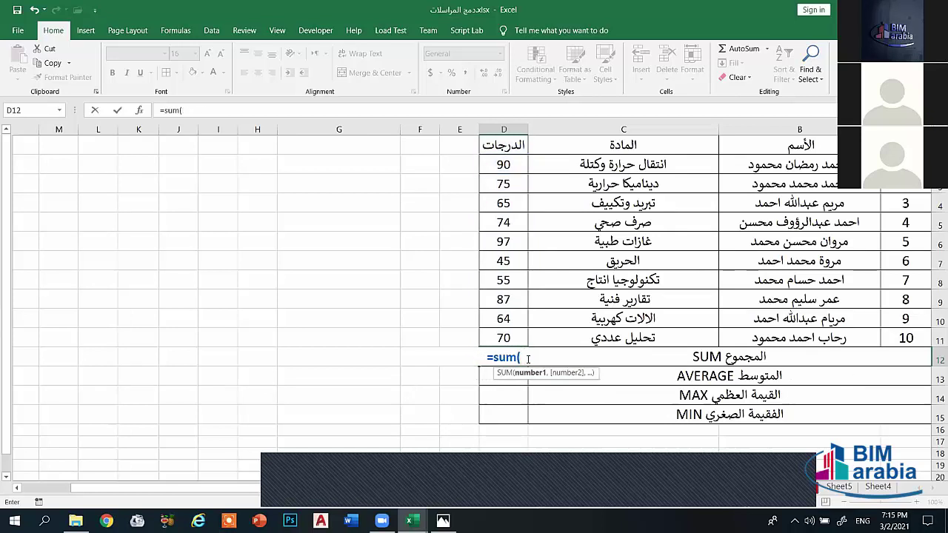
type("D2")
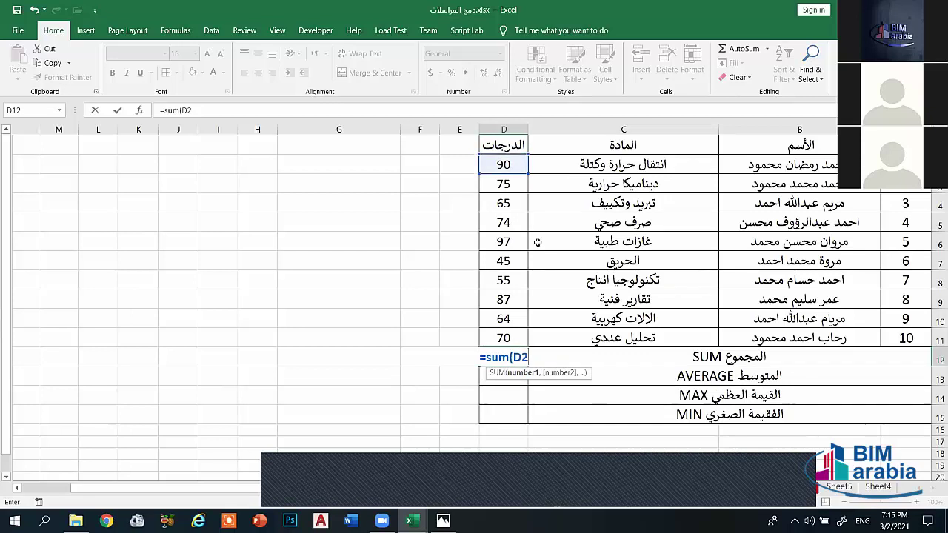
type(":")
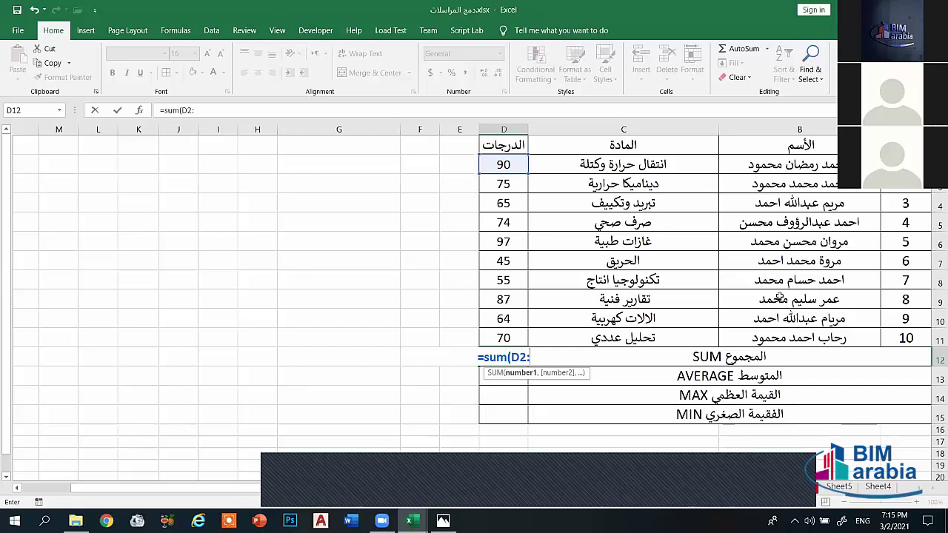
type("D")
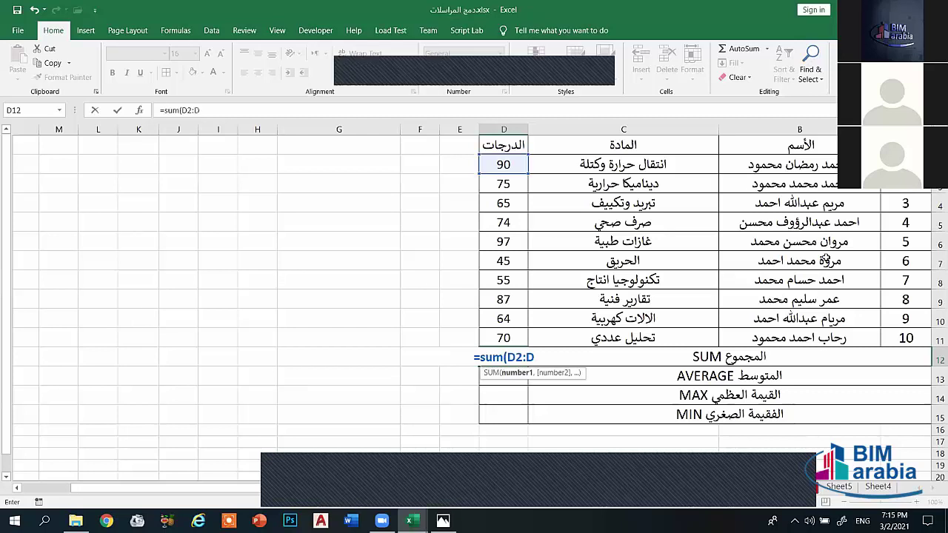
type("11")
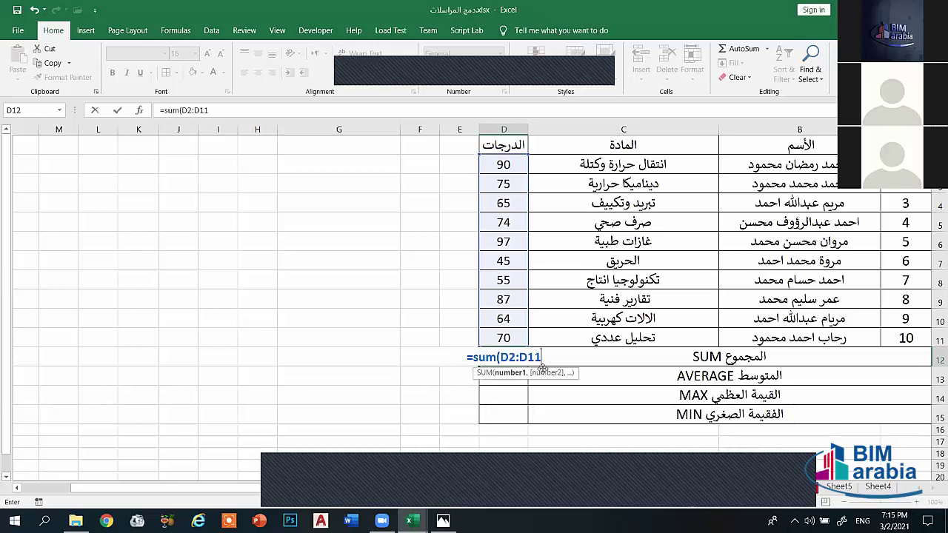
type(")")
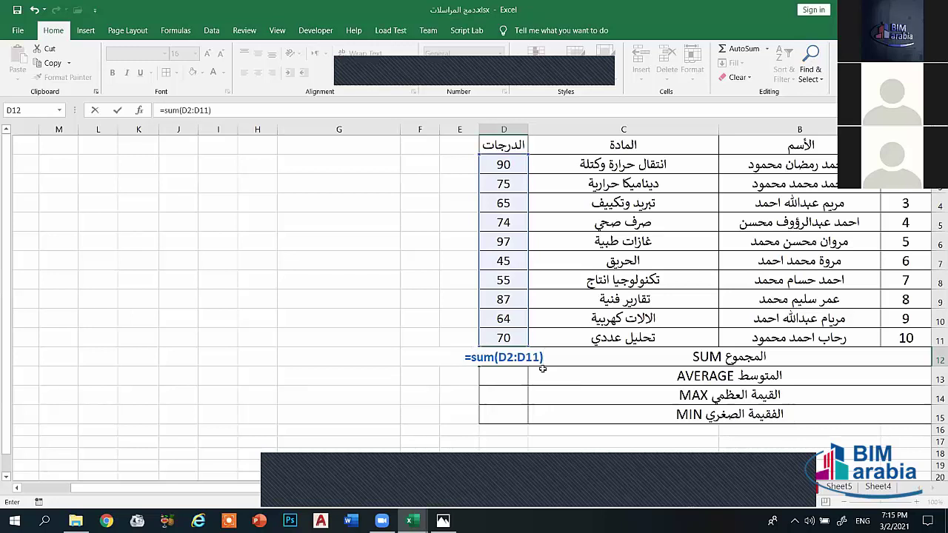
key("Return")
Step: Check the 722 total against the selected grades, then search Windows for Calculator
left_click(508, 360)
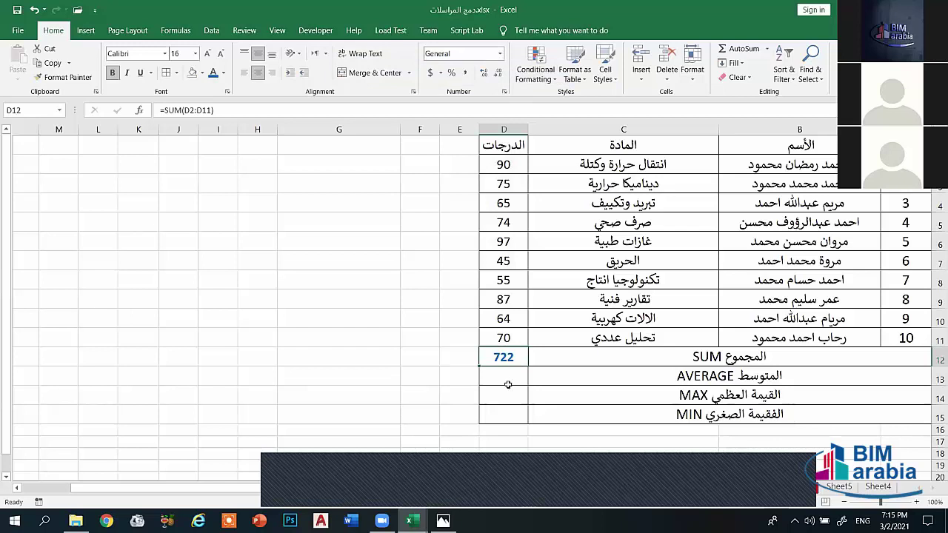
left_click_drag(504, 337, 503, 184)
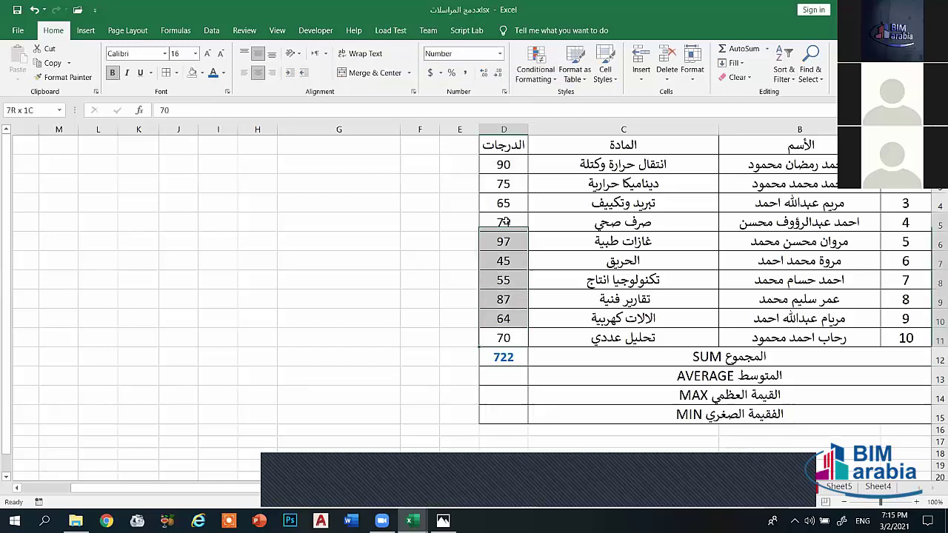
left_click(508, 379)
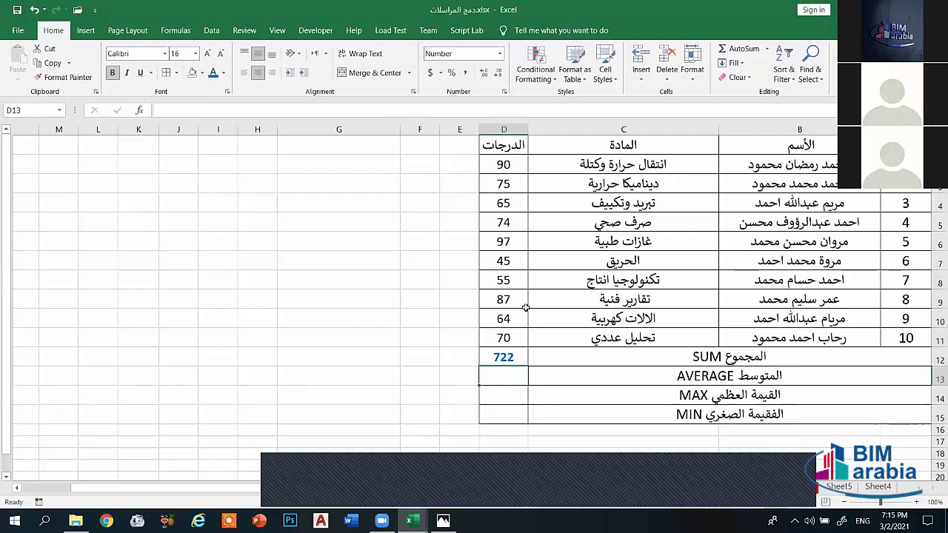
left_click(503, 359)
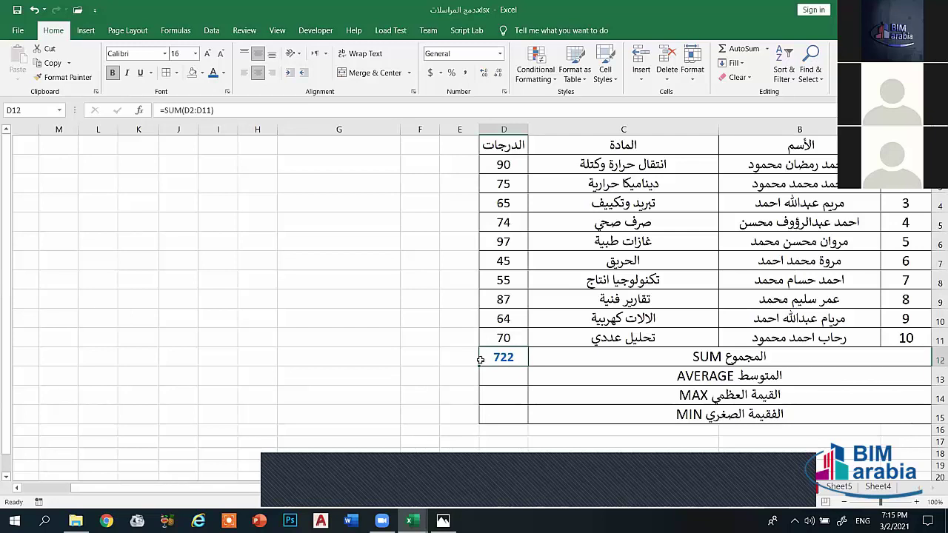
left_click(44, 521)
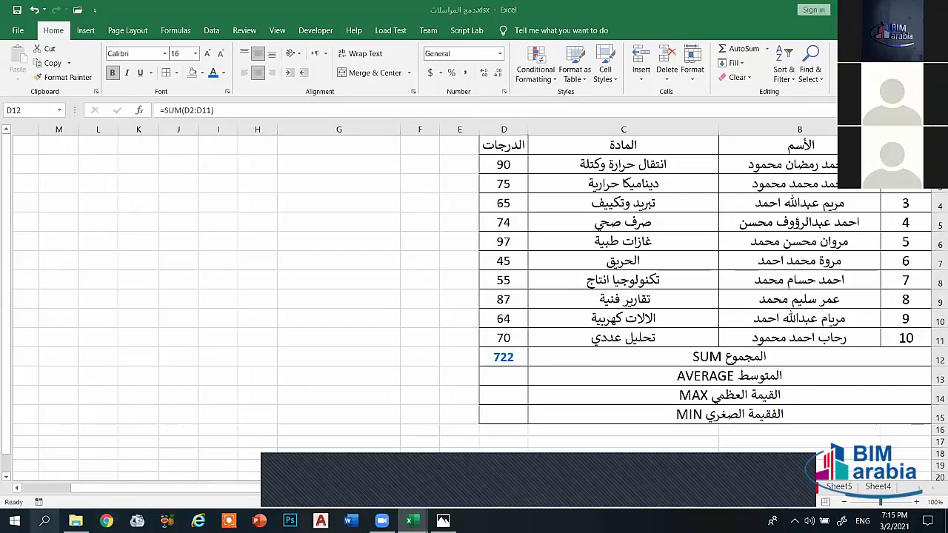
type("ca")
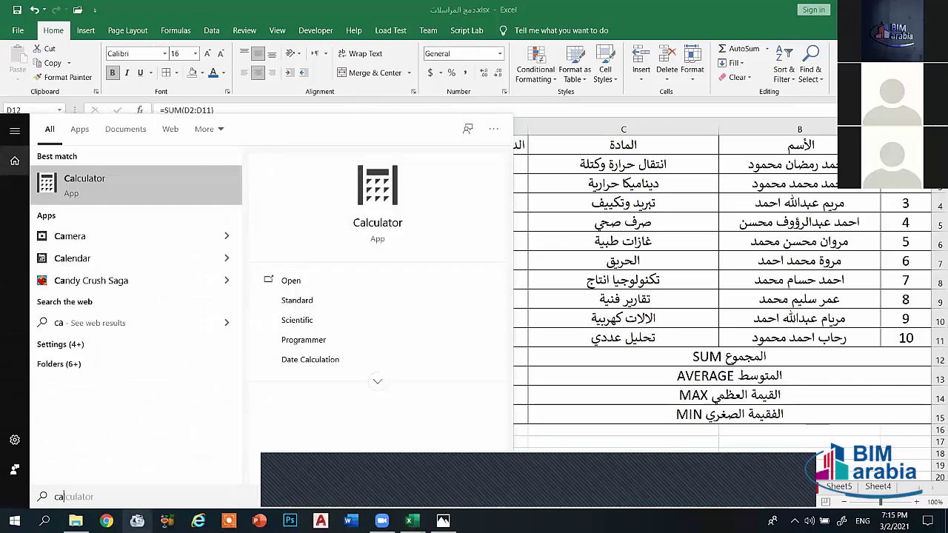
type("l")
Step: Launch Calculator and compute 722 ÷ 10 = 72.2
left_click(121, 186)
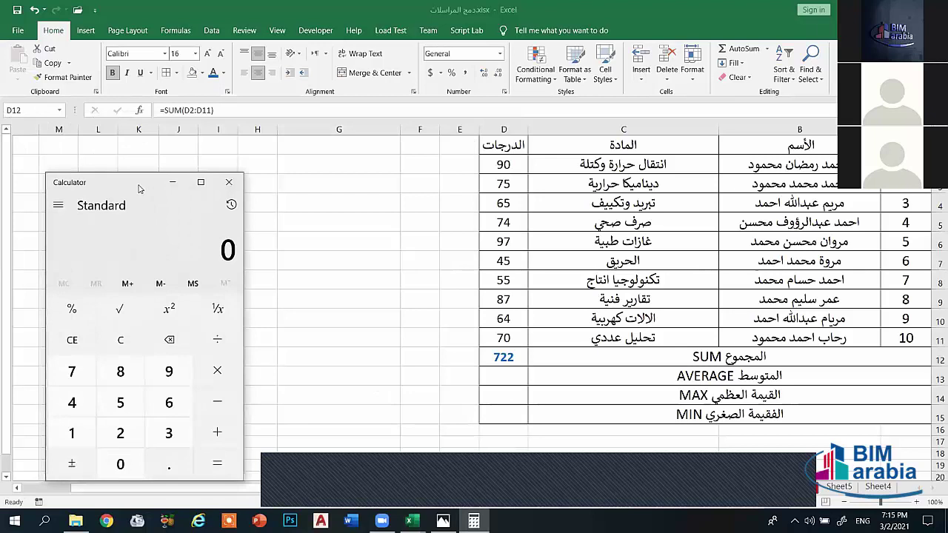
left_click_drag(138, 189, 144, 118)
left_click(78, 301)
left_click(127, 364)
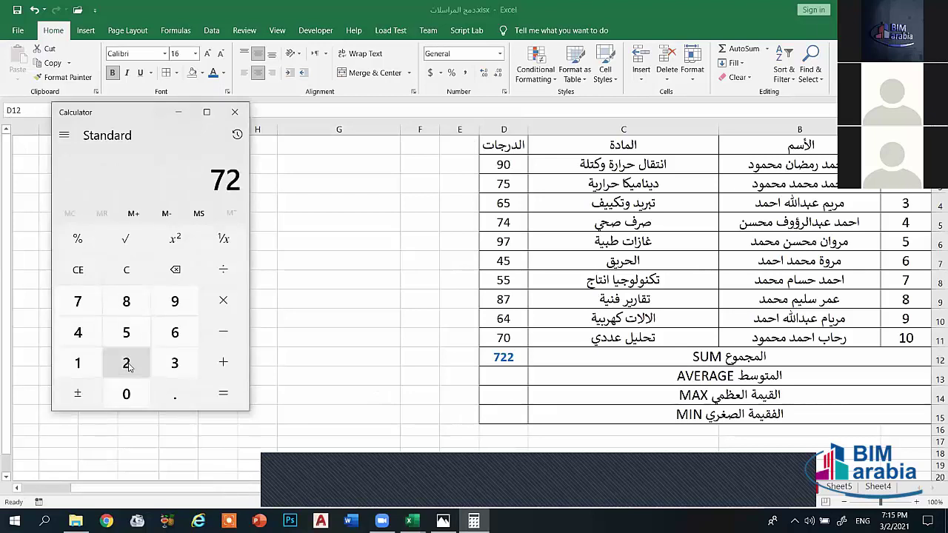
left_click(127, 364)
left_click(223, 269)
left_click(77, 363)
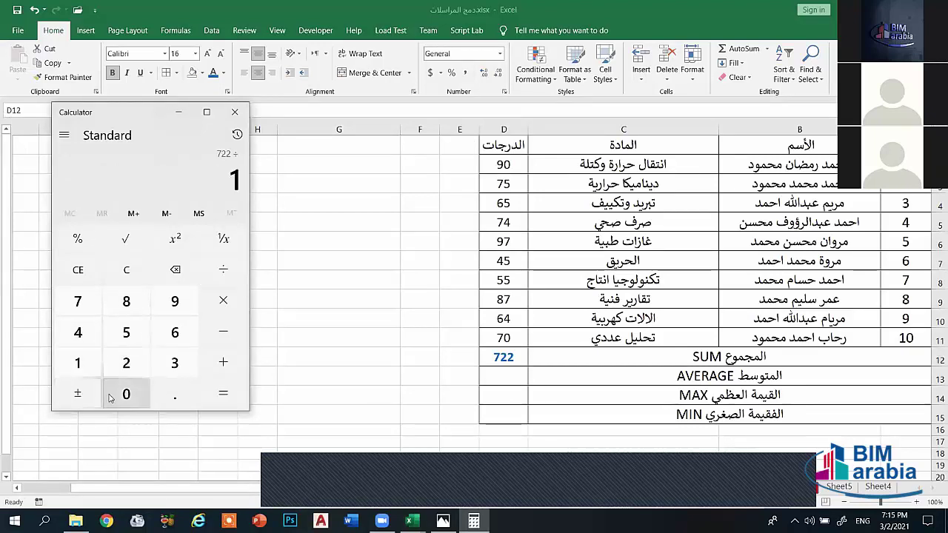
left_click(115, 397)
left_click(223, 393)
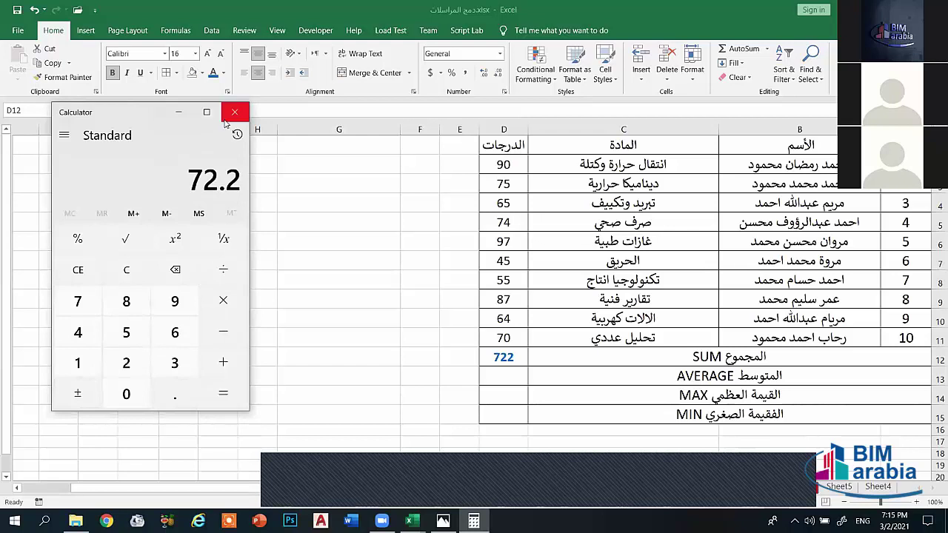
Step: Enter =AVERAGE(D2:D11) in D13, giving 72
left_click(492, 376)
type("=")
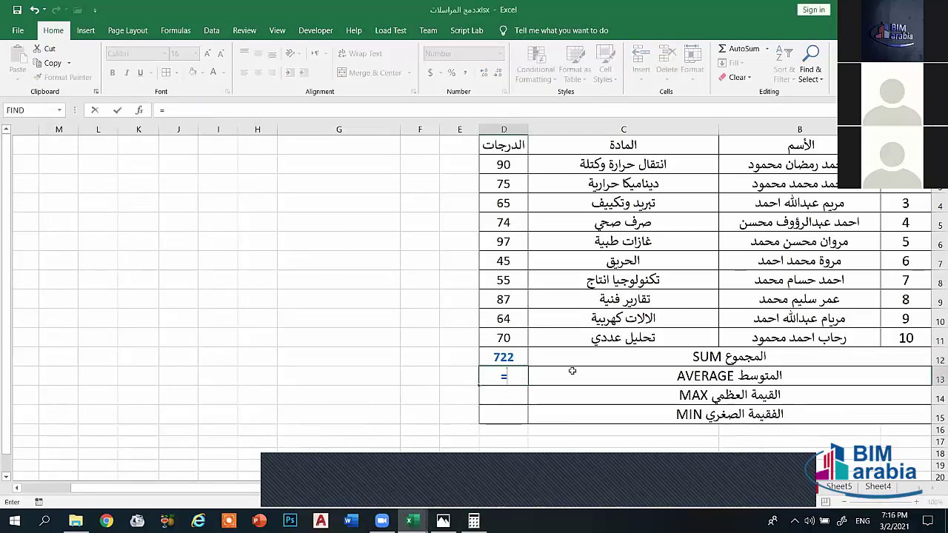
type("ave")
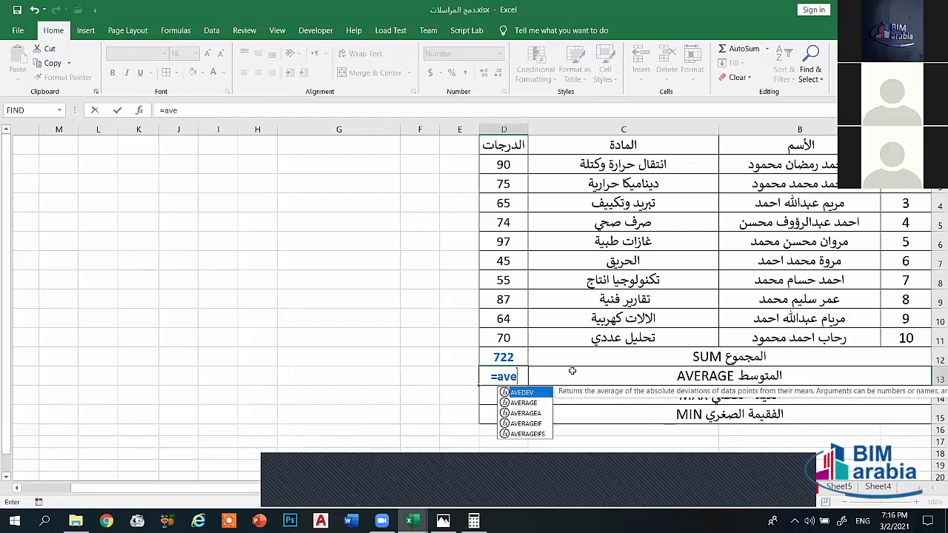
type("r")
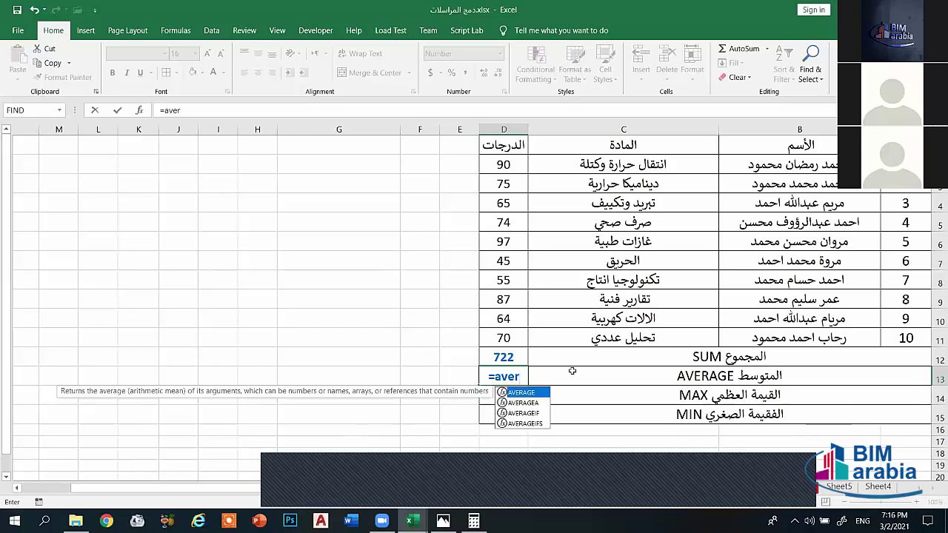
type("age")
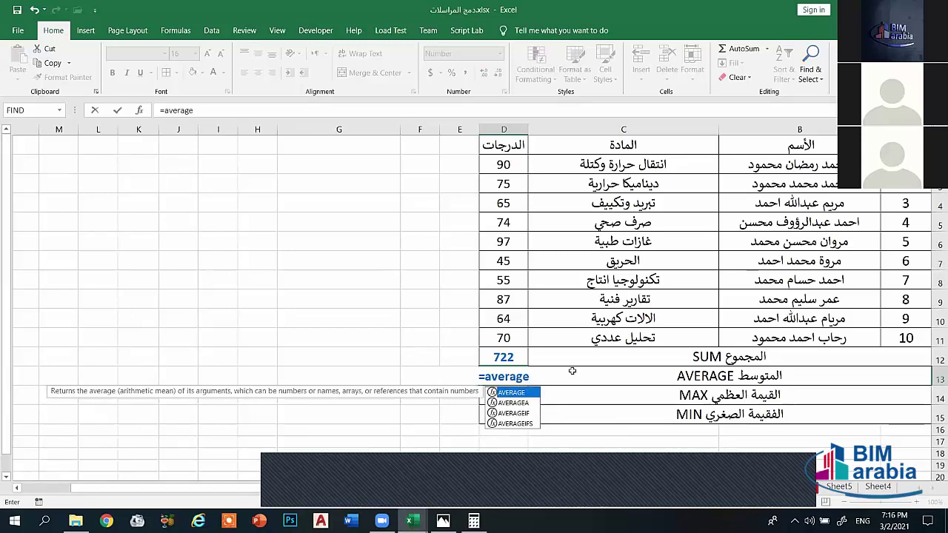
type("(")
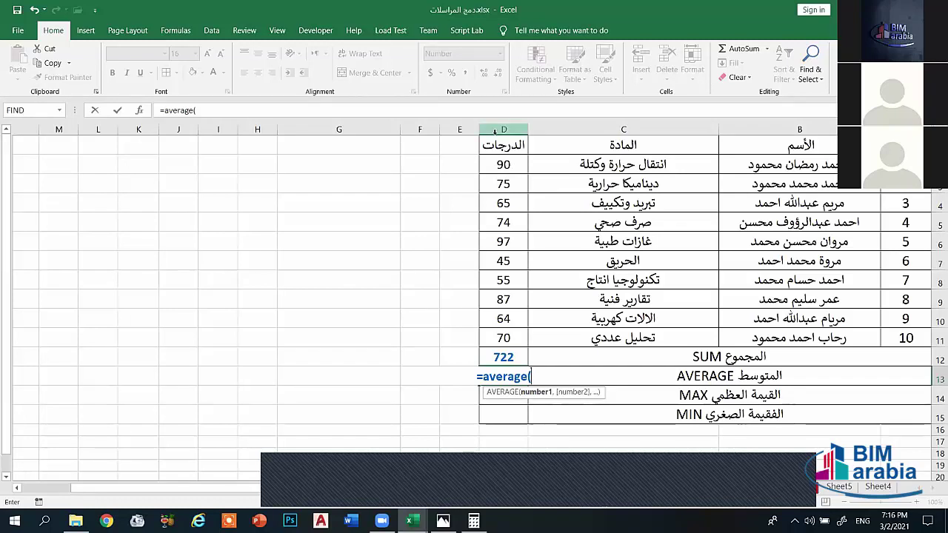
mouse_move(508, 164)
left_mouse_down()
mouse_move(495, 215)
mouse_move(509, 341)
left_mouse_up()
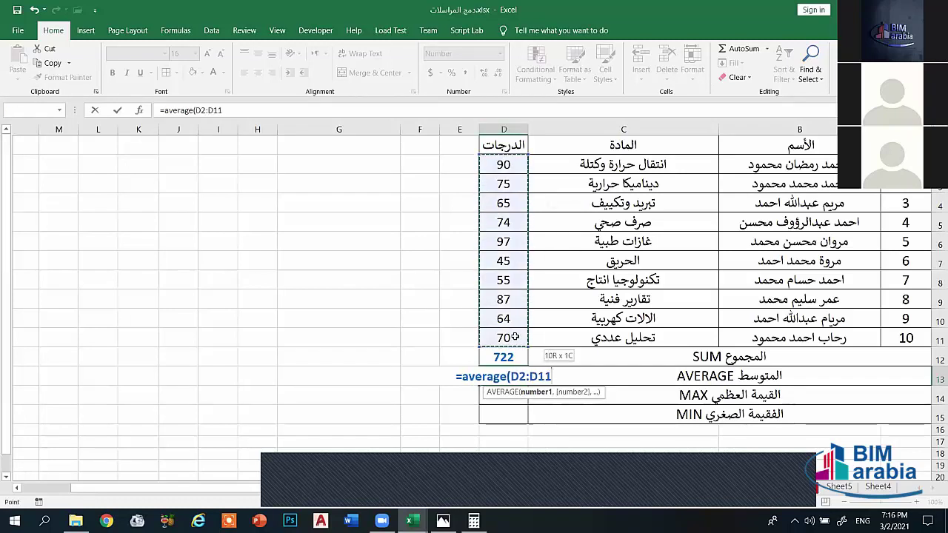
type(")")
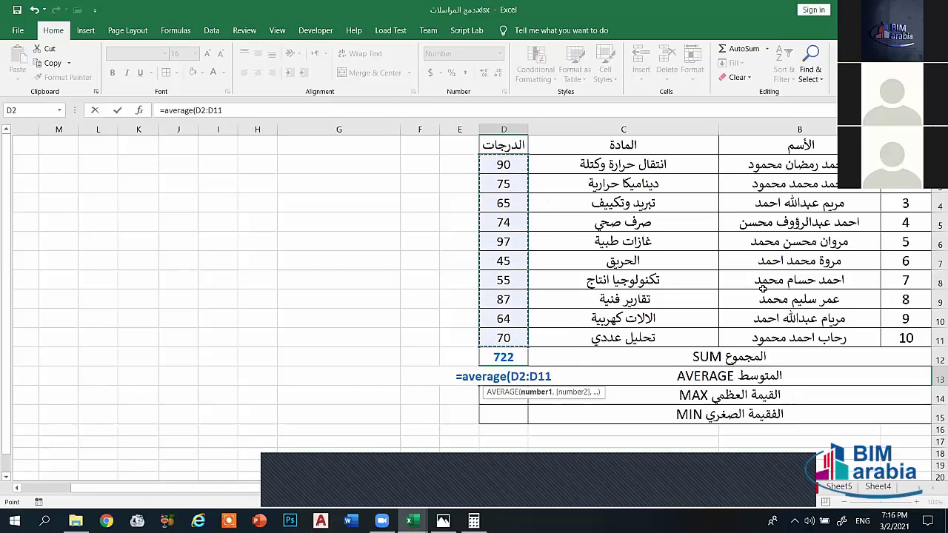
key("Return")
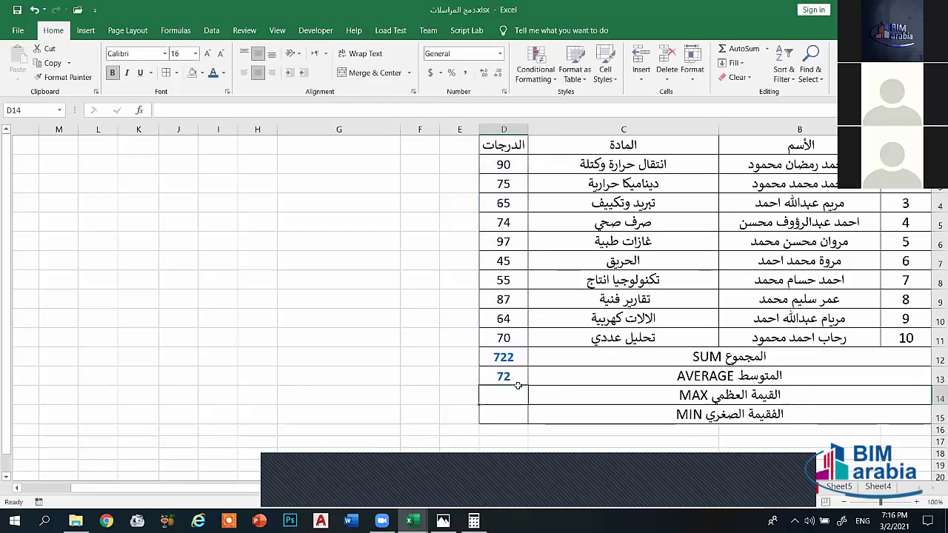
Step: Compare the 72 average in D13 with Calculator's 72.2 result
left_click(518, 384)
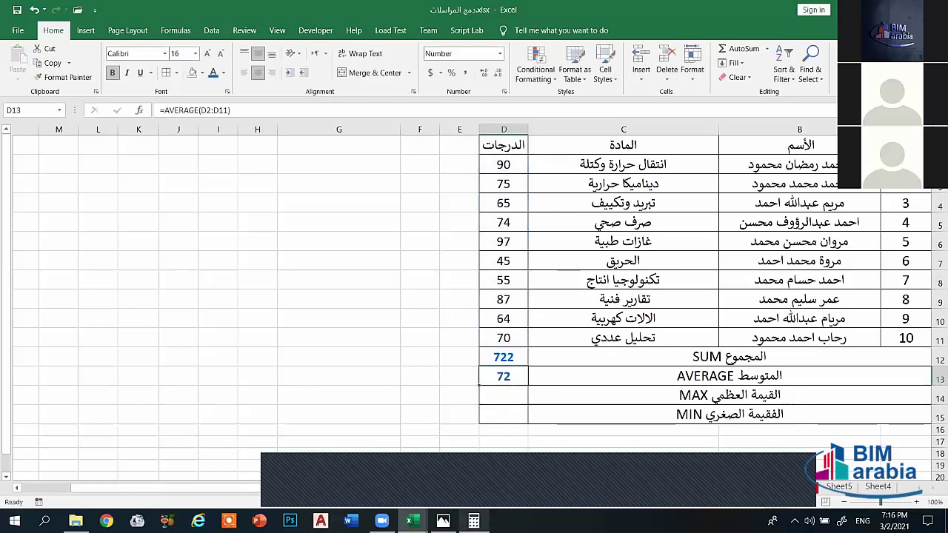
left_click(473, 521)
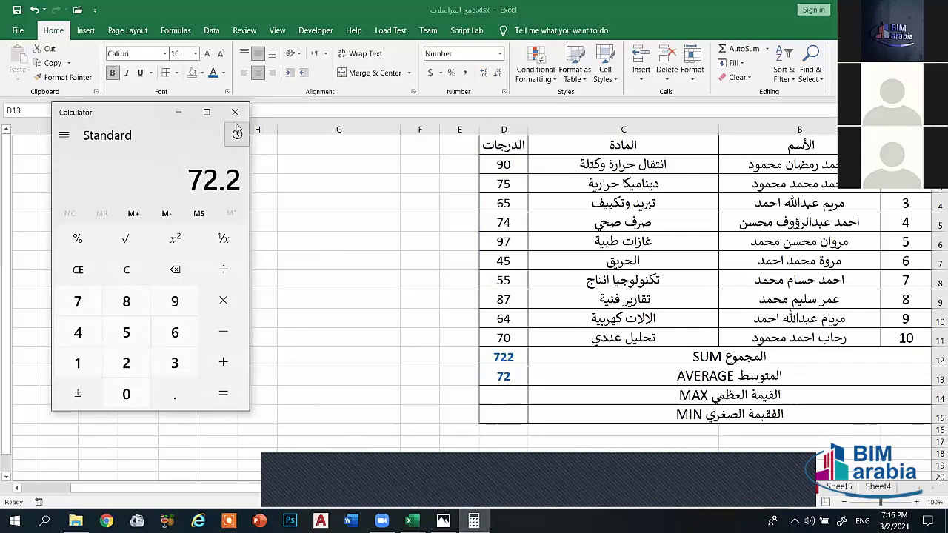
left_click(179, 112)
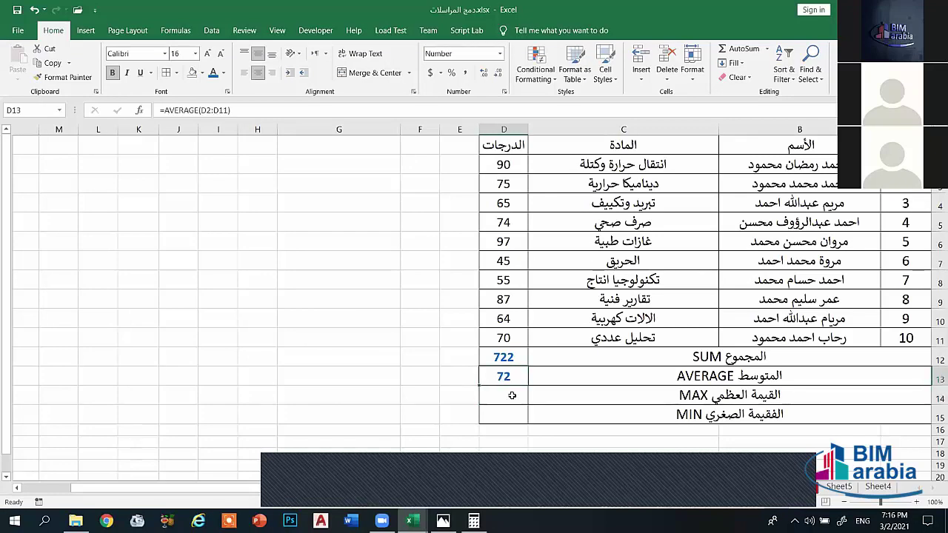
Step: Enter =MAX(D2:D11) in D14, returning the highest grade 97
left_click(512, 395)
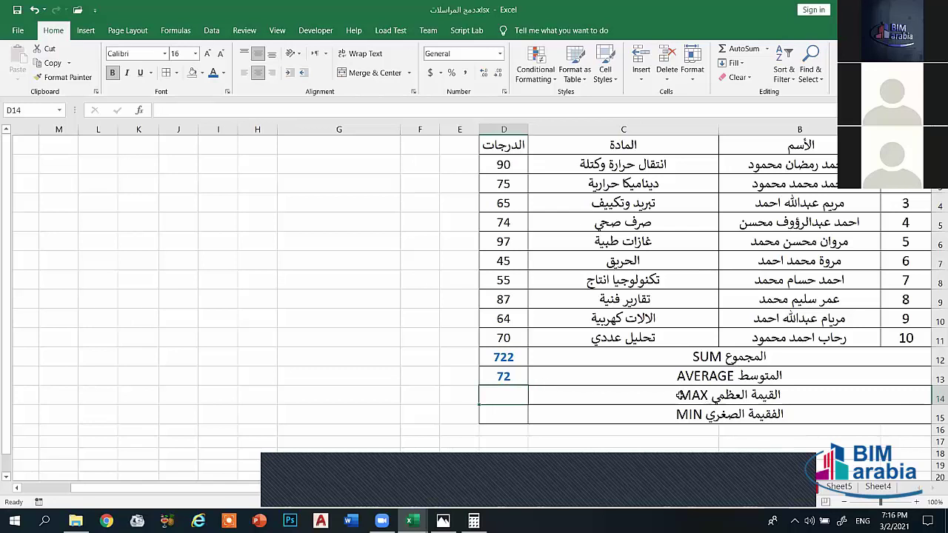
left_click_drag(519, 340, 502, 161)
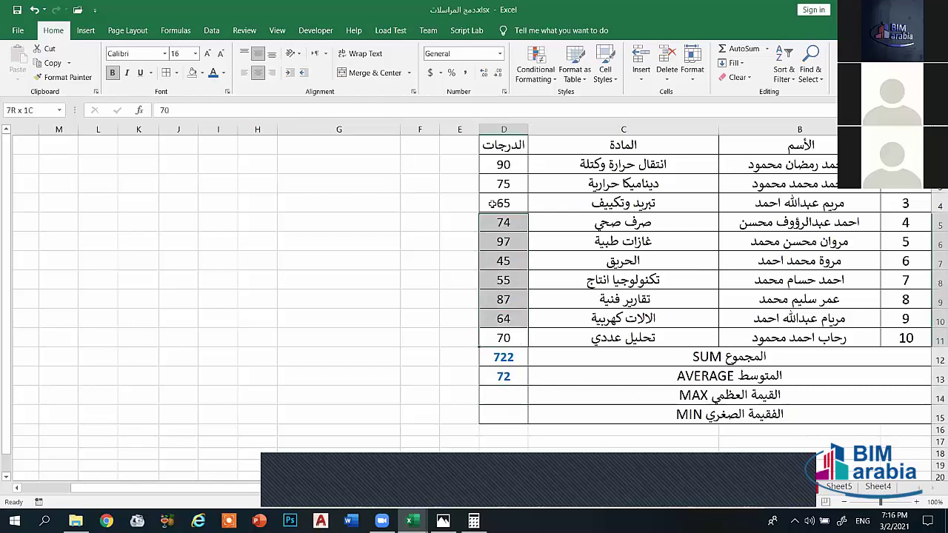
left_click(498, 242)
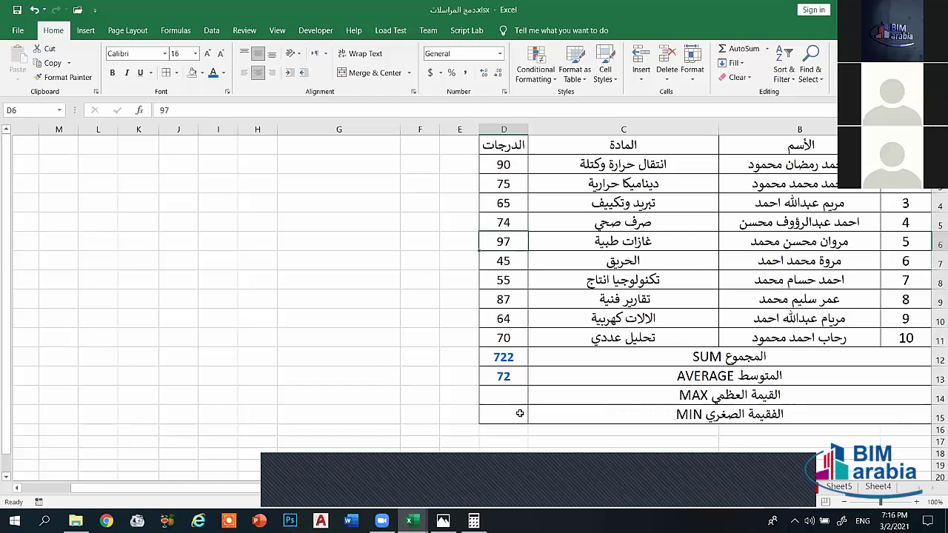
left_click(505, 397)
type("=")
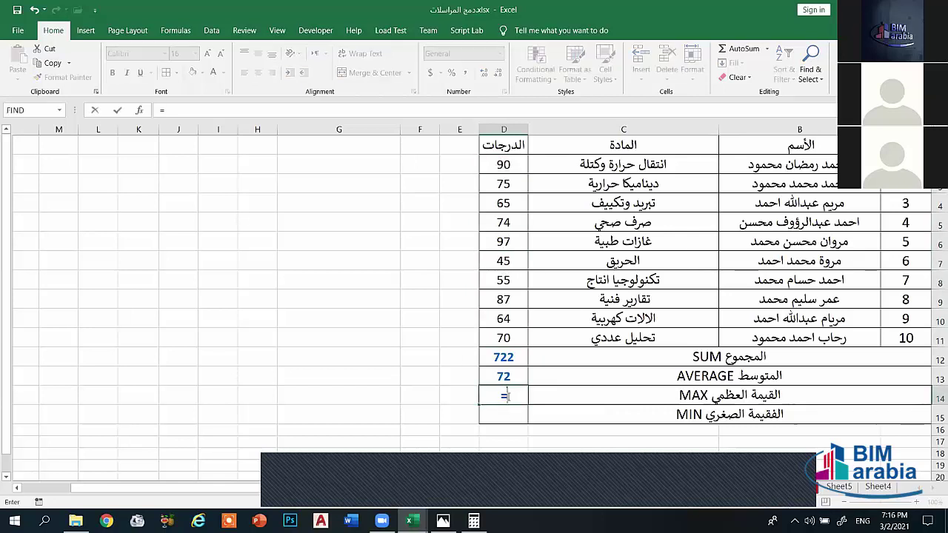
type("ma")
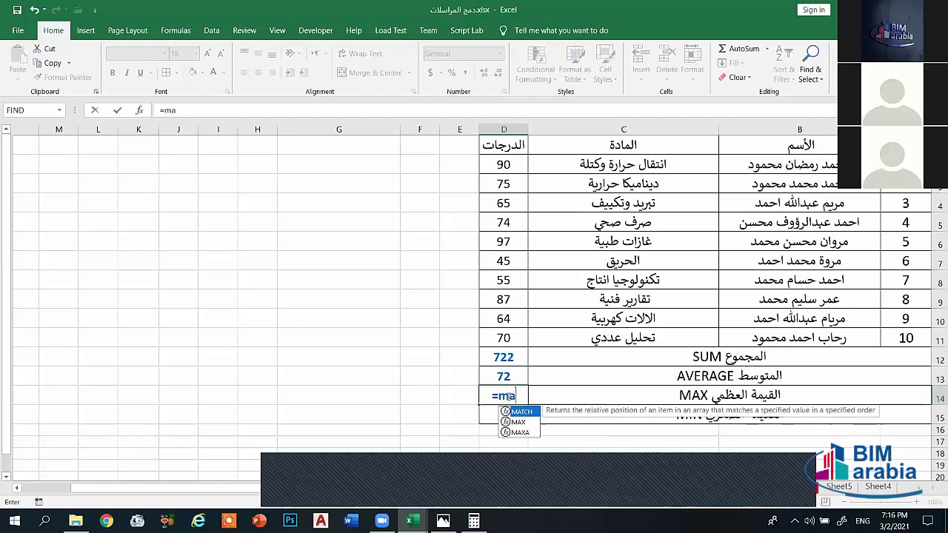
type("x(")
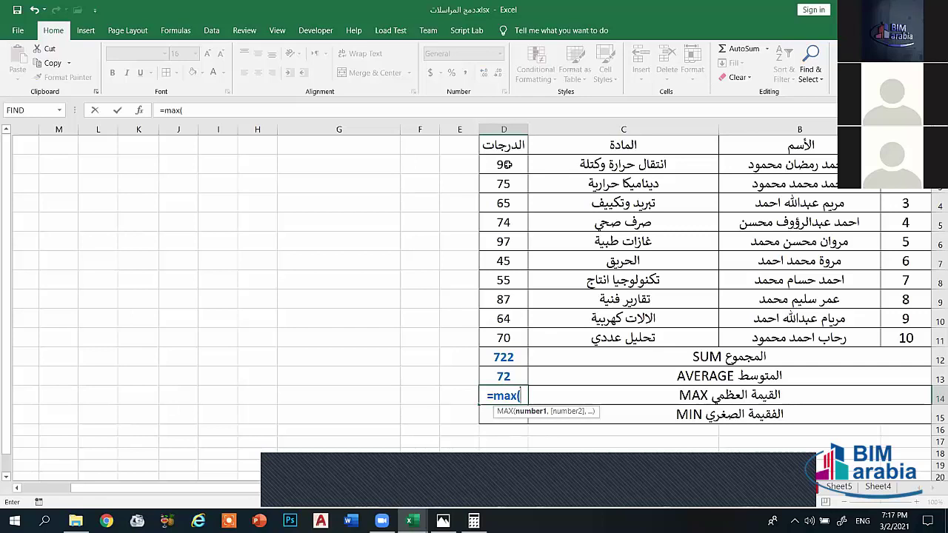
left_click_drag(504, 164, 504, 338)
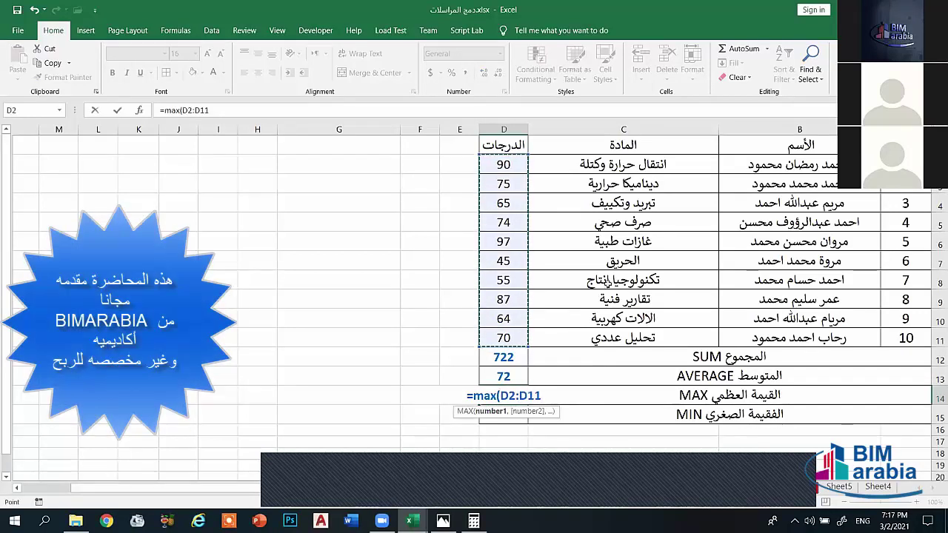
type(")")
key("Return")
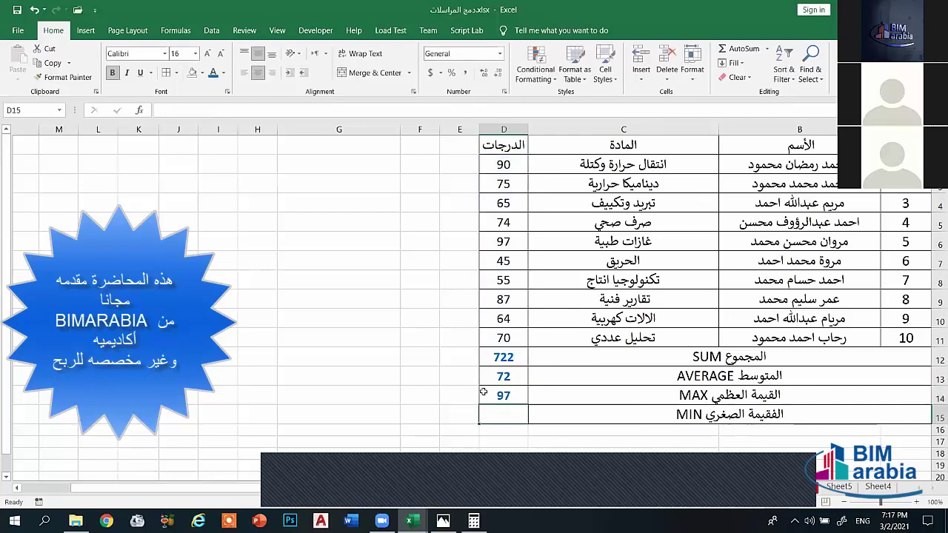
left_click(509, 399)
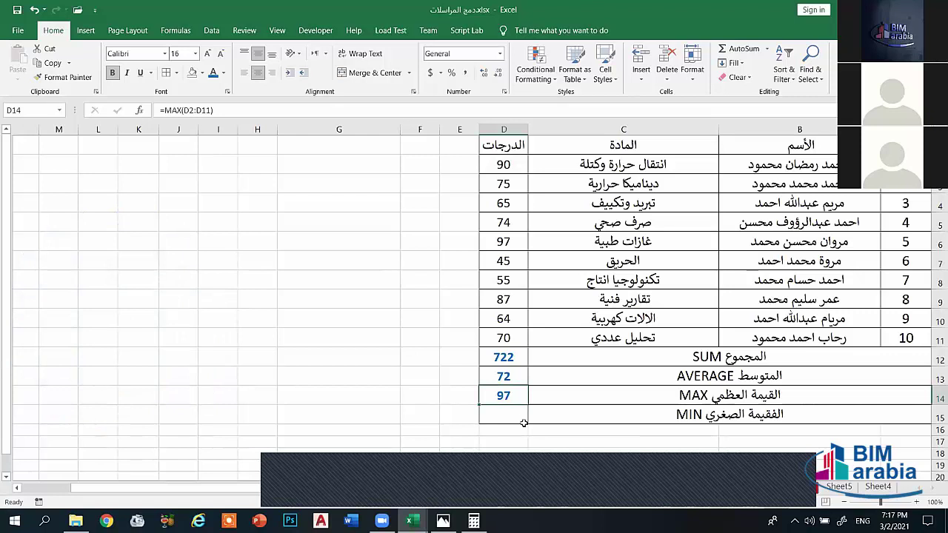
Step: Enter =MIN(D2:D11) in D15, returning the lowest grade 45
left_click(511, 412)
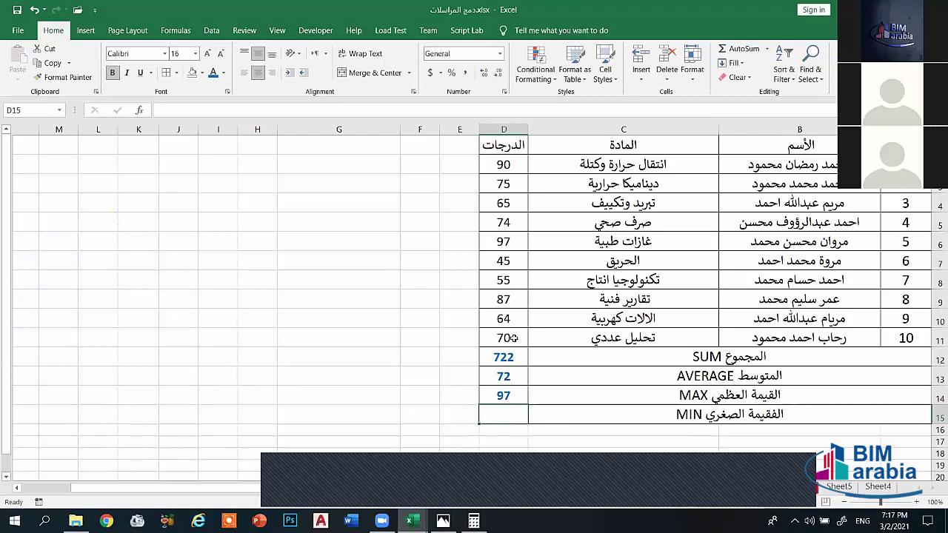
left_click_drag(514, 337, 504, 165)
left_click(504, 262)
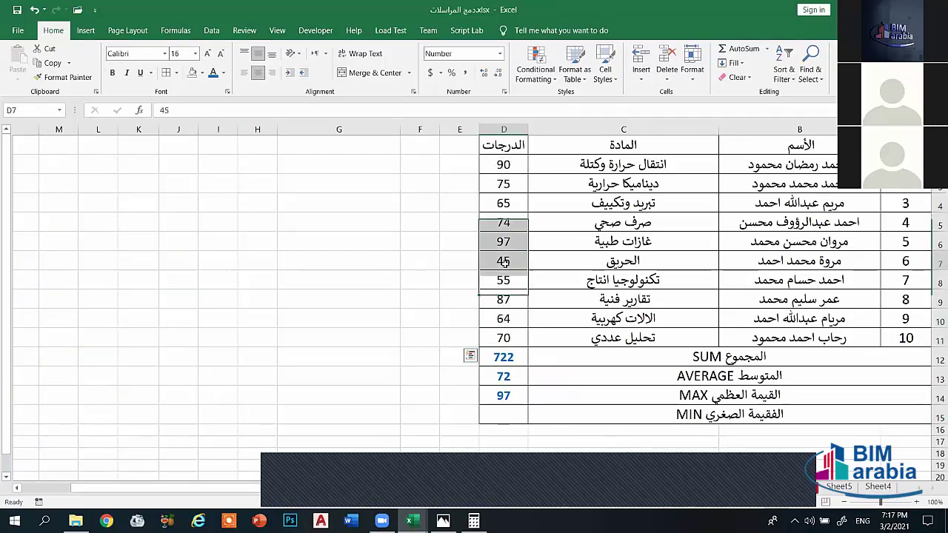
left_click(515, 417)
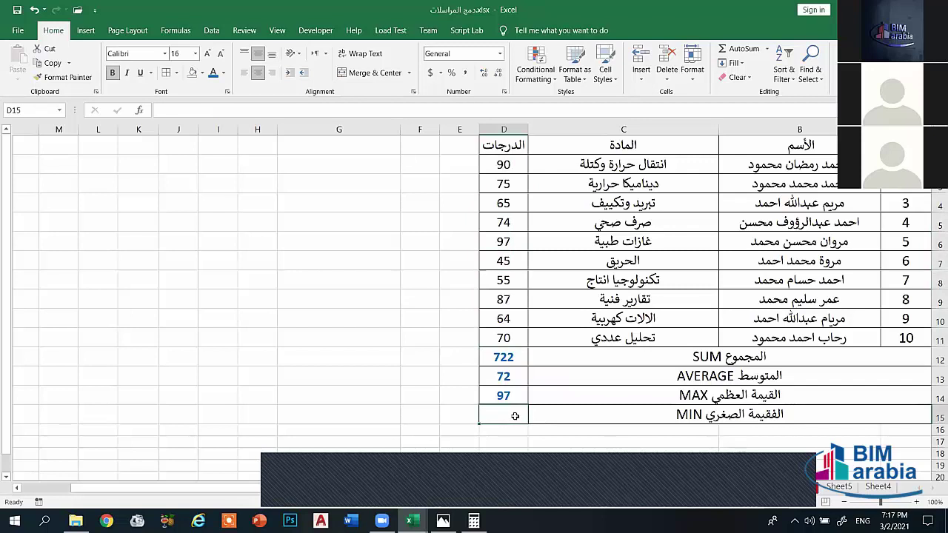
type("=m")
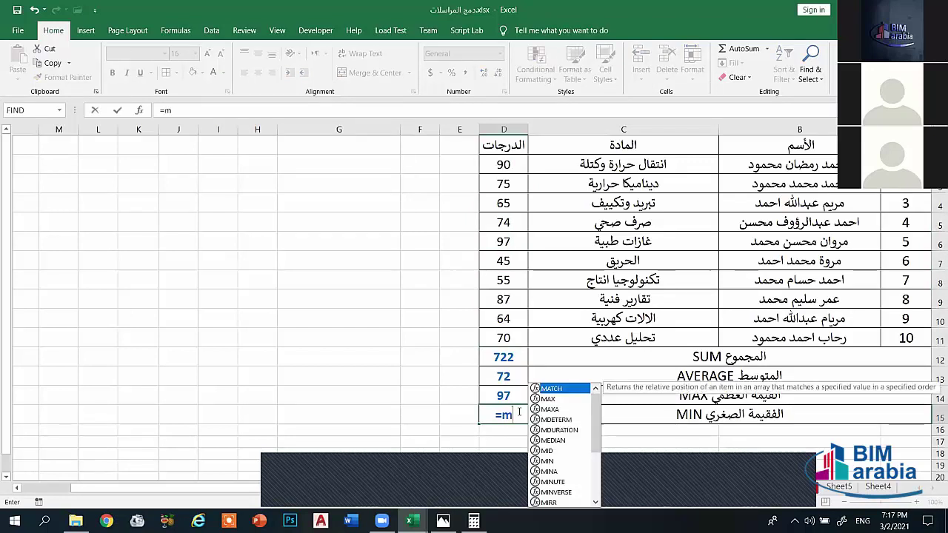
type("in")
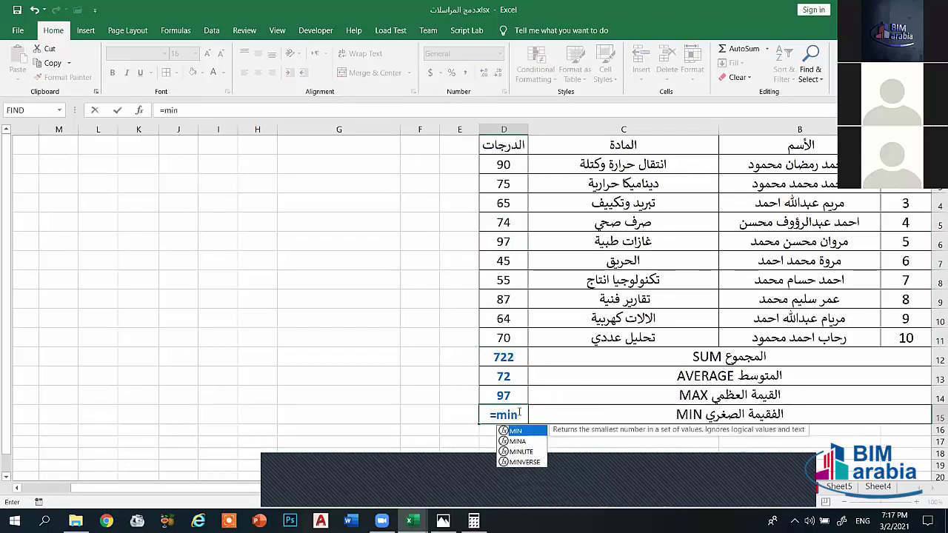
type("(")
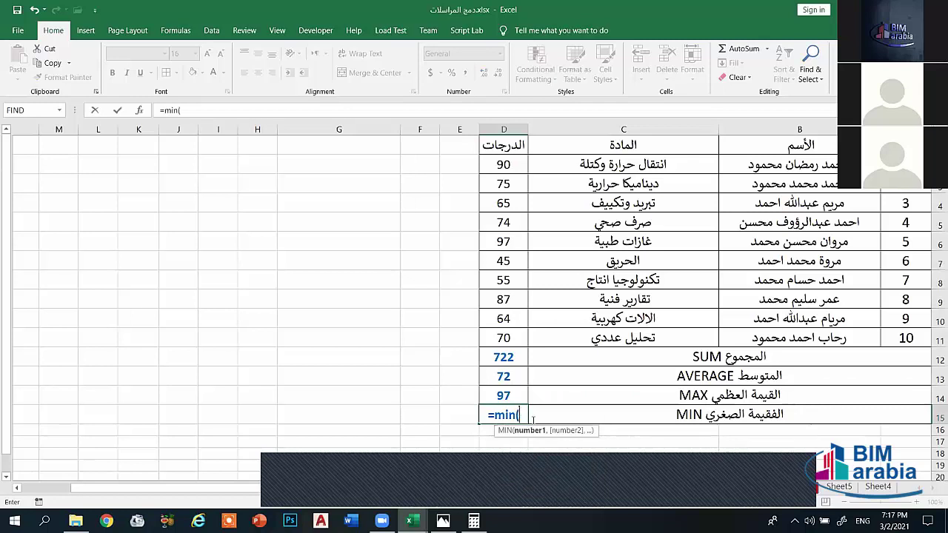
left_click(506, 166)
left_click_drag(505, 169, 506, 338)
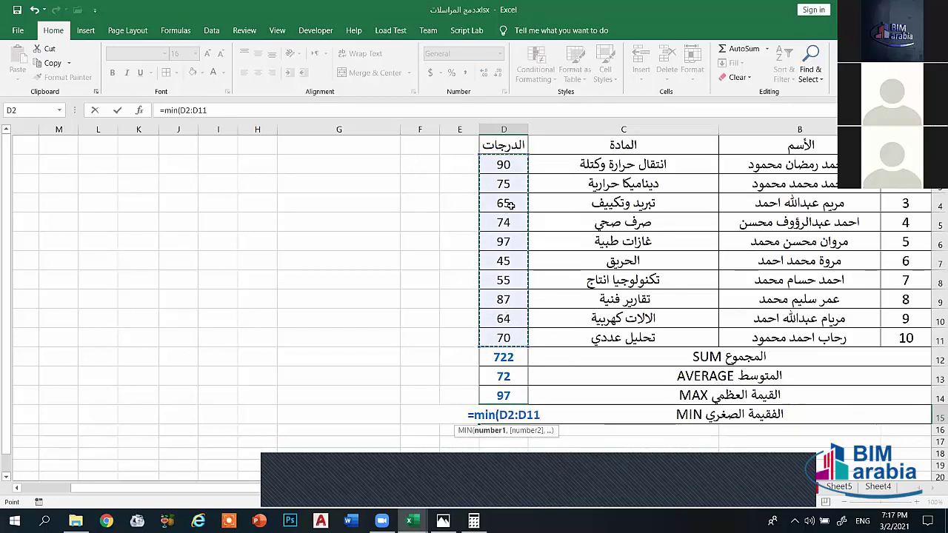
type(")")
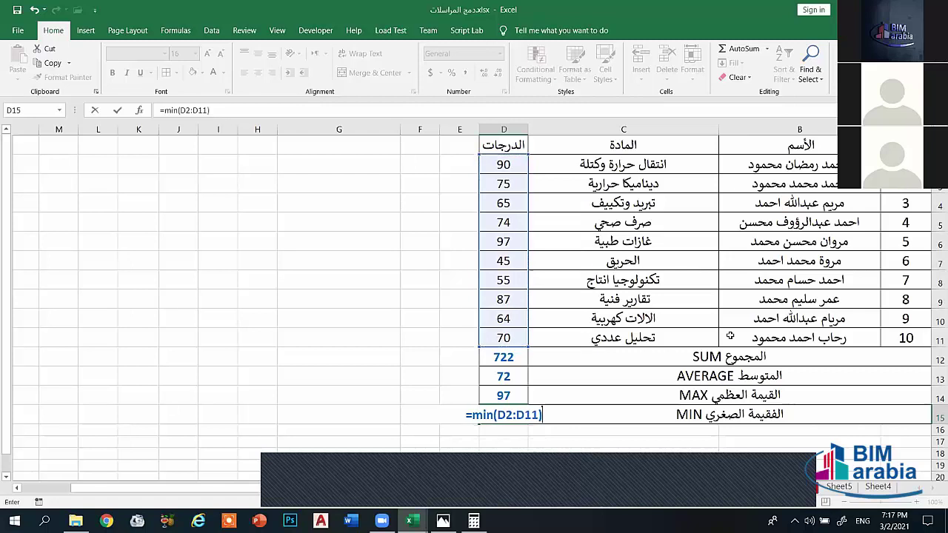
key("Return")
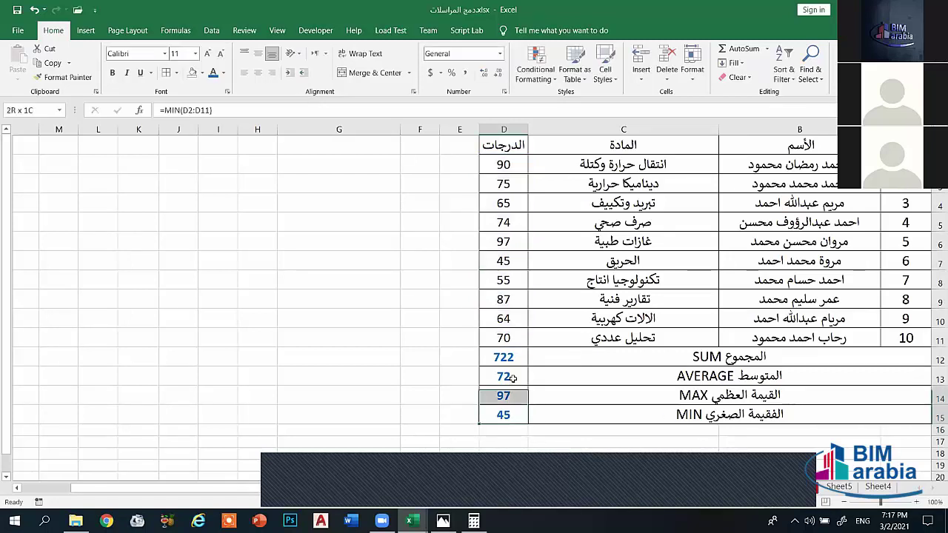
Step: Review the D12:D15 summary results and fill choices for grade 97, applying nothing
left_click_drag(503, 417, 504, 357)
left_click(614, 418)
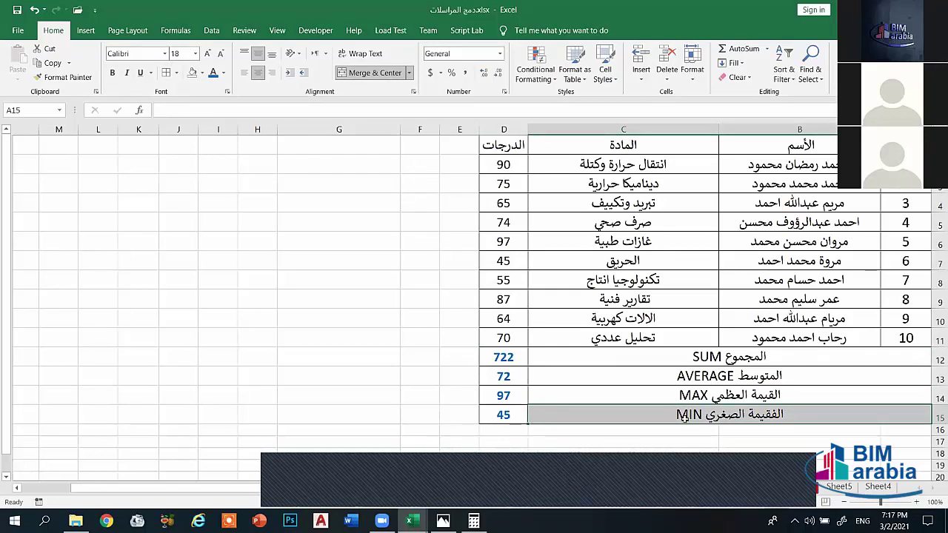
left_click(517, 399)
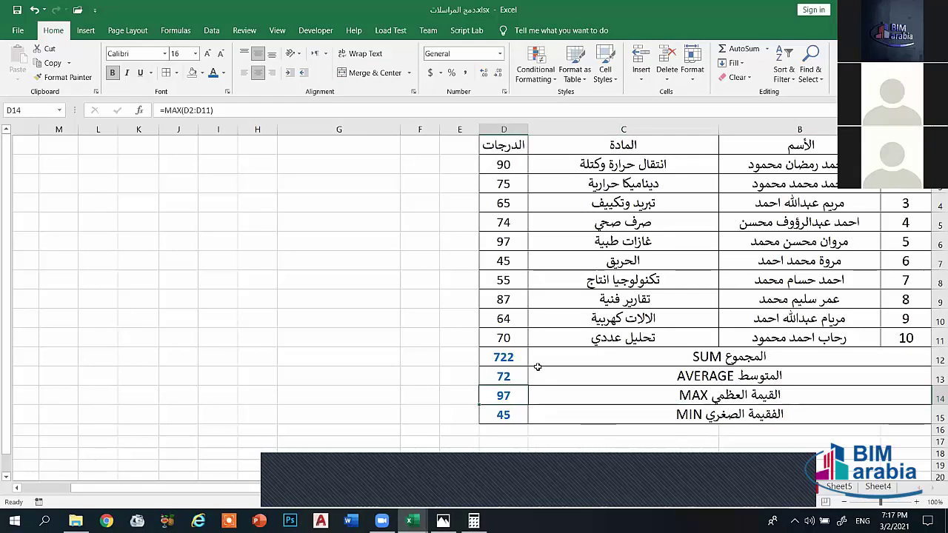
left_click(500, 240)
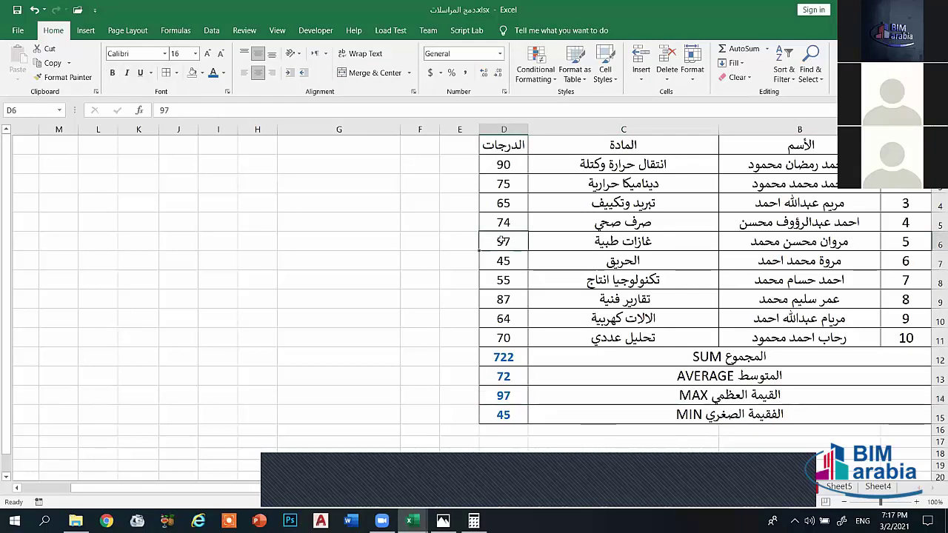
left_click(203, 72)
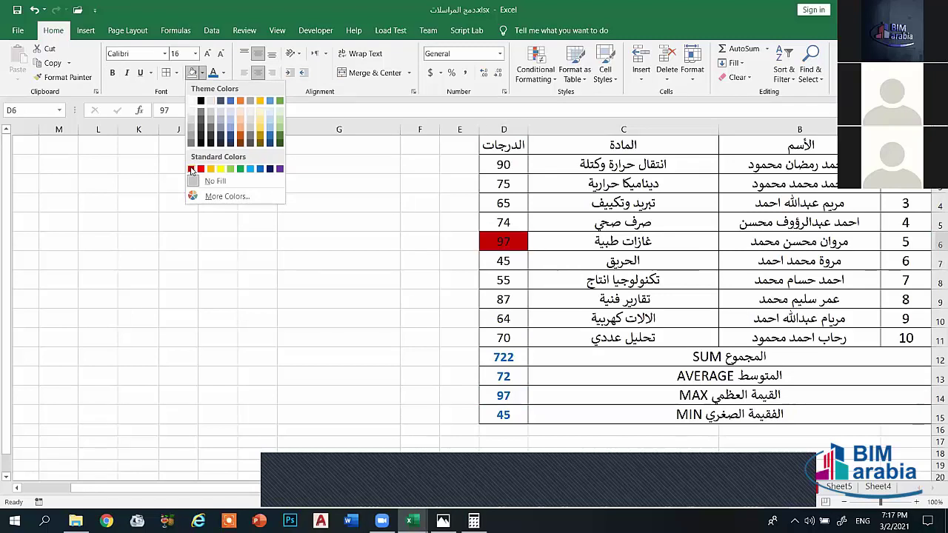
key("Escape")
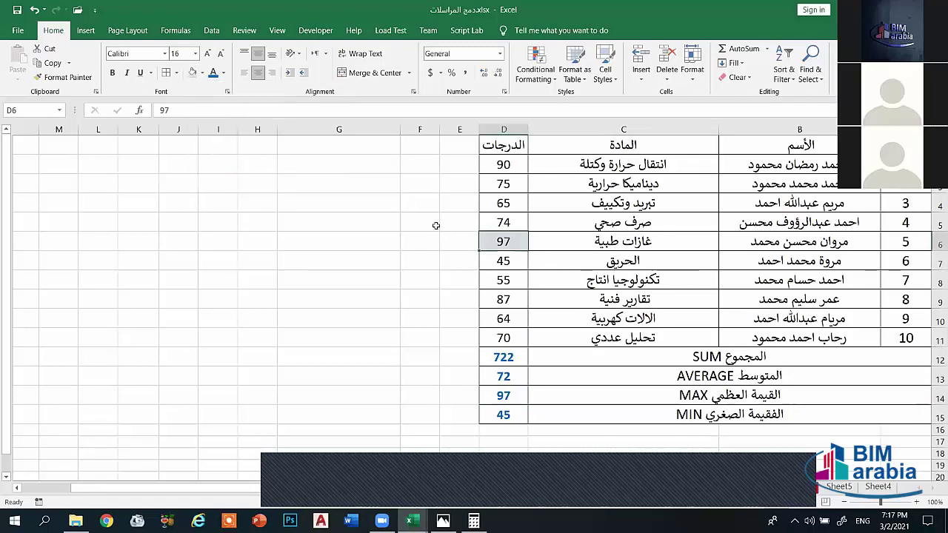
left_click(509, 261)
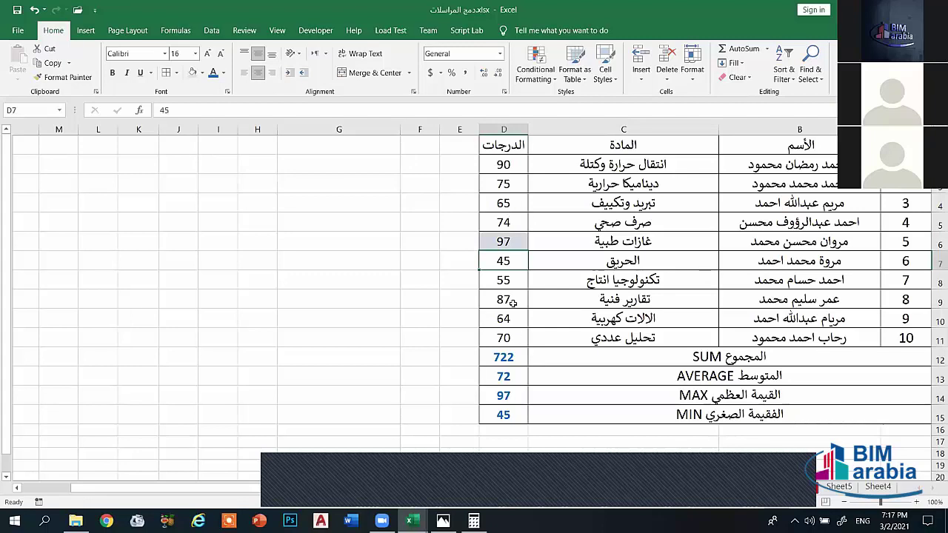
Step: Give grade 90 in D2 a light orange fill, leaving other grades unfilled
left_click(504, 164)
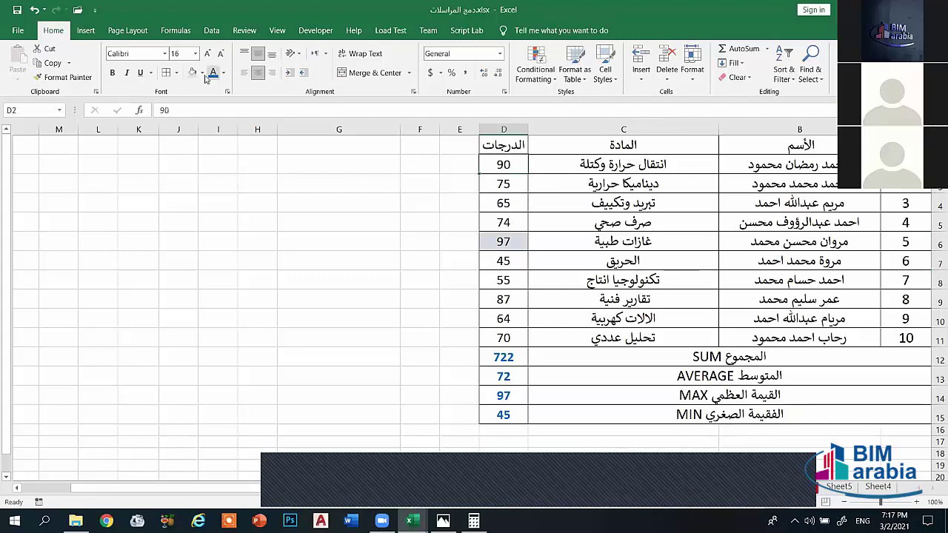
left_click(202, 73)
left_click(240, 111)
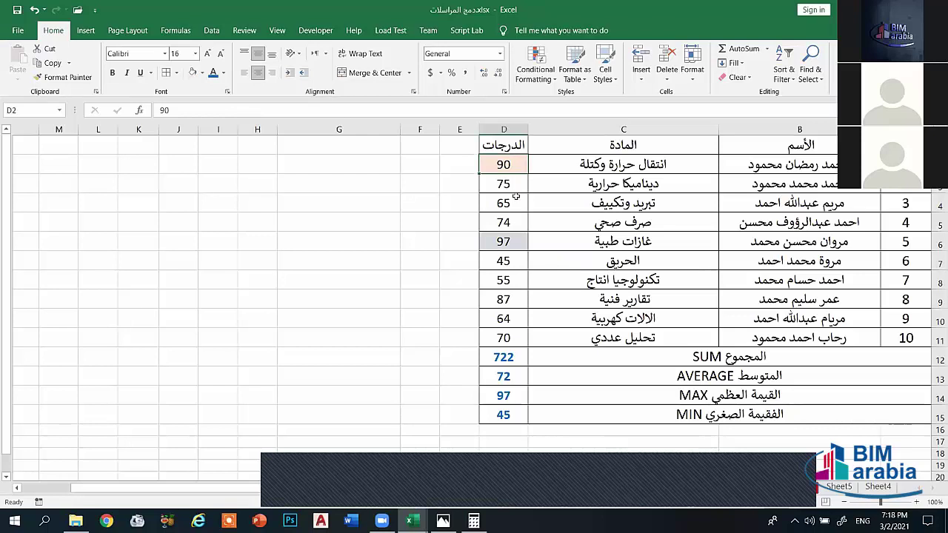
left_click(508, 299)
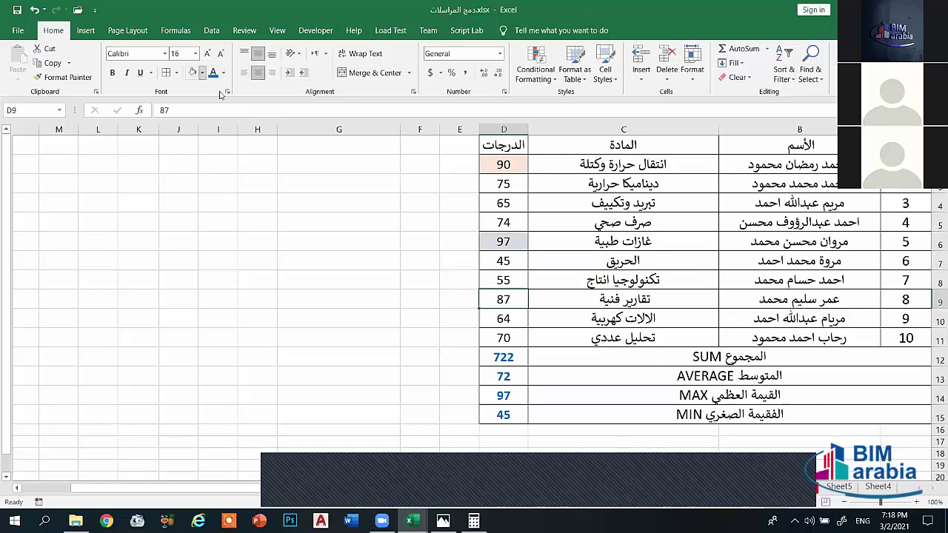
left_click(201, 73)
left_click(292, 125)
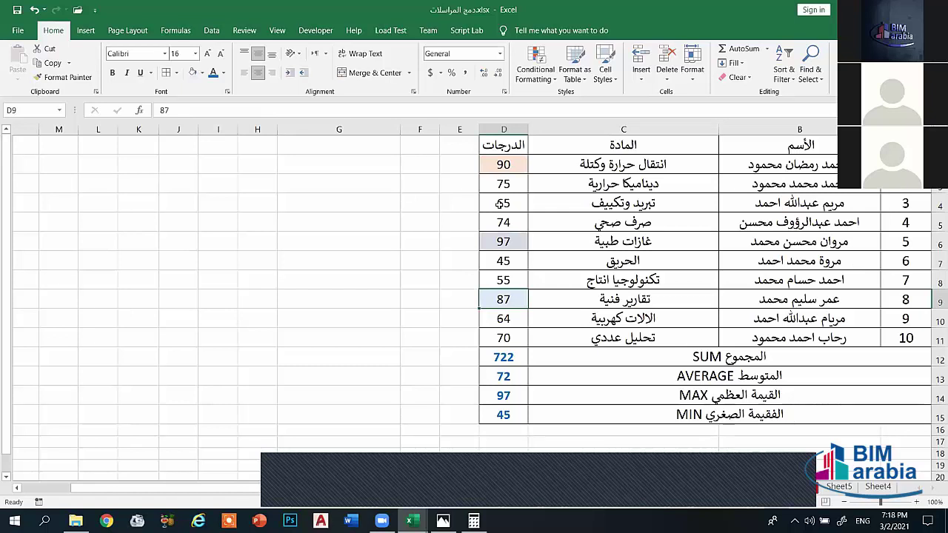
left_click(503, 183)
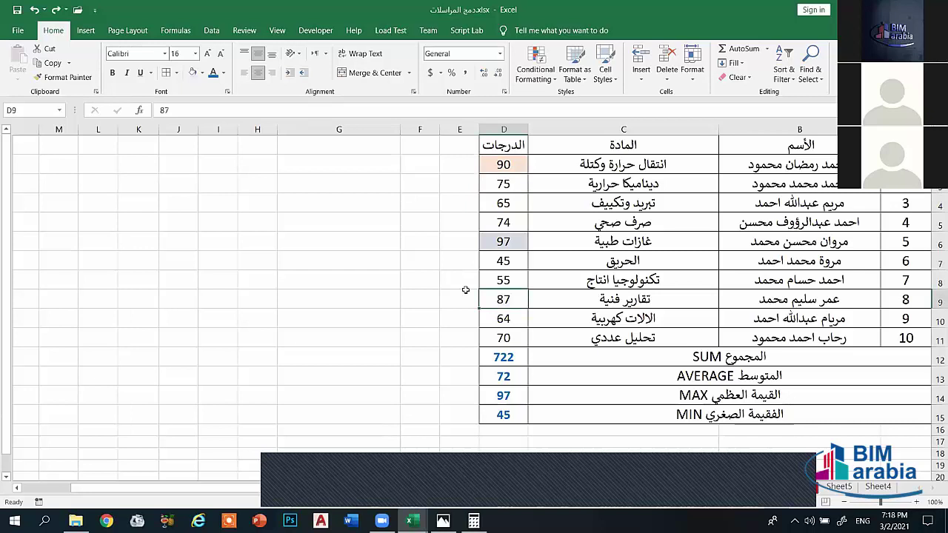
left_click(503, 242)
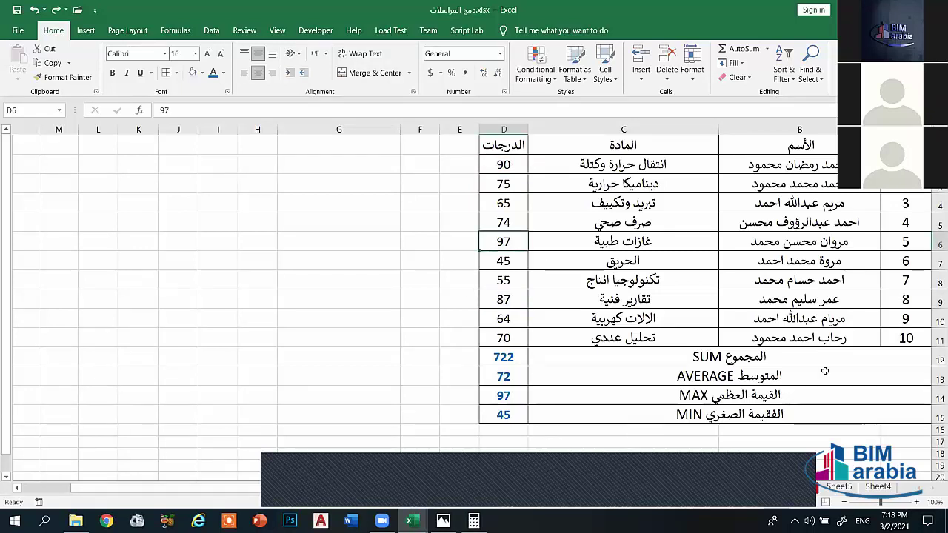
Step: Merge A16:C16 and A17:C17 into two label cells
scroll(734, 449, "down", 1)
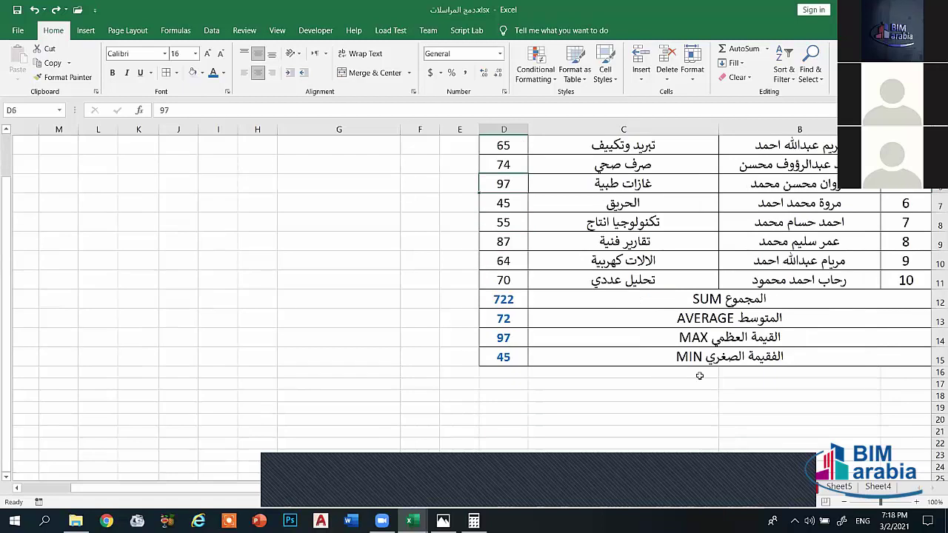
left_click_drag(596, 376, 915, 374)
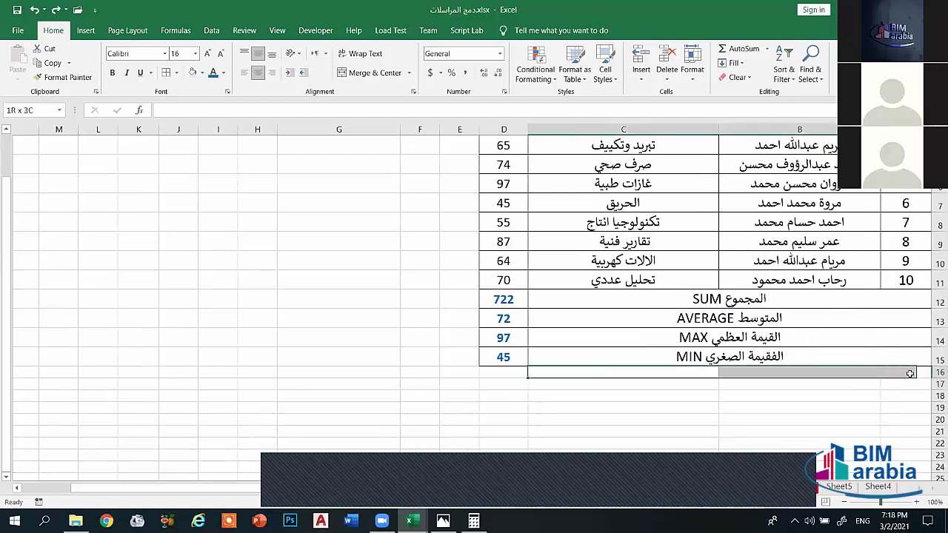
left_click(358, 75)
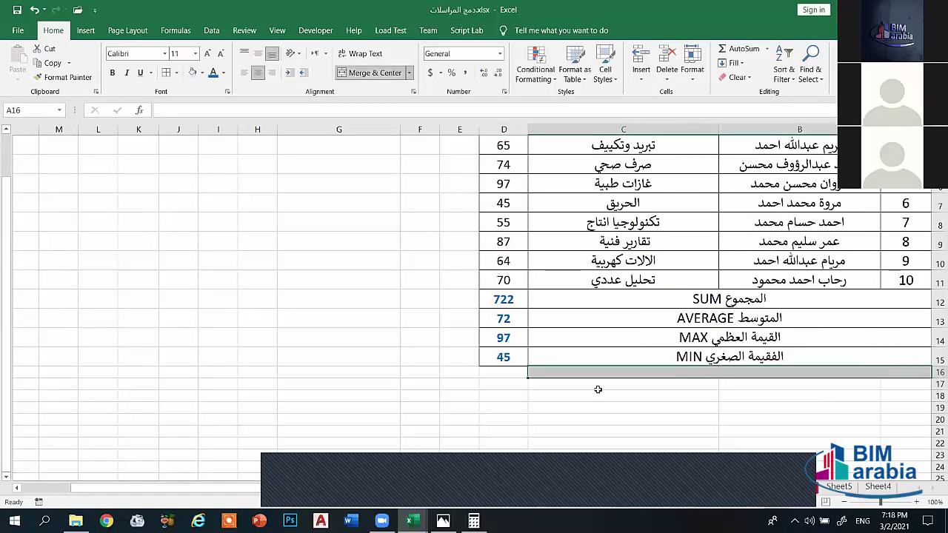
left_click_drag(598, 385, 915, 384)
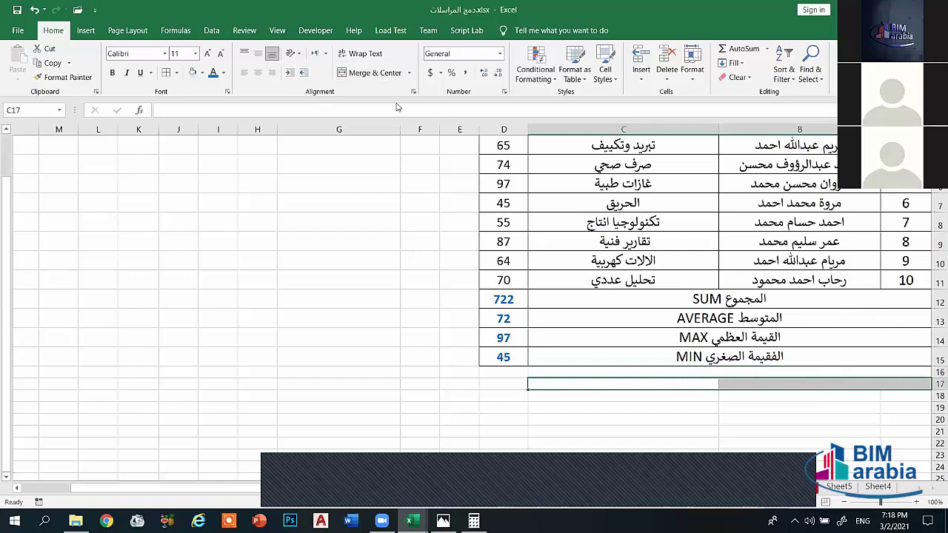
left_click(369, 73)
Step: Raise the font size of rows 16 and 17 to 18
left_click_drag(536, 367, 744, 389)
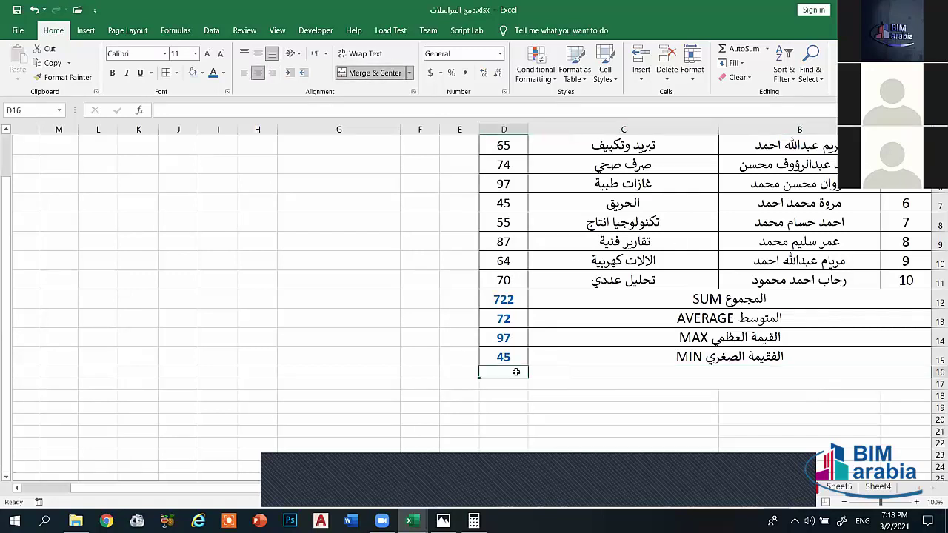
left_click_drag(805, 375, 805, 375)
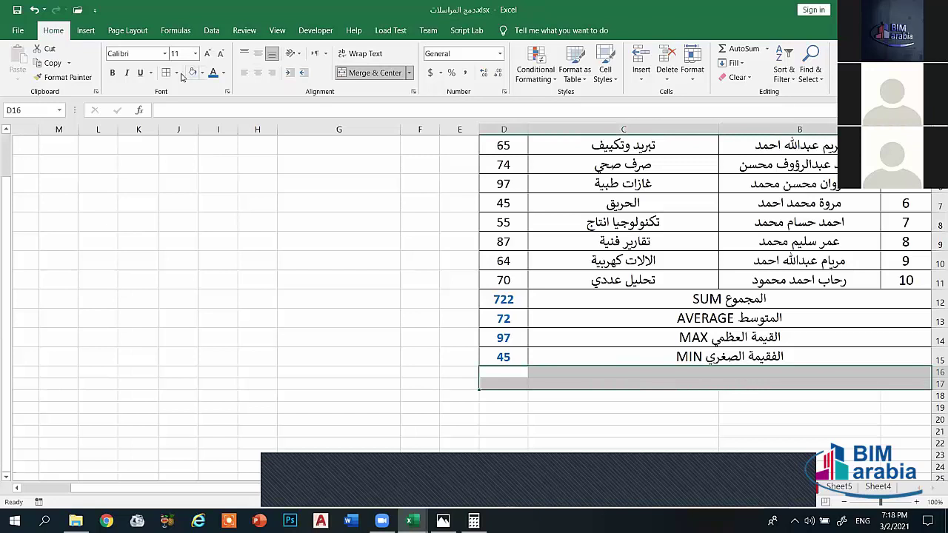
left_click(650, 338)
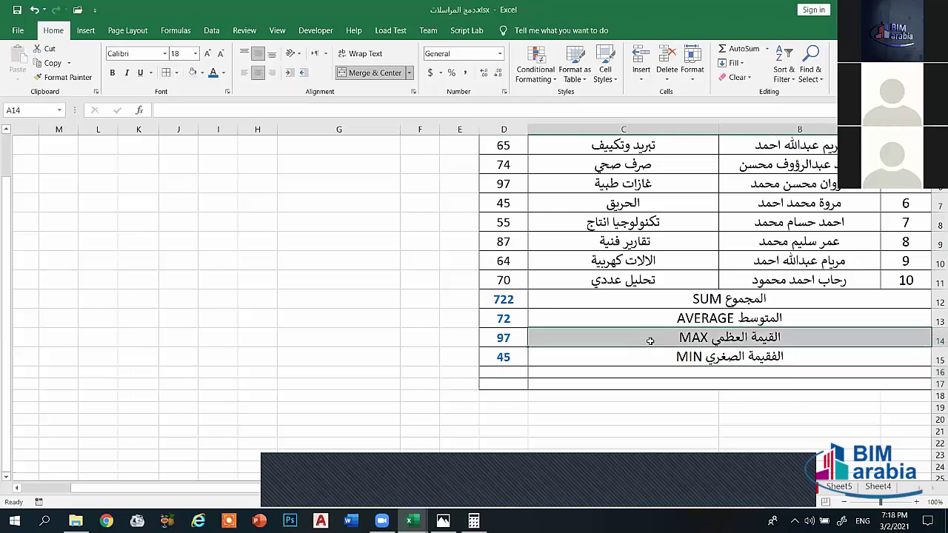
left_click_drag(515, 381, 515, 381)
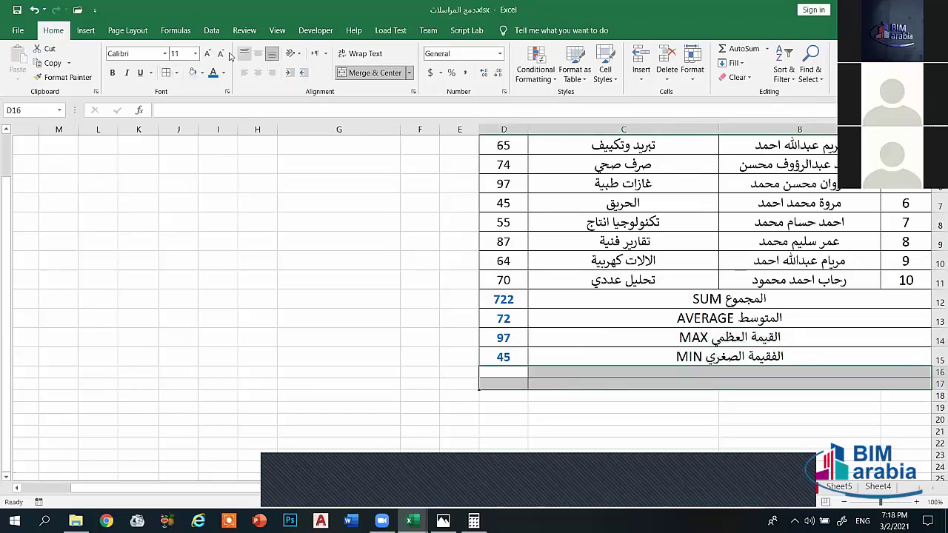
left_click(208, 54)
left_click(208, 53)
left_click(208, 54)
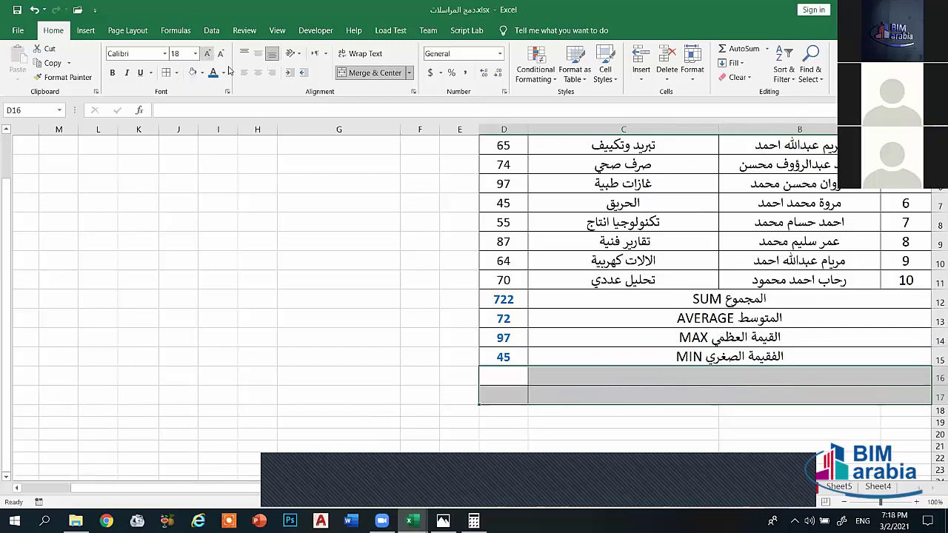
left_click(698, 394)
left_click(726, 377)
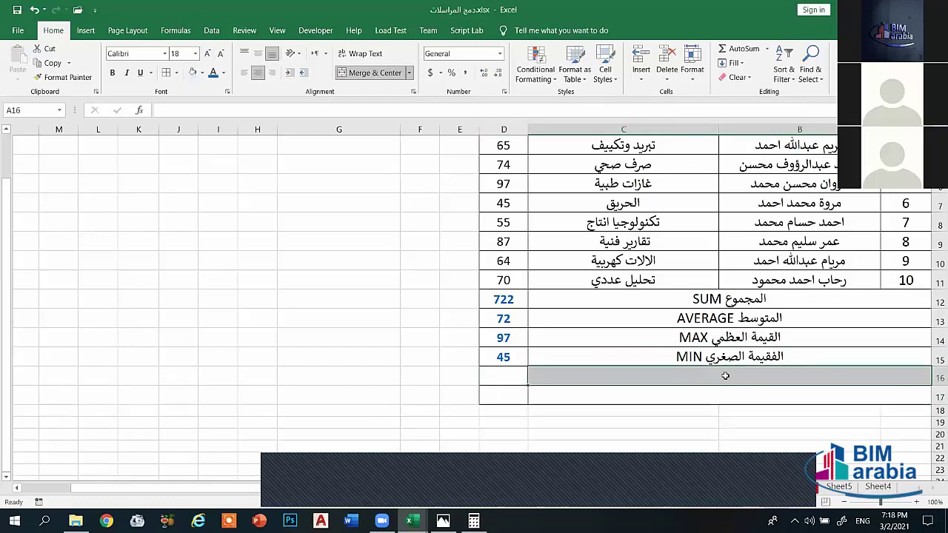
Step: Label row 16 'ثاني أكبر قيمة Large'
type("j")
key("alt+shift")
type("ث")
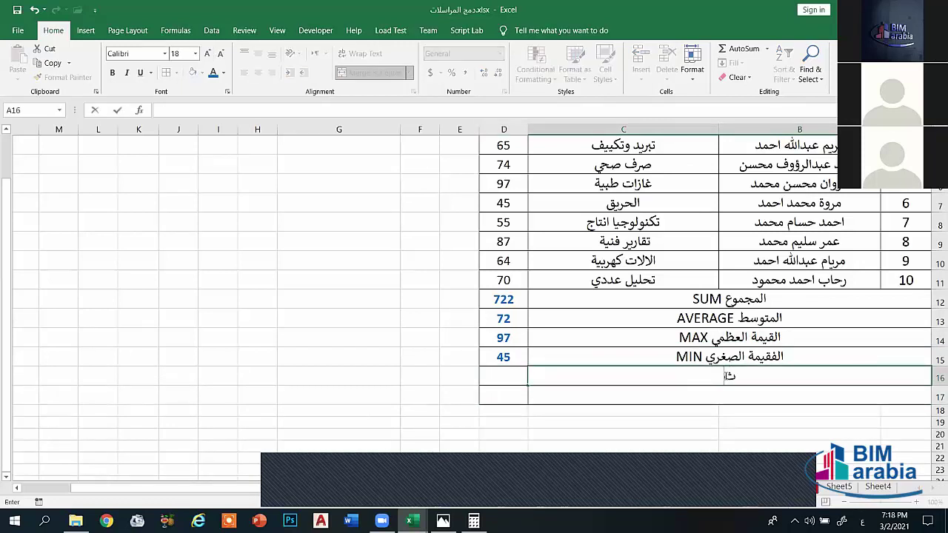
type("اني أك")
type("بر قس")
key("BackSpace")
type("يمة")
key("alt+shift")
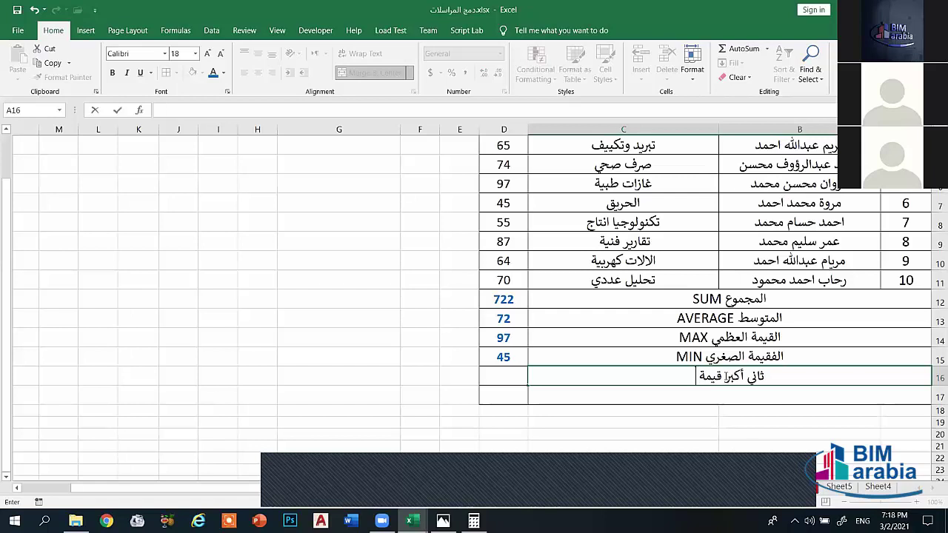
type("Lar")
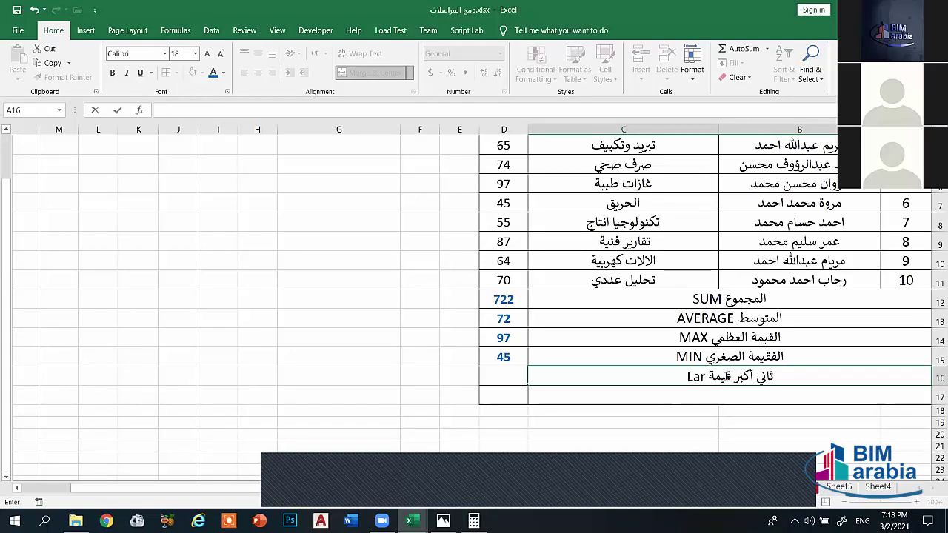
type("ge")
left_click(731, 397)
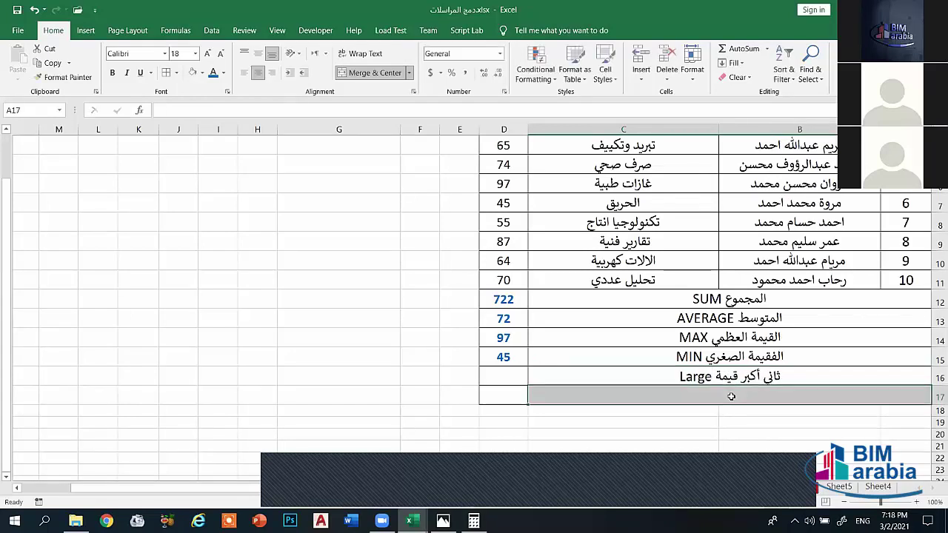
Step: Label row 17 'ثاني أصغر قيمة Small'
type("e")
key("alt+shift")
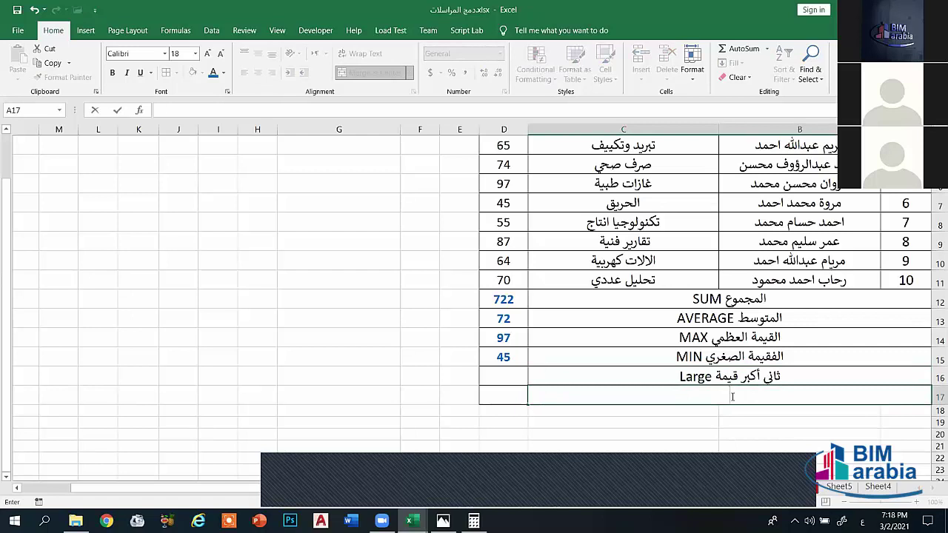
type("ثاني أ")
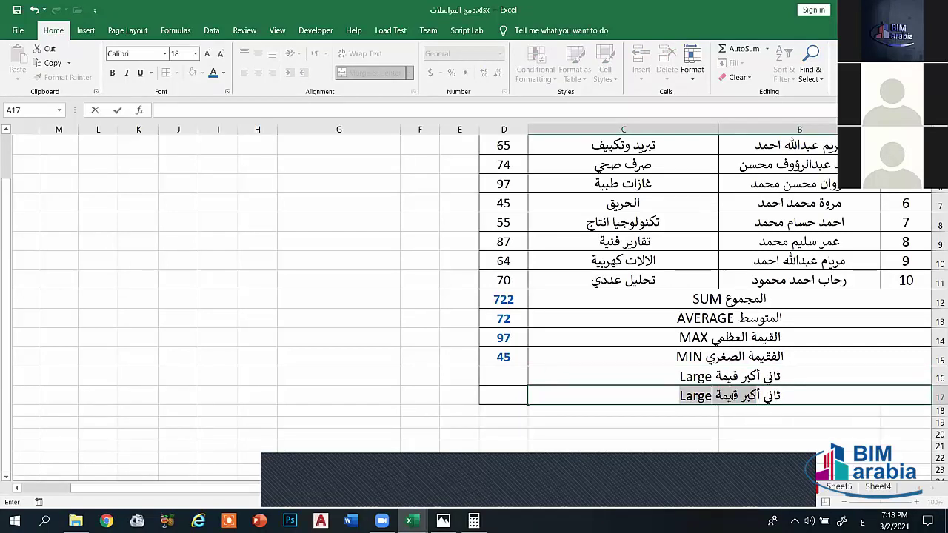
type("صغر قيم")
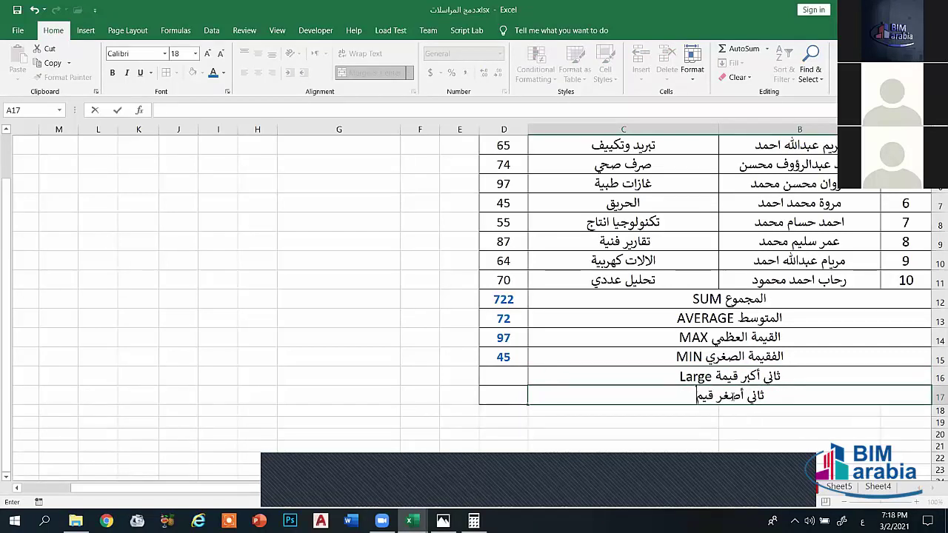
type("ة")
key("alt+shift")
type("S")
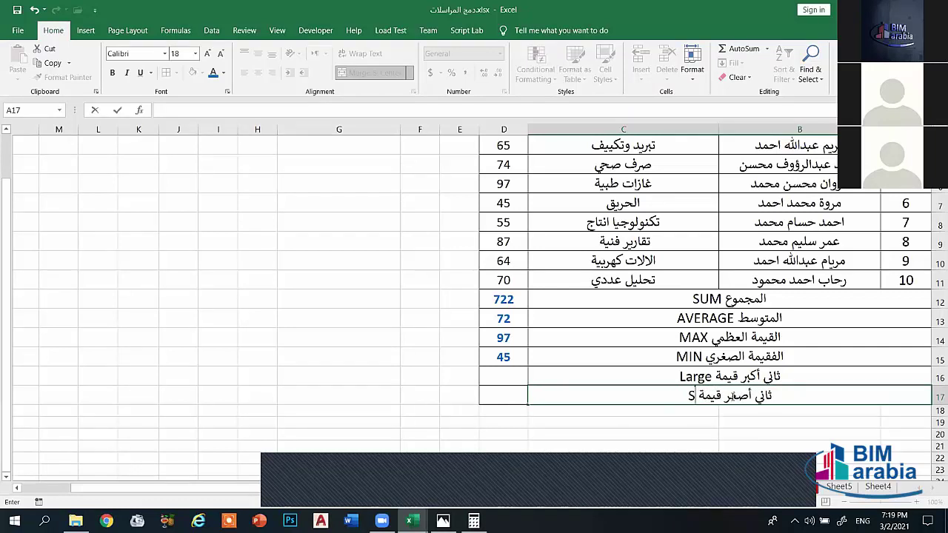
type("mall")
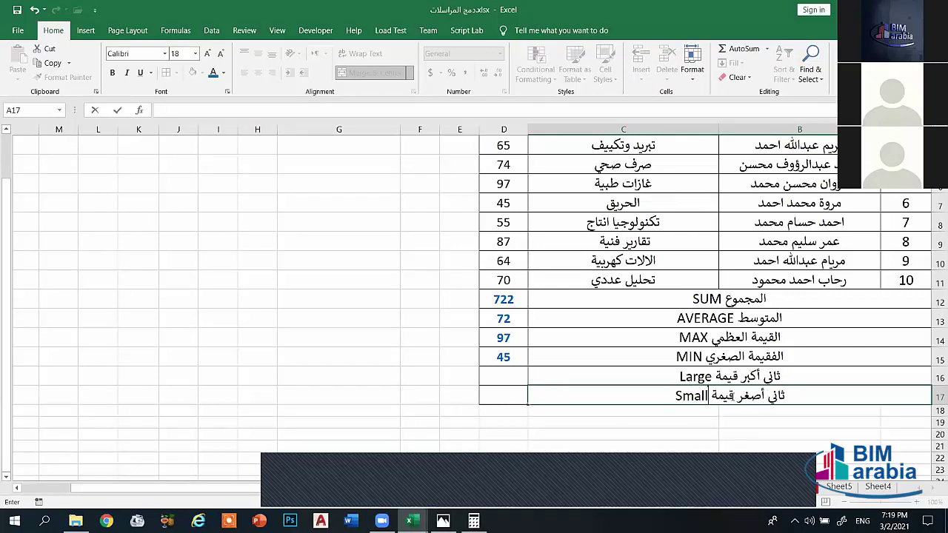
left_click(672, 377)
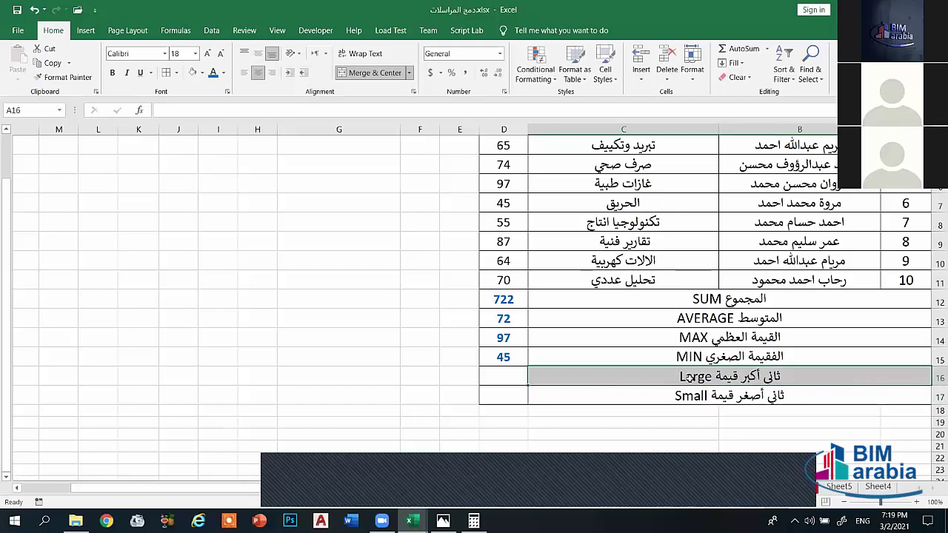
Step: Move through the label rows and start a formula with = in D16
key("Up")
key("Up")
key("Down")
key("Down")
key("Down")
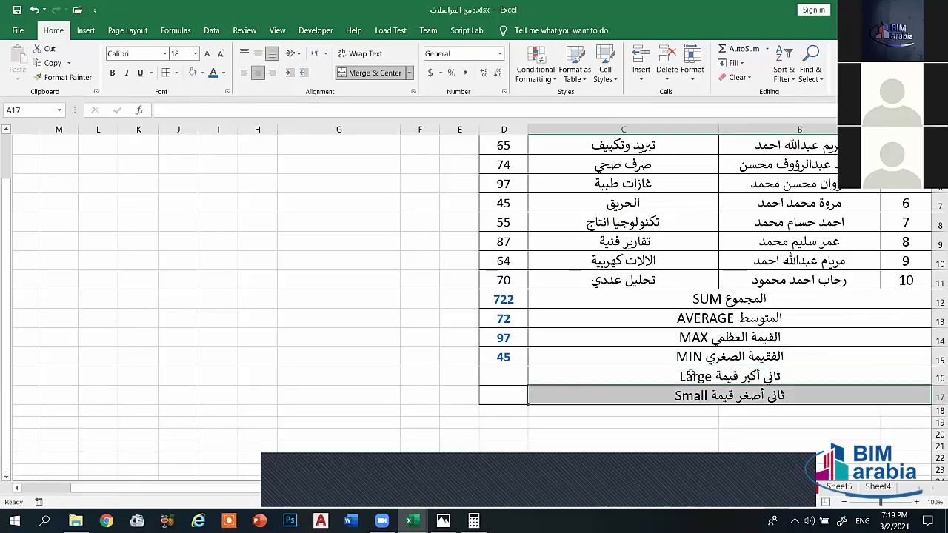
left_click(690, 358)
left_click(697, 343)
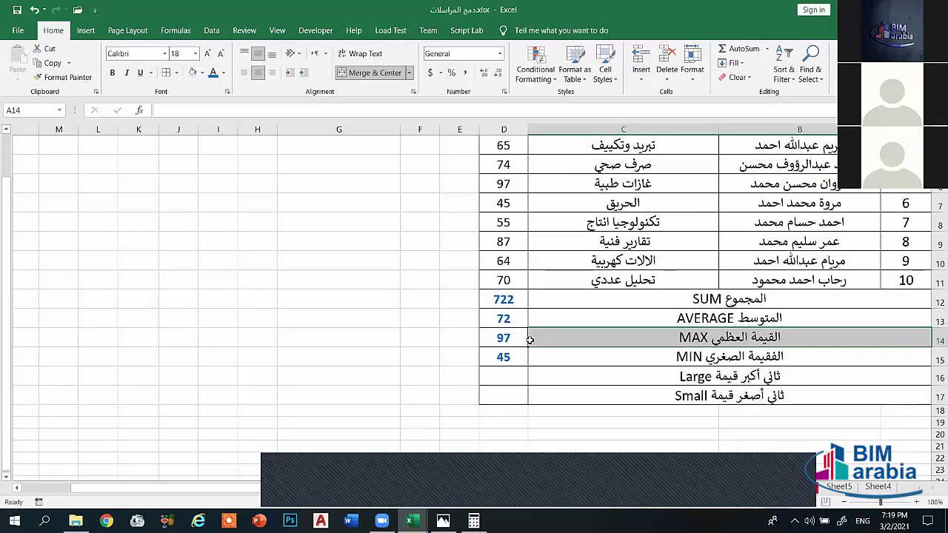
scroll(515, 211, "up", 1)
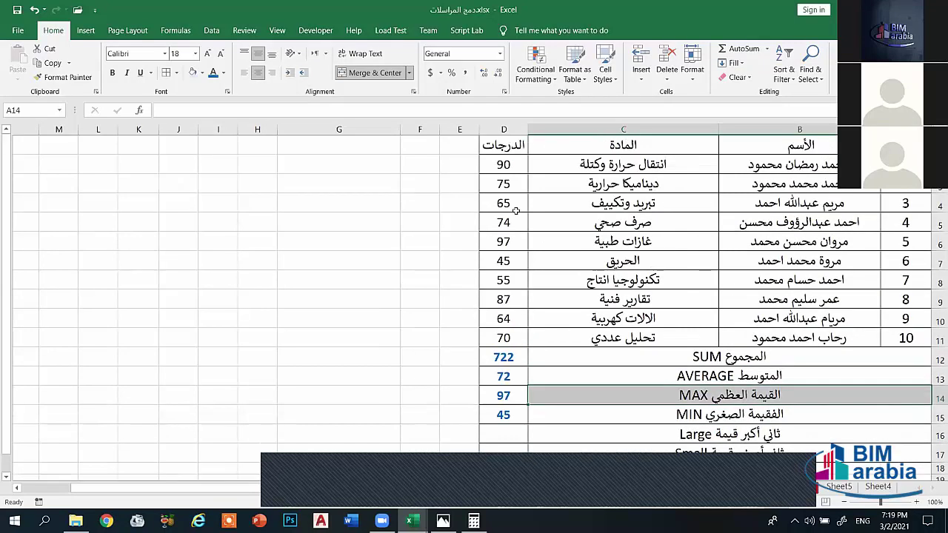
scroll(518, 222, "down", 1)
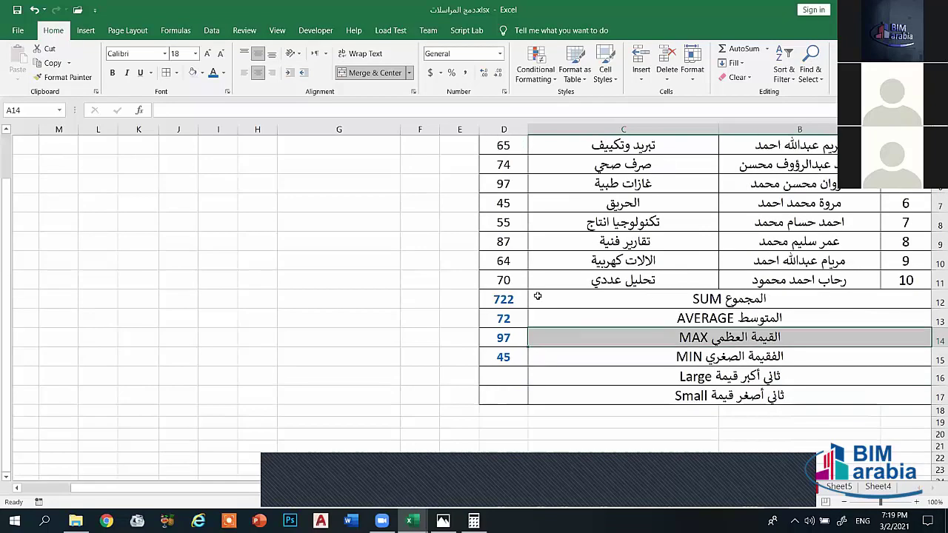
left_click(520, 377)
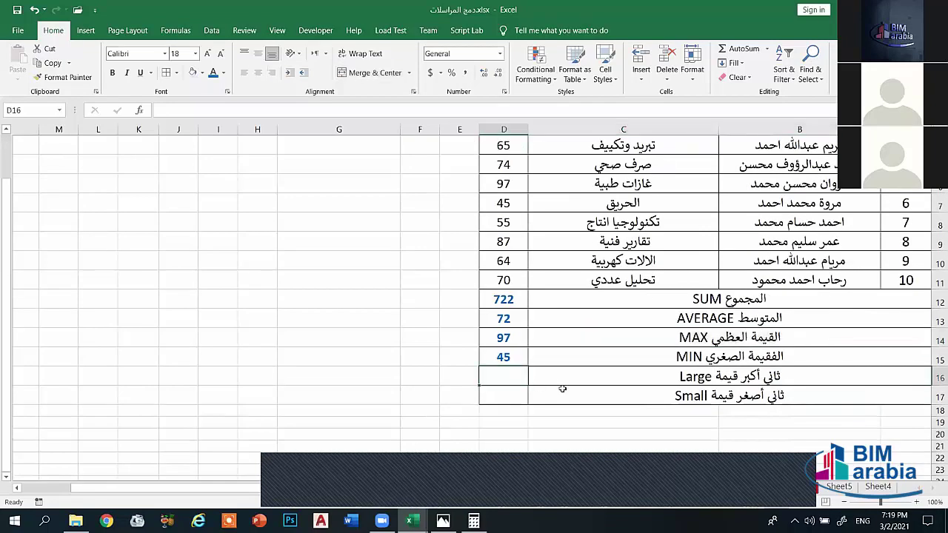
type("=")
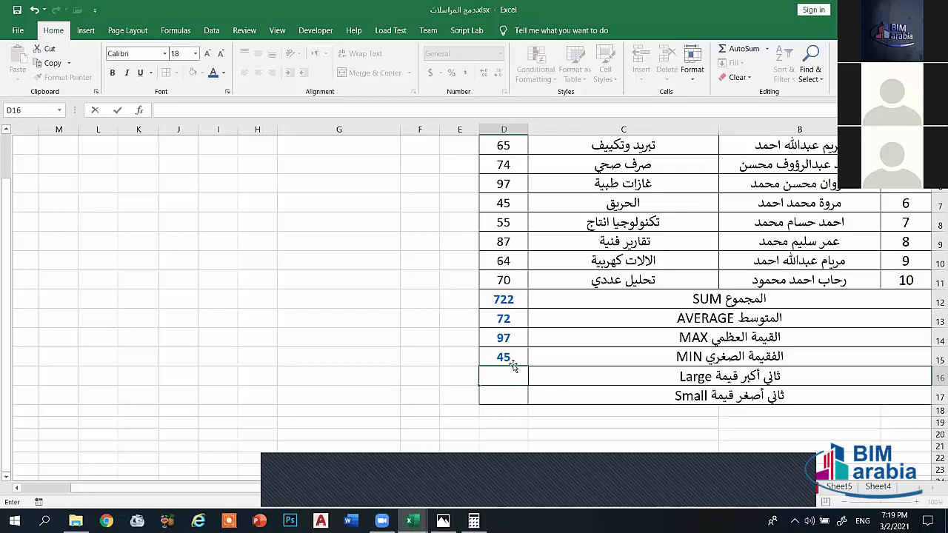
Step: Copy D15's formatting onto D16 and D17 with Format Painter
left_click(512, 359)
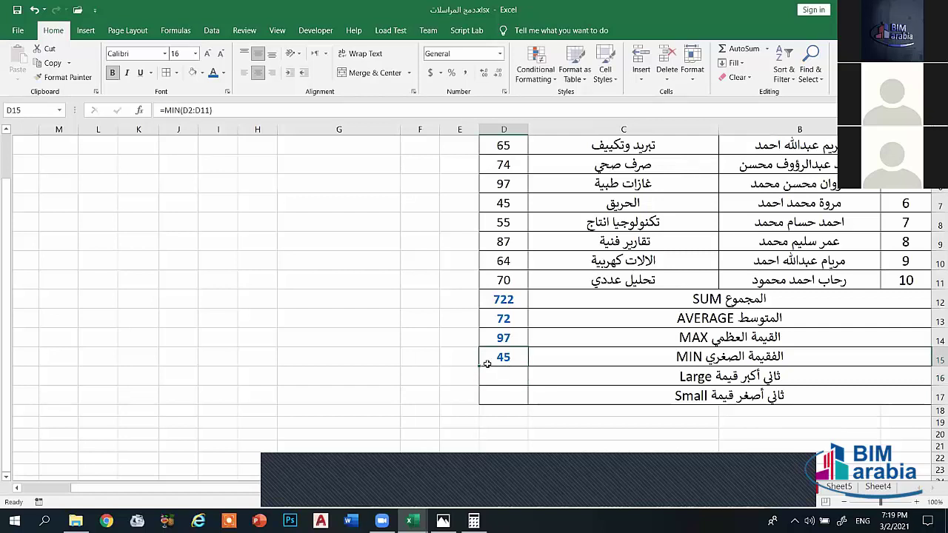
left_click(63, 78)
left_click(504, 377)
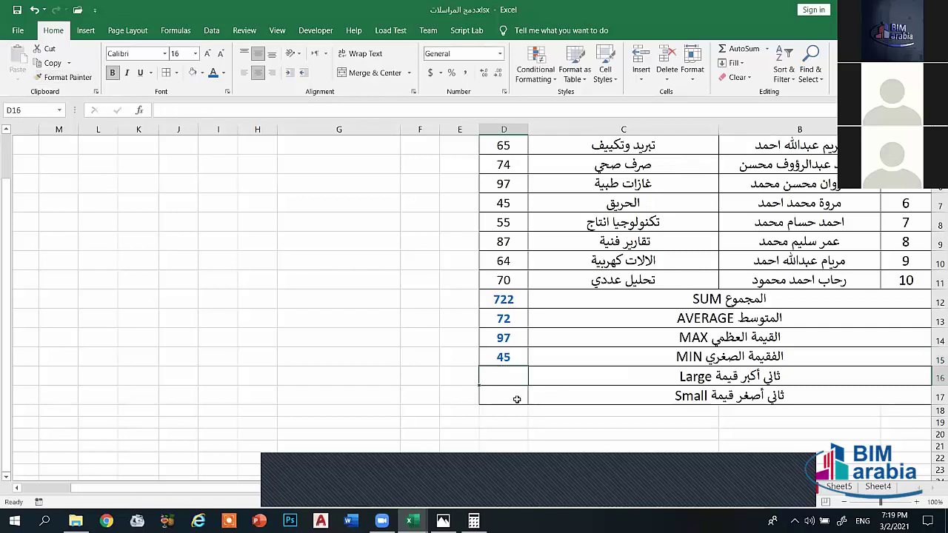
left_click(507, 358)
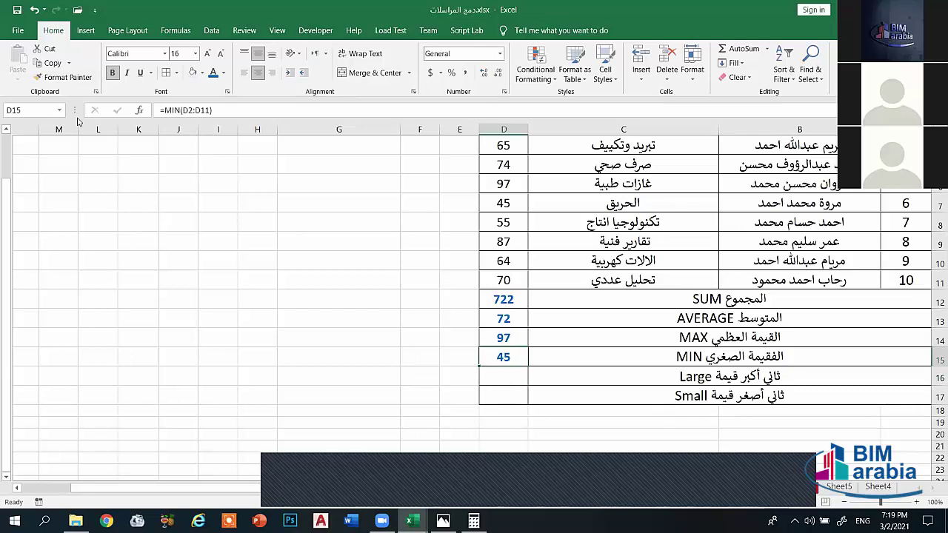
left_click(63, 77)
left_click(504, 396)
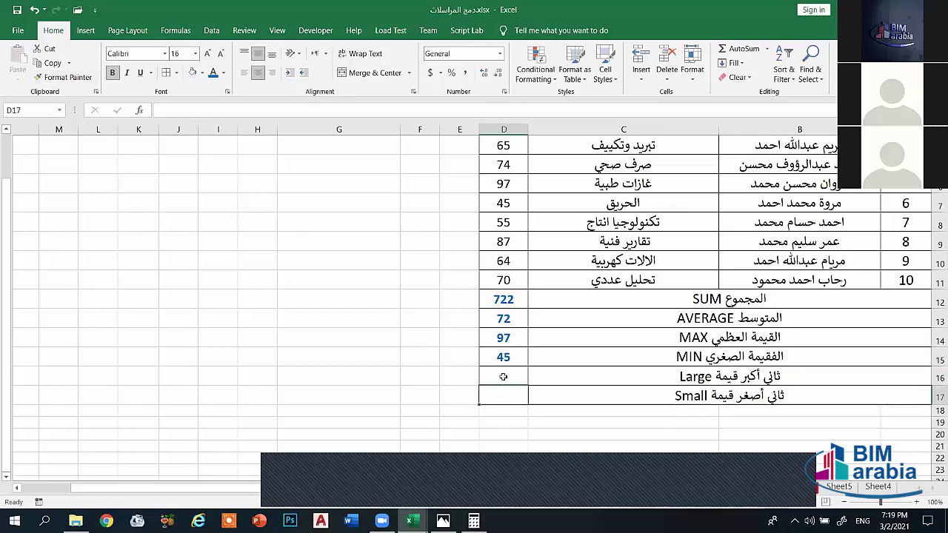
left_click(503, 377)
type("=")
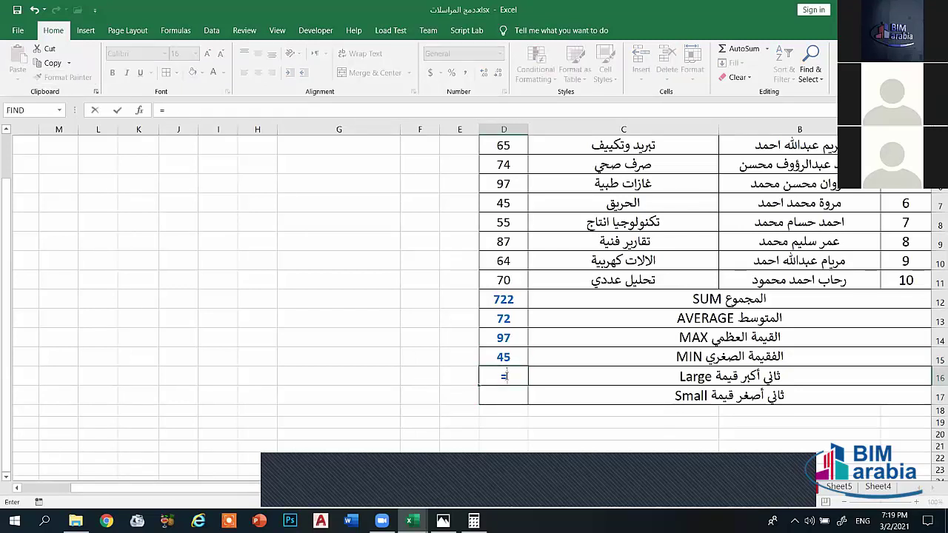
type("lar")
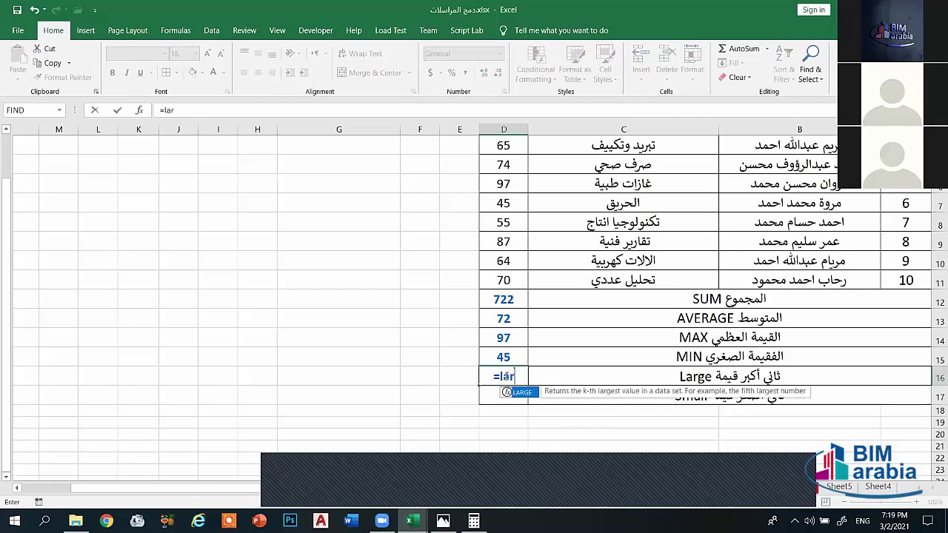
type("ge")
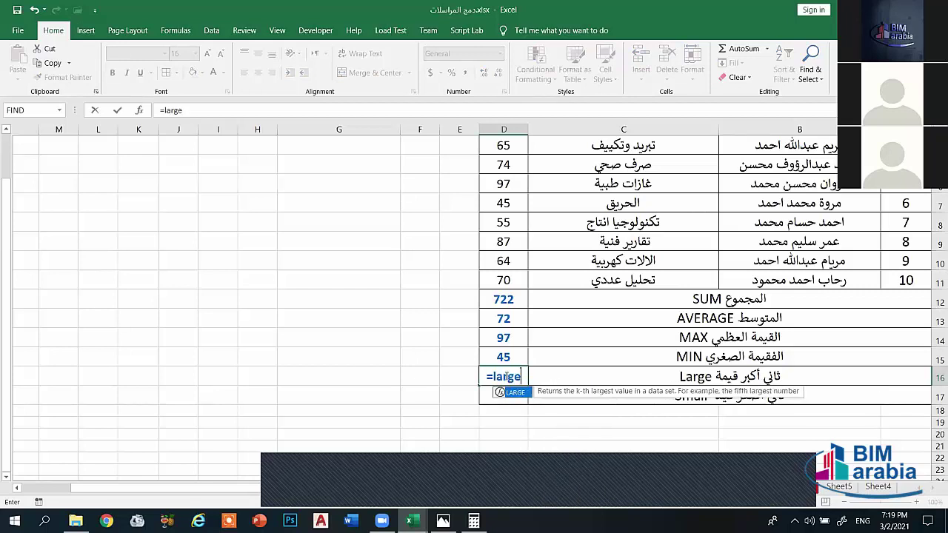
type("(")
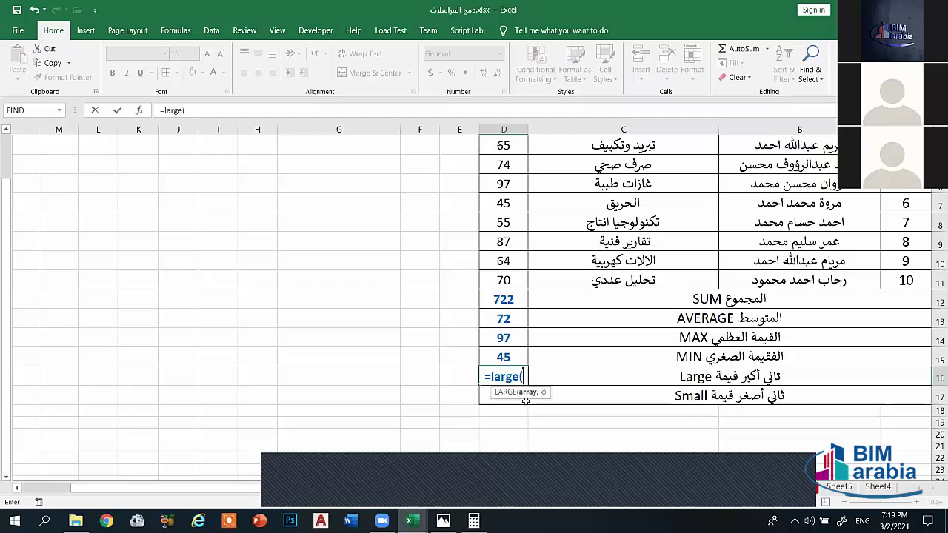
scroll(523, 403, "up", 1)
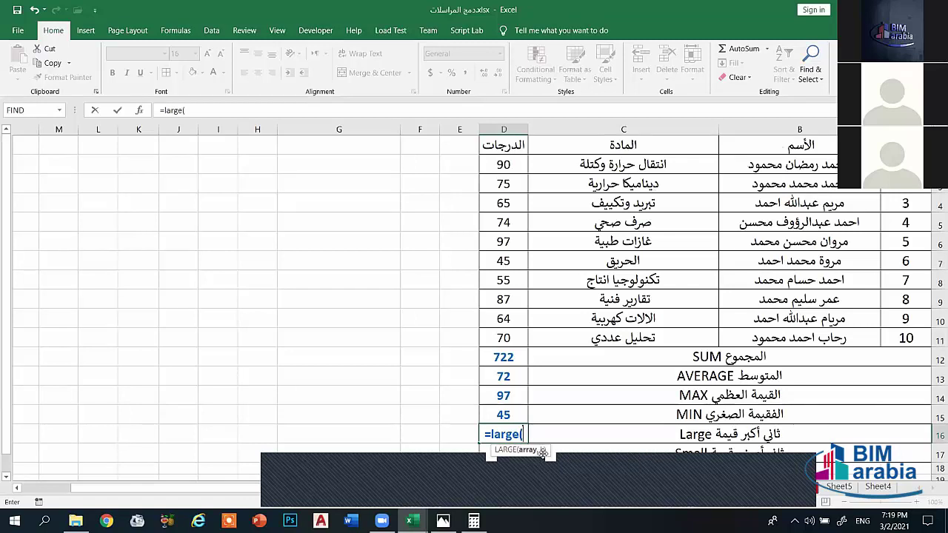
left_click_drag(509, 164, 509, 333)
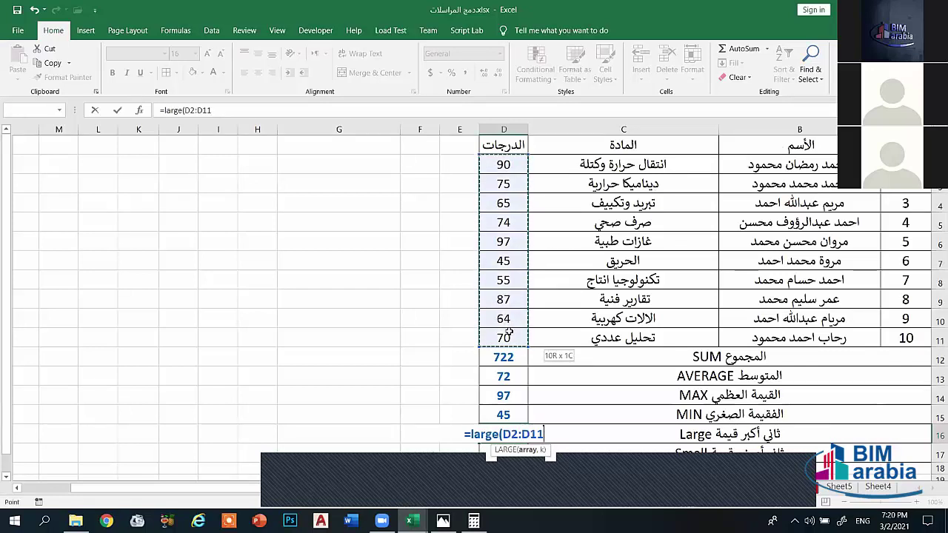
left_click_drag(509, 334, 509, 335)
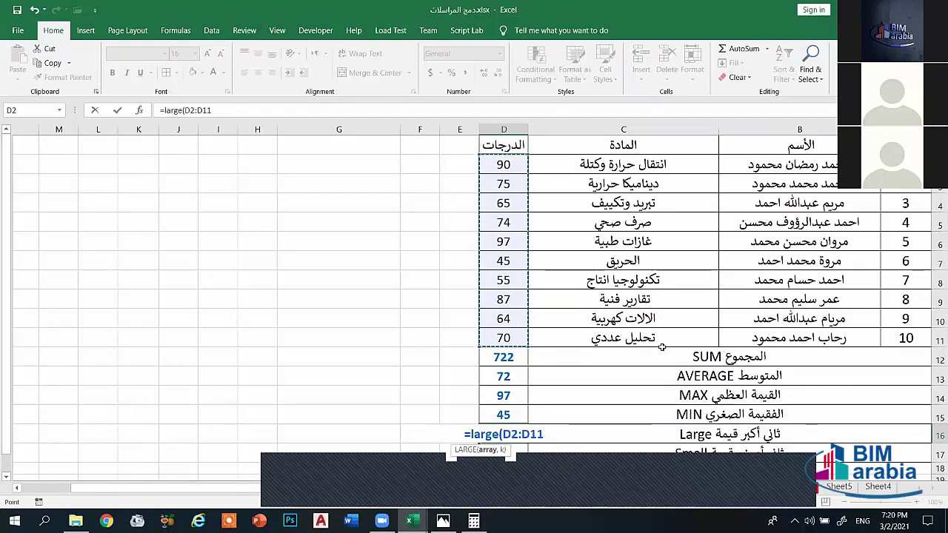
type(",")
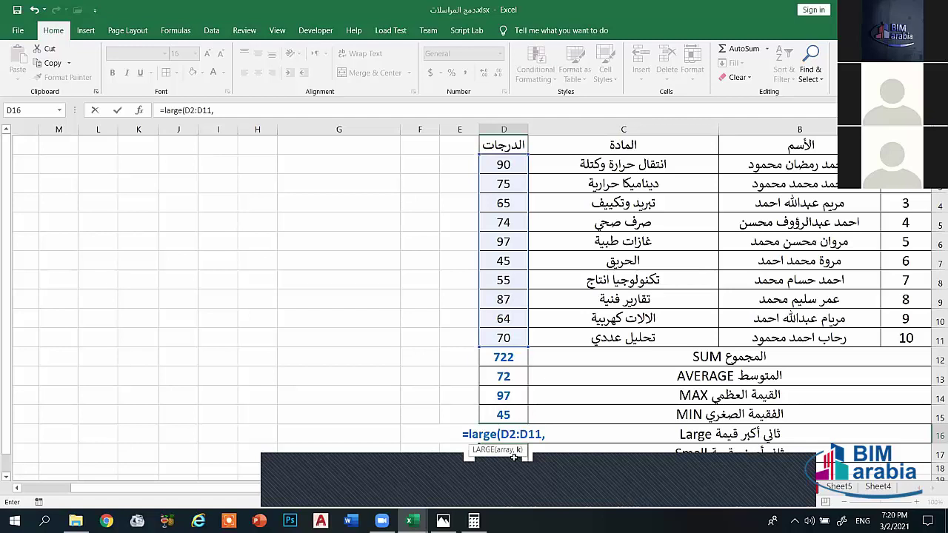
type("2)")
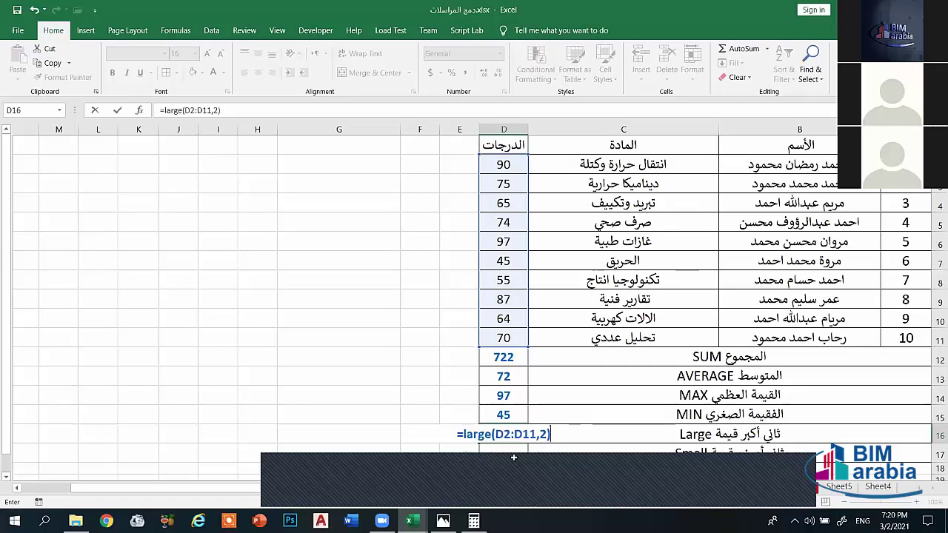
key("ctrl+Return")
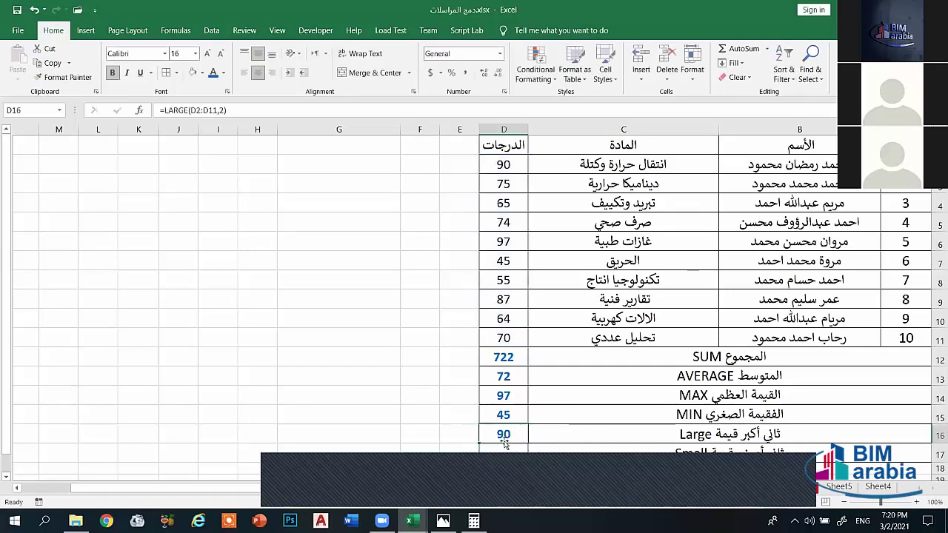
key("BackSpace")
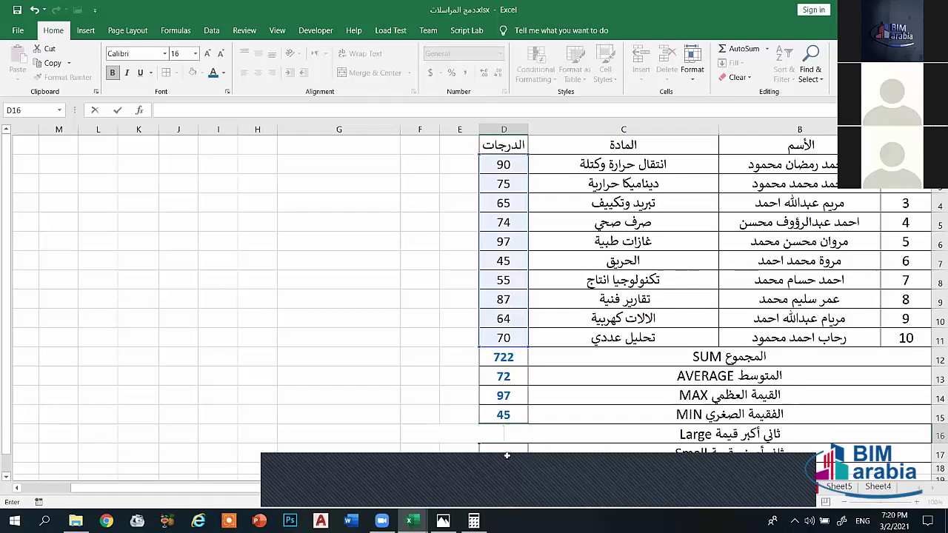
key("ctrl+Return")
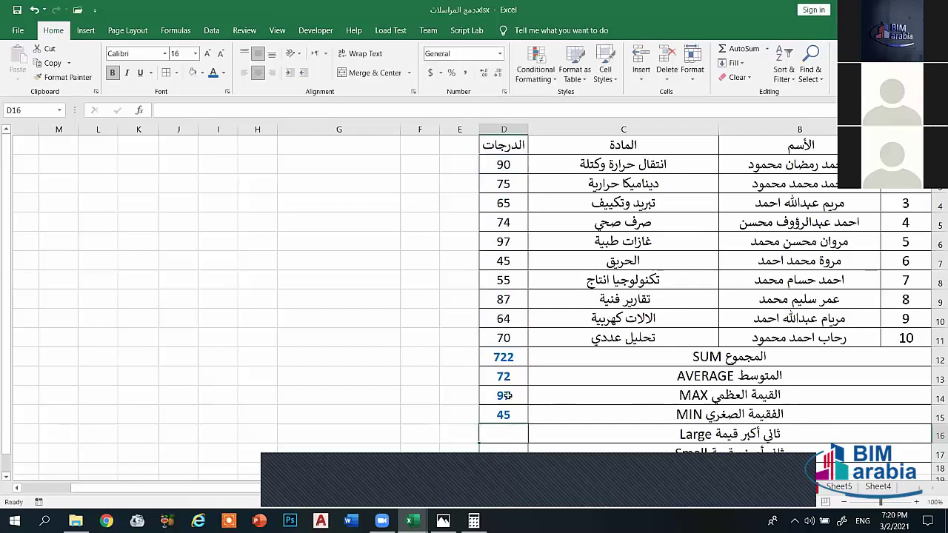
left_click(510, 395)
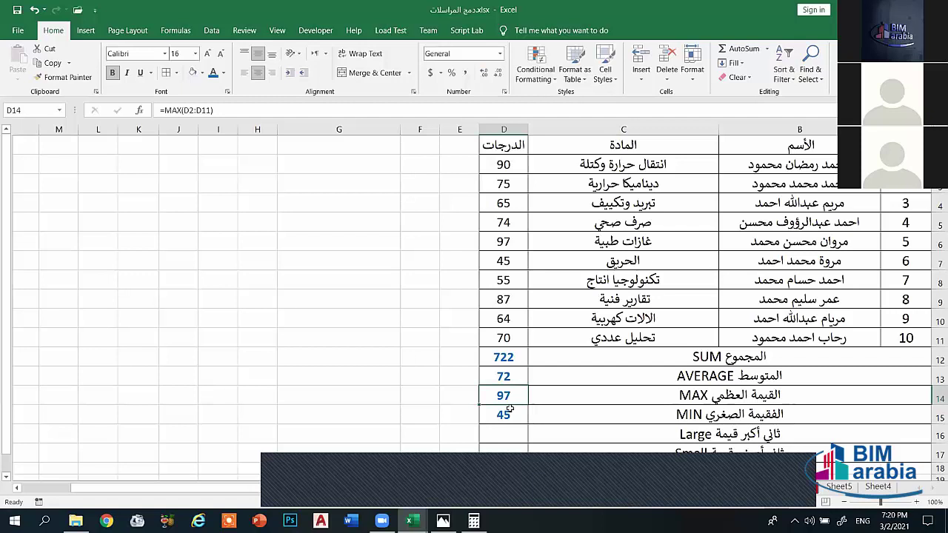
left_click(509, 243)
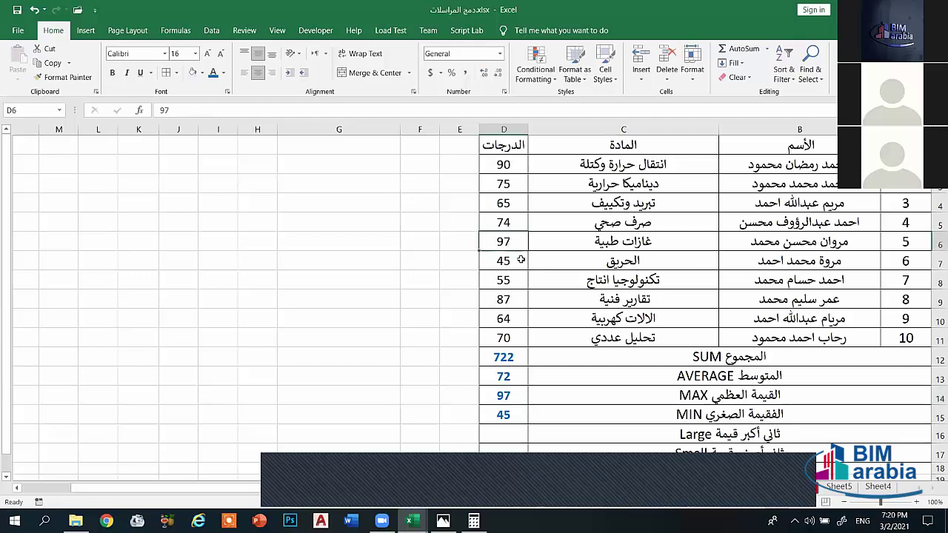
left_click(503, 417)
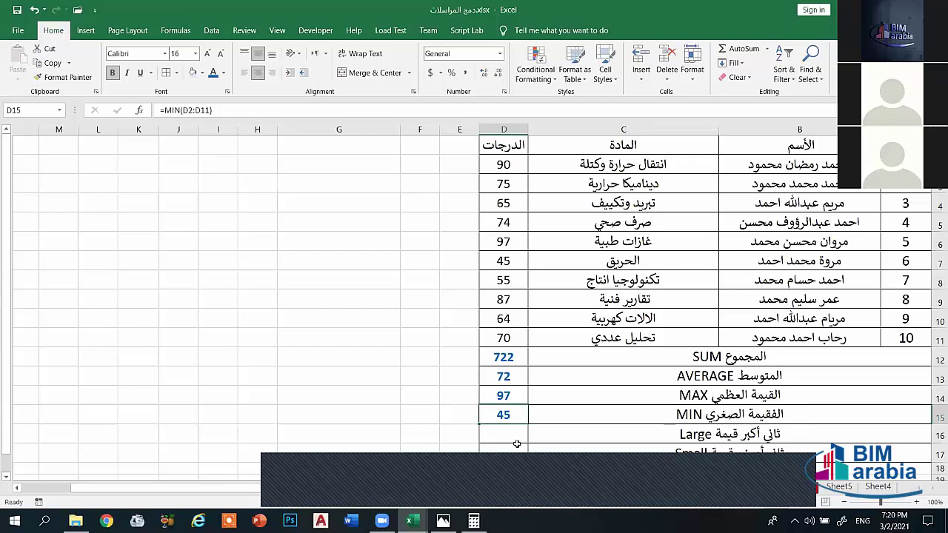
left_click(513, 438)
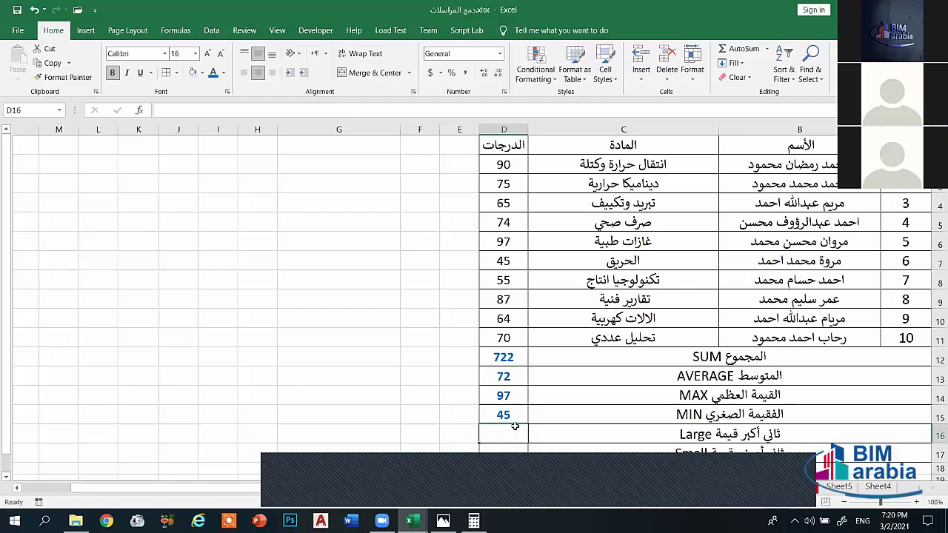
Step: Enter =LARGE(D2:D11,2) in D16, returning the second-highest grade 90
type("=")
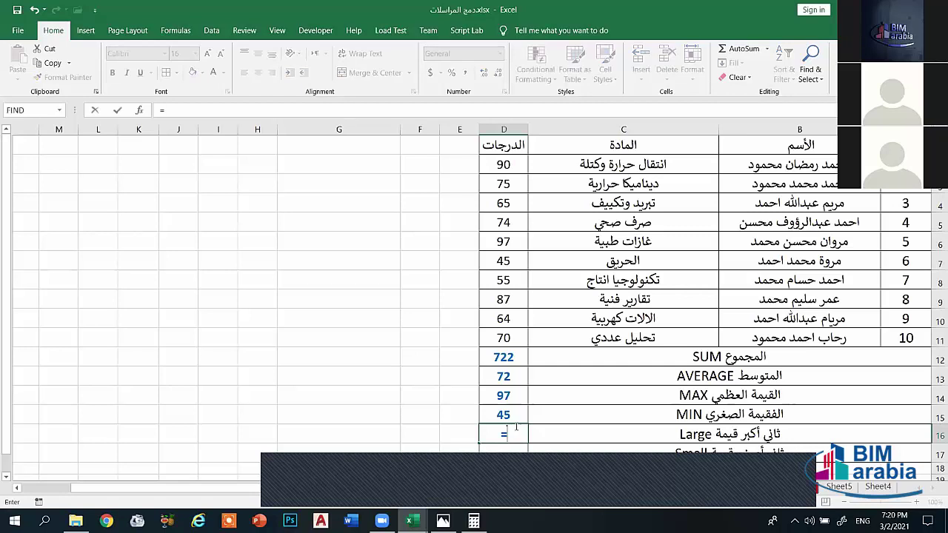
type("large")
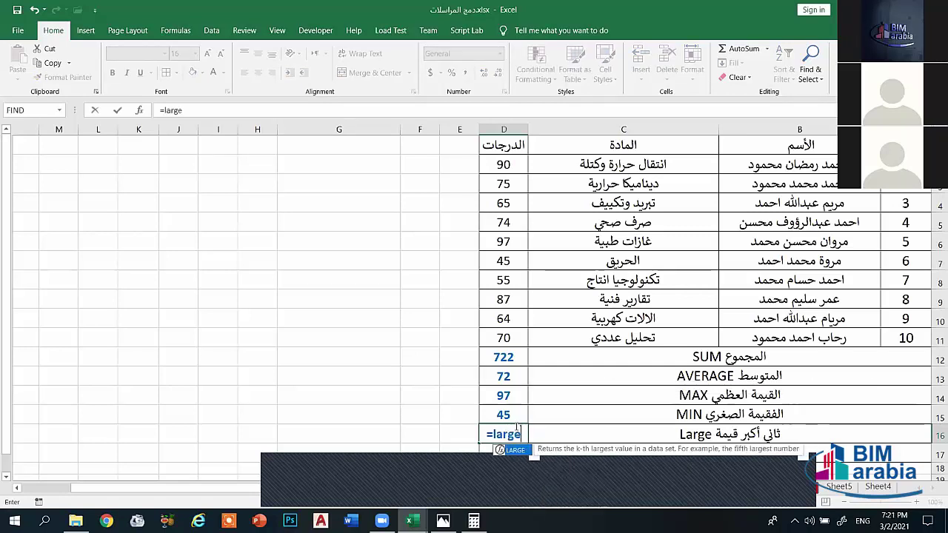
type("(")
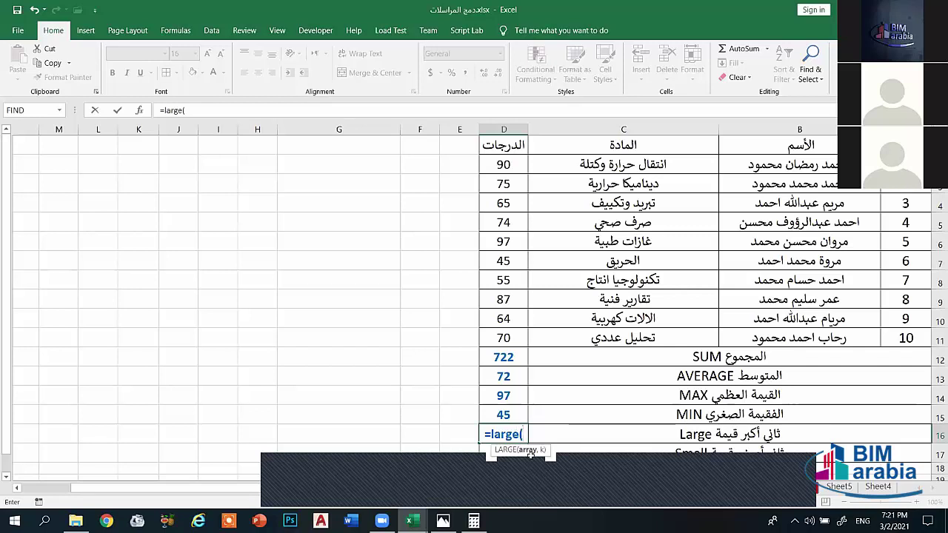
left_click(504, 338)
left_click_drag(504, 338, 503, 165)
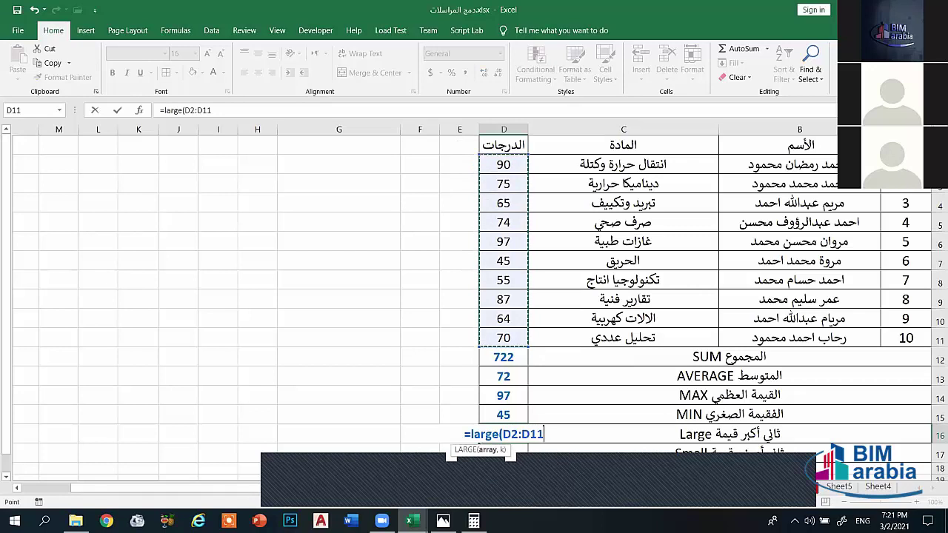
type(",")
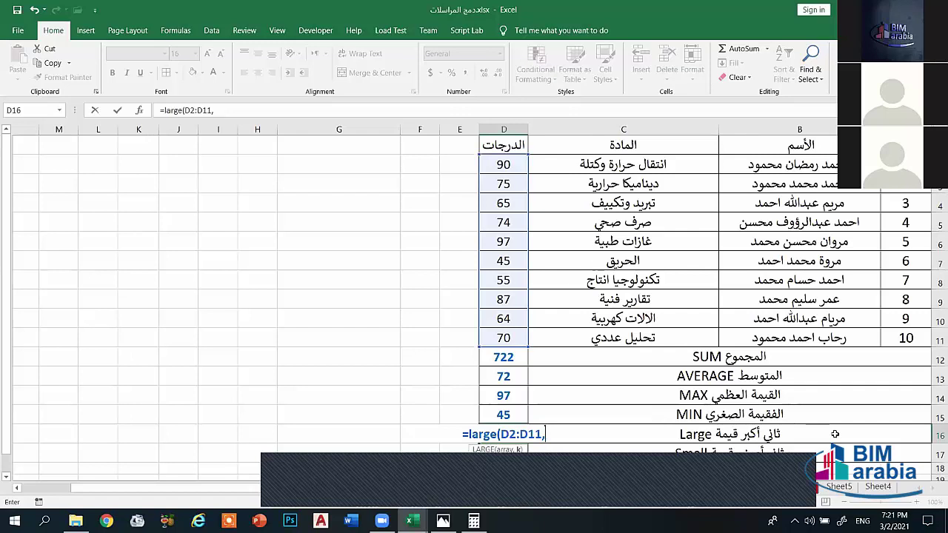
type("3")
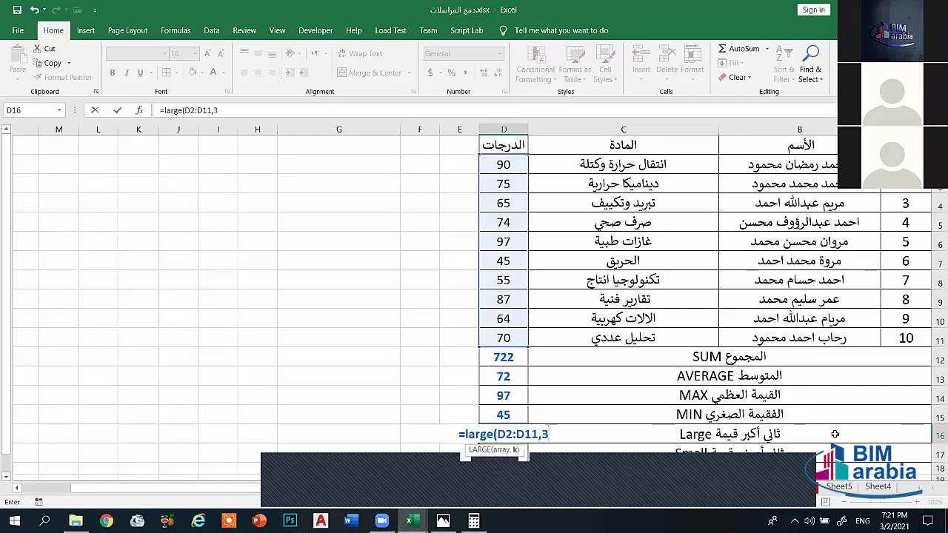
key("BackSpace")
type("4")
key("BackSpace")
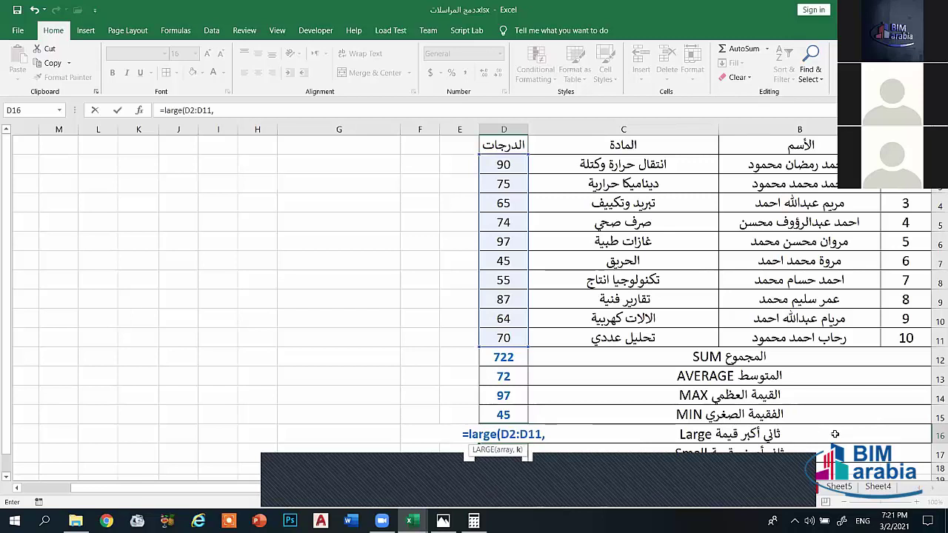
type("2")
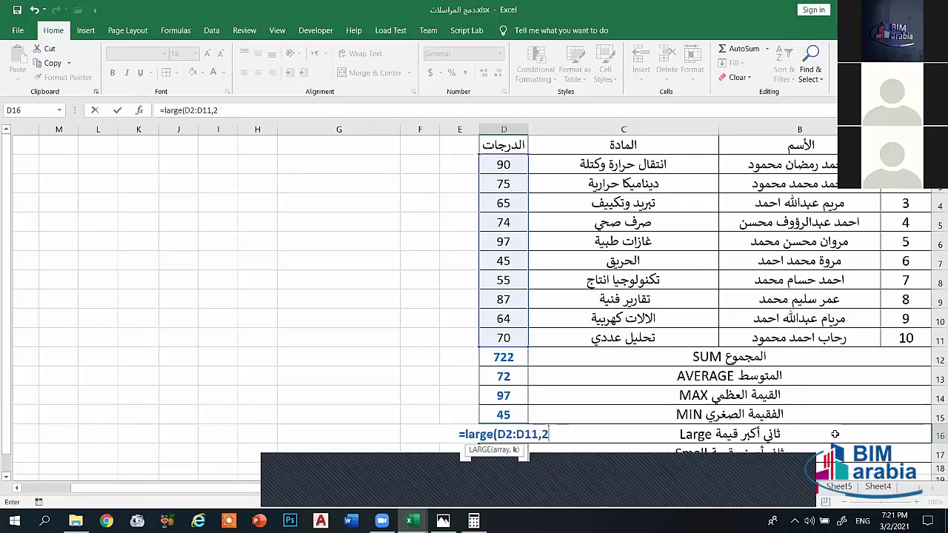
type(")")
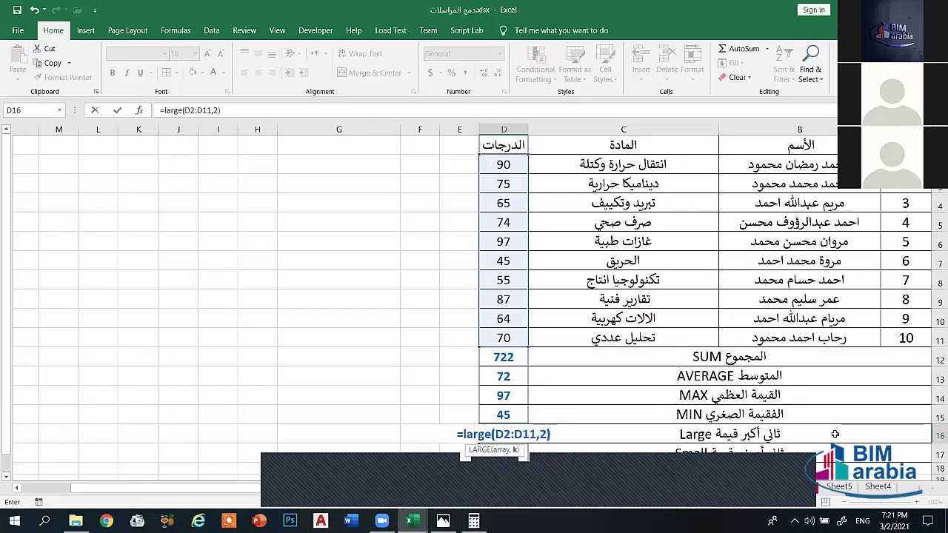
key("Return")
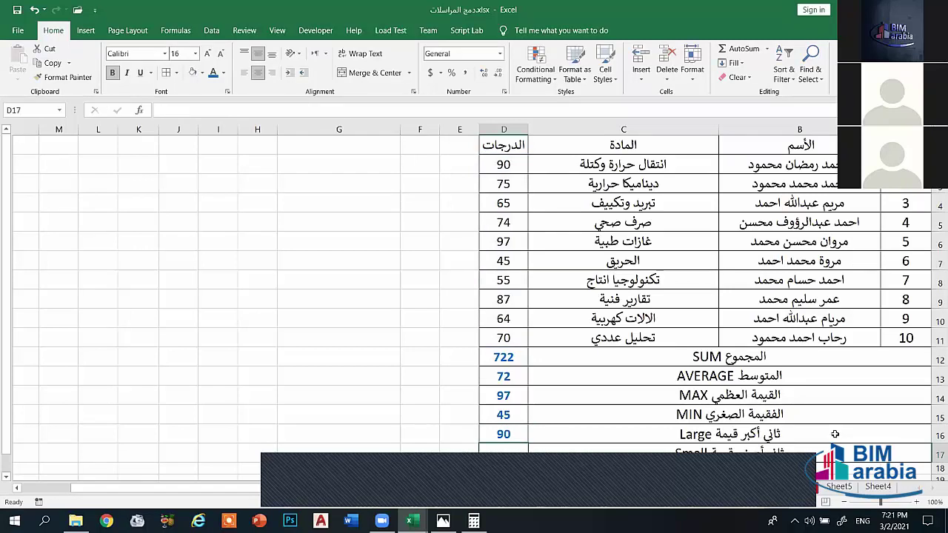
Step: Begin a SMALL formula in D17 over grades D2:D11 with rank 2
left_click(512, 437)
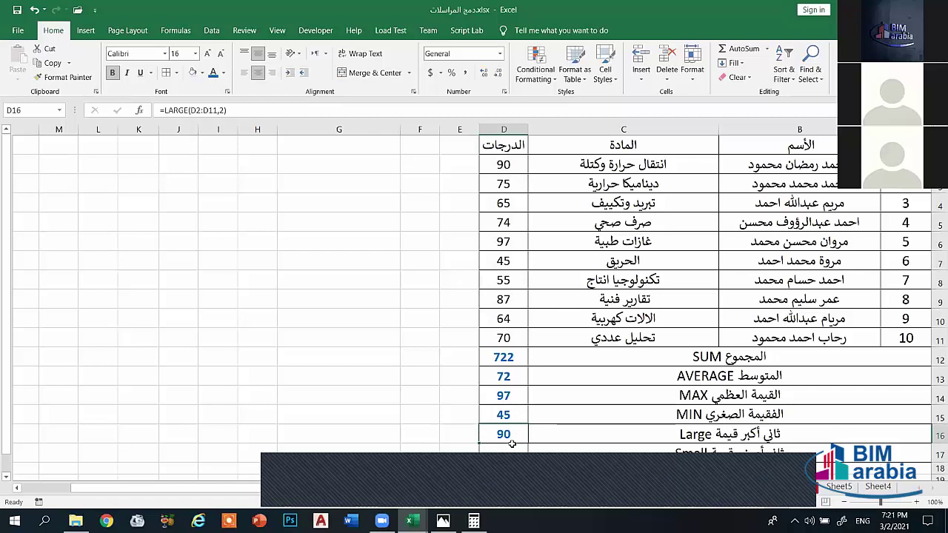
left_click(510, 445)
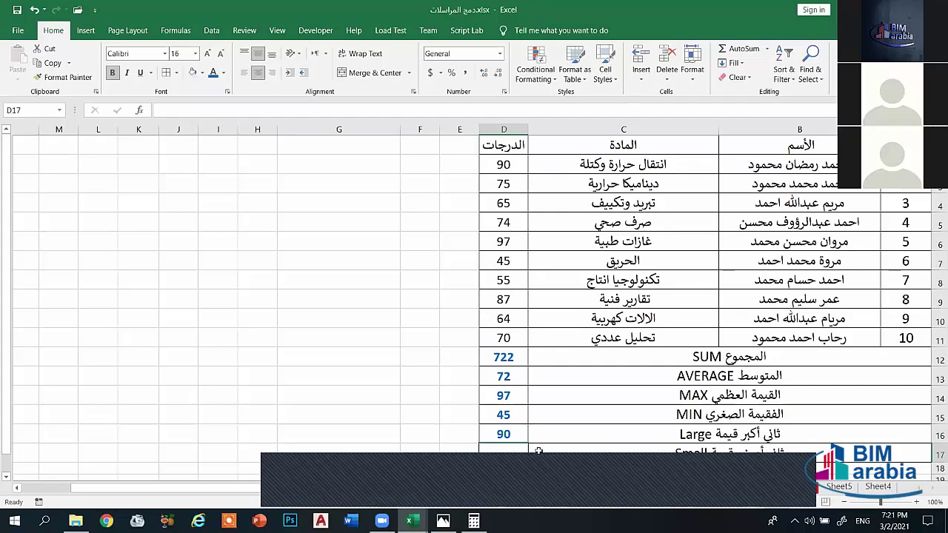
type("=sma")
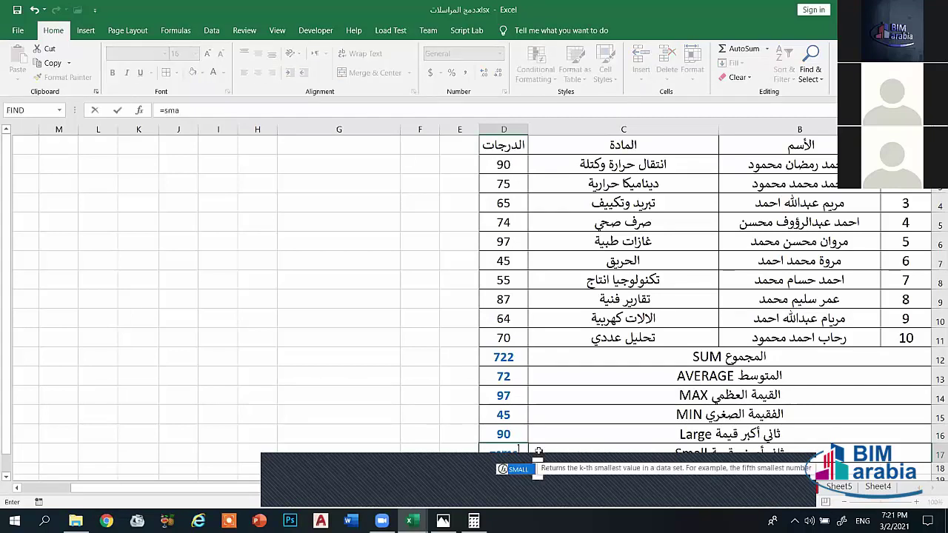
type("ll")
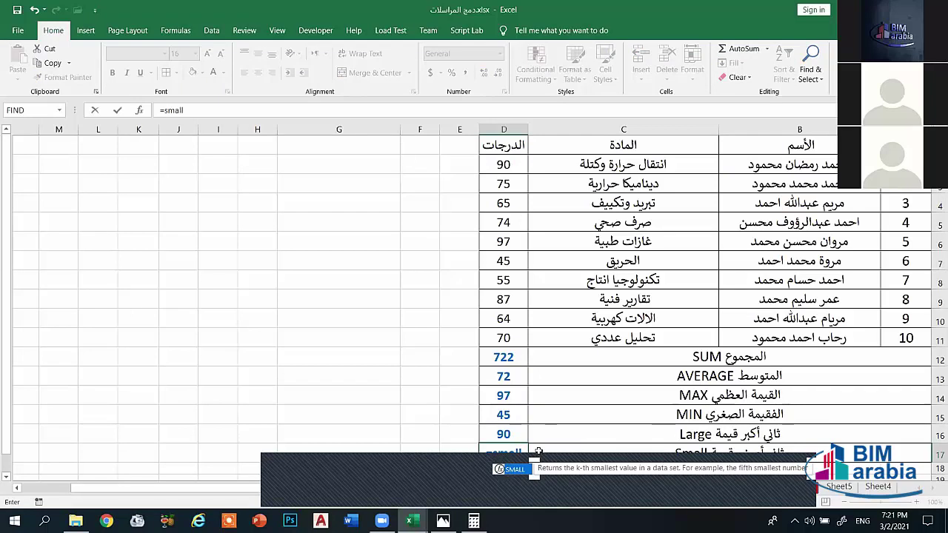
type("(")
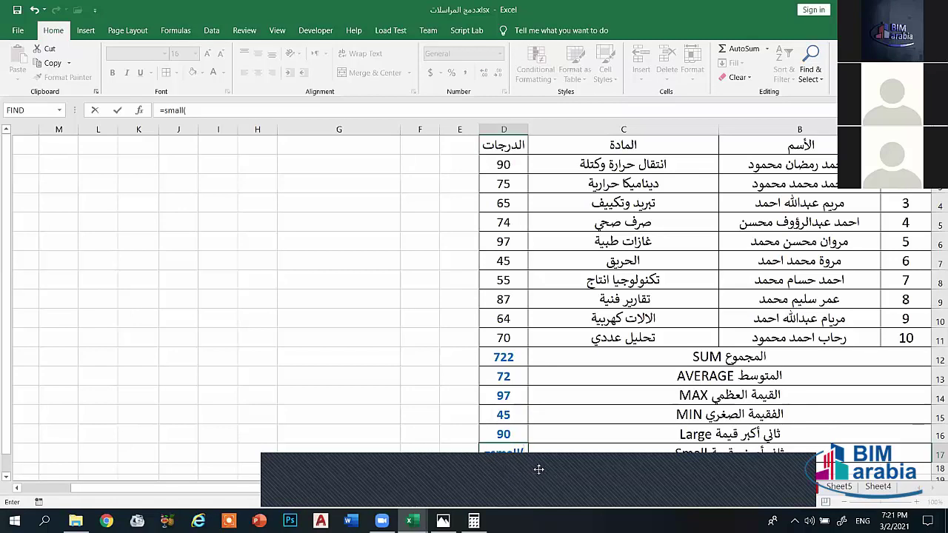
left_click_drag(506, 170, 524, 334)
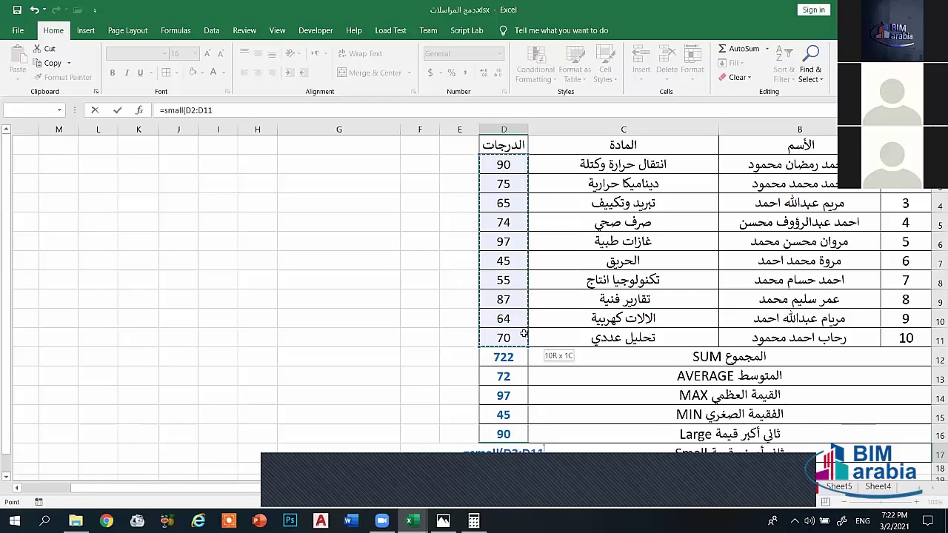
left_click_drag(524, 334, 524, 334)
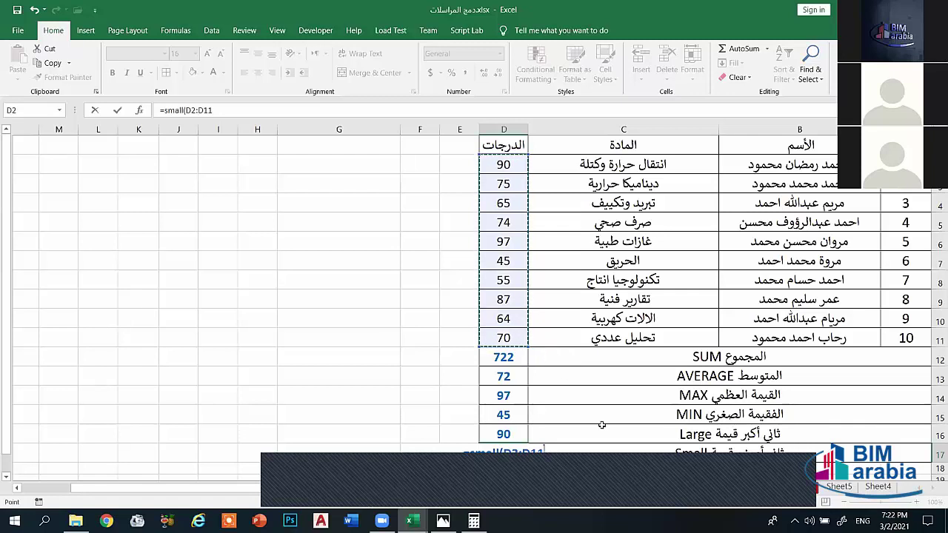
type(",")
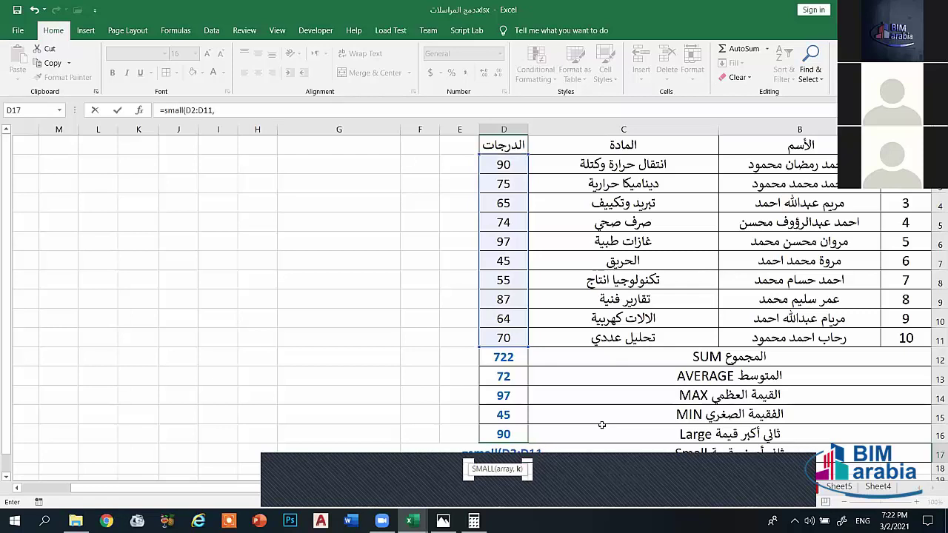
type("2")
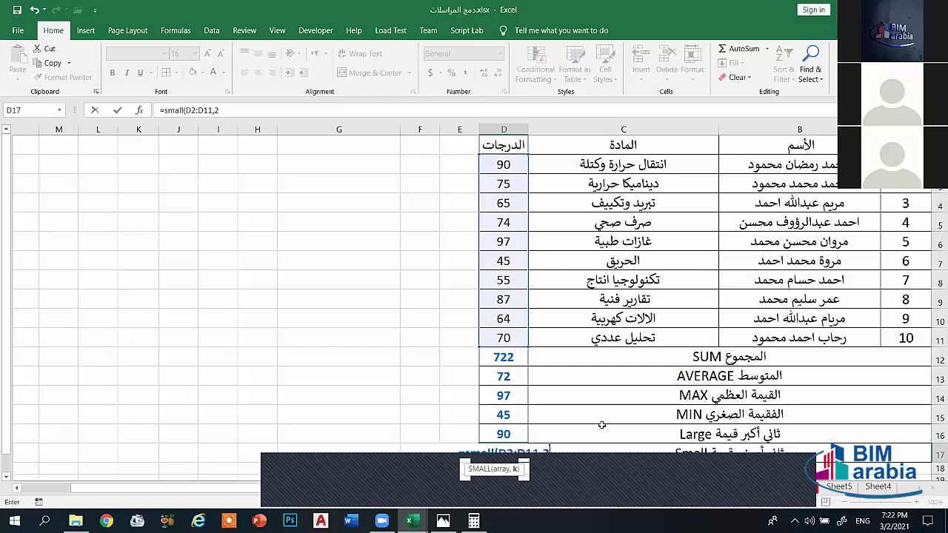
Step: Retype and commit =SMALL(D2:D11,2) in D17 so it shows 55
key("BackSpace")
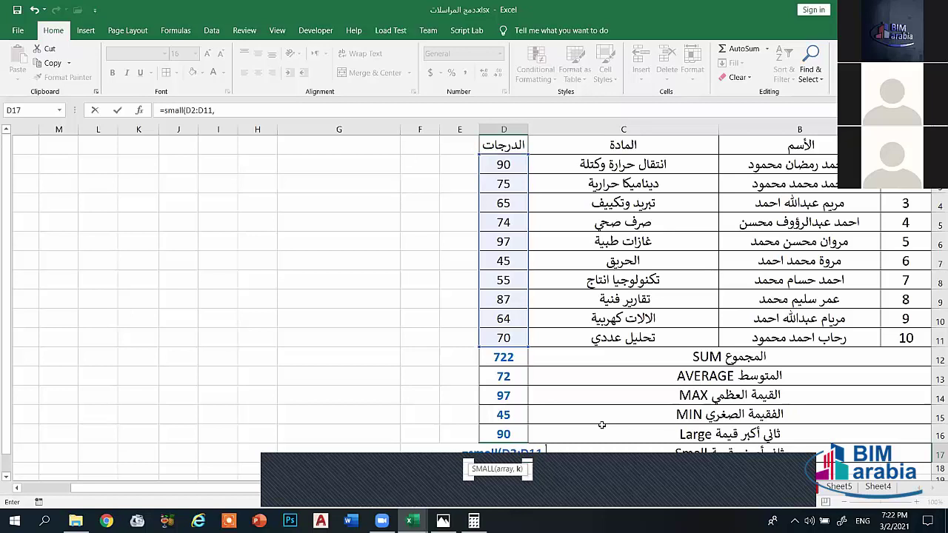
key("BackSpace")
key("BackSpace")
key("BackSpace")
key("BackSpace")
key("BackSpace")
key("BackSpace")
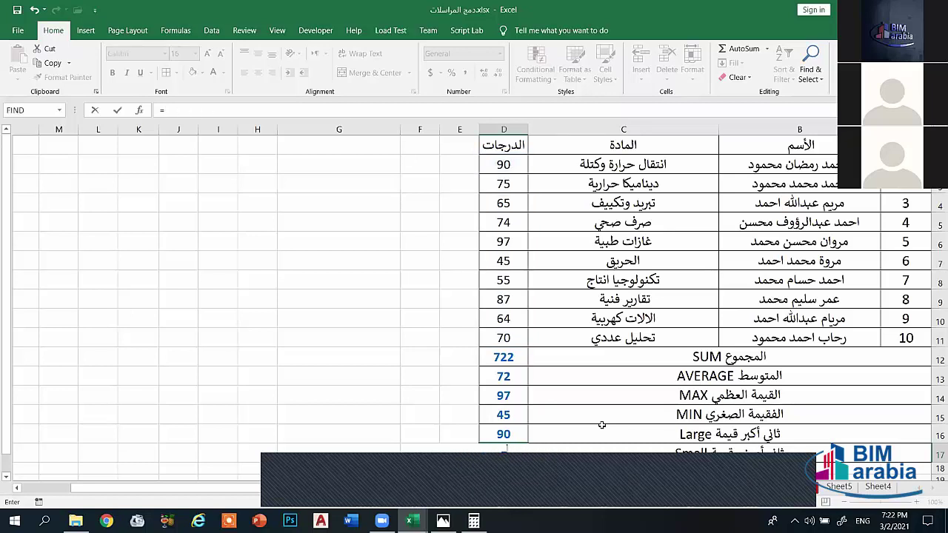
type("small")
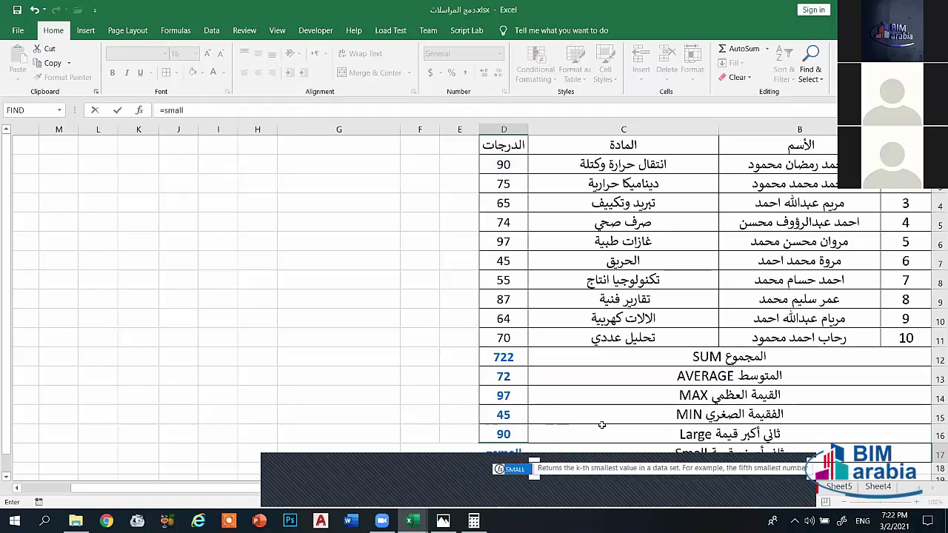
type("(")
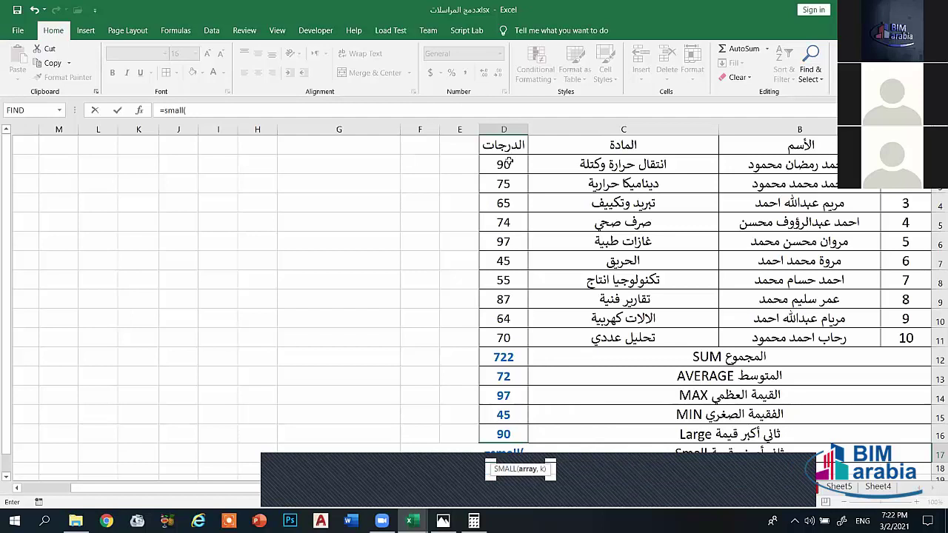
left_click_drag(509, 163, 504, 337)
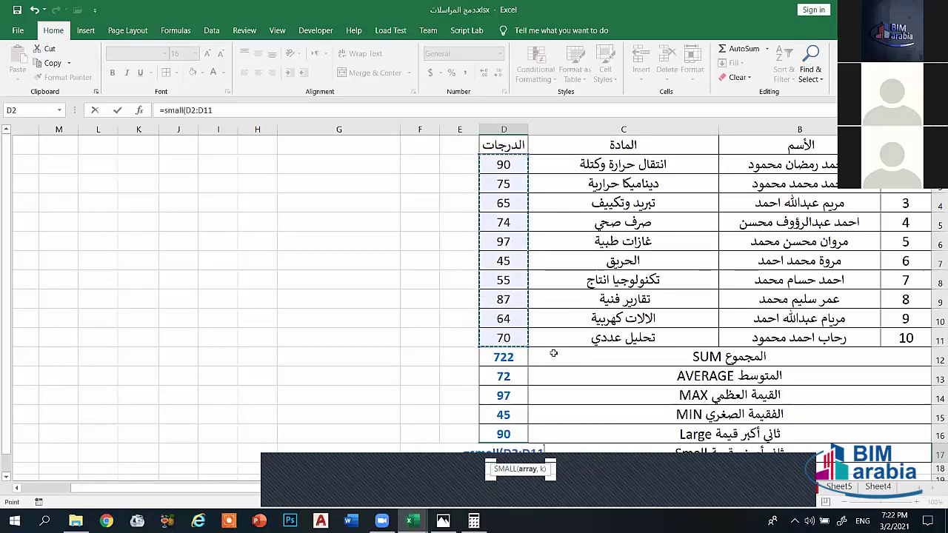
type(",")
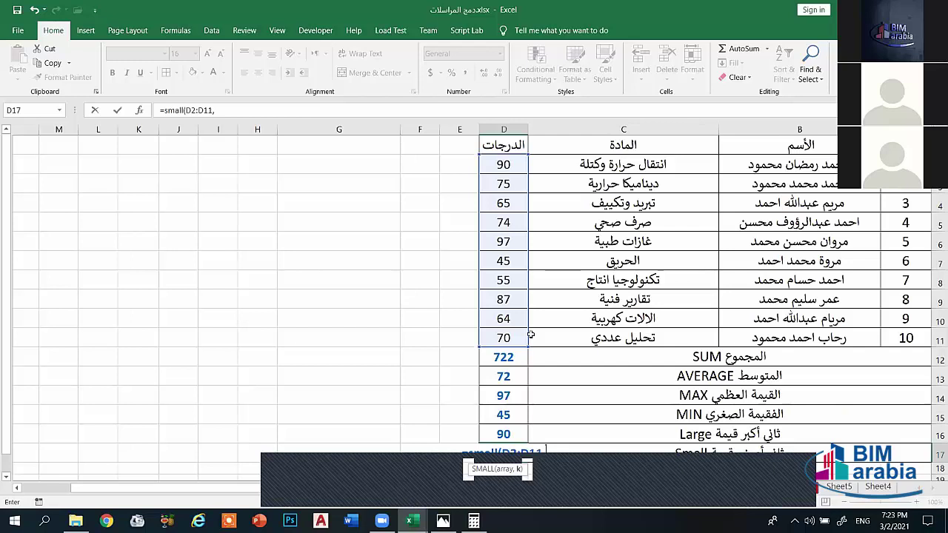
type("2")
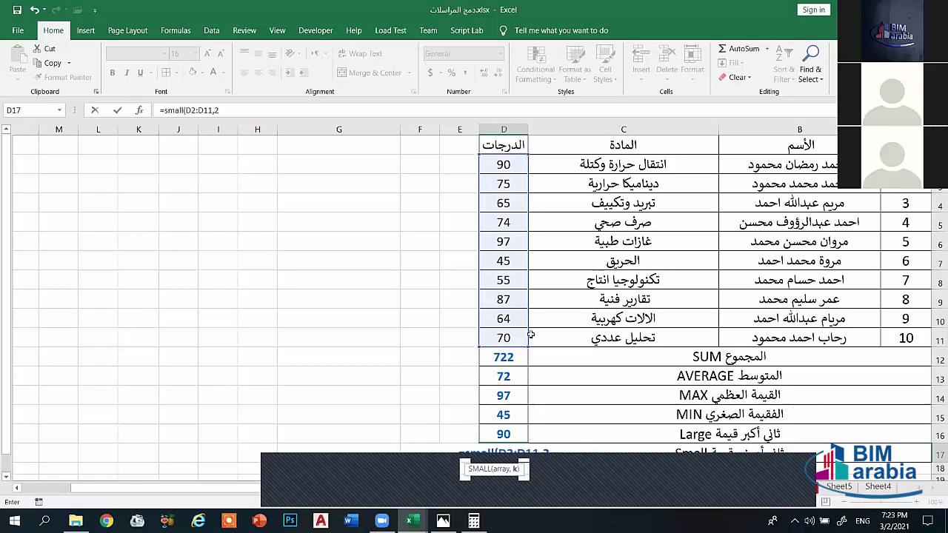
type(")")
key("Return")
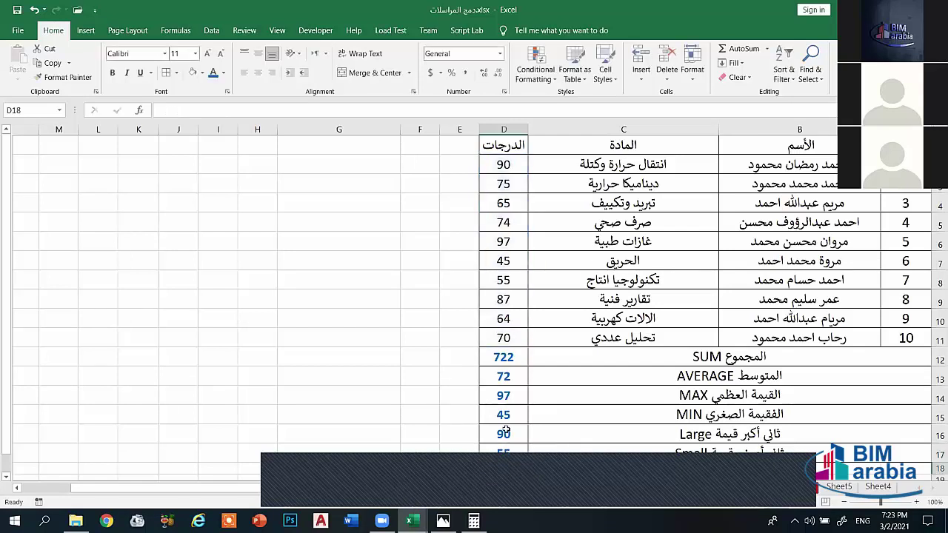
key("Up")
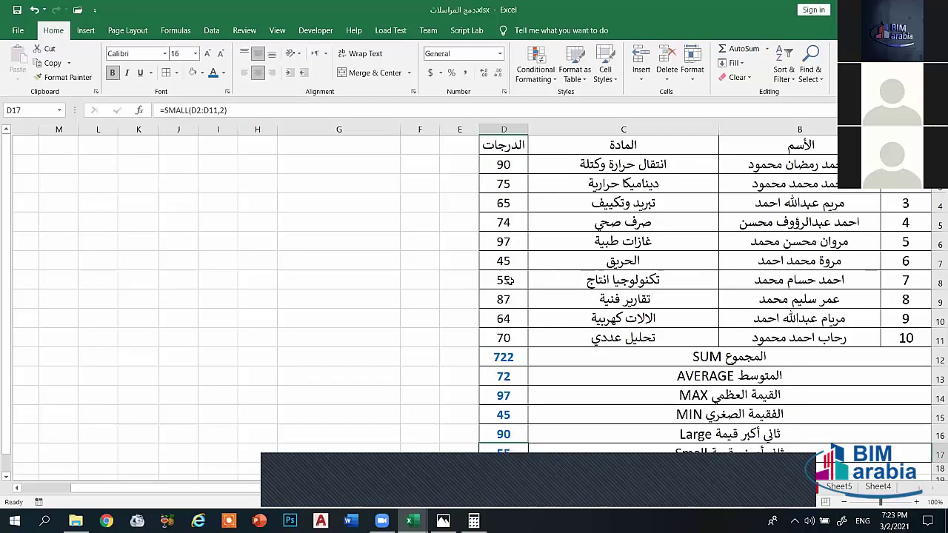
Step: Fill summary rows 12–17, SUM through Small, with light yellow
left_click(503, 260)
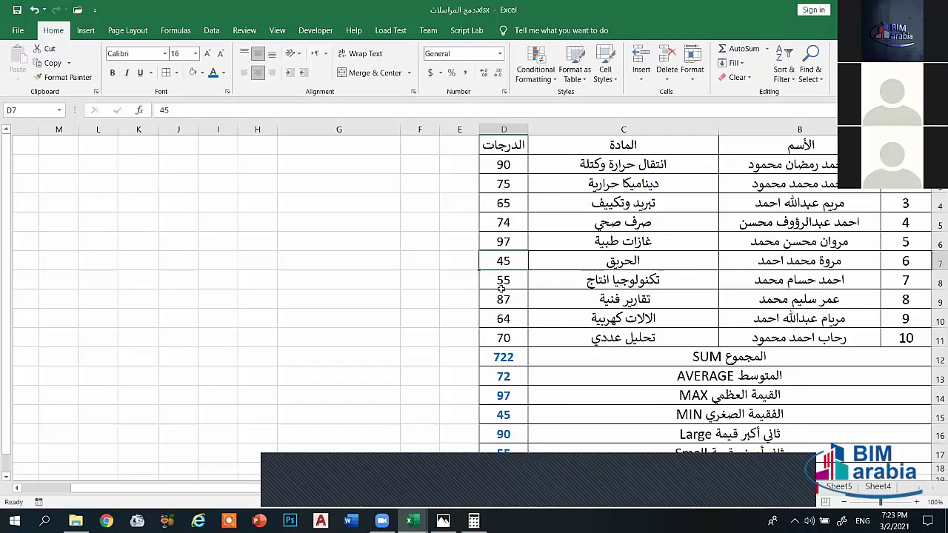
left_click(503, 287)
scroll(520, 337, "down", 2)
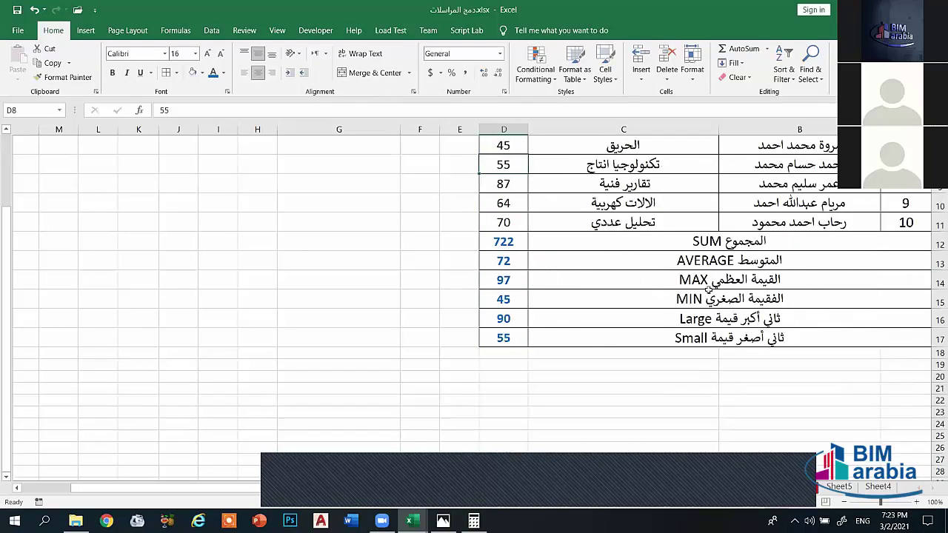
left_click(642, 299)
left_click_drag(641, 299, 643, 338)
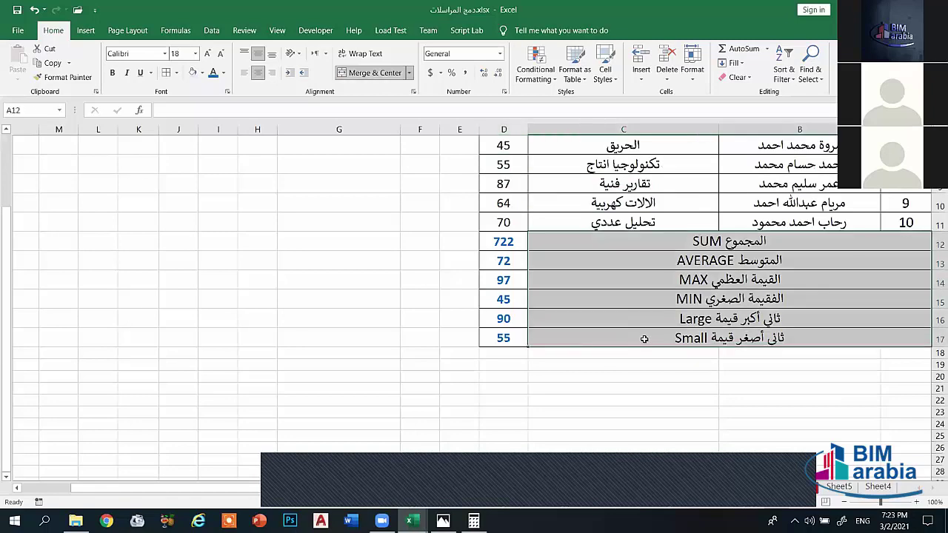
scroll(644, 337, "up", 2)
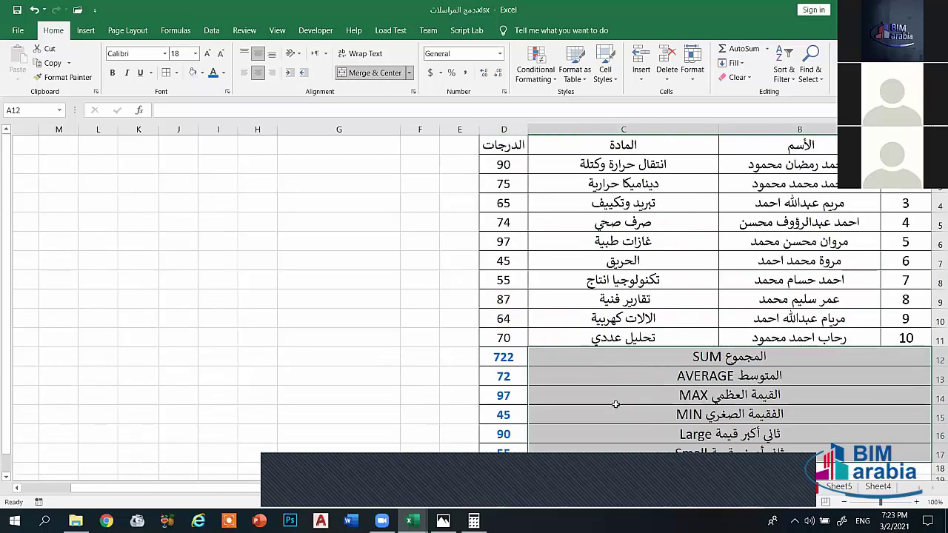
left_click(201, 72)
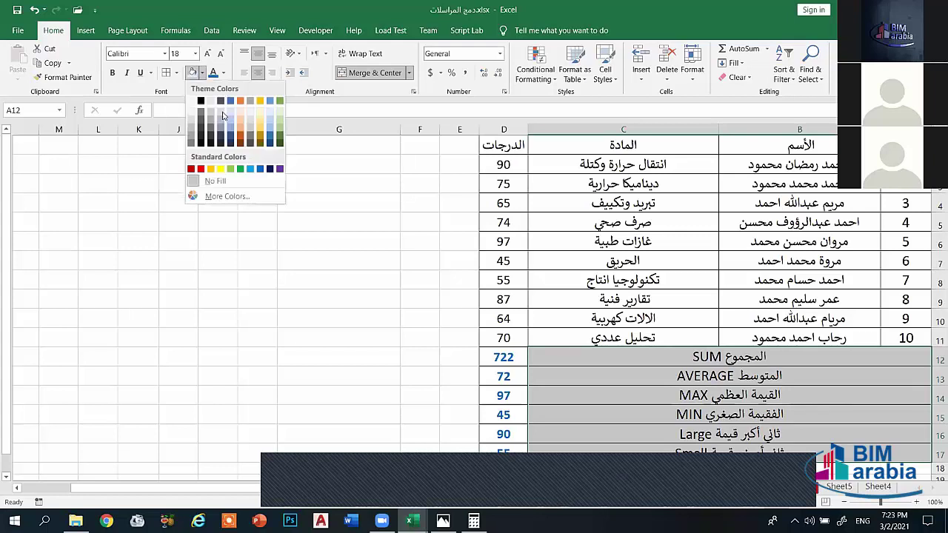
left_click(260, 115)
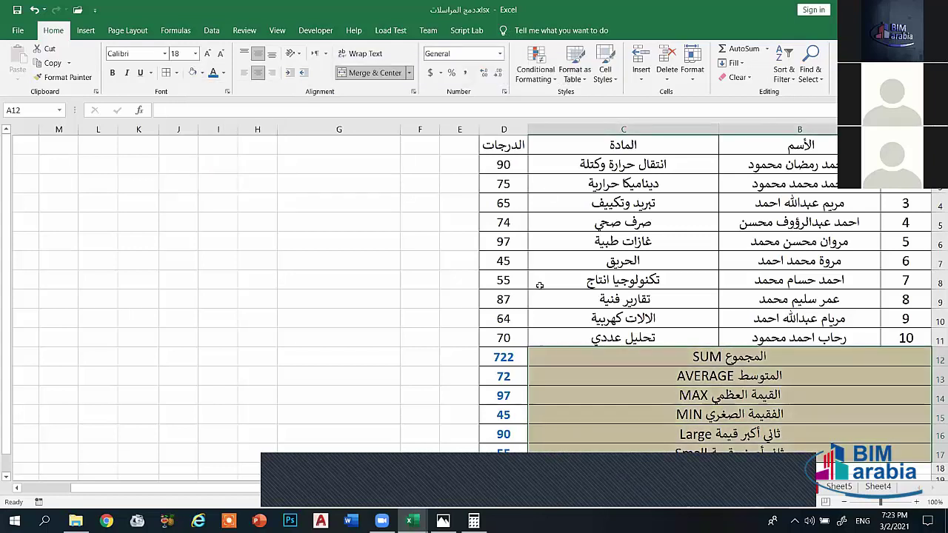
Step: Deselect to review the fill, select row 18's label cells and recheck D17's formula
scroll(605, 422, "down", 3)
left_click(704, 319)
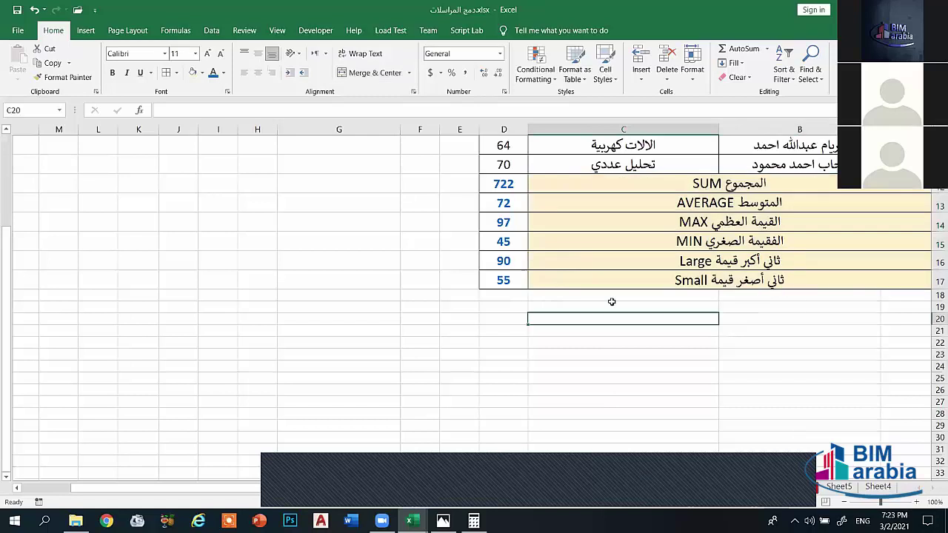
left_click_drag(593, 293, 896, 296)
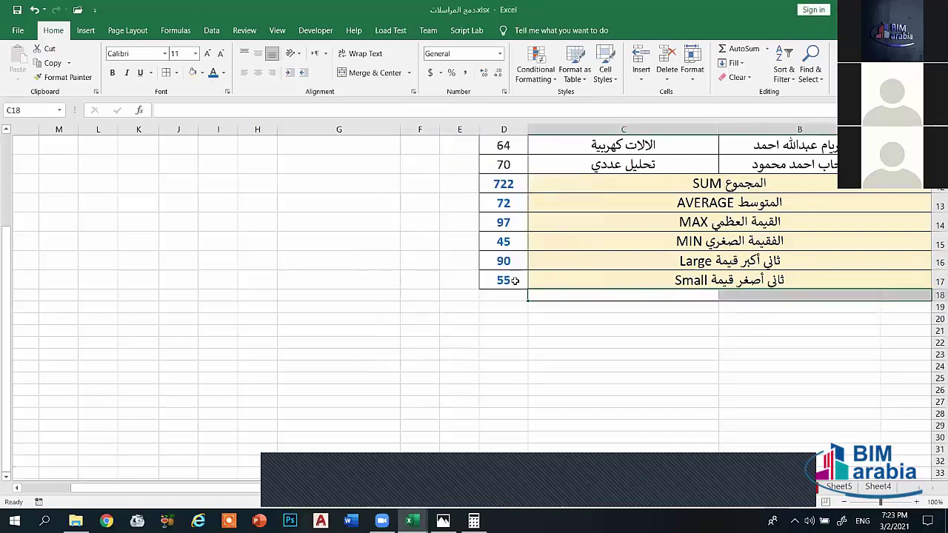
left_click(516, 278)
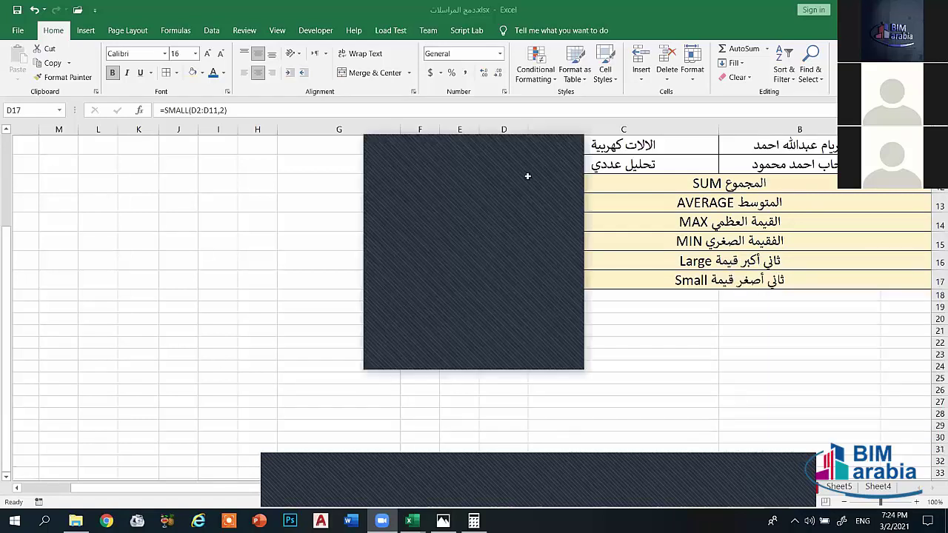
scroll(528, 176, "up", 3)
scroll(527, 176, "down", 5)
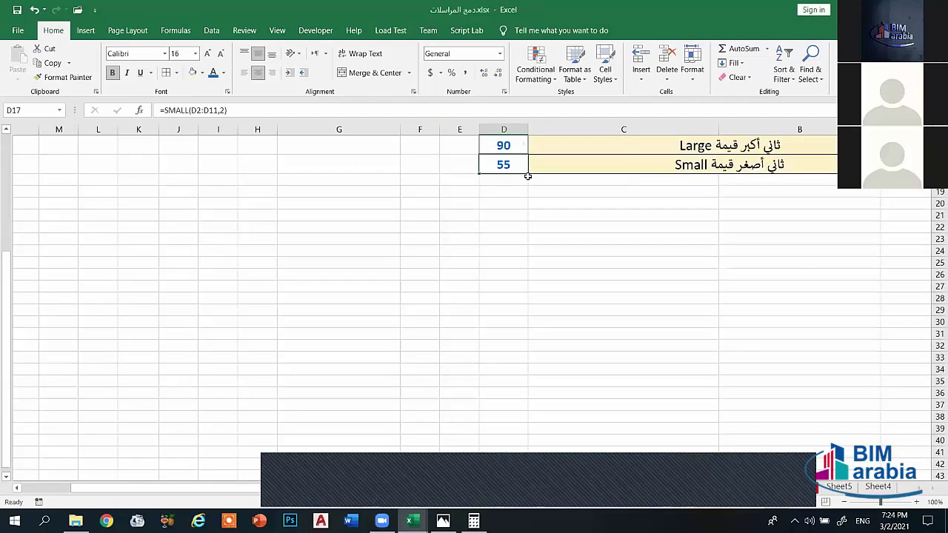
scroll(528, 176, "up", 1)
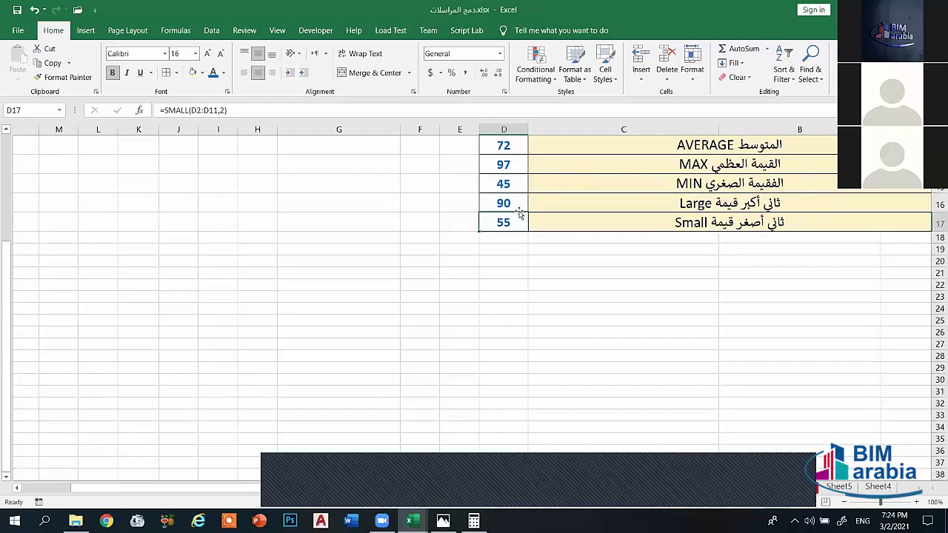
Step: Re-enter D17 as =SMALL(D2:D11,2), returning 55, then select row 18's label cells
key("BackSpace")
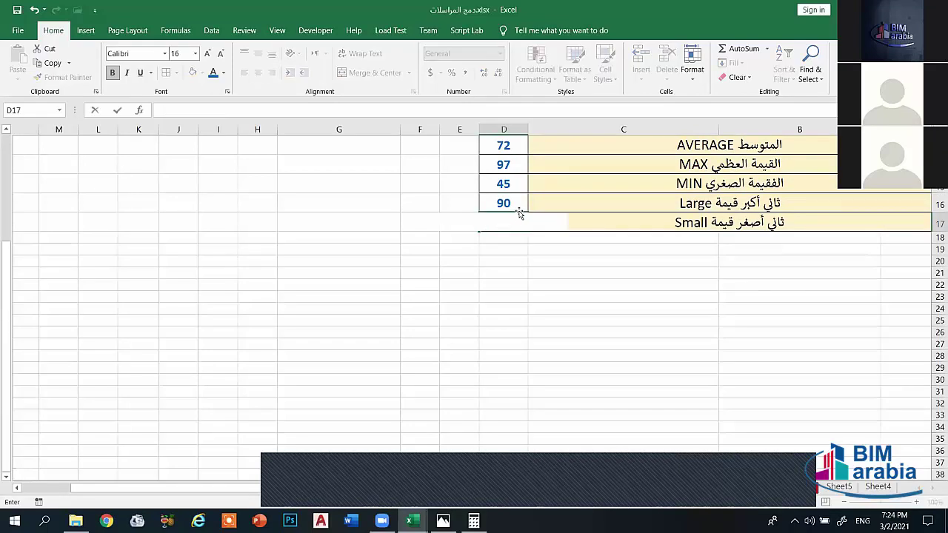
type("=sma")
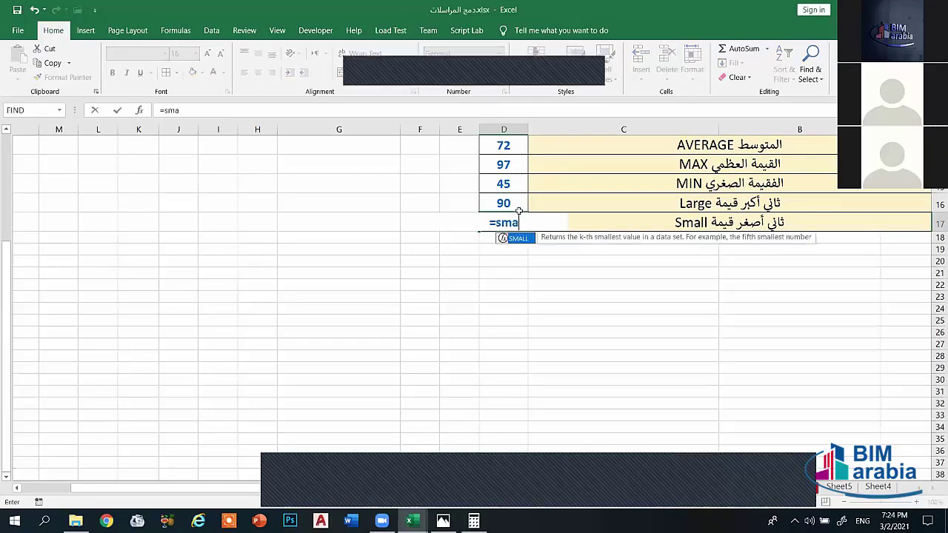
type("ll")
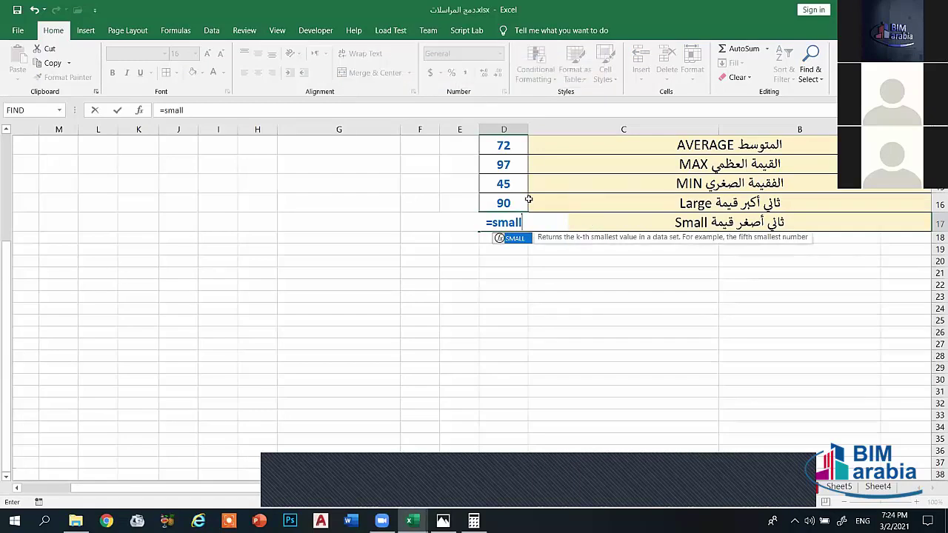
type("(")
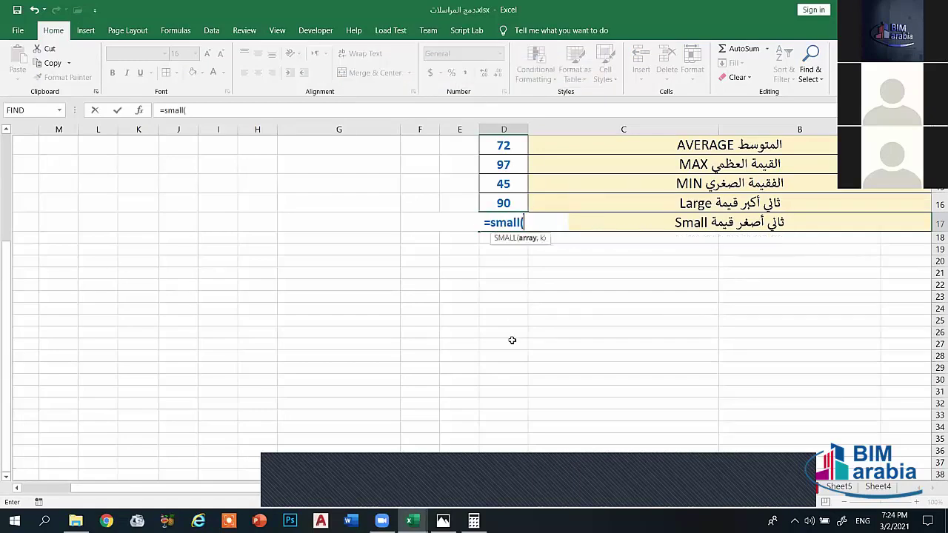
scroll(564, 354, "up", 4)
left_click_drag(504, 164, 504, 260)
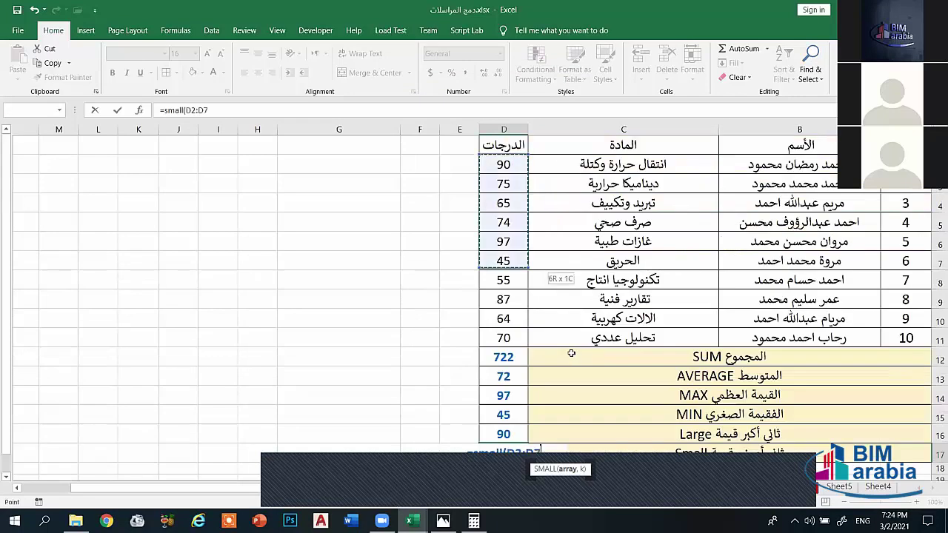
left_click_drag(572, 354, 571, 349)
scroll(571, 355, "down", 2)
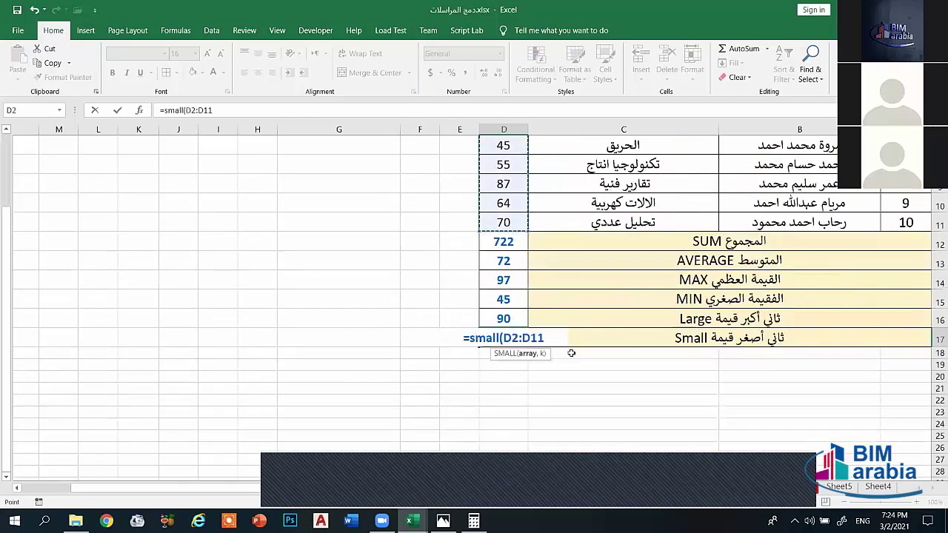
type(",")
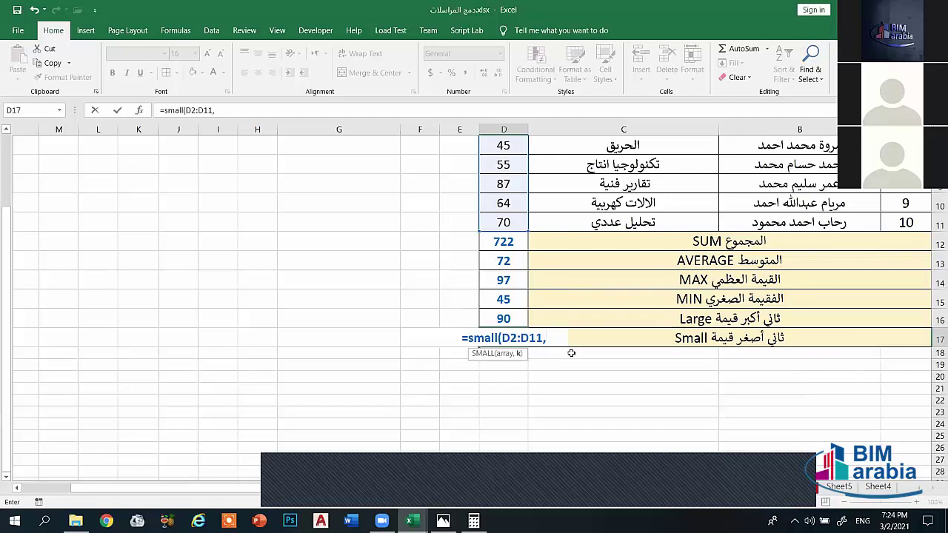
type("2)")
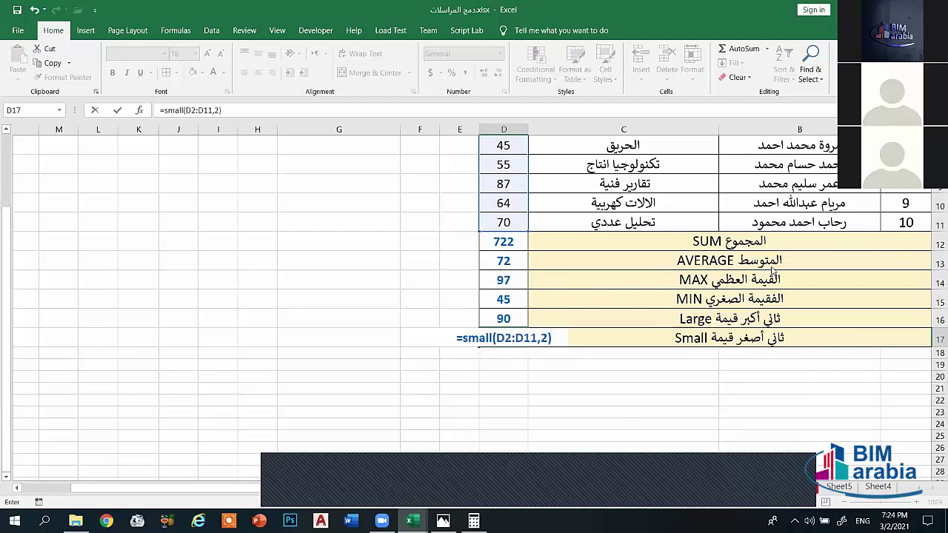
key("Return")
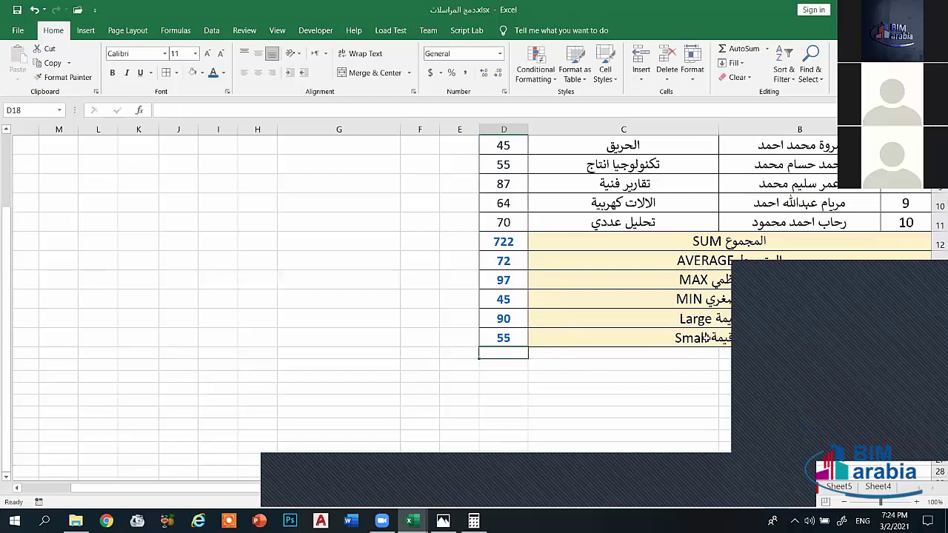
key("Up")
key("Up")
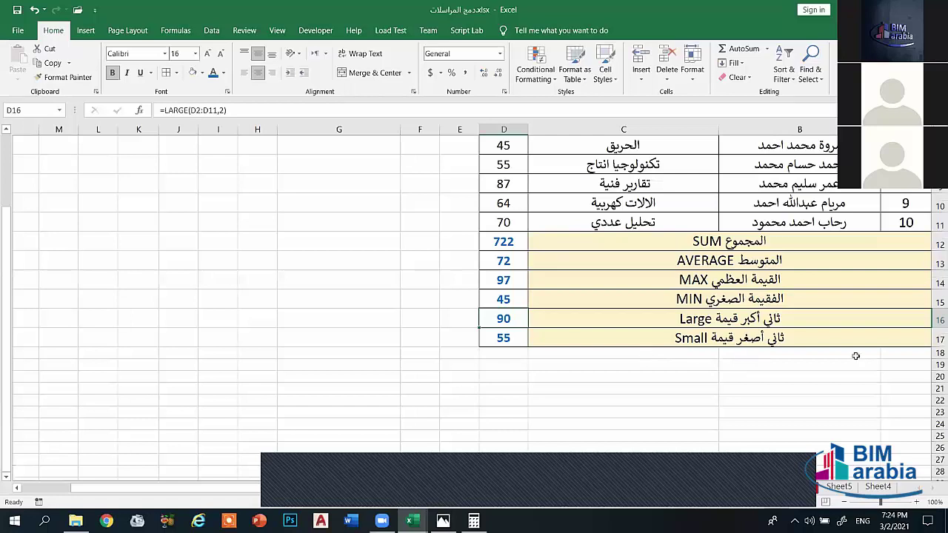
left_click_drag(593, 353, 815, 354)
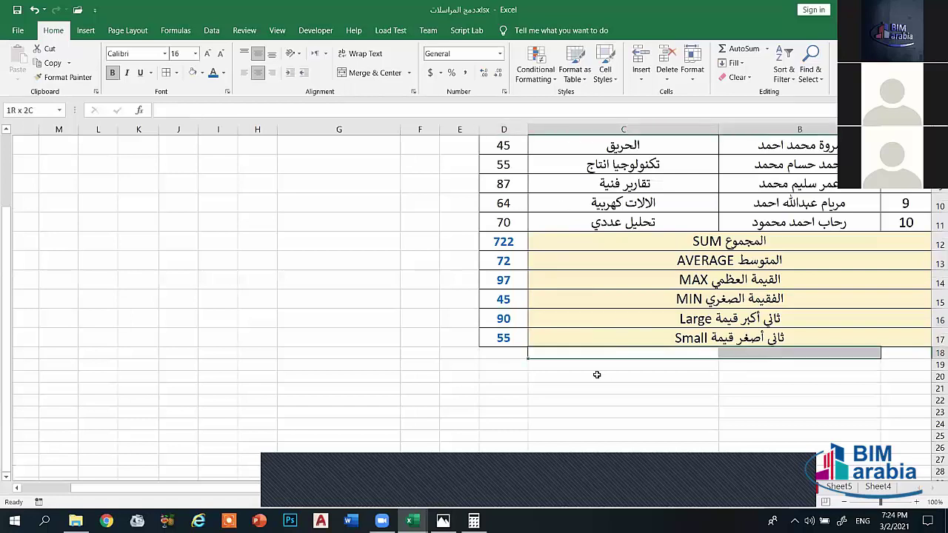
Step: Merge A19:C19 and paint row 17's yellow bordered merged format onto rows 18–20
left_click_drag(711, 364, 904, 364)
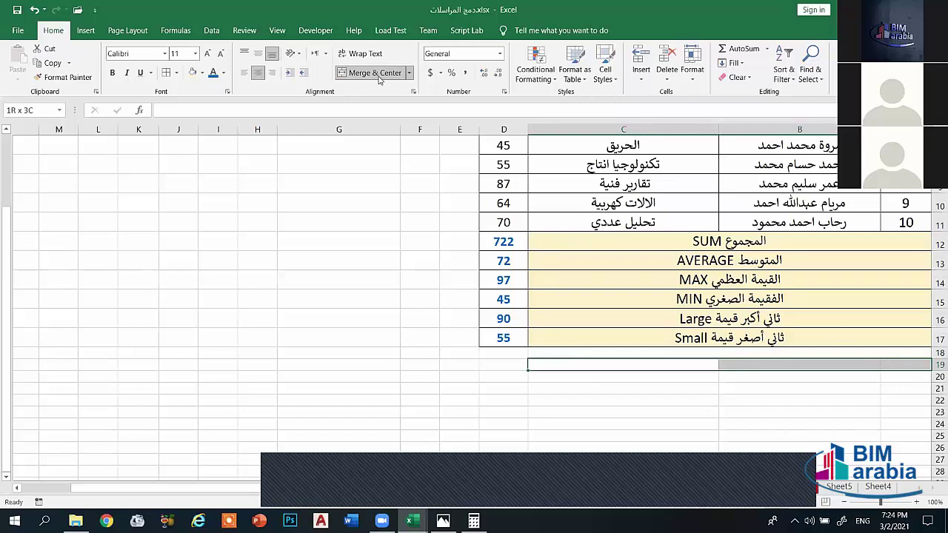
left_click(375, 72)
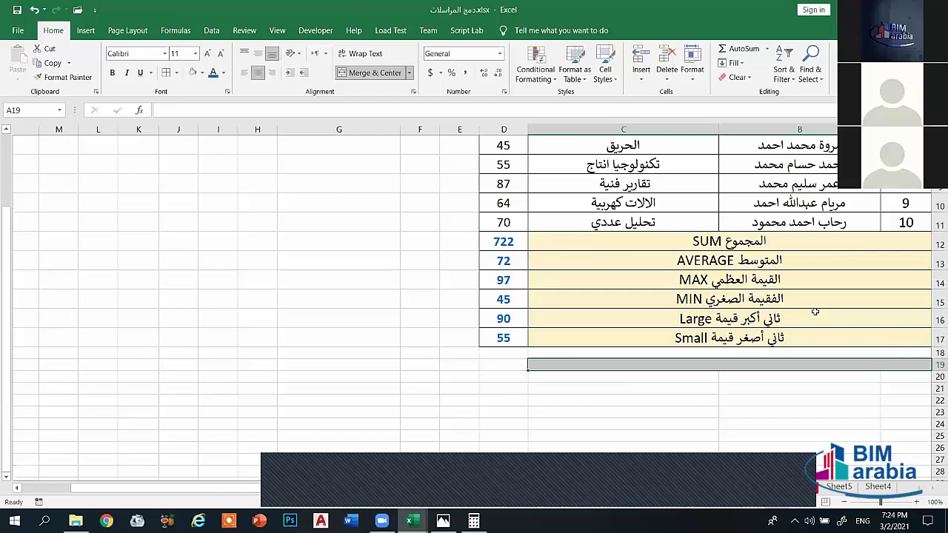
left_click_drag(622, 376, 904, 376)
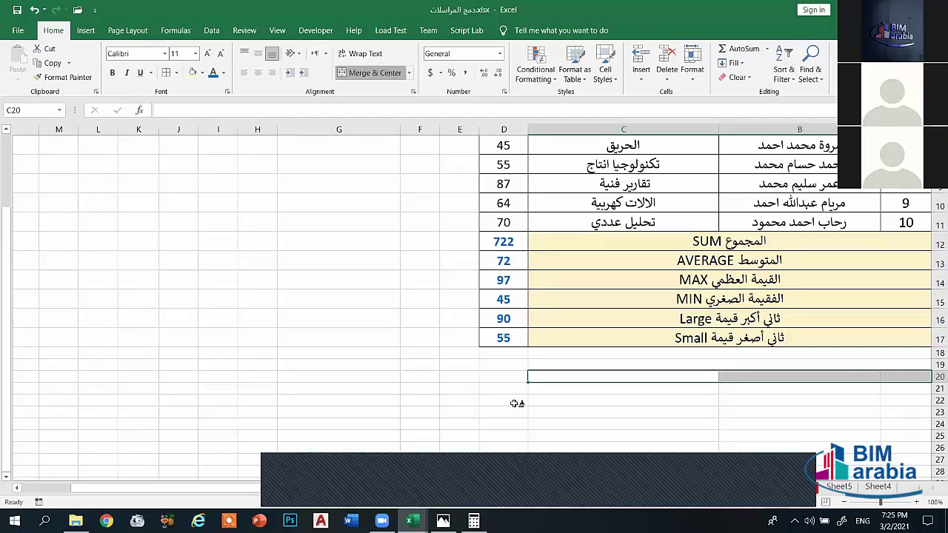
left_click_drag(504, 353, 906, 376)
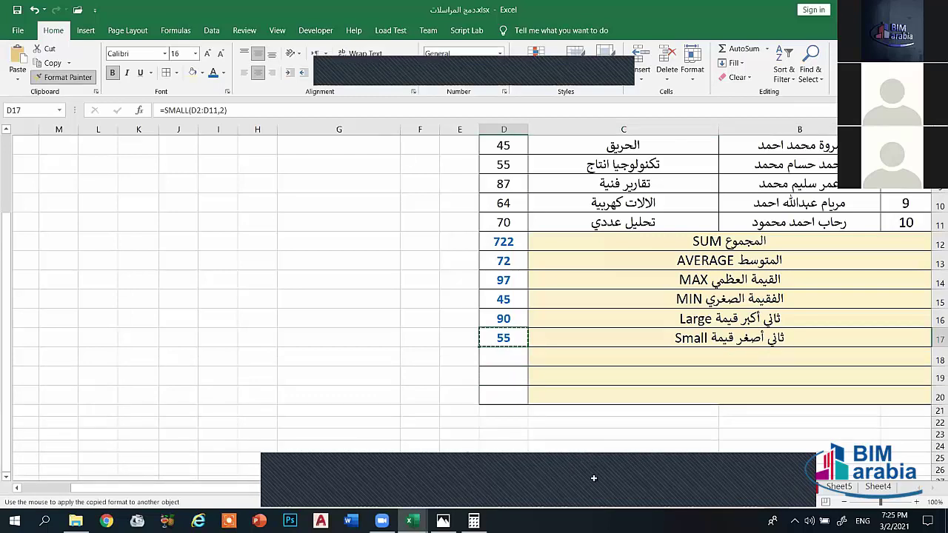
key("Escape")
key("Down")
key("Left")
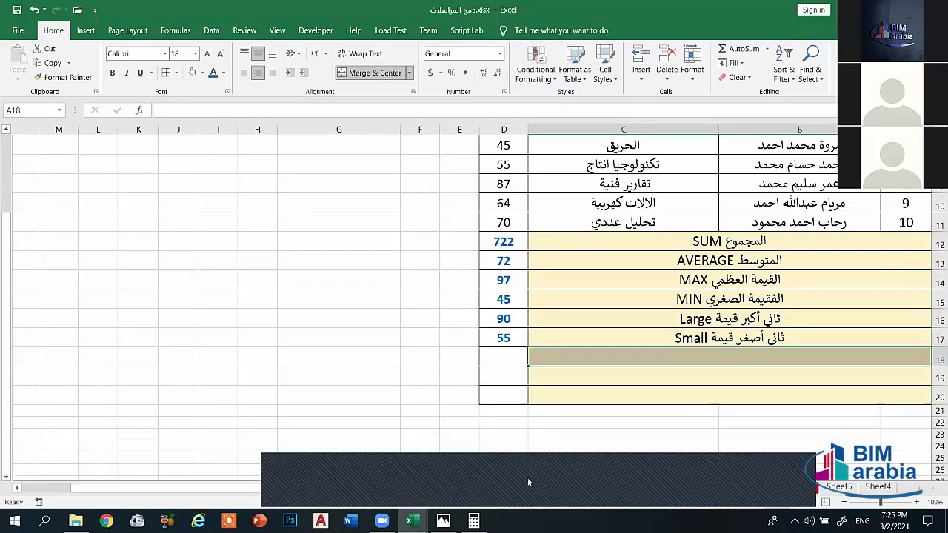
Step: Check the merged MAX label, then select the new merged label cell in row 18
left_click(664, 286)
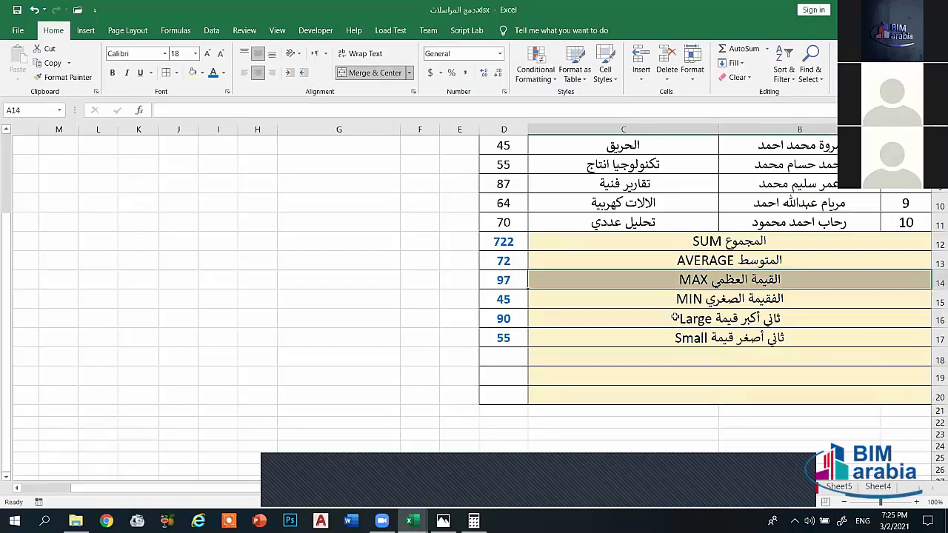
scroll(689, 408, "up", 2)
scroll(704, 482, "down", 1)
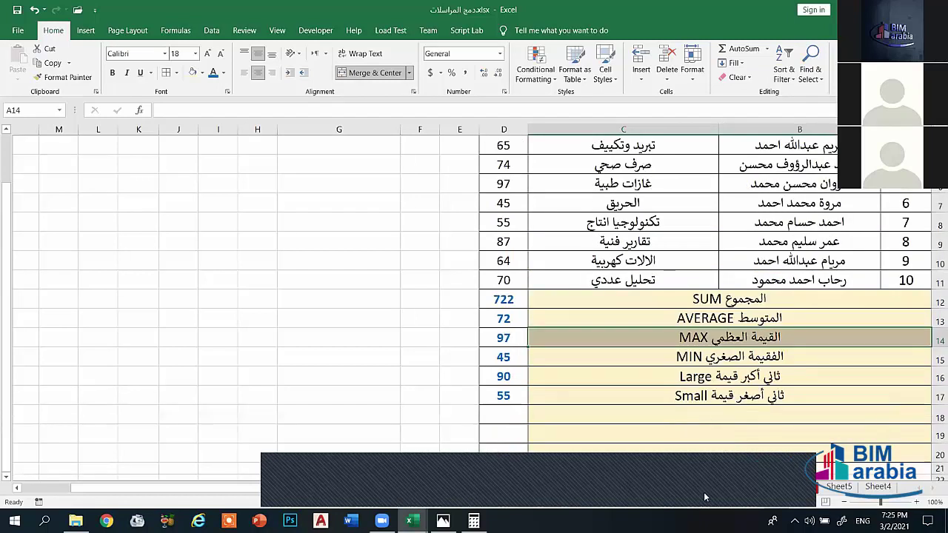
scroll(715, 422, "up", 1)
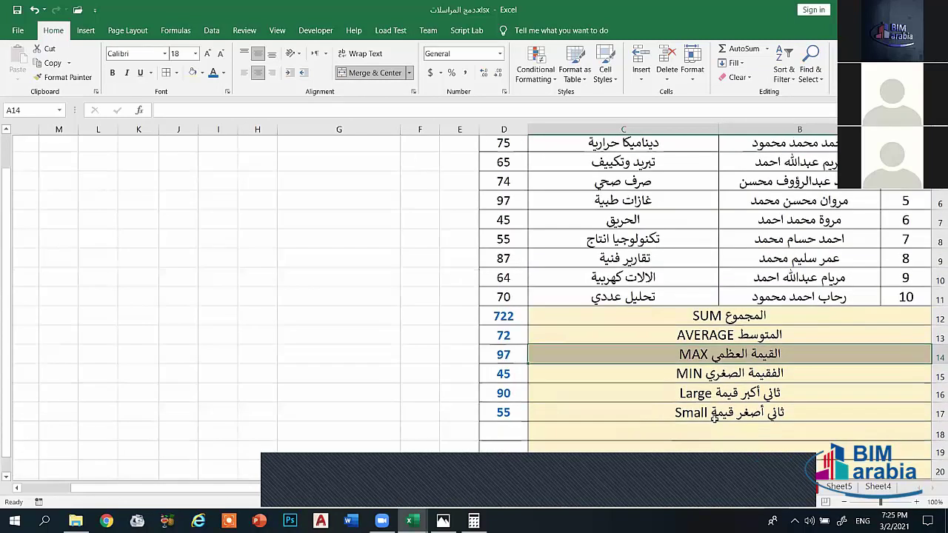
left_click(704, 432)
scroll(704, 428, "down", 1)
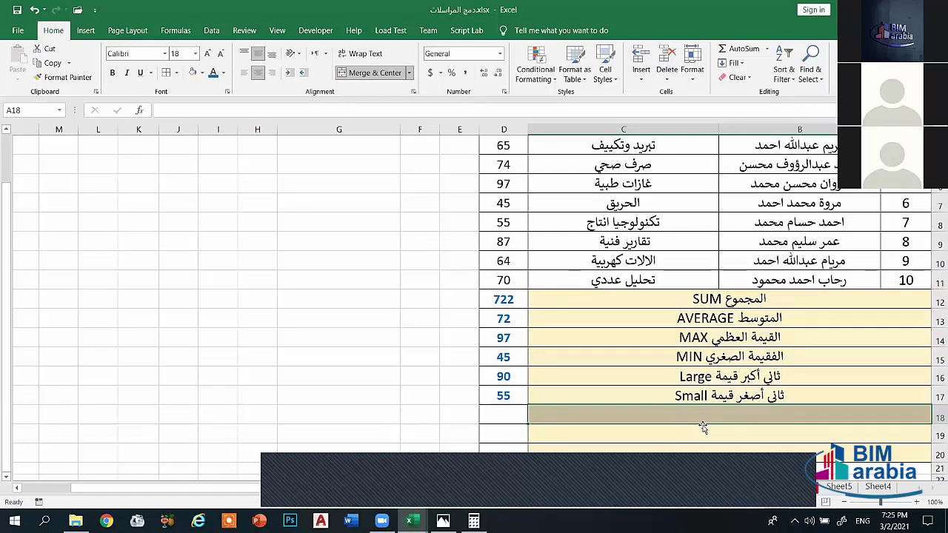
Step: Label row 18 'عد الأرقام Count'
type("h")
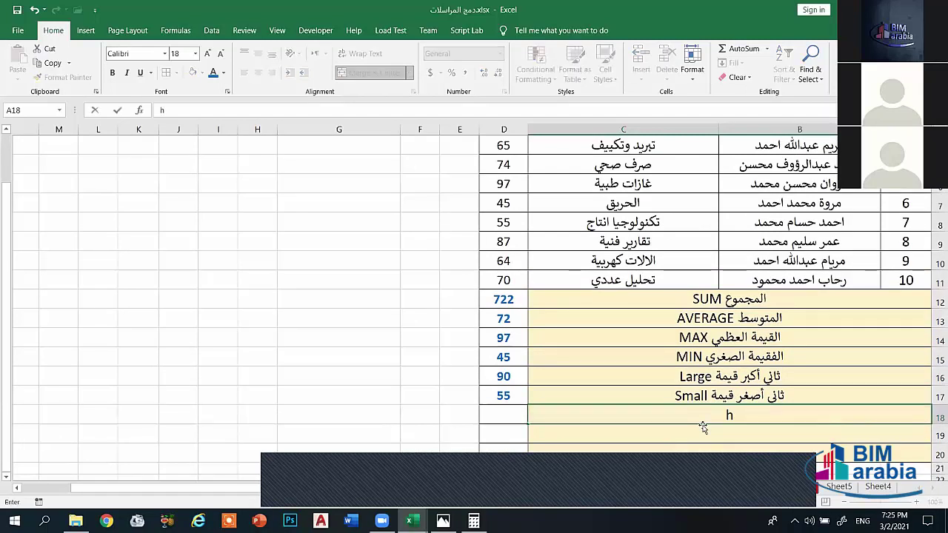
key("BackSpace")
type("عد")
type(" الأرق")
type("ام")
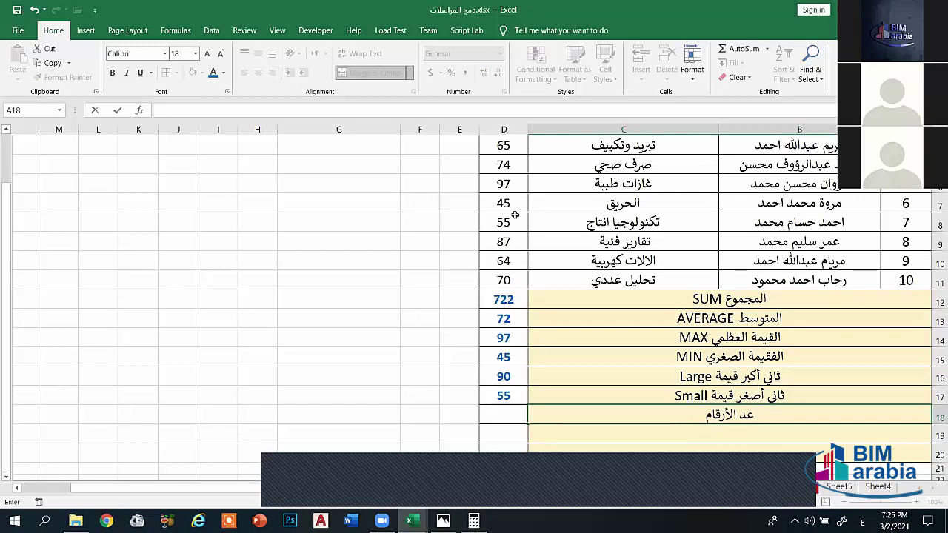
scroll(515, 215, "up", 1)
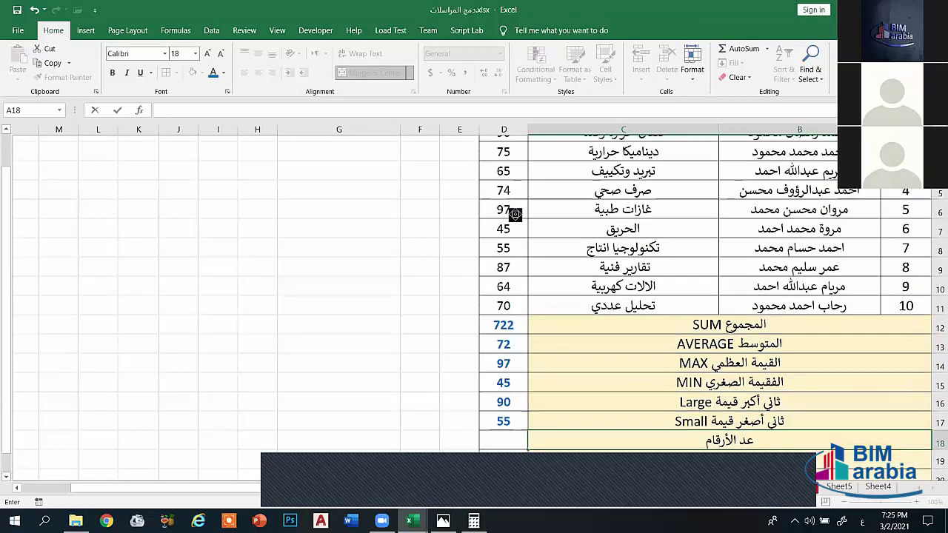
scroll(515, 215, "down", 1)
left_click(701, 434)
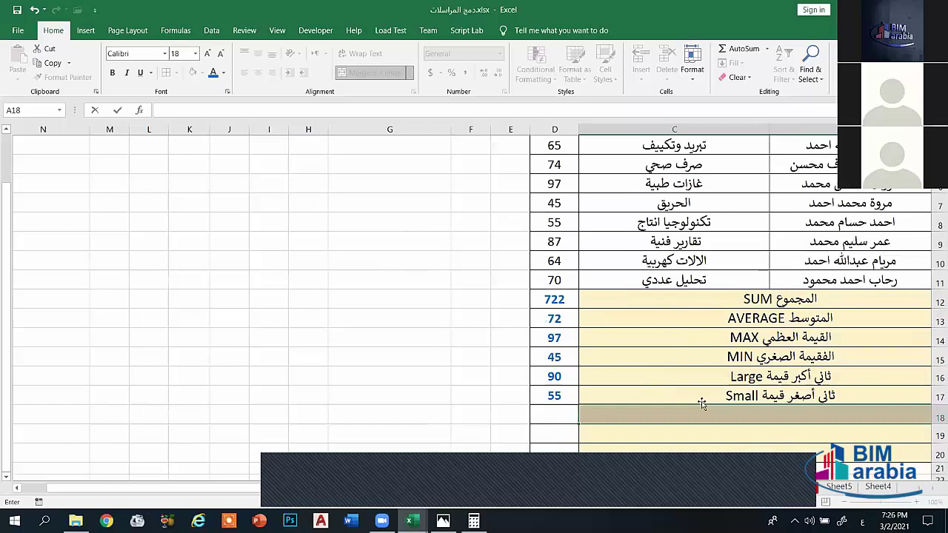
key("ctrl+Return")
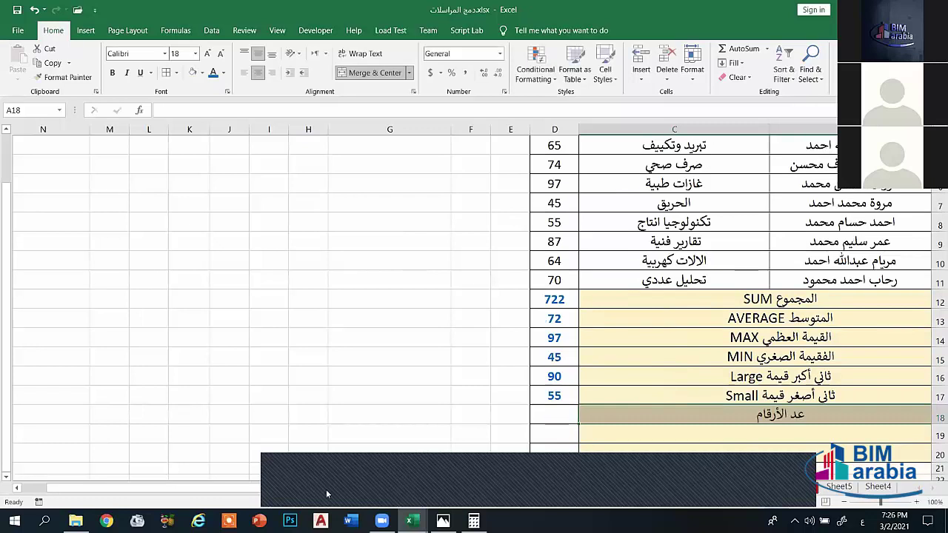
scroll(364, 485, "right", 1)
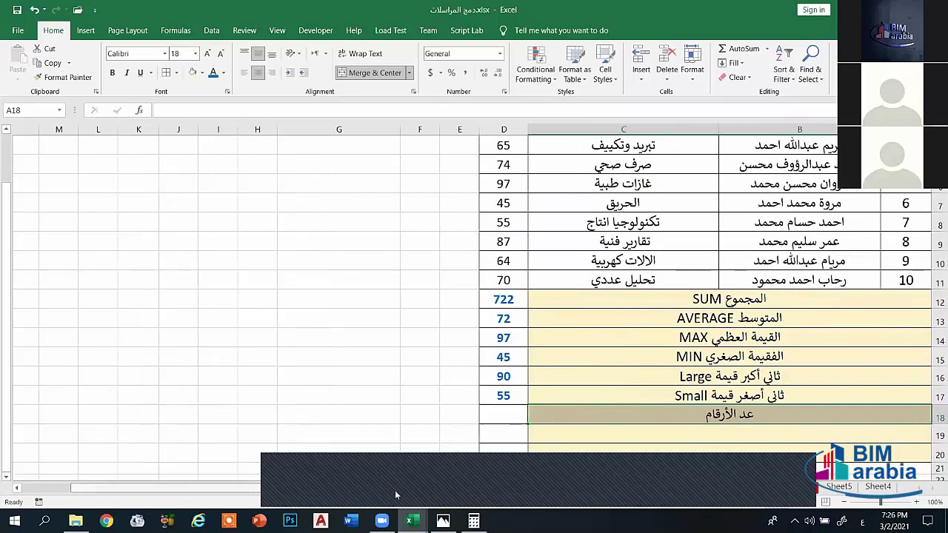
scroll(693, 317, "down", 2)
double_click(692, 302)
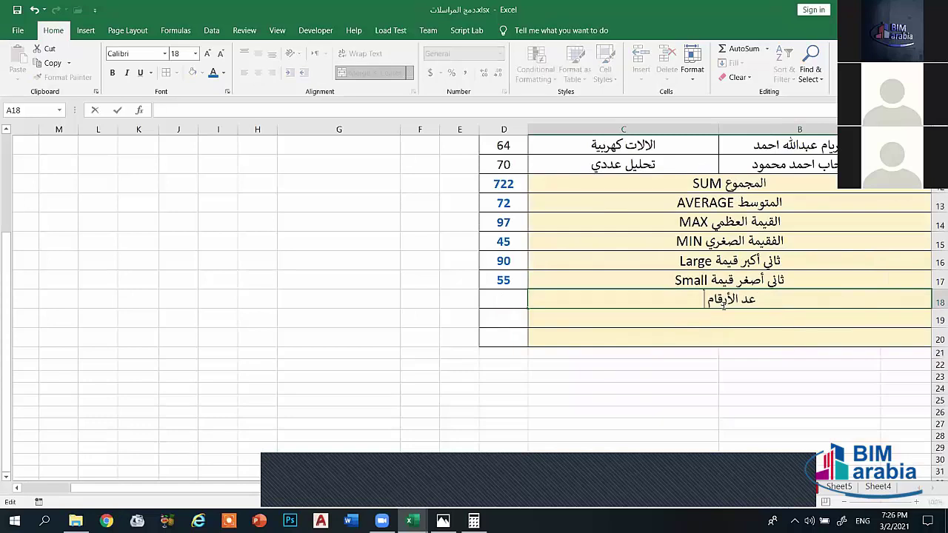
type("Count")
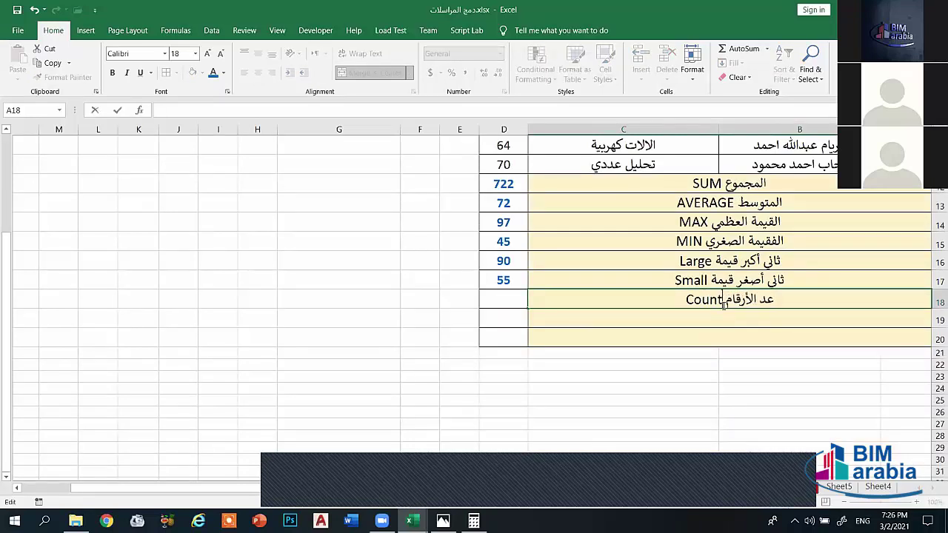
left_click(721, 317)
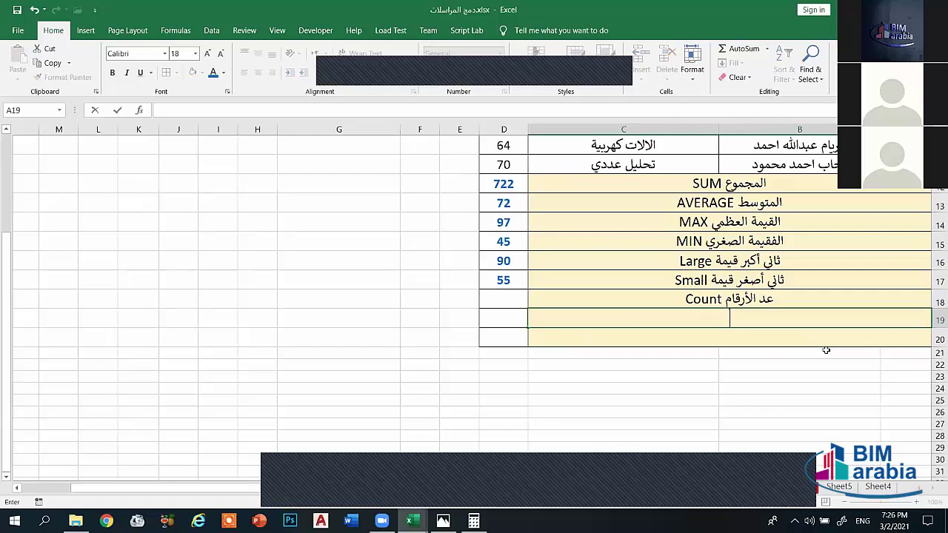
Step: Label row 19 'عدد الأرقام والنصوص CountA'
key("alt+shift")
type("عدد")
type(" الأر")
type("قام والنص")
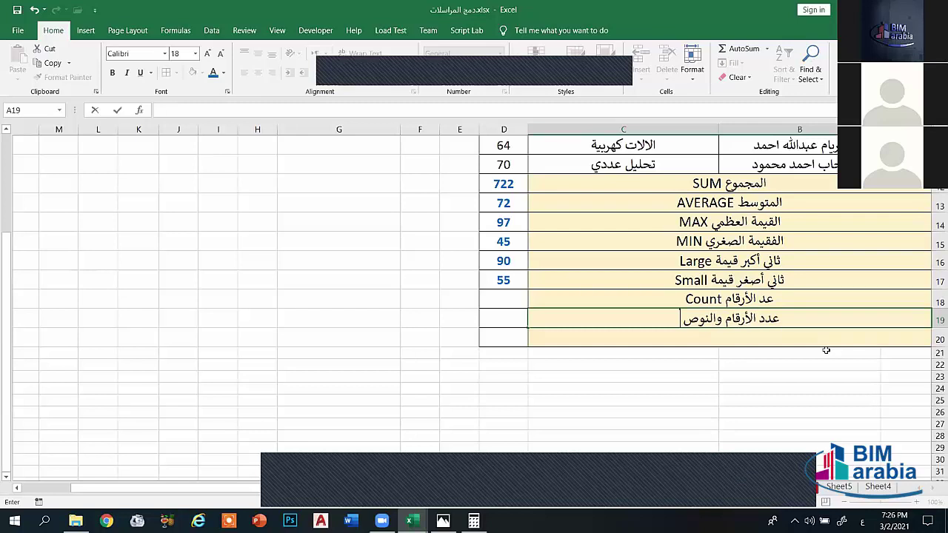
key("BackSpace")
key("BackSpace")
type("ص")
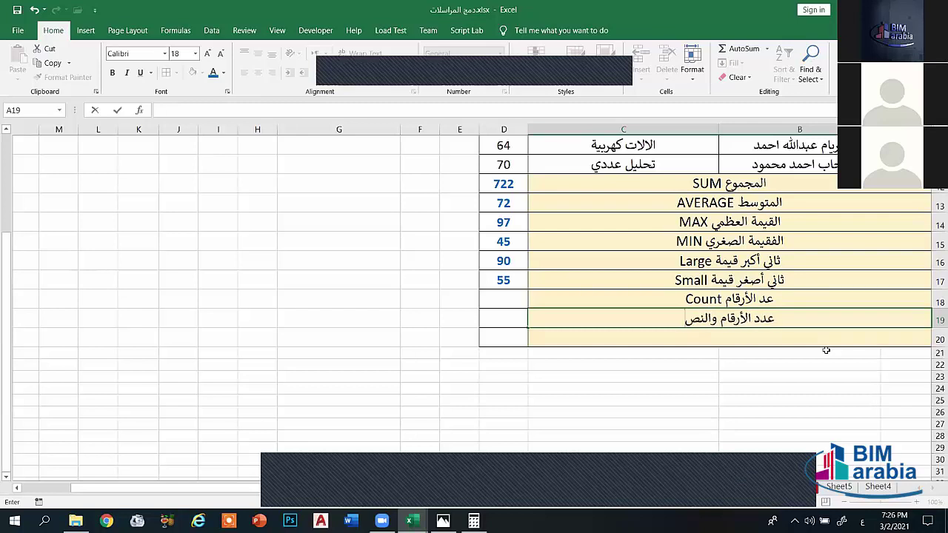
type("وص")
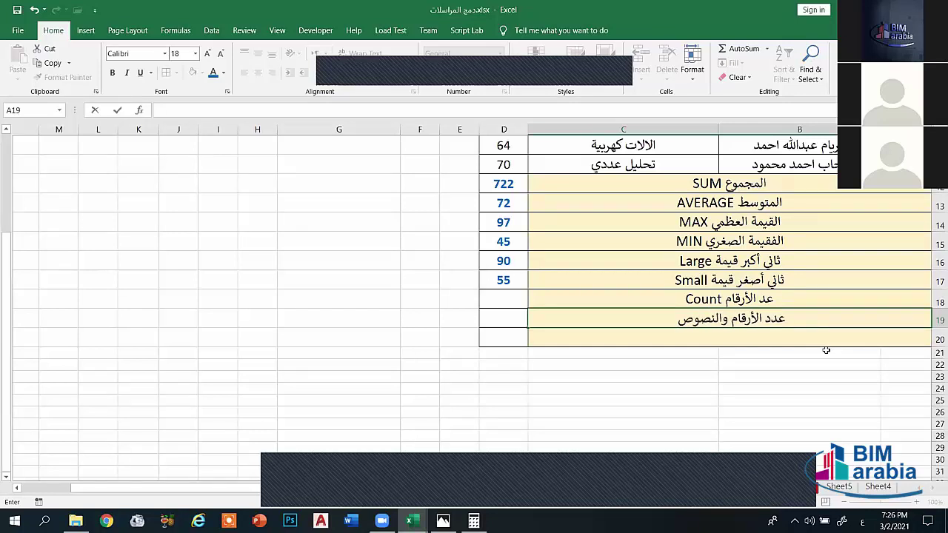
key("alt+shift")
type("Cou")
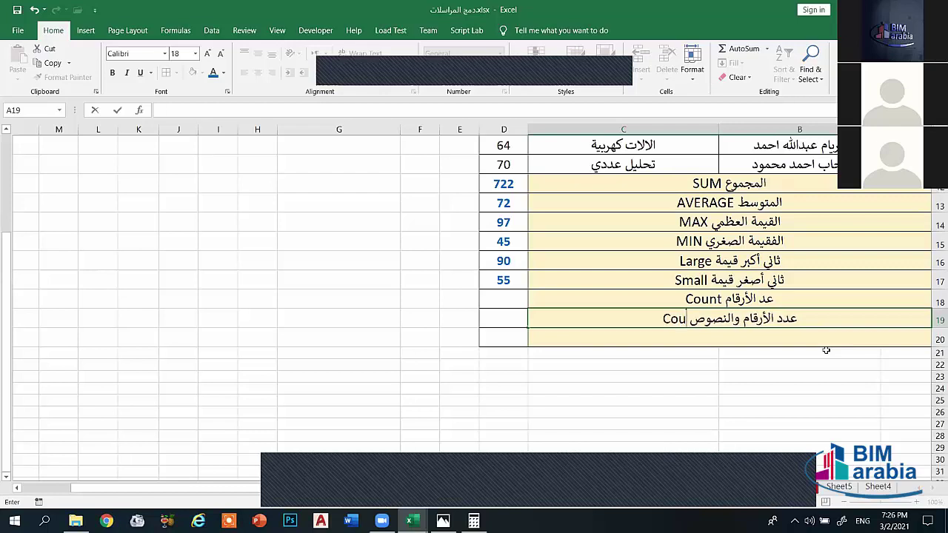
type("nt")
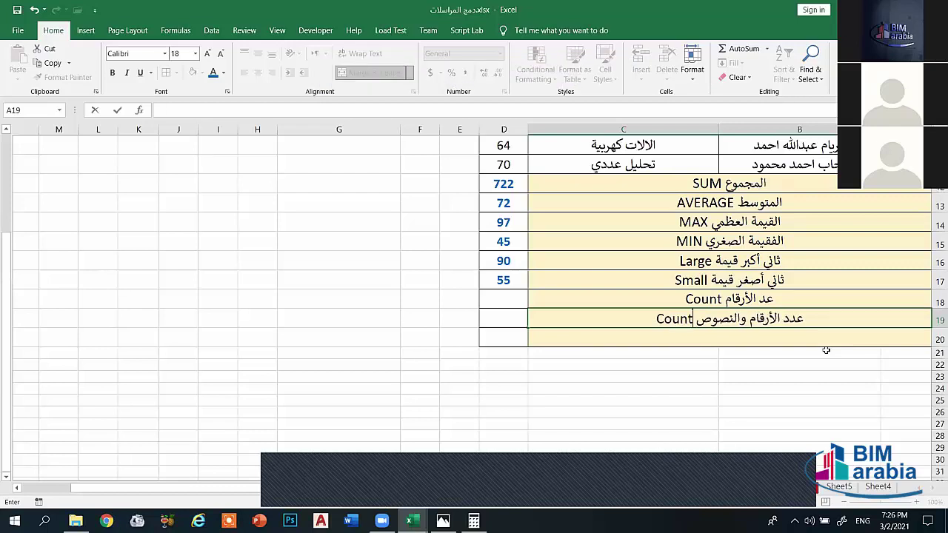
type("A")
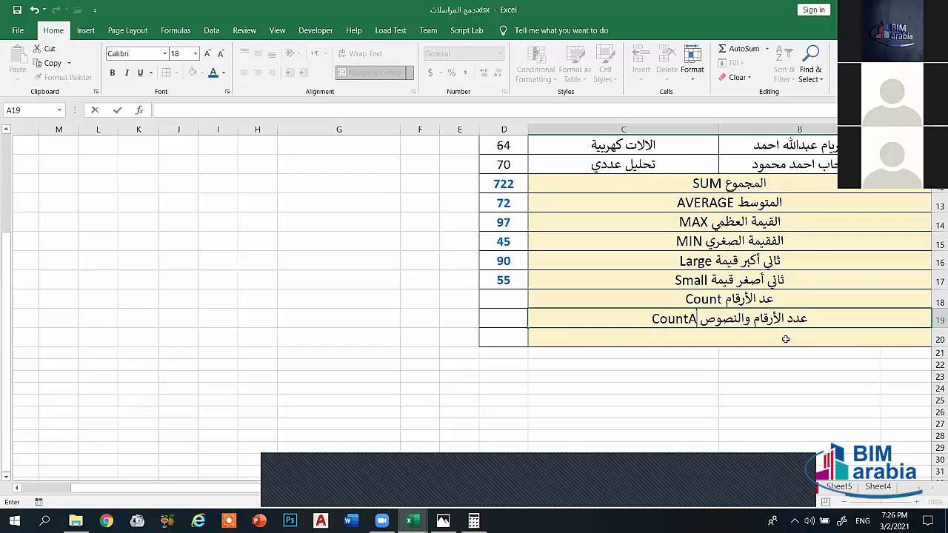
key("Return")
Step: Type row 20's label 'عدد الخلايا الفارغة CountBlank'
type("u")
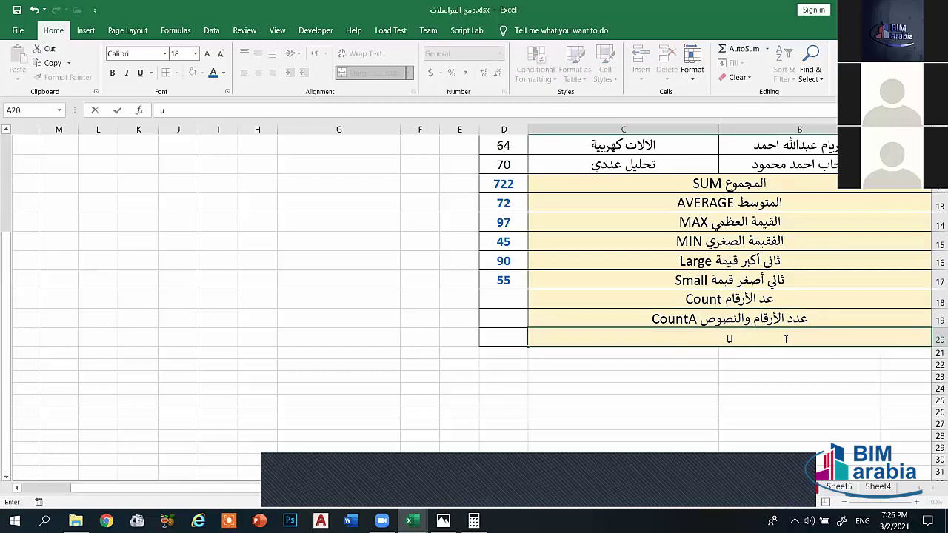
key("BackSpace")
key("alt+shift")
type("عدد")
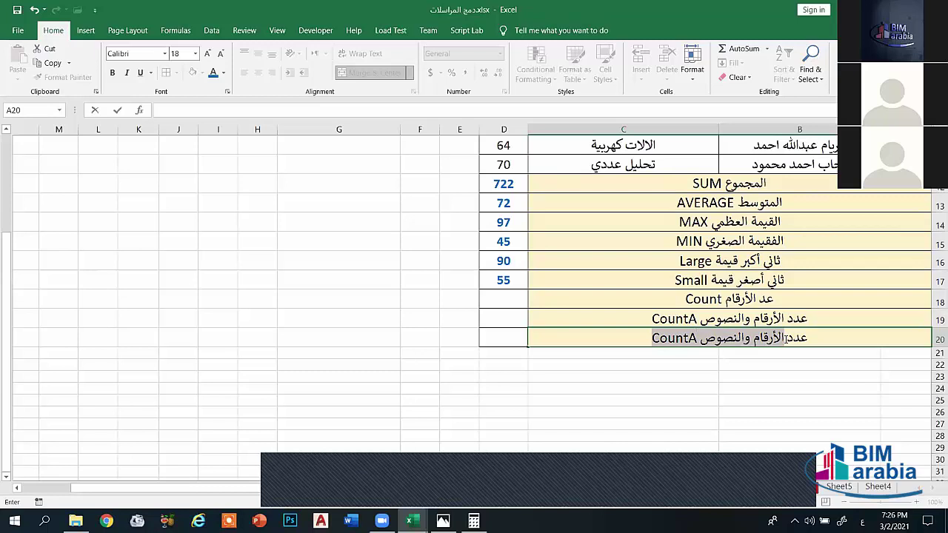
type(" الخلايا")
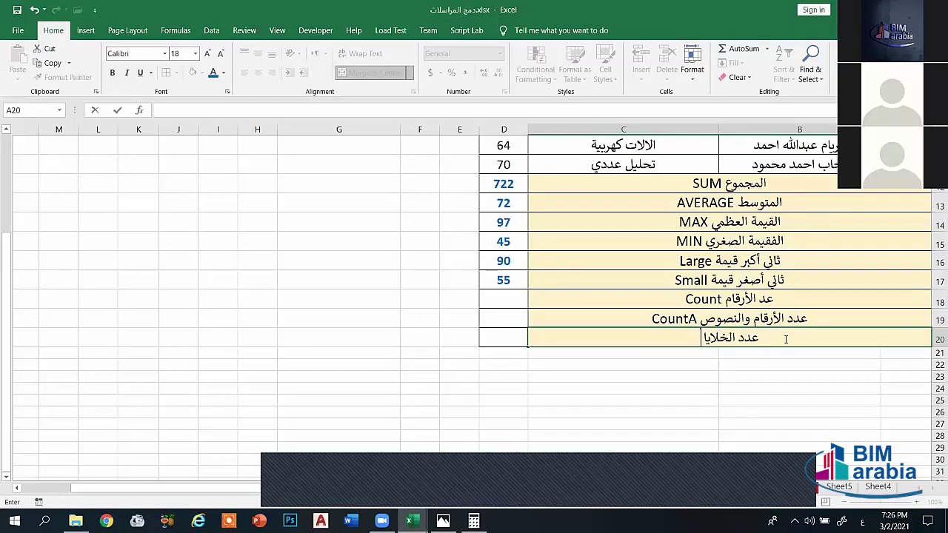
type(" الفارغة")
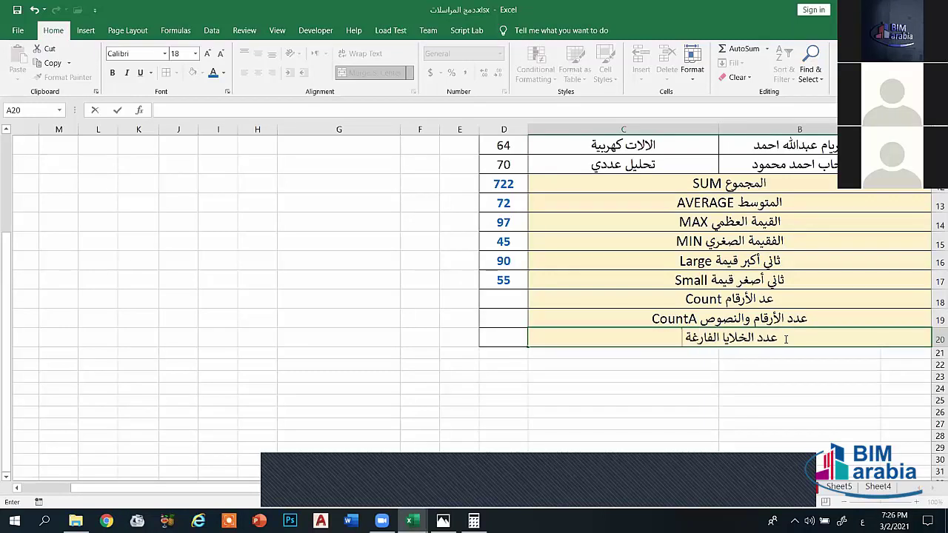
key("alt+shift")
type("Co")
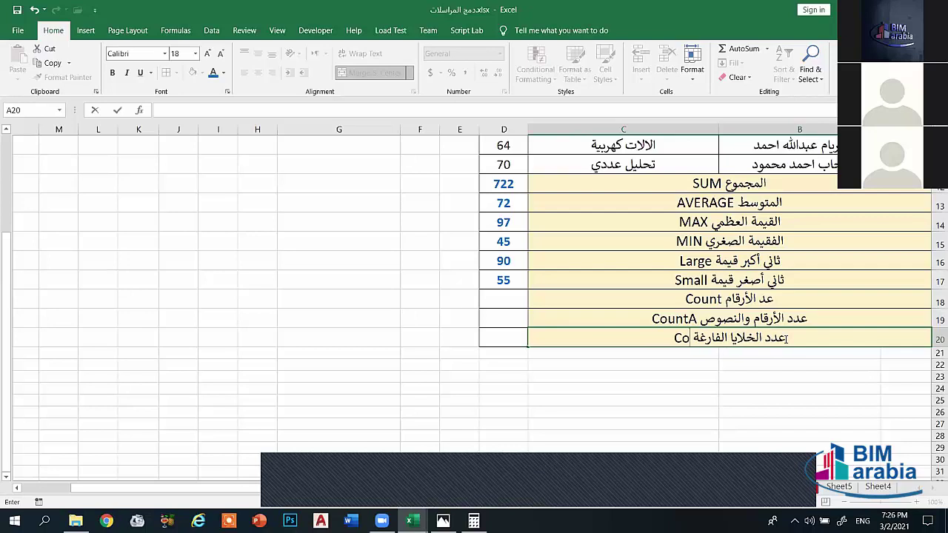
type("unt")
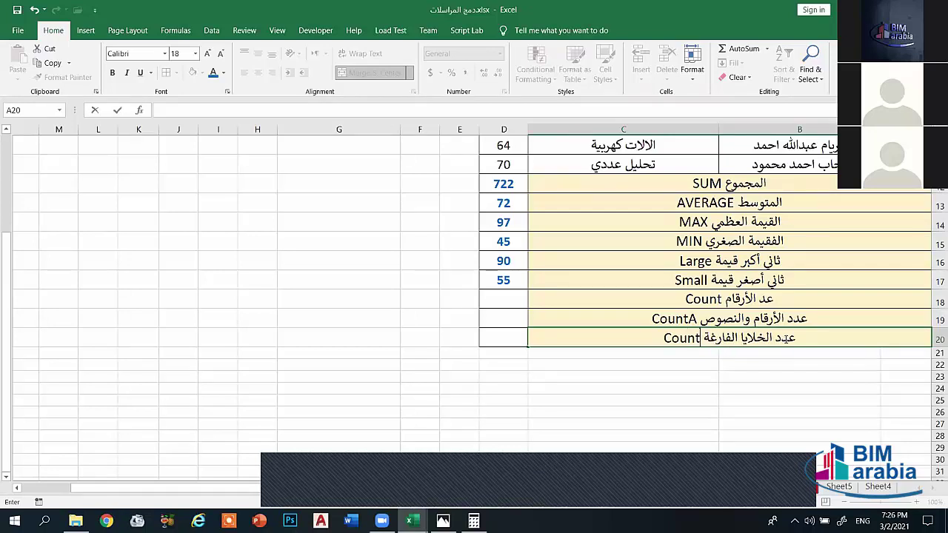
type("Bla")
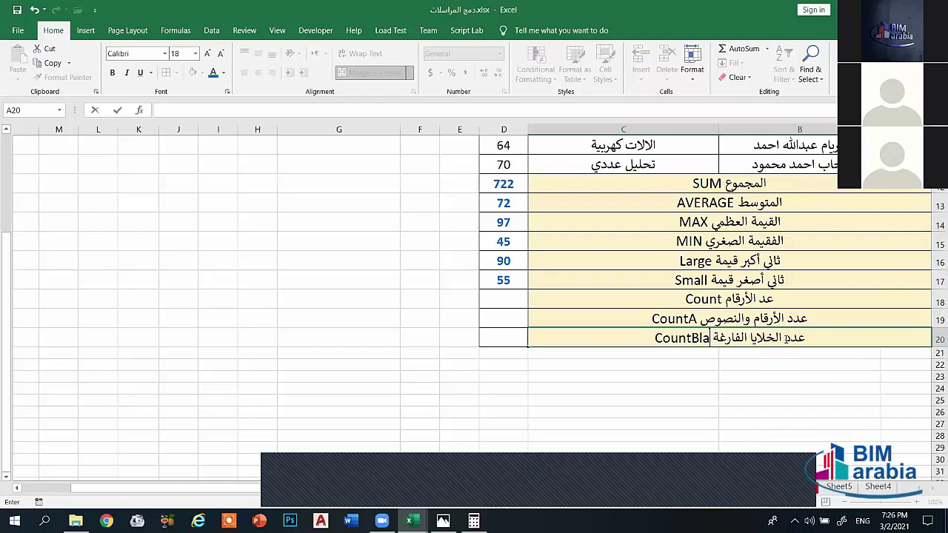
type("nk")
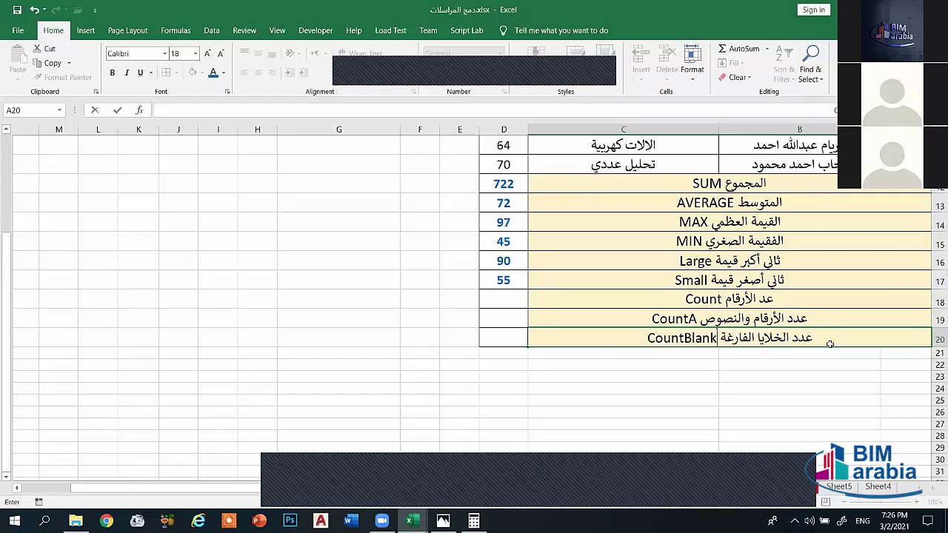
Step: Give row 21 row 20's yellow merged format with Format Painter, undoing a trial merge
left_click_drag(586, 356, 905, 356)
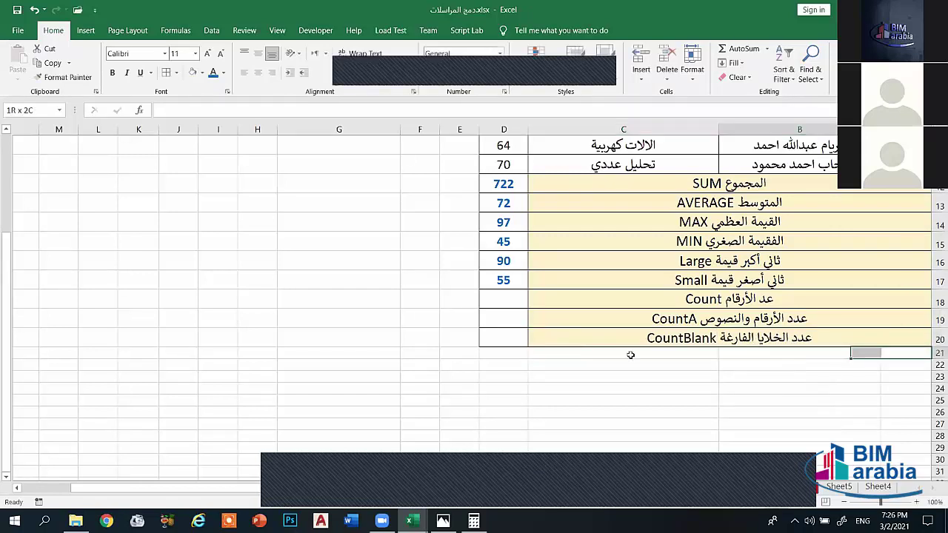
left_click_drag(631, 355, 626, 356)
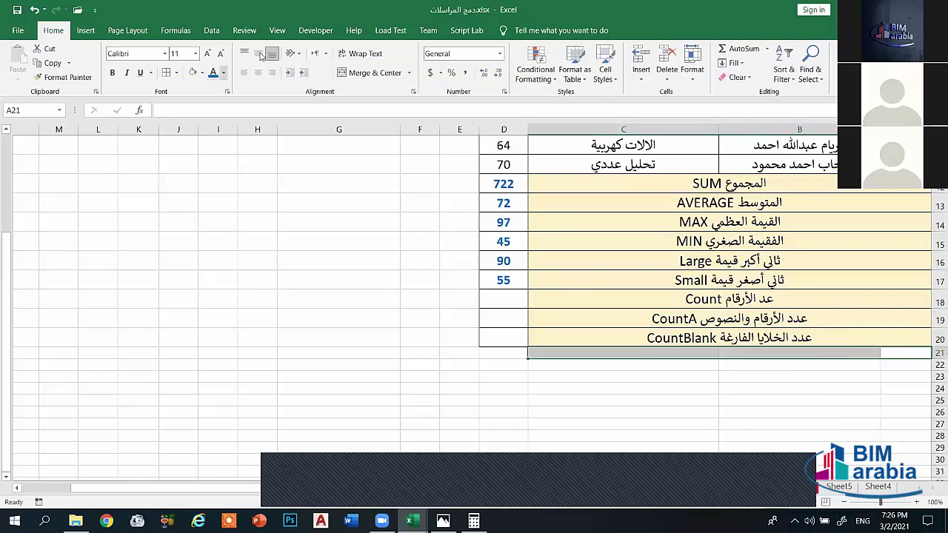
left_click(358, 74)
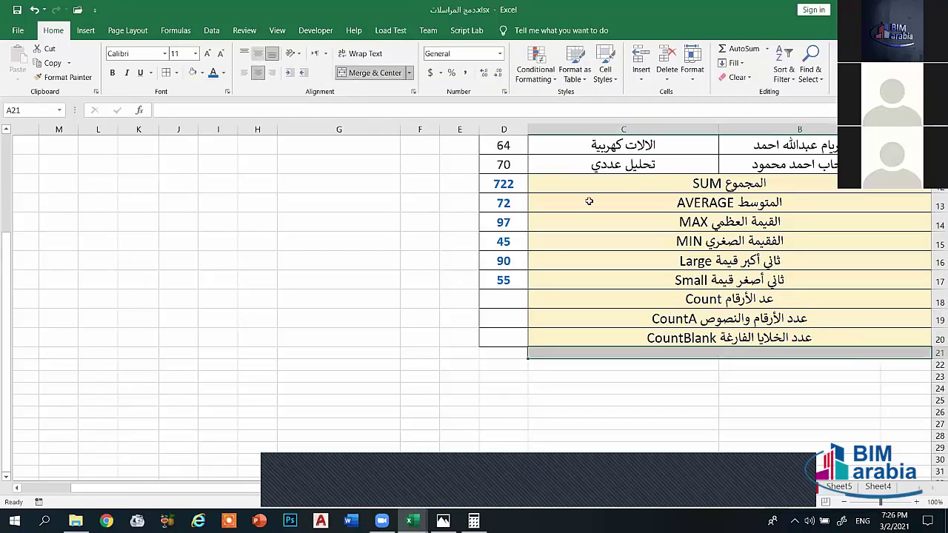
key("ctrl+z")
left_click(615, 338)
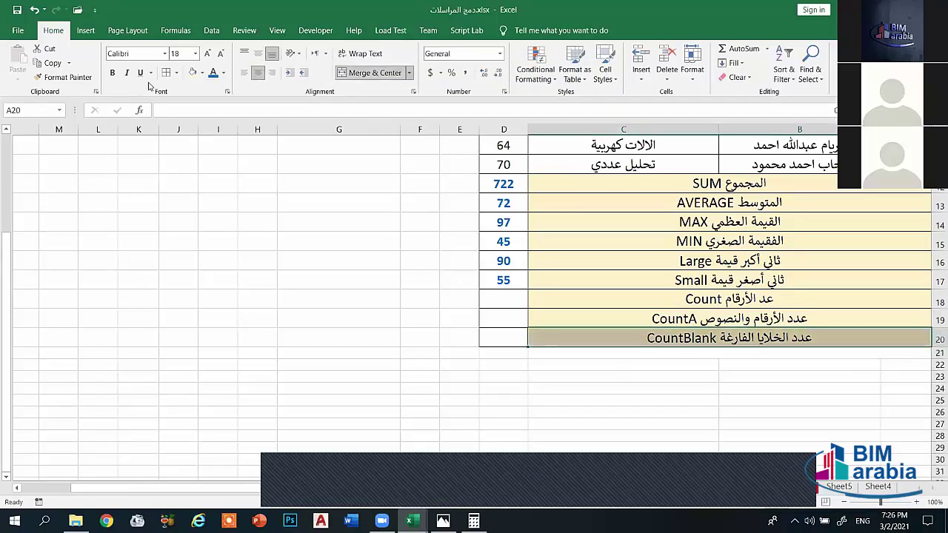
left_click(65, 78)
left_click(624, 355)
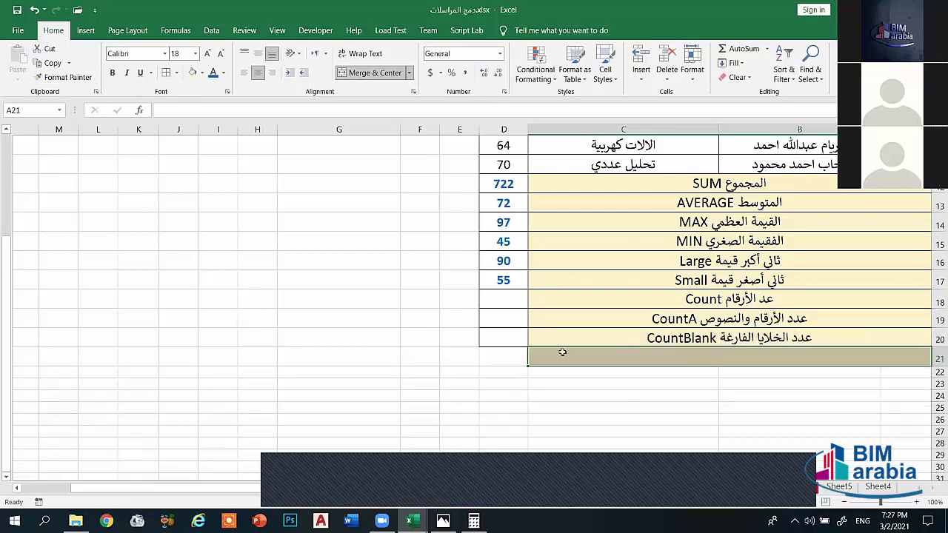
key("Tab")
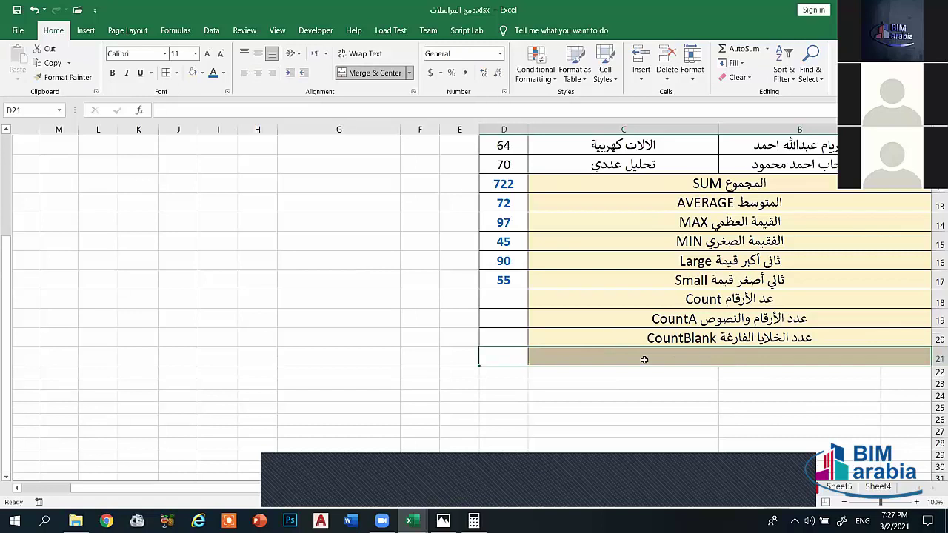
Step: Label row 21 'التقريب Round' and commit it
left_click(694, 359)
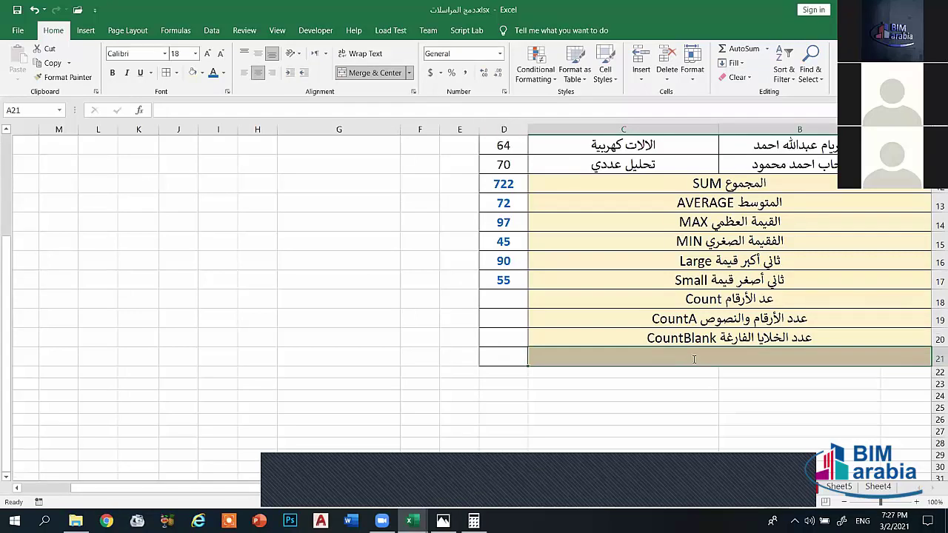
type("h")
key("BackSpace")
key("alt+shift")
type("ال")
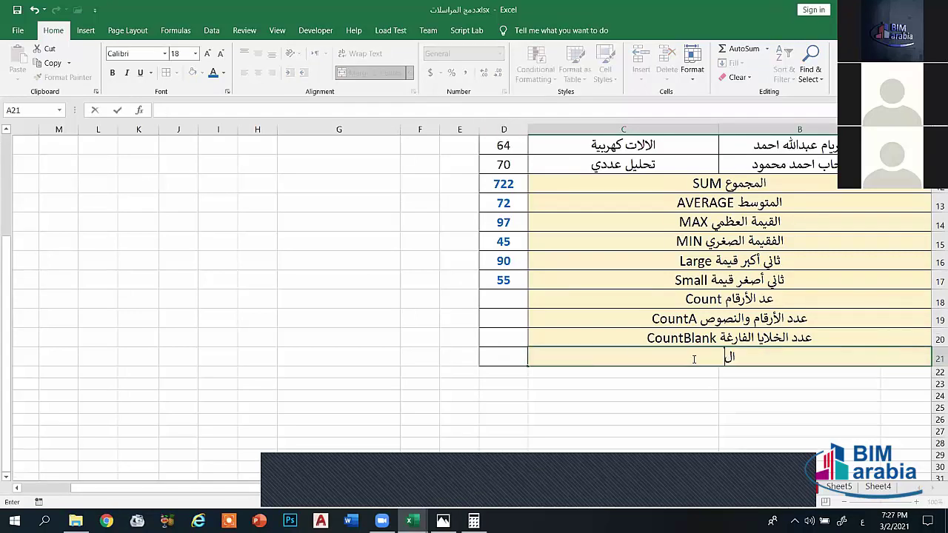
type("تقريب")
key("alt+shift")
type("Rou")
type("nd")
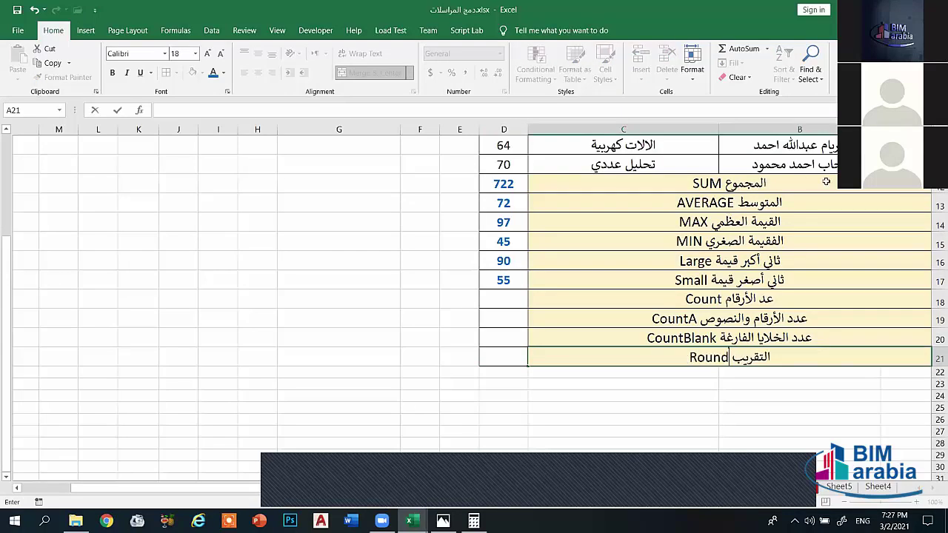
left_click(826, 182)
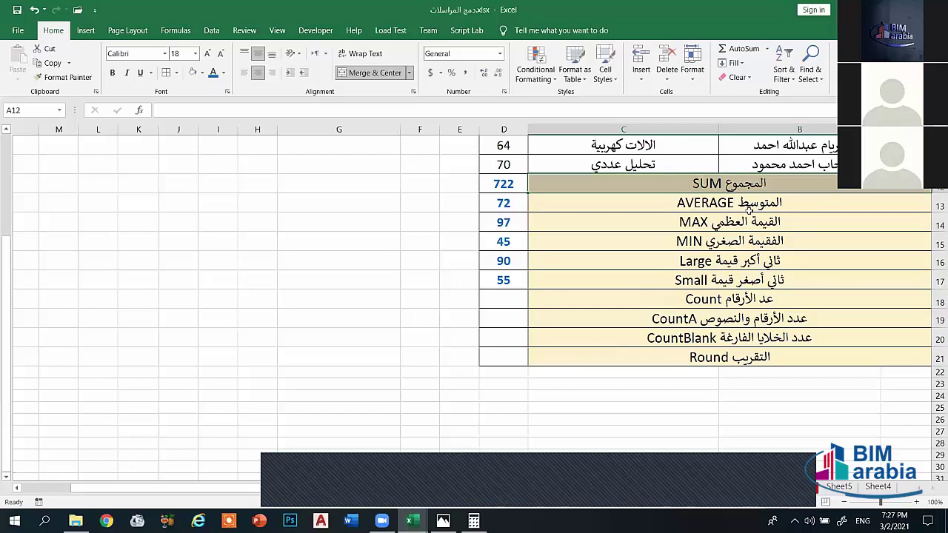
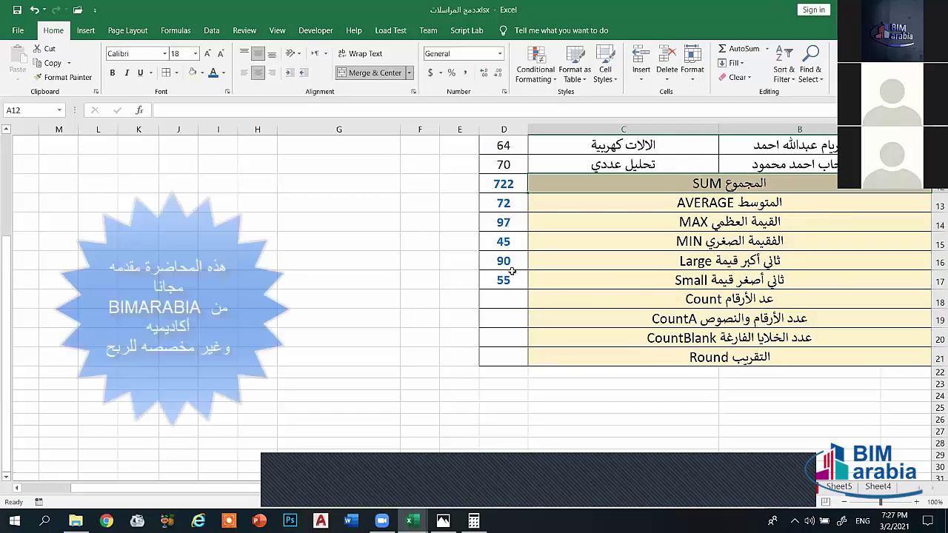
Step: Copy D20's formatting onto D21 beside the Round label with Format Painter
left_click(513, 345)
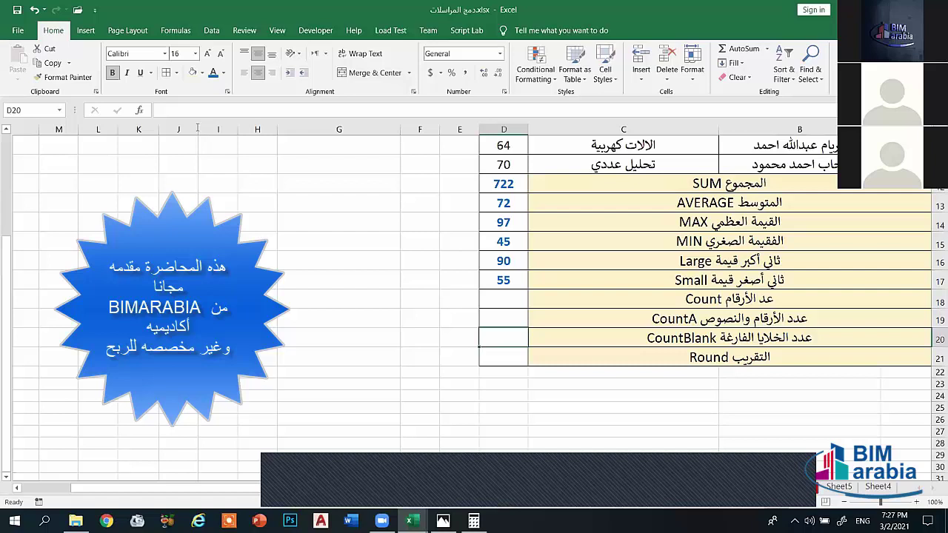
left_click(63, 83)
left_click(518, 361)
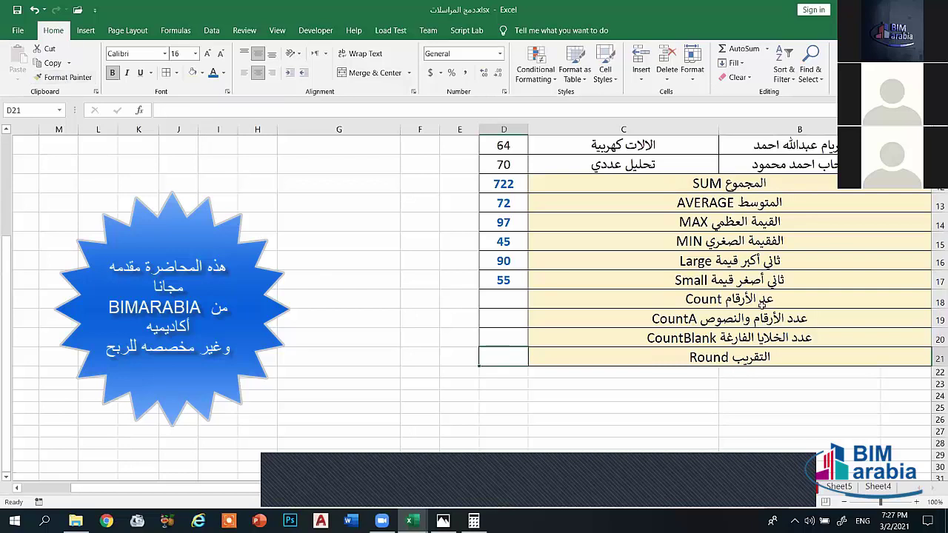
Step: Review the student names, subject names and grades in column D
scroll(741, 222, "up", 3)
left_click(791, 164)
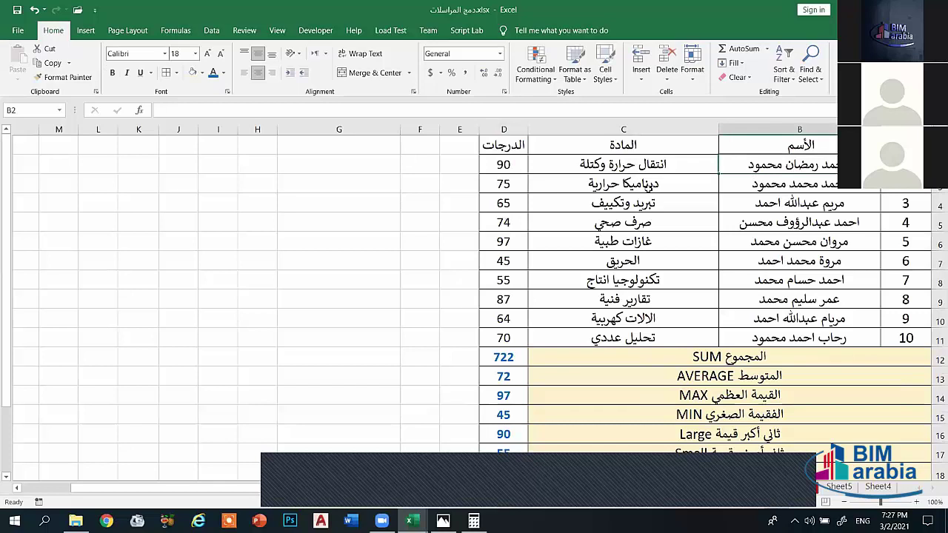
left_click(645, 183)
left_click(652, 222)
left_click(626, 288)
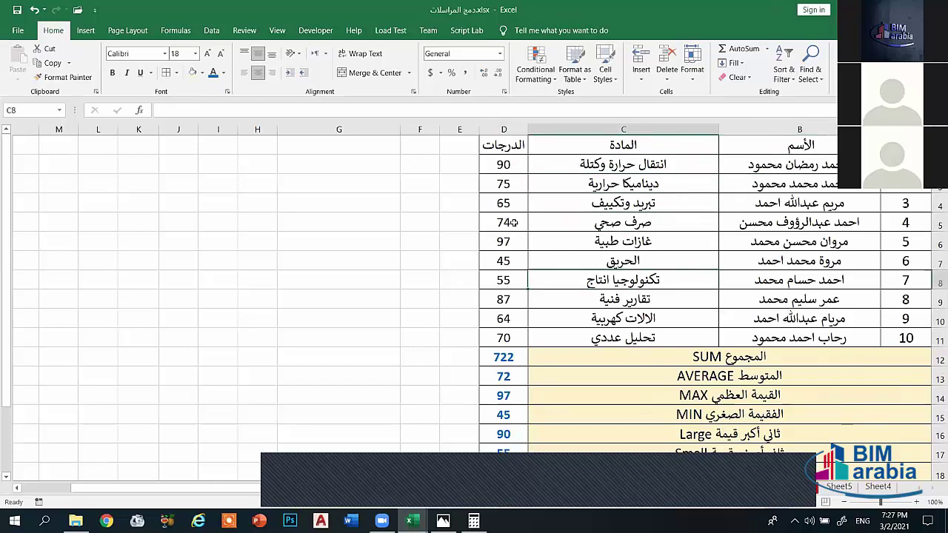
left_click(512, 223)
left_click(503, 201)
left_click(504, 184)
left_click(504, 164)
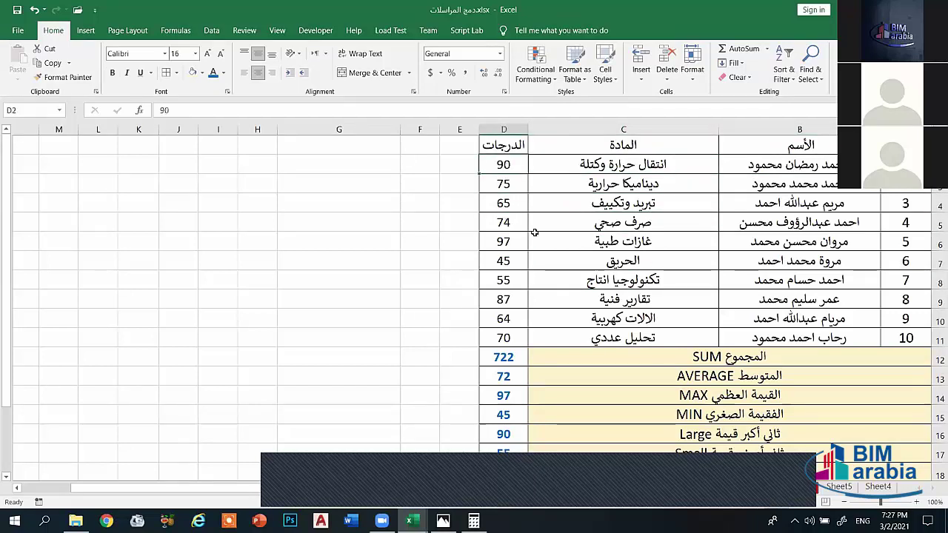
left_click(504, 338)
scroll(552, 377, "down", 2)
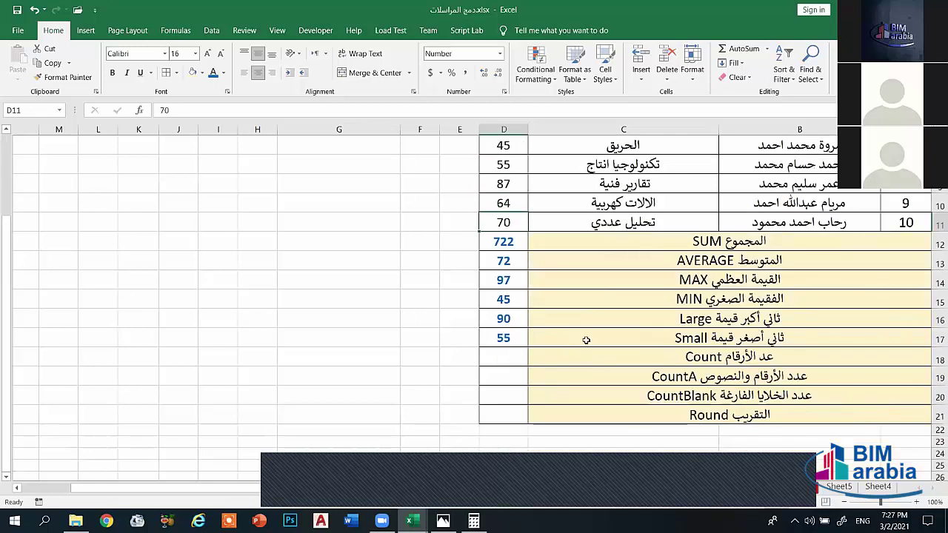
scroll(586, 340, "up", 2)
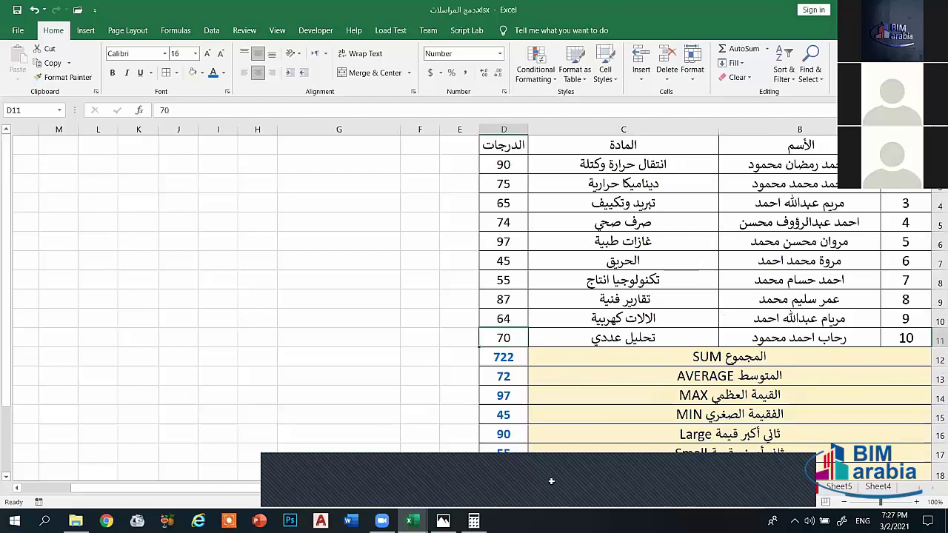
scroll(504, 360, "down", 2)
Step: Enter =COUNT(A2:D11) in D18 beside the Count label, returning 20
scroll(504, 328, "down", 1)
left_click(502, 299)
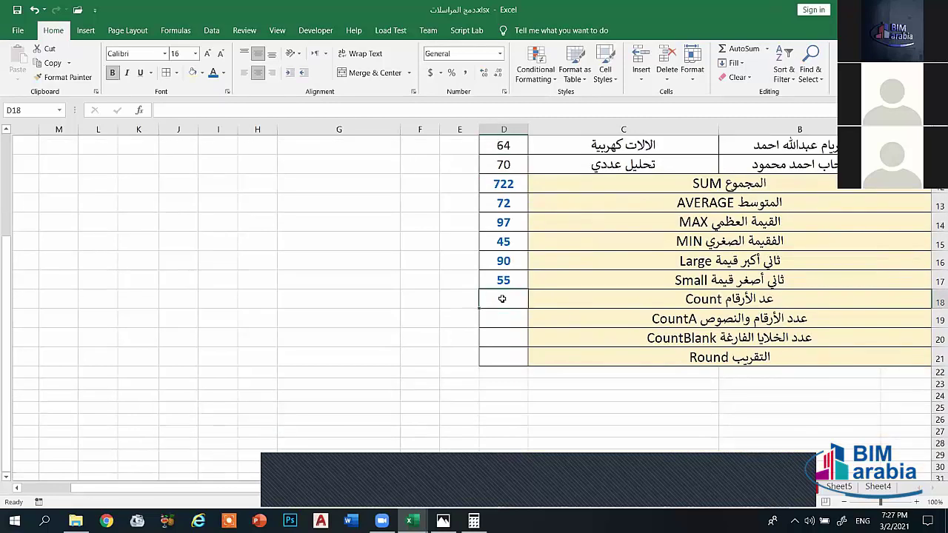
type("=")
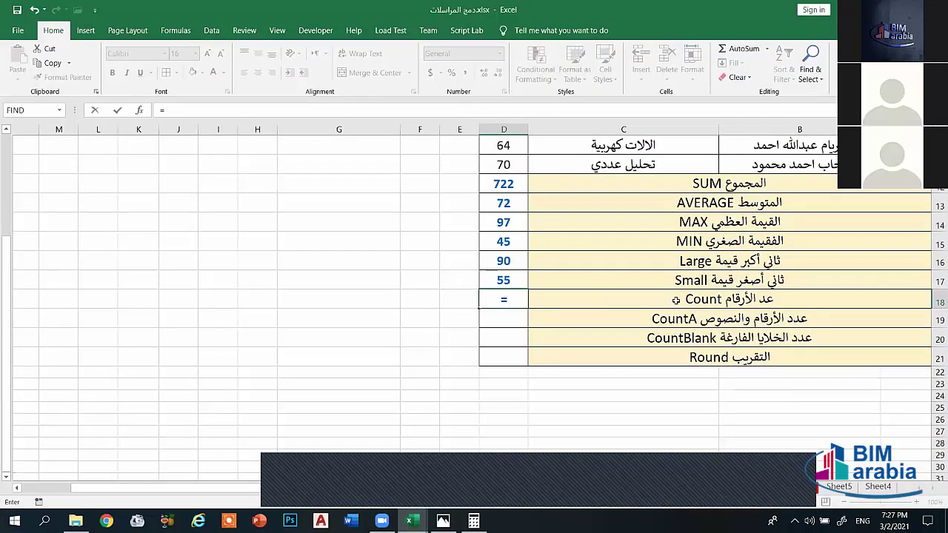
type("count")
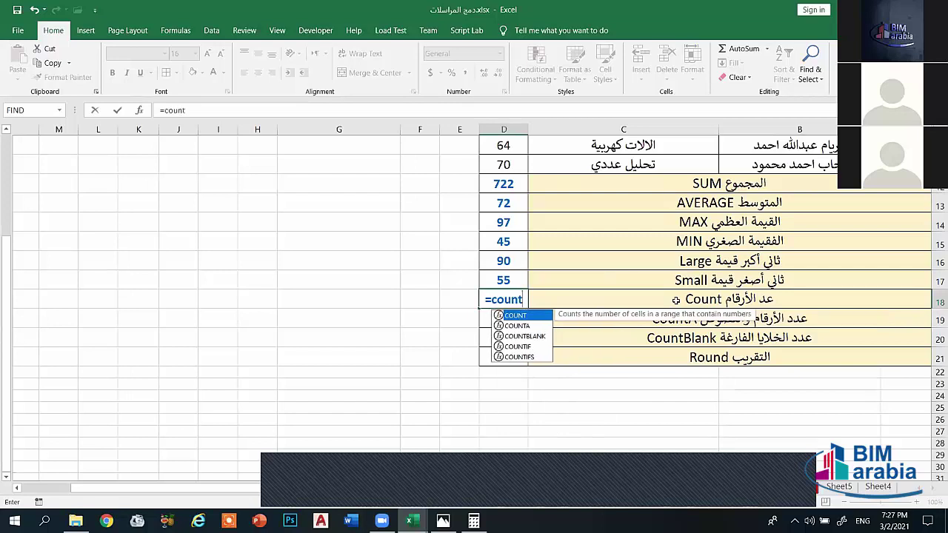
type("(")
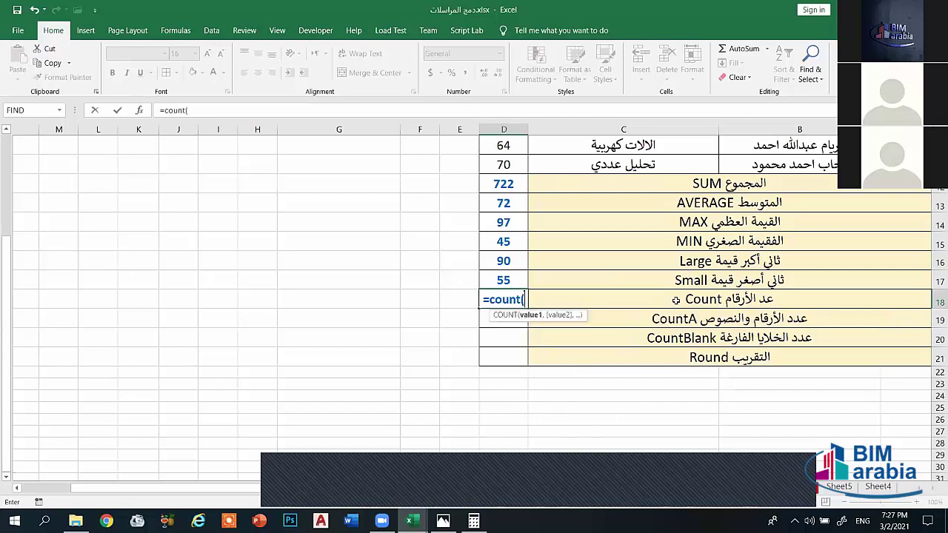
scroll(676, 300, "up", 2)
scroll(676, 300, "up", 1)
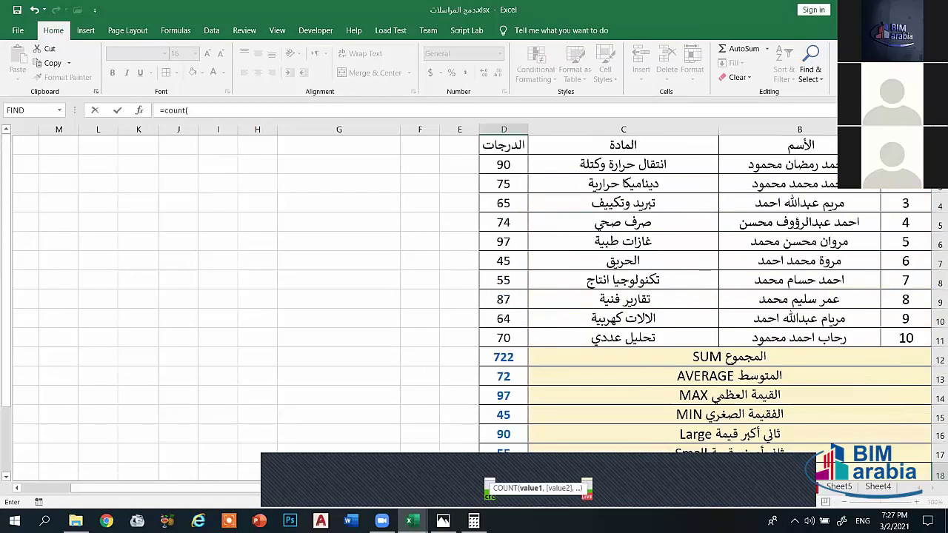
mouse_move(906, 165)
left_mouse_down()
mouse_move(551, 343)
mouse_move(526, 340)
left_mouse_up()
scroll(529, 340, "down", 3)
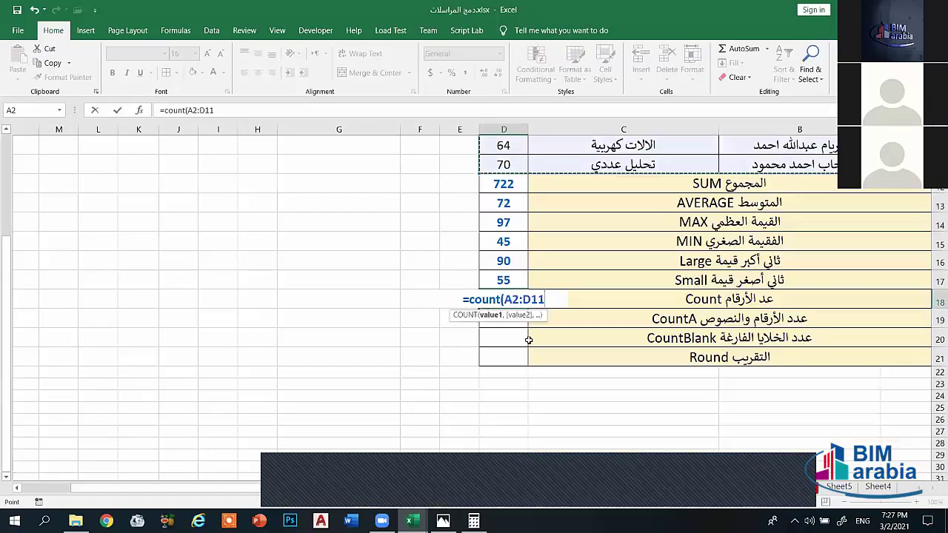
type(")")
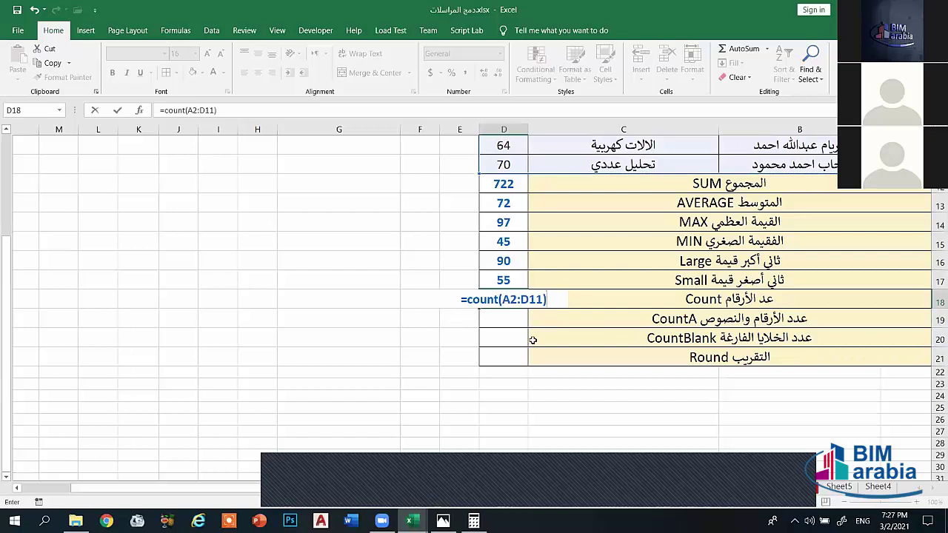
key("Return")
Step: Walk through the text names and subjects versus the numeric grades and serial numbers that COUNT counted
left_click(516, 300)
scroll(541, 301, "up", 2)
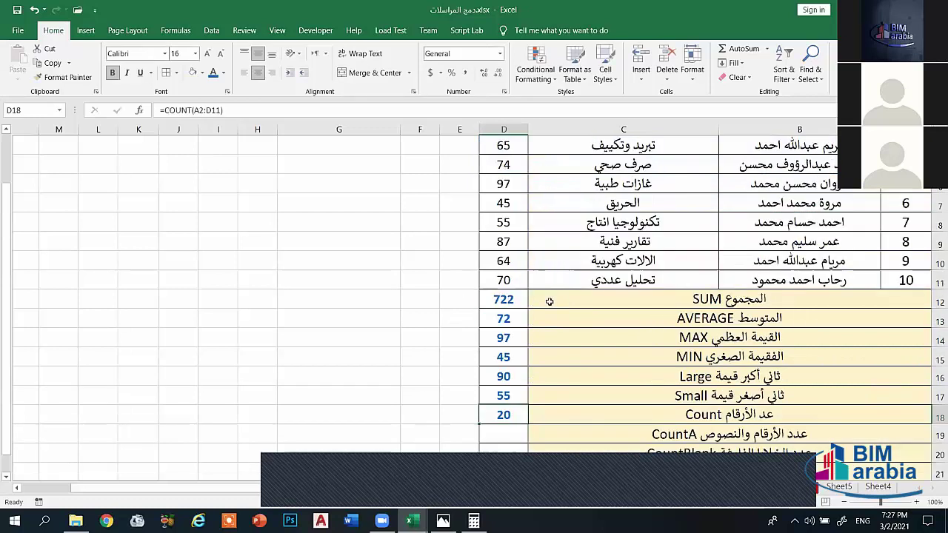
scroll(546, 303, "up", 1)
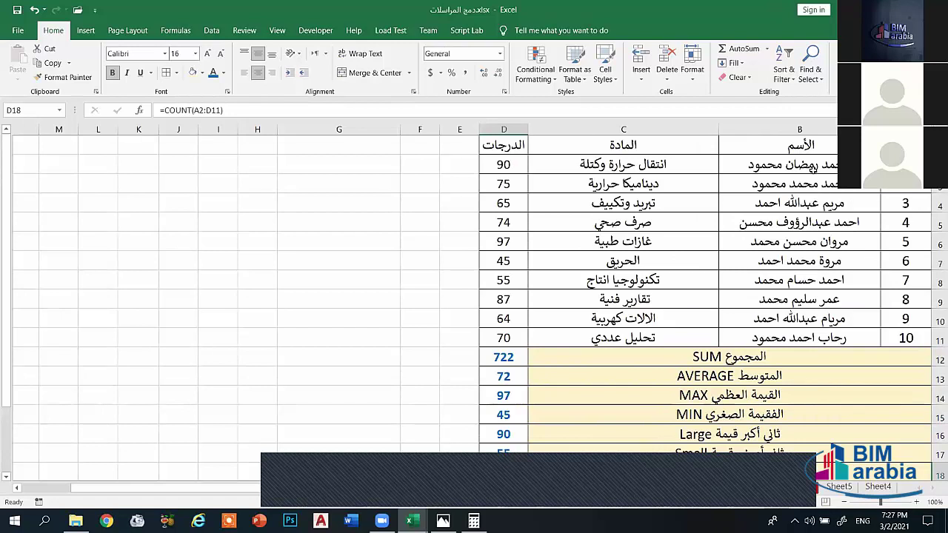
left_click(814, 178)
left_click(647, 164)
left_click(622, 203)
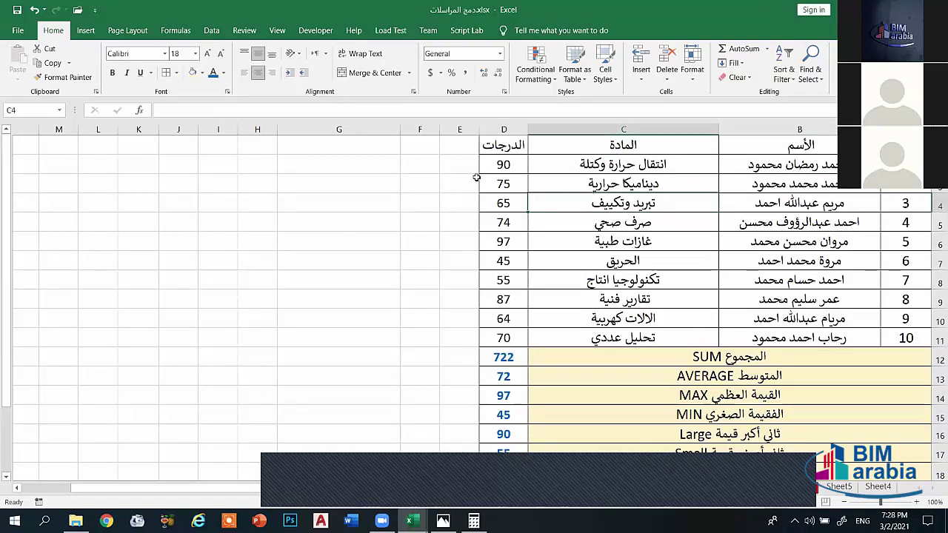
left_click(503, 164)
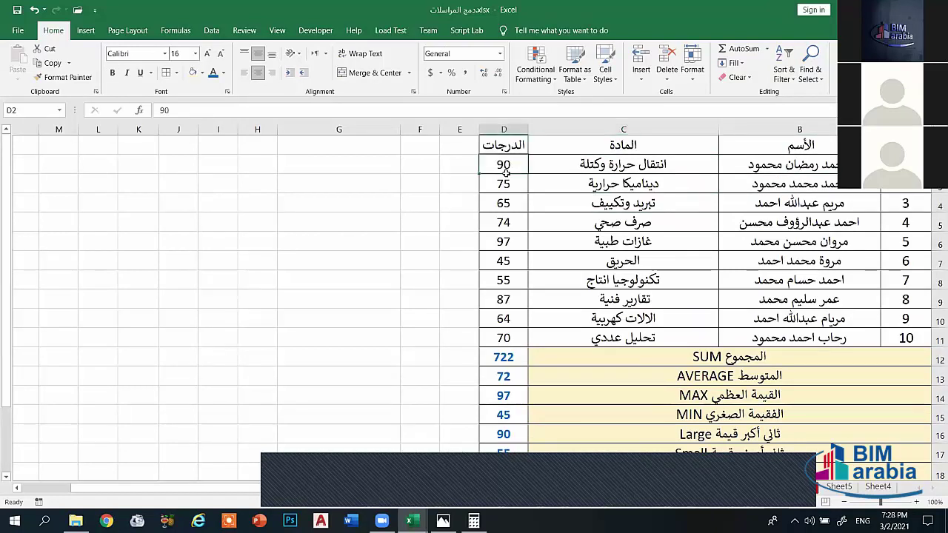
key("Down")
key("Down")
key("Down")
key("Down")
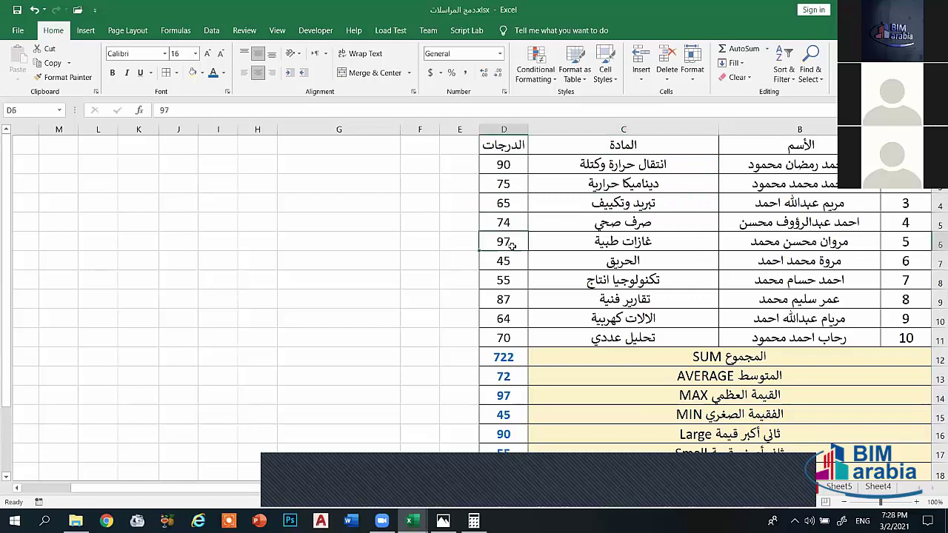
key("Down")
key("Down")
key("Down")
key("Down")
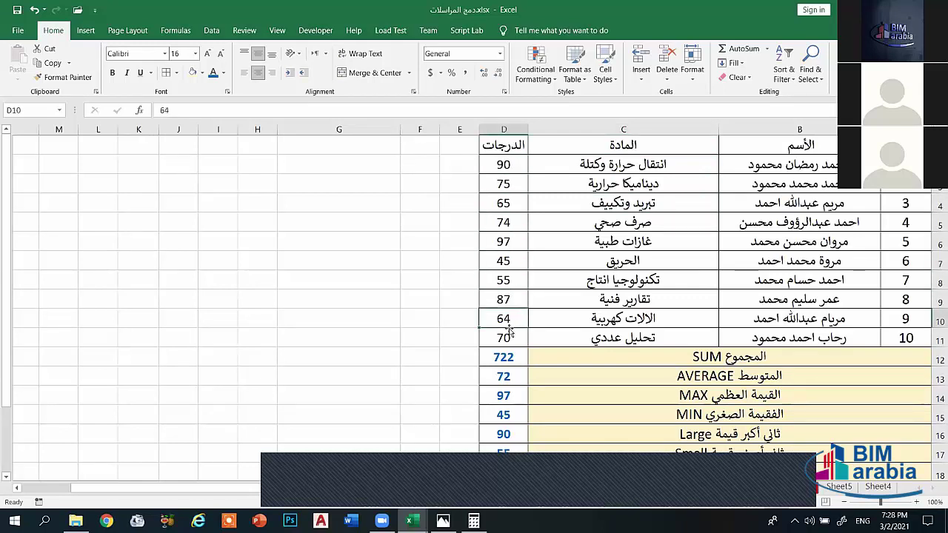
key("Down")
left_click_drag(906, 340, 906, 204)
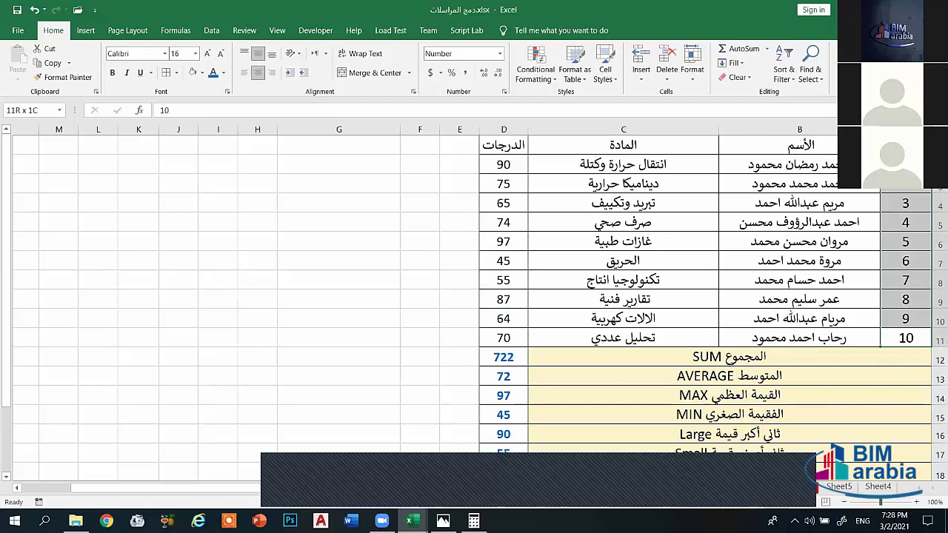
left_click(775, 245)
scroll(686, 300, "down", 4)
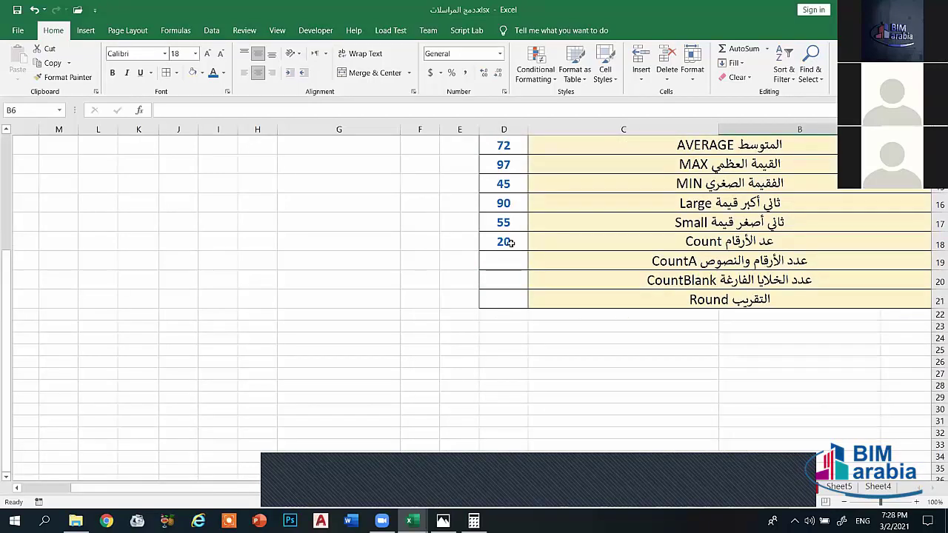
scroll(503, 243, "up", 4)
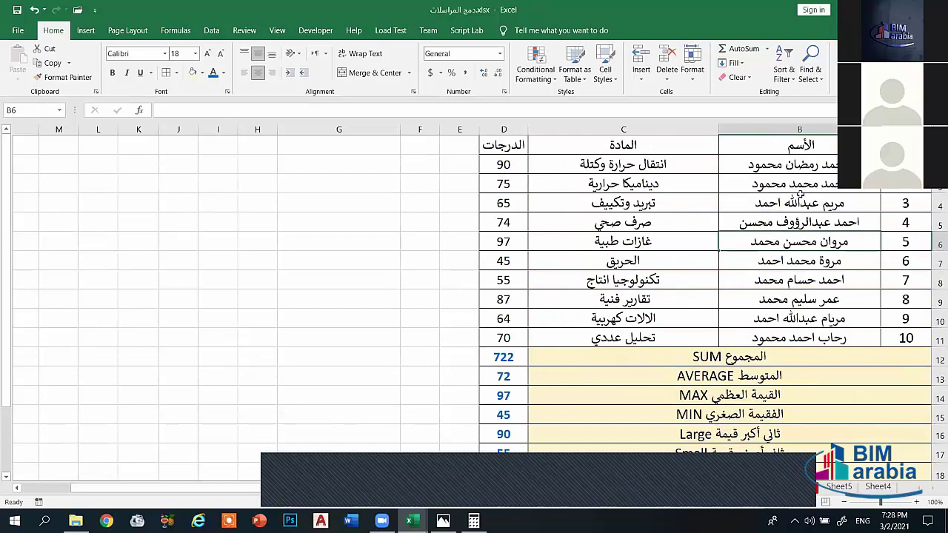
scroll(561, 319, "down", 3)
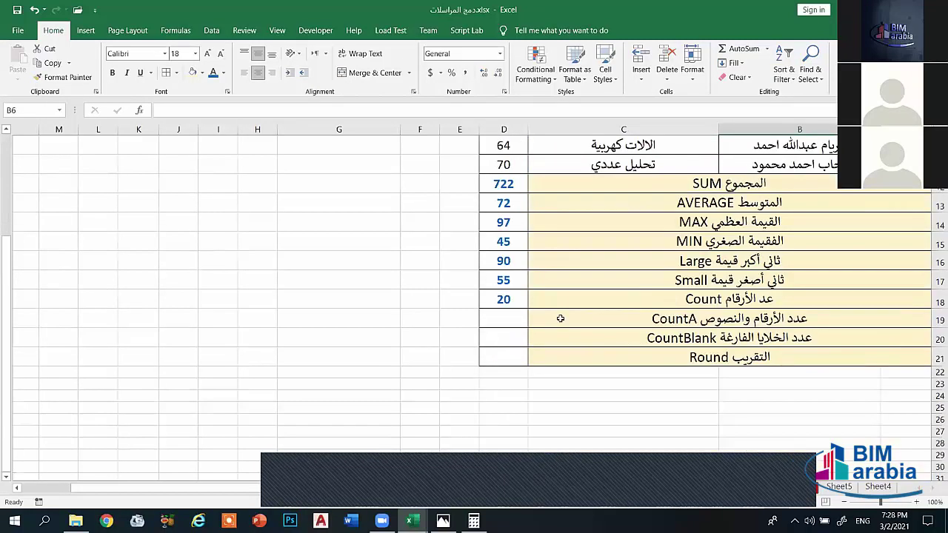
Step: Enter =COUNTA(A2:D11) in D19 beside the CountA label
left_click(503, 319)
type("=")
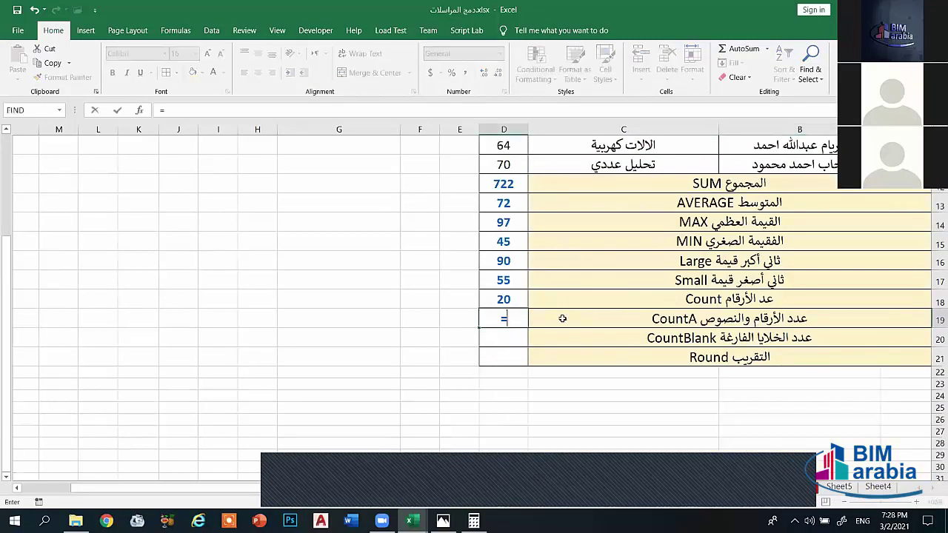
type("count")
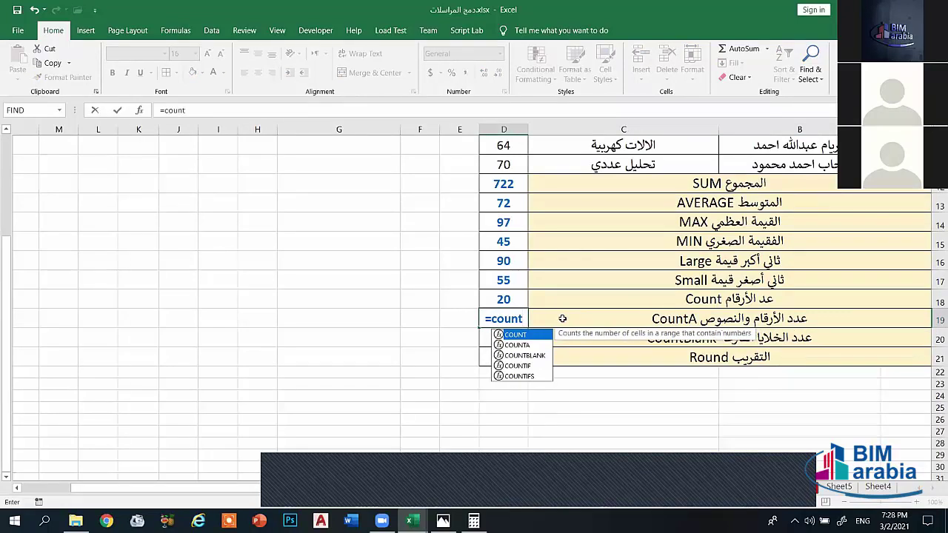
type("a(")
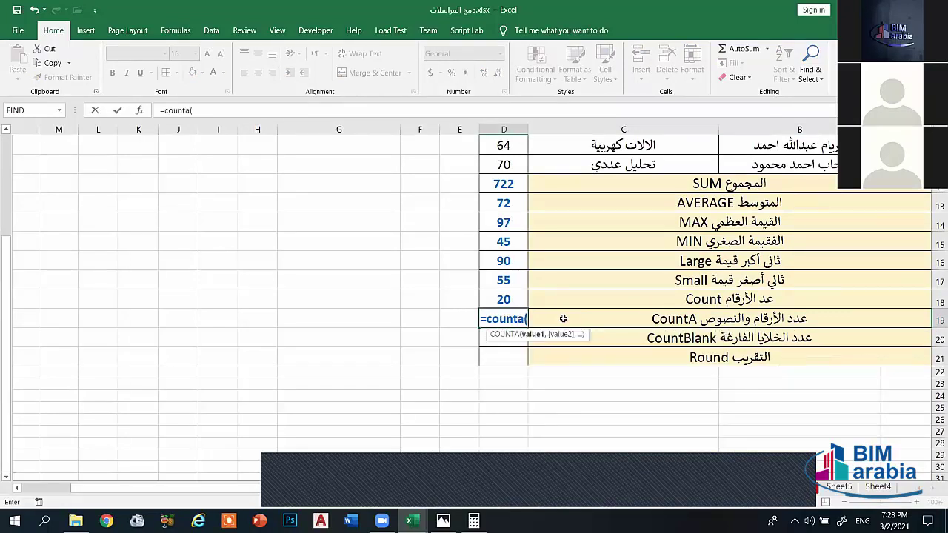
scroll(563, 318, "up", 3)
left_click_drag(905, 165, 905, 261)
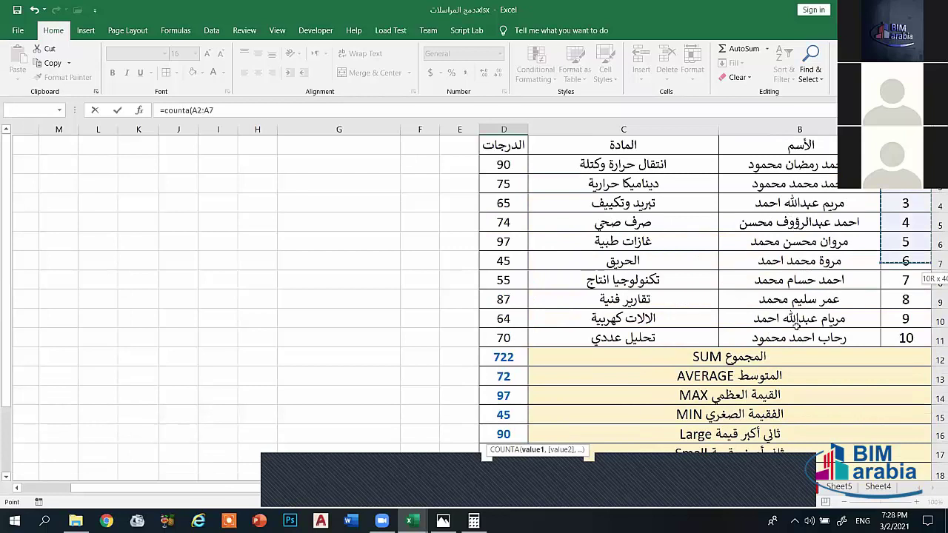
left_click_drag(796, 320, 510, 337)
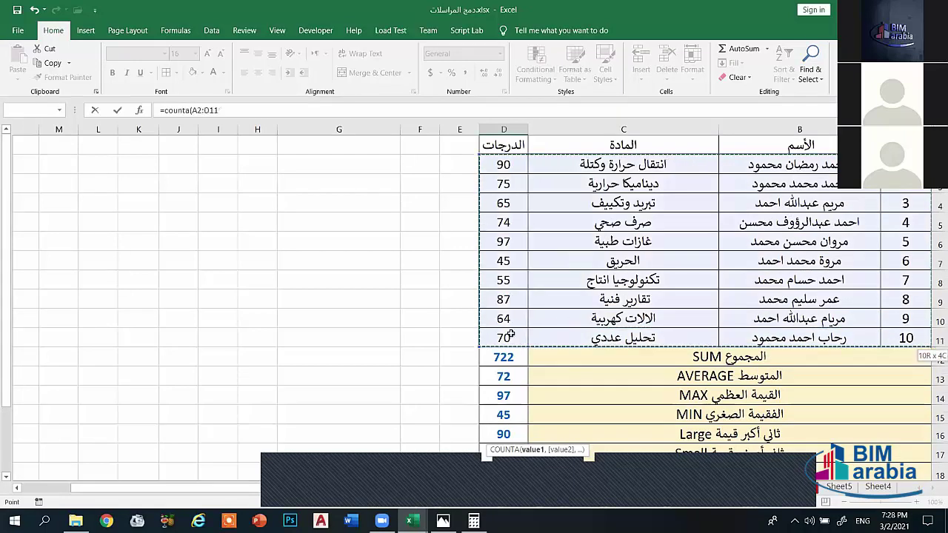
scroll(645, 237, "down", 1)
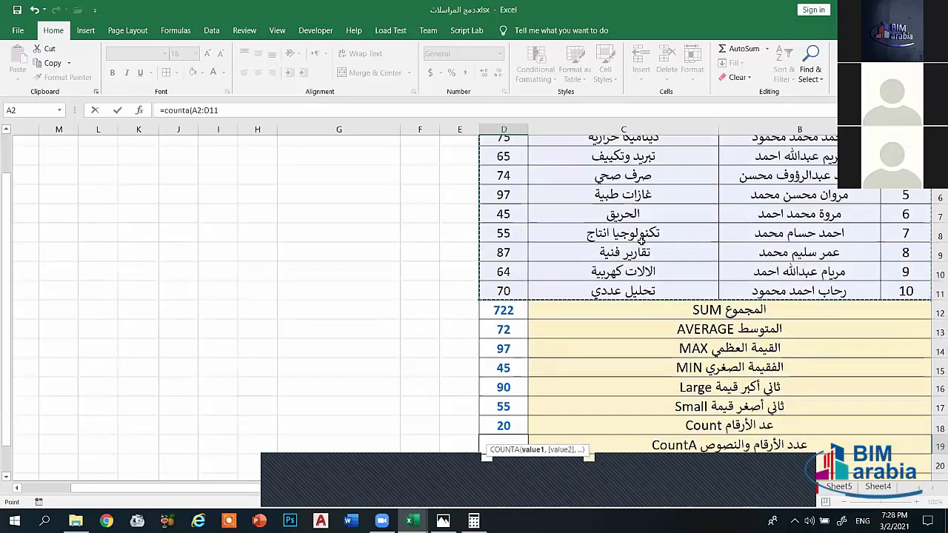
scroll(617, 294, "down", 2)
type(")")
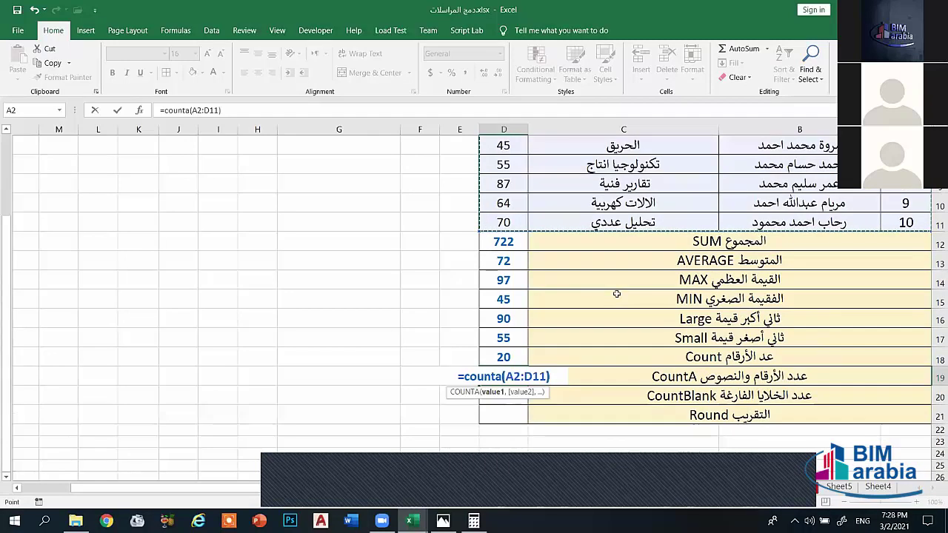
key("Return")
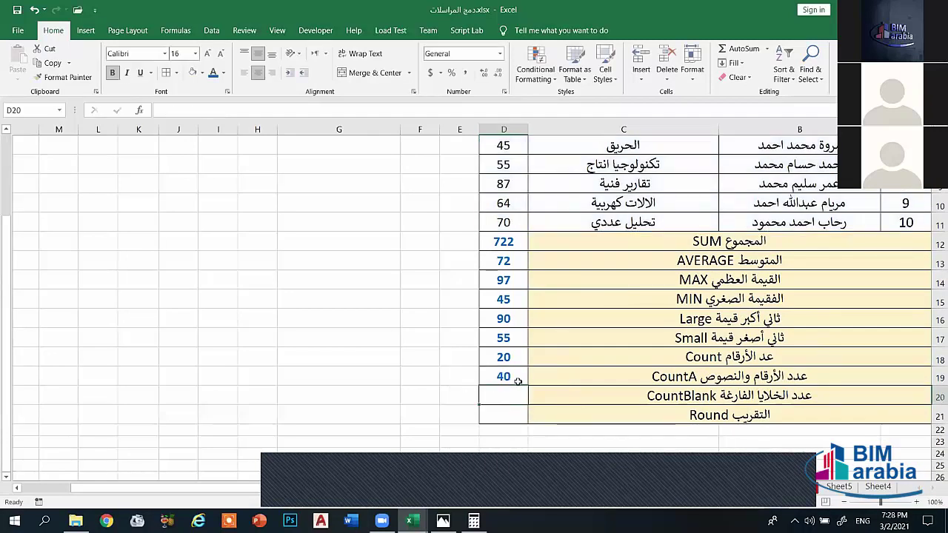
Step: Inspect the CountA formula and its range over the grades table
left_click(519, 381)
scroll(472, 247, "up", 2)
scroll(519, 244, "down", 1)
scroll(632, 244, "up", 1)
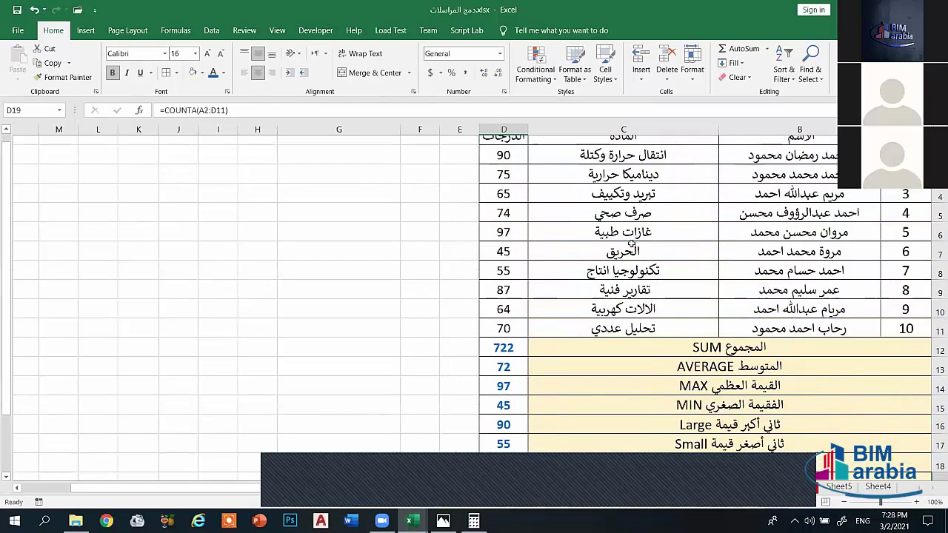
scroll(632, 244, "up", 1)
left_click_drag(905, 145, 647, 348)
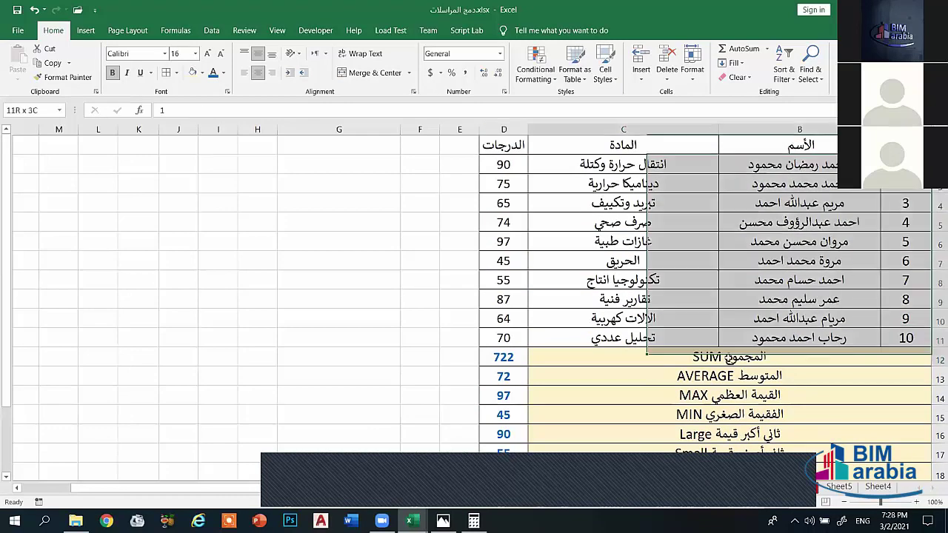
left_click(530, 338)
scroll(625, 330, "down", 2)
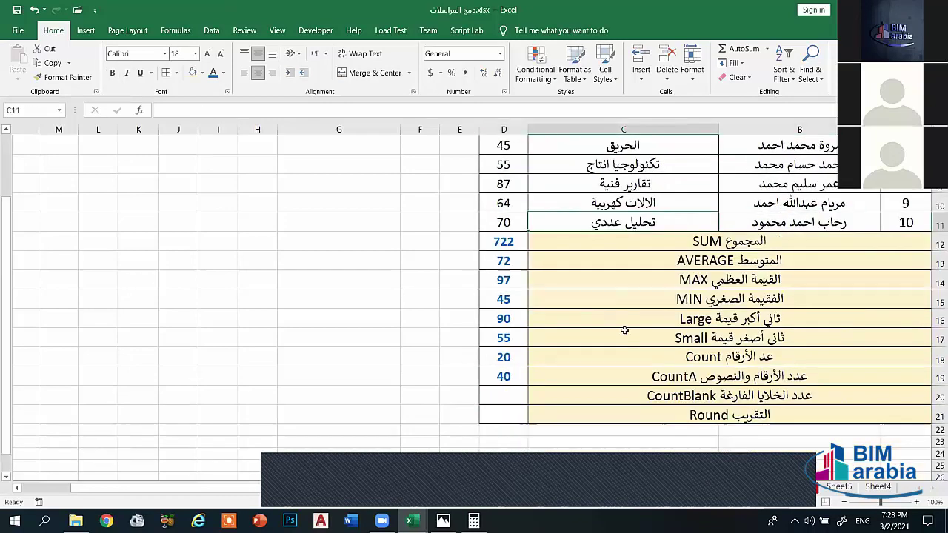
Step: Undo the Count and CountA results so both rows are empty again
left_click(512, 376)
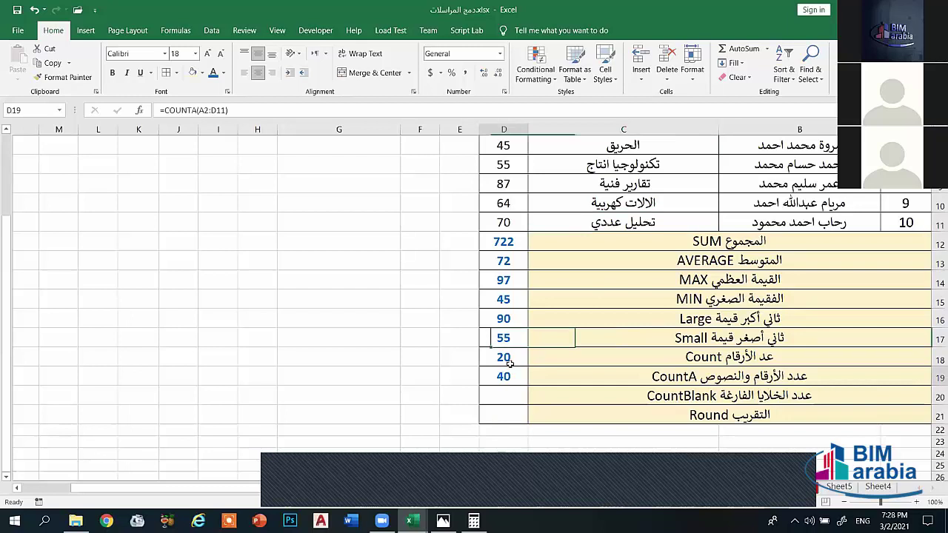
double_click(513, 377)
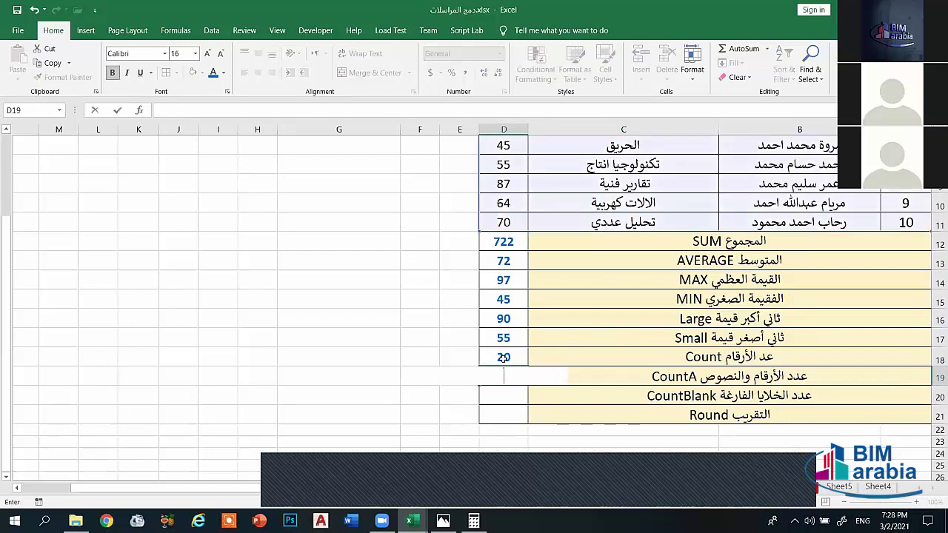
key("Escape")
key("ctrl+z")
key("ctrl+z")
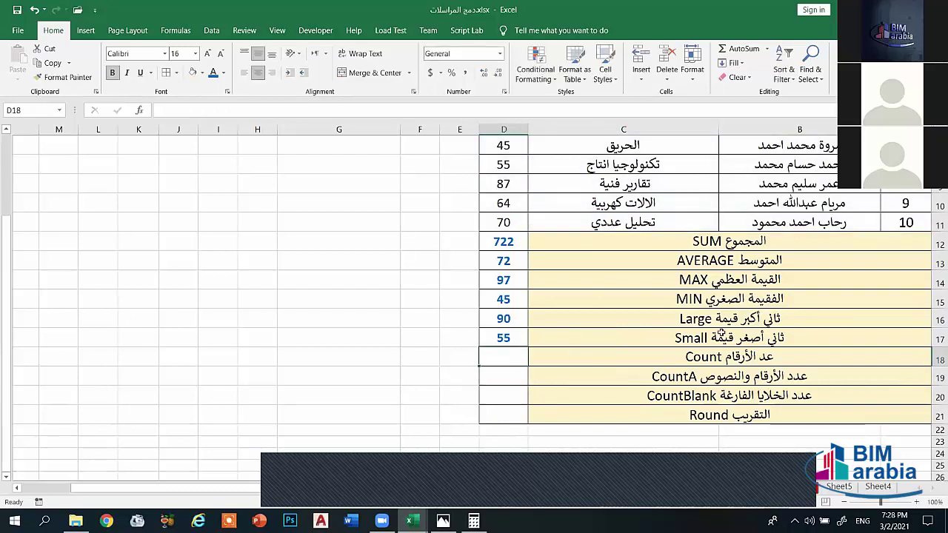
scroll(722, 336, "up", 2)
mouse_move(502, 166)
left_mouse_down()
mouse_move(496, 320)
mouse_move(859, 341)
left_mouse_up()
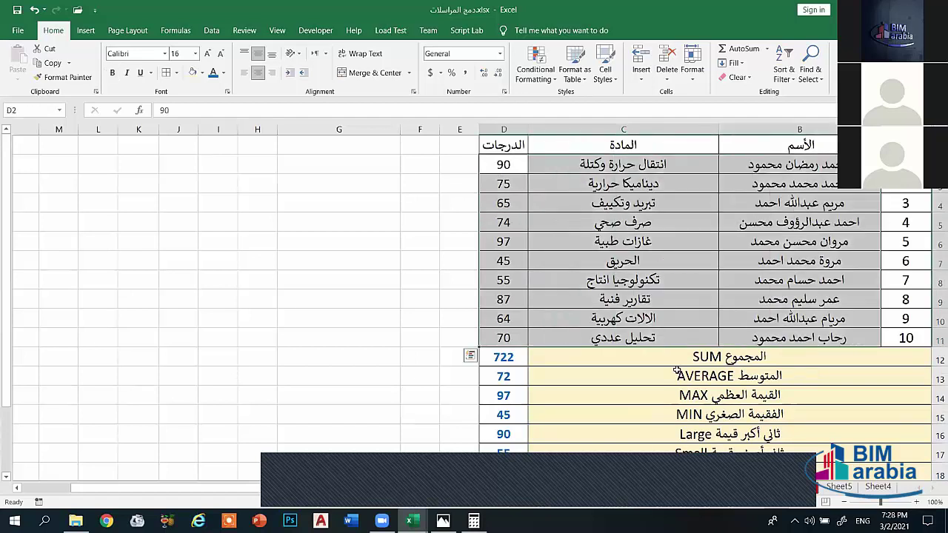
Step: Re-enter =COUNT(A2:D11) in D18, showing 20 again
left_click(677, 375)
scroll(667, 378, "down", 3)
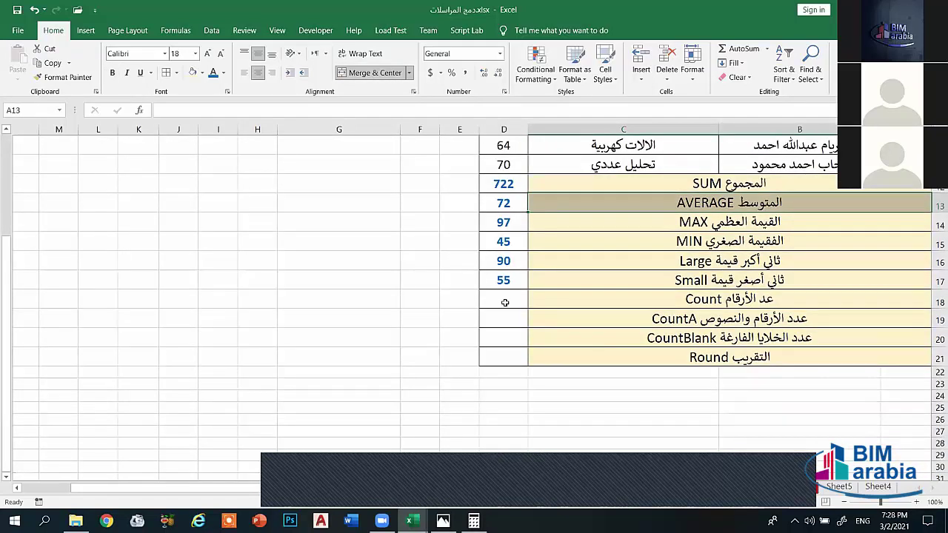
left_click(505, 303)
type("=")
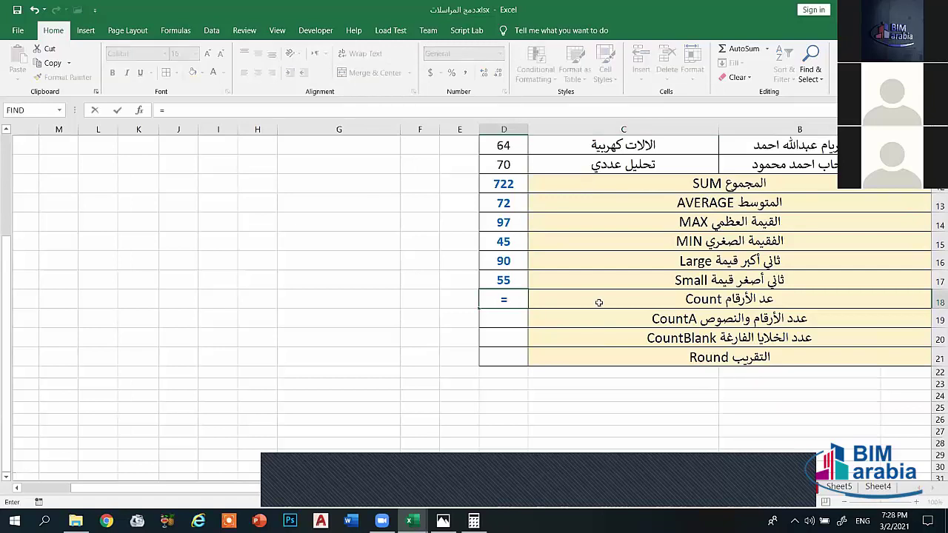
type("count")
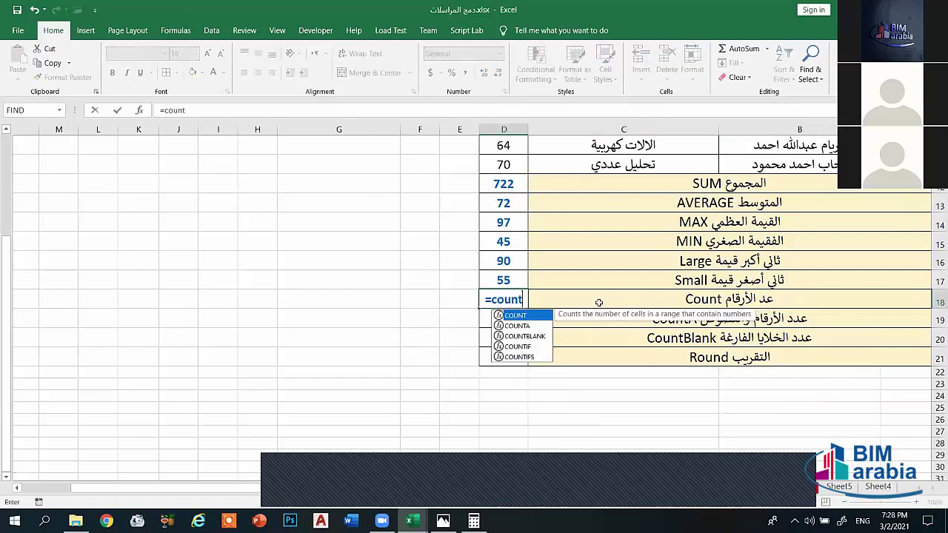
type("(")
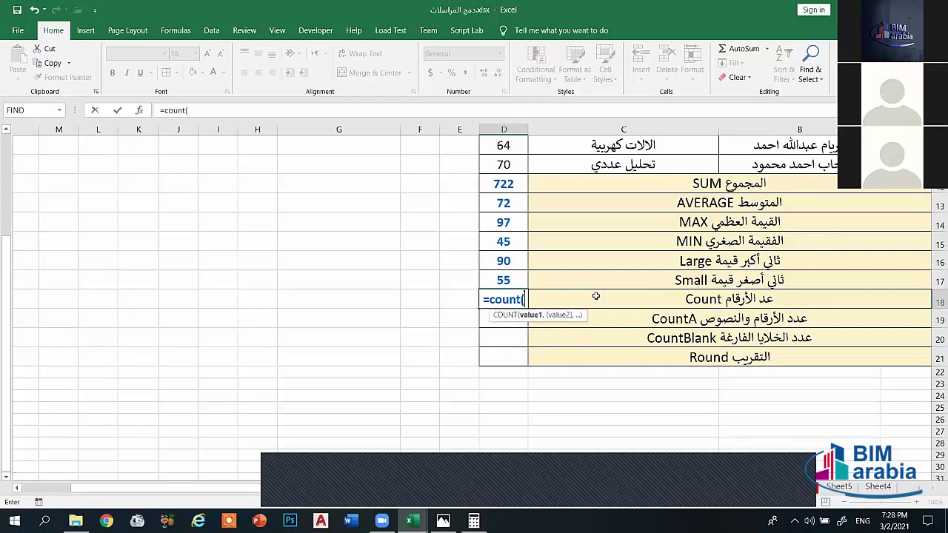
scroll(596, 296, "up", 3)
mouse_move(906, 164)
left_mouse_down()
mouse_move(887, 312)
mouse_move(515, 331)
left_mouse_up()
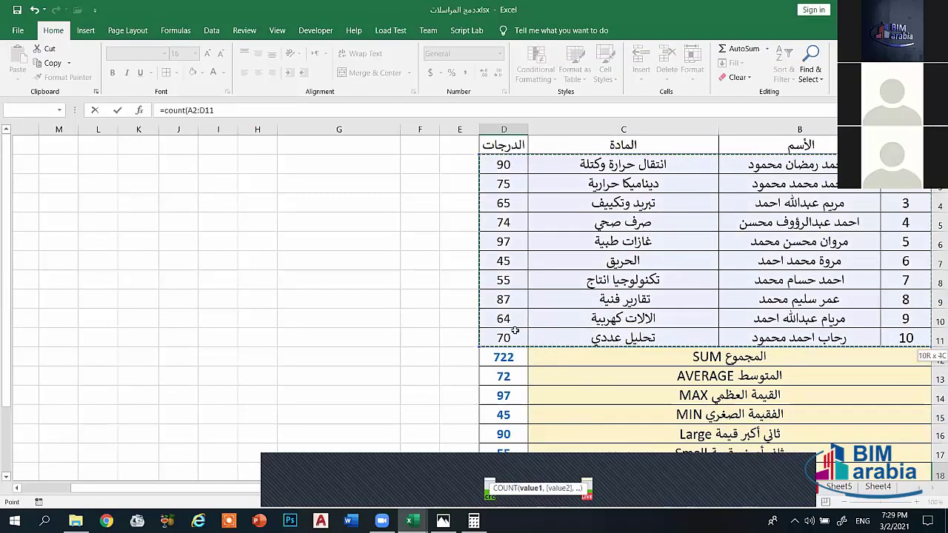
scroll(561, 377, "down", 2)
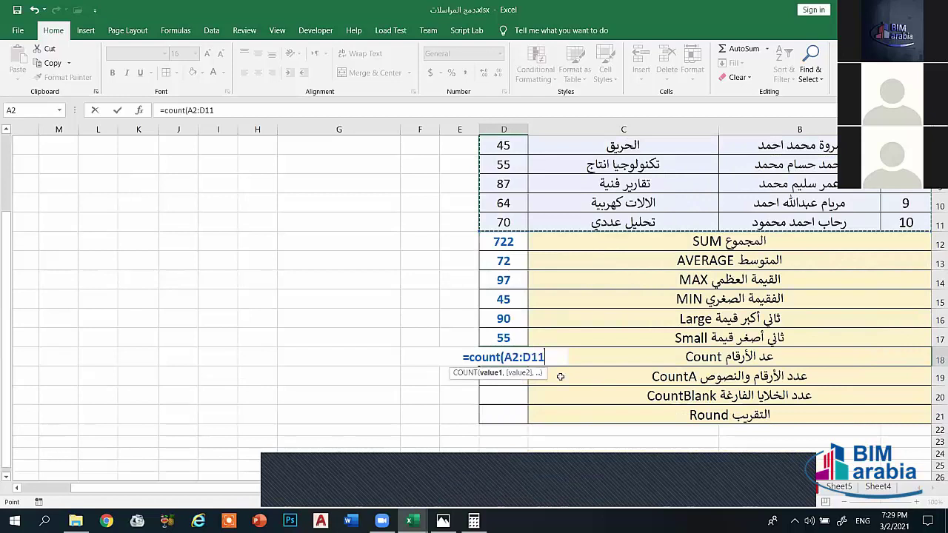
key("ctrl+Return")
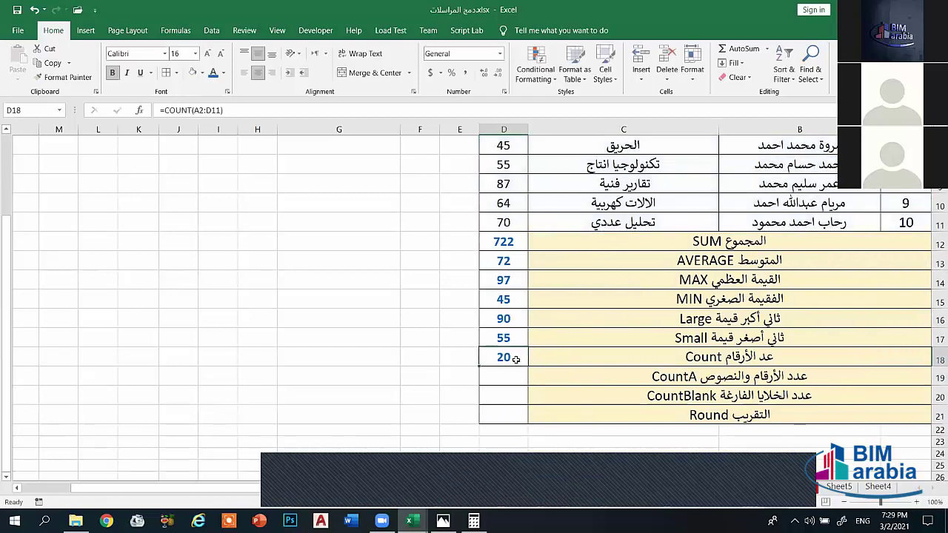
Step: Highlight the grades D2:D11 and the text cells B2:C11 to contrast what COUNT counts
scroll(527, 364, "up", 2)
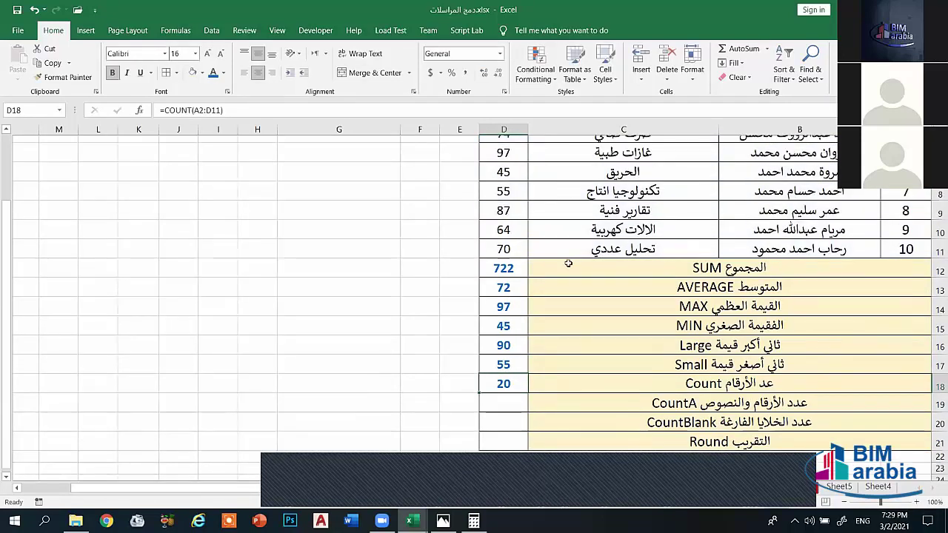
left_click_drag(504, 164, 511, 339)
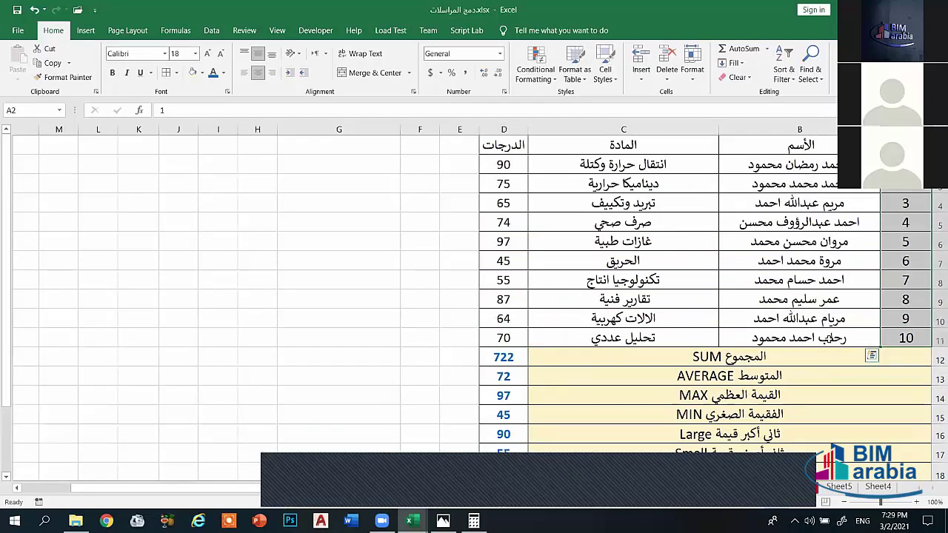
left_click_drag(801, 319, 623, 338)
left_click_drag(608, 273, 623, 164)
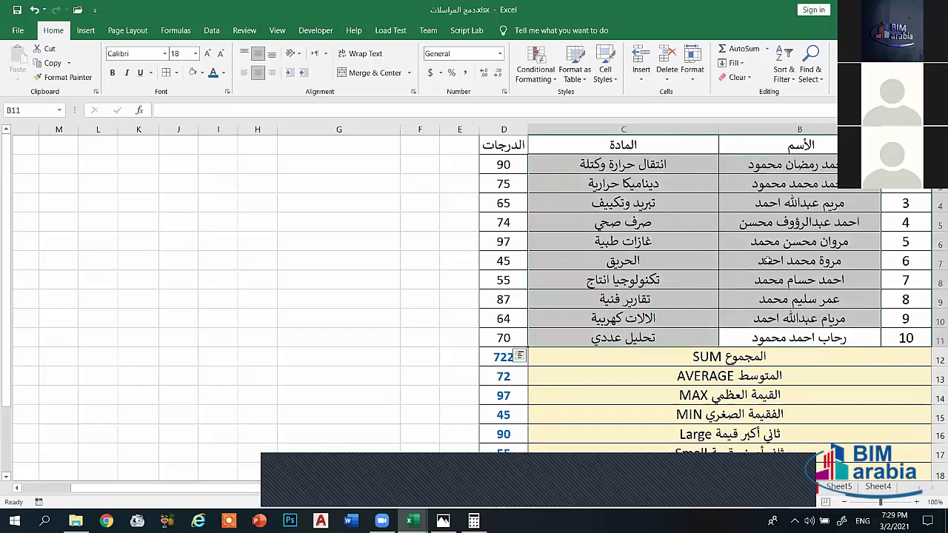
left_click(756, 332)
scroll(600, 369, "down", 1)
scroll(600, 369, "down", 3)
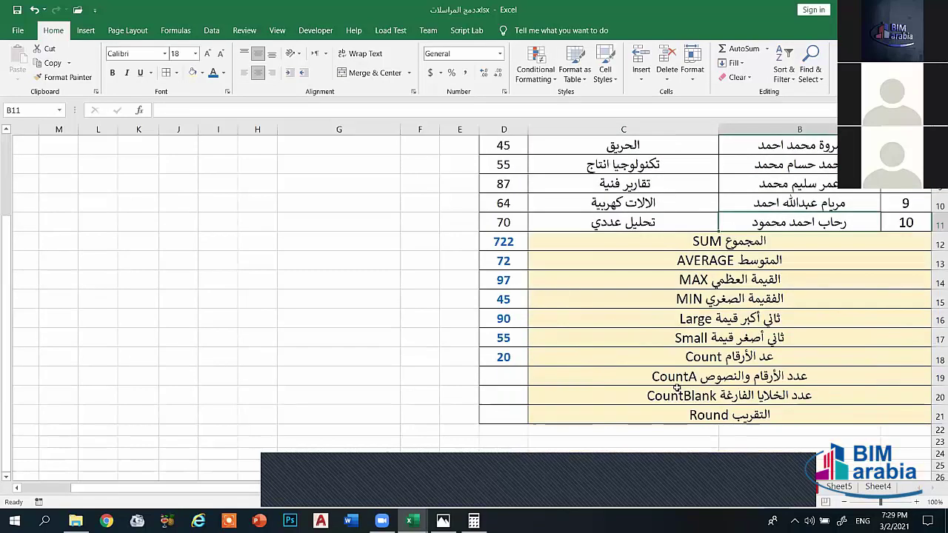
scroll(560, 445, "up", 2)
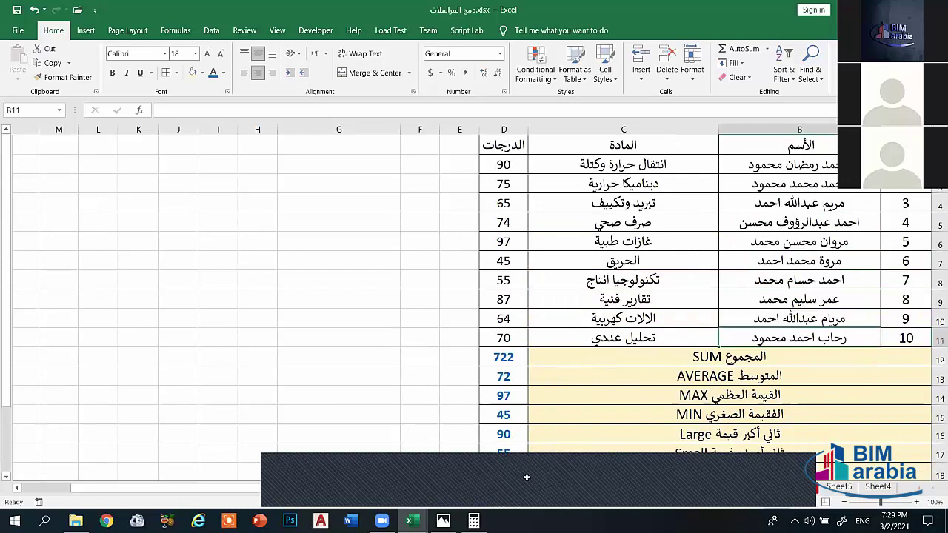
scroll(489, 312, "down", 4)
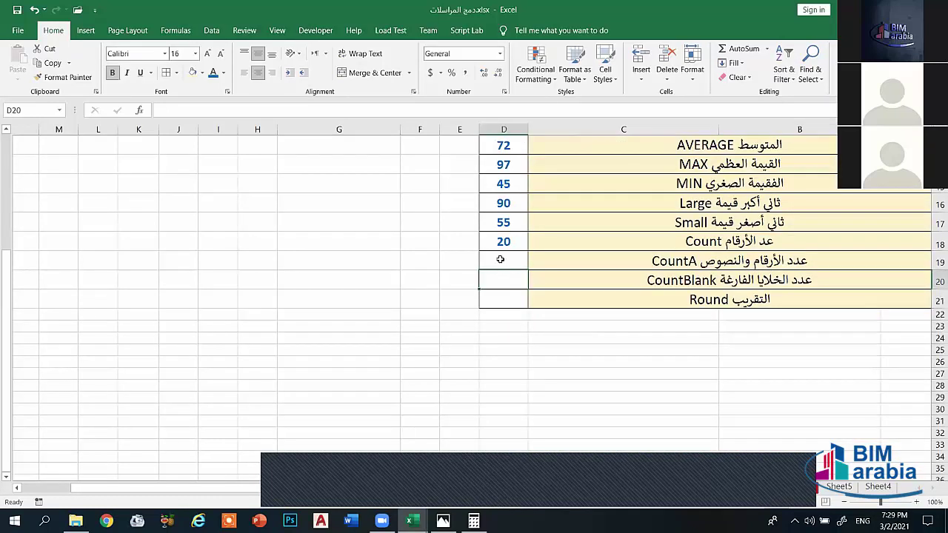
Step: Enter =COUNTA(A2:D11) in D19 beside CountA, returning 40
left_click(501, 259)
type("=")
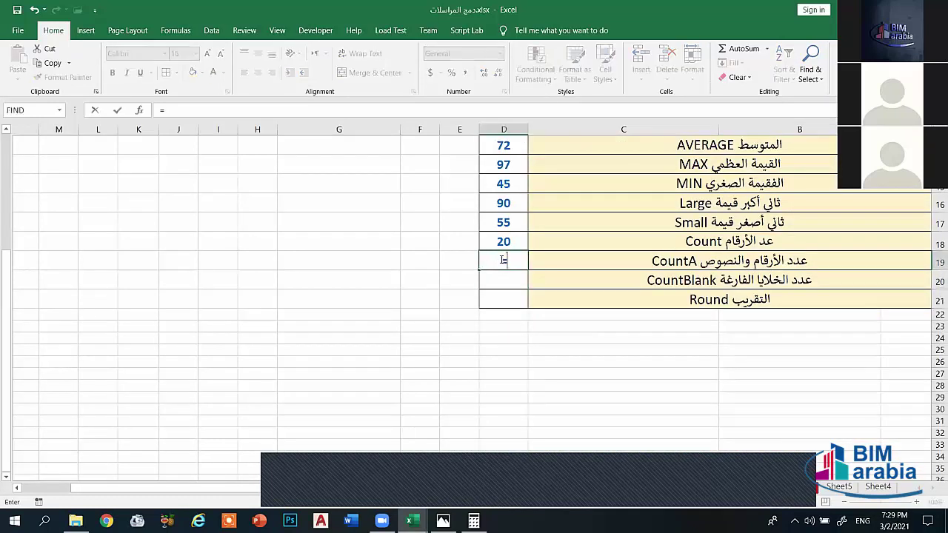
type("counta")
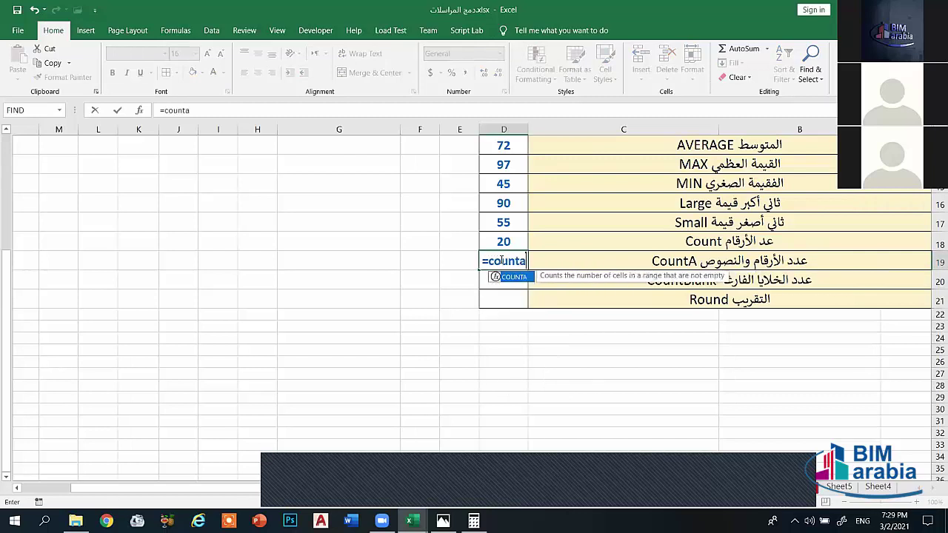
type("(")
scroll(501, 261, "up", 3)
scroll(501, 260, "up", 1)
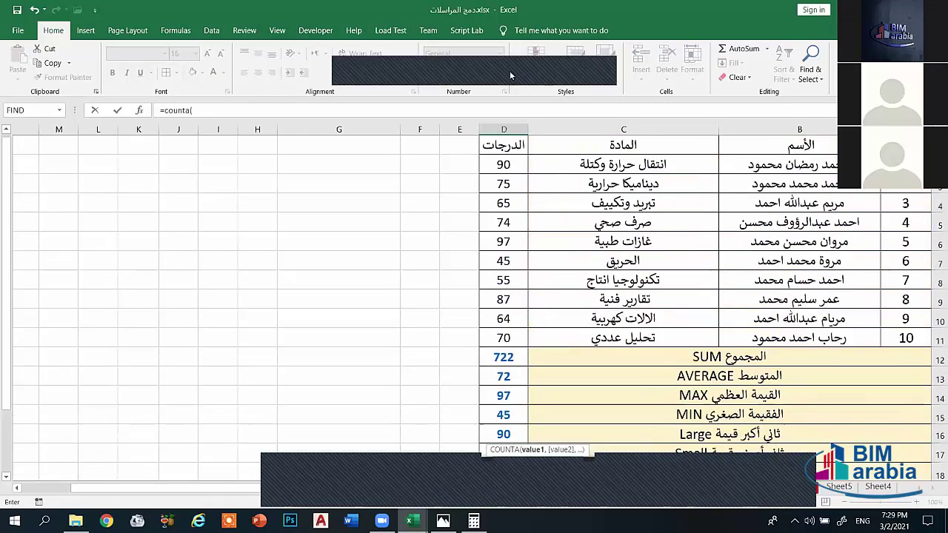
left_click_drag(905, 165, 508, 338)
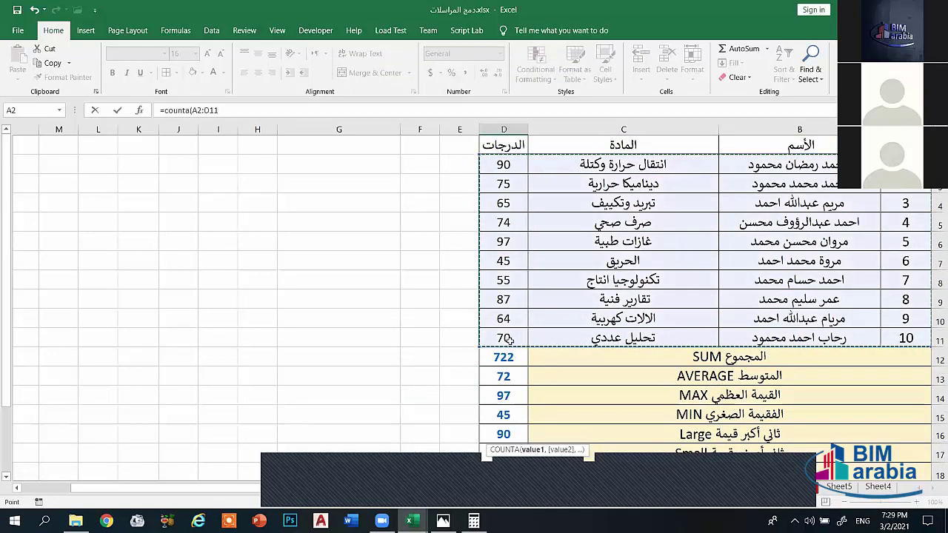
scroll(554, 382, "down", 2)
type(")")
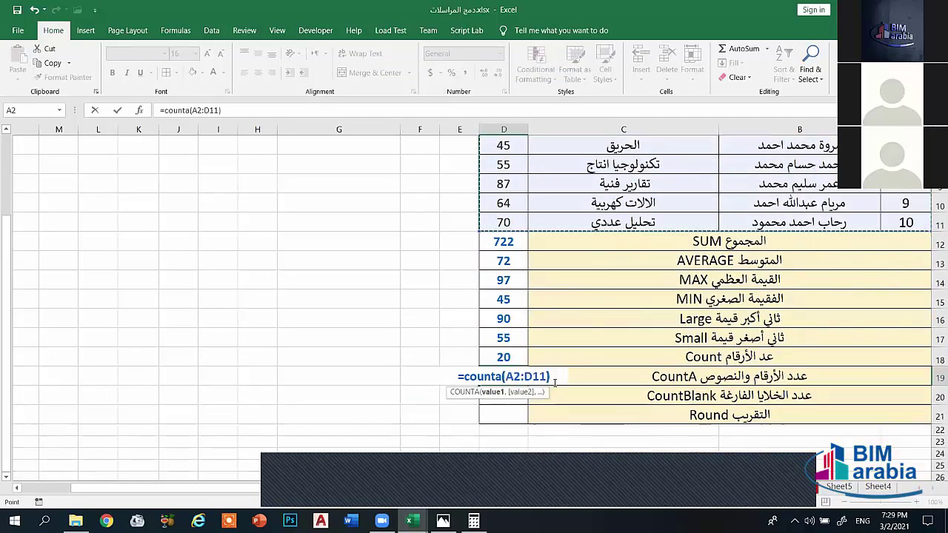
key("ctrl+Return")
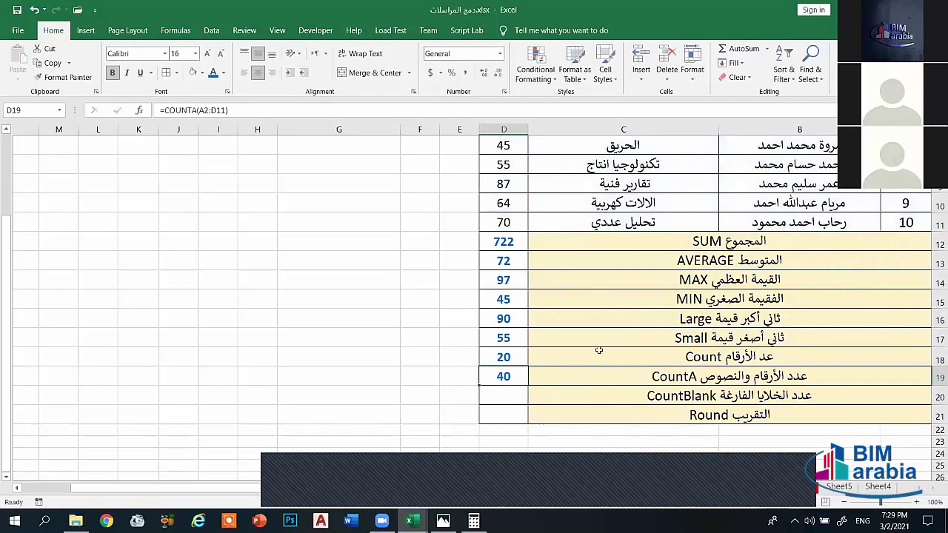
Step: Select the whole grades table A2:D11
scroll(600, 350, "up", 2)
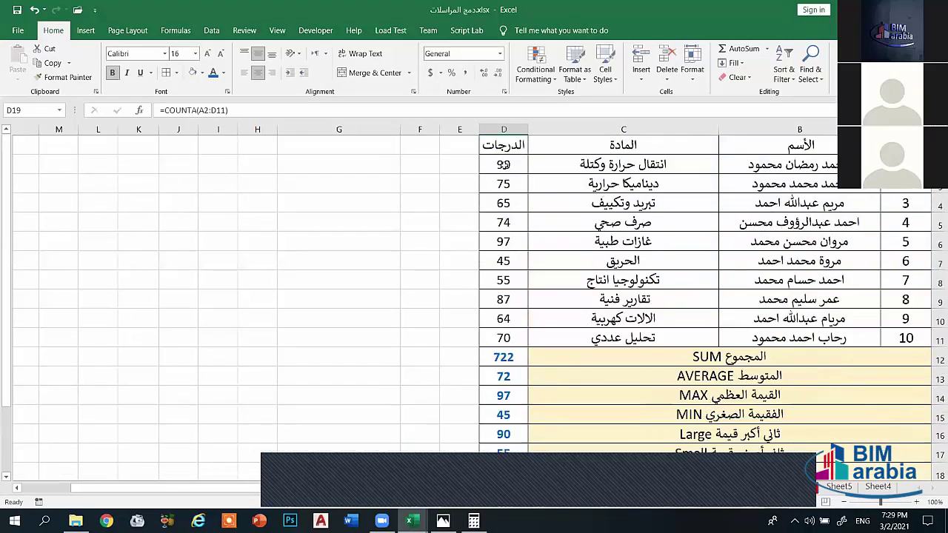
left_click_drag(504, 165, 651, 337)
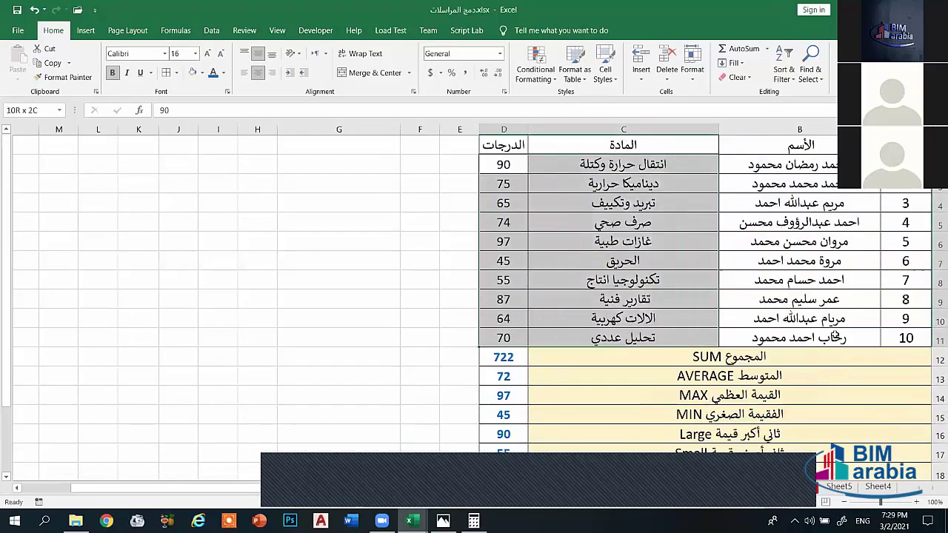
left_click_drag(835, 337, 893, 327)
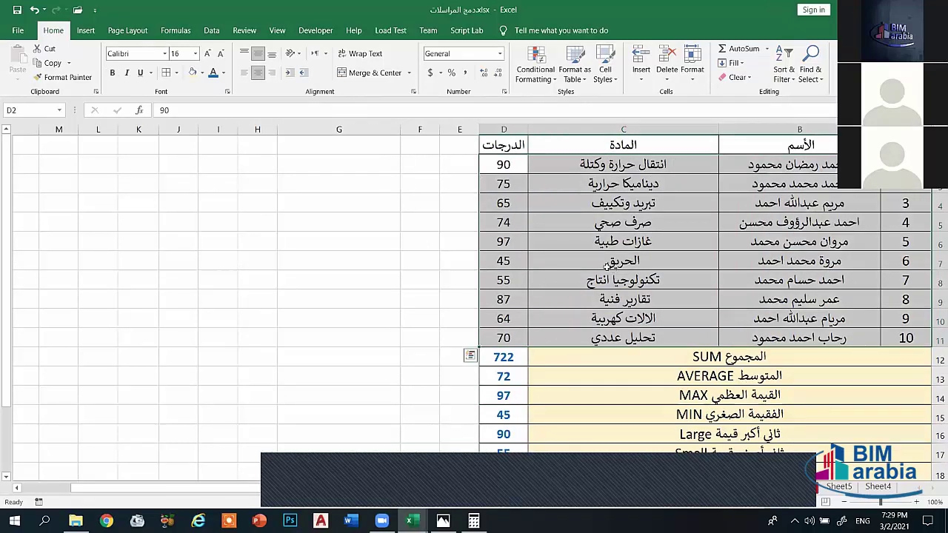
Step: Fill the grades table A2:D11 with light green
left_click(203, 72)
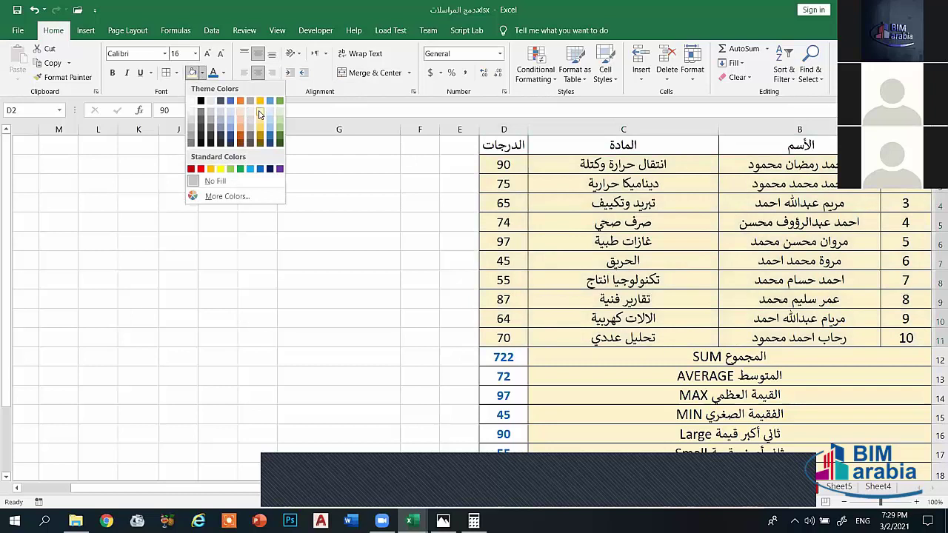
left_click(280, 111)
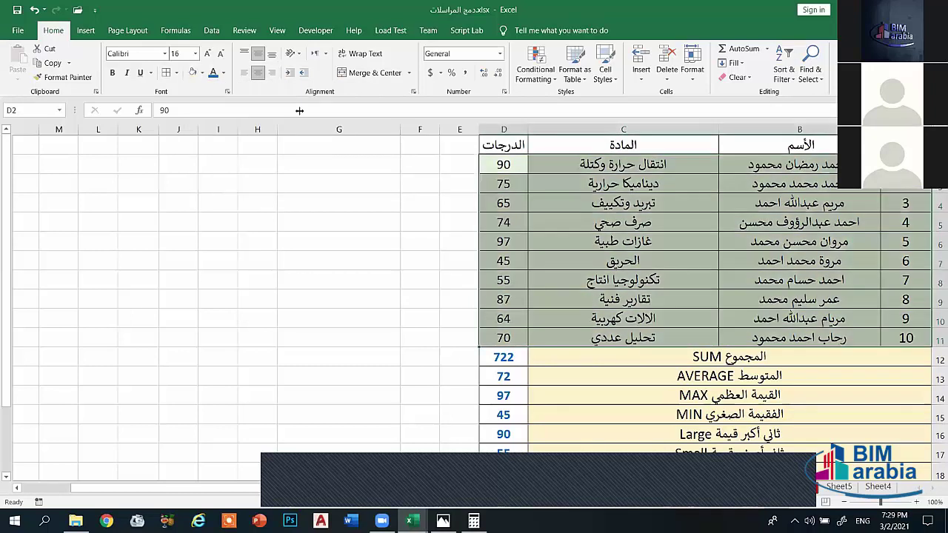
key("ctrl+Home")
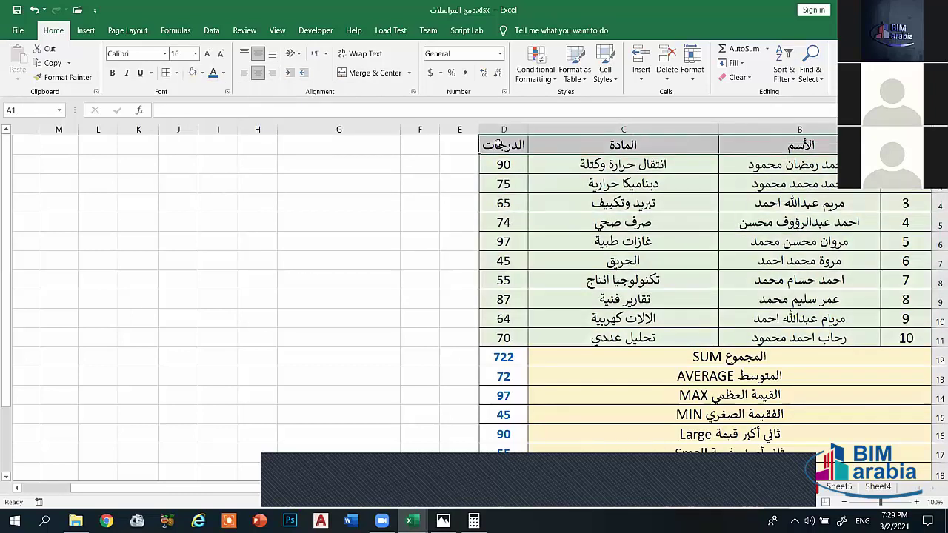
left_click(203, 73)
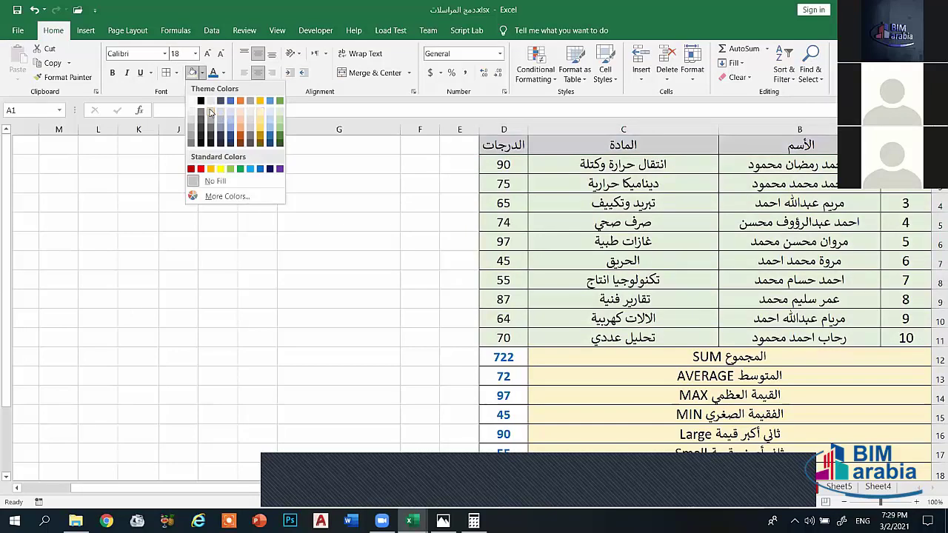
left_click(307, 214)
left_click(546, 395)
scroll(546, 375, "down", 3)
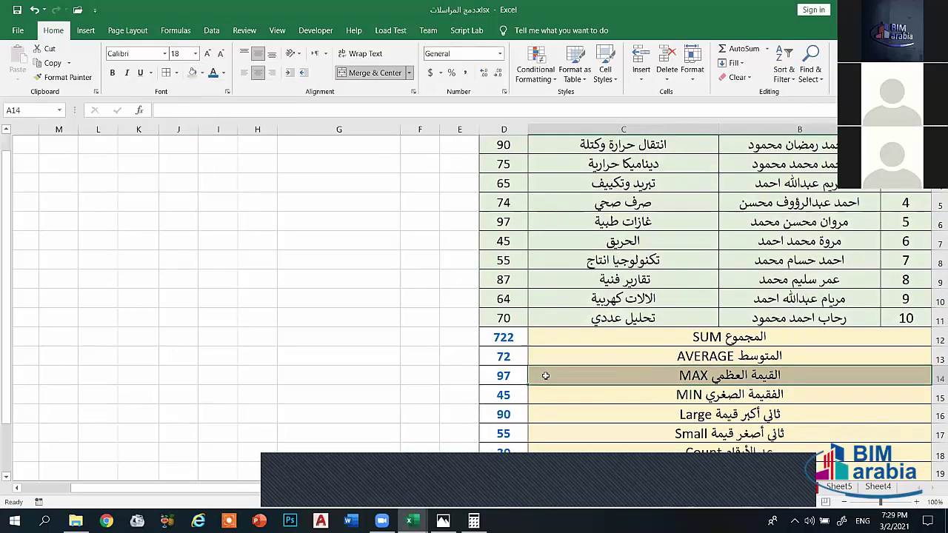
Step: Fill the results cells D12:D21 with light orange
left_click_drag(503, 186, 495, 360)
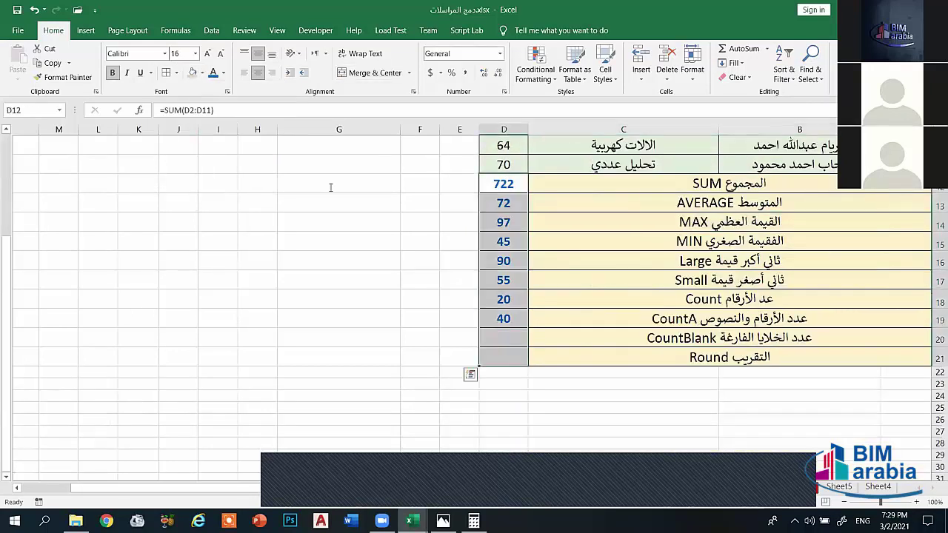
left_click(200, 74)
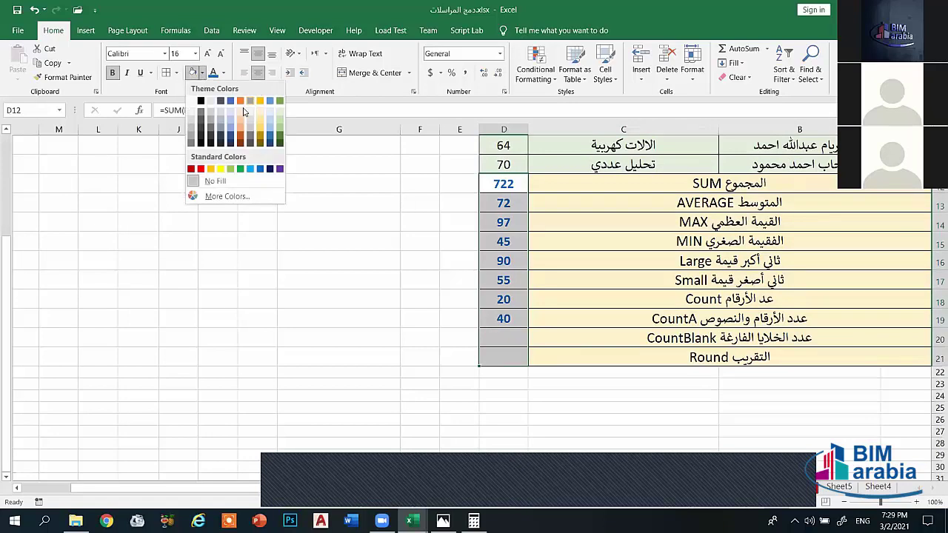
left_click(239, 112)
left_click(597, 267)
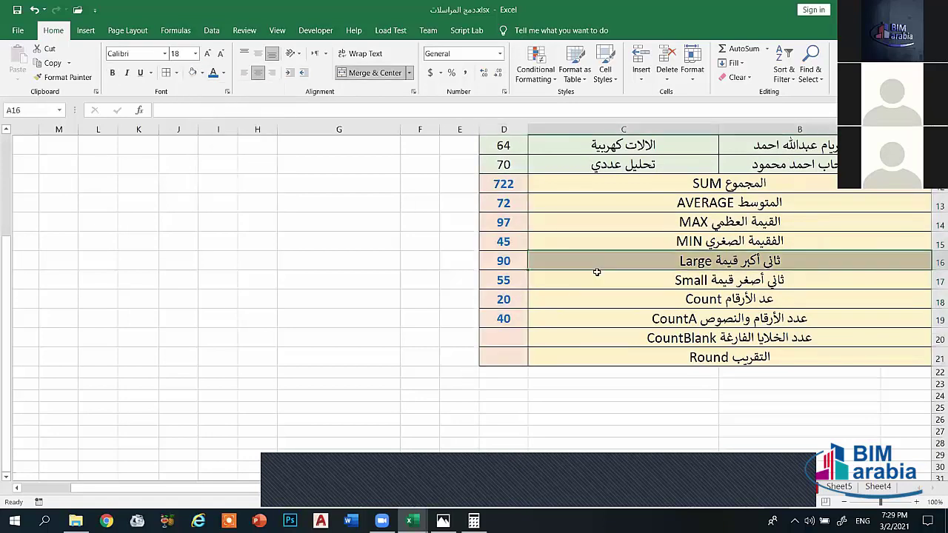
scroll(566, 322, "up", 3)
left_click(632, 356)
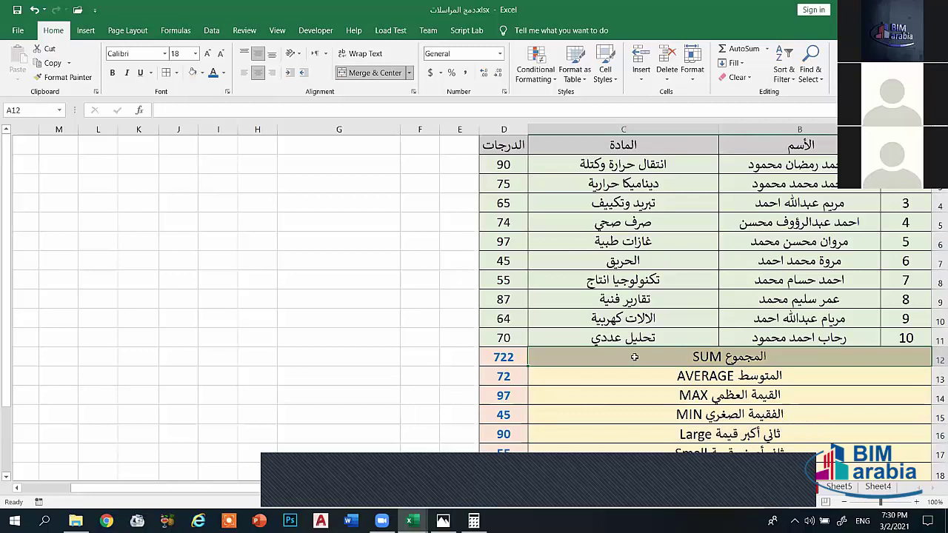
scroll(629, 363, "down", 2)
left_click(508, 394)
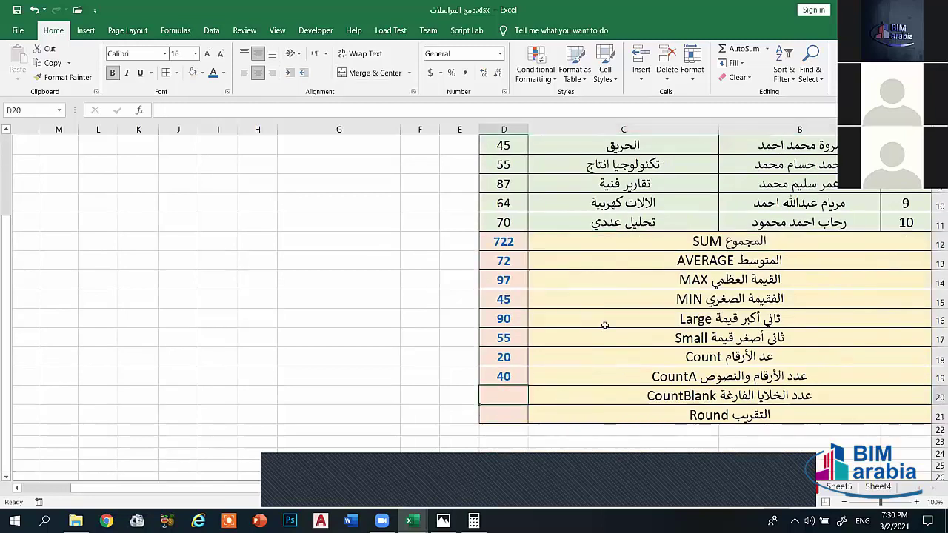
scroll(609, 328, "up", 2)
Step: Clear the subject cells C6 and C7 and confirm they are empty
left_click_drag(695, 252, 666, 242)
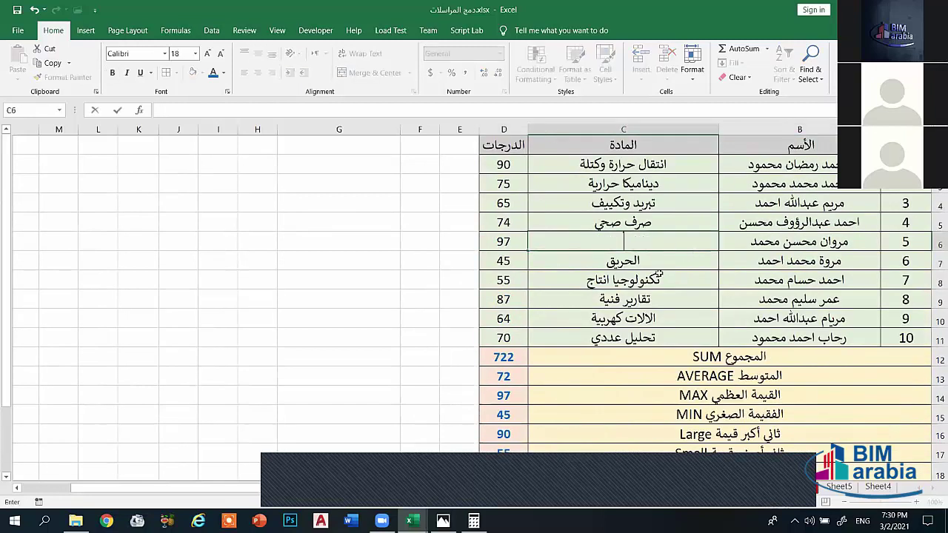
key("Delete")
key("Return")
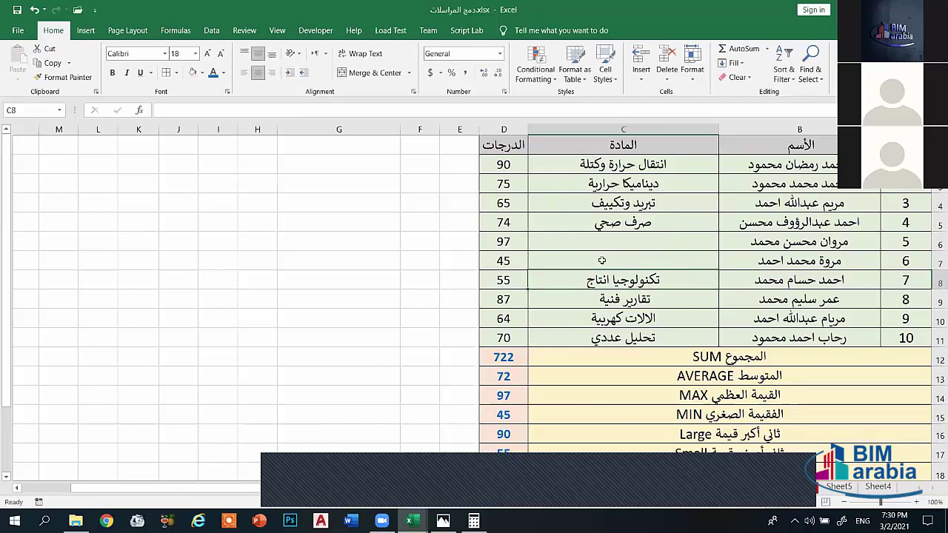
left_click(602, 260)
left_click(595, 246)
left_click(610, 265)
left_click(606, 246)
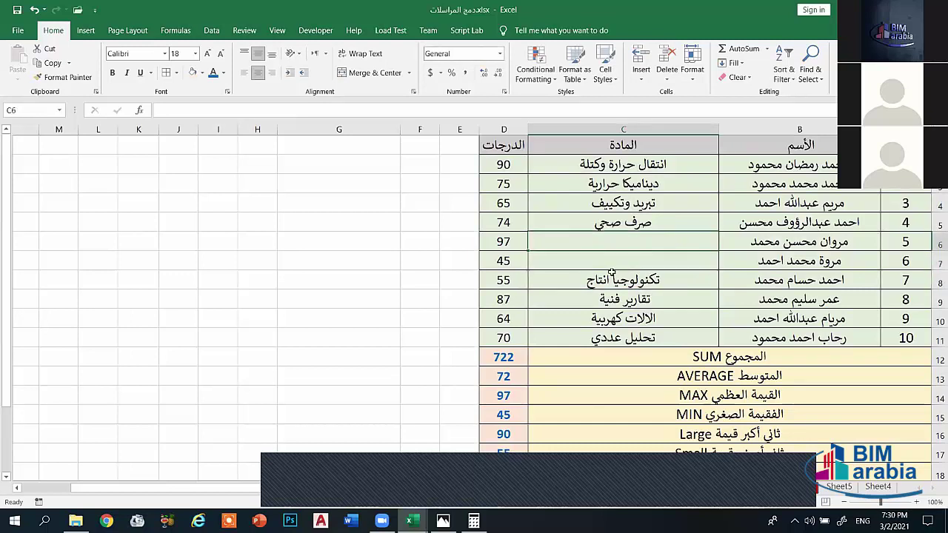
scroll(612, 274, "down", 1)
scroll(612, 274, "down", 3)
Step: Enter =COUNTBLANK(A2:D11) in D20, returning 2 for the emptied subject cells
left_click(508, 226)
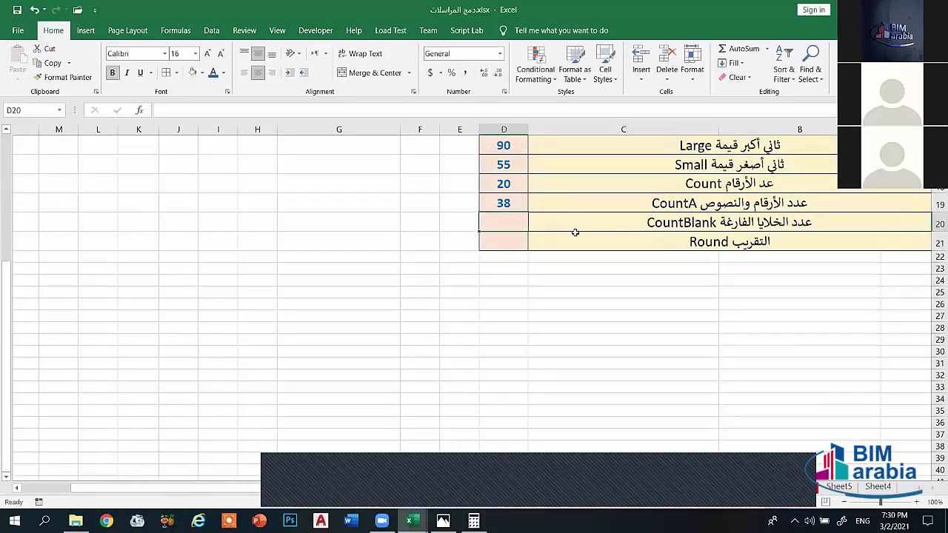
type("=cou")
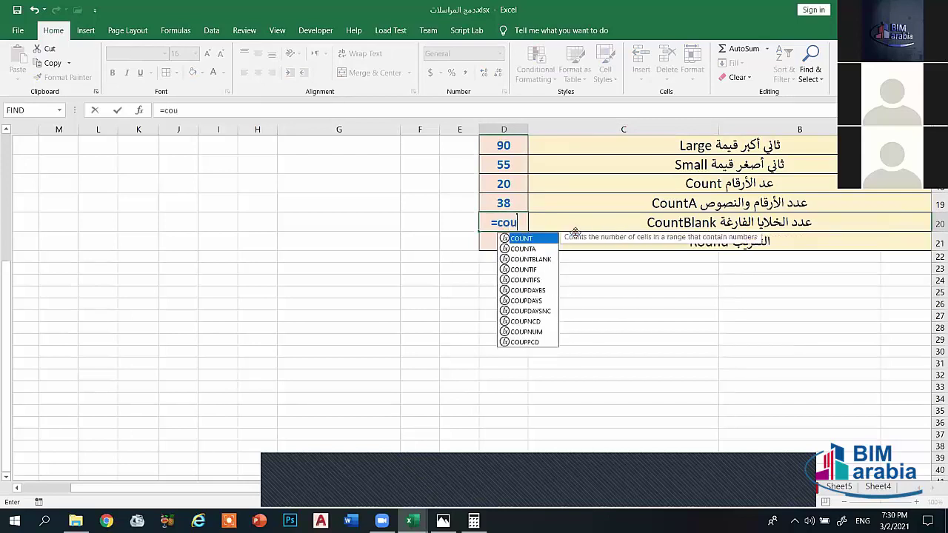
type("nt")
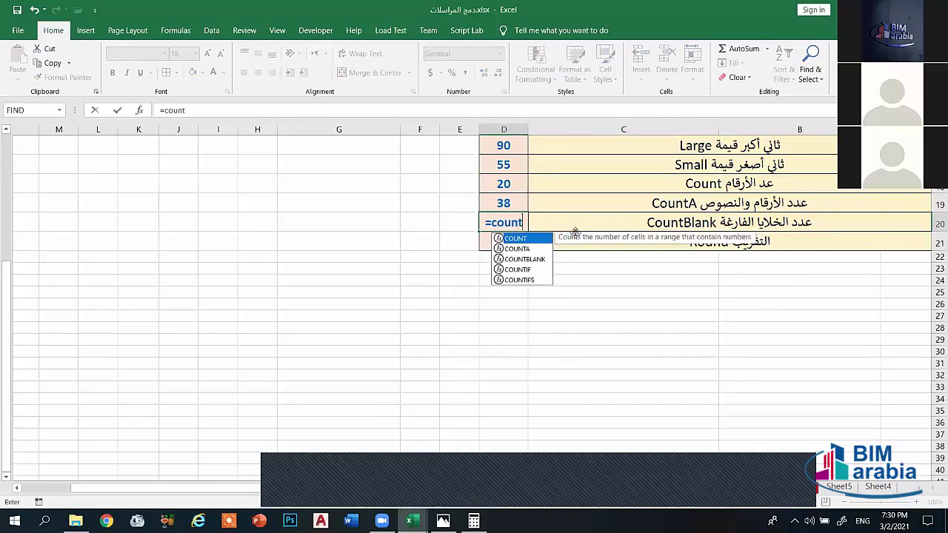
type("bl")
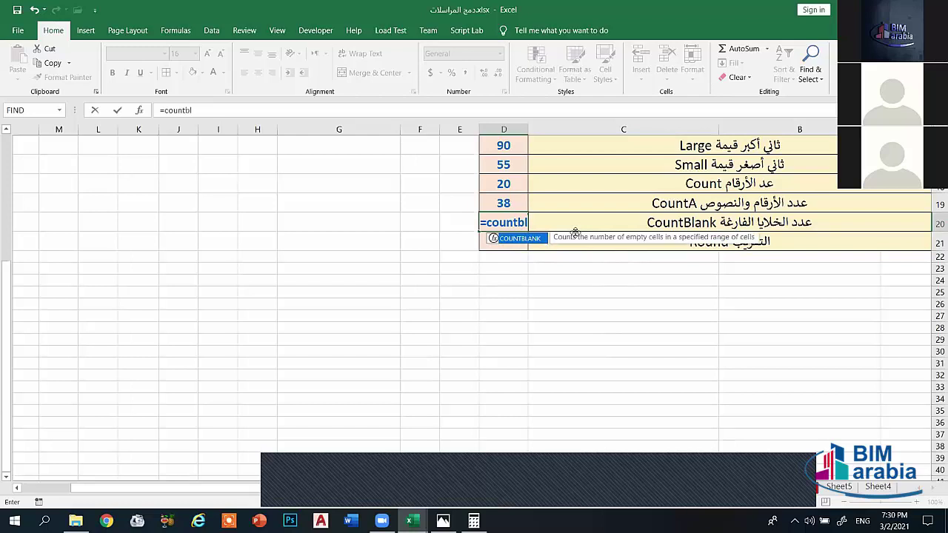
type("ank")
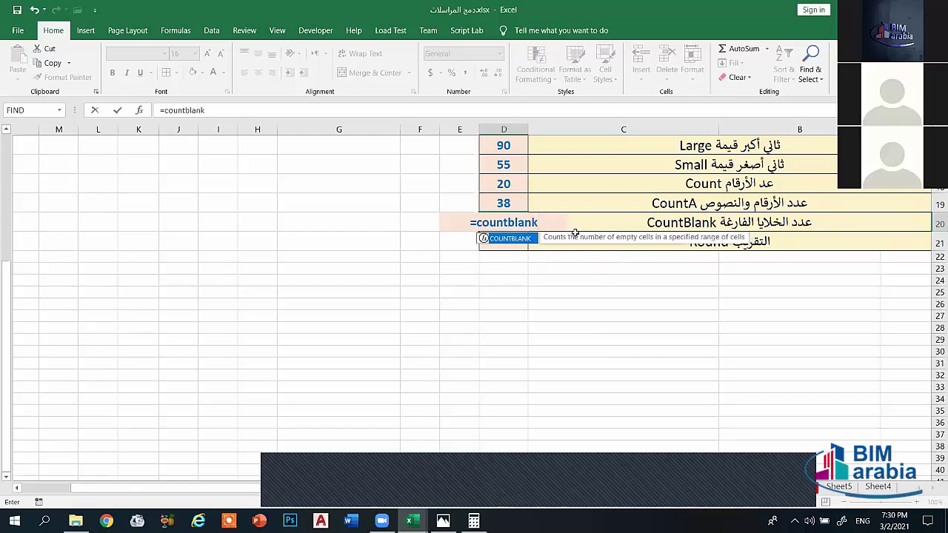
type("(")
scroll(575, 234, "up", 4)
scroll(576, 234, "up", 1)
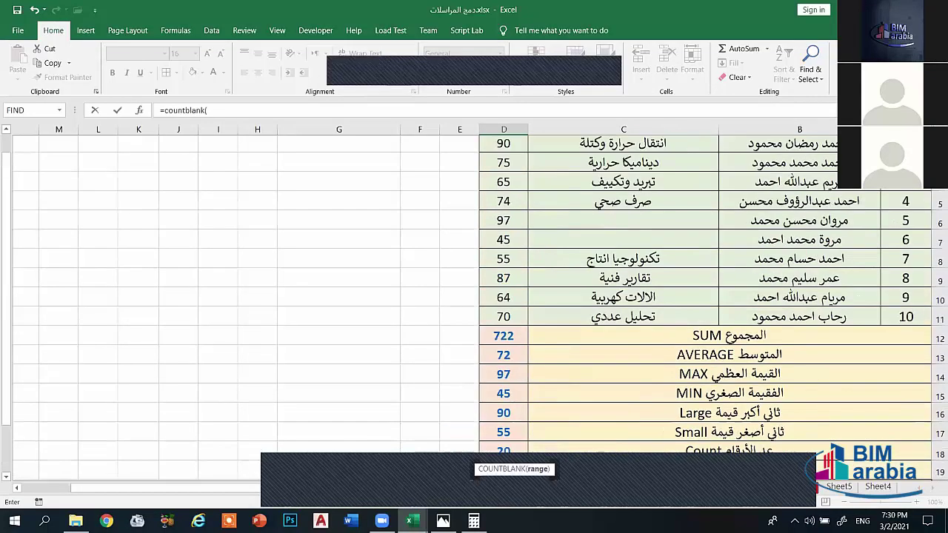
scroll(576, 234, "up", 1)
left_click_drag(905, 164, 716, 336)
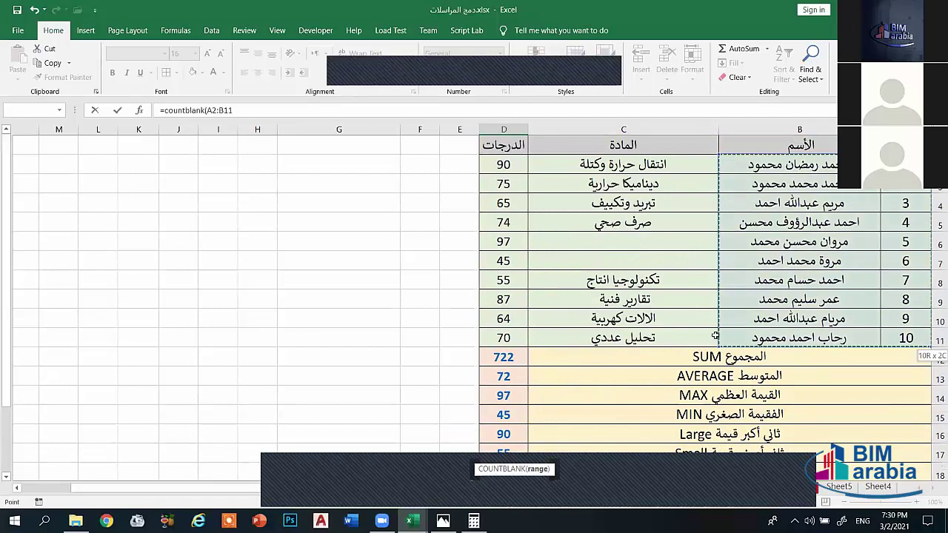
left_click_drag(553, 324, 579, 320)
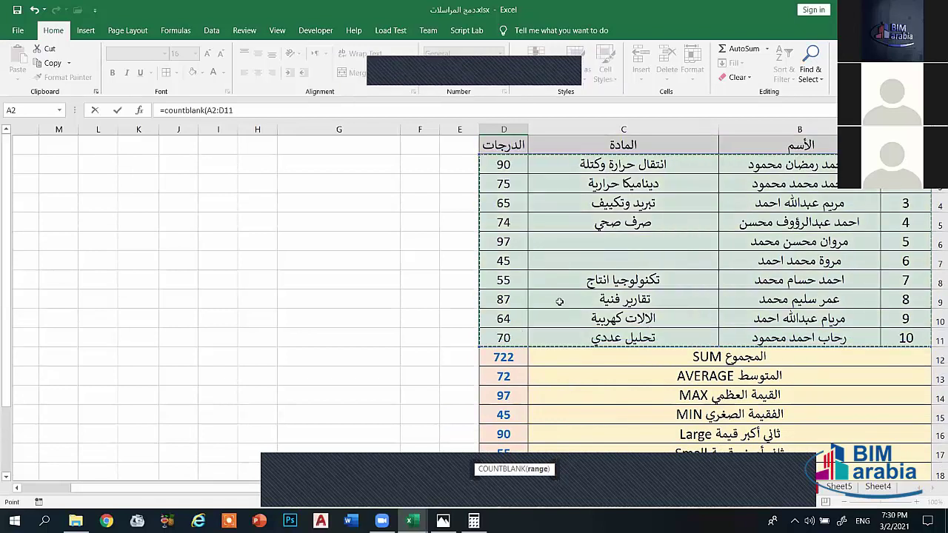
scroll(582, 326, "down", 3)
type(")")
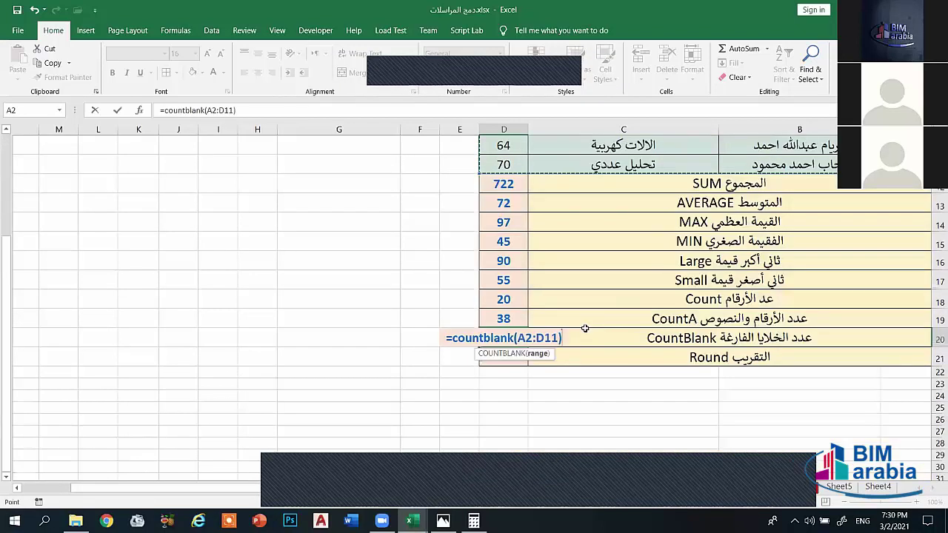
key("Return")
left_click(518, 339)
scroll(504, 326, "up", 3)
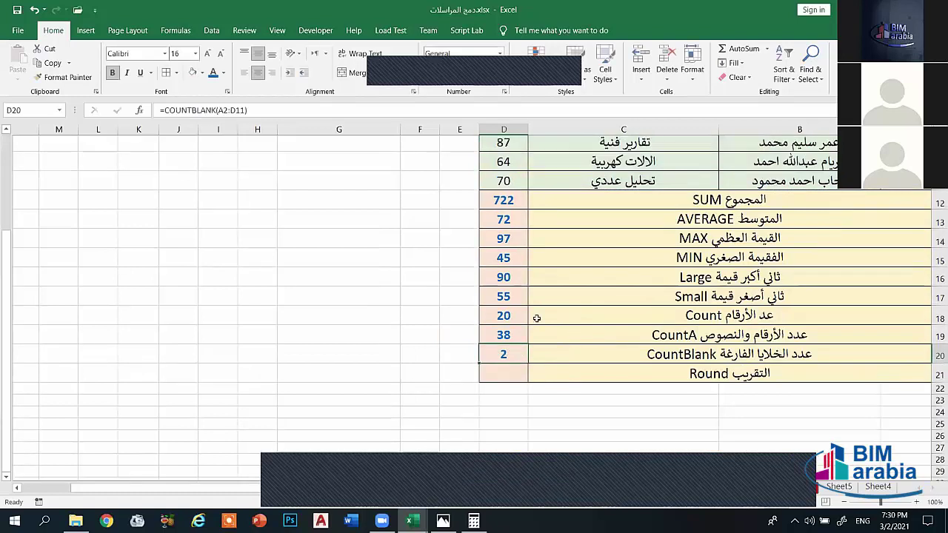
left_click_drag(622, 243, 621, 260)
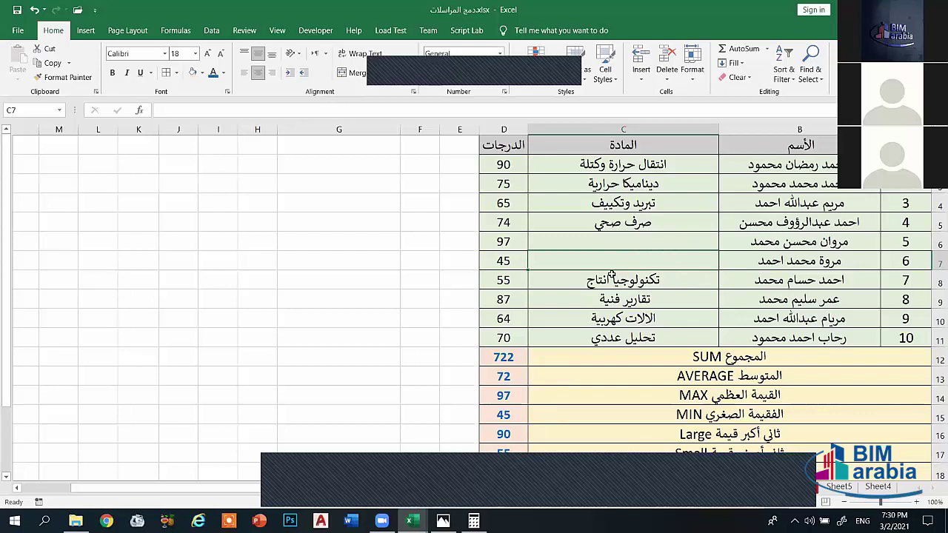
Step: Empty the subject cell C8
left_click(622, 280)
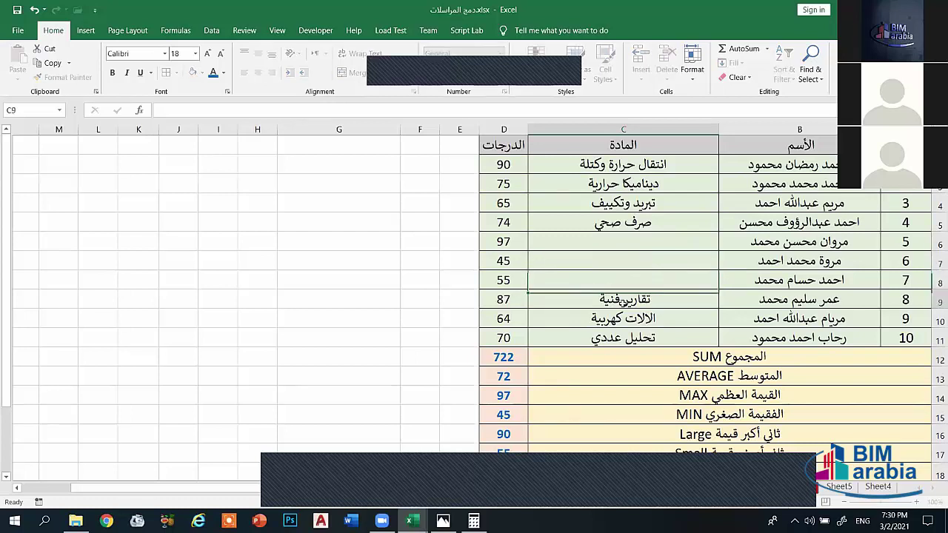
key("BackSpace")
key("Return")
scroll(517, 338, "down", 3)
scroll(558, 327, "up", 3)
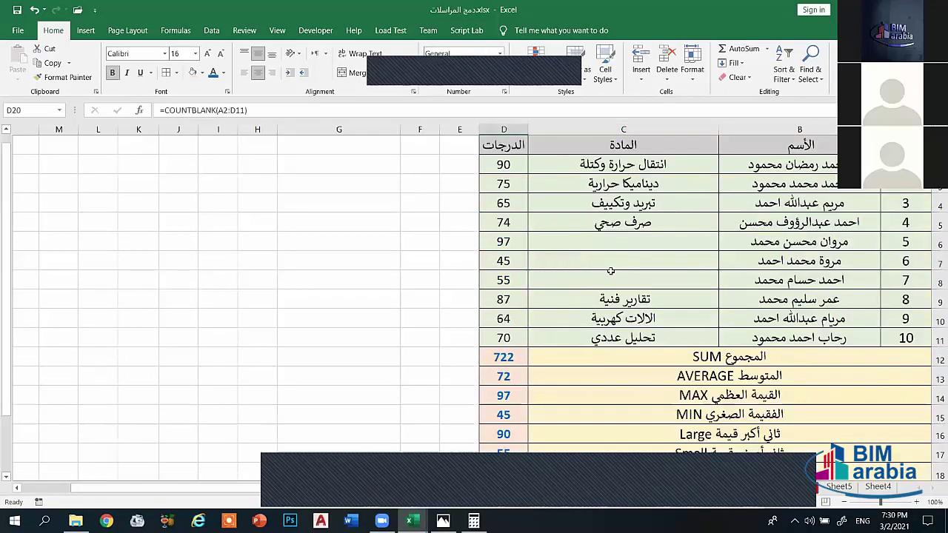
Step: Empty subject cell C4 and confirm CountBlank in D20 shows 4 and CountA 36
left_click(653, 197)
key("BackSpace")
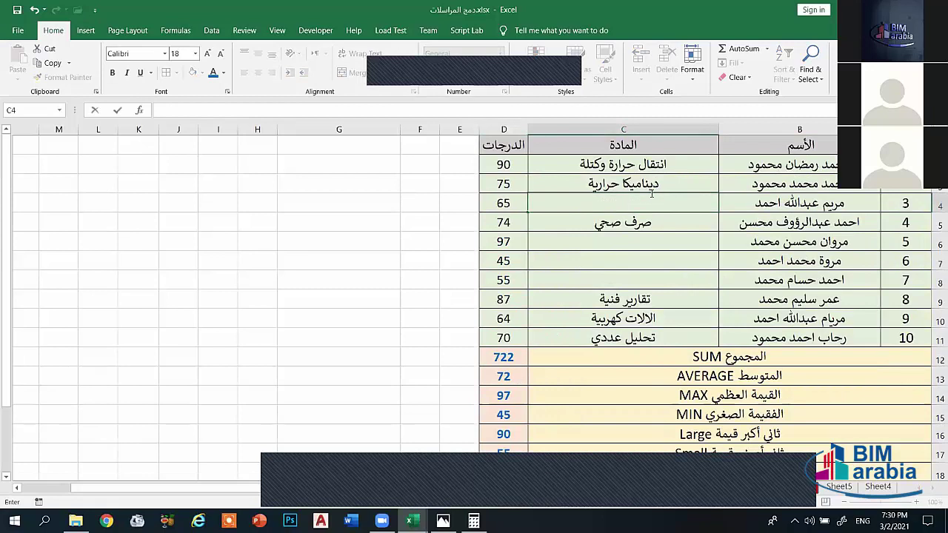
key("Return")
scroll(590, 339, "down", 4)
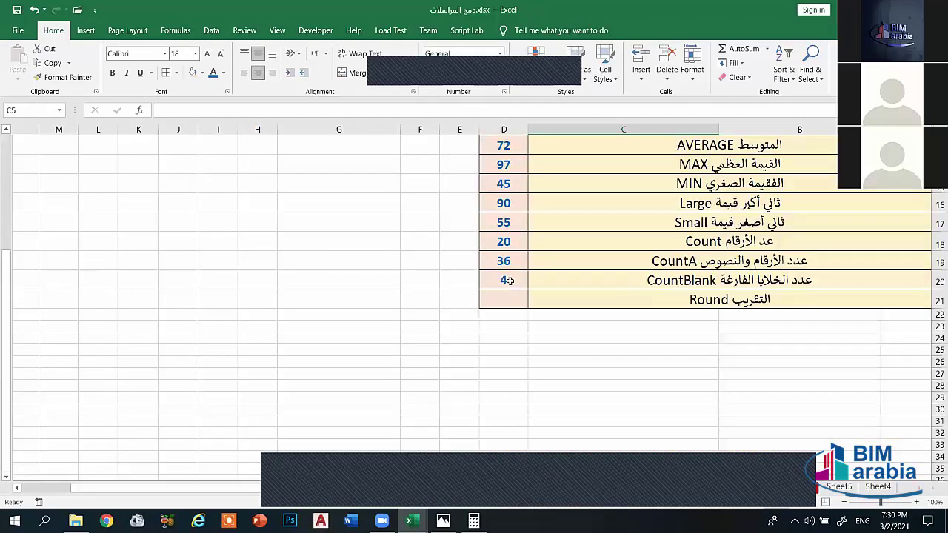
left_click(515, 281)
scroll(610, 177, "up", 1)
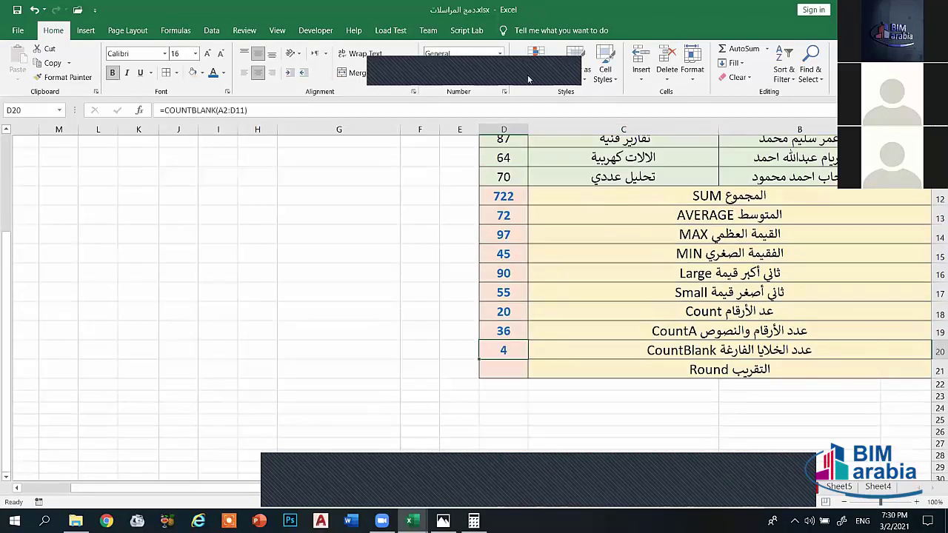
scroll(519, 245, "up", 3)
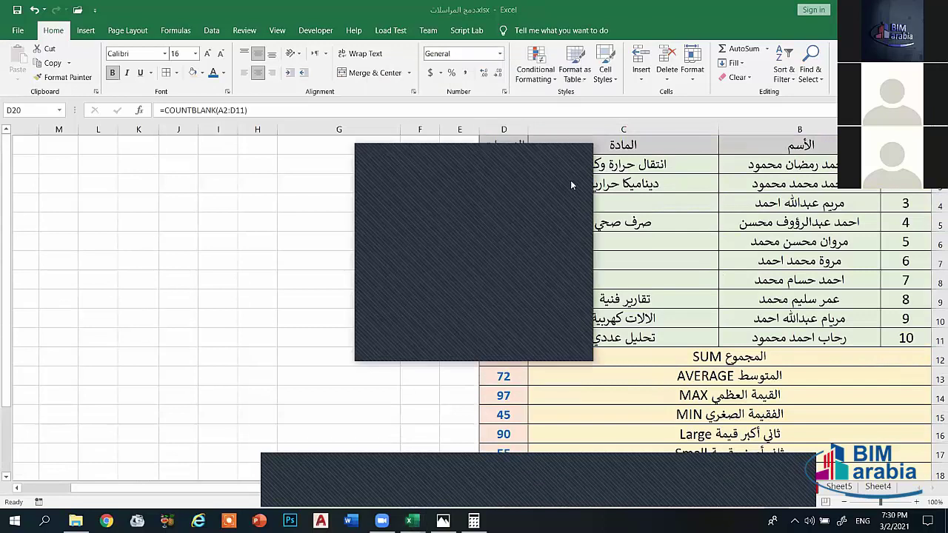
scroll(621, 368, "down", 1)
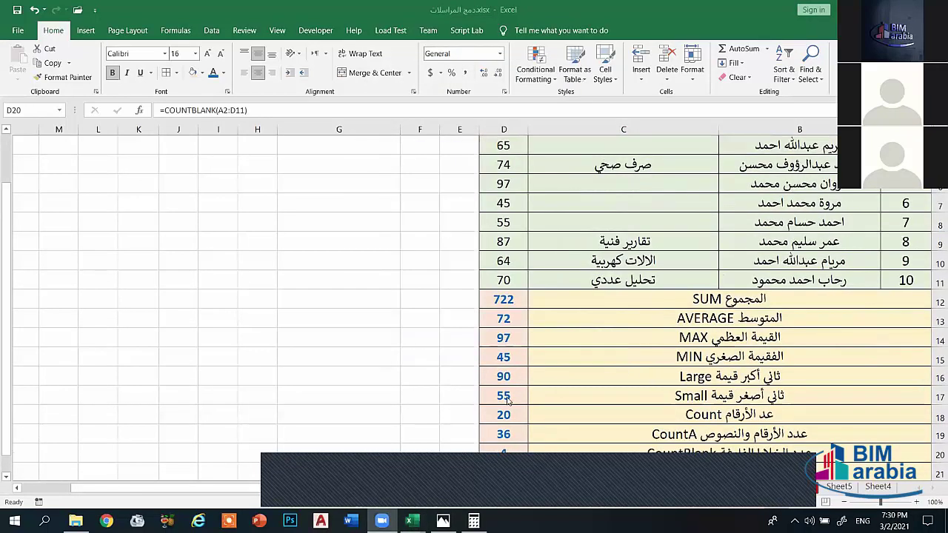
scroll(509, 400, "down", 1)
scroll(501, 395, "down", 1)
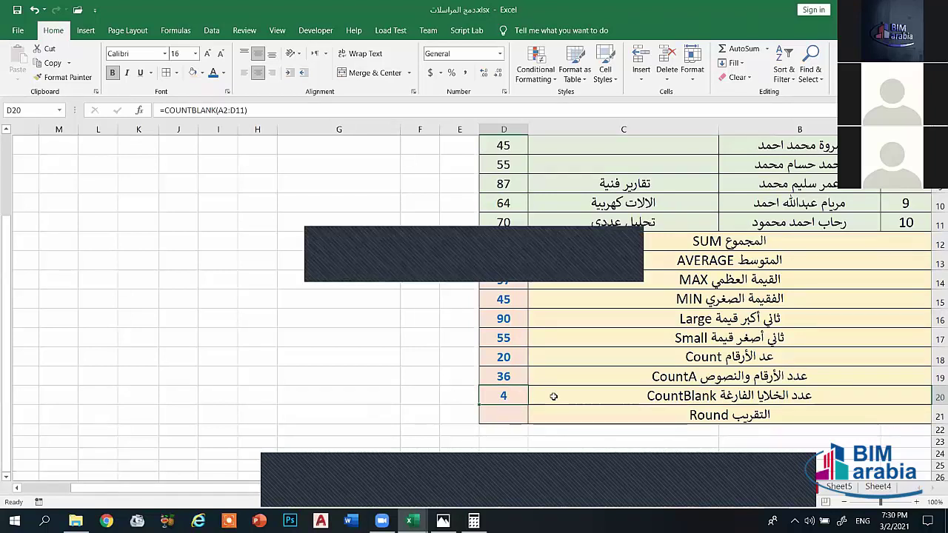
left_click(420, 396)
Step: Put the sample number 145.789 into cell G19
left_click(316, 375)
scroll(513, 353, "up", 1)
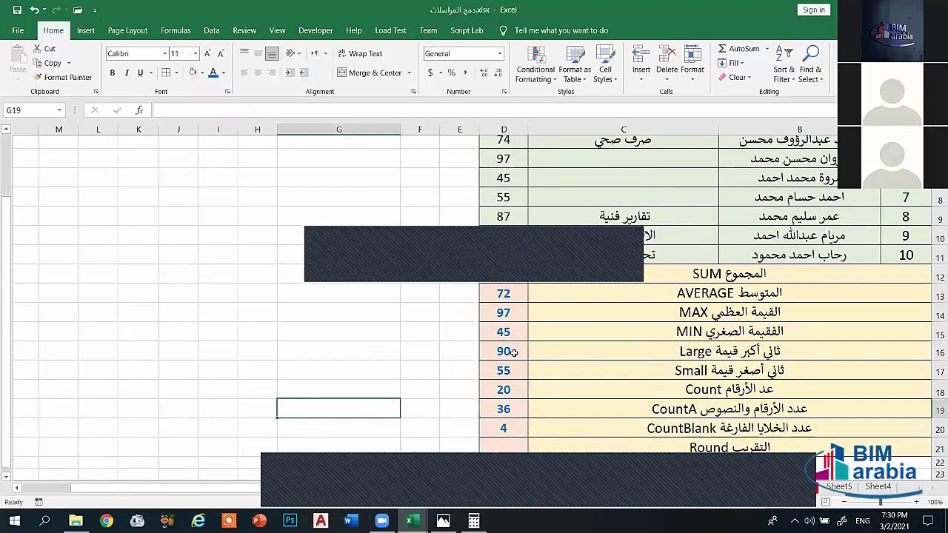
scroll(514, 348, "up", 2)
scroll(508, 326, "down", 2)
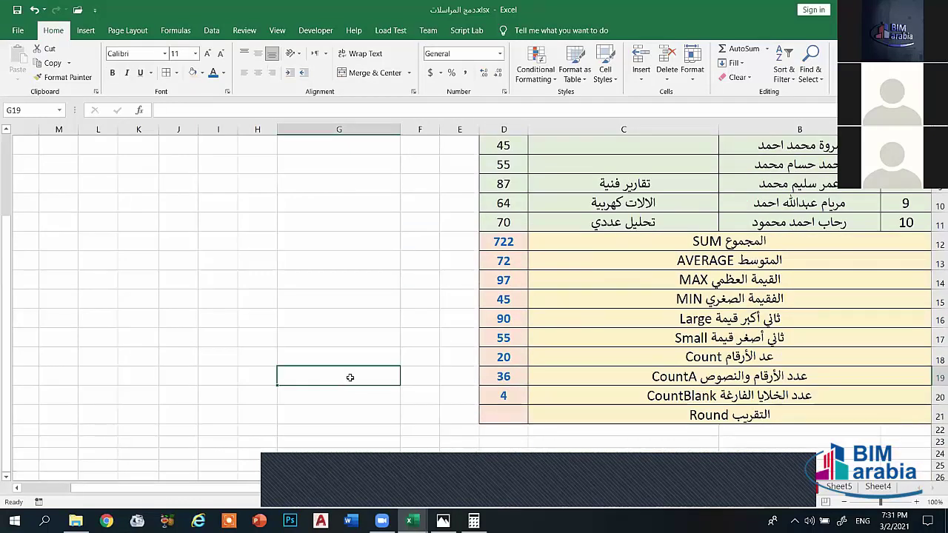
type("145.")
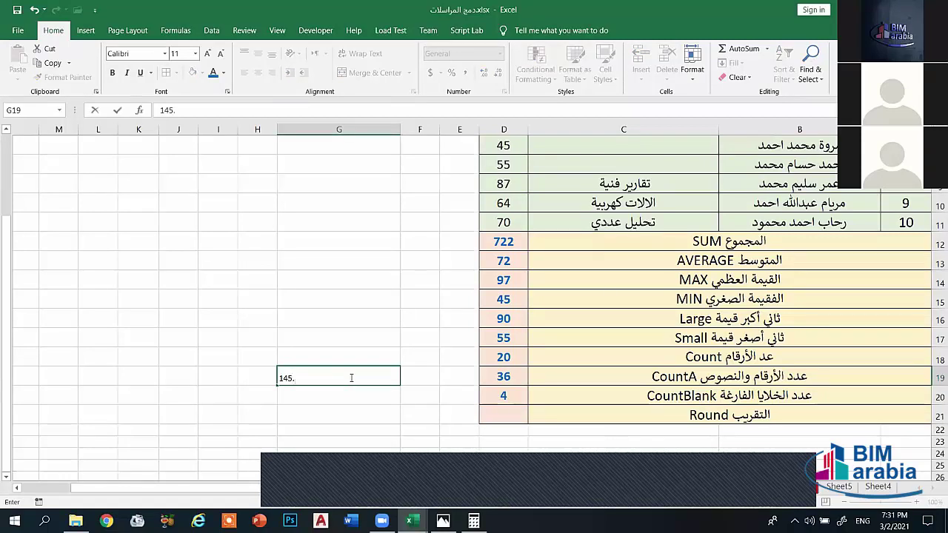
type("89")
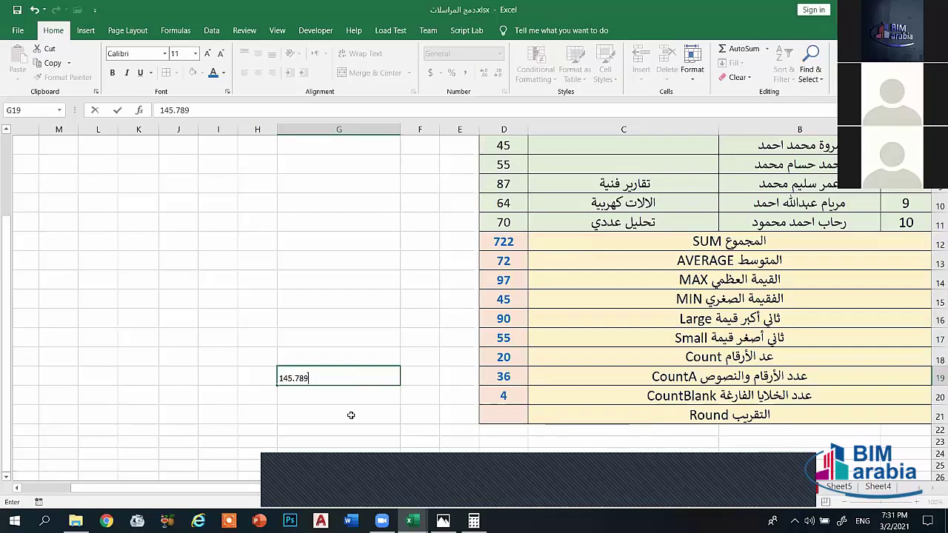
key("Return")
left_click(339, 382)
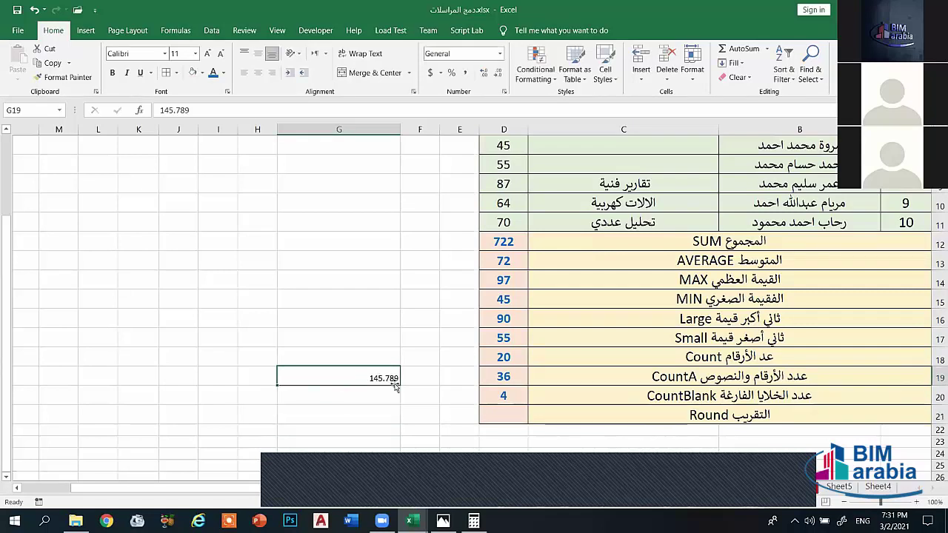
left_click(497, 414)
Step: Enter =ROUND(G19,2) in D21 so the Round row displays 145.79
type("=")
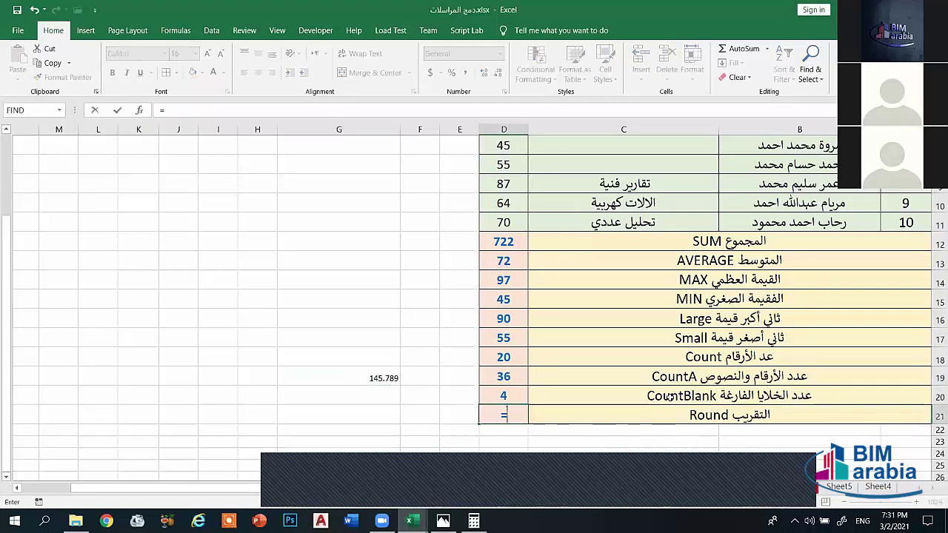
type("round")
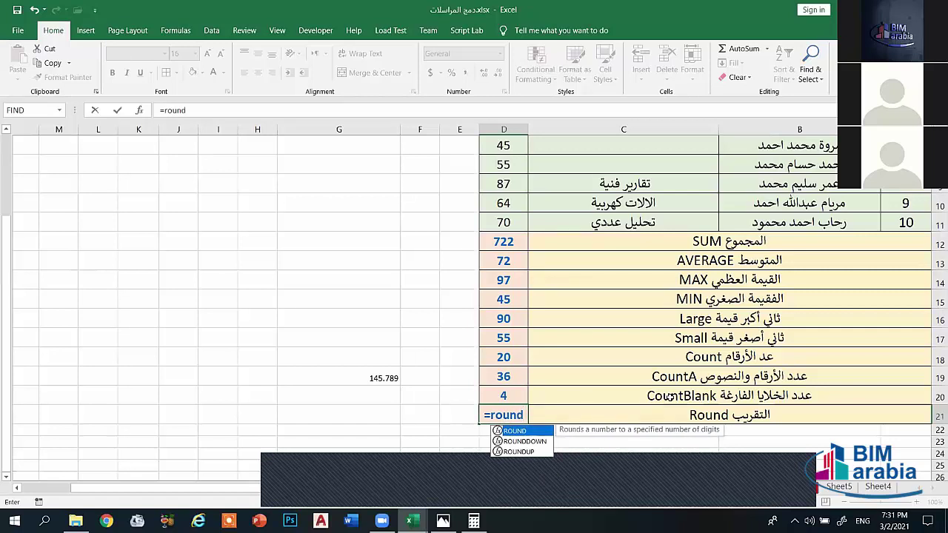
type("(")
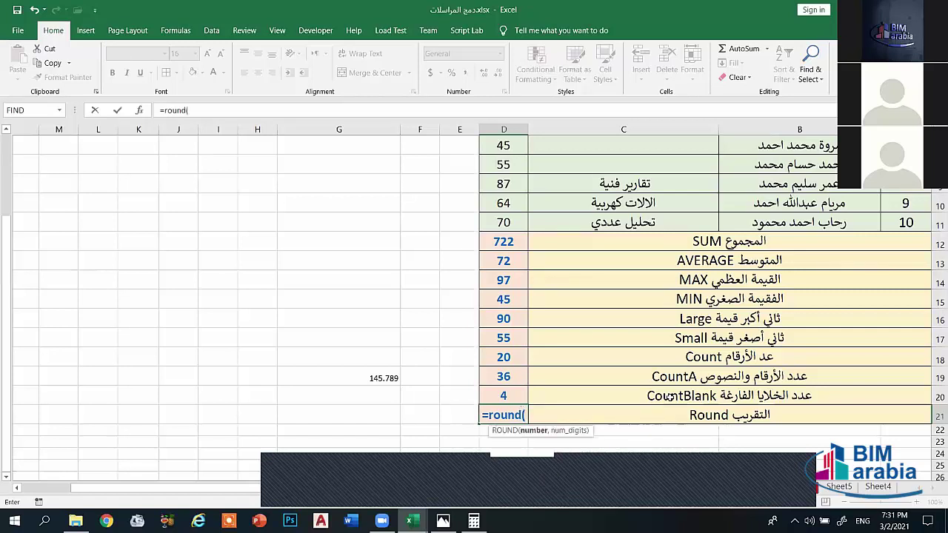
left_click(381, 377)
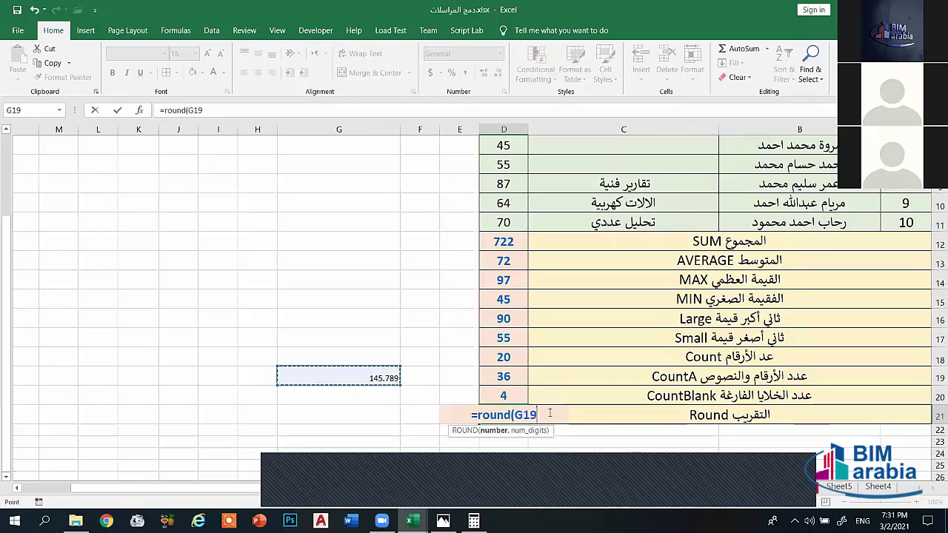
type(",")
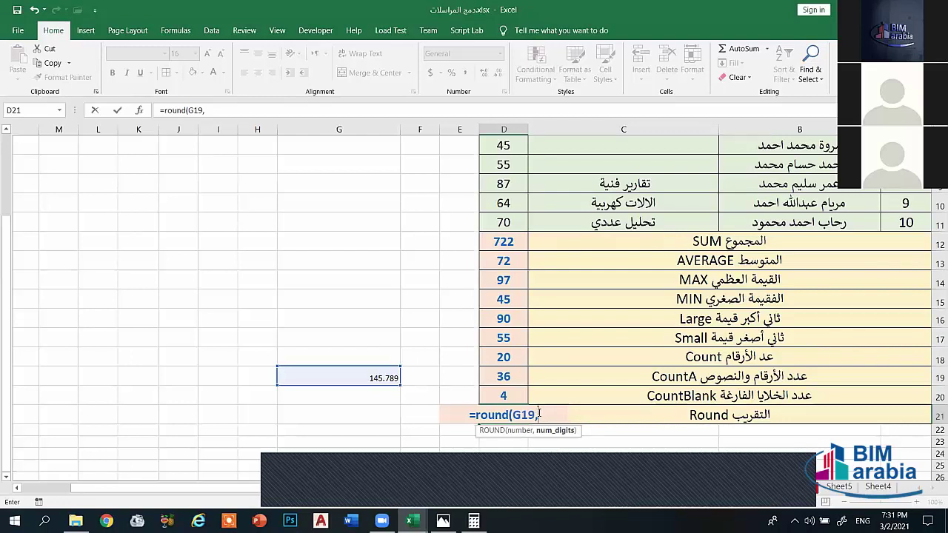
type("2")
key("BackSpace")
type("3")
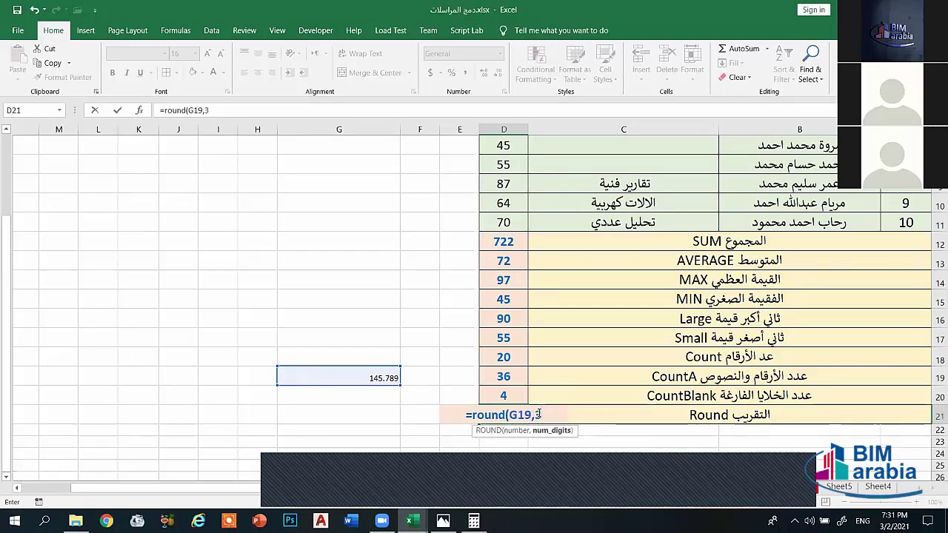
key("BackSpace")
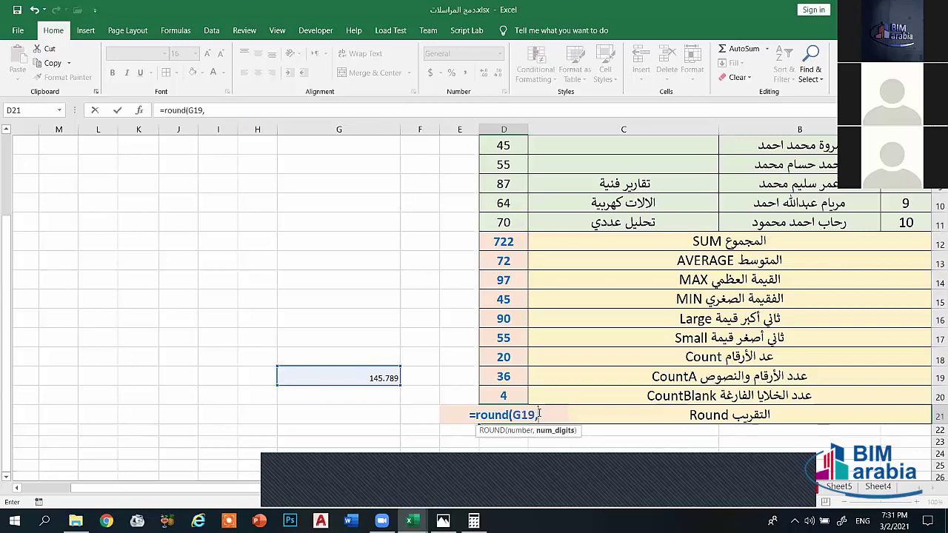
type("2")
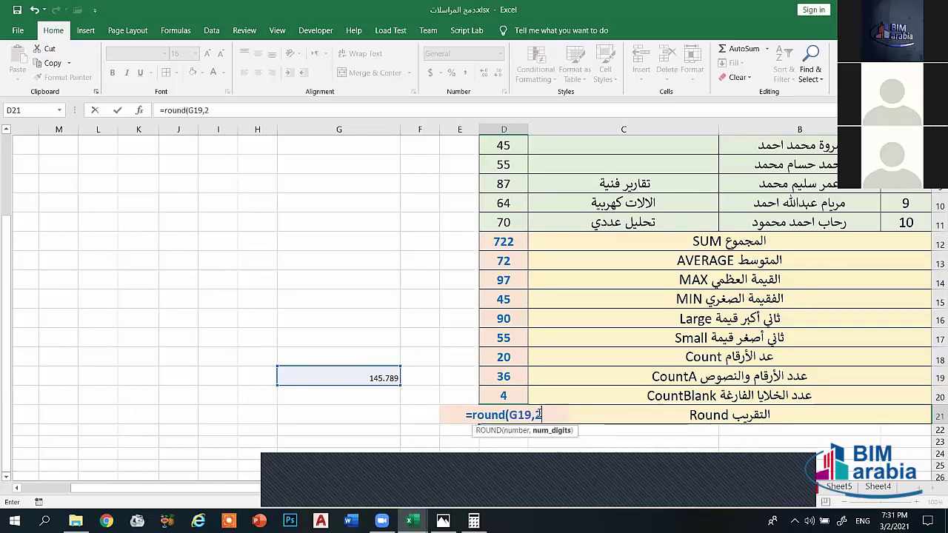
key("Return")
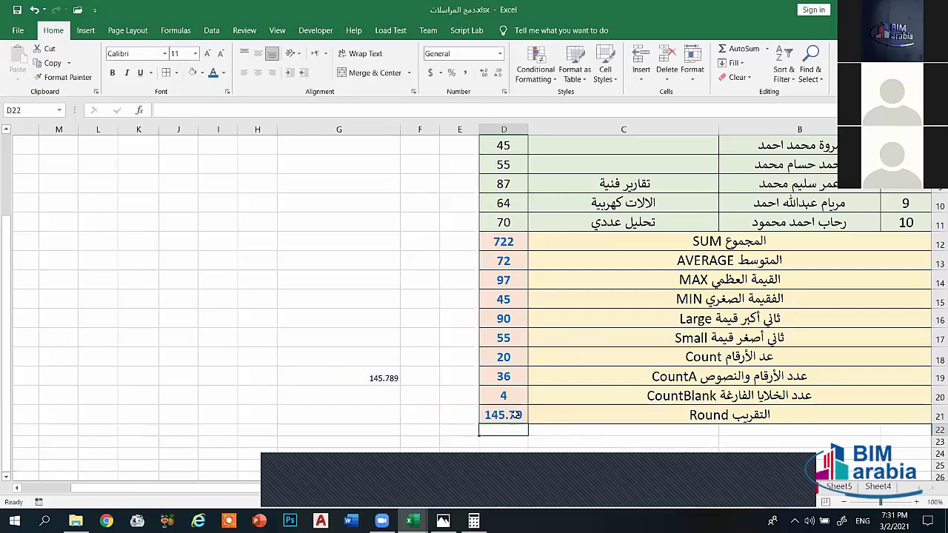
left_click(516, 416)
Step: Format 145.789 in G19 as bold and centred, at size 18, with a light peach fill
left_click(386, 379)
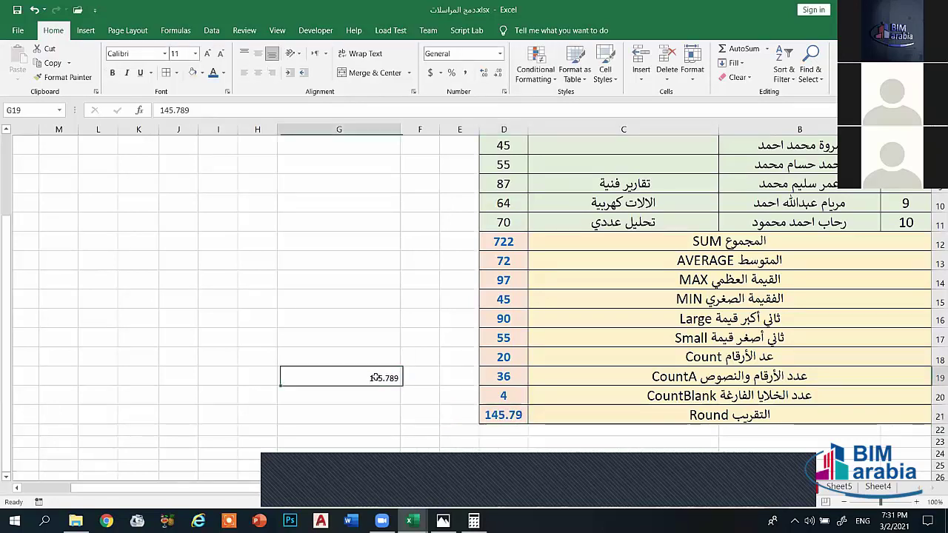
left_click(258, 53)
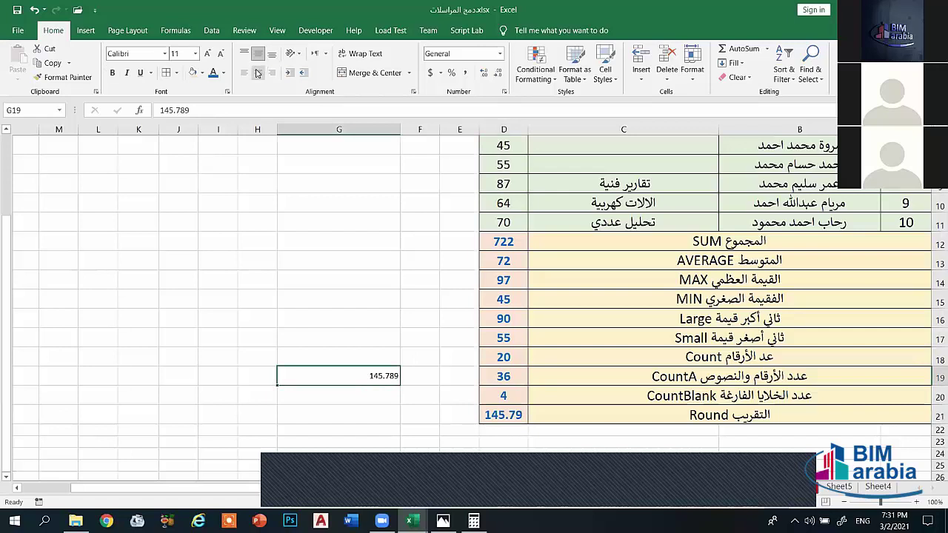
left_click(258, 72)
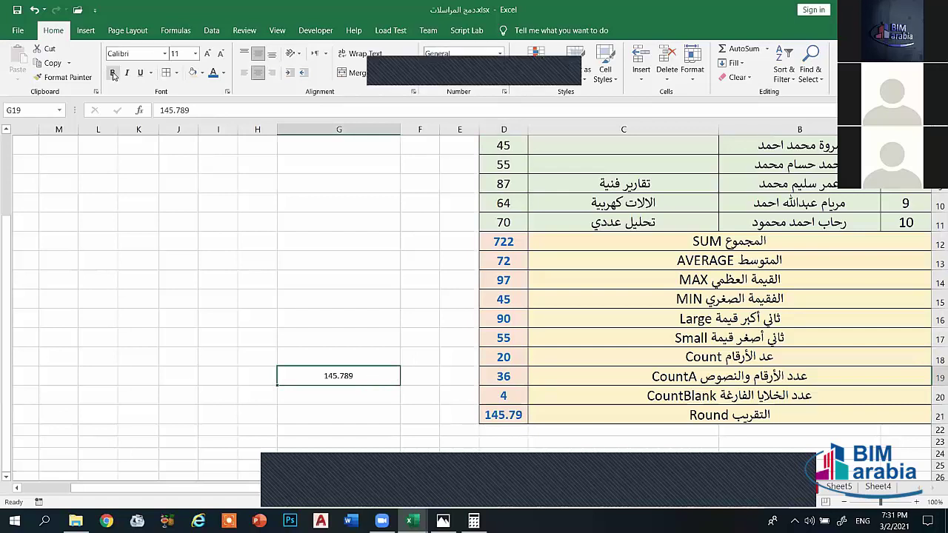
left_click(112, 71)
left_click(208, 53)
left_click(208, 54)
left_click(208, 54)
left_click(208, 53)
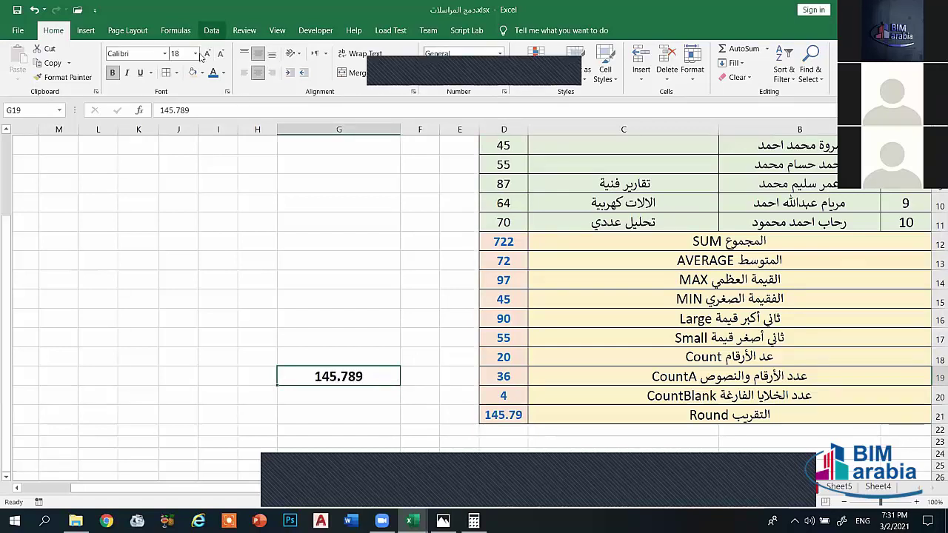
left_click(192, 72)
left_click(393, 313)
left_click(371, 411)
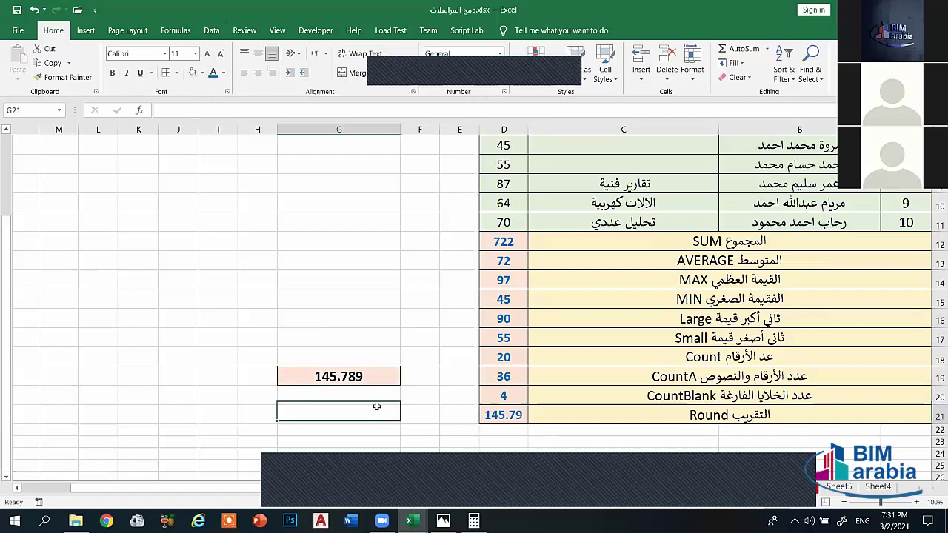
left_click(497, 415)
Step: Clear the existing rounded result from D21
key("Delete")
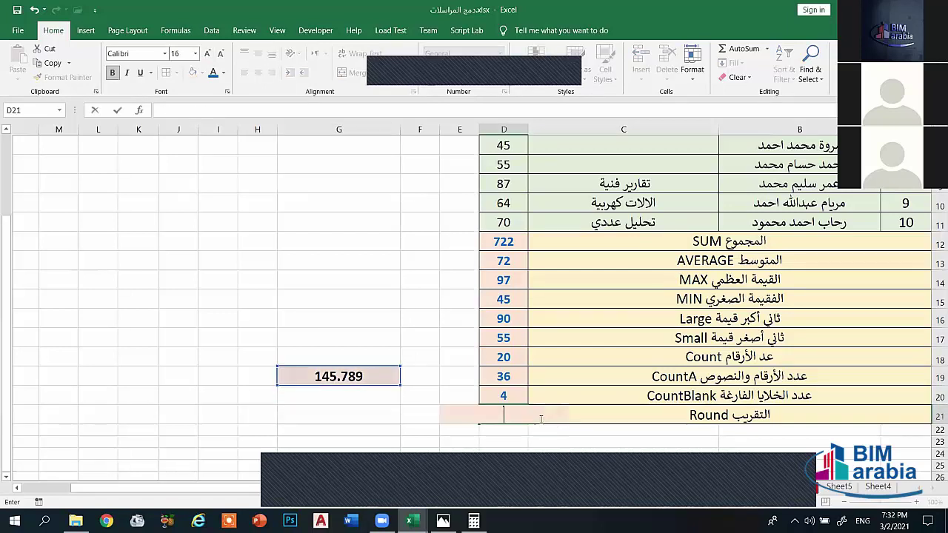
left_click(368, 377)
left_click(513, 421)
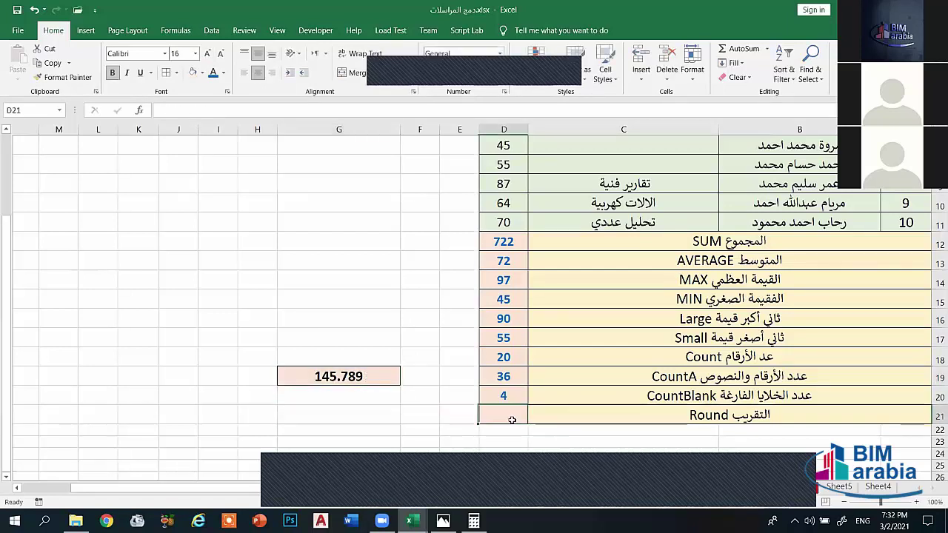
Step: Re-enter =ROUND(G19,2) in D21 so it shows 145.79 again
type("=ro")
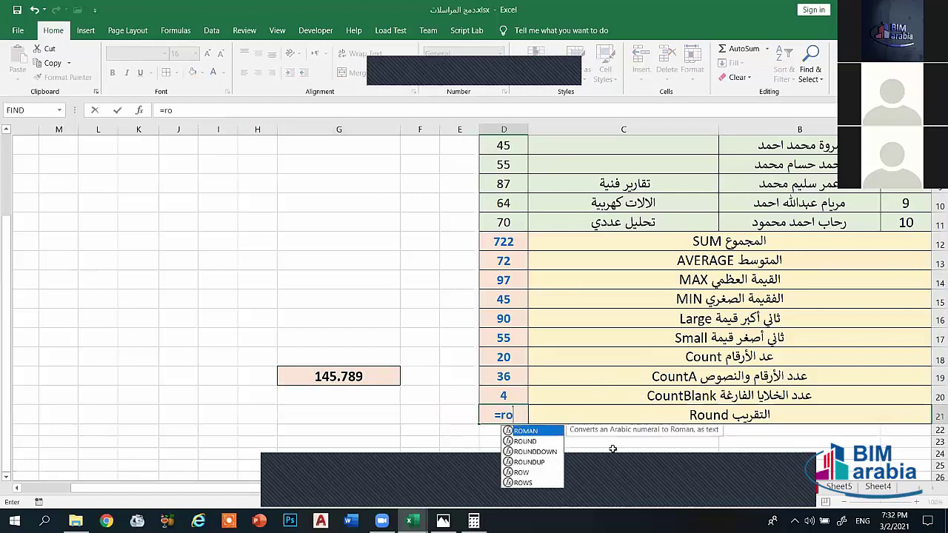
type("und")
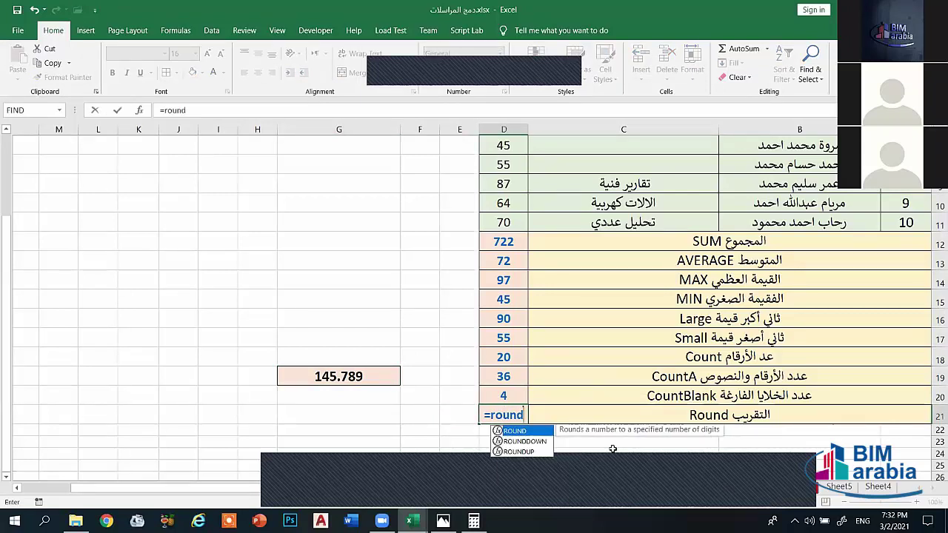
type("(")
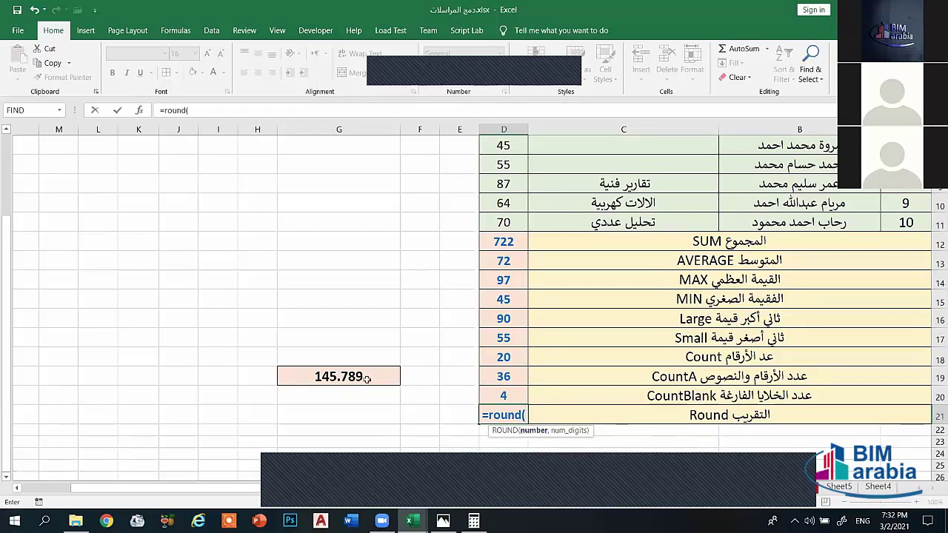
left_click(366, 379)
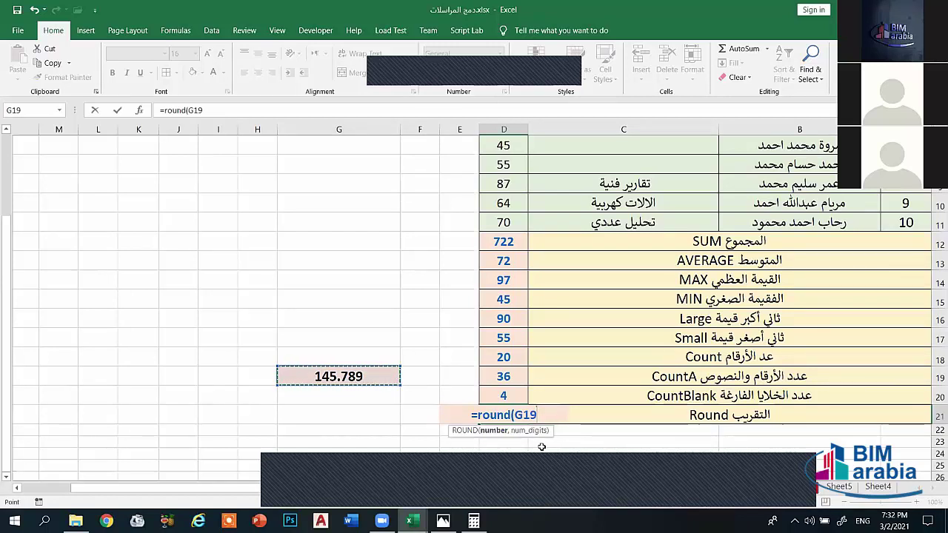
type(",")
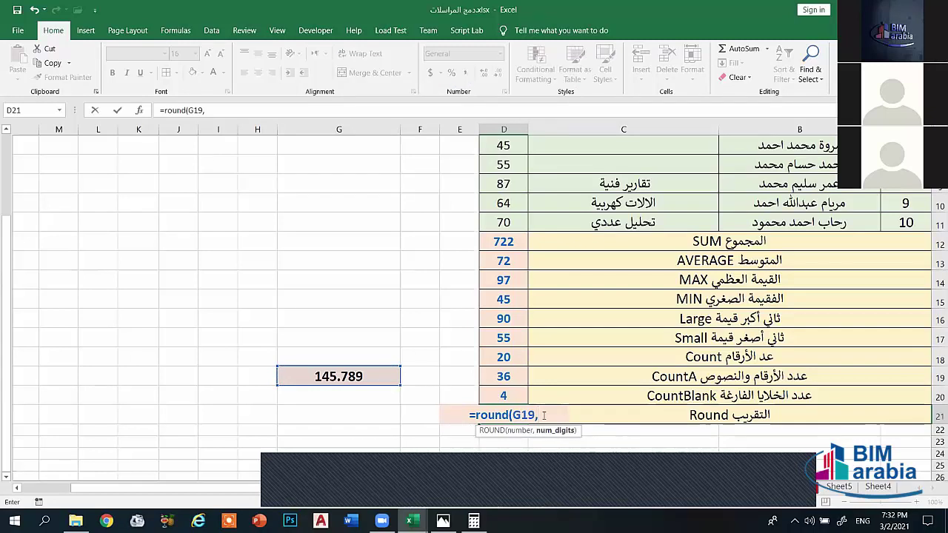
type("1")
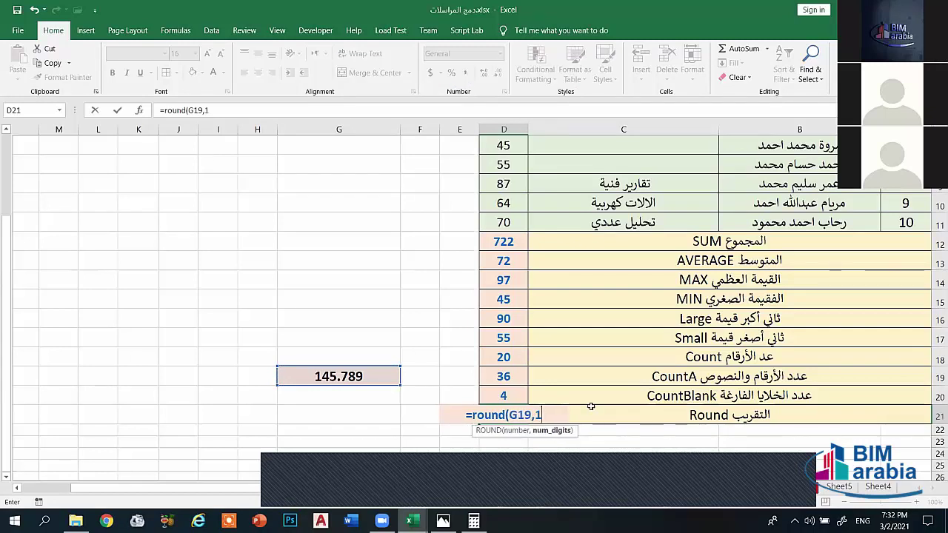
key("BackSpace")
type("2")
key("BackSpace")
type("3")
key("BackSpace")
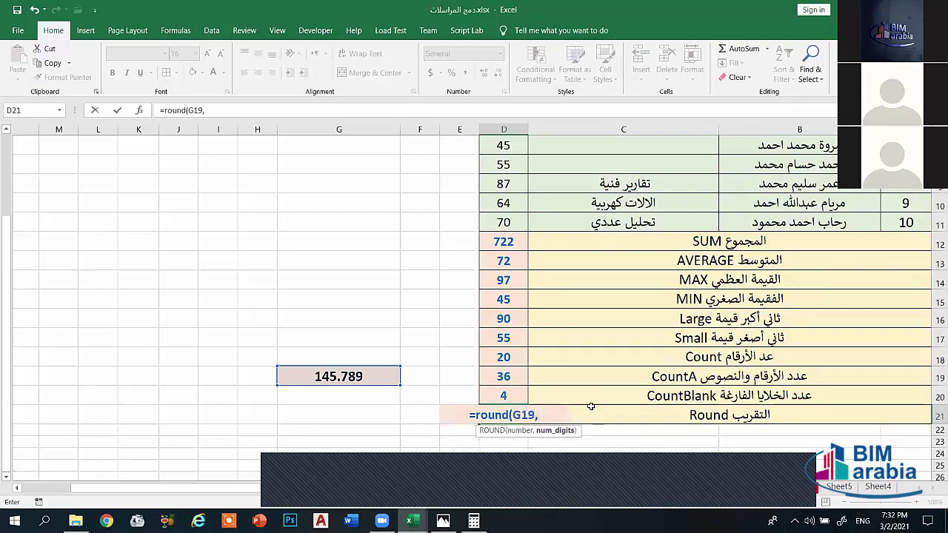
type("2")
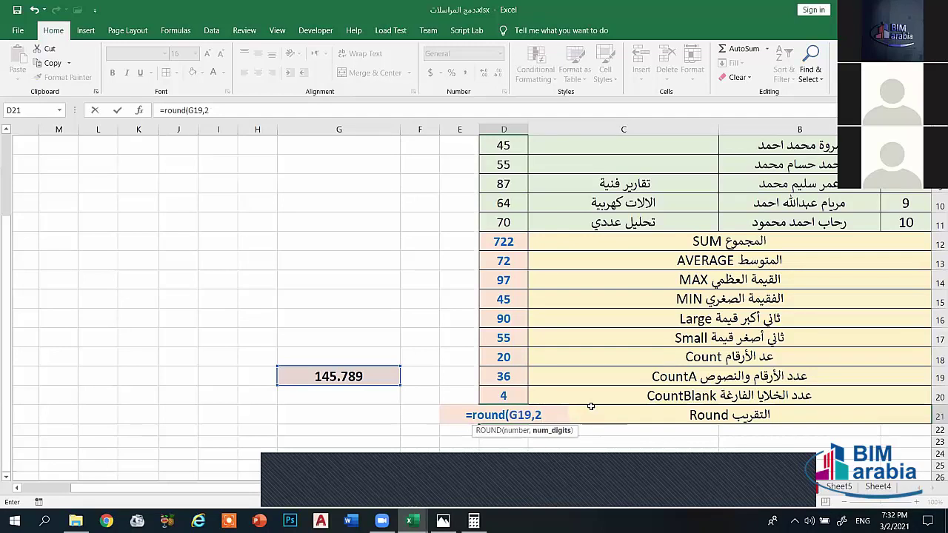
type(")")
key("Return")
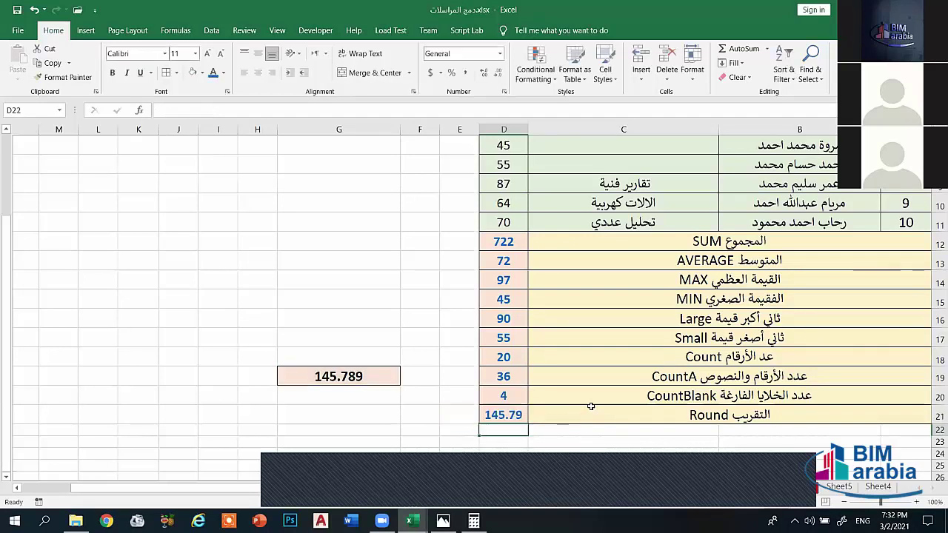
Step: Enter =SUM(D2:D11) in cell G12
left_click(518, 417)
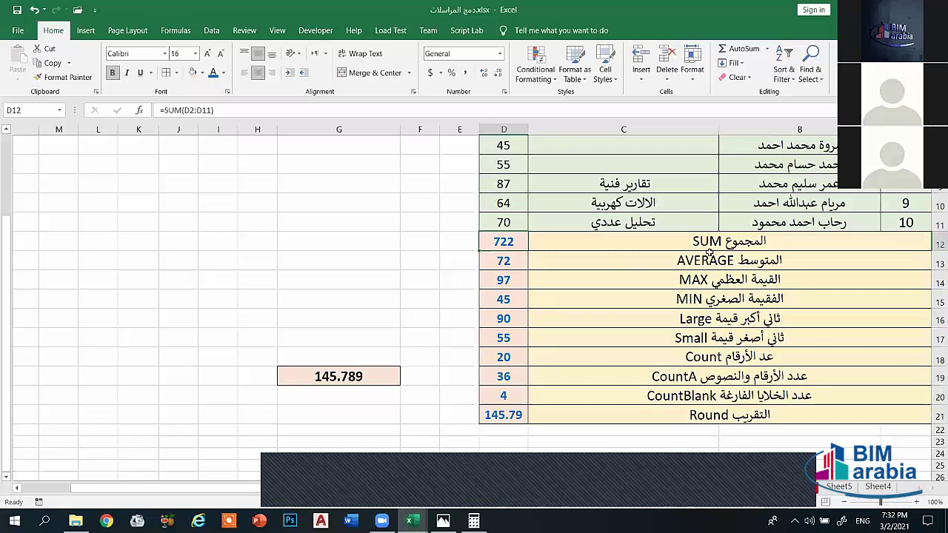
left_click(317, 244)
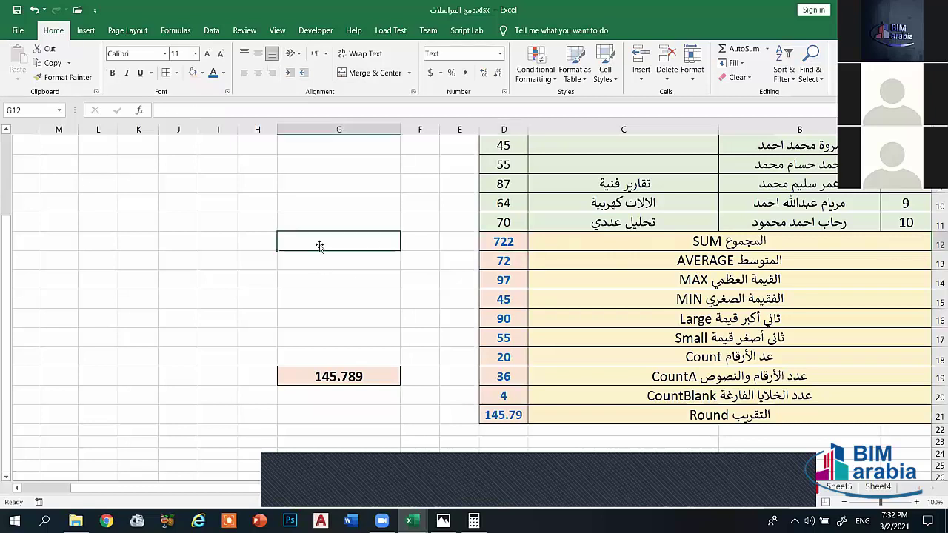
type("=s")
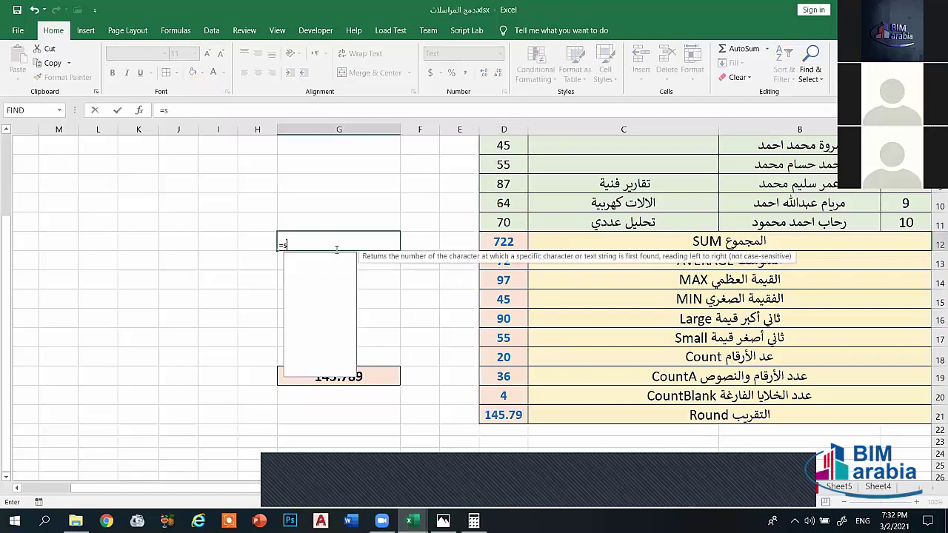
type("um")
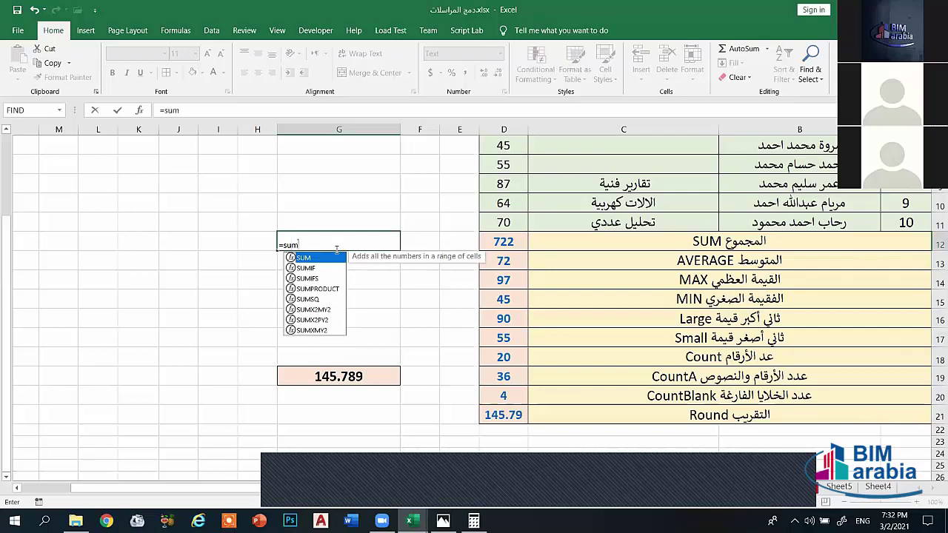
type("(")
scroll(394, 250, "up", 2)
scroll(503, 245, "up", 1)
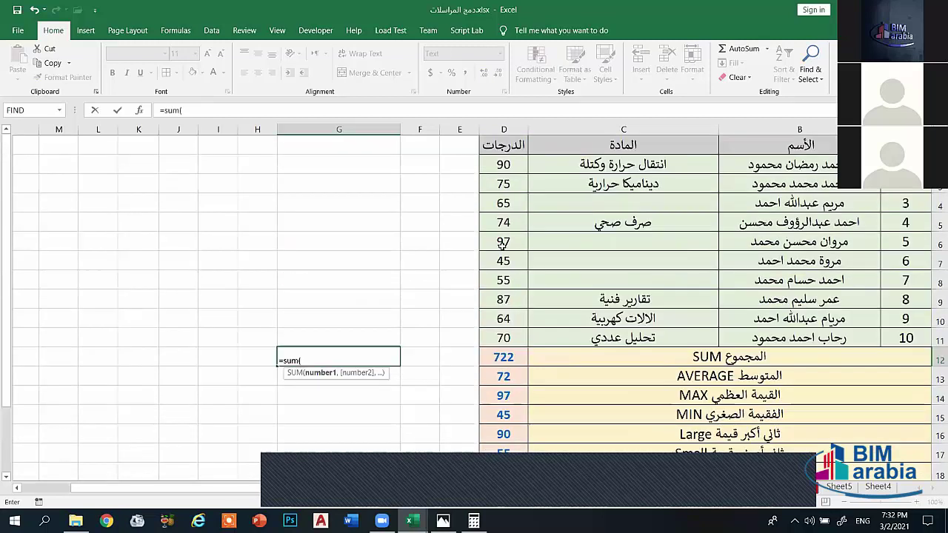
left_click_drag(504, 164, 504, 337)
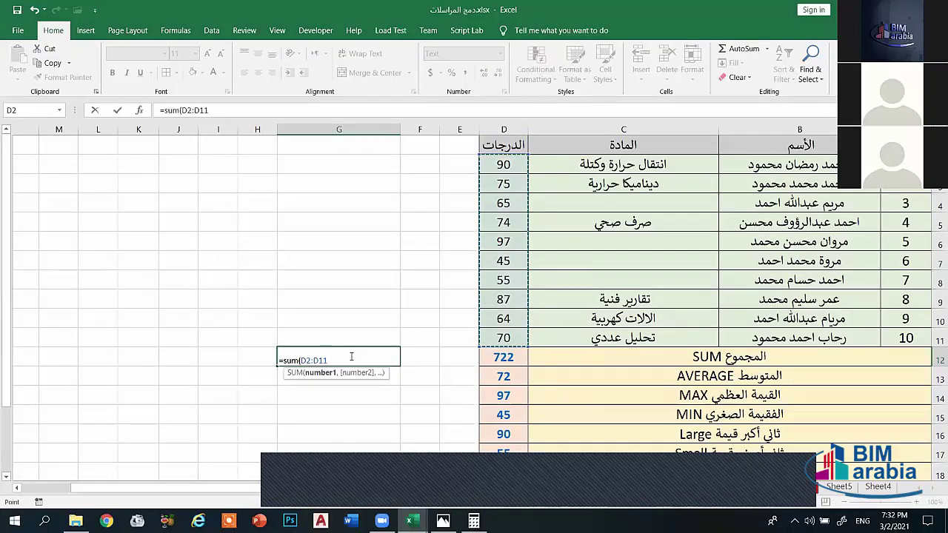
type(")")
key("Return")
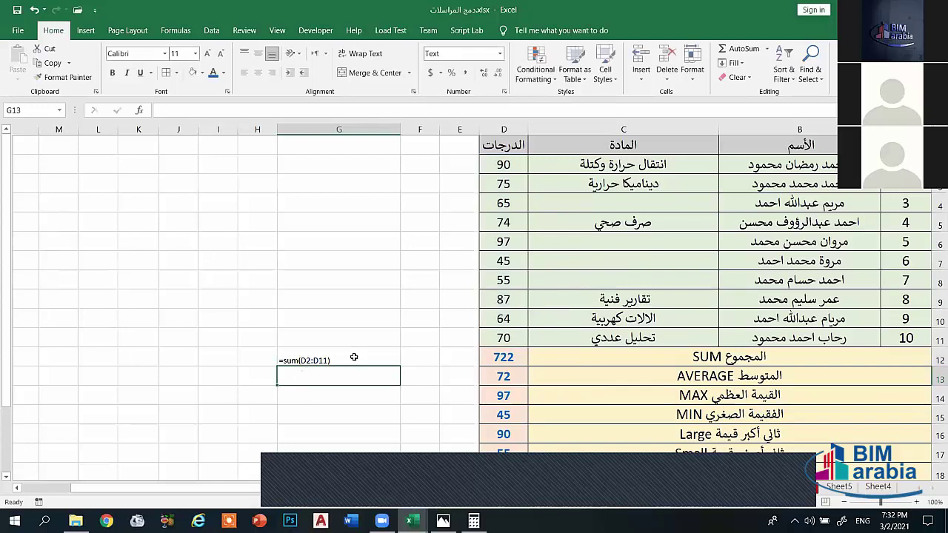
Step: Change G12 from Text to General format and re-enter it so it shows 722
left_click(348, 360)
double_click(349, 361)
key("Return")
left_click(343, 361)
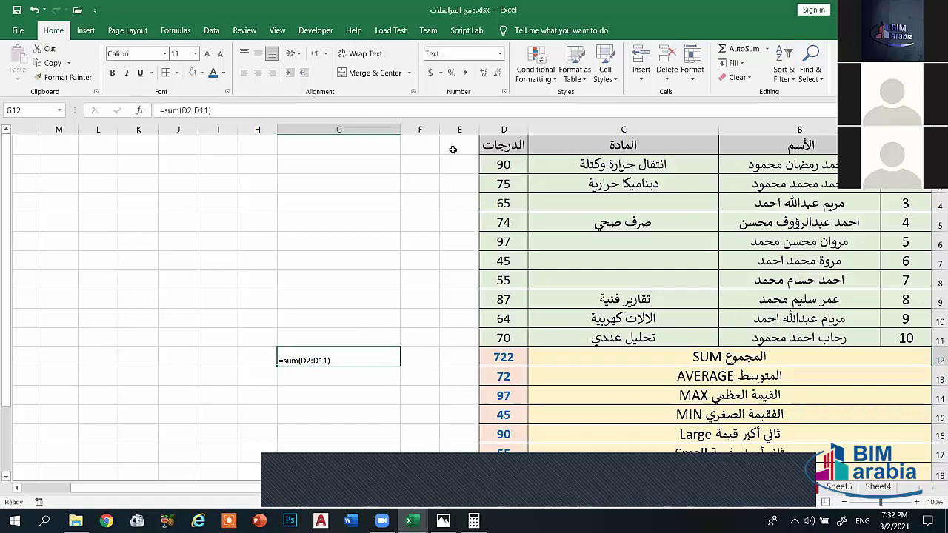
left_click(500, 54)
left_click(468, 74)
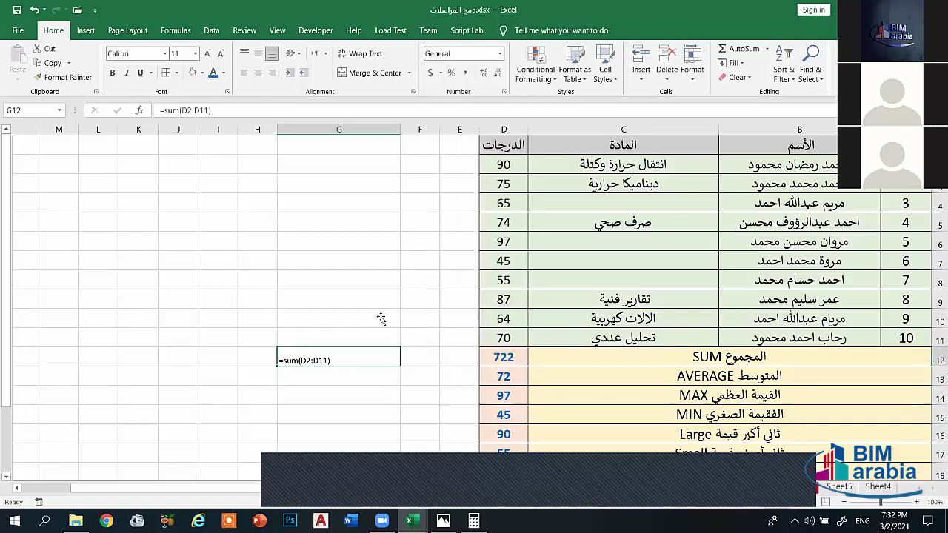
double_click(339, 361)
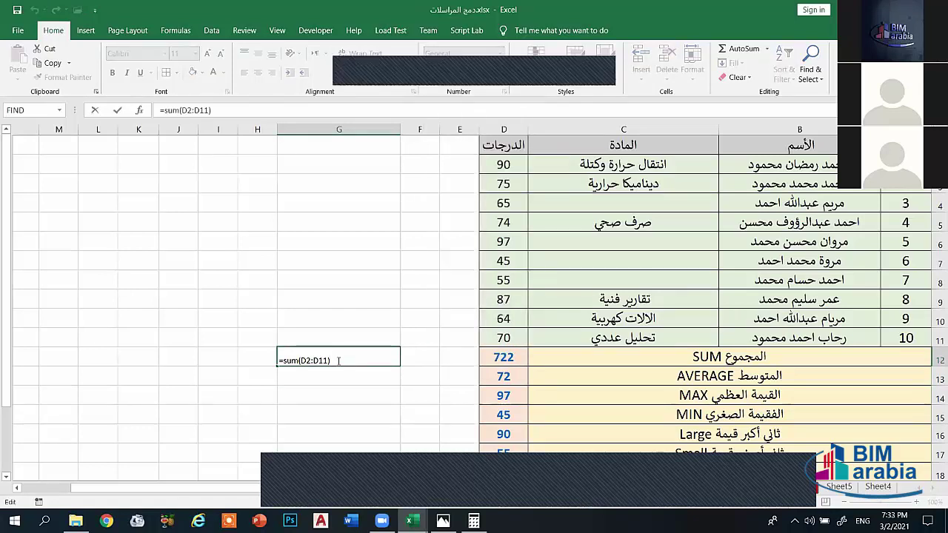
key("Return")
left_click(377, 362)
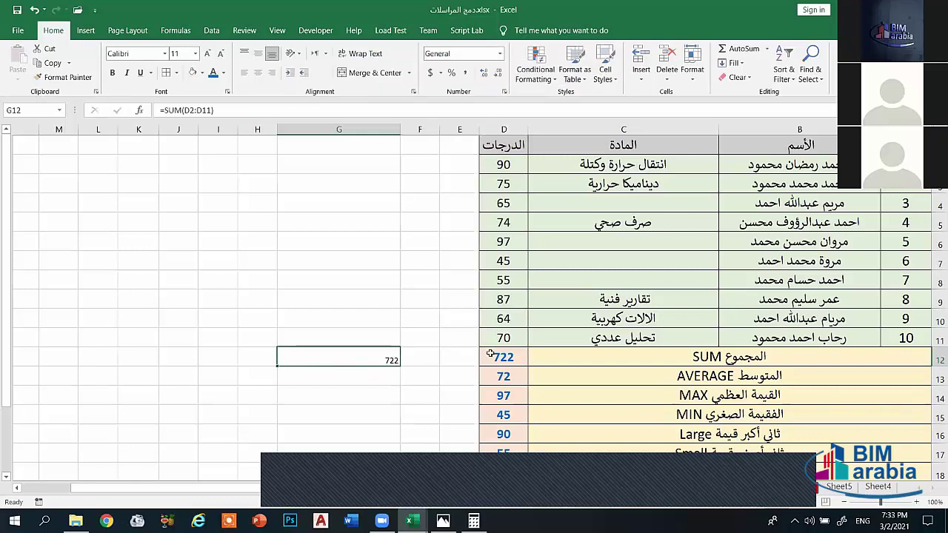
scroll(475, 348, "down", 2)
left_click(510, 269)
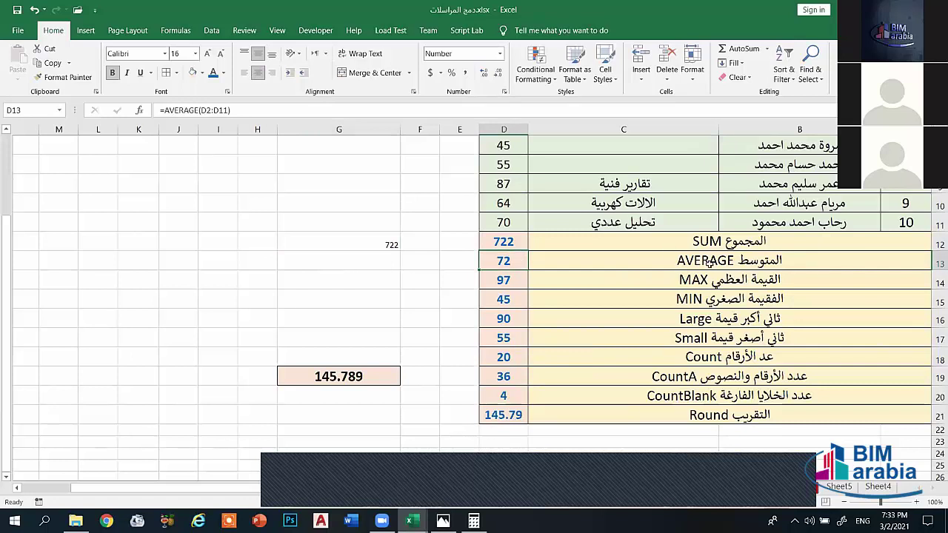
Step: Review the MAX, MIN and LARGE formulas, confirming D16 shows 90 from =LARGE(D2:D11,2)
scroll(514, 207, "up", 2)
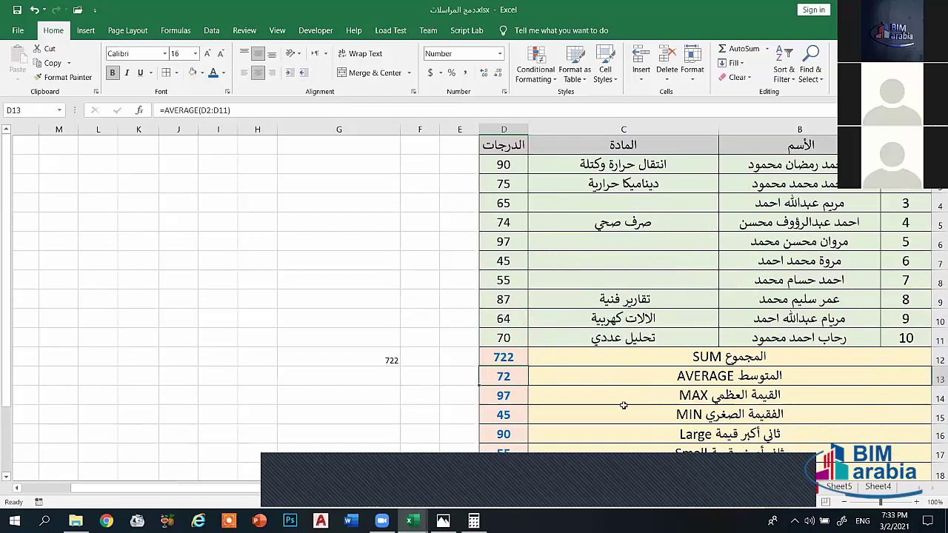
left_click(510, 399)
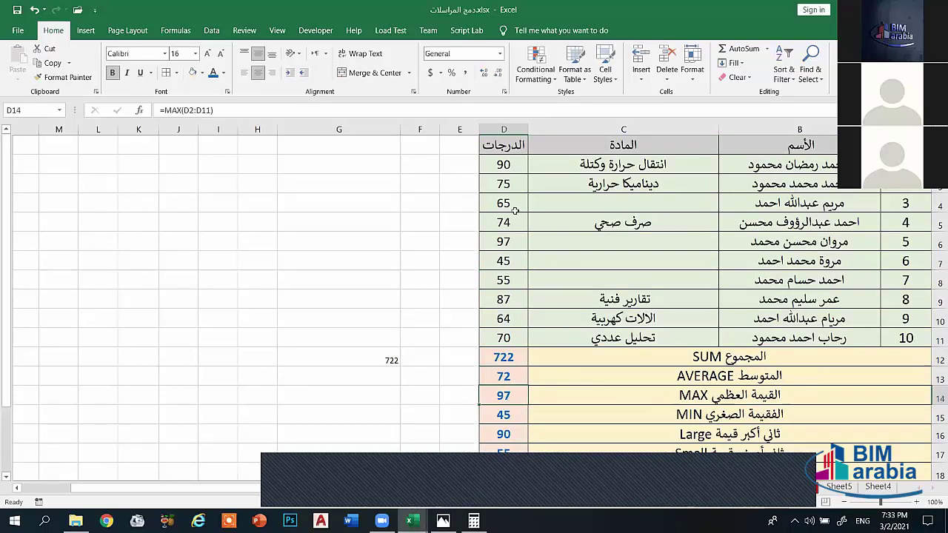
left_click(513, 417)
scroll(578, 404, "down", 1)
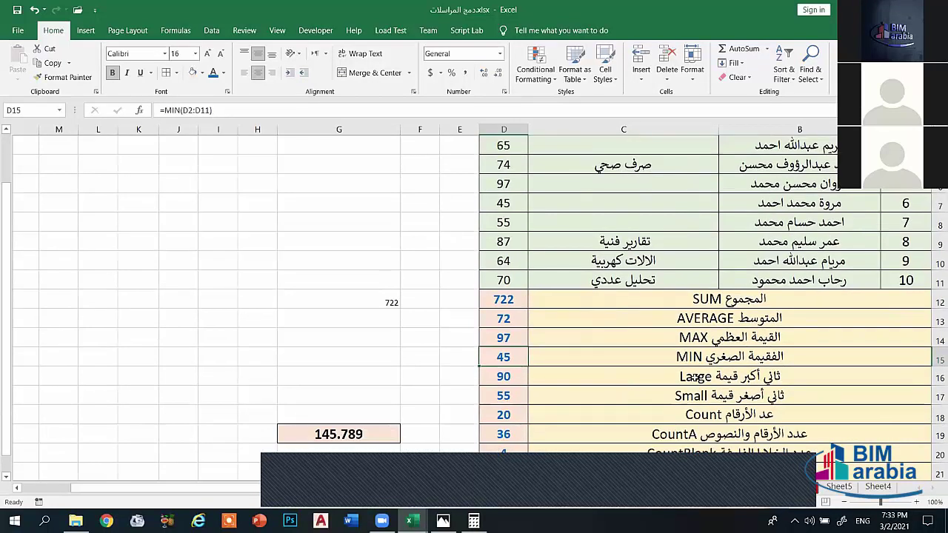
left_click(511, 378)
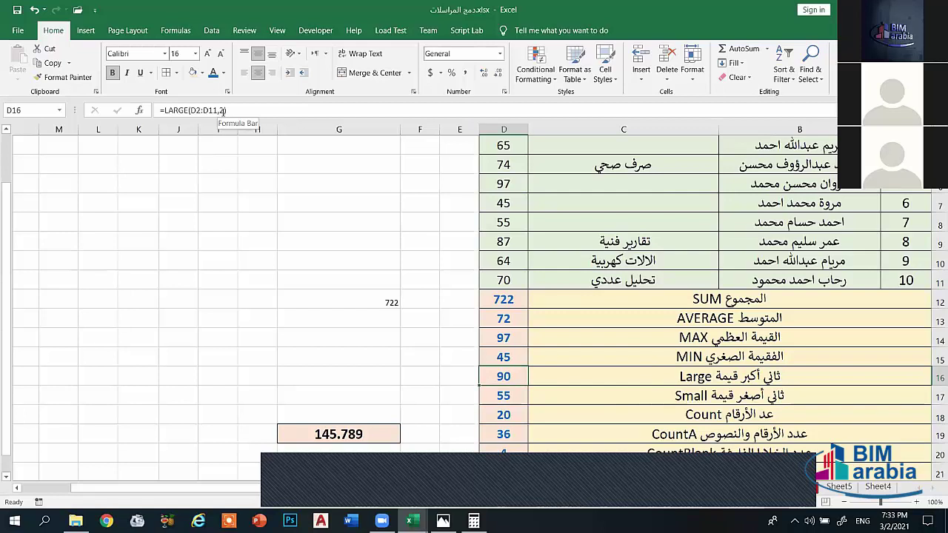
left_click(223, 110)
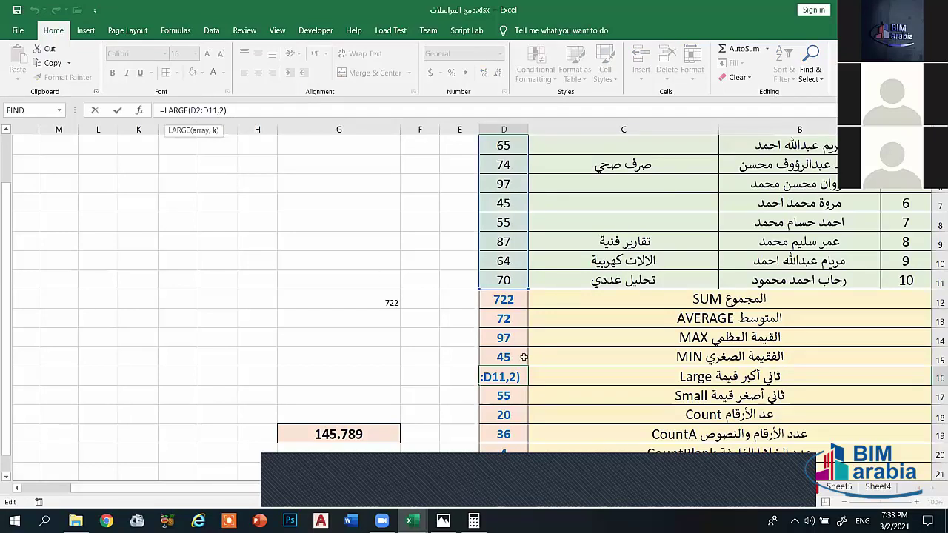
left_click(516, 397)
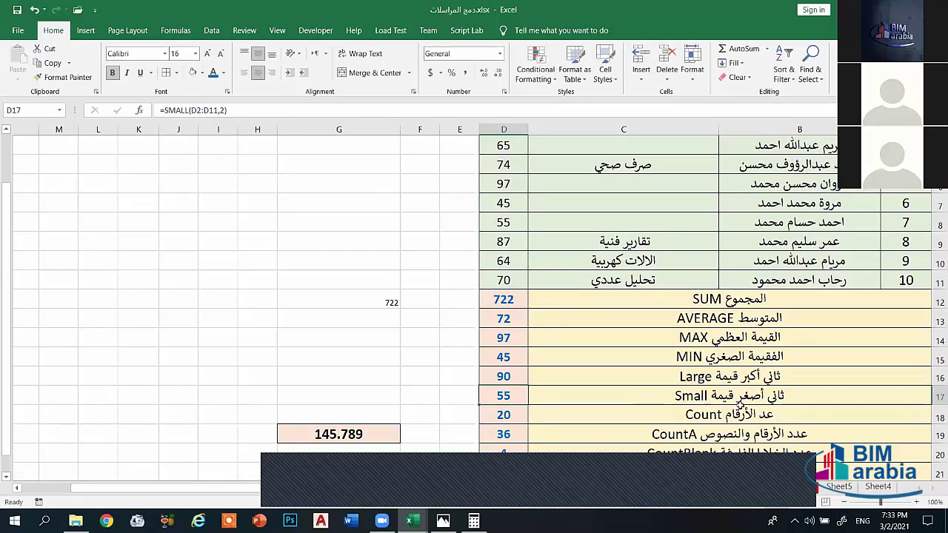
Step: Review the Count, CountA and CountBlank rows of the summary block
scroll(543, 402, "down", 2)
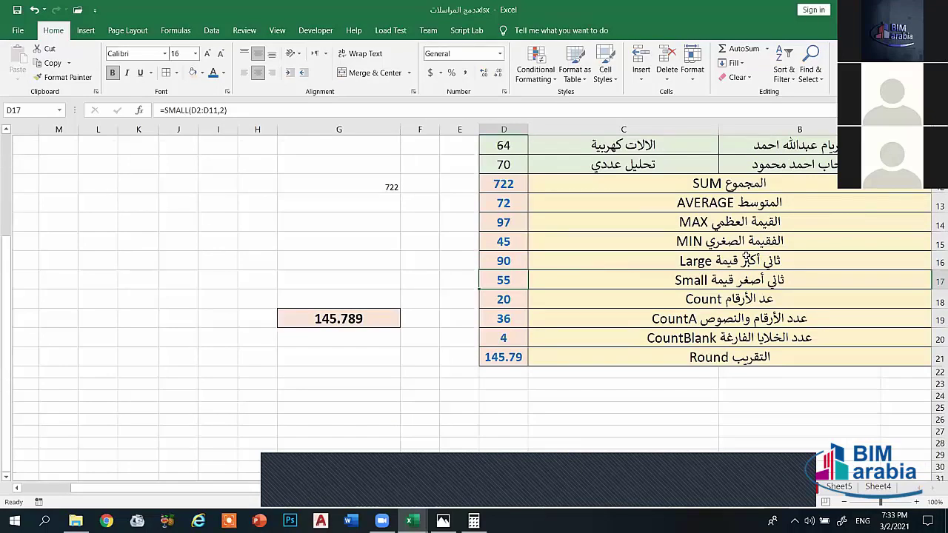
scroll(624, 303, "up", 3)
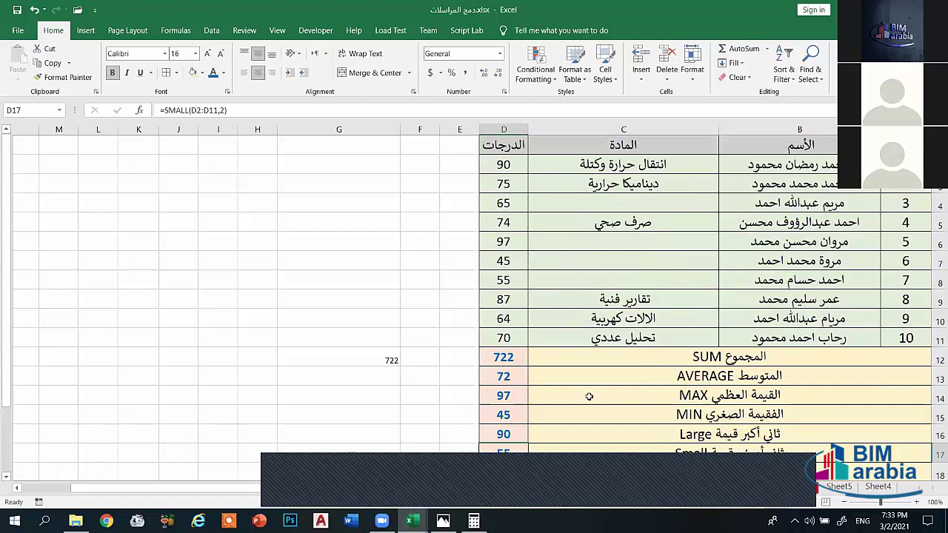
scroll(586, 398, "down", 2)
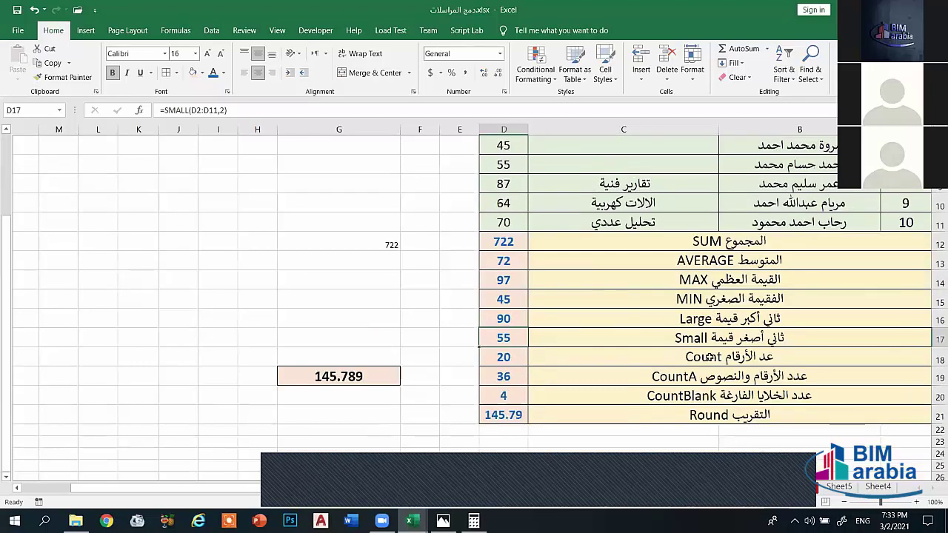
left_click(707, 358)
left_click(693, 378)
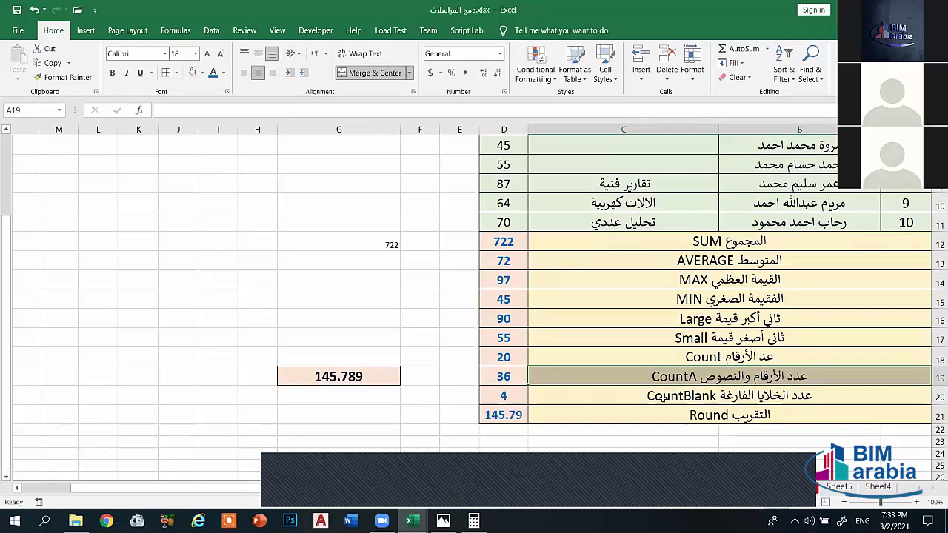
scroll(603, 200, "up", 3)
scroll(615, 207, "up", 3)
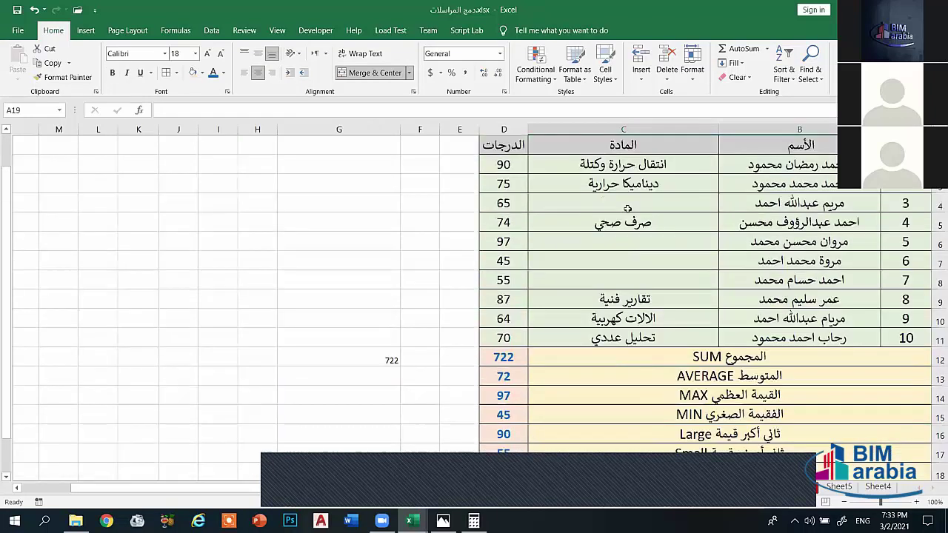
left_click_drag(628, 206, 637, 296)
left_click(626, 337)
scroll(667, 311, "down", 3)
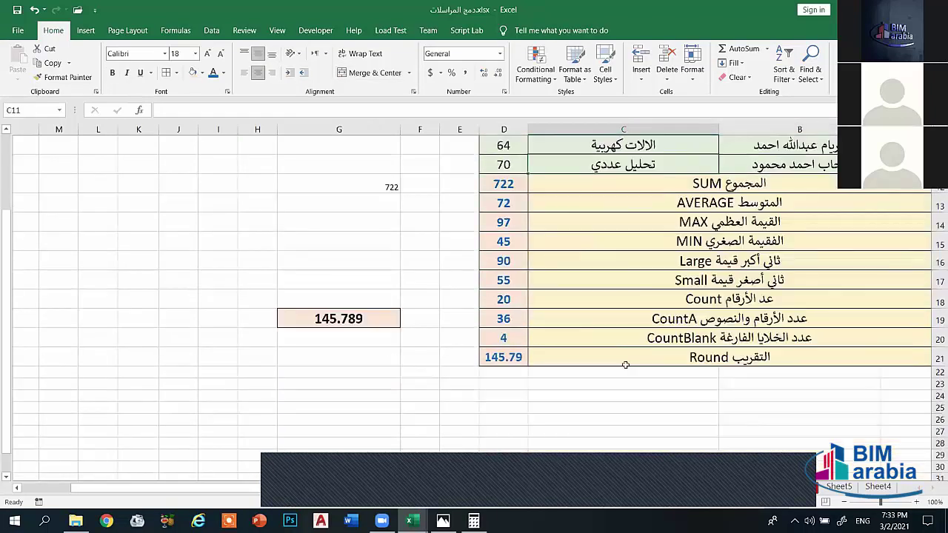
scroll(692, 288, "down", 1)
left_click(698, 285)
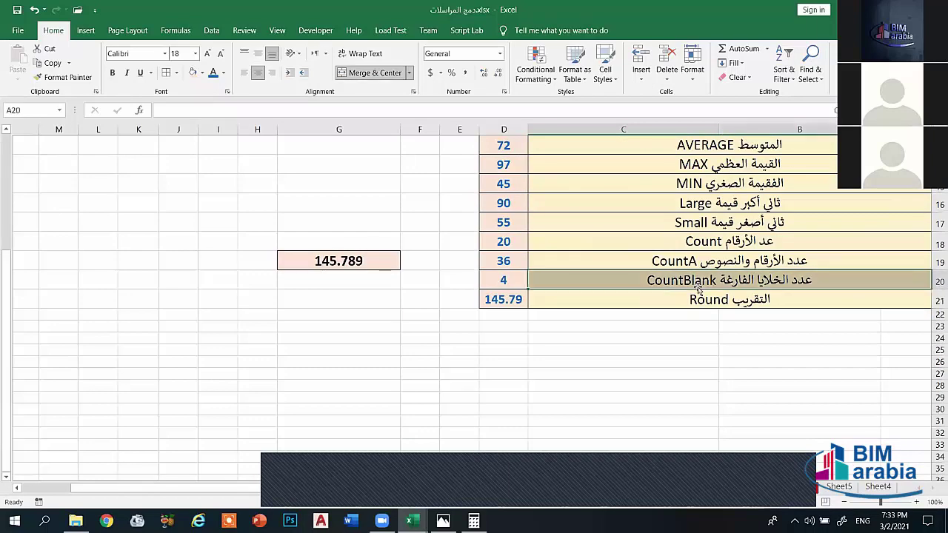
scroll(698, 289, "up", 2)
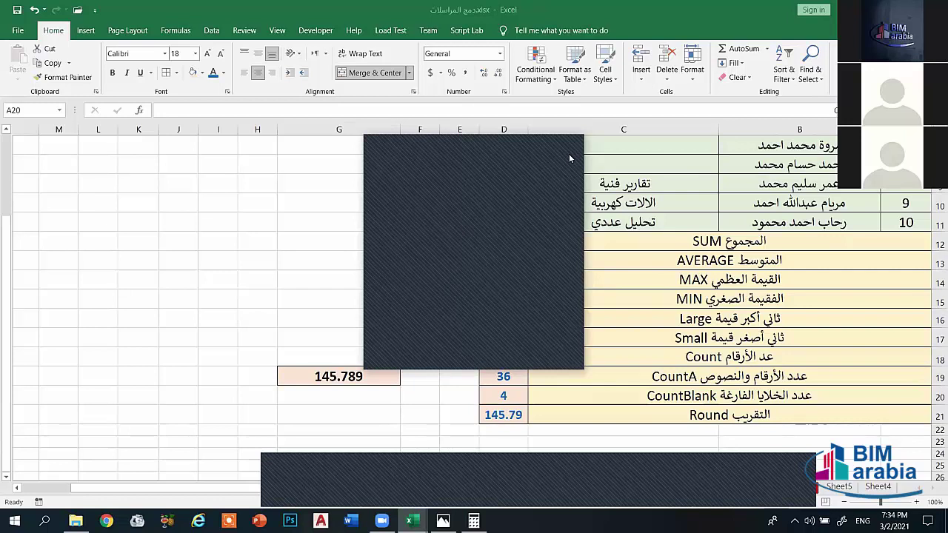
left_click(695, 396)
left_click(649, 428)
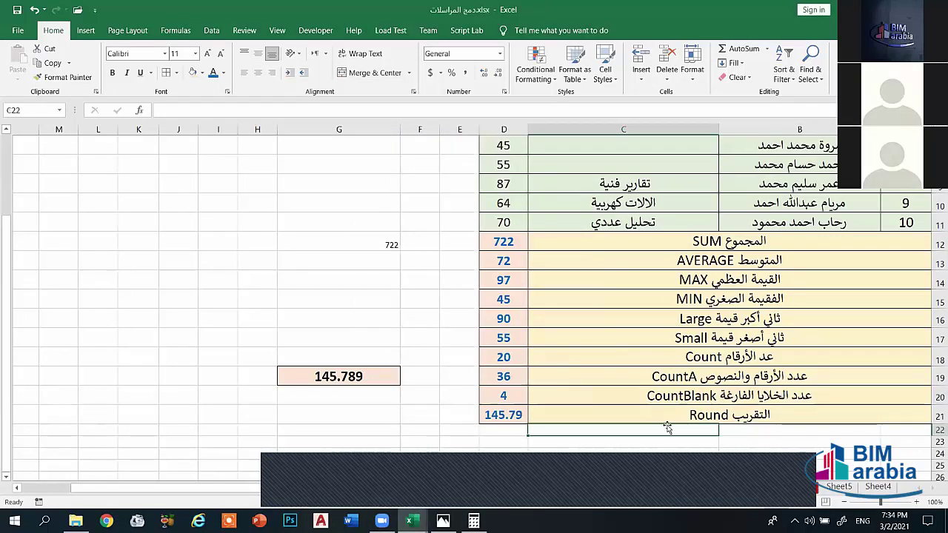
left_click(686, 415)
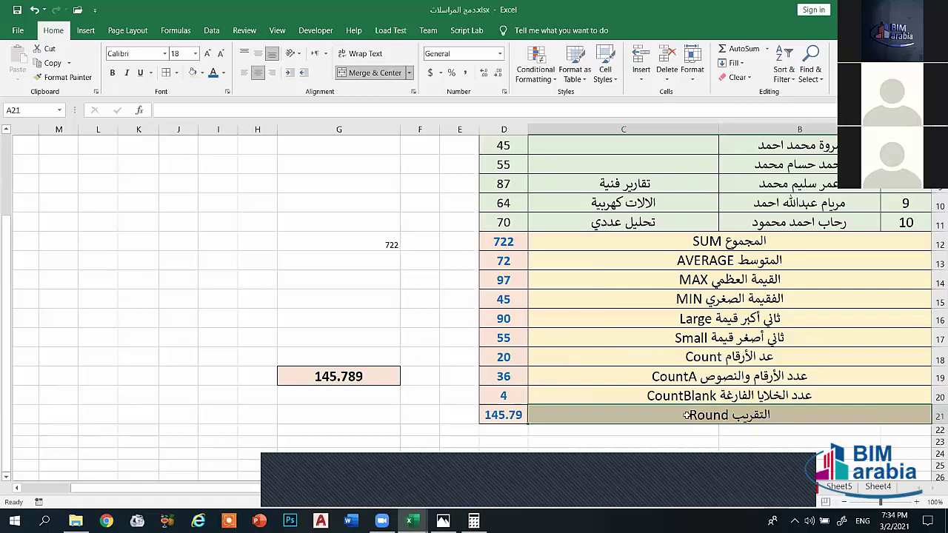
left_click(375, 383)
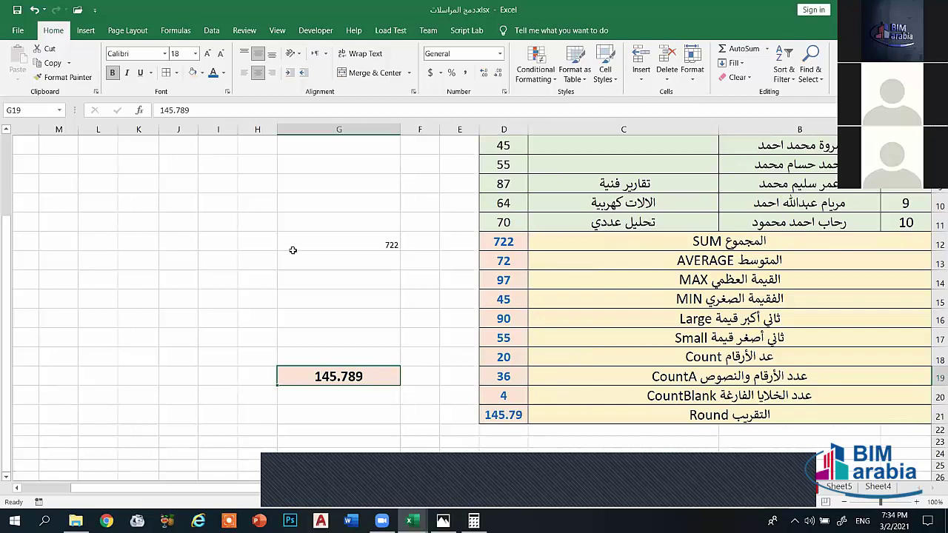
left_click(507, 418)
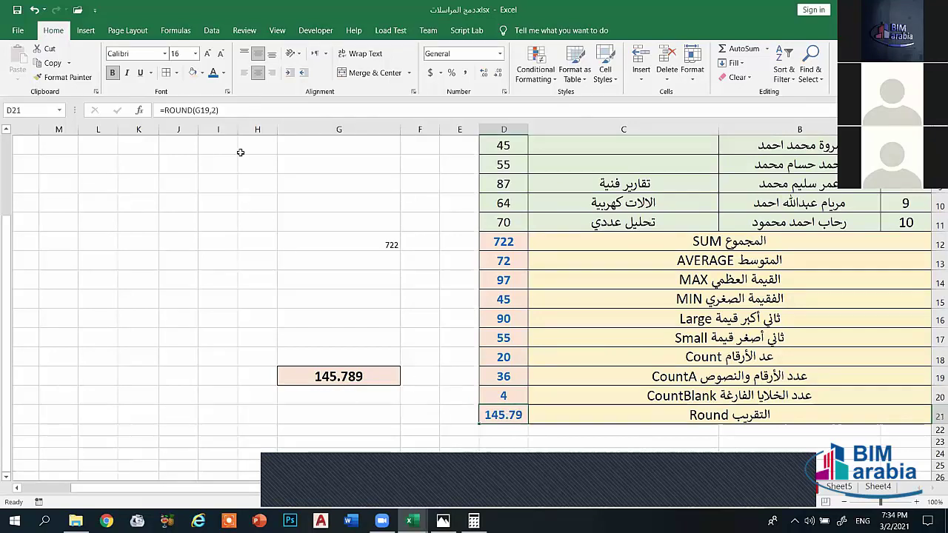
left_click(216, 112)
left_click(377, 396)
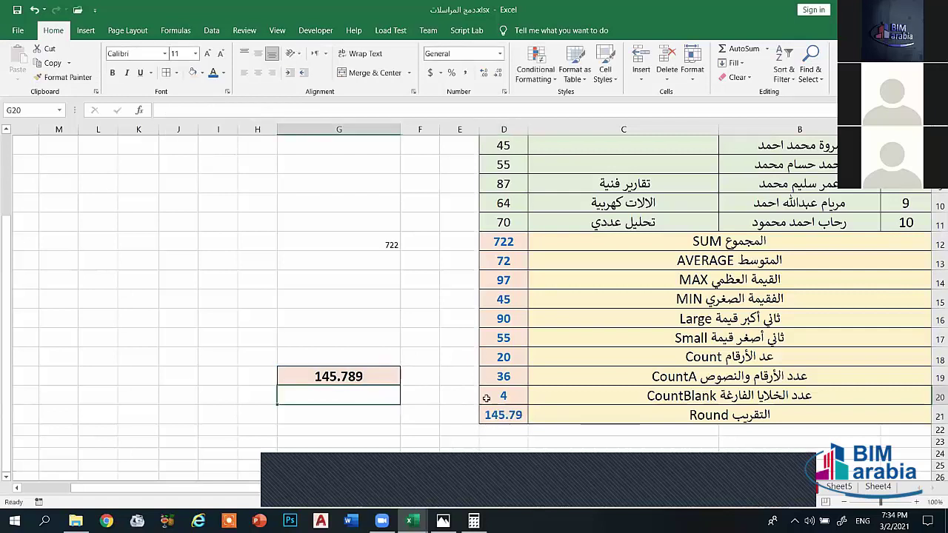
left_click(504, 417)
type("=")
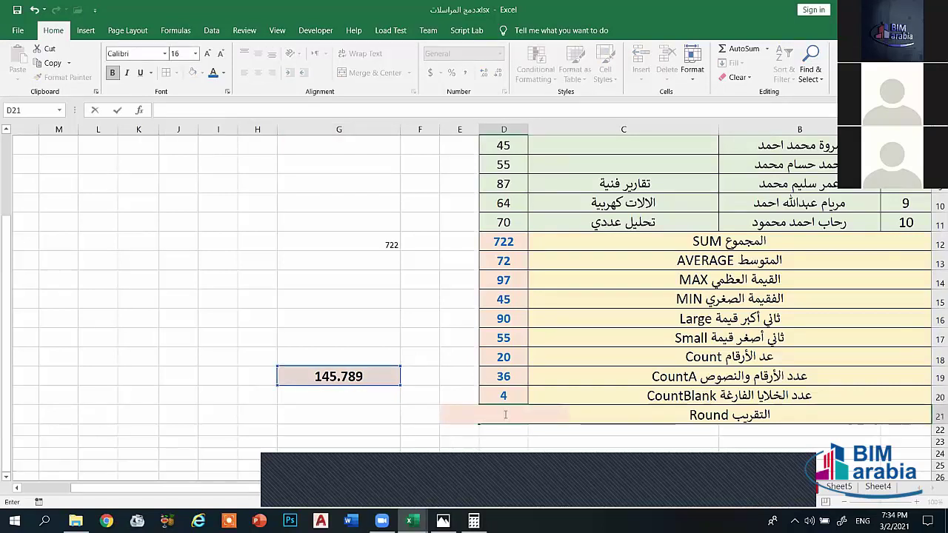
type("rou")
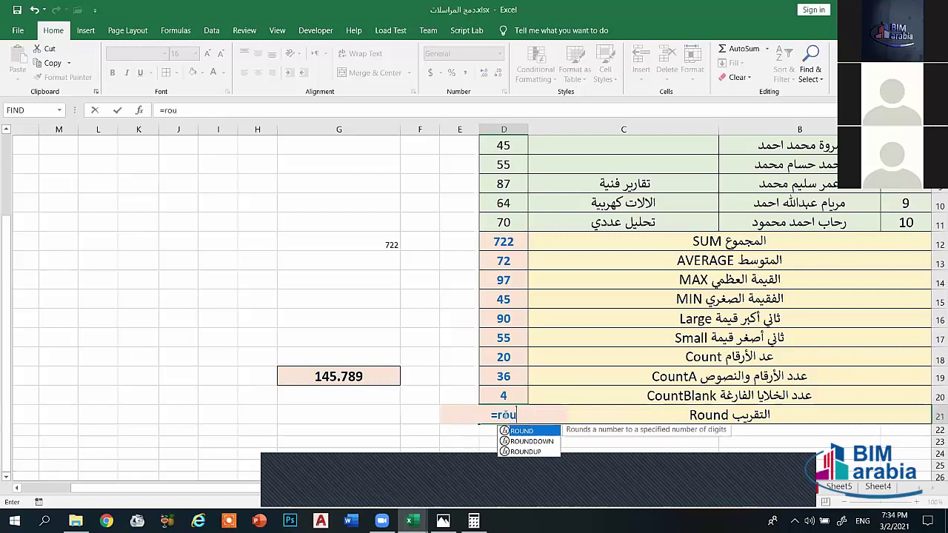
type("nd(")
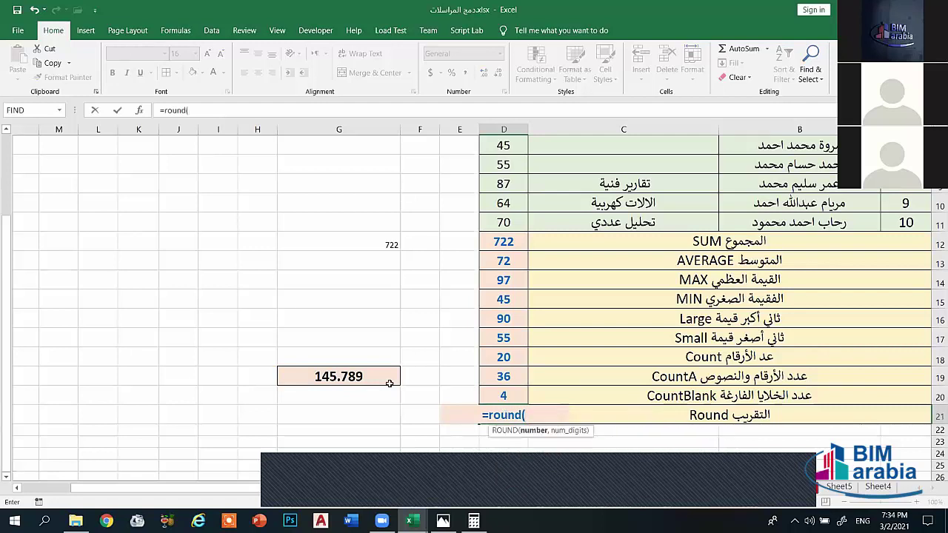
left_click(376, 381)
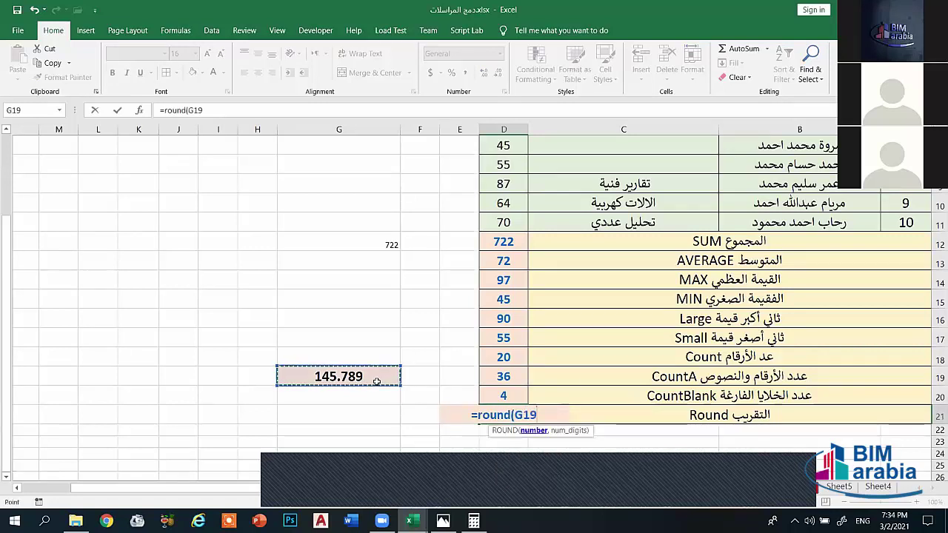
type(",")
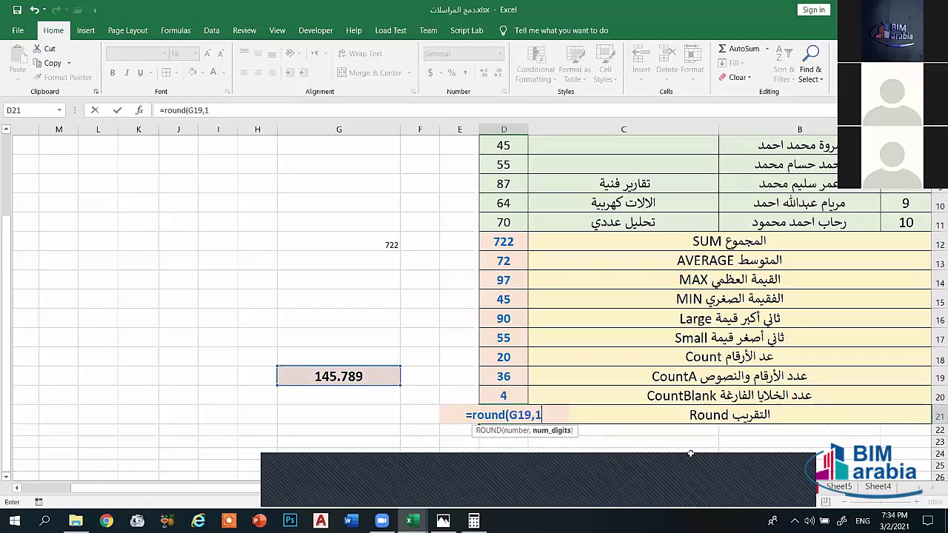
type("2")
key("BackSpace")
type("3")
key("BackSpace")
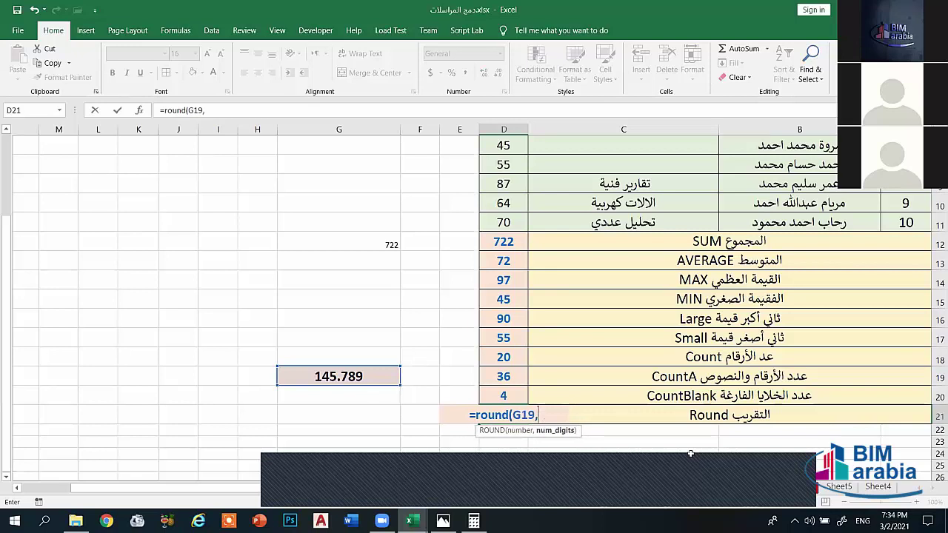
type("2)")
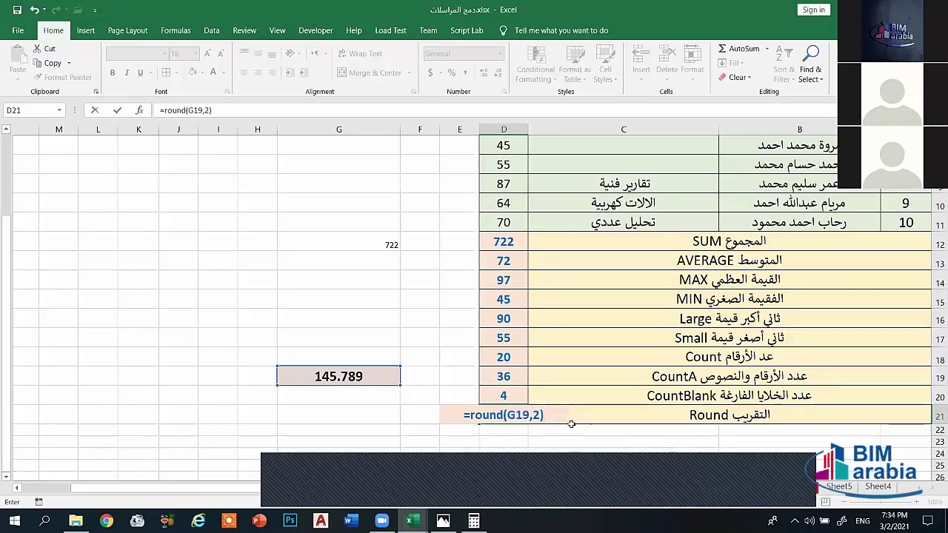
left_click(534, 417)
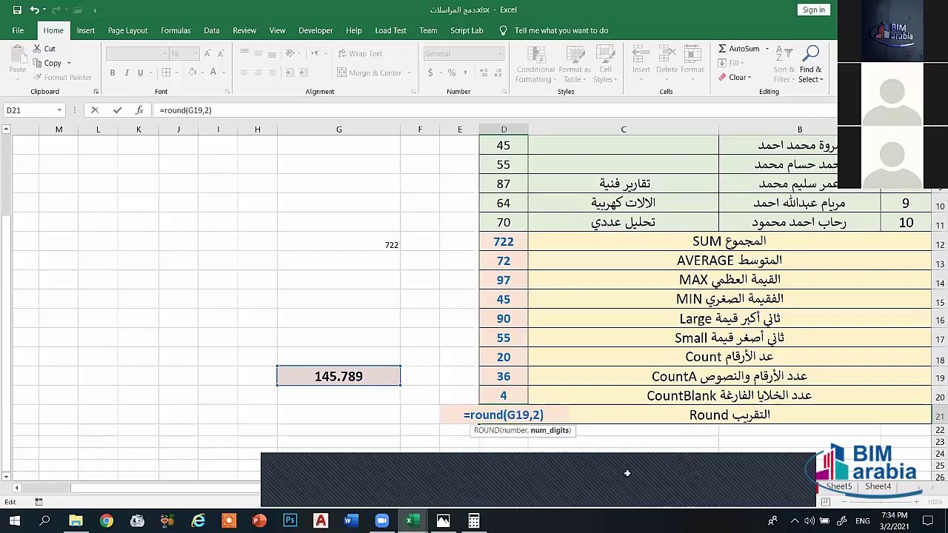
key("BackSpace")
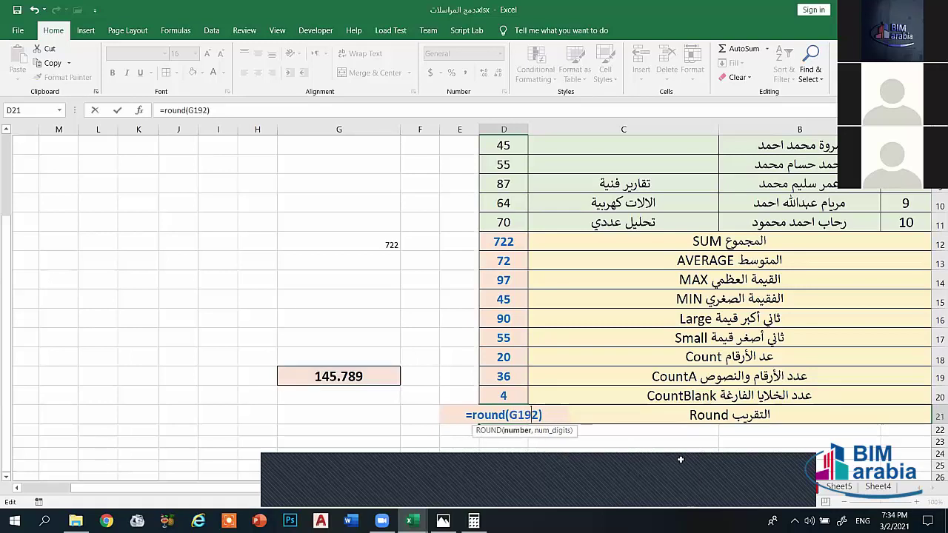
type(";")
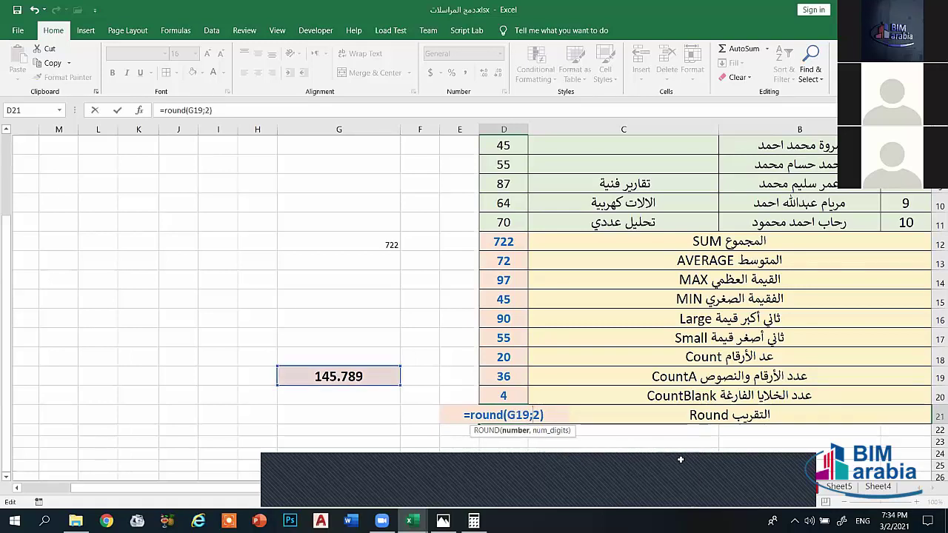
key("BackSpace")
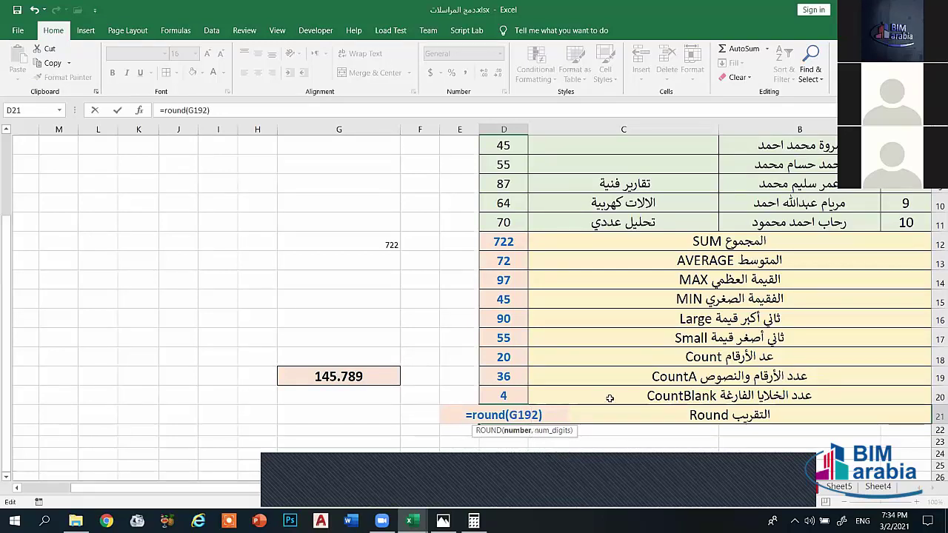
type(",")
key("Return")
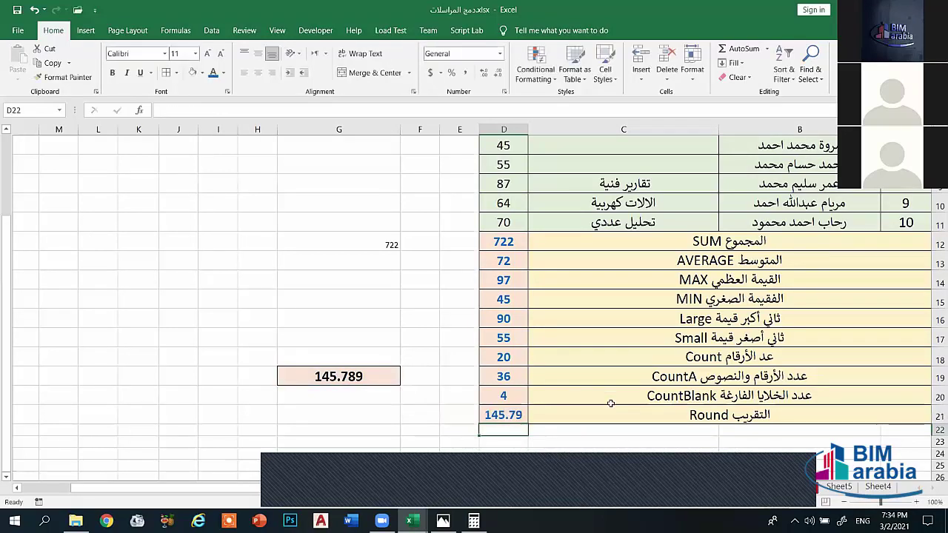
left_click(522, 414)
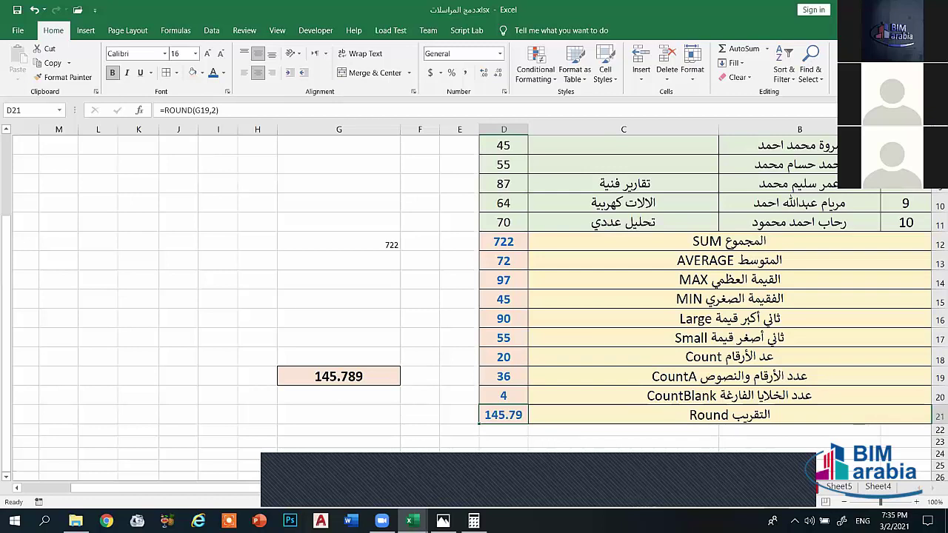
key("Right")
key("Up")
key("Up")
key("Up")
scroll(608, 328, "up", 2)
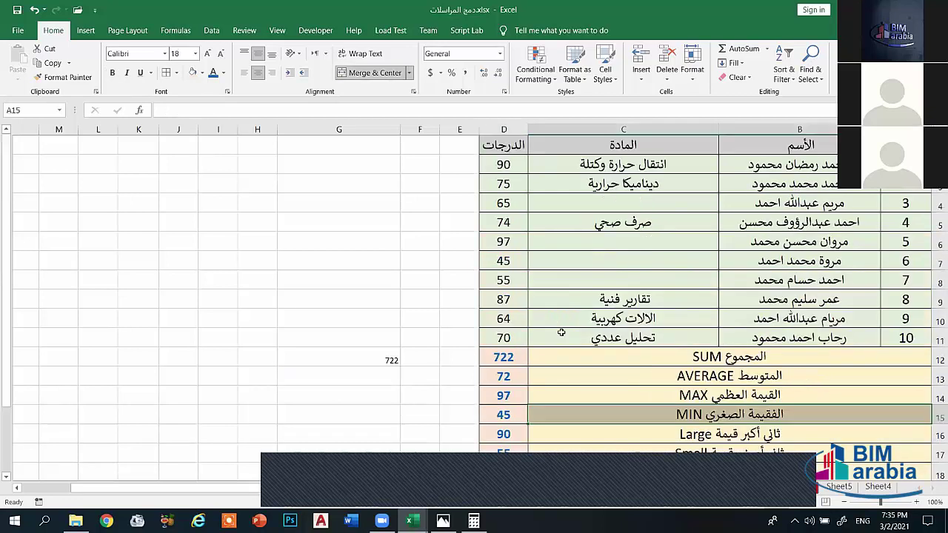
mouse_move(538, 353)
left_mouse_down()
mouse_move(908, 340)
mouse_move(533, 340)
left_mouse_up()
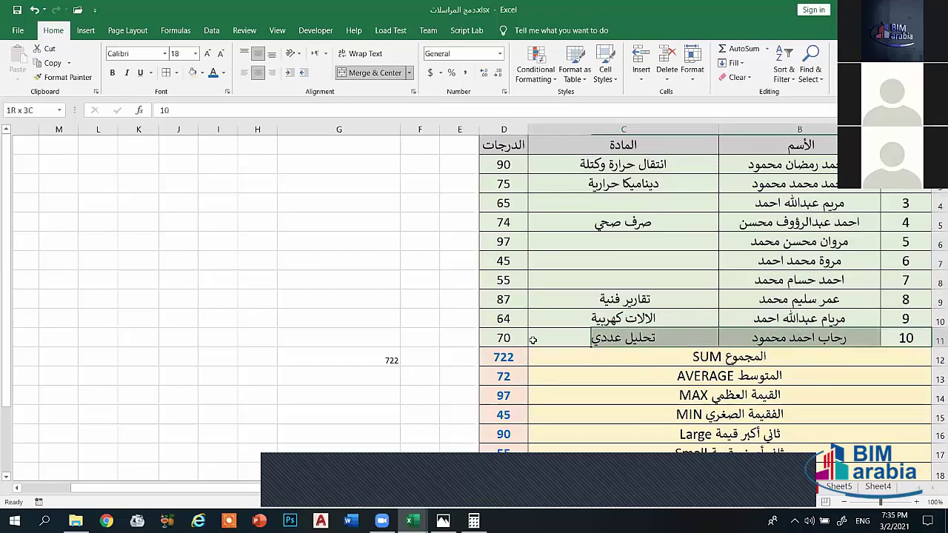
mouse_move(632, 406)
left_mouse_down()
mouse_move(678, 416)
mouse_move(507, 415)
left_mouse_up()
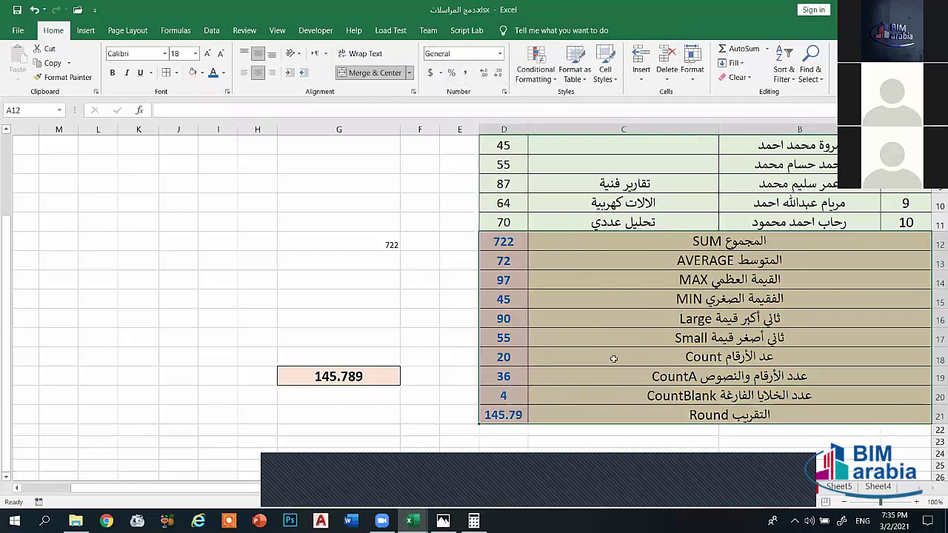
left_click(189, 205)
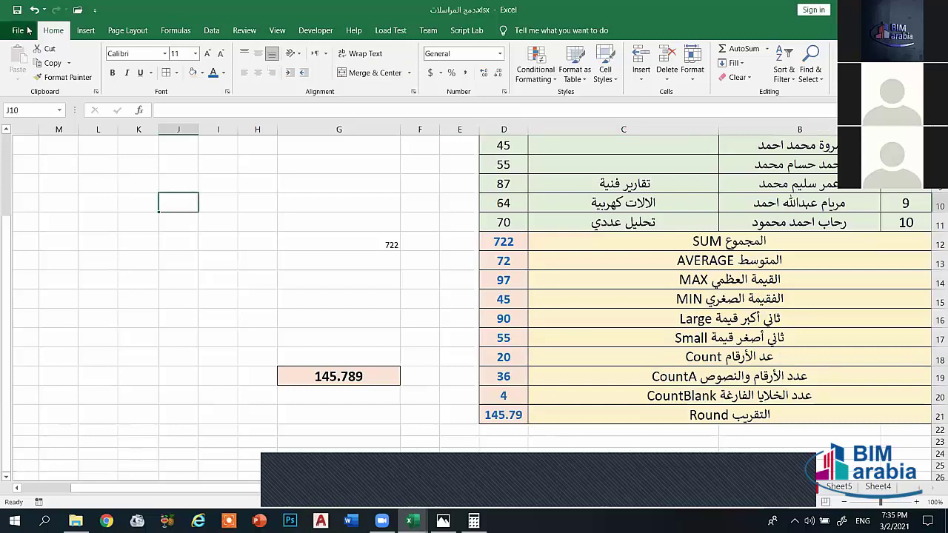
key("alt+f")
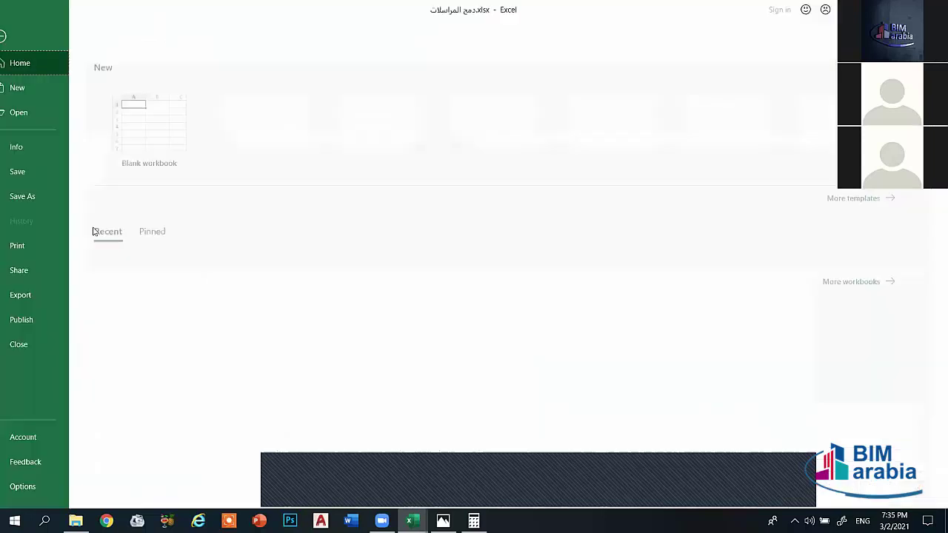
key("t")
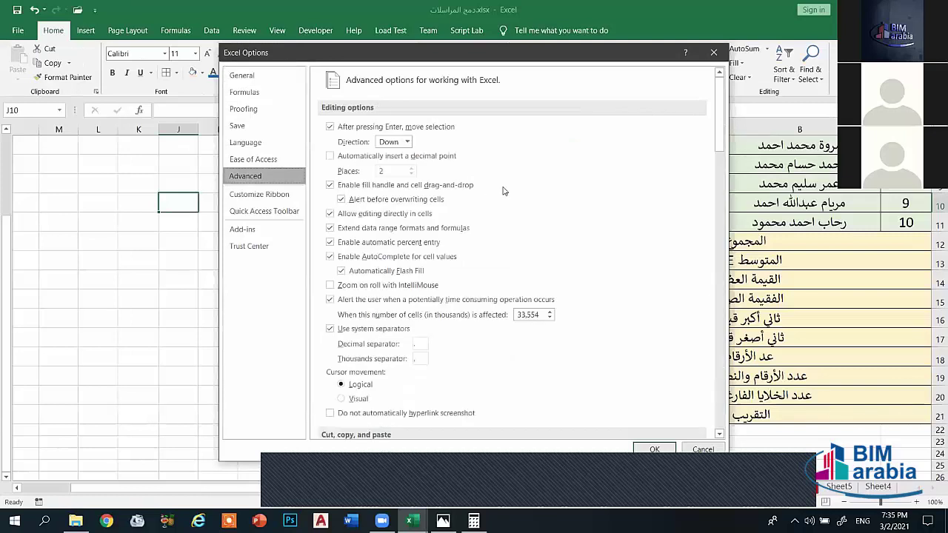
scroll(461, 241, "down", 20)
key("Return")
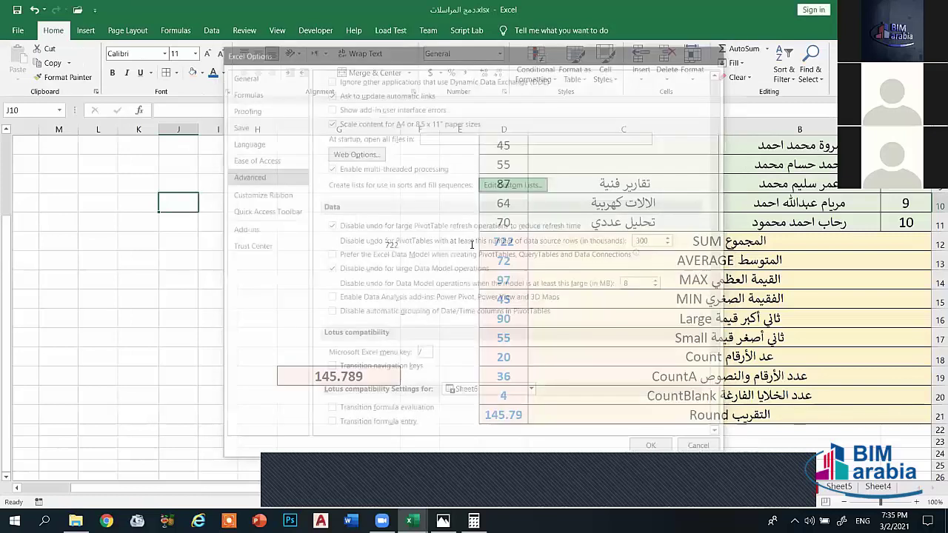
left_click(509, 403)
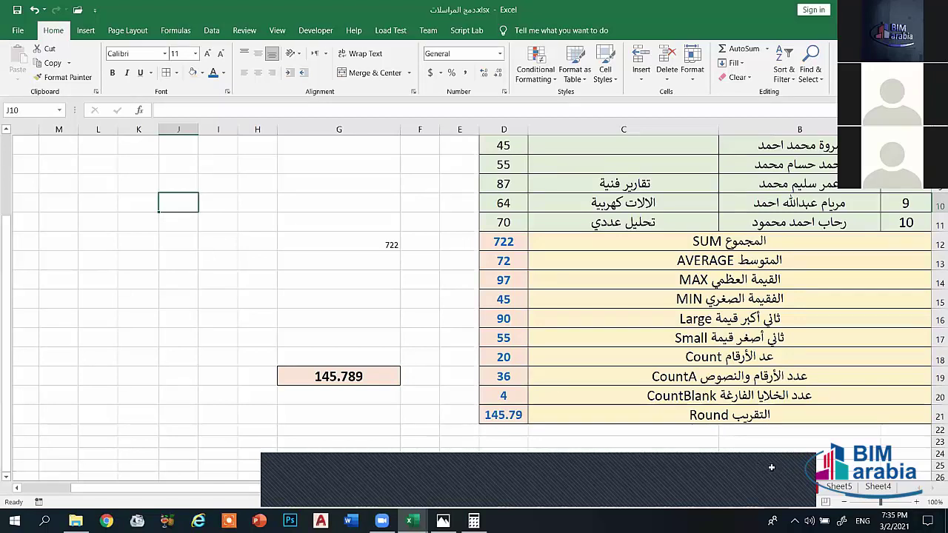
Step: Select the summary labels and results and view the Insert ribbon
left_click_drag(667, 252, 656, 412)
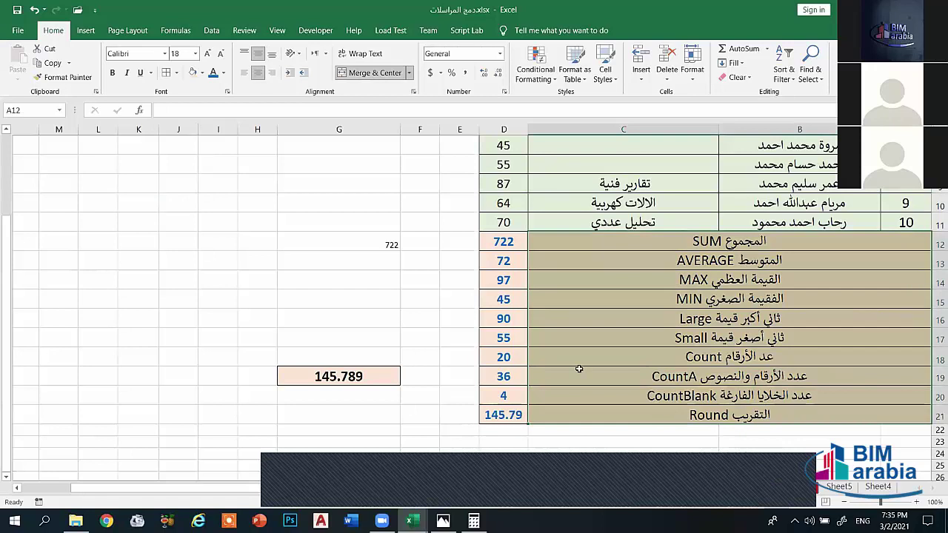
left_click_drag(514, 414, 504, 242)
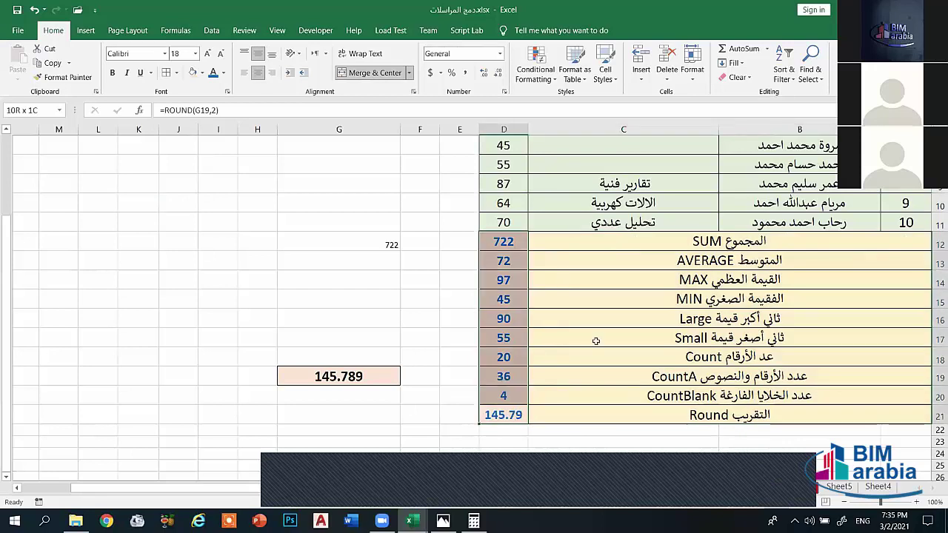
left_click(624, 371)
left_click(699, 358)
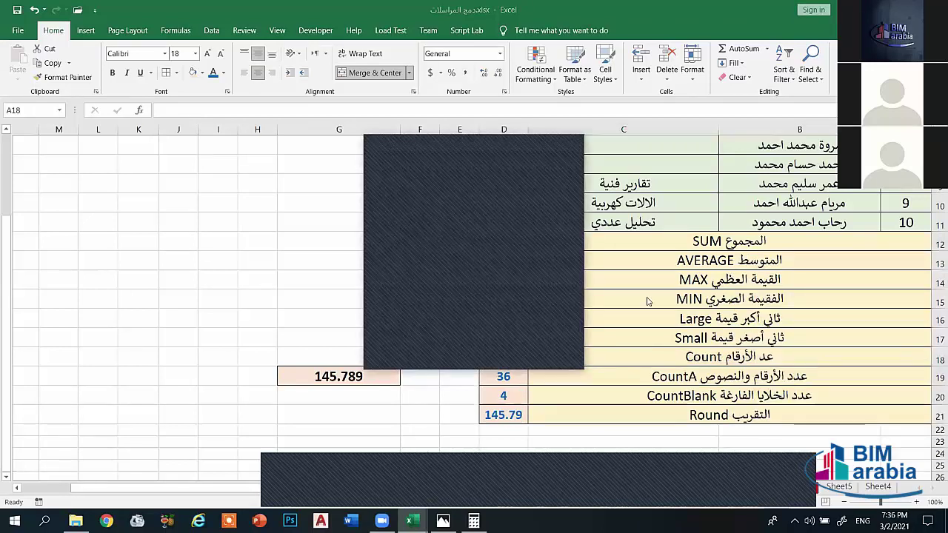
left_click(90, 32)
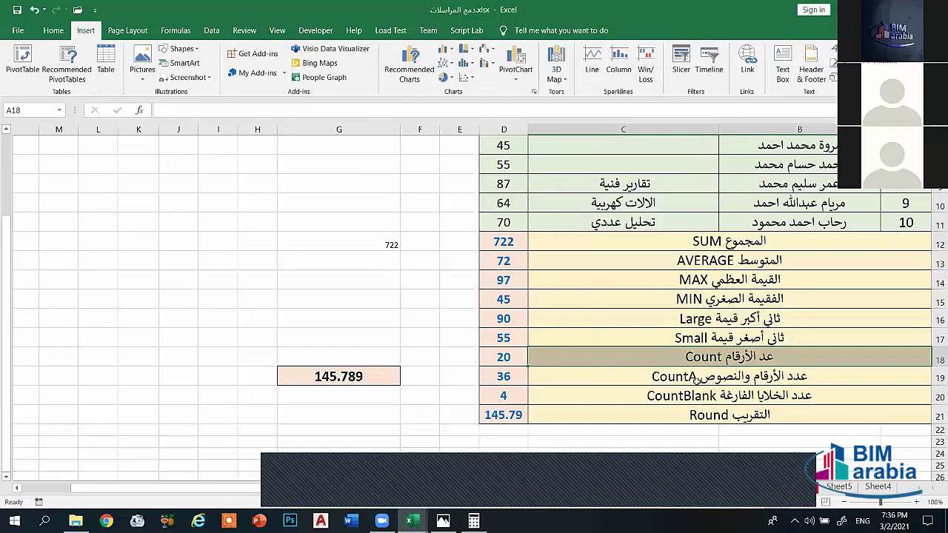
left_click_drag(738, 414, 560, 184)
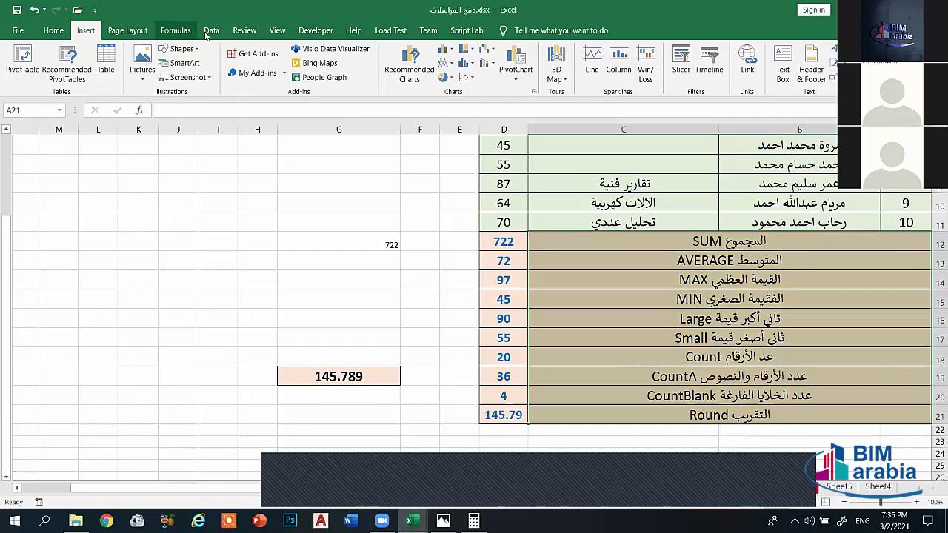
Step: Browse the Recently Used function list and other Formulas tab categories, then select the Large and Small rows
left_click(176, 31)
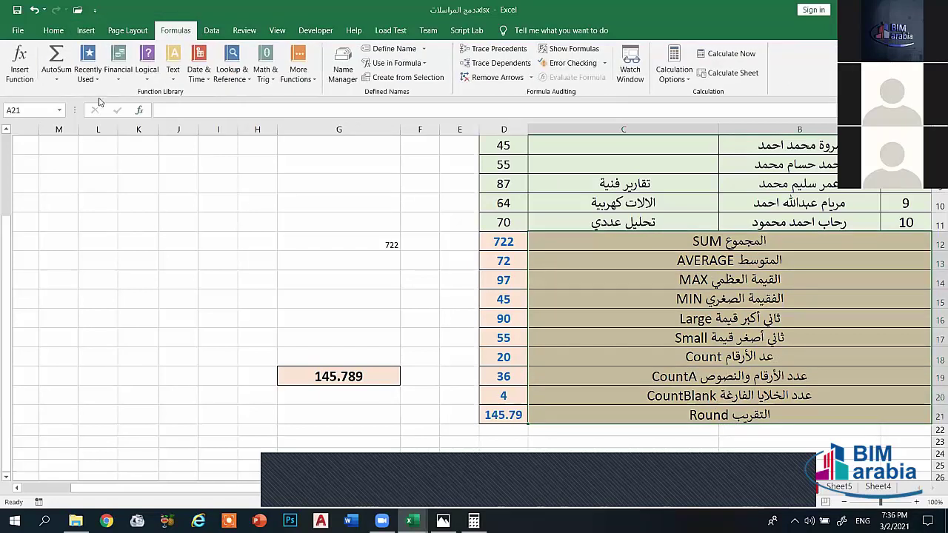
left_click(88, 74)
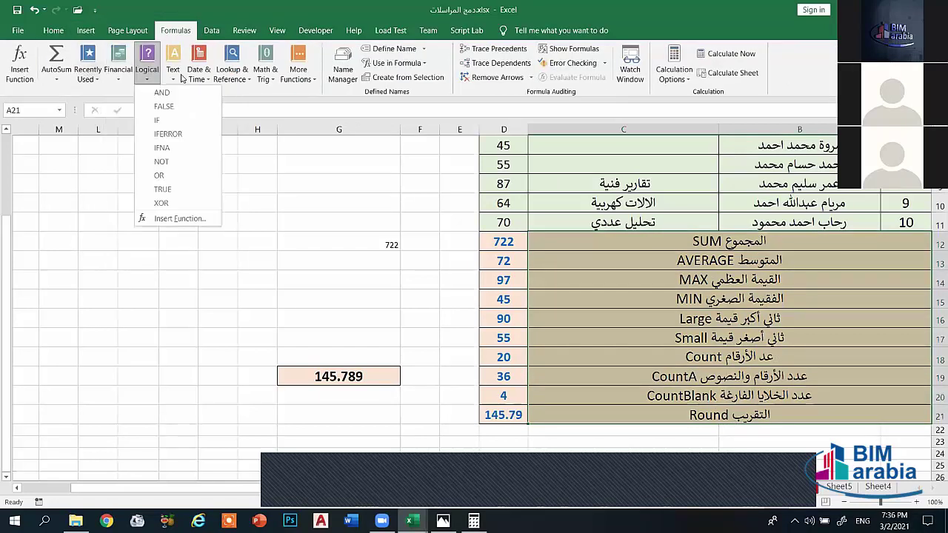
mouse_move(174, 75)
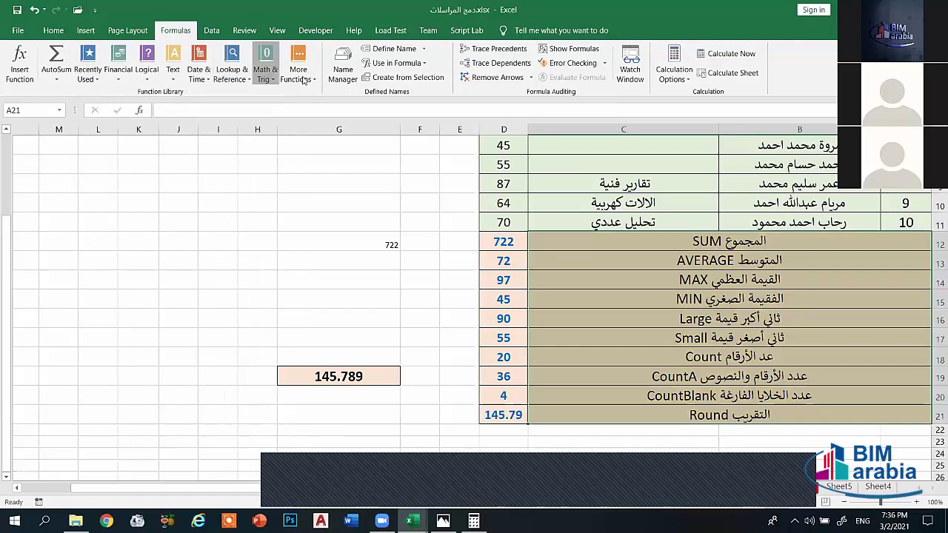
left_click(365, 225)
left_click(653, 321)
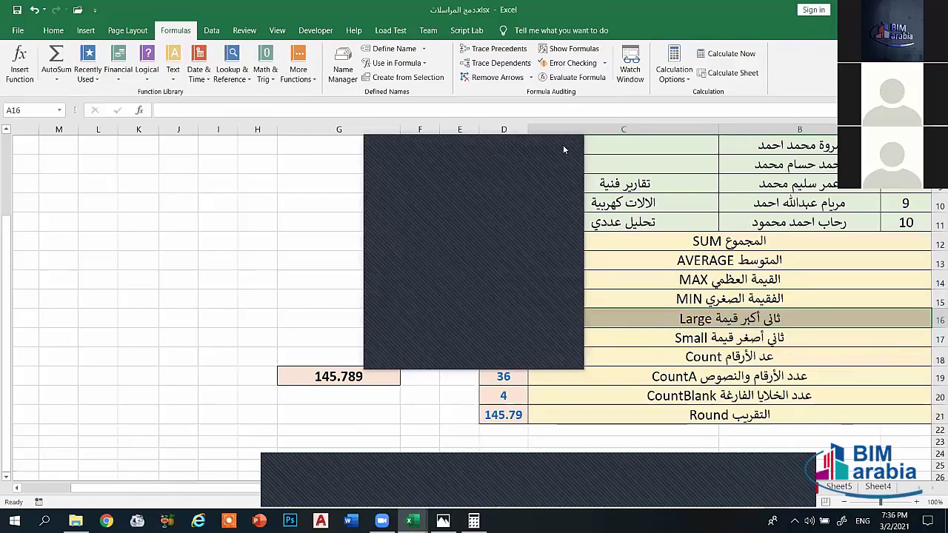
left_click(682, 338)
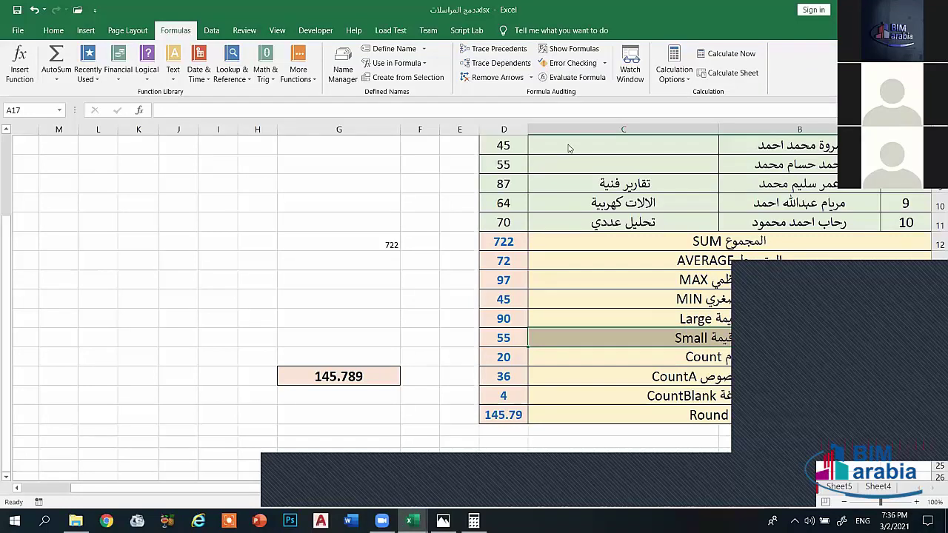
Step: Delete the stray 722 from cell G12
left_click(353, 245)
key("BackSpace")
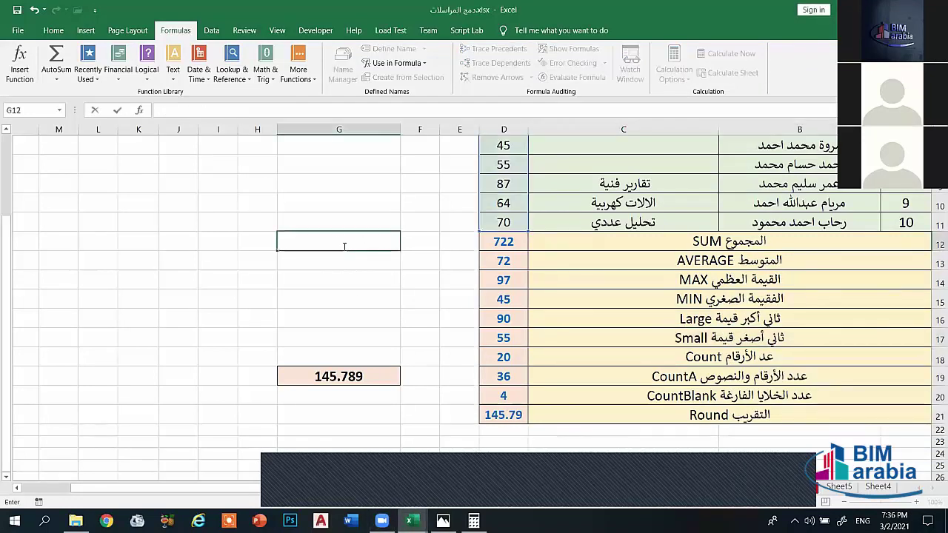
left_click(328, 266)
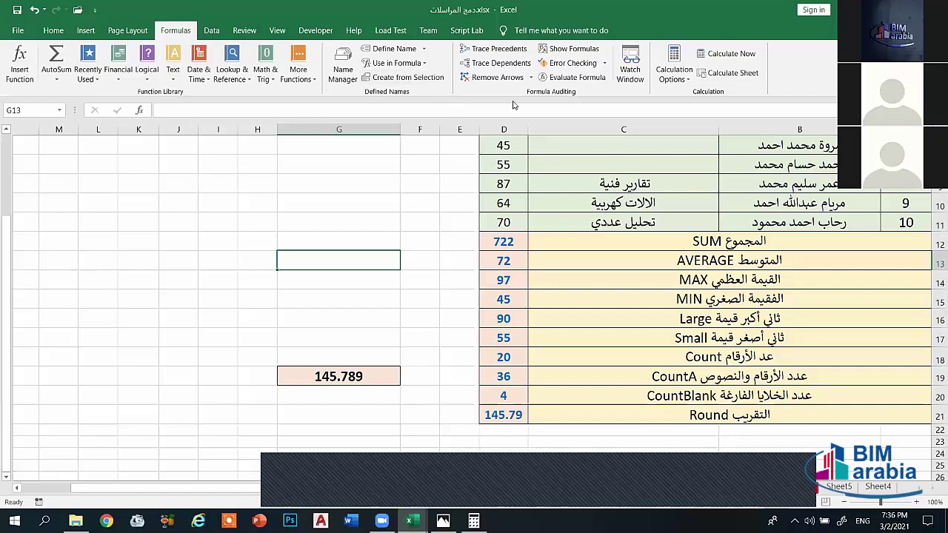
scroll(481, 89, "down", 1)
scroll(482, 89, "down", 1)
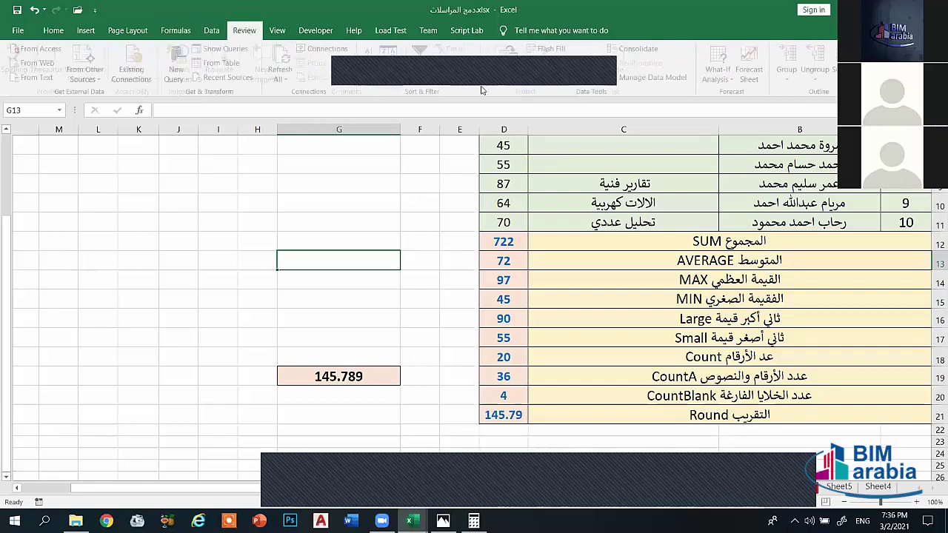
scroll(485, 89, "up", 1)
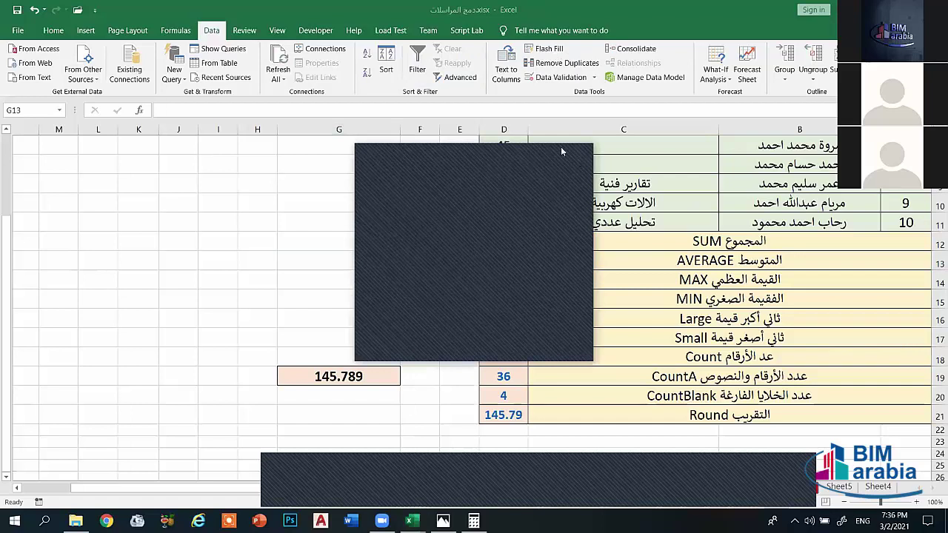
Step: Show the Review commands and close the dark panel covering the summary values
left_click(245, 31)
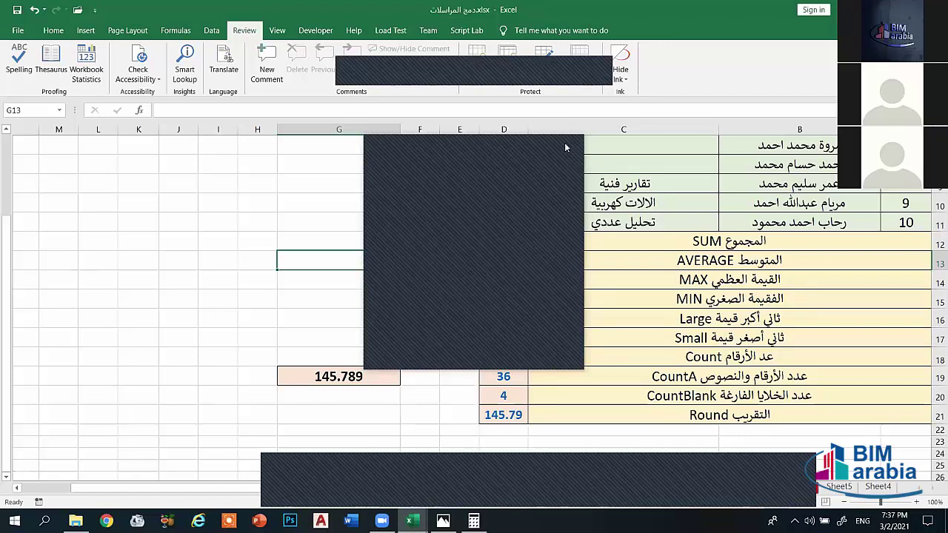
left_click(565, 148)
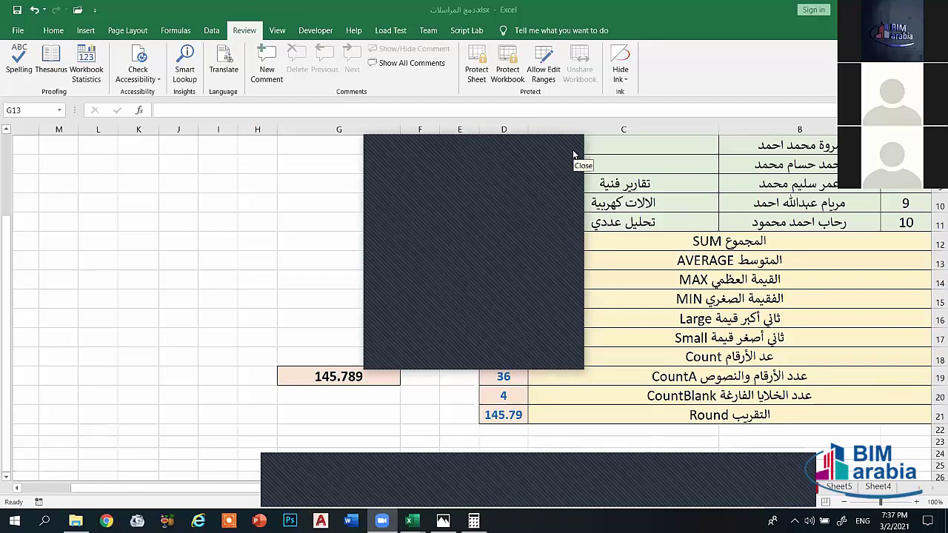
left_click(573, 155)
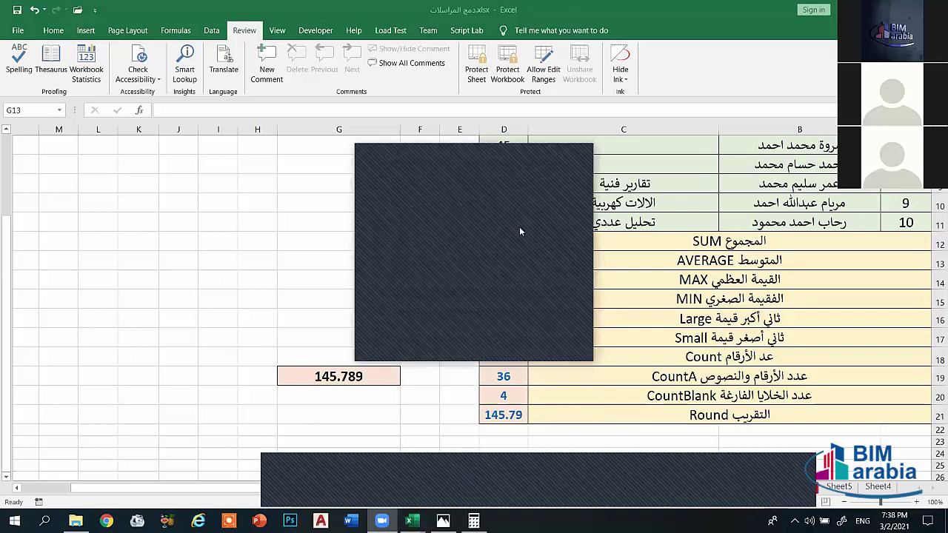
left_click(586, 161)
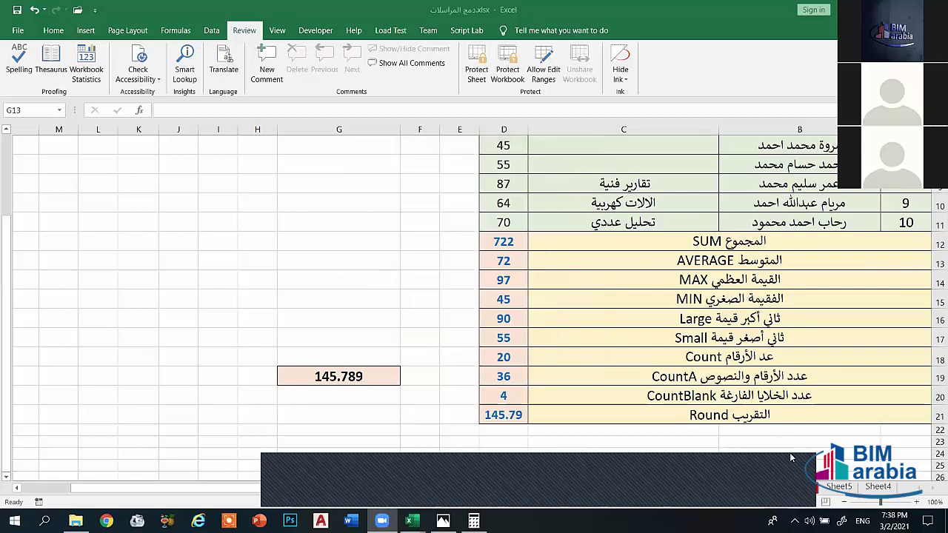